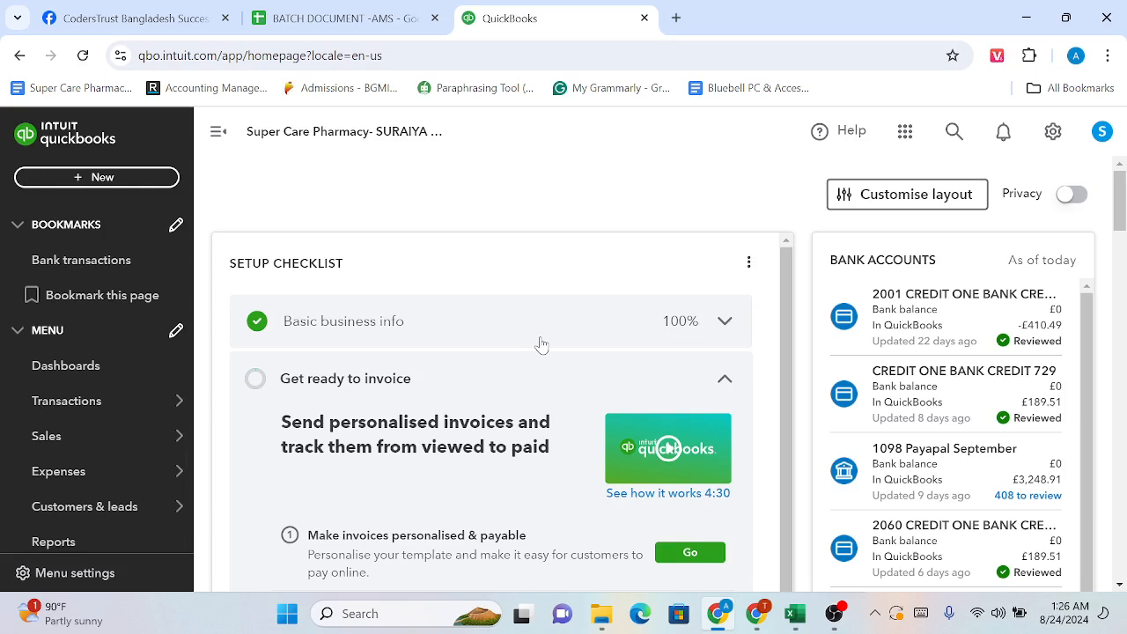
# Open the PDF-Bank Statement folder linked beside Paypal - PDF in the BATCH DOCUMENT -AMS sheet, and return to the sheet
pyautogui.click(343, 17)
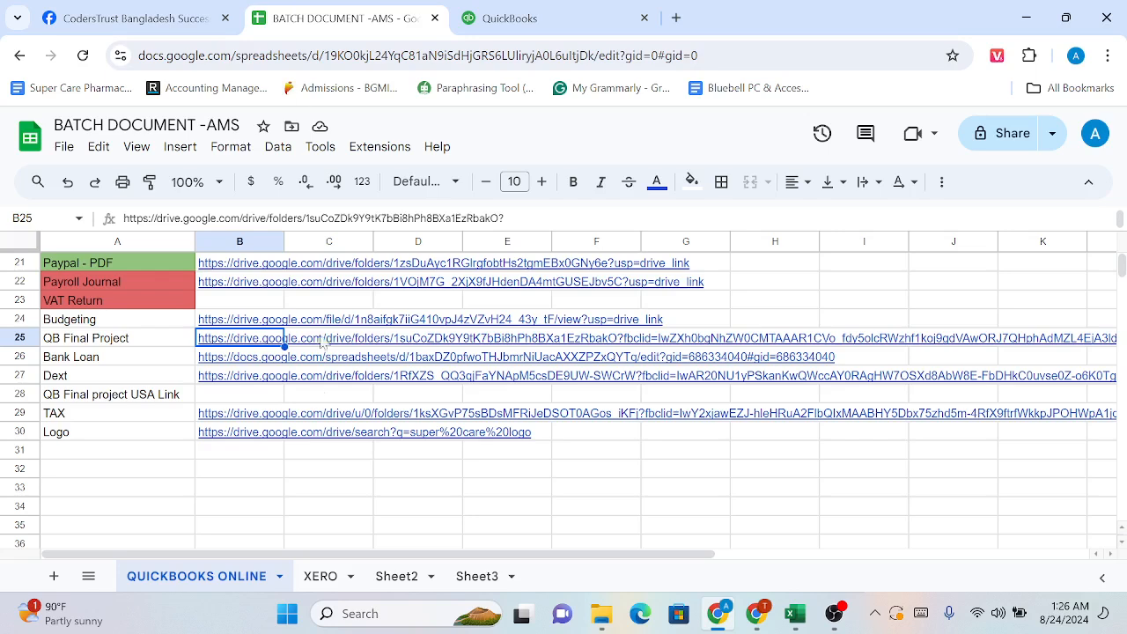
pyautogui.scroll(2, 298, 383)
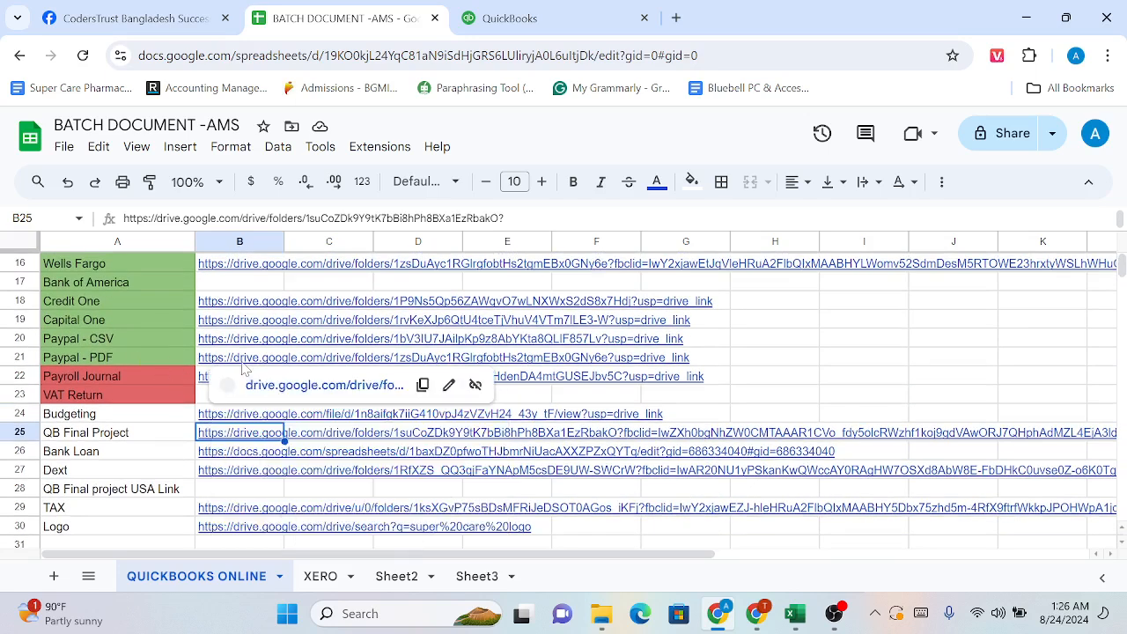
pyautogui.click(244, 361)
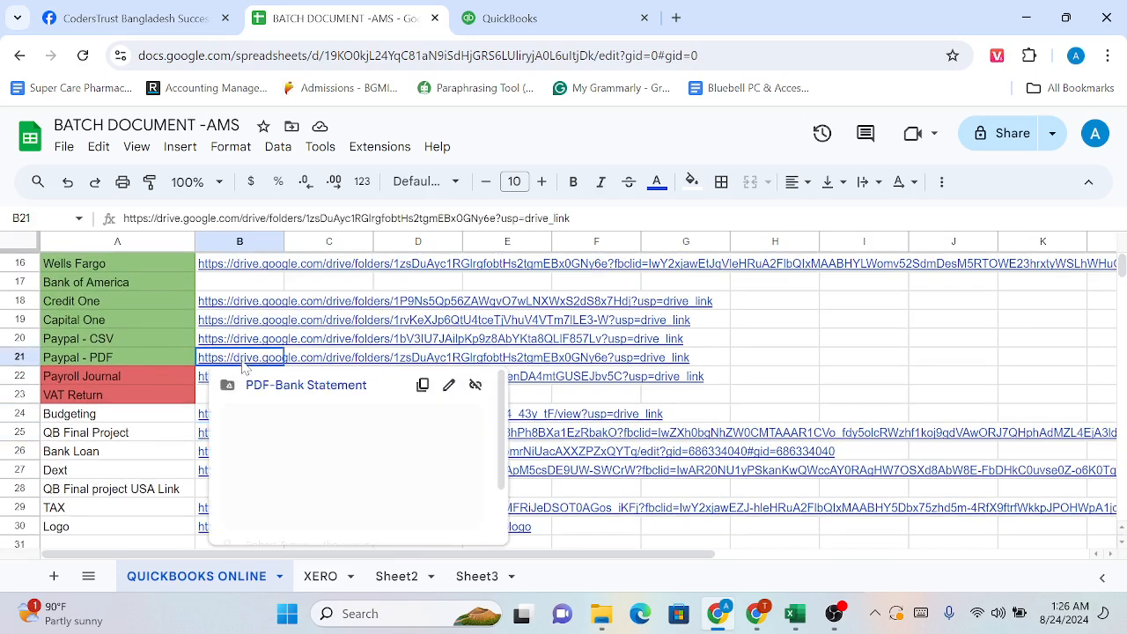
pyautogui.click(283, 385)
pyautogui.click(338, 18)
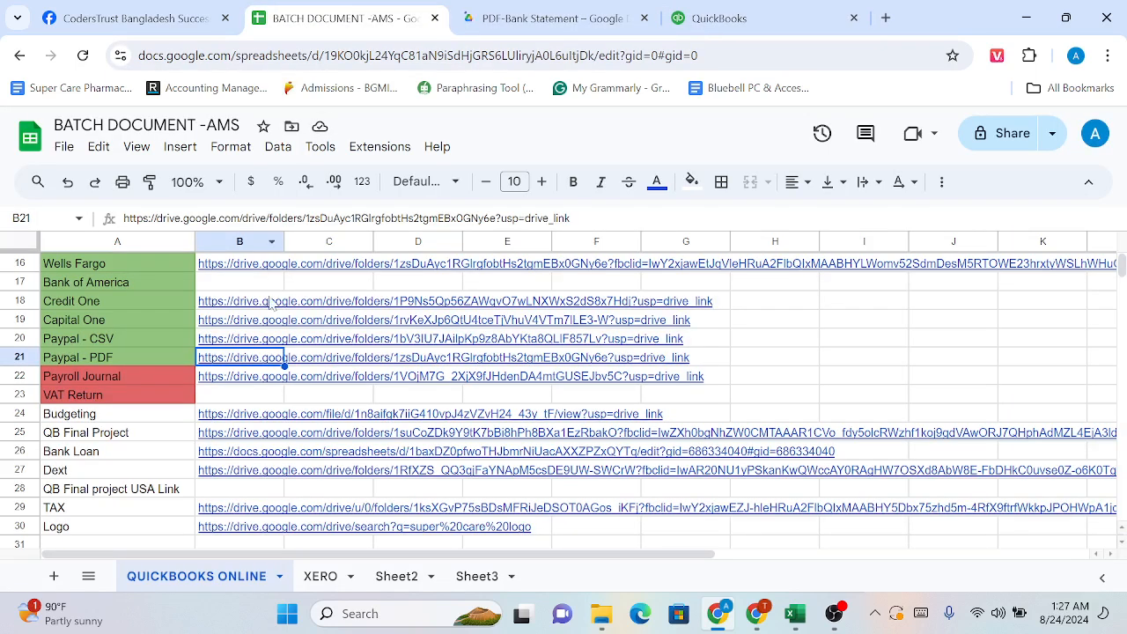
# Open the Drive folder linked beside Paypal - CSV and close the PDF-Bank Statement folder
pyautogui.moveTo(247, 352)
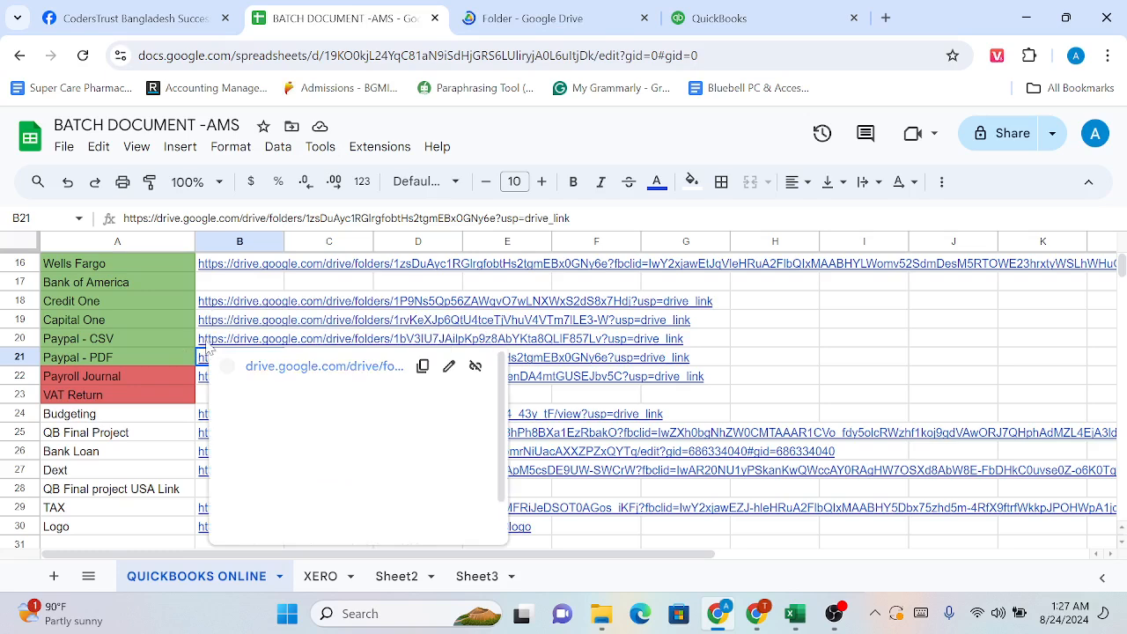
pyautogui.click(260, 370)
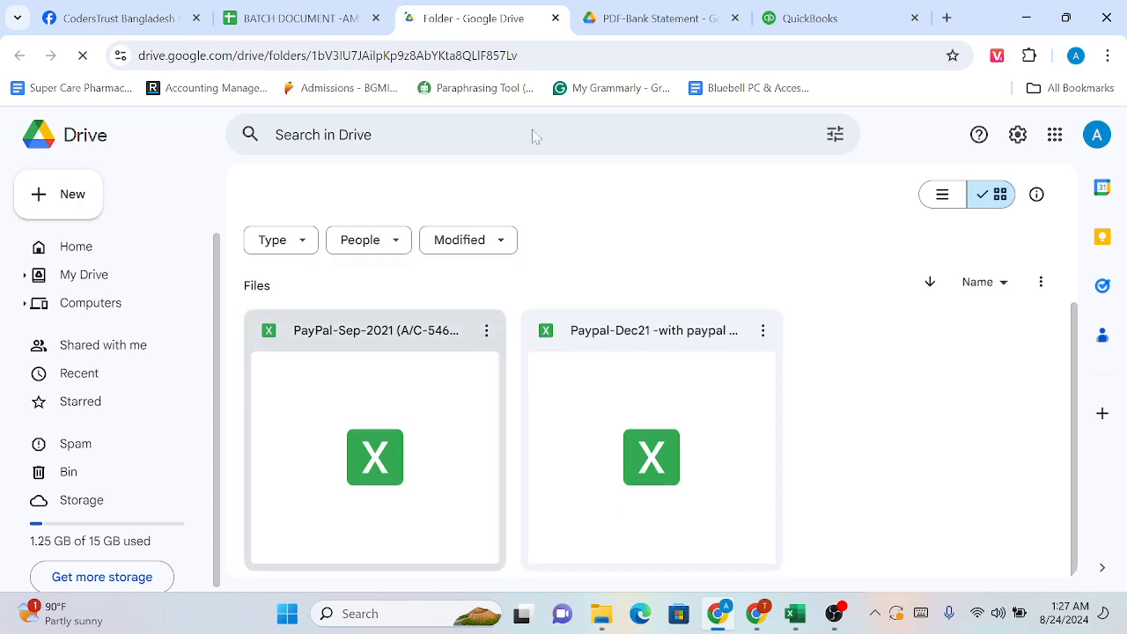
pyautogui.click(630, 10)
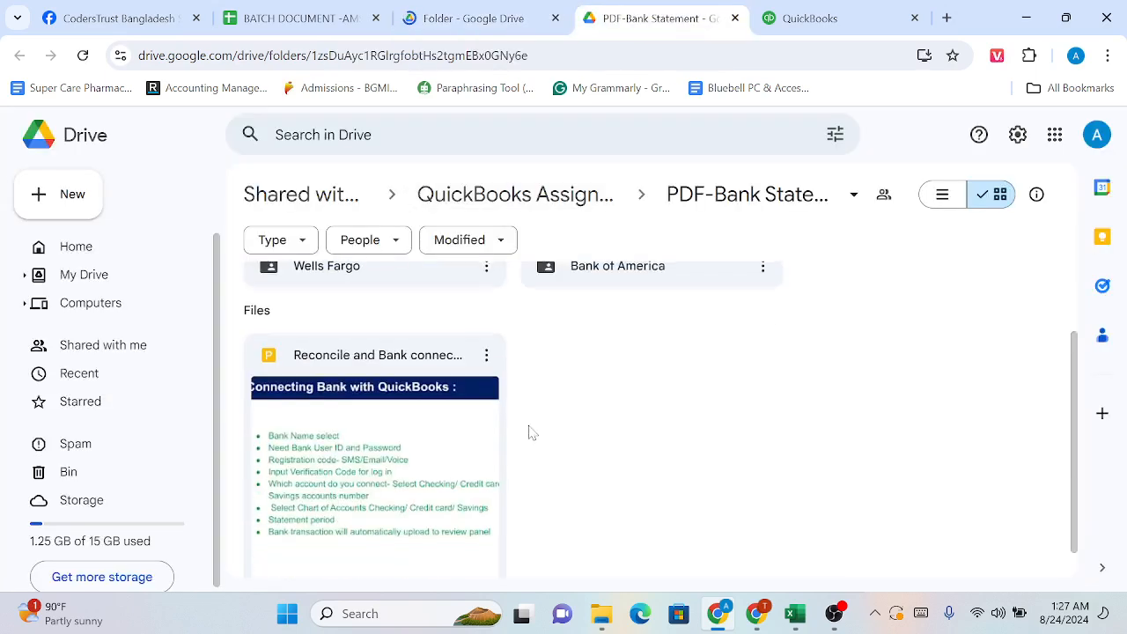
pyautogui.click(493, 18)
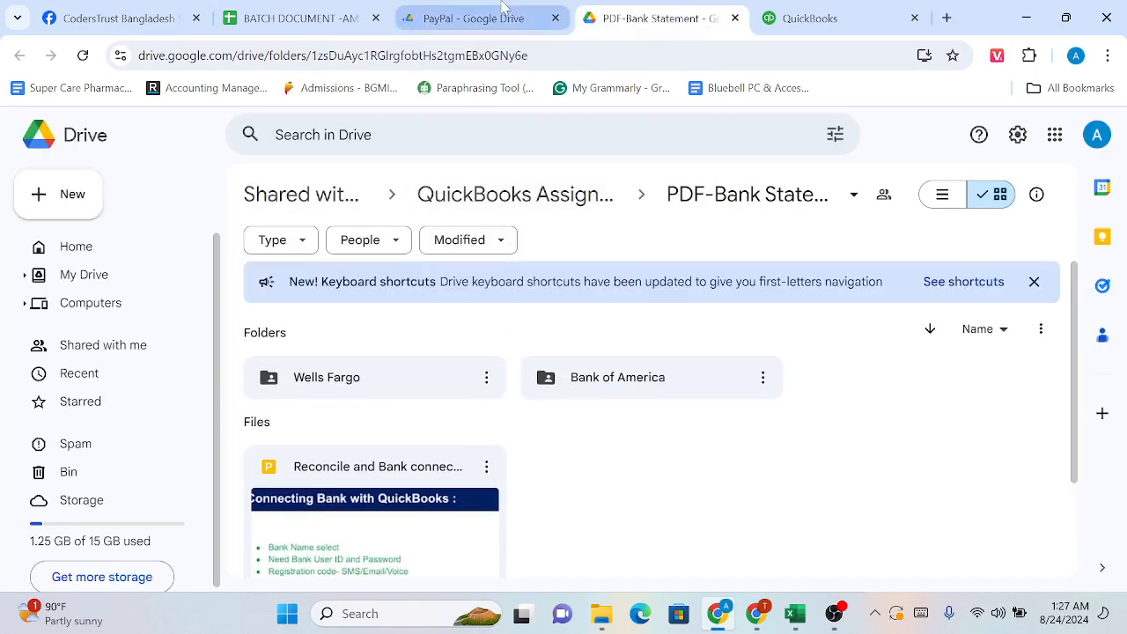
pyautogui.click(735, 17)
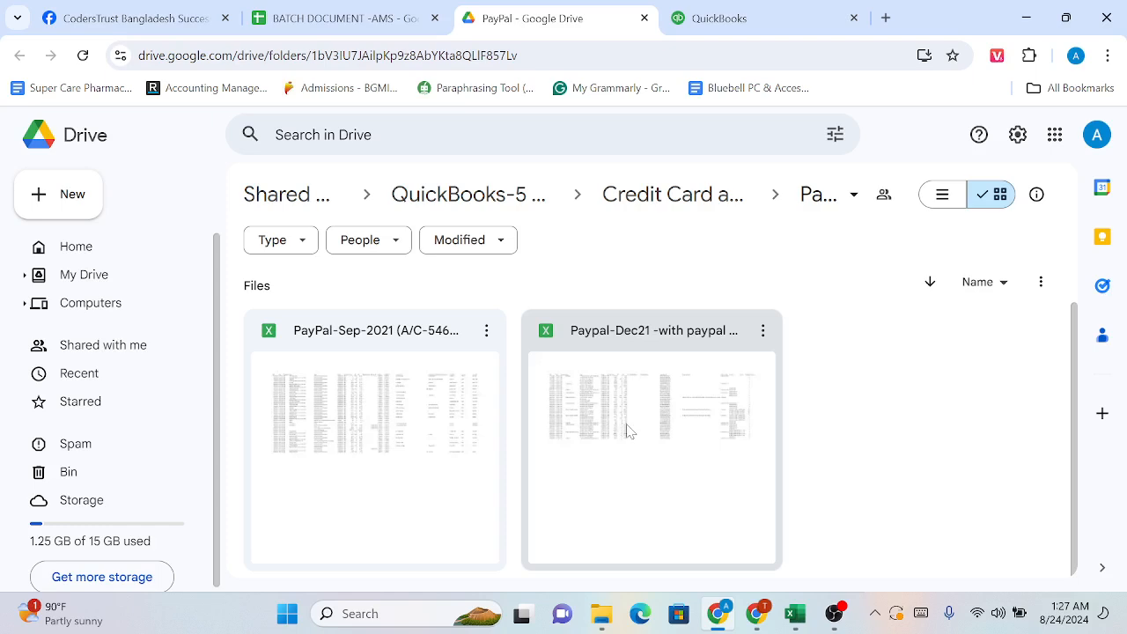
# Open the PayPal-Sep-2021 spreadsheet from the PayPal folder and skim its transactions
pyautogui.click(419, 451)
pyautogui.doubleClick(419, 451)
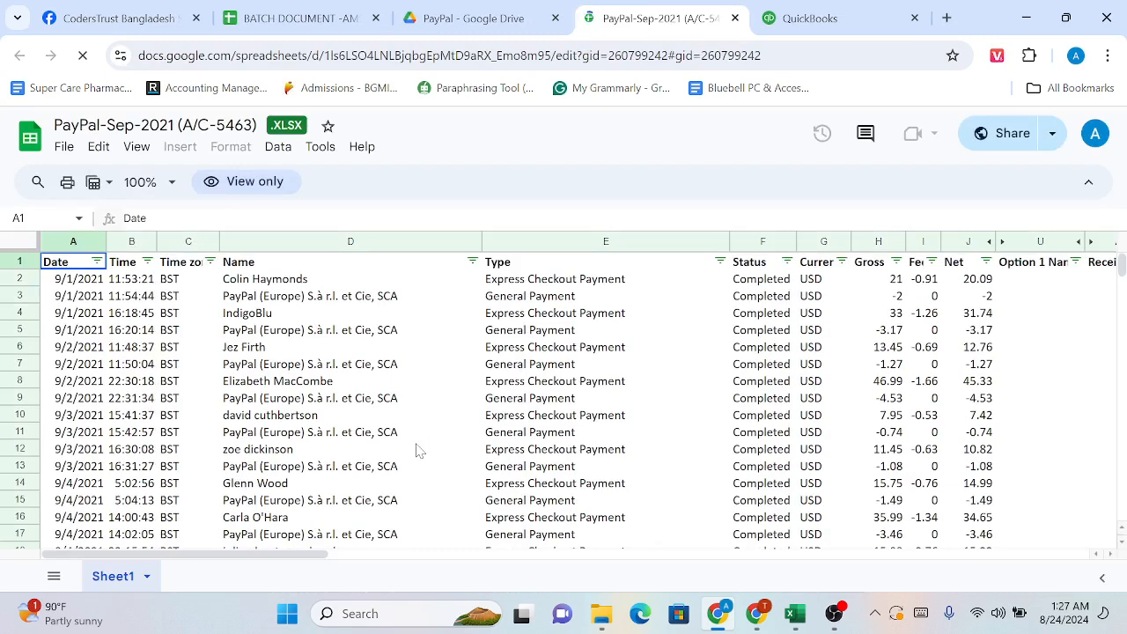
pyautogui.scroll(-5, 419, 451)
pyautogui.scroll(5, 419, 451)
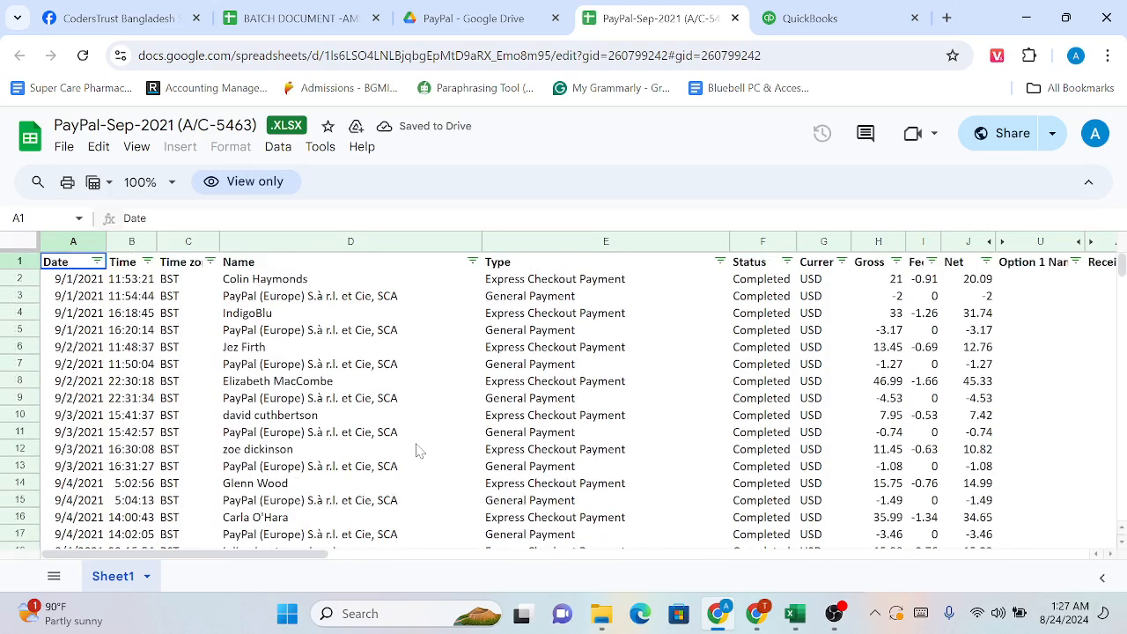
# Examine the September sheet's column headings from Time through Gross and across to Balance Impact
pyautogui.click(136, 264)
pyautogui.click(202, 264)
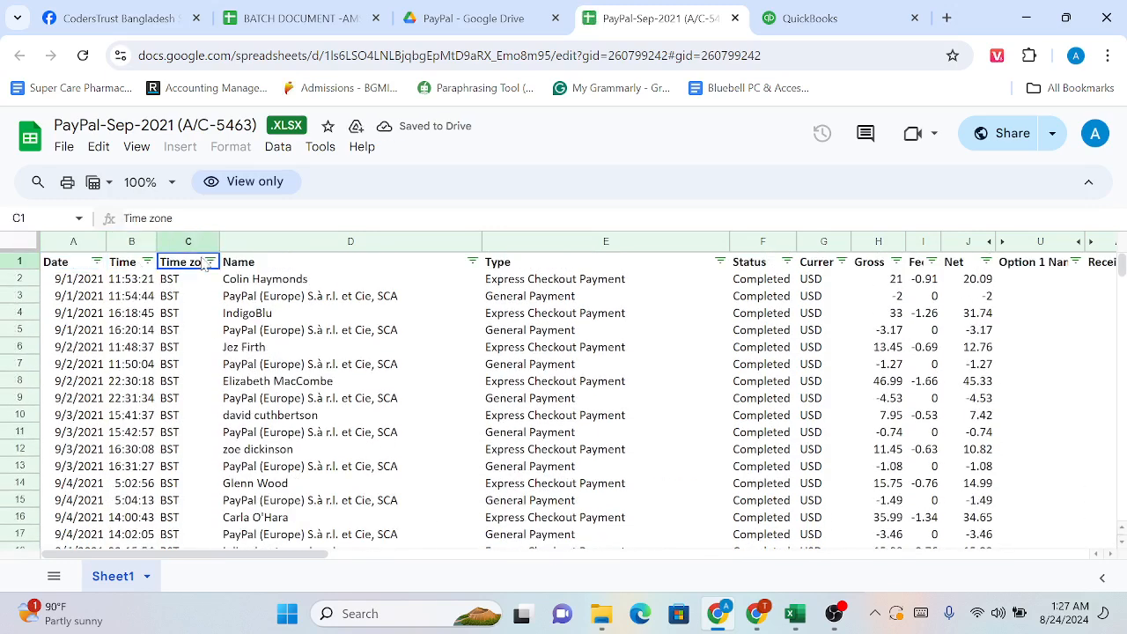
pyautogui.click(256, 264)
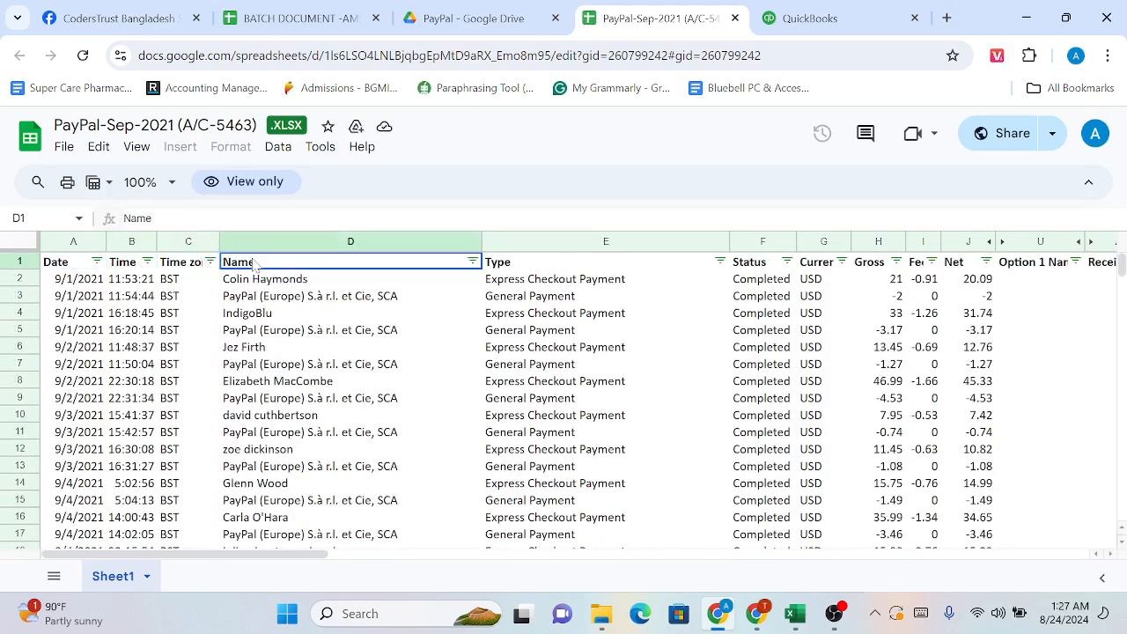
pyautogui.click(555, 263)
pyautogui.click(756, 266)
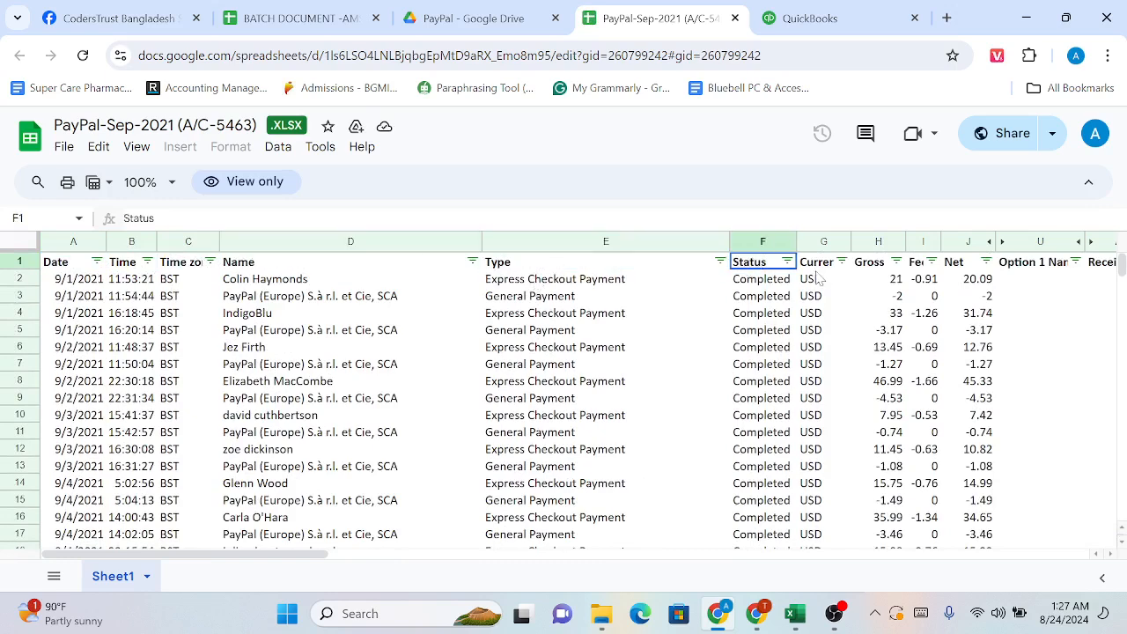
pyautogui.click(823, 269)
pyautogui.click(880, 269)
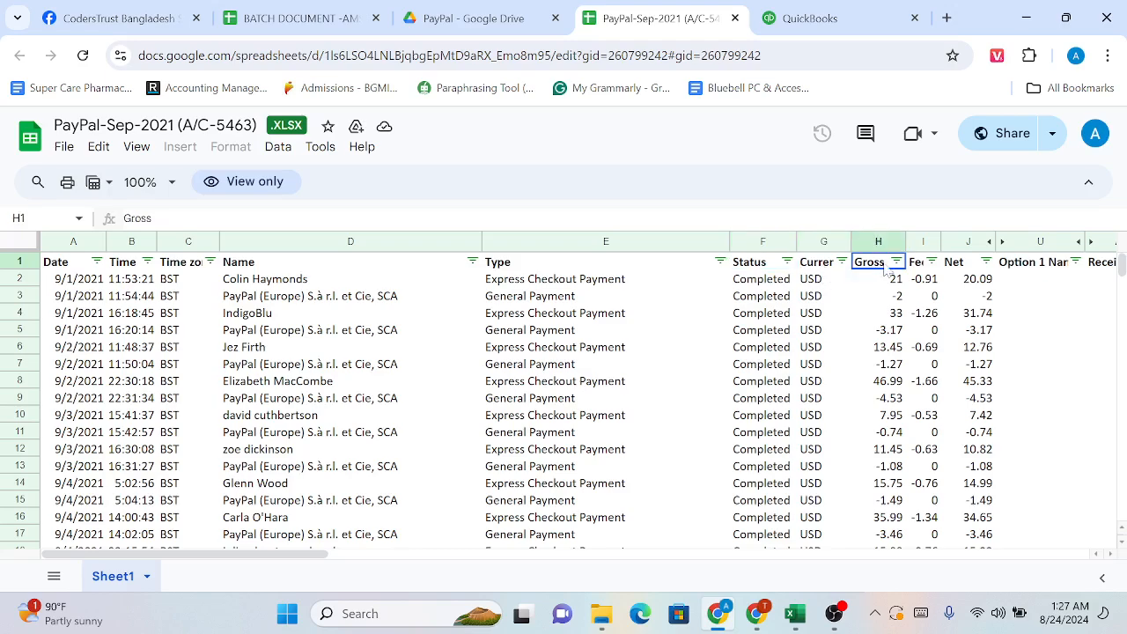
pyautogui.hscroll(15, 965, 266)
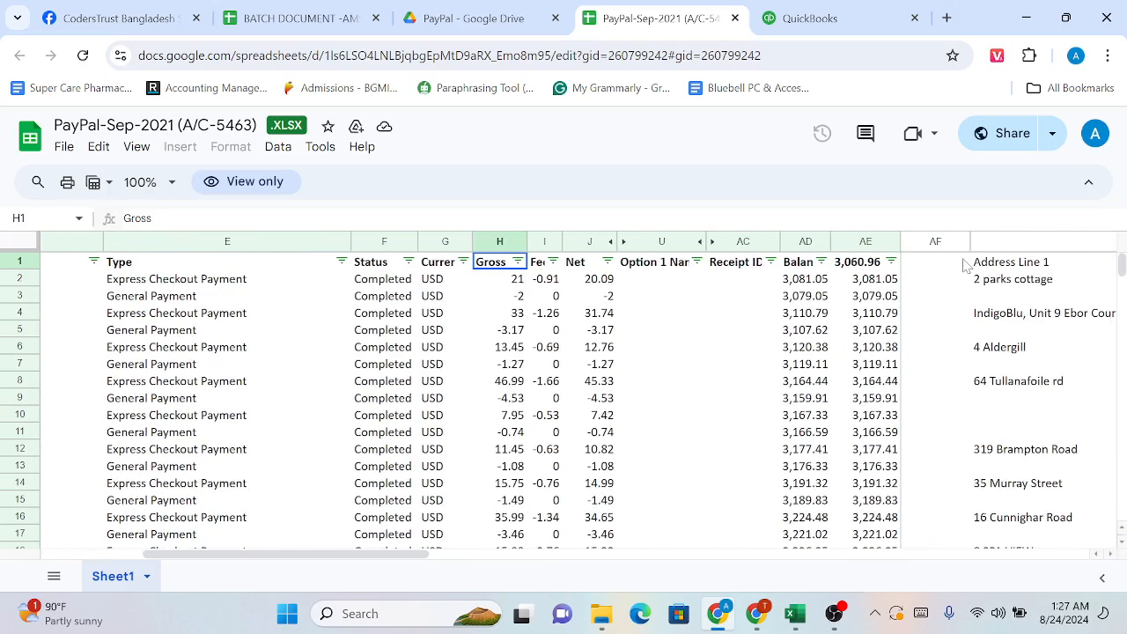
pyautogui.hscroll(15, 966, 265)
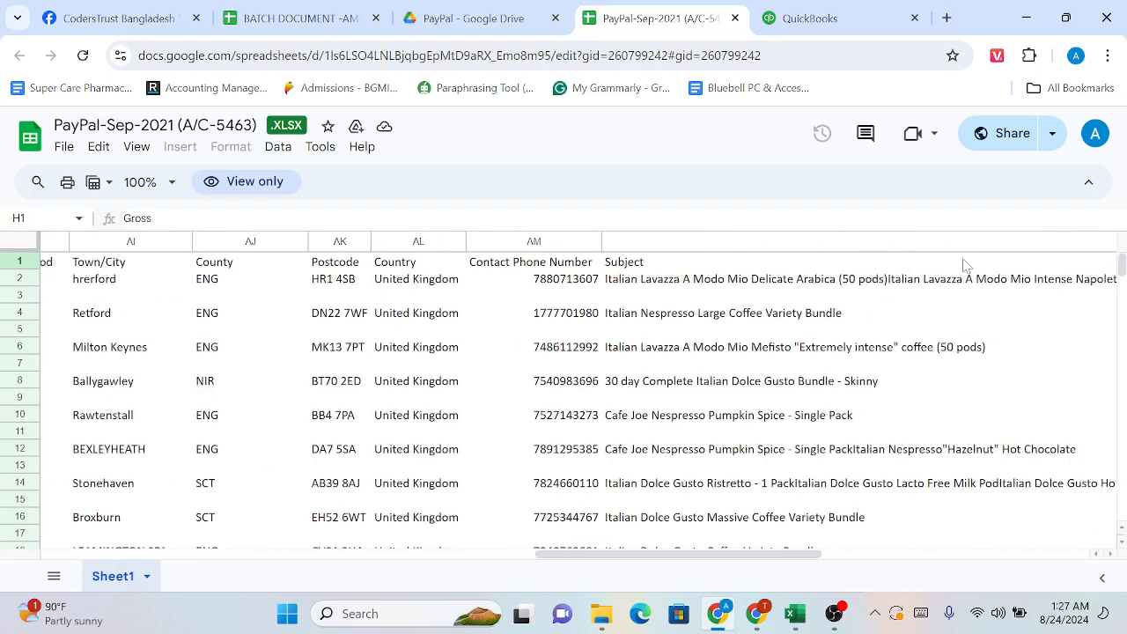
pyautogui.hscroll(-15, 966, 266)
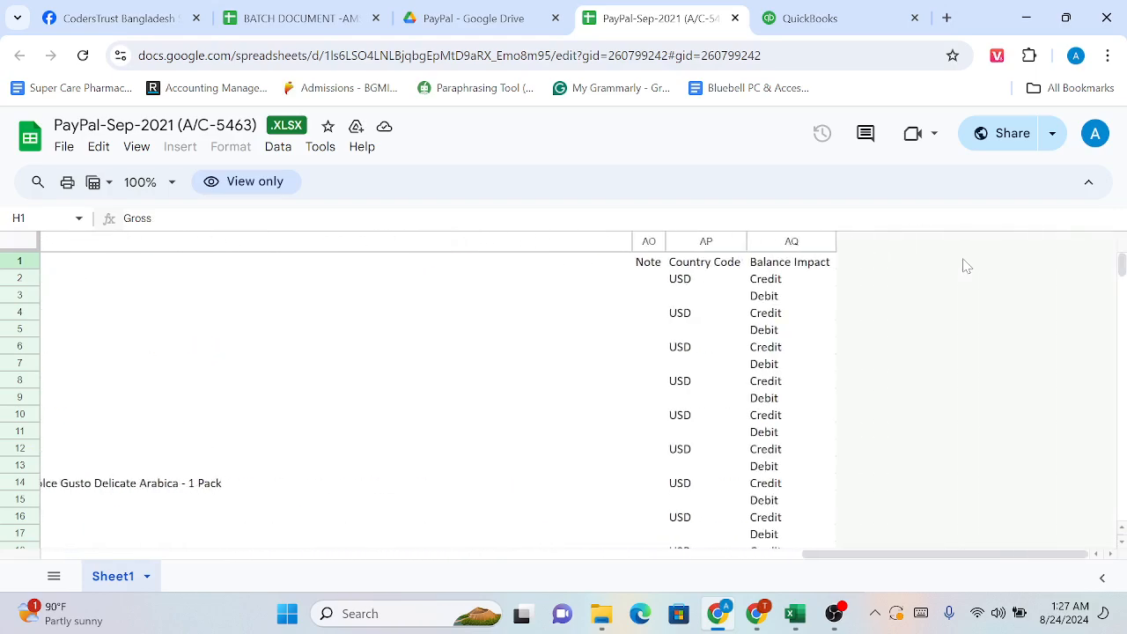
pyautogui.hscroll(-10, 966, 266)
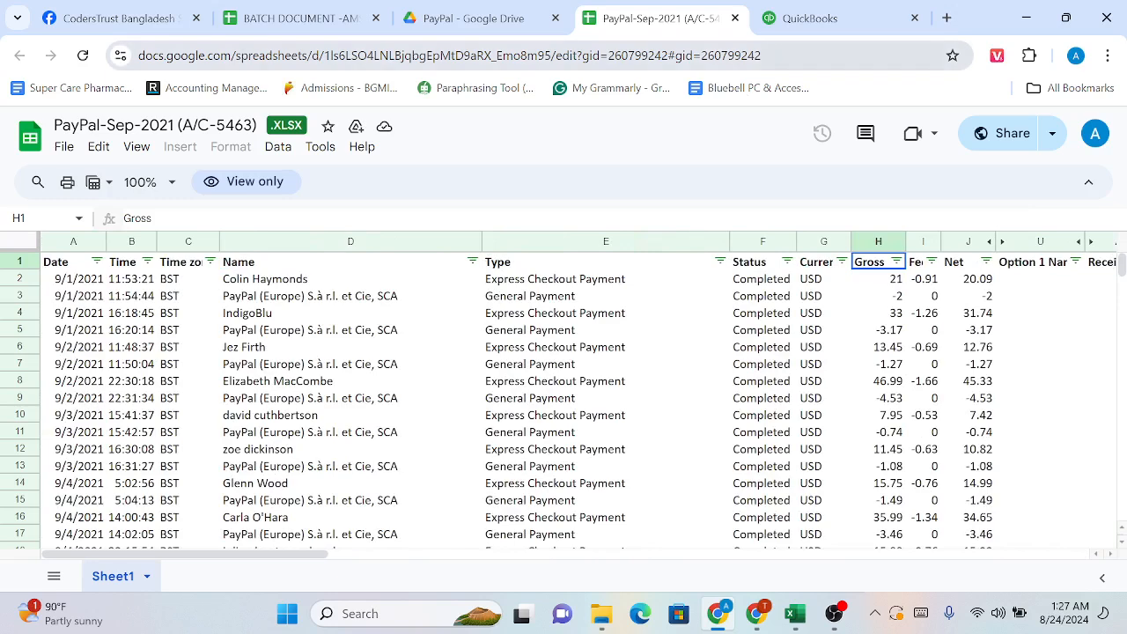
# Open the Paypal-Dec21 -with paypal fee file from the PayPal folder and download it as an Excel workbook
pyautogui.click(482, 12)
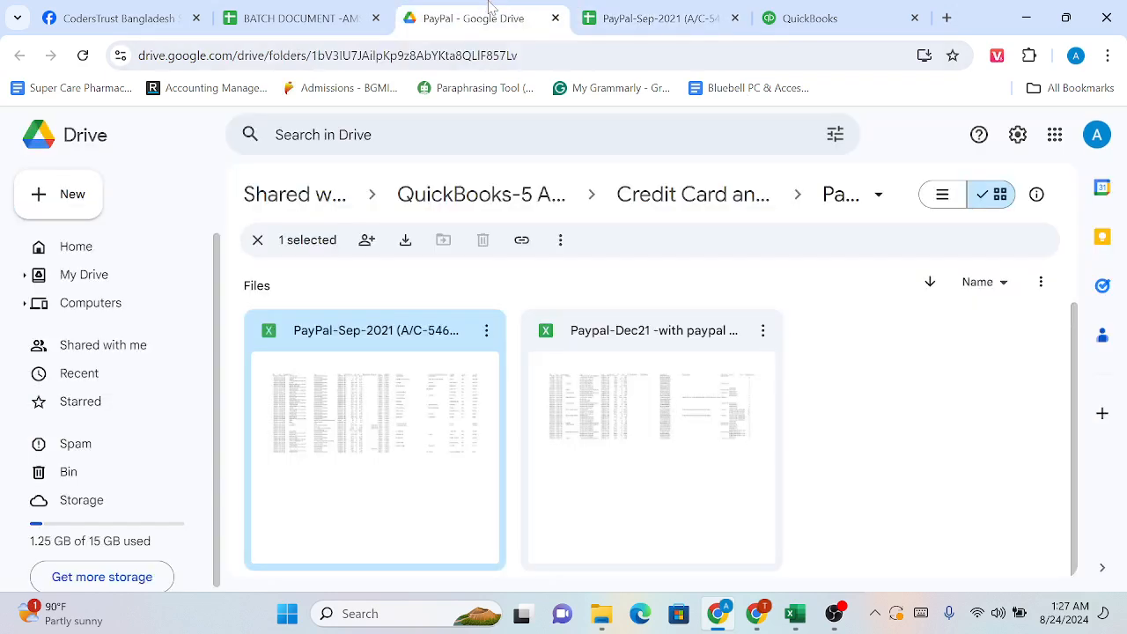
pyautogui.doubleClick(614, 450)
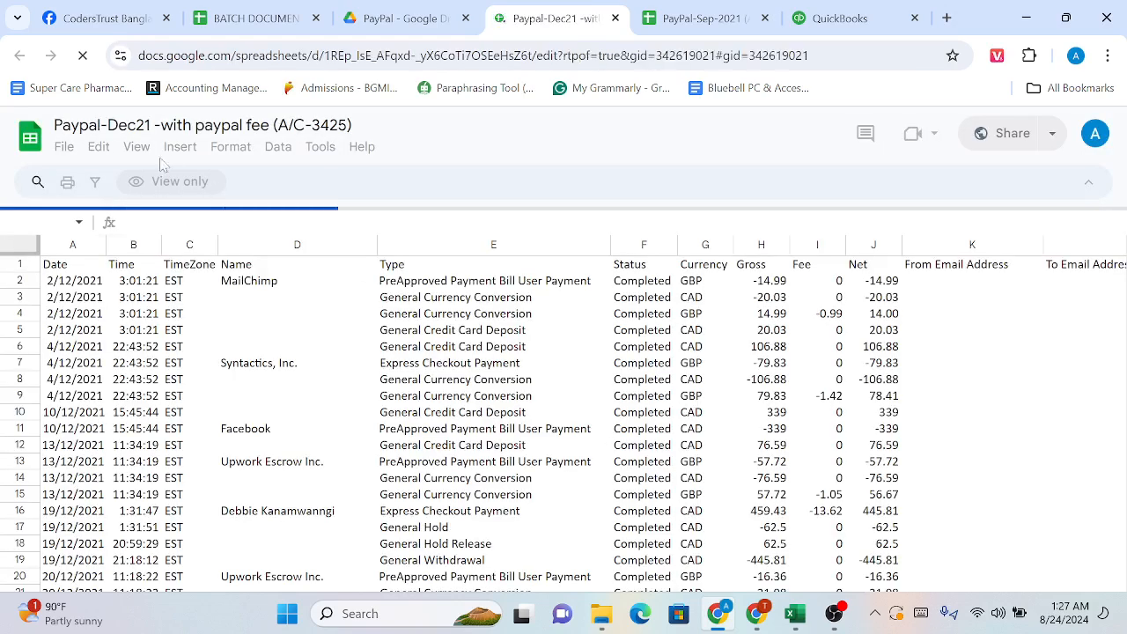
pyautogui.click(64, 147)
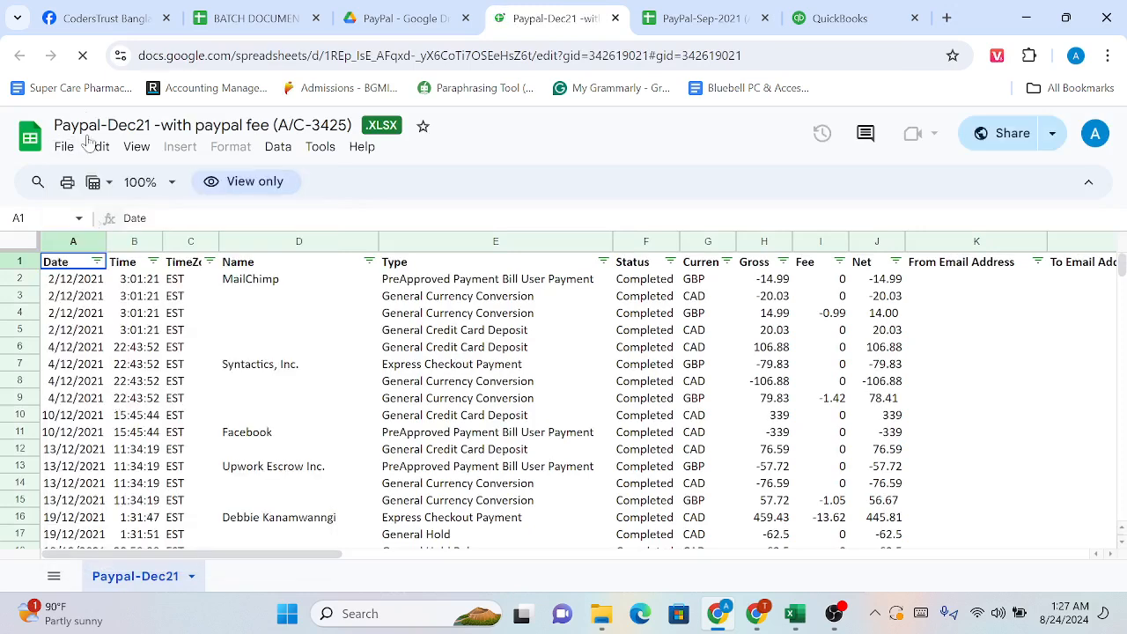
pyautogui.click(64, 147)
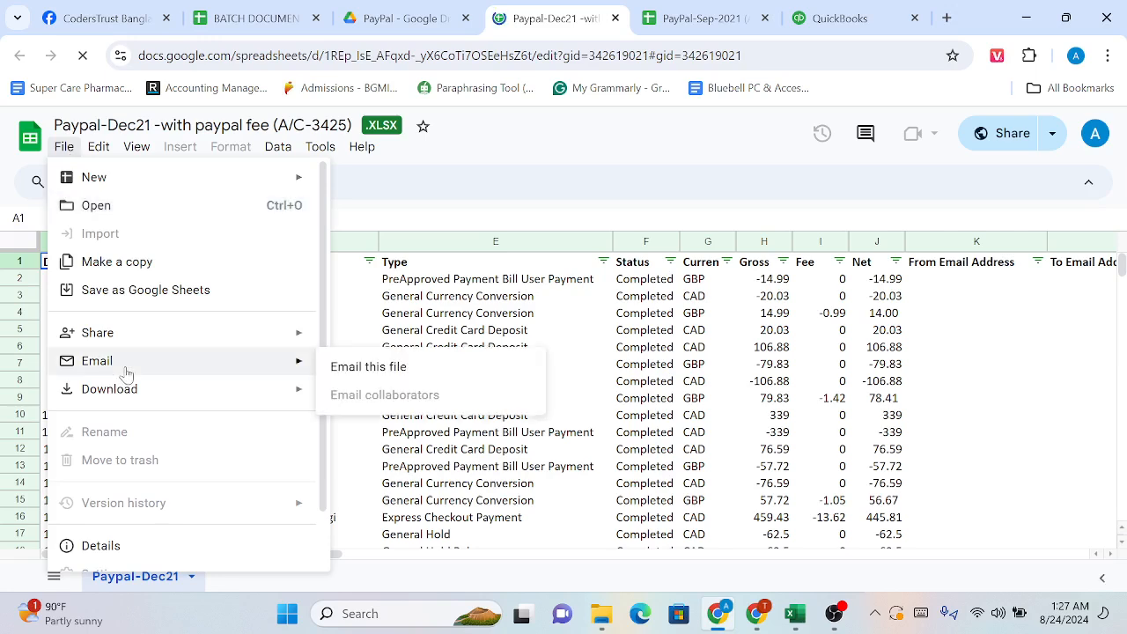
pyautogui.moveTo(128, 391)
pyautogui.click(435, 404)
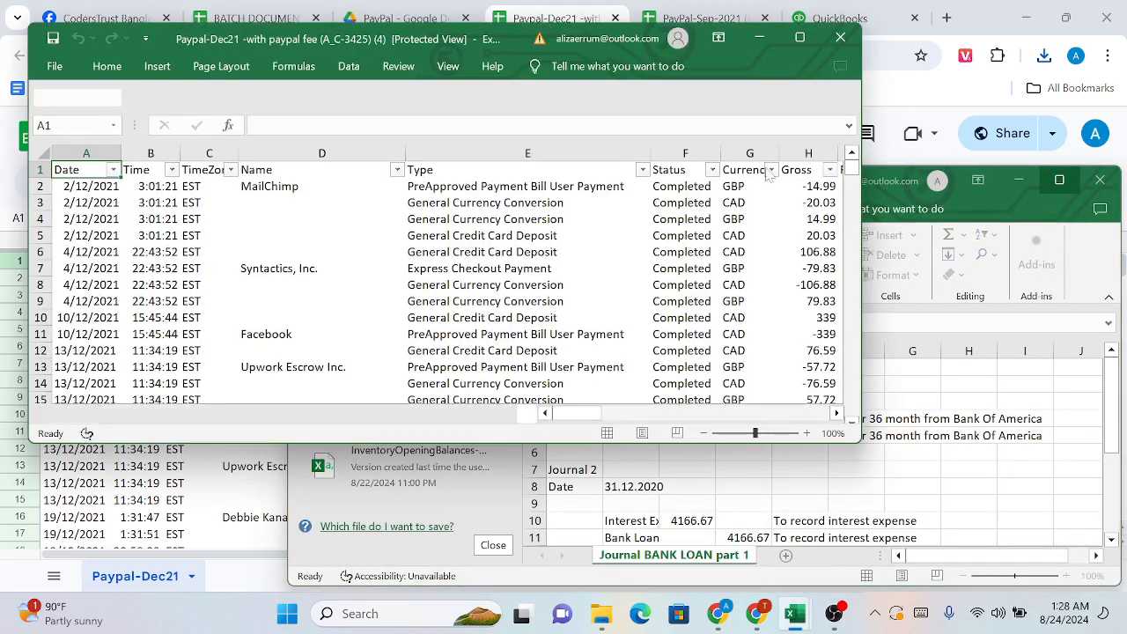
# Maximise the downloaded Paypal-Dec21 workbook in Excel, enable editing, and fill the Date column with yellow
pyautogui.click(799, 38)
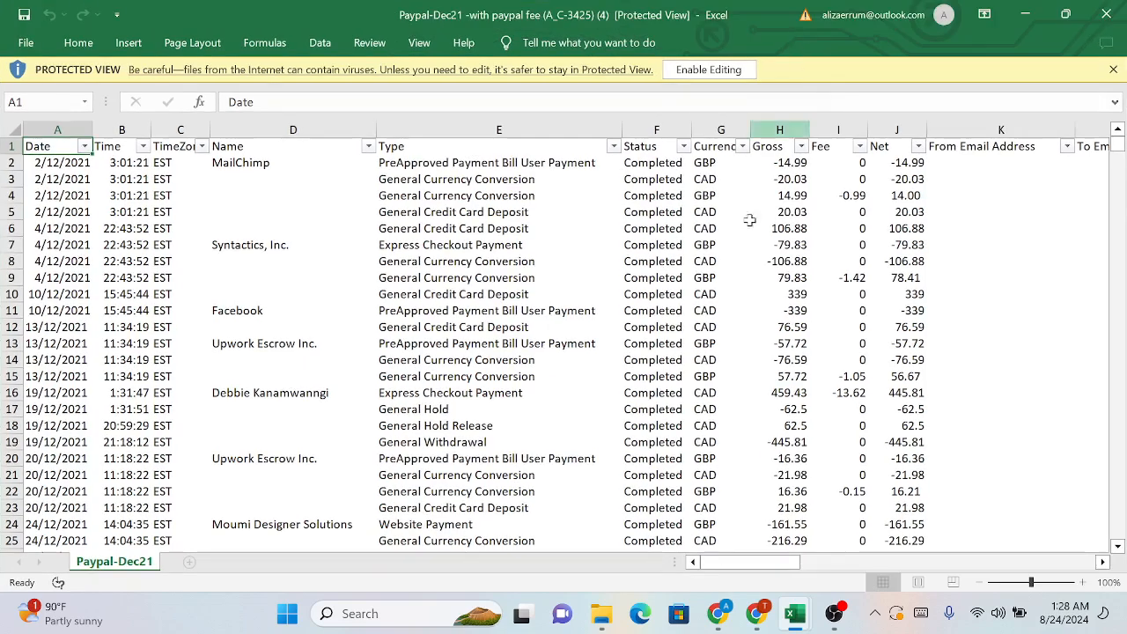
pyautogui.click(716, 70)
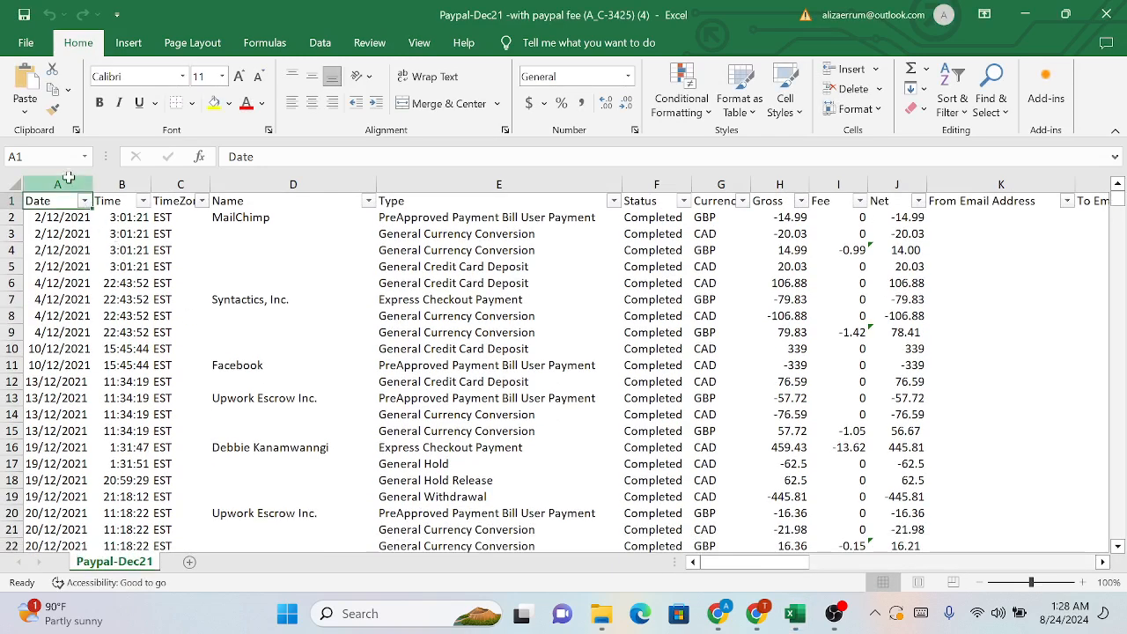
pyautogui.click(68, 179)
pyautogui.click(214, 103)
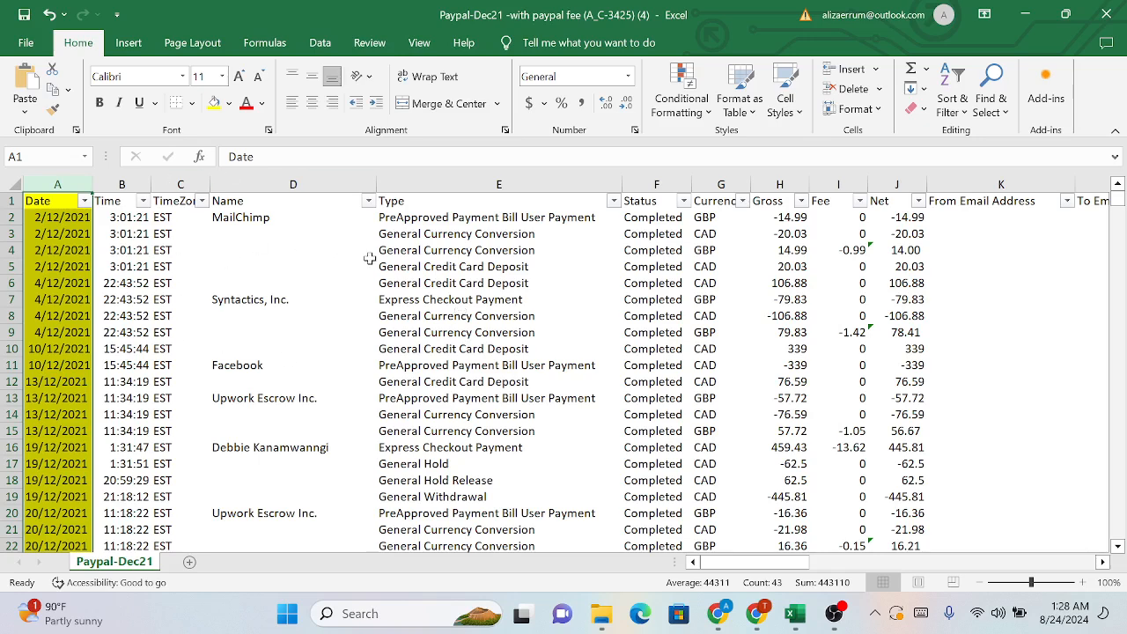
# Examine the remaining Paypal-Dec21 columns from Time across to Balance Impact
pyautogui.hscroll(1, 369, 258)
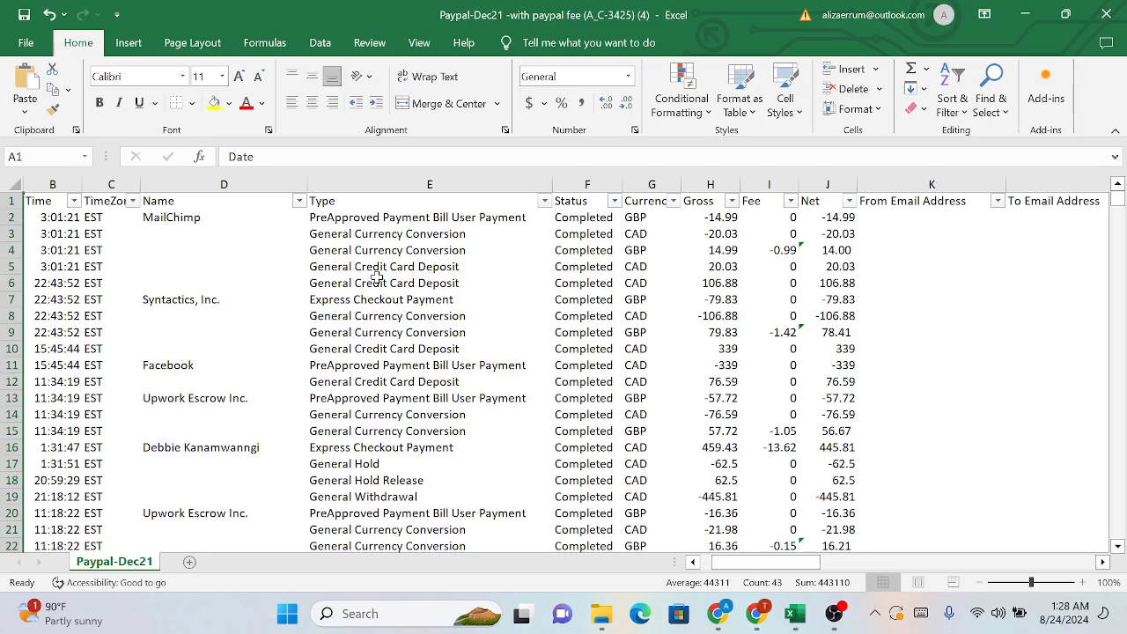
pyautogui.hscroll(10, 414, 244)
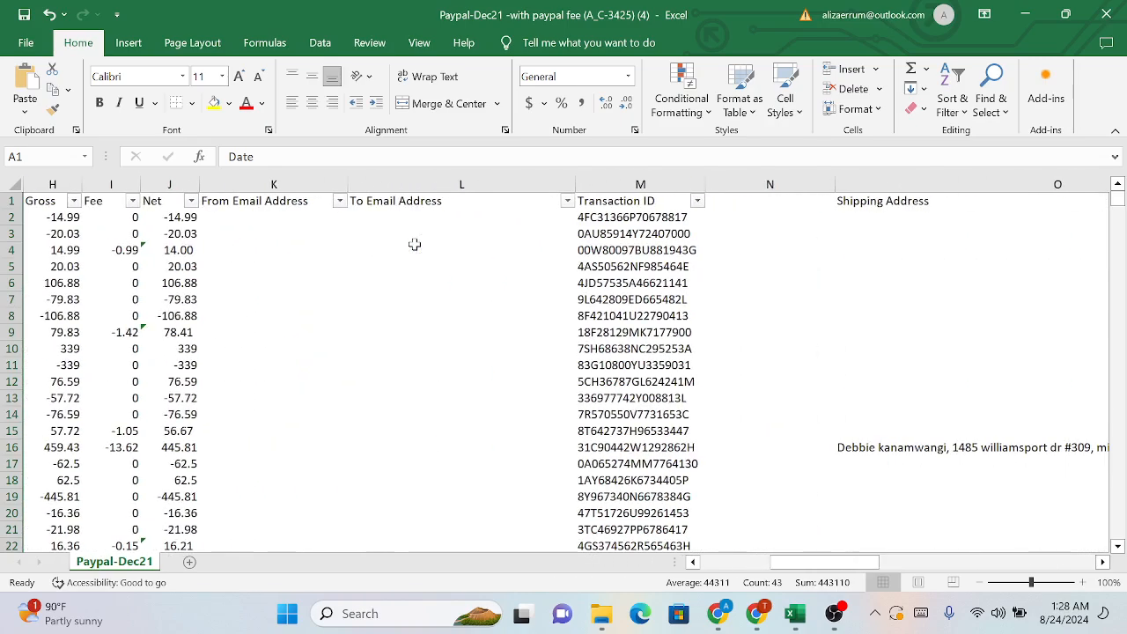
pyautogui.hscroll(5, 414, 244)
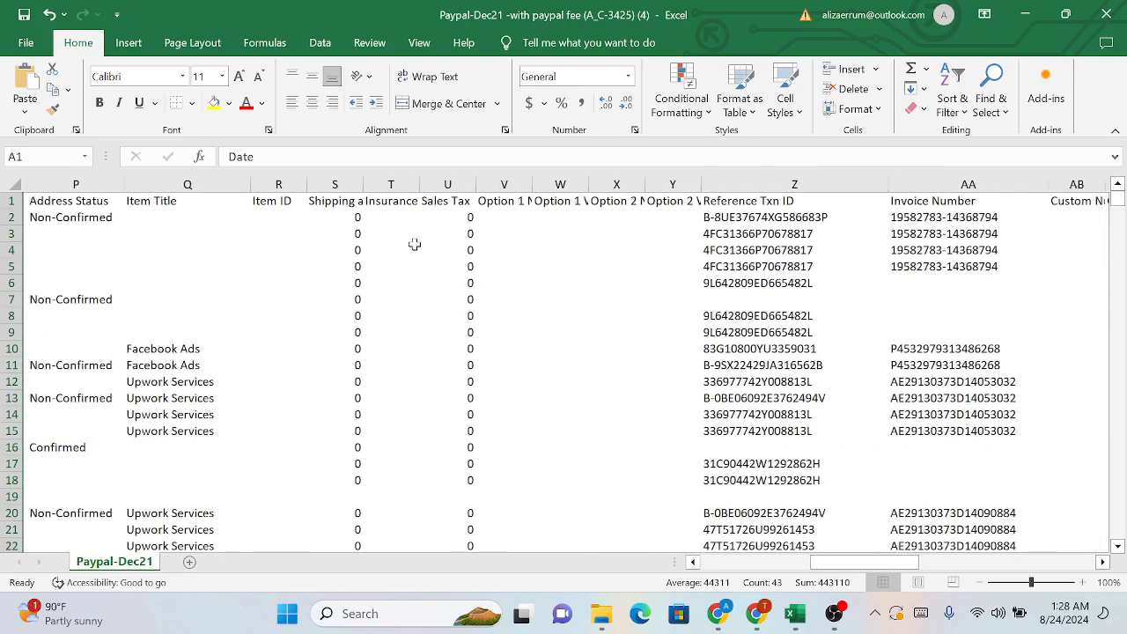
pyautogui.hscroll(3, 414, 244)
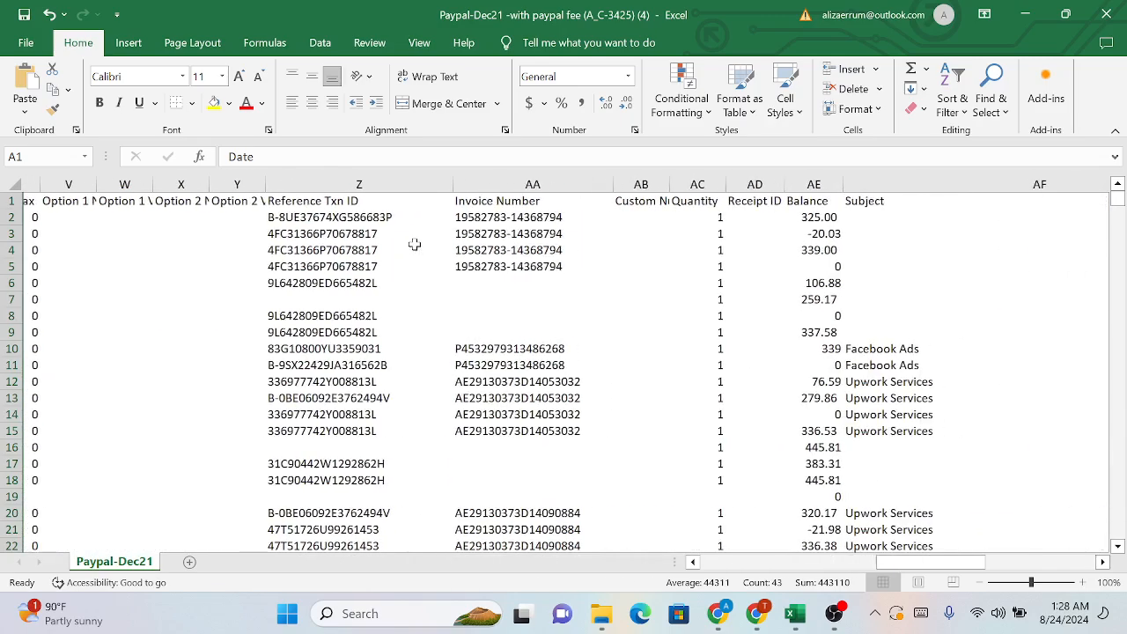
pyautogui.hscroll(5, 414, 244)
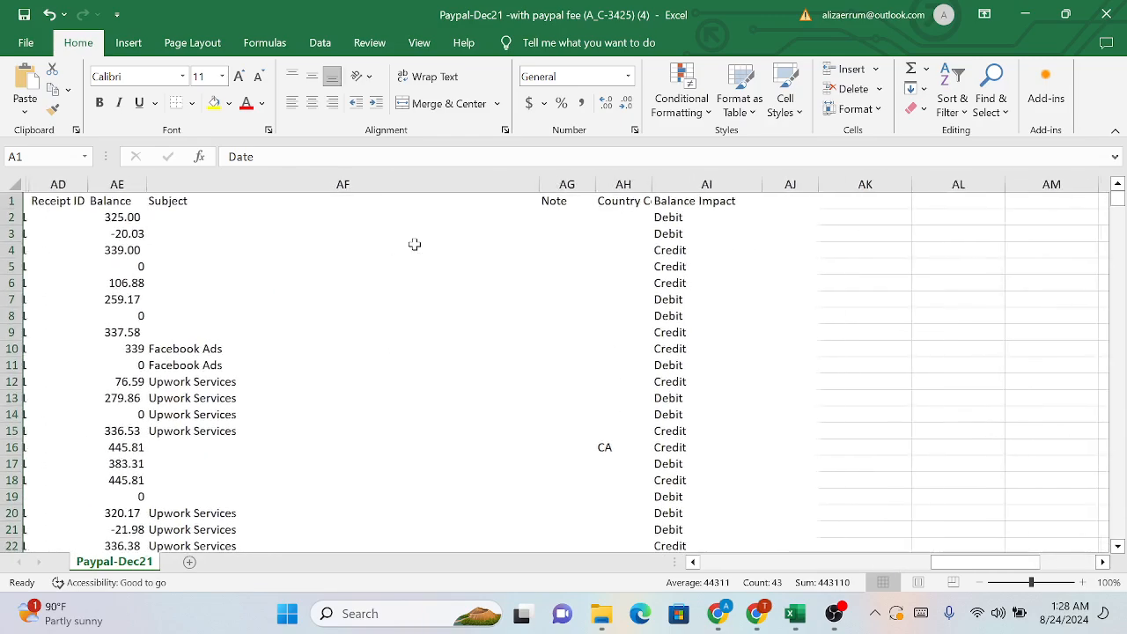
pyautogui.hscroll(-8, 414, 244)
pyautogui.hscroll(-6, 414, 244)
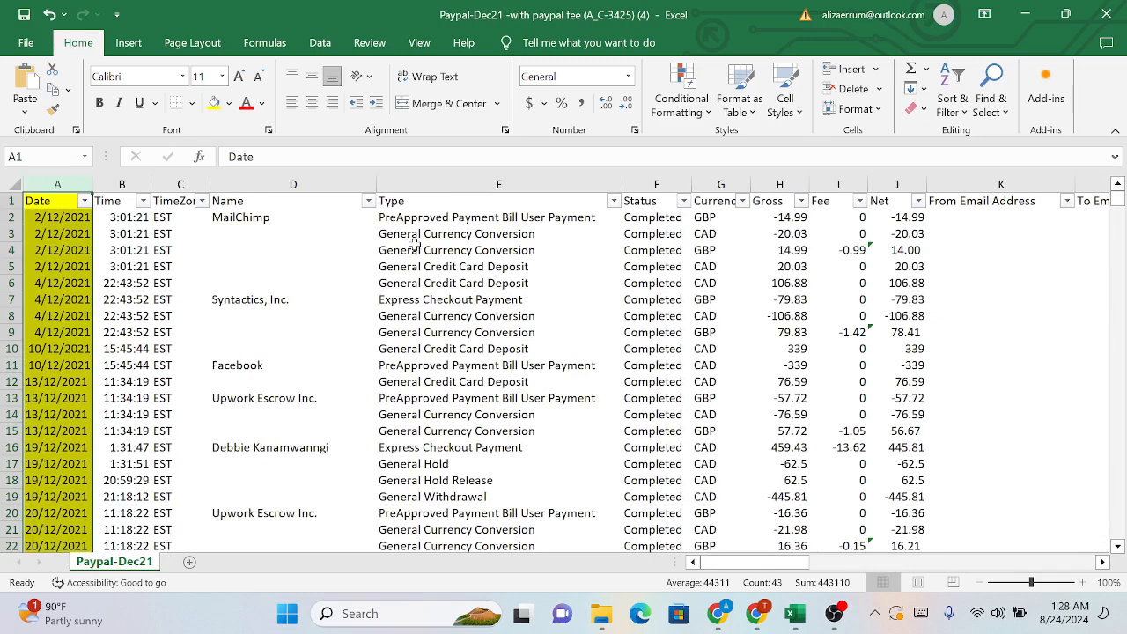
# Fill the Name column of the Paypal-Dec21 sheet with a green theme shade
pyautogui.click(318, 183)
pyautogui.click(229, 103)
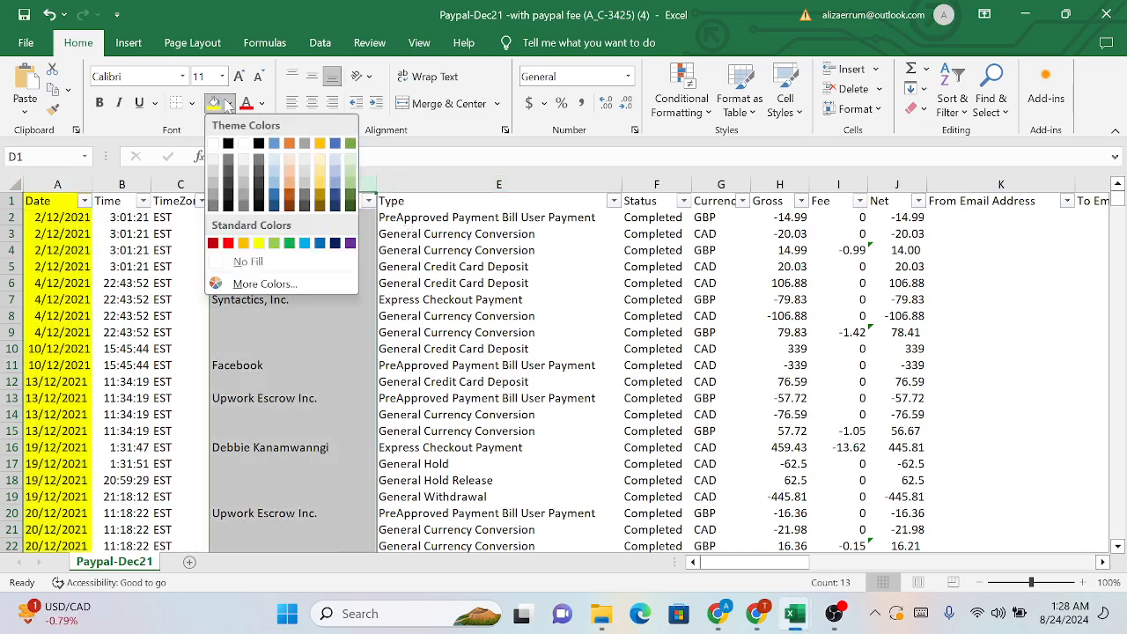
pyautogui.click(350, 180)
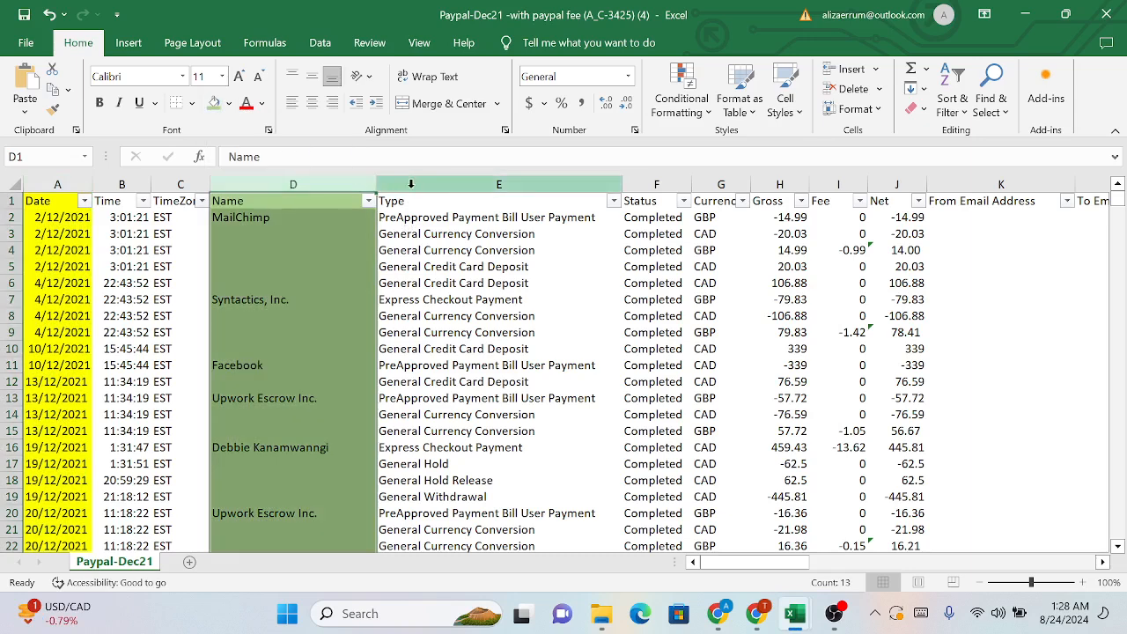
# Fill the Type and Subject columns of the Paypal-Dec21 sheet with the same green shade as the Name column
pyautogui.click(434, 188)
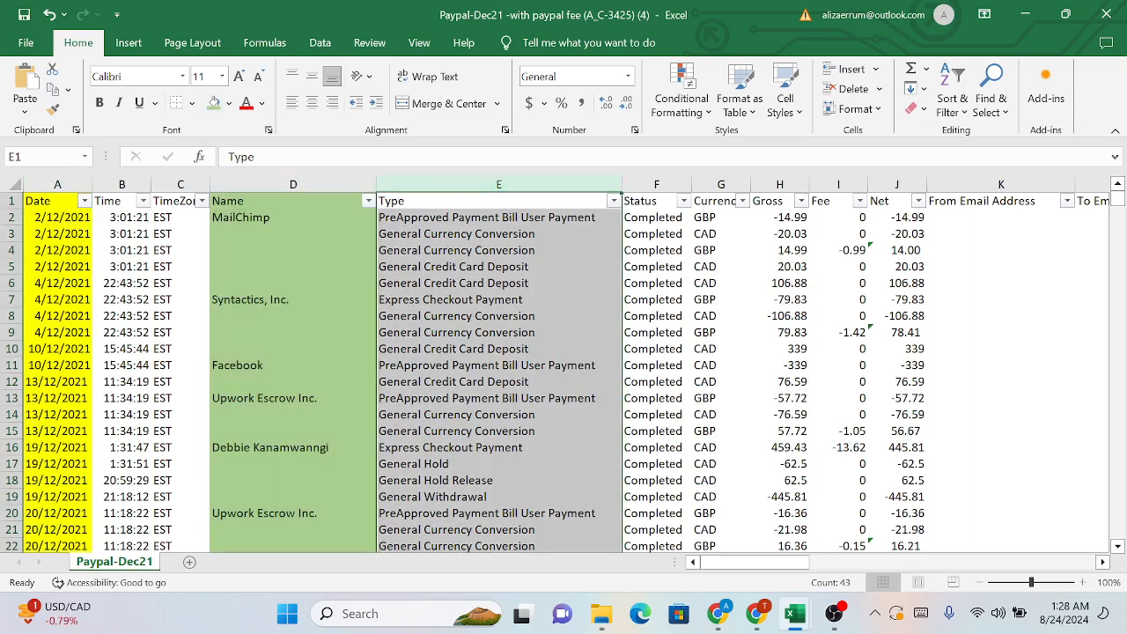
pyautogui.click(214, 103)
pyautogui.hscroll(6, 647, 303)
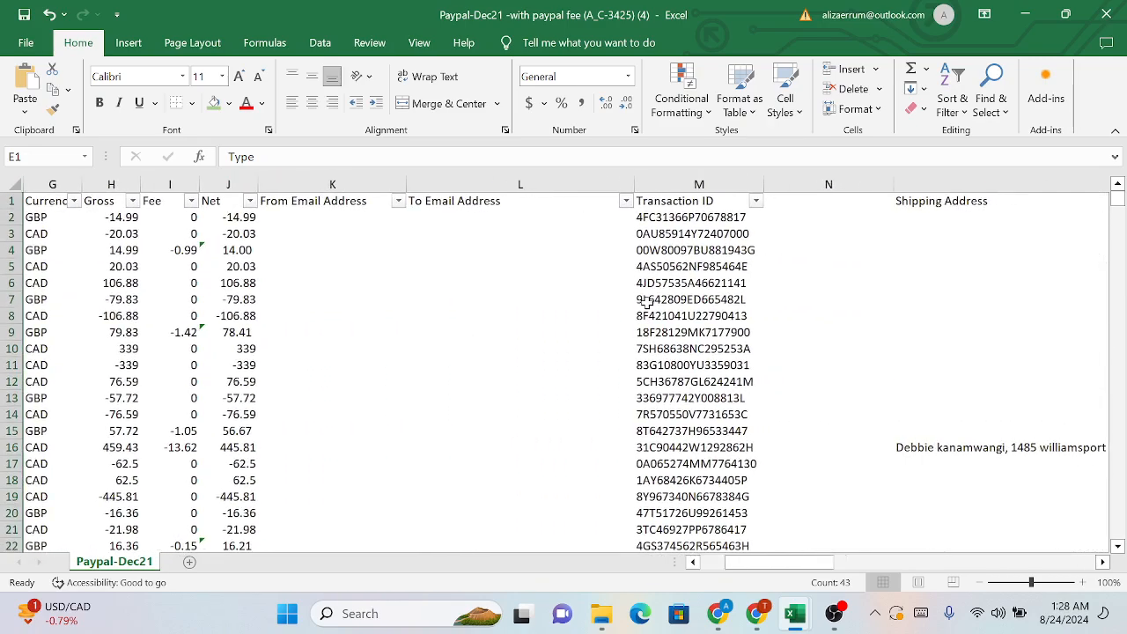
pyautogui.hscroll(4, 647, 303)
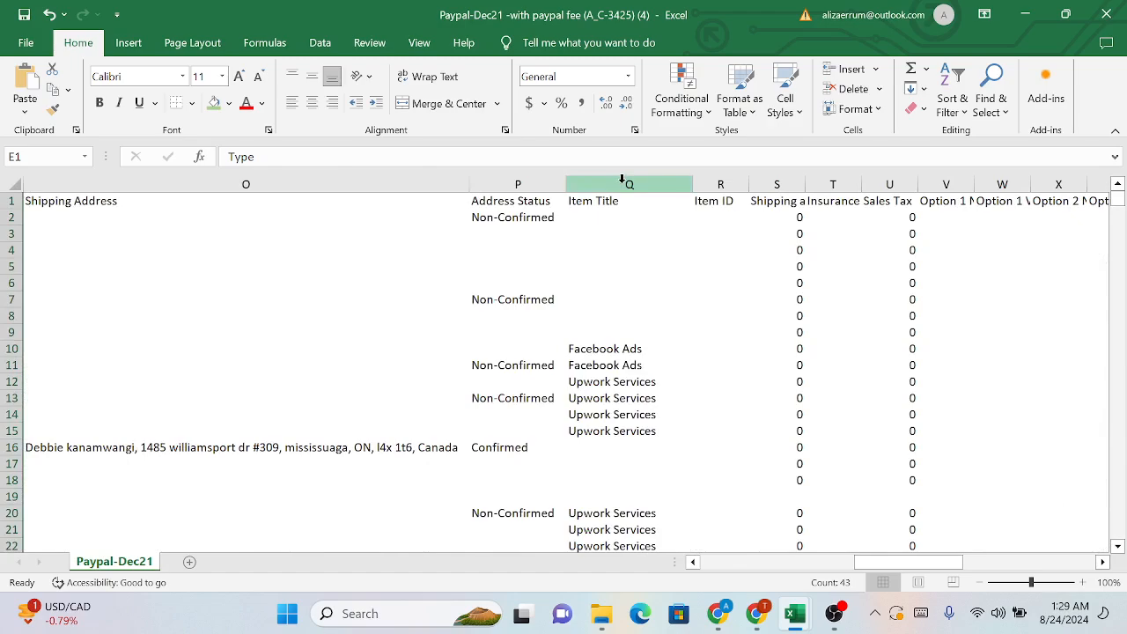
pyautogui.hscroll(8, 611, 238)
pyautogui.hscroll(-5, 724, 314)
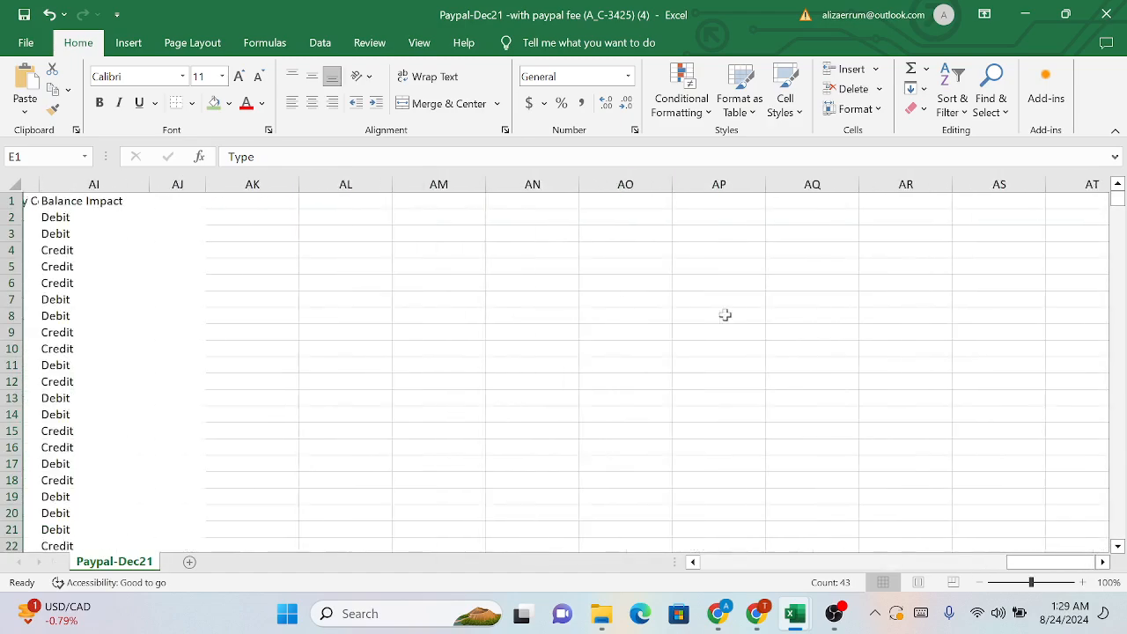
pyautogui.hscroll(-4, 724, 315)
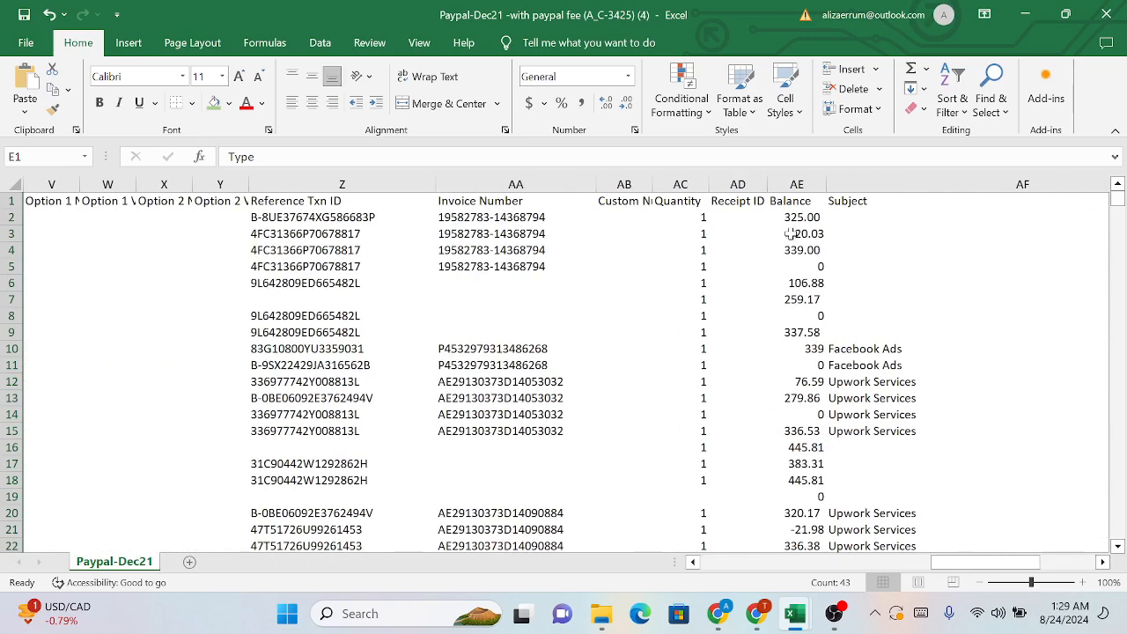
pyautogui.click(865, 182)
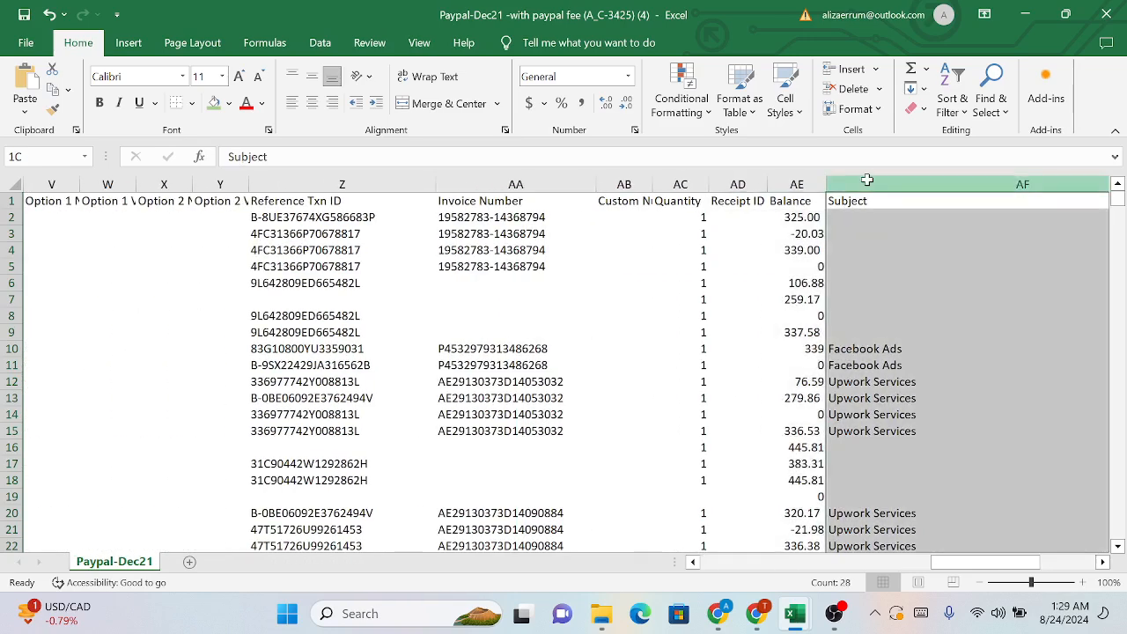
pyautogui.click(214, 103)
# Fill the Reference Txn ID column with the same green shade
pyautogui.hscroll(3, 103, 182)
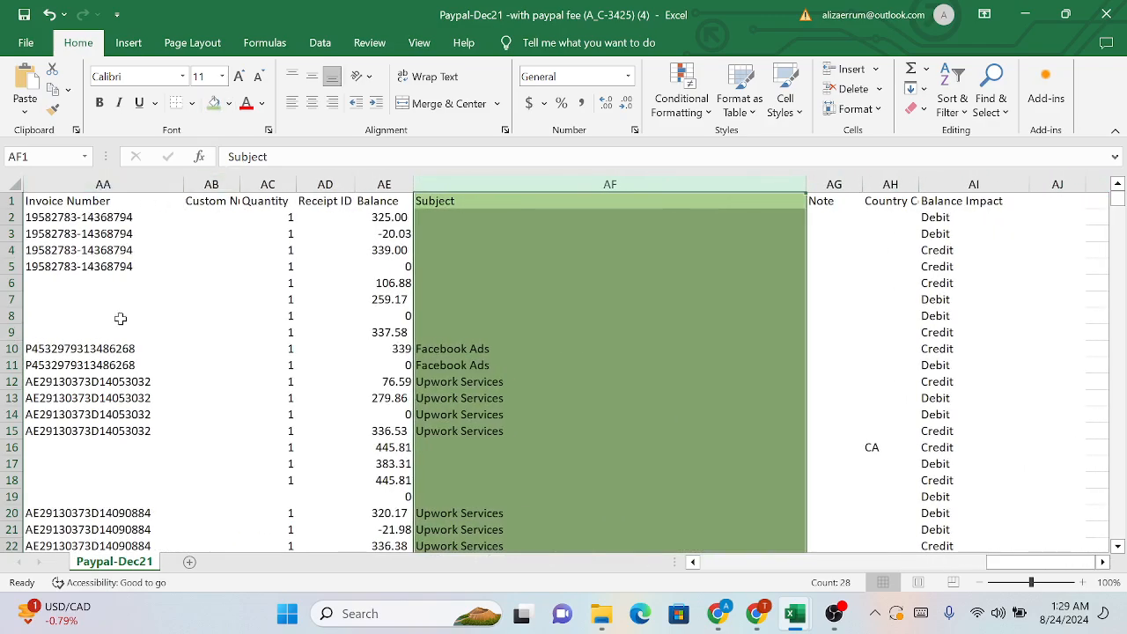
pyautogui.hscroll(-5, 118, 317)
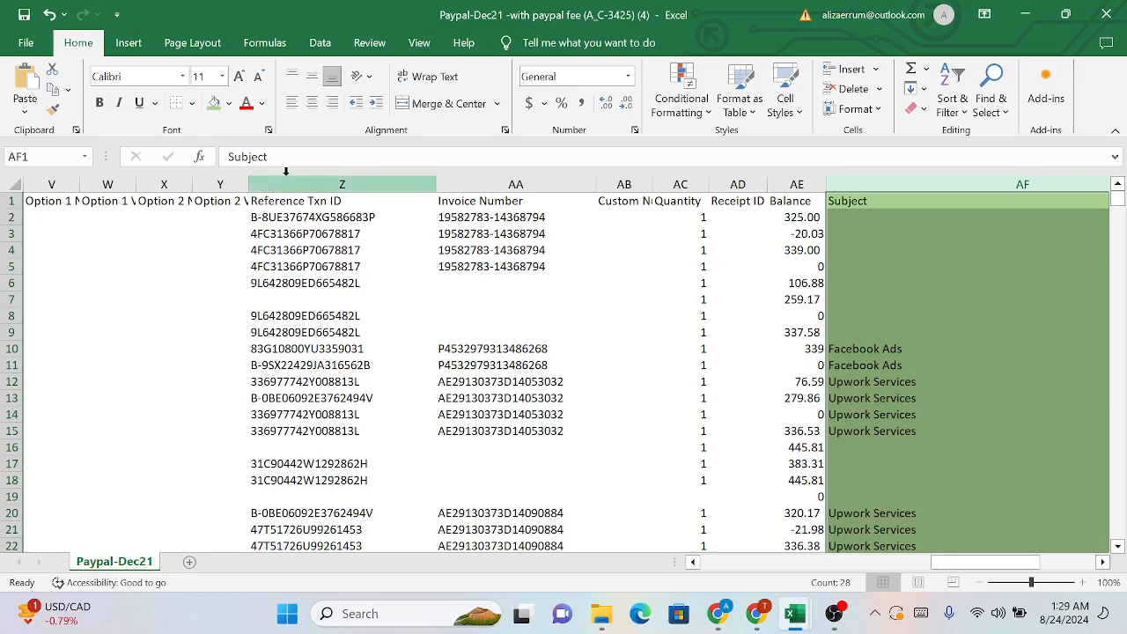
pyautogui.click(273, 184)
pyautogui.click(214, 102)
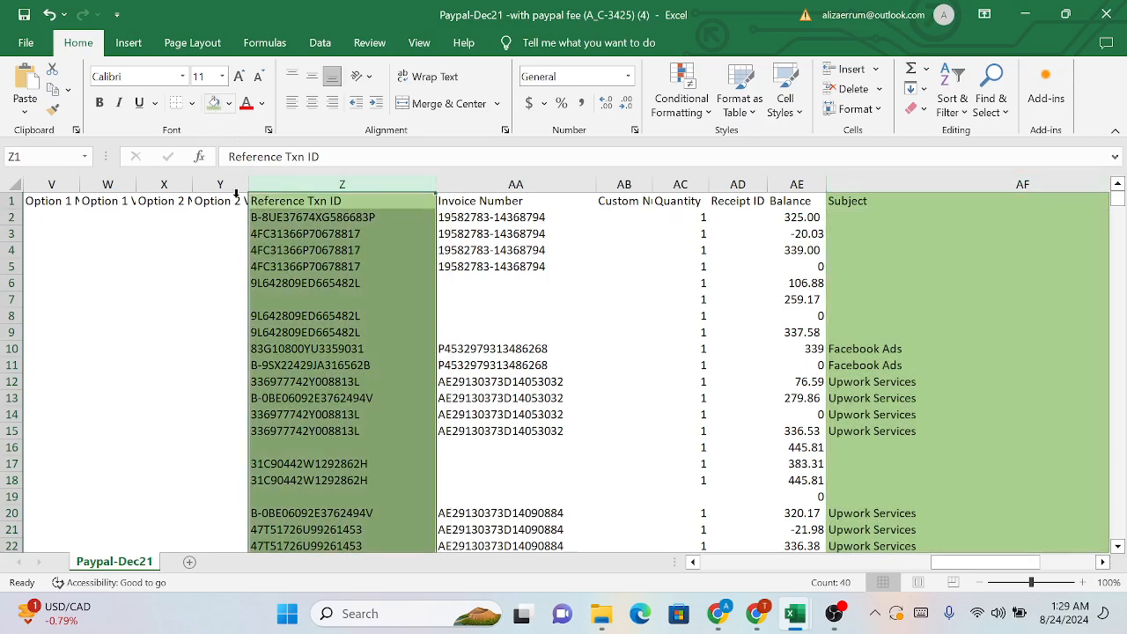
# Review the highlighted Type, Name and Date columns at the start of the sheet
pyautogui.hscroll(-12, 242, 405)
pyautogui.hscroll(-5, 243, 405)
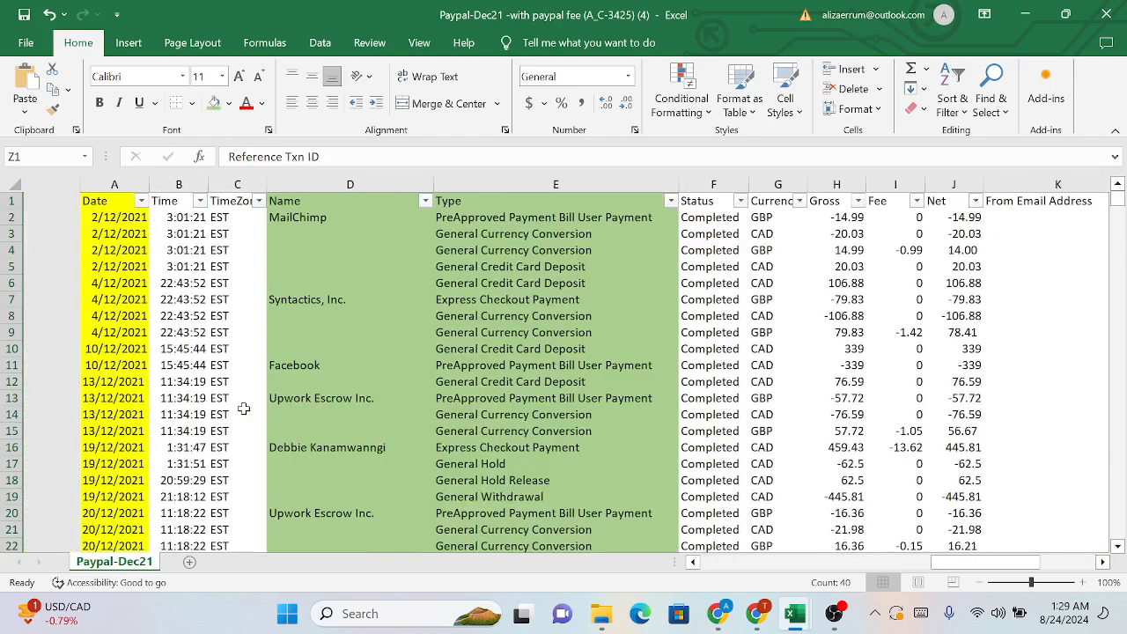
pyautogui.click(466, 180)
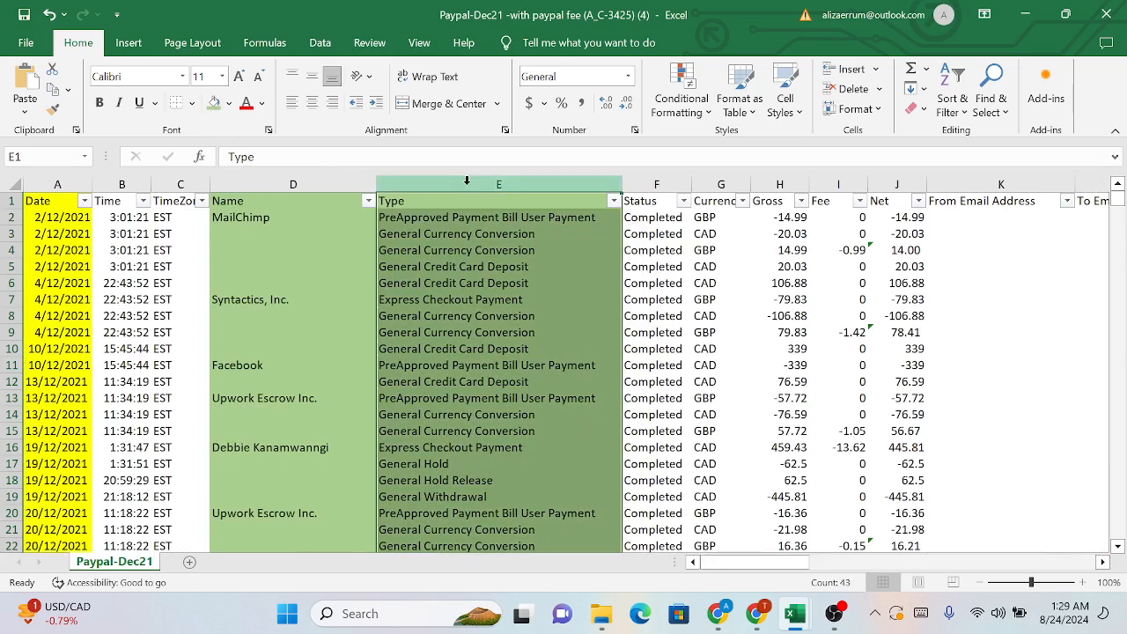
pyautogui.click(308, 183)
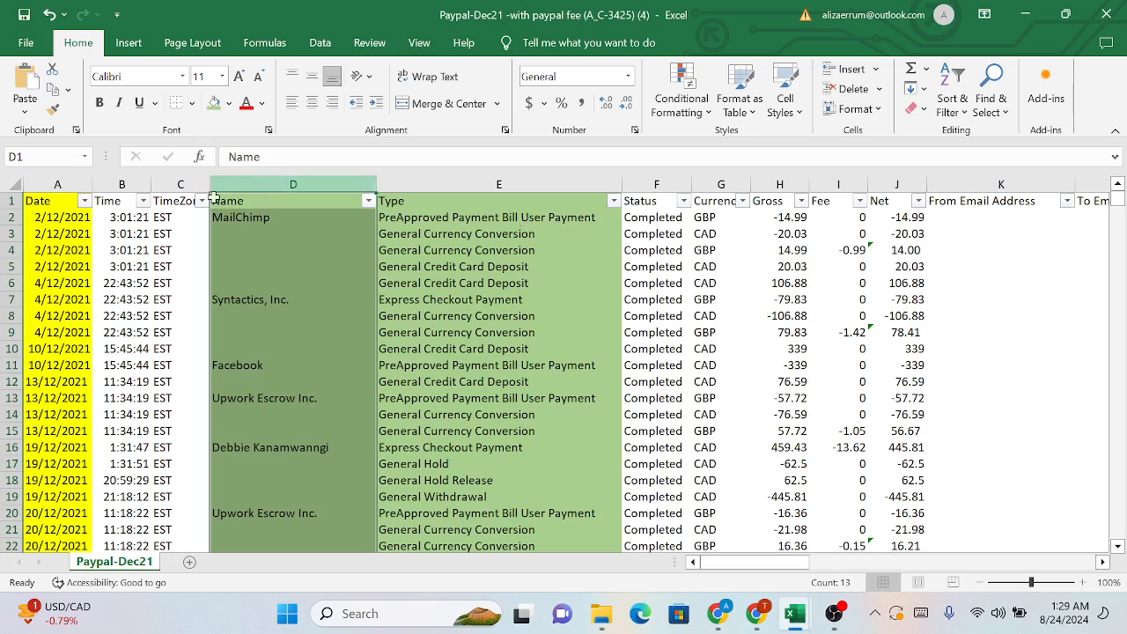
pyautogui.click(75, 184)
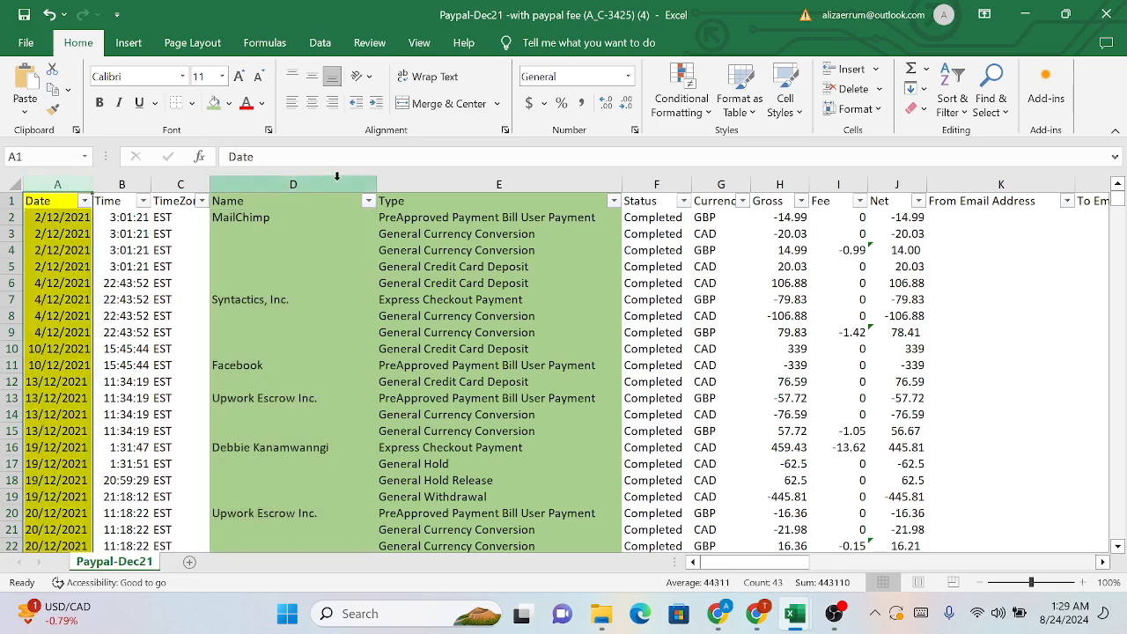
pyautogui.click(295, 183)
# Fill the Currency column with a gold theme shade
pyautogui.hscroll(2, 621, 233)
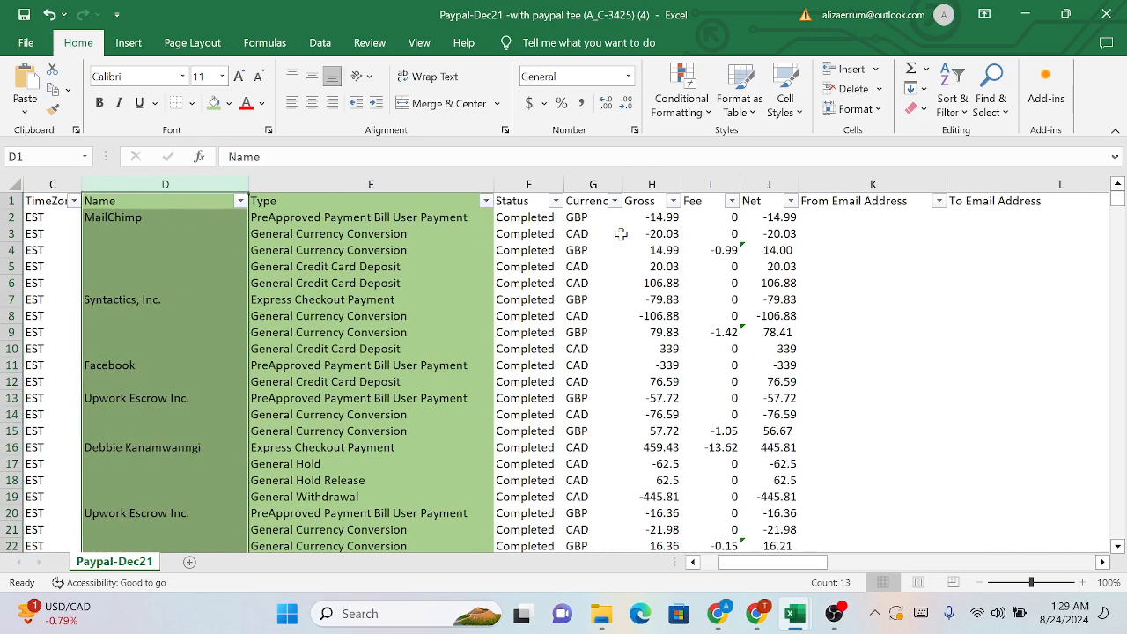
pyautogui.click(592, 184)
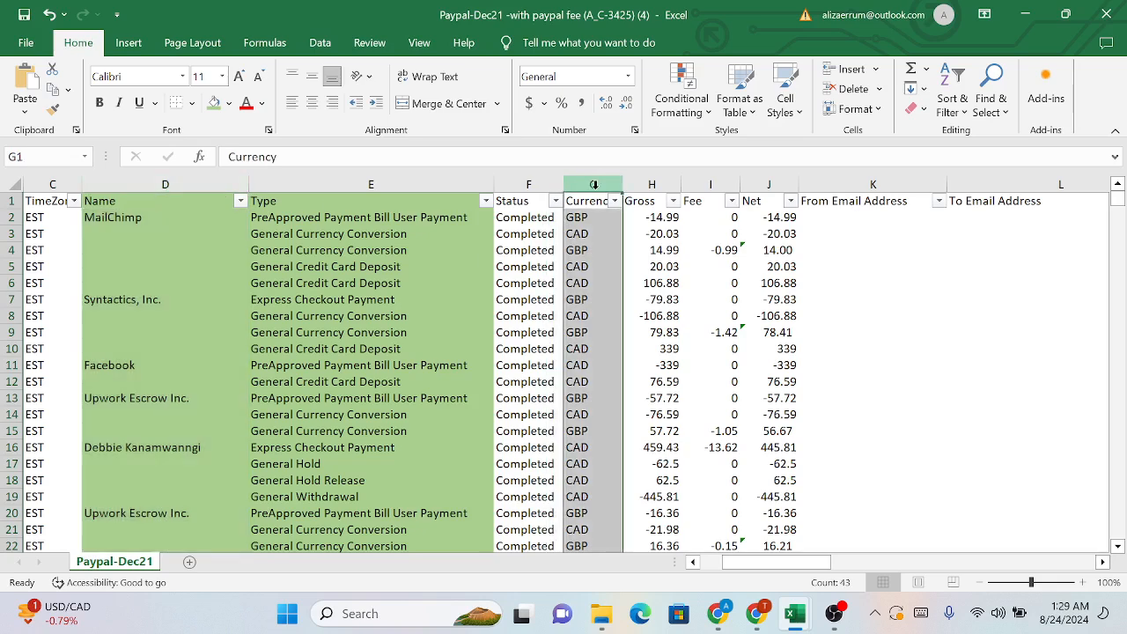
pyautogui.click(230, 103)
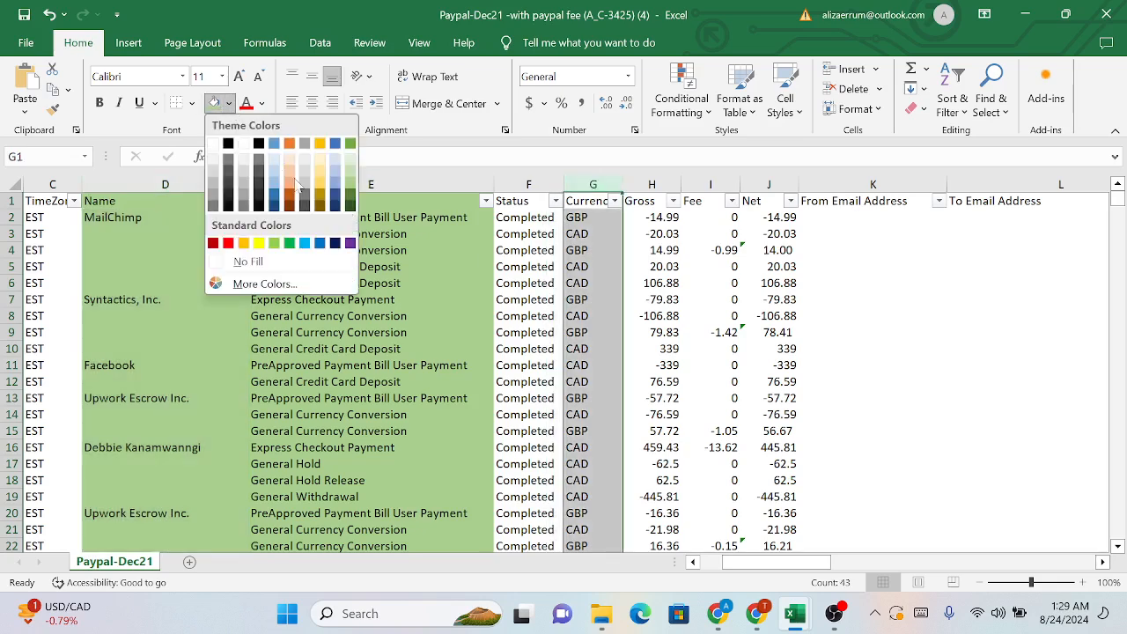
pyautogui.click(325, 194)
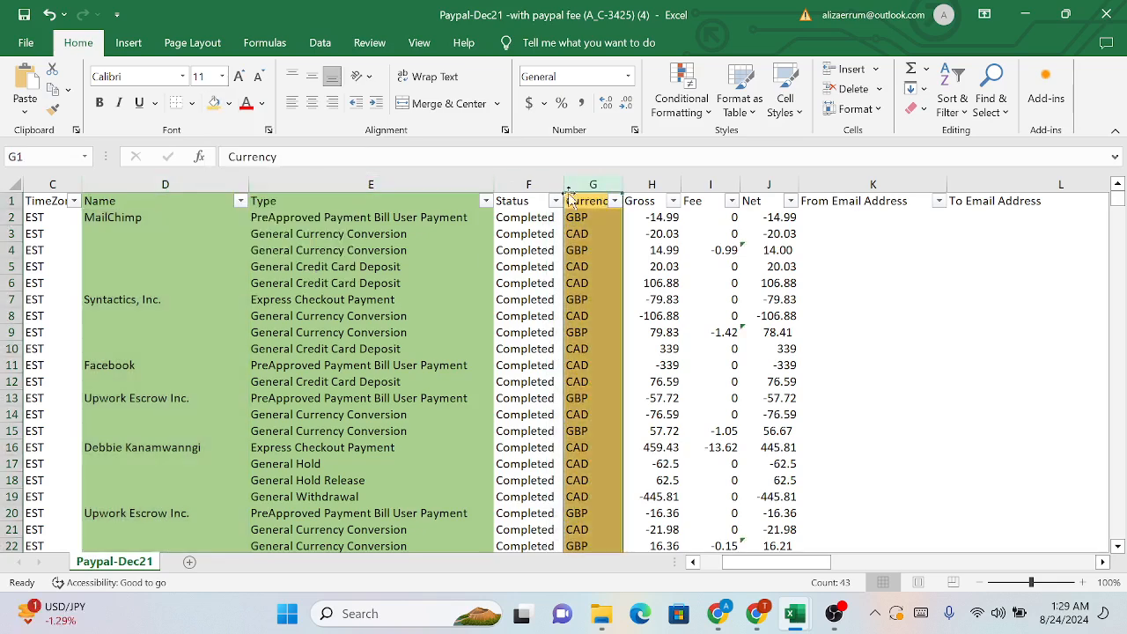
# Filter the Currency column to show only the GBP transactions
pyautogui.click(613, 200)
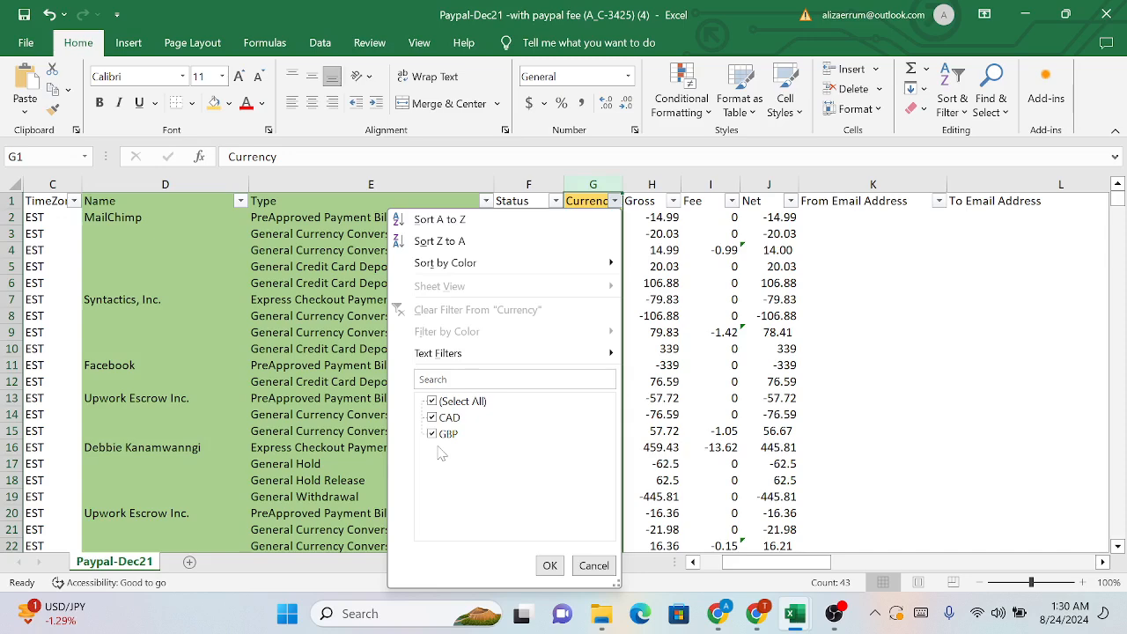
pyautogui.click(432, 402)
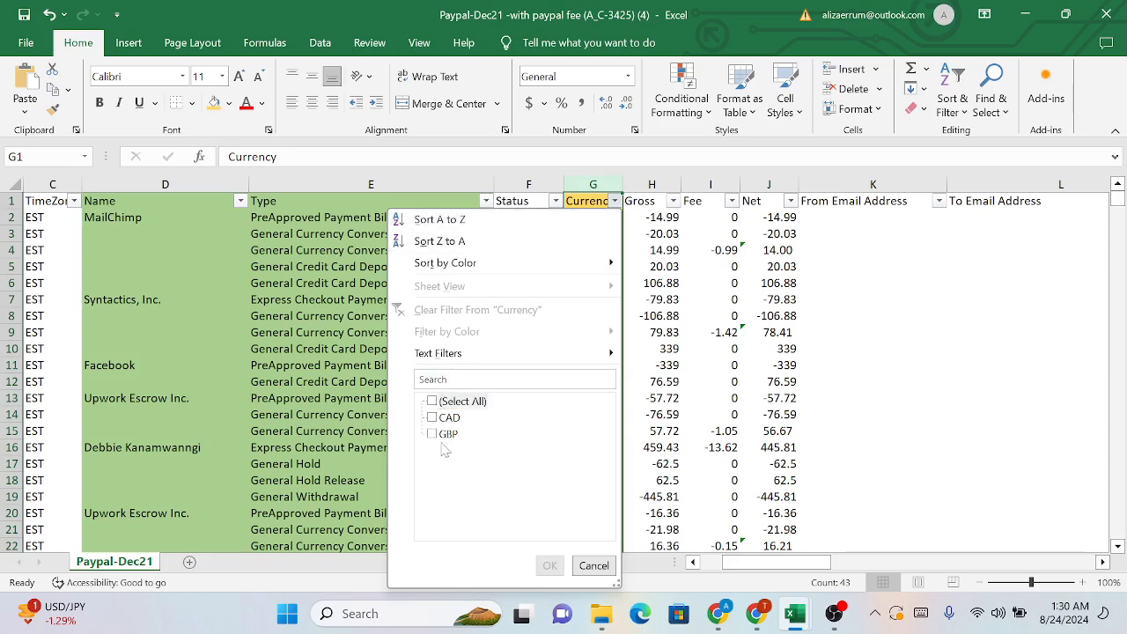
pyautogui.click(433, 435)
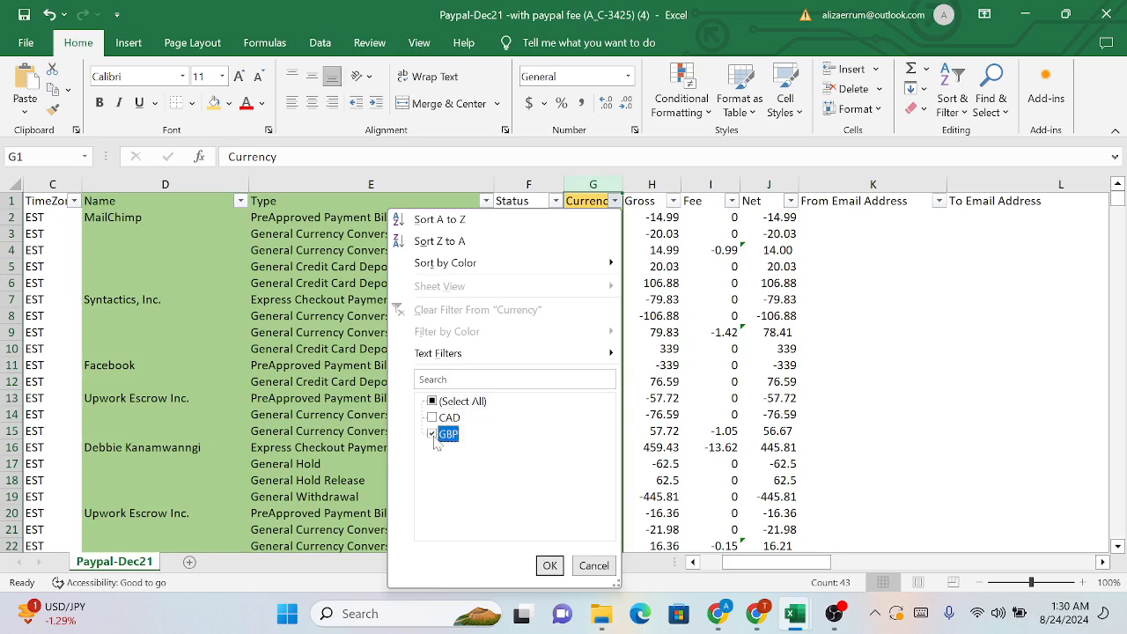
pyautogui.click(549, 565)
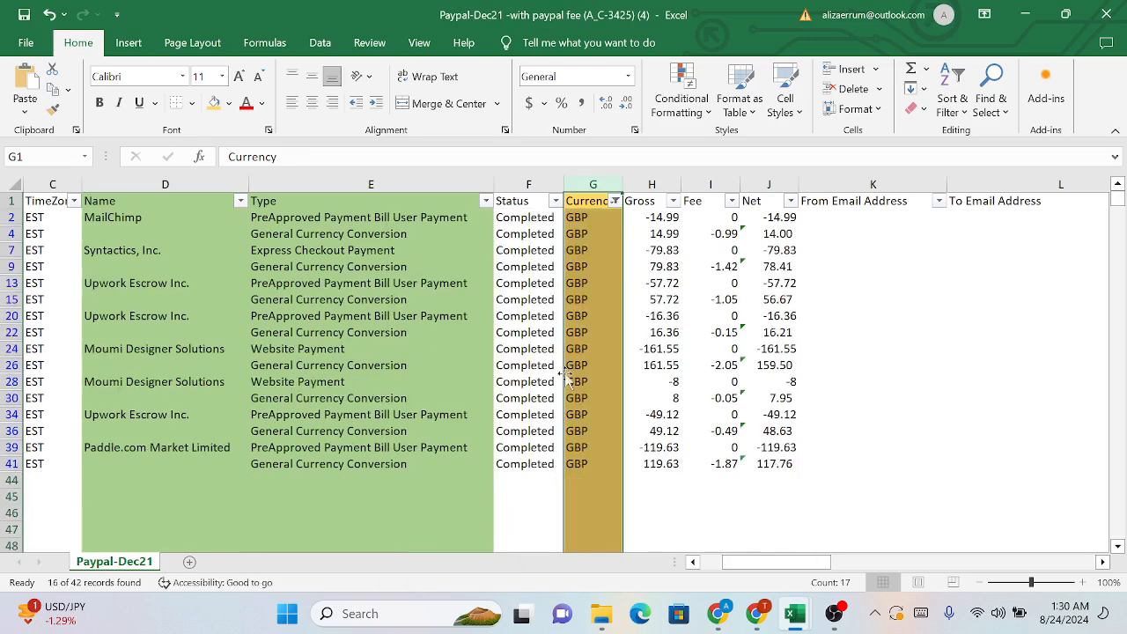
# Examine the filtered GBP rows from the Currency column across to the Balance Impact column
pyautogui.moveTo(584, 217); pyautogui.dragTo(574, 461)
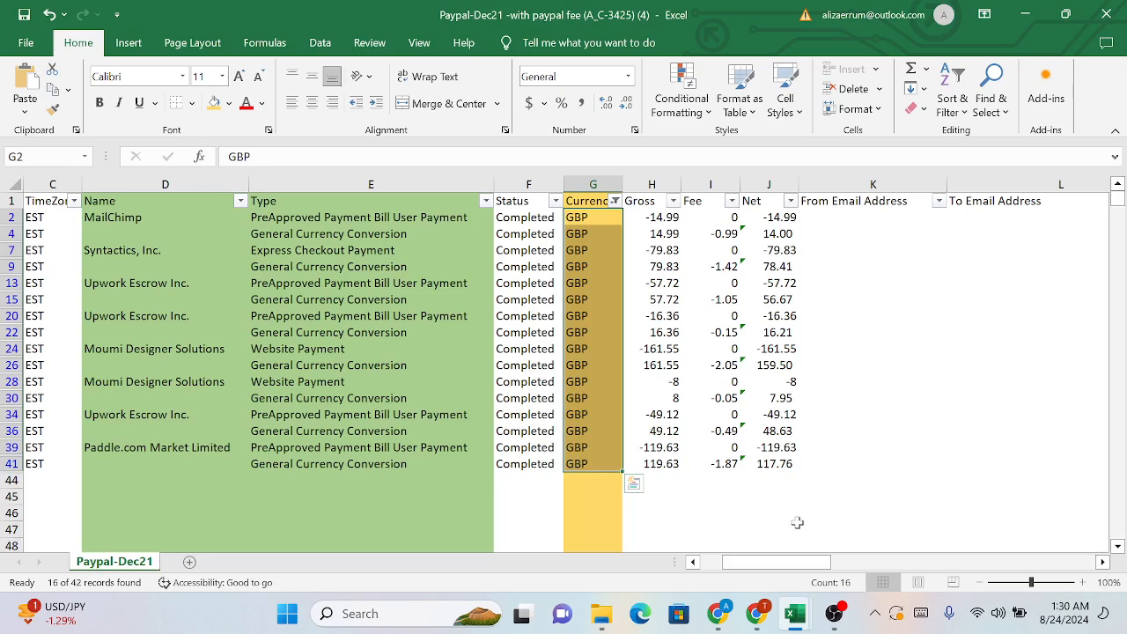
pyautogui.hscroll(2, 797, 522)
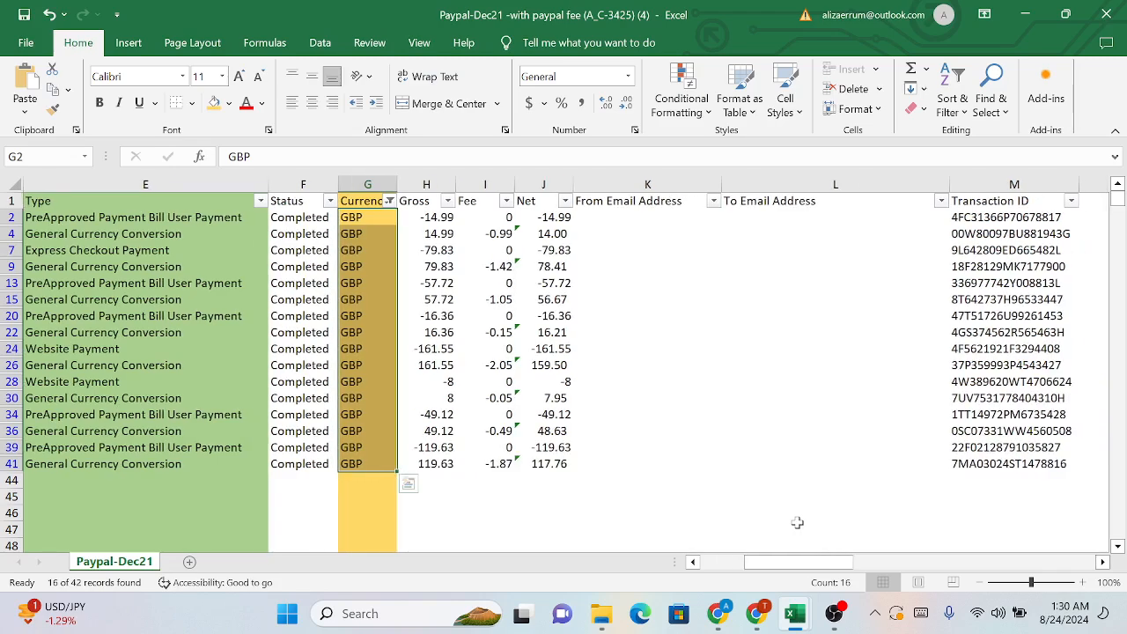
pyautogui.hscroll(9, 797, 522)
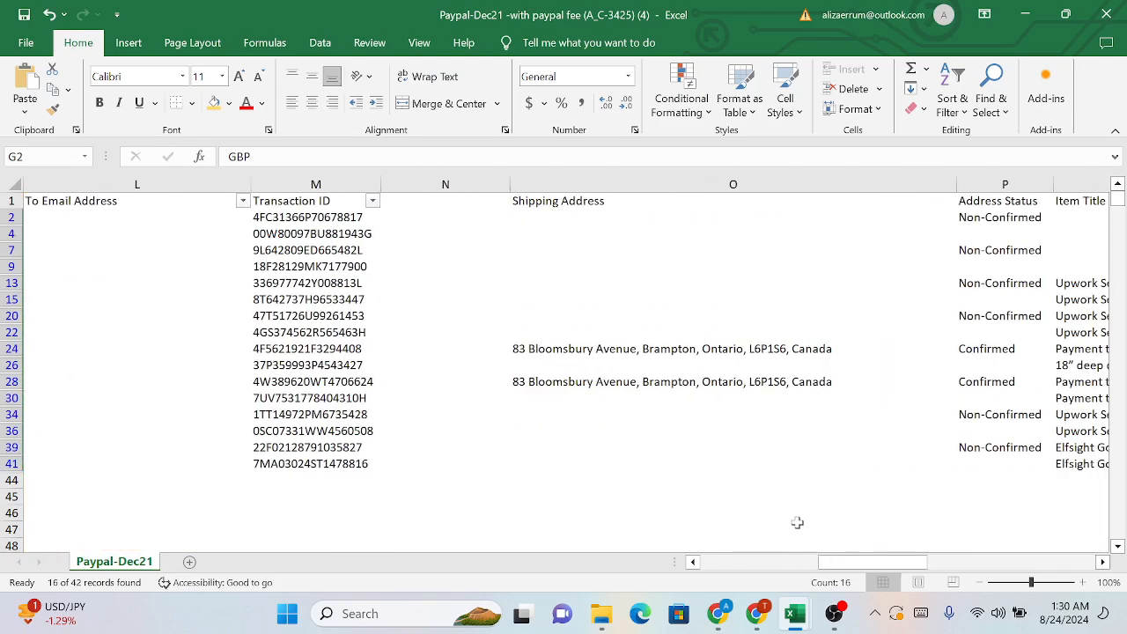
pyautogui.hscroll(13, 797, 522)
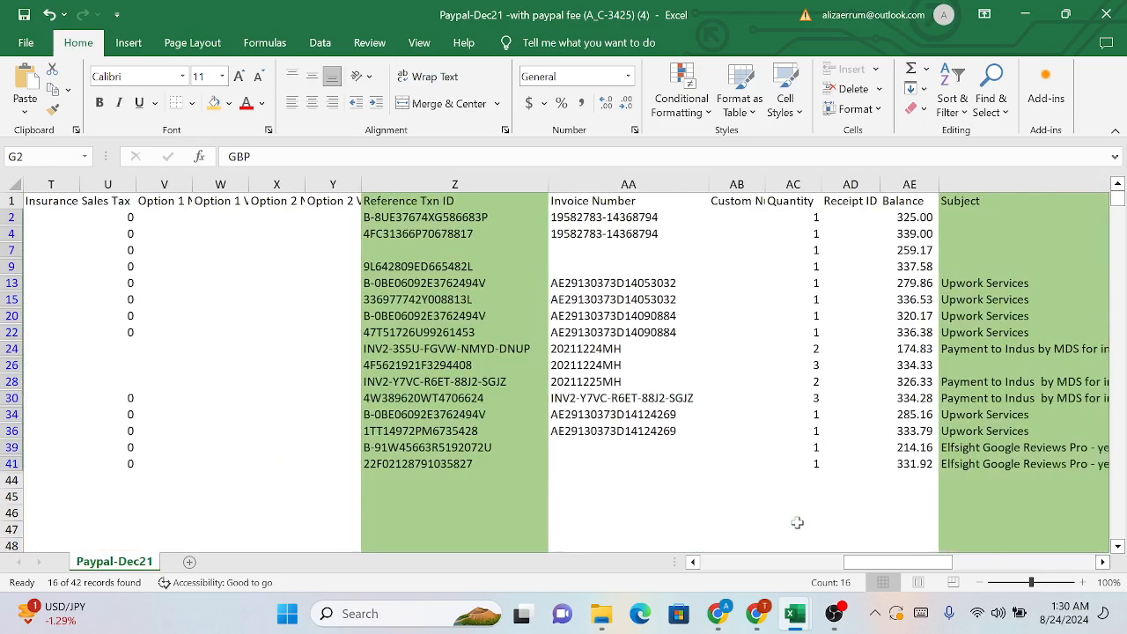
pyautogui.hscroll(5, 797, 522)
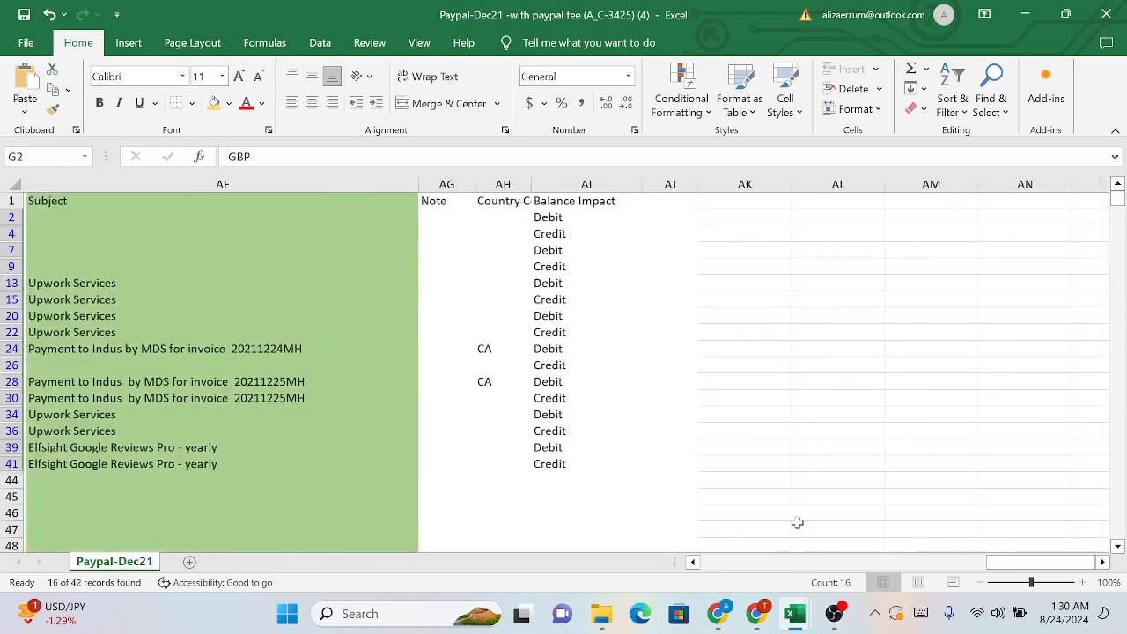
pyautogui.click(574, 182)
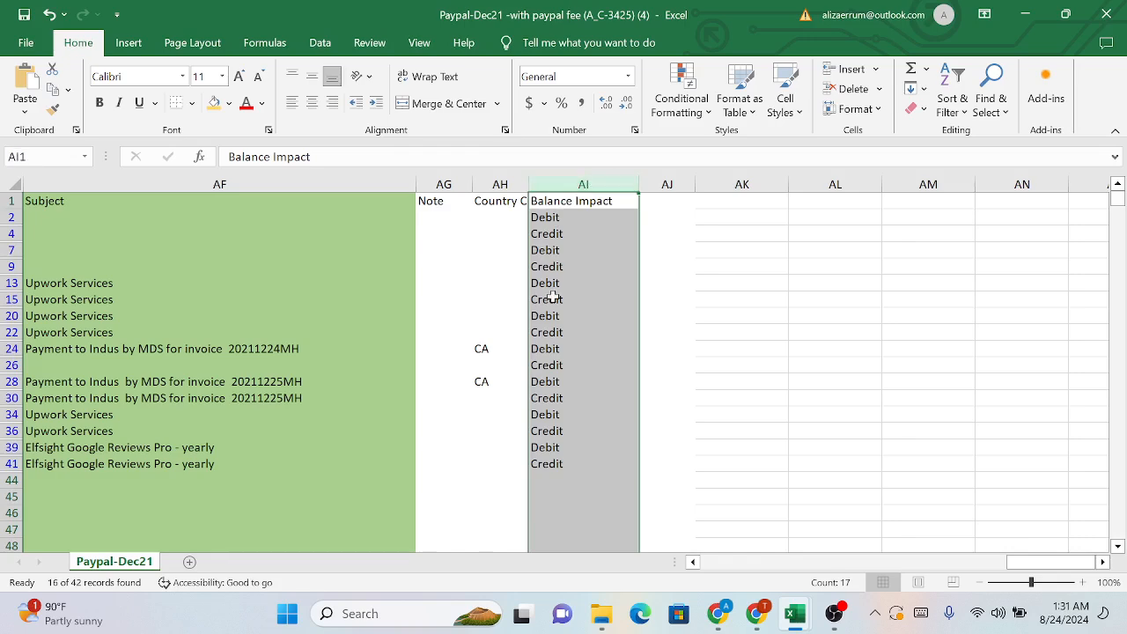
# Review the Currency, Gross, Fee, Net and Balance columns of the filtered GBP rows
pyautogui.hscroll(-5, 392, 346)
pyautogui.hscroll(-5, 391, 346)
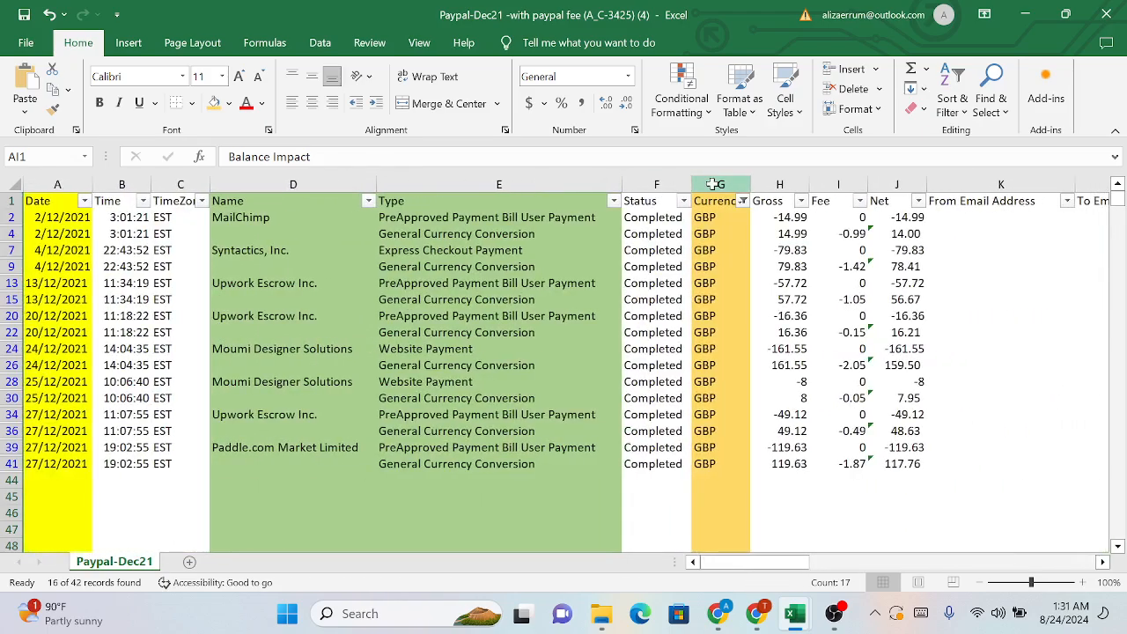
pyautogui.click(712, 183)
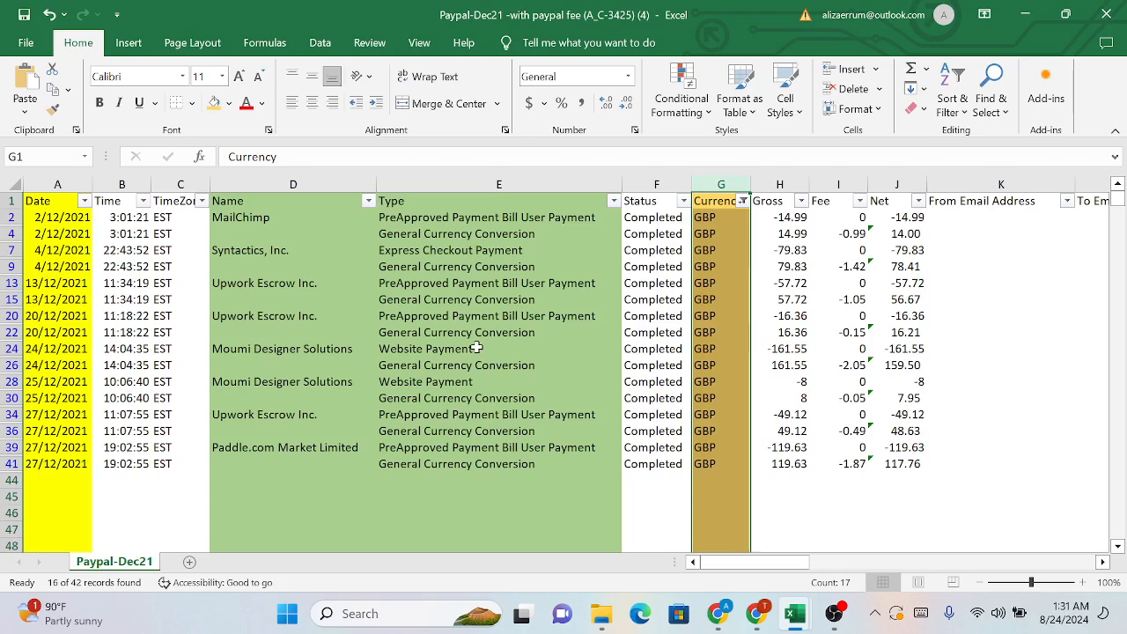
pyautogui.hscroll(4, 475, 348)
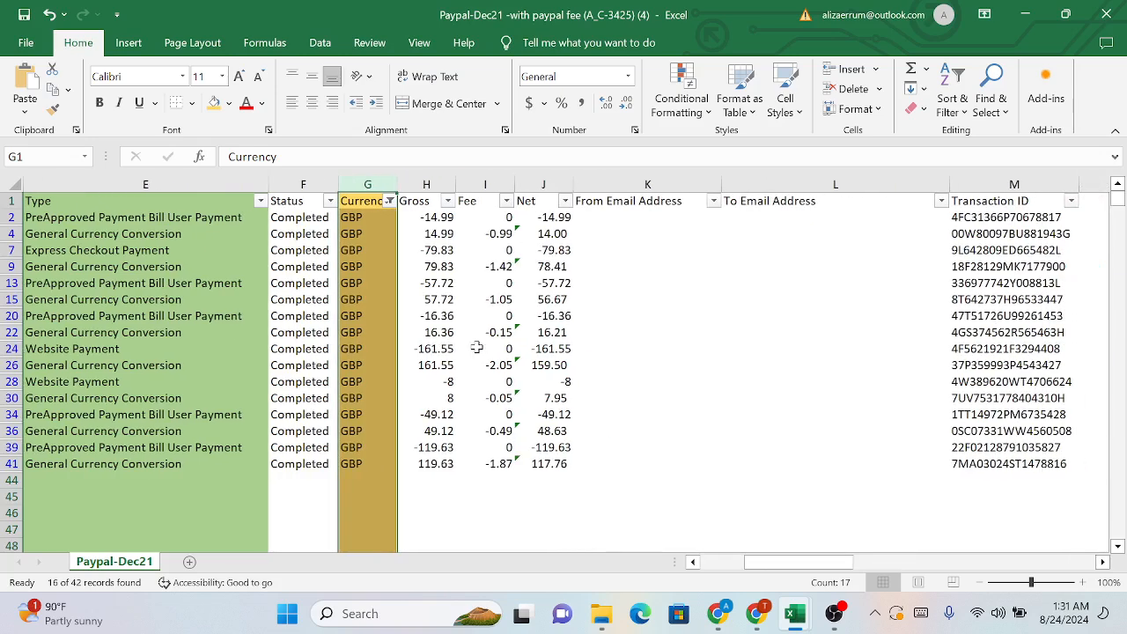
pyautogui.hscroll(1, 477, 346)
pyautogui.click(443, 179)
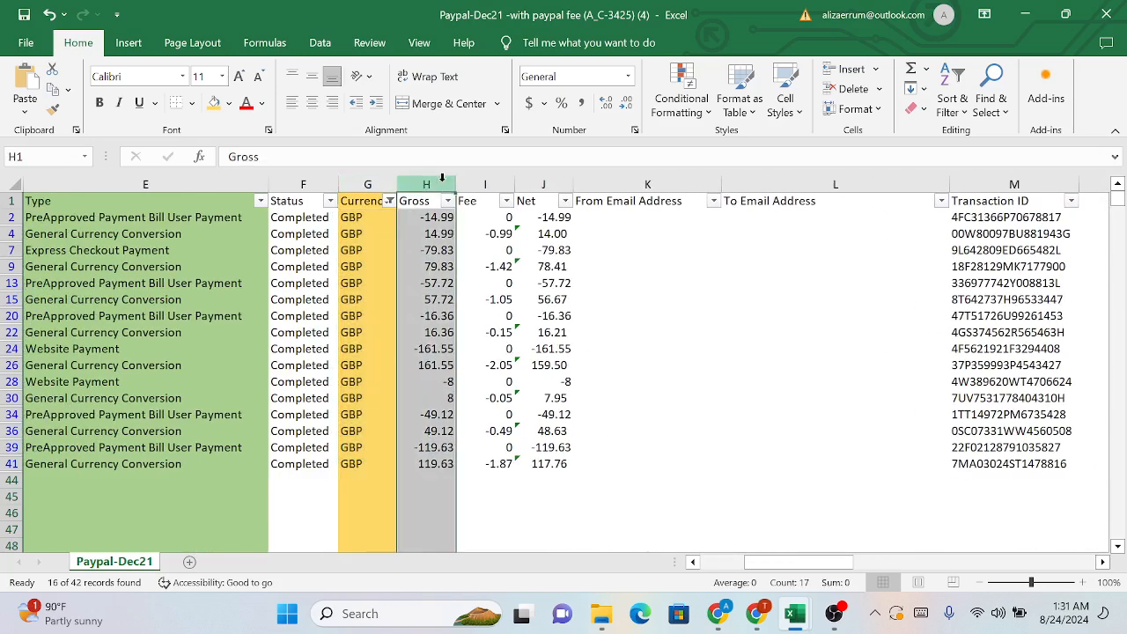
pyautogui.click(490, 178)
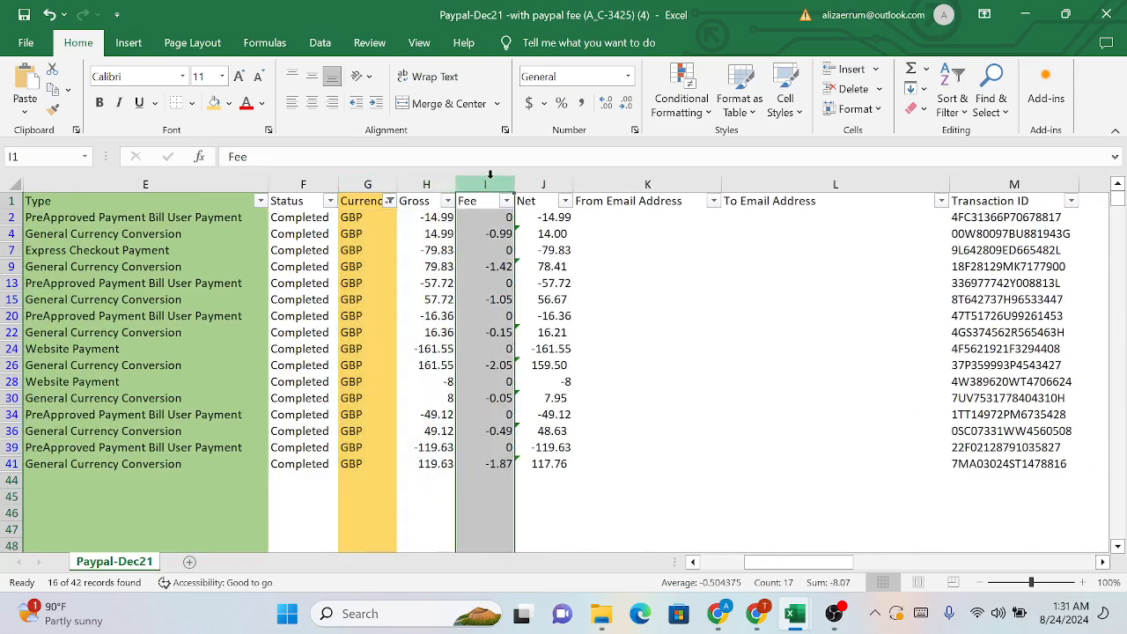
pyautogui.click(538, 177)
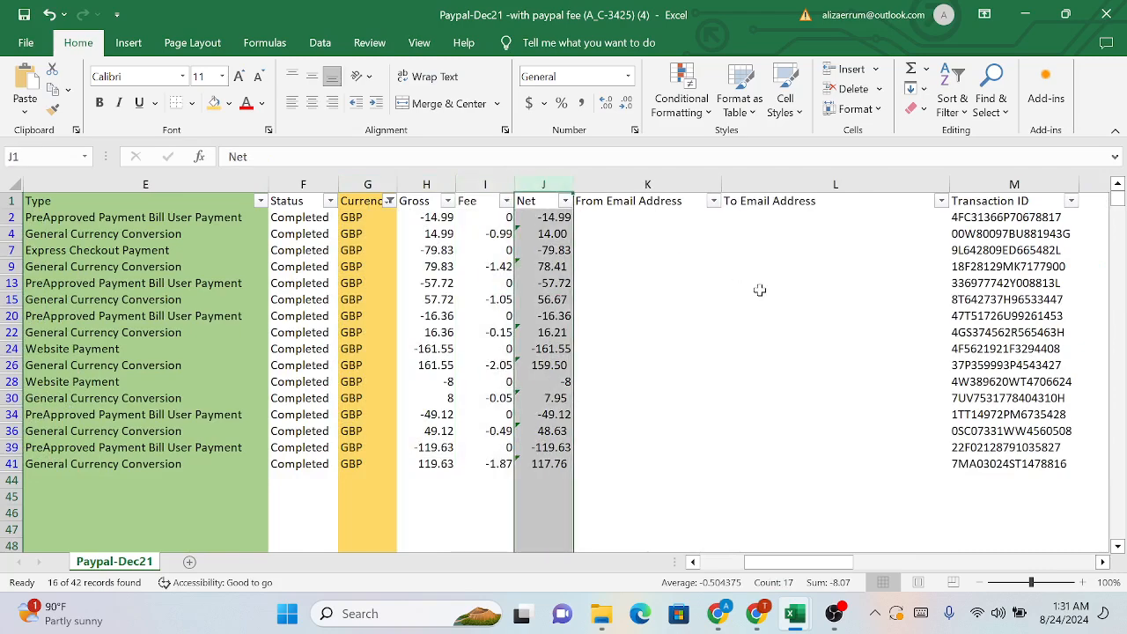
pyautogui.hscroll(2, 759, 291)
pyautogui.hscroll(7, 759, 291)
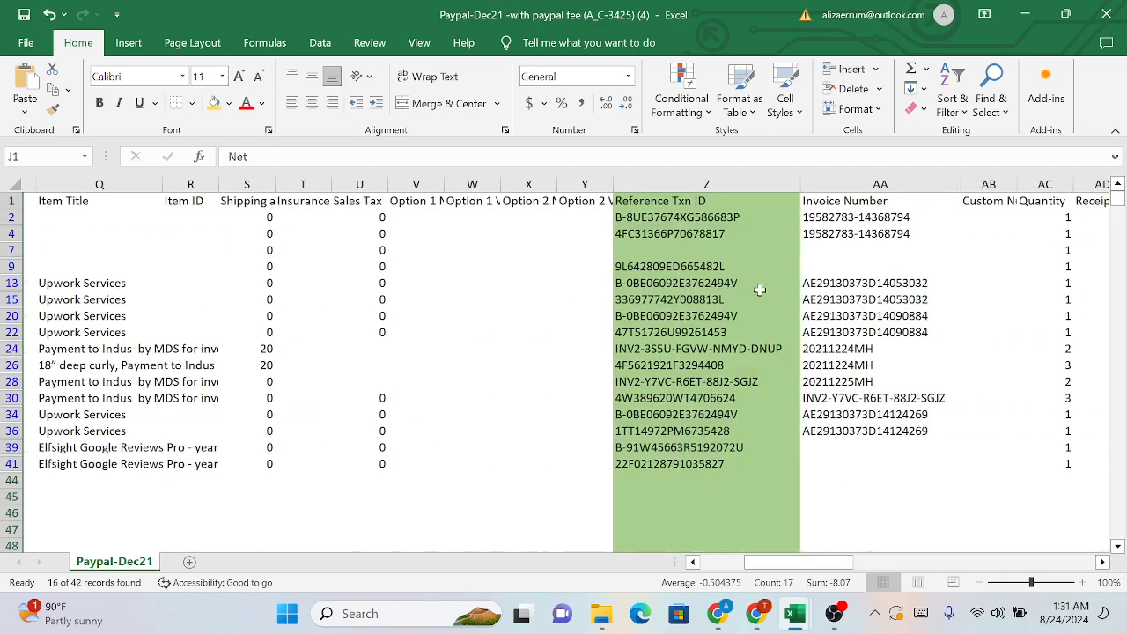
pyautogui.hscroll(2, 759, 290)
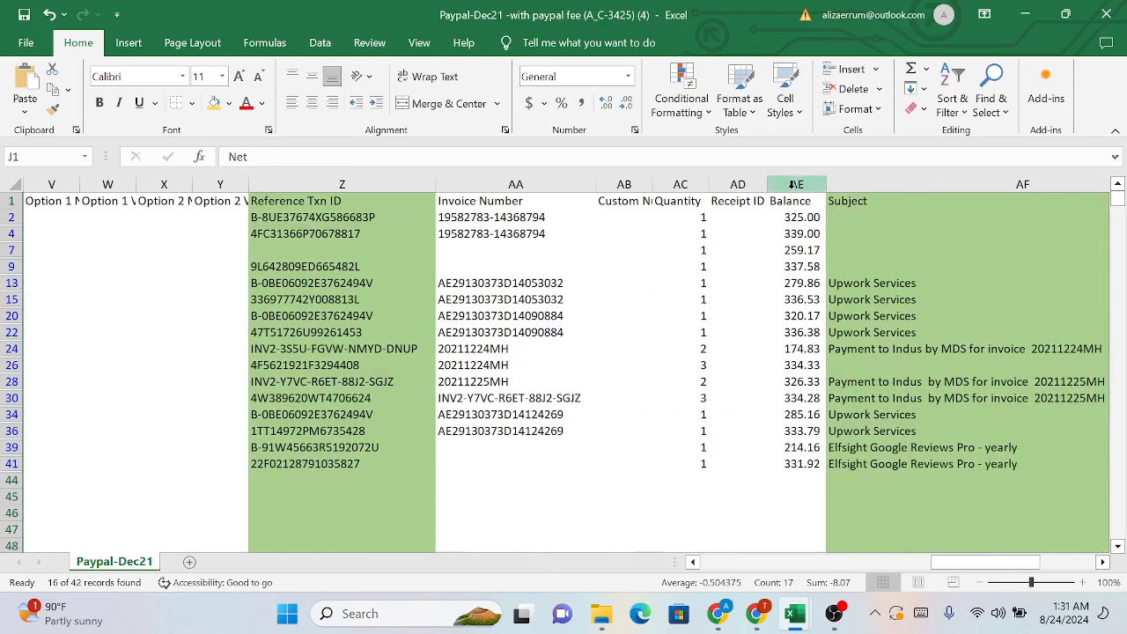
pyautogui.click(792, 185)
pyautogui.hscroll(-7, 445, 385)
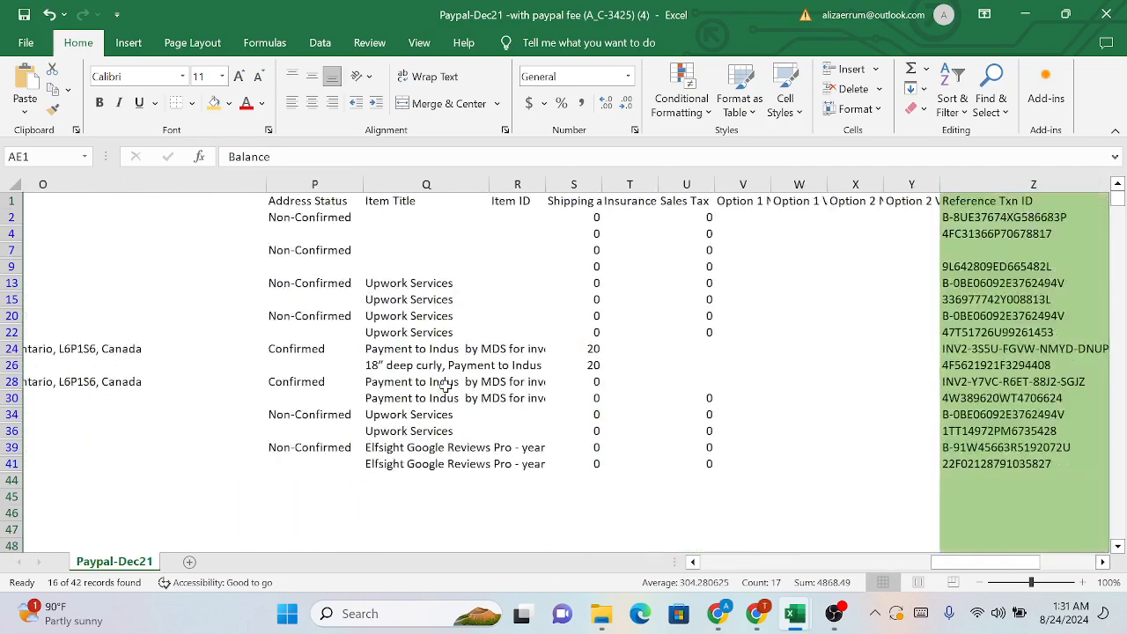
pyautogui.hscroll(-7, 446, 386)
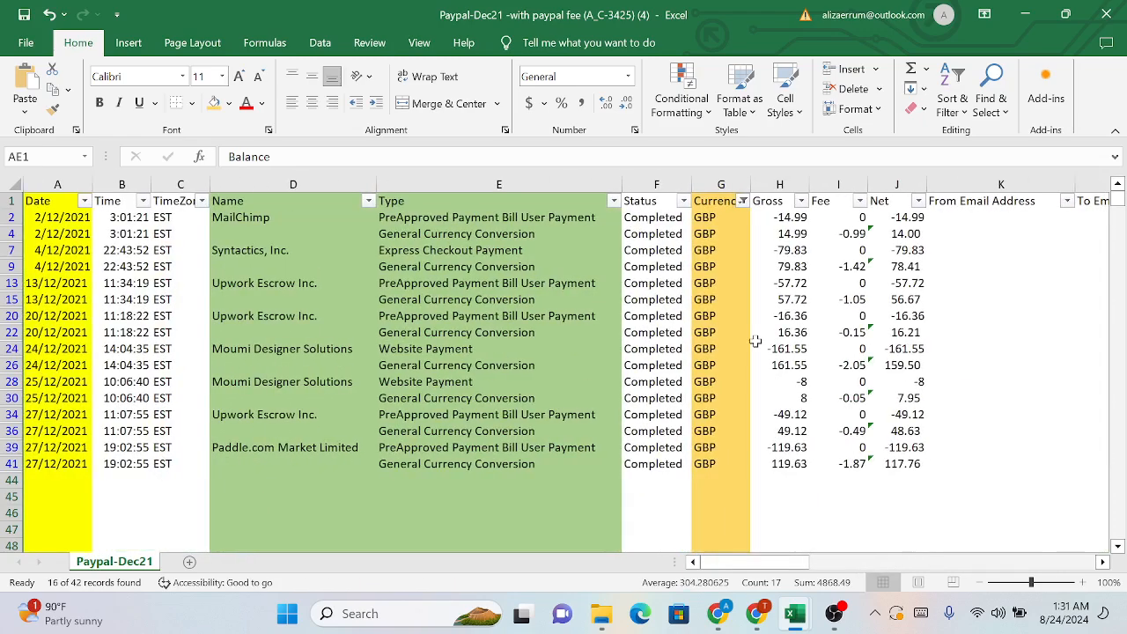
# Compare the Gross and Fee columns, including the first payment and its matching currency conversion row
pyautogui.hscroll(2, 755, 342)
pyautogui.click(652, 184)
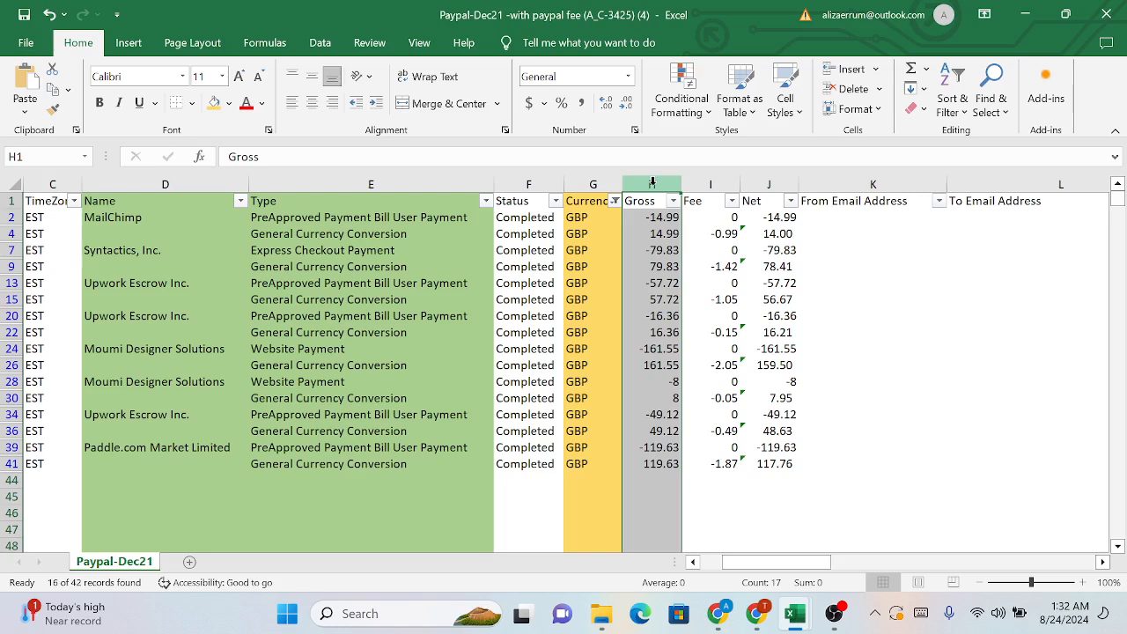
pyautogui.click(711, 184)
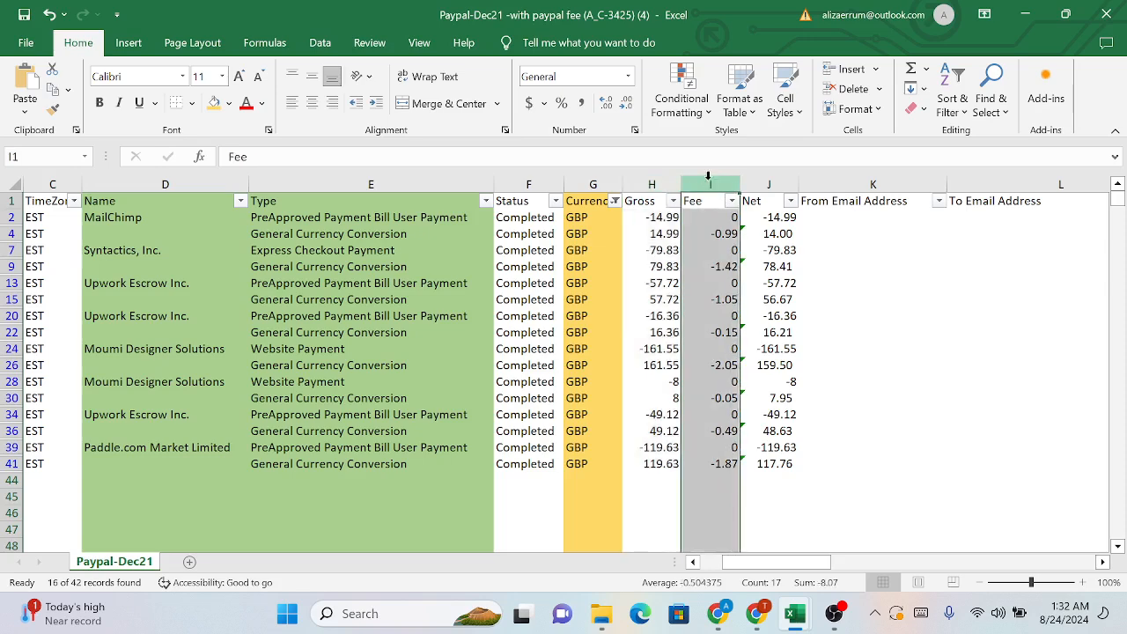
pyautogui.click(648, 216)
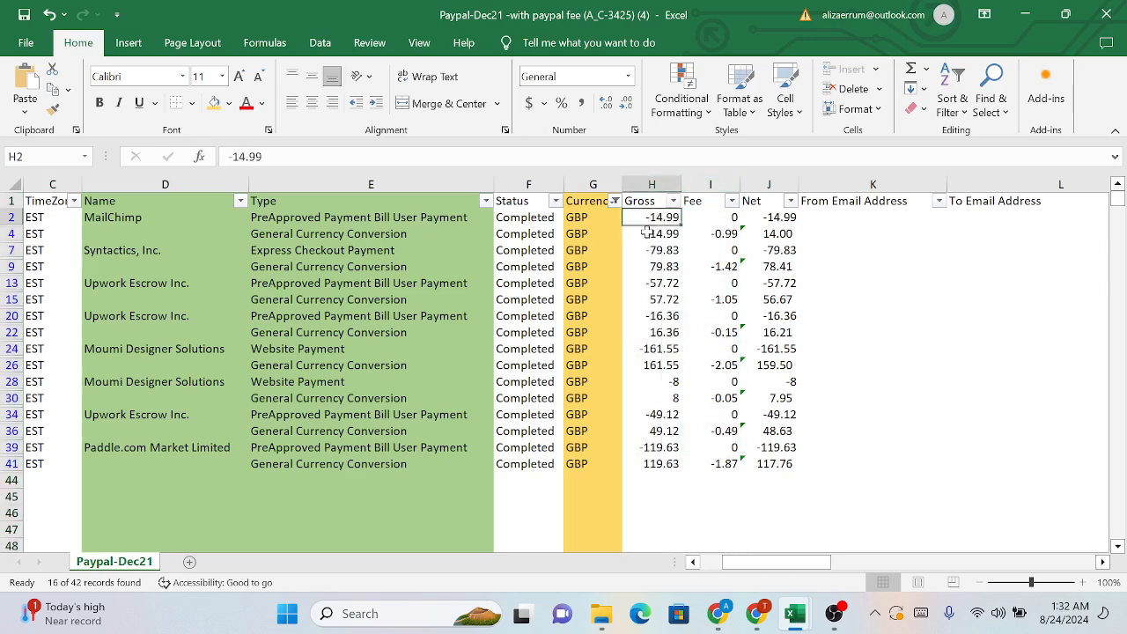
pyautogui.click(645, 232)
pyautogui.click(705, 234)
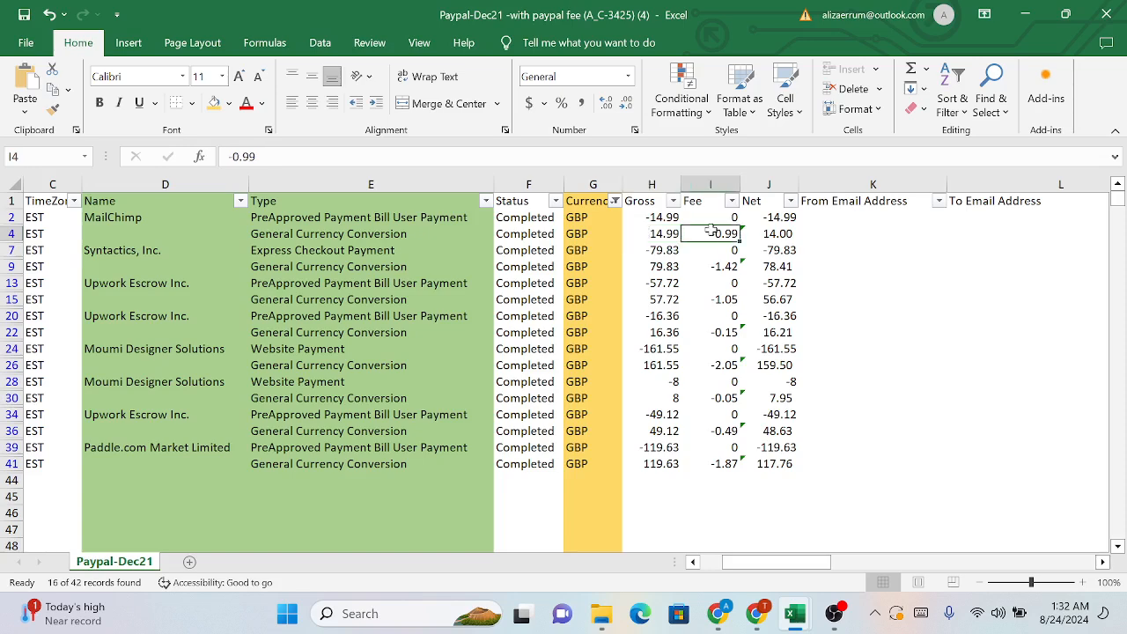
pyautogui.click(709, 183)
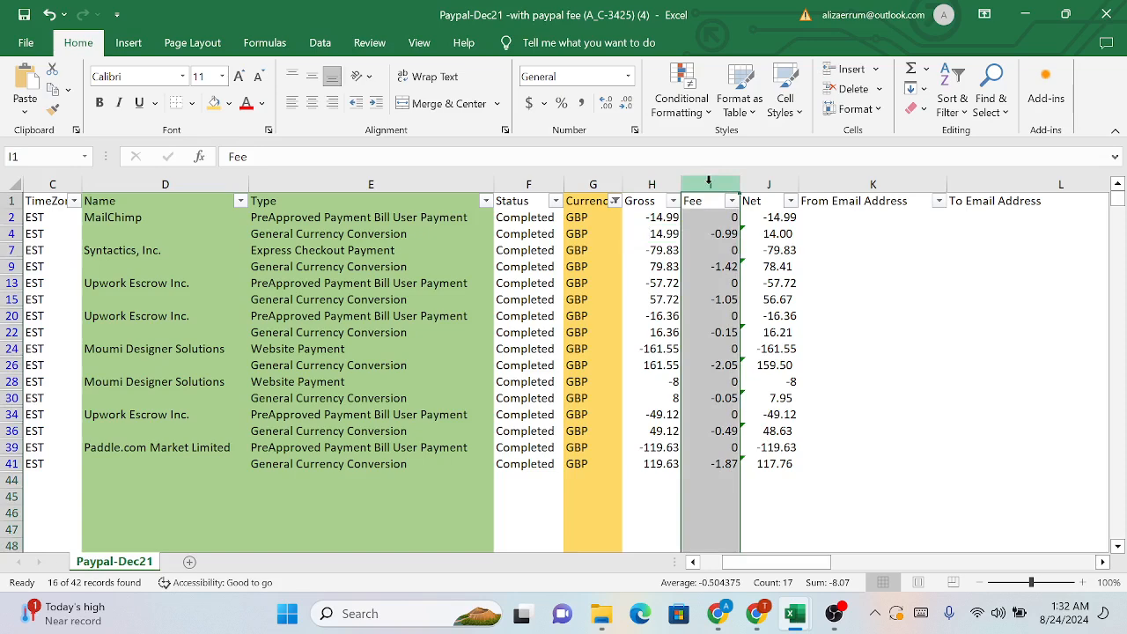
pyautogui.click(658, 183)
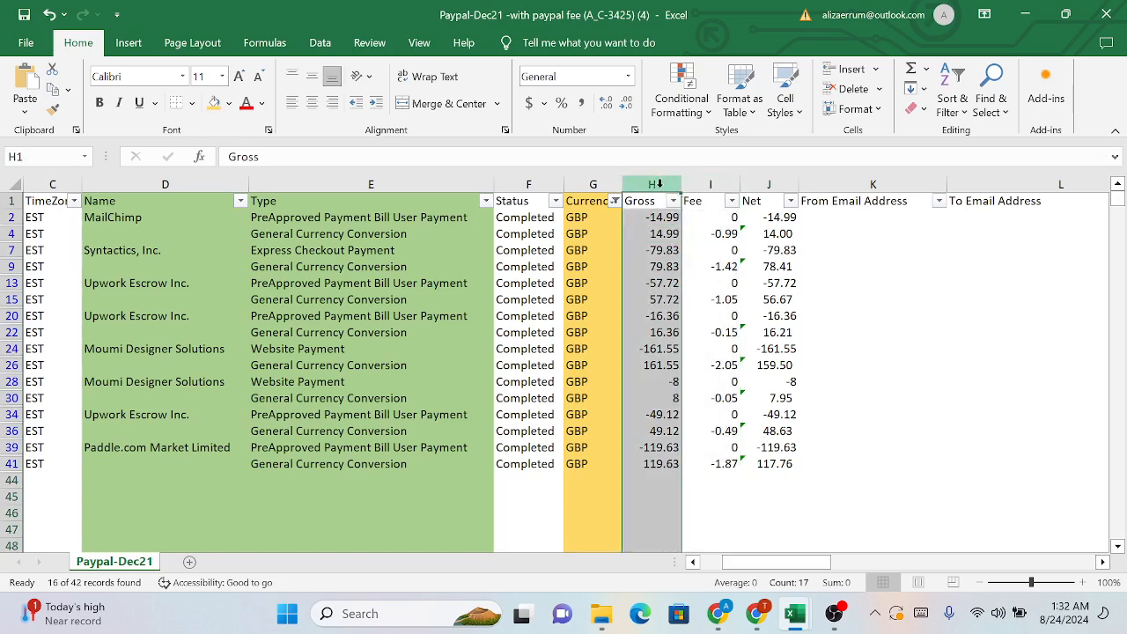
pyautogui.click(706, 183)
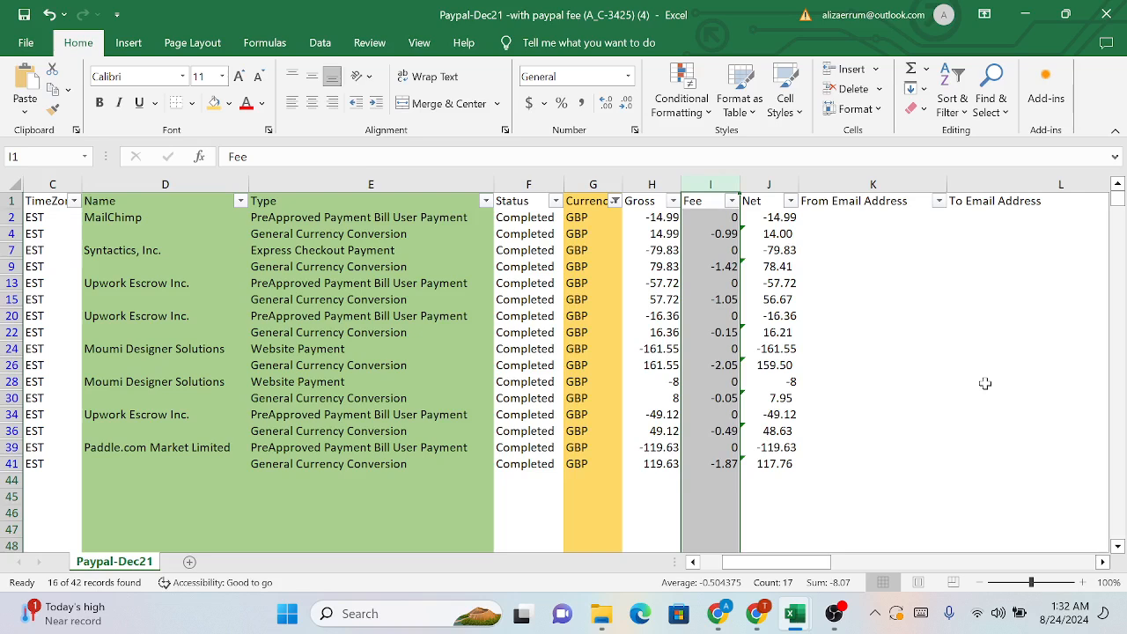
# Copy the filtered Date column with its header into a new worksheet, starting at cell A1
pyautogui.hscroll(-3, 985, 383)
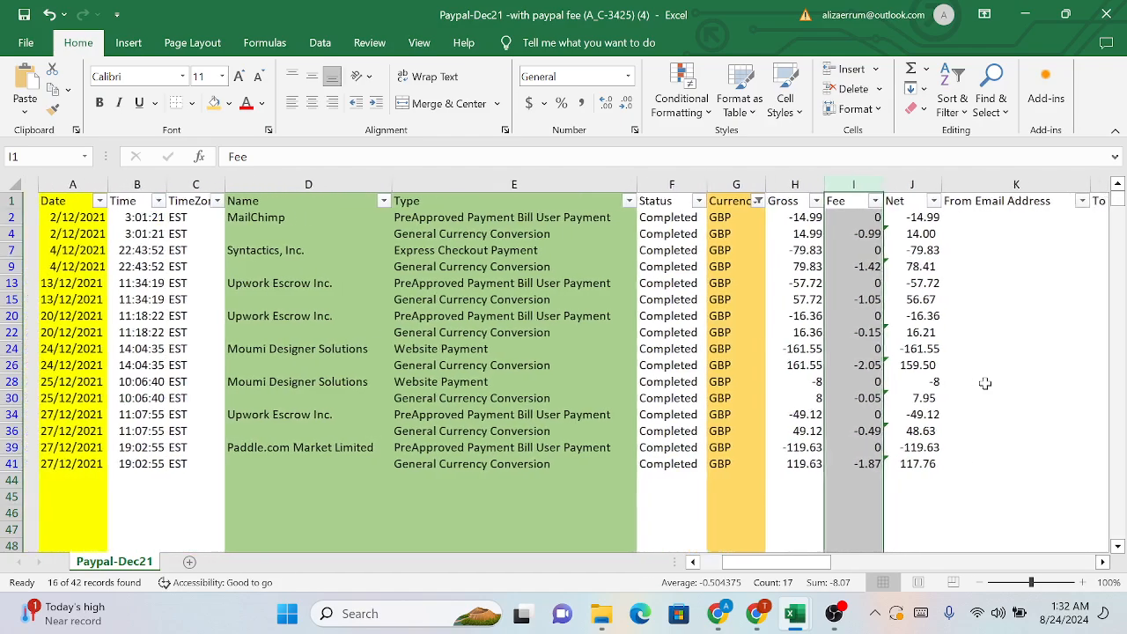
pyautogui.moveTo(56, 201); pyautogui.dragTo(33, 463)
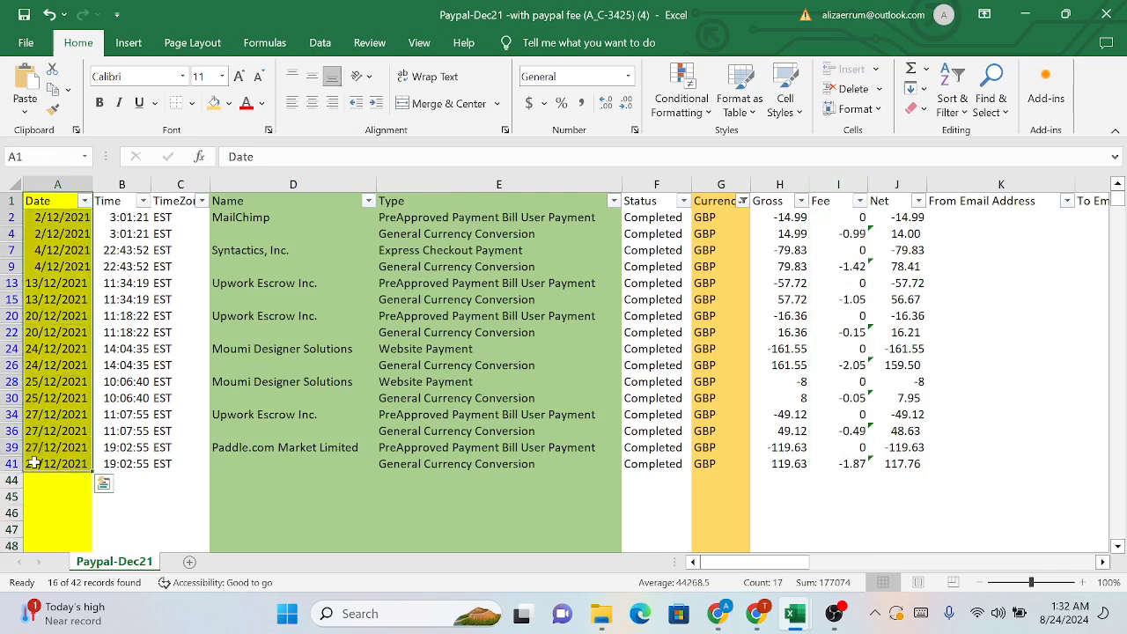
pyautogui.hotkey('ctrl', 'c')
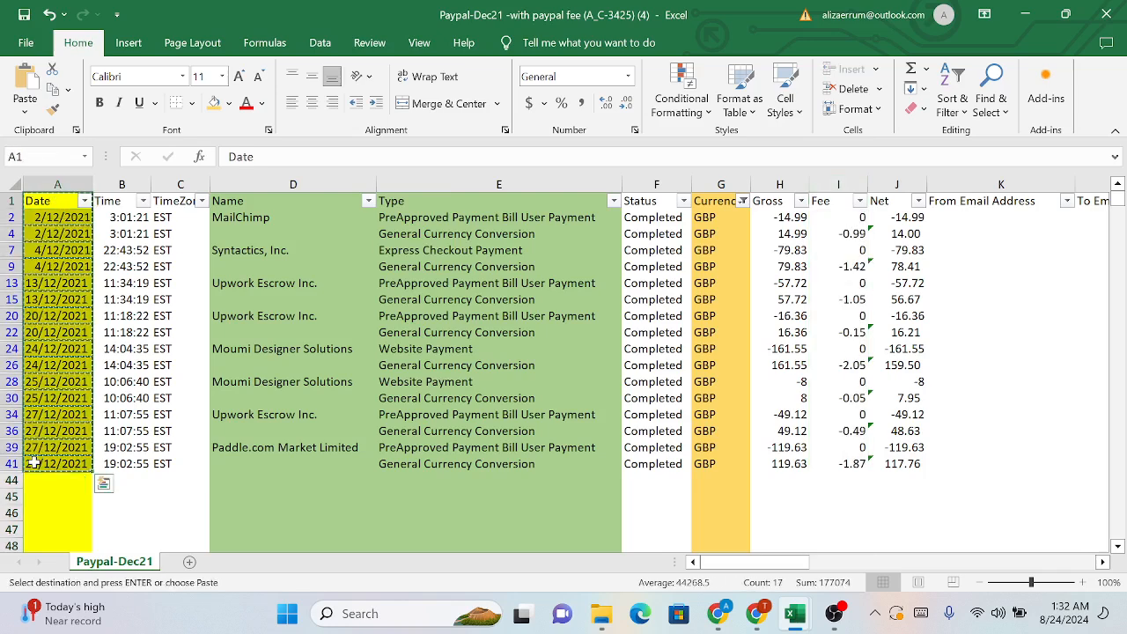
pyautogui.click(189, 562)
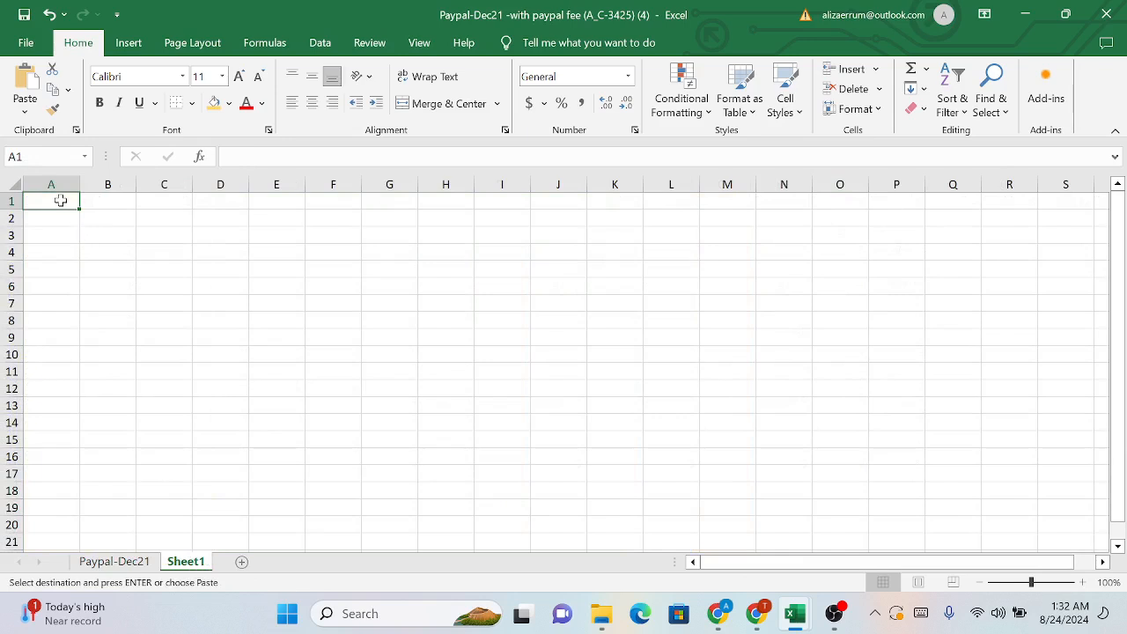
pyautogui.hotkey('ctrl', 'v')
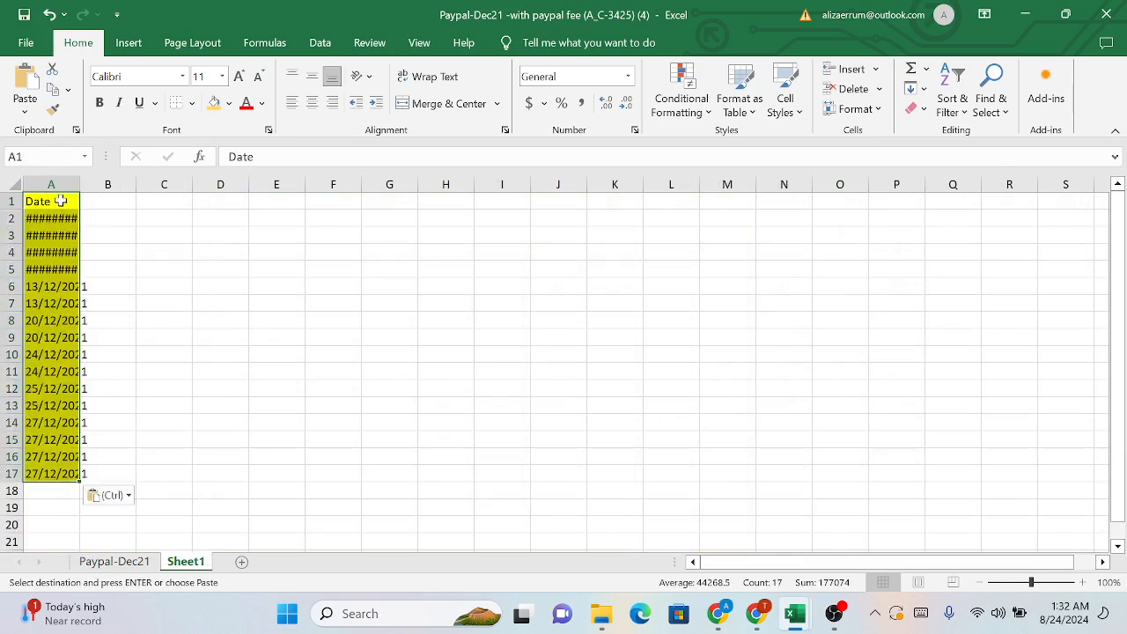
pyautogui.click(108, 496)
pyautogui.click(222, 498)
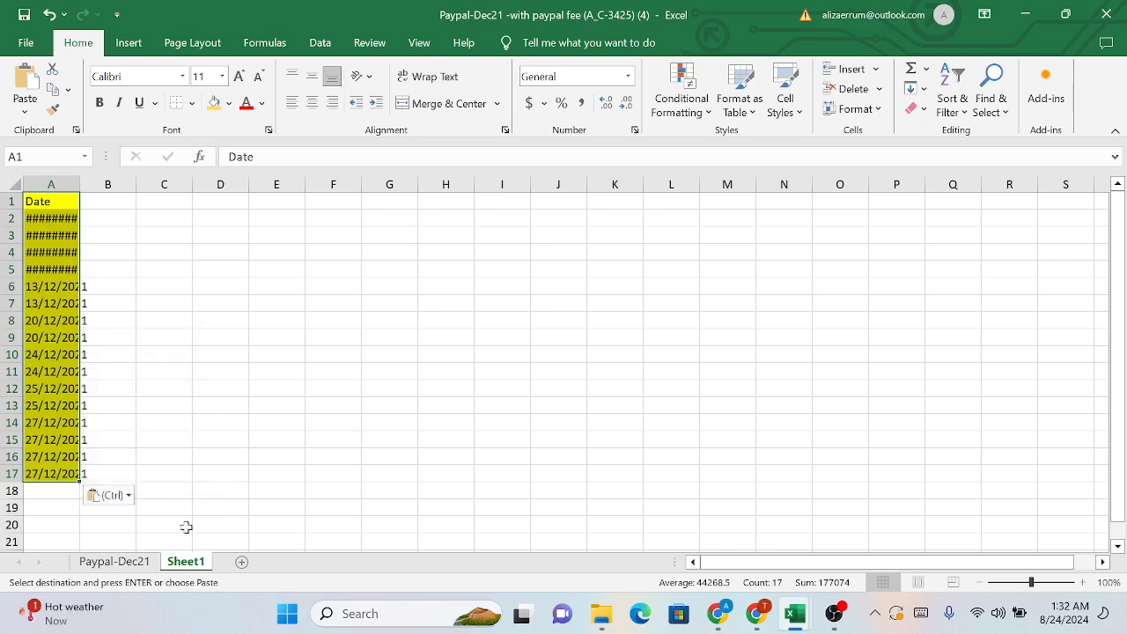
# Copy the filtered Gross column with its header from Paypal-Dec21 to Sheet1, starting at cell C1
pyautogui.click(112, 561)
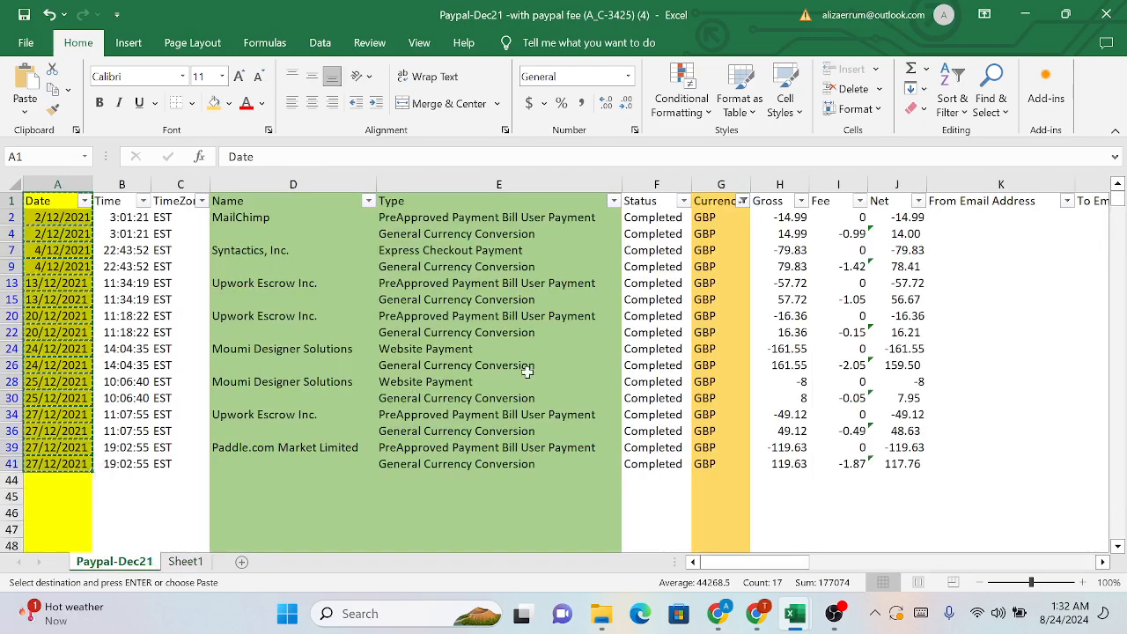
pyautogui.moveTo(780, 202); pyautogui.dragTo(781, 465)
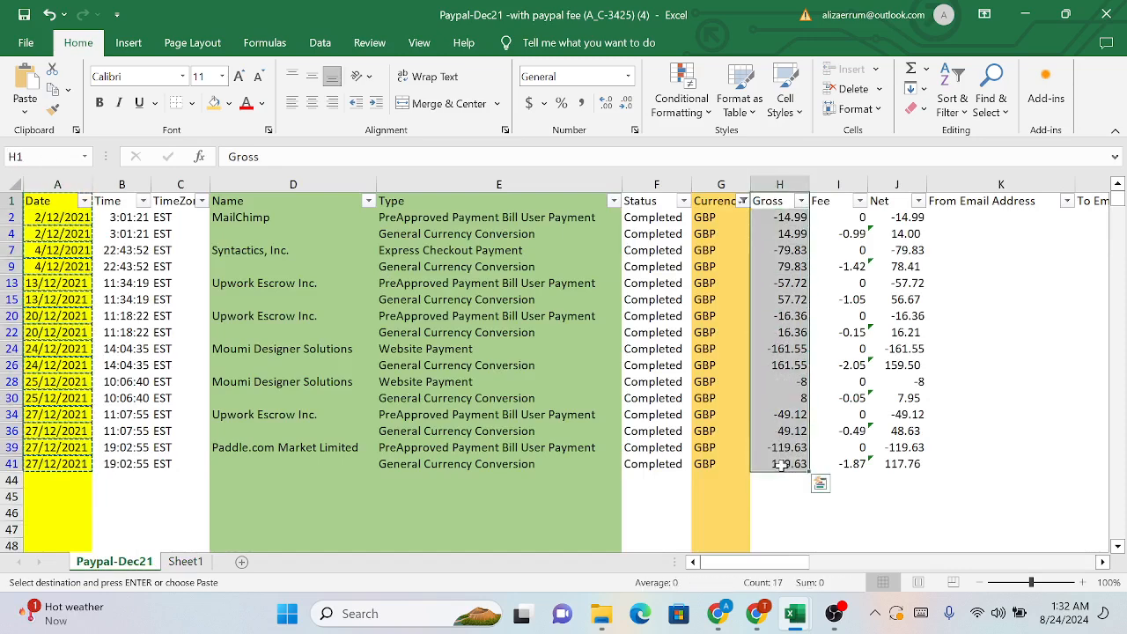
pyautogui.hotkey('ctrl', 'c')
pyautogui.click(186, 561)
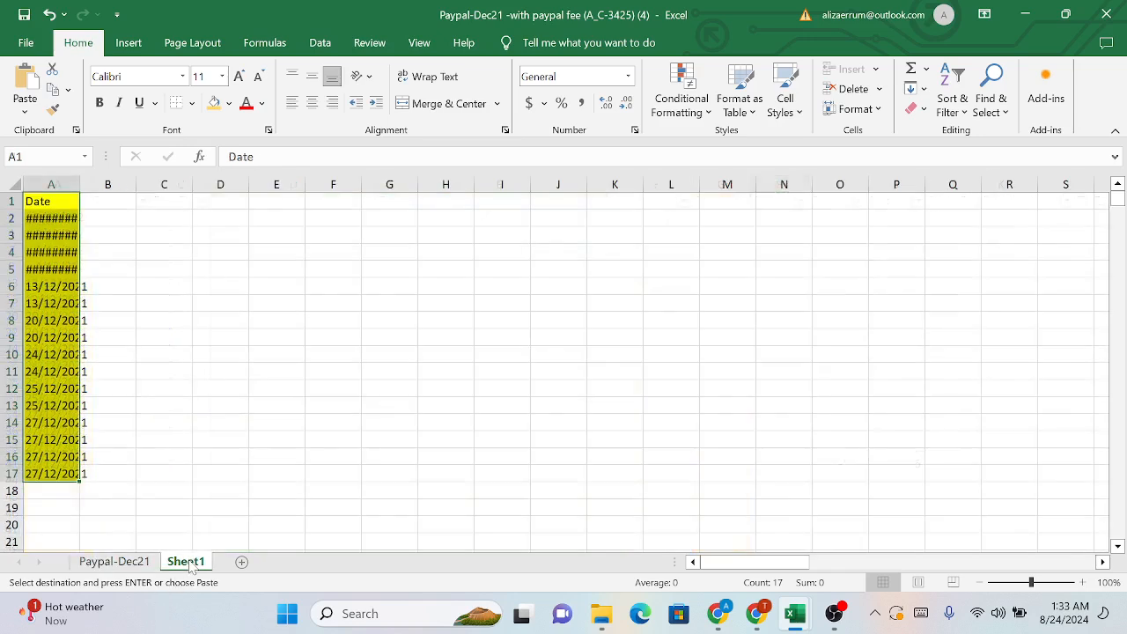
pyautogui.click(177, 205)
pyautogui.hotkey('ctrl', 'v')
pyautogui.click(264, 302)
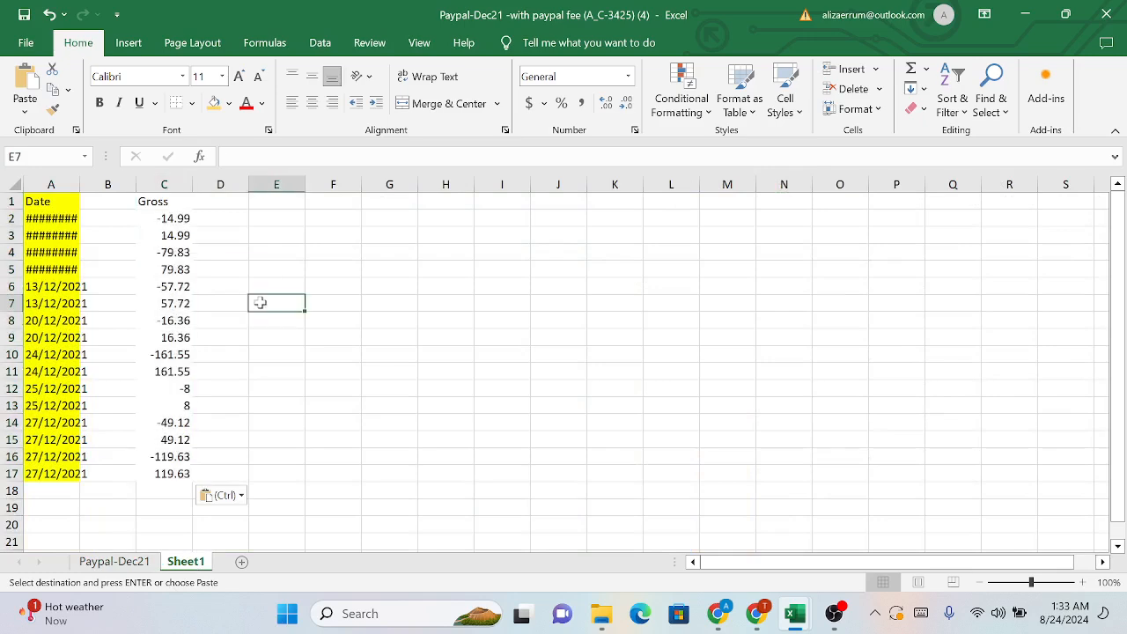
pyautogui.click(163, 218)
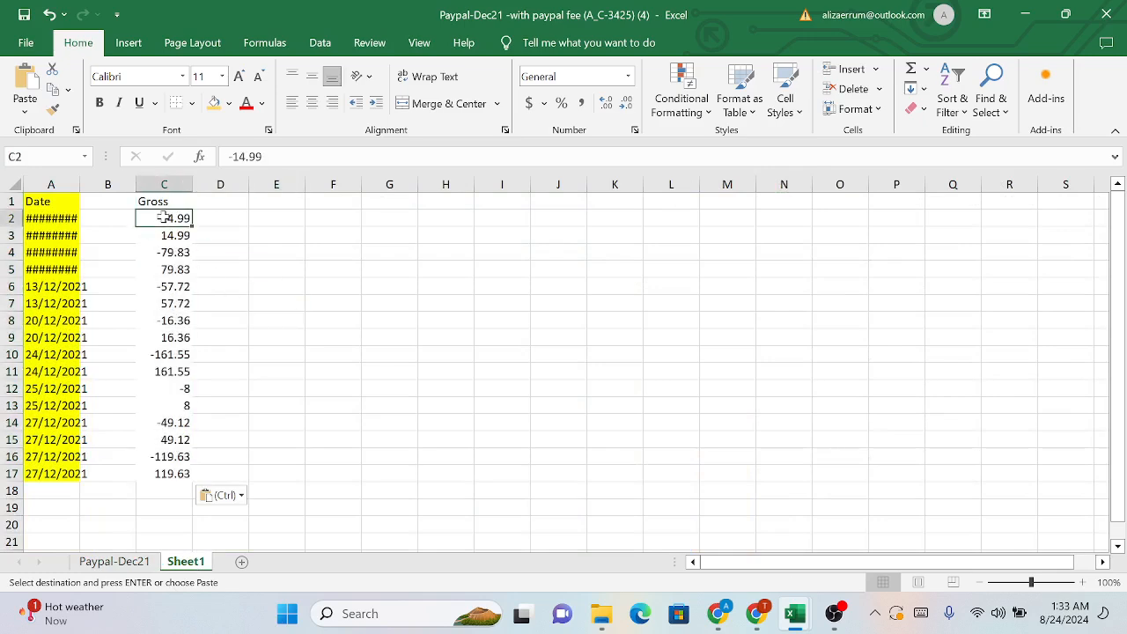
pyautogui.click(221, 219)
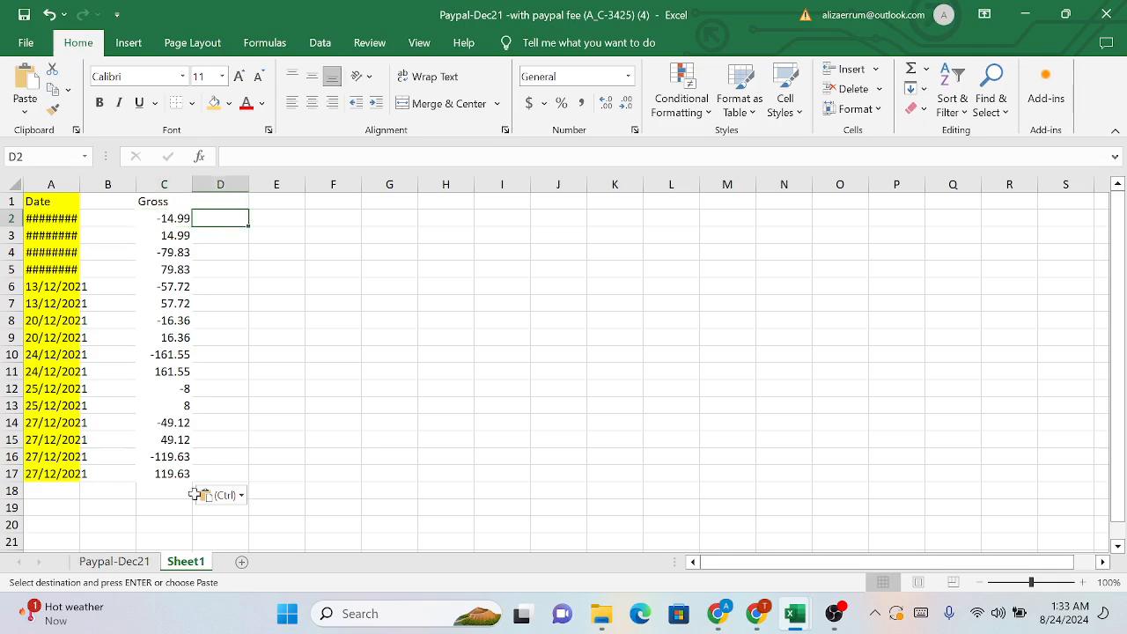
# Copy the filtered Fee values without the header from Paypal-Dec21 to Sheet1, directly below the Gross amounts from cell C18
pyautogui.click(128, 563)
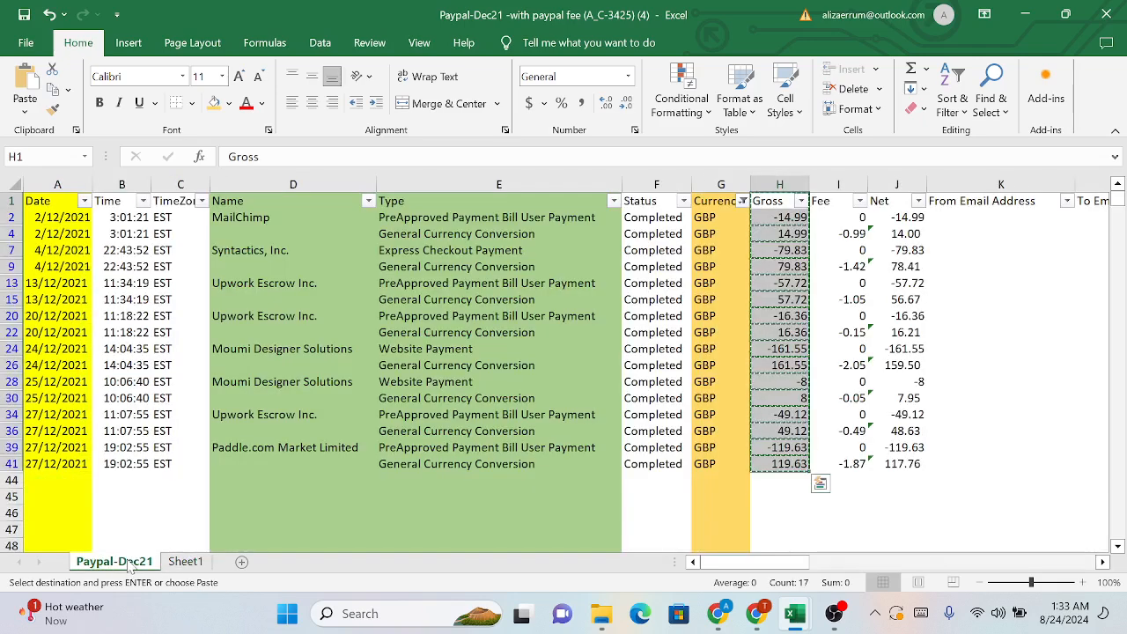
pyautogui.click(831, 221)
pyautogui.moveTo(831, 227); pyautogui.dragTo(831, 388)
pyautogui.moveTo(834, 457); pyautogui.dragTo(836, 464)
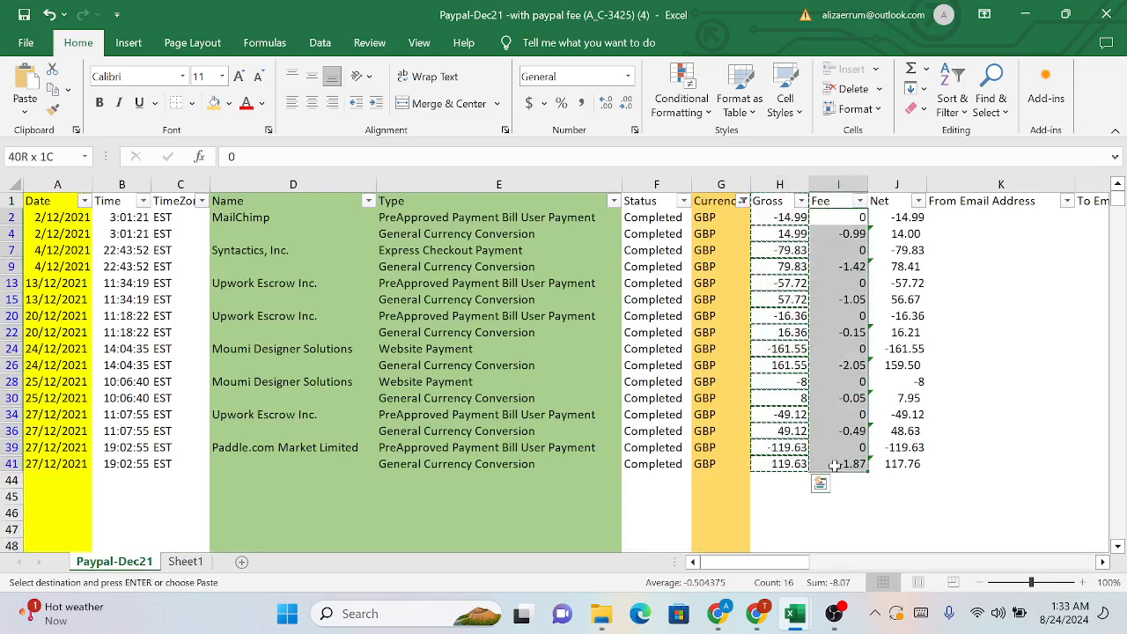
pyautogui.hotkey('ctrl', 'c')
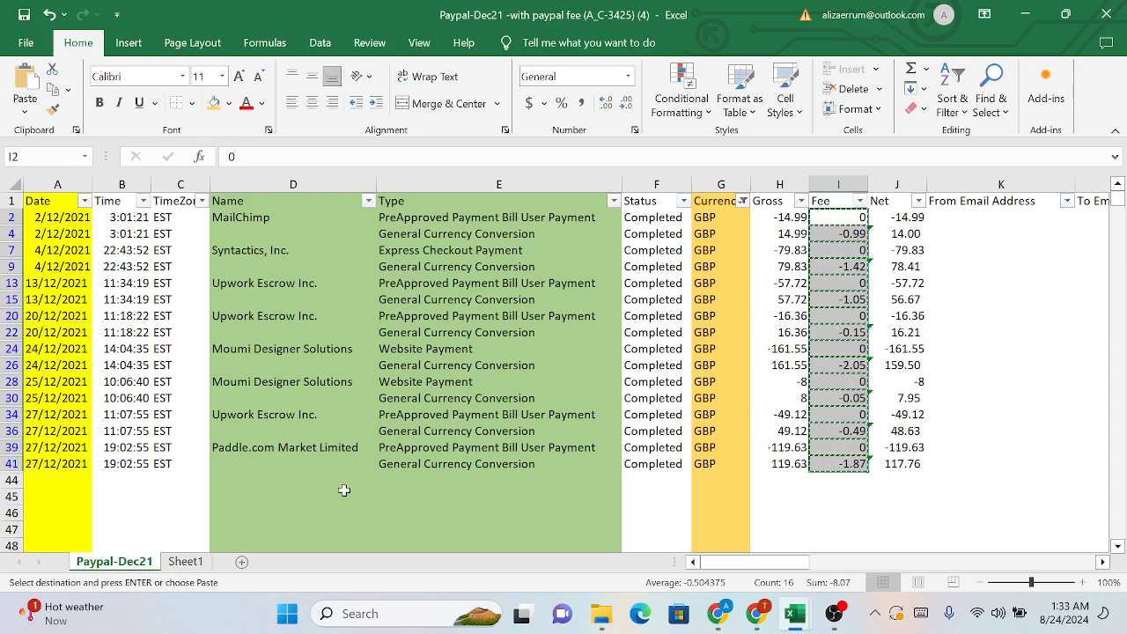
pyautogui.click(186, 561)
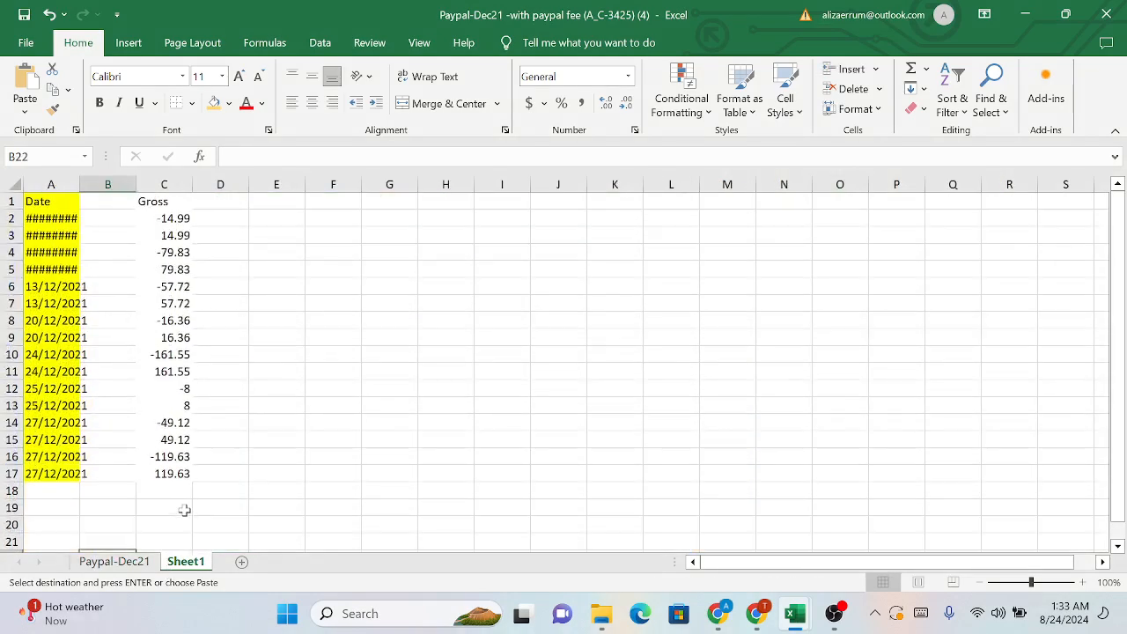
pyautogui.click(172, 493)
pyautogui.hotkey('ctrl', 'v')
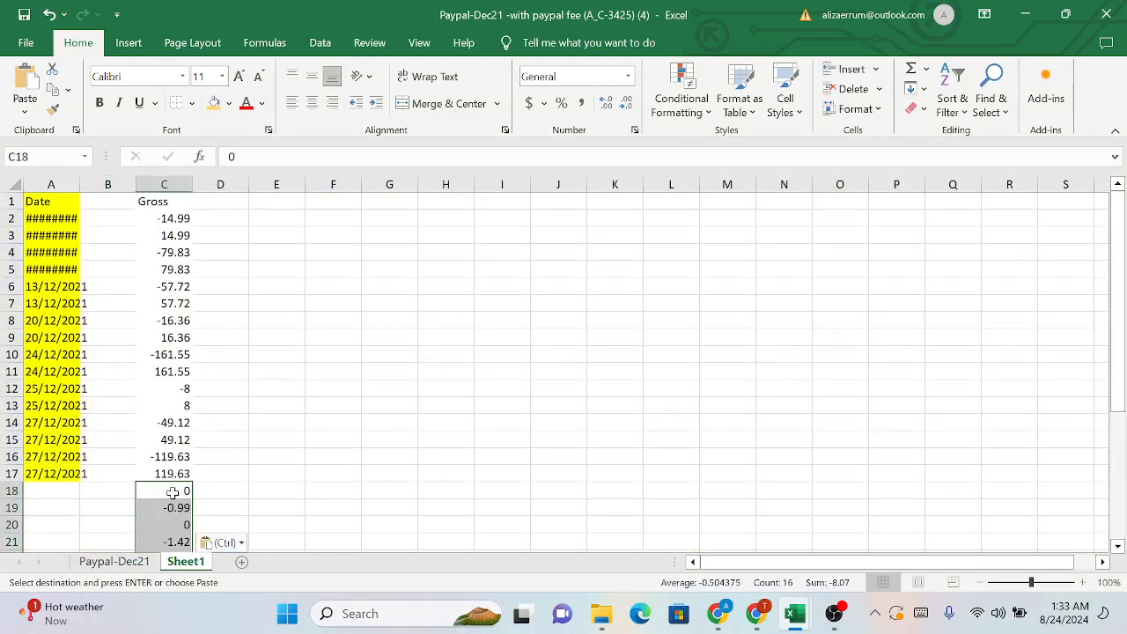
pyautogui.scroll(-2, 296, 479)
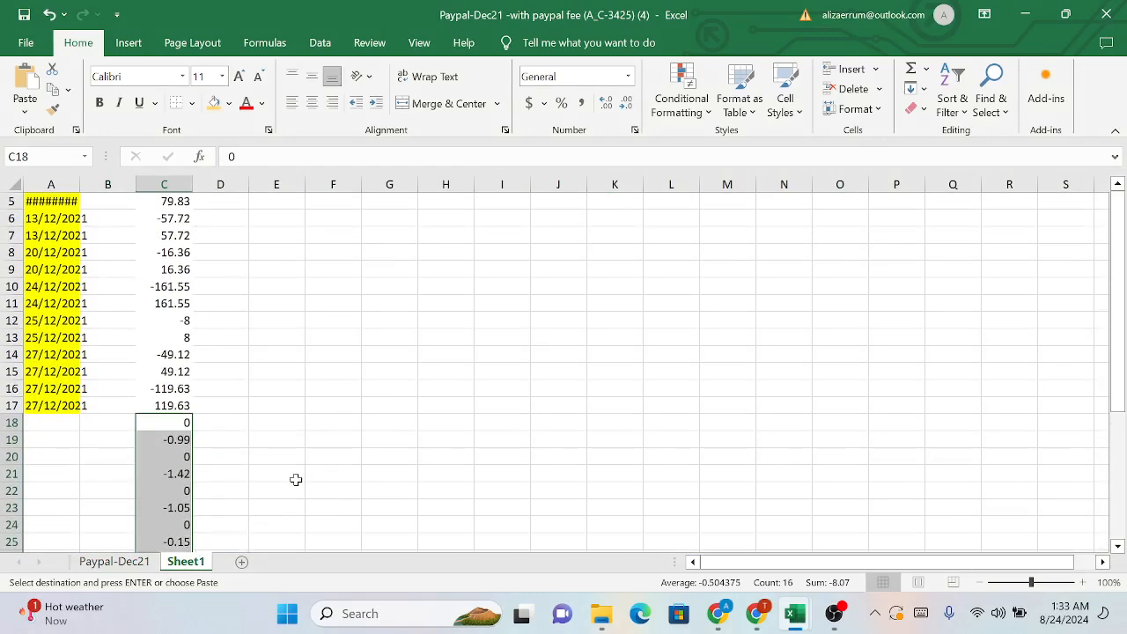
# Copy the dates in A2:A17 of Sheet1 and paste them from cell A18, beside the fee amounts
pyautogui.scroll(2, 296, 478)
pyautogui.click(185, 218)
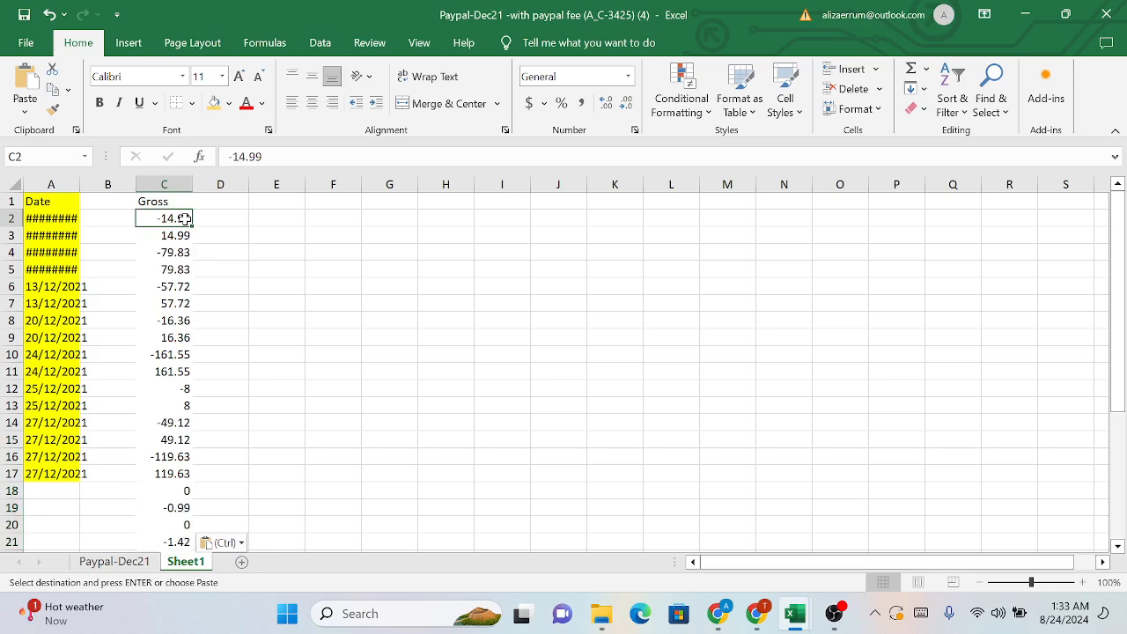
pyautogui.click(187, 234)
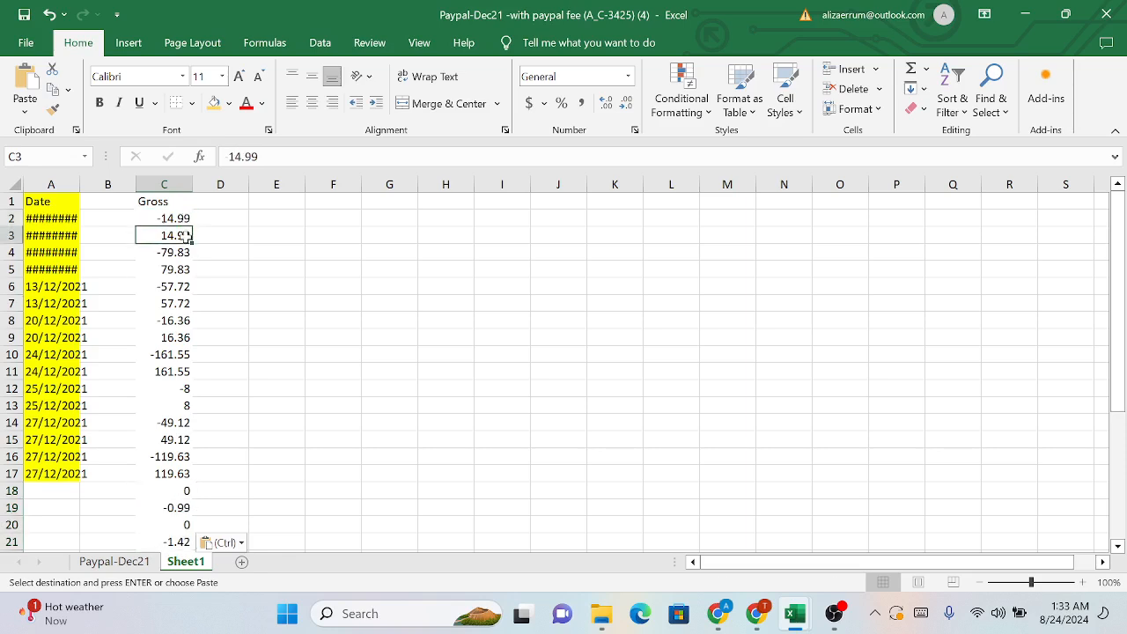
pyautogui.click(180, 508)
pyautogui.click(41, 235)
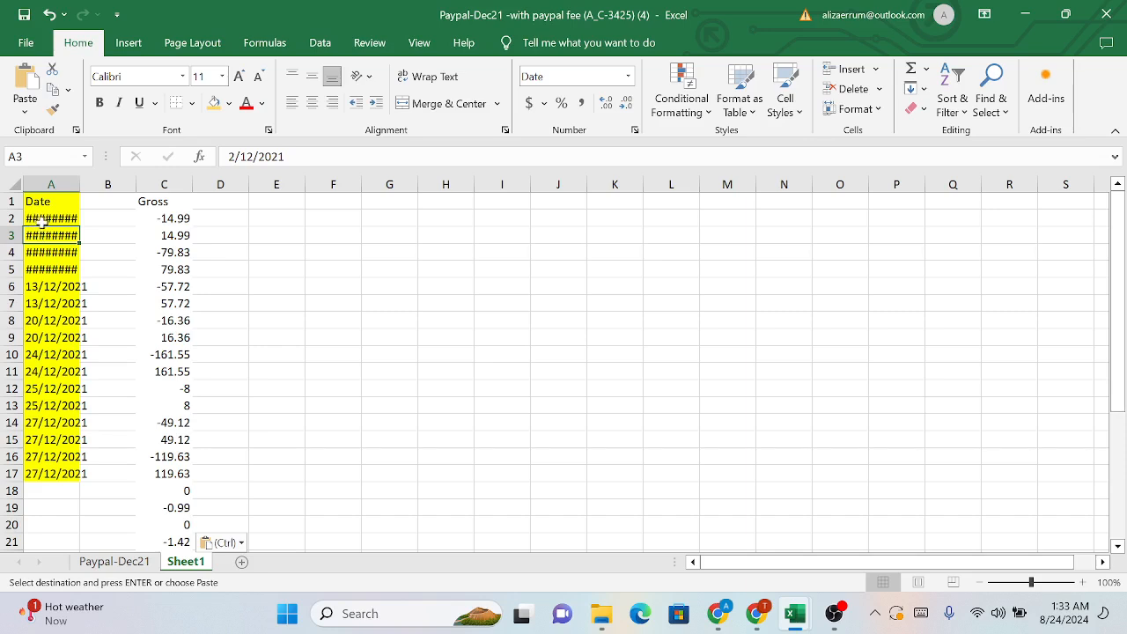
pyautogui.click(43, 221)
pyautogui.moveTo(42, 220); pyautogui.dragTo(41, 473)
pyautogui.hotkey('ctrl', 'c')
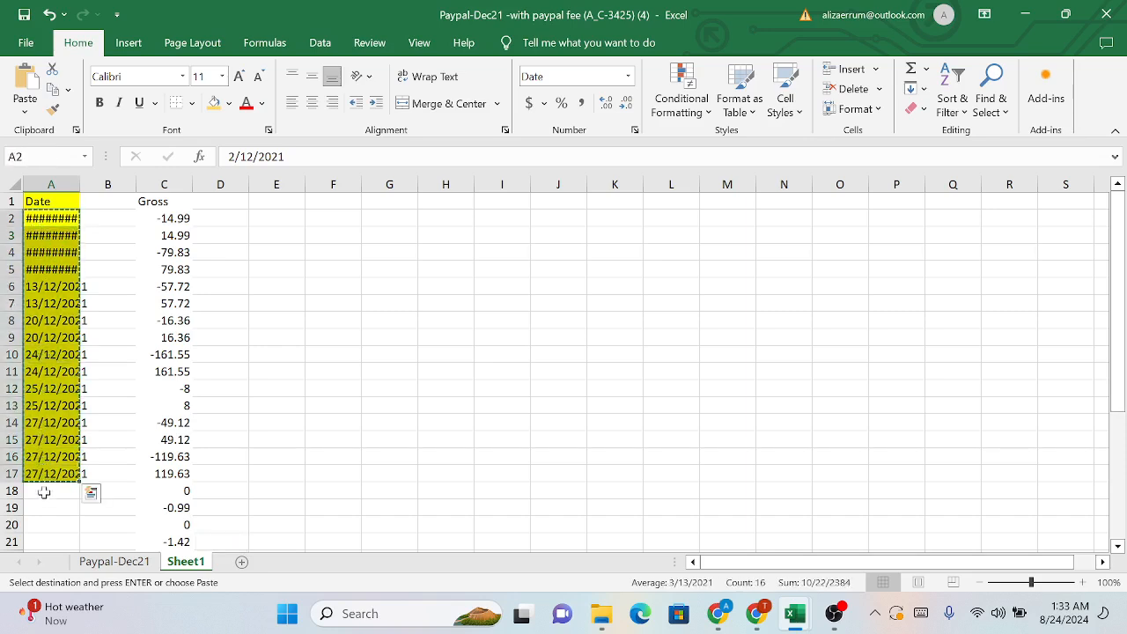
pyautogui.scroll(-3, 44, 499)
pyautogui.click(41, 357)
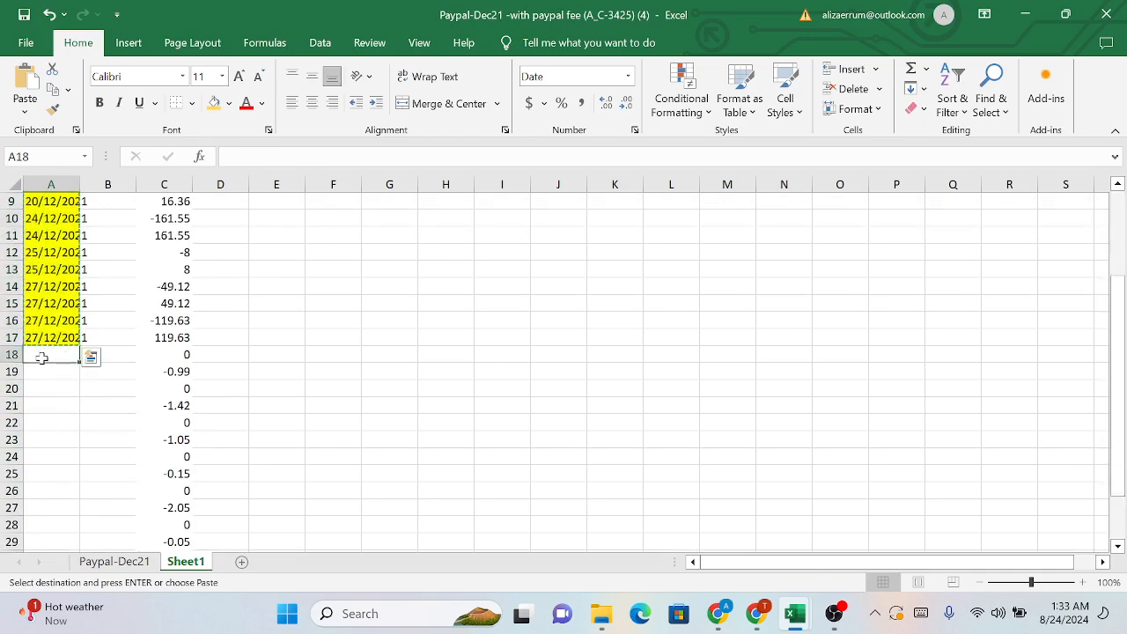
pyautogui.hotkey('ctrl', 'v')
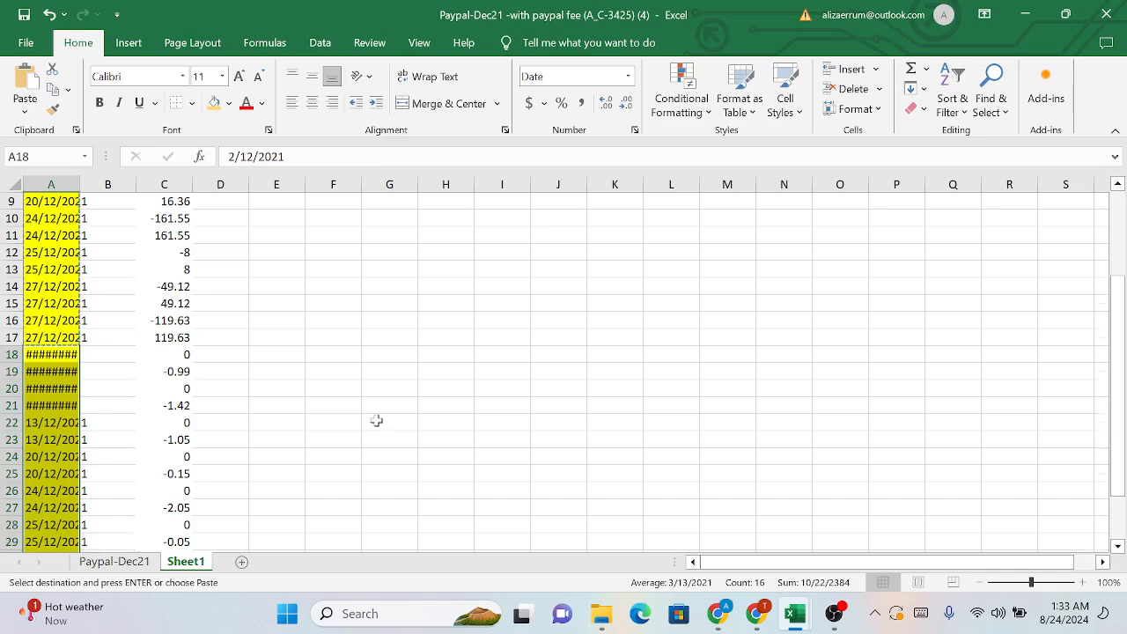
pyautogui.scroll(3, 376, 420)
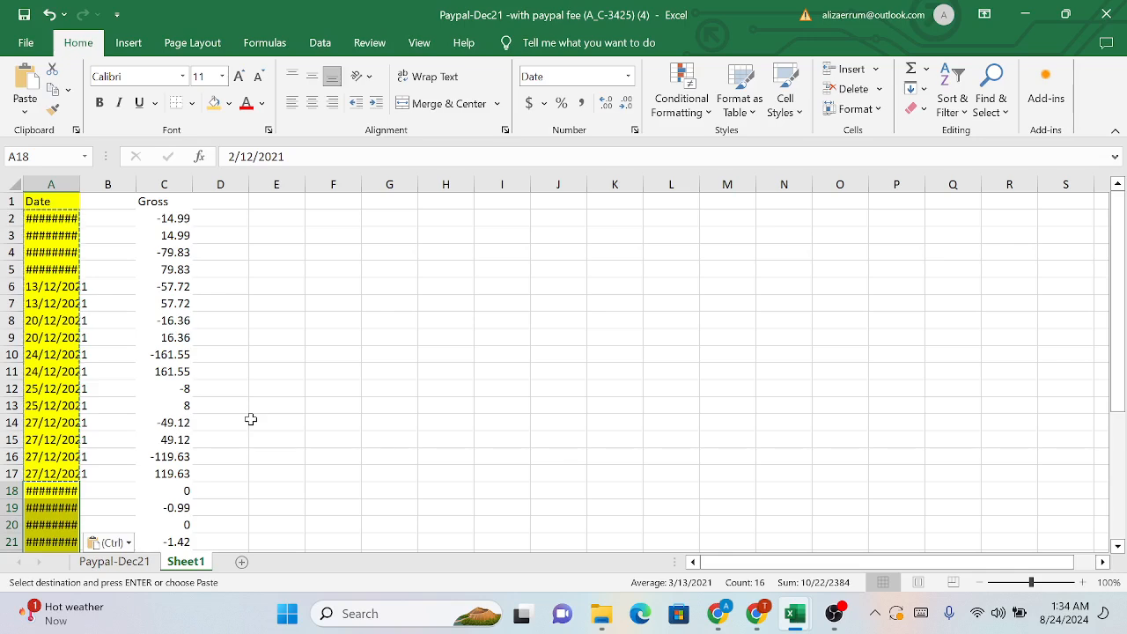
pyautogui.scroll(-6, 251, 419)
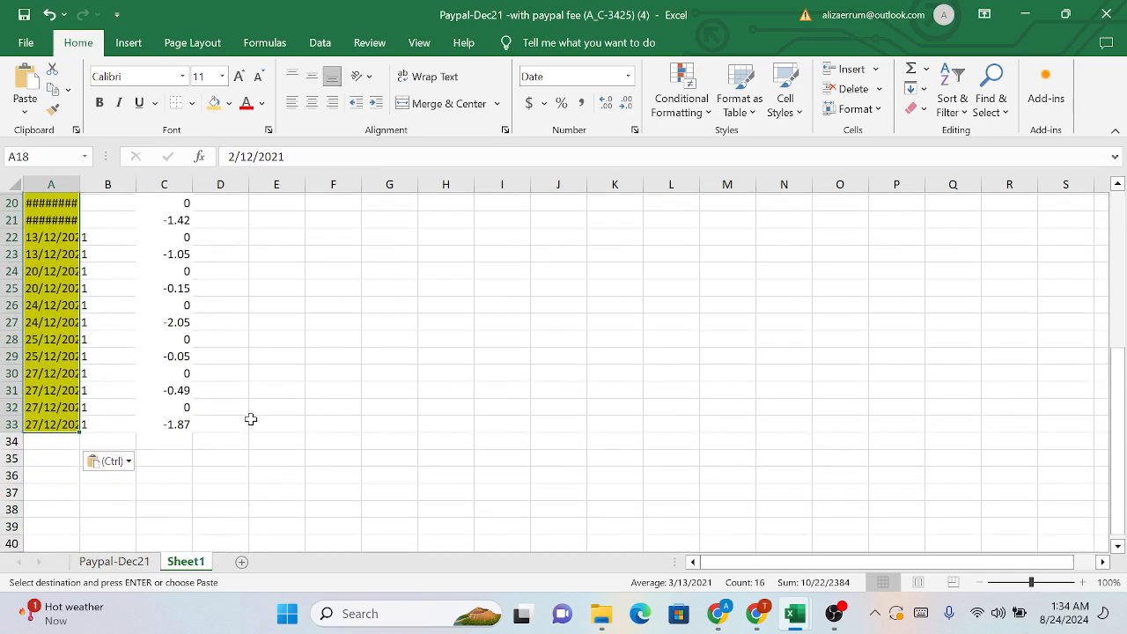
pyautogui.scroll(5, 251, 419)
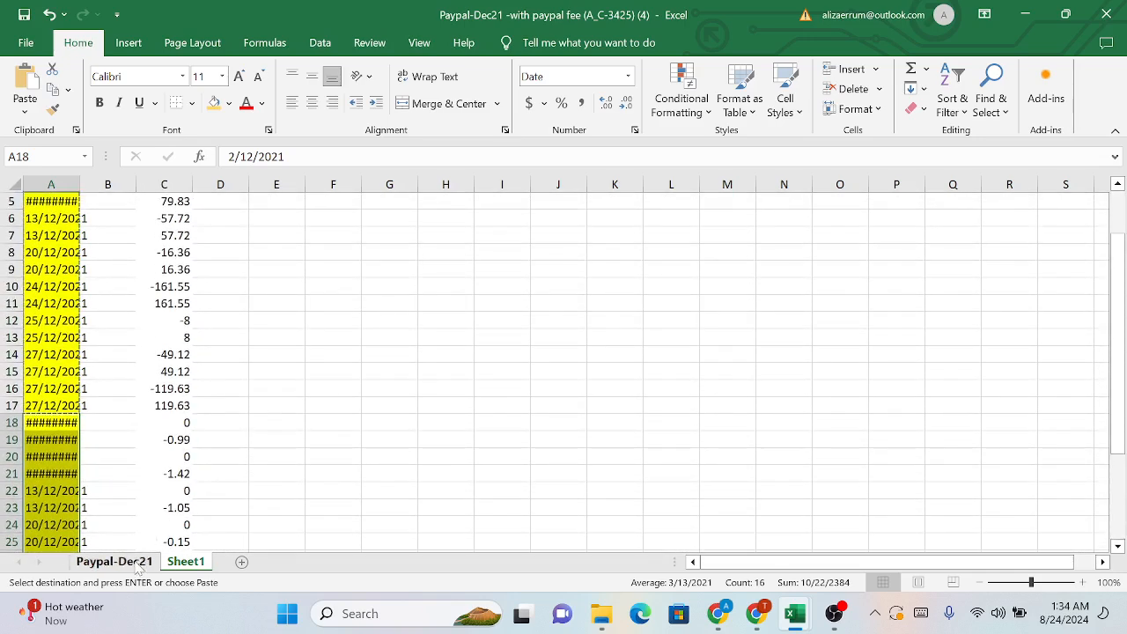
# Copy the entire Balance column (AE) on the Paypal-Dec21 sheet
pyautogui.click(115, 570)
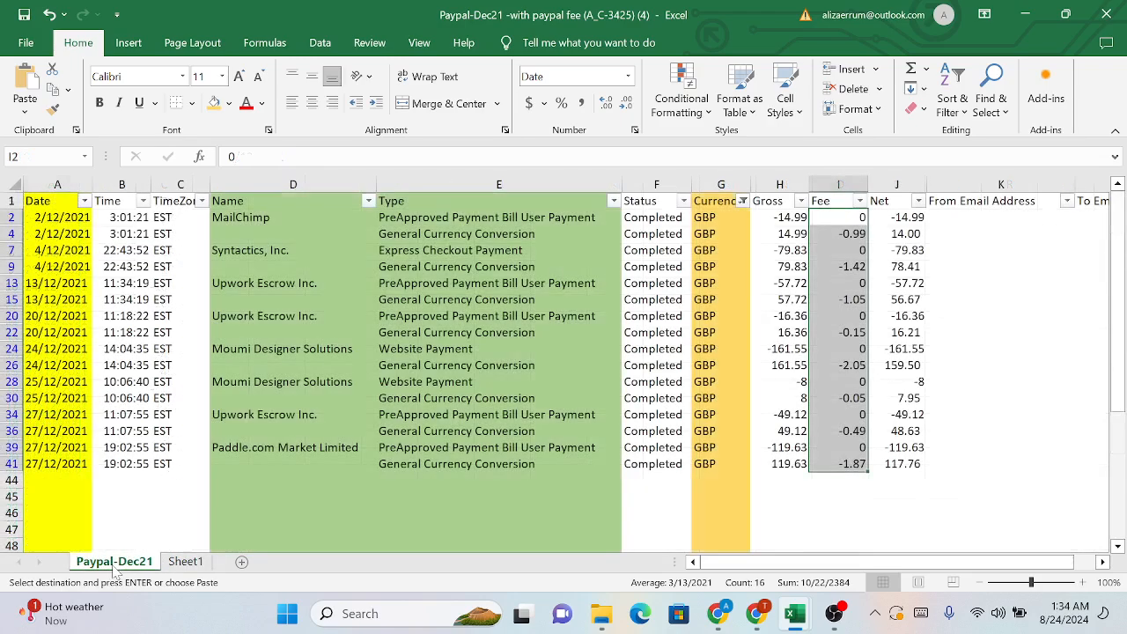
pyautogui.hotkey('ctrl', 'v')
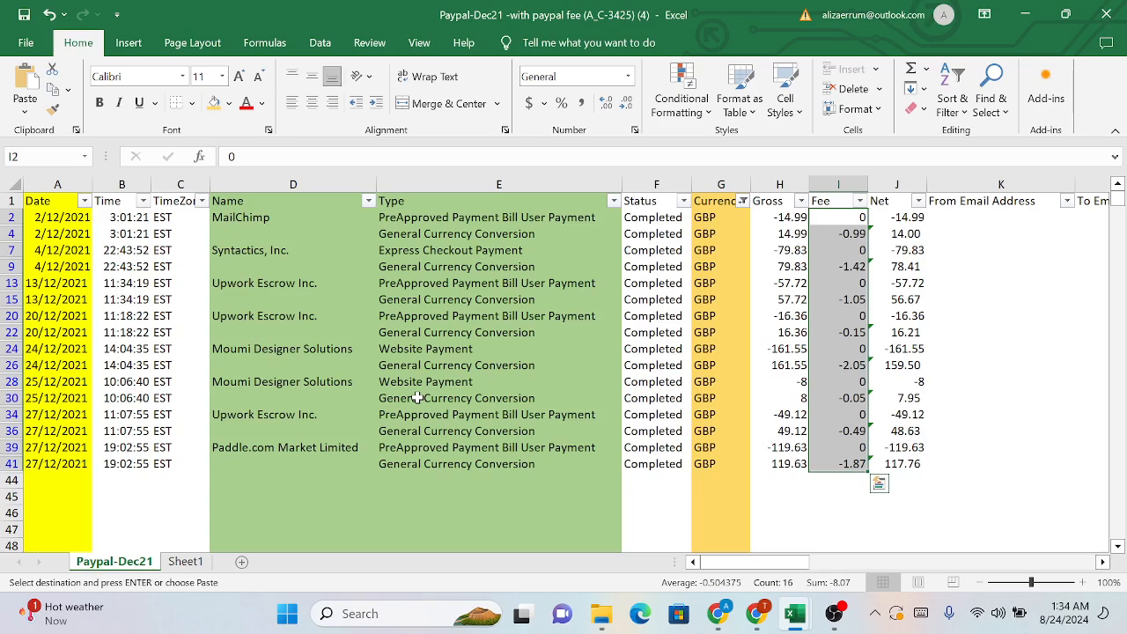
pyautogui.hscroll(10, 418, 398)
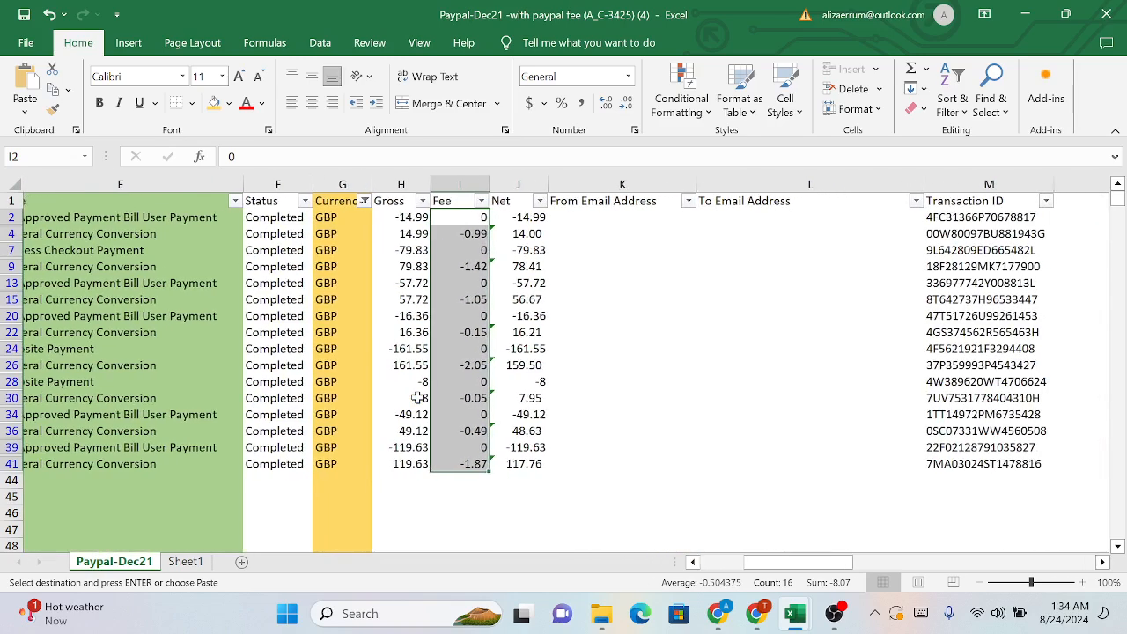
pyautogui.hscroll(15, 417, 398)
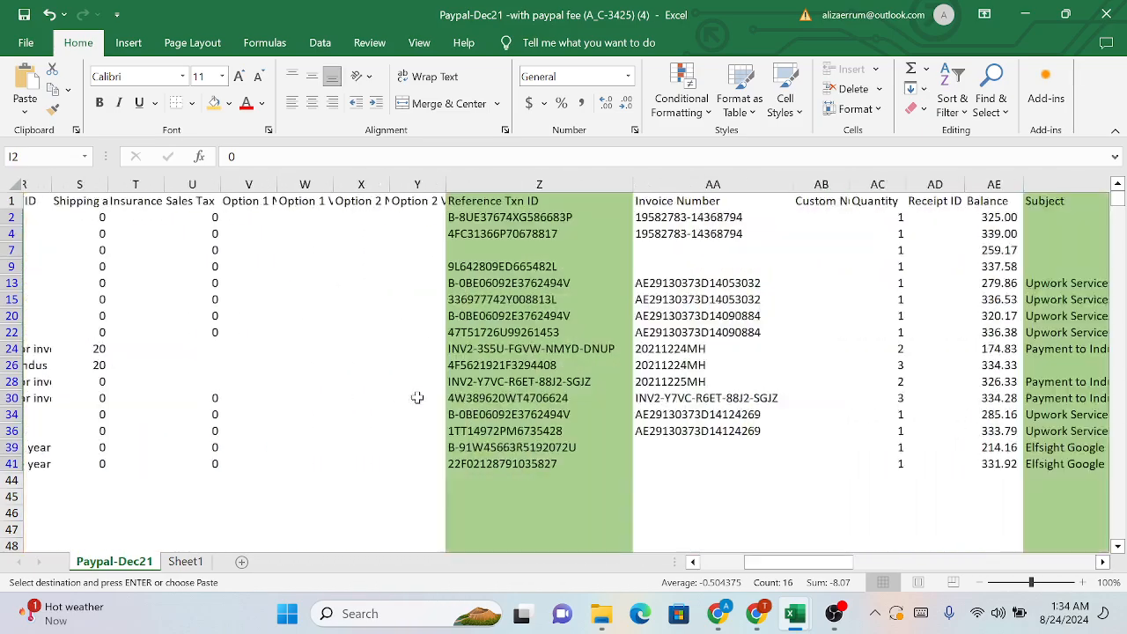
pyautogui.hscroll(2, 417, 398)
pyautogui.hscroll(-4, 417, 398)
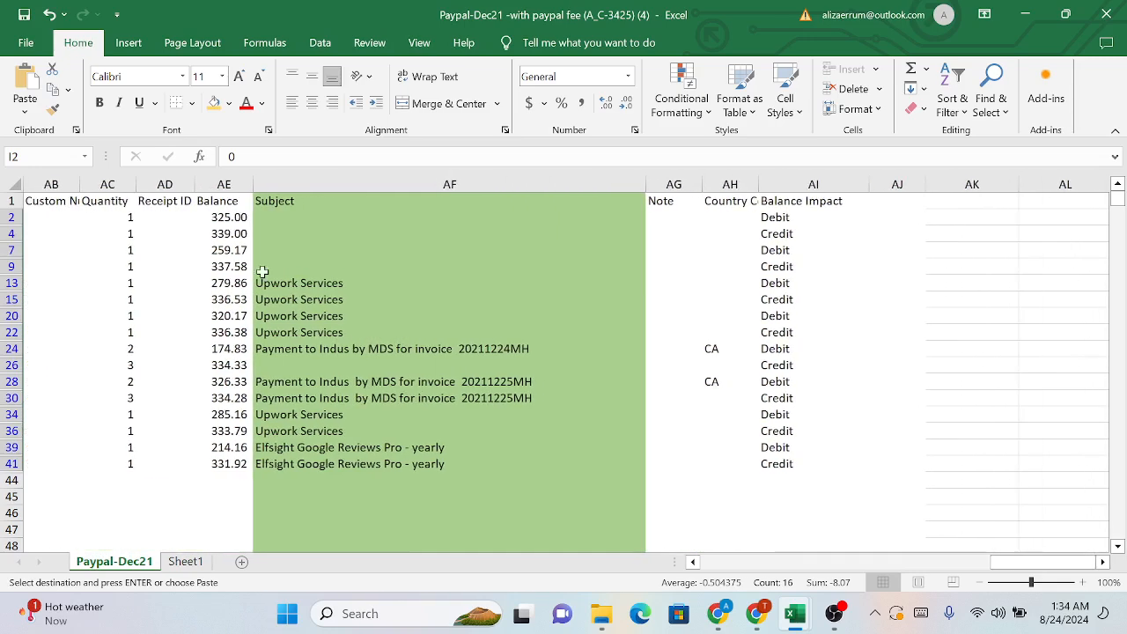
pyautogui.click(223, 184)
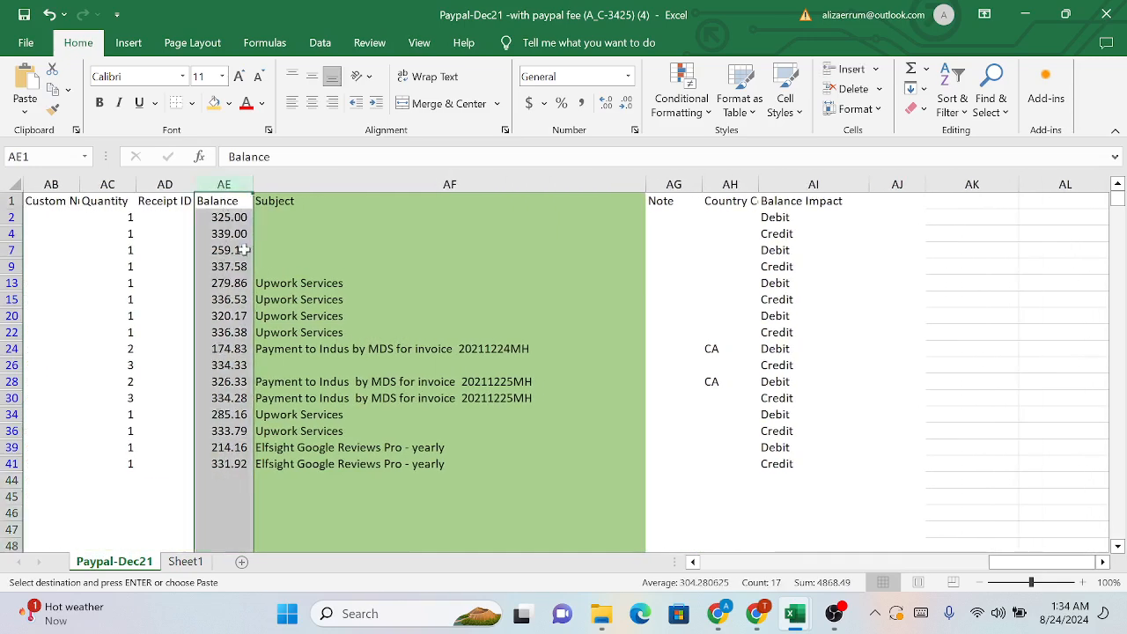
pyautogui.click(224, 218)
pyautogui.click(225, 186)
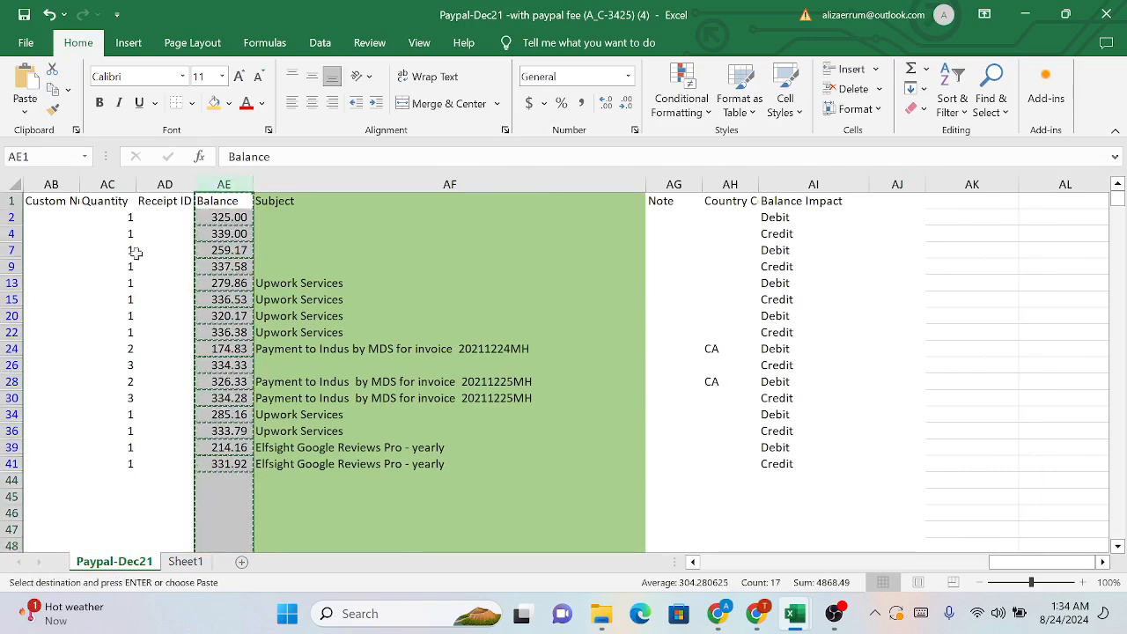
# Try to paste the Balance column over the From Email Address column at K1, and undo the paste
pyautogui.hscroll(-5, 114, 283)
pyautogui.hscroll(-5, 115, 282)
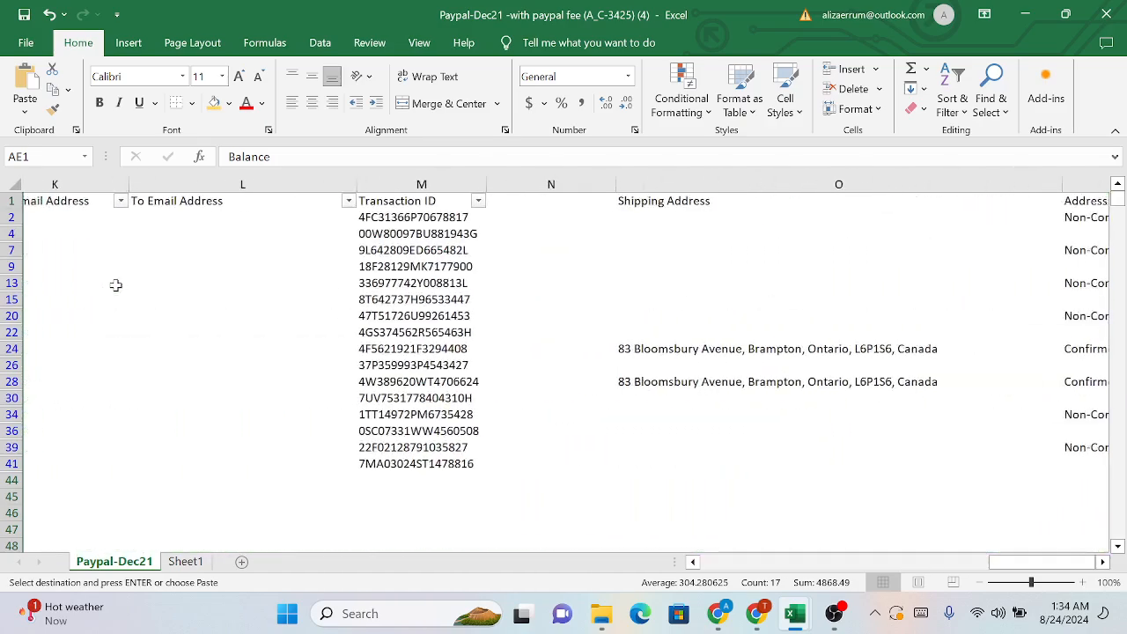
pyautogui.hscroll(1, 114, 283)
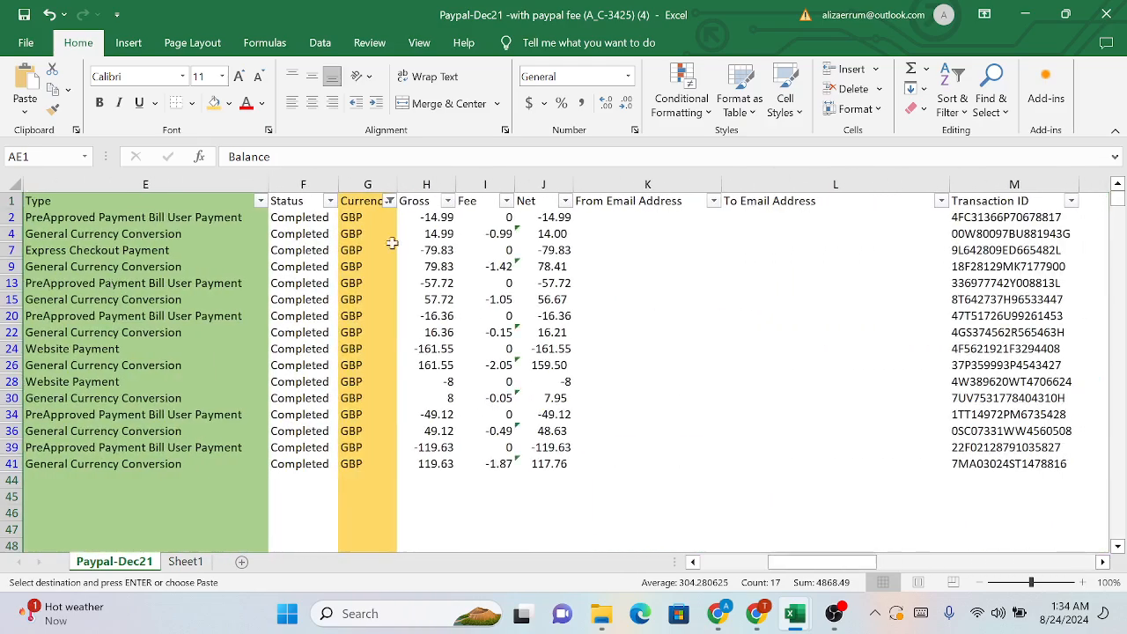
pyautogui.click(605, 204)
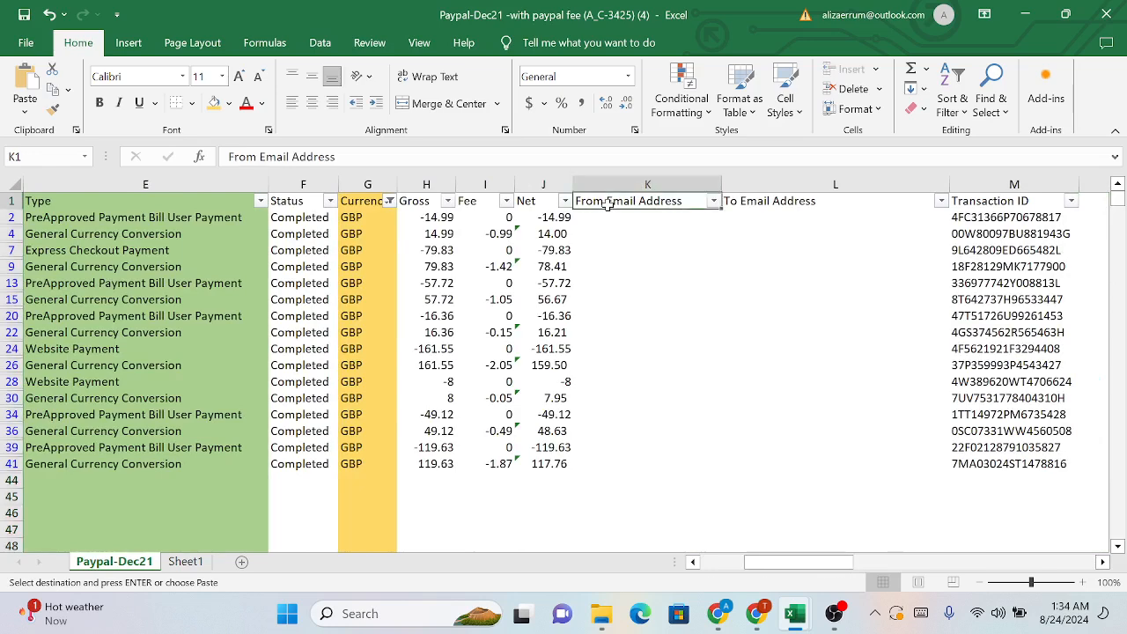
pyautogui.hotkey('ctrl', 'v')
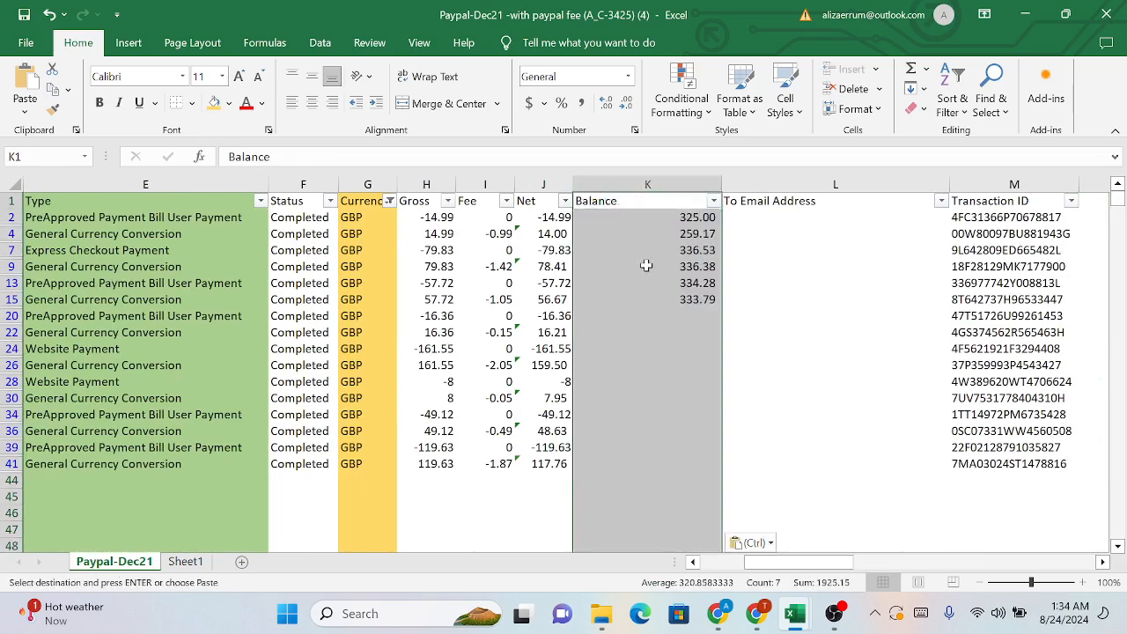
pyautogui.hotkey('ctrl', 'z')
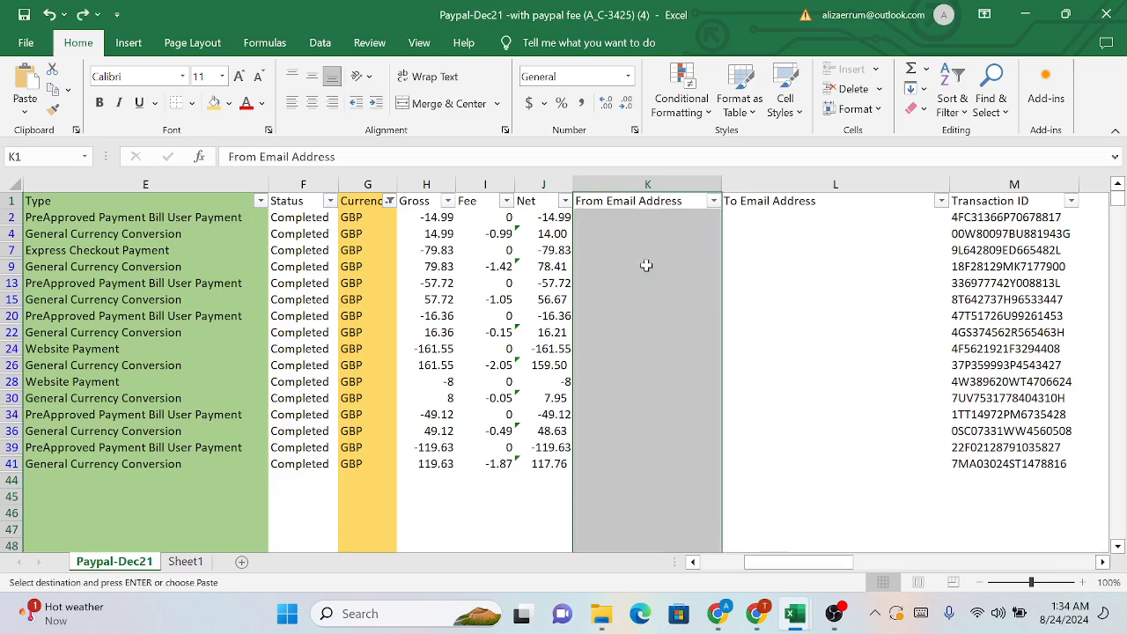
pyautogui.click(819, 302)
# Copy the first transaction's Balance from AE2 on Paypal-Dec21 into cell D7 of a new worksheet
pyautogui.click(545, 217)
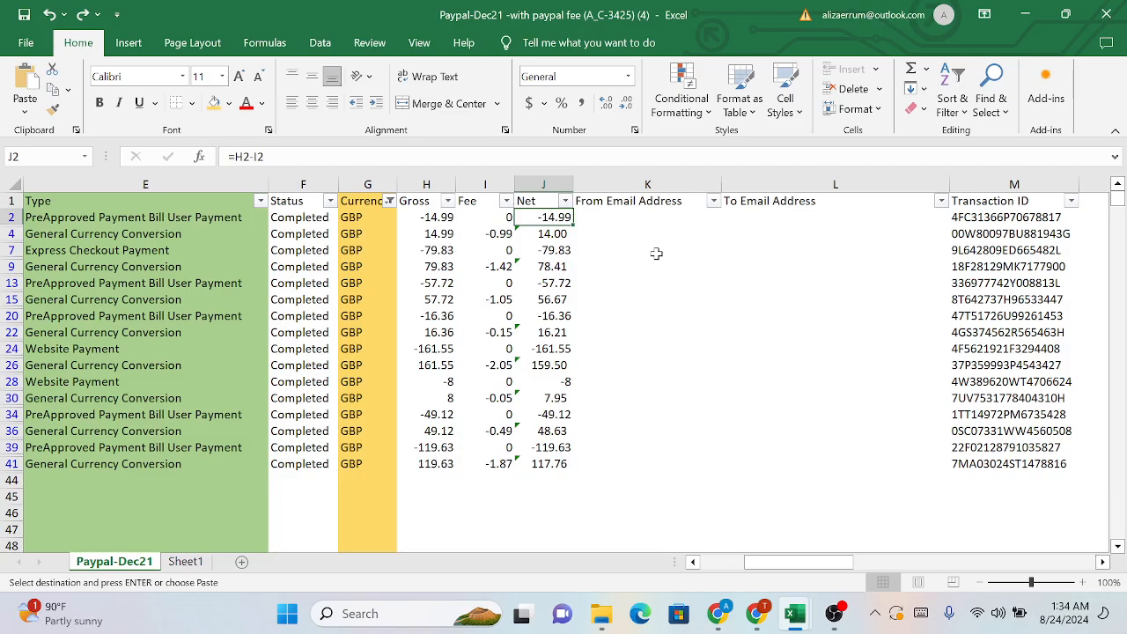
pyautogui.hscroll(5, 656, 254)
pyautogui.hscroll(2, 656, 254)
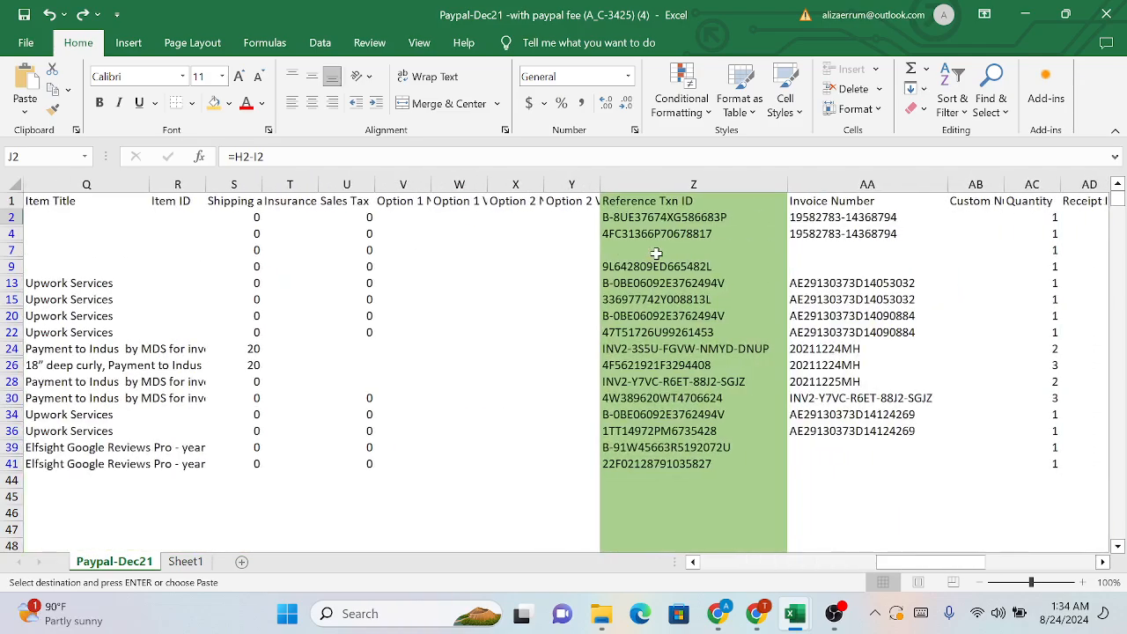
pyautogui.hscroll(5, 656, 254)
pyautogui.click(683, 217)
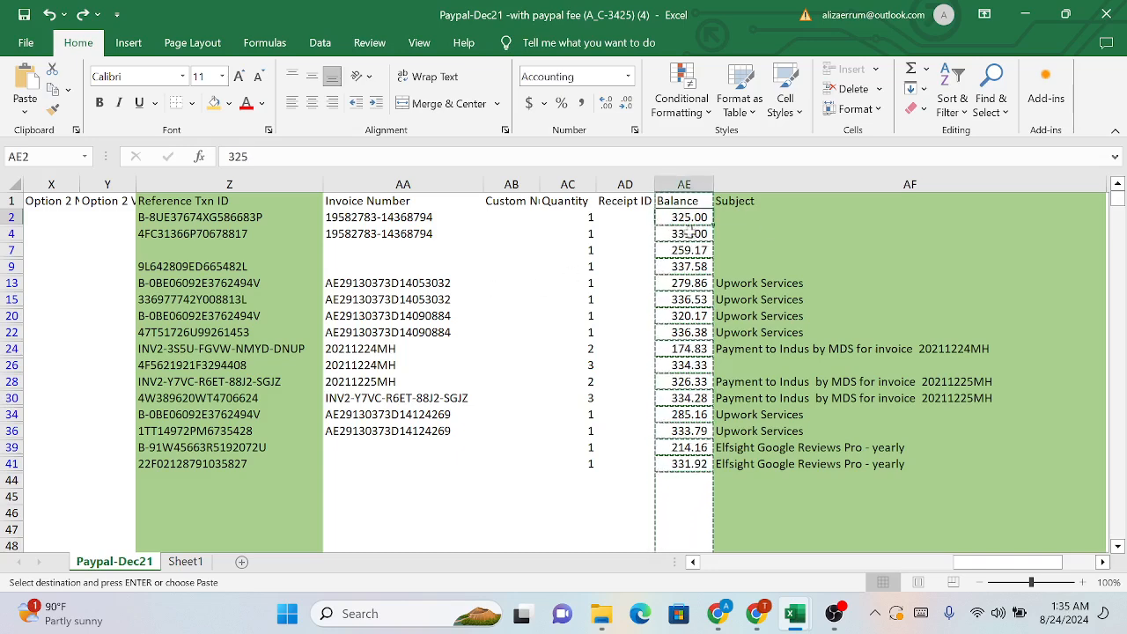
pyautogui.hotkey('ctrl', 'c')
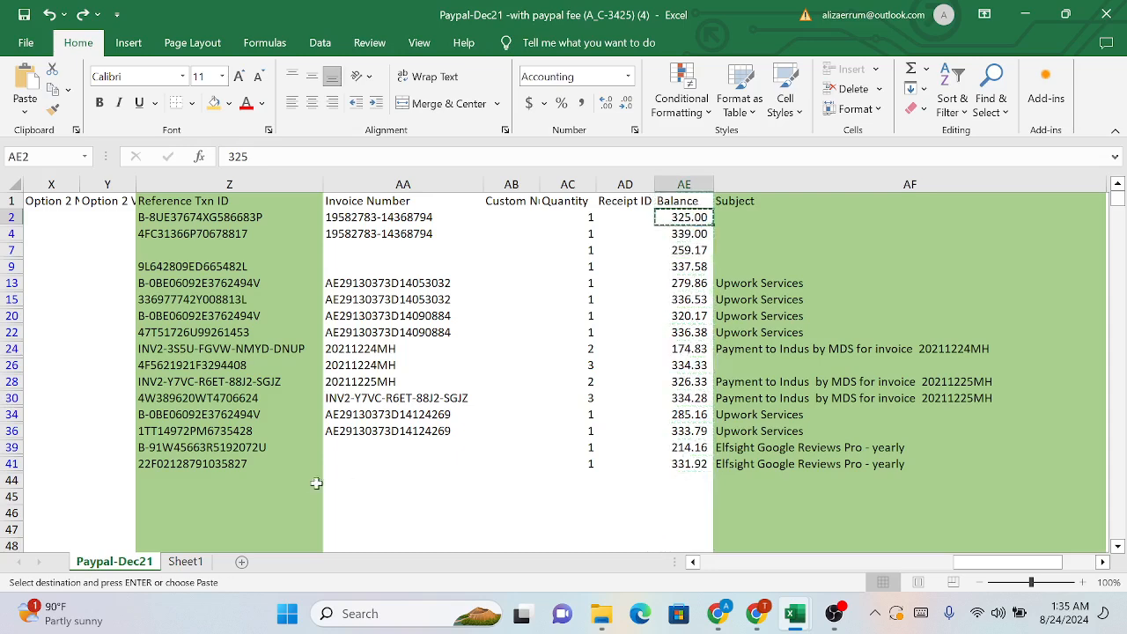
pyautogui.click(239, 565)
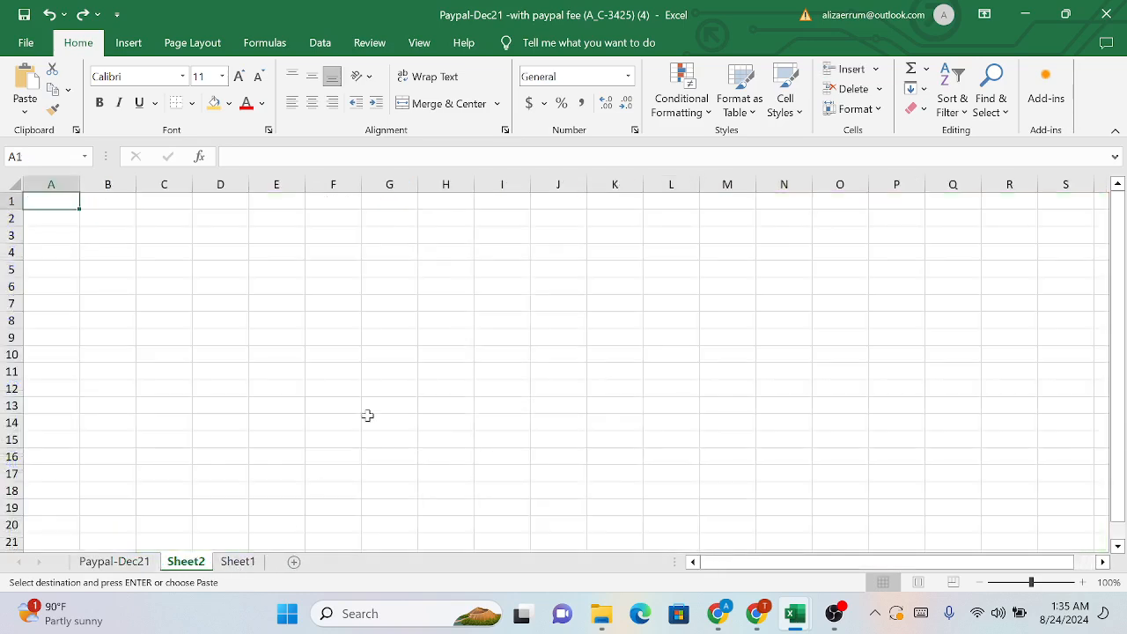
pyautogui.click(212, 305)
pyautogui.hotkey('ctrl', 'v')
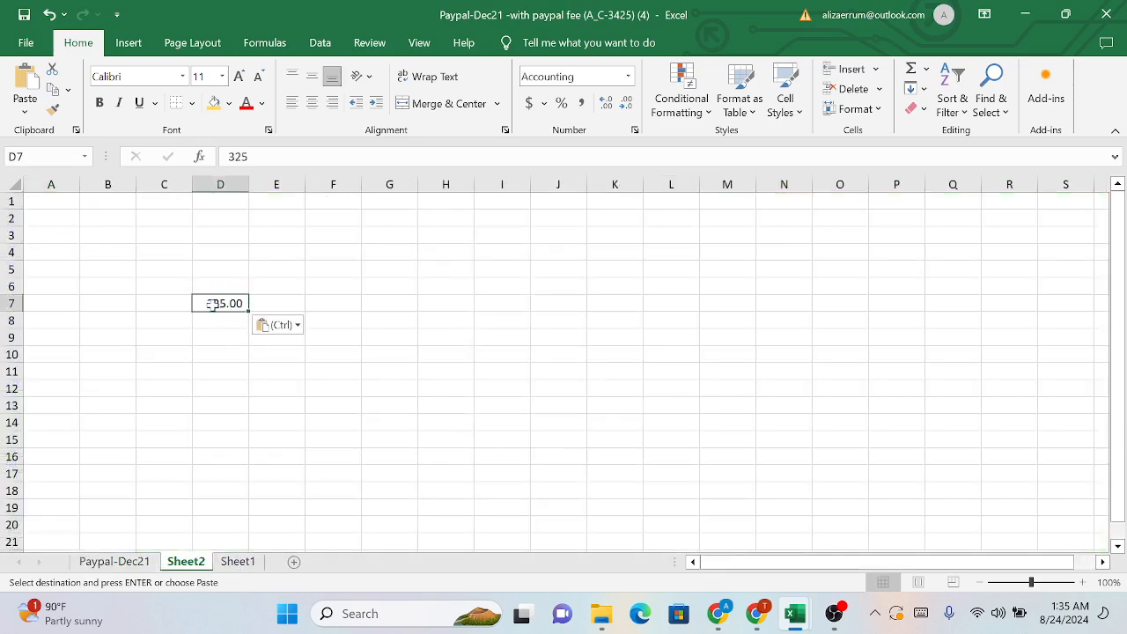
# Check the first transaction's Net amount and its formula in cell J2 of Paypal-Dec21
pyautogui.click(139, 562)
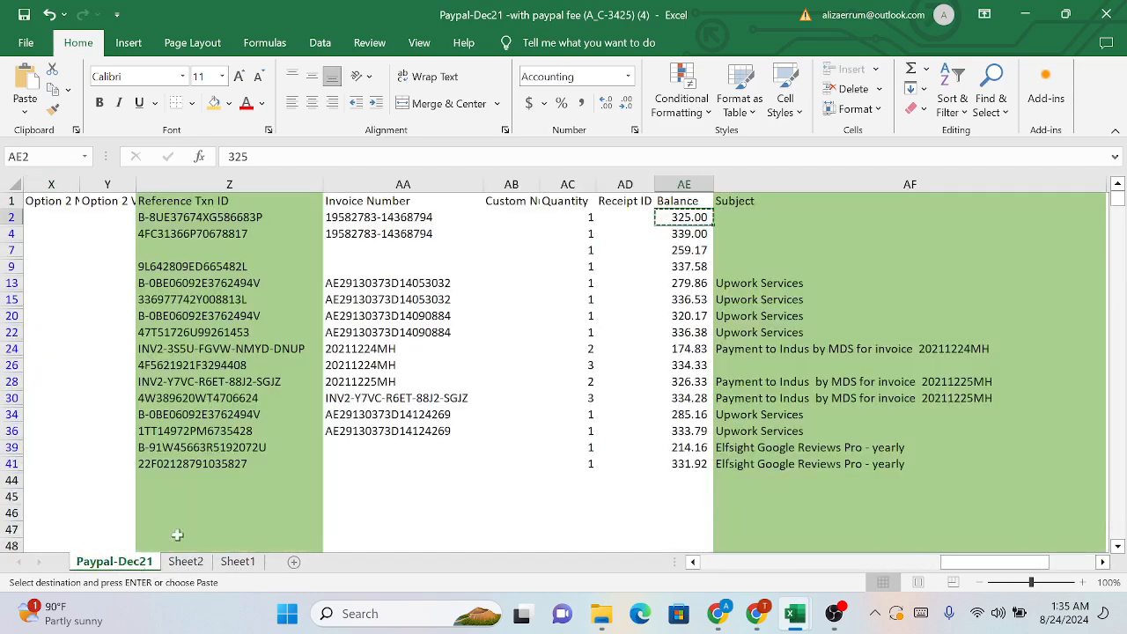
pyautogui.hscroll(-3, 431, 381)
pyautogui.hscroll(-5, 431, 381)
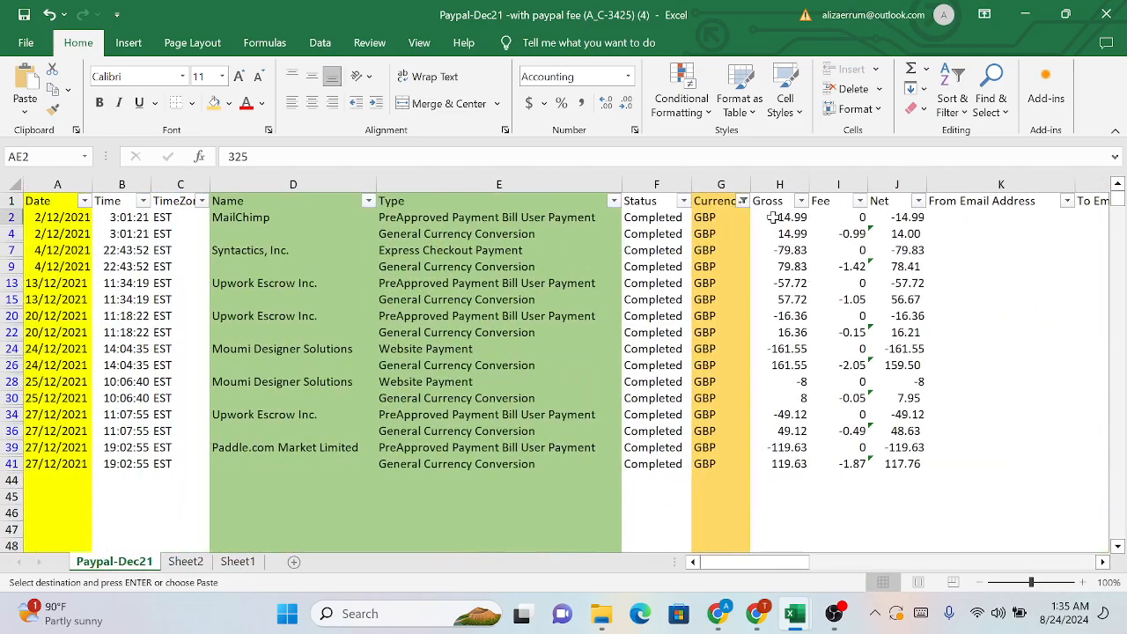
pyautogui.click(907, 219)
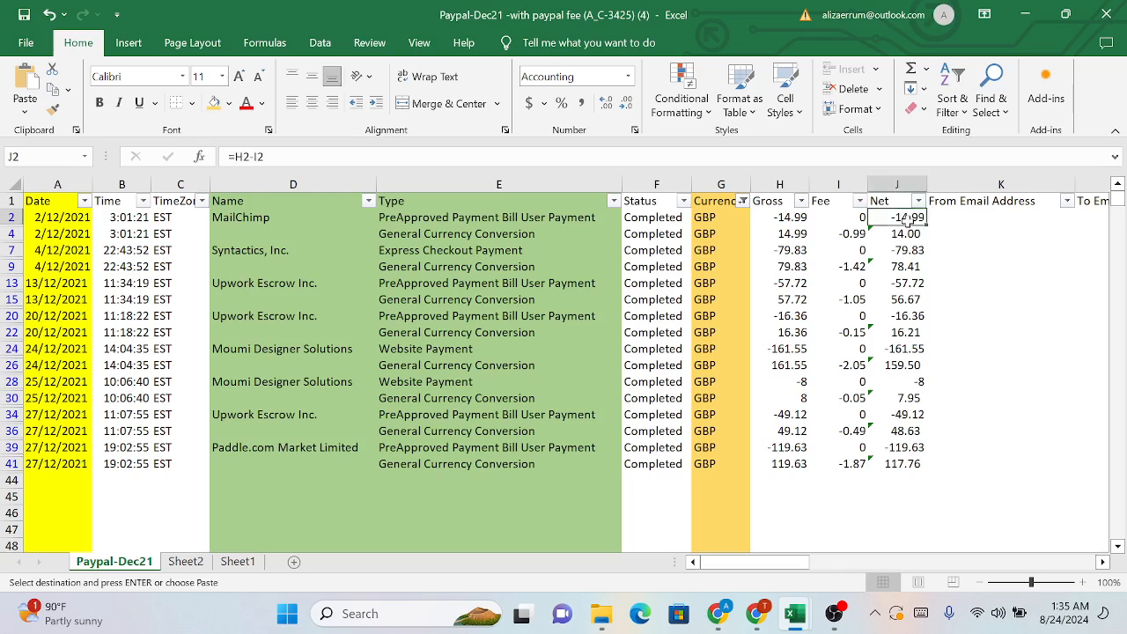
pyautogui.doubleClick(1069, 328)
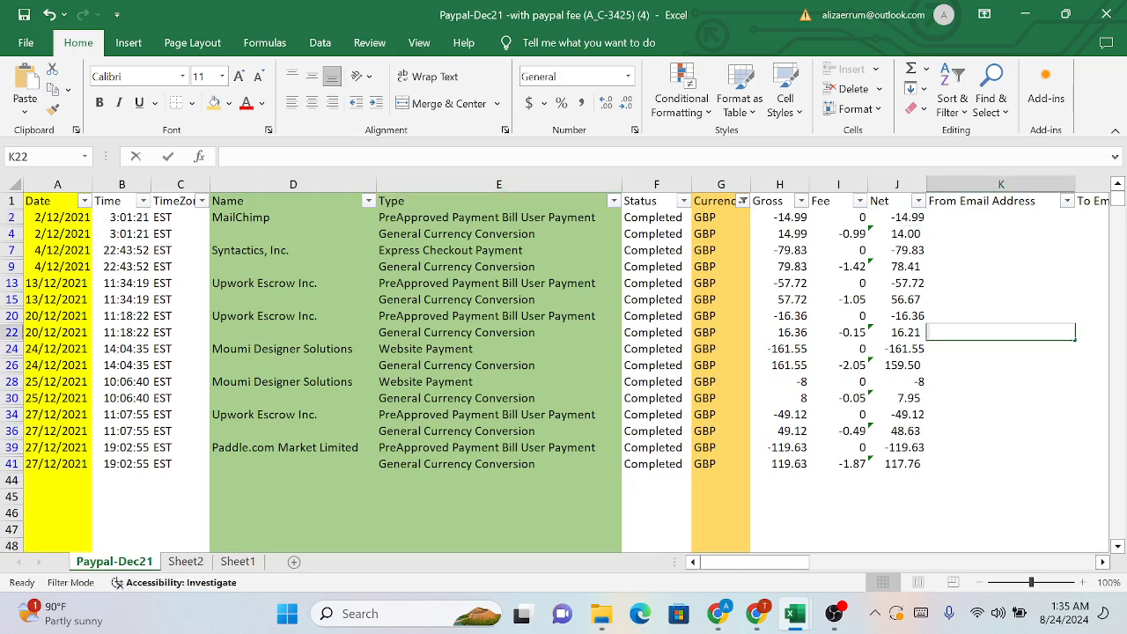
# Add +14.99 after the 325 in cell D7 of Sheet2
pyautogui.click(238, 561)
pyautogui.click(185, 561)
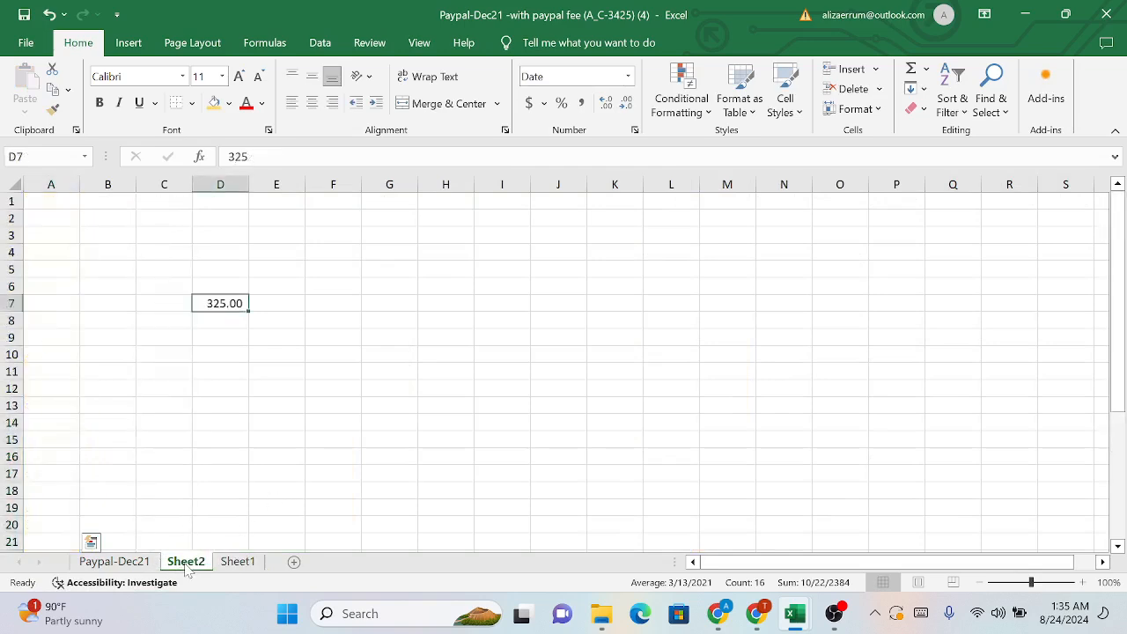
pyautogui.click(220, 338)
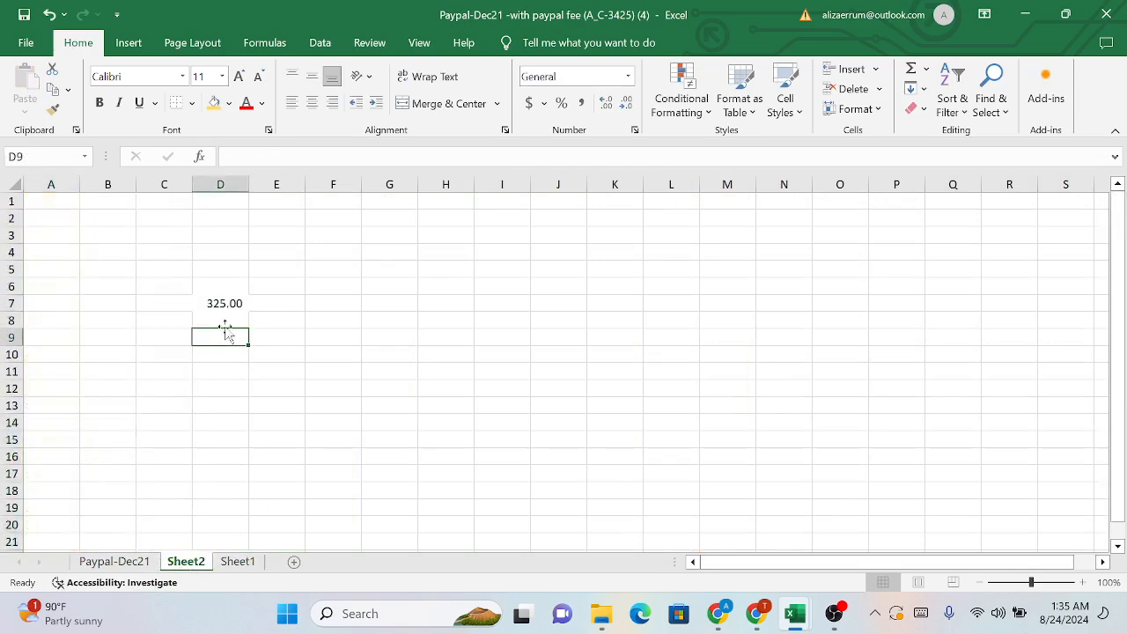
pyautogui.click(231, 304)
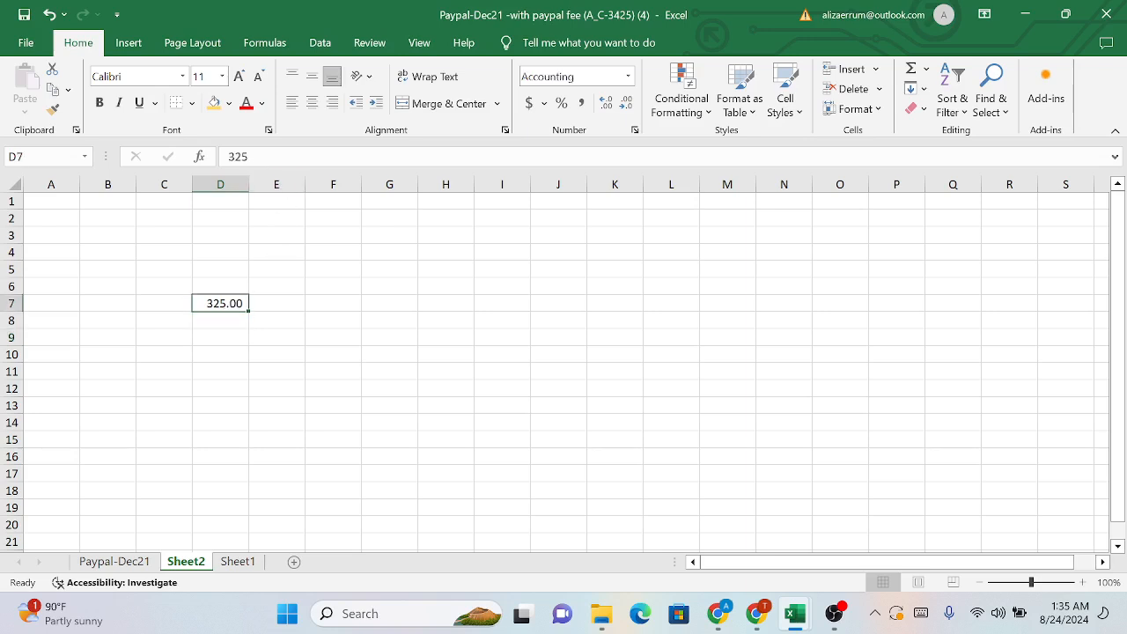
pyautogui.press('F2')
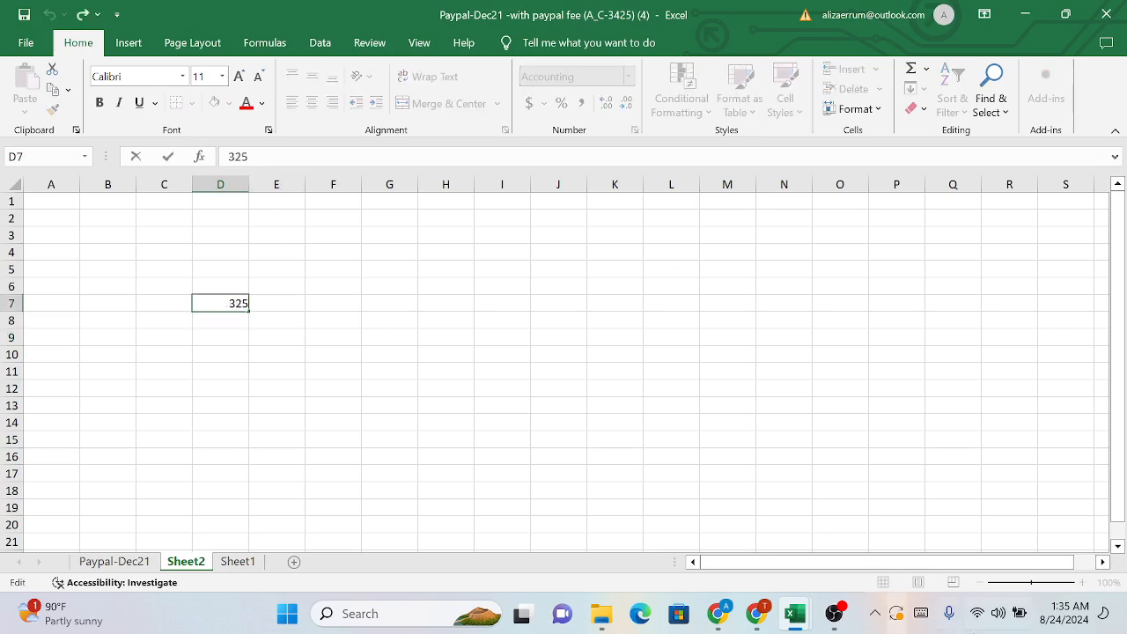
pyautogui.click(921, 613)
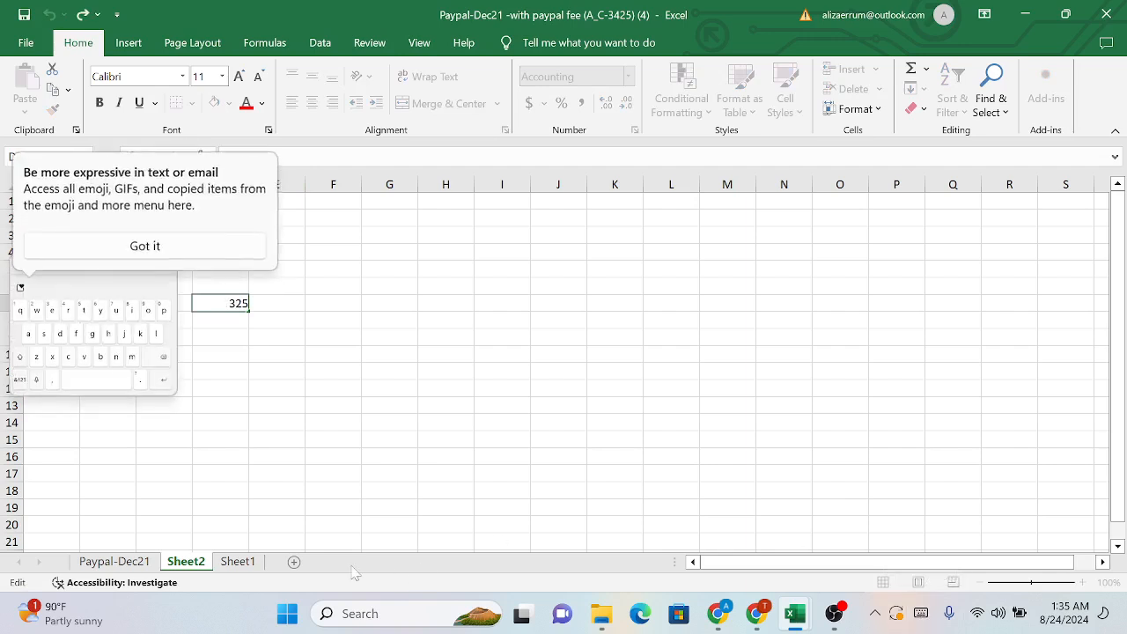
pyautogui.click(23, 381)
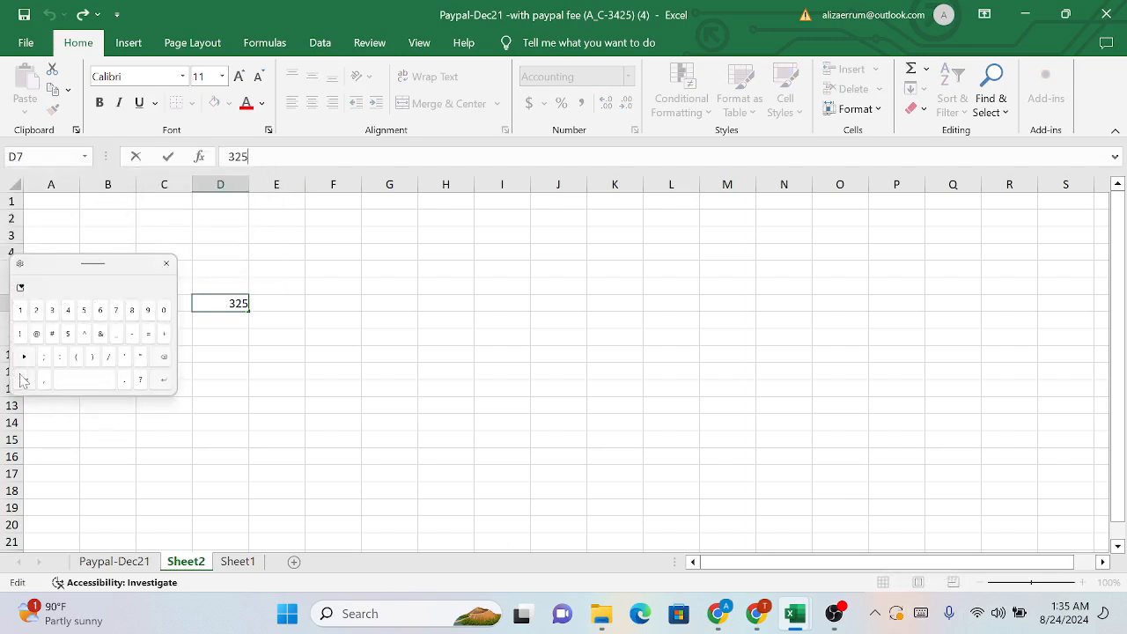
pyautogui.click(164, 336)
pyautogui.click(20, 311)
pyautogui.click(69, 316)
pyautogui.click(123, 382)
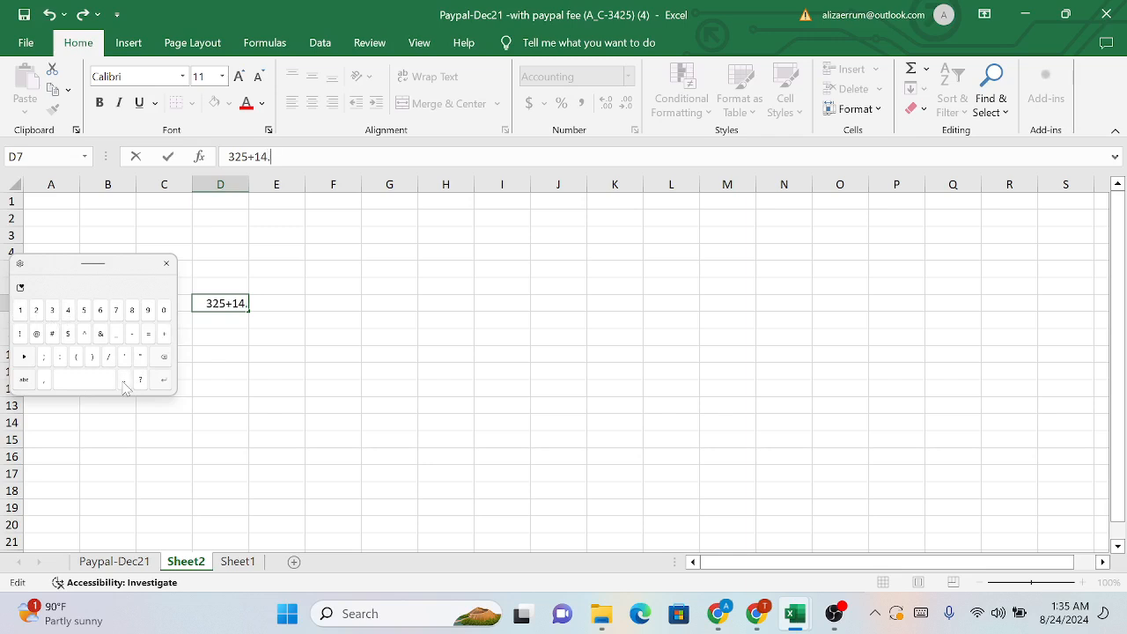
pyautogui.click(147, 312)
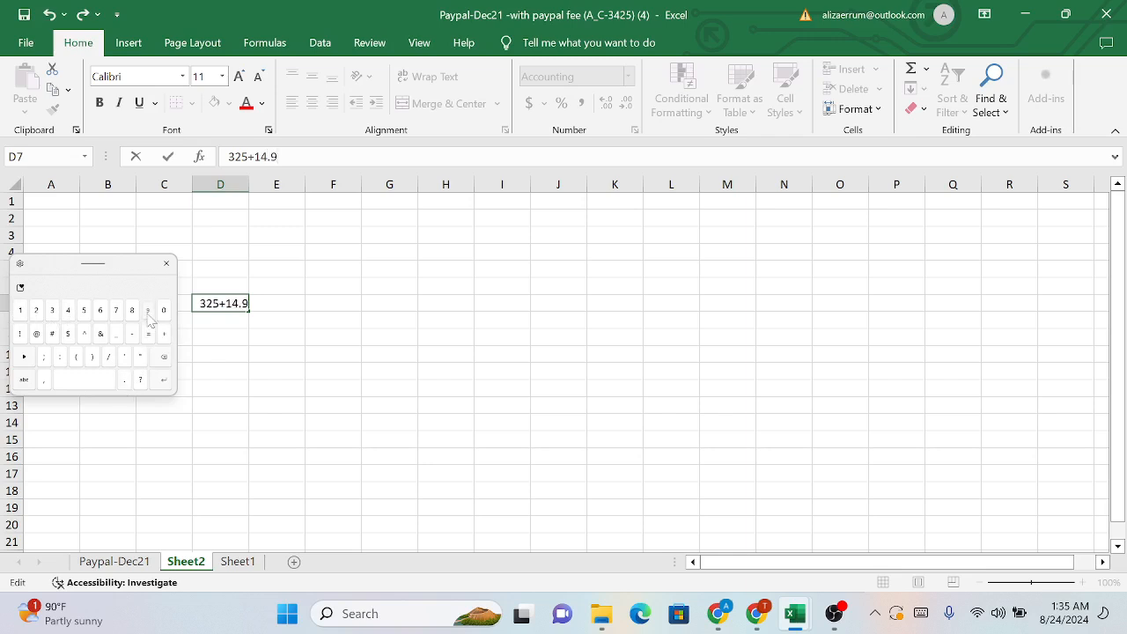
pyautogui.click(149, 317)
pyautogui.click(148, 335)
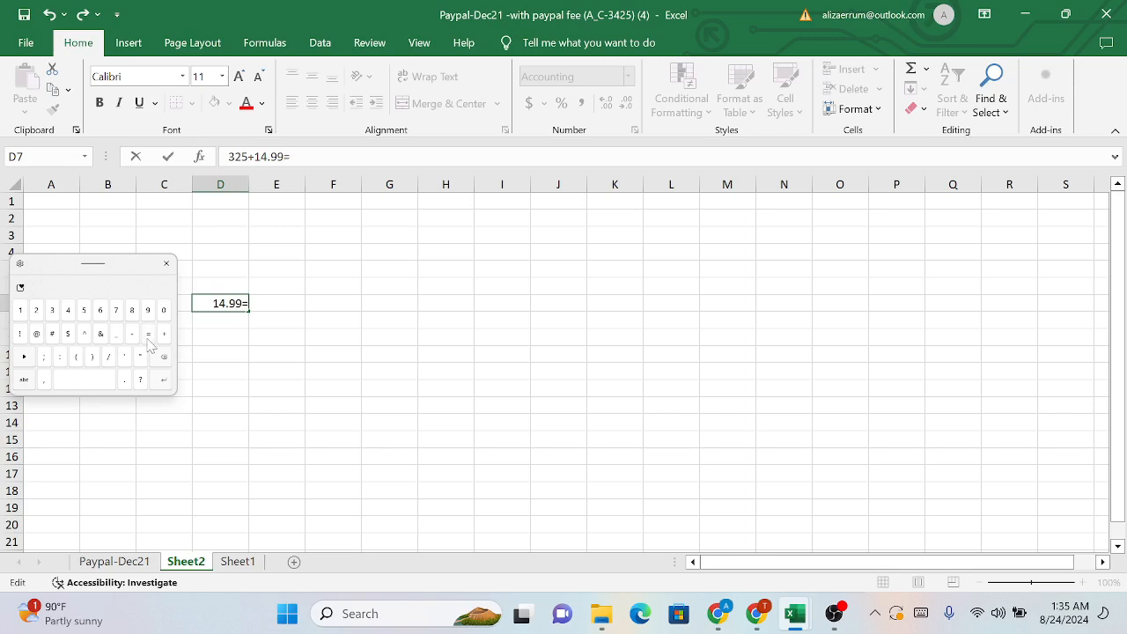
pyautogui.press('BackSpace')
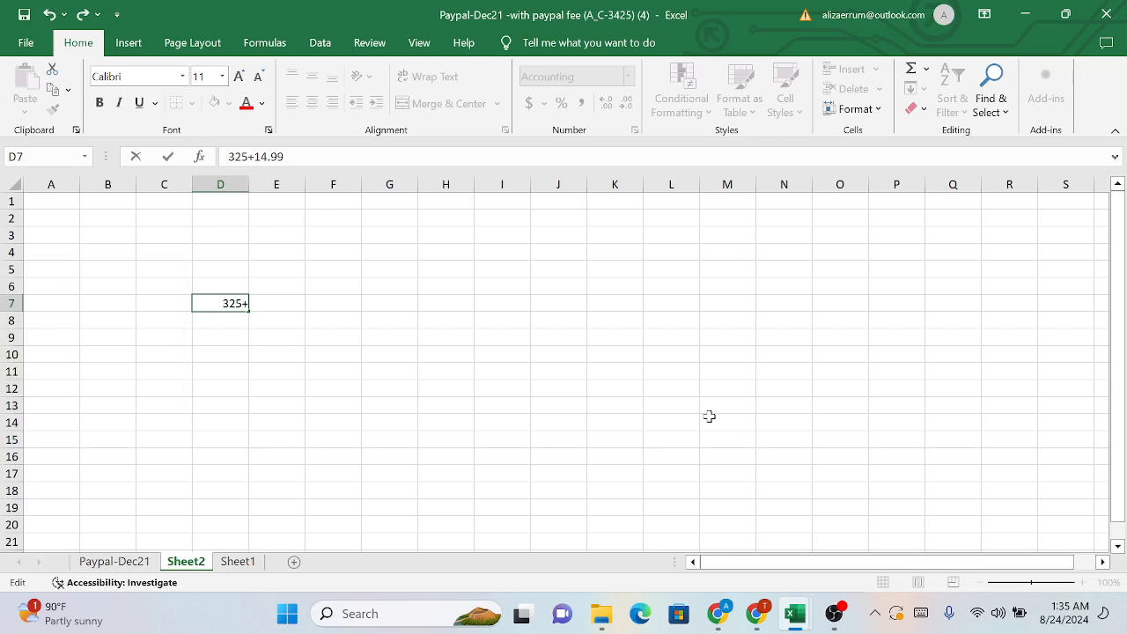
# Turn the entry in D7 into the formula =325+14.99 to calculate the starting balance
pyautogui.click(920, 614)
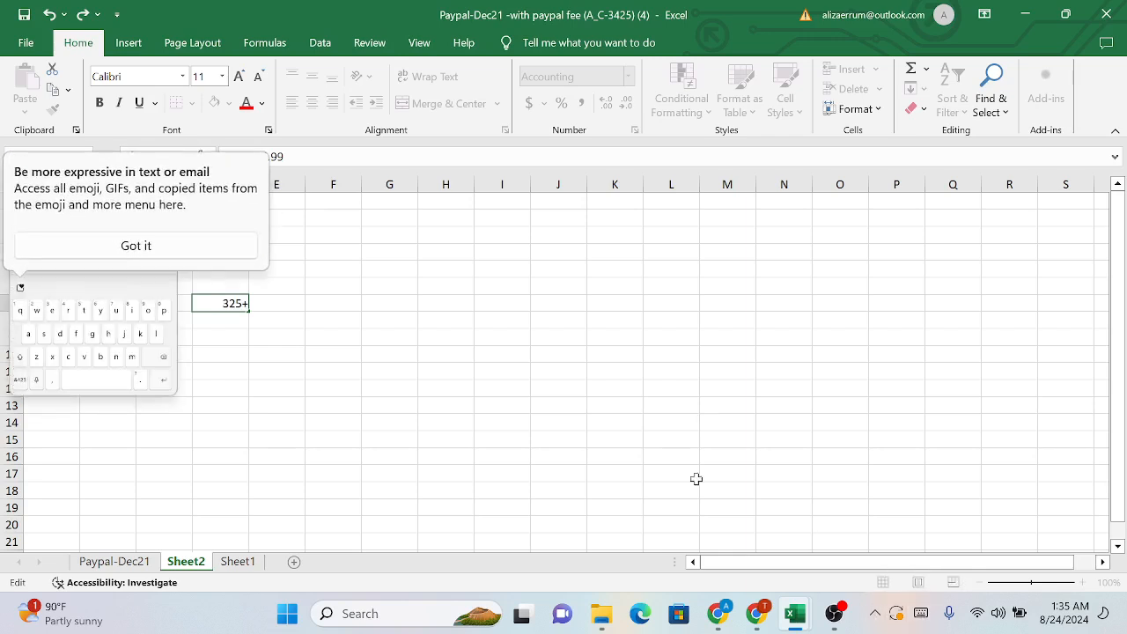
pyautogui.click(31, 384)
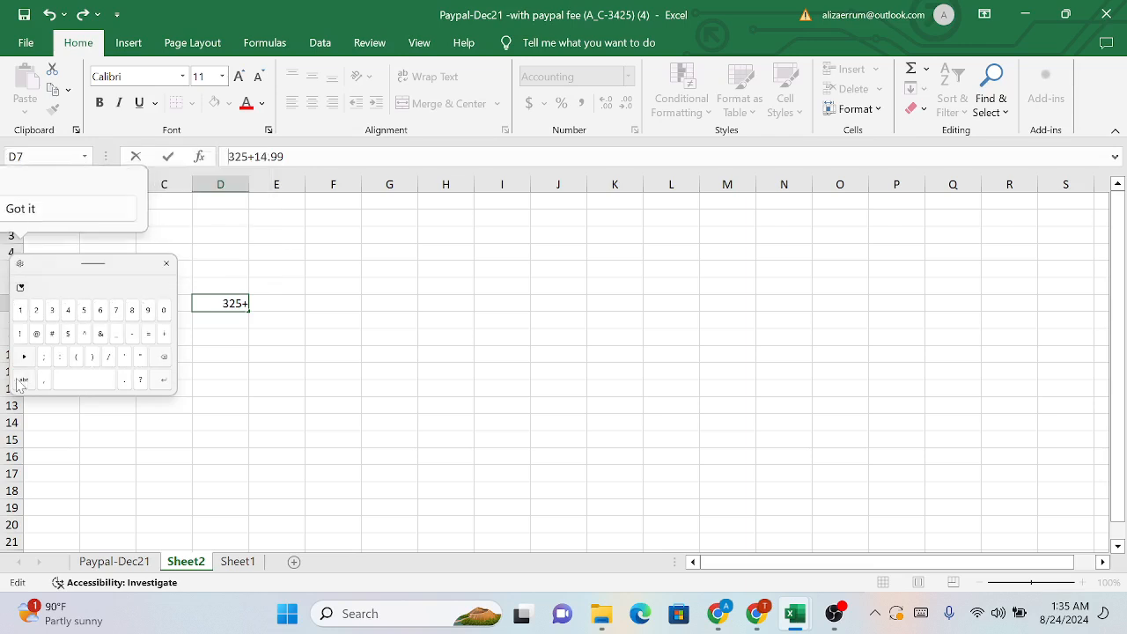
pyautogui.click(149, 333)
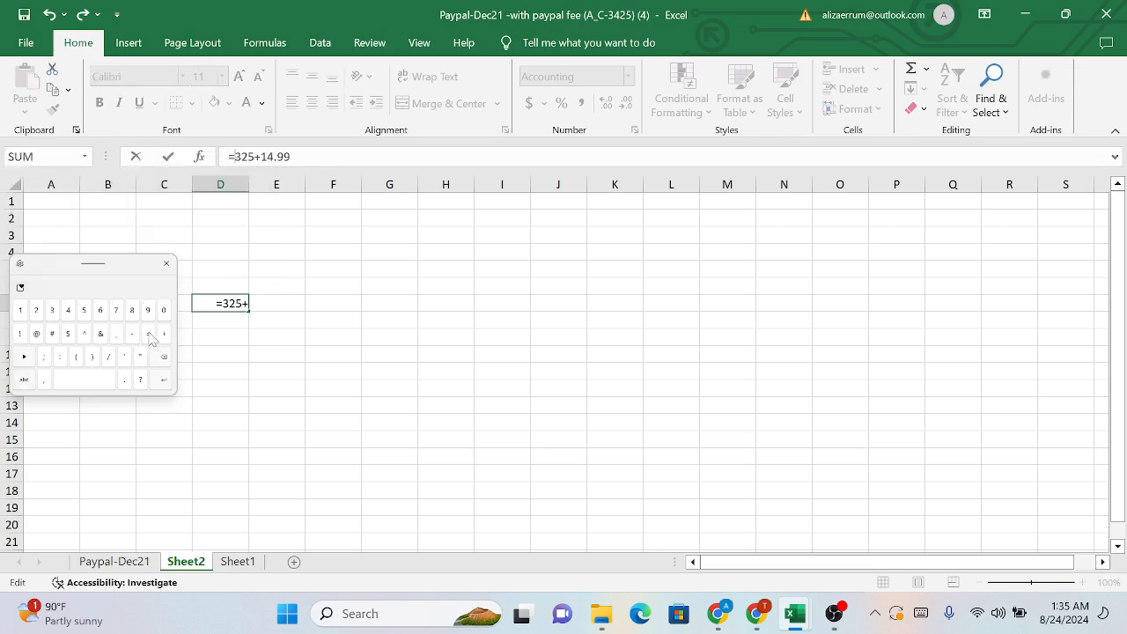
pyautogui.press('Return')
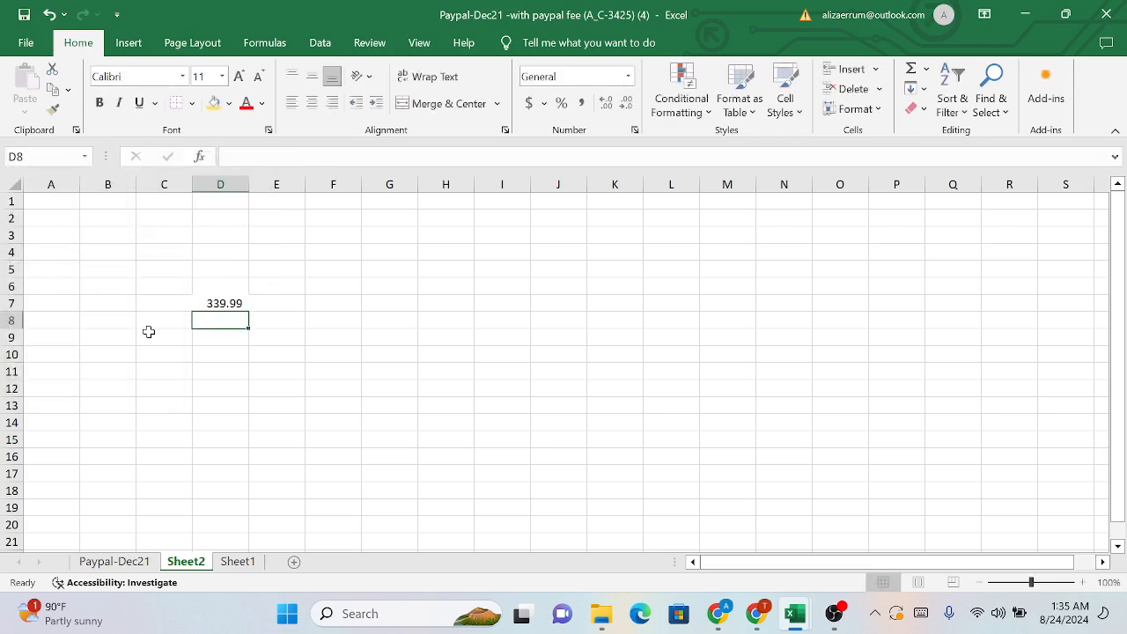
pyautogui.click(241, 299)
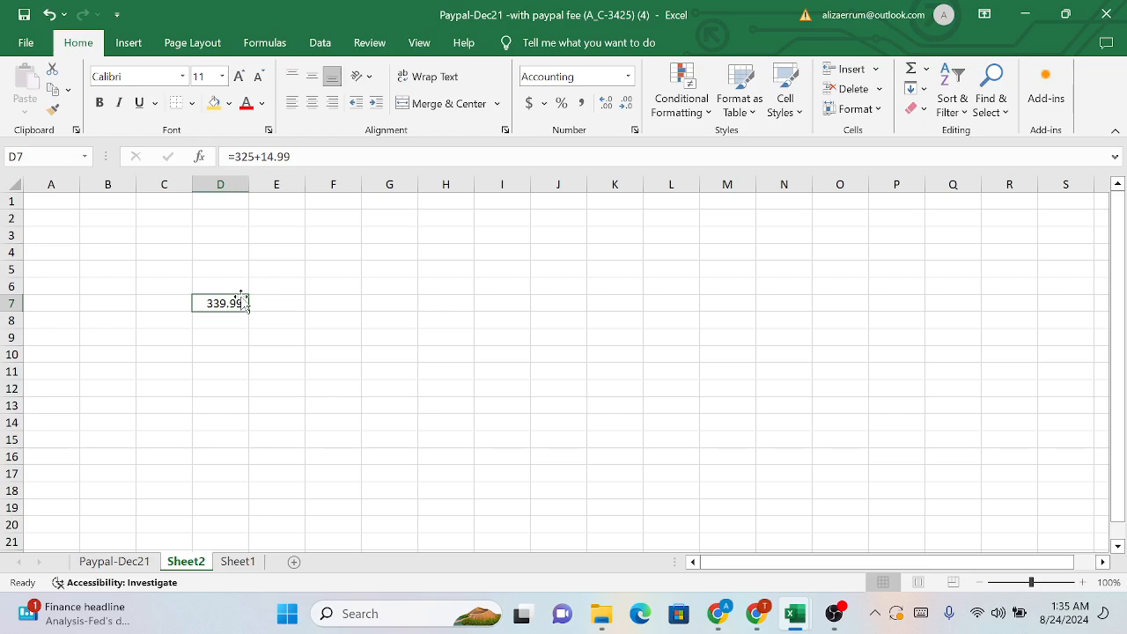
# Review the first transaction's Net amount in J2 of Paypal-Dec21 and the dates and amounts collected on Sheet1
pyautogui.click(114, 561)
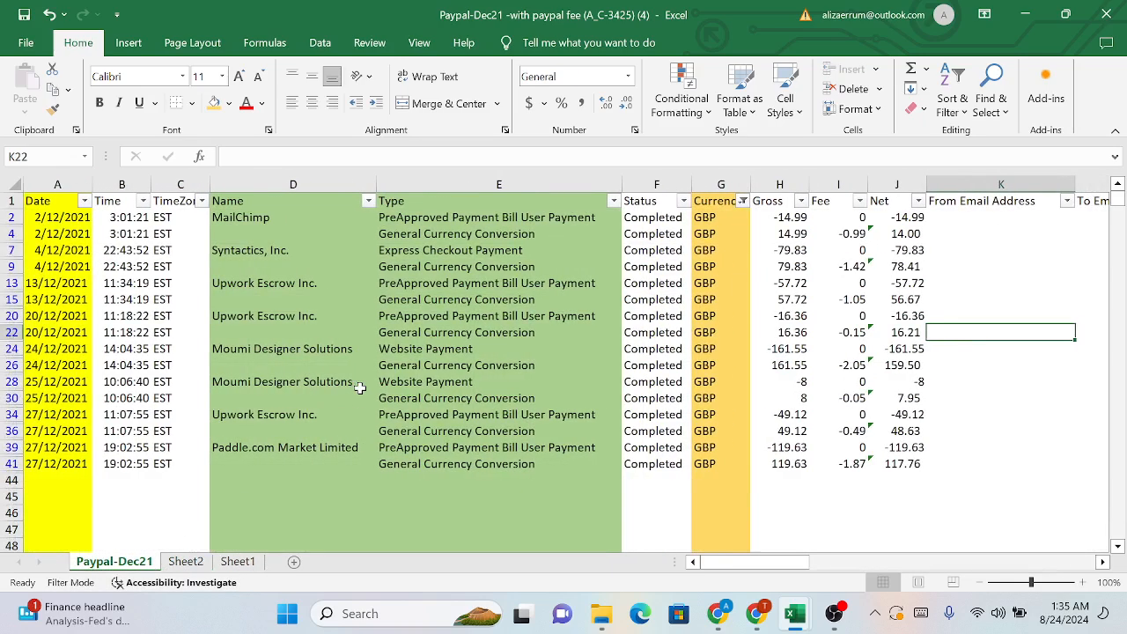
pyautogui.hscroll(3, 360, 387)
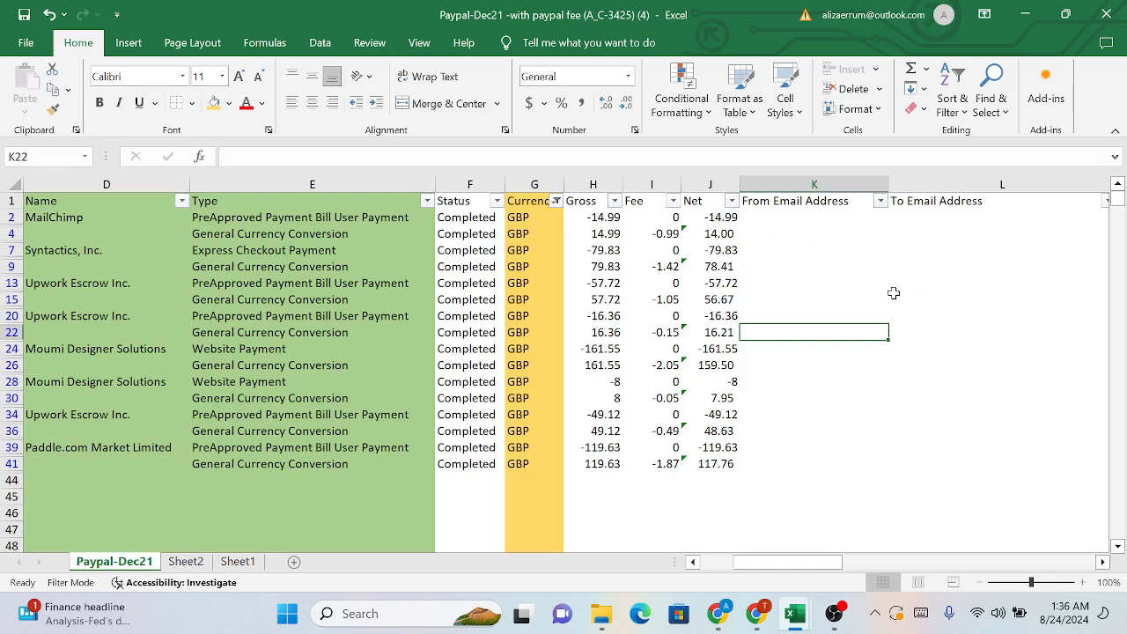
pyautogui.click(729, 217)
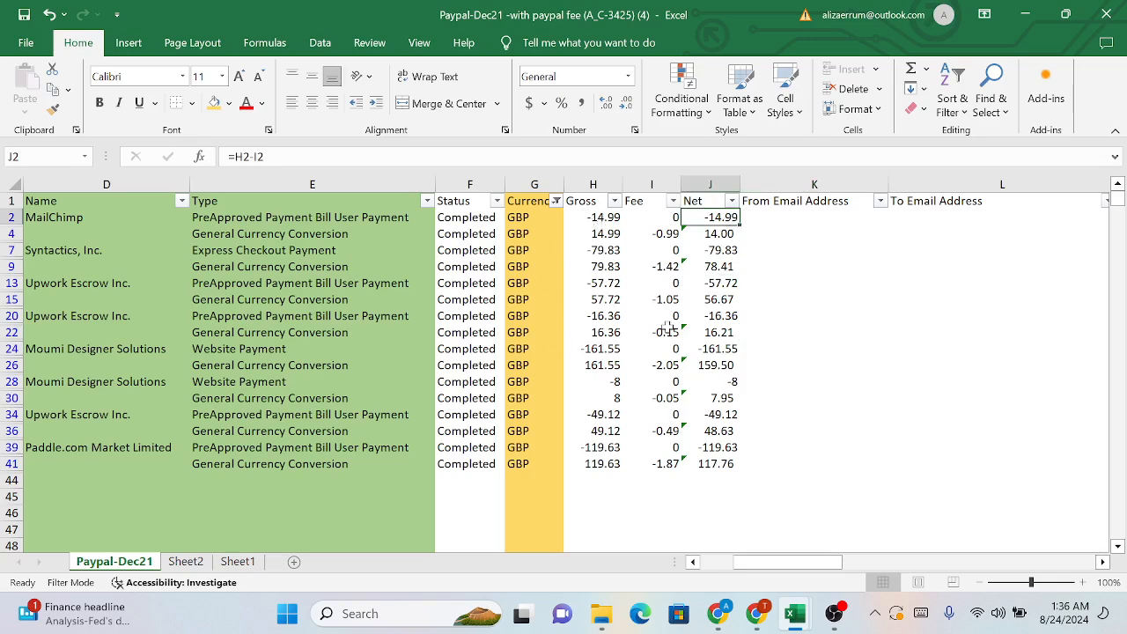
pyautogui.click(231, 563)
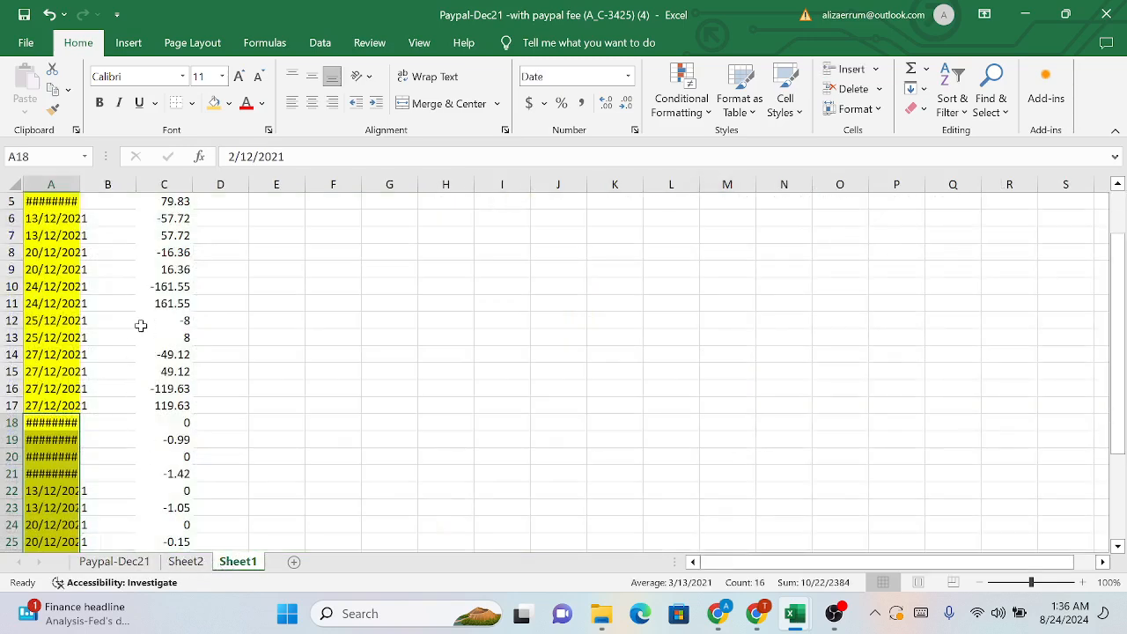
pyautogui.scroll(2, 141, 326)
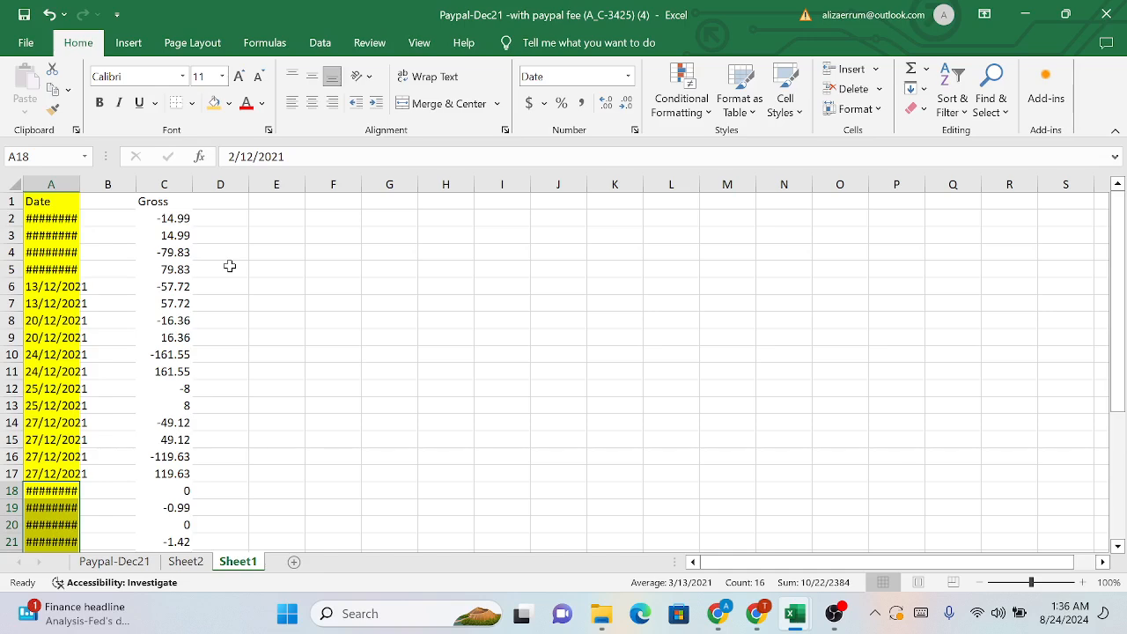
pyautogui.scroll(-1, 226, 264)
pyautogui.scroll(1, 220, 290)
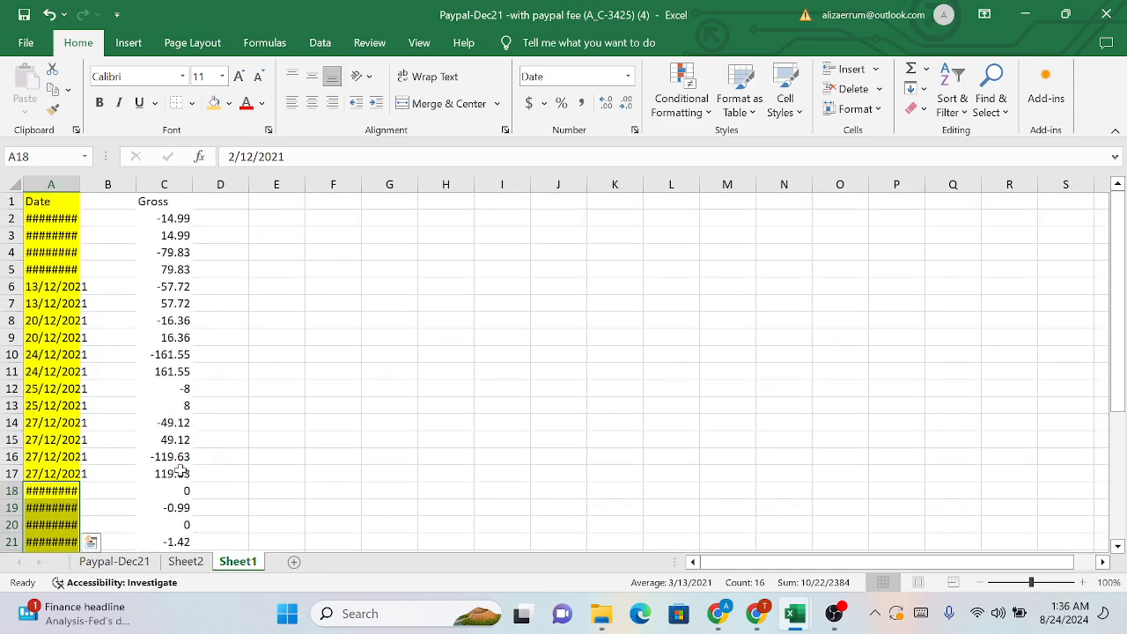
# Copy the filtered Name column with its header (D1:D41) from Paypal-Dec21 to Sheet1, starting at H1
pyautogui.click(125, 564)
pyautogui.hscroll(-3, 308, 431)
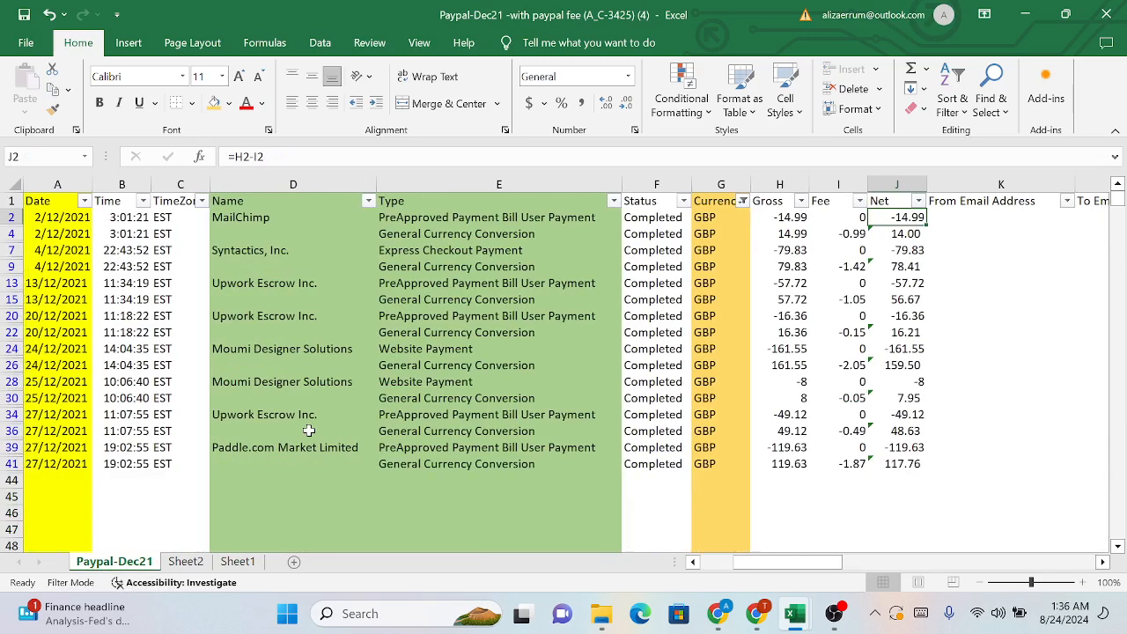
pyautogui.click(287, 202)
pyautogui.moveTo(274, 391); pyautogui.dragTo(271, 463)
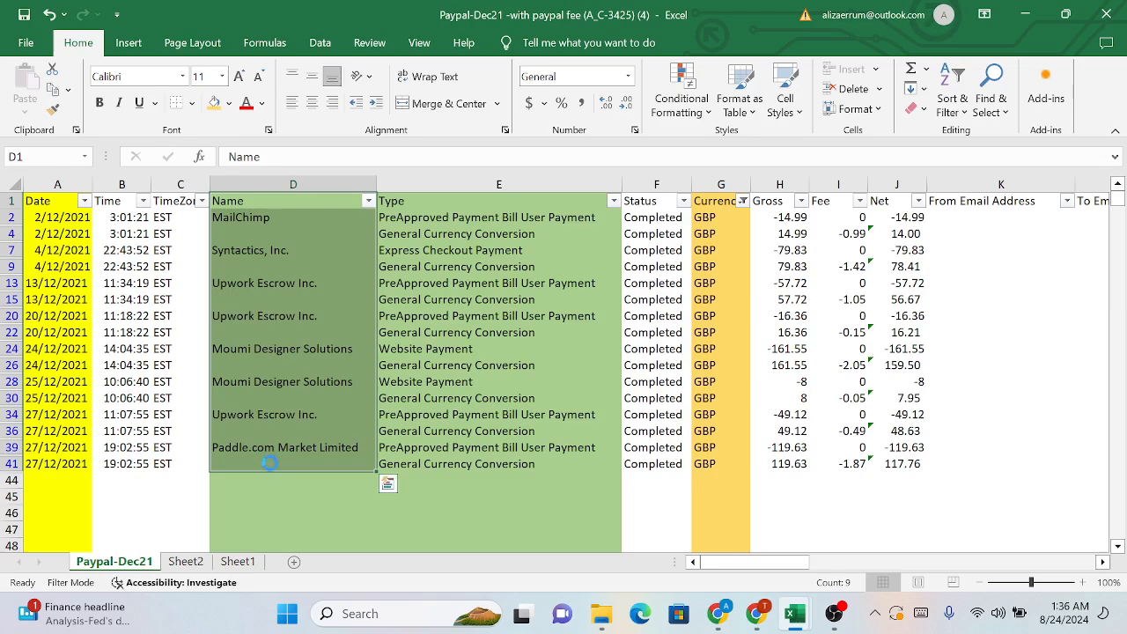
pyautogui.hotkey('ctrl', 'c')
pyautogui.click(185, 561)
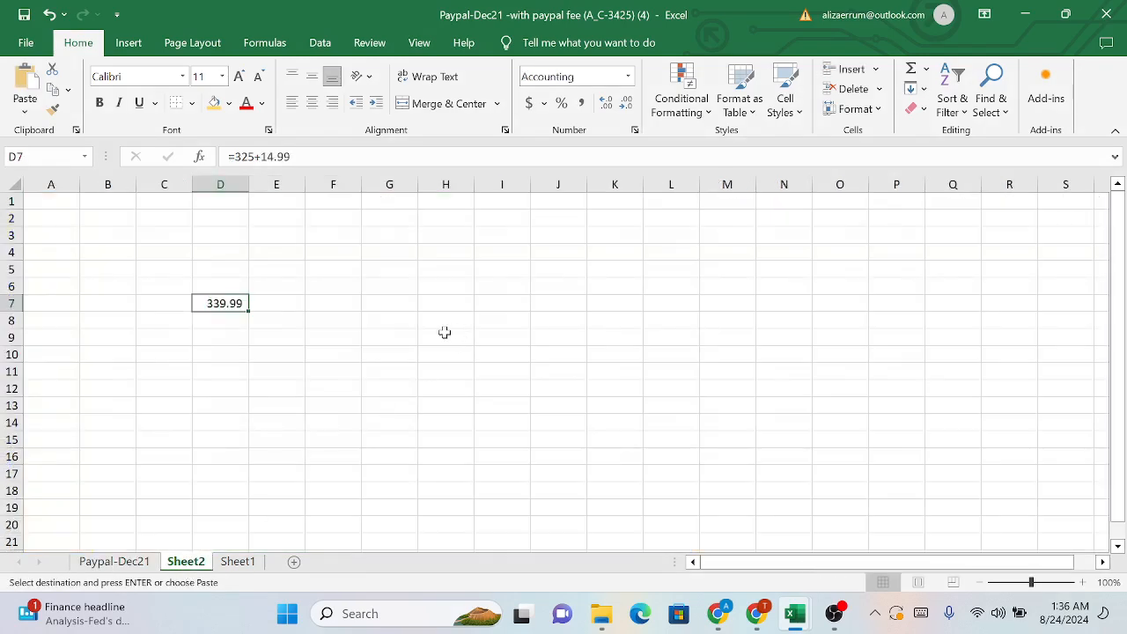
pyautogui.click(238, 562)
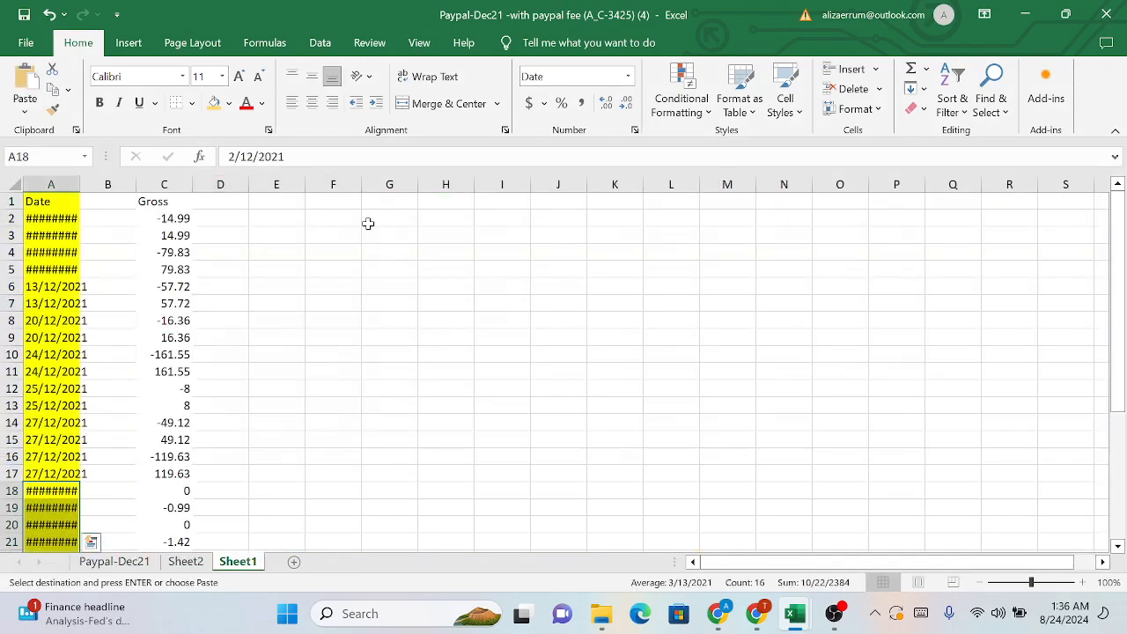
pyautogui.click(451, 201)
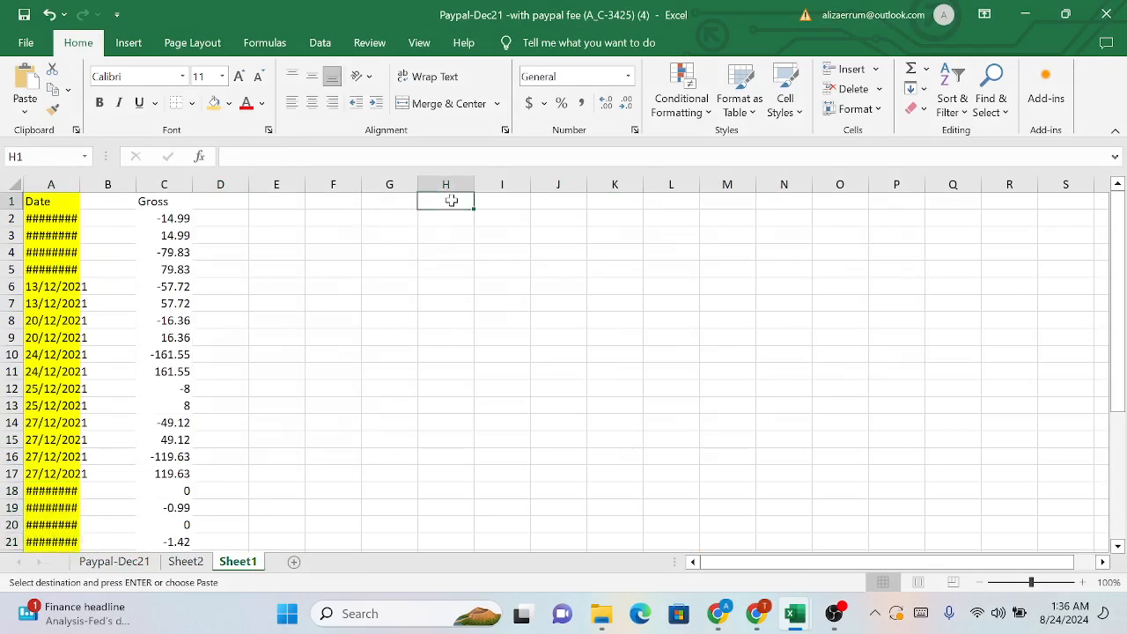
pyautogui.hotkey('ctrl', 'v')
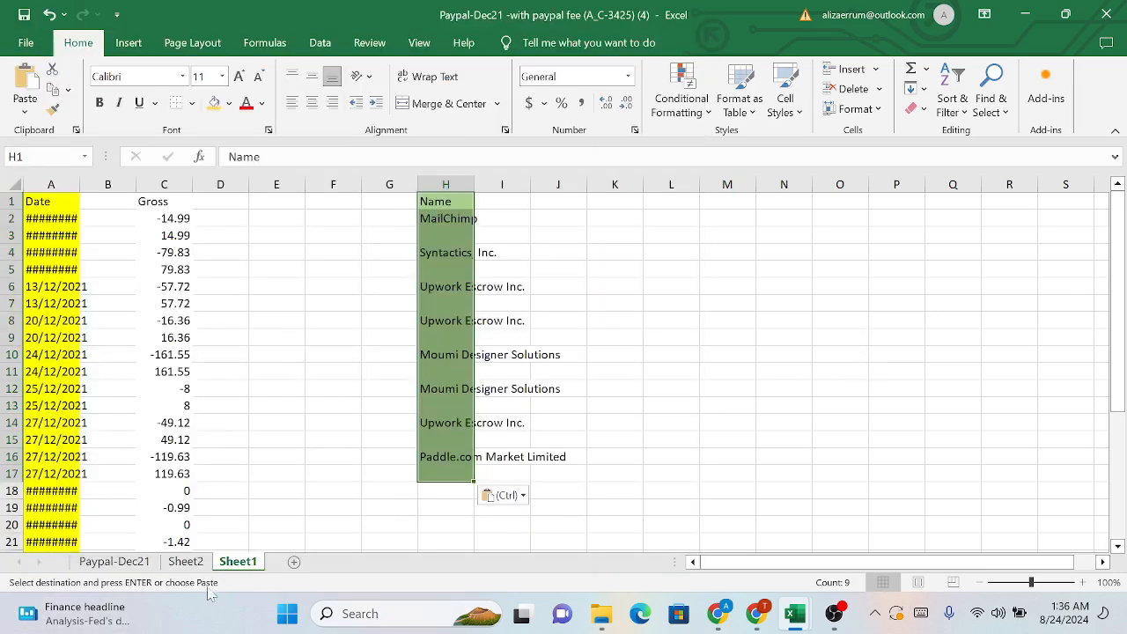
# Copy the filtered Type column with its header (E1:E41) from Paypal-Dec21 to Sheet1, starting at I1
pyautogui.click(114, 561)
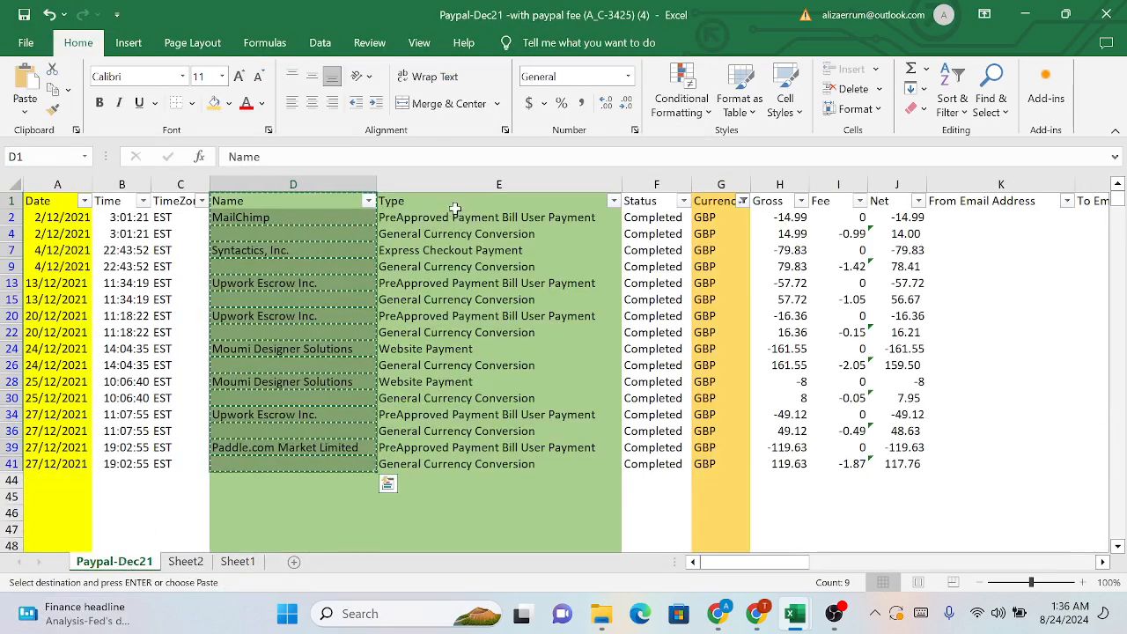
pyautogui.moveTo(452, 201); pyautogui.dragTo(429, 462)
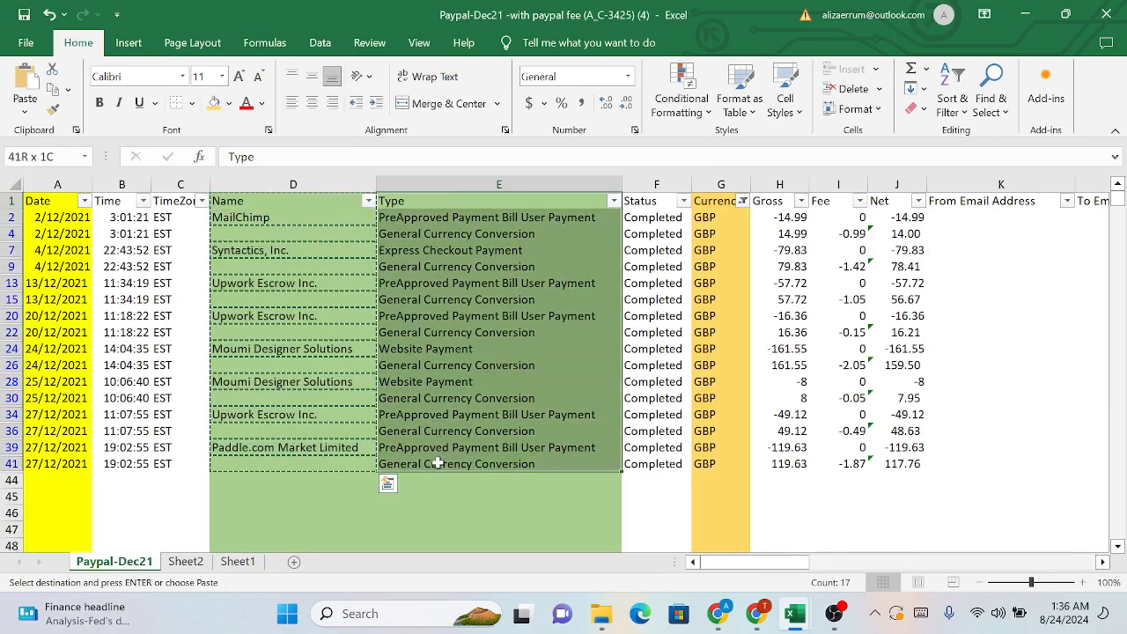
pyautogui.hotkey('ctrl', 'c')
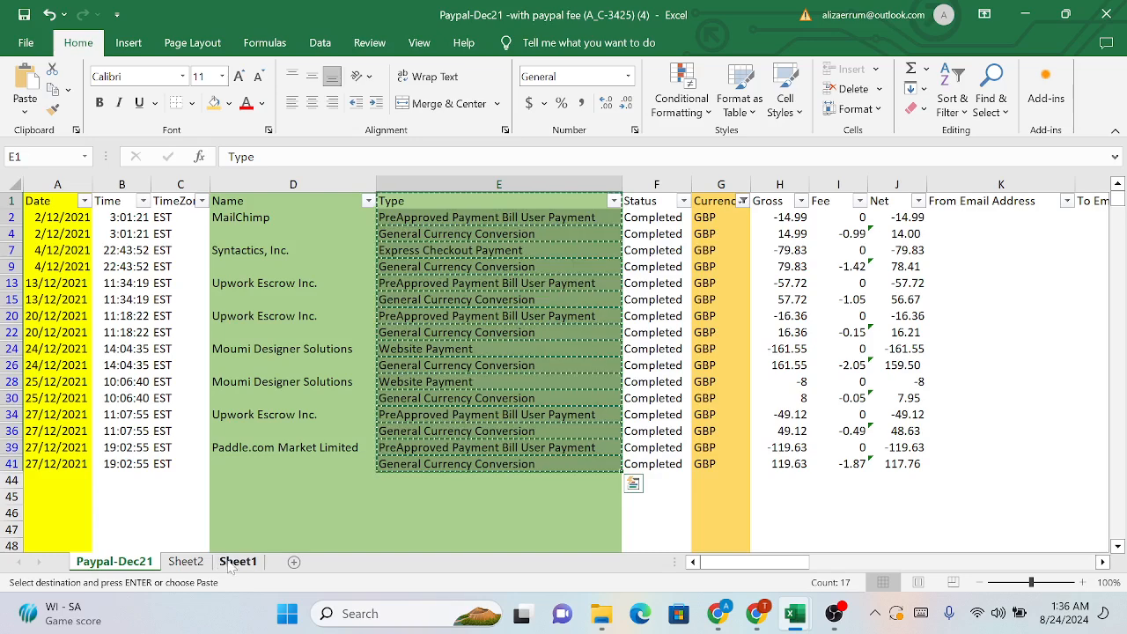
pyautogui.click(246, 564)
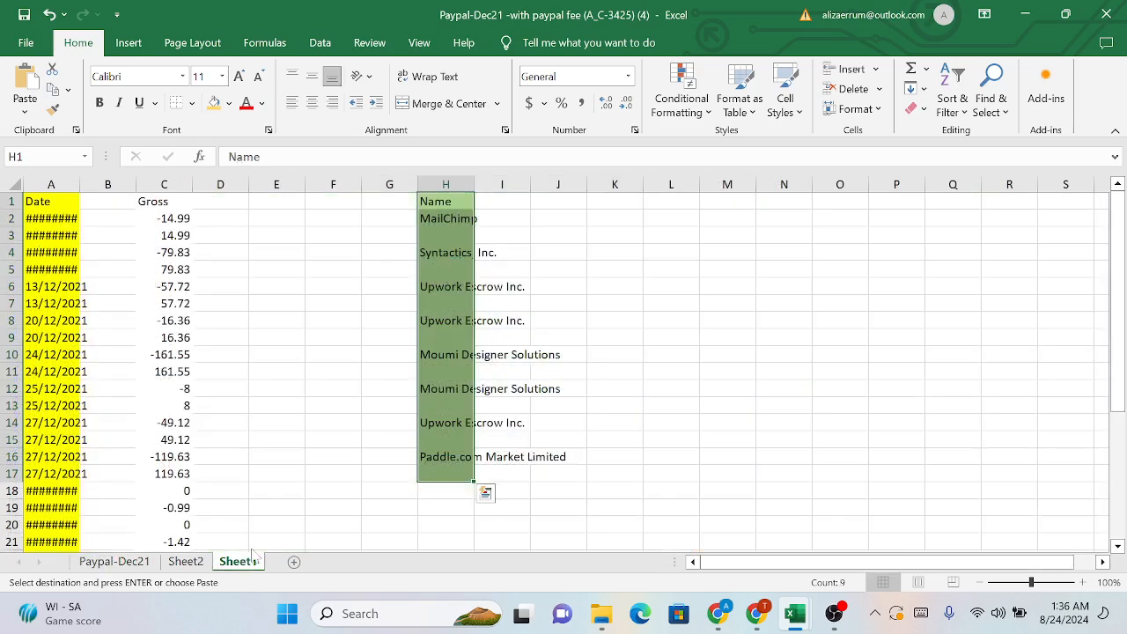
pyautogui.click(505, 202)
pyautogui.hotkey('ctrl', 'v')
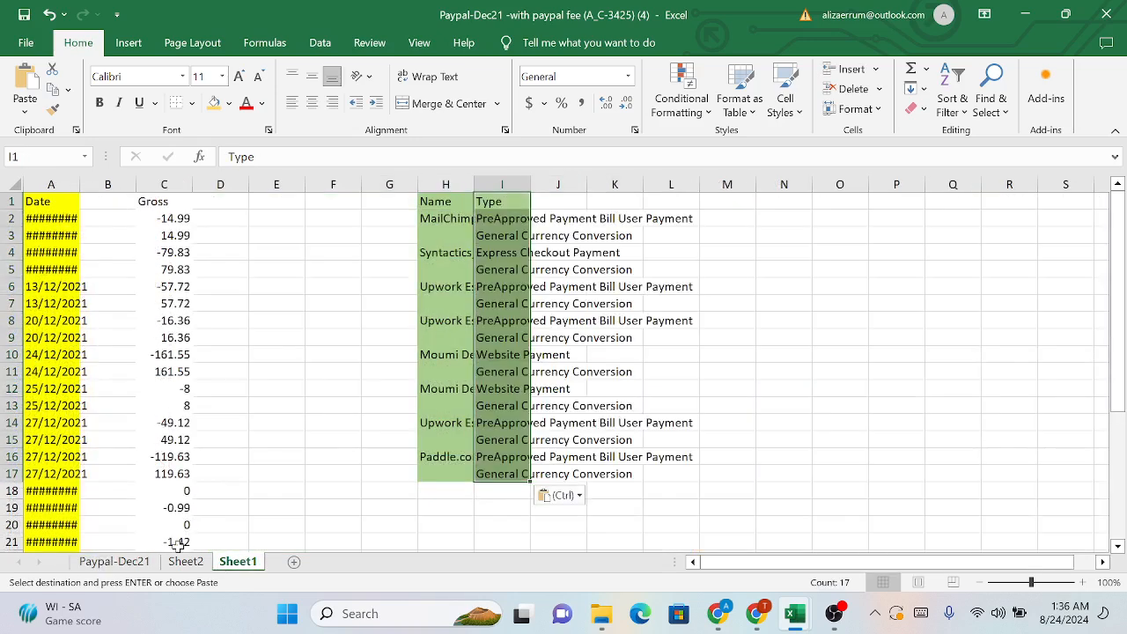
# Copy the filtered Transaction ID column with its header (M1:M41) from Paypal-Dec21 to Sheet1, starting at J1
pyautogui.click(143, 565)
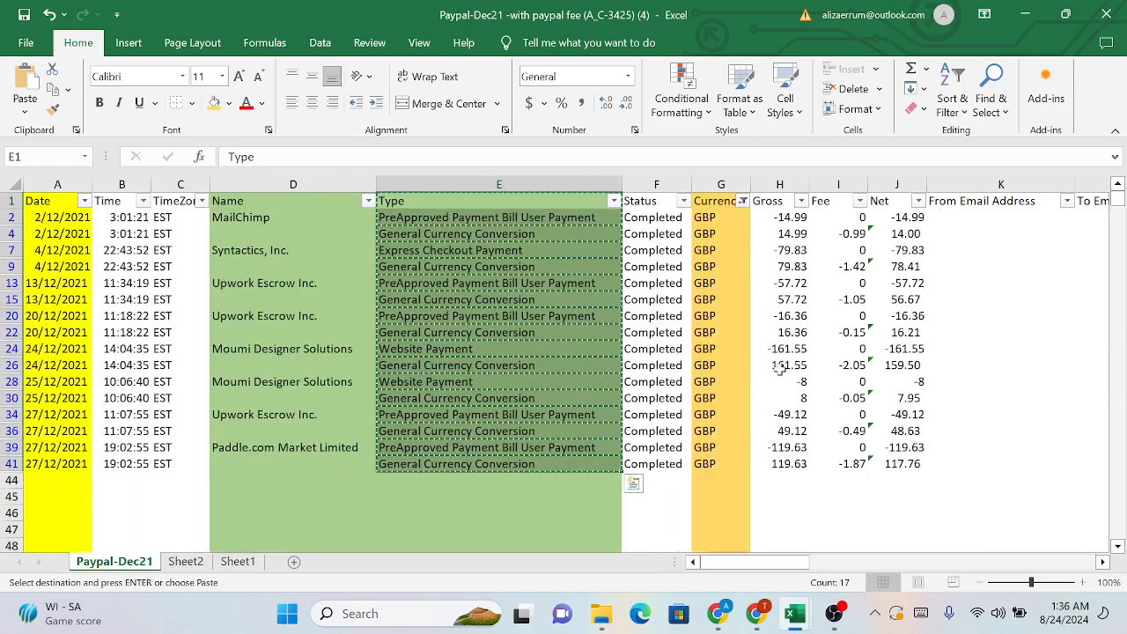
pyautogui.hscroll(5, 780, 370)
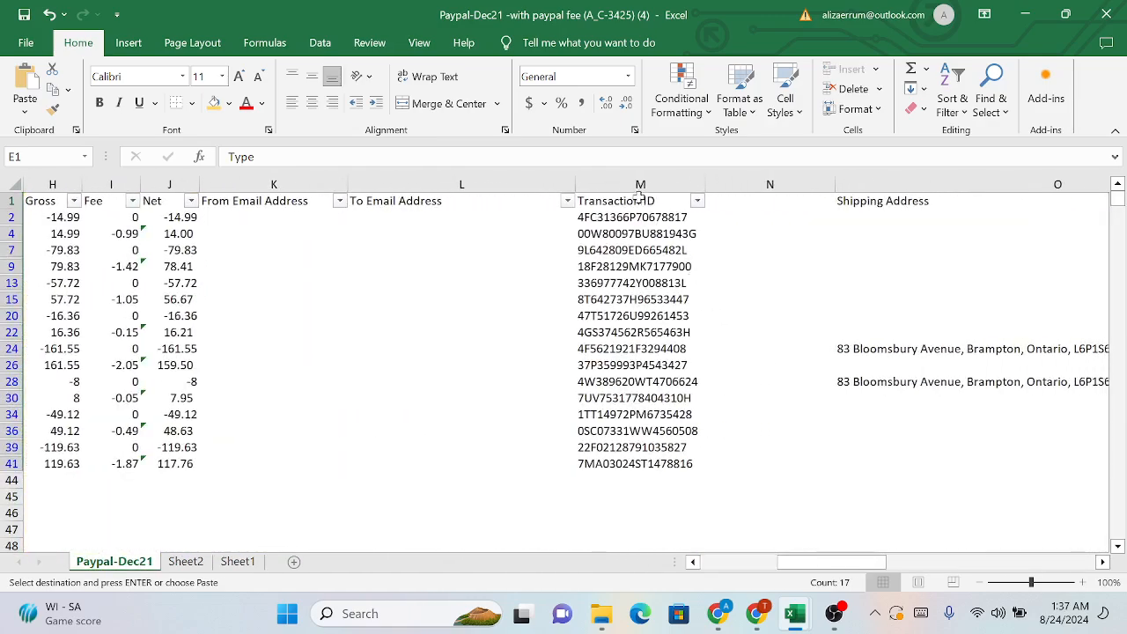
pyautogui.moveTo(640, 198); pyautogui.dragTo(634, 465)
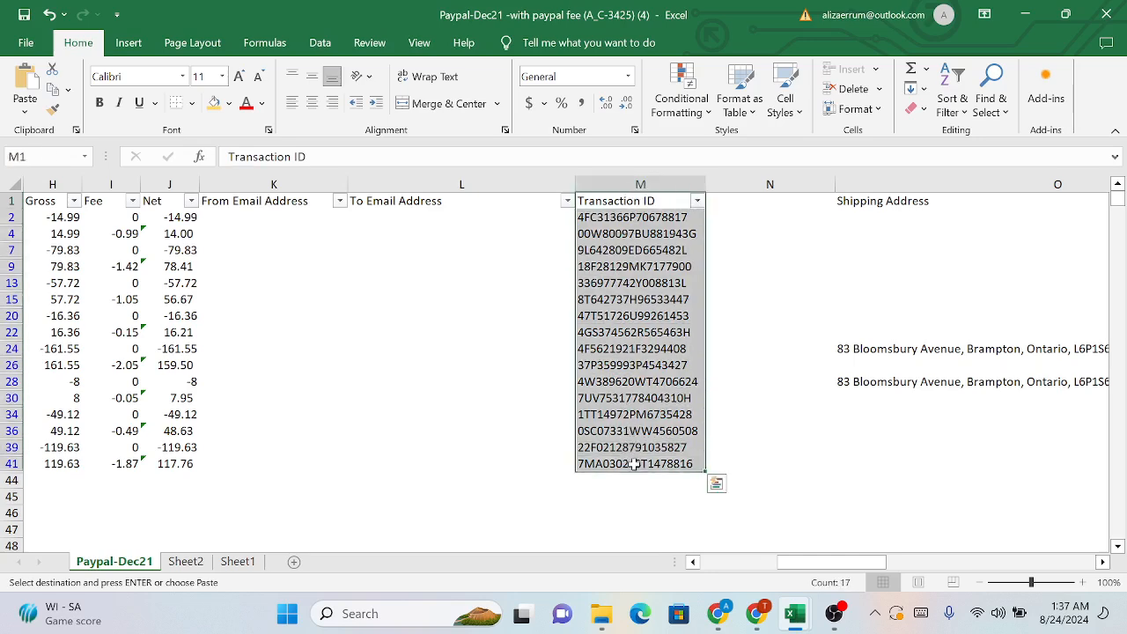
pyautogui.hotkey('ctrl', 'c')
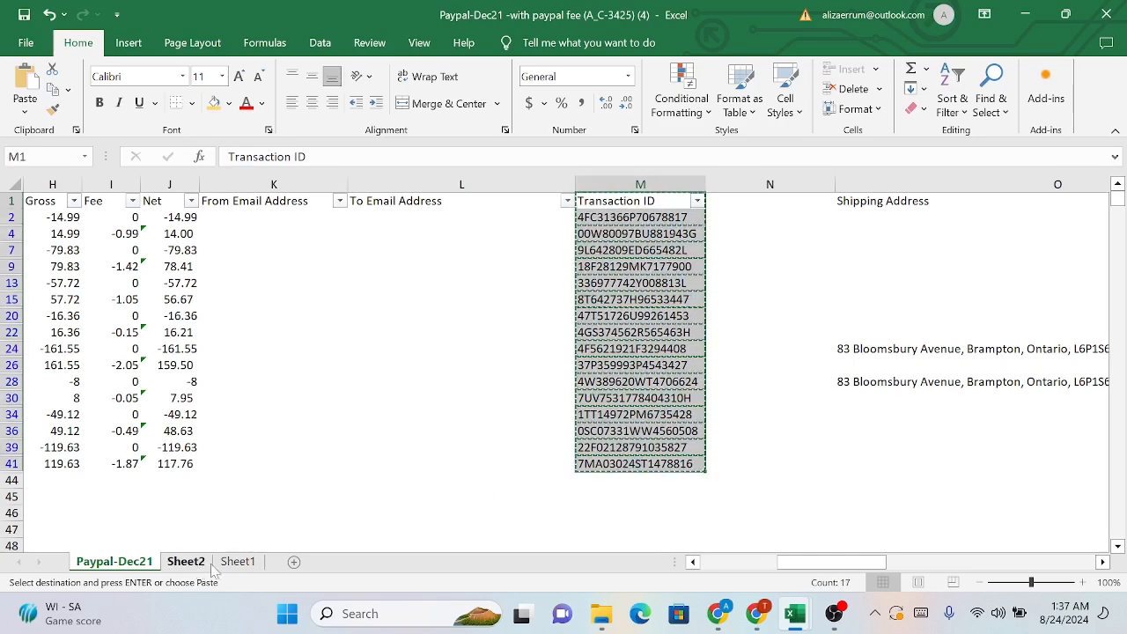
pyautogui.click(236, 562)
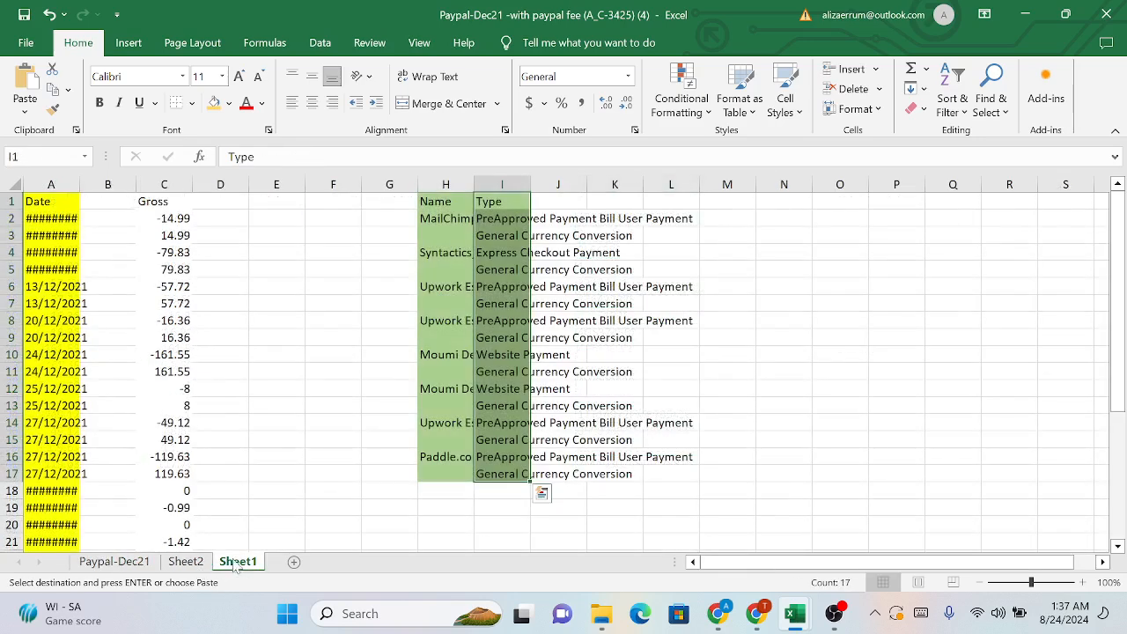
pyautogui.click(562, 202)
pyautogui.hotkey('ctrl', 'v')
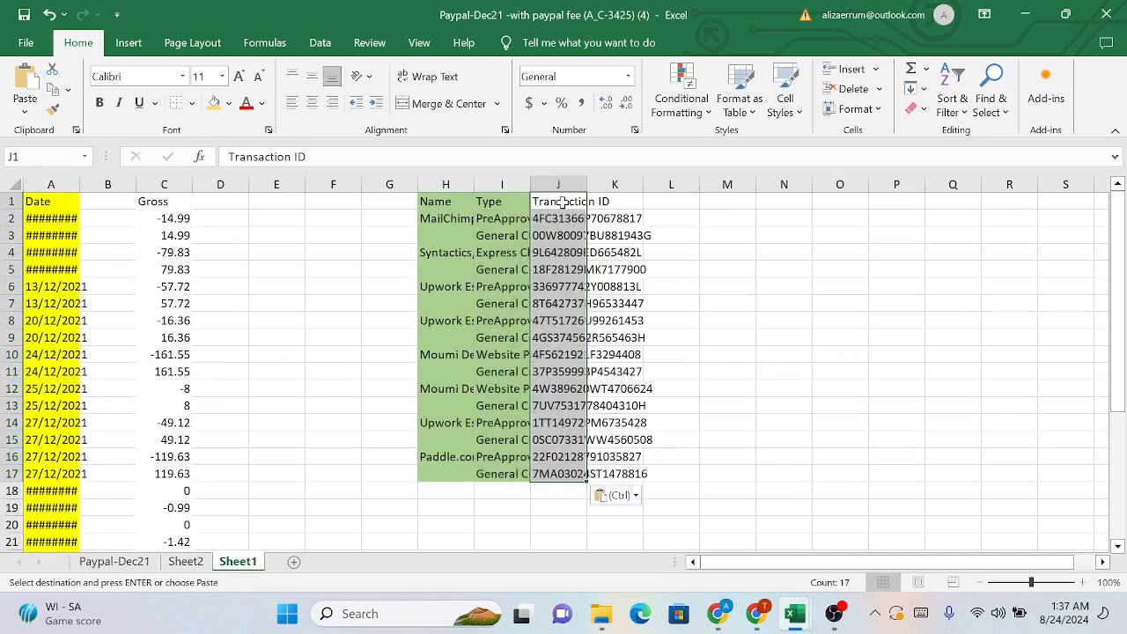
# Look through the columns after Transaction ID on Paypal-Dec21 and select the filtered Subject column with its header (AF1:AF41)
pyautogui.click(115, 561)
pyautogui.hscroll(5, 845, 383)
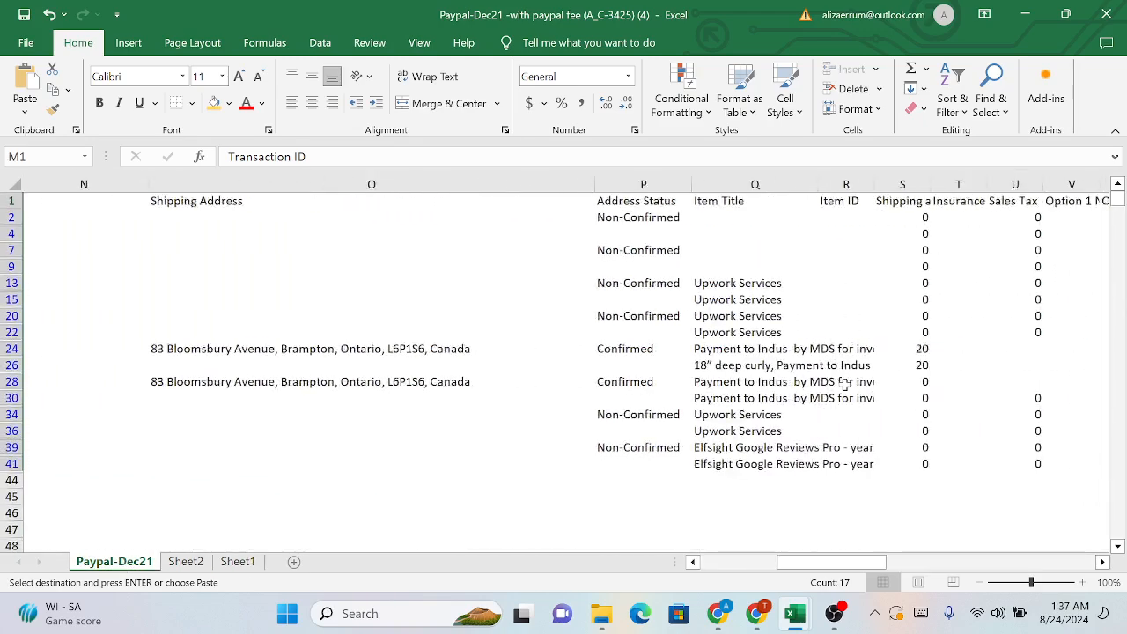
pyautogui.hscroll(1, 845, 383)
pyautogui.hscroll(4, 845, 384)
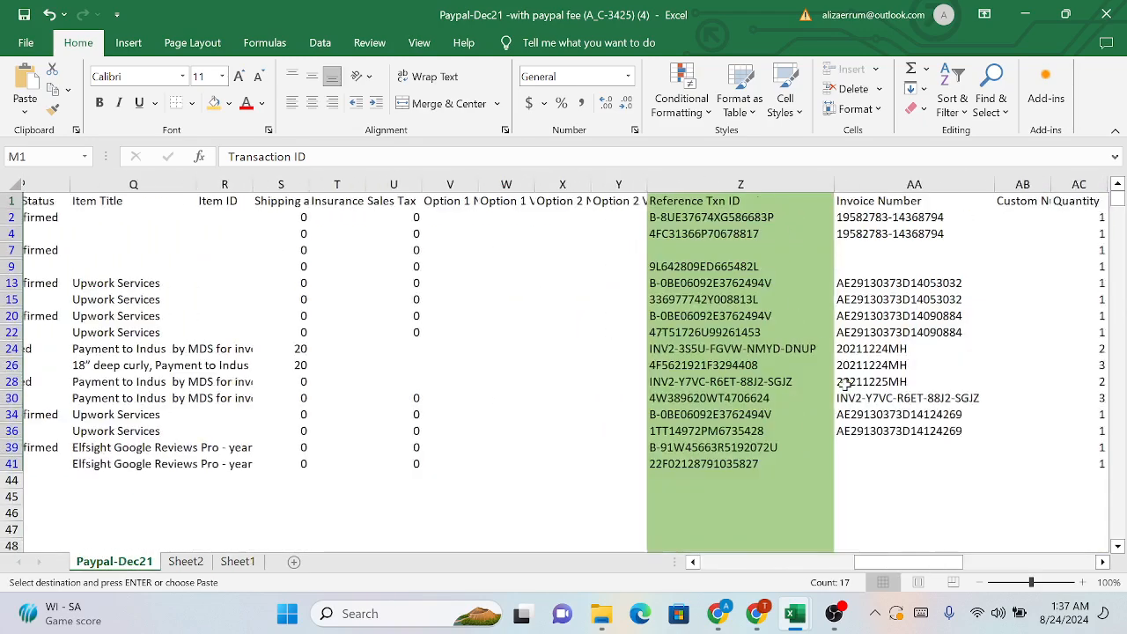
pyautogui.hscroll(5, 844, 384)
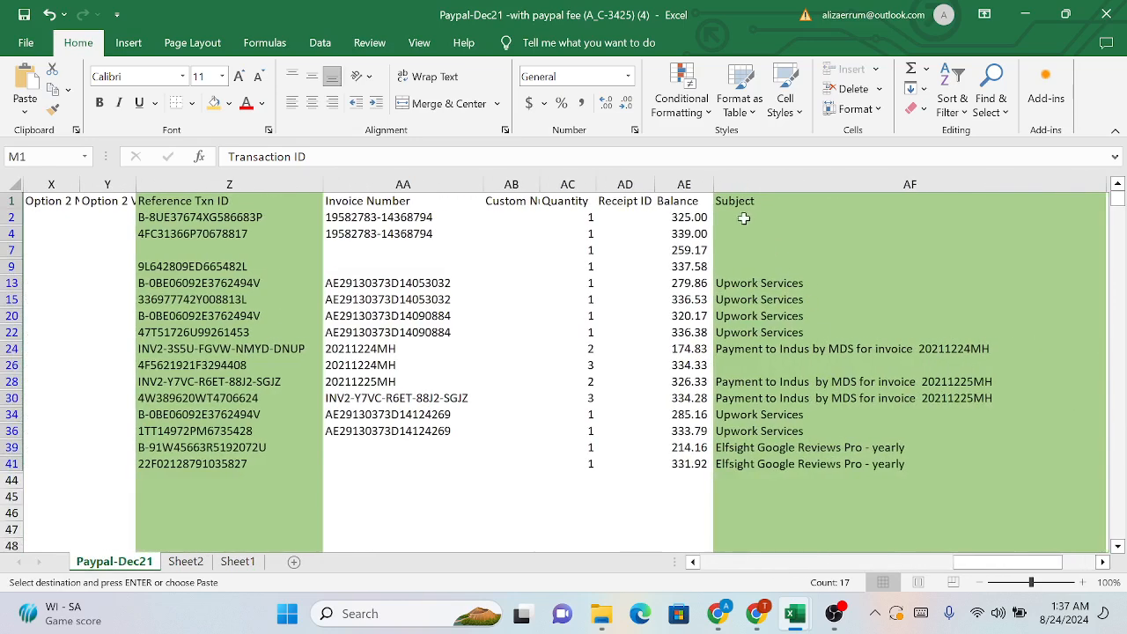
pyautogui.moveTo(735, 201); pyautogui.dragTo(758, 463)
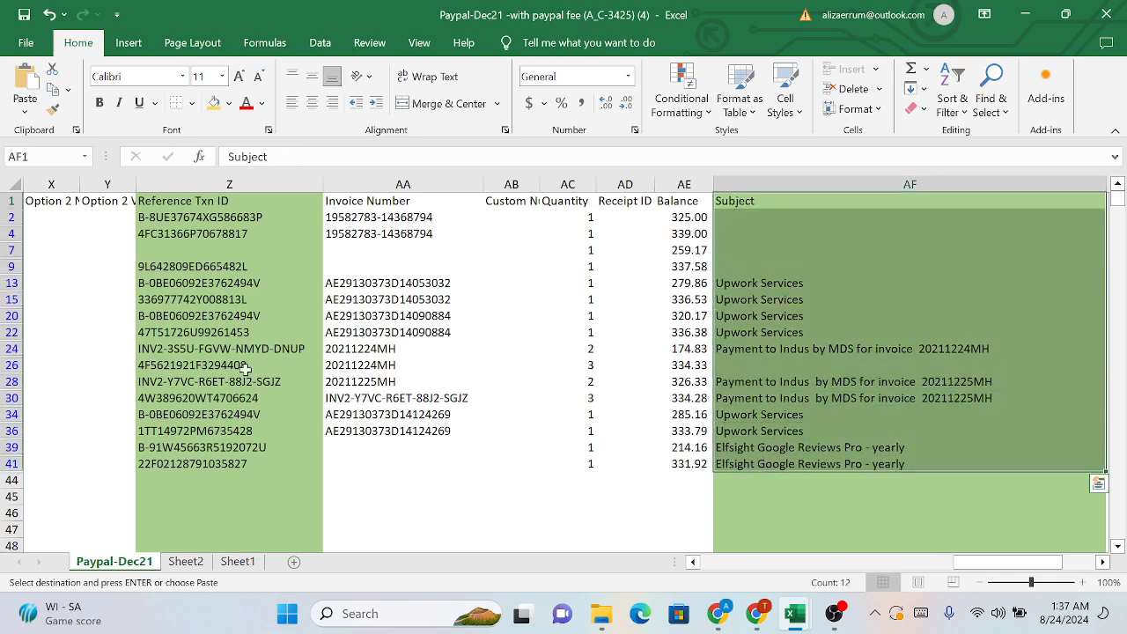
# Copy the filtered Item Title column with its header (Q1:Q41) from Paypal-Dec21 to Sheet1, starting at K1
pyautogui.hscroll(-5, 181, 296)
pyautogui.hscroll(-1, 181, 296)
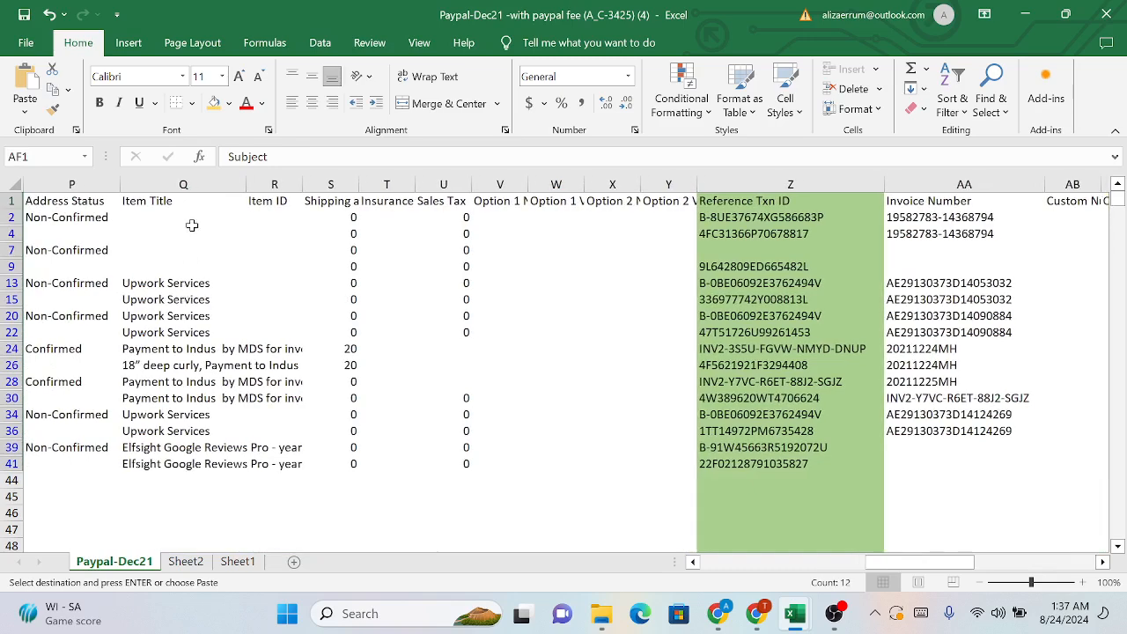
pyautogui.moveTo(169, 204); pyautogui.dragTo(163, 476)
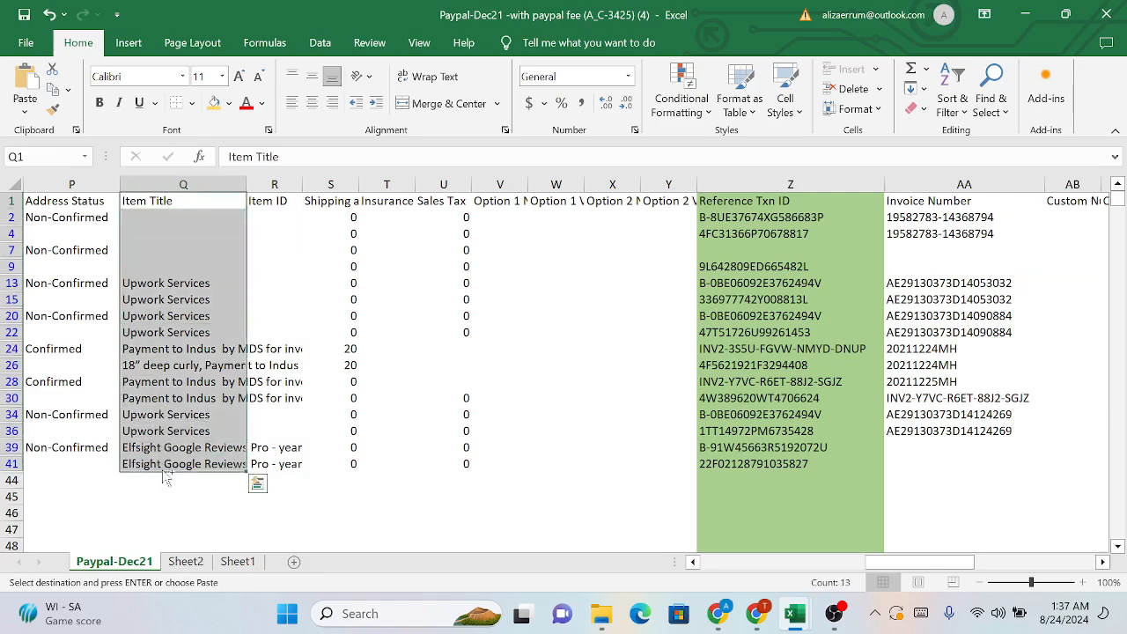
pyautogui.click(196, 562)
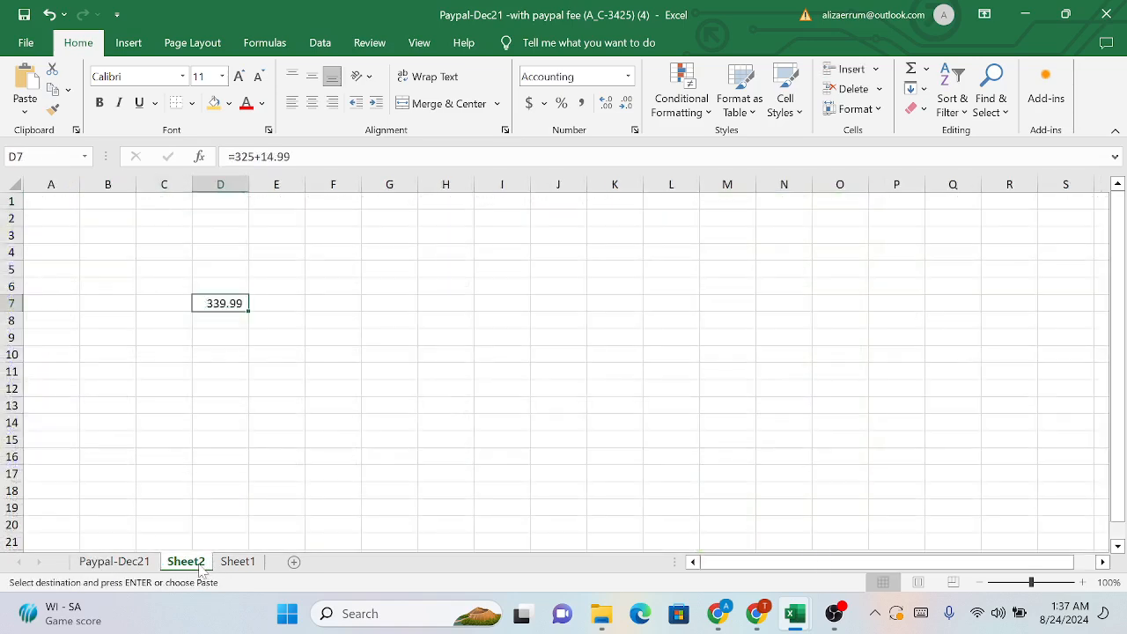
pyautogui.click(236, 562)
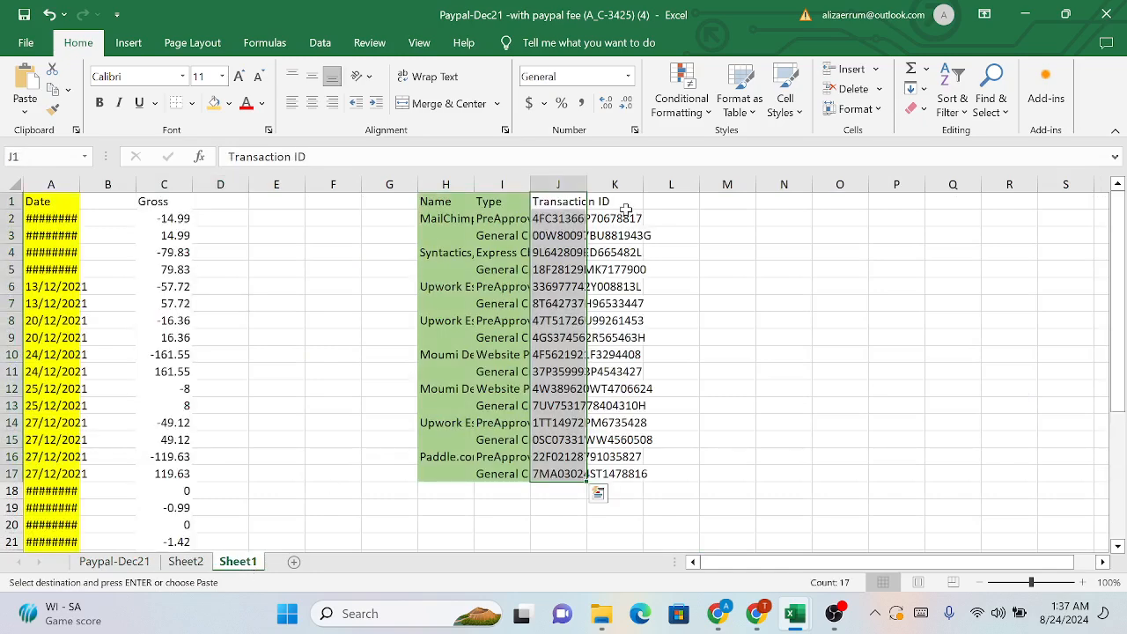
pyautogui.click(625, 209)
pyautogui.hotkey('ctrl', 'v')
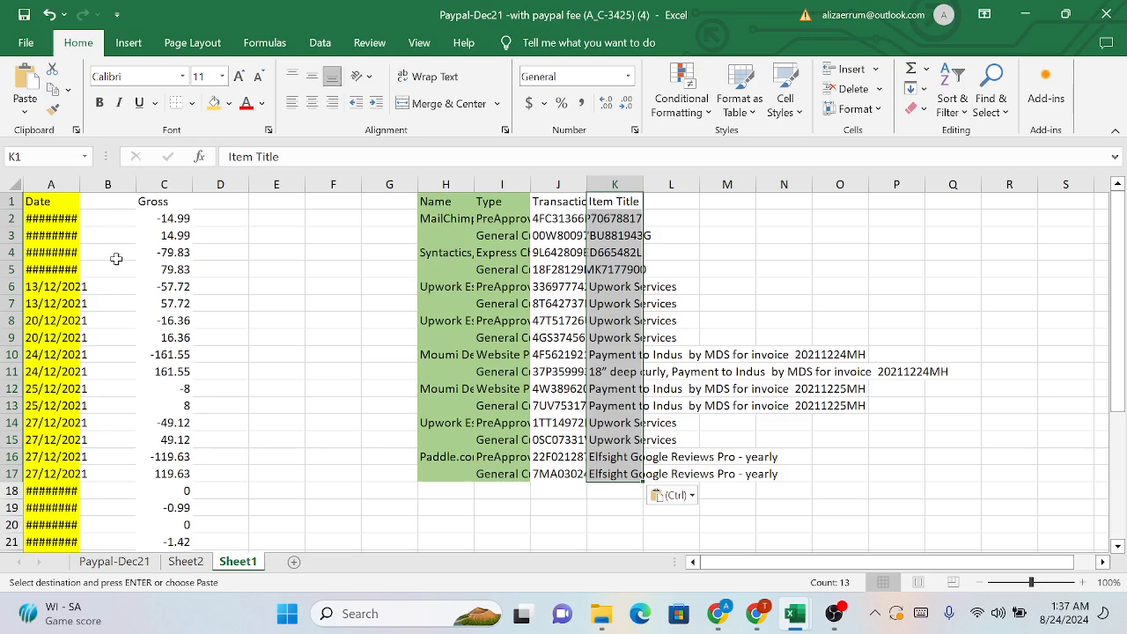
# Begin a CONCATENATE formula in M2 of Sheet1 with the Name cell H2 as its first text argument
pyautogui.click(738, 218)
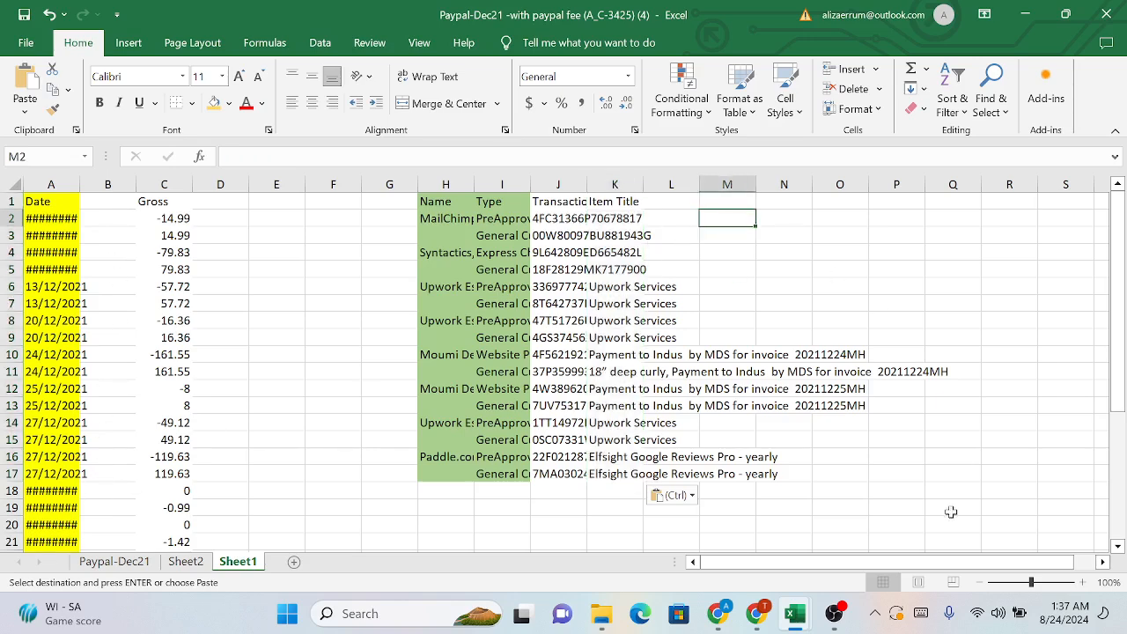
pyautogui.click(920, 614)
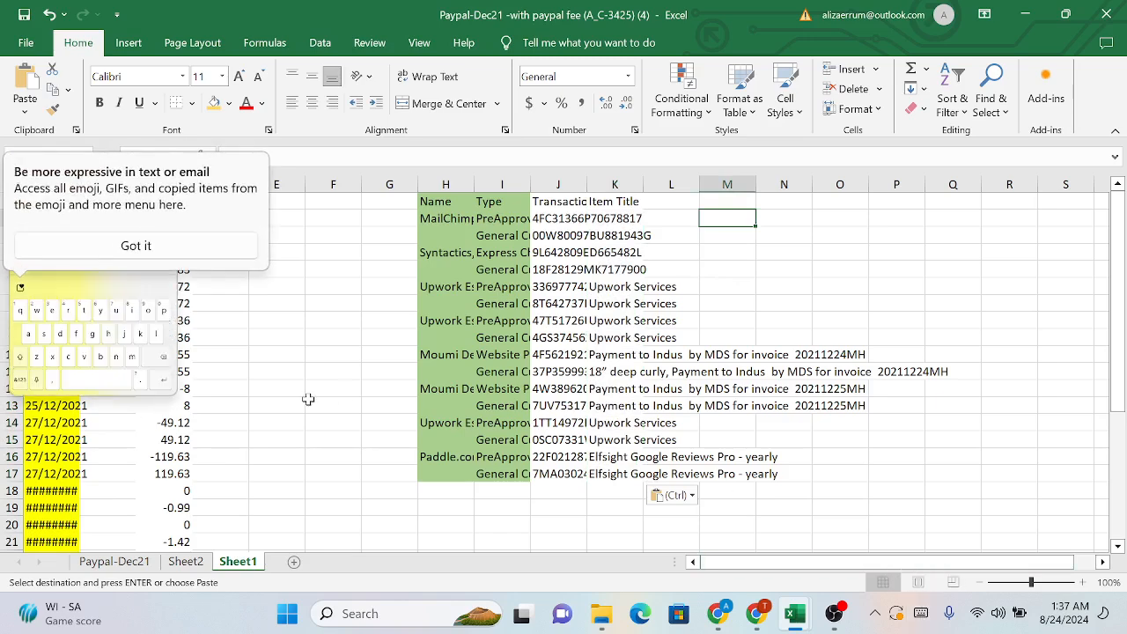
pyautogui.click(20, 385)
pyautogui.click(150, 337)
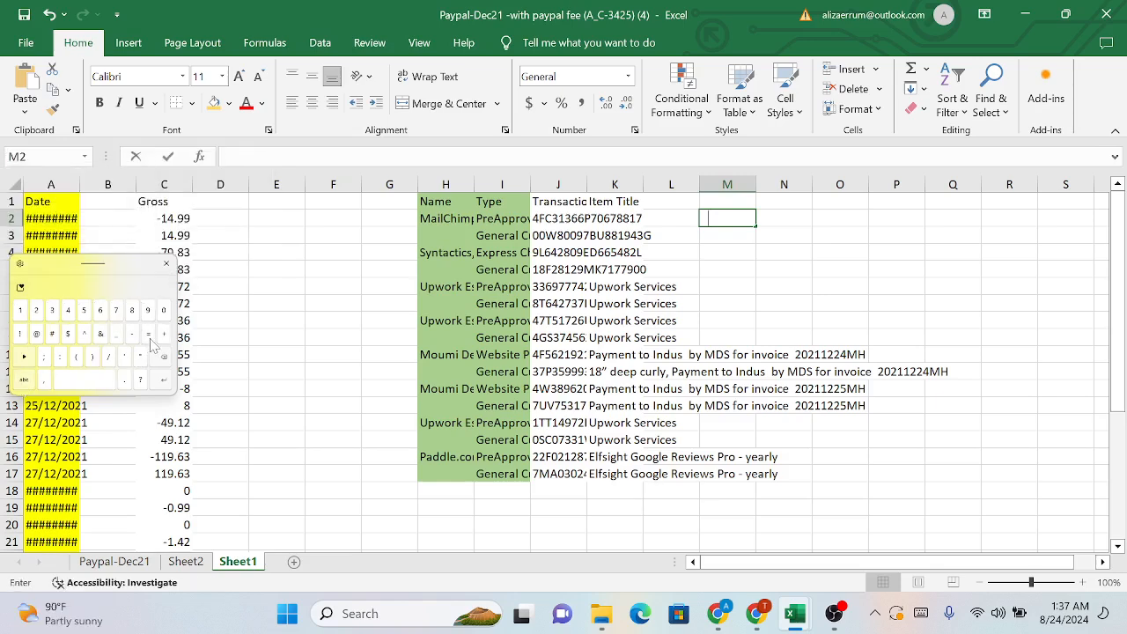
pyautogui.click(149, 337)
pyautogui.write('C')
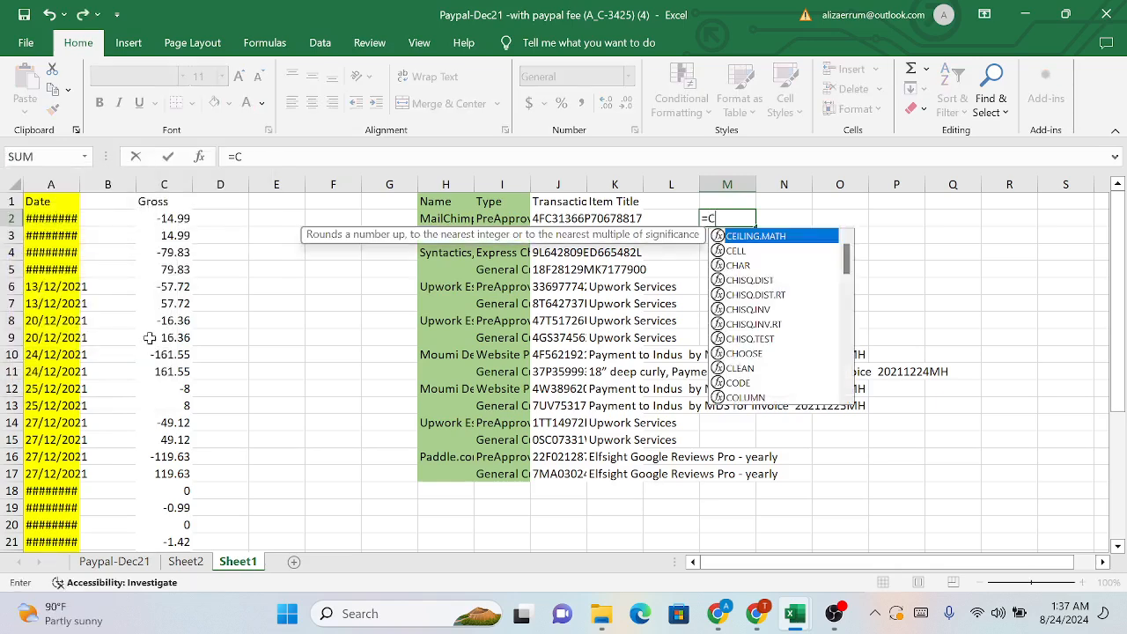
pyautogui.write('ON')
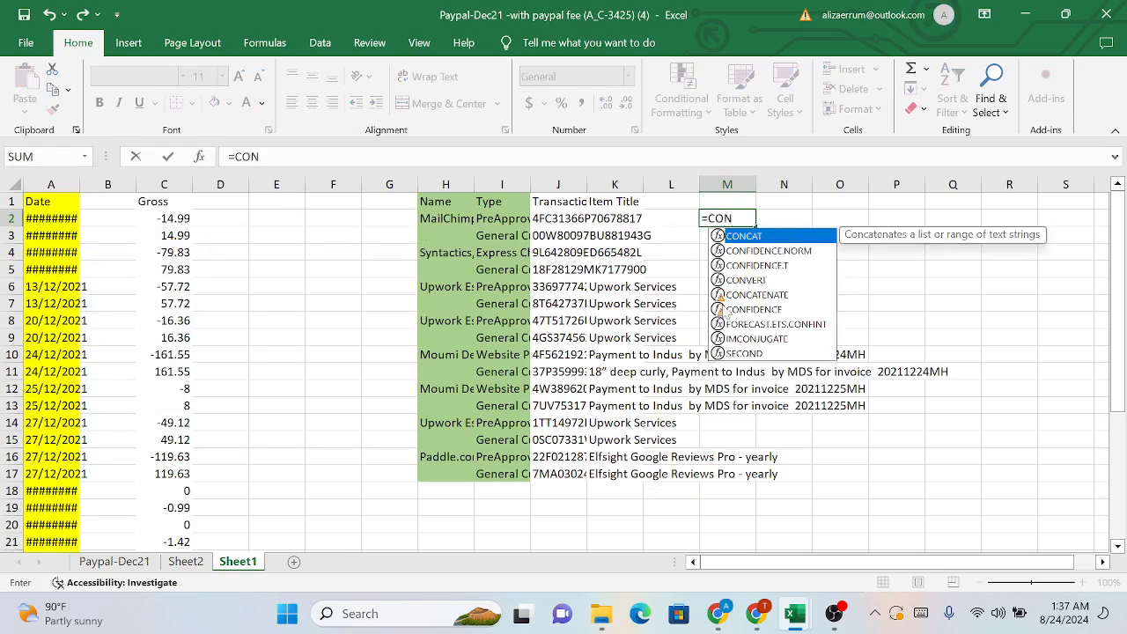
pyautogui.click(773, 295)
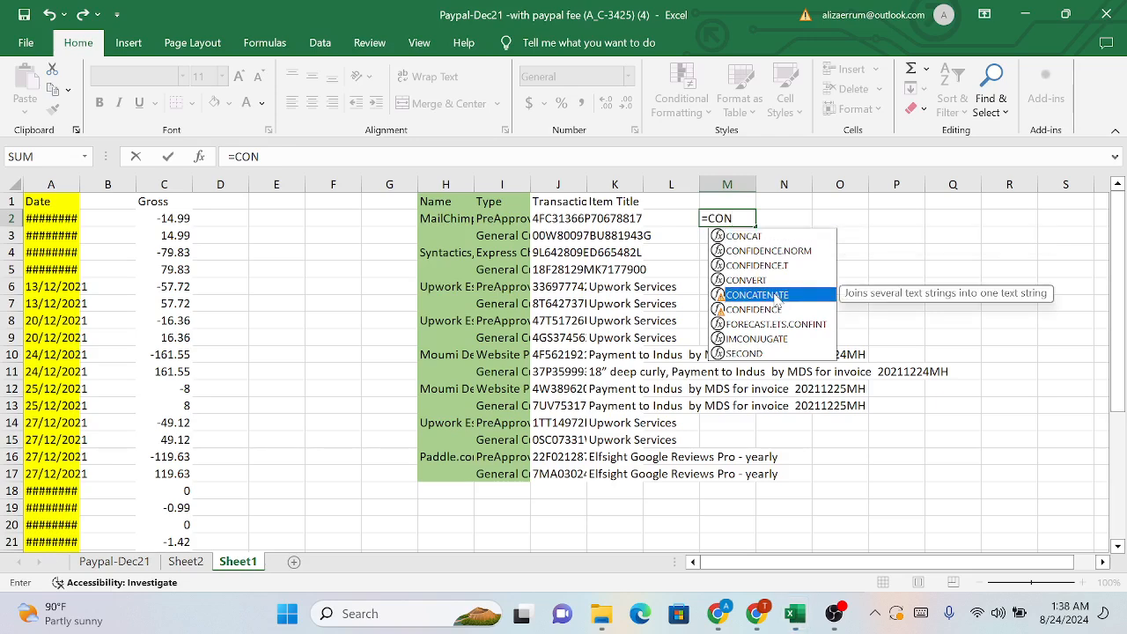
pyautogui.doubleClick(774, 294)
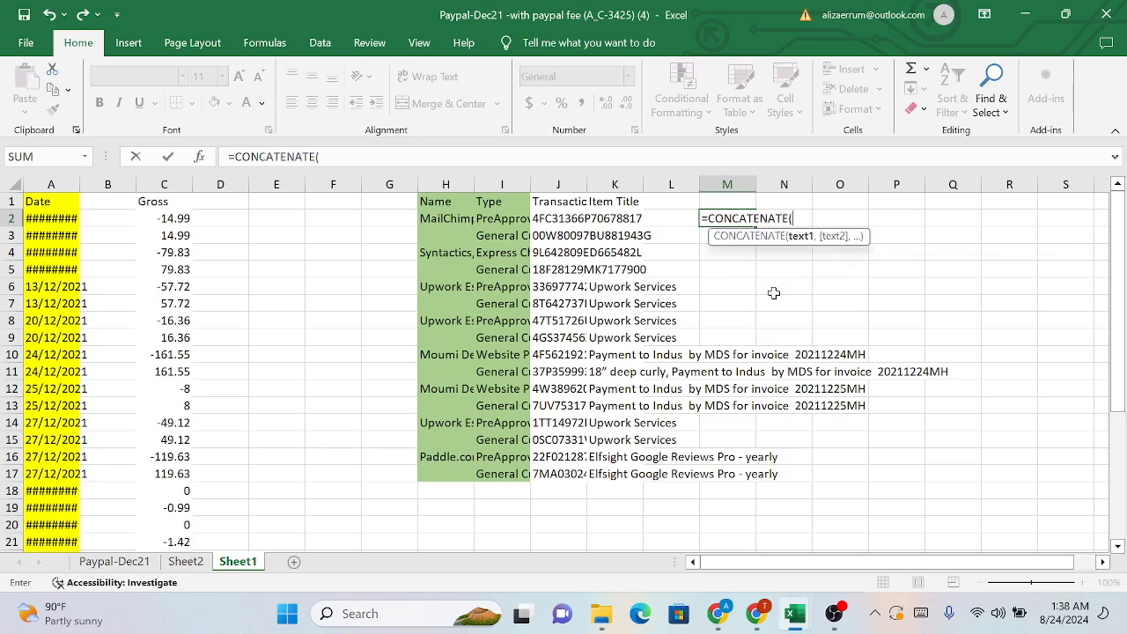
pyautogui.click(448, 218)
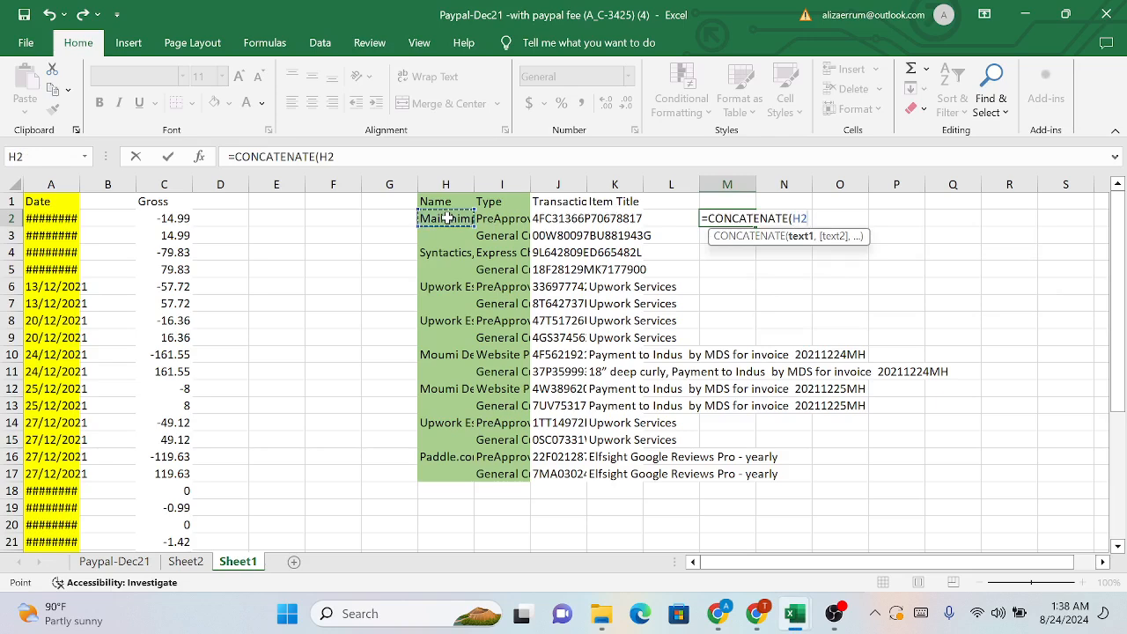
pyautogui.write(',')
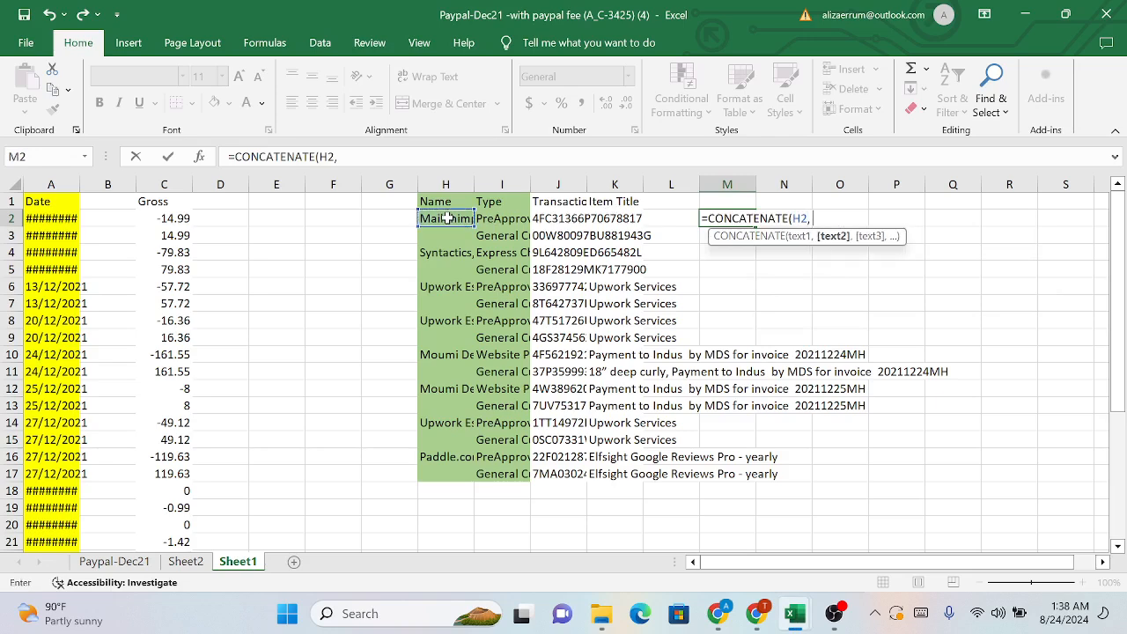
# Add a quoted space " " and the Type cell I2 as the next arguments of the CONCATENATE formula in M2
pyautogui.click(920, 614)
pyautogui.click(17, 383)
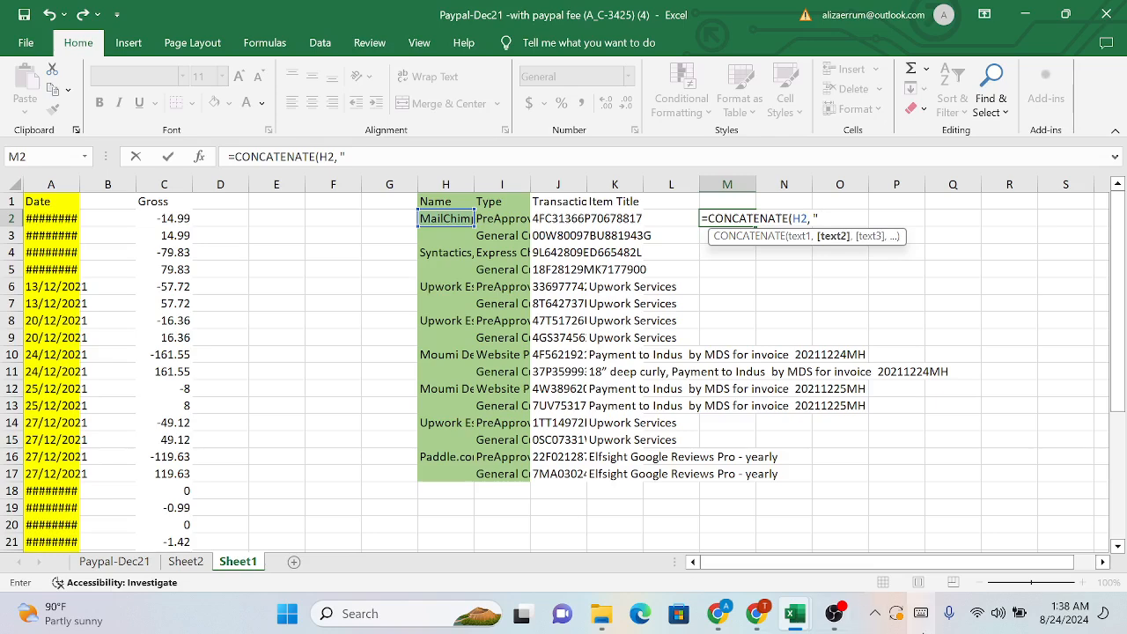
pyautogui.click(922, 621)
pyautogui.click(22, 382)
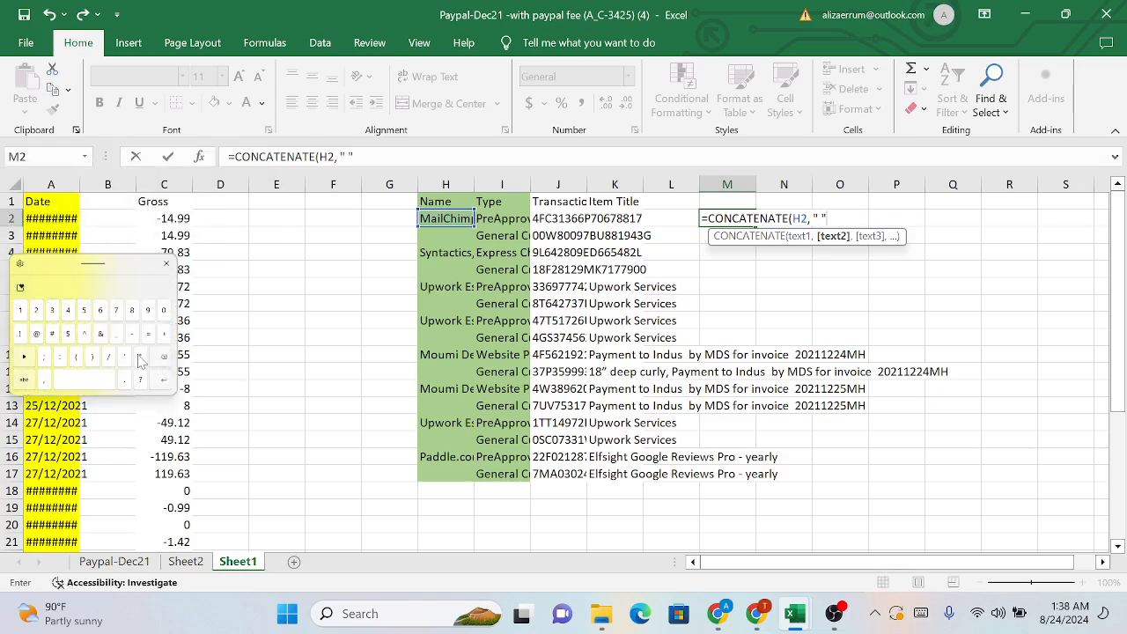
pyautogui.click(141, 358)
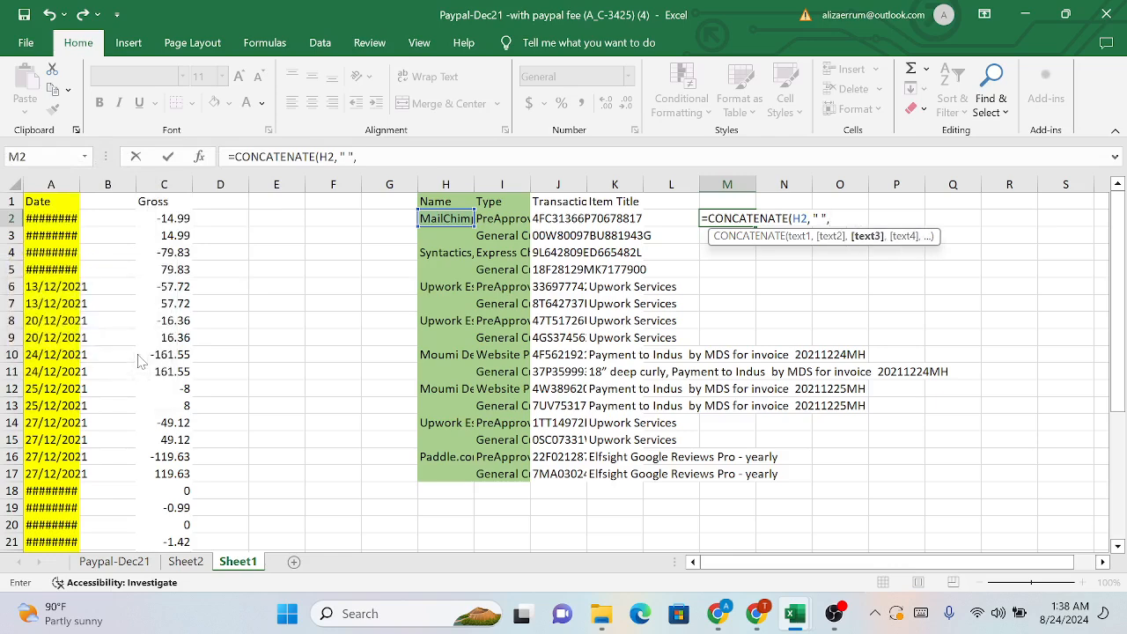
pyautogui.click(502, 221)
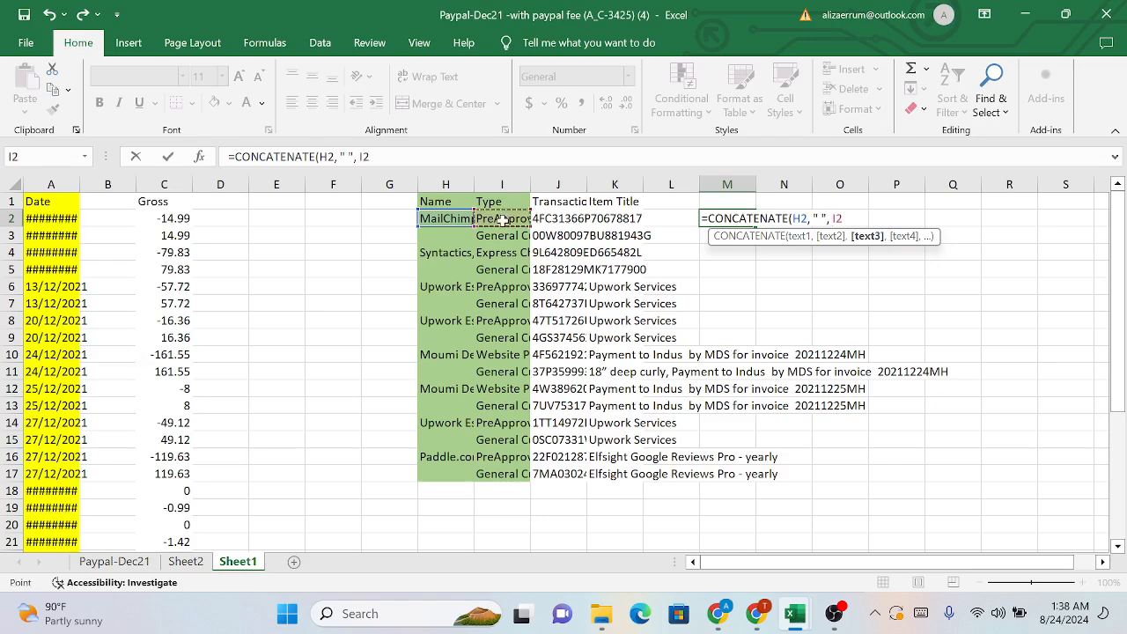
pyautogui.write(',')
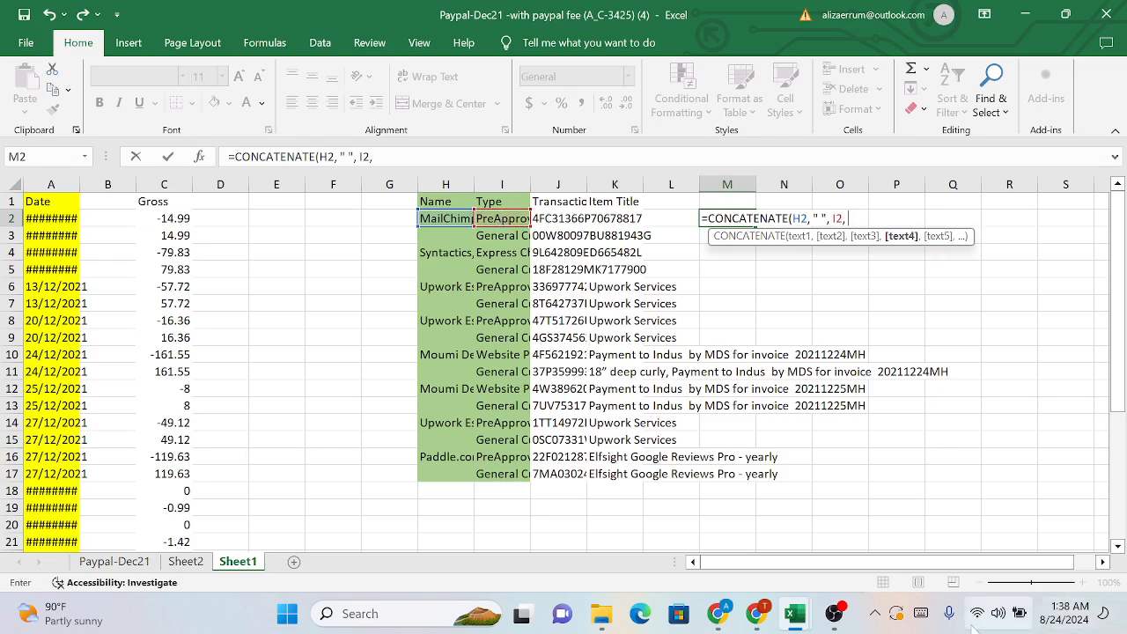
# Extend the M2 formula with another quoted space " " and the Transaction ID cell J2, followed by a comma
pyautogui.click(921, 616)
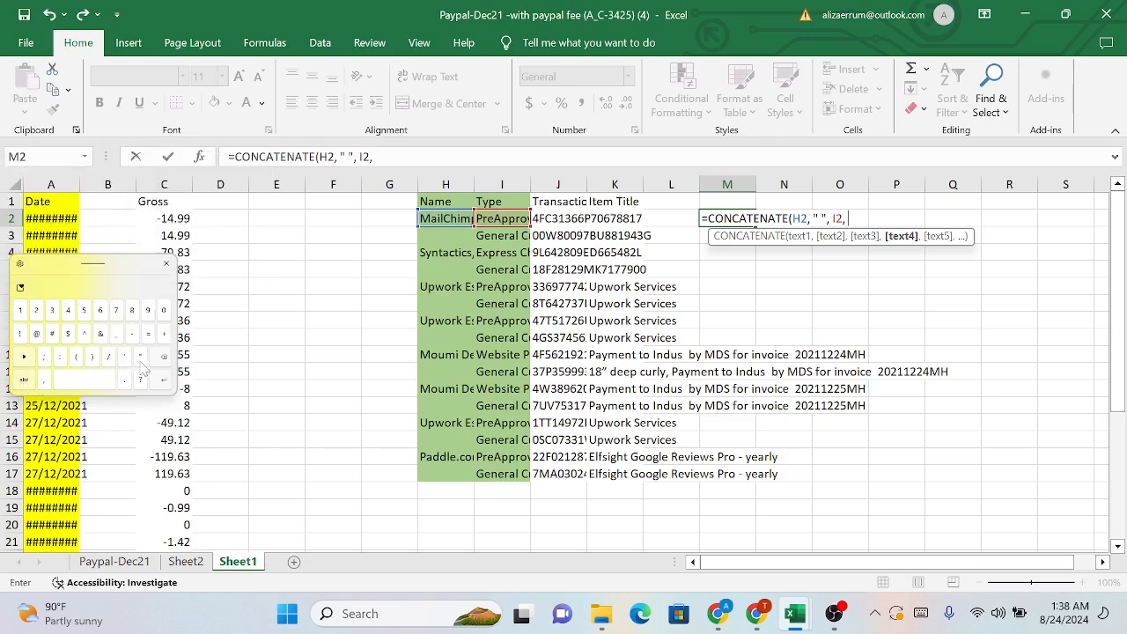
pyautogui.click(99, 380)
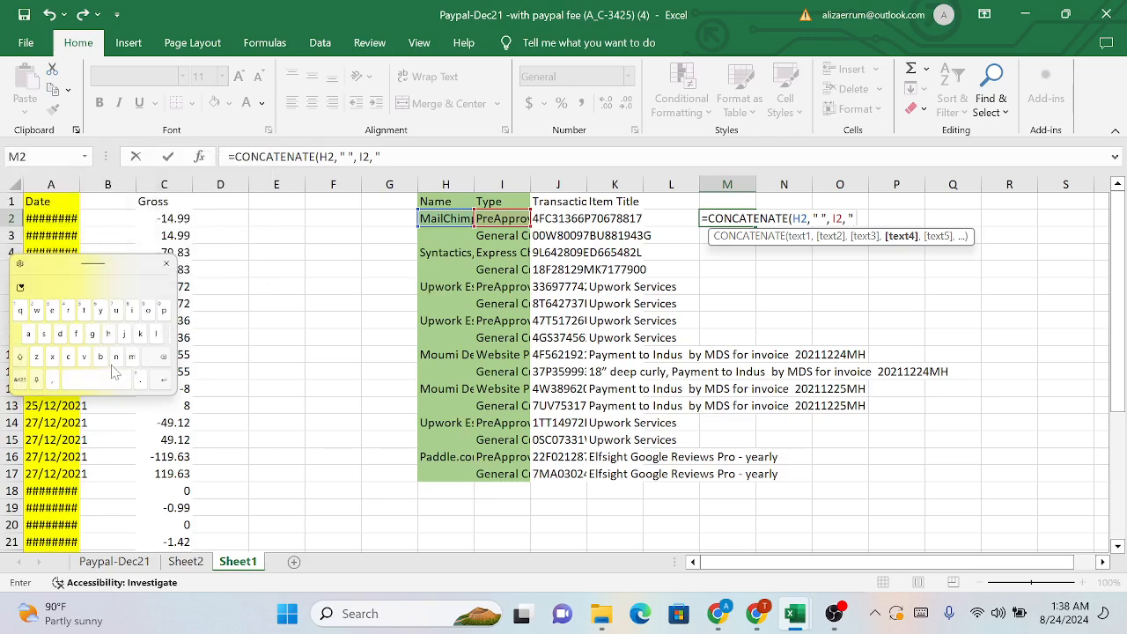
pyautogui.click(17, 383)
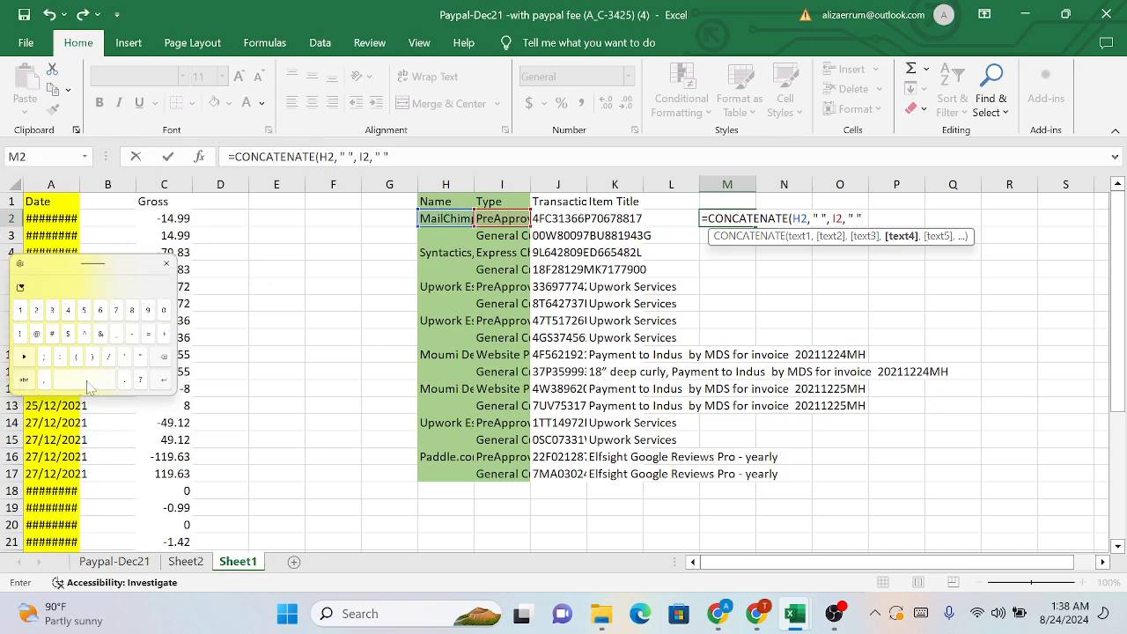
pyautogui.click(46, 392)
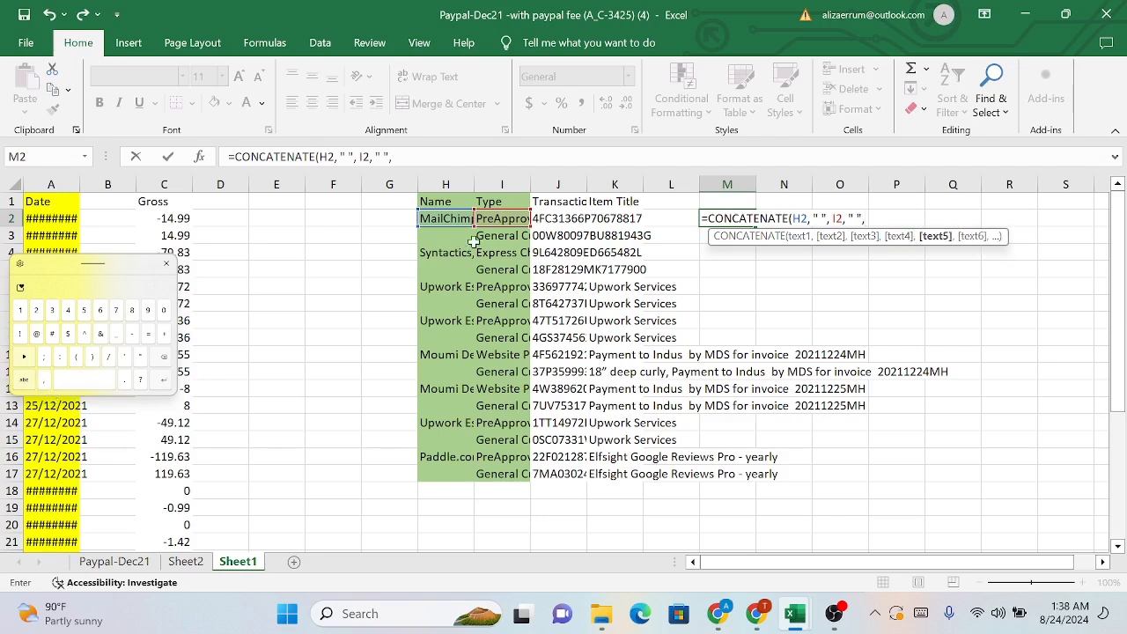
pyautogui.click(557, 218)
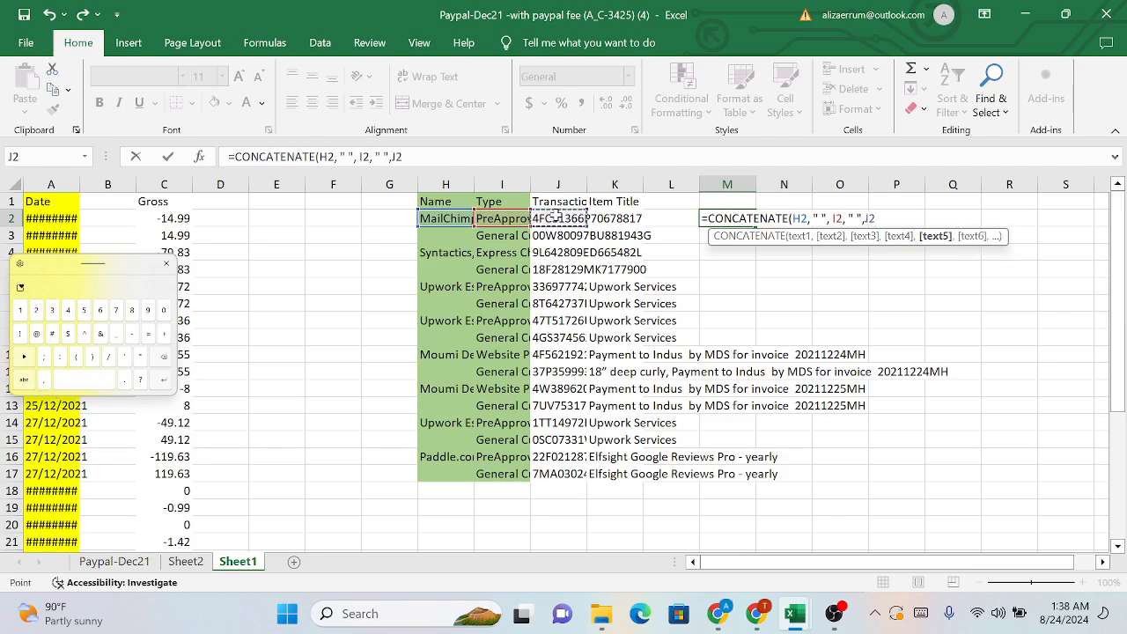
pyautogui.click(46, 389)
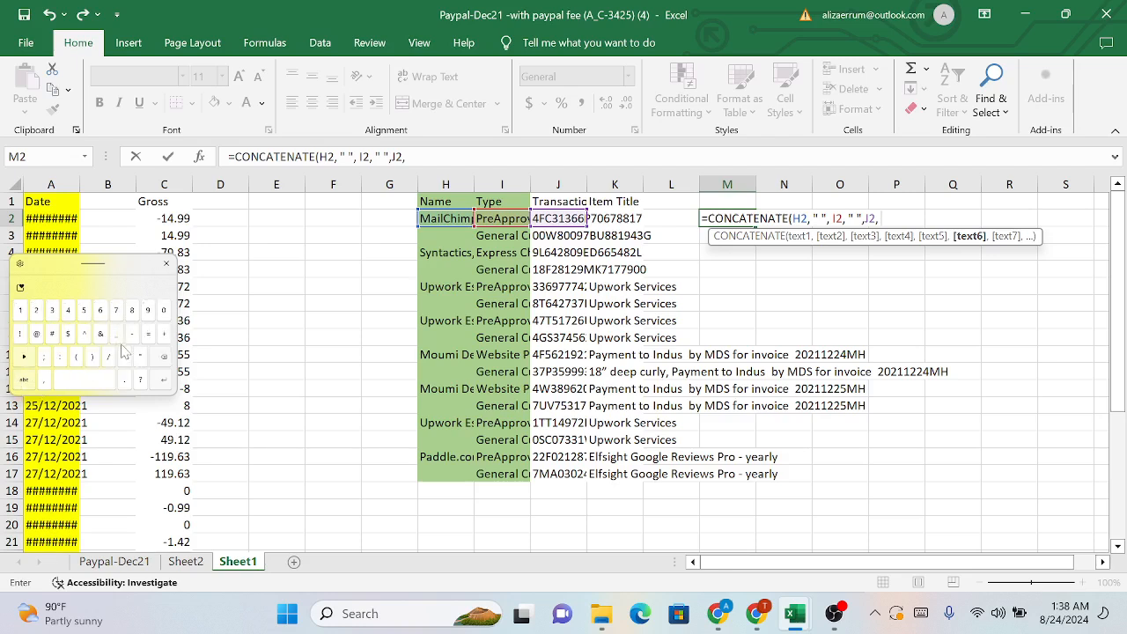
# Finish the M2 CONCATENATE formula with a quoted space " " and the Item Title cell K2, closing the parenthesis
pyautogui.click(101, 386)
pyautogui.press('BackSpace')
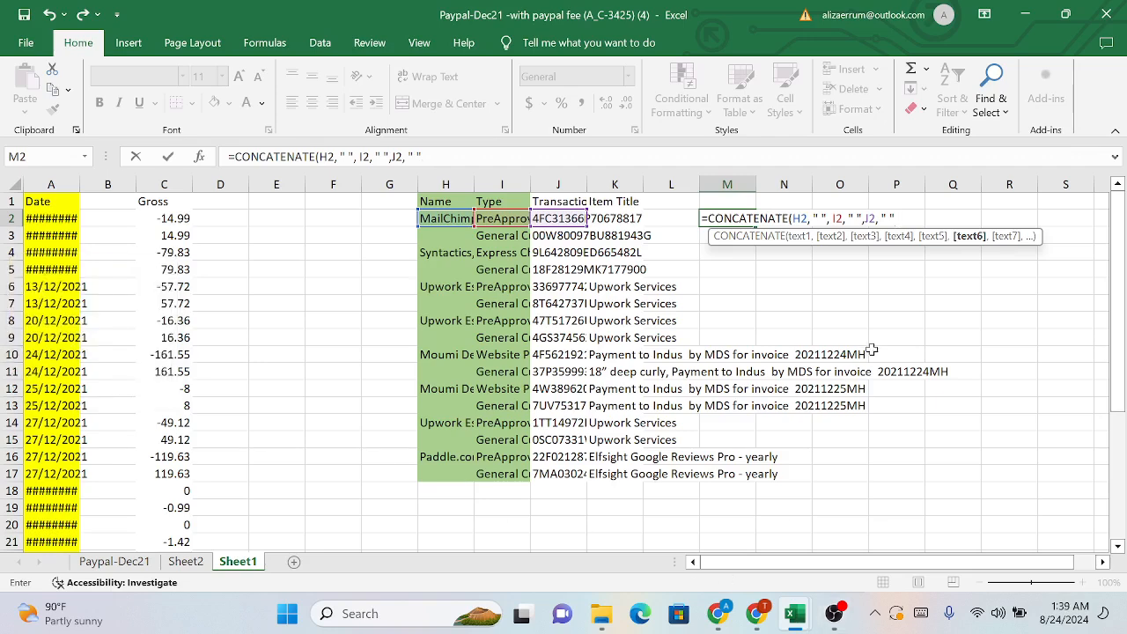
pyautogui.write(',')
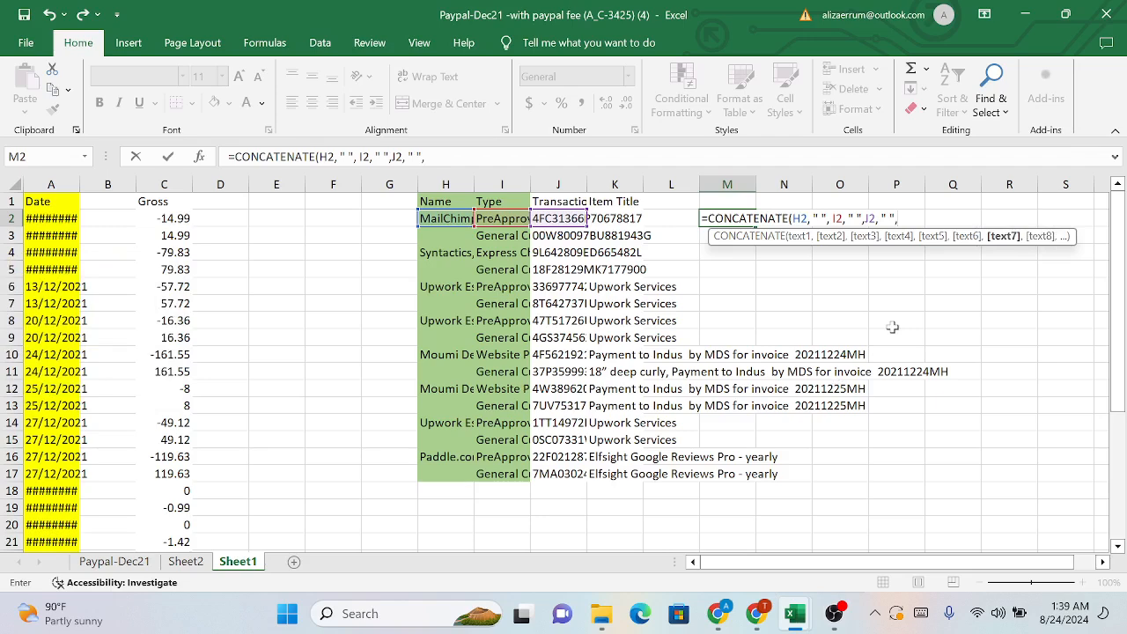
pyautogui.click(623, 219)
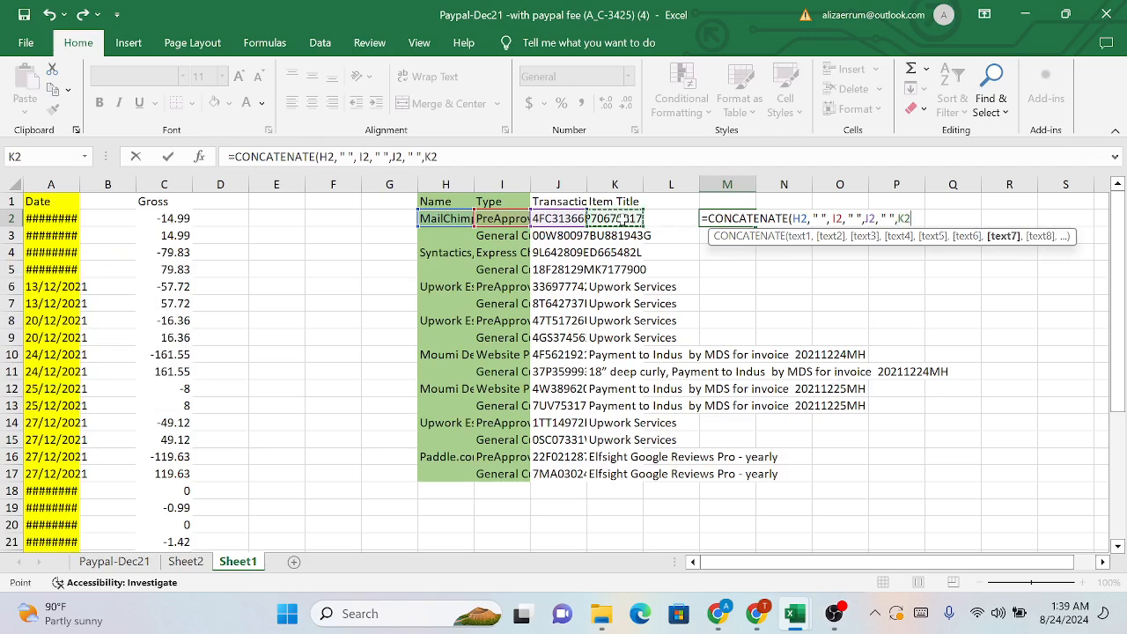
pyautogui.click(921, 614)
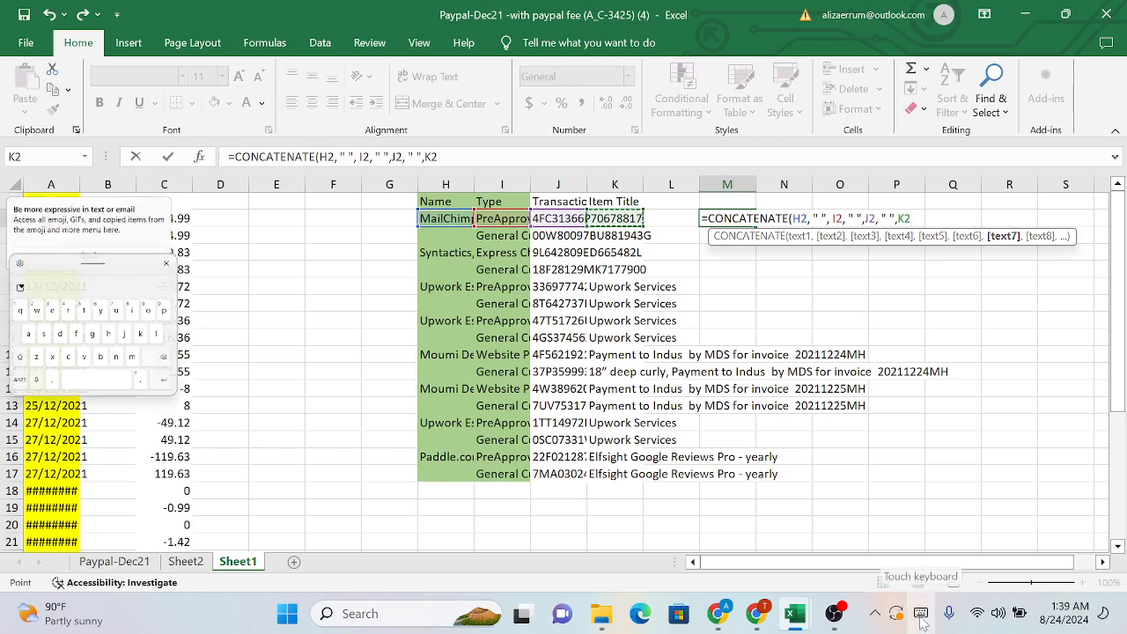
pyautogui.click(20, 379)
pyautogui.click(92, 361)
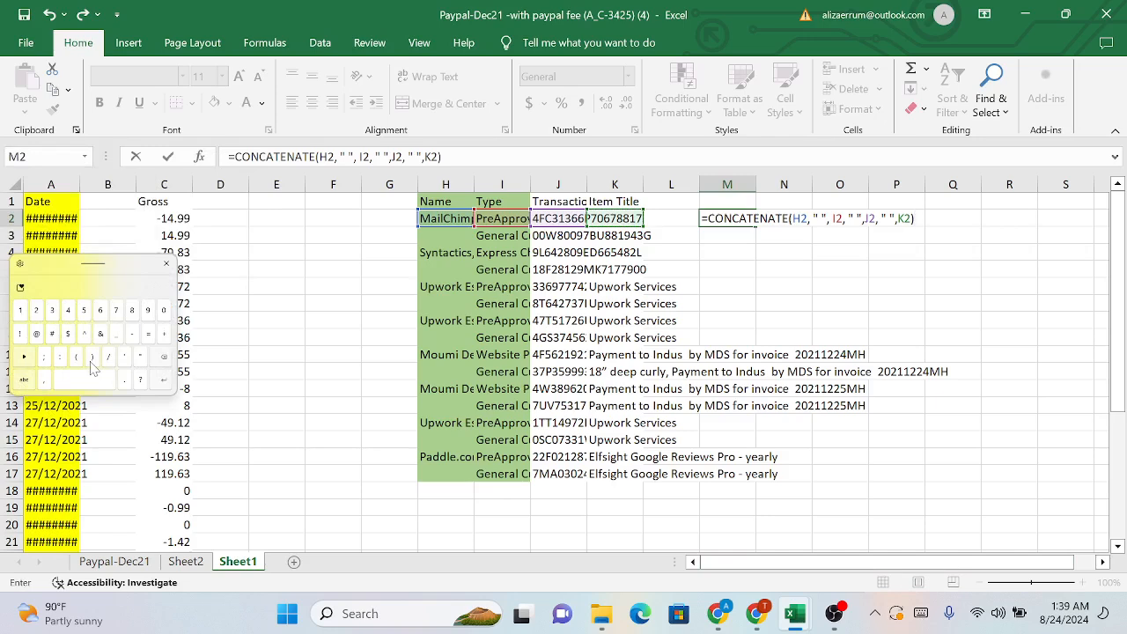
pyautogui.press('Return')
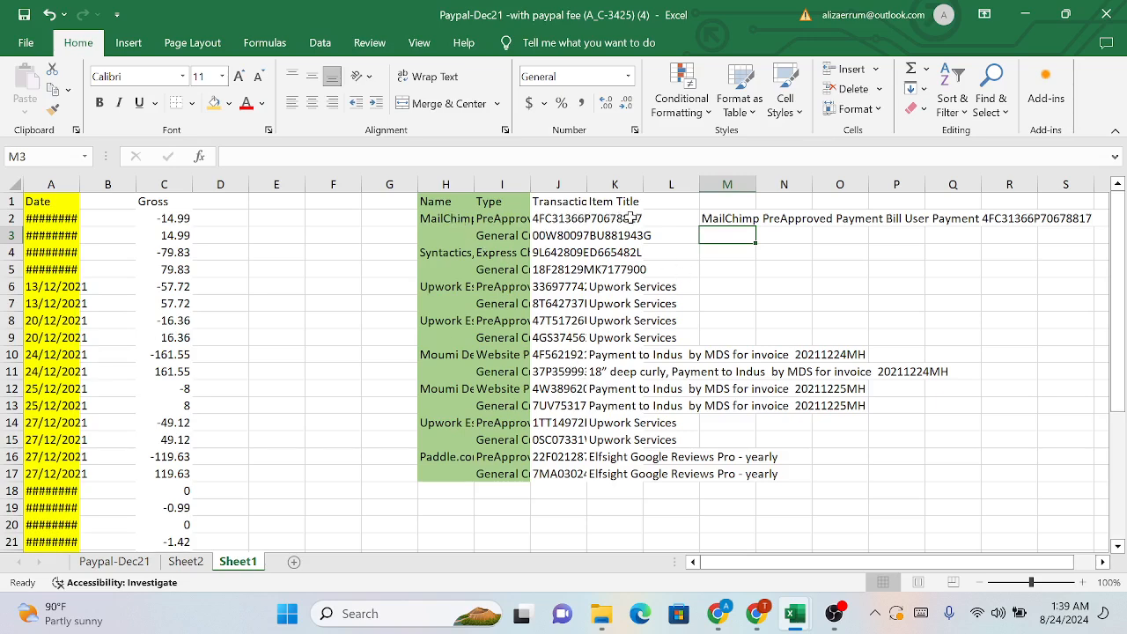
# Fill the CONCATENATE formula from M2 down through M17
pyautogui.click(717, 215)
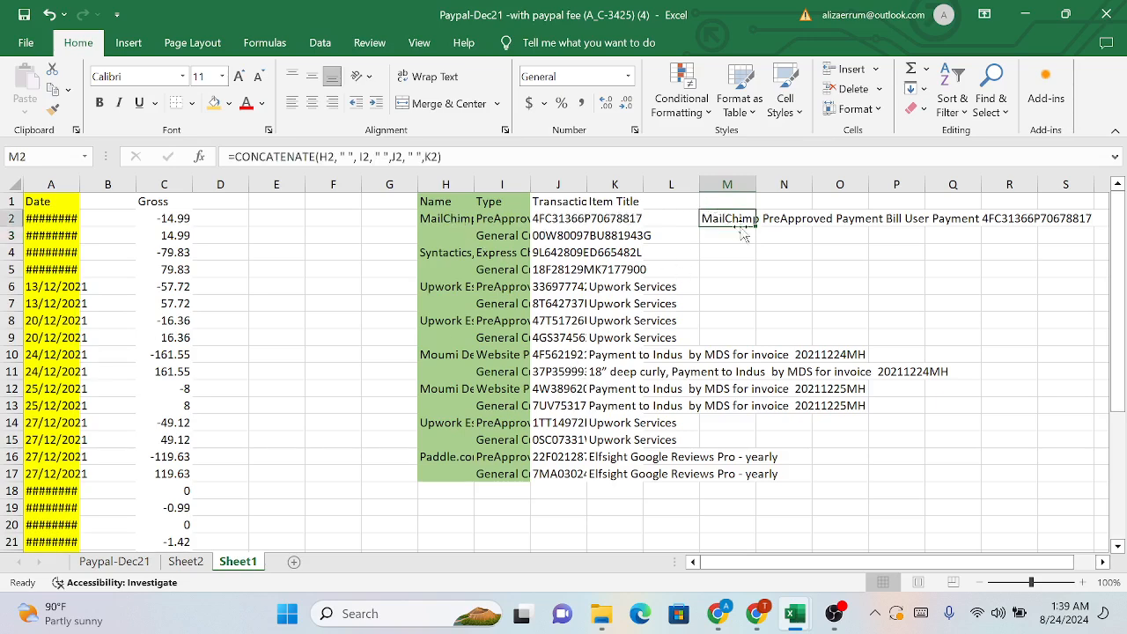
pyautogui.moveTo(753, 226); pyautogui.dragTo(748, 479)
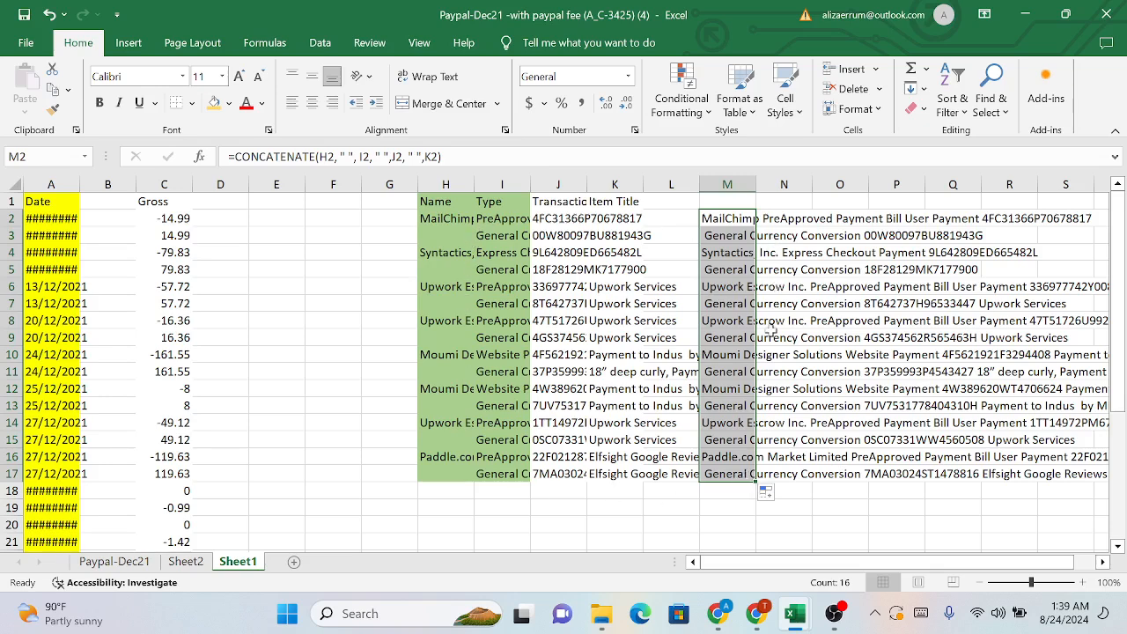
pyautogui.click(729, 356)
pyautogui.click(741, 304)
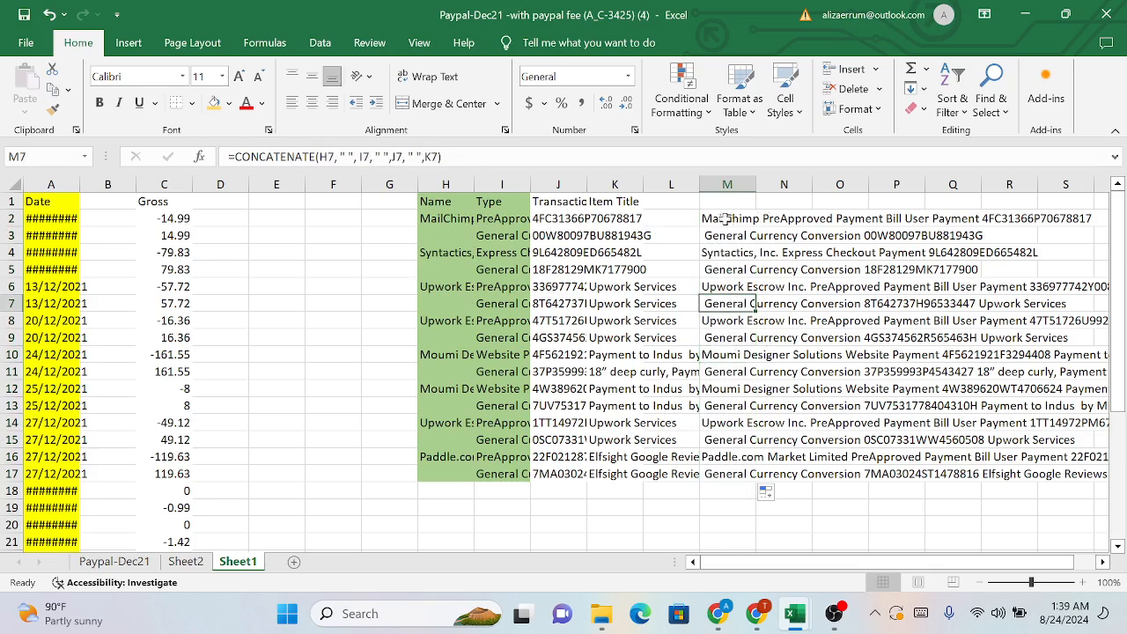
# Replace the formulas in M2:P17 with their values by copying the range and using Paste Special Values in place
pyautogui.moveTo(727, 220); pyautogui.dragTo(915, 474)
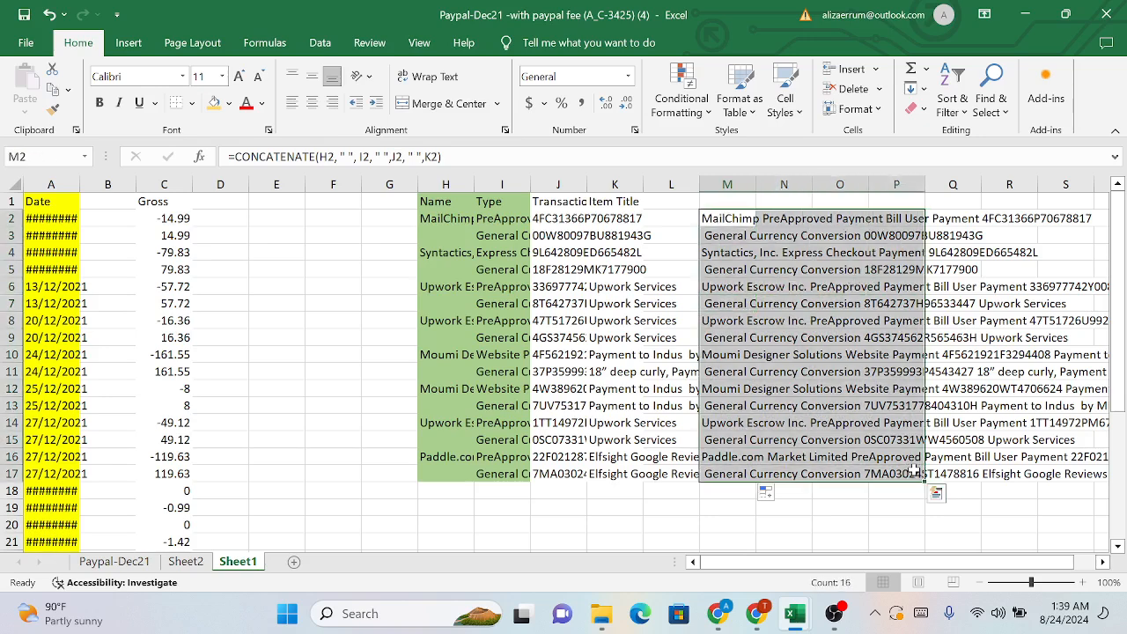
pyautogui.hotkey('ctrl', 'c')
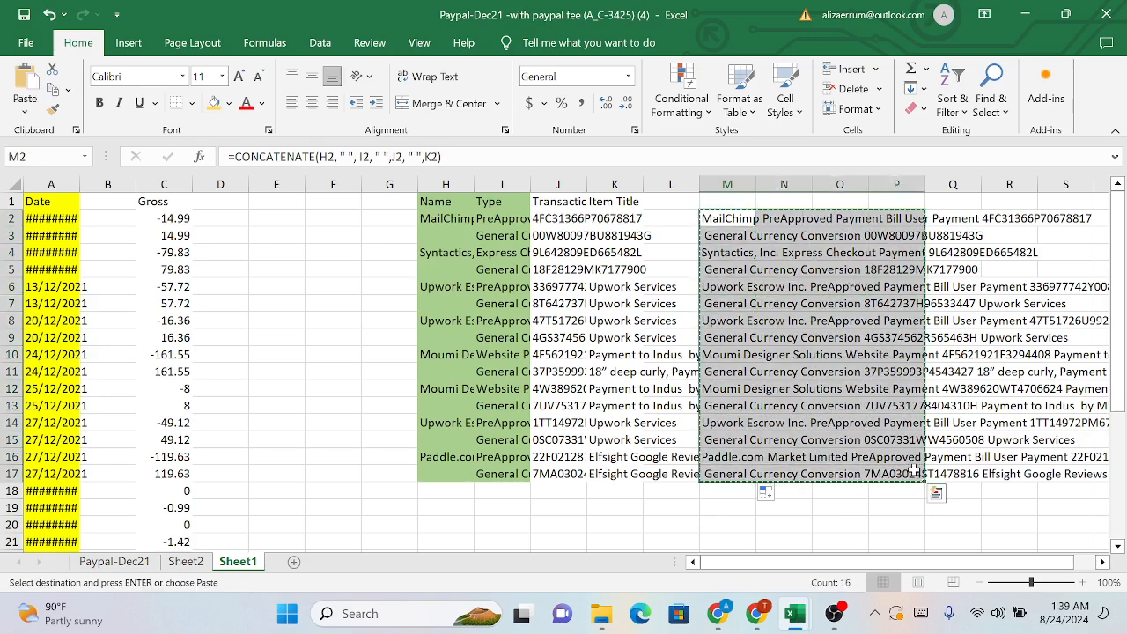
pyautogui.rightClick(915, 474)
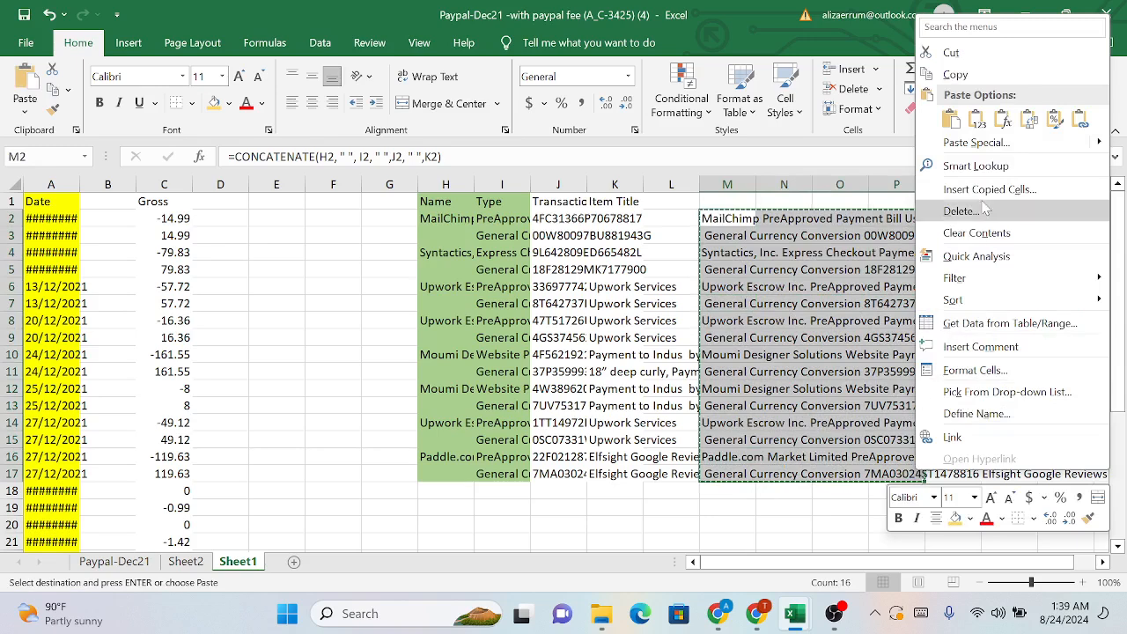
pyautogui.click(998, 143)
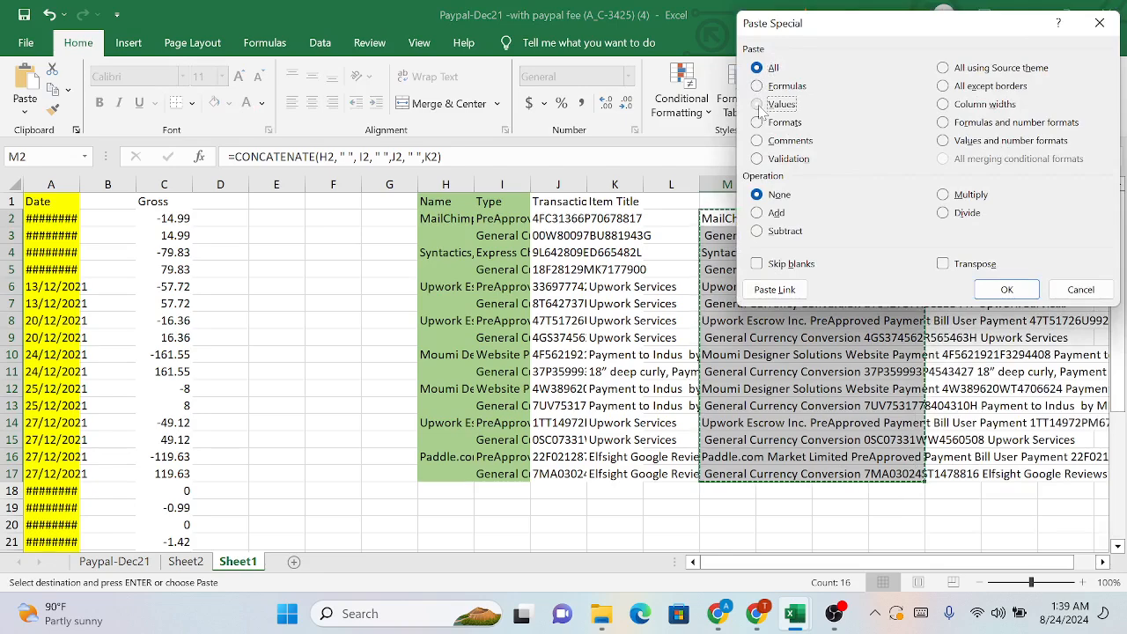
pyautogui.click(760, 106)
pyautogui.click(998, 291)
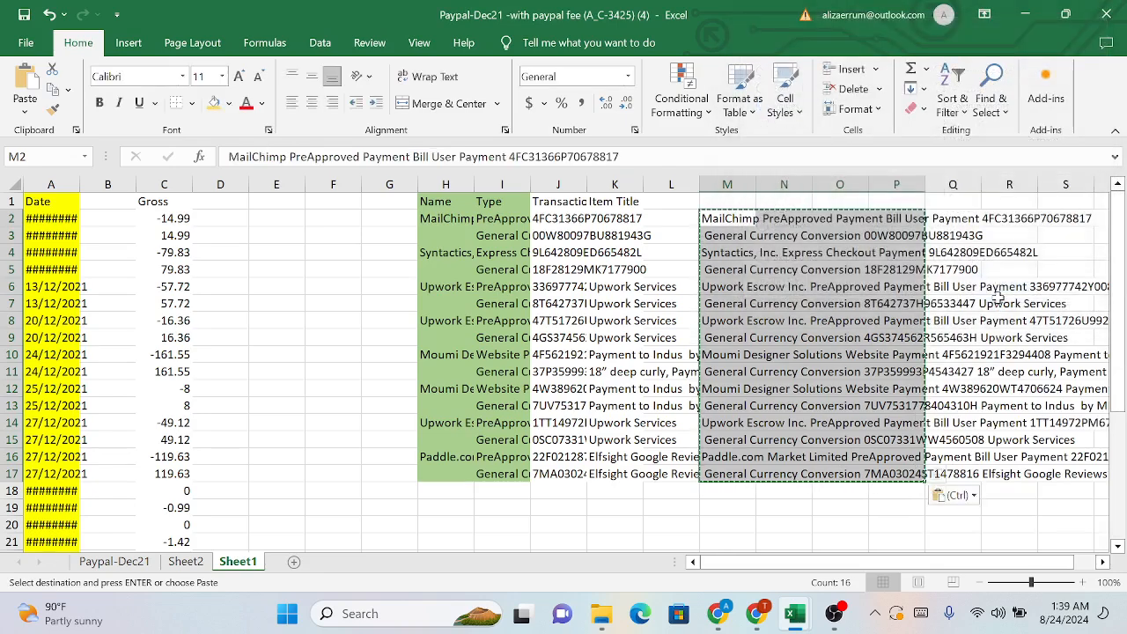
pyautogui.click(839, 321)
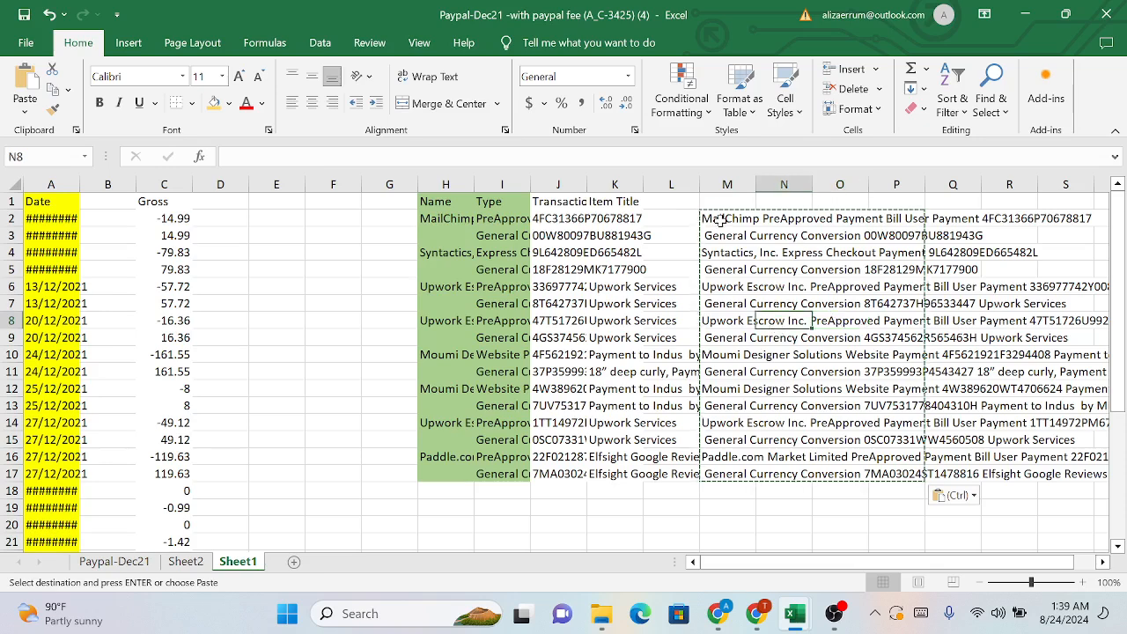
pyautogui.moveTo(720, 219)
pyautogui.mouseDown()
pyautogui.moveTo(775, 236)
pyautogui.moveTo(898, 354)
pyautogui.moveTo(918, 472)
pyautogui.mouseUp()
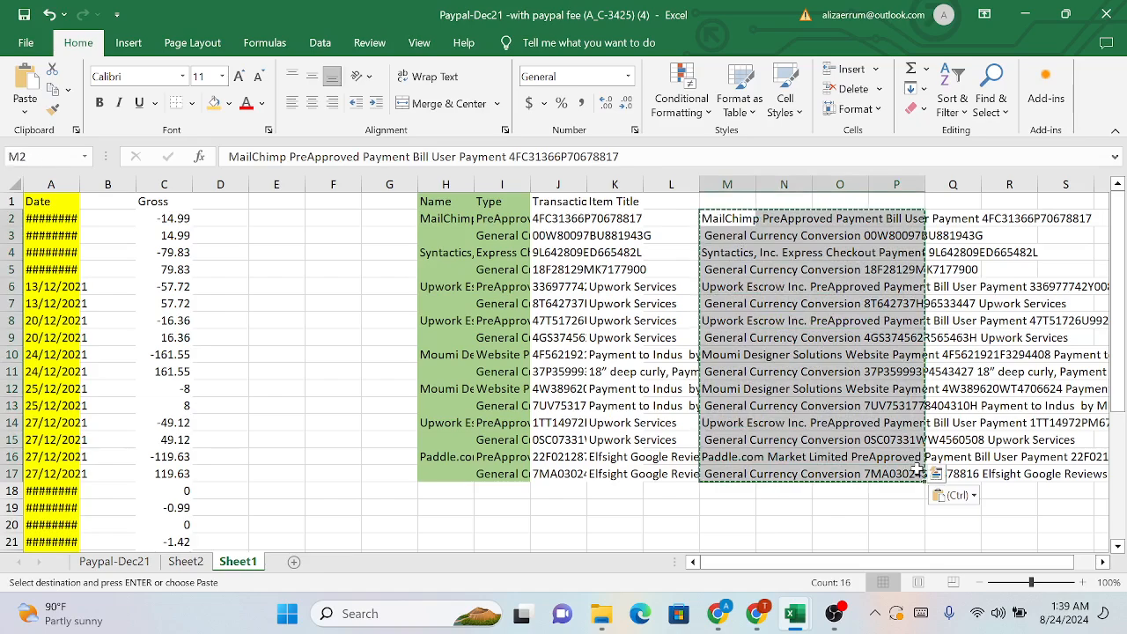
pyautogui.click(102, 215)
pyautogui.hotkey('ctrl', 'v')
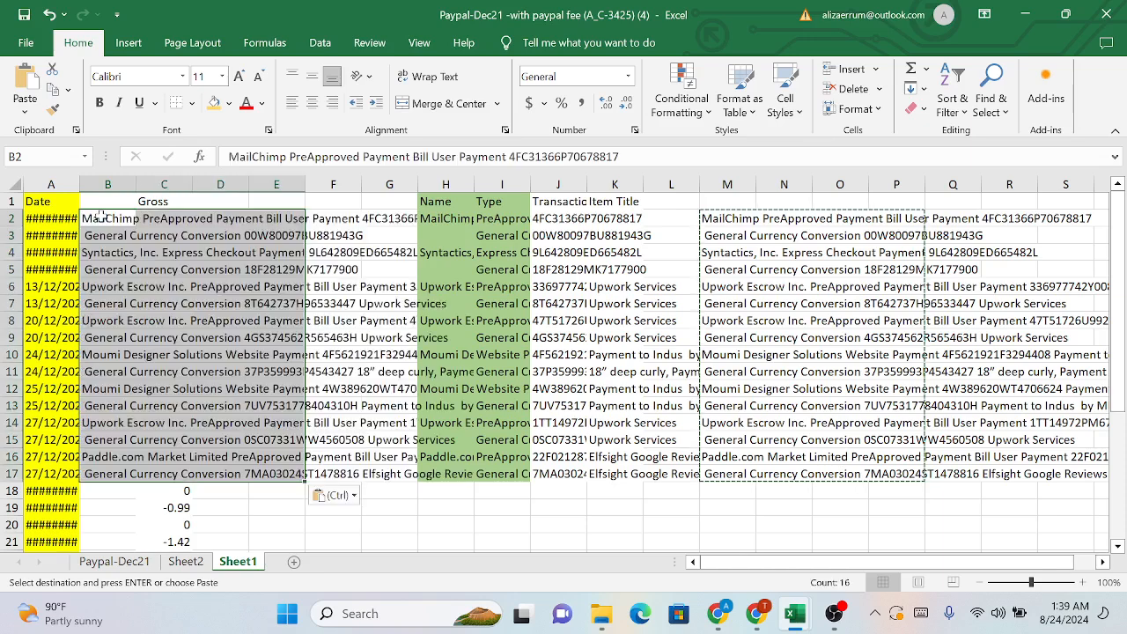
pyautogui.hotkey('ctrl', 'z')
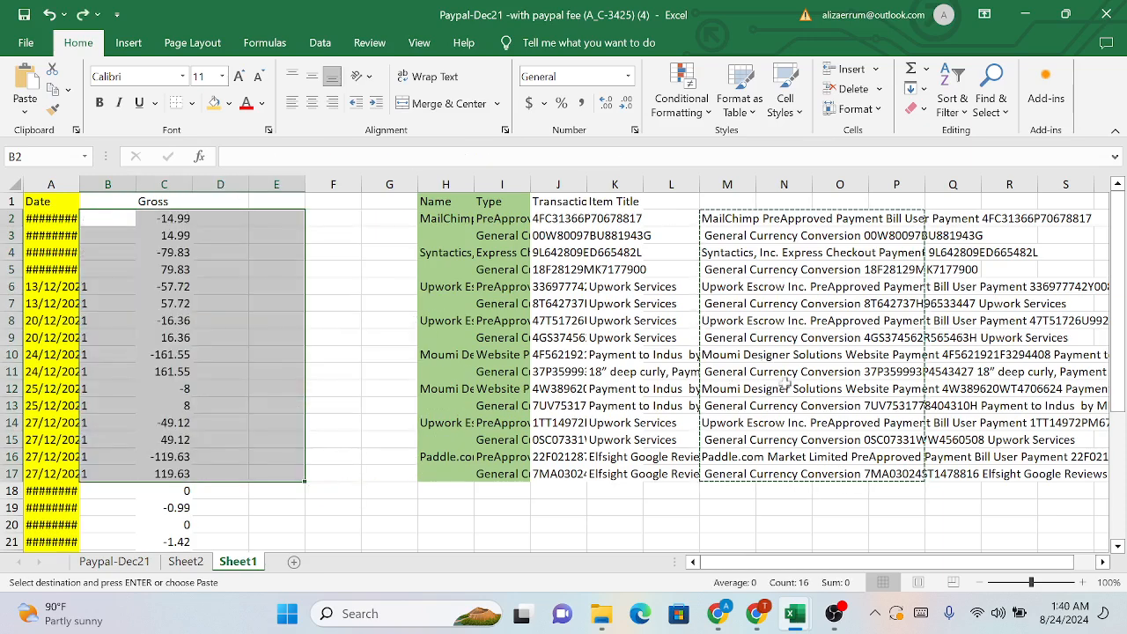
pyautogui.click(784, 474)
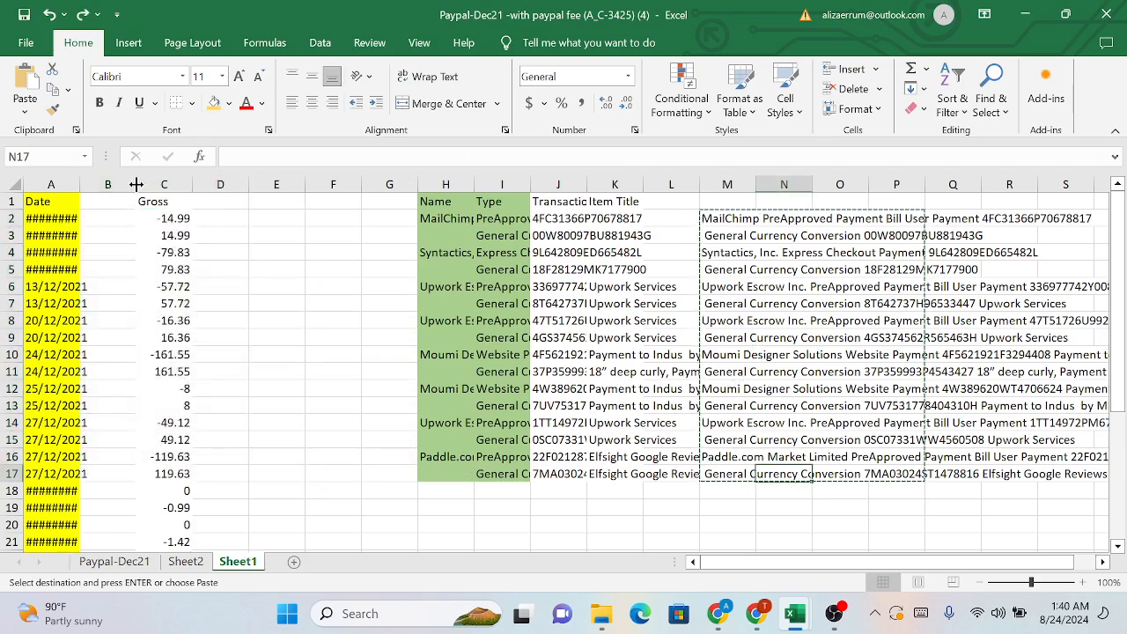
# Widen column B and copy the combined descriptions in M2:M17 into it, starting at B2
pyautogui.moveTo(136, 183); pyautogui.dragTo(273, 180)
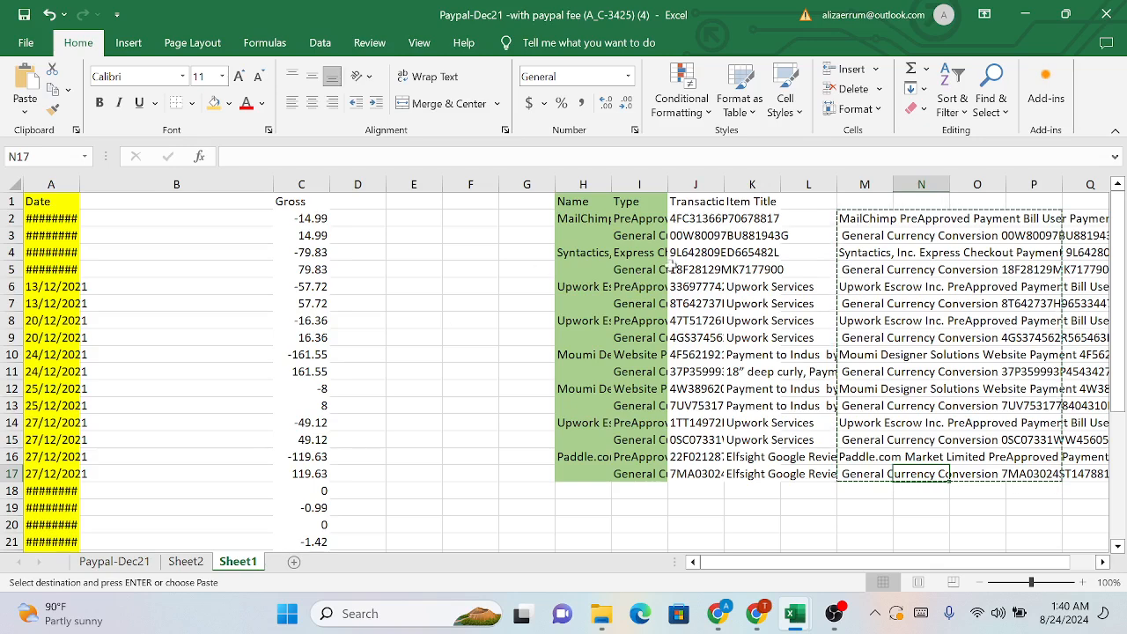
pyautogui.moveTo(867, 228); pyautogui.dragTo(863, 470)
pyautogui.hotkey('ctrl', 'c')
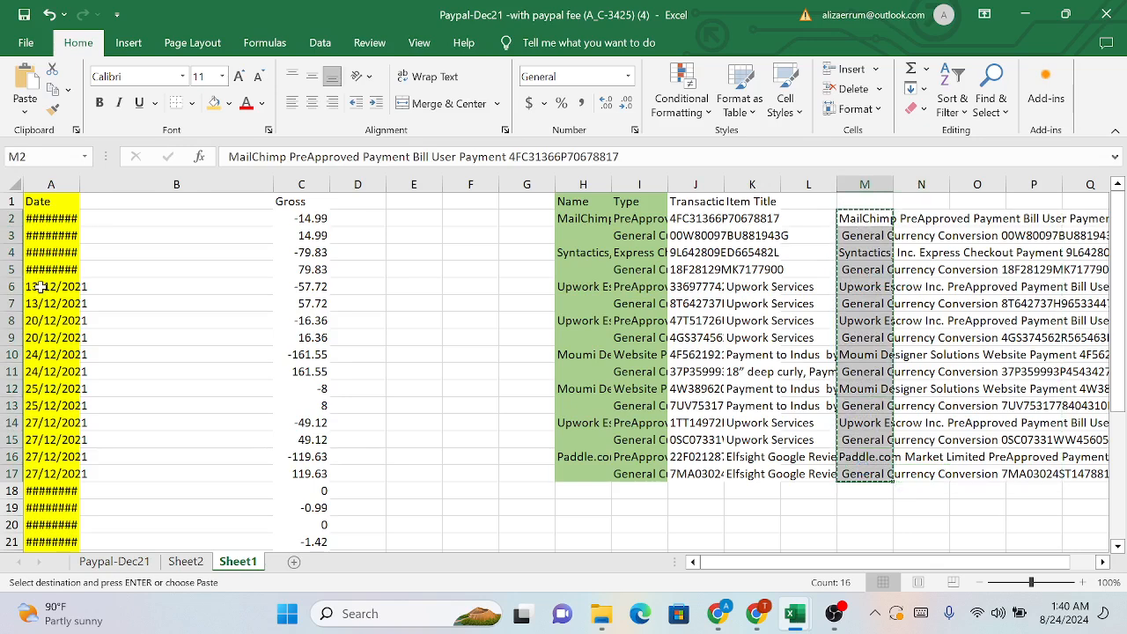
pyautogui.click(157, 216)
pyautogui.hotkey('ctrl', 'v')
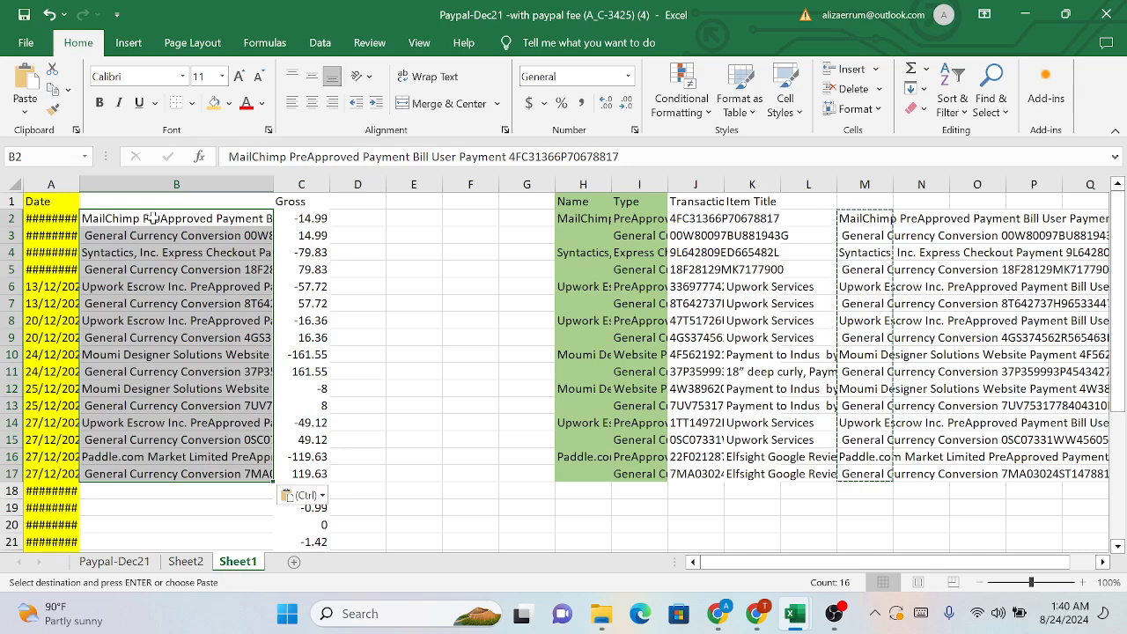
# Enter the header Description in B1 above the pasted texts
pyautogui.click(157, 199)
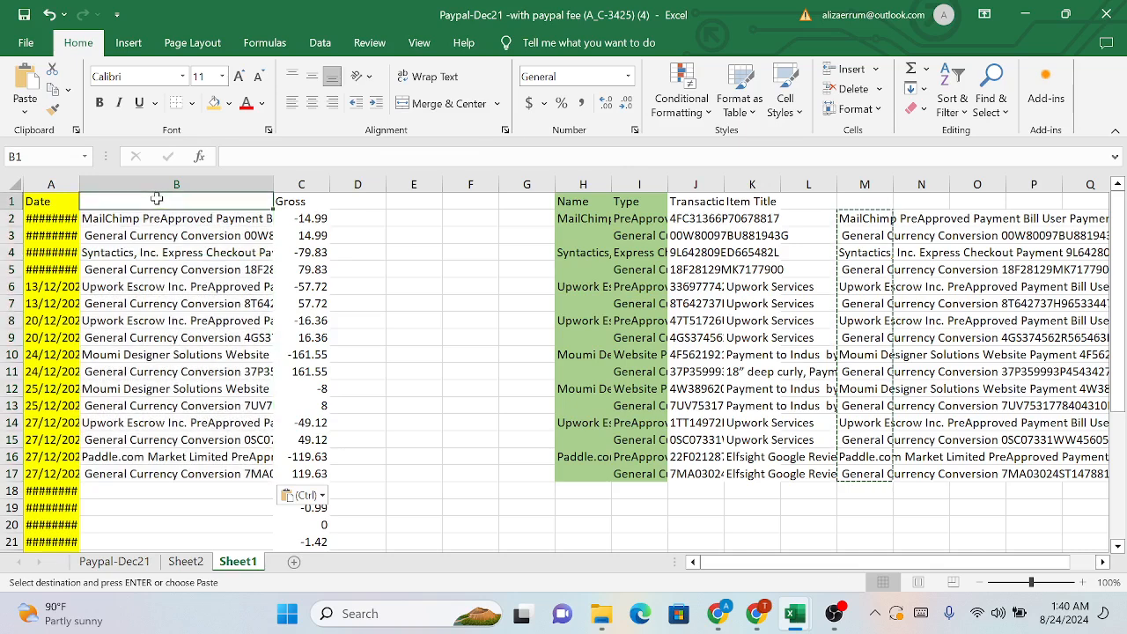
pyautogui.press('Escape')
pyautogui.write('Description')
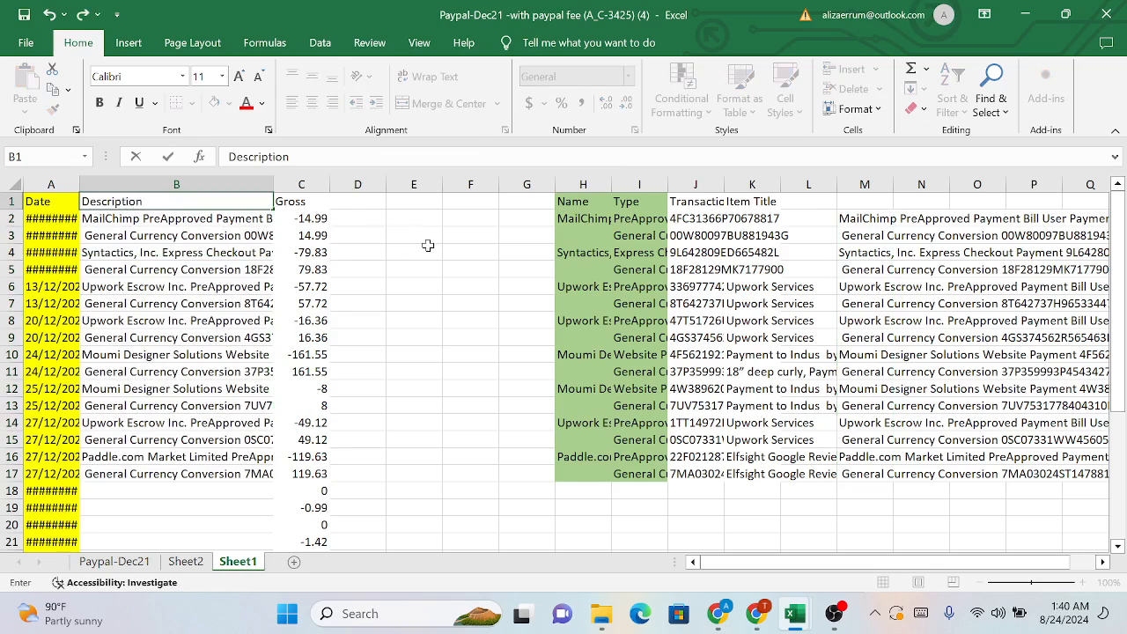
pyautogui.click(427, 245)
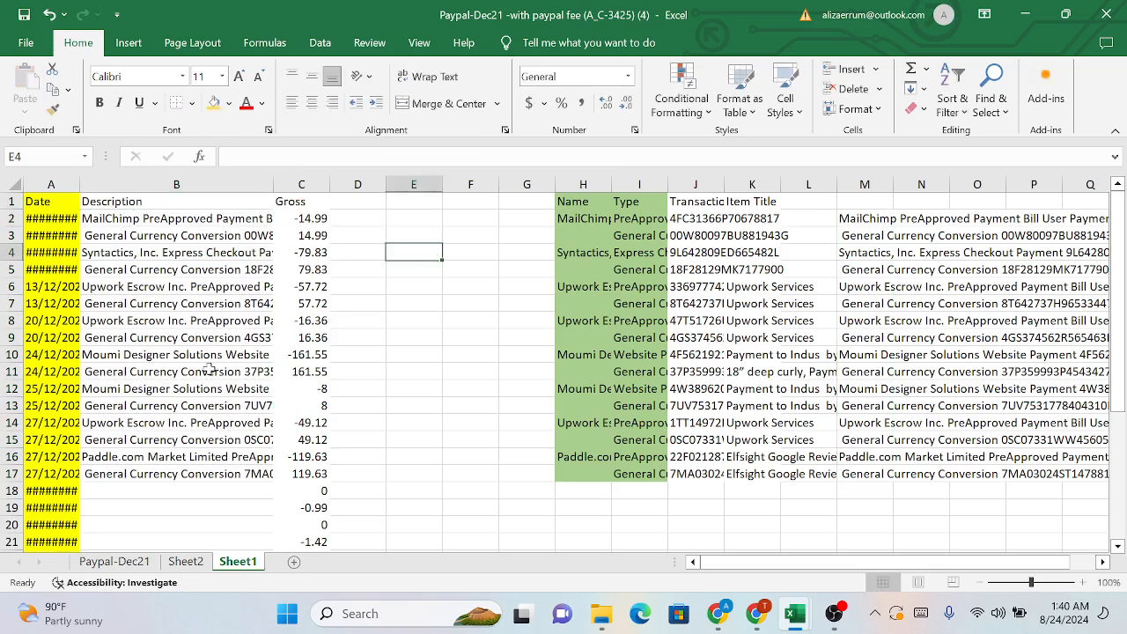
# Clear the contents of the helper range H1:N17, including the name, type, transaction ID, item title and combined texts
pyautogui.scroll(-2, 210, 368)
pyautogui.scroll(-2, 210, 368)
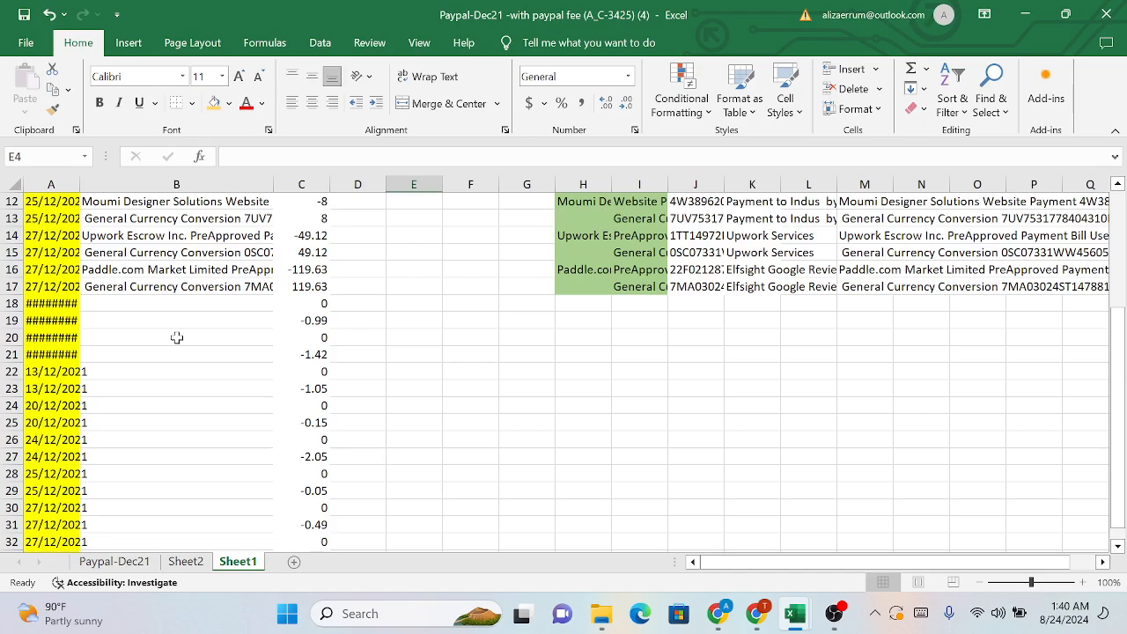
pyautogui.scroll(4, 177, 337)
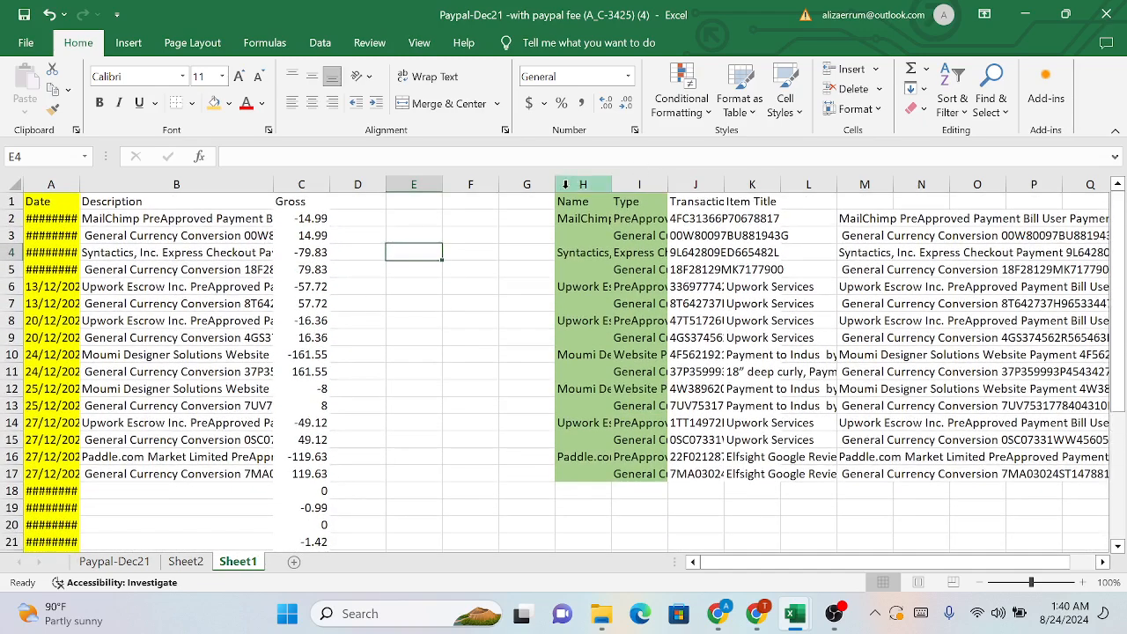
pyautogui.moveTo(563, 202); pyautogui.dragTo(1022, 433)
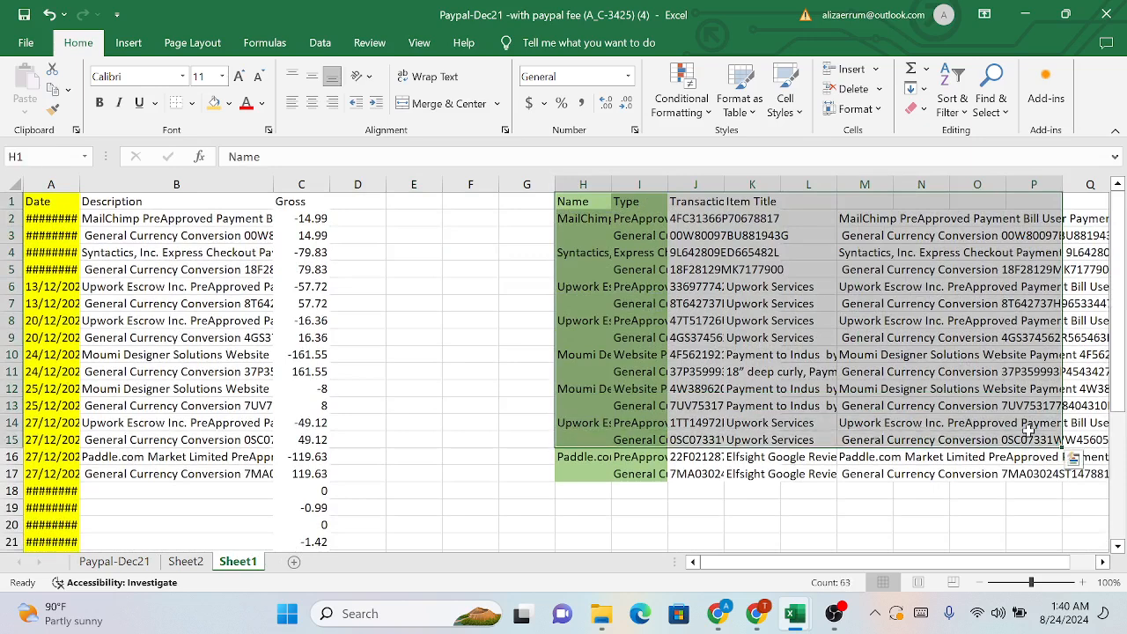
pyautogui.click(484, 371)
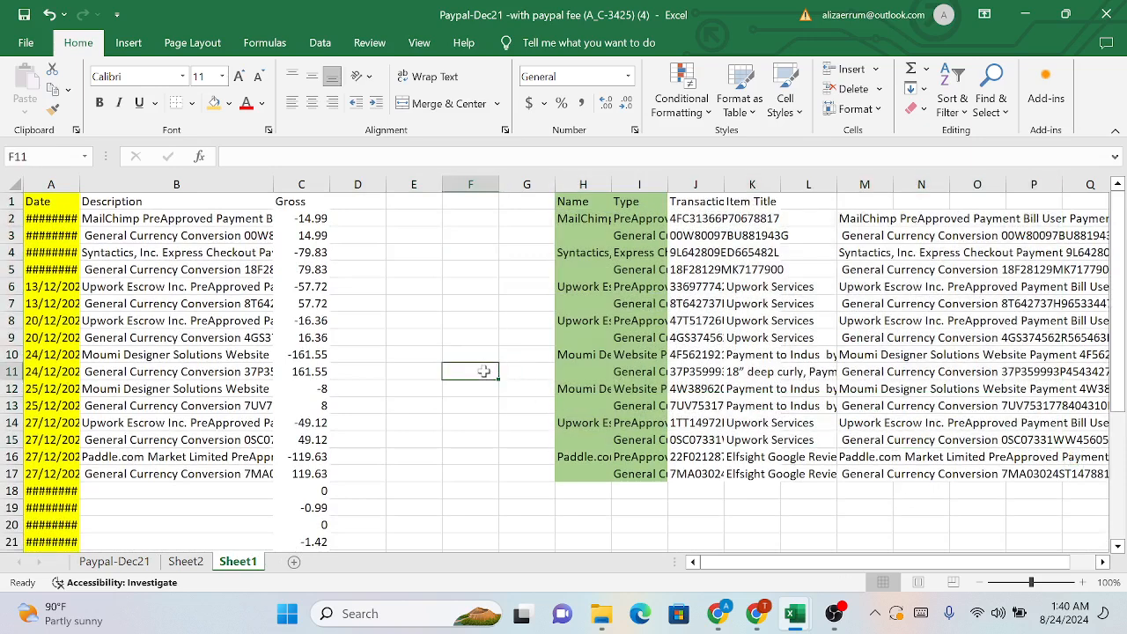
pyautogui.moveTo(577, 204); pyautogui.dragTo(937, 478)
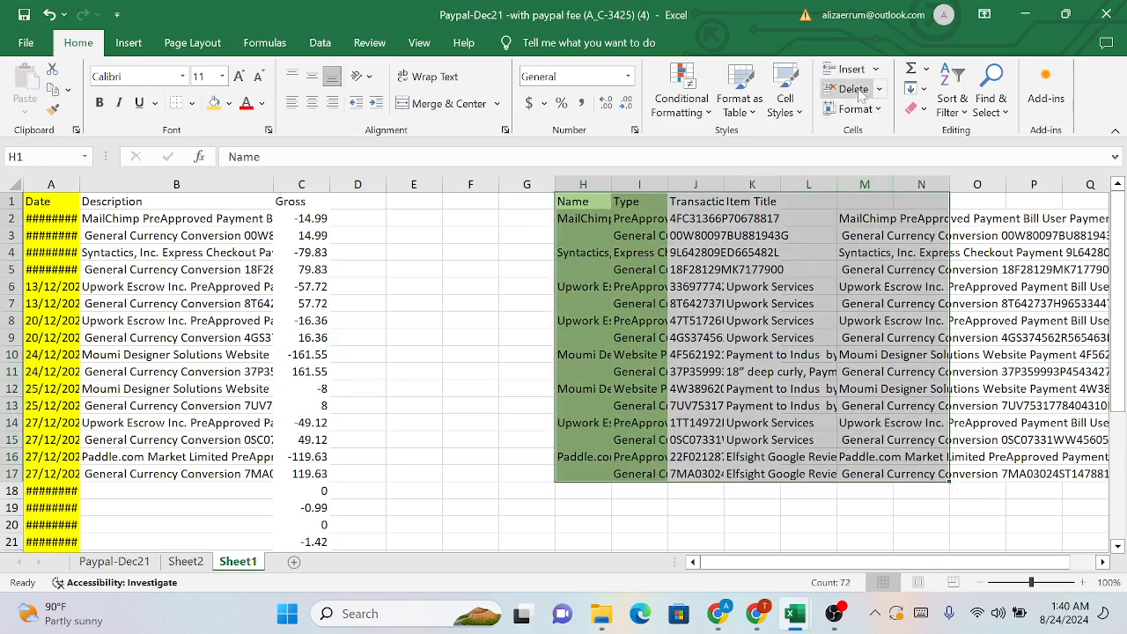
pyautogui.press('Delete')
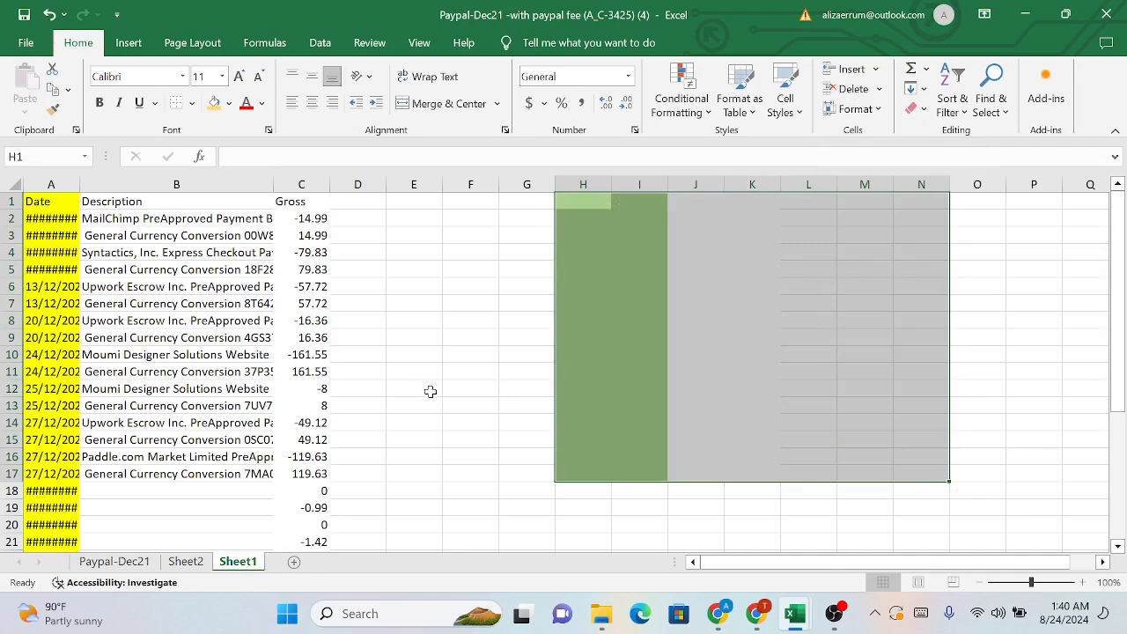
# Add a filter to the Gross column and show only the rows whose amount is 0
pyautogui.scroll(-4, 425, 393)
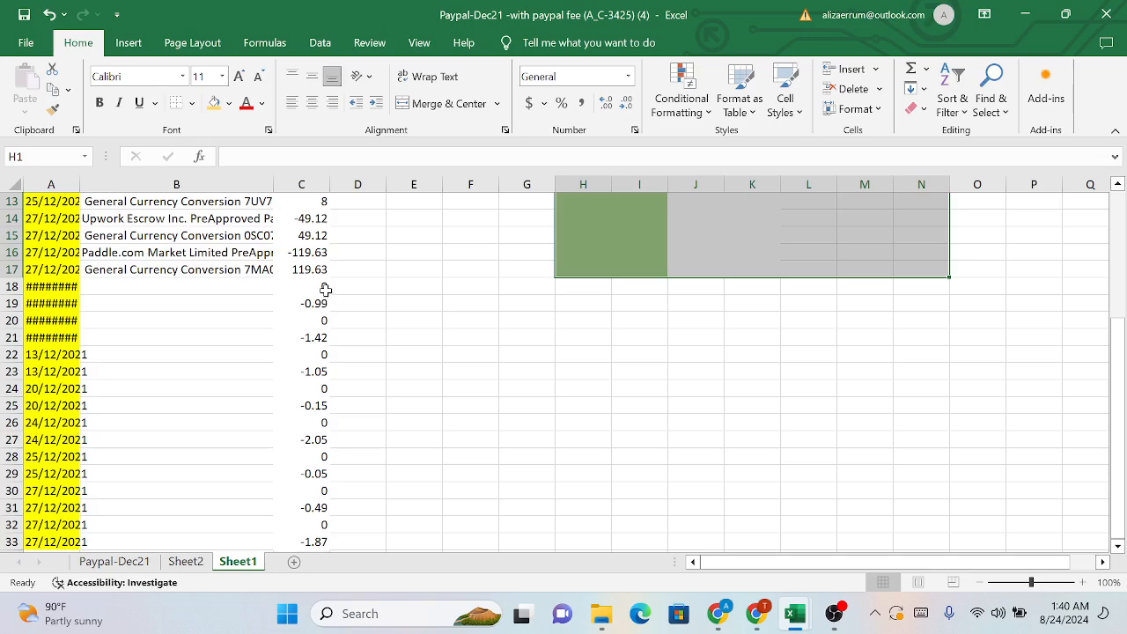
pyautogui.scroll(4, 445, 319)
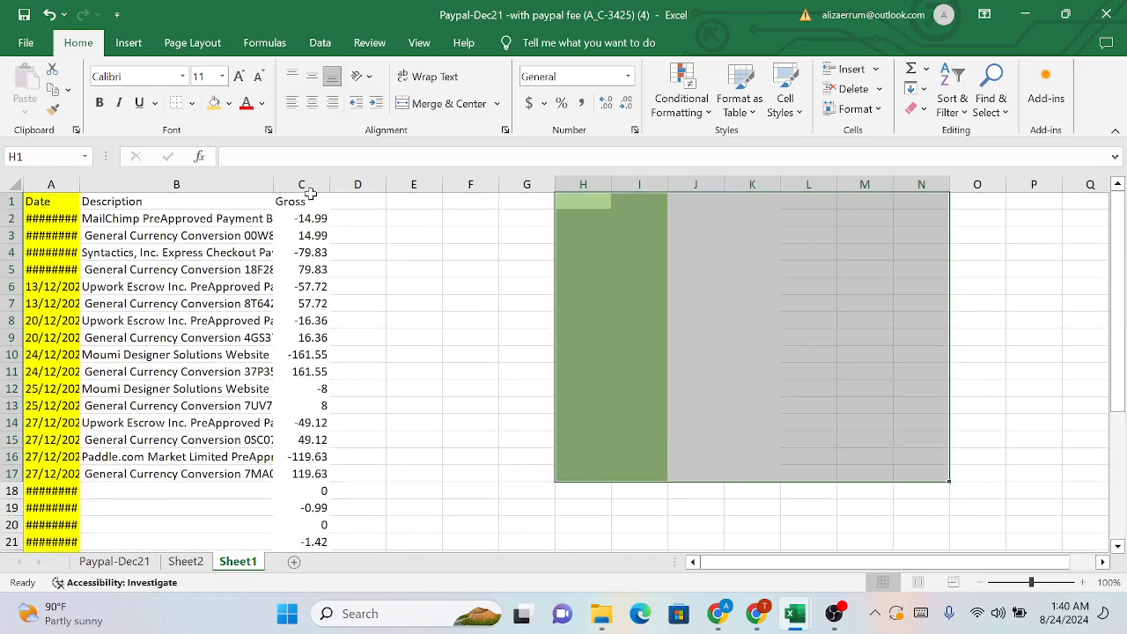
pyautogui.click(303, 184)
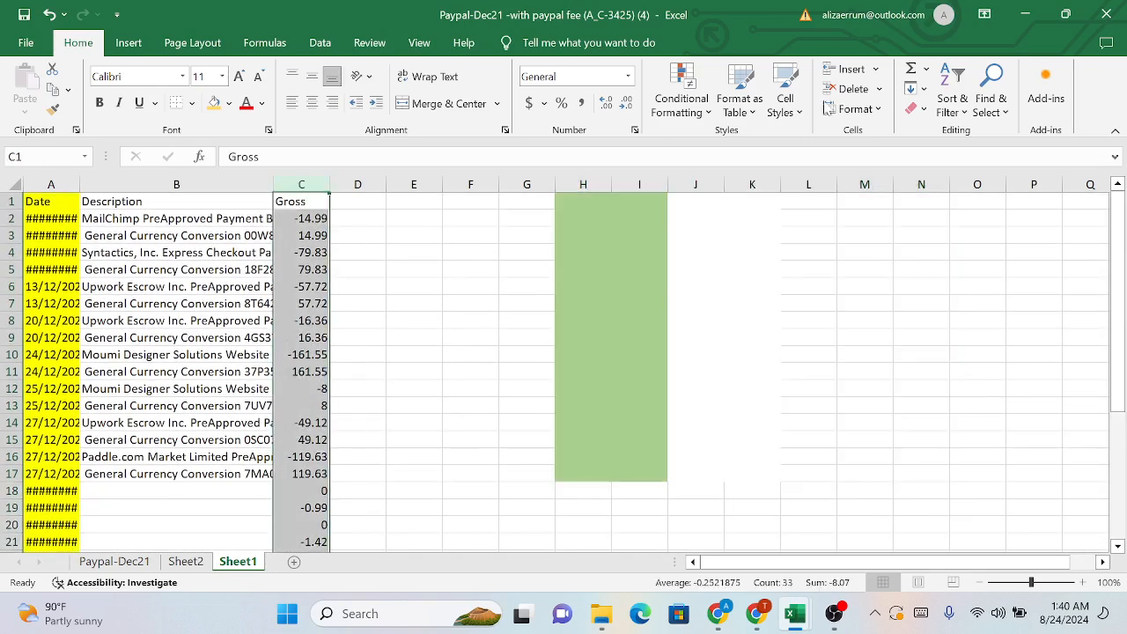
pyautogui.click(953, 96)
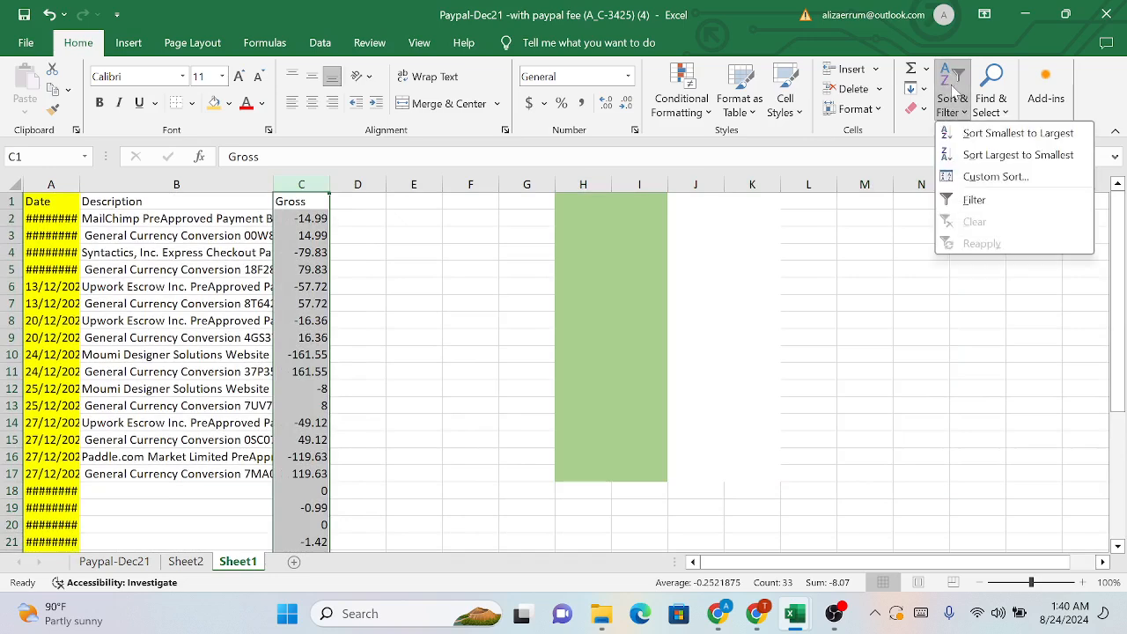
pyautogui.click(966, 202)
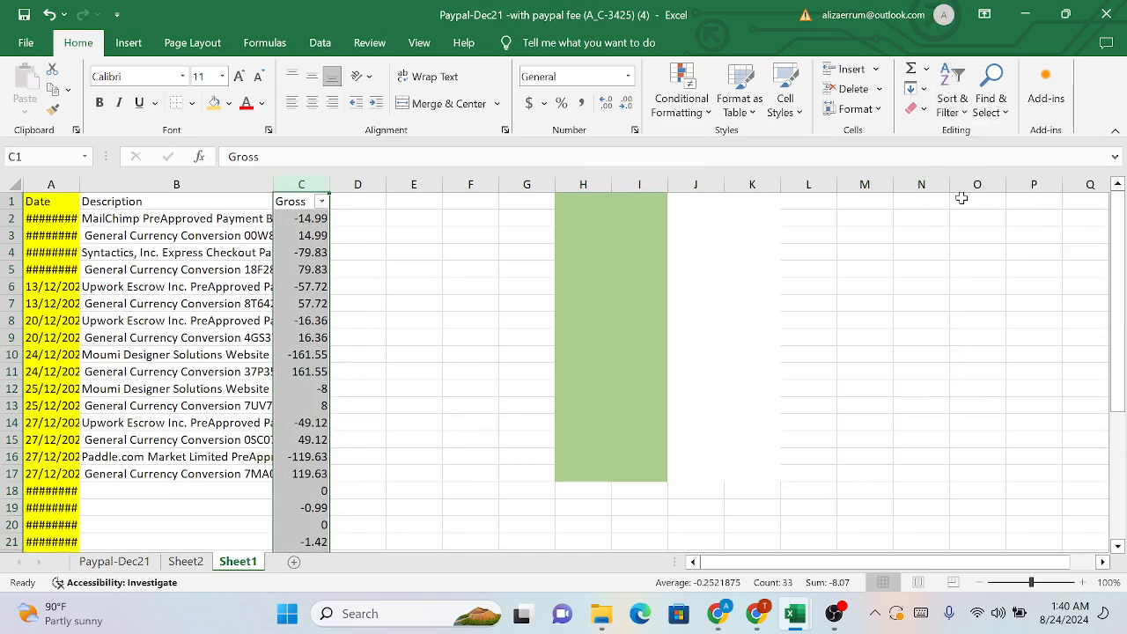
pyautogui.click(321, 202)
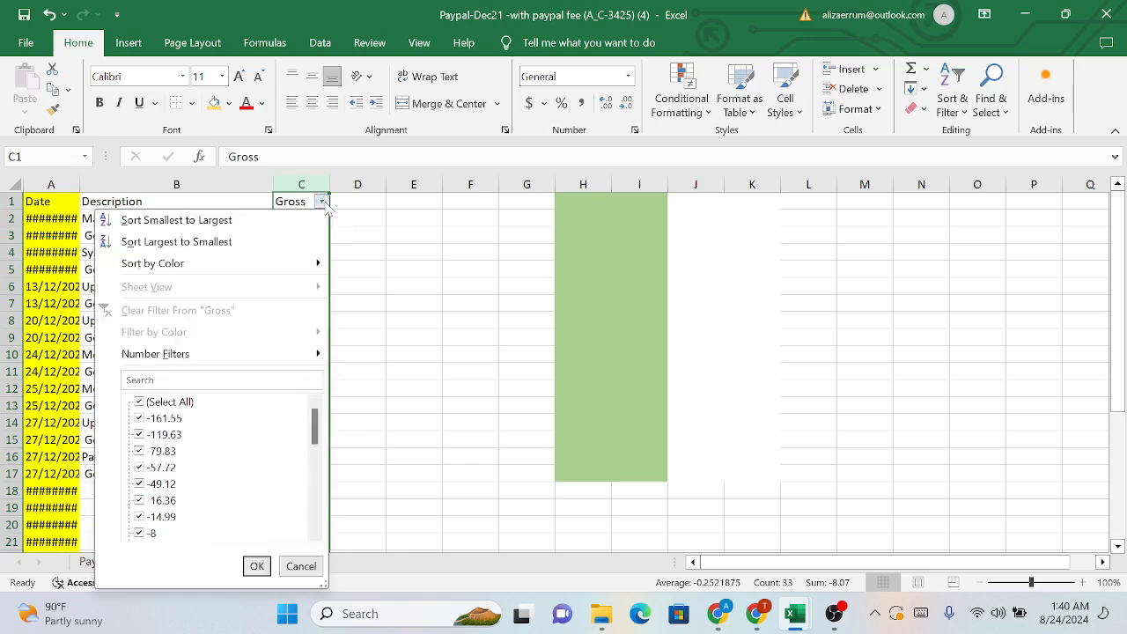
pyautogui.click(139, 402)
pyautogui.scroll(-4, 211, 513)
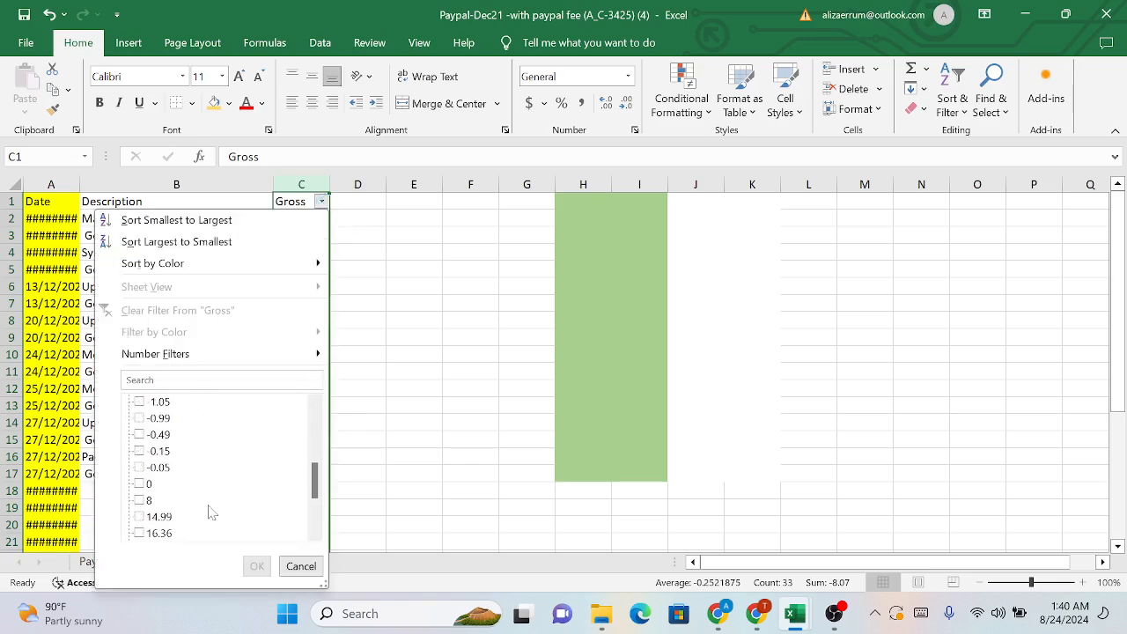
pyautogui.click(140, 485)
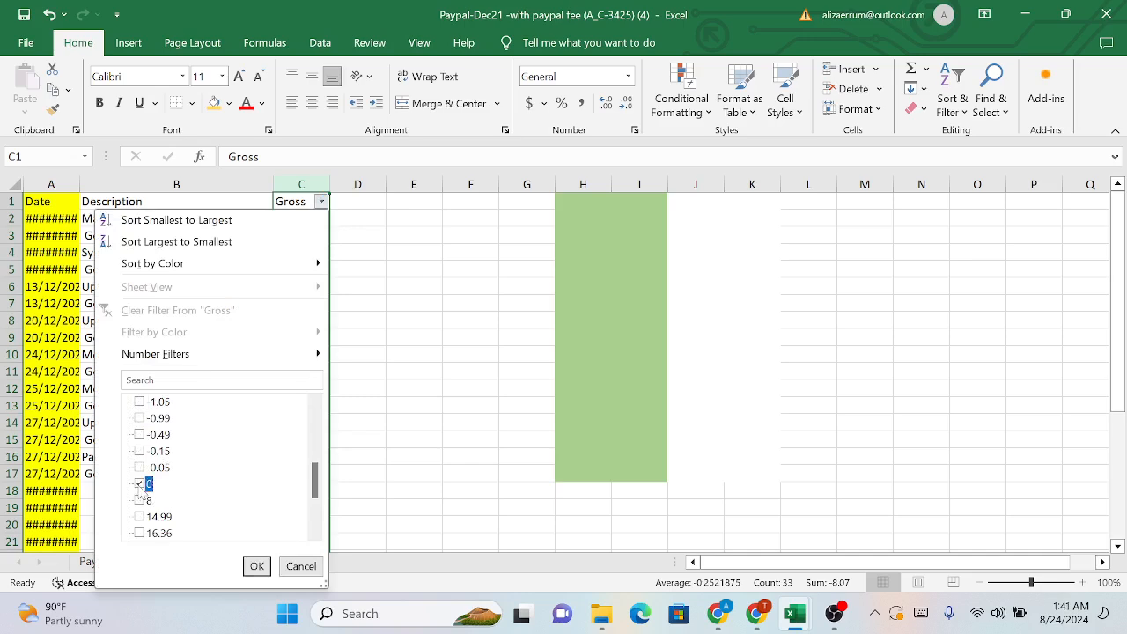
pyautogui.scroll(-3, 235, 496)
pyautogui.click(256, 567)
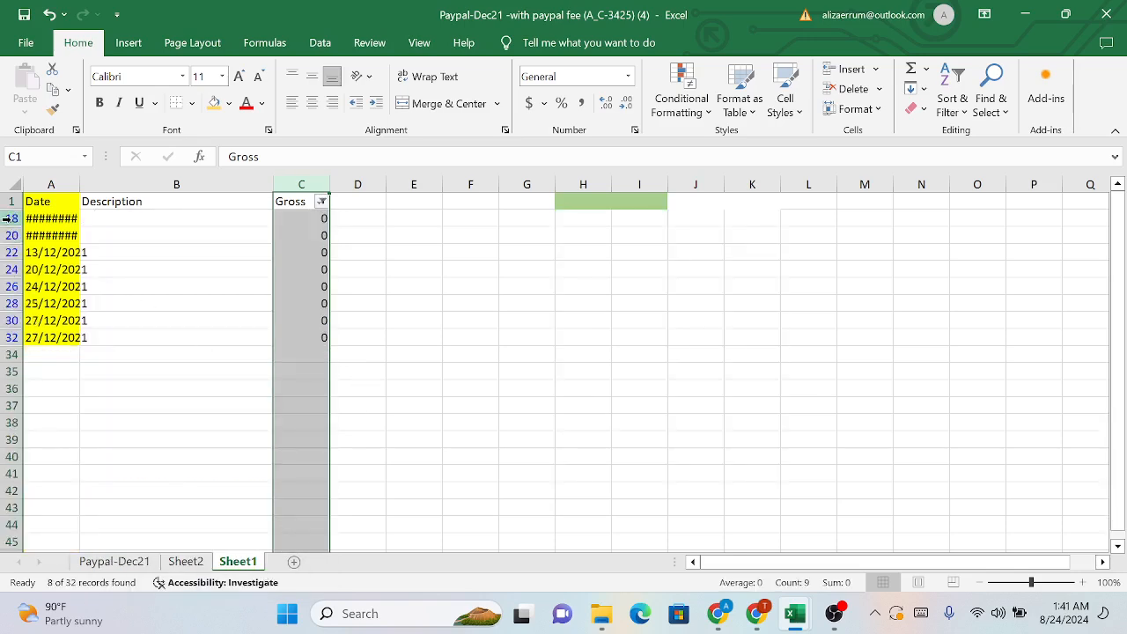
# Delete the filtered zero-amount rows and reselect all Gross values so the remaining transactions are shown
pyautogui.moveTo(10, 218); pyautogui.dragTo(12, 339)
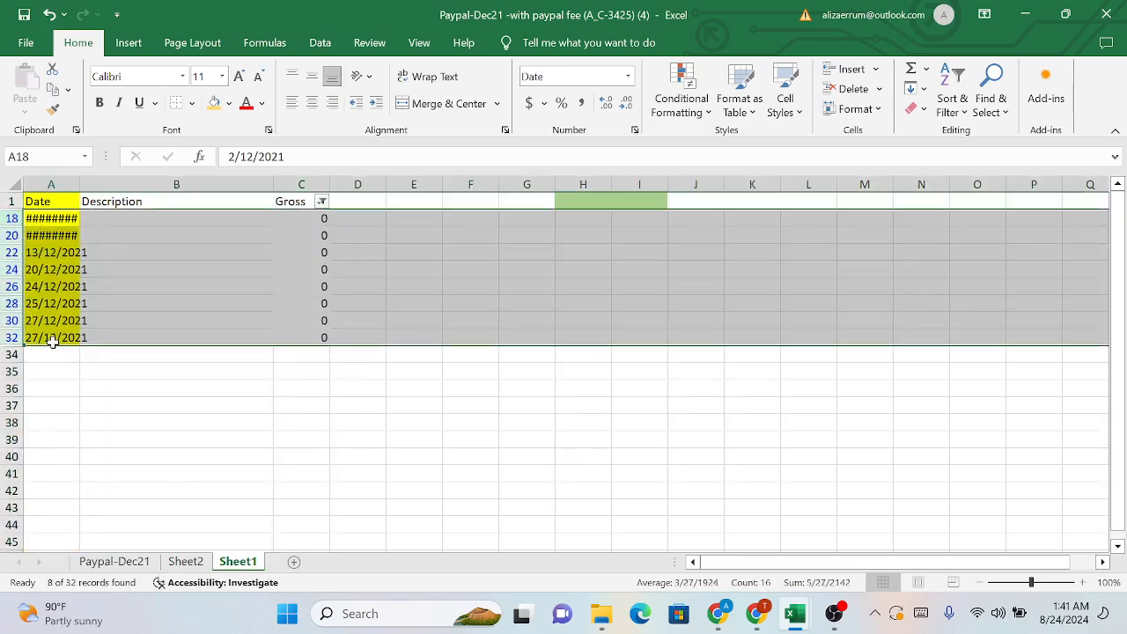
pyautogui.click(852, 89)
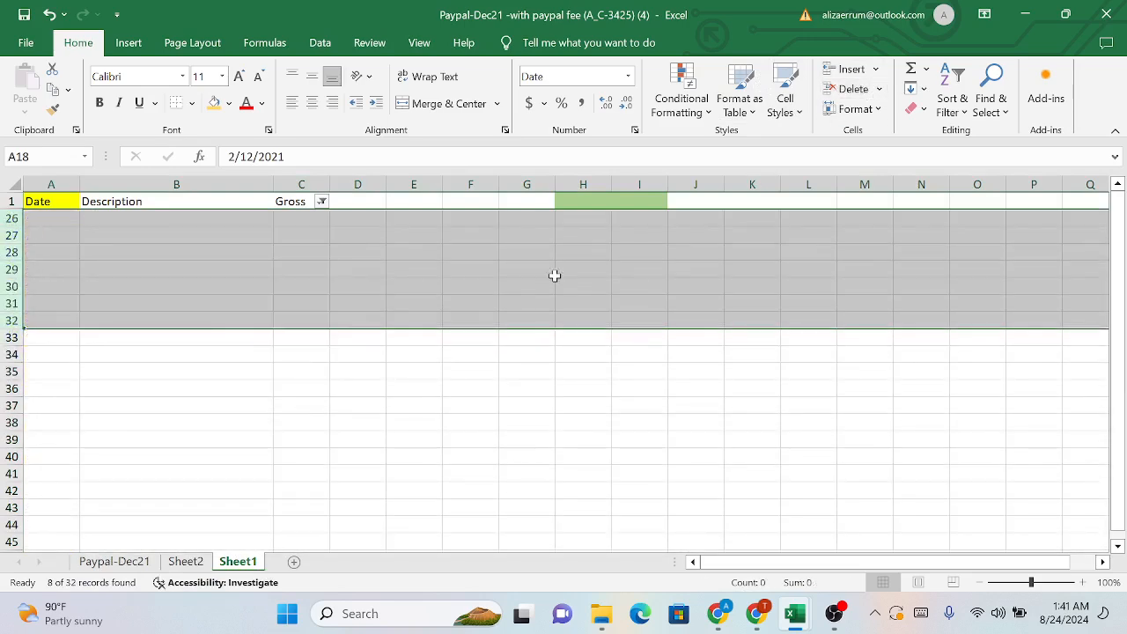
pyautogui.click(322, 203)
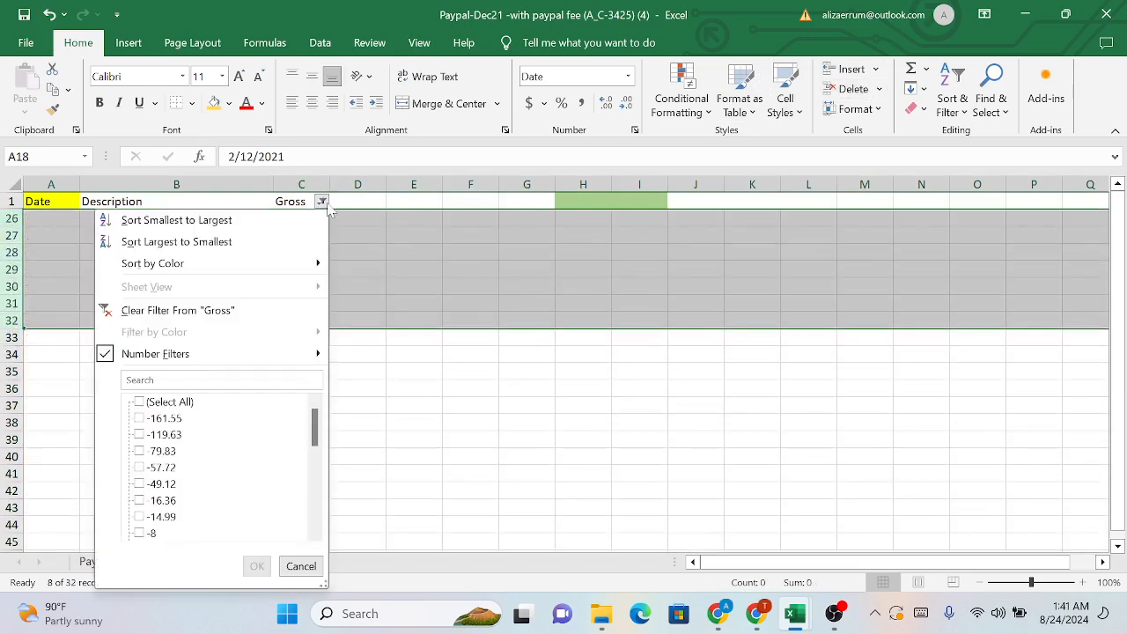
pyautogui.click(139, 402)
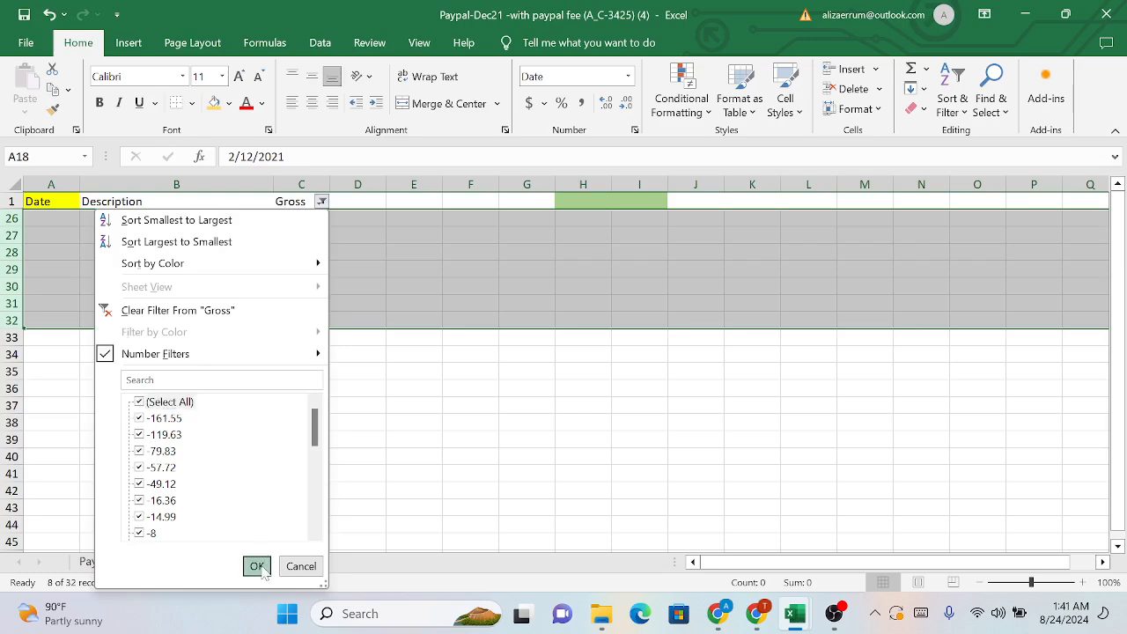
pyautogui.click(256, 567)
# Enter Paypal fee in B18 and fill it down to B25 as the description of the fee rows
pyautogui.scroll(-3, 408, 410)
pyautogui.scroll(1, 382, 407)
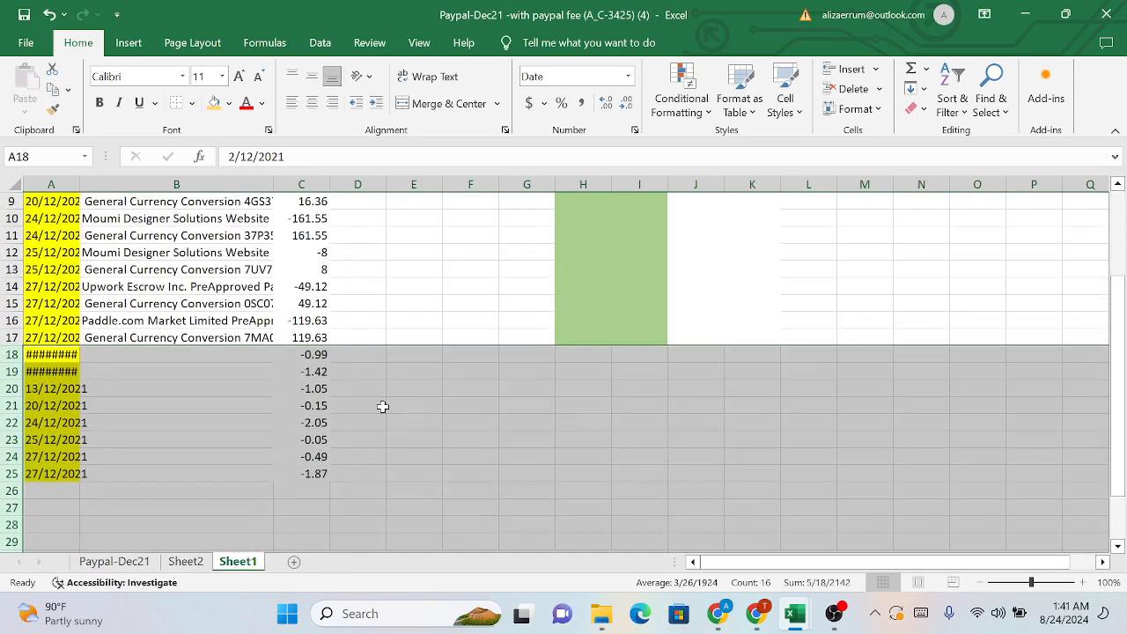
pyautogui.click(103, 355)
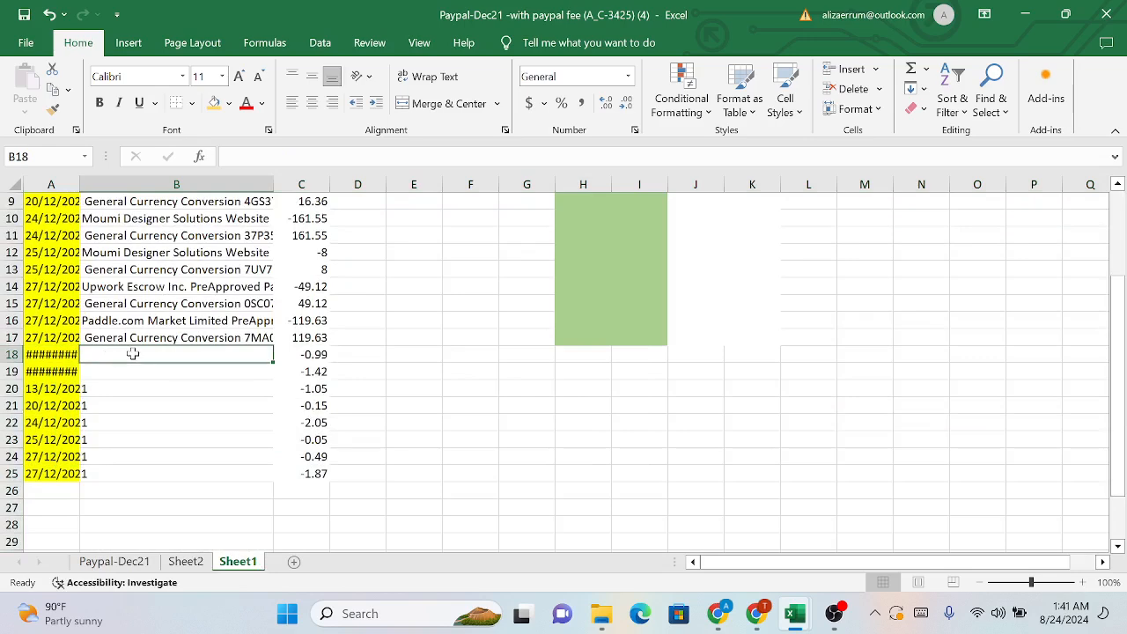
pyautogui.write('P')
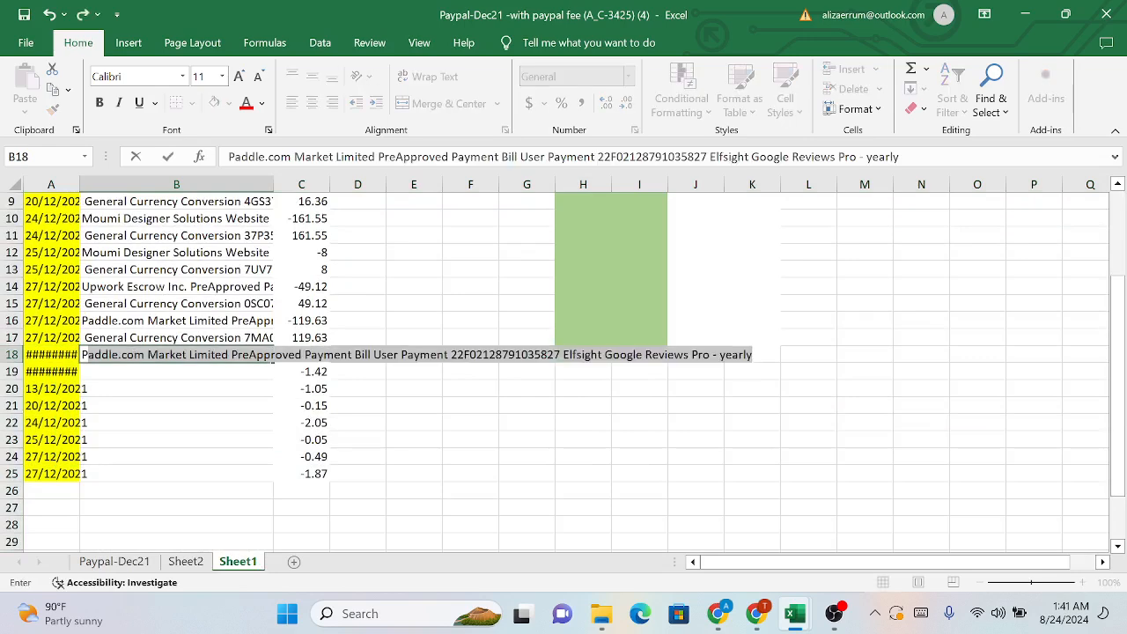
pyautogui.write('aypal fee')
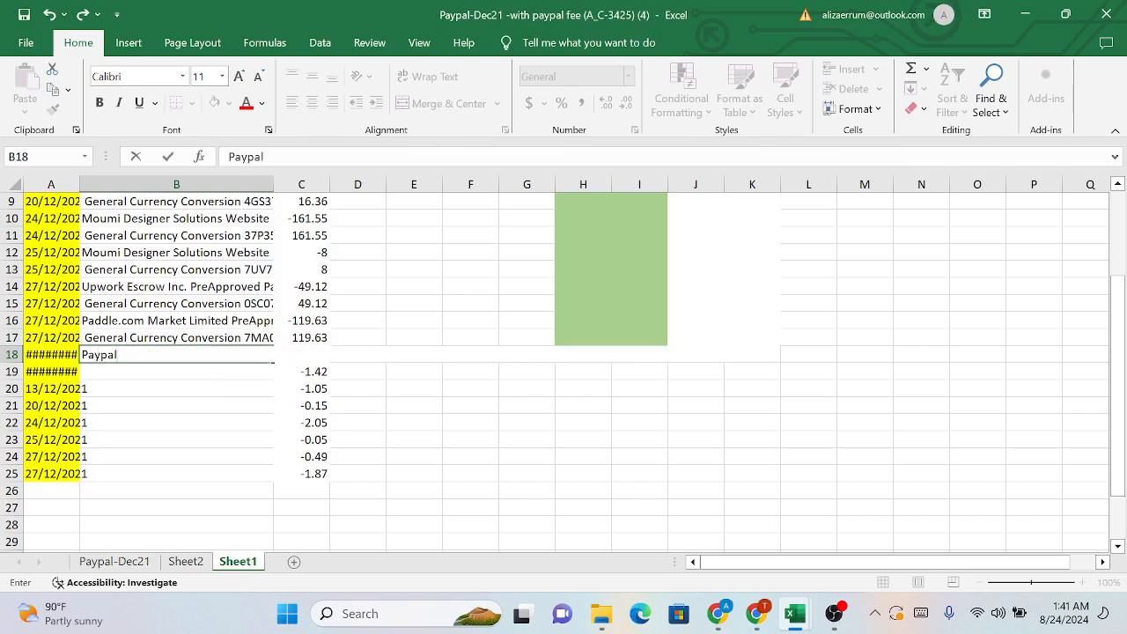
pyautogui.click(144, 398)
pyautogui.click(178, 353)
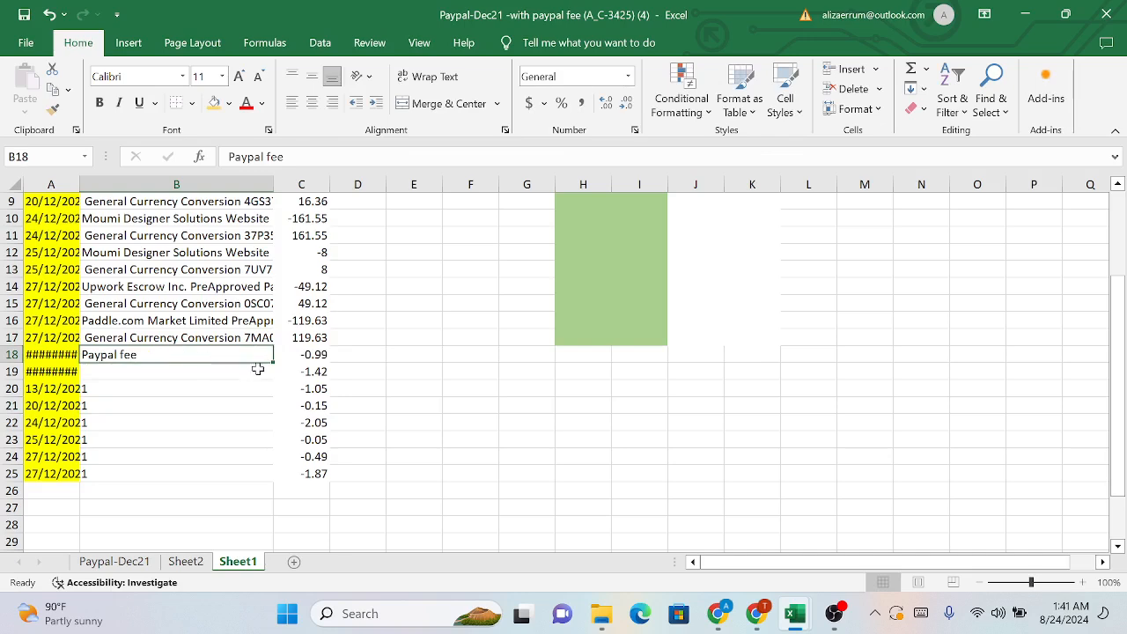
pyautogui.moveTo(274, 364); pyautogui.dragTo(266, 477)
pyautogui.scroll(3, 441, 460)
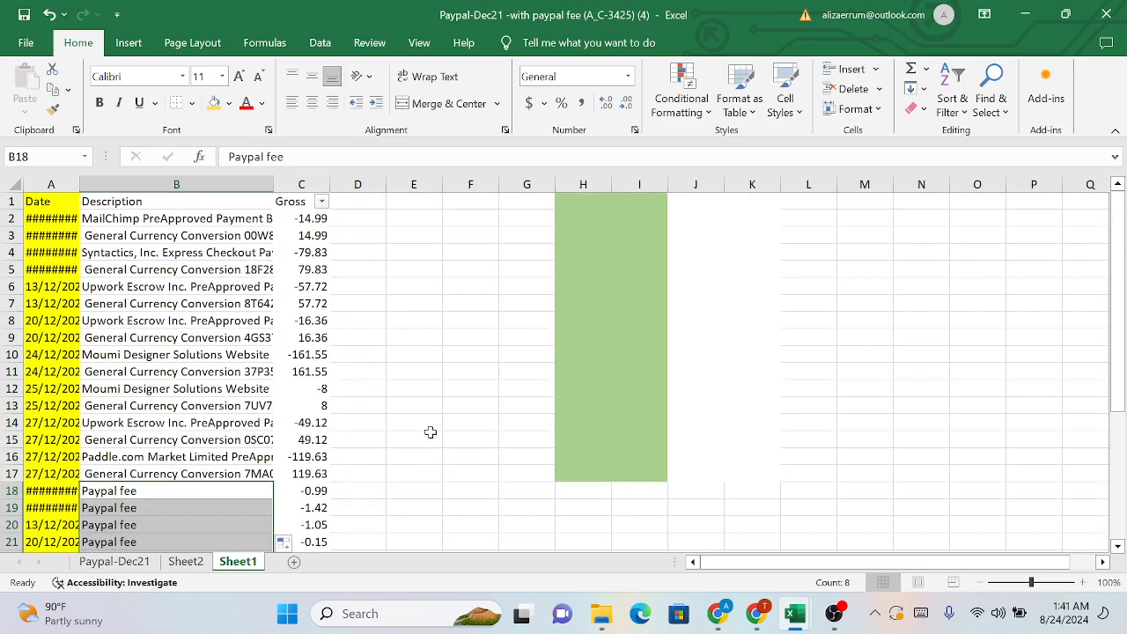
pyautogui.scroll(-3, 430, 432)
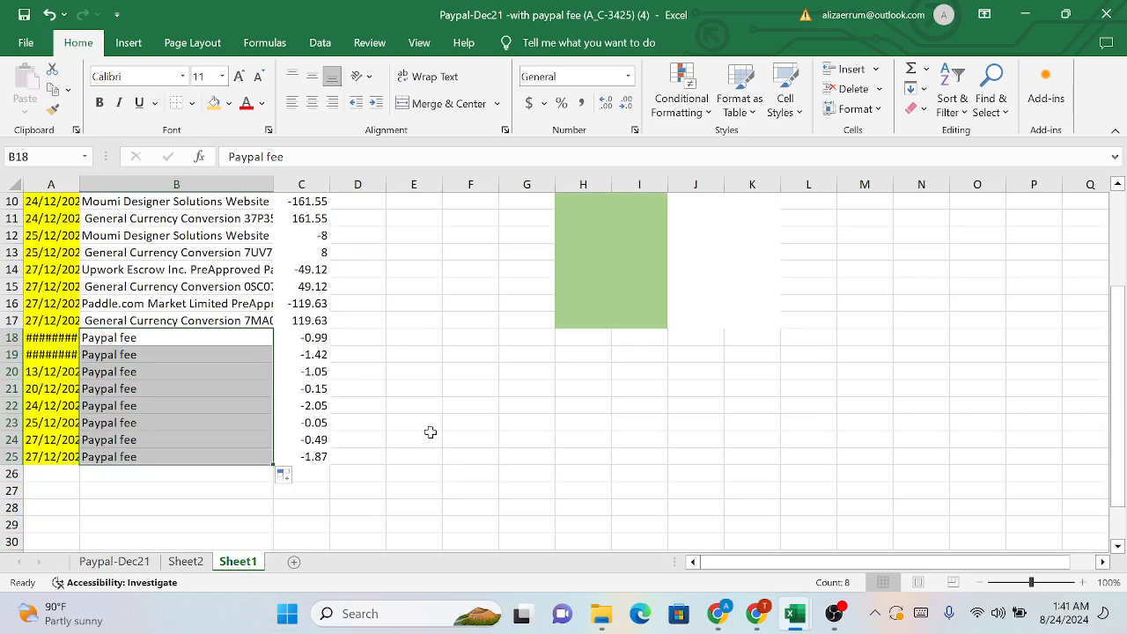
# Copy the opening balance formula from D7 on Sheet2 into C27 on Sheet1, below the Gross amounts
pyautogui.click(186, 564)
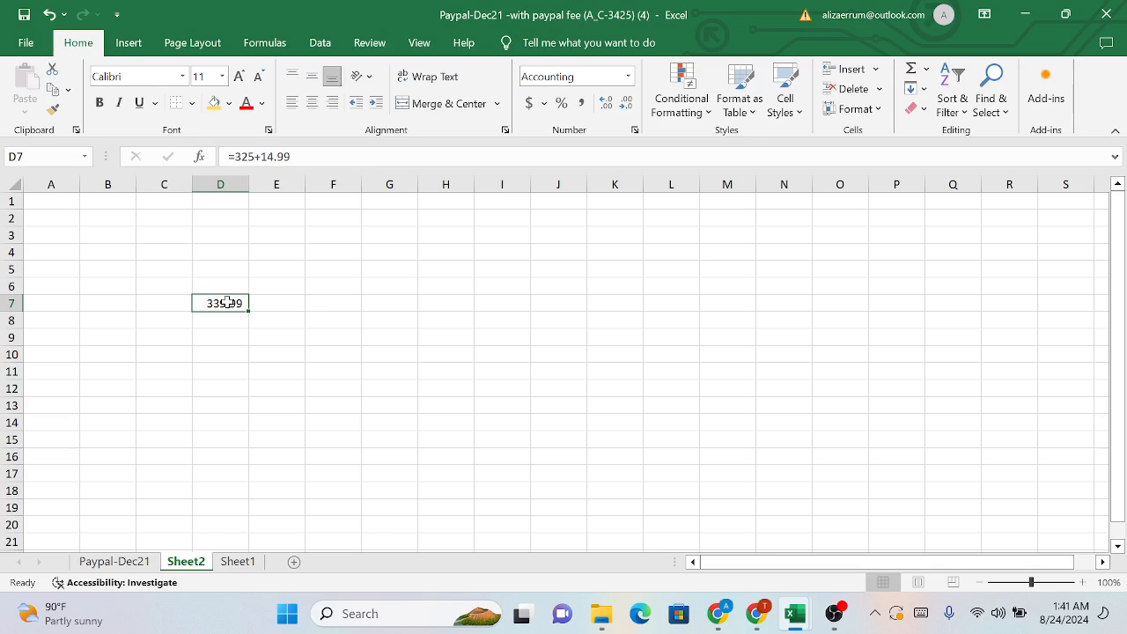
pyautogui.hotkey('ctrl', 'c')
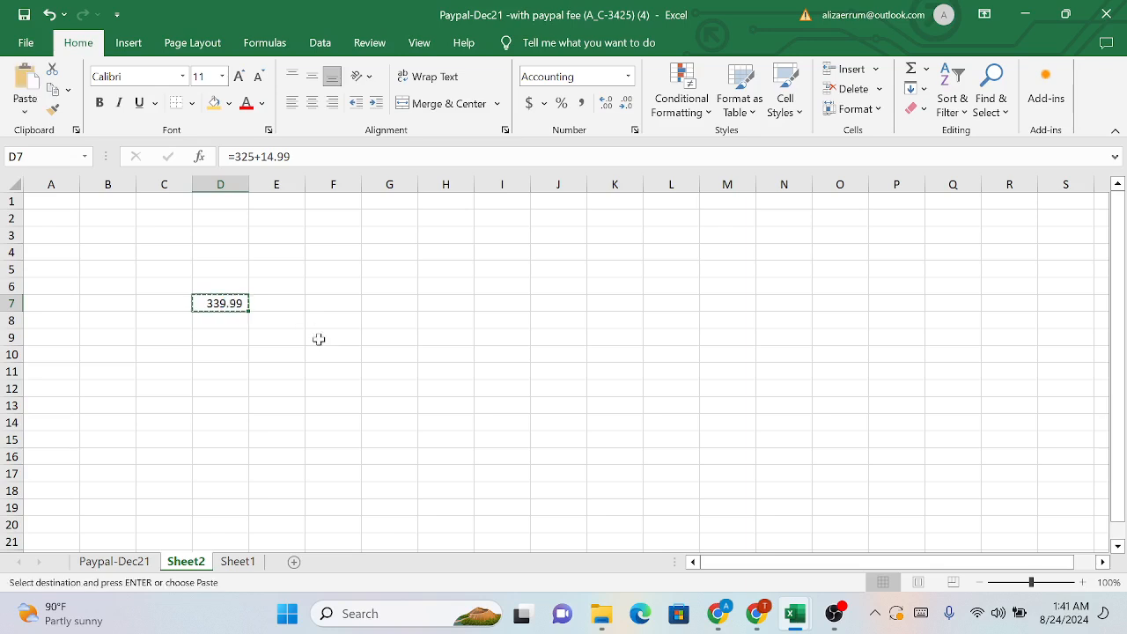
pyautogui.click(250, 568)
pyautogui.click(319, 495)
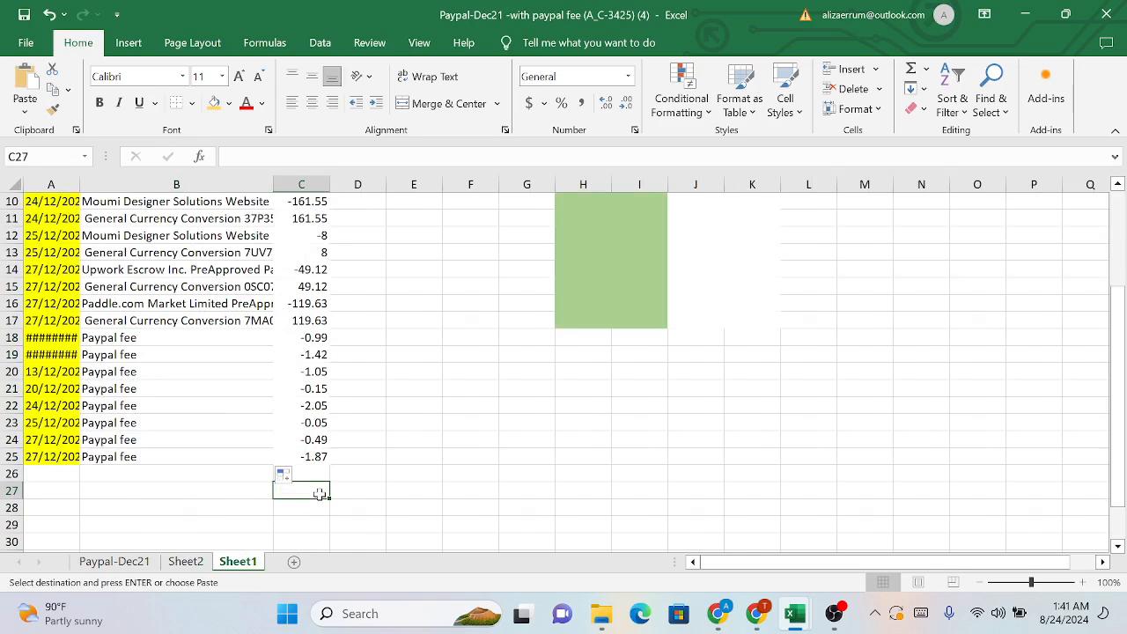
pyautogui.hotkey('ctrl', 'v')
pyautogui.click(422, 452)
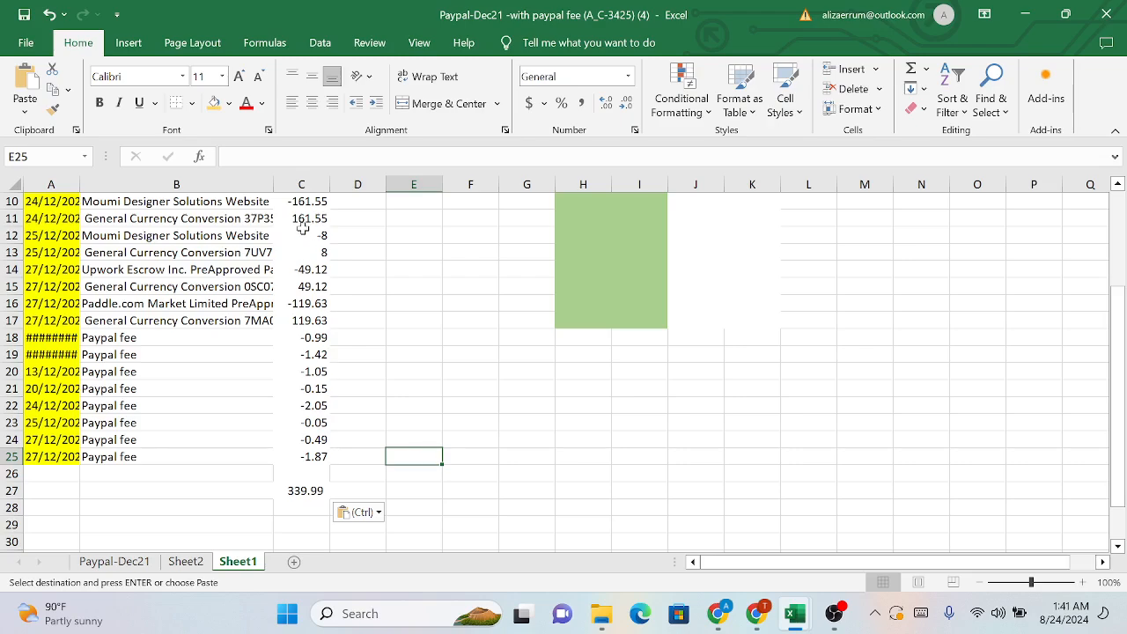
# Total the Gross amounts and opening balance with AutoSum, placing =SUM(C2:C27) in C28
pyautogui.scroll(3, 302, 222)
pyautogui.moveTo(302, 221); pyautogui.dragTo(300, 432)
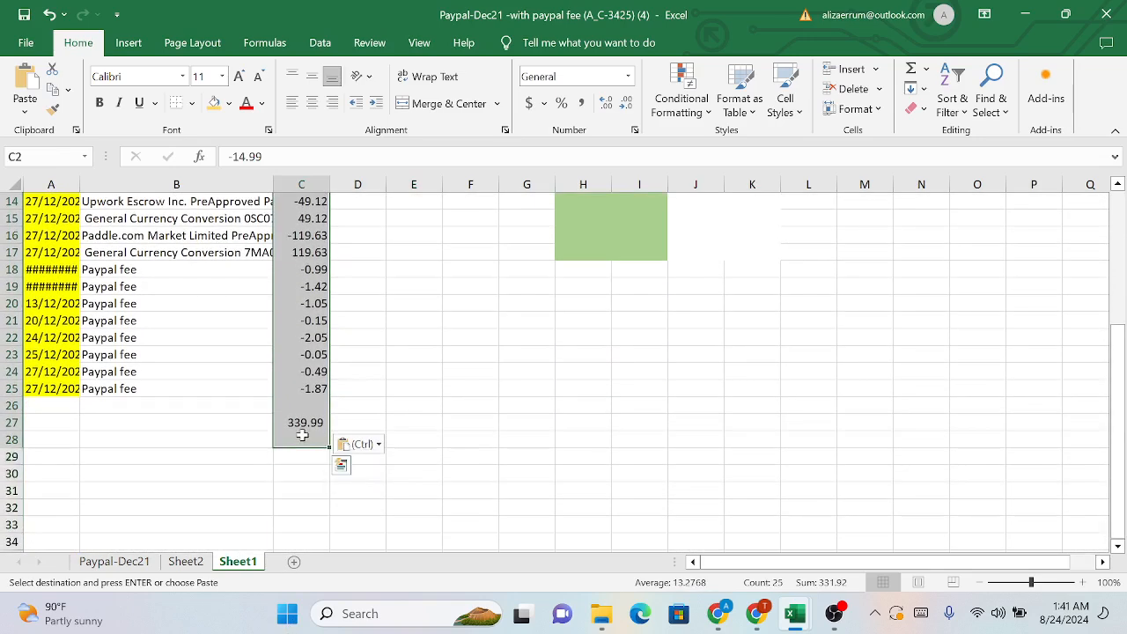
pyautogui.click(912, 71)
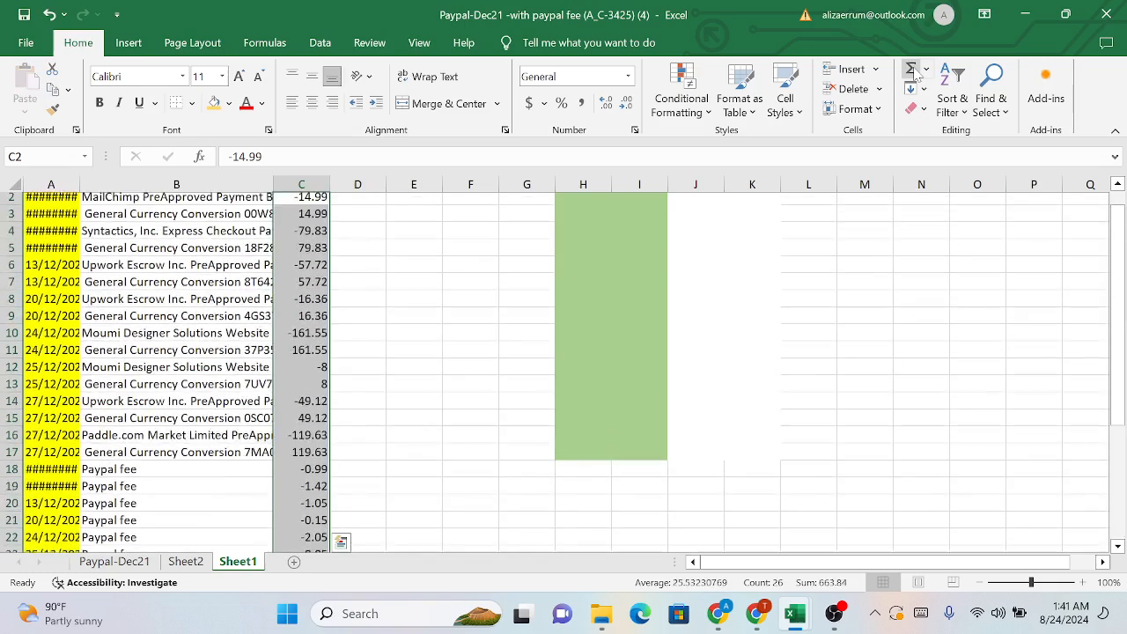
pyautogui.scroll(-6, 426, 400)
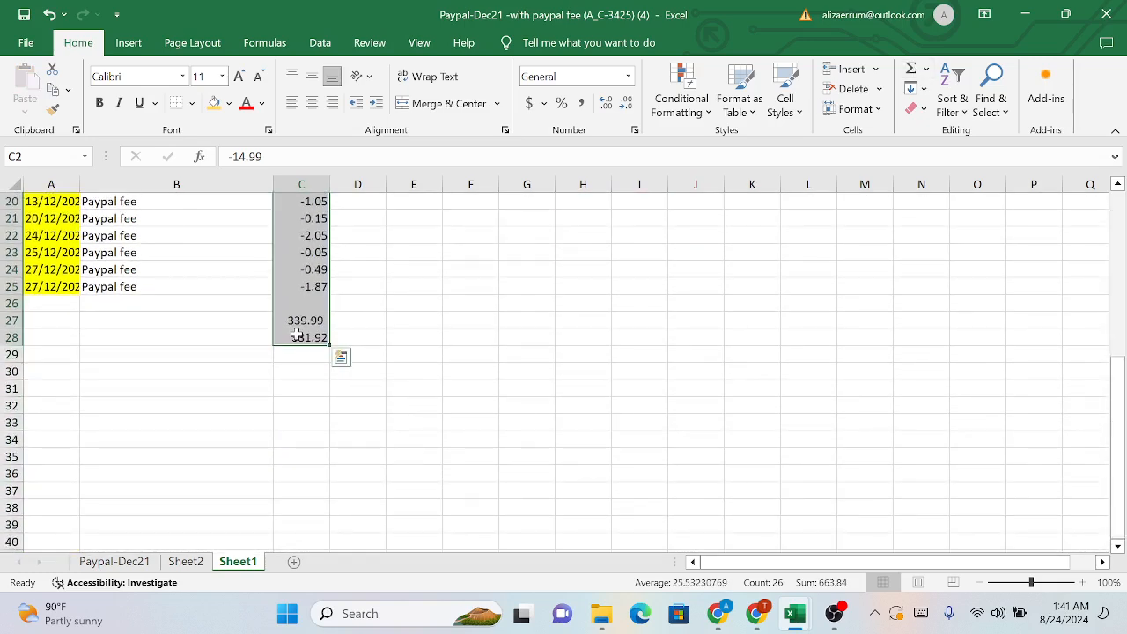
pyautogui.click(304, 337)
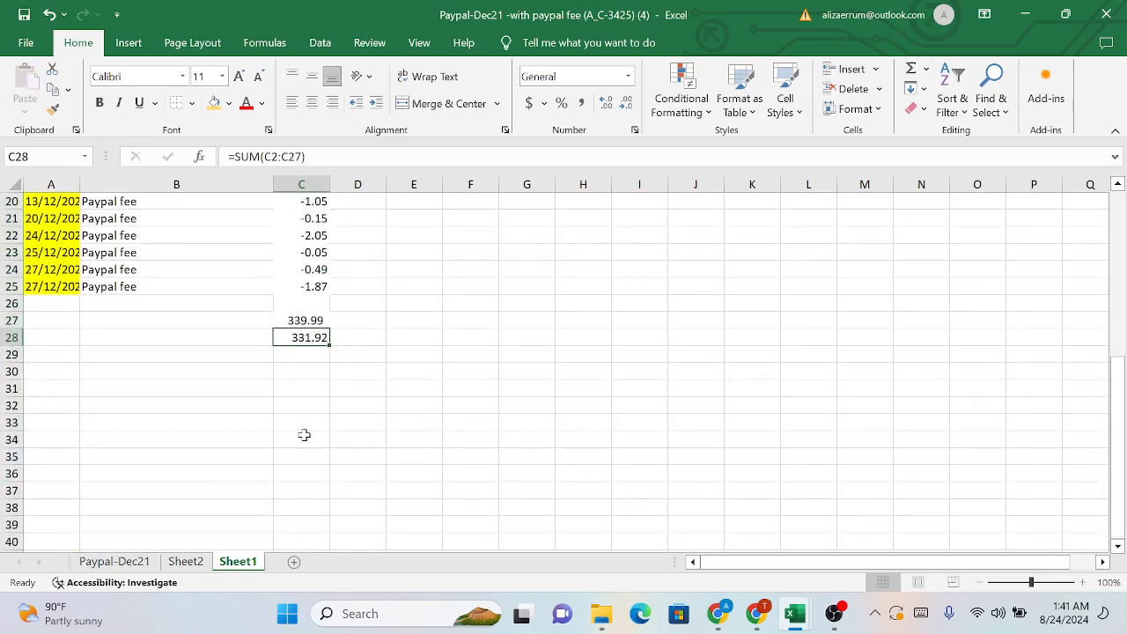
# Copy the final Balance cell AE41 from the Paypal-Dec21 sheet into C29 on Sheet1 for comparison with the calculated total
pyautogui.click(138, 568)
pyautogui.hscroll(5, 604, 490)
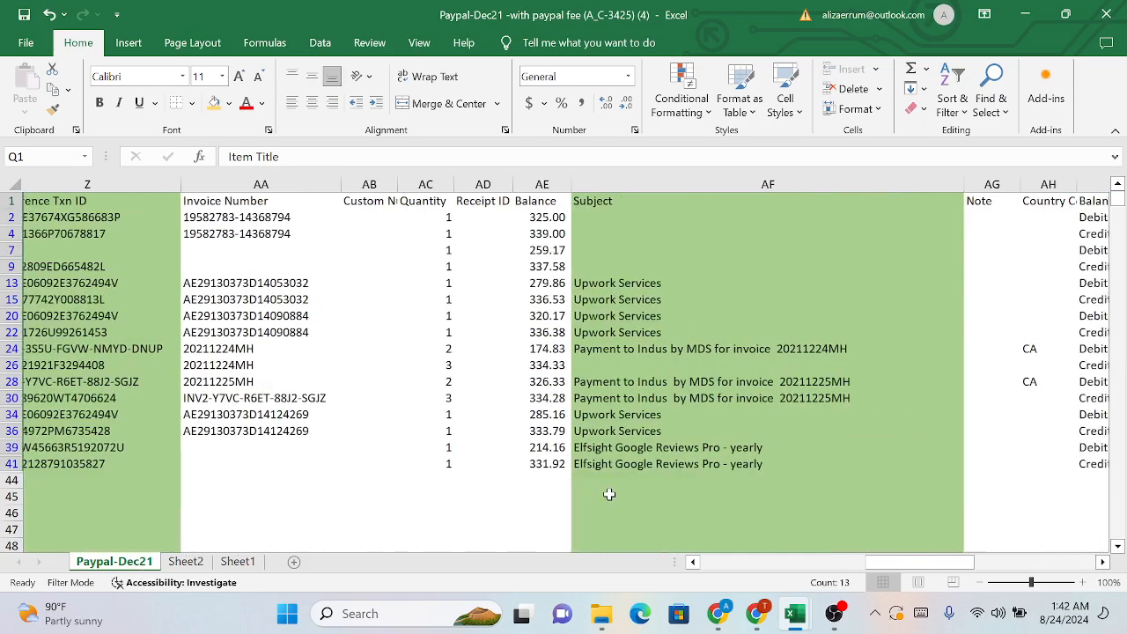
pyautogui.hscroll(5, 609, 494)
pyautogui.hscroll(-4, 609, 494)
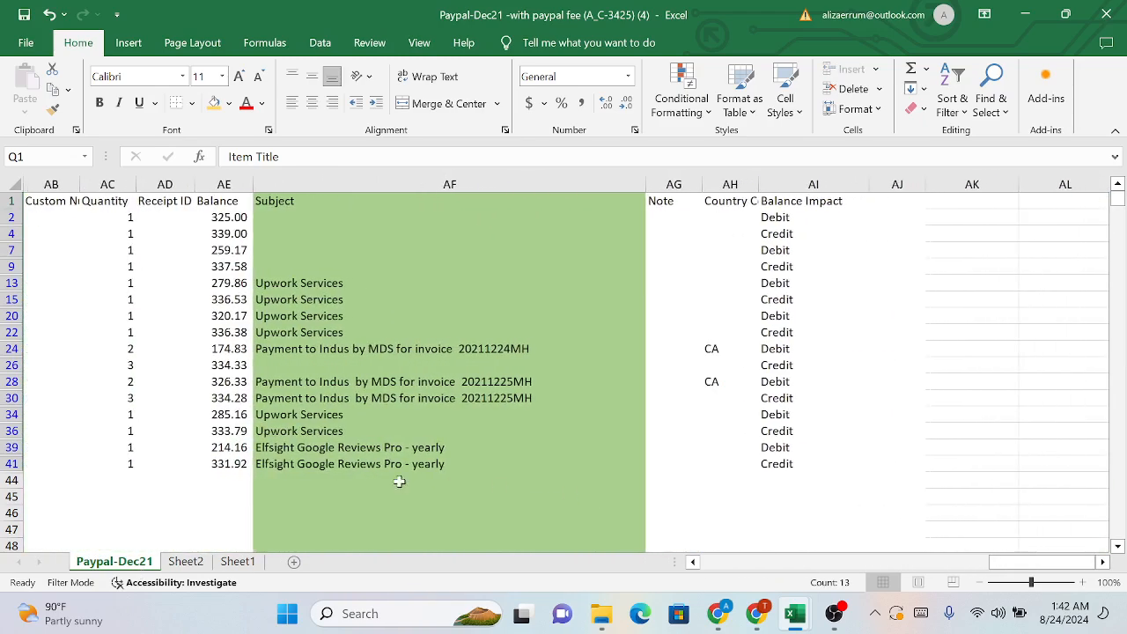
pyautogui.click(234, 464)
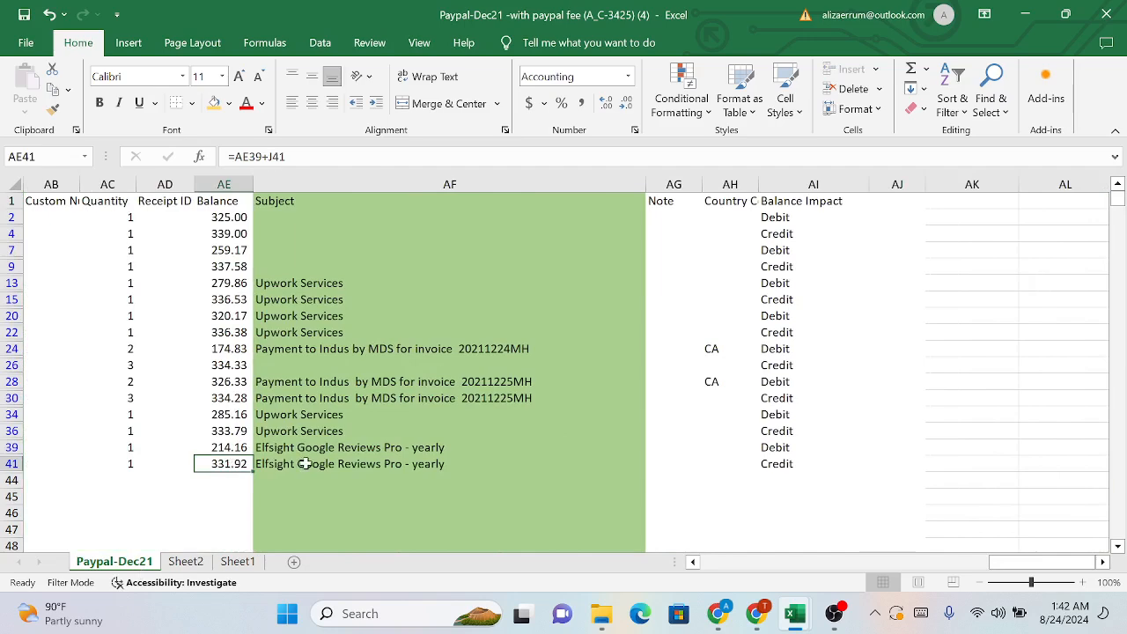
pyautogui.hotkey('ctrl', 'c')
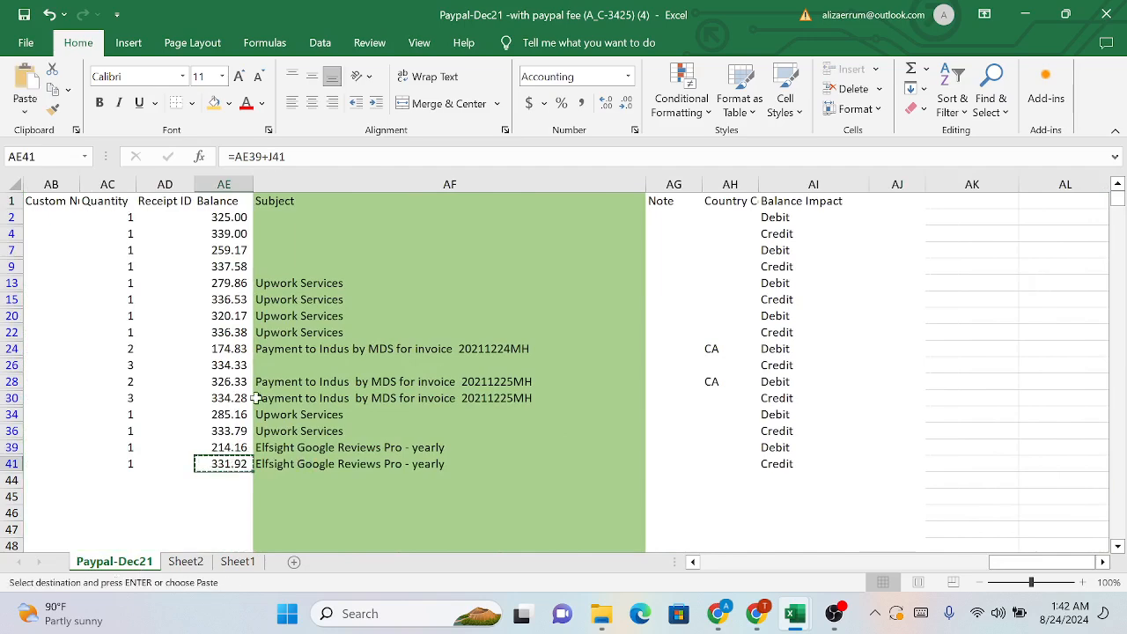
pyautogui.click(238, 561)
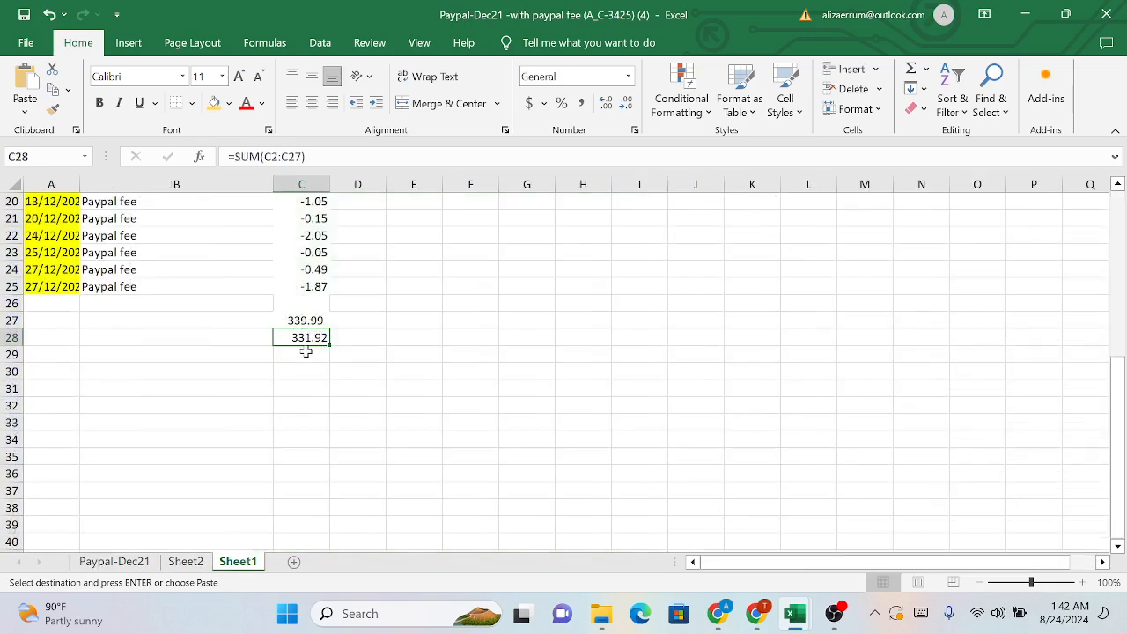
pyautogui.click(305, 351)
pyautogui.press('Return')
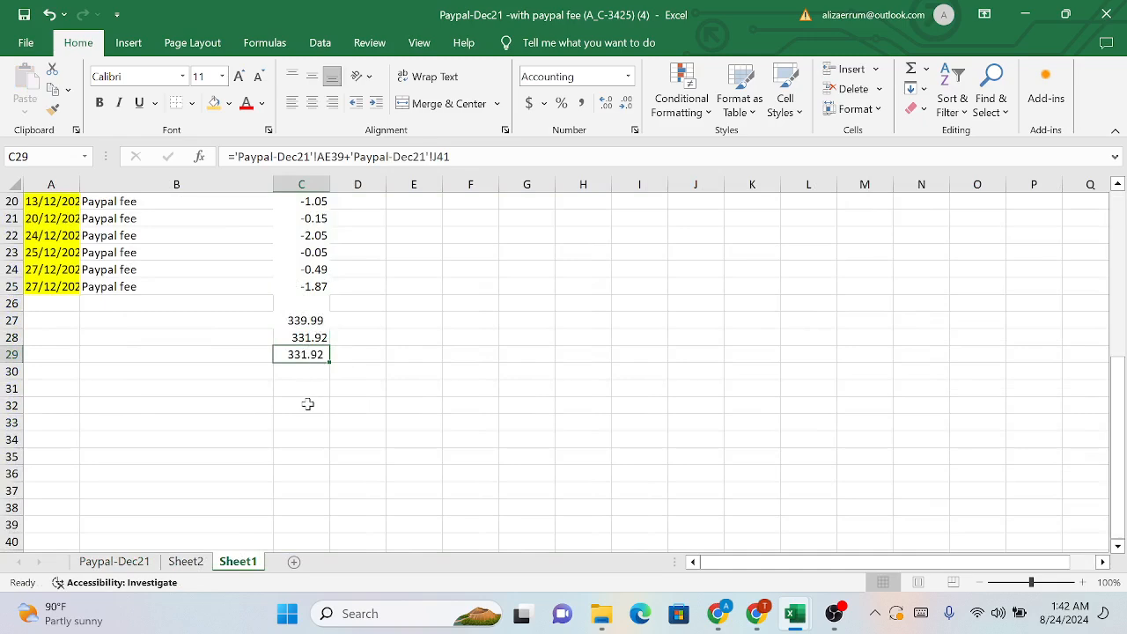
pyautogui.click(314, 322)
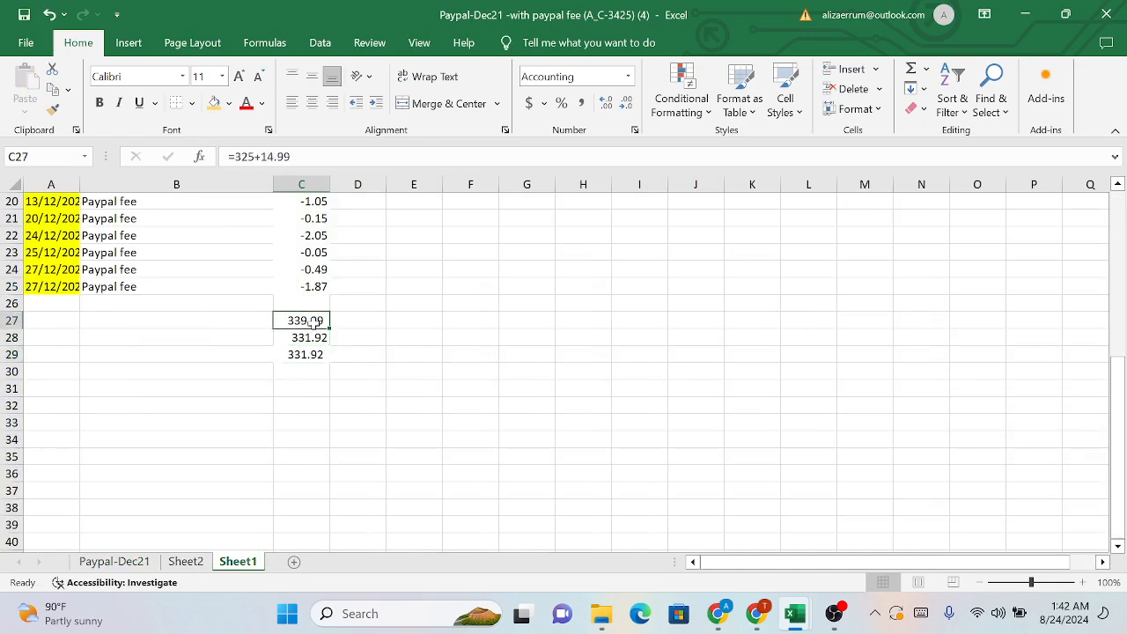
# Compare the calculated total in C28 with the closing balance in C29 and review the transaction rows on Sheet1
pyautogui.click(310, 355)
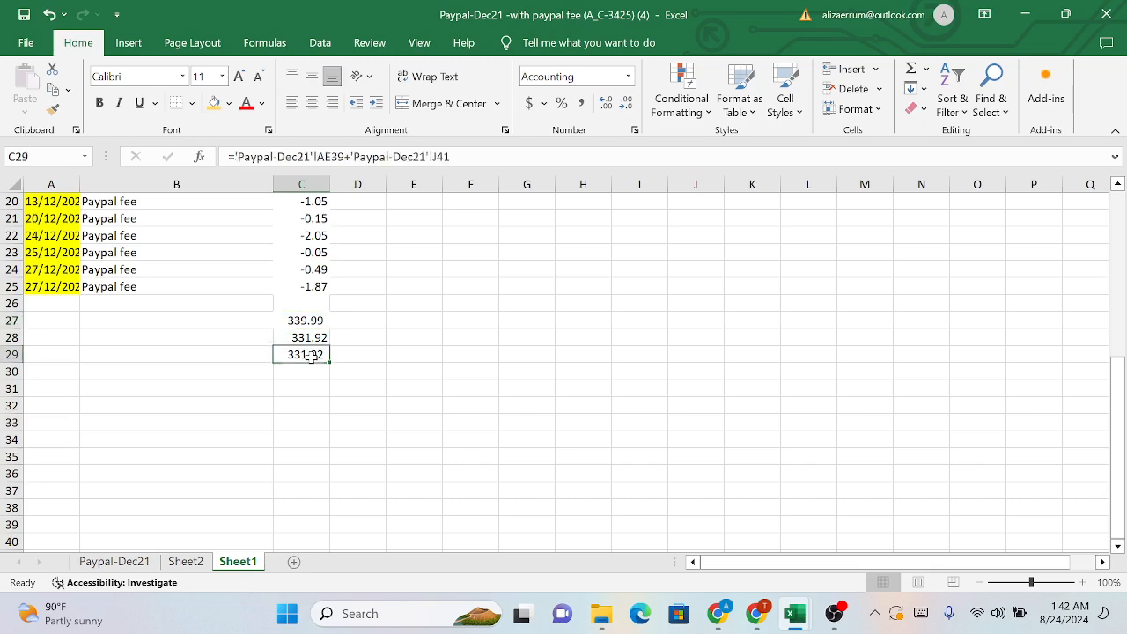
pyautogui.scroll(4, 310, 356)
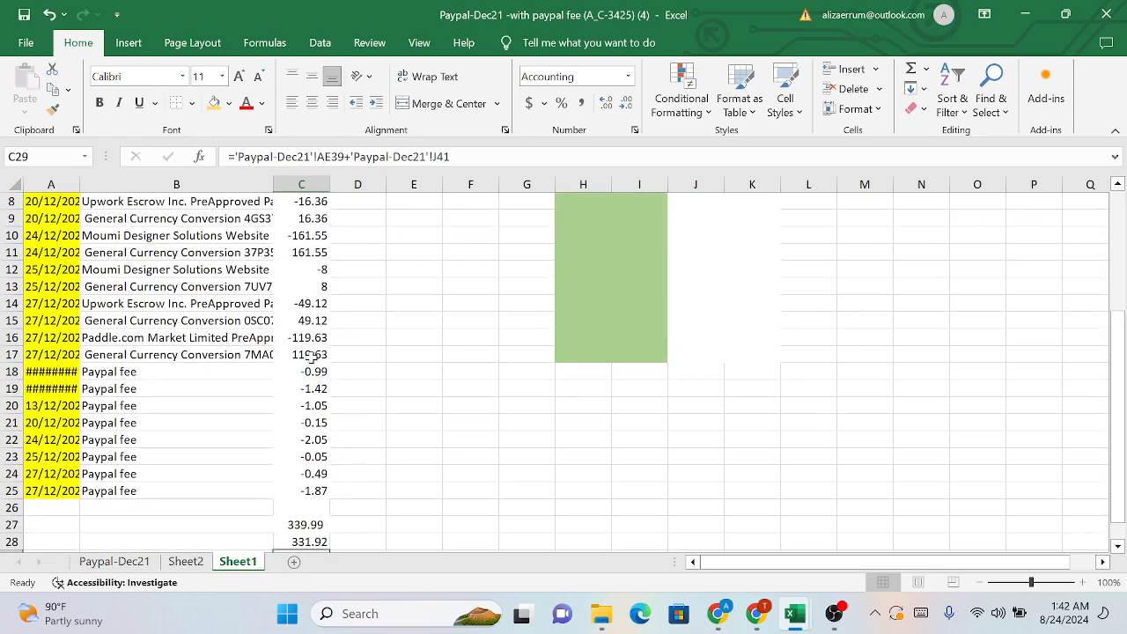
pyautogui.scroll(-3, 310, 356)
pyautogui.scroll(5, 352, 348)
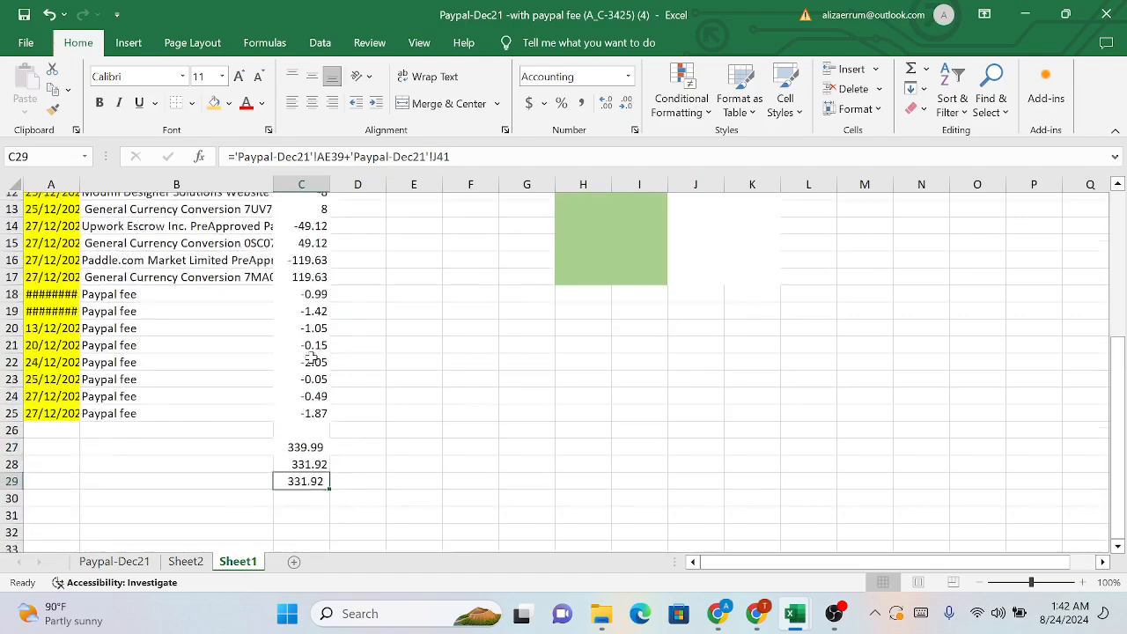
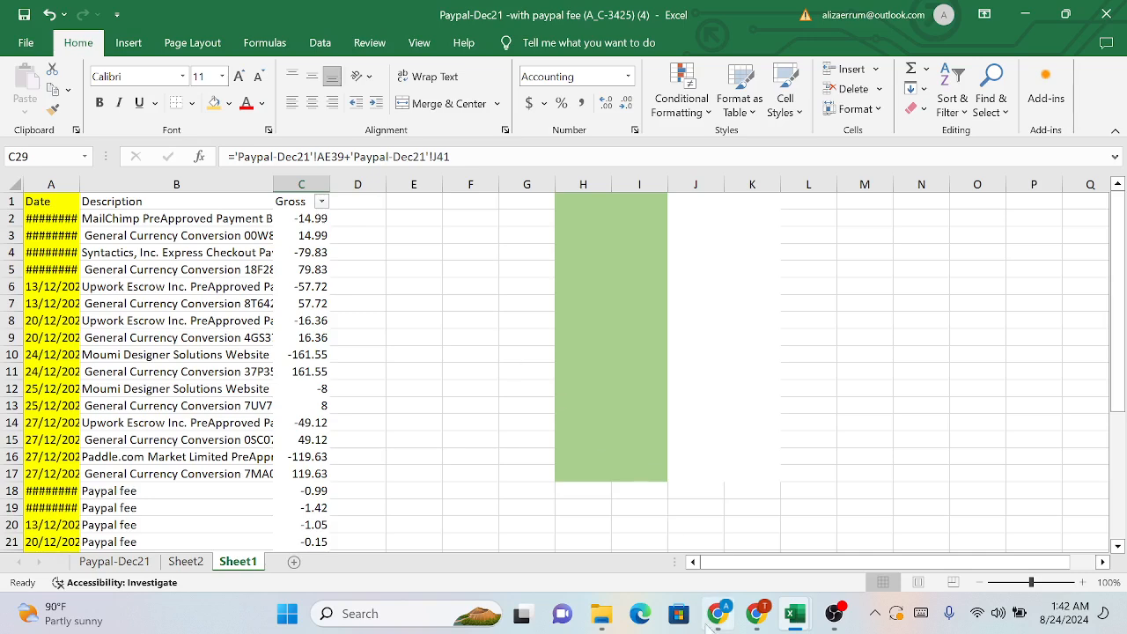
# Switch to QuickBooks in Chrome and open the Chart of accounts
pyautogui.moveTo(713, 620)
pyautogui.click(726, 535)
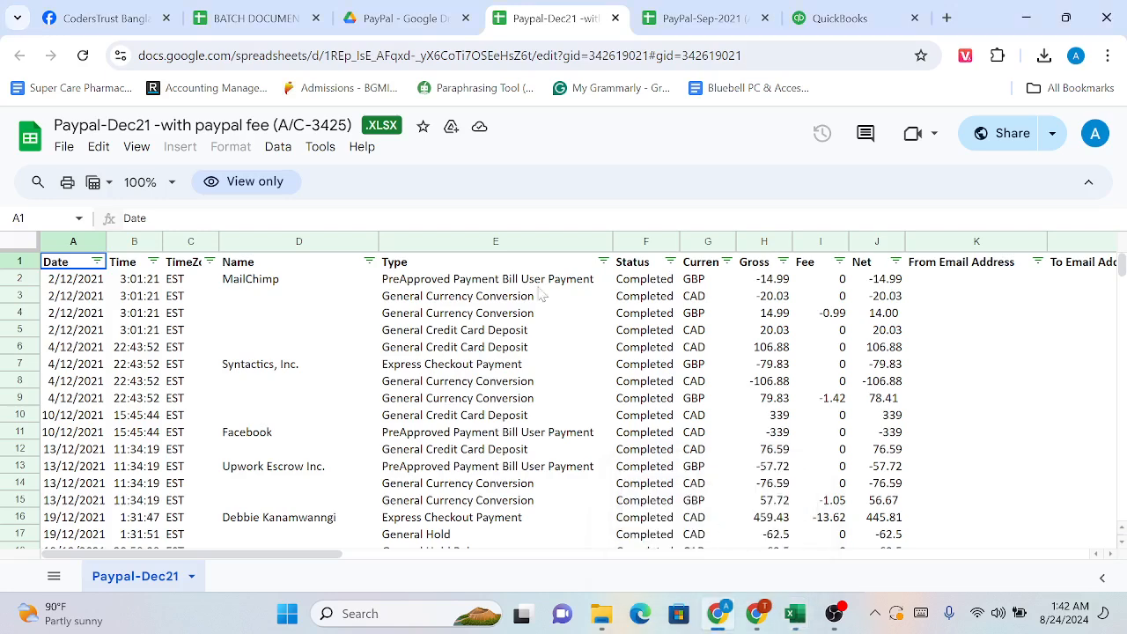
pyautogui.click(823, 11)
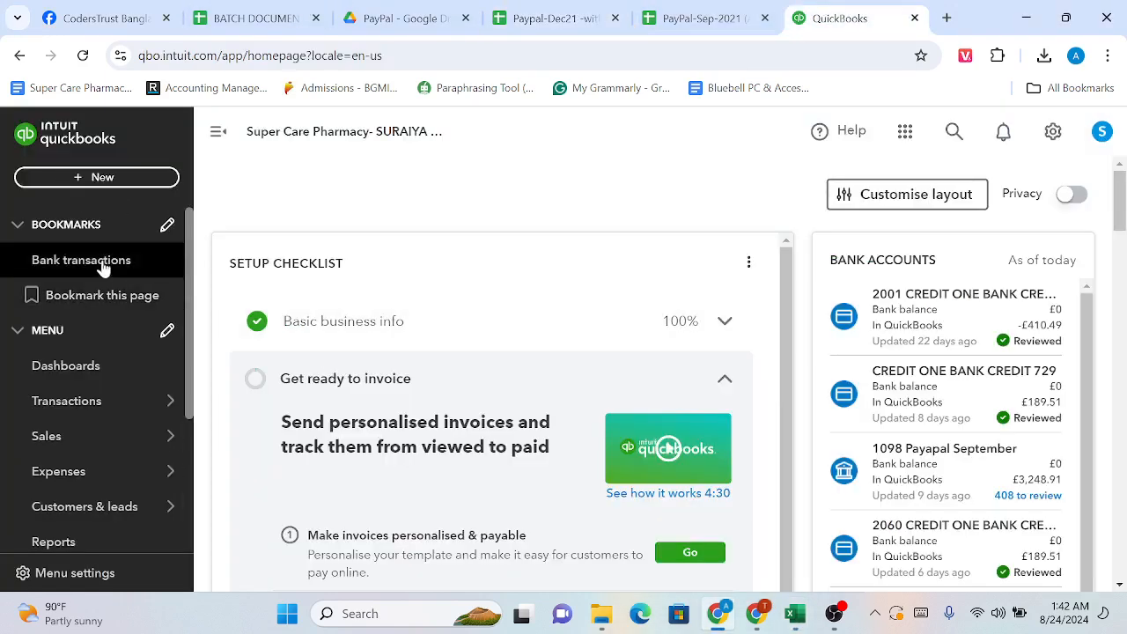
pyautogui.moveTo(55, 402)
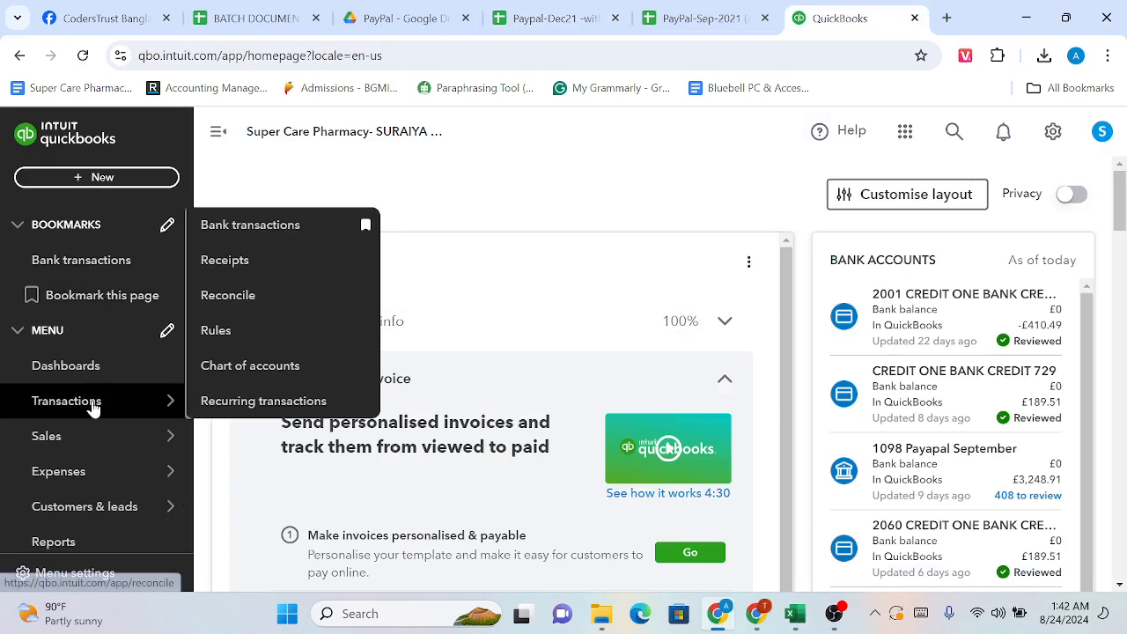
pyautogui.click(277, 373)
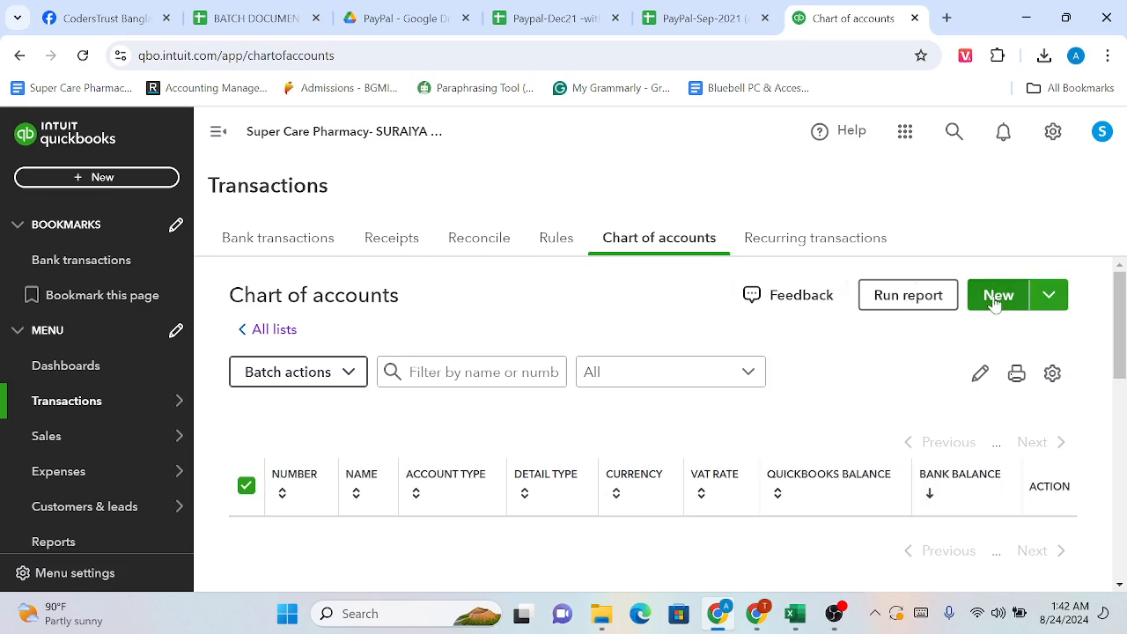
# Start a new account named Paypal 719 with account type Cash at bank and in hand and detail type Cash on hand
pyautogui.click(997, 296)
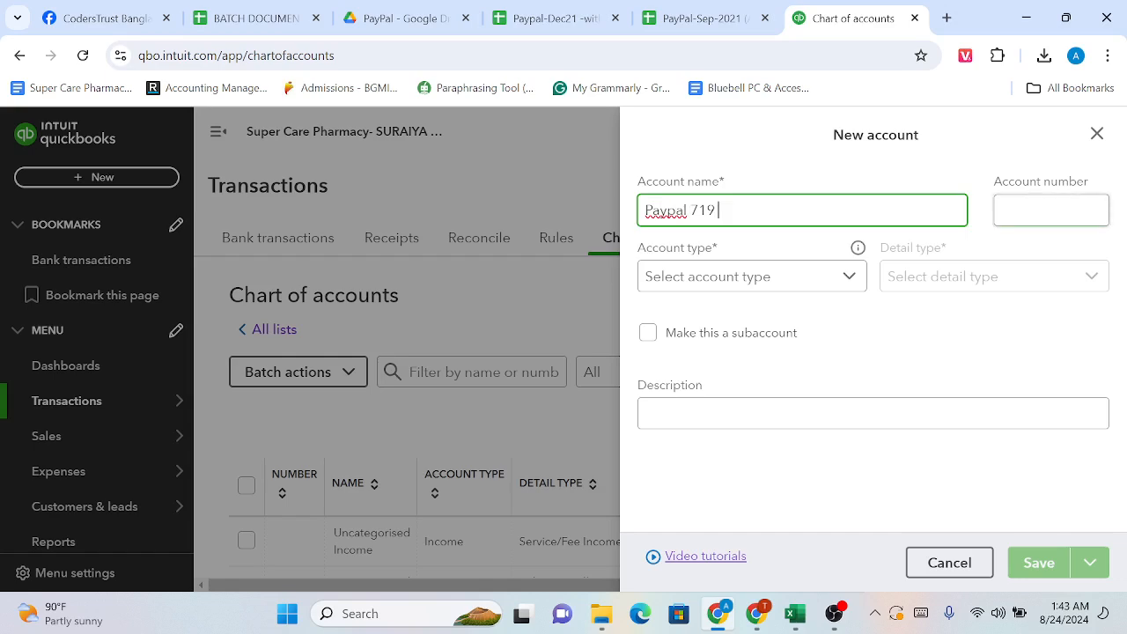
pyautogui.click(1052, 210)
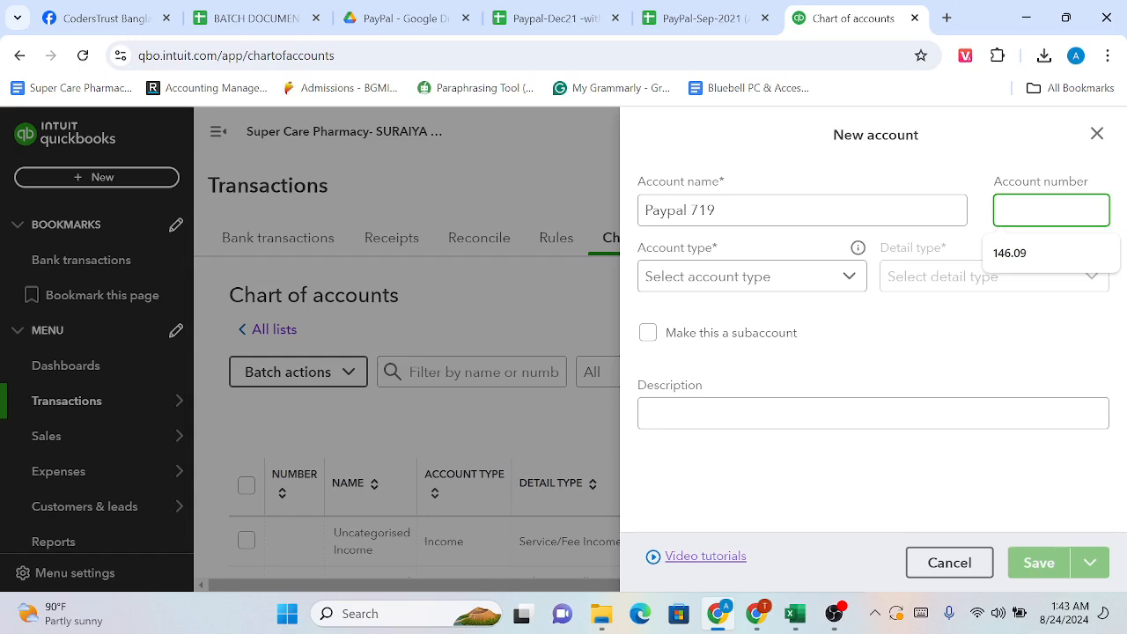
pyautogui.click(782, 277)
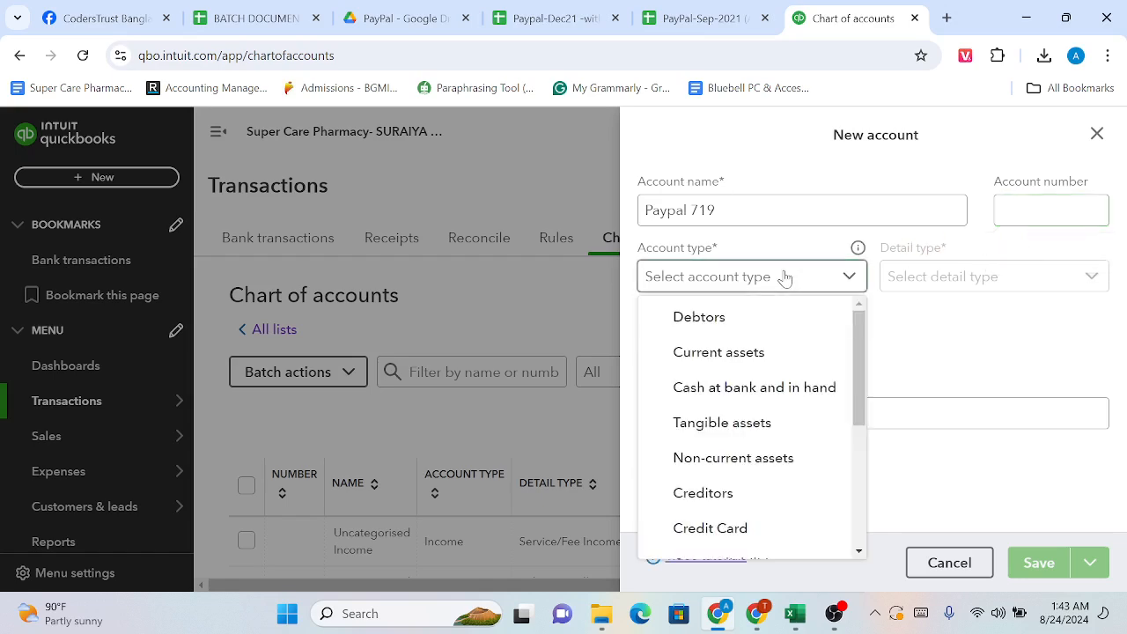
pyautogui.click(766, 384)
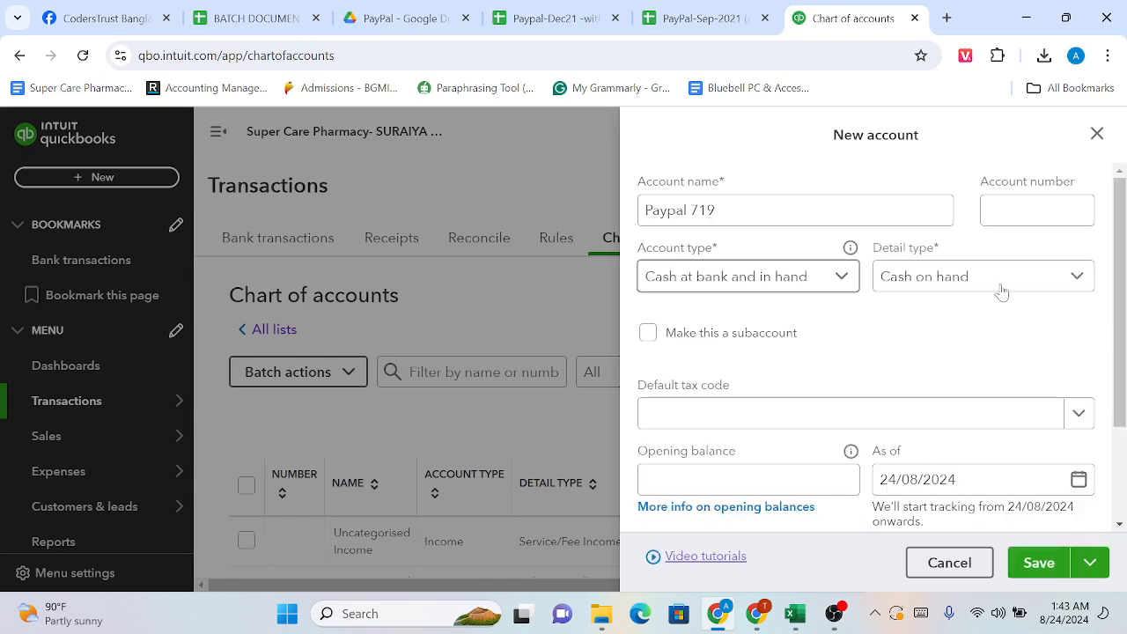
pyautogui.click(841, 278)
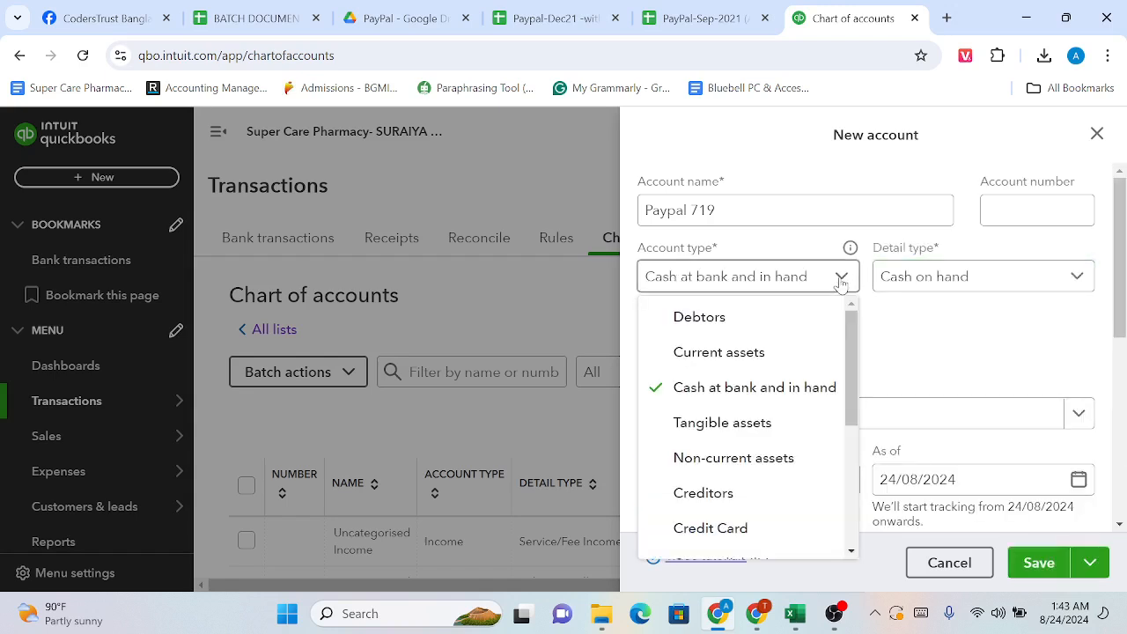
pyautogui.click(799, 385)
# Copy the opening balance 339.99 from C27 on Sheet1 in Excel into the new QuickBooks account's Opening balance
pyautogui.scroll(-1, 982, 312)
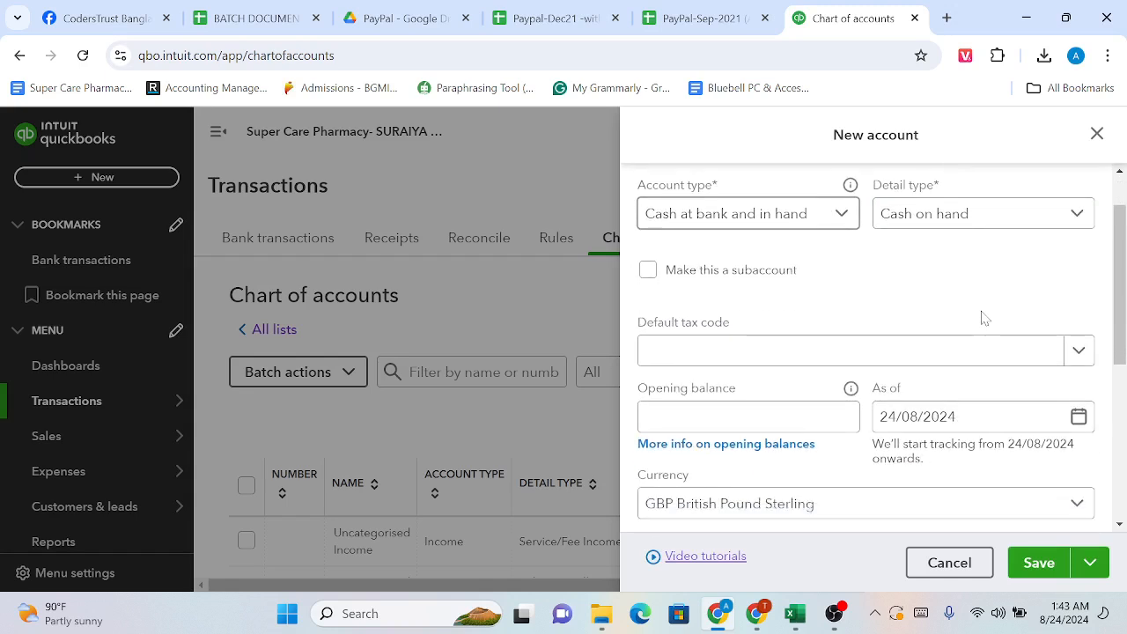
pyautogui.click(749, 402)
pyautogui.scroll(-1, 795, 396)
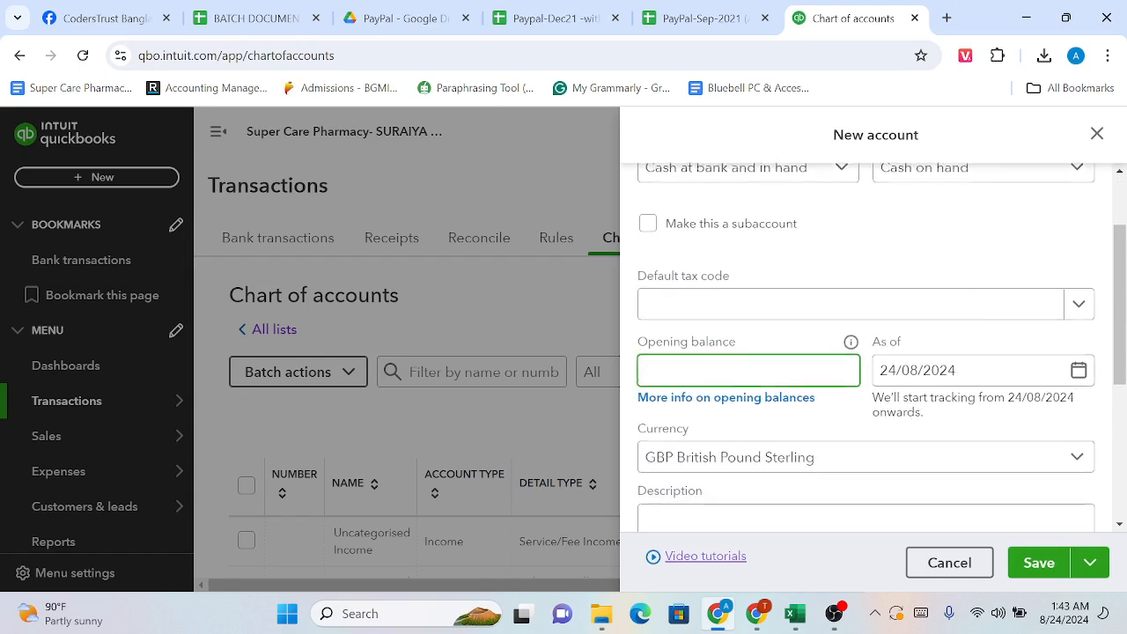
pyautogui.moveTo(795, 613)
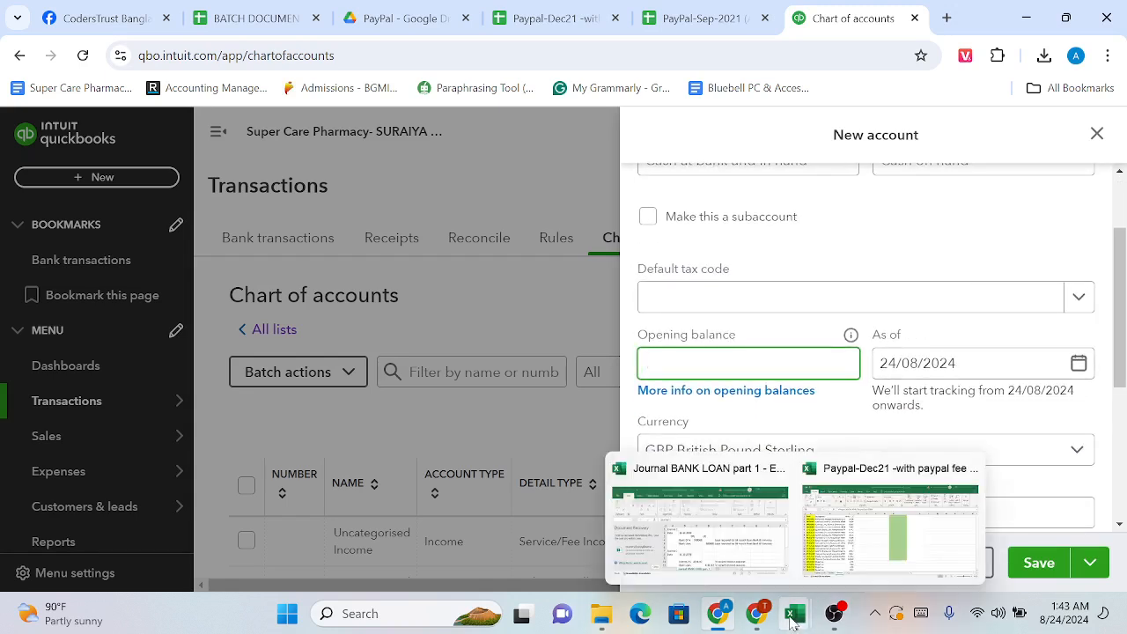
pyautogui.click(832, 519)
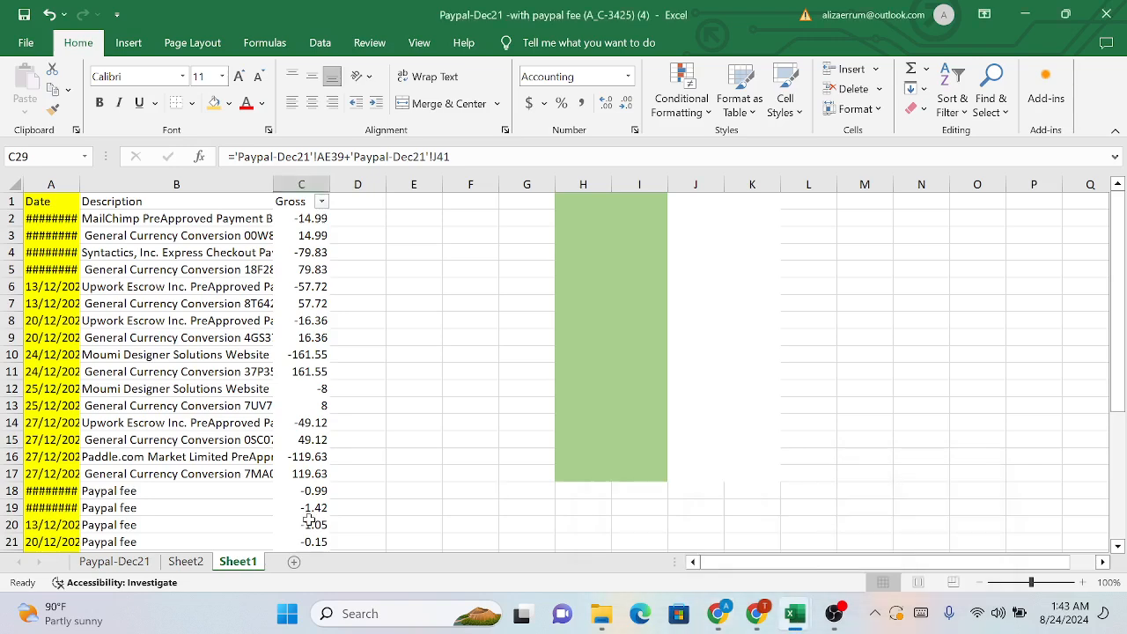
pyautogui.scroll(-4, 308, 520)
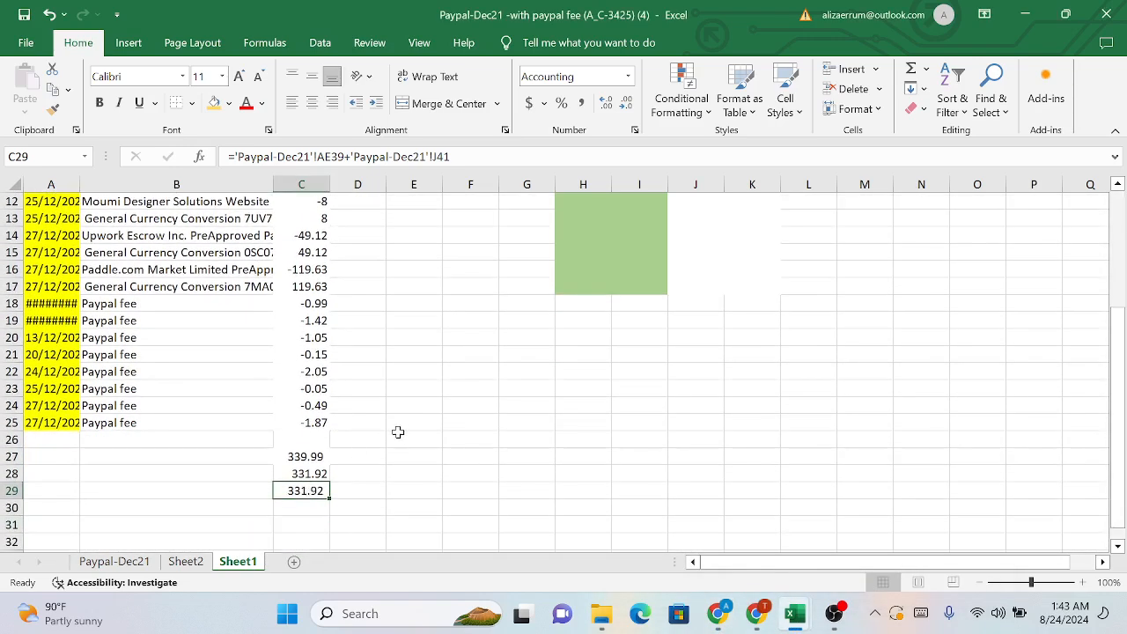
pyautogui.click(321, 455)
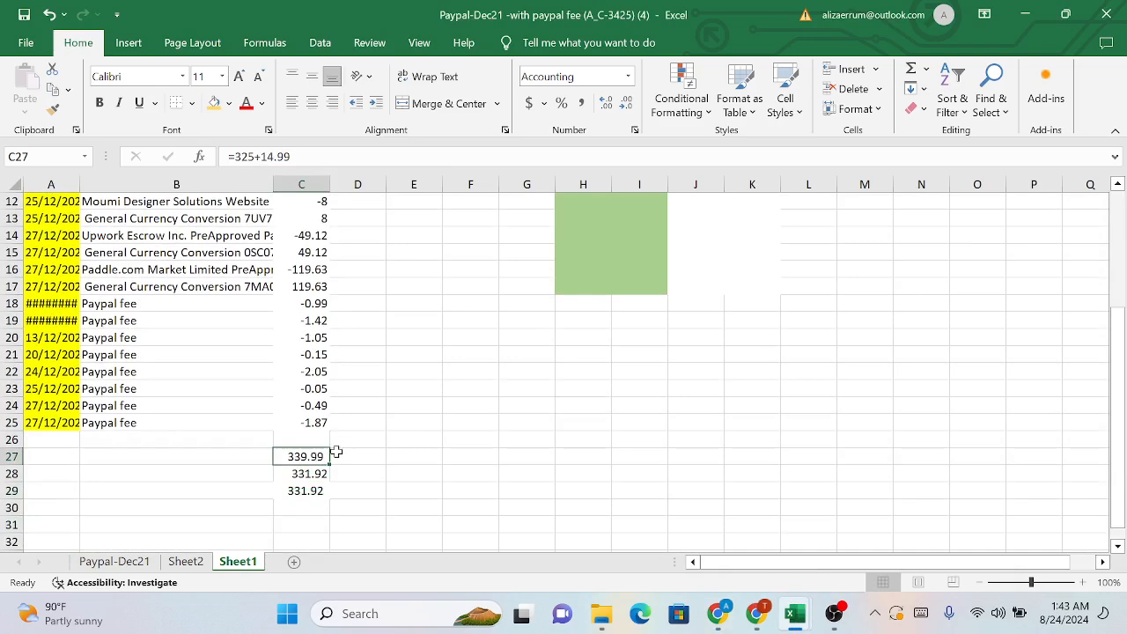
pyautogui.hotkey('ctrl', 'c')
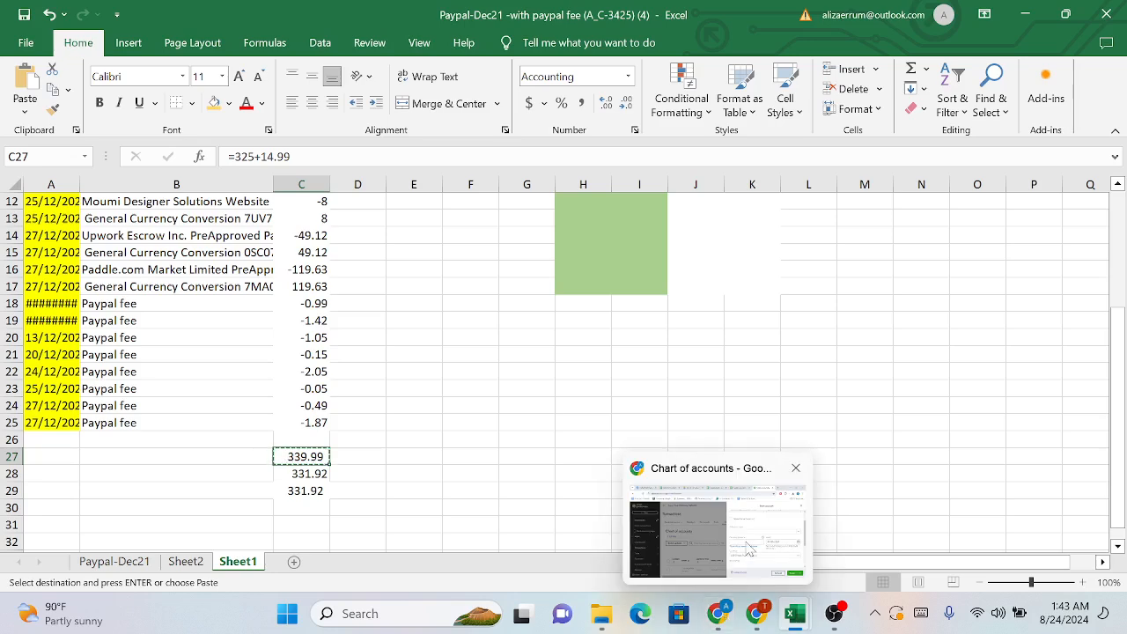
pyautogui.click(720, 616)
pyautogui.hotkey('ctrl', 'v')
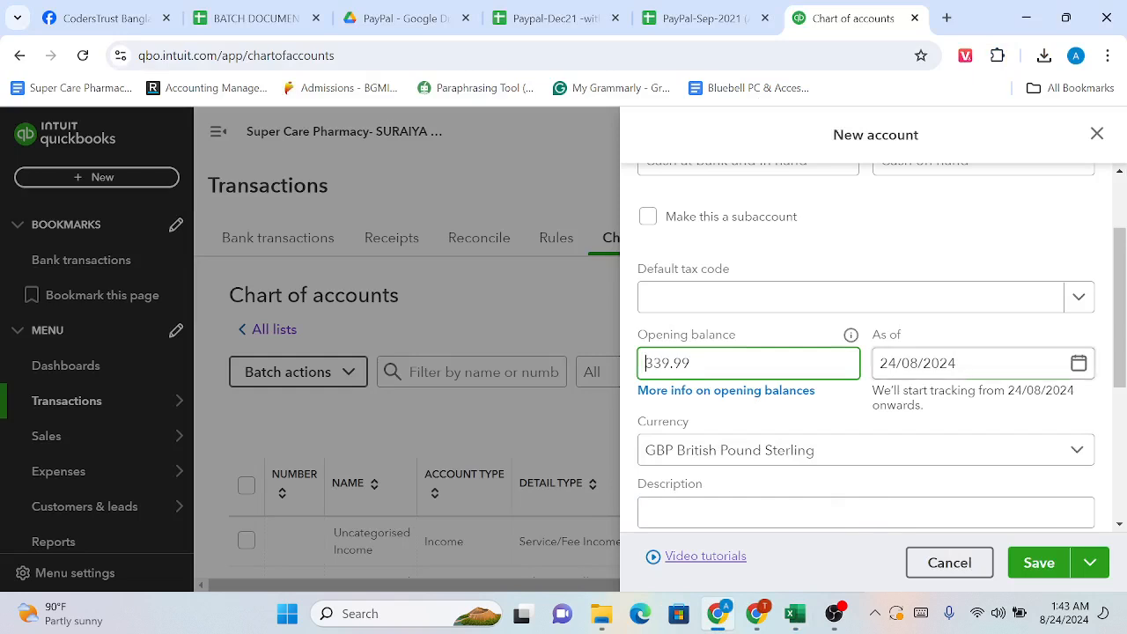
# Switch back to Sheet1 in Excel, widen Date column A to show the full dates, and left-align it
pyautogui.moveTo(791, 619)
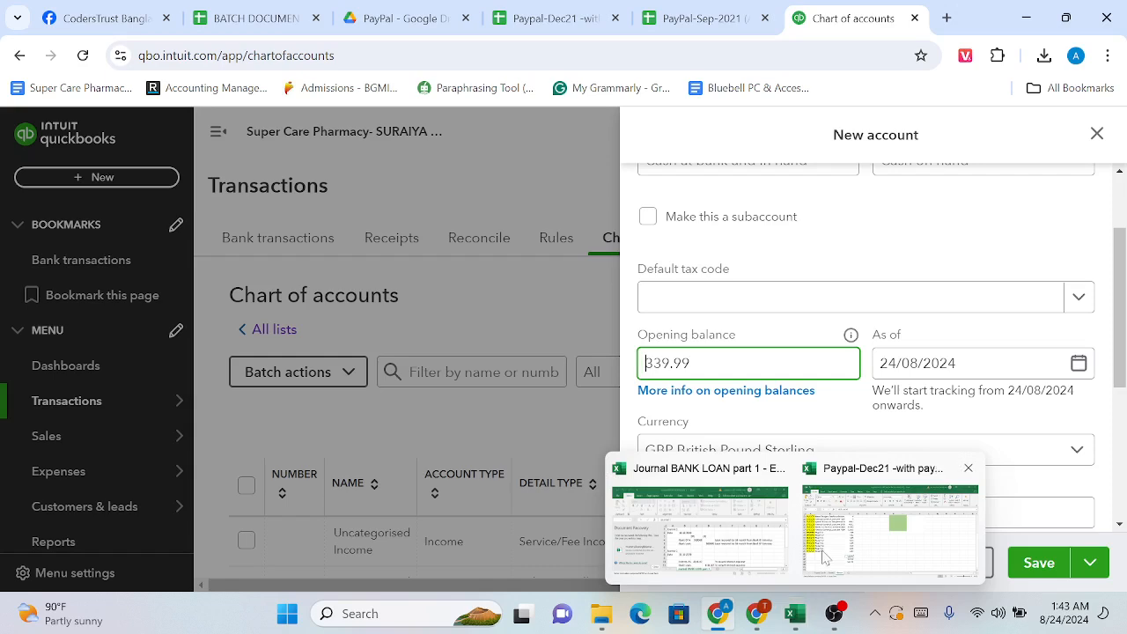
pyautogui.click(889, 523)
pyautogui.scroll(4, 246, 401)
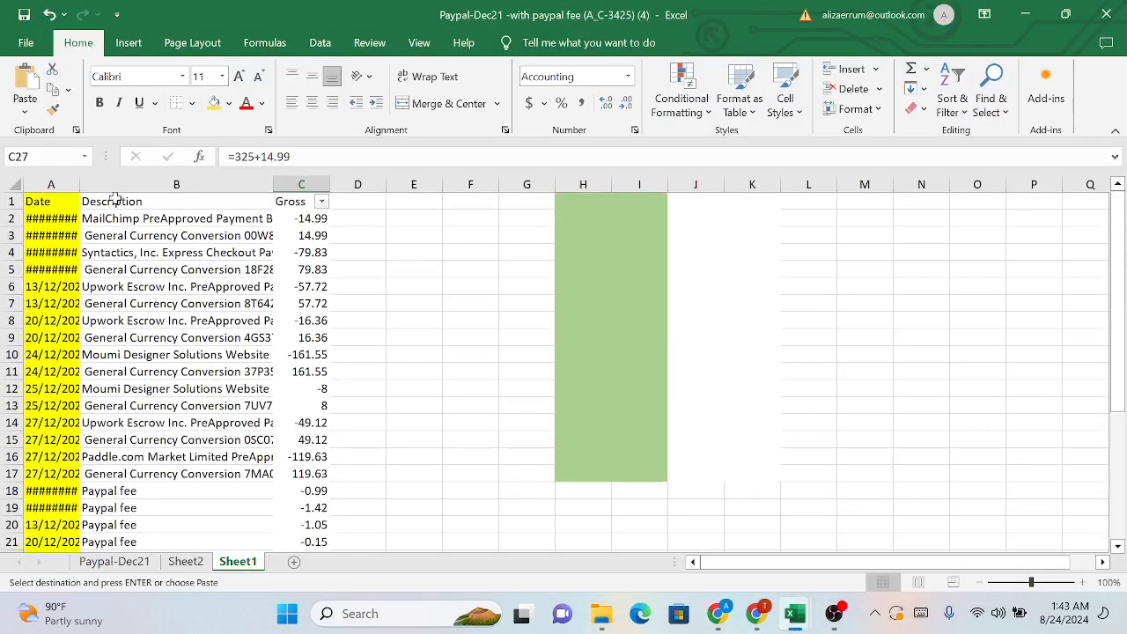
pyautogui.moveTo(80, 190); pyautogui.dragTo(142, 184)
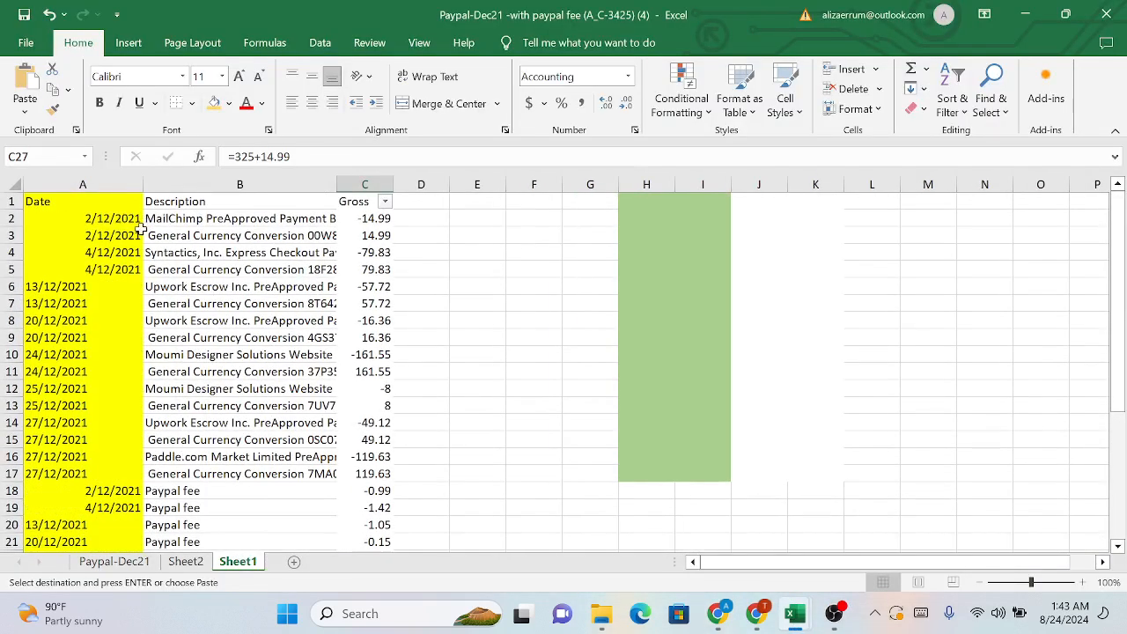
pyautogui.click(81, 184)
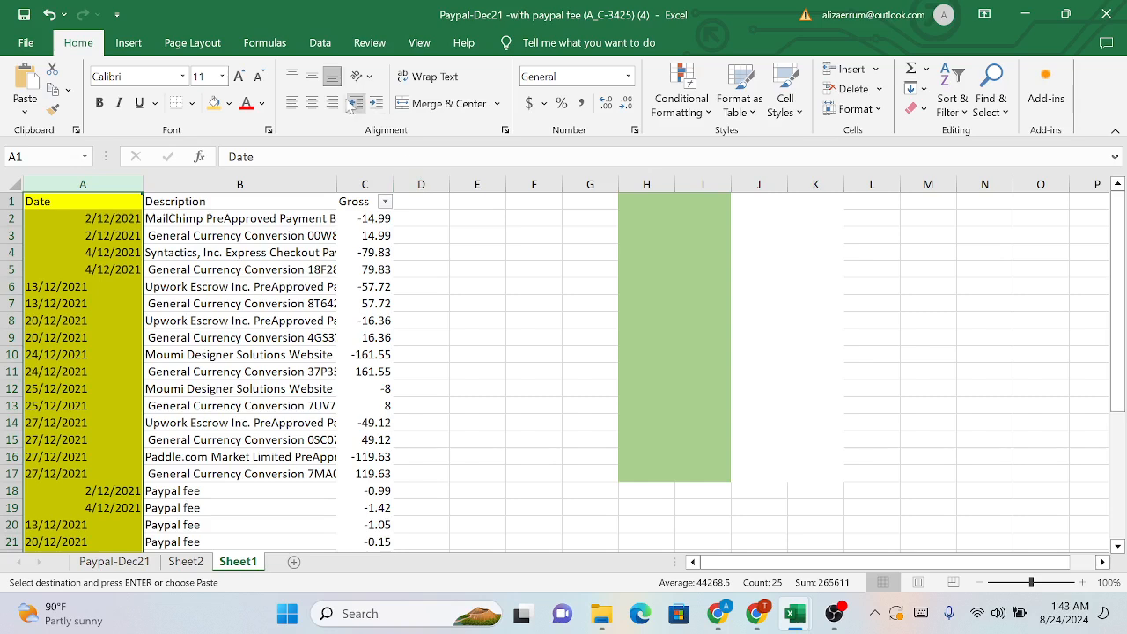
pyautogui.click(292, 103)
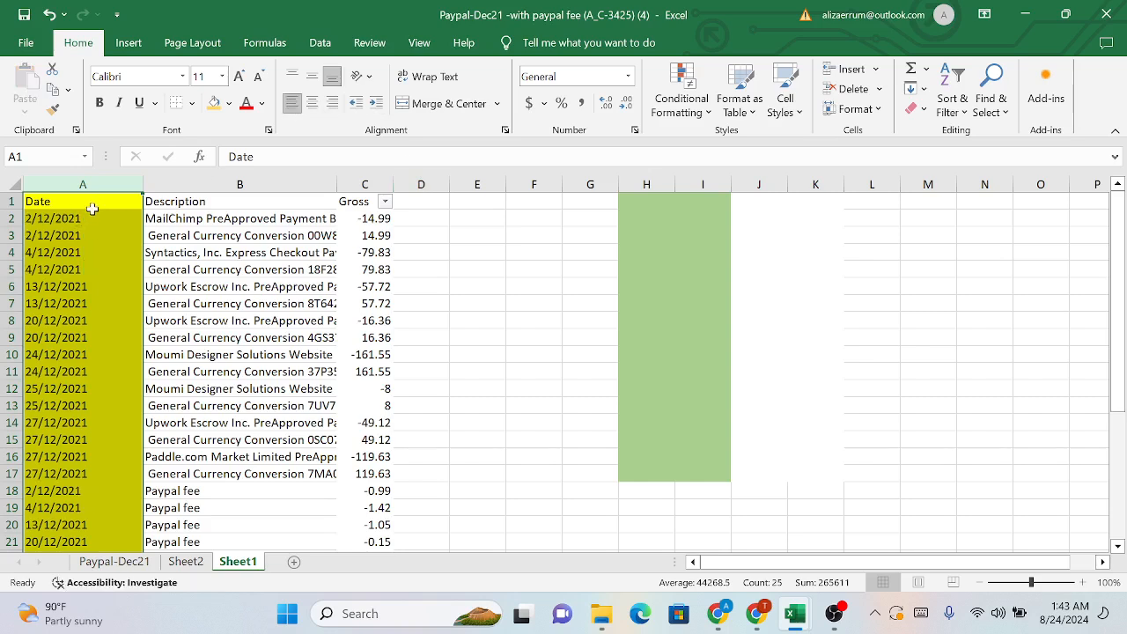
# Switch to QuickBooks in Chrome and set the new account's opening balance As of date to 02/12/2021
pyautogui.click(88, 218)
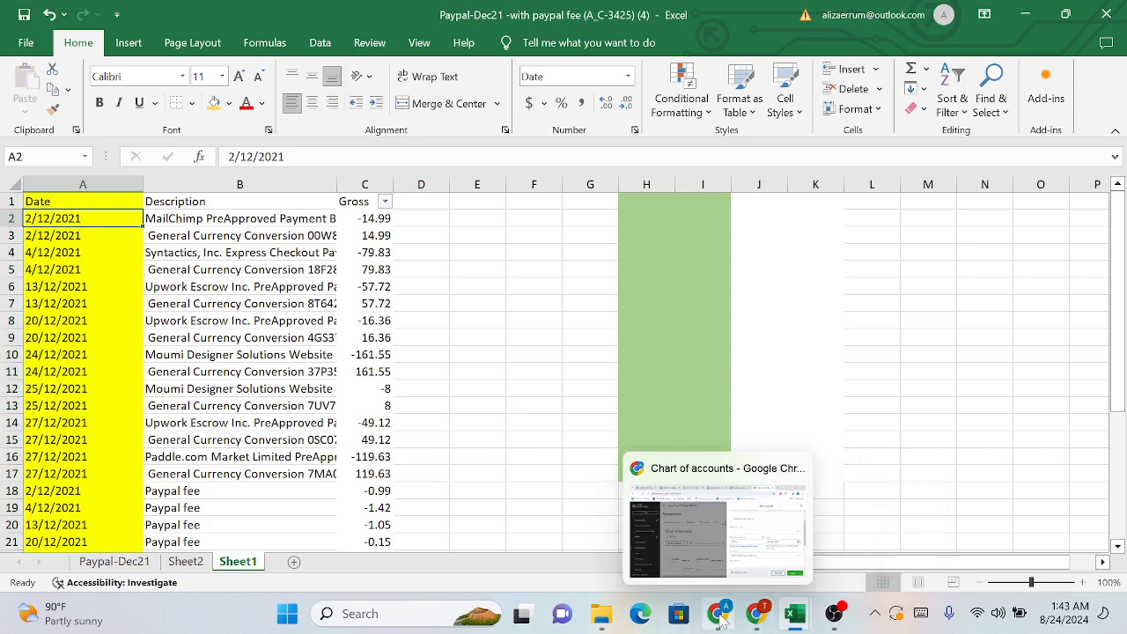
pyautogui.click(726, 542)
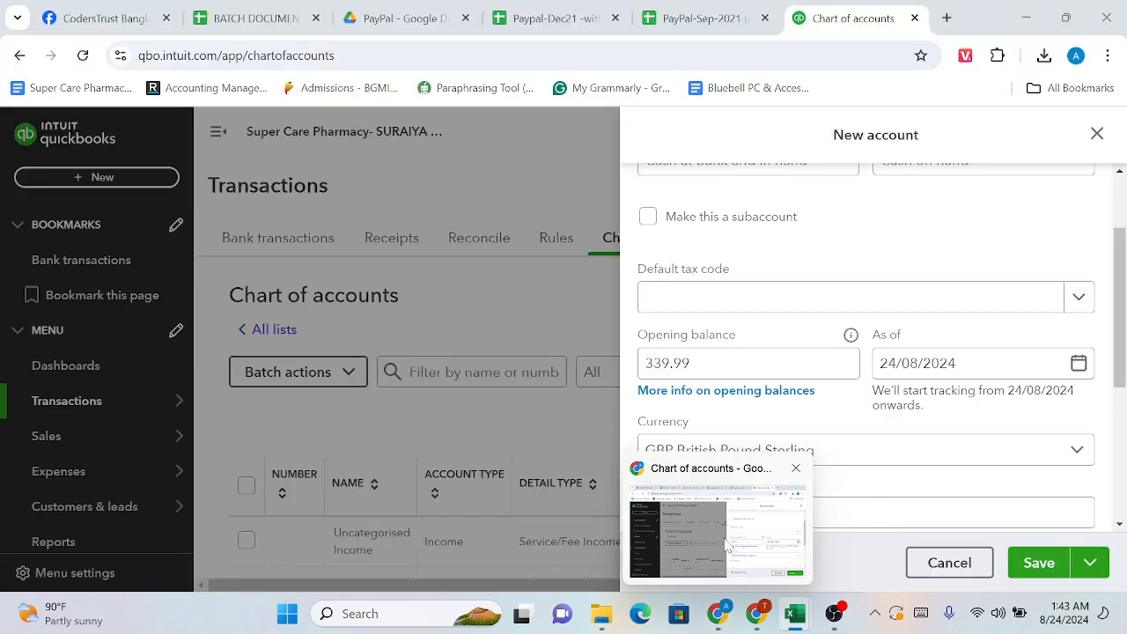
pyautogui.click(1079, 363)
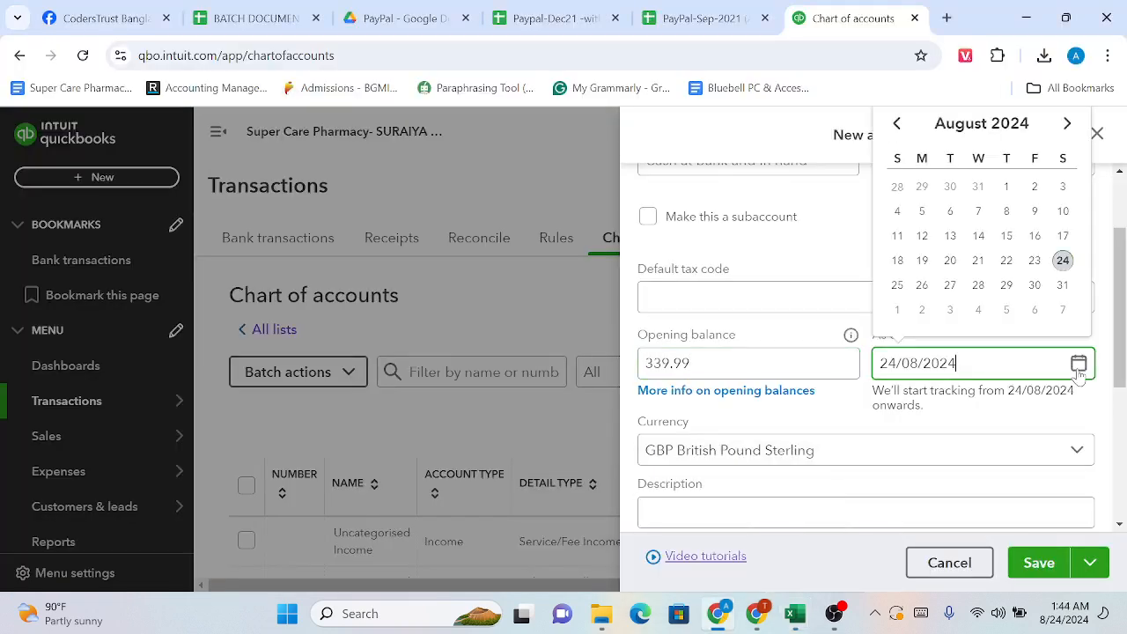
pyautogui.tripleClick(897, 123)
pyautogui.tripleClick(897, 124)
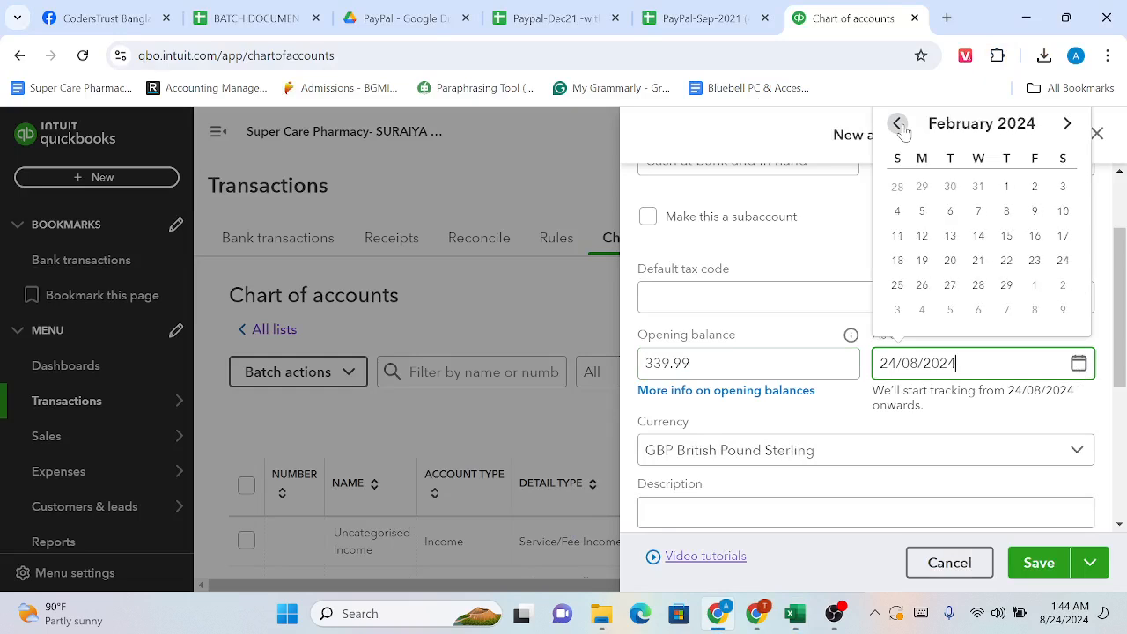
pyautogui.doubleClick(897, 123)
pyautogui.tripleClick(897, 123)
pyautogui.tripleClick(902, 128)
pyautogui.doubleClick(902, 127)
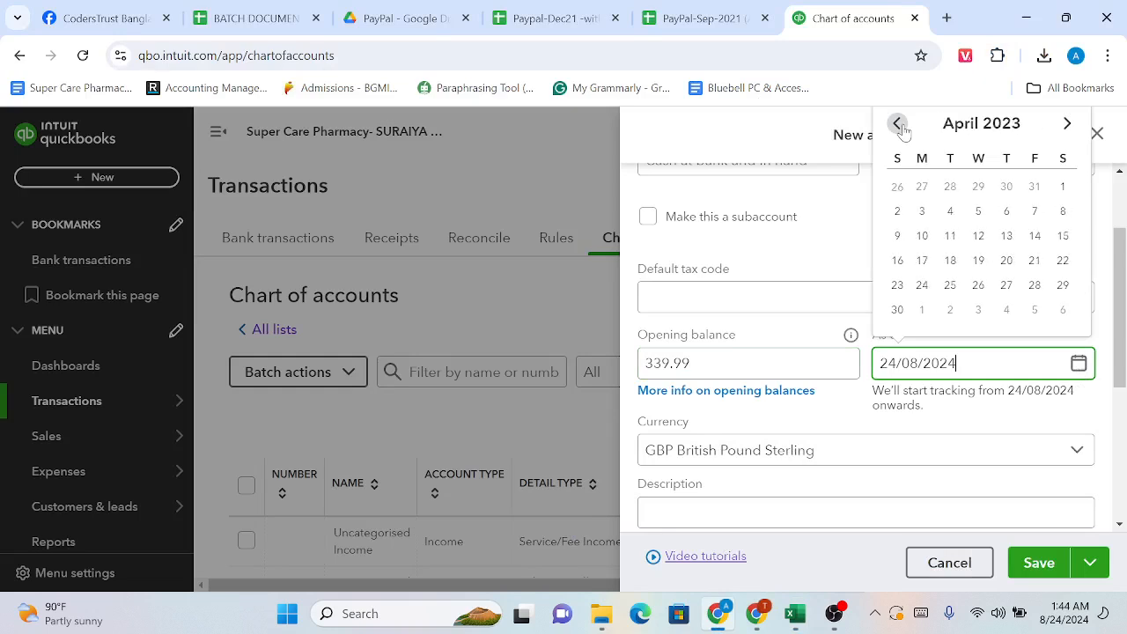
pyautogui.tripleClick(902, 127)
pyautogui.click(898, 124)
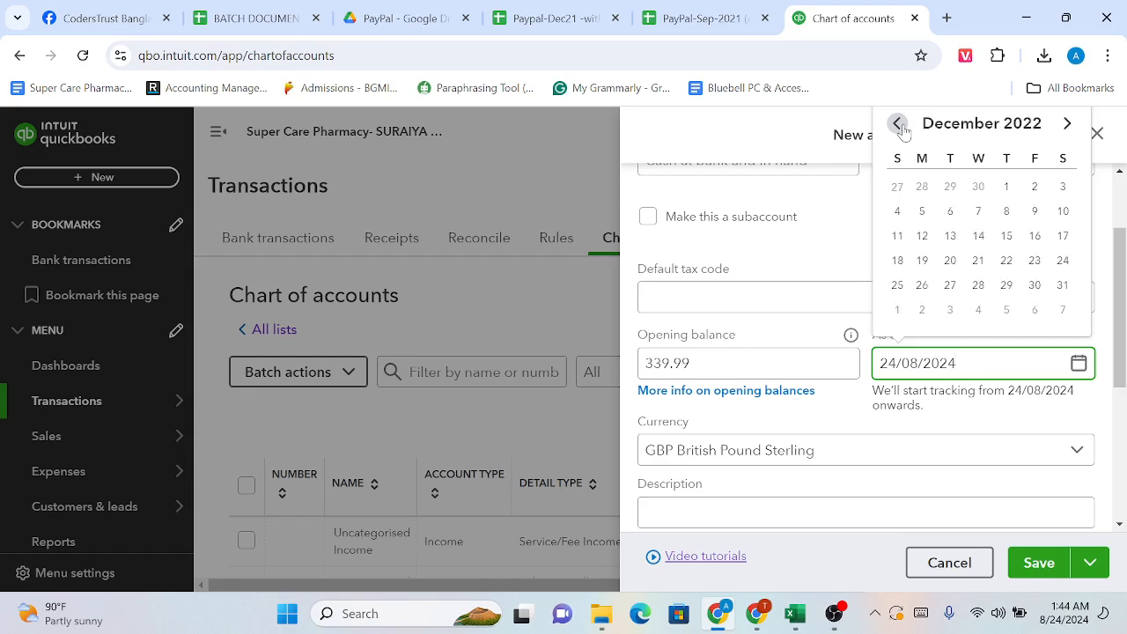
pyautogui.click(899, 124)
pyautogui.doubleClick(898, 124)
pyautogui.doubleClick(898, 124)
pyautogui.doubleClick(898, 124)
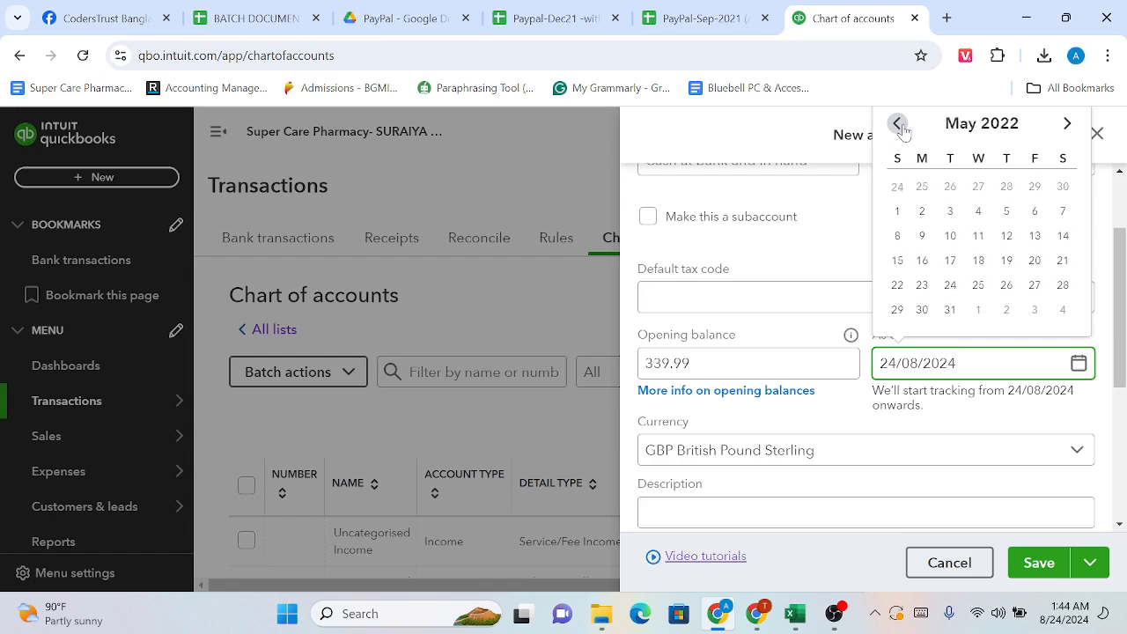
pyautogui.click(898, 124)
pyautogui.click(898, 124)
pyautogui.click(898, 124)
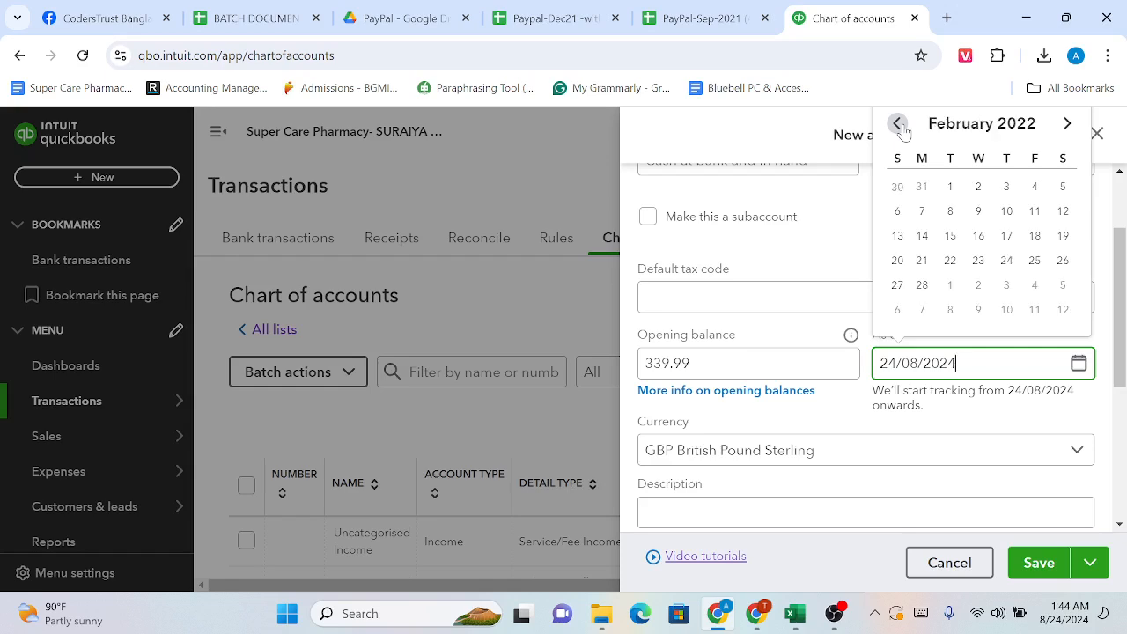
pyautogui.click(898, 125)
pyautogui.click(899, 125)
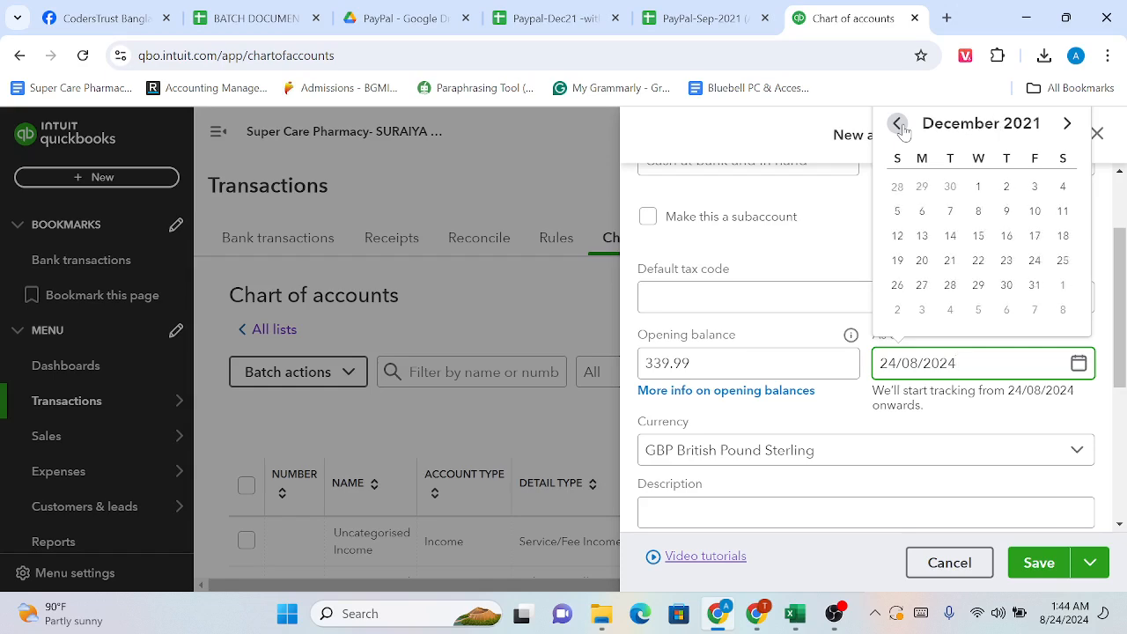
pyautogui.click(898, 124)
pyautogui.click(1067, 123)
pyautogui.click(1006, 188)
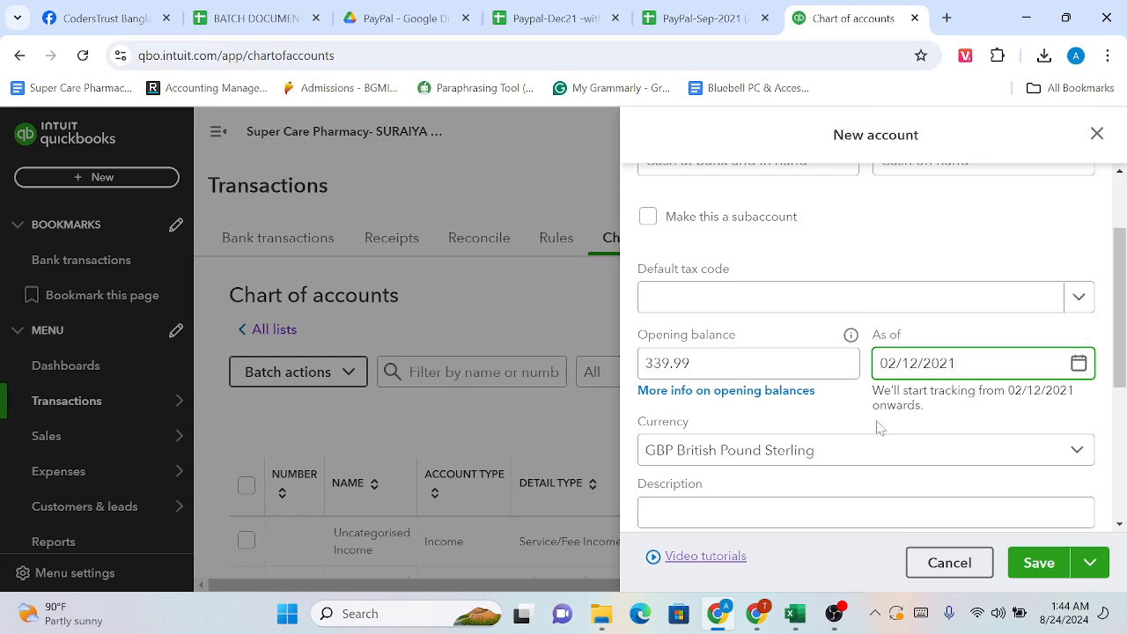
# Check the new account's details and save it to the chart of accounts
pyautogui.scroll(-1, 878, 427)
pyautogui.scroll(3, 878, 427)
pyautogui.scroll(-3, 877, 427)
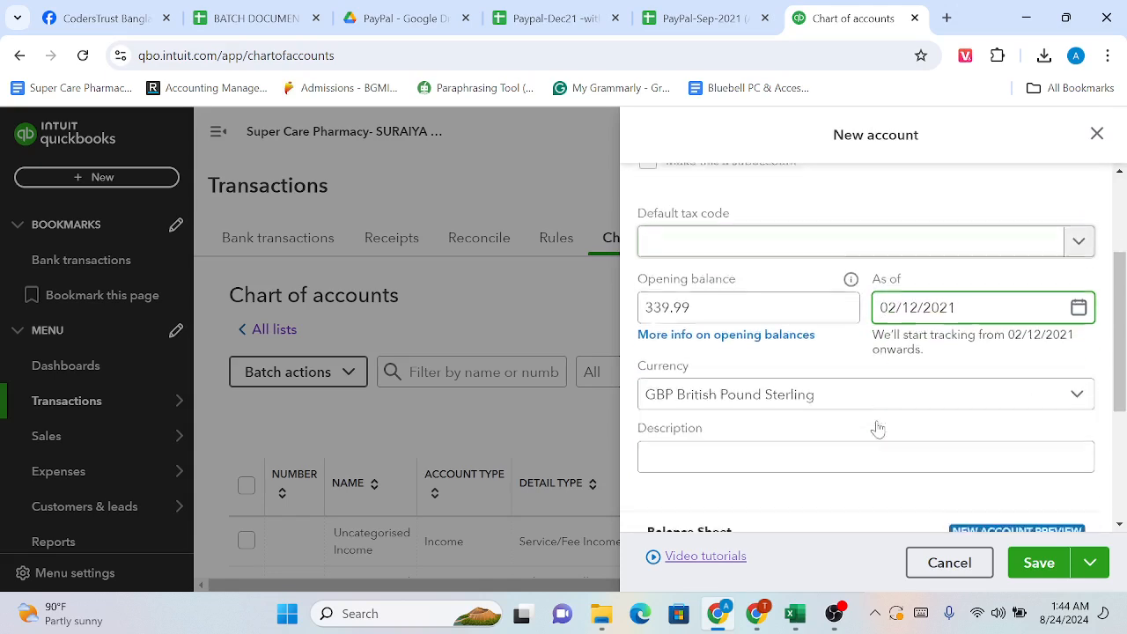
pyautogui.click(1044, 562)
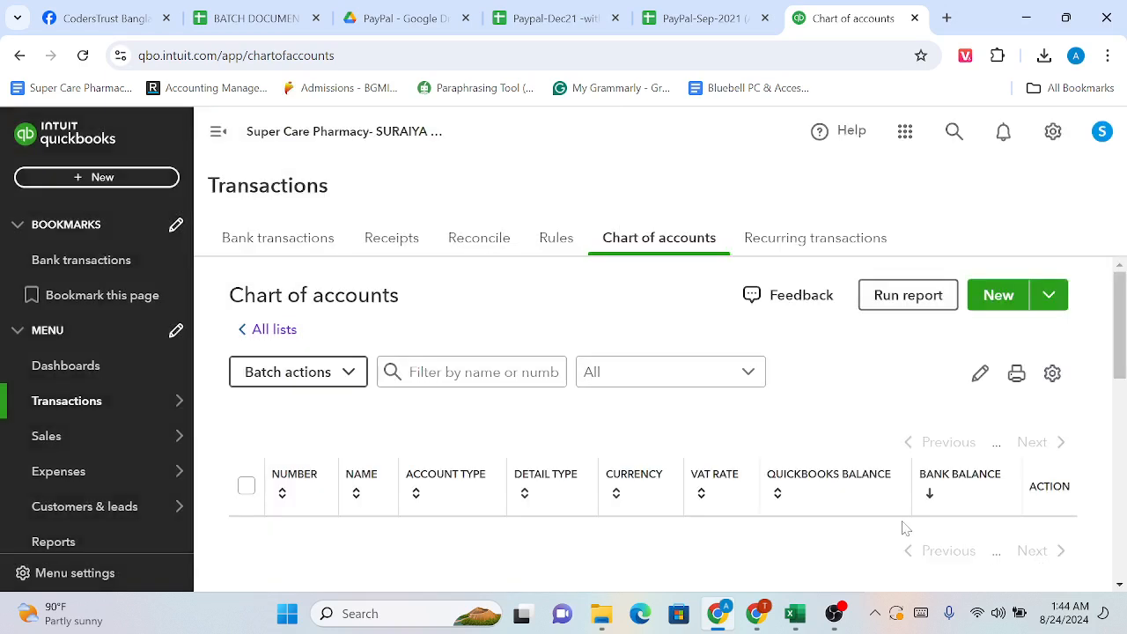
pyautogui.scroll(-1, 902, 527)
# Switch back to Sheet1 in Excel and apply the 03/14/12 date format, English (United States) locale, to A1:A25
pyautogui.moveTo(795, 614)
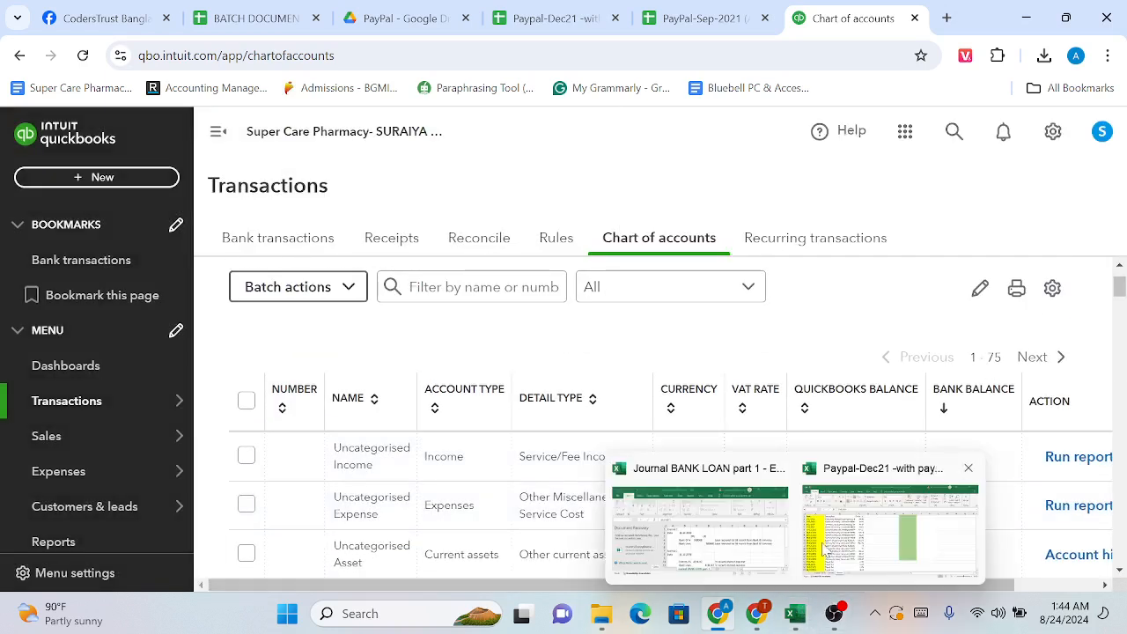
pyautogui.click(822, 548)
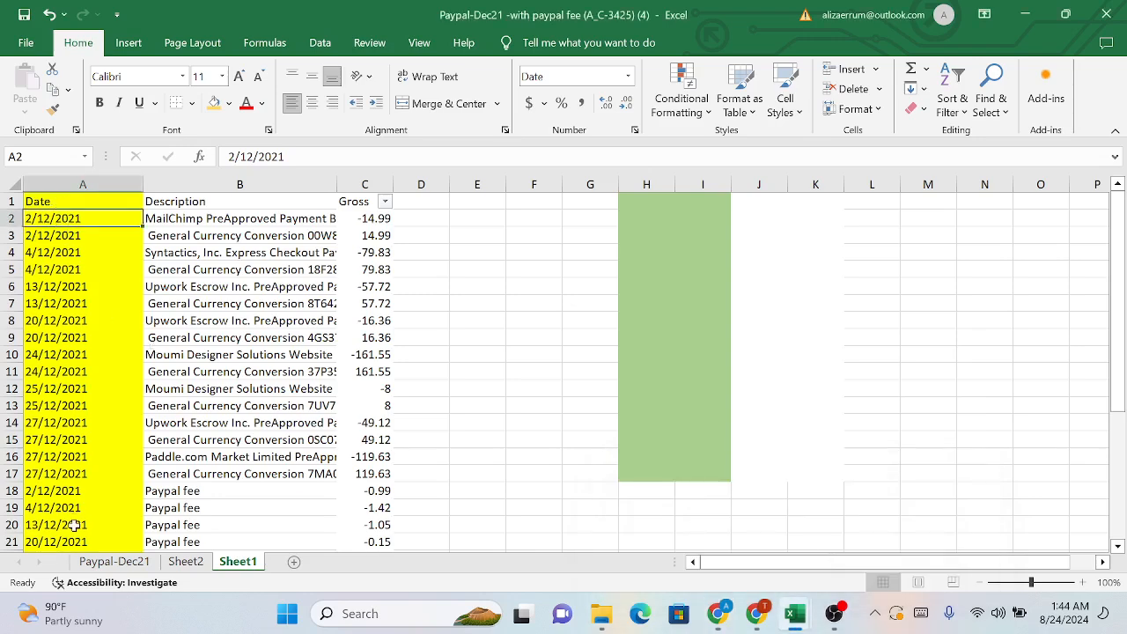
pyautogui.scroll(-3, 74, 525)
pyautogui.scroll(3, 86, 474)
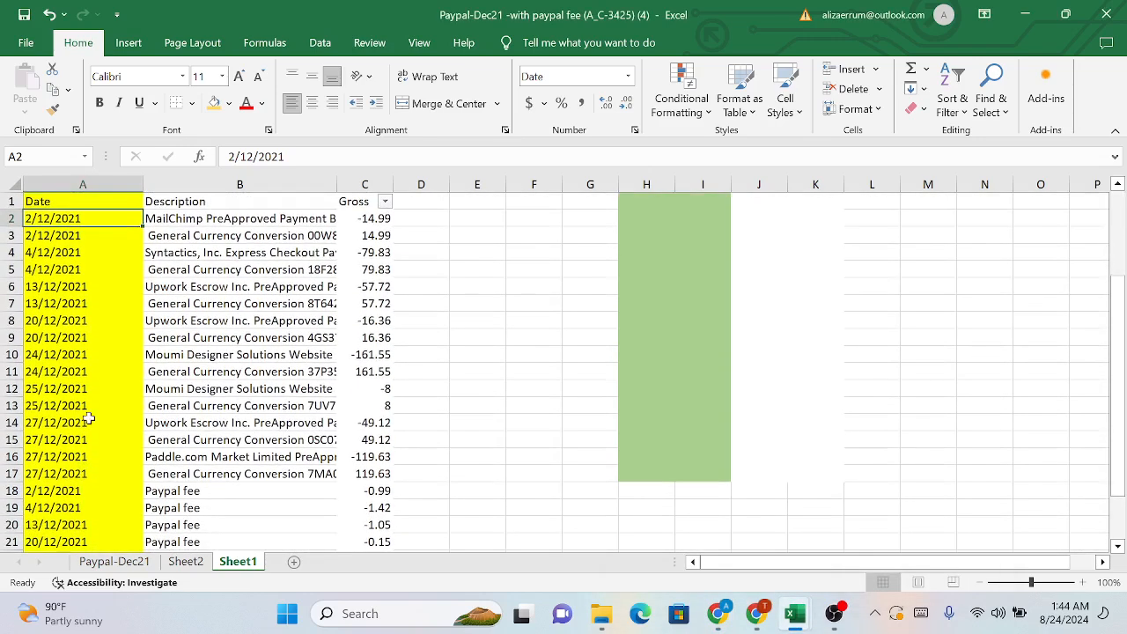
pyautogui.click(105, 203)
pyautogui.moveTo(105, 202); pyautogui.dragTo(78, 526)
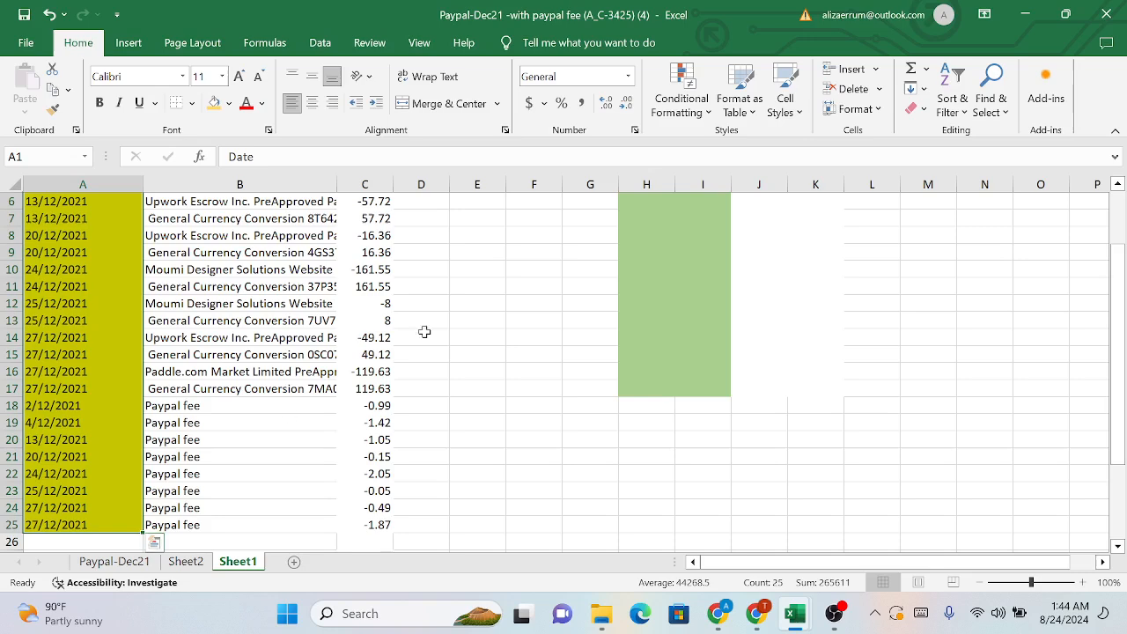
pyautogui.click(629, 76)
pyautogui.click(575, 448)
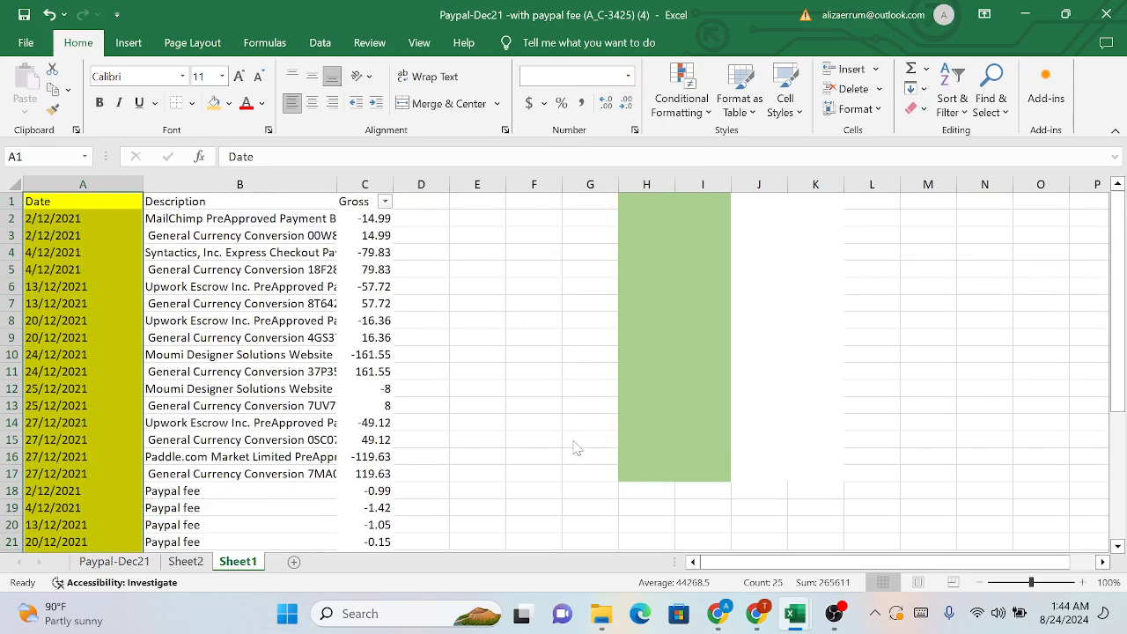
pyautogui.click(110, 190)
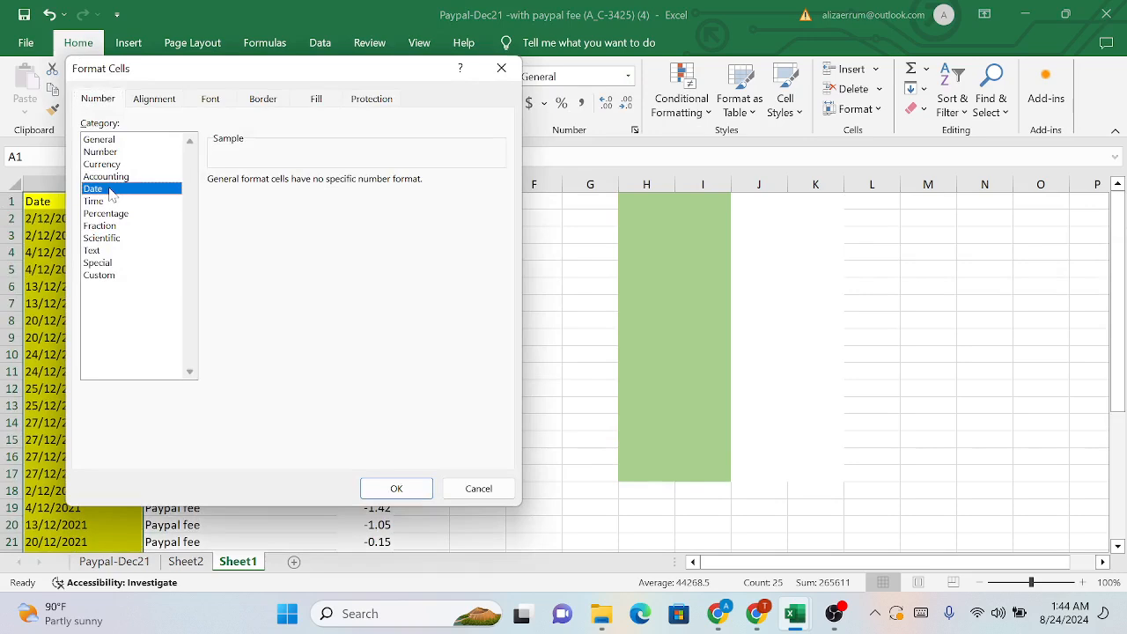
pyautogui.click(249, 257)
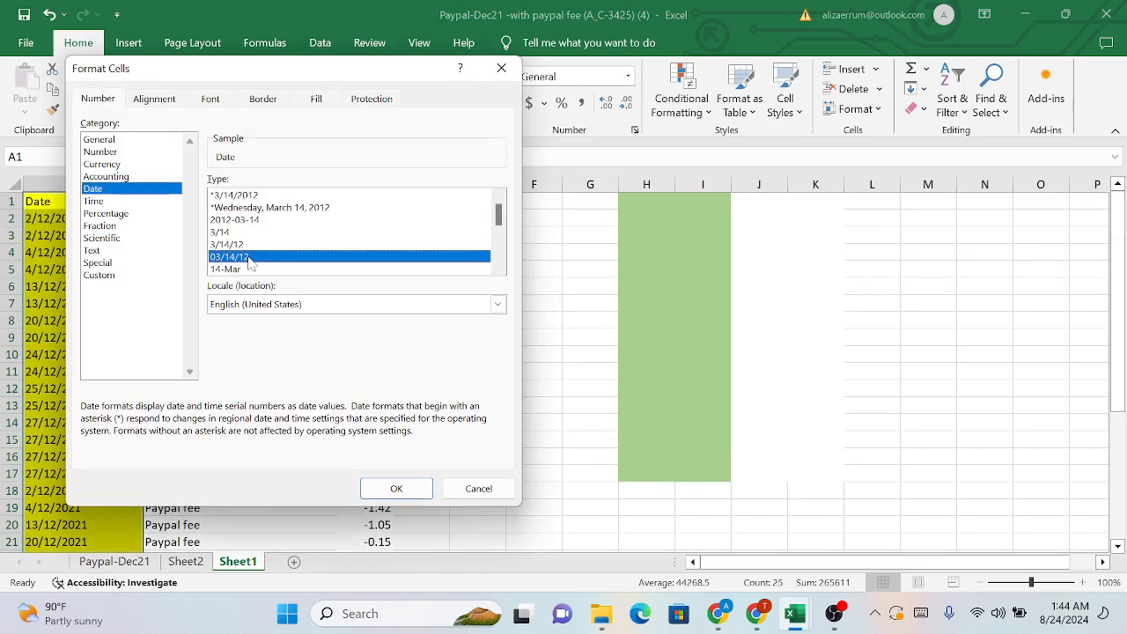
pyautogui.click(396, 489)
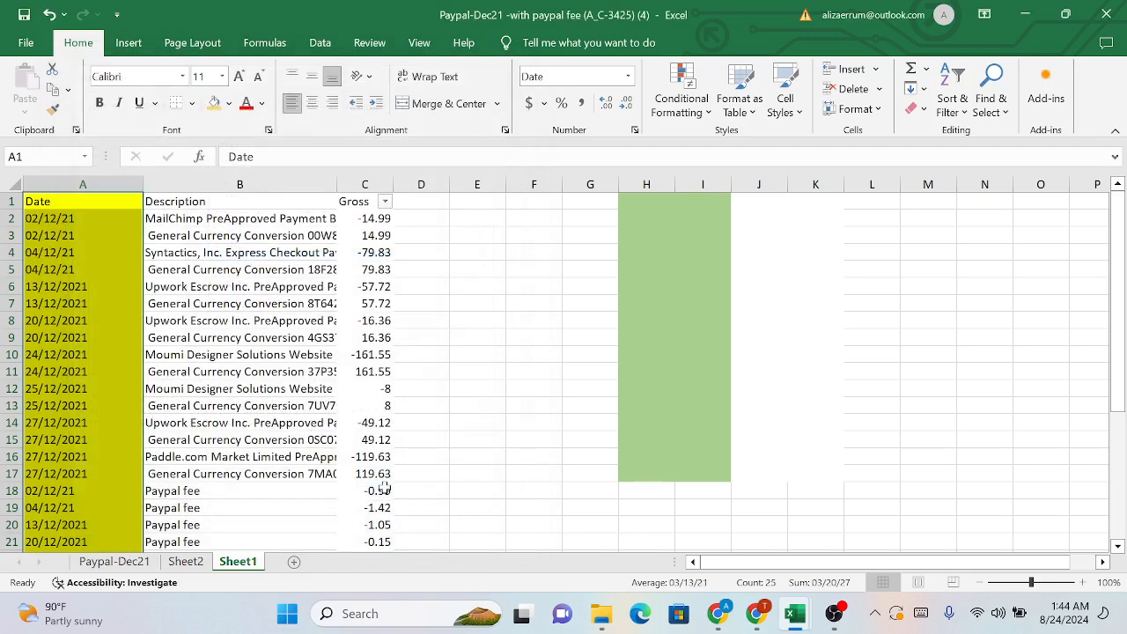
pyautogui.scroll(-3, 258, 464)
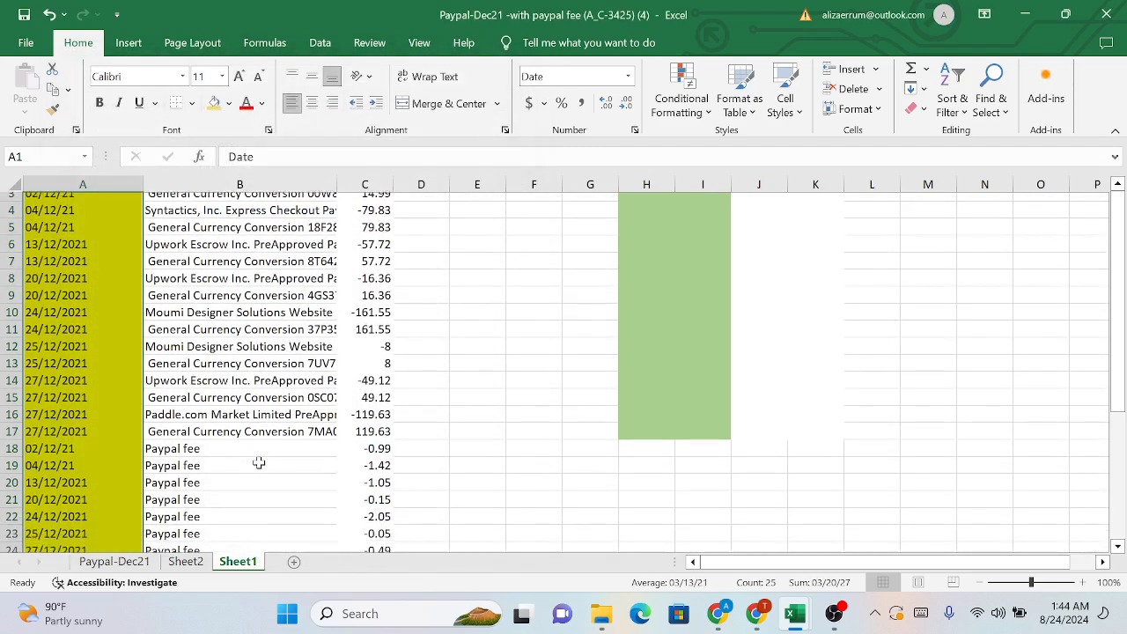
# Delete the three calculated values in C27:C29 below the Gross column on Sheet1
pyautogui.click(253, 513)
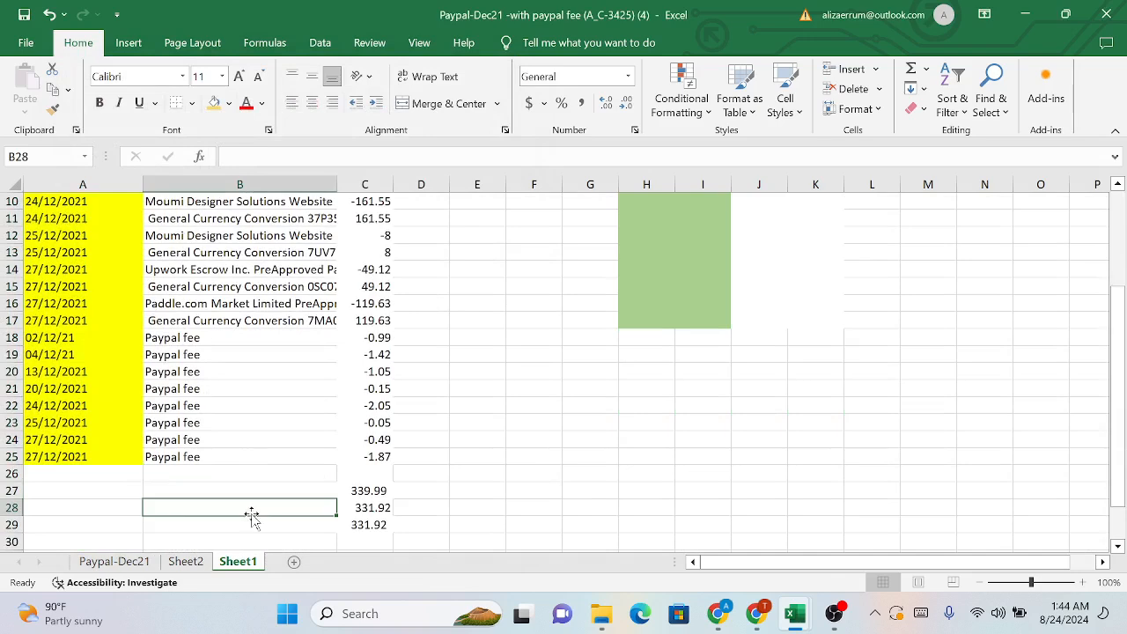
pyautogui.moveTo(365, 491); pyautogui.dragTo(372, 526)
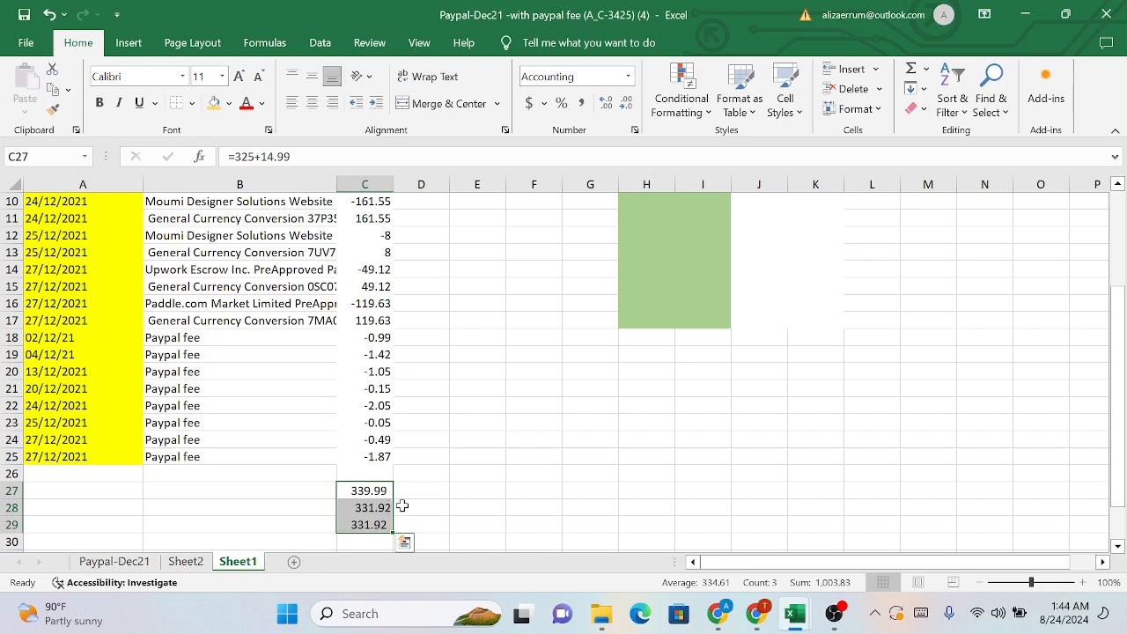
pyautogui.press('Delete')
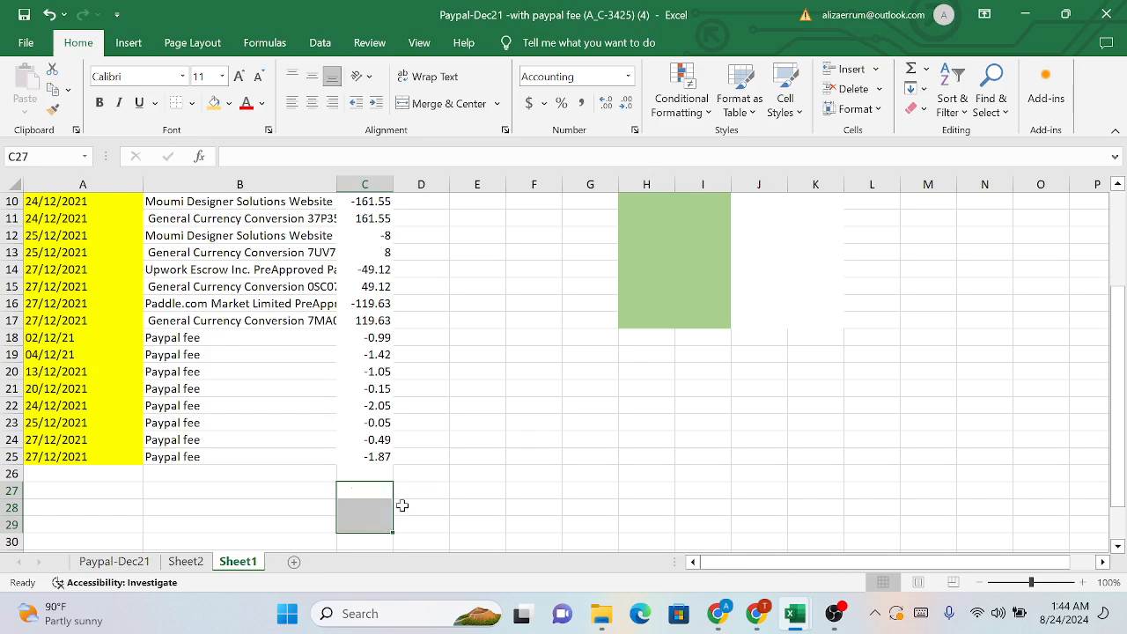
pyautogui.scroll(3, 513, 378)
pyautogui.scroll(-6, 512, 378)
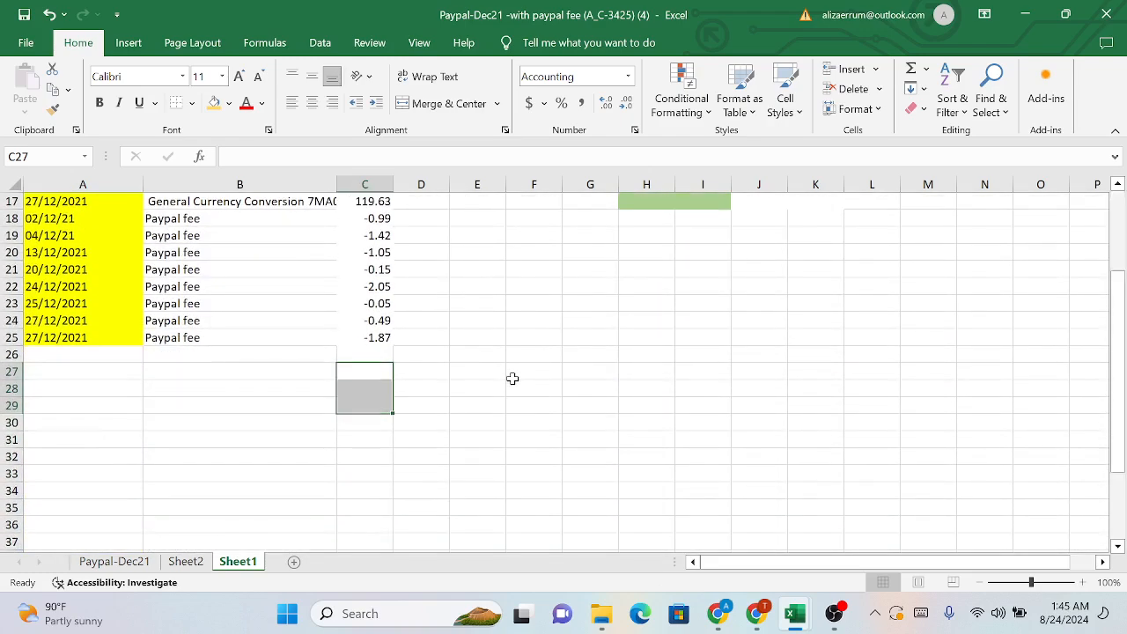
pyautogui.scroll(6, 512, 379)
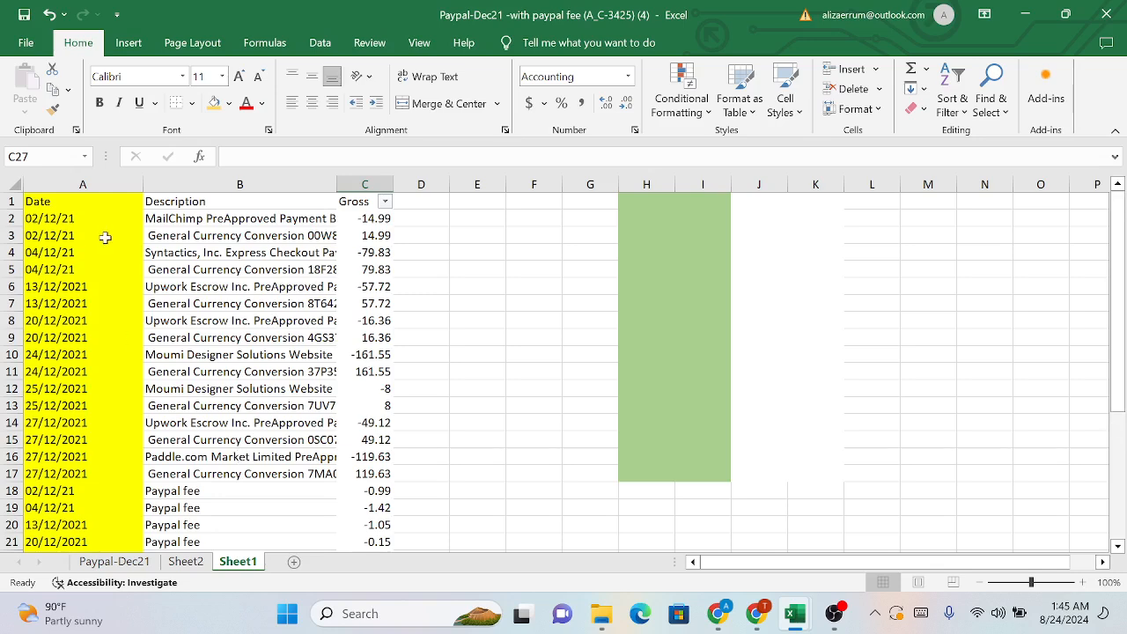
# Start saving a copy of the workbook to the Desktop under the file name "Paypal-Dec21 -with paypal fee 719 batch"
pyautogui.click(25, 42)
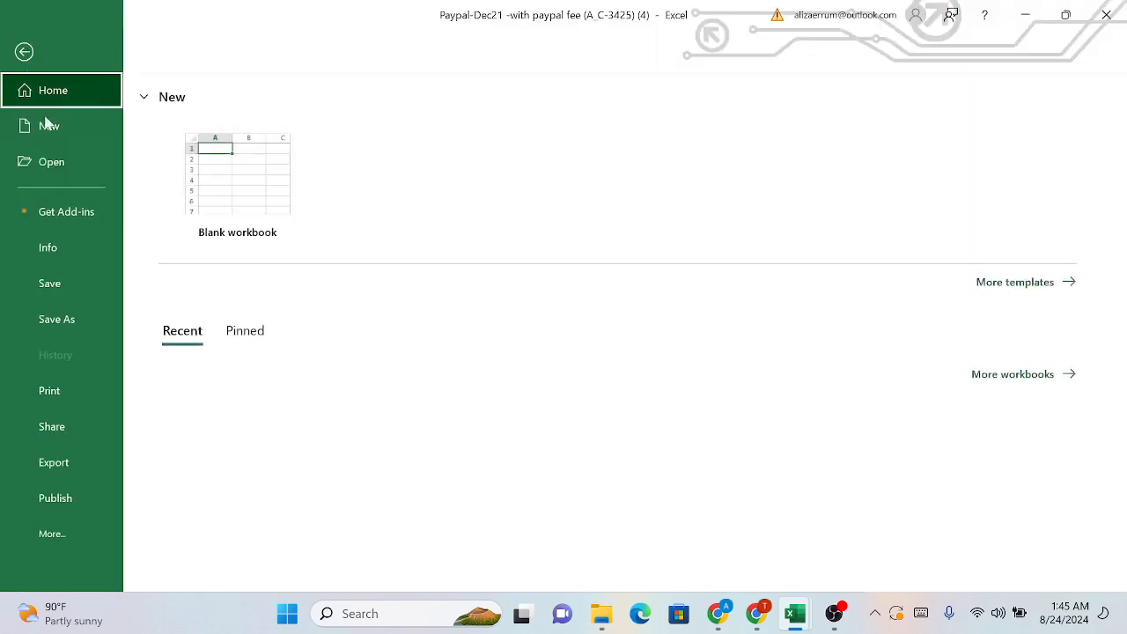
pyautogui.click(75, 309)
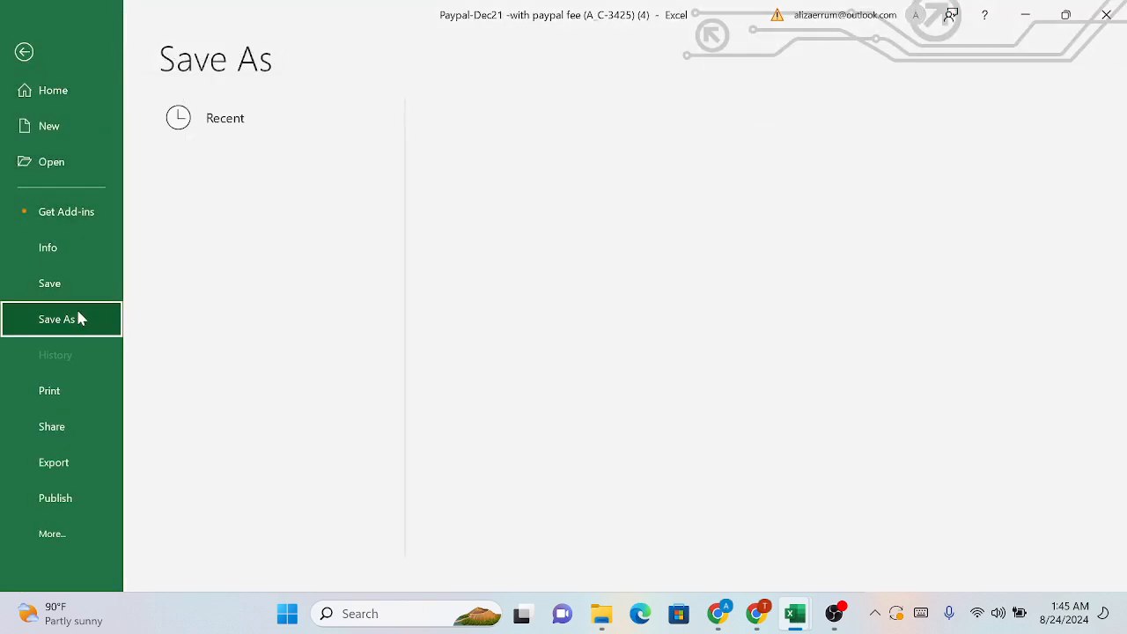
pyautogui.click(568, 269)
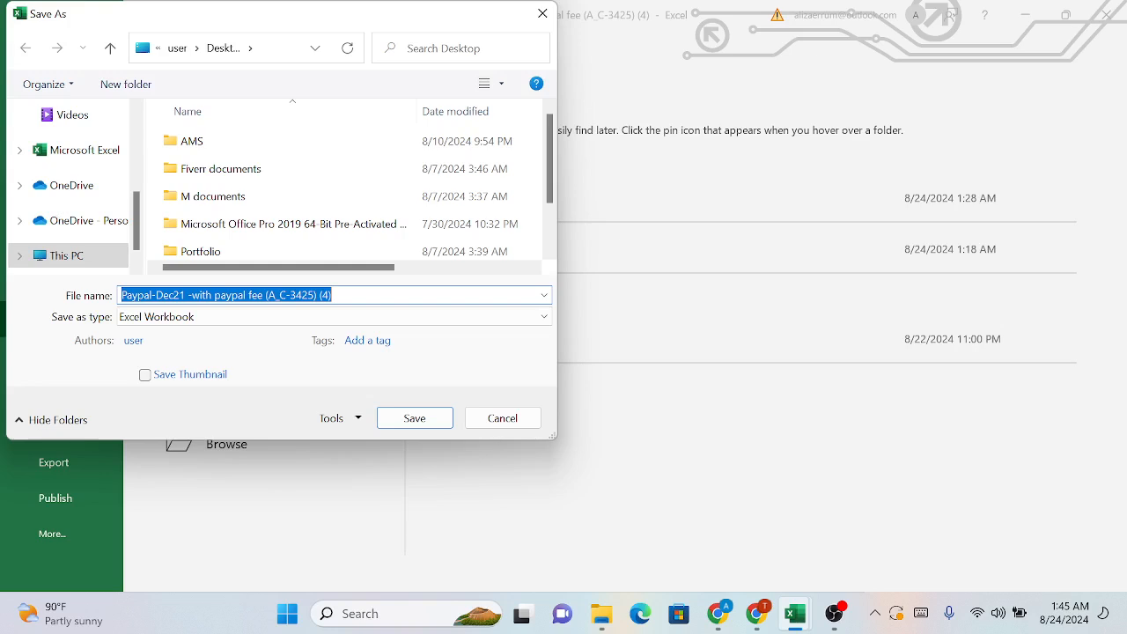
pyautogui.click(339, 295)
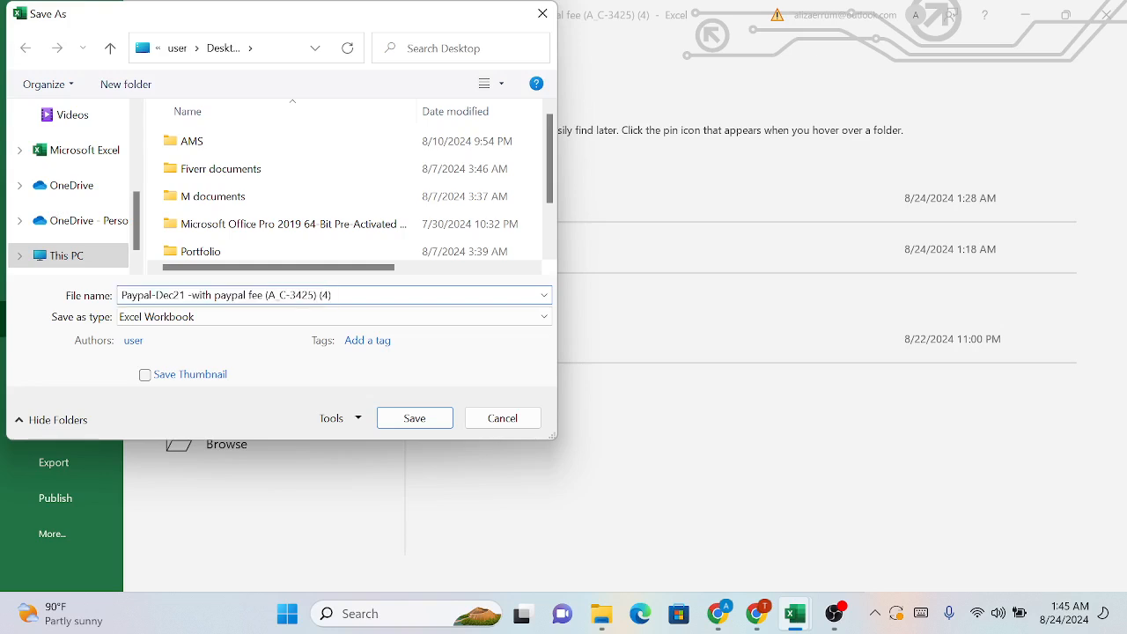
pyautogui.press('BackSpace')
pyautogui.press('BackSpace')
pyautogui.press('BackSpace')
pyautogui.press('BackSpace')
pyautogui.press('BackSpace')
pyautogui.press('BackSpace')
pyautogui.press('BackSpace')
pyautogui.press('BackSpace')
pyautogui.press('BackSpace')
pyautogui.press('BackSpace')
# Set the file type to CSV UTF-8 (Comma delimited) and save only the active sheet
pyautogui.click(315, 319)
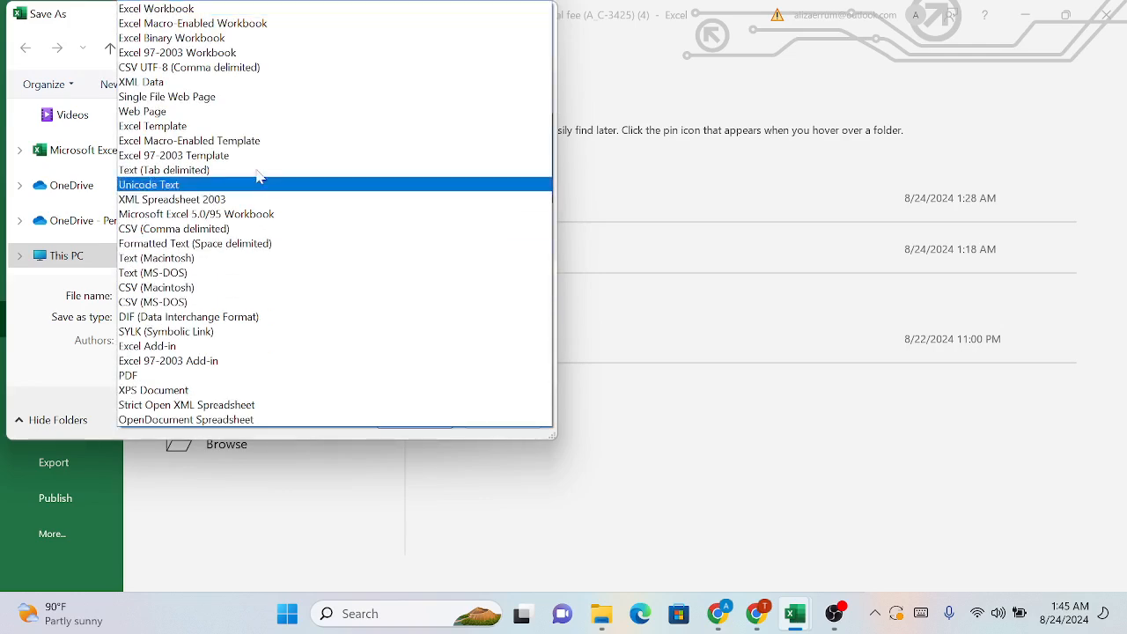
pyautogui.click(190, 67)
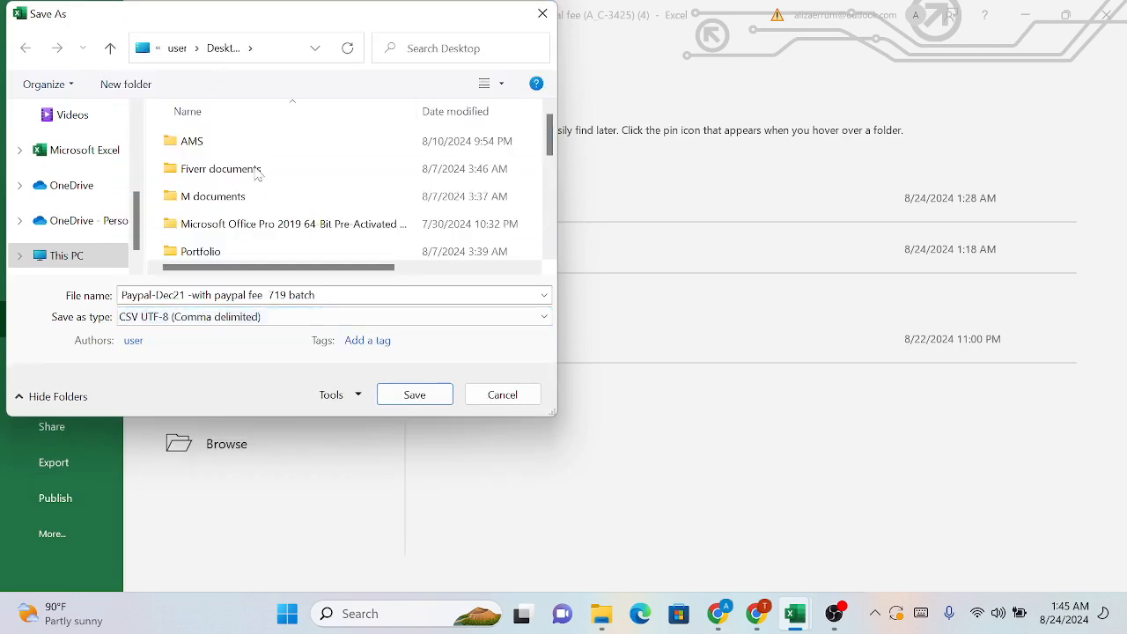
pyautogui.click(414, 397)
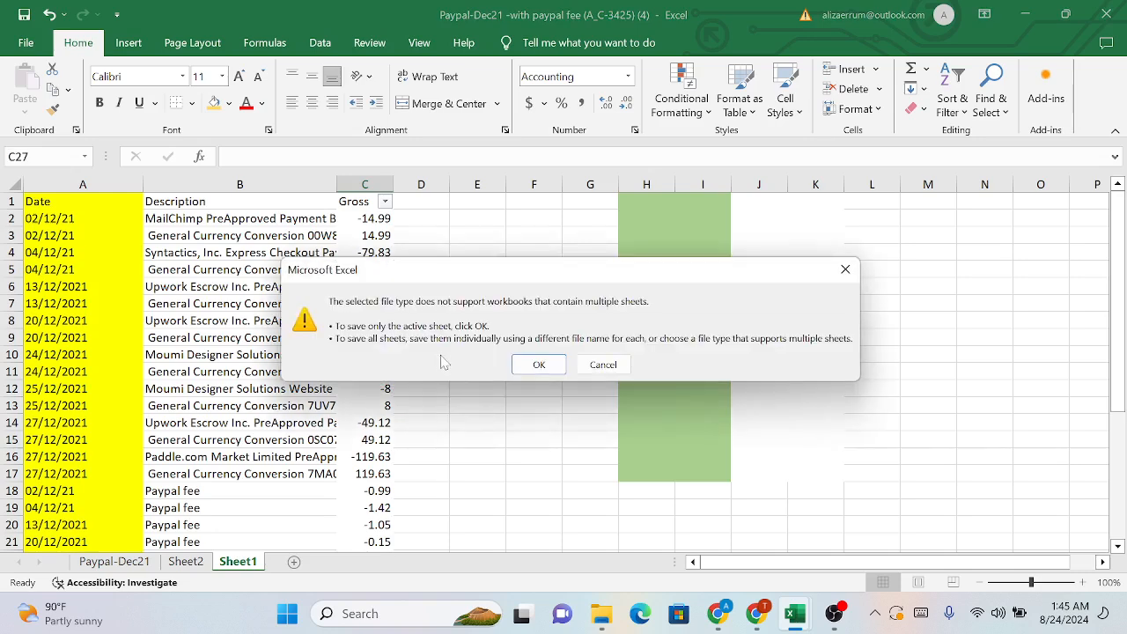
pyautogui.click(533, 364)
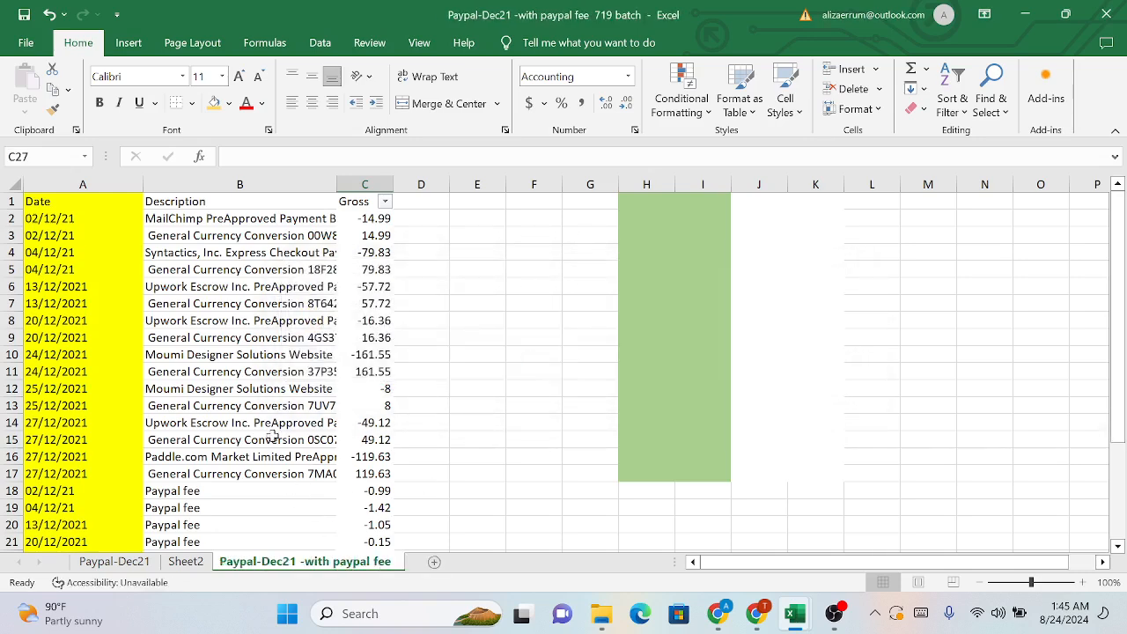
# Look over the Paypal-Dec21 and Sheet2 worksheets
pyautogui.click(190, 563)
pyautogui.click(128, 564)
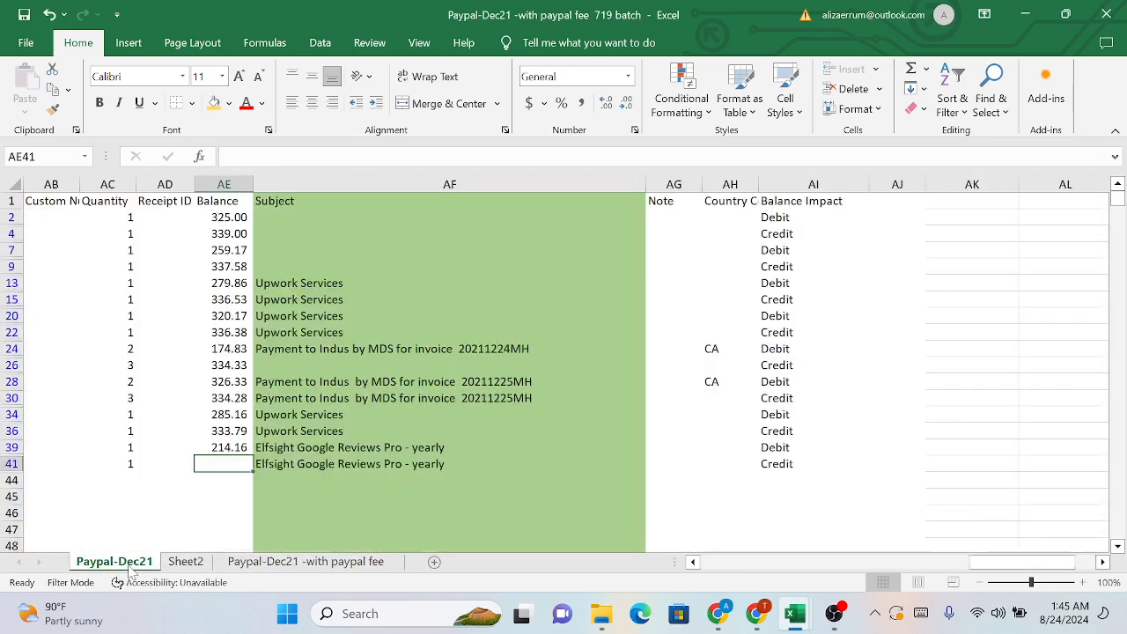
pyautogui.click(190, 565)
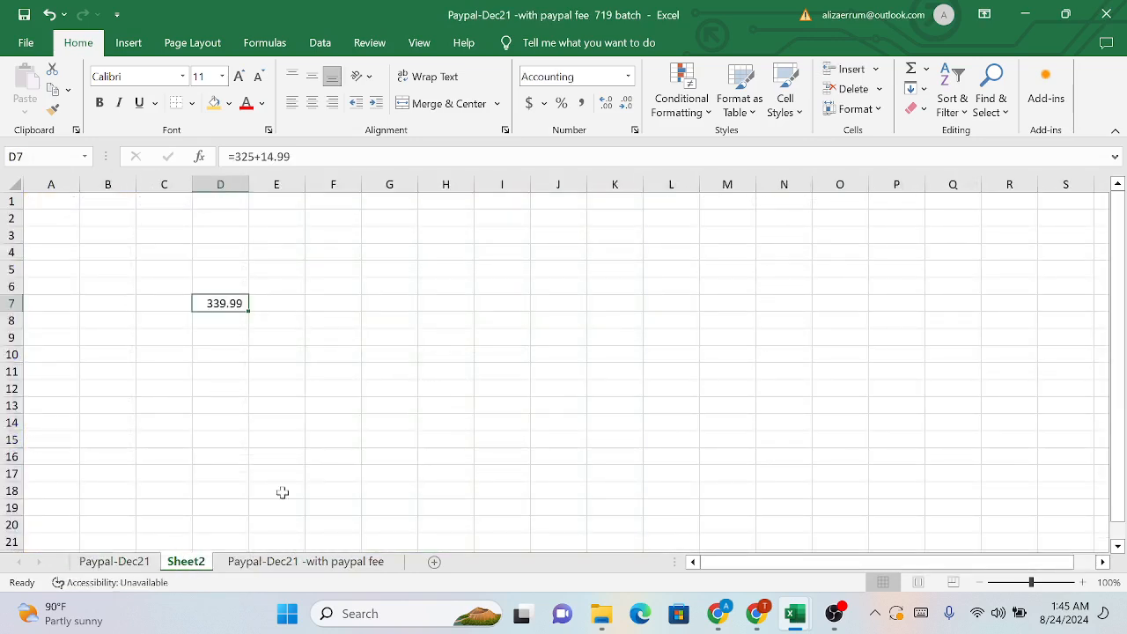
# Switch to QuickBooks in Chrome and start a bank transactions import from file
pyautogui.click(705, 620)
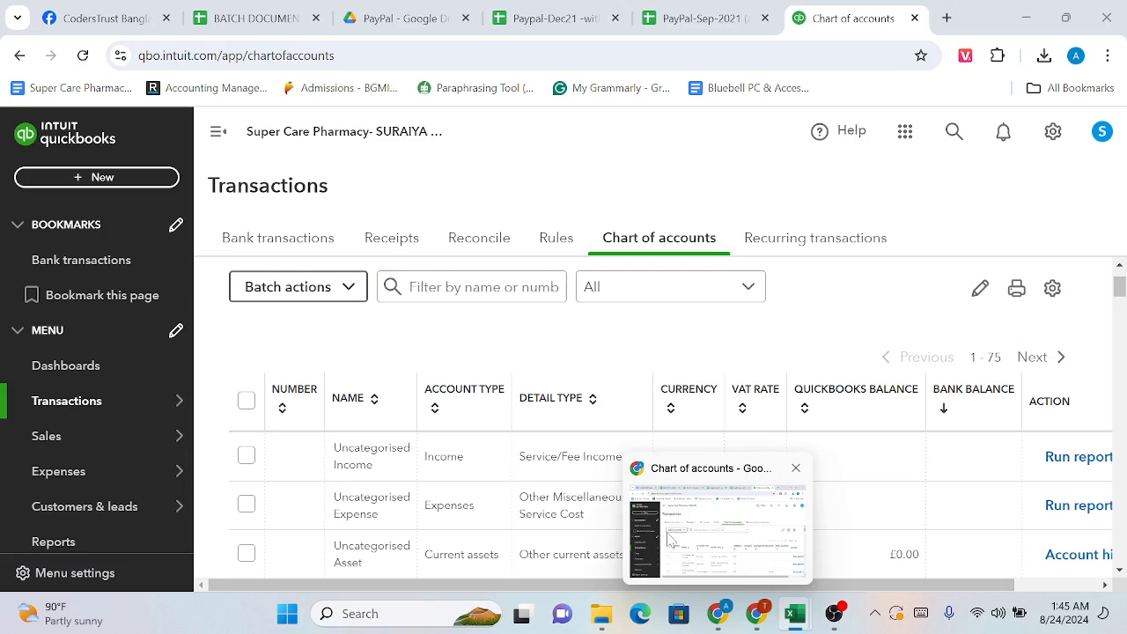
pyautogui.scroll(1, 643, 318)
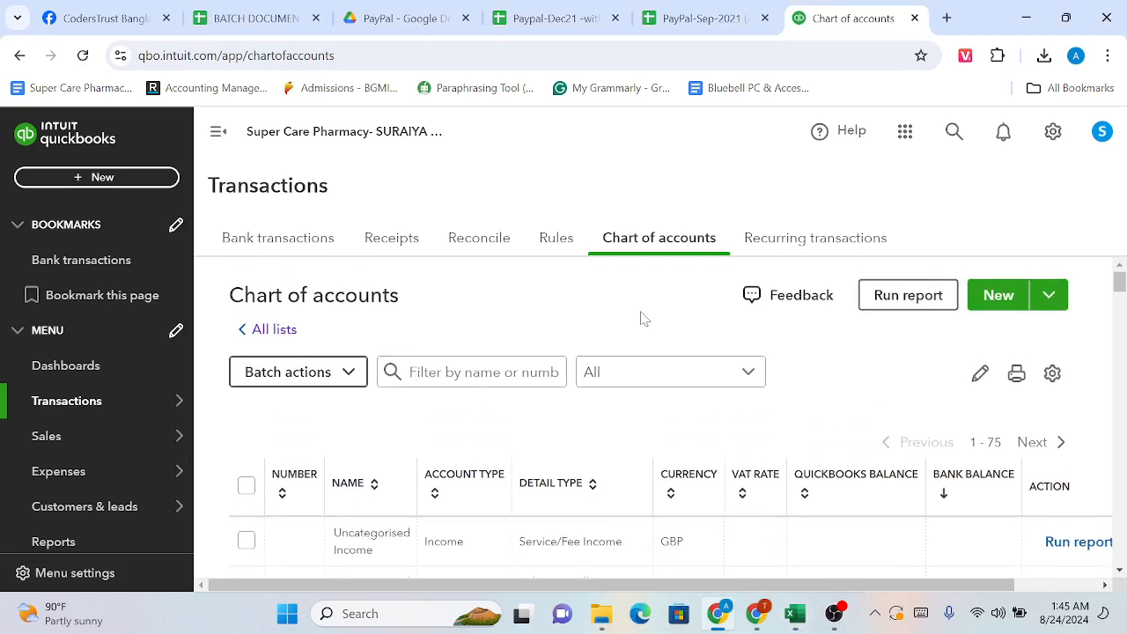
pyautogui.click(296, 248)
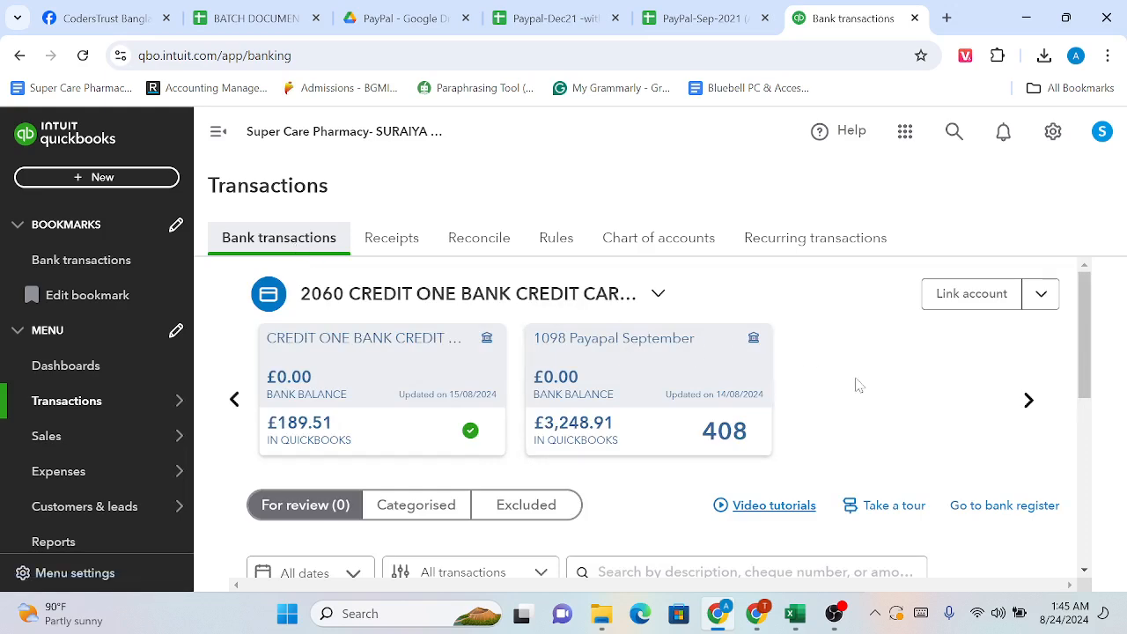
pyautogui.click(1040, 294)
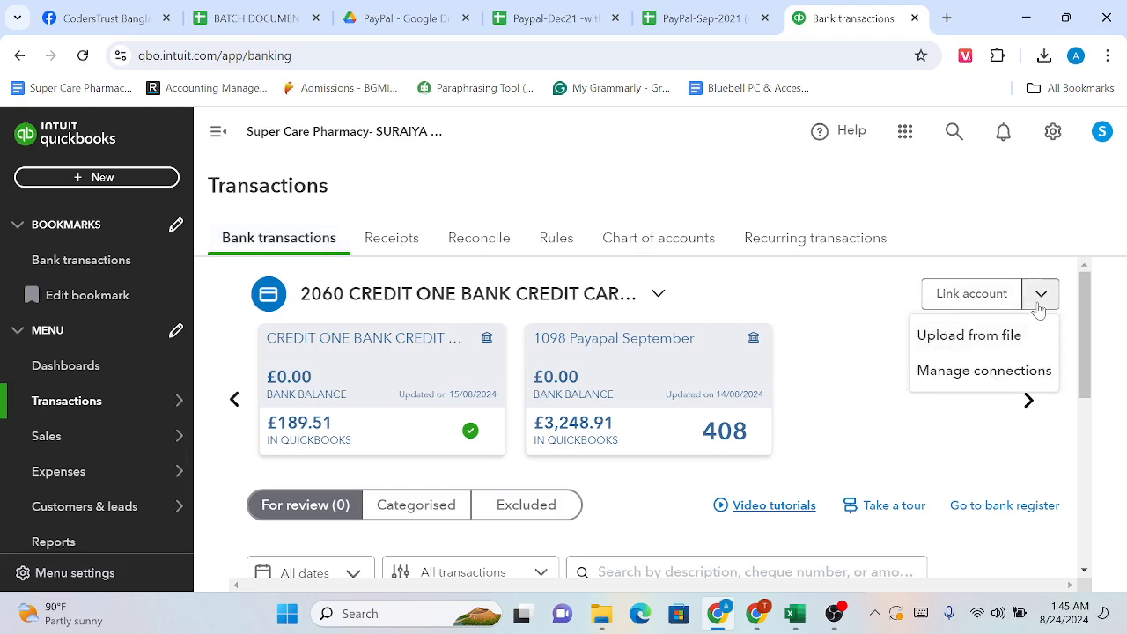
pyautogui.click(987, 343)
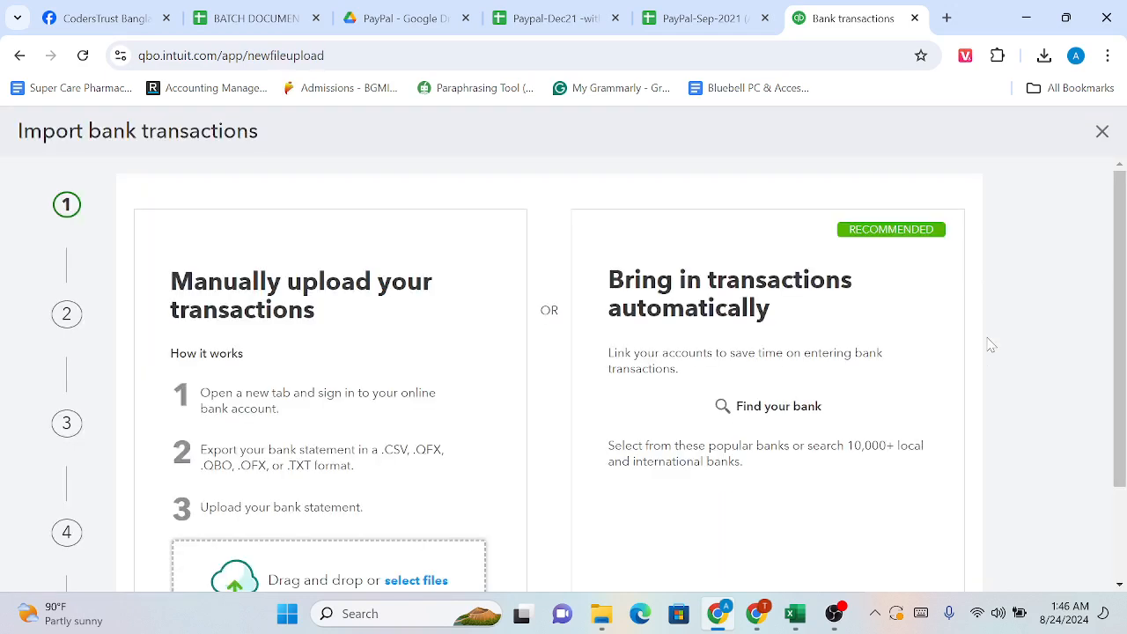
# Upload "Paypal-Dec21 -with paypal fee 719 batch.csv" from the recent files and continue to the account selection
pyautogui.scroll(-2, 502, 447)
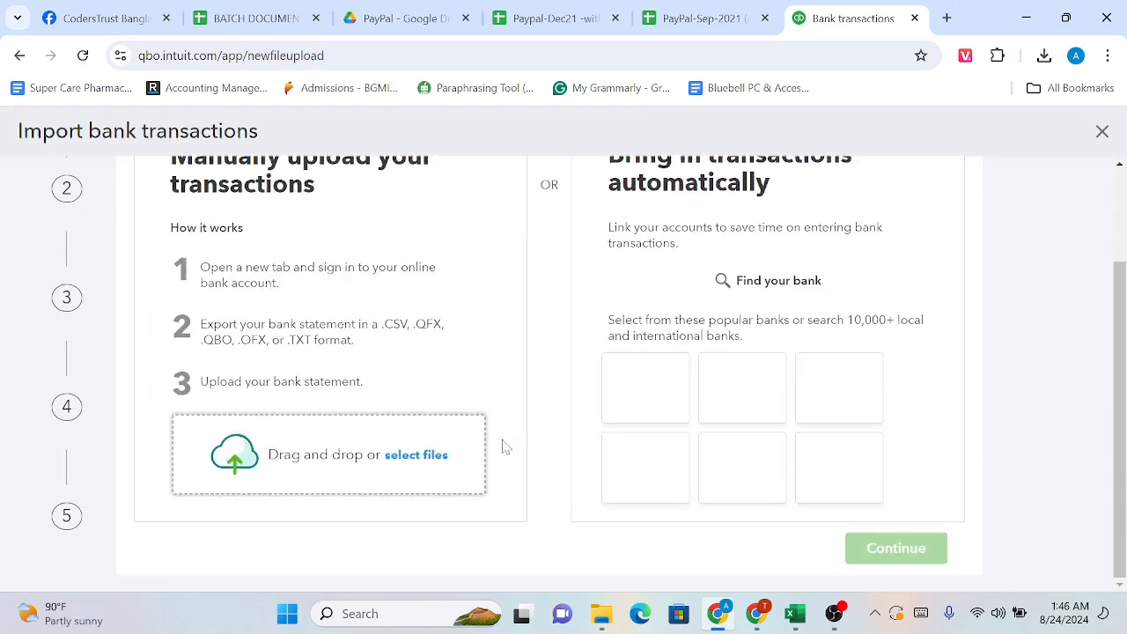
pyautogui.click(419, 456)
pyautogui.scroll(3, 28, 134)
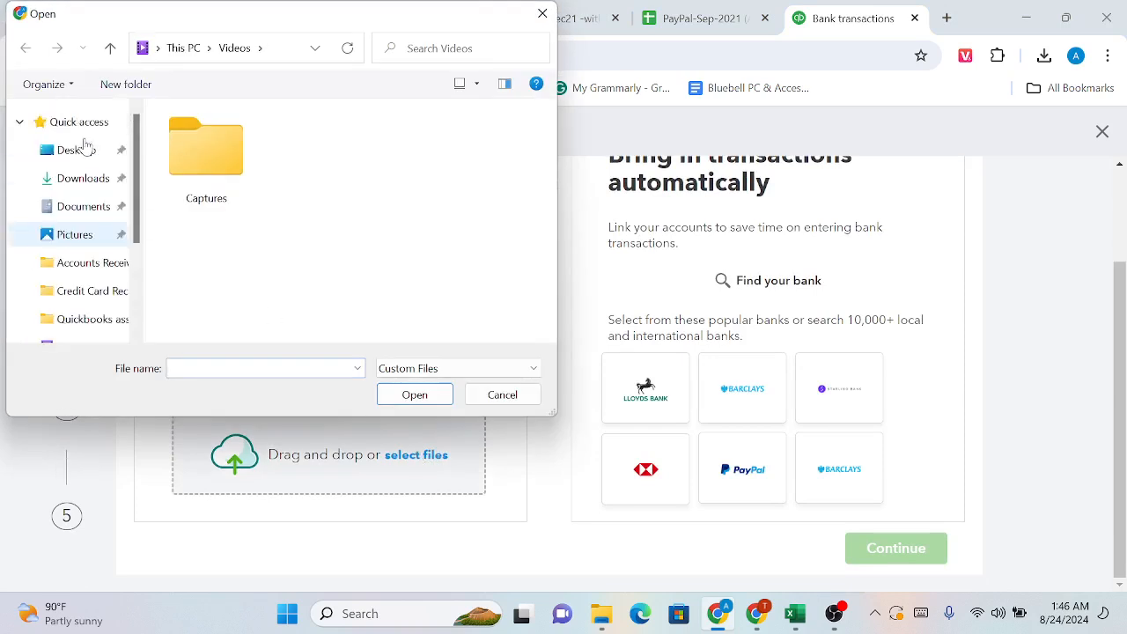
pyautogui.click(80, 128)
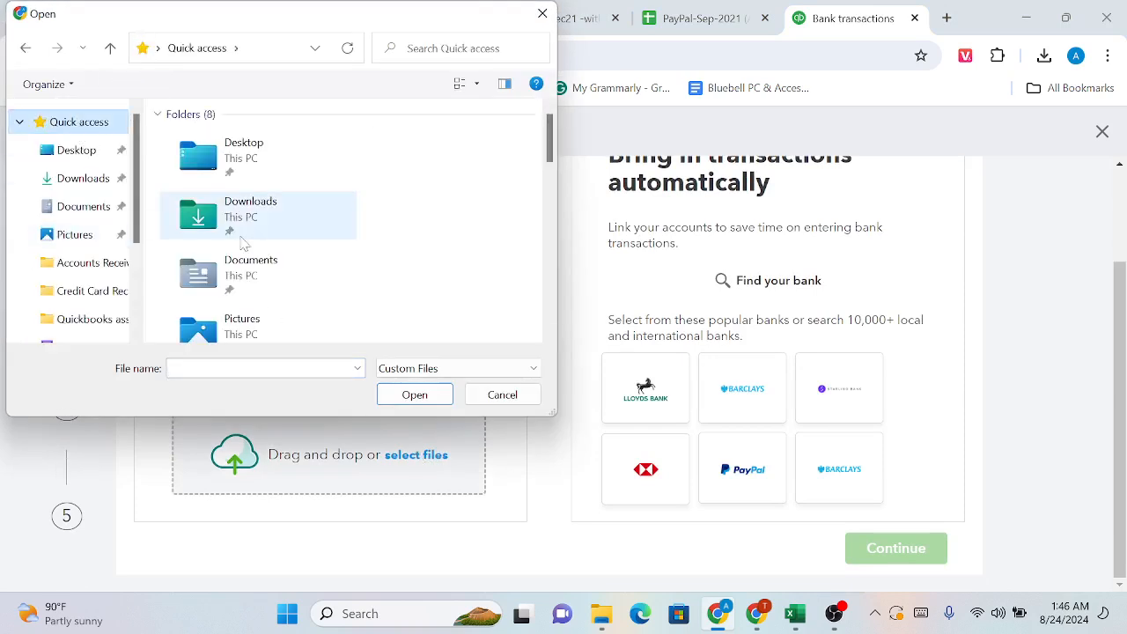
pyautogui.scroll(-5, 247, 243)
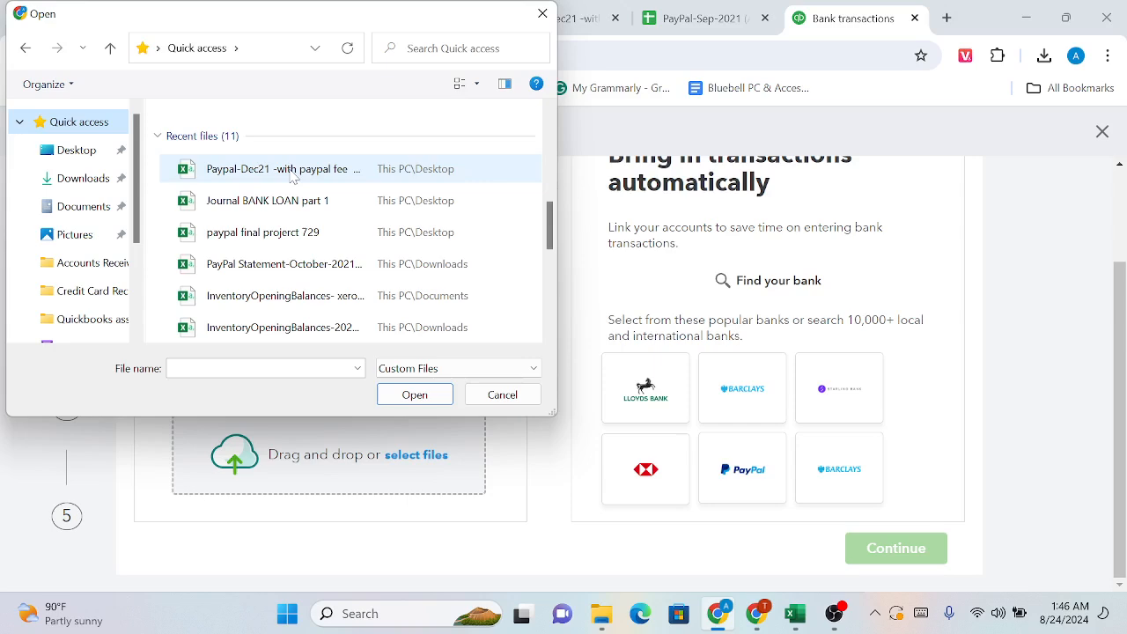
pyautogui.click(293, 176)
pyautogui.click(401, 393)
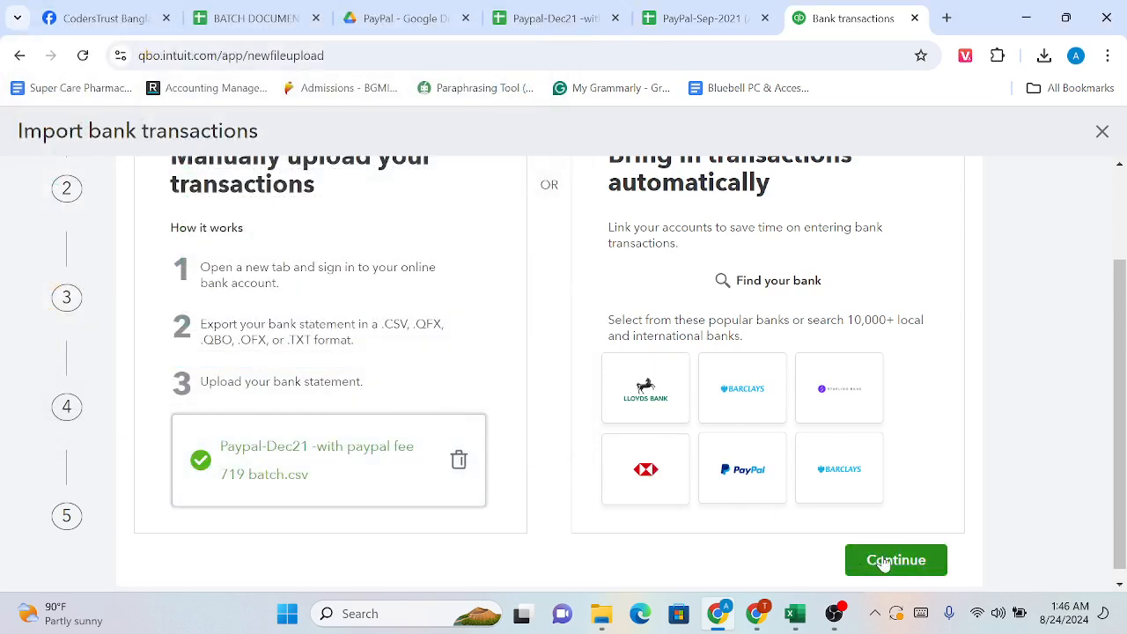
pyautogui.click(880, 559)
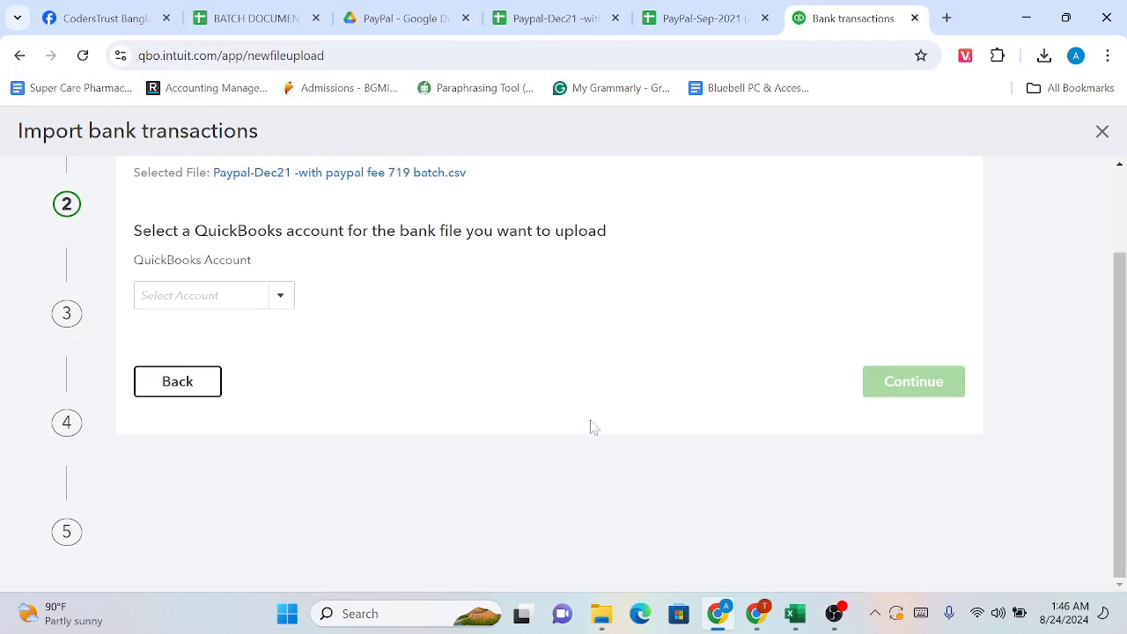
# Choose Paypal 719 as the QuickBooks account for the file and continue to the data format settings
pyautogui.click(282, 297)
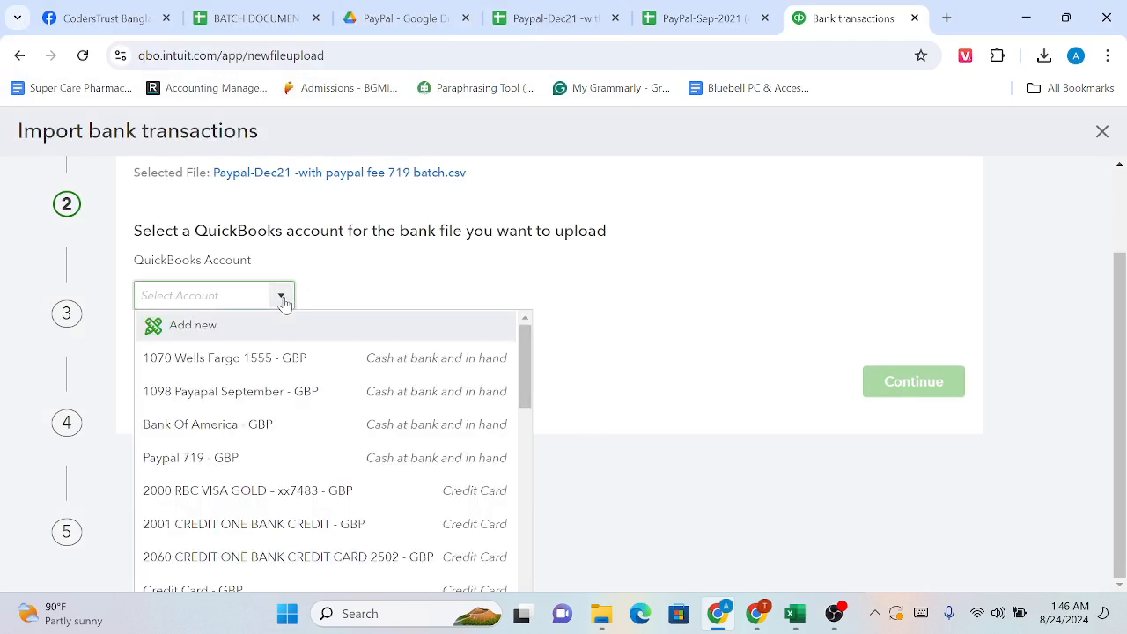
pyautogui.click(257, 459)
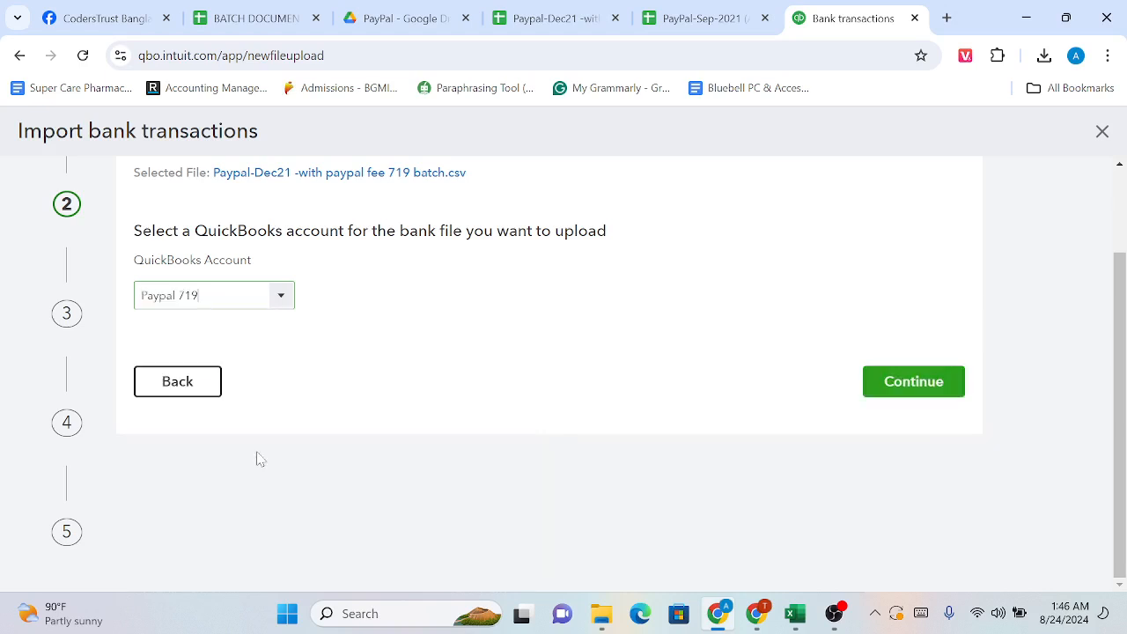
pyautogui.click(938, 394)
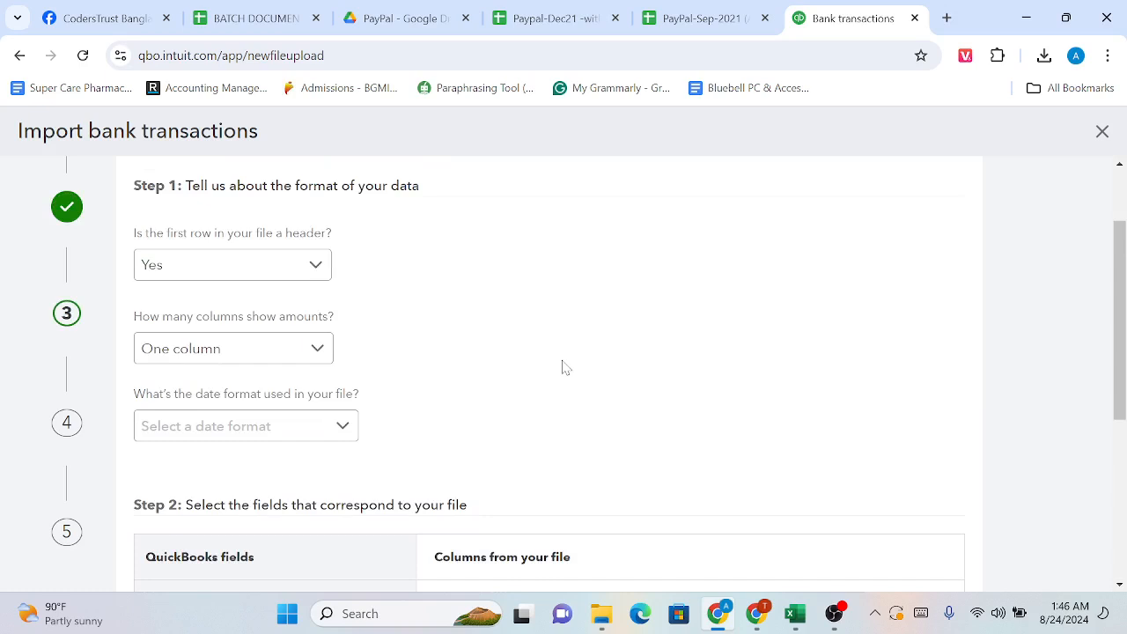
# Check the dates in the Paypal-Dec21 -with paypal fee worksheet in Excel and set the QuickBooks import date format to dd/MM/yyyy
pyautogui.scroll(-1, 395, 333)
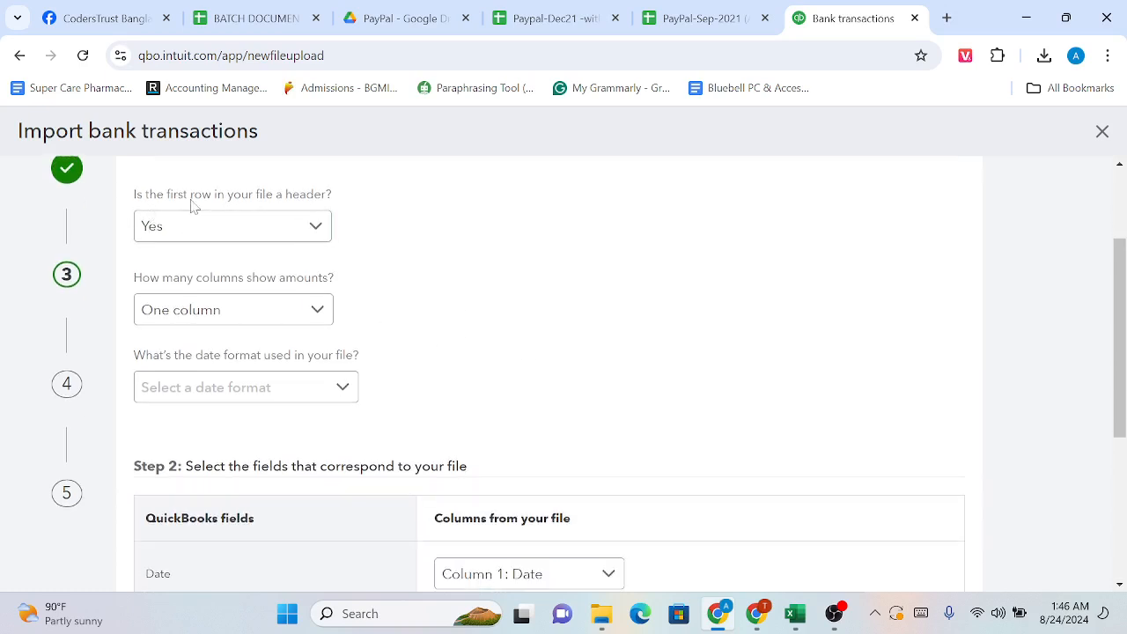
pyautogui.click(348, 402)
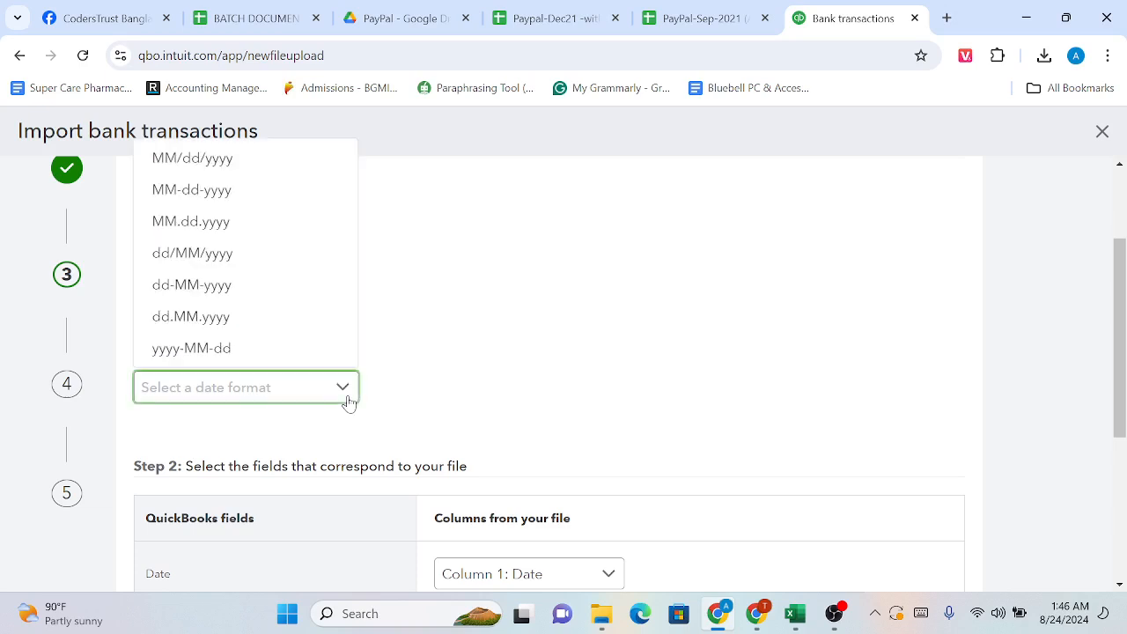
pyautogui.moveTo(795, 613)
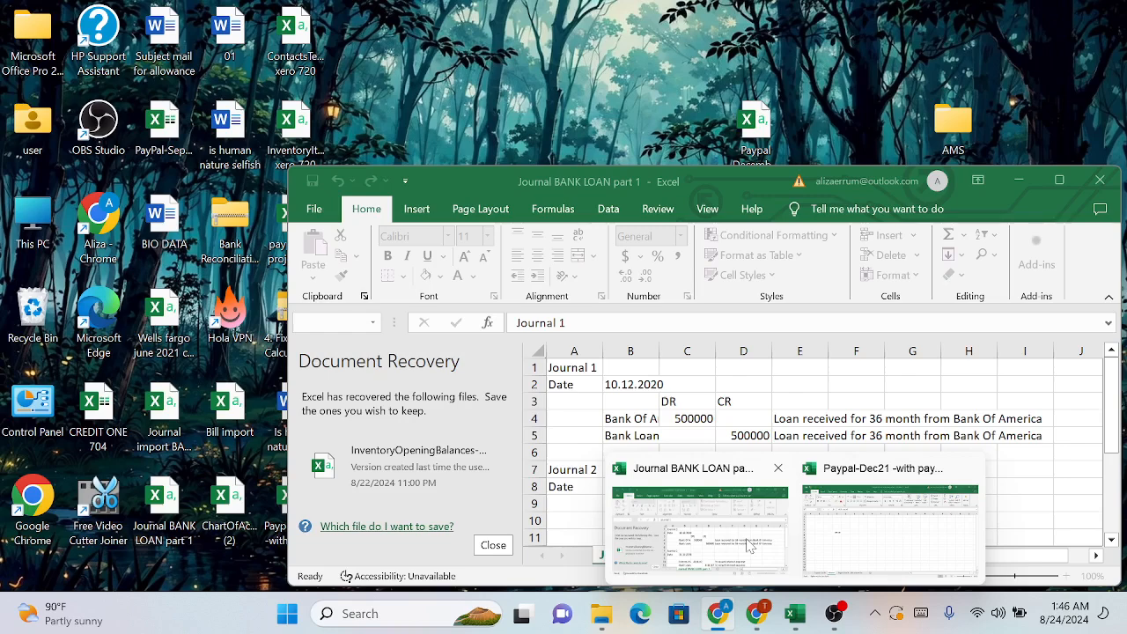
pyautogui.click(748, 539)
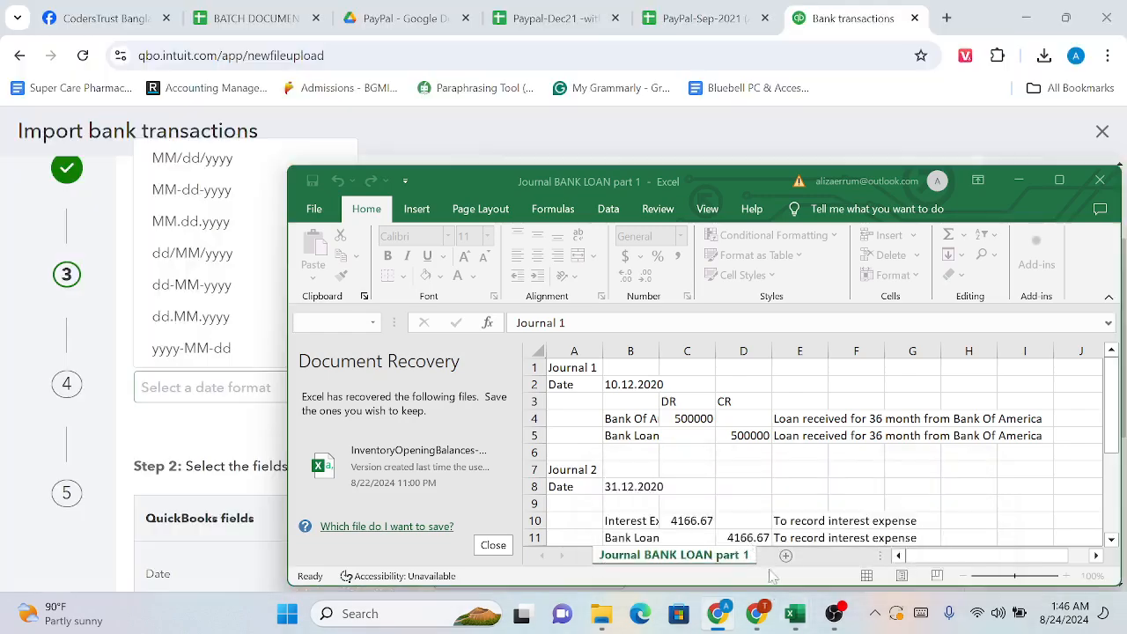
pyautogui.click(859, 541)
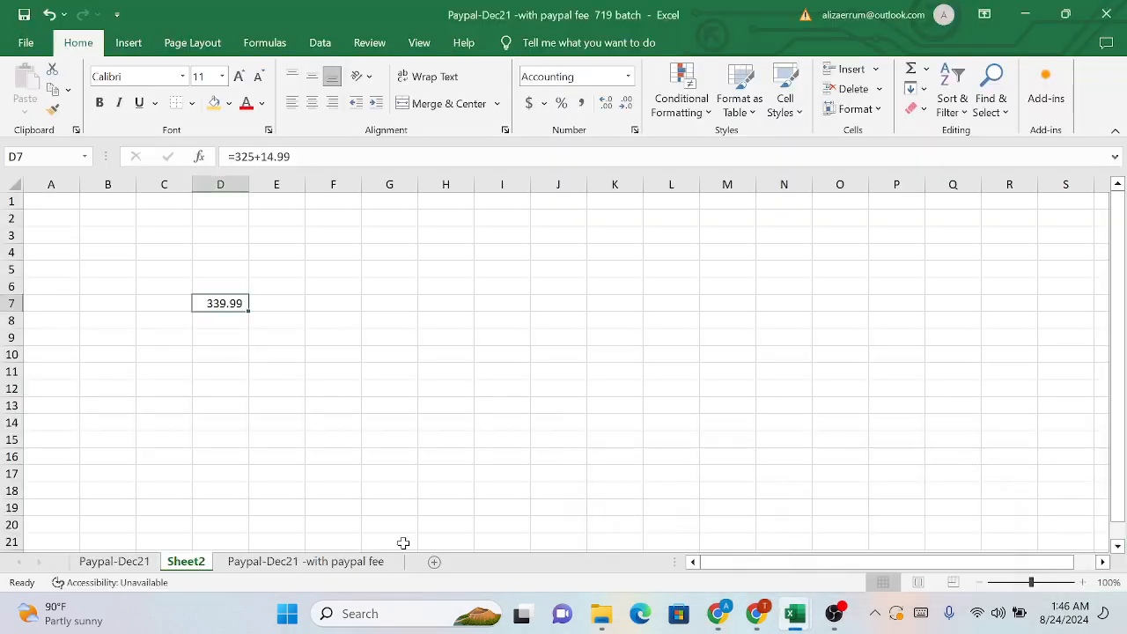
pyautogui.click(273, 562)
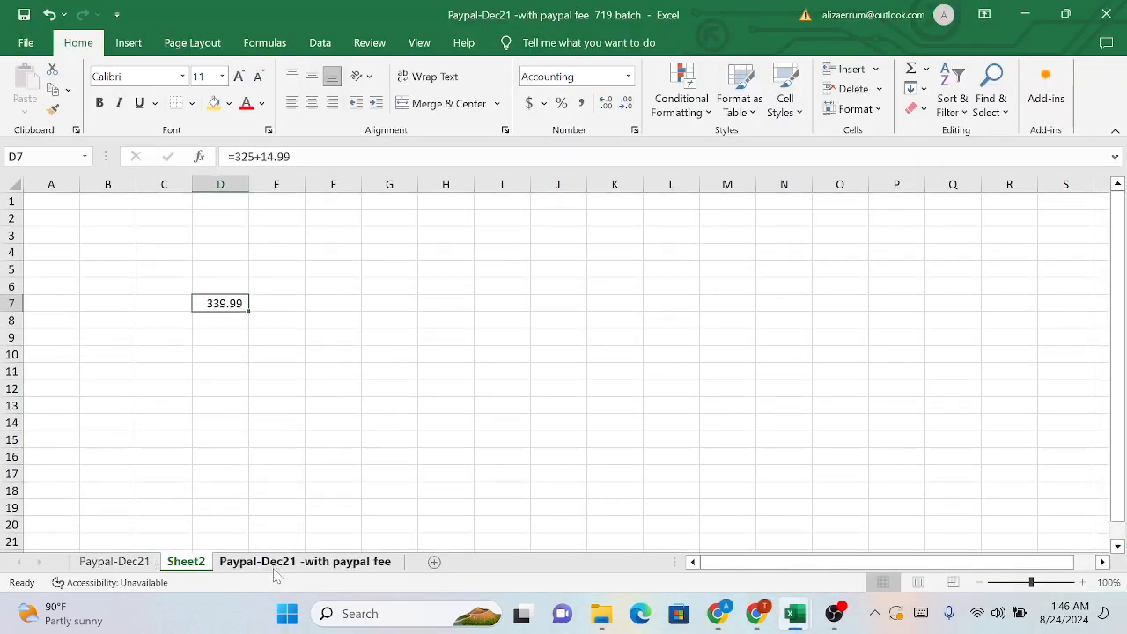
pyautogui.moveTo(833, 613)
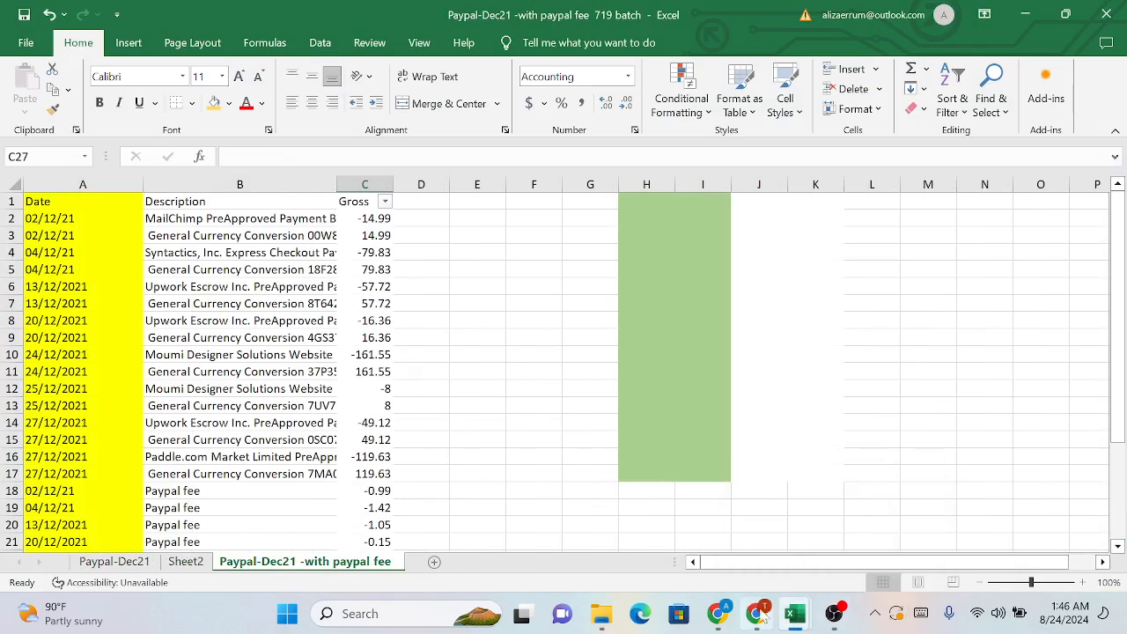
pyautogui.click(720, 616)
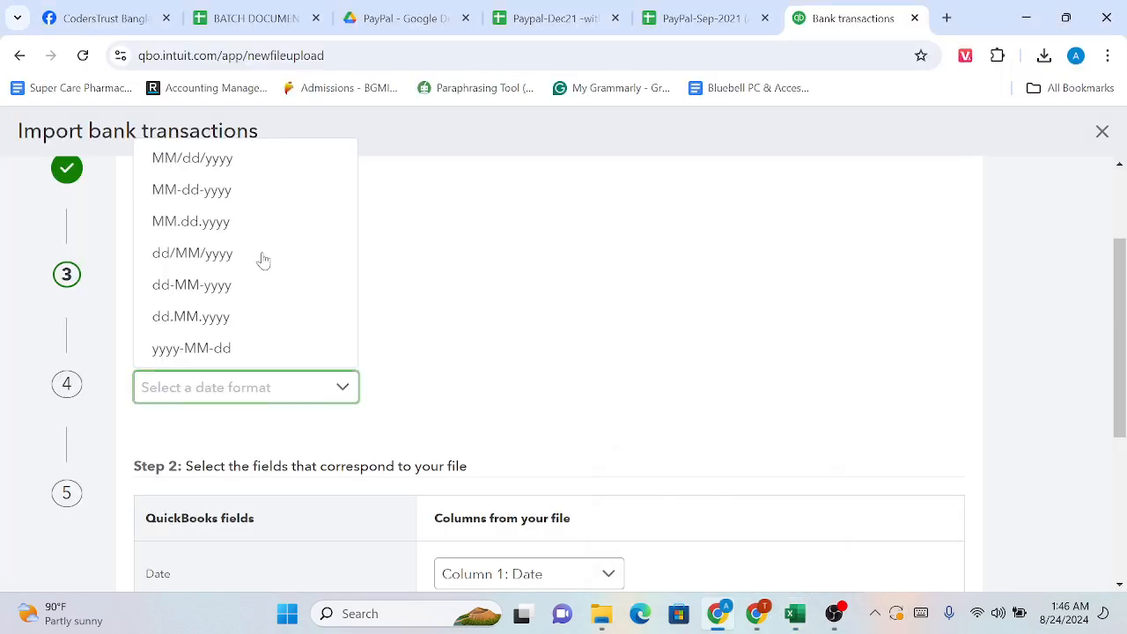
pyautogui.click(218, 258)
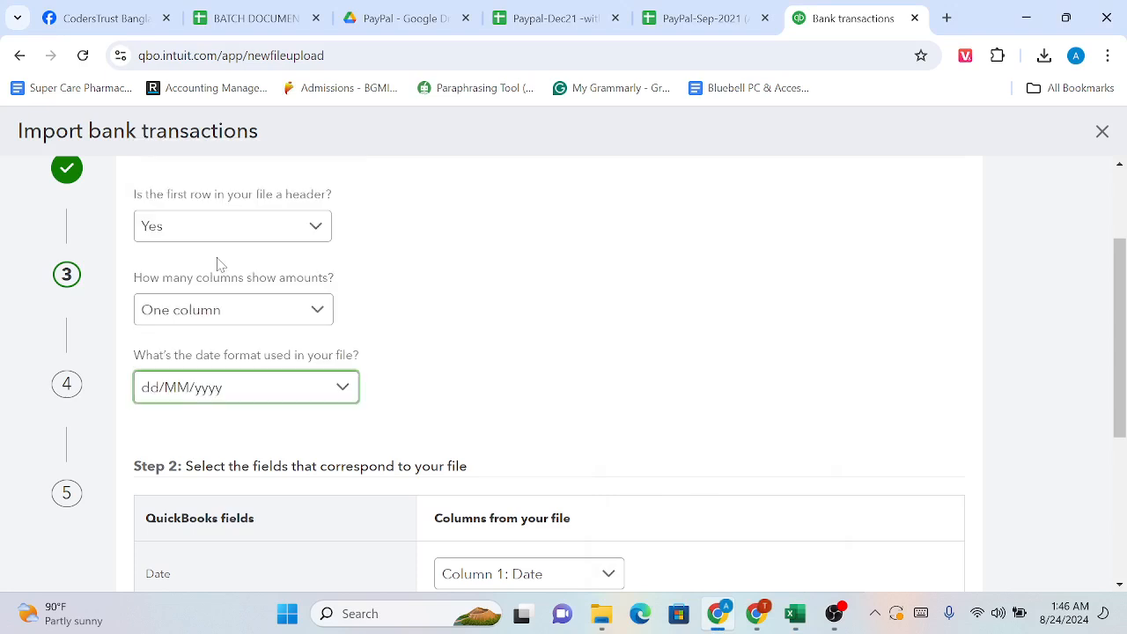
# Map the import's Amount field to Column 3: Gross
pyautogui.scroll(-3, 431, 443)
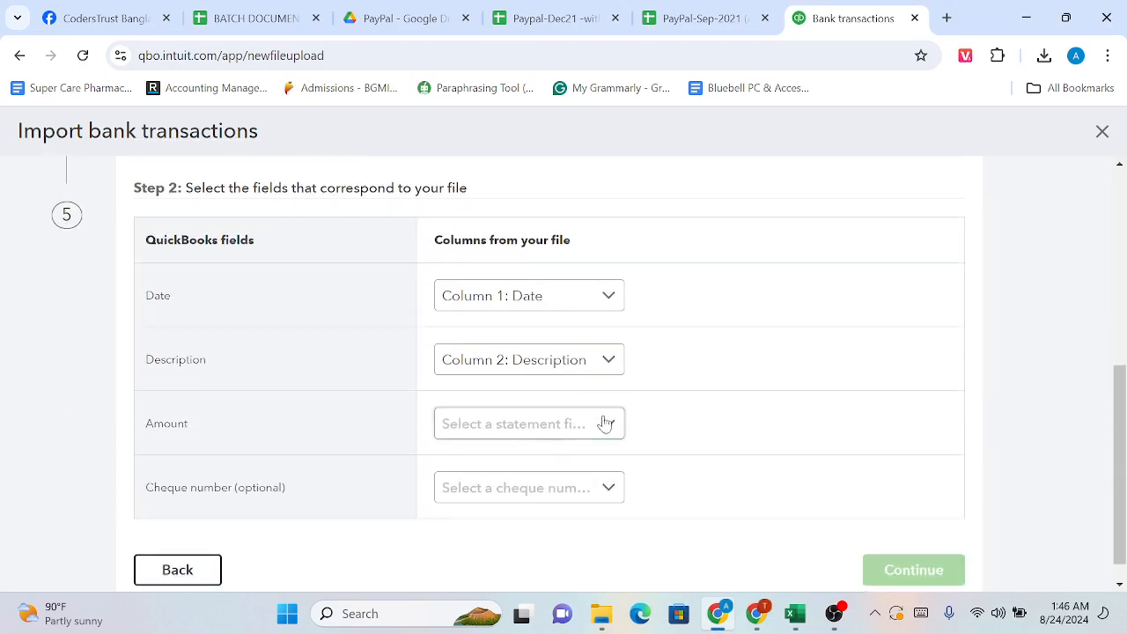
pyautogui.click(606, 424)
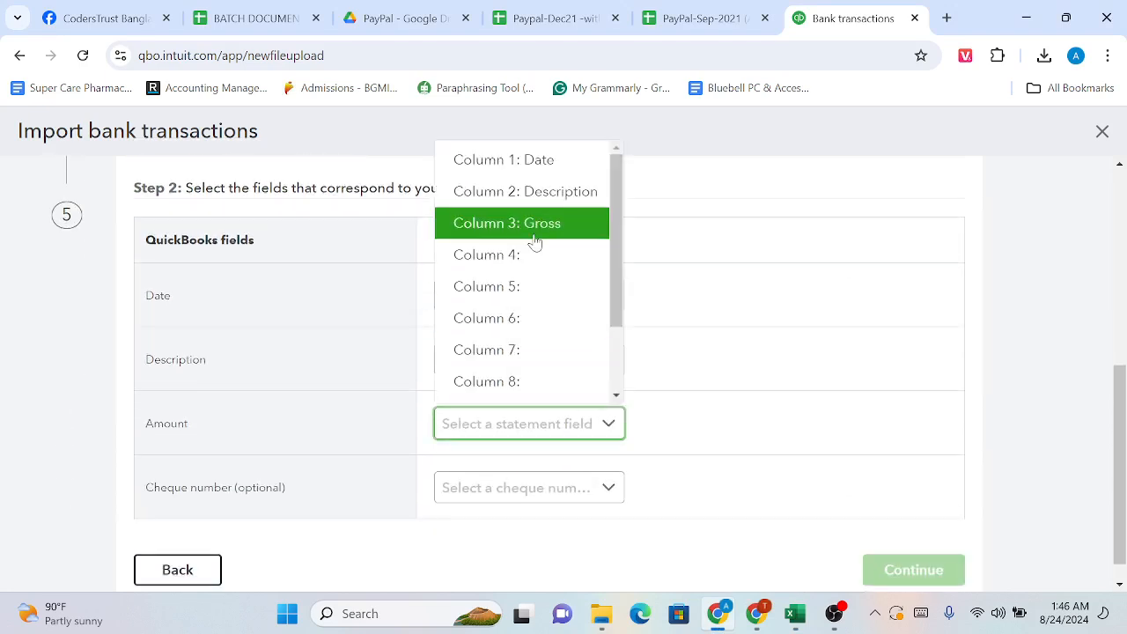
pyautogui.scroll(-1, 535, 243)
pyautogui.scroll(1, 533, 244)
pyautogui.click(556, 226)
# Switch to the Paypal-Dec21 workbook in Excel and check the Gross column that supplies the amounts
pyautogui.moveTo(795, 613)
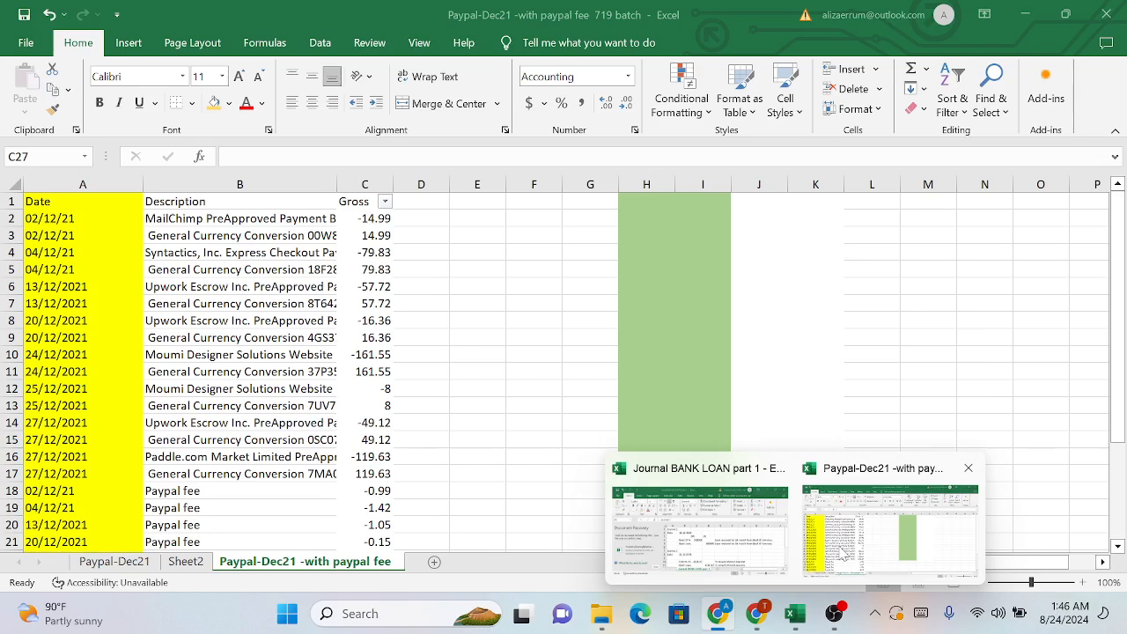
pyautogui.click(841, 555)
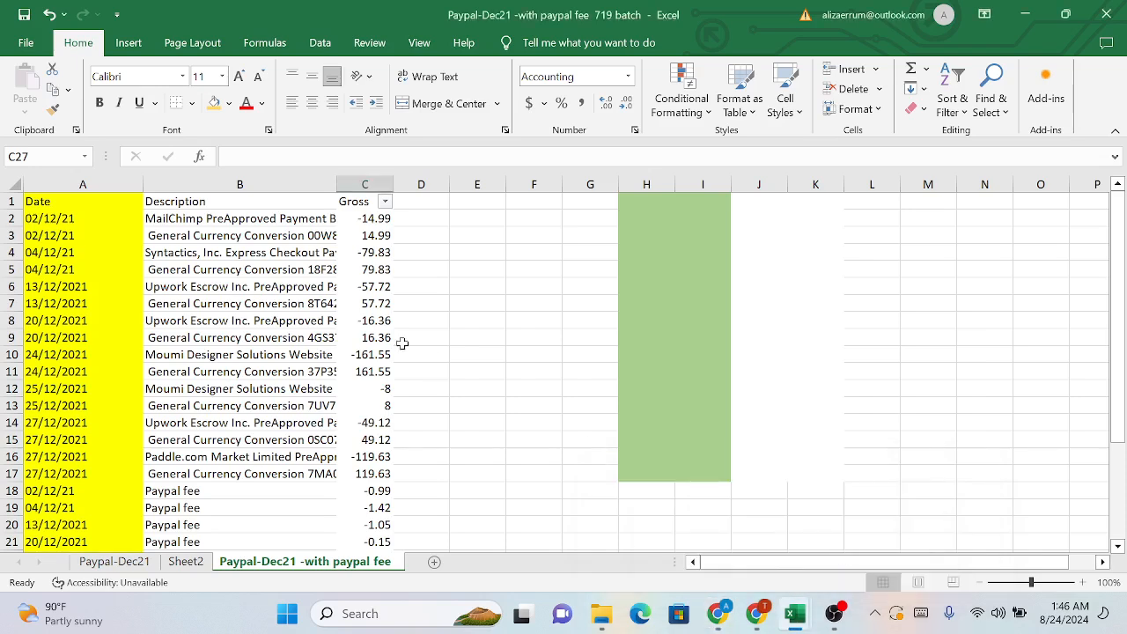
pyautogui.click(363, 203)
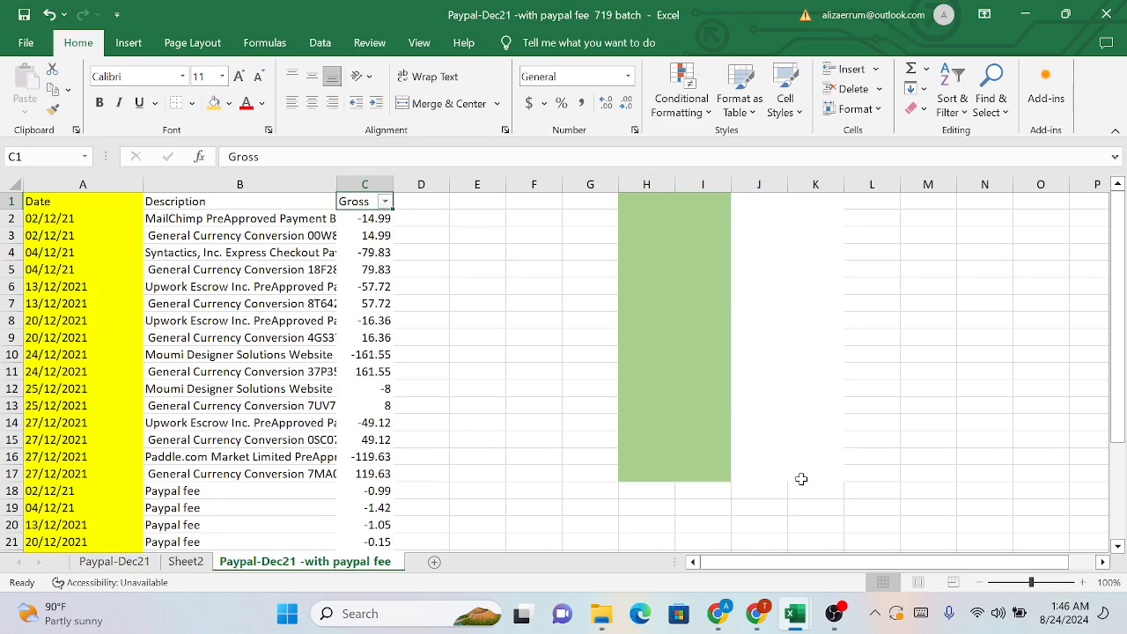
# Return to the QuickBooks import in Chrome and continue to the transaction verification with the chosen column mapping
pyautogui.moveTo(717, 614)
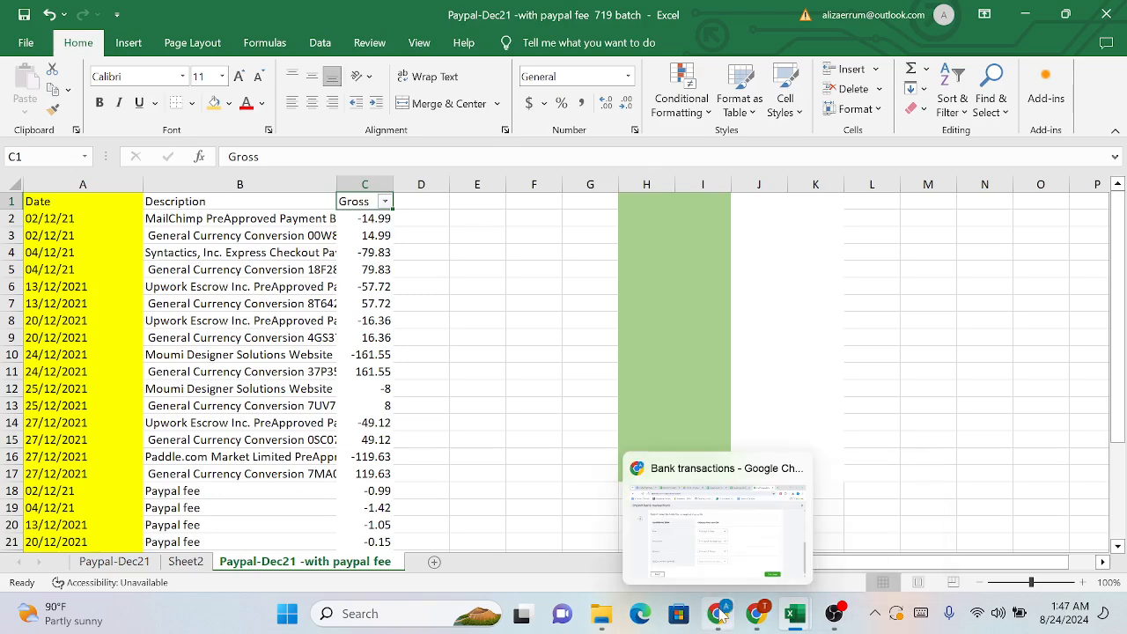
pyautogui.click(714, 522)
pyautogui.scroll(-1, 710, 432)
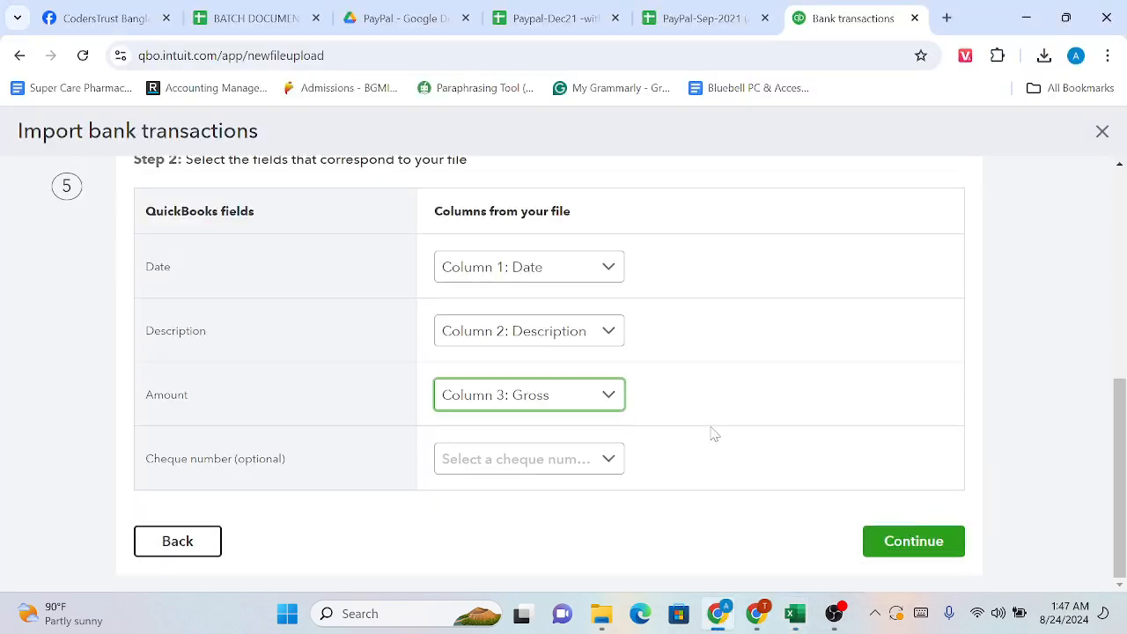
pyautogui.click(913, 552)
# Select all listed transactions with their original values kept and continue to the import confirmation
pyautogui.scroll(5, 769, 482)
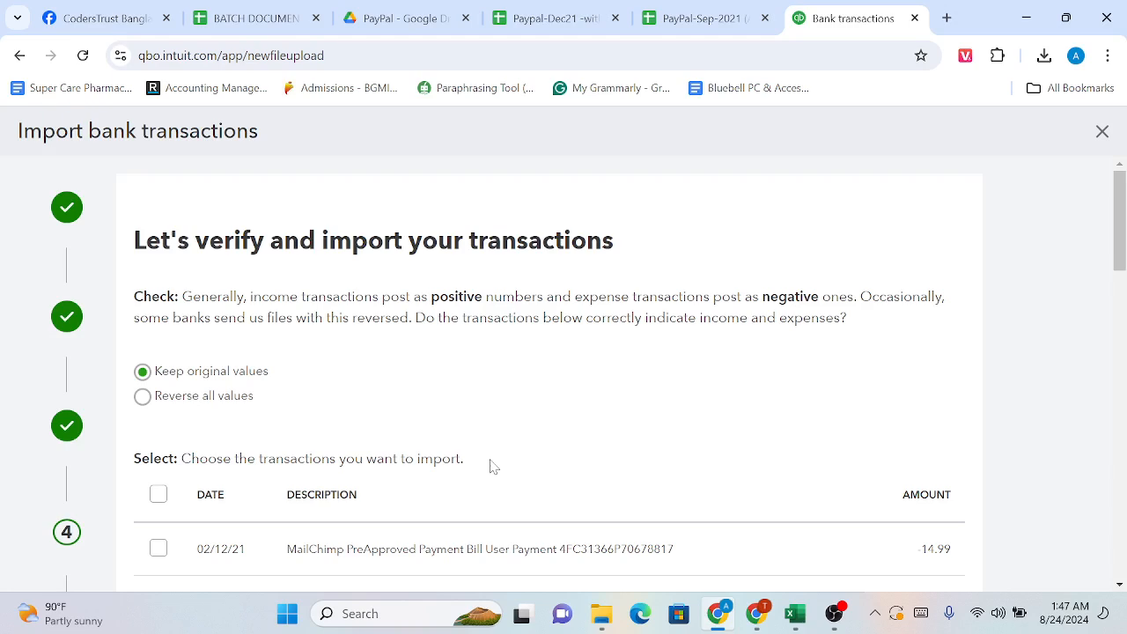
pyautogui.scroll(-3, 480, 463)
pyautogui.click(158, 257)
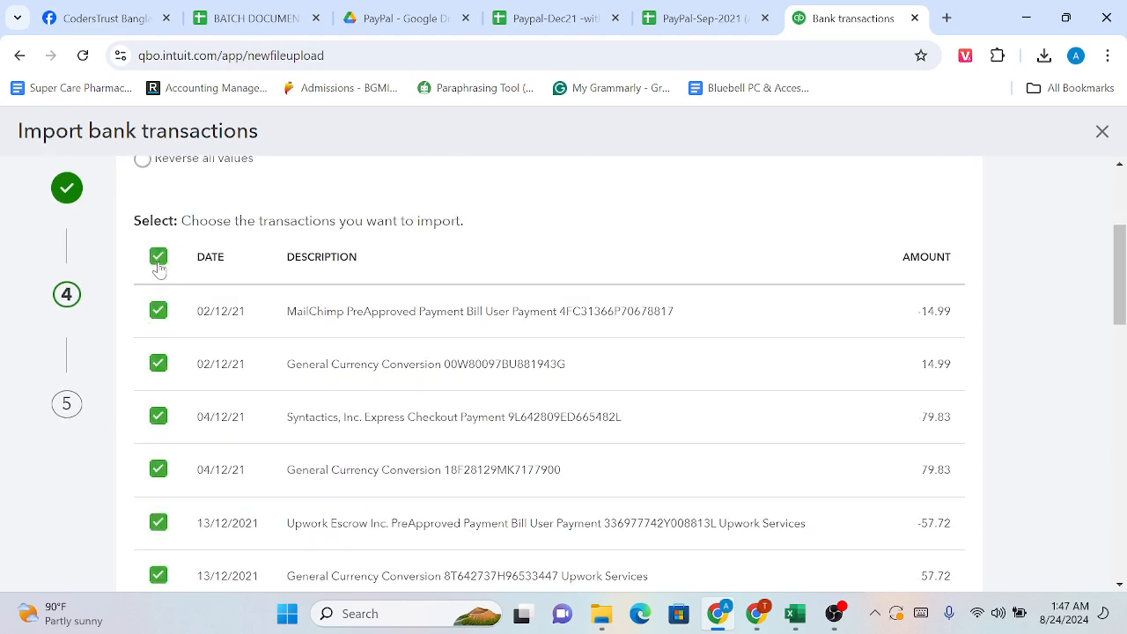
pyautogui.scroll(-10, 383, 452)
pyautogui.scroll(-1, 382, 453)
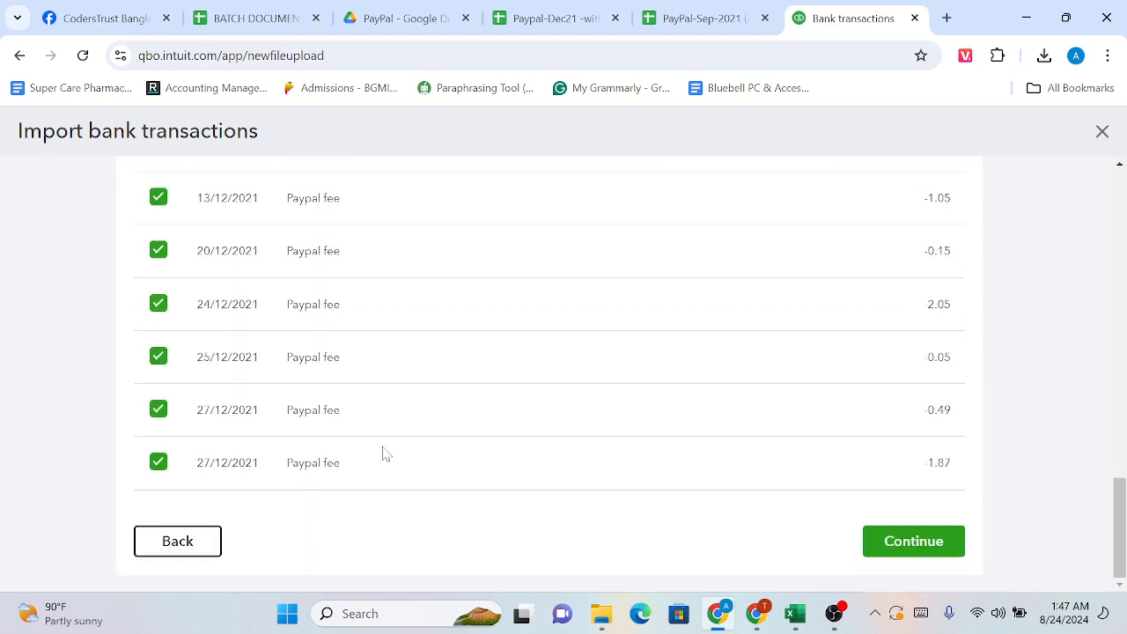
pyautogui.click(901, 546)
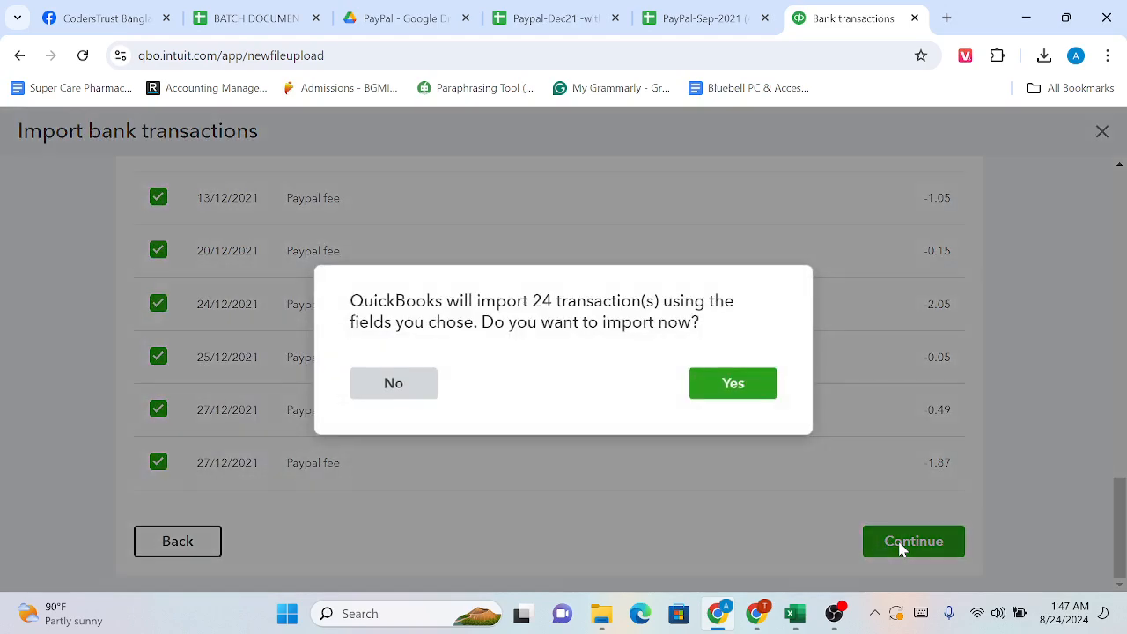
# Switch to the Paypal-Dec21 workbook in Excel and count the transaction rows by selecting the dates from A2 to A25
pyautogui.moveTo(795, 614)
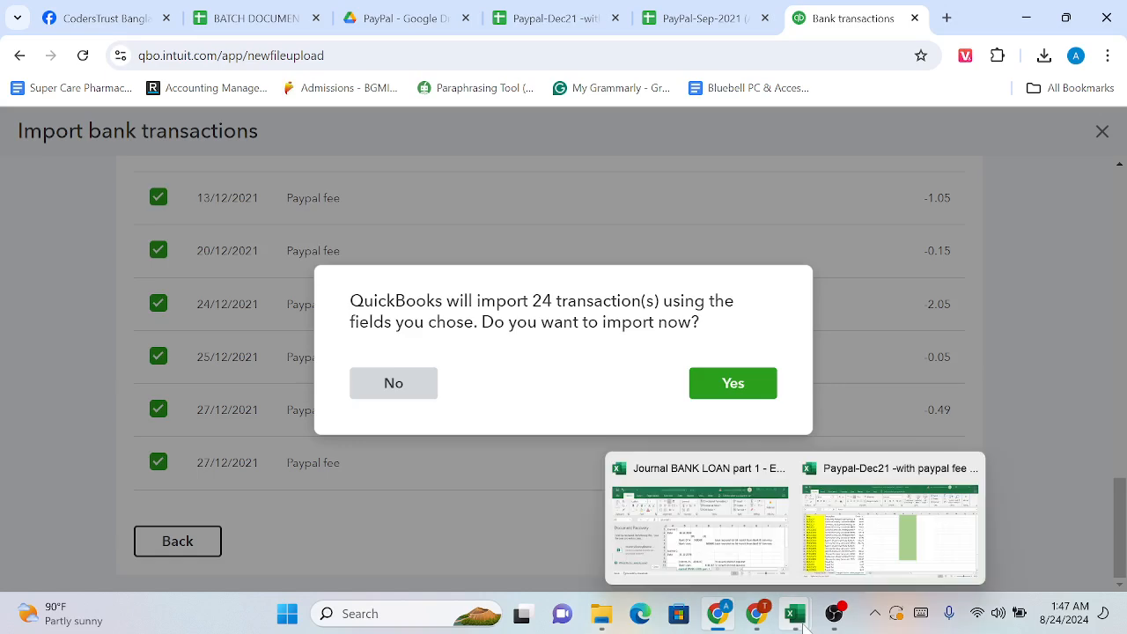
pyautogui.click(889, 519)
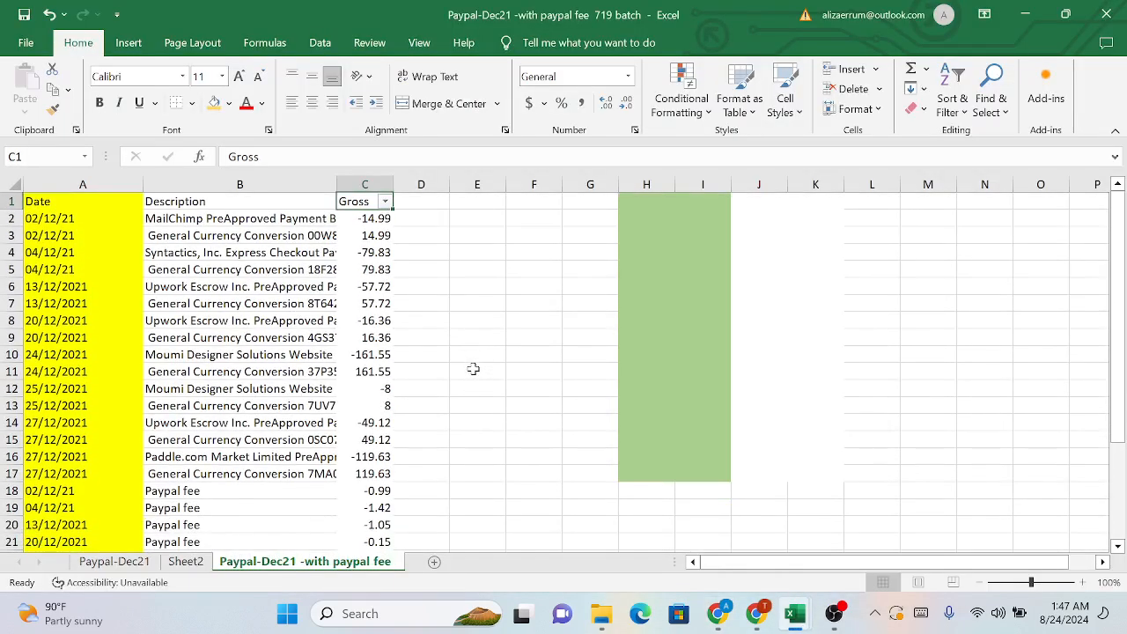
pyautogui.moveTo(94, 212); pyautogui.dragTo(76, 503)
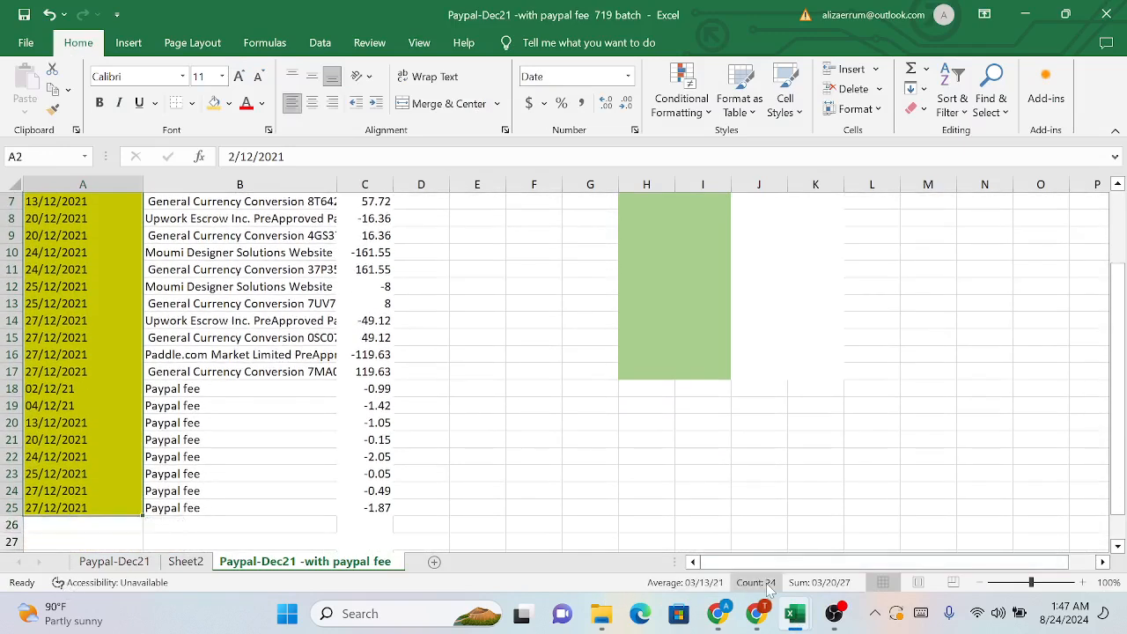
# Switch back to QuickBooks in Chrome, confirm the import of the transactions and finish the import
pyautogui.moveTo(717, 613)
pyautogui.click(740, 520)
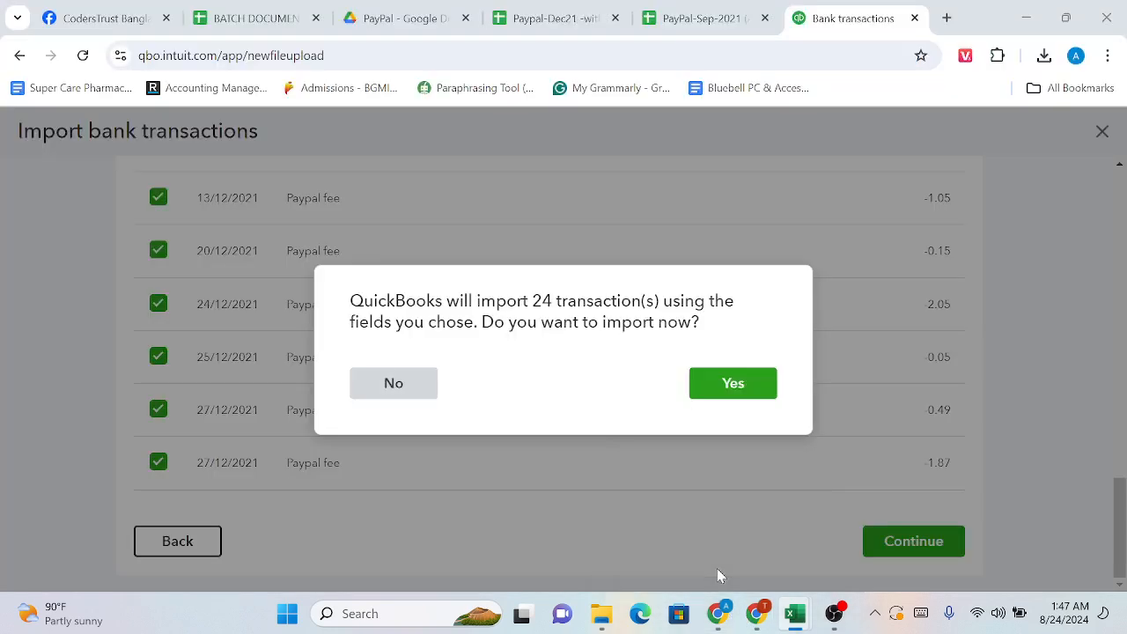
pyautogui.click(734, 397)
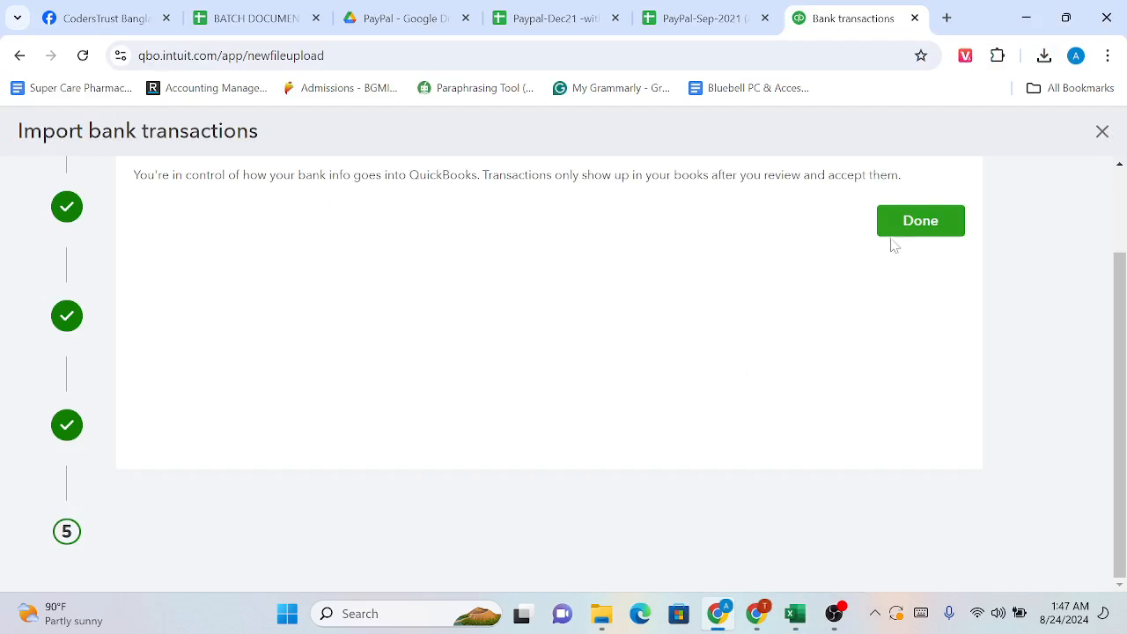
pyautogui.click(928, 221)
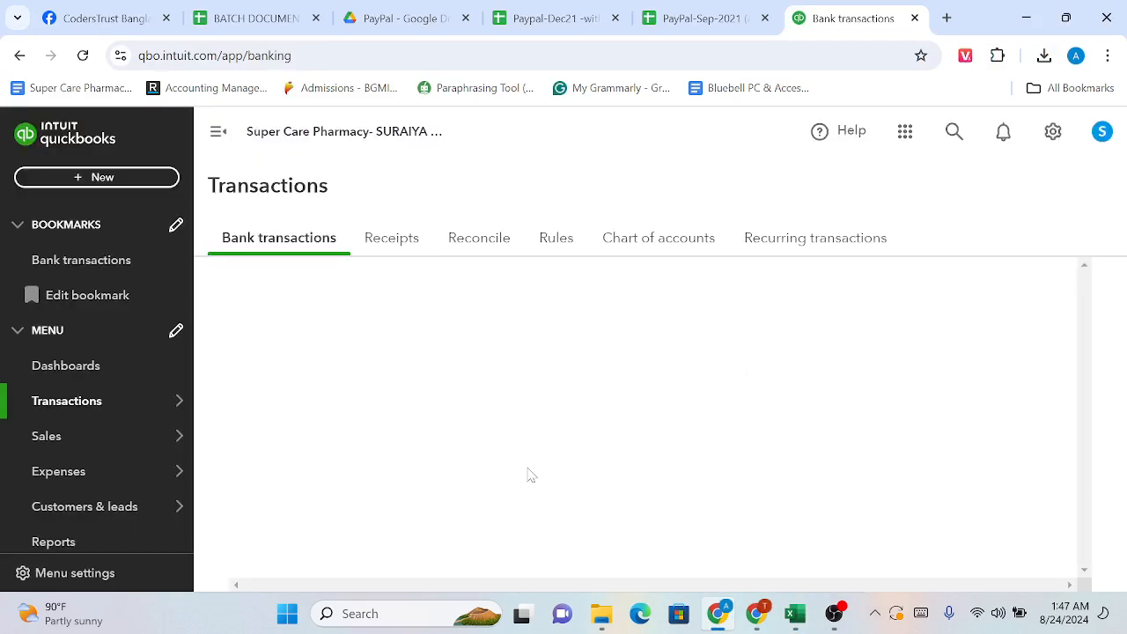
# Browse the bank account cards for the PayPal account and open 1098 Payapal September
pyautogui.scroll(-1, 530, 476)
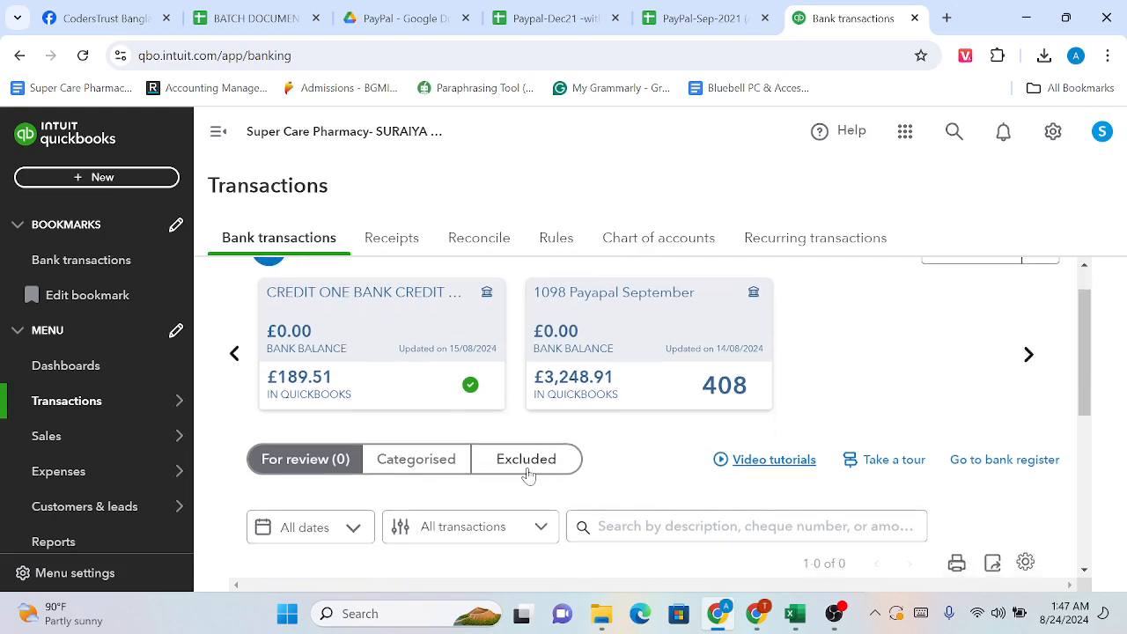
pyautogui.click(1028, 344)
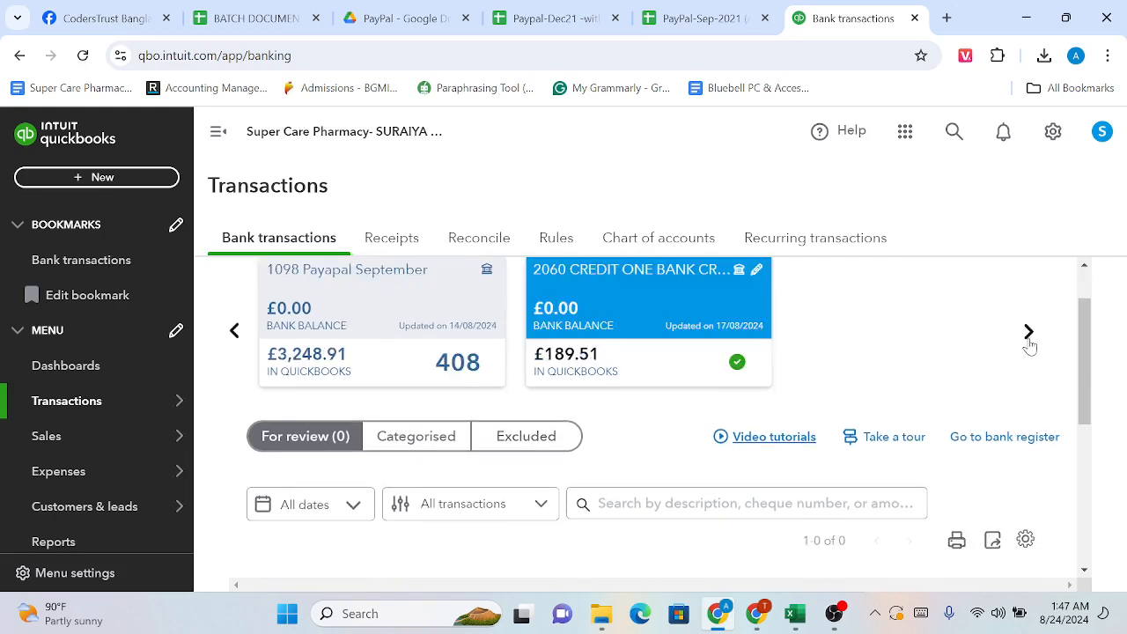
pyautogui.scroll(1, 597, 421)
pyautogui.scroll(-1, 595, 420)
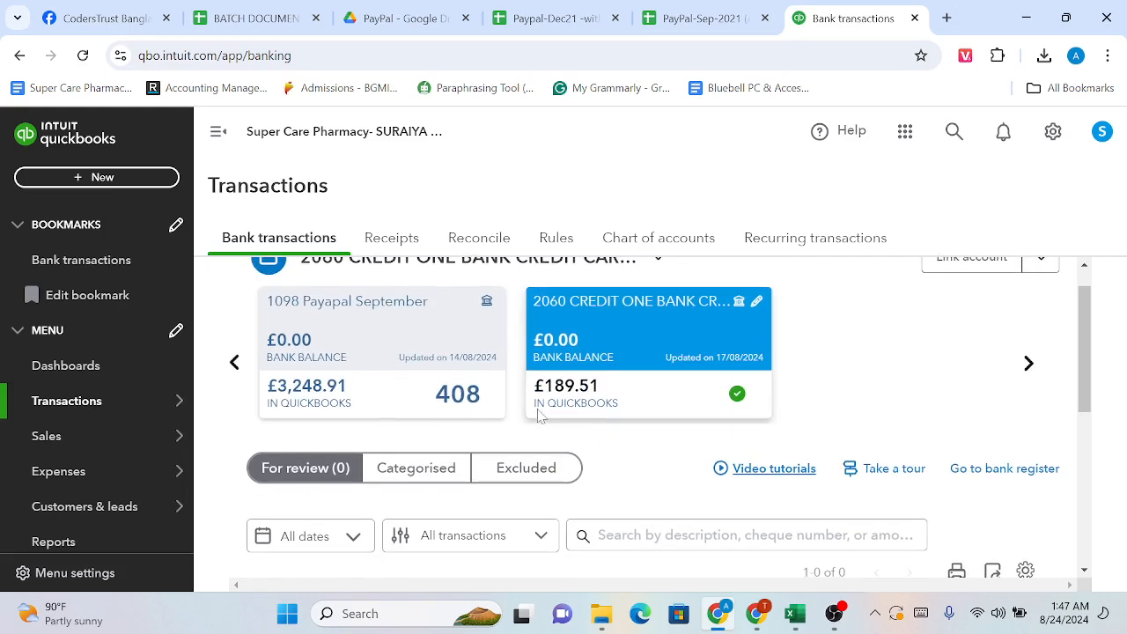
pyautogui.click(357, 373)
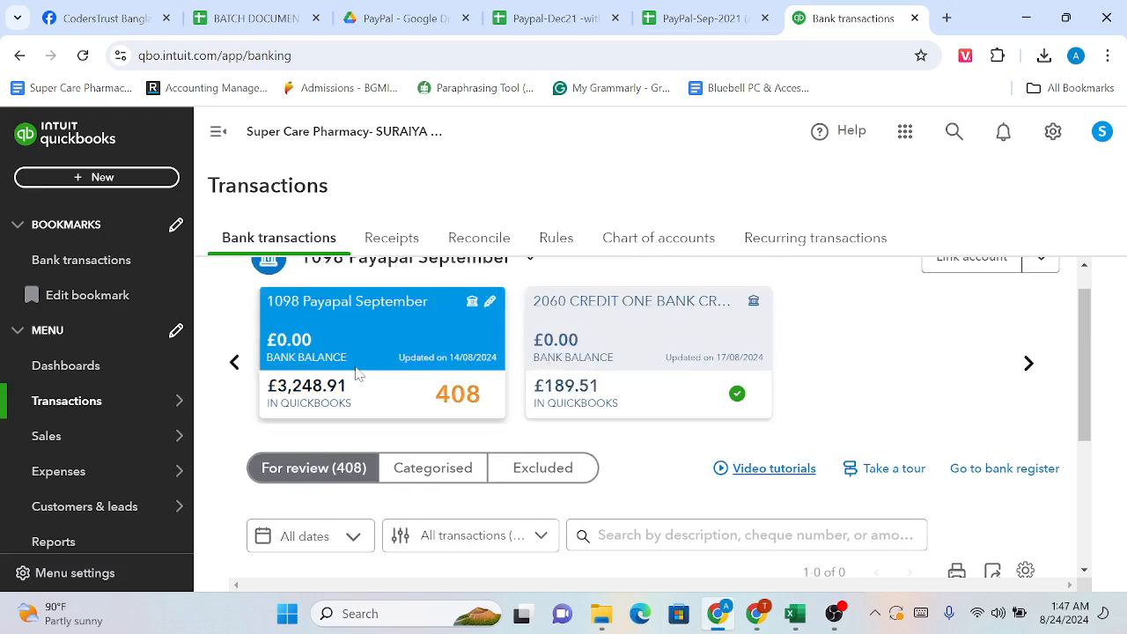
# Browse the bank account cards and the 1098 Payapal September for-review list to find the imported December transactions
pyautogui.click(1030, 363)
pyautogui.scroll(-1, 661, 438)
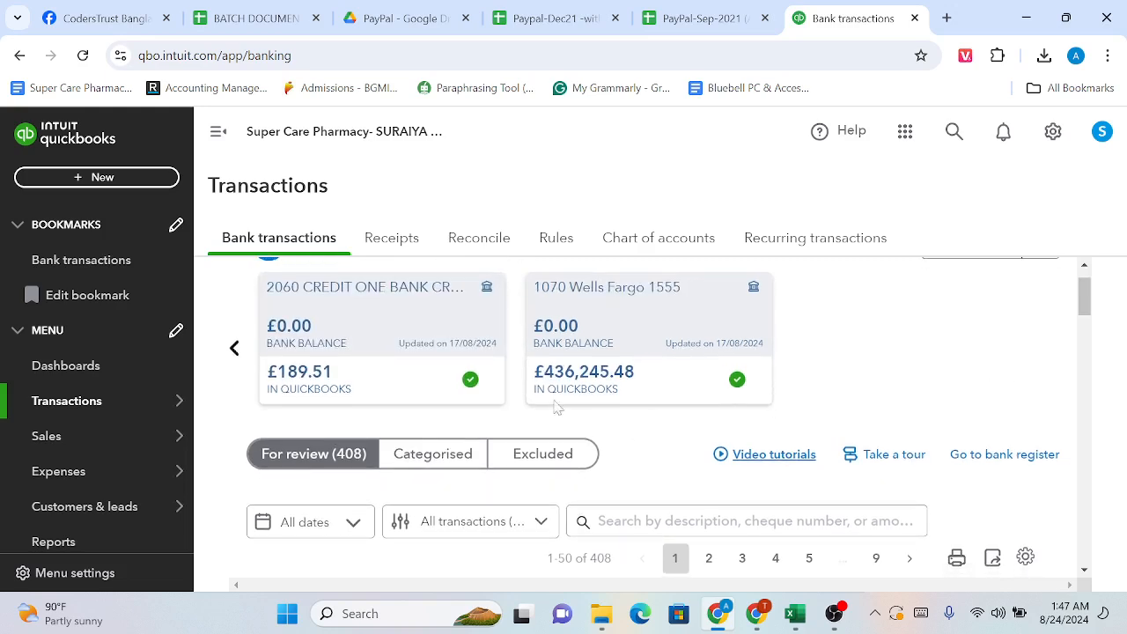
pyautogui.scroll(-1, 365, 373)
pyautogui.scroll(1, 365, 373)
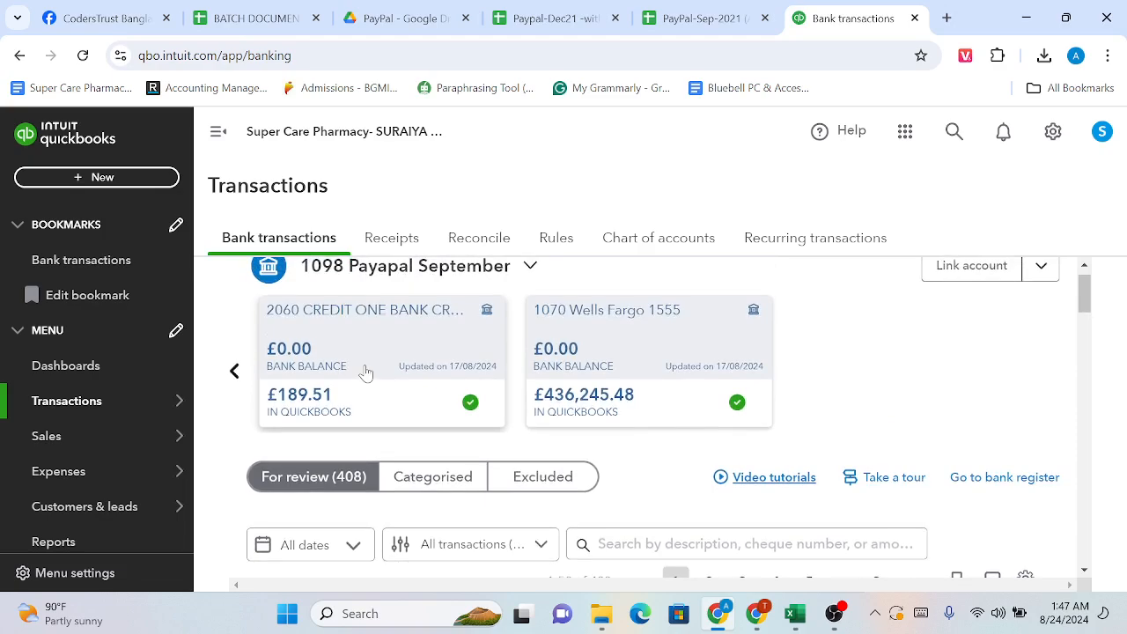
pyautogui.scroll(-5, 366, 373)
pyautogui.scroll(5, 365, 372)
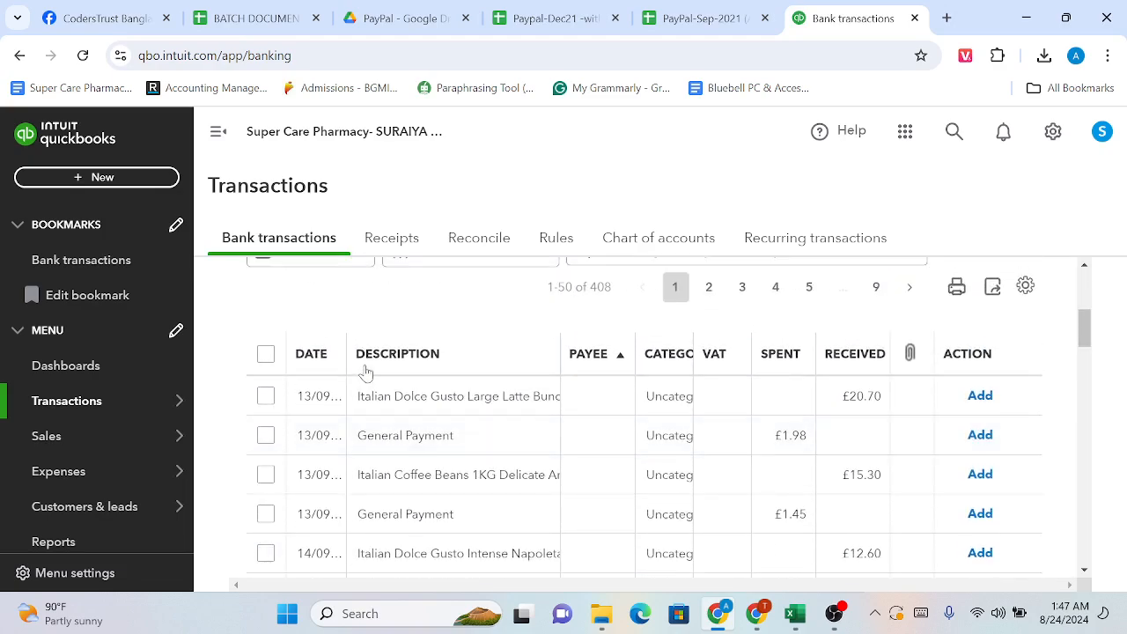
pyautogui.scroll(2, 366, 368)
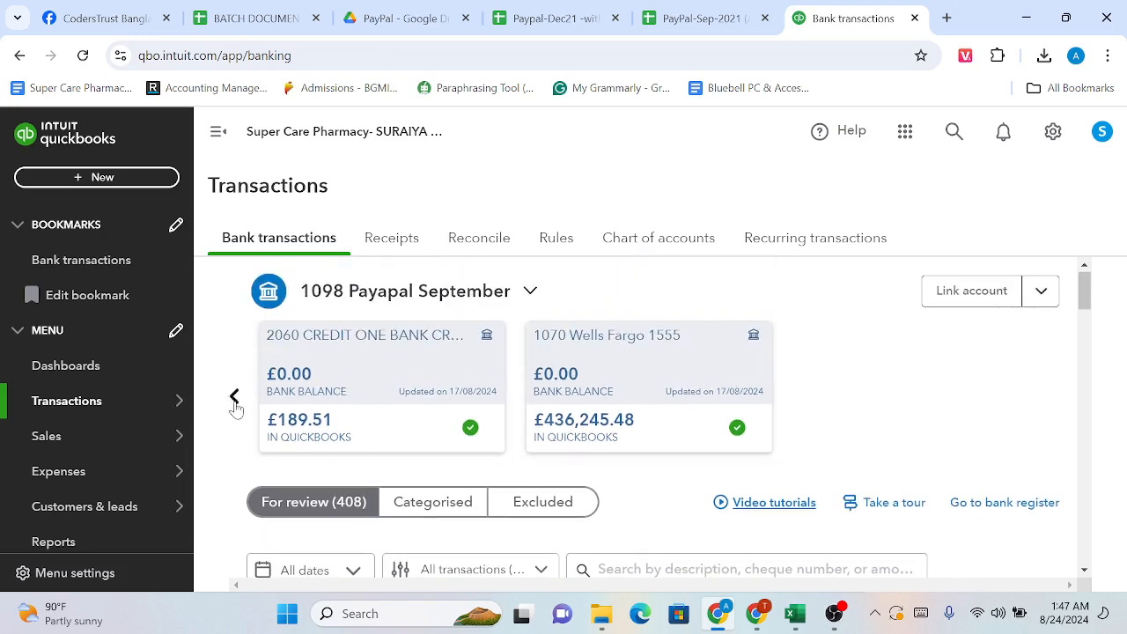
pyautogui.click(234, 398)
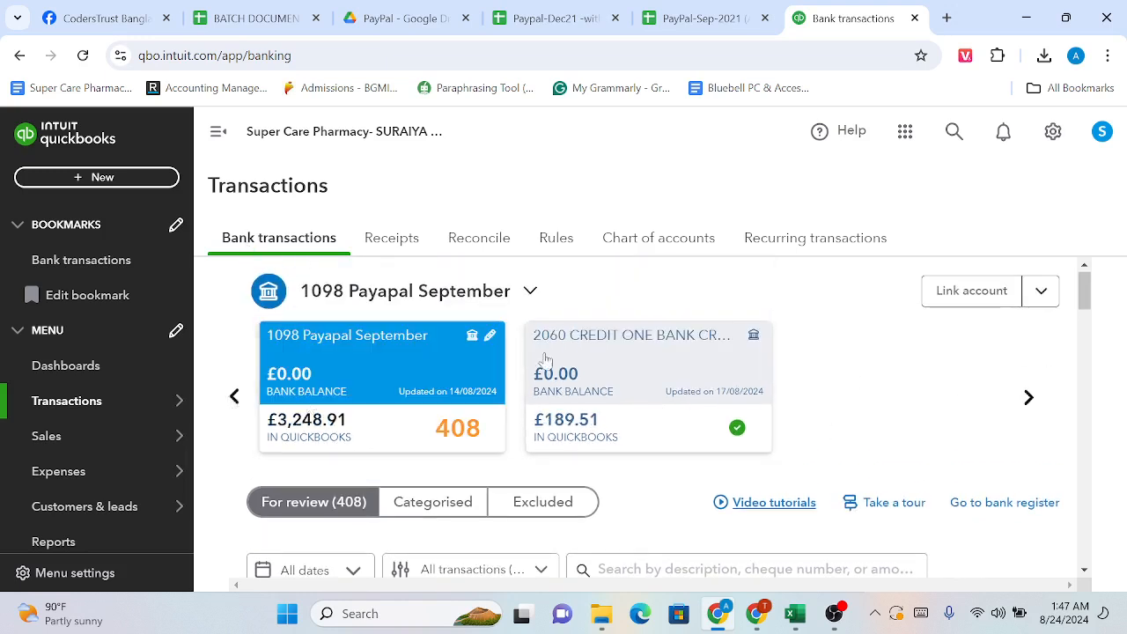
# Reload the bank transactions page and look through the account cards up to 1070 Wells Fargo 1555 for Paypal 719
pyautogui.click(81, 64)
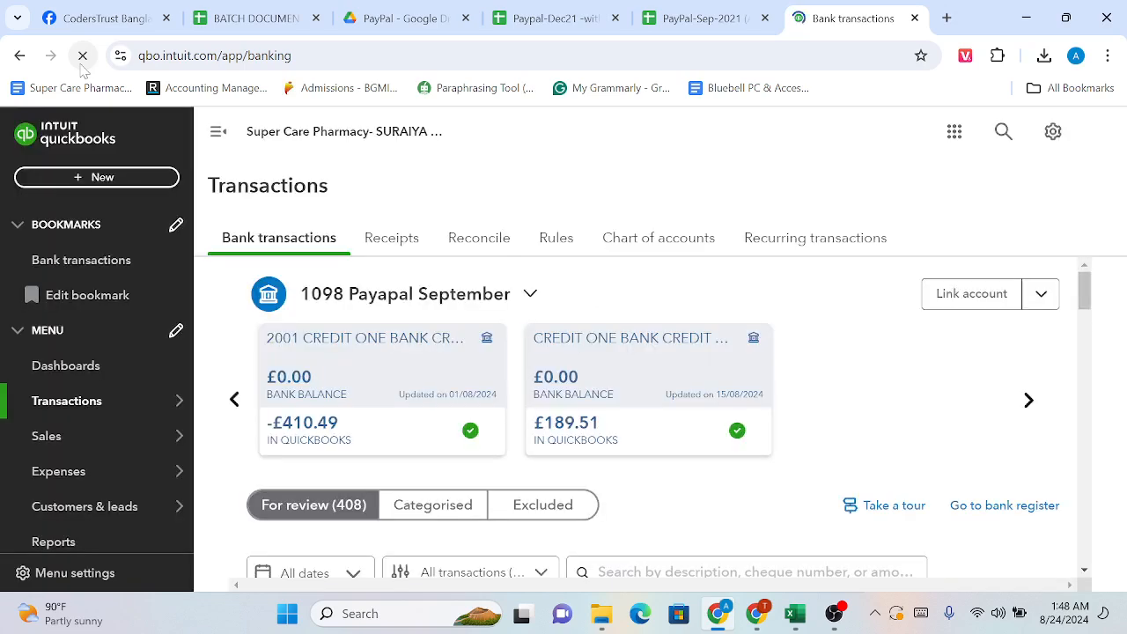
pyautogui.scroll(-1, 454, 302)
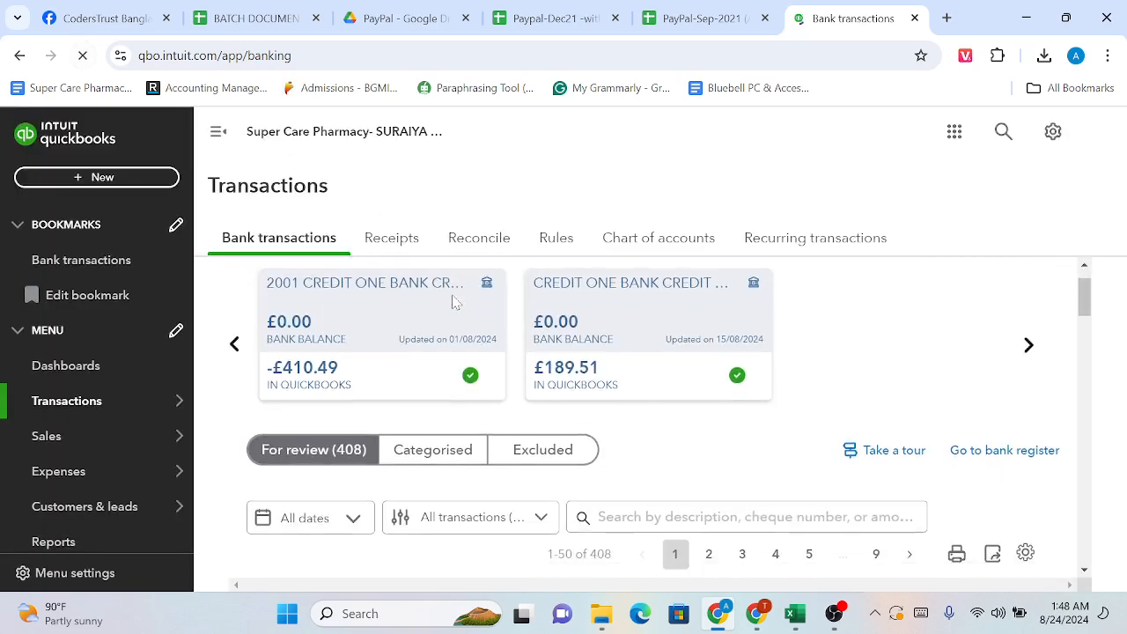
pyautogui.scroll(1, 454, 302)
pyautogui.scroll(-1, 453, 302)
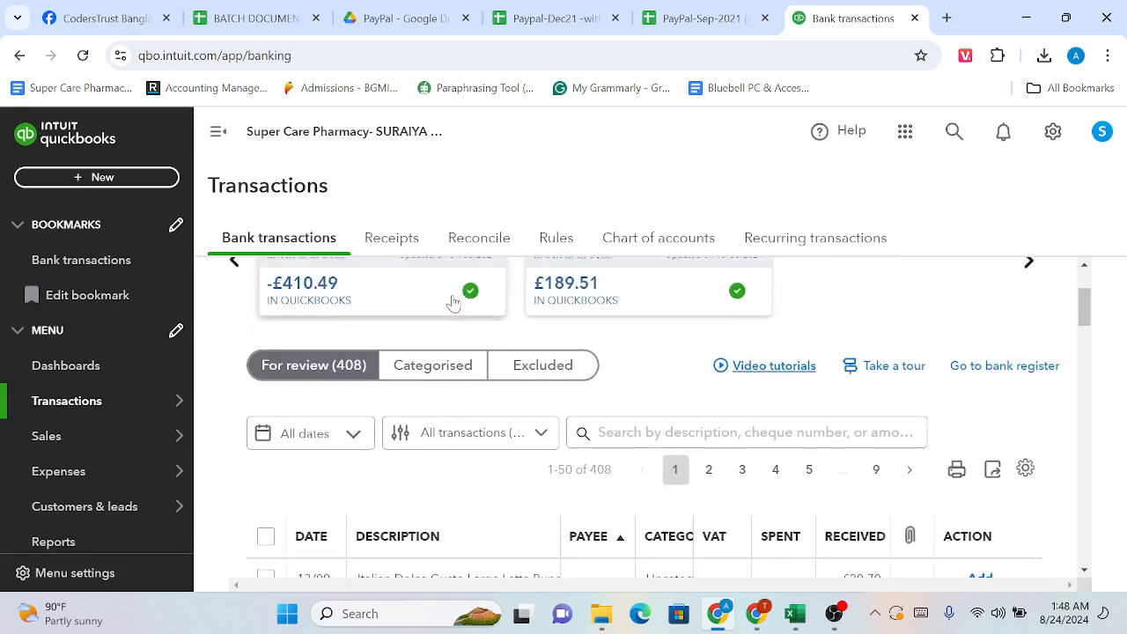
pyautogui.scroll(2, 453, 302)
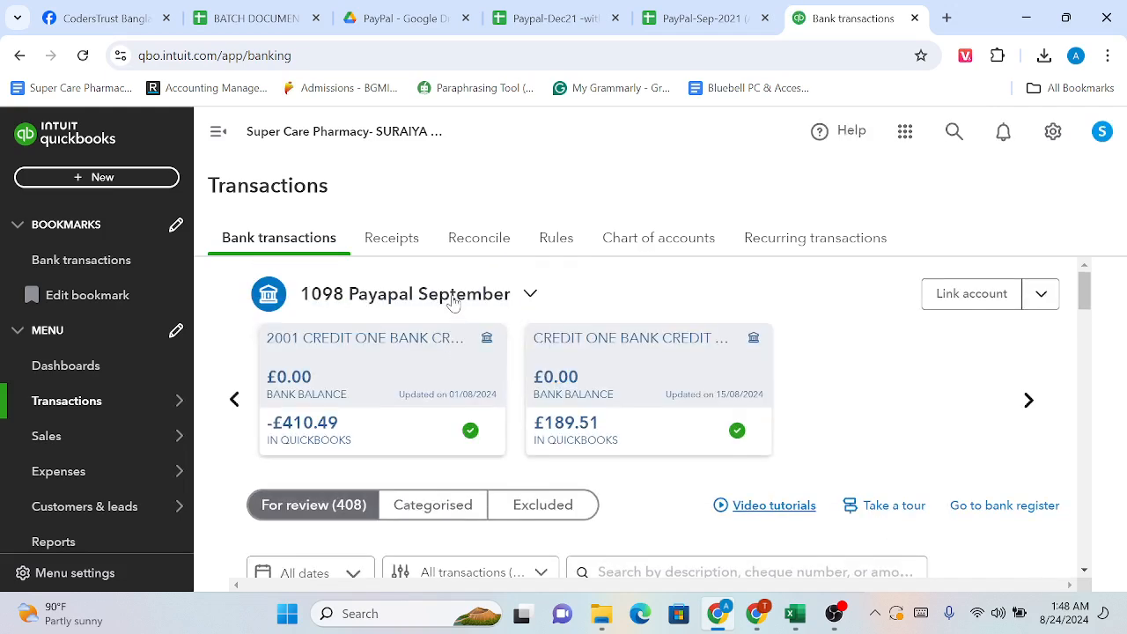
pyautogui.click(1029, 405)
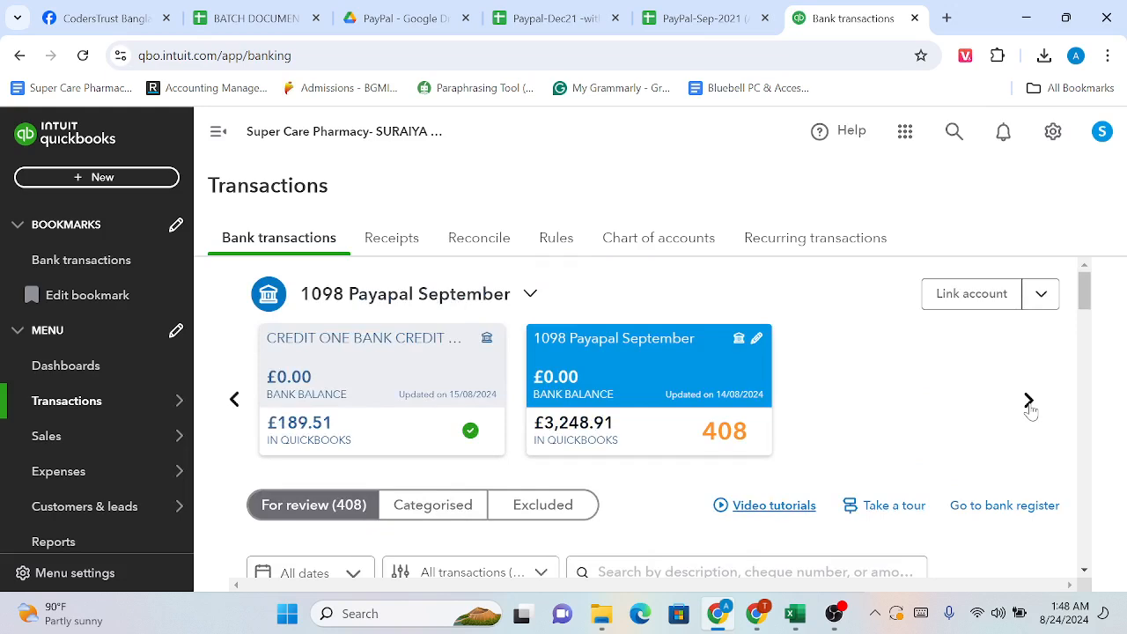
pyautogui.click(1030, 404)
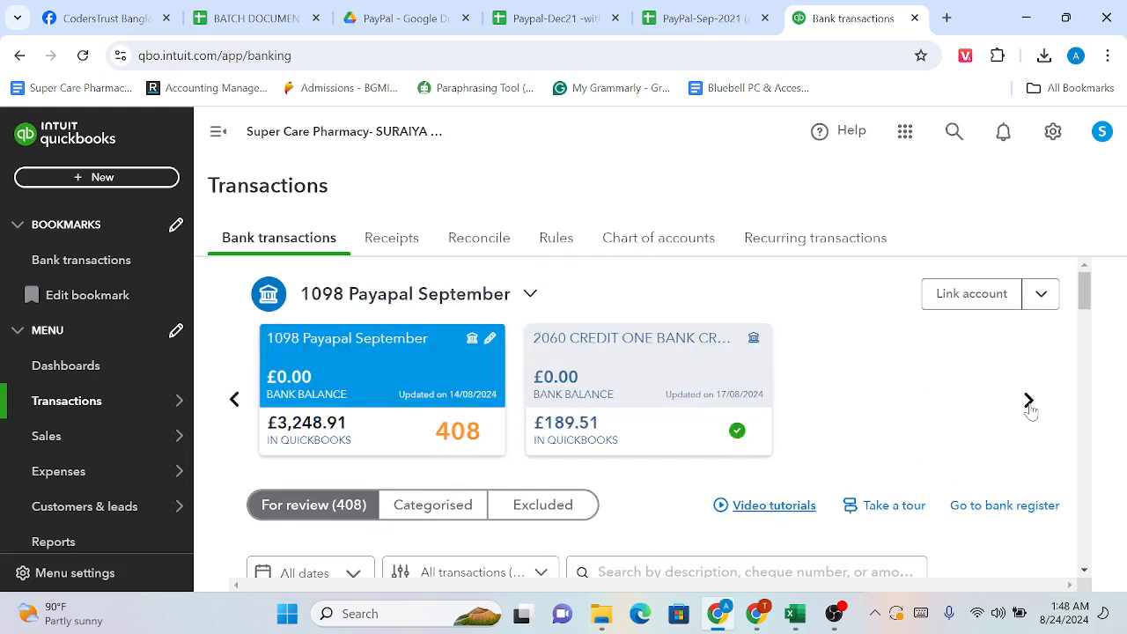
pyautogui.click(1029, 403)
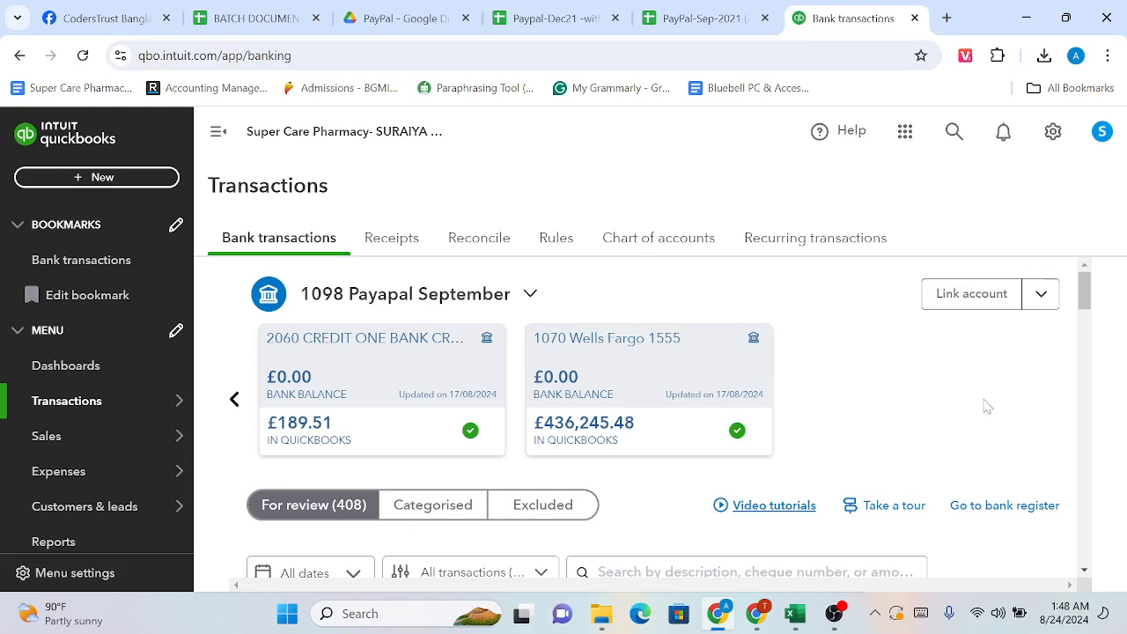
# Refresh the bank transactions page again and recheck the account cards in both directions for the Paypal 719 account
pyautogui.click(82, 56)
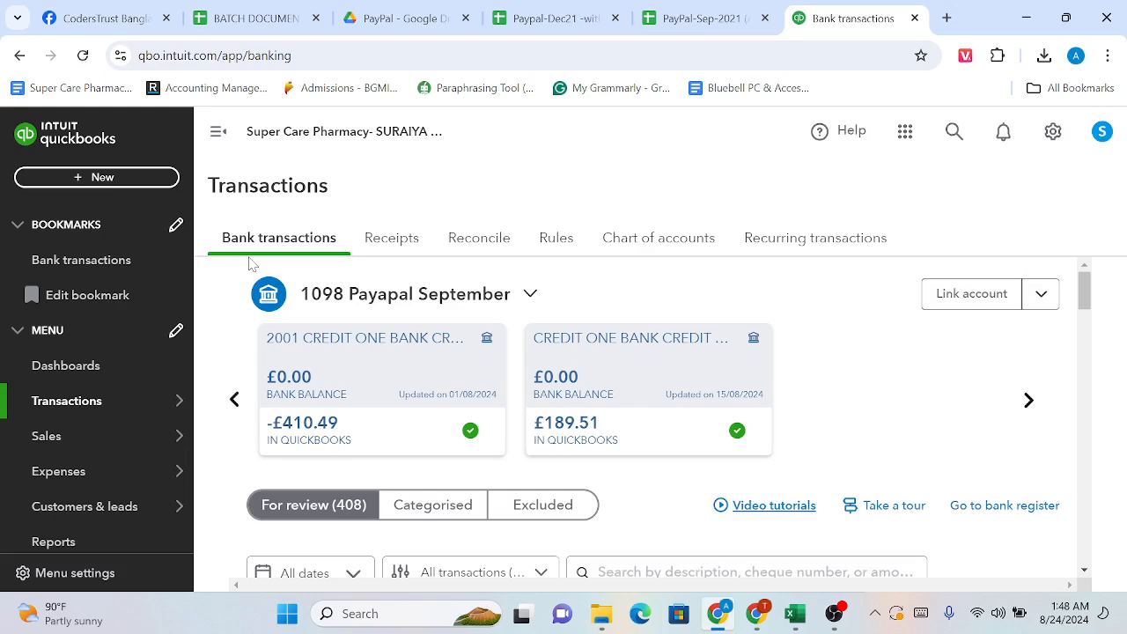
pyautogui.scroll(-3, 604, 395)
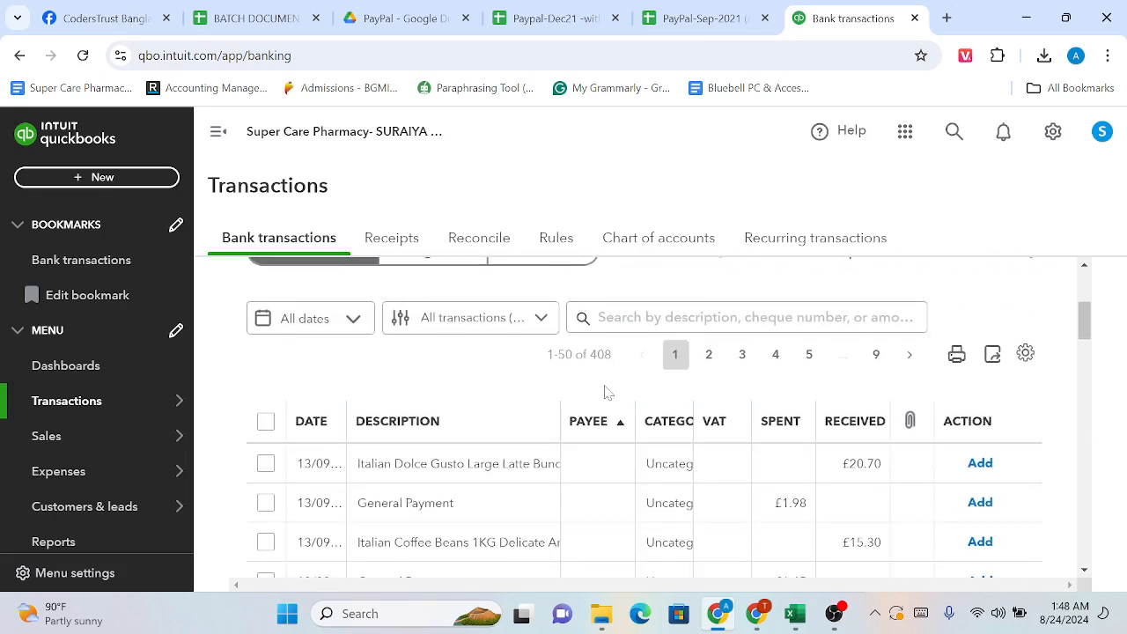
pyautogui.scroll(3, 605, 393)
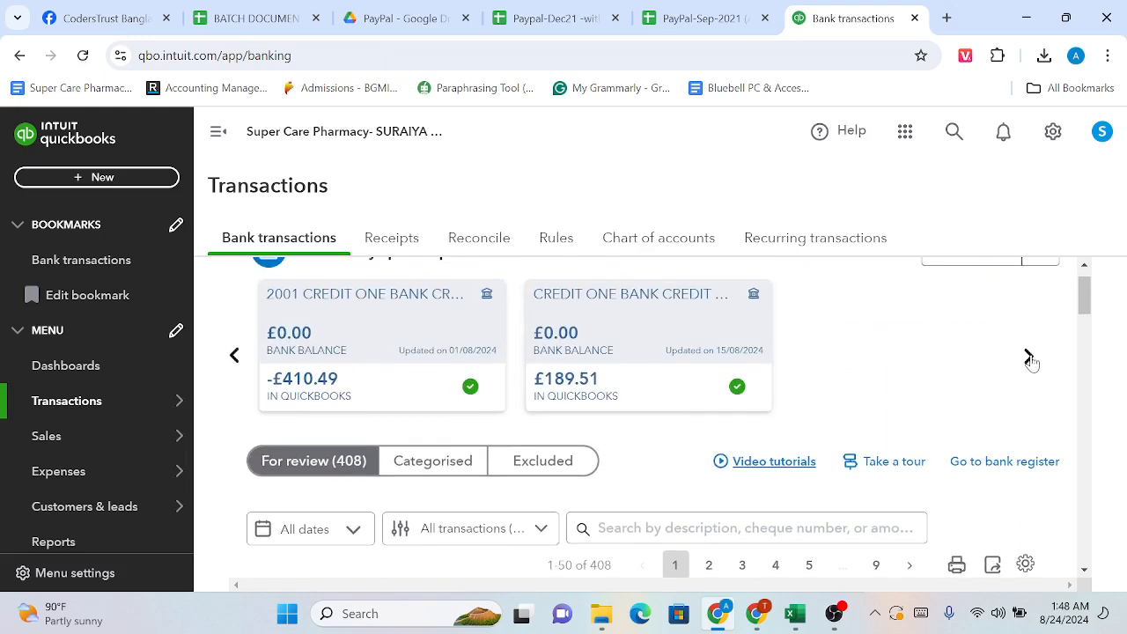
pyautogui.click(1029, 357)
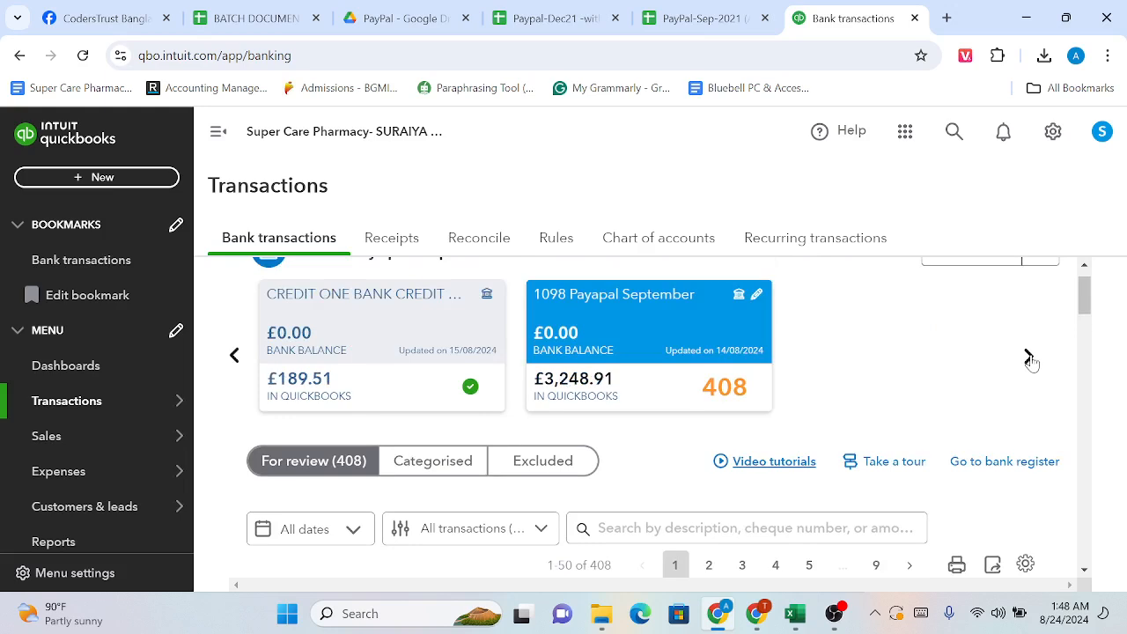
pyautogui.click(1029, 356)
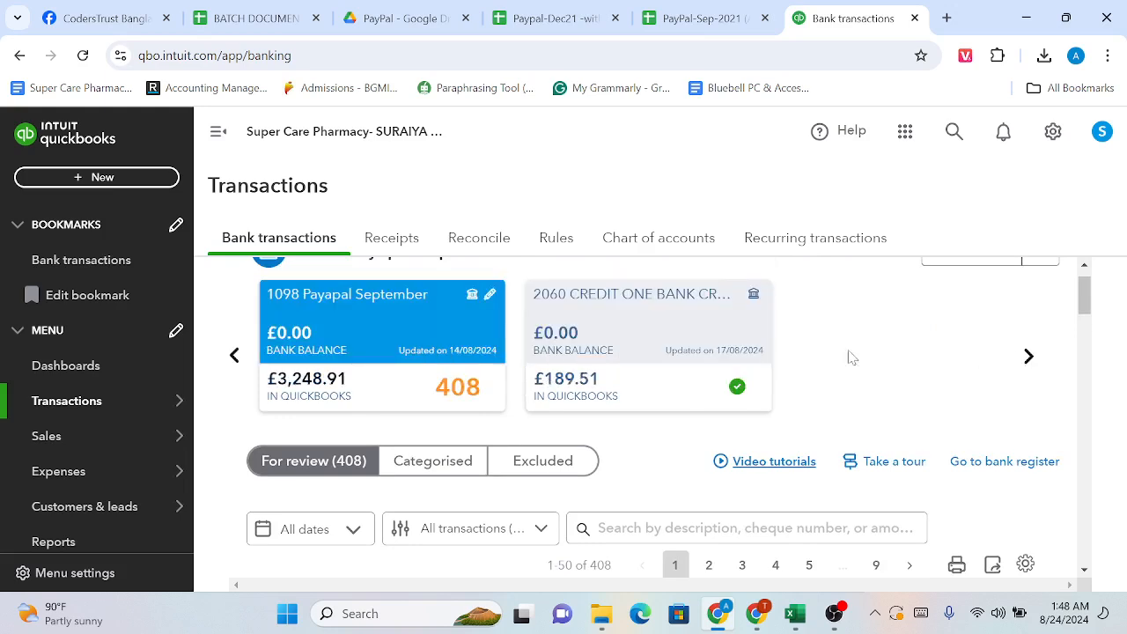
pyautogui.click(235, 357)
pyautogui.click(236, 356)
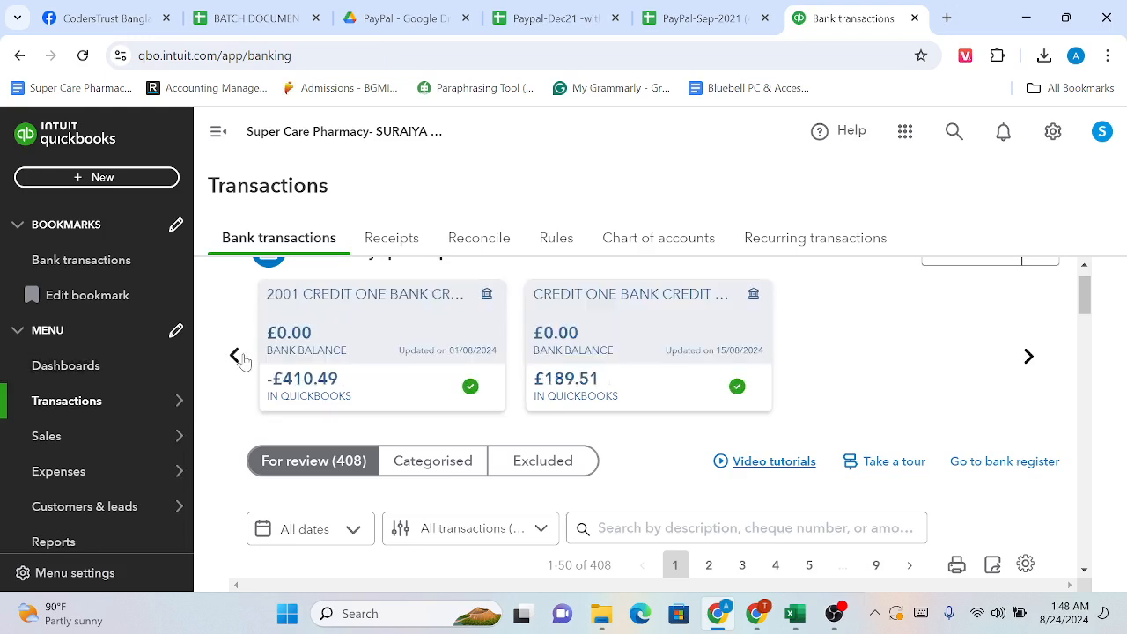
pyautogui.scroll(1, 797, 419)
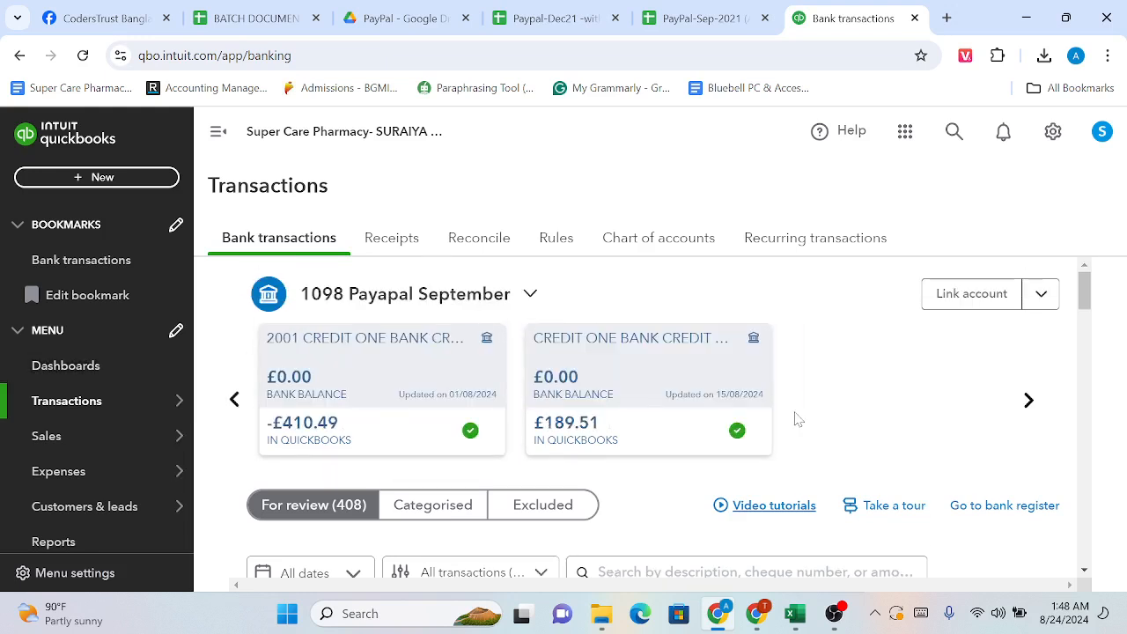
pyautogui.click(1028, 402)
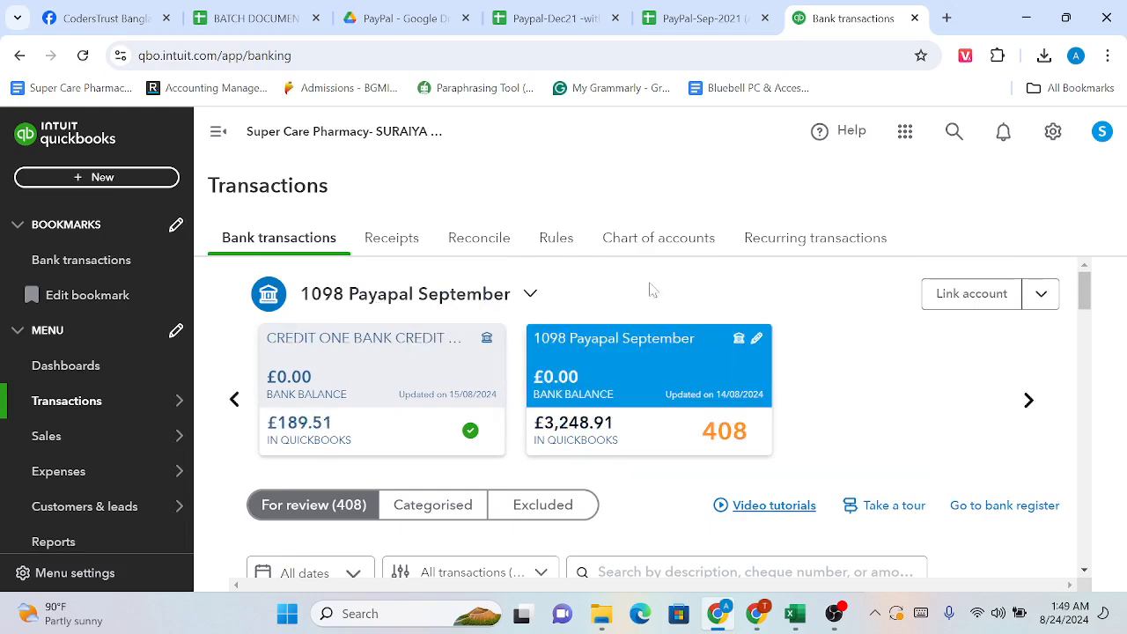
# Start another bank transaction upload from file and browse the Desktop folder for the December PayPal CSV
pyautogui.click(1041, 299)
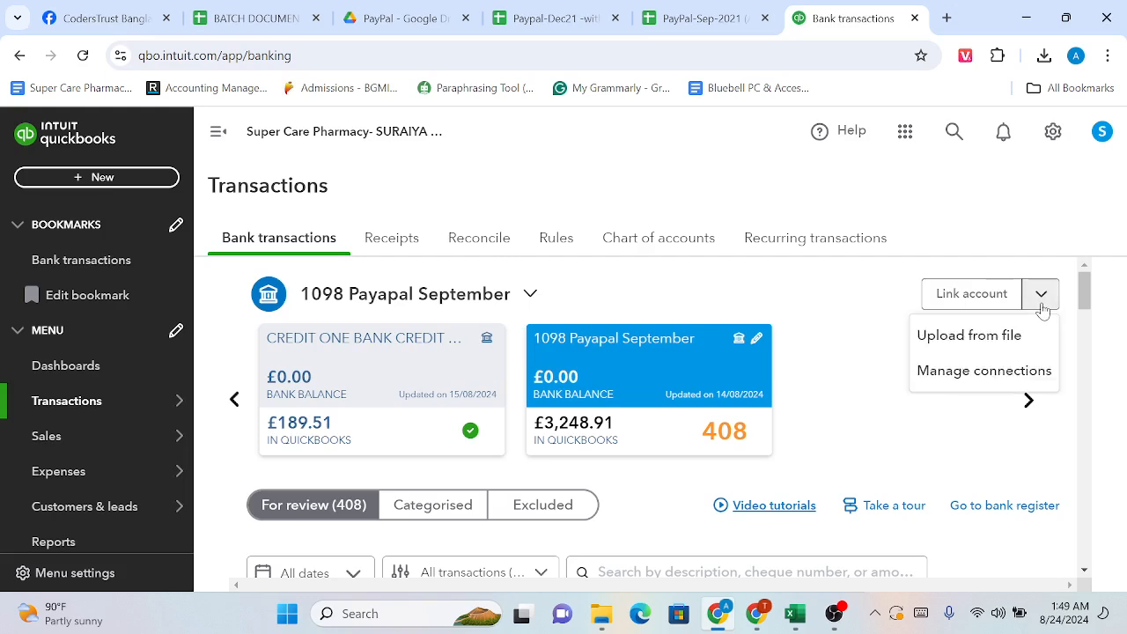
pyautogui.click(969, 335)
pyautogui.scroll(-2, 933, 346)
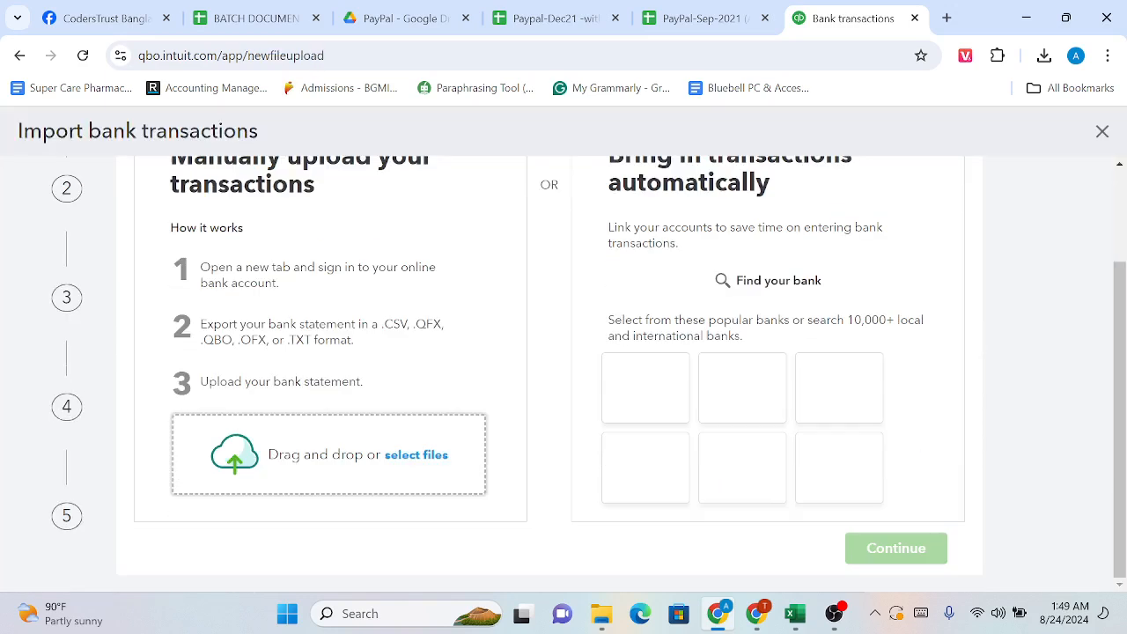
pyautogui.click(417, 455)
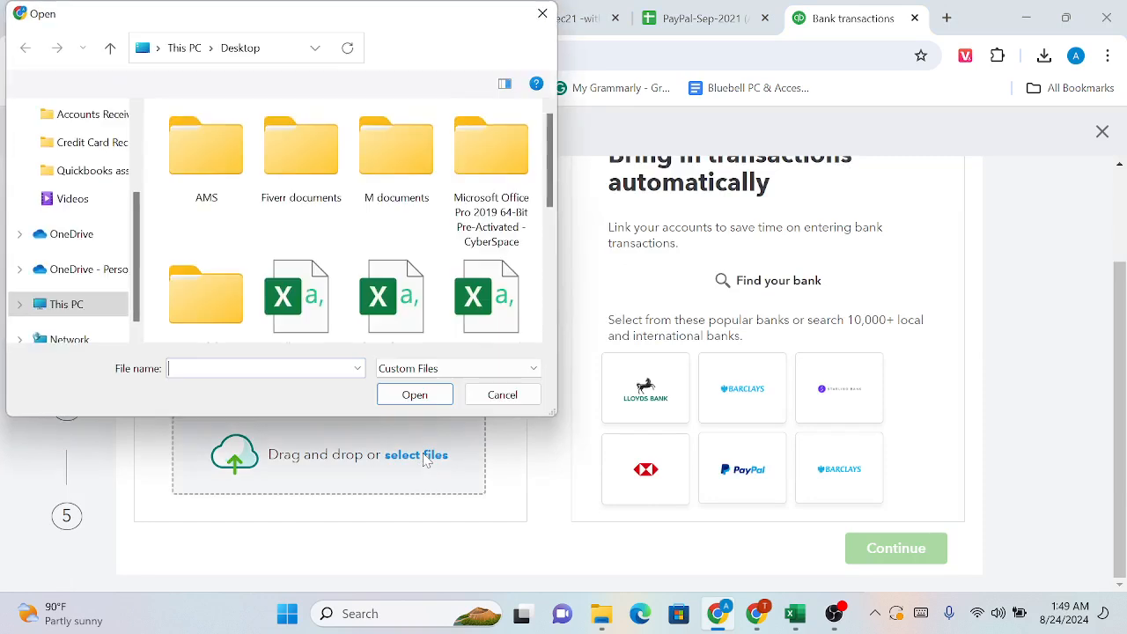
pyautogui.scroll(-3, 421, 293)
pyautogui.scroll(-1, 421, 293)
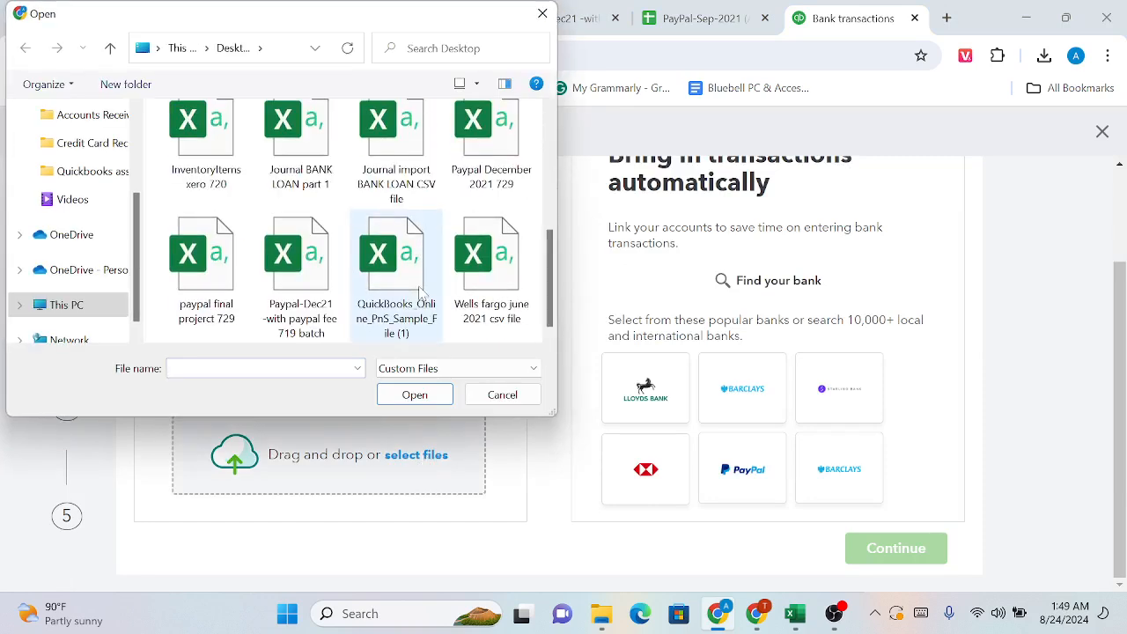
pyautogui.scroll(4, 264, 203)
pyautogui.scroll(3, 85, 123)
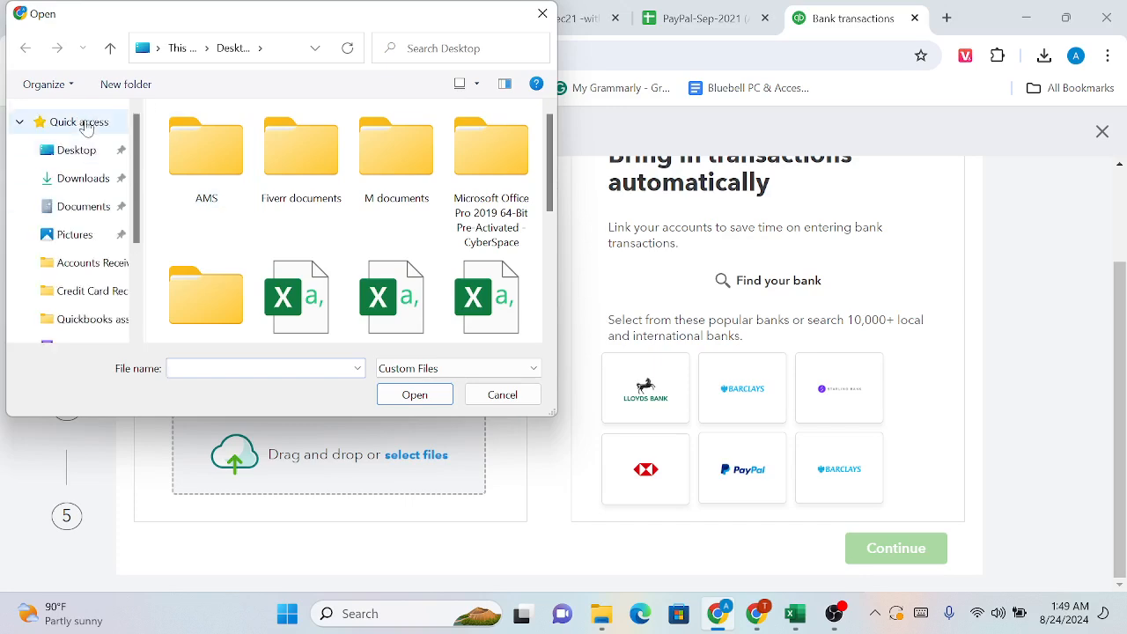
# Upload Paypal-Dec21 -with paypal fee 719 batch.csv from the recent files in Quick access and continue to account selection
pyautogui.click(85, 128)
pyautogui.scroll(-10, 220, 265)
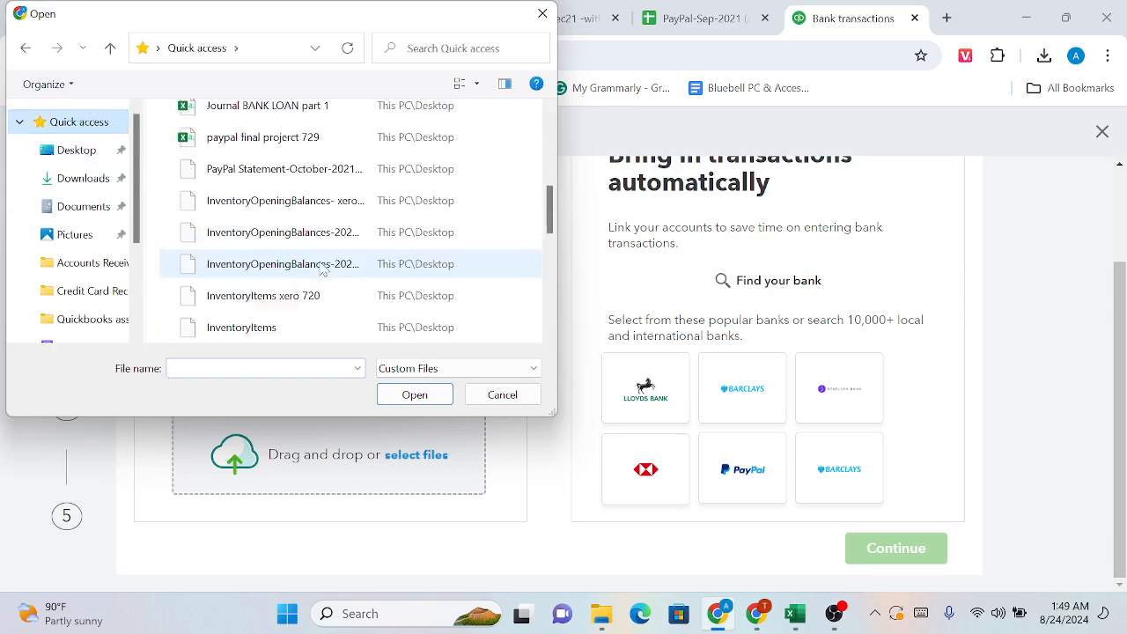
pyautogui.scroll(5, 315, 264)
pyautogui.scroll(-2, 298, 280)
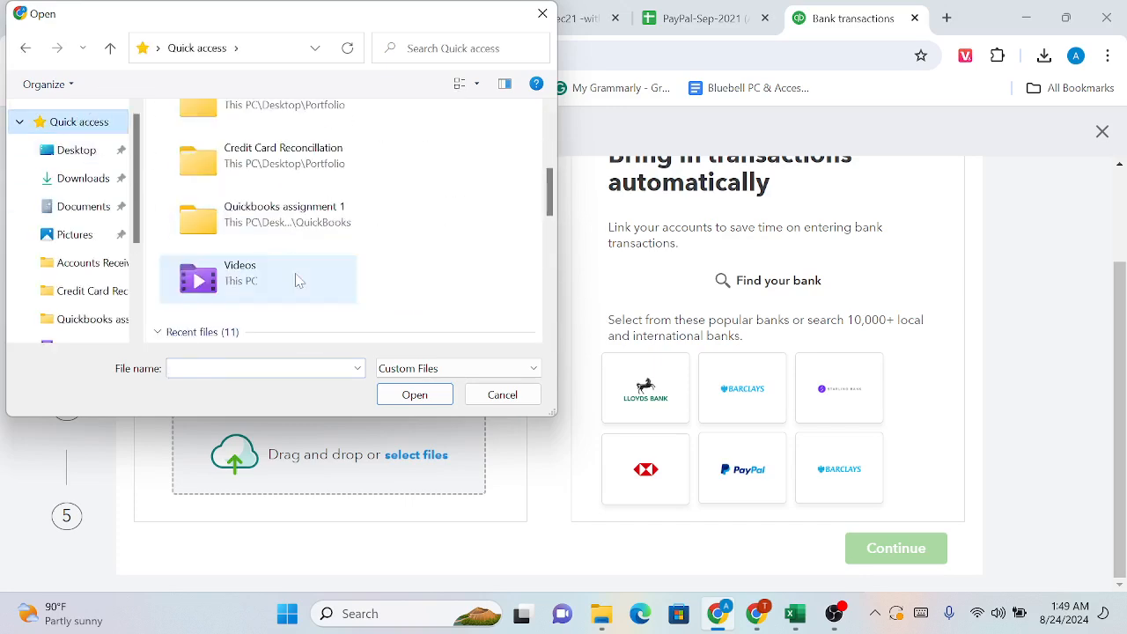
pyautogui.scroll(-3, 297, 280)
pyautogui.scroll(1, 296, 278)
pyautogui.click(325, 150)
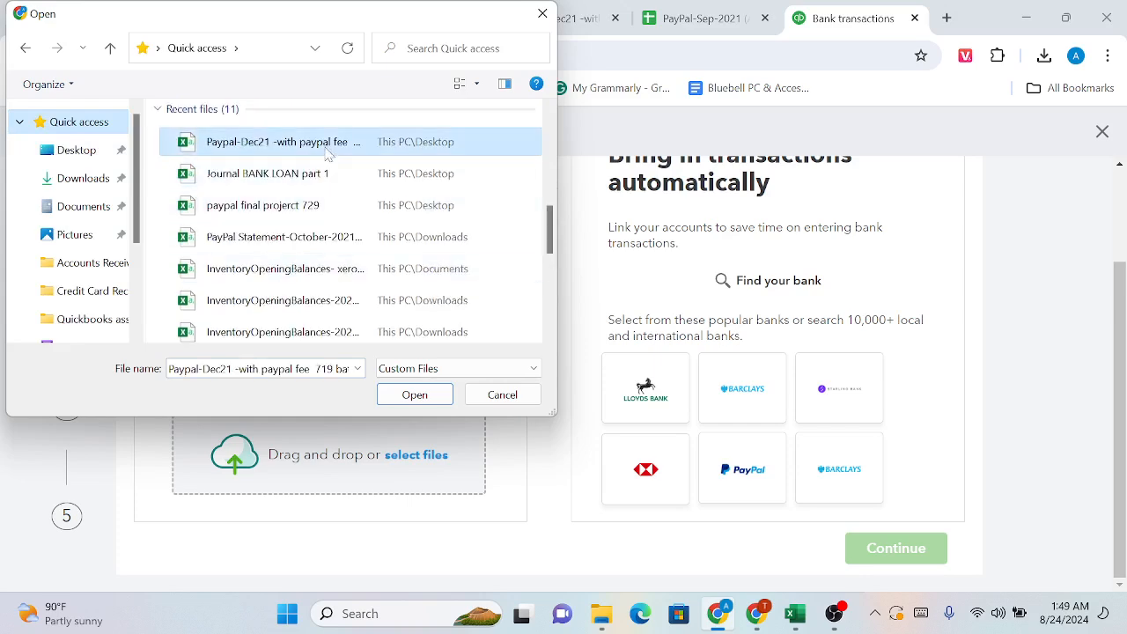
pyautogui.click(415, 394)
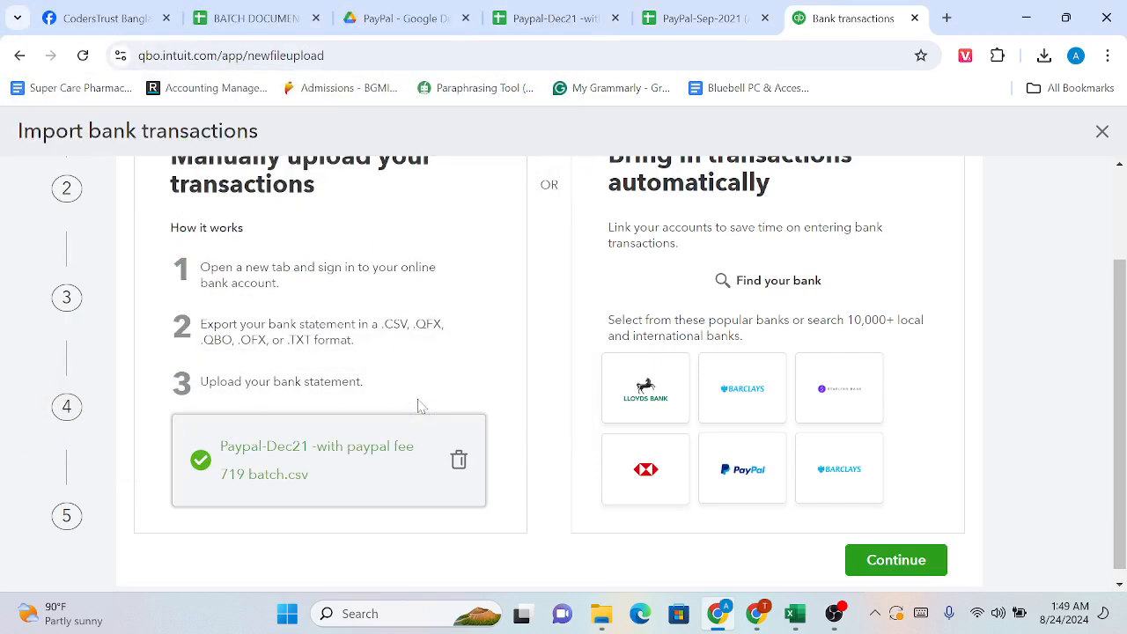
pyautogui.click(862, 560)
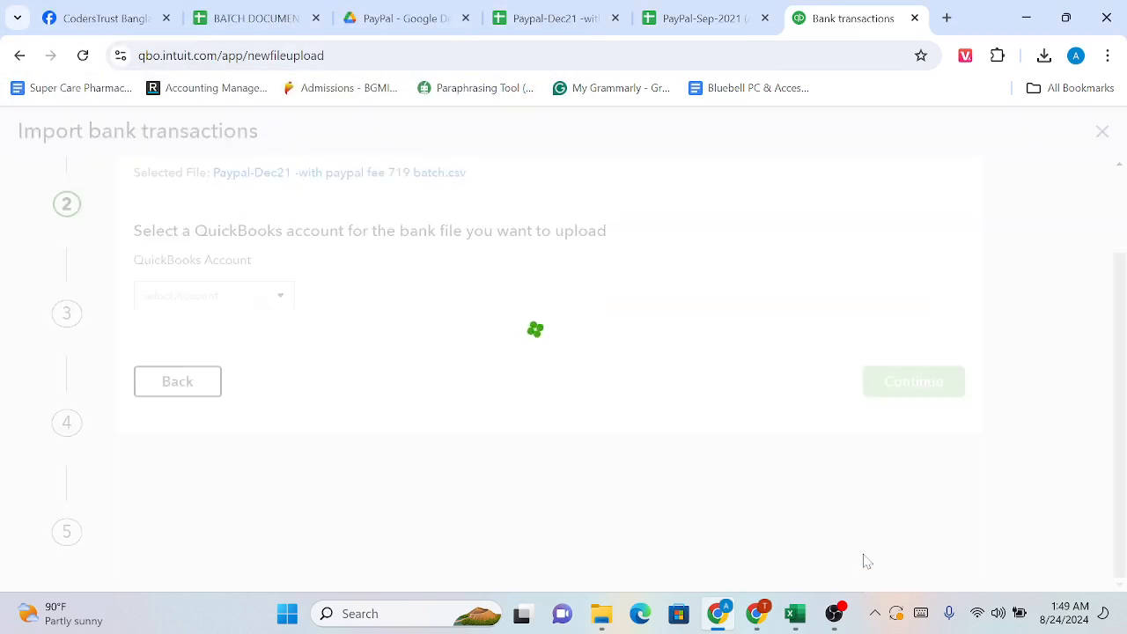
# Select Paypal 719 as the QuickBooks account for the uploaded file and continue to the format settings
pyautogui.click(282, 295)
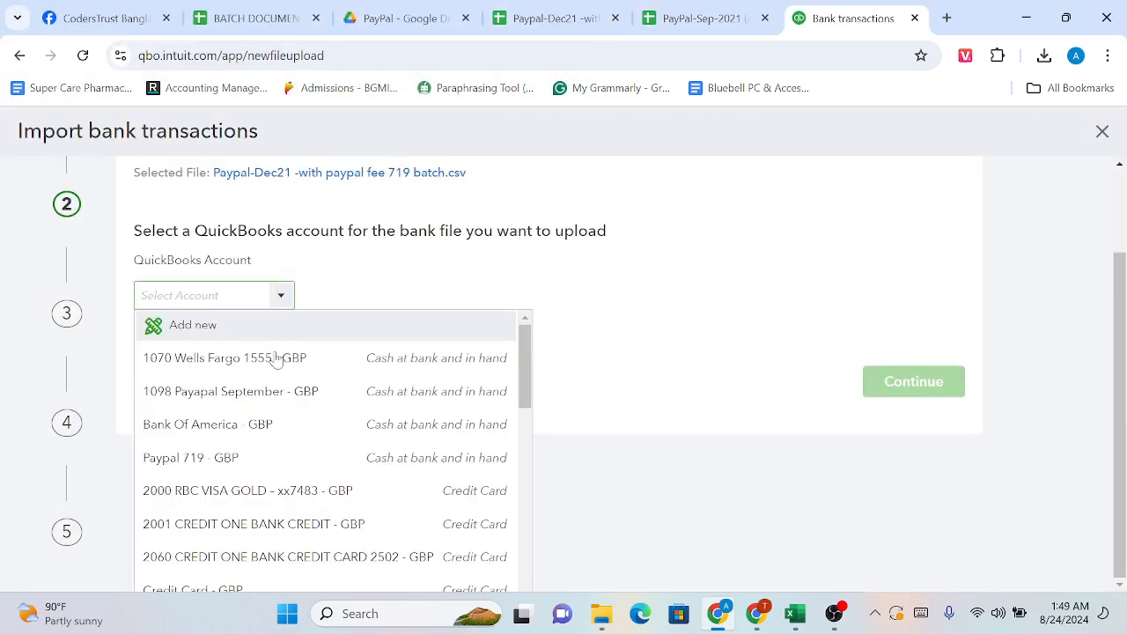
pyautogui.click(268, 460)
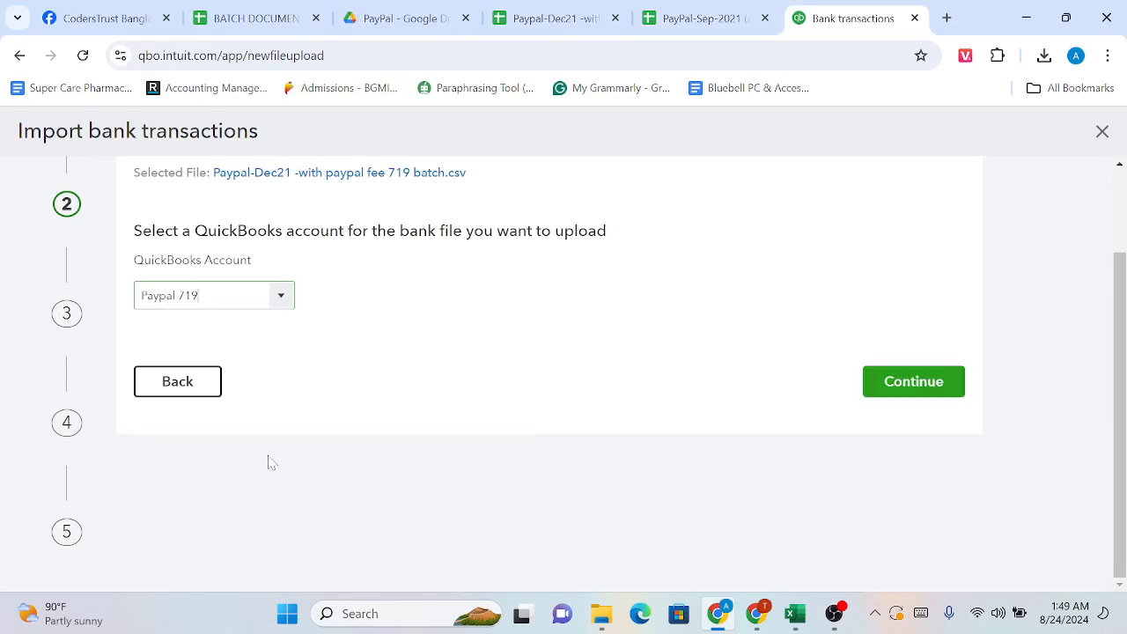
pyautogui.click(910, 382)
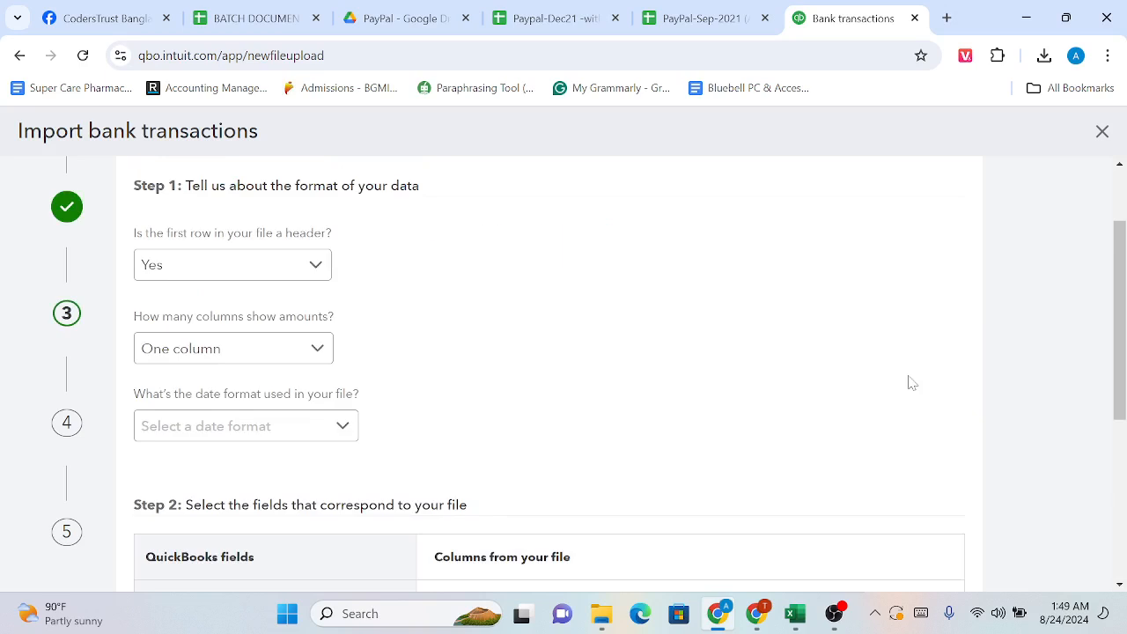
# Set the date format of the imported file to dd/MM/yyyy
pyautogui.click(353, 437)
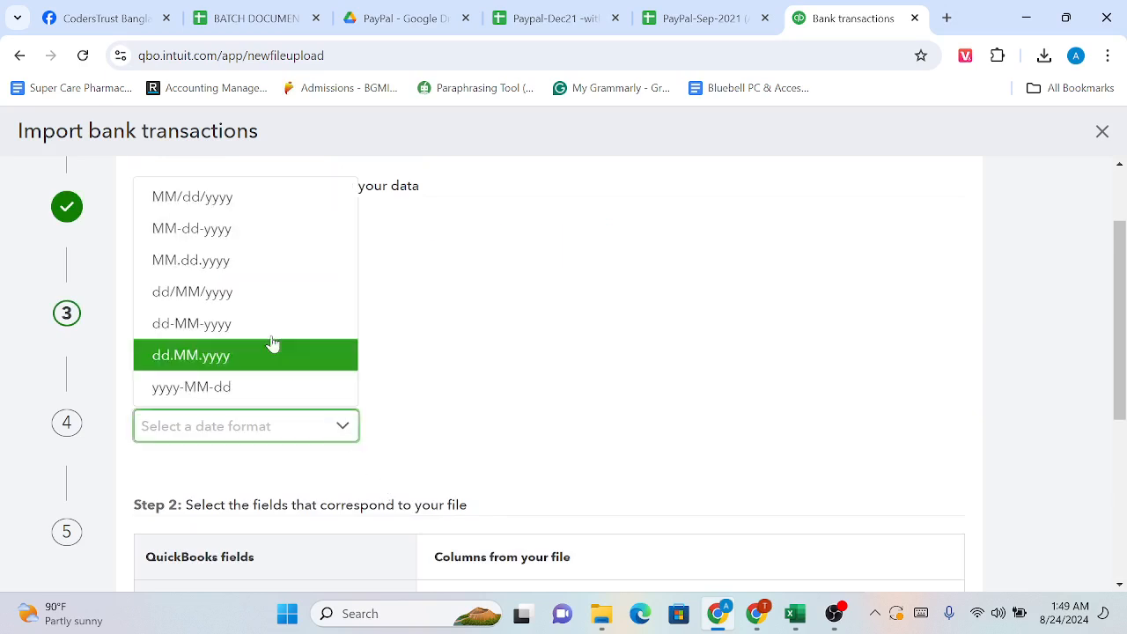
pyautogui.click(222, 291)
pyautogui.scroll(-5, 568, 453)
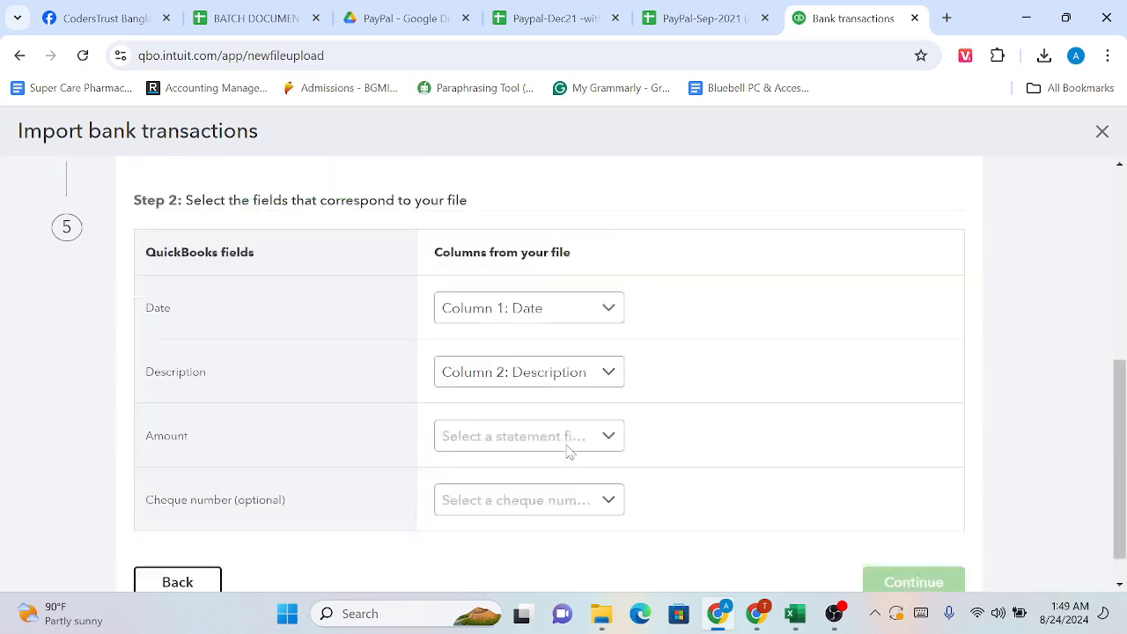
# Switch to the Paypal-Dec21 -with paypal fee 719 batch workbook in Excel and rename the Gross header in C1 to Amount
pyautogui.click(616, 396)
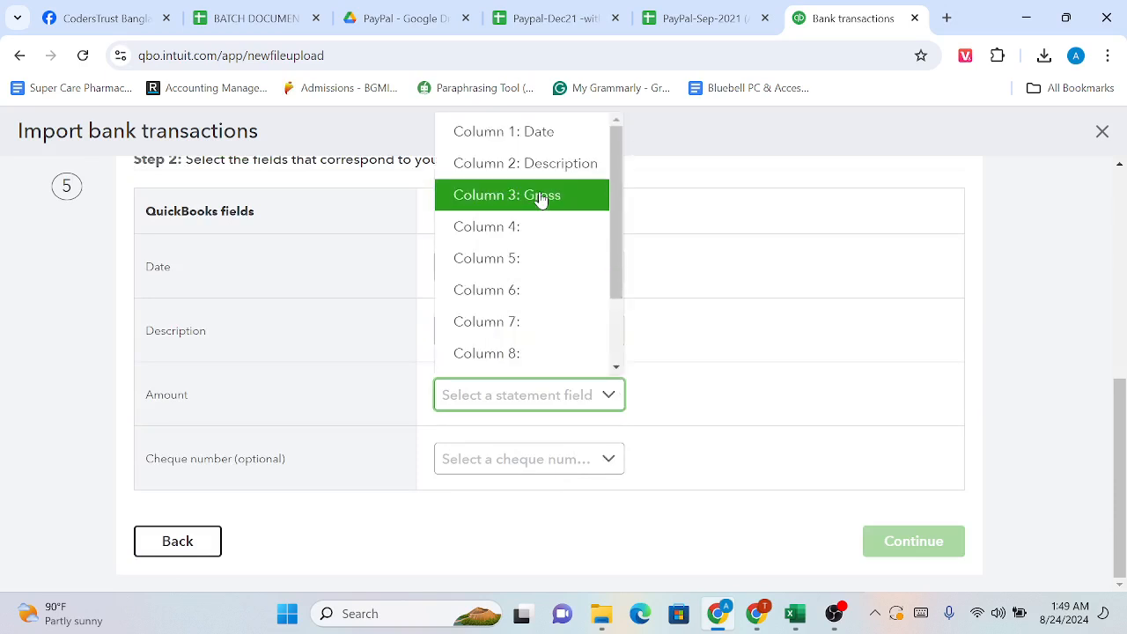
pyautogui.moveTo(795, 614)
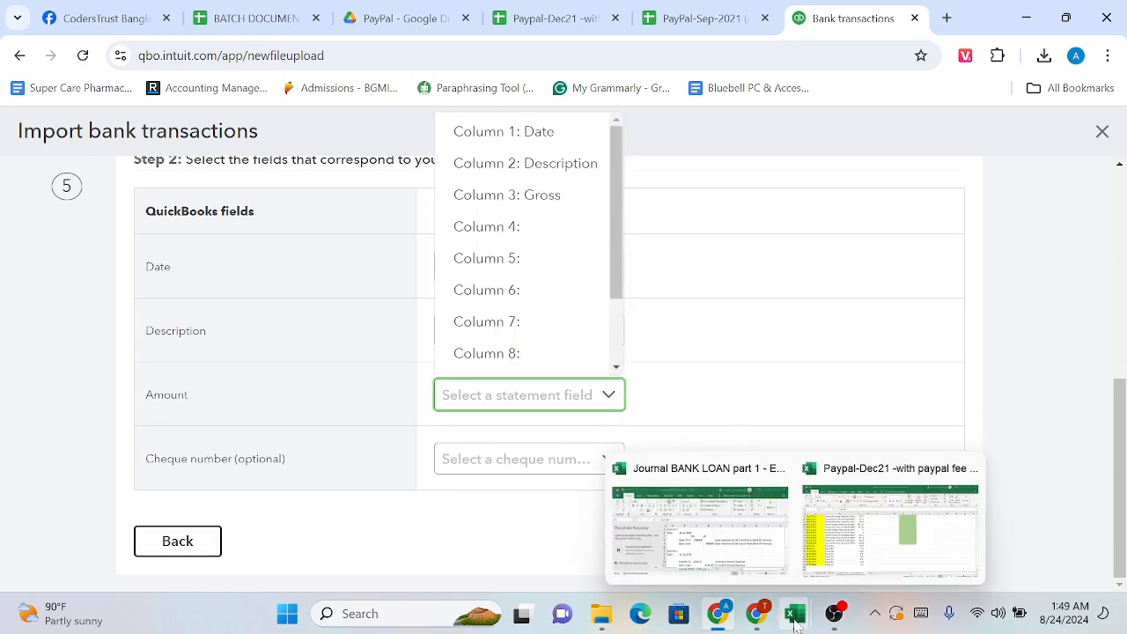
pyautogui.click(865, 556)
pyautogui.scroll(2, 438, 393)
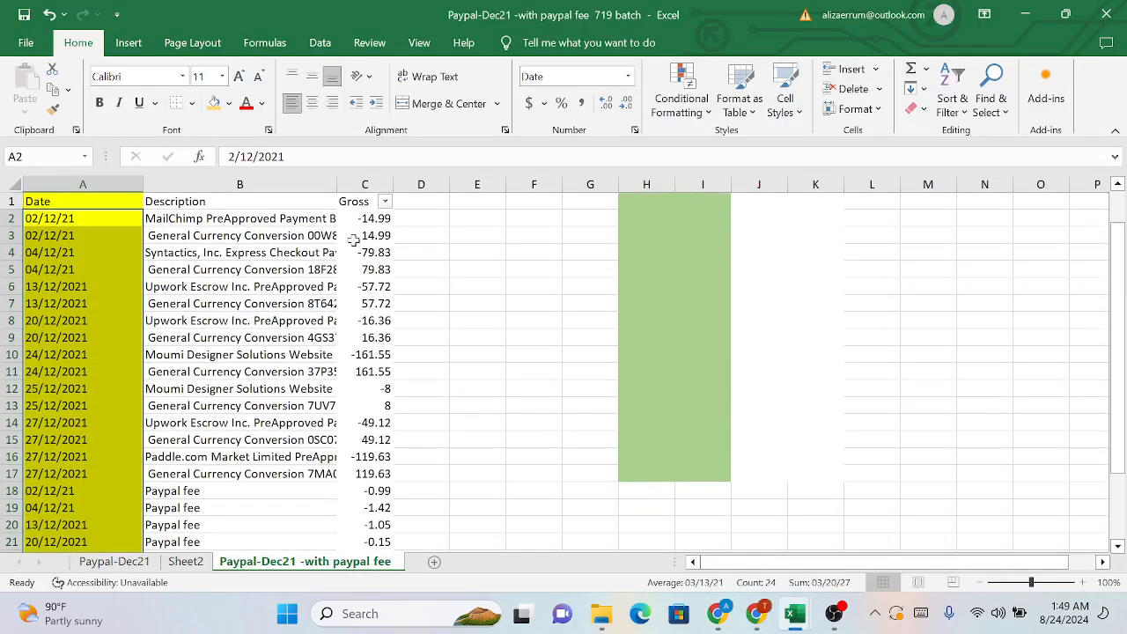
pyautogui.click(358, 200)
pyautogui.press('BackSpace')
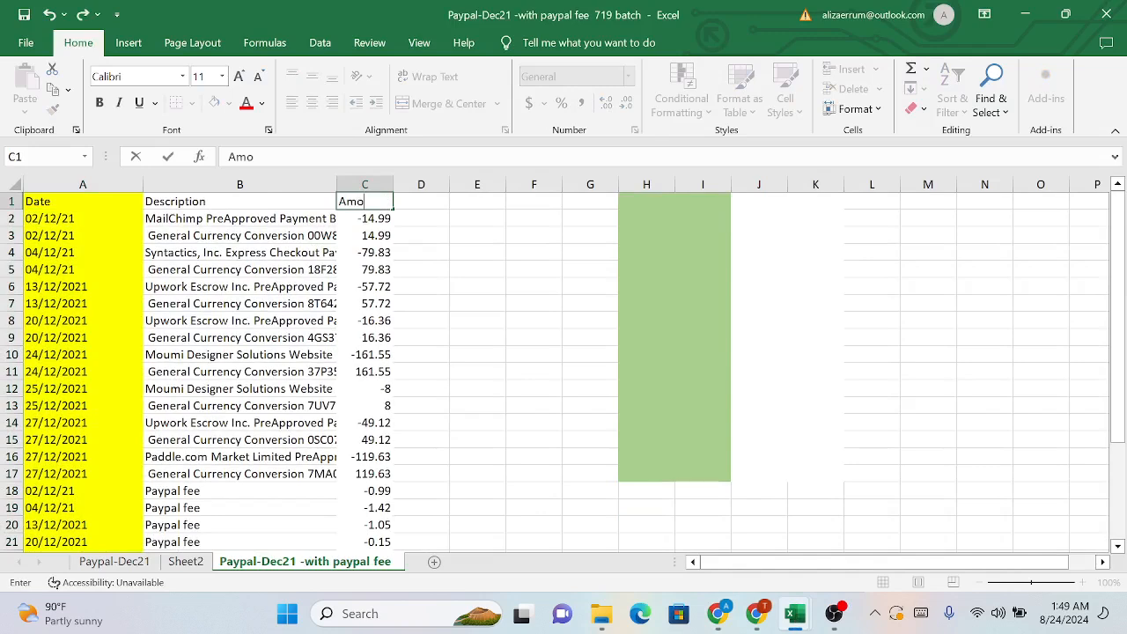
pyautogui.click(459, 238)
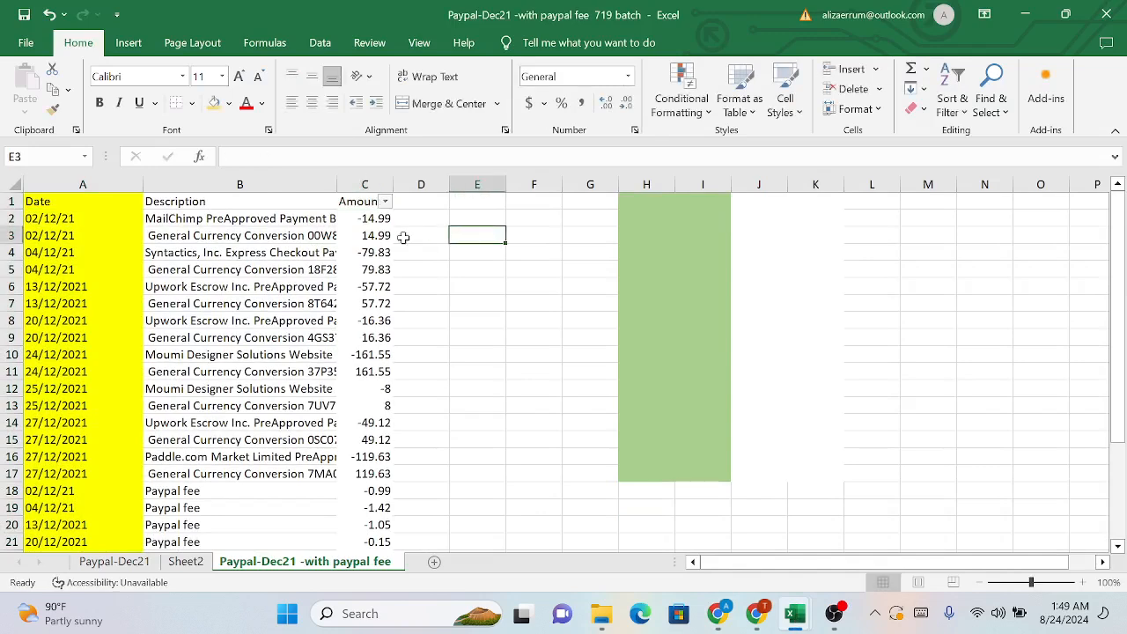
# Save the workbook in the Documents folder as a CSV UTF-8 file named Paypal-Dec21 -with paypal fee 719 batch
pyautogui.click(26, 43)
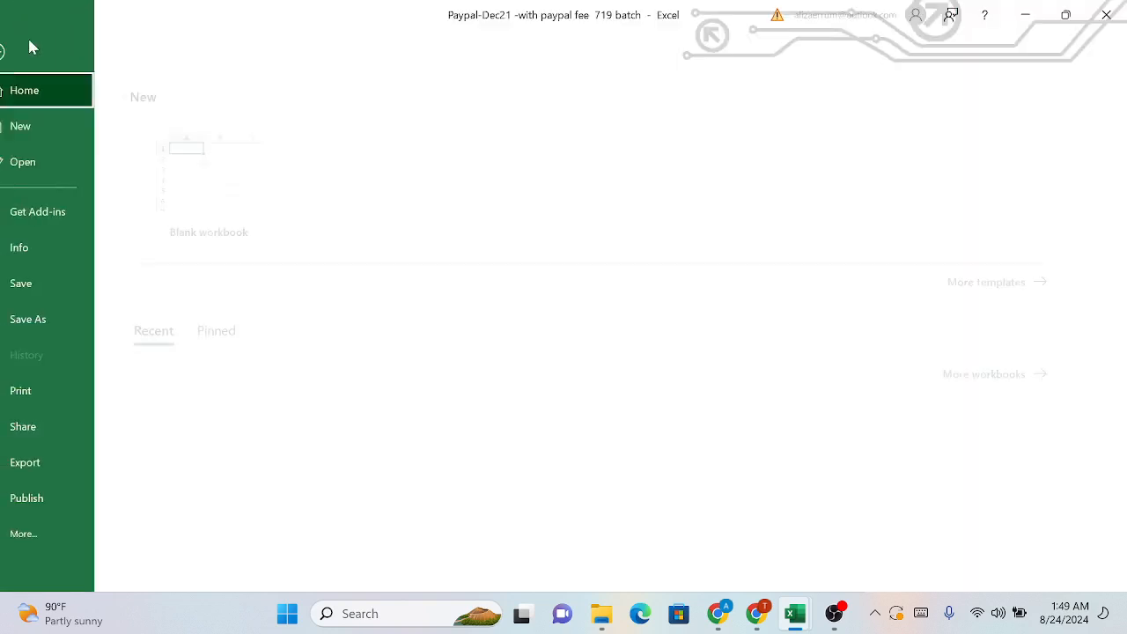
pyautogui.click(73, 320)
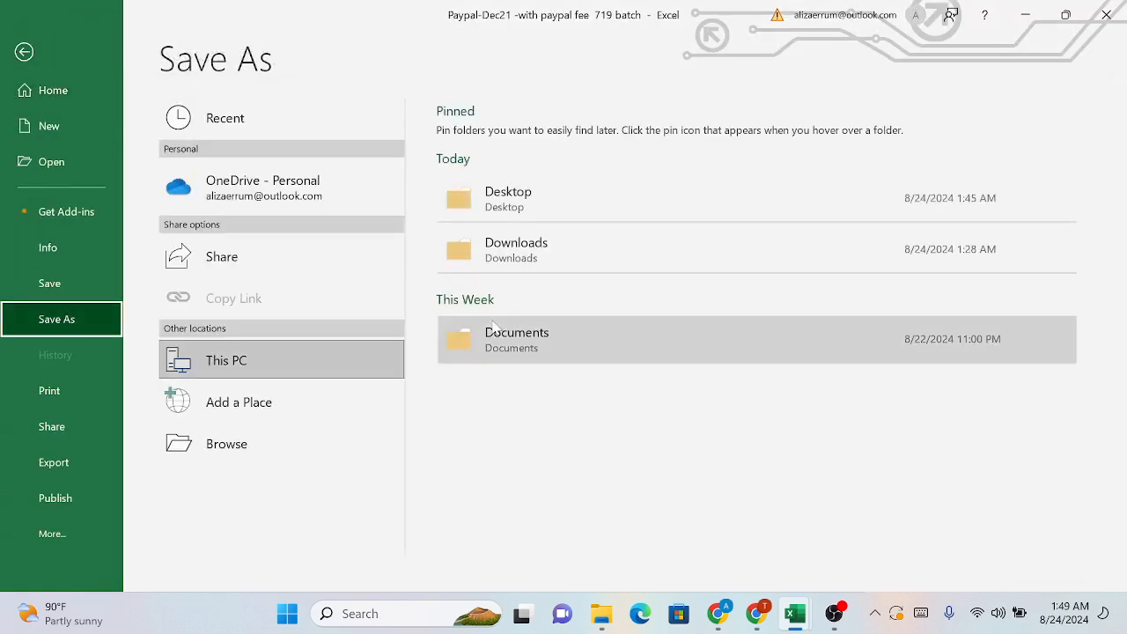
pyautogui.click(562, 344)
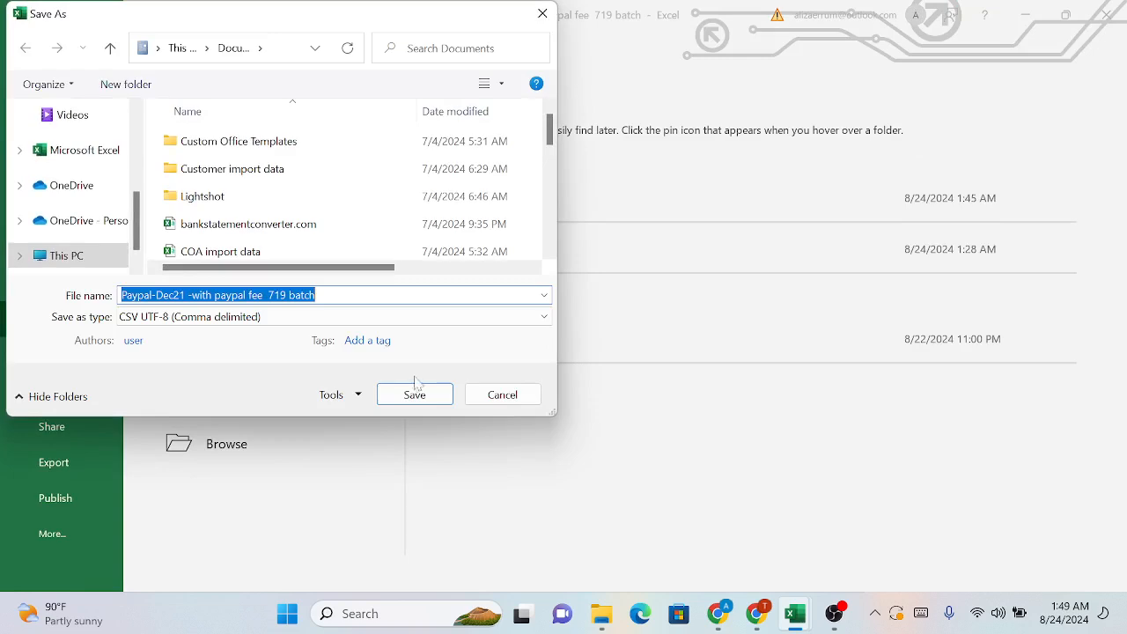
pyautogui.click(410, 396)
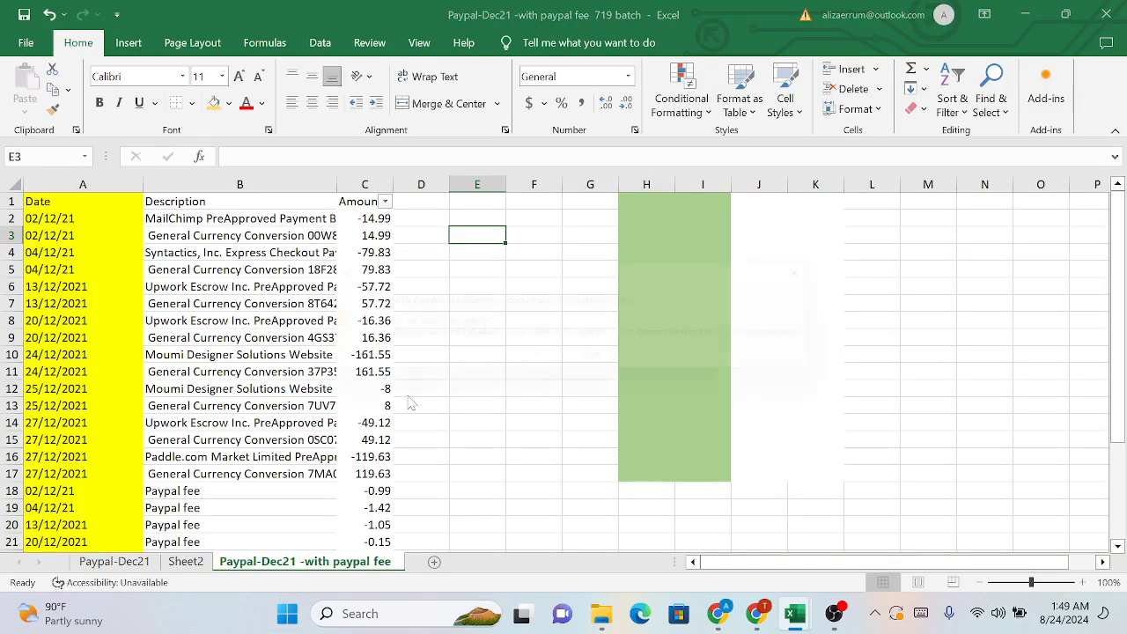
pyautogui.click(525, 365)
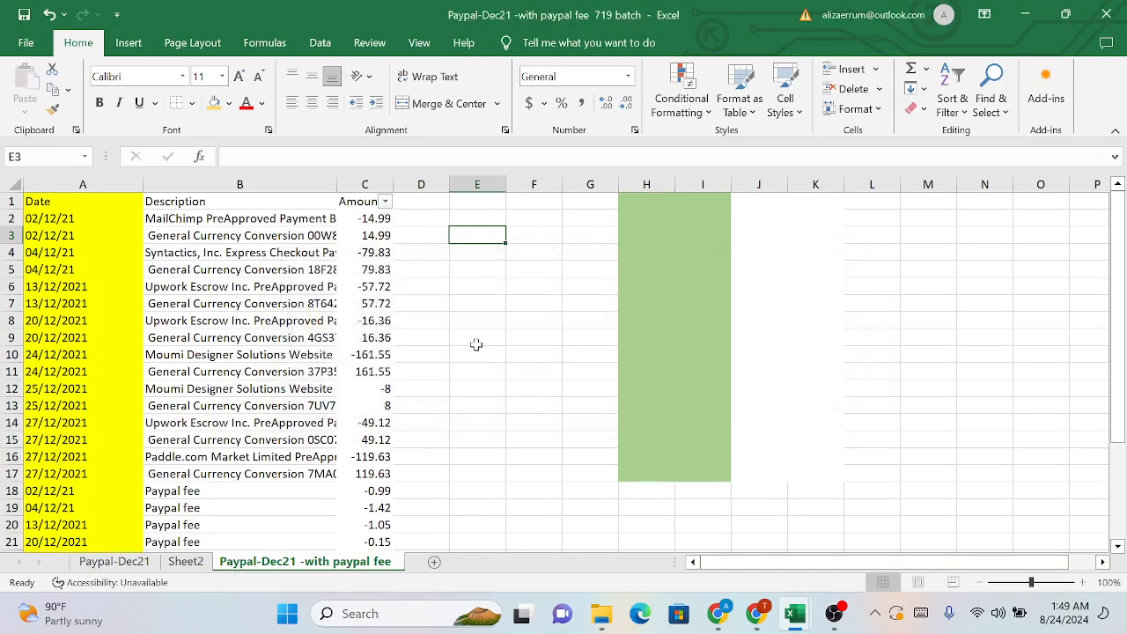
# Remove the filter from the Amount column
pyautogui.click(378, 183)
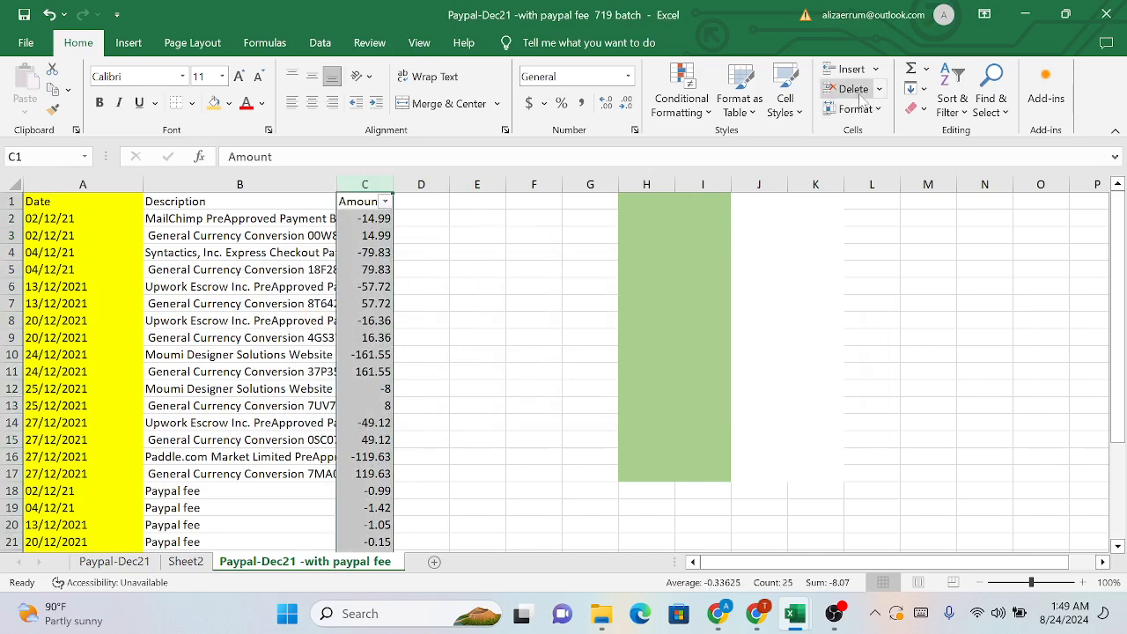
pyautogui.click(951, 102)
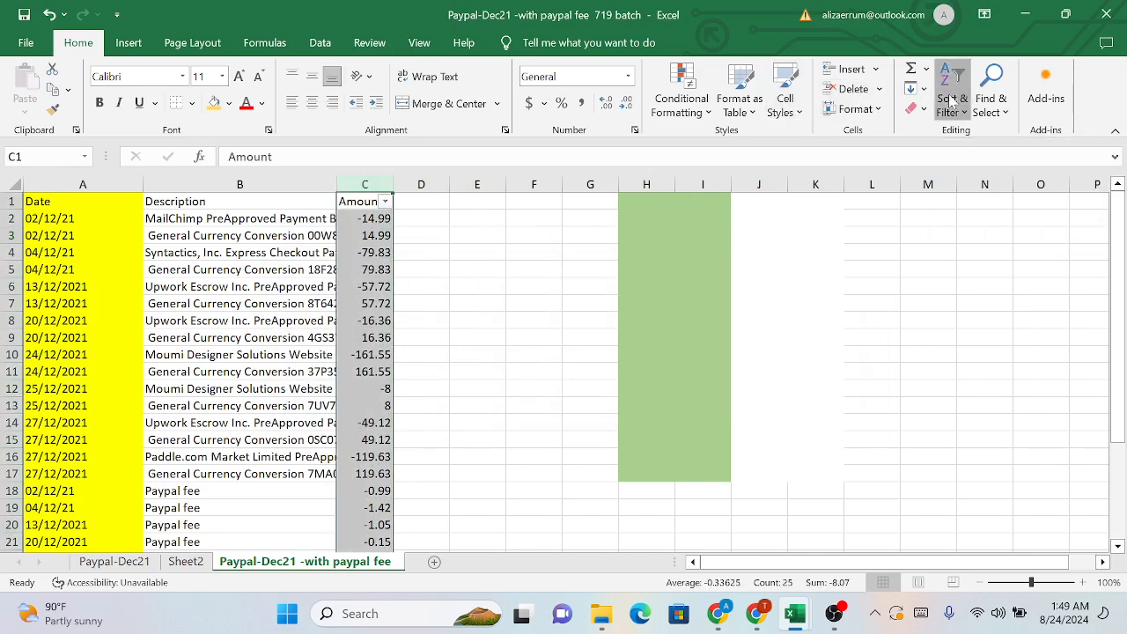
pyautogui.click(969, 199)
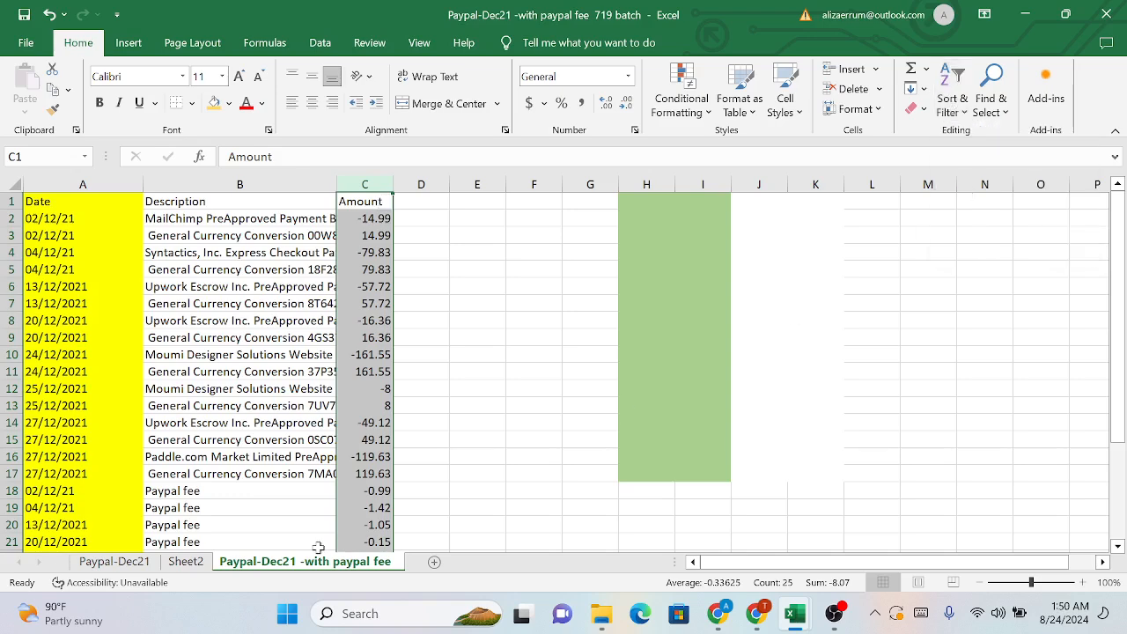
# Check Sheet2 and the Paypal-Dec21 sheet, and return to the Paypal-Dec21 -with paypal fee sheet
pyautogui.click(186, 562)
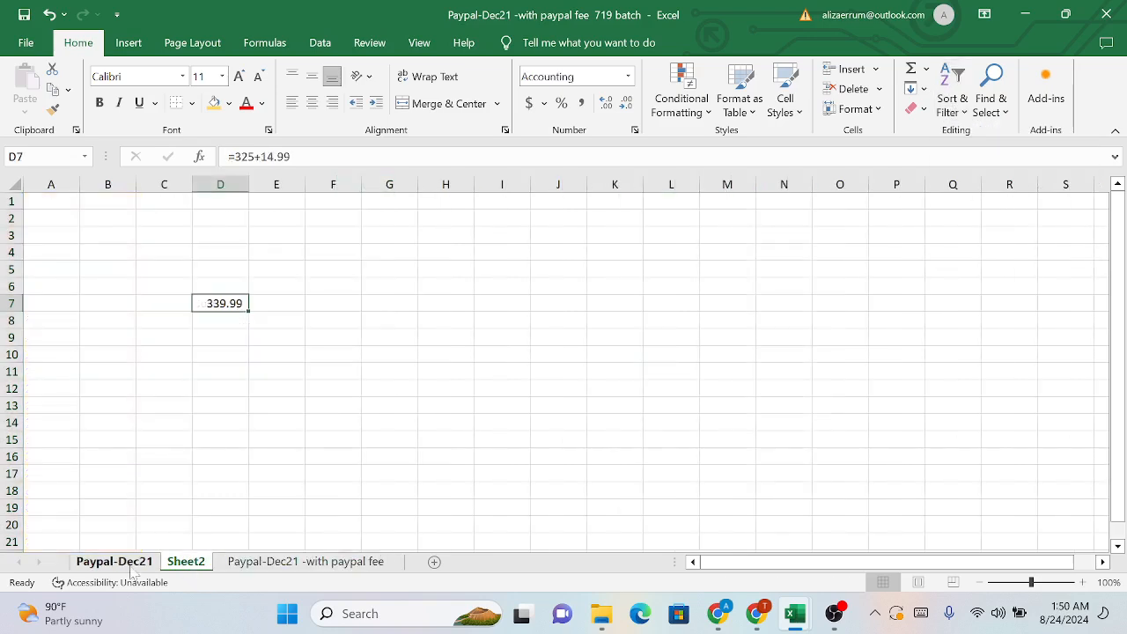
pyautogui.click(114, 561)
pyautogui.click(186, 561)
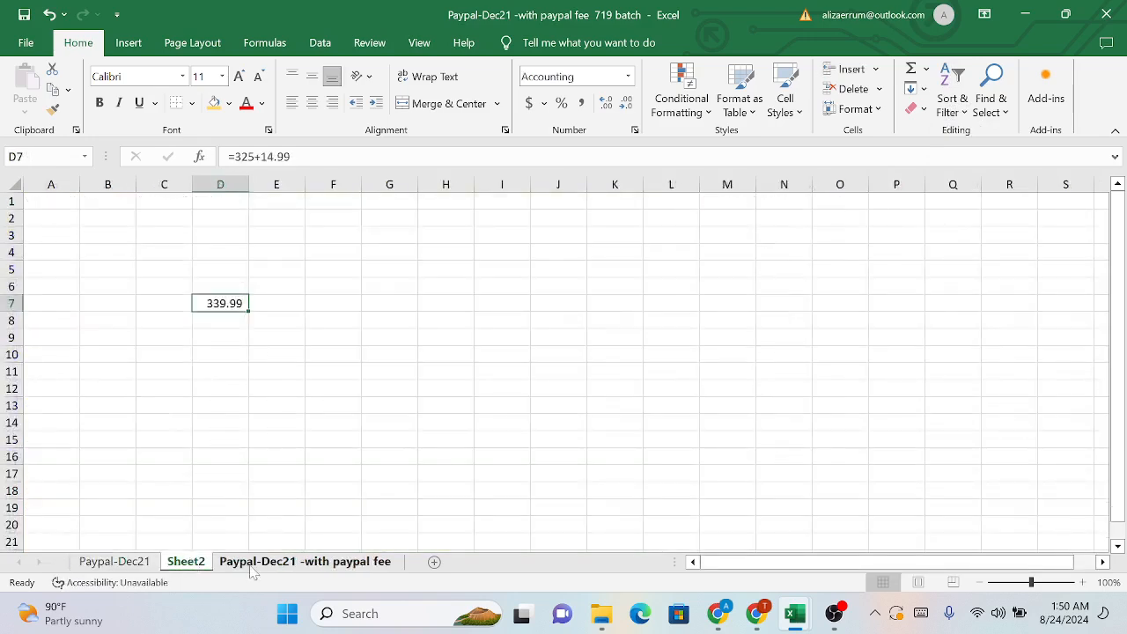
pyautogui.click(303, 562)
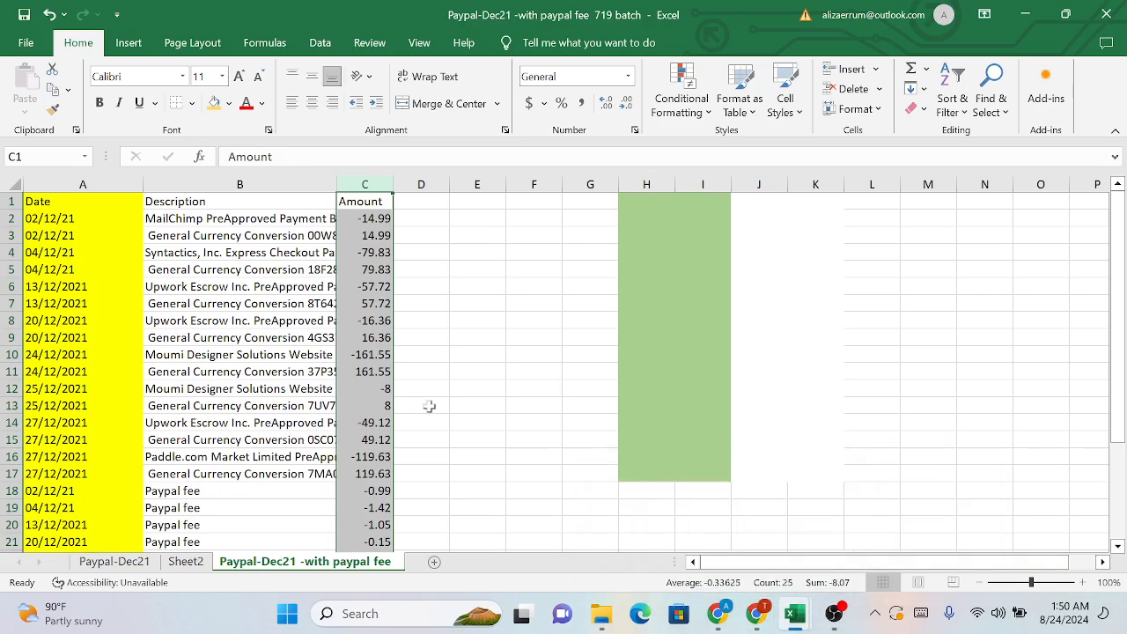
# Switch to the QuickBooks import in Chrome and go back to the file selection stage
pyautogui.moveTo(717, 614)
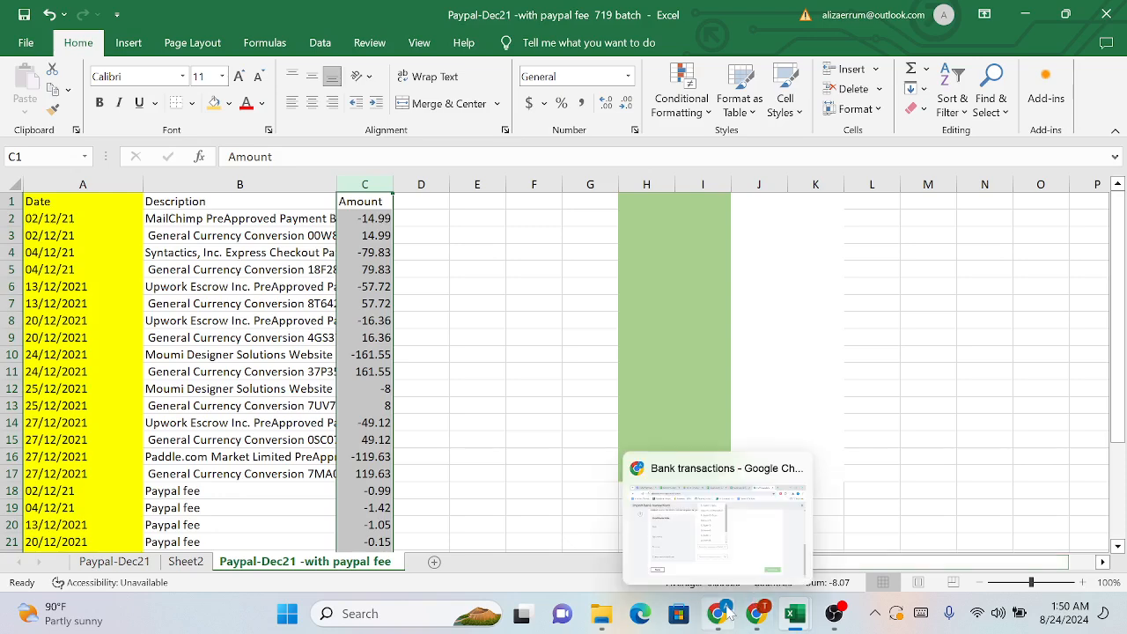
pyautogui.click(714, 523)
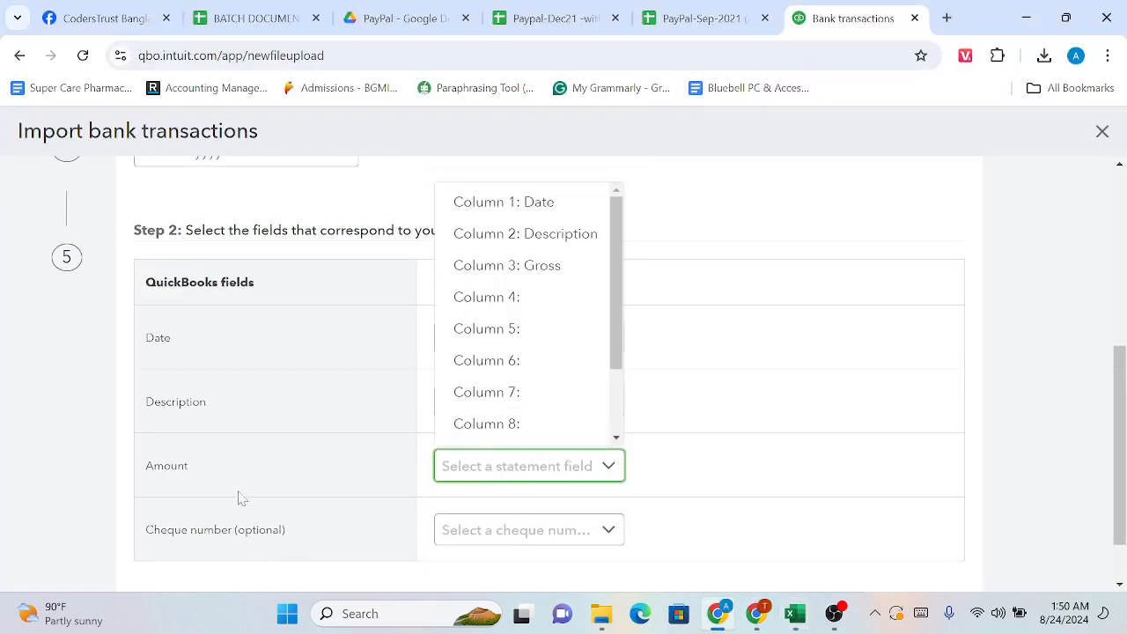
pyautogui.click(184, 539)
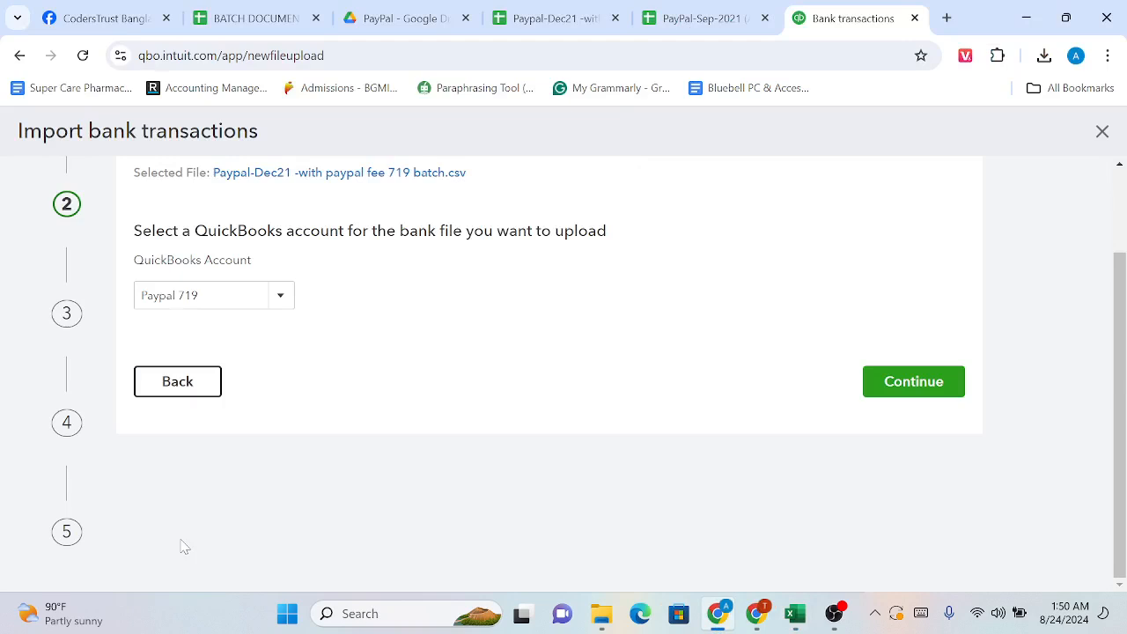
pyautogui.click(188, 381)
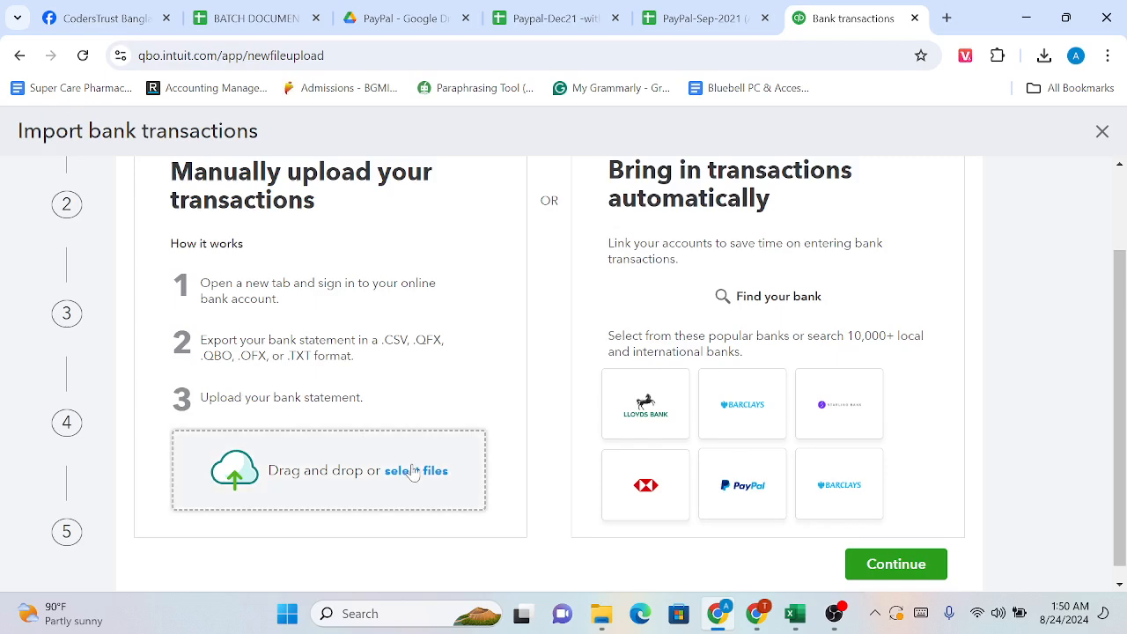
# Upload the Documents copy of Paypal-Dec21 -with paypal fee 719 batch.csv from the Quick access recent files and continue to account selection
pyautogui.click(414, 471)
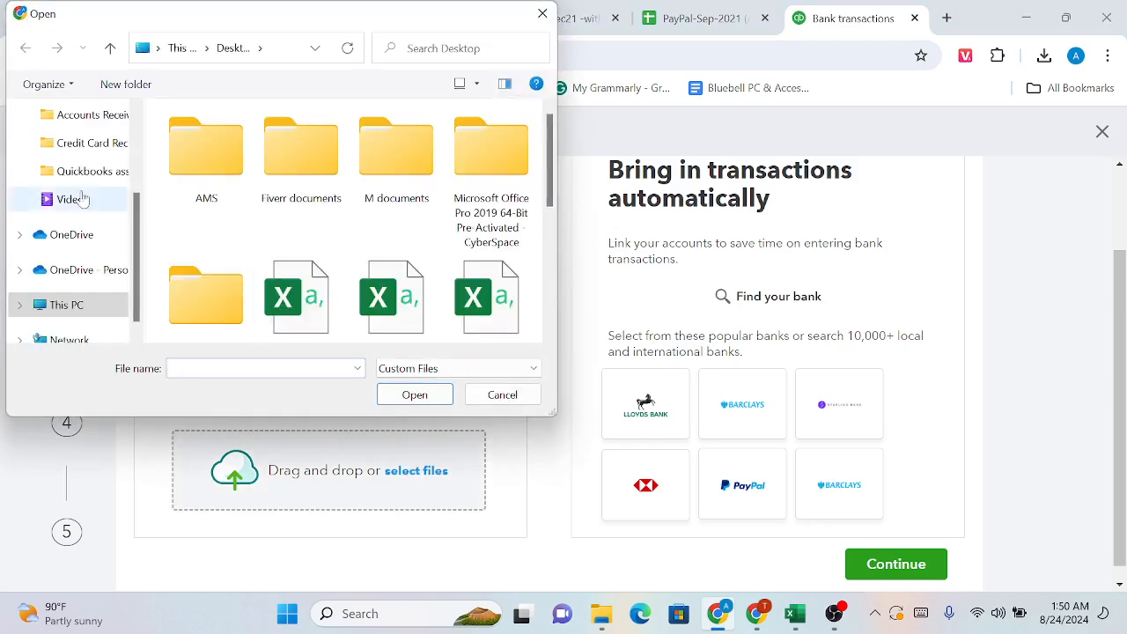
pyautogui.scroll(2, 75, 185)
pyautogui.click(91, 124)
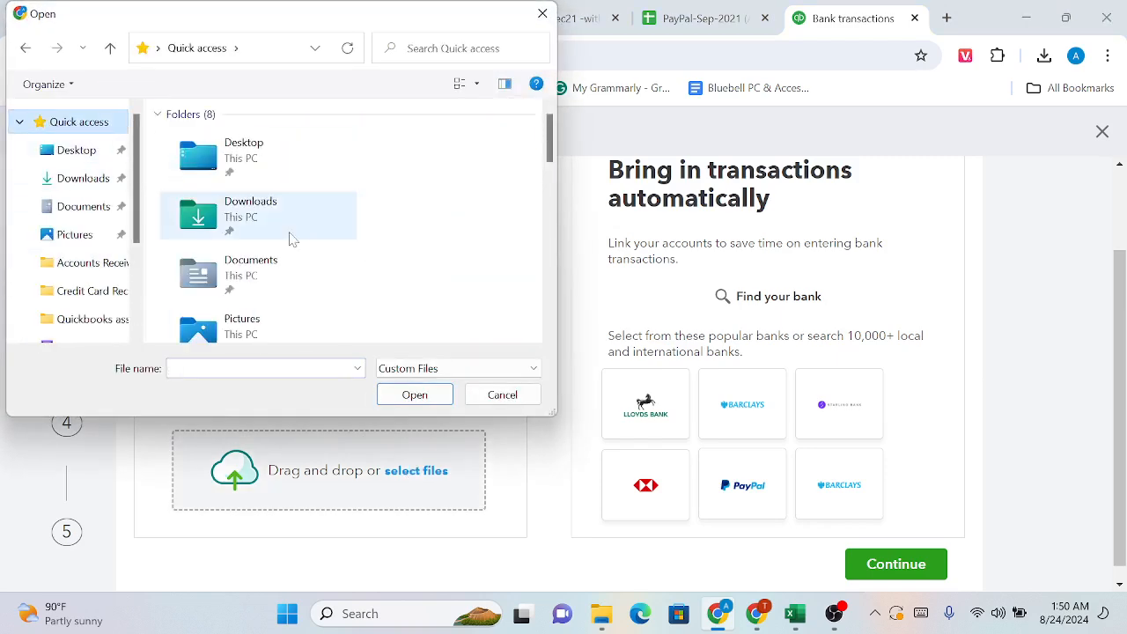
pyautogui.scroll(-3, 290, 240)
pyautogui.scroll(-1, 292, 239)
pyautogui.click(288, 264)
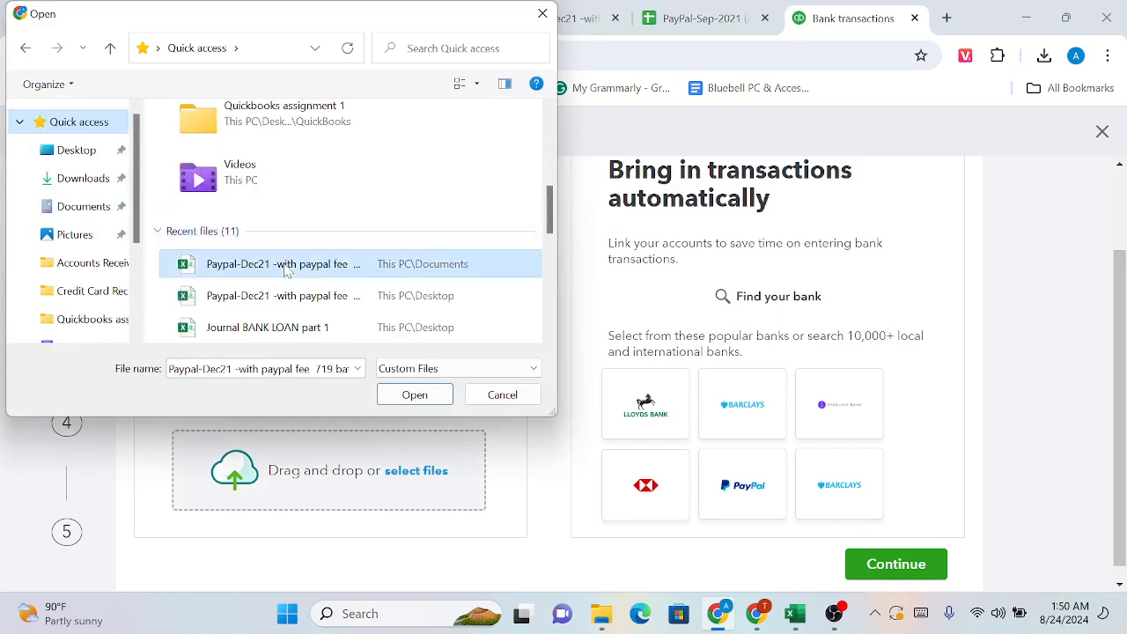
pyautogui.click(412, 394)
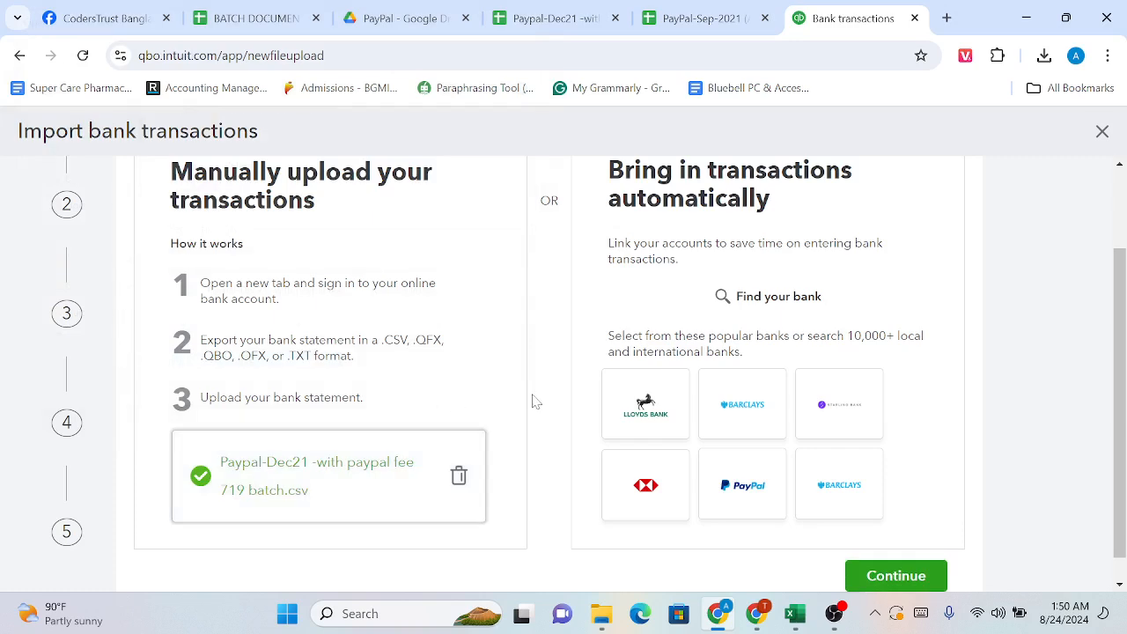
pyautogui.scroll(-1, 617, 441)
pyautogui.click(859, 551)
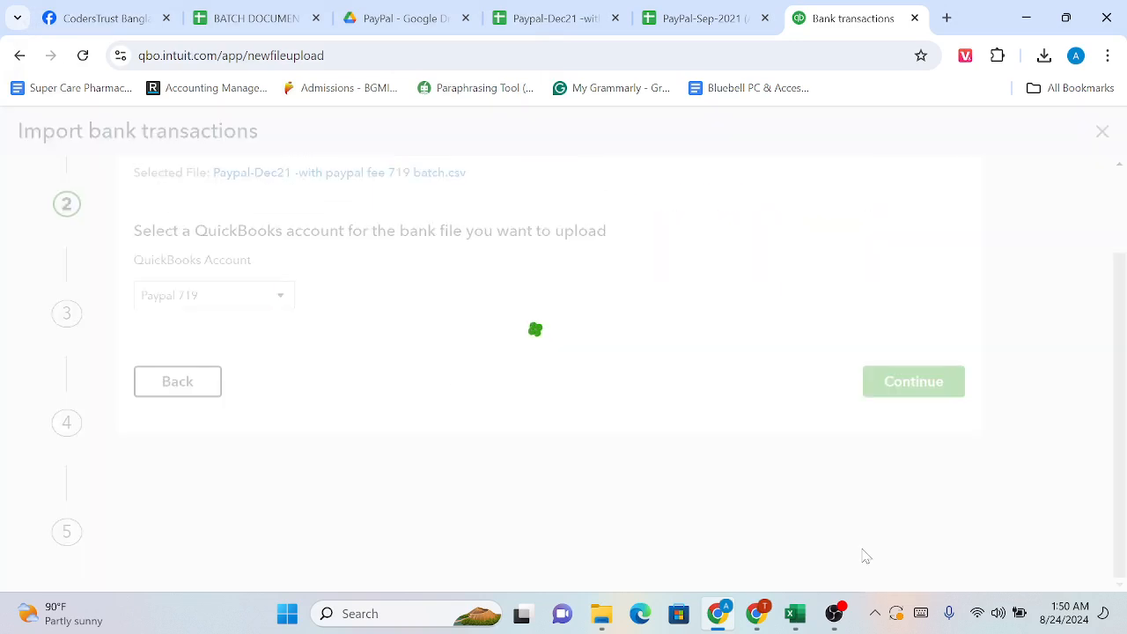
# Choose Paypal 719 as the QuickBooks account for the re-uploaded CSV and proceed to the format settings
pyautogui.click(280, 295)
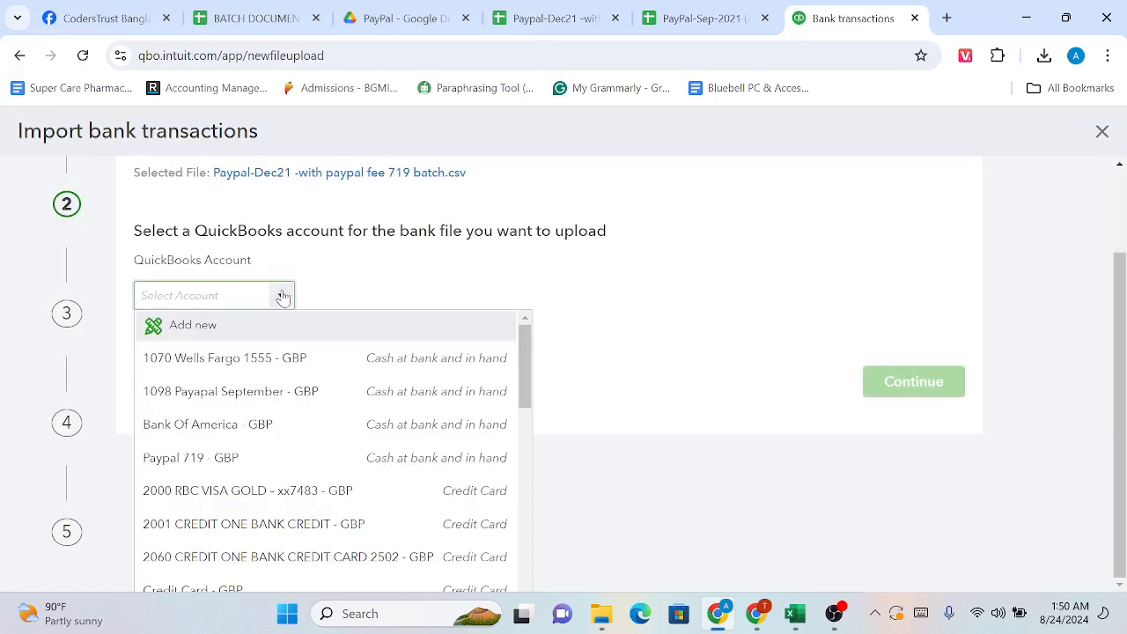
pyautogui.click(252, 458)
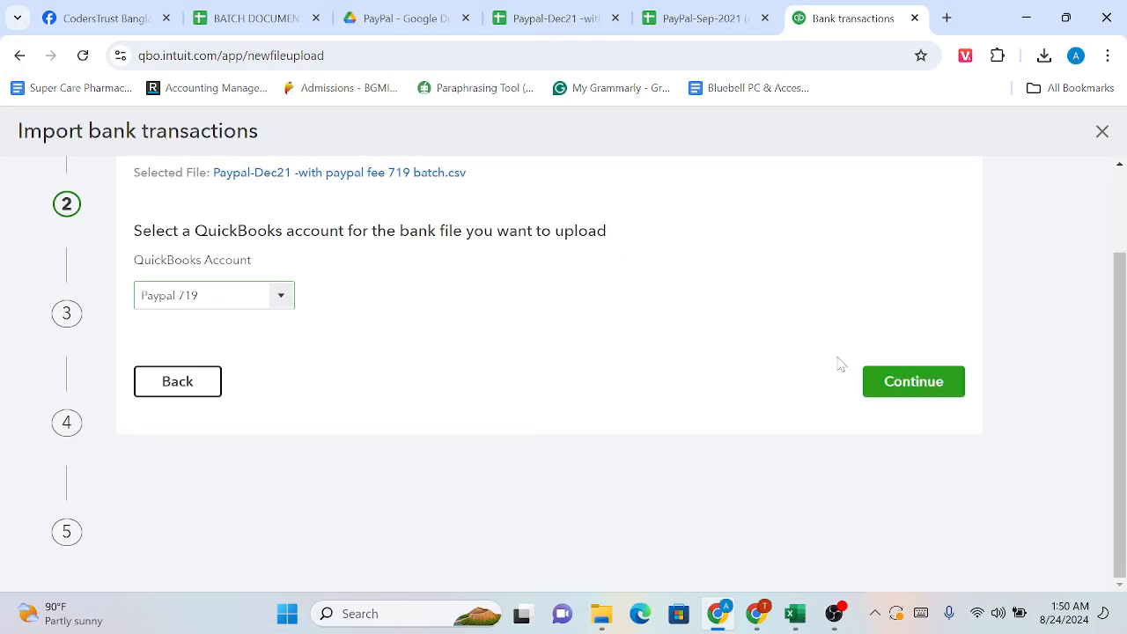
pyautogui.click(878, 389)
# Set the file's date format to dd/MM/yyyy and continue with the Date, Description and Amount columns mapped
pyautogui.scroll(-1, 486, 432)
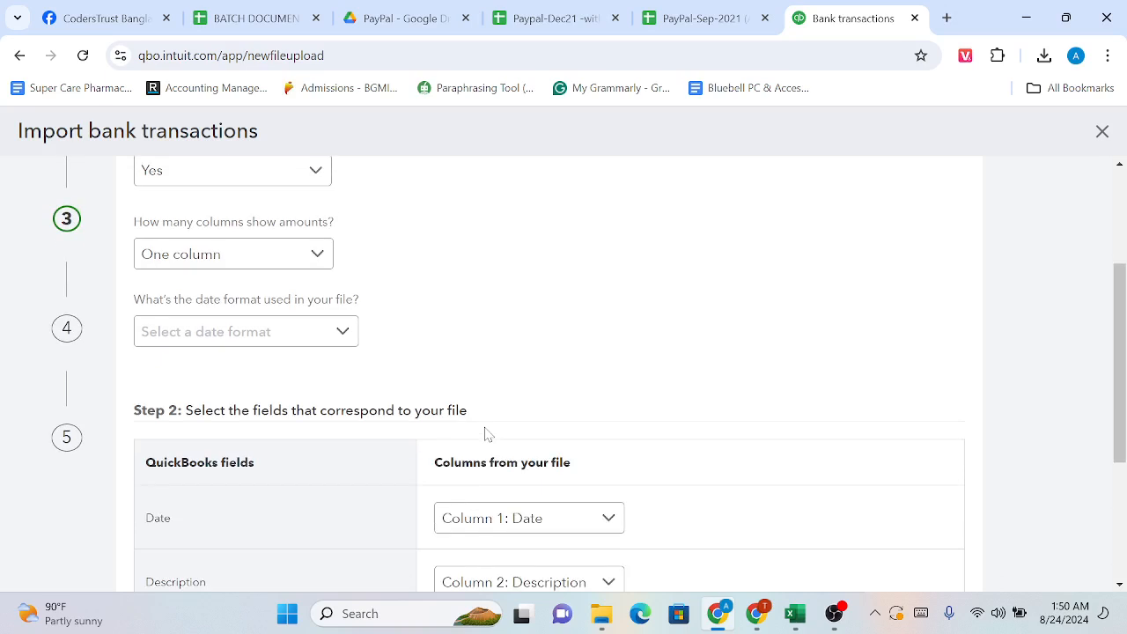
pyautogui.click(344, 332)
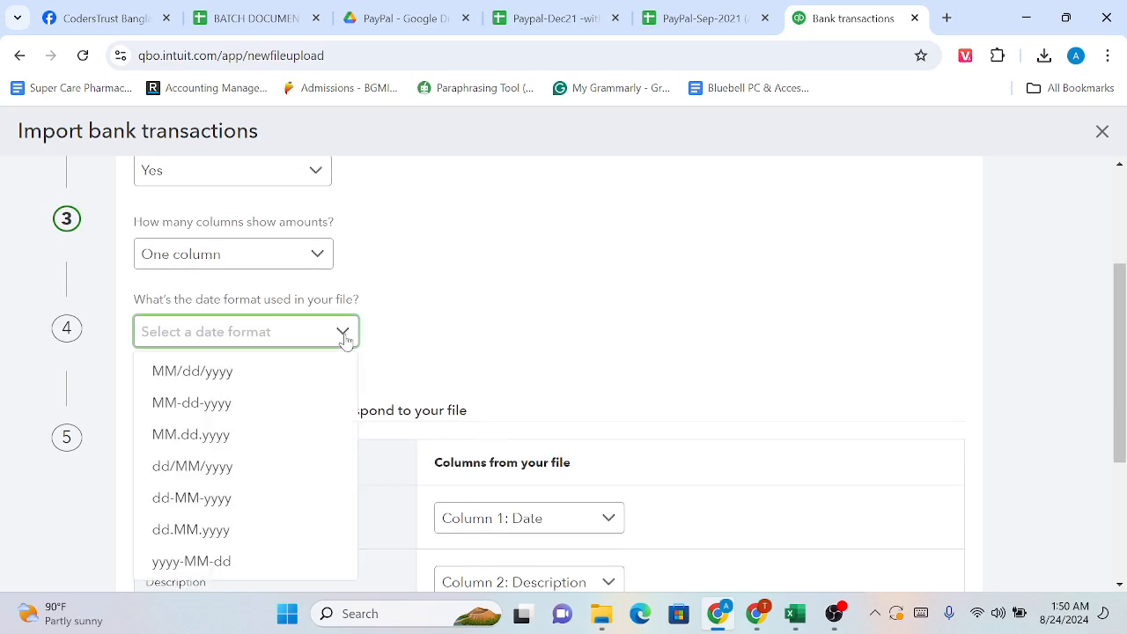
pyautogui.click(199, 468)
pyautogui.scroll(-3, 457, 402)
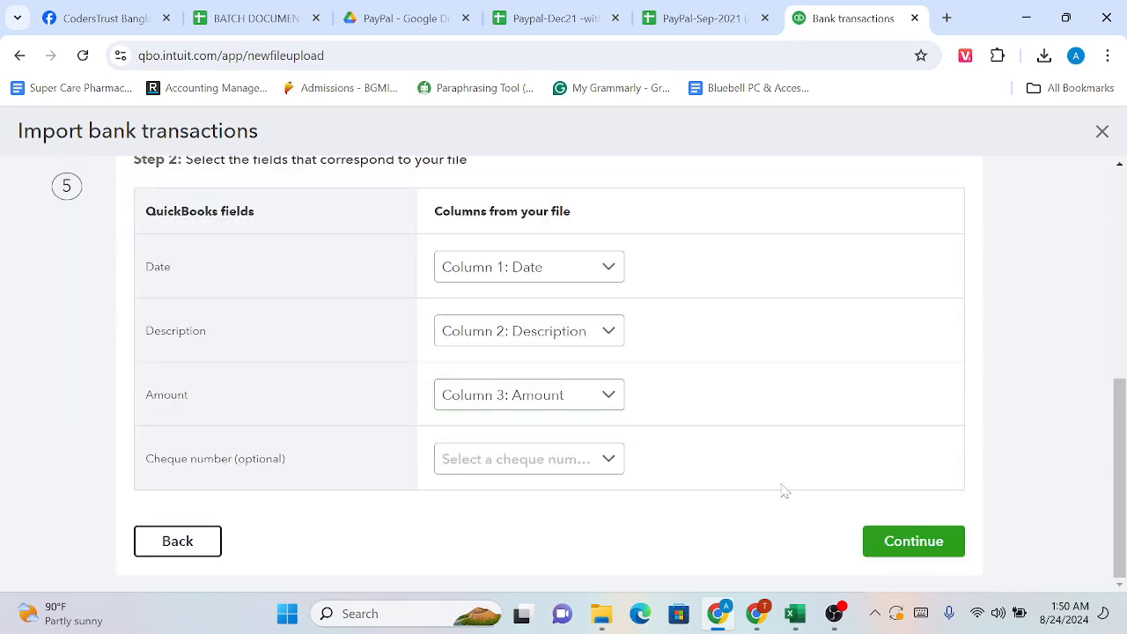
pyautogui.click(899, 545)
# Select all listed transactions with their original values, import them and close the import wizard
pyautogui.scroll(5, 715, 484)
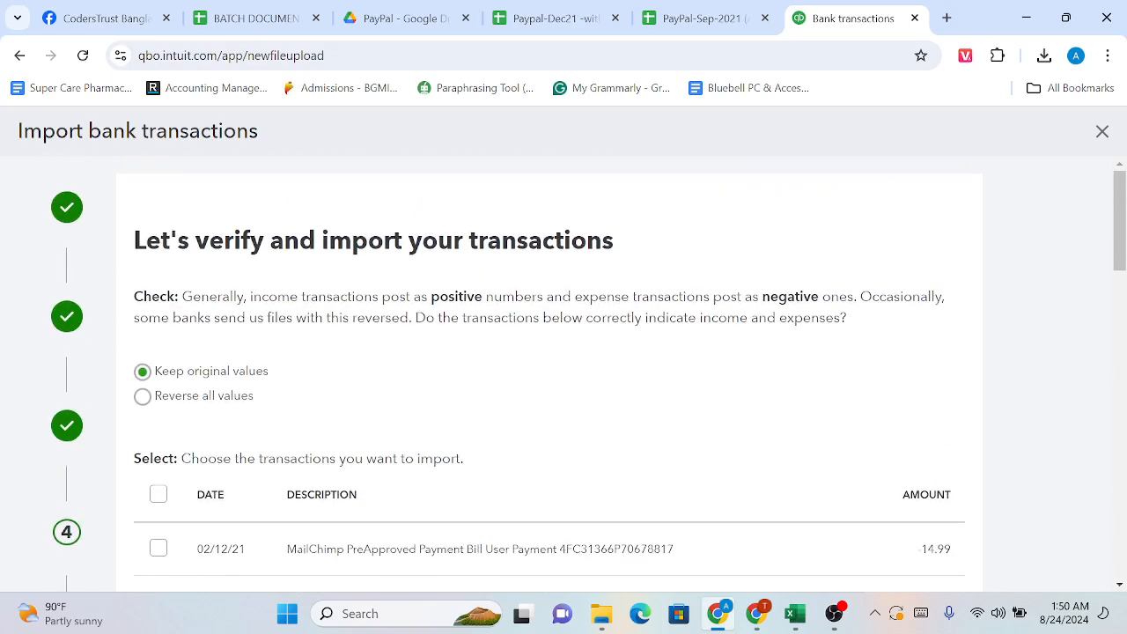
pyautogui.click(159, 500)
pyautogui.scroll(-15, 408, 459)
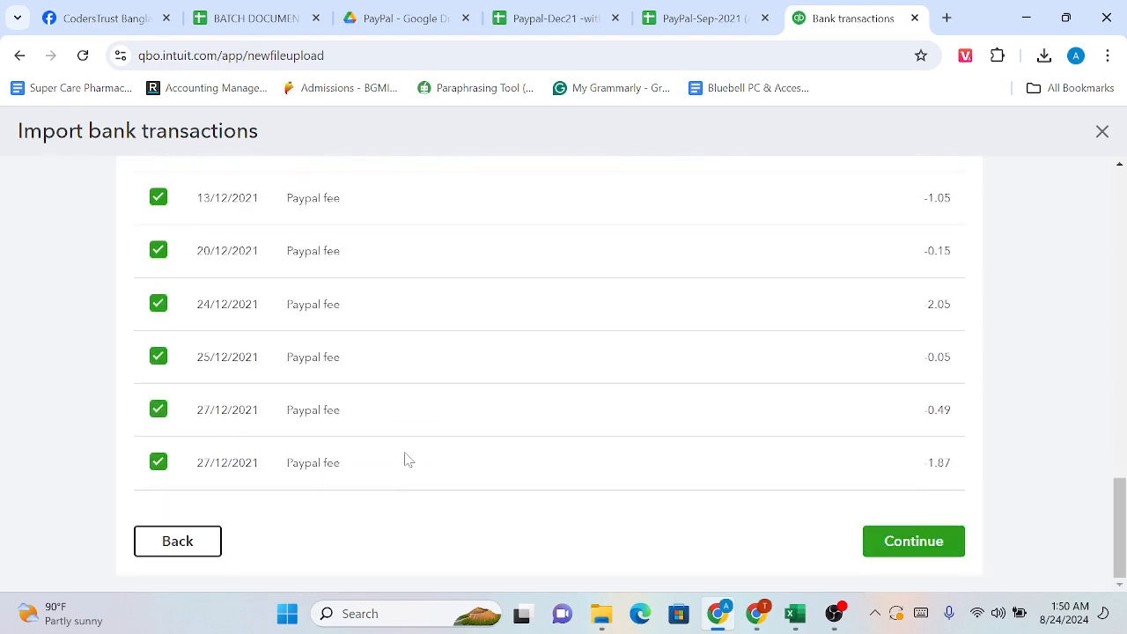
pyautogui.click(904, 546)
pyautogui.click(751, 390)
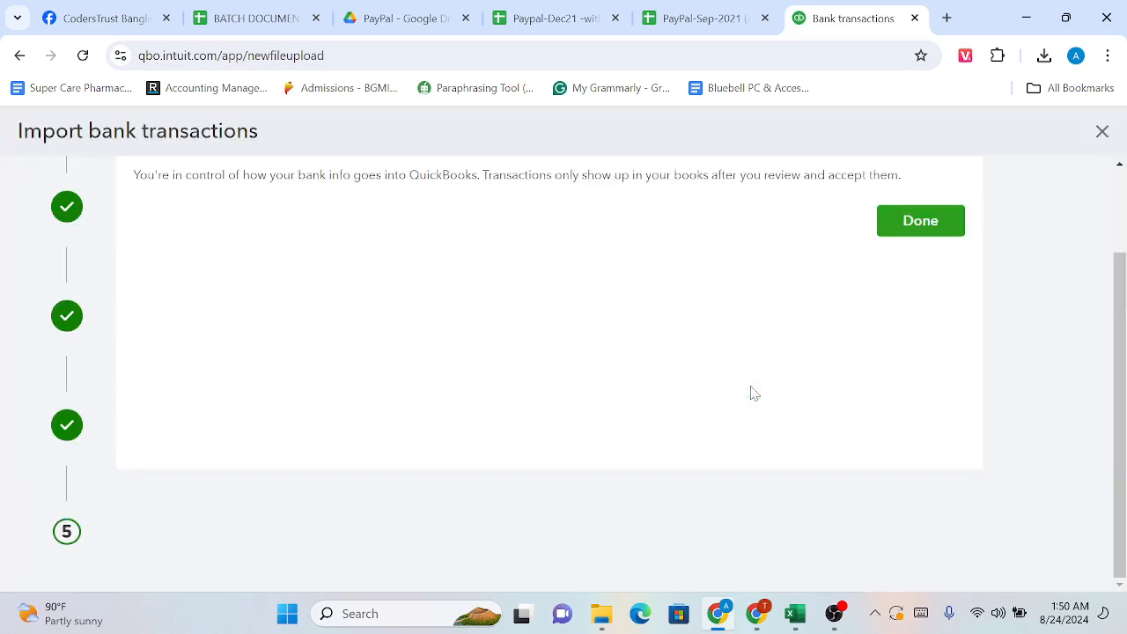
pyautogui.click(916, 220)
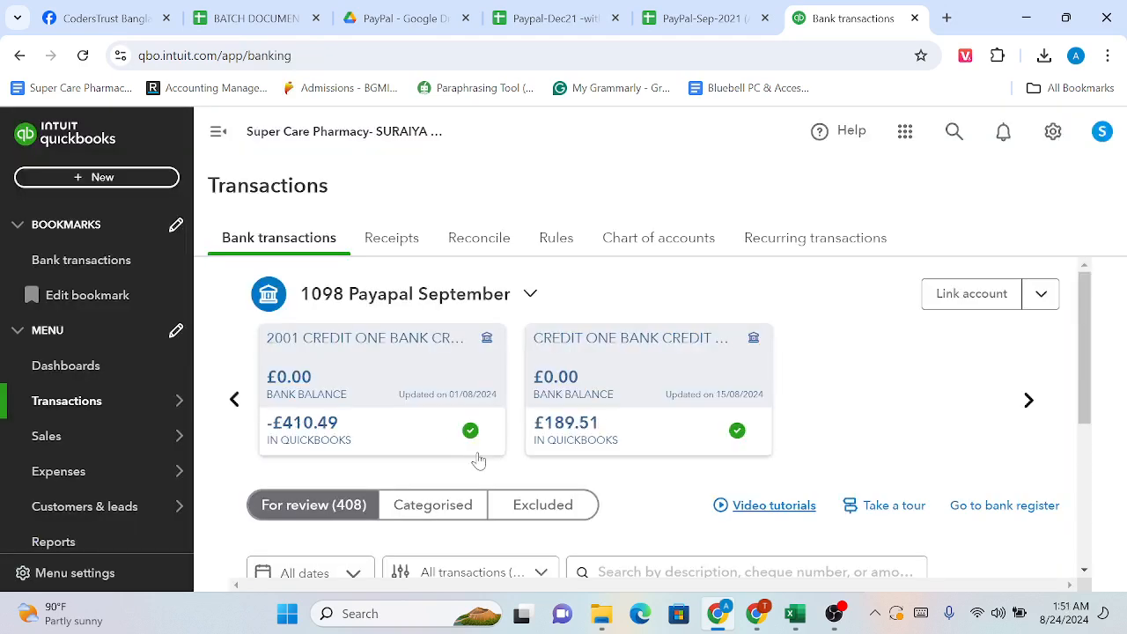
# Browse the bank account cards for the Paypal account and view the categorised transactions of 2060 CREDIT ONE BANK CREDIT CARD
pyautogui.click(1027, 400)
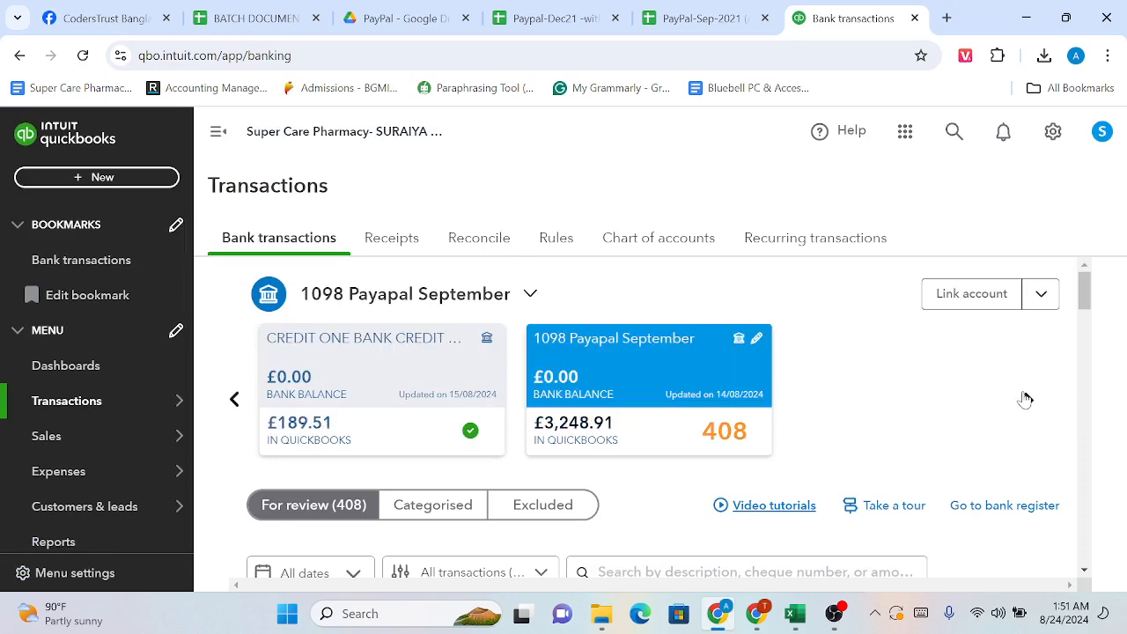
pyautogui.click(1027, 400)
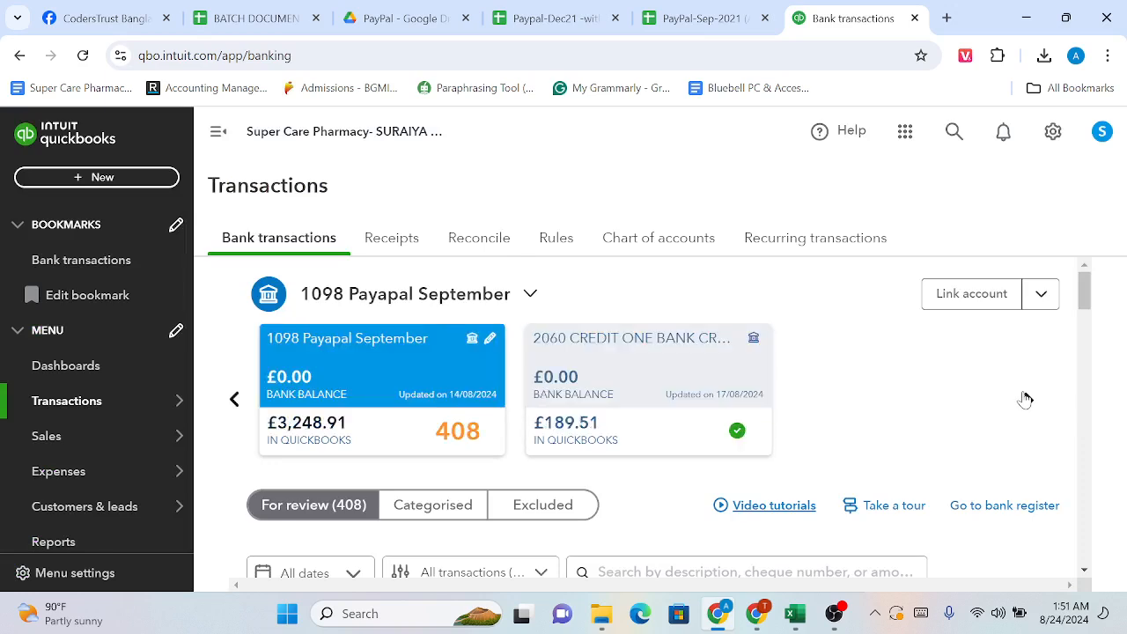
pyautogui.click(1026, 400)
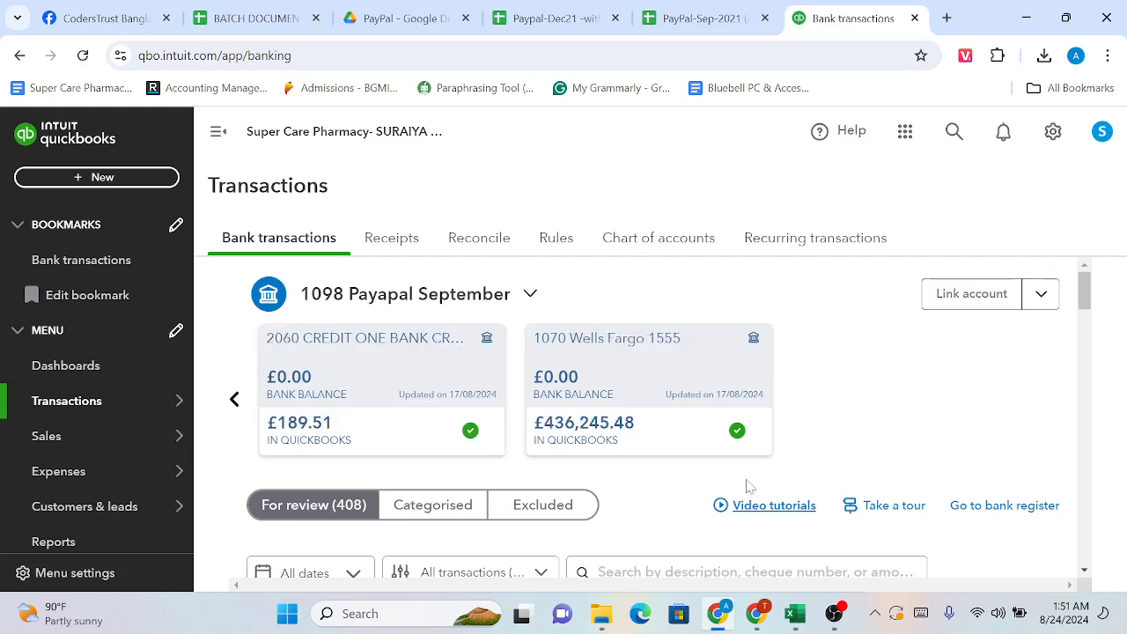
pyautogui.scroll(-4, 747, 485)
pyautogui.scroll(4, 747, 485)
pyautogui.click(425, 506)
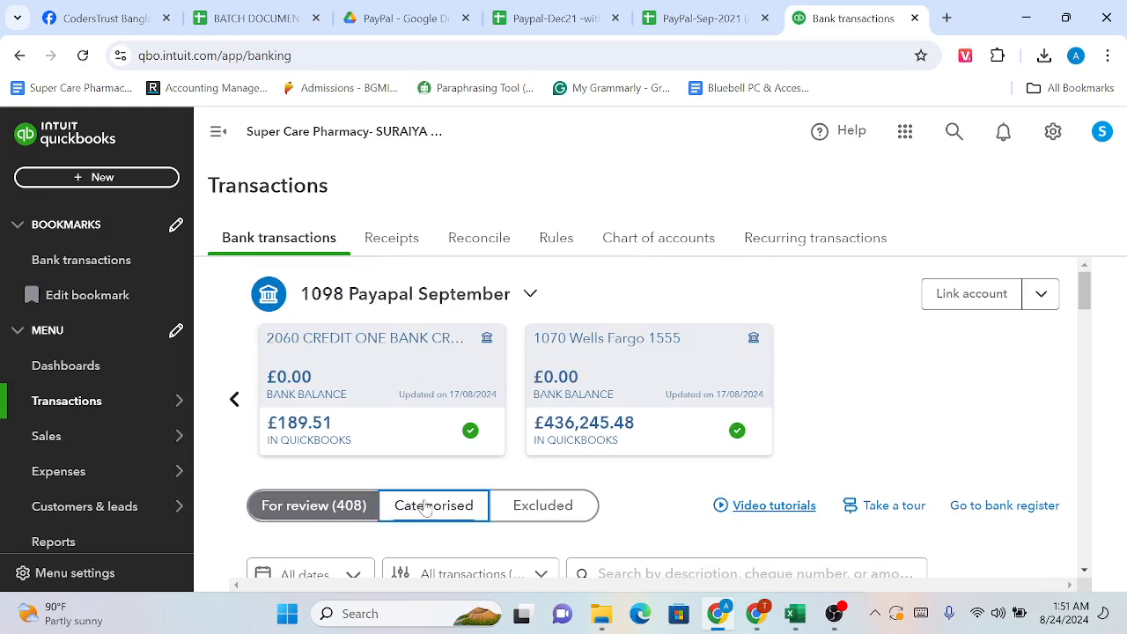
pyautogui.click(349, 398)
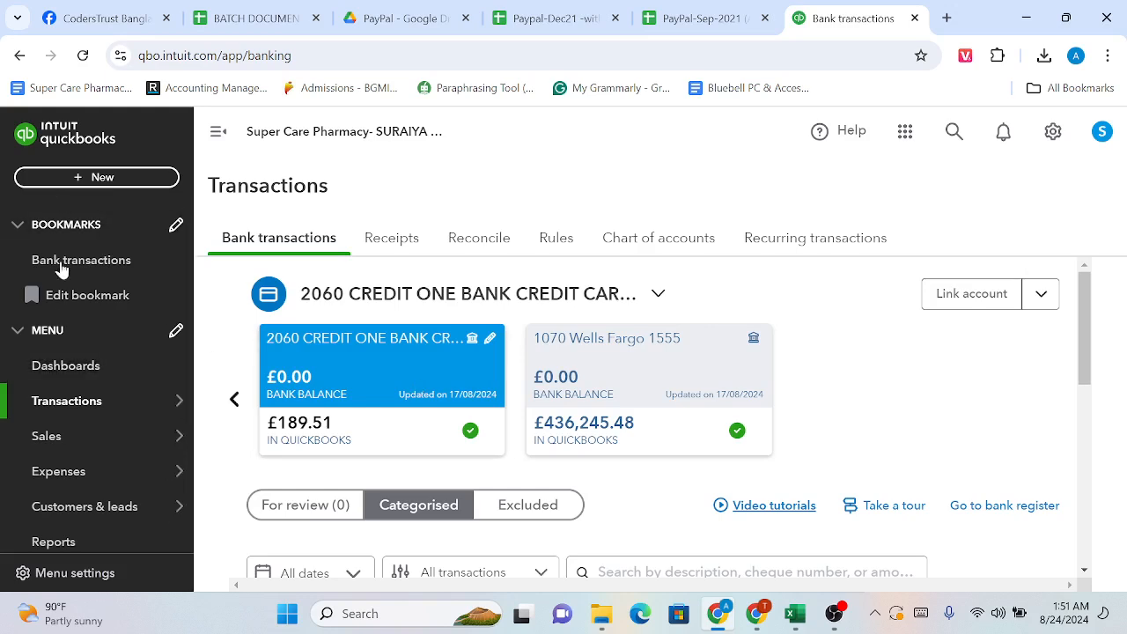
# Search the chart of accounts for Paypal
pyautogui.click(662, 253)
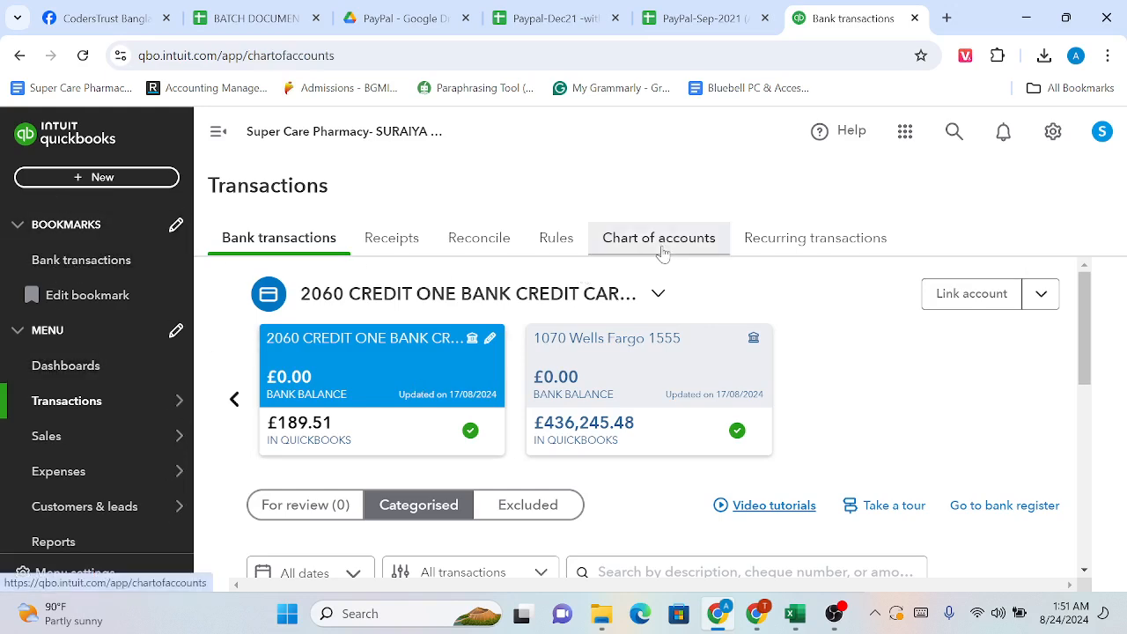
pyautogui.scroll(-2, 458, 375)
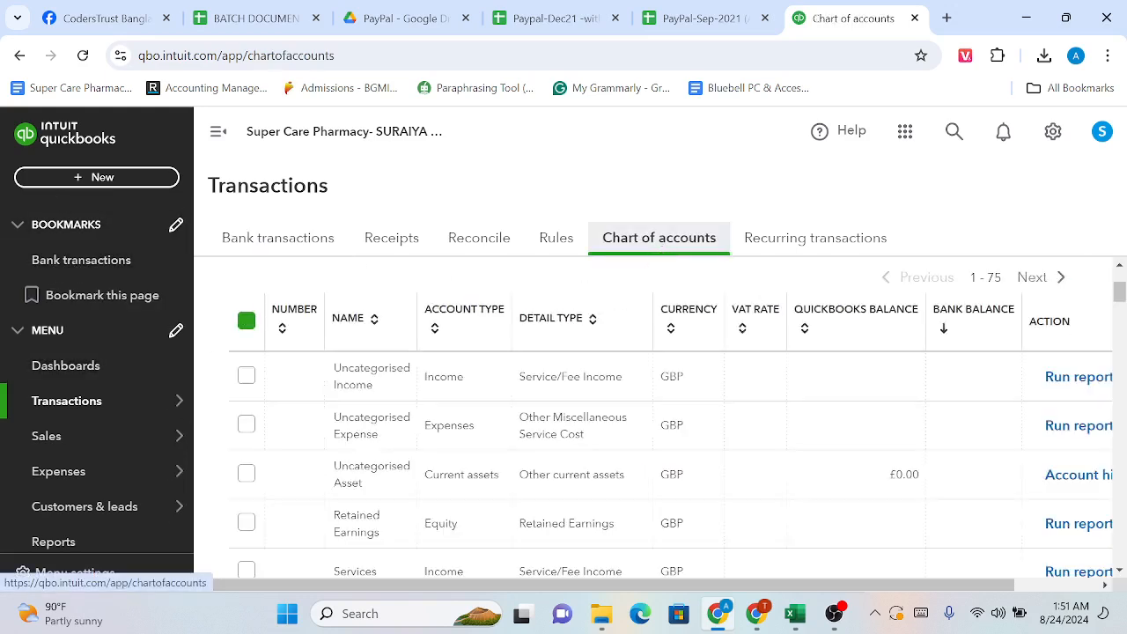
pyautogui.scroll(2, 450, 366)
pyautogui.click(458, 371)
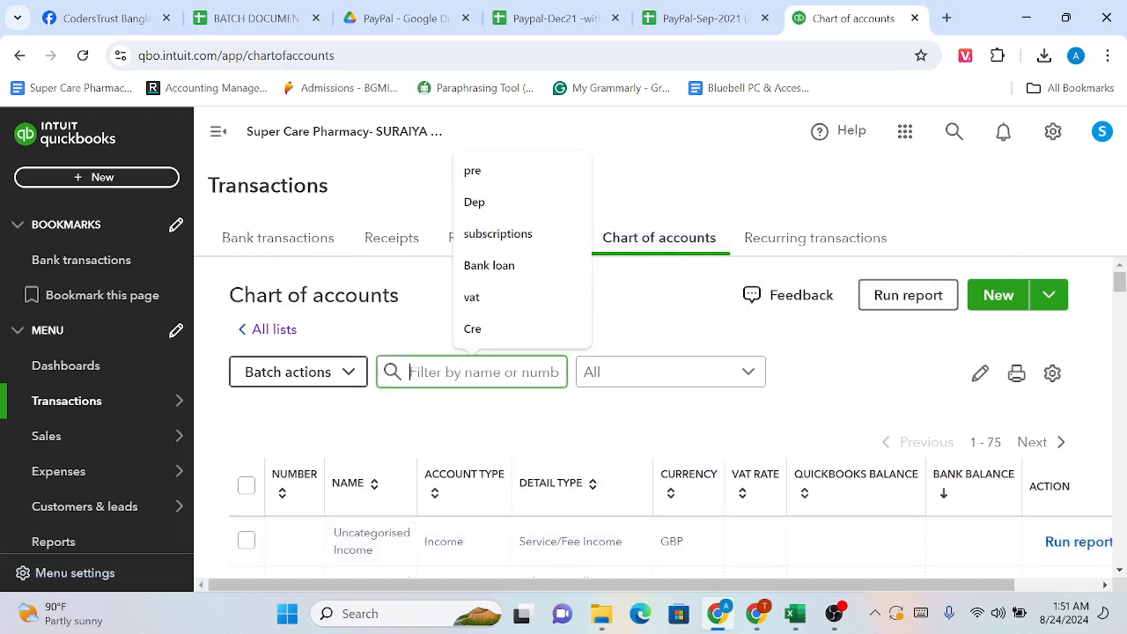
pyautogui.write('Pa')
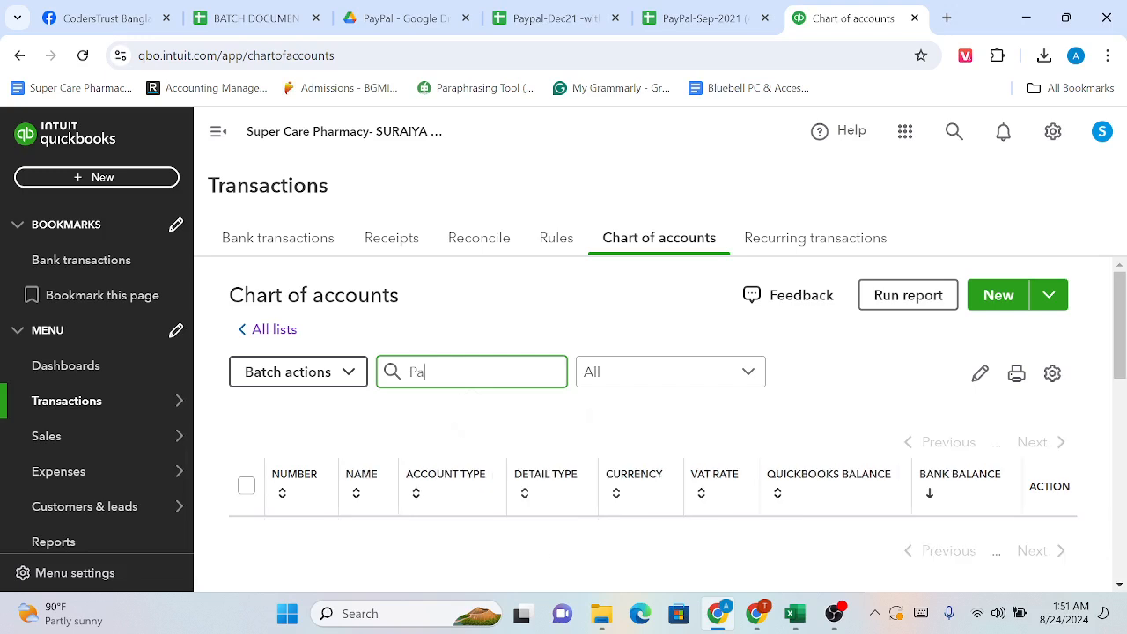
pyautogui.write('ypal')
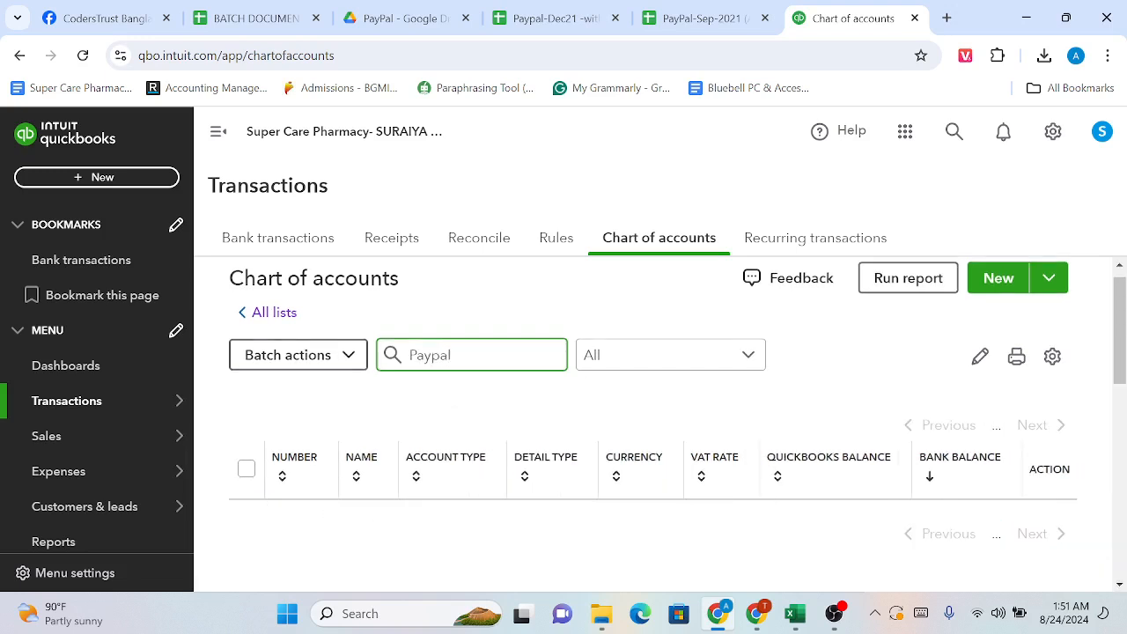
pyautogui.scroll(-1, 498, 511)
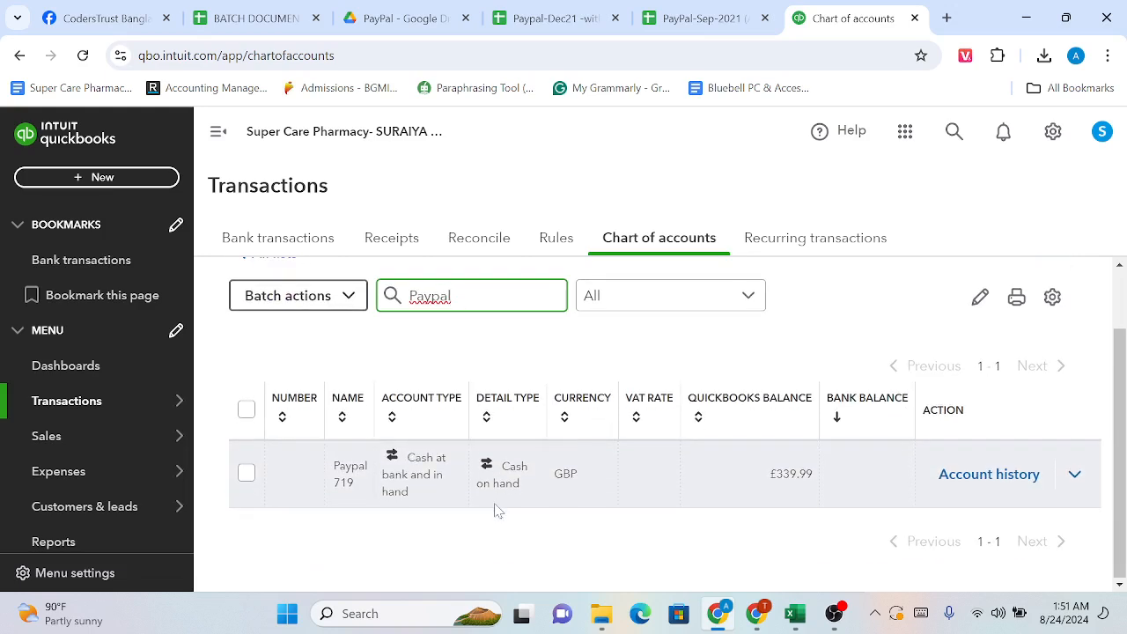
# Open the account history of Paypal 719 and examine its entries across all register columns
pyautogui.click(1005, 485)
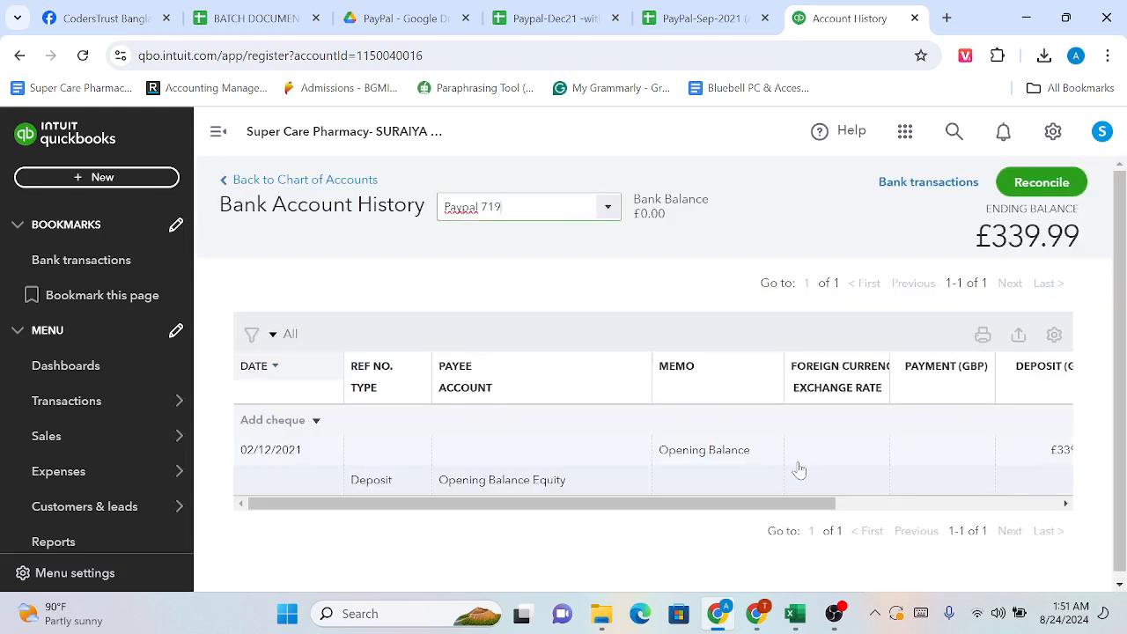
pyautogui.hscroll(3, 799, 469)
pyautogui.hscroll(2, 799, 469)
pyautogui.moveTo(799, 470)
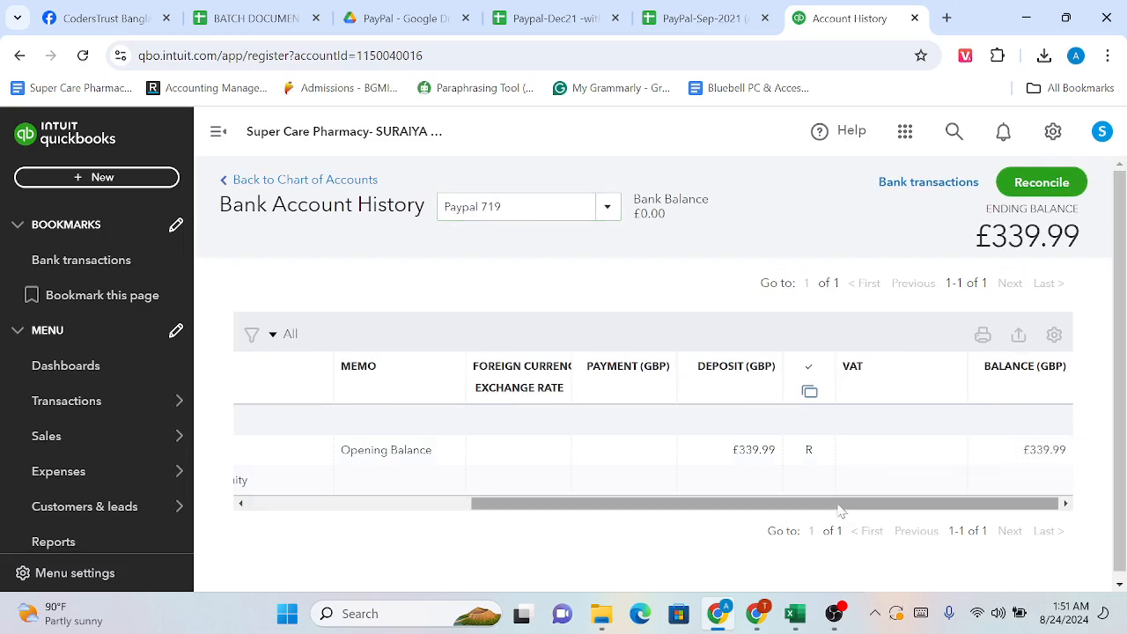
pyautogui.moveTo(843, 504)
pyautogui.mouseDown()
pyautogui.moveTo(619, 533)
pyautogui.moveTo(855, 521)
pyautogui.mouseUp()
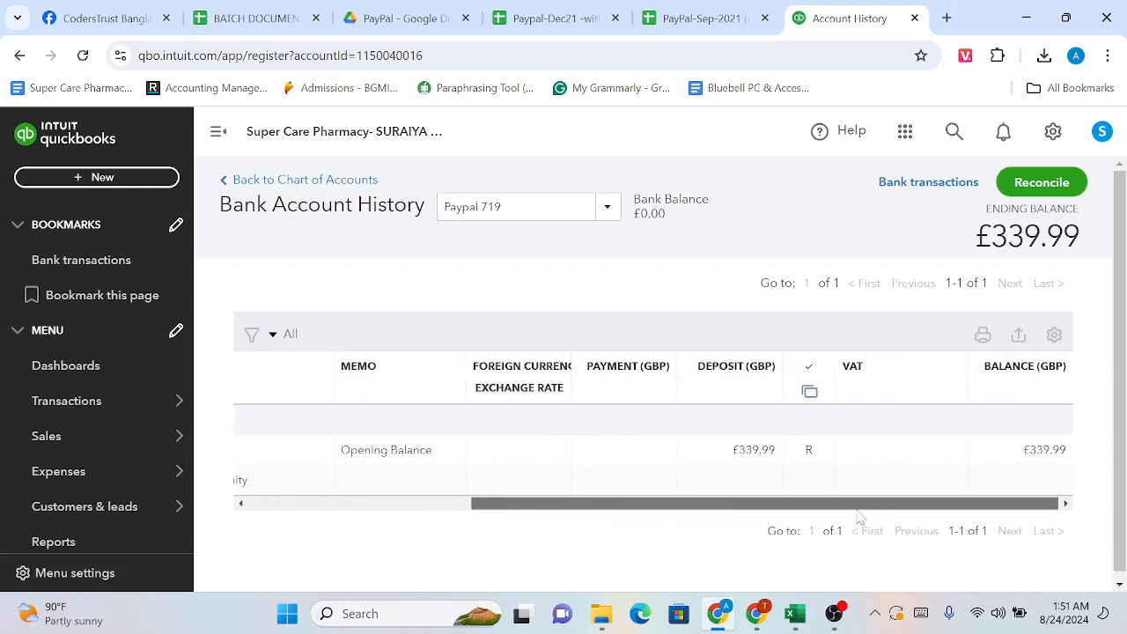
pyautogui.scroll(-1, 781, 421)
pyautogui.scroll(1, 780, 421)
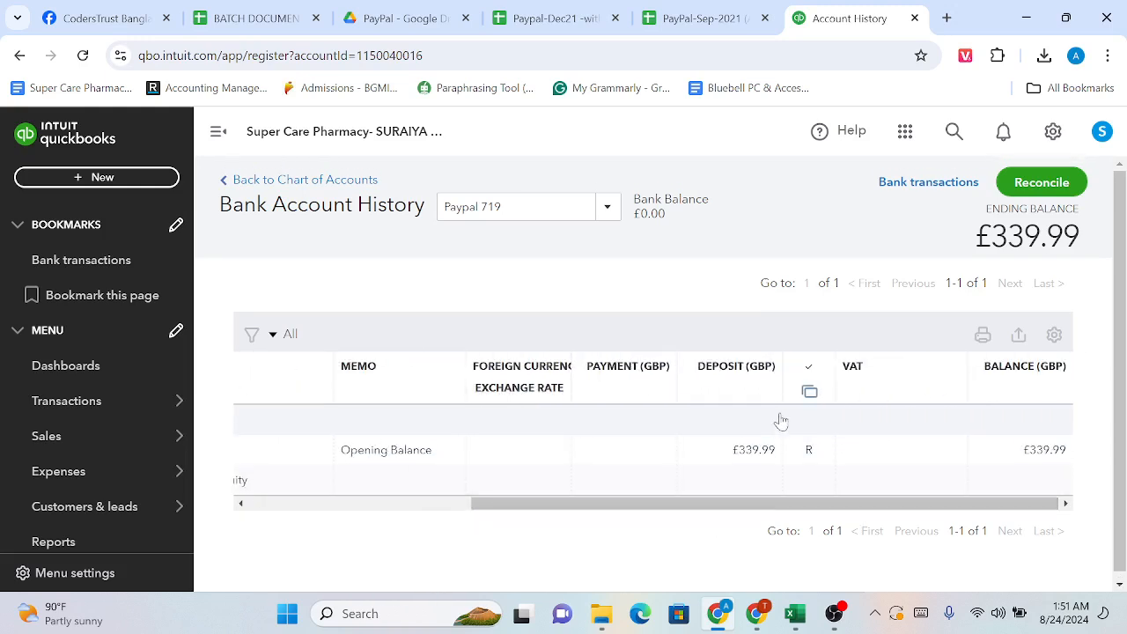
# Return to the chart of accounts and check the type and balance details of the Paypal 719 row
pyautogui.click(286, 181)
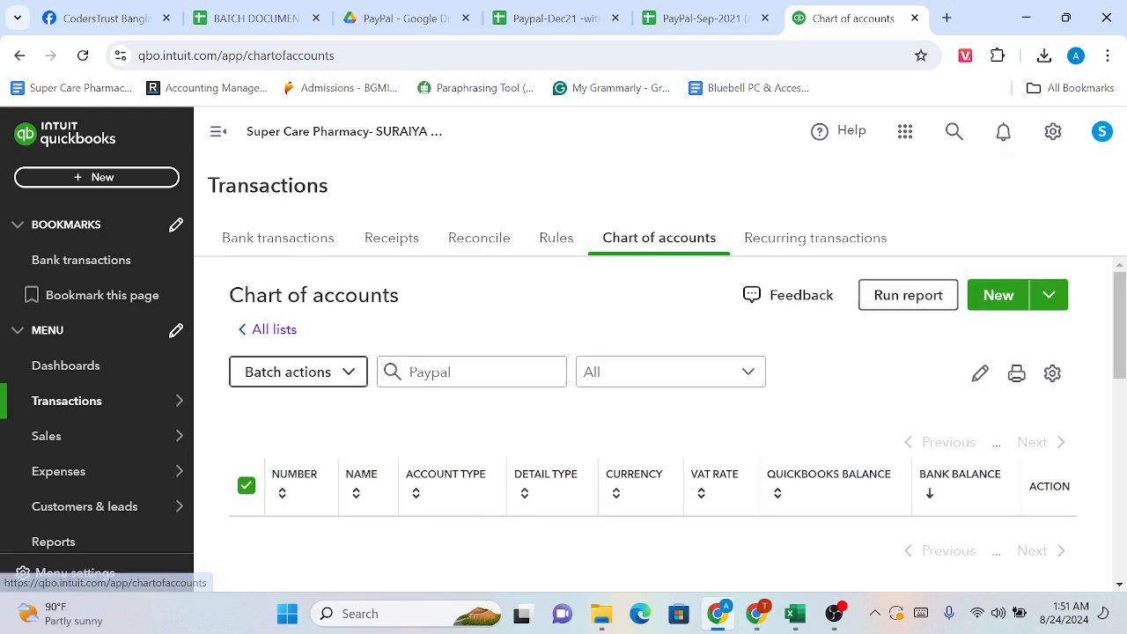
pyautogui.scroll(-1, 417, 387)
pyautogui.scroll(1, 417, 387)
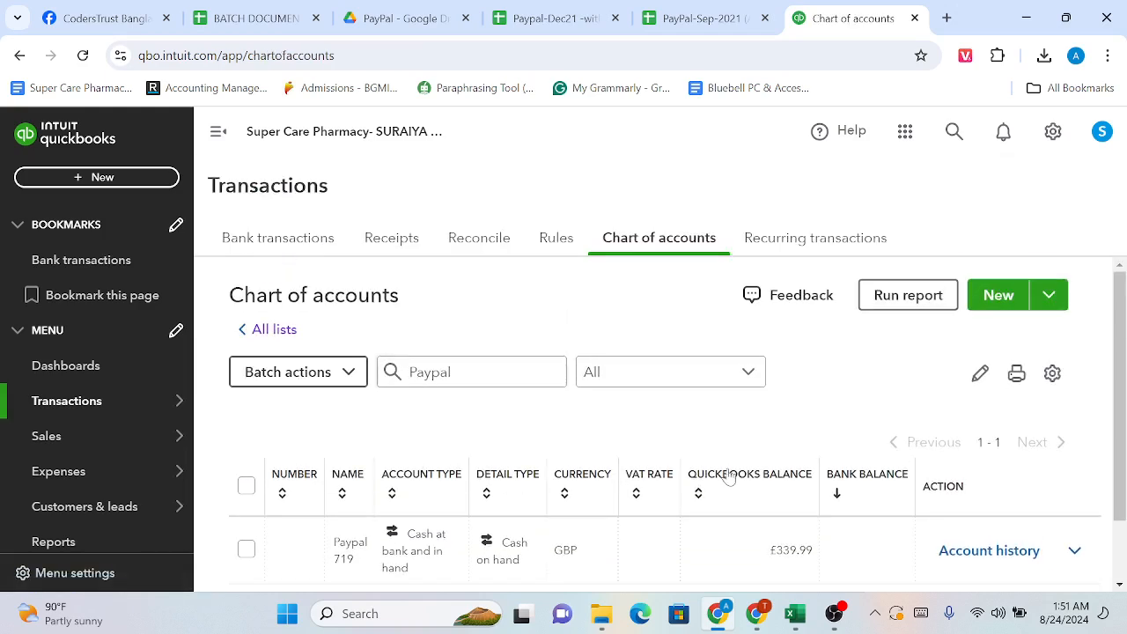
pyautogui.scroll(-1, 740, 466)
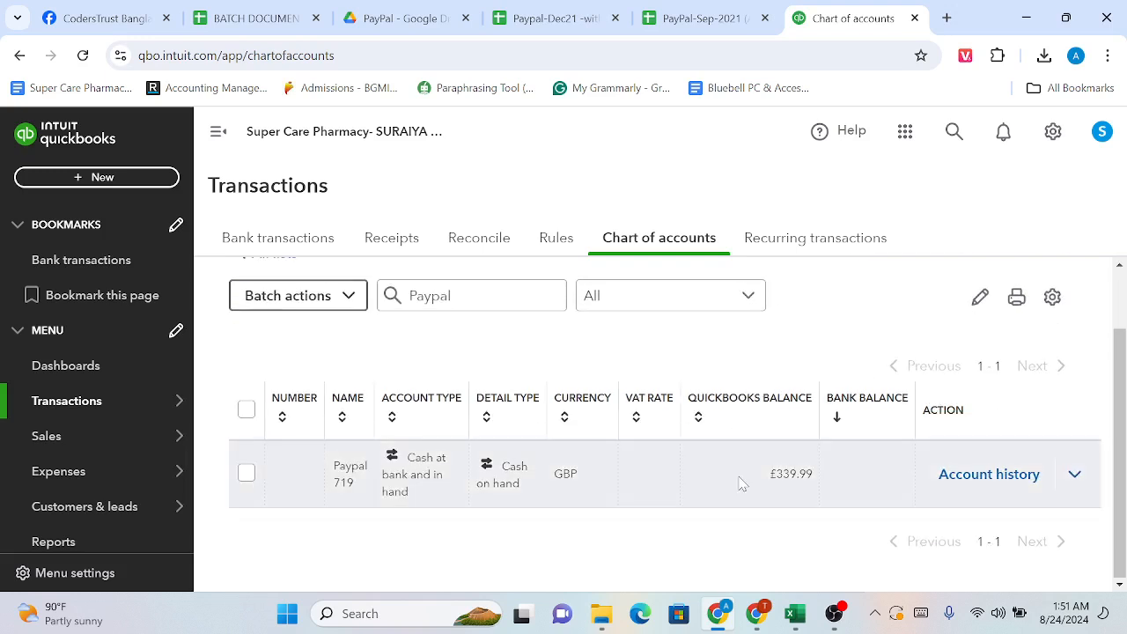
pyautogui.scroll(1, 742, 481)
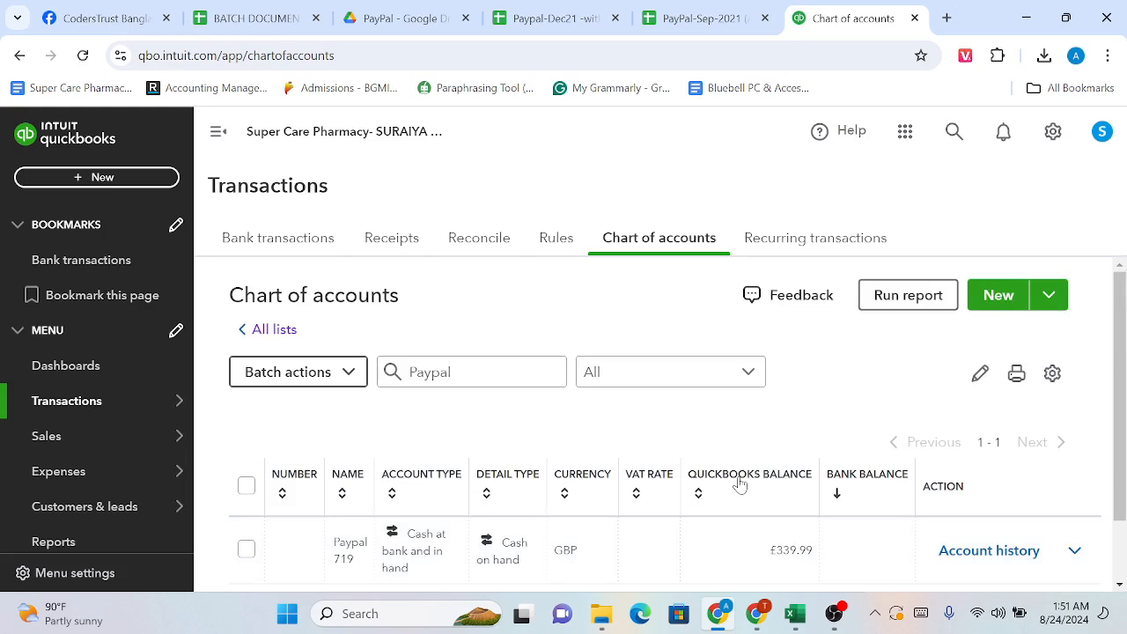
# Sign out of the current session and choose the same user's saved ID for signing back in
pyautogui.click(1111, 149)
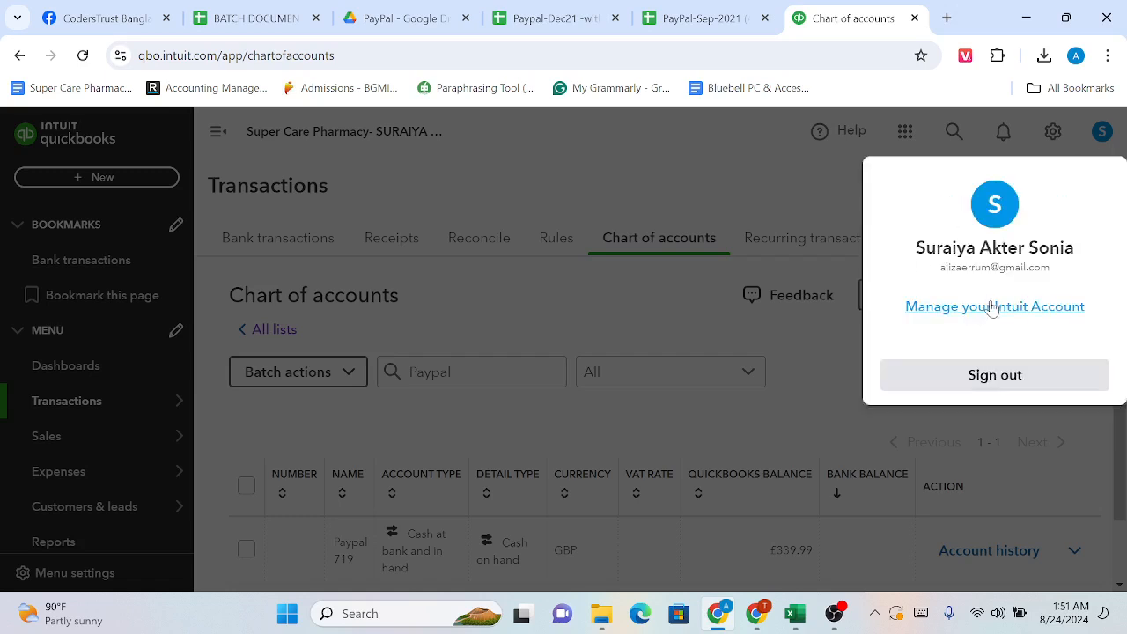
pyautogui.click(984, 379)
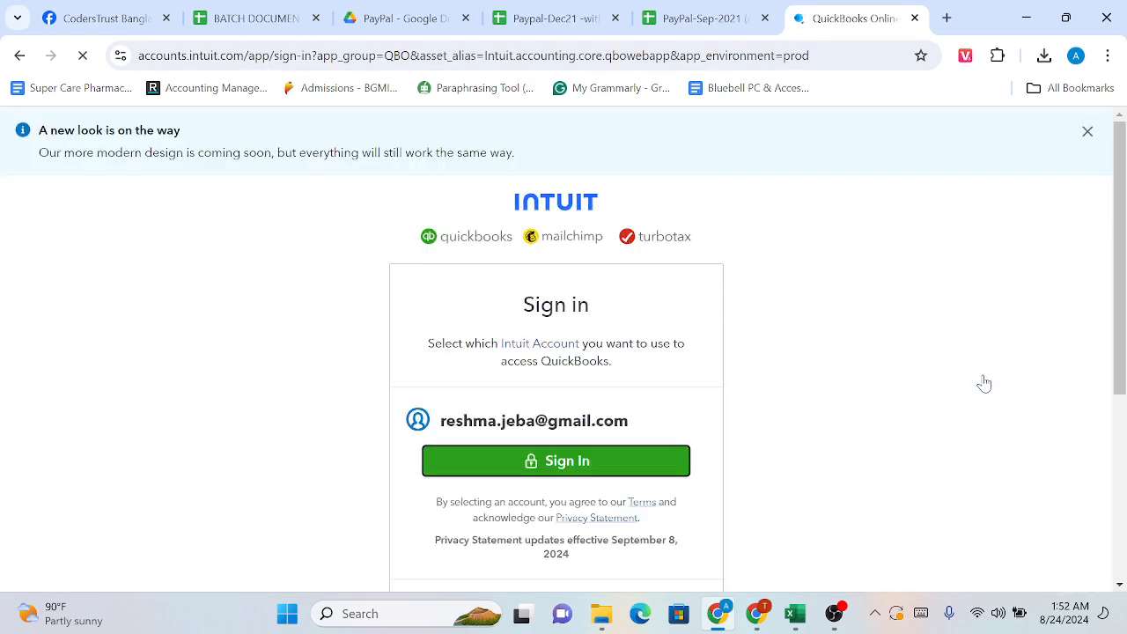
pyautogui.scroll(-3, 678, 424)
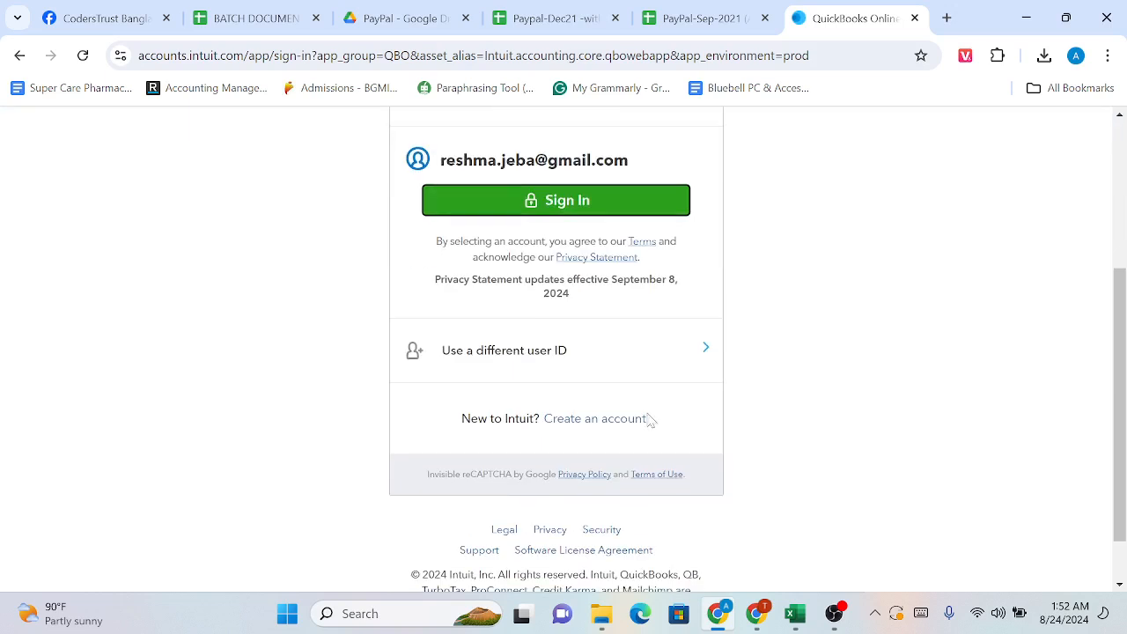
pyautogui.click(553, 357)
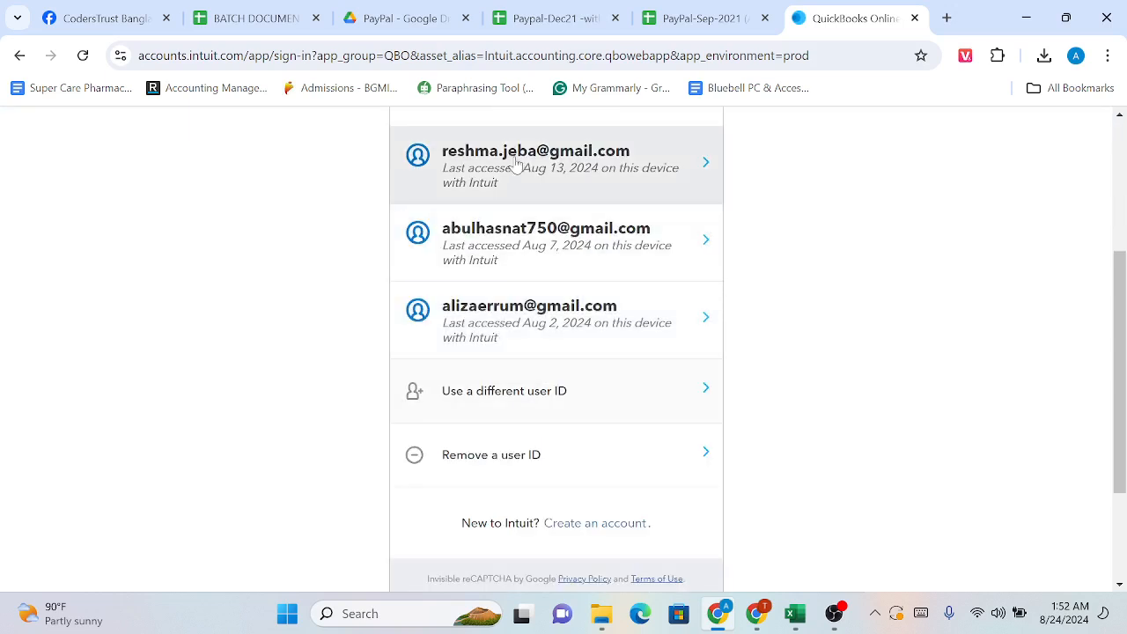
pyautogui.click(526, 308)
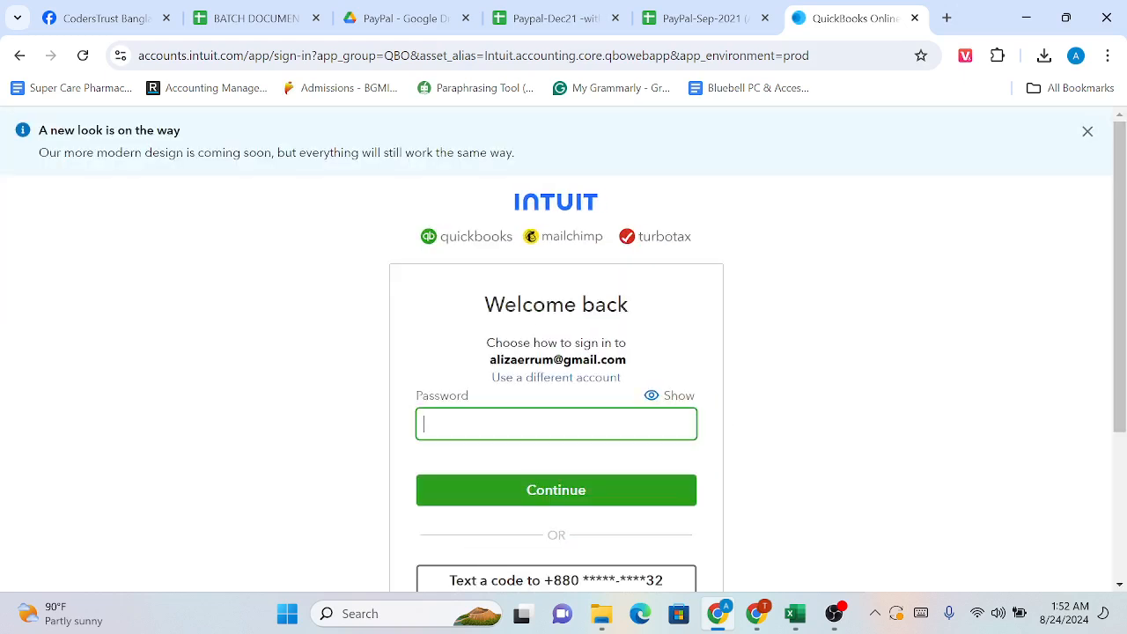
# Enter the account password, replacing the first attempt, and continue to the company selection
pyautogui.scroll(-1, 539, 432)
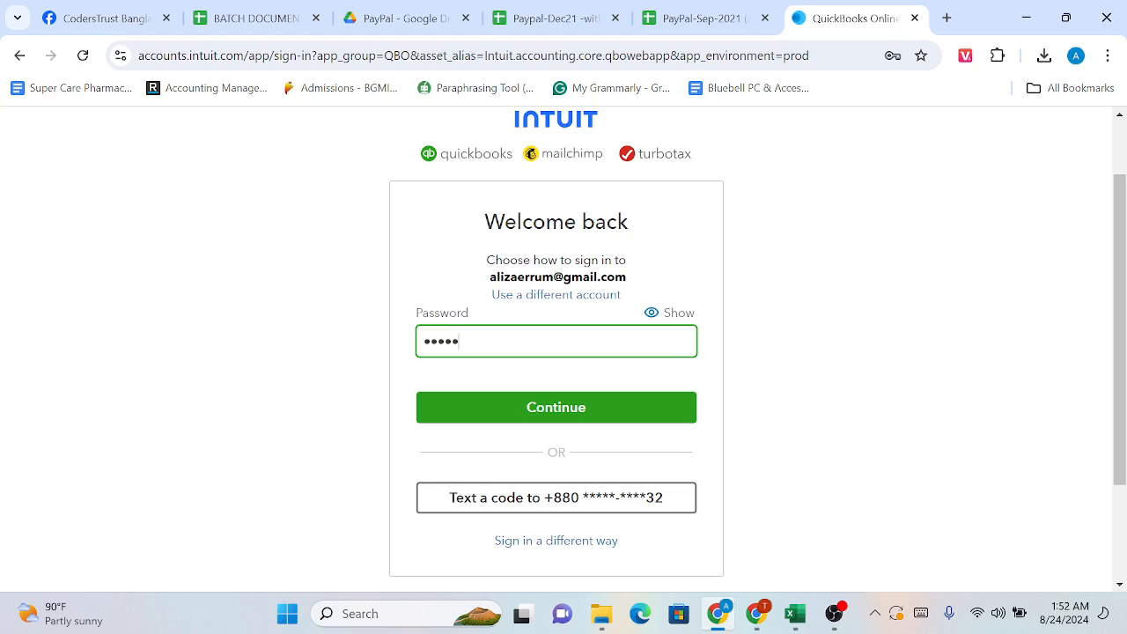
pyautogui.click(517, 419)
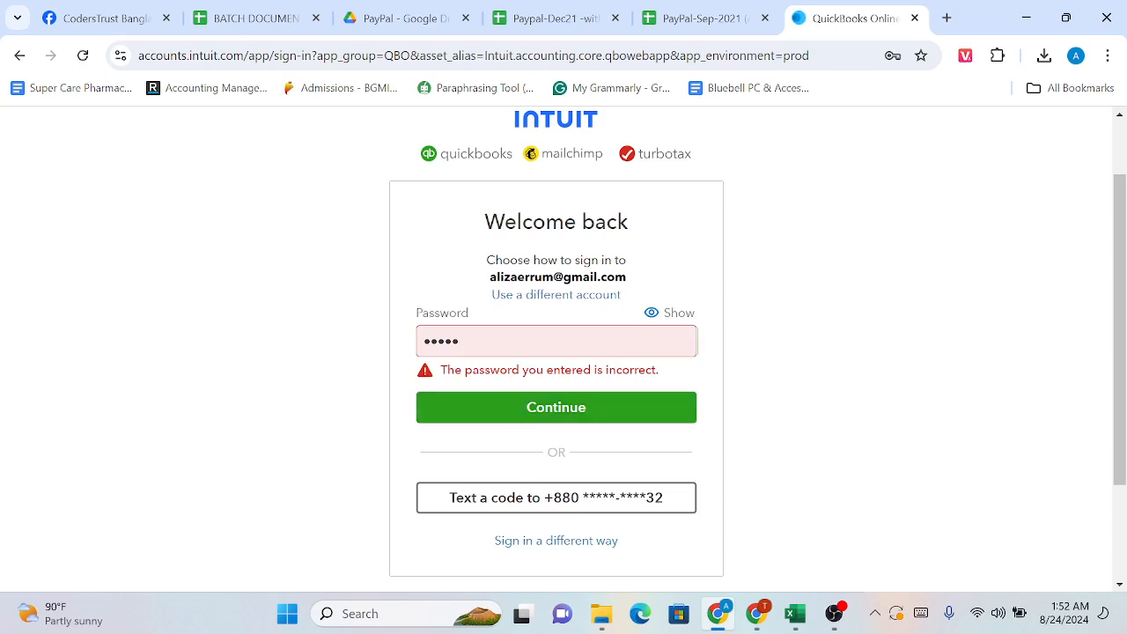
pyautogui.press('BackSpace')
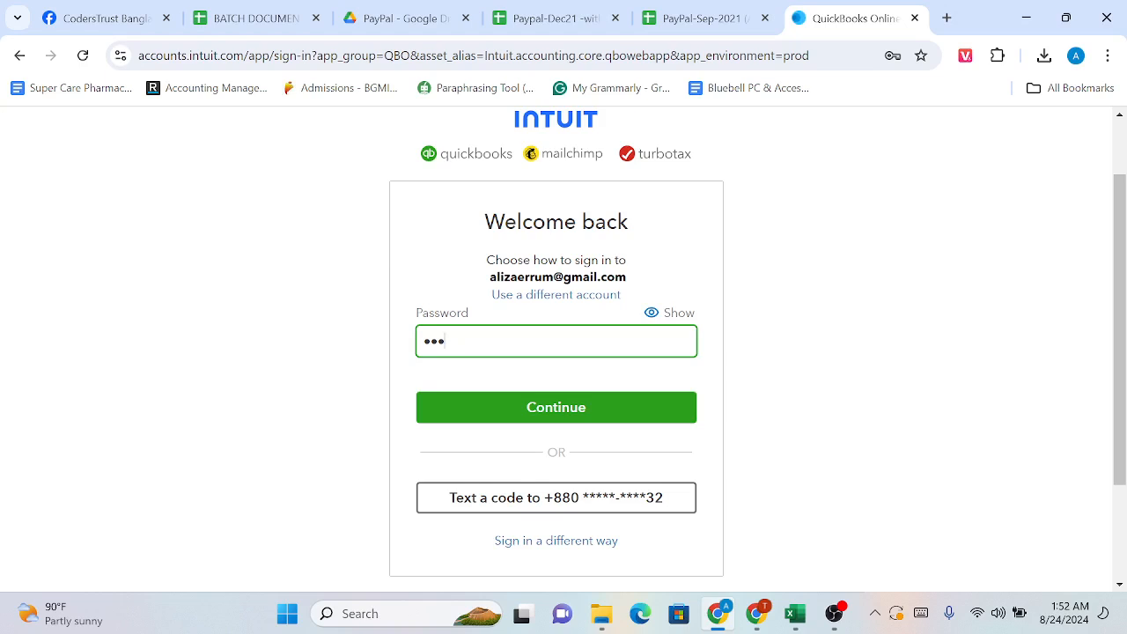
pyautogui.press('BackSpace')
pyautogui.press('BackSpace')
pyautogui.press('BackSpace')
pyautogui.click(515, 409)
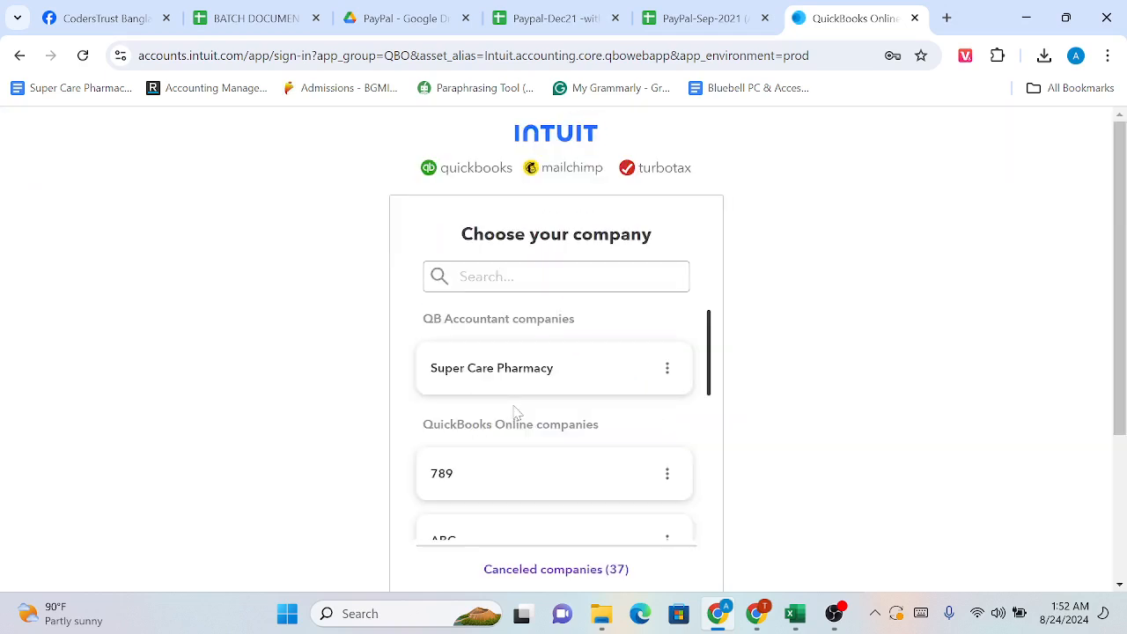
# Open the Super Care Pharmacy company ending in 729 and view its bank transactions page down to the upload option
pyautogui.scroll(-7, 515, 411)
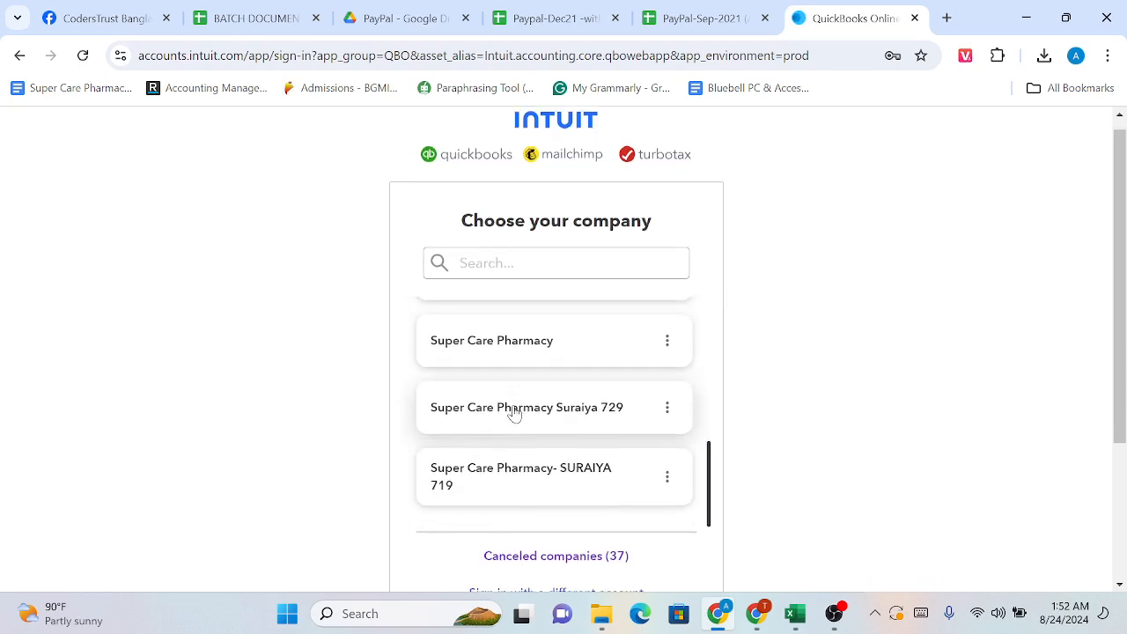
pyautogui.click(513, 398)
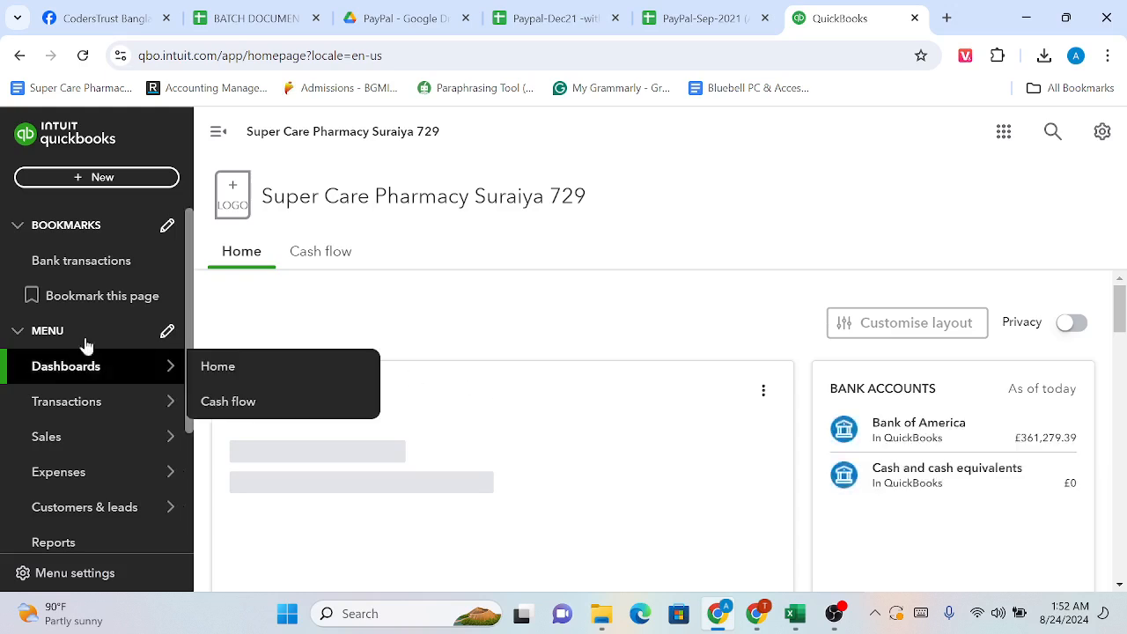
pyautogui.click(112, 264)
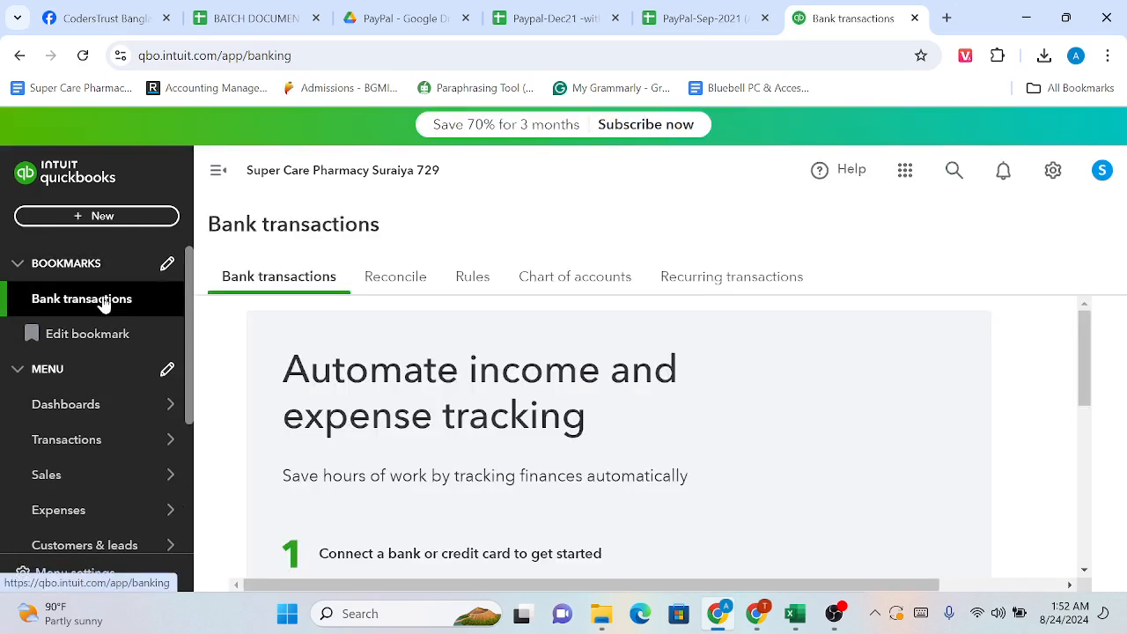
pyautogui.scroll(-4, 478, 453)
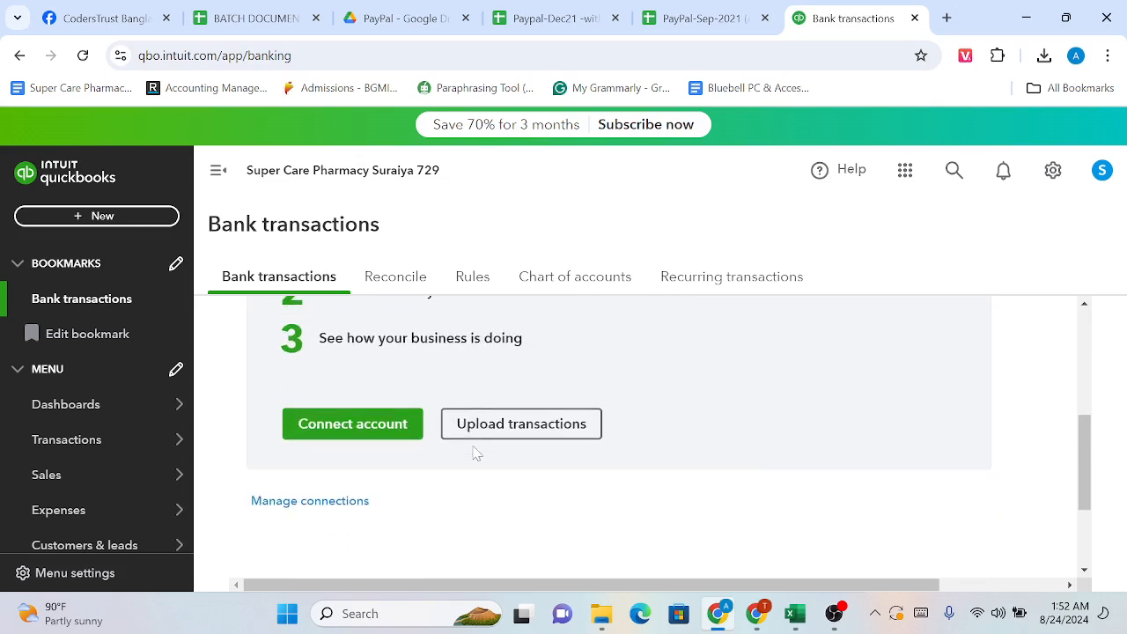
# Start a new account in the chart of accounts and name it Payapal 719
pyautogui.click(579, 278)
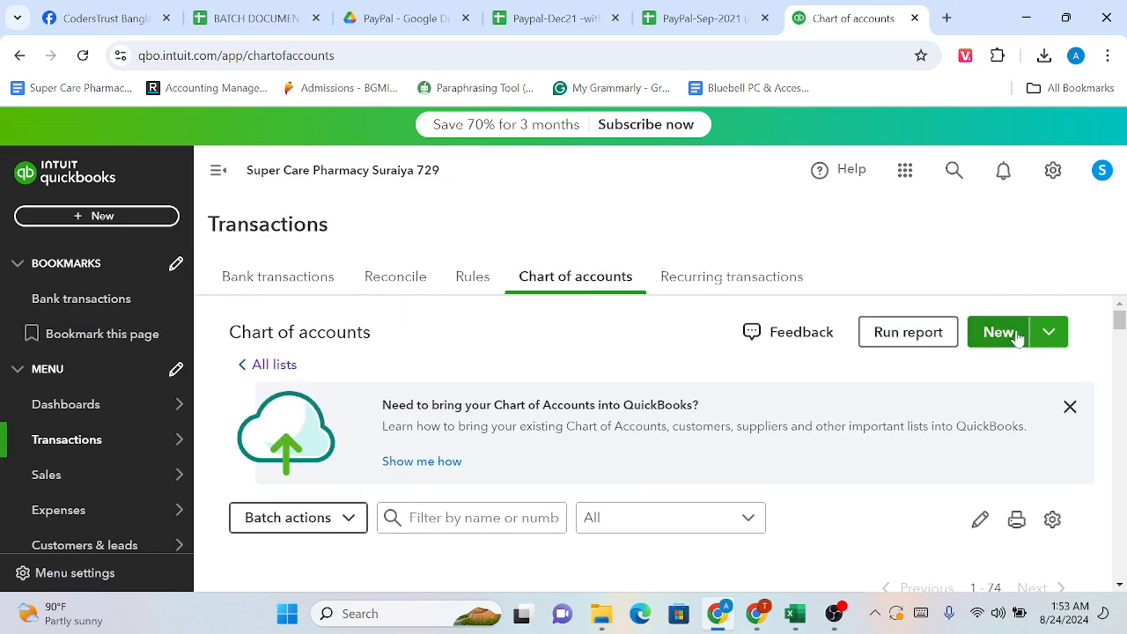
pyautogui.click(1017, 339)
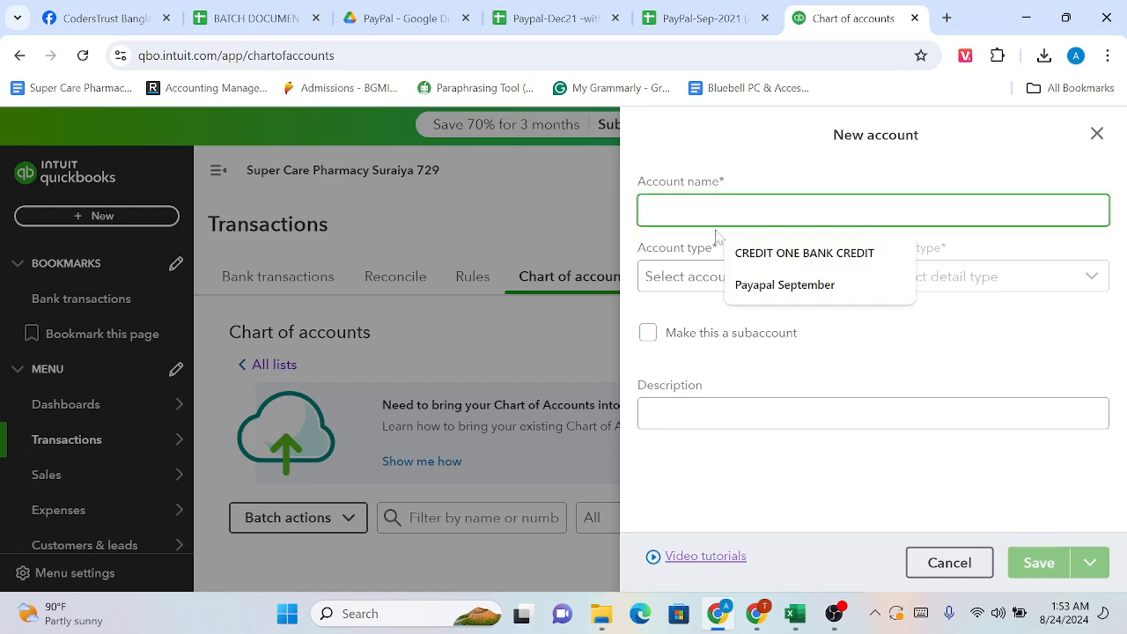
pyautogui.click(775, 285)
pyautogui.press('BackSpace')
pyautogui.press('BackSpace')
pyautogui.press('BackSpace')
pyautogui.press('BackSpace')
pyautogui.press('BackSpace')
pyautogui.press('BackSpace')
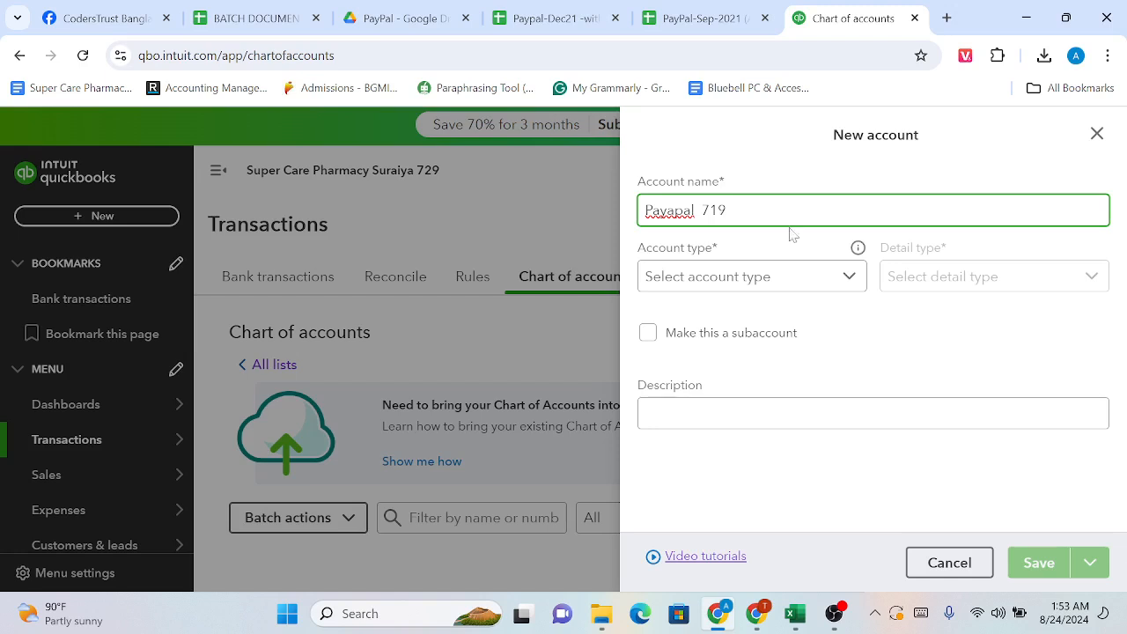
# Set the new account's type to Cash and cash equivalents and its detail type to Cash on hand
pyautogui.click(790, 273)
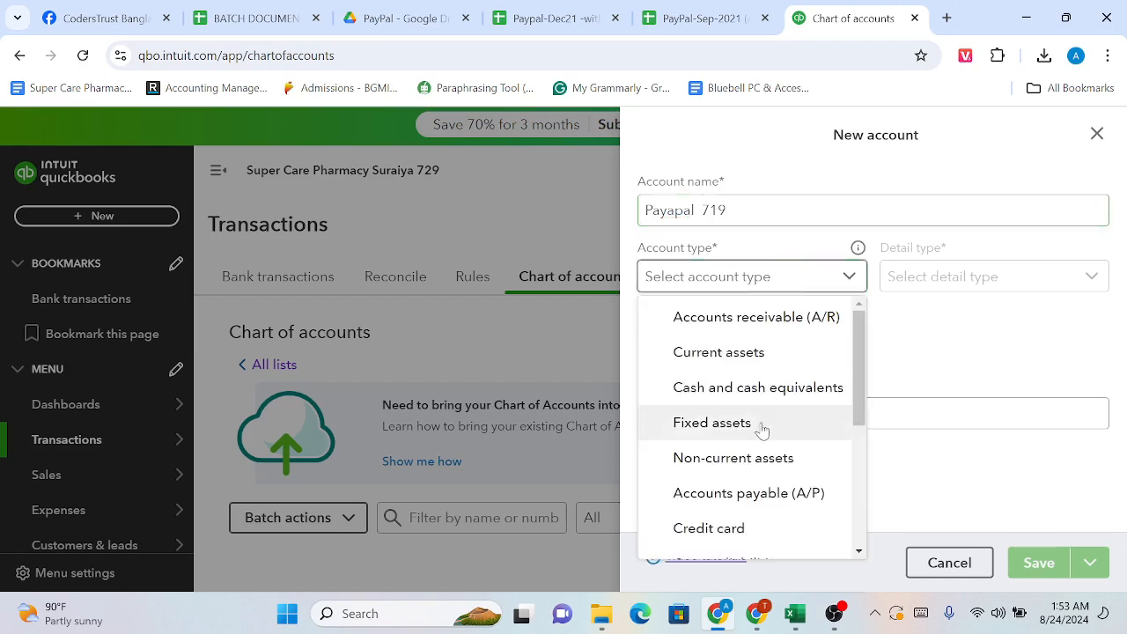
pyautogui.click(753, 387)
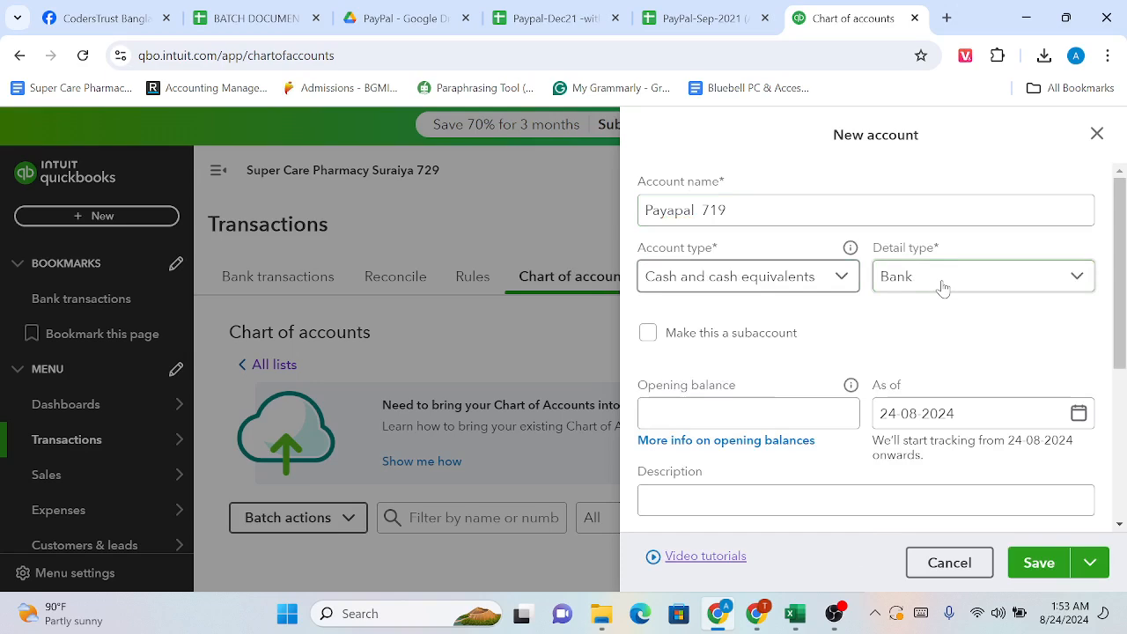
pyautogui.click(943, 288)
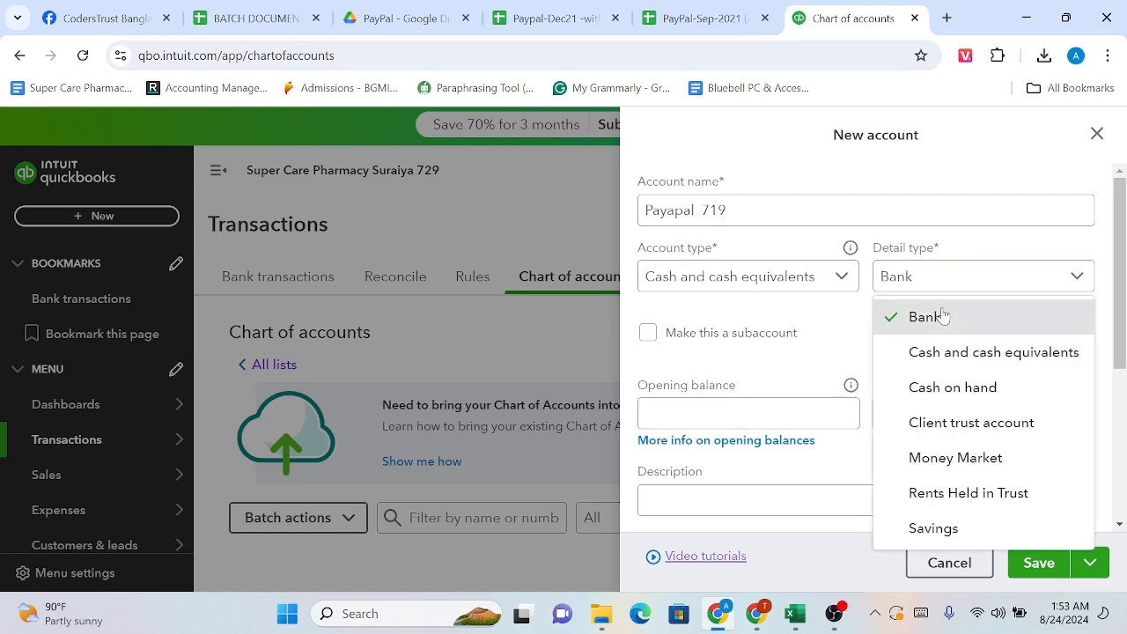
pyautogui.click(935, 316)
pyautogui.click(950, 280)
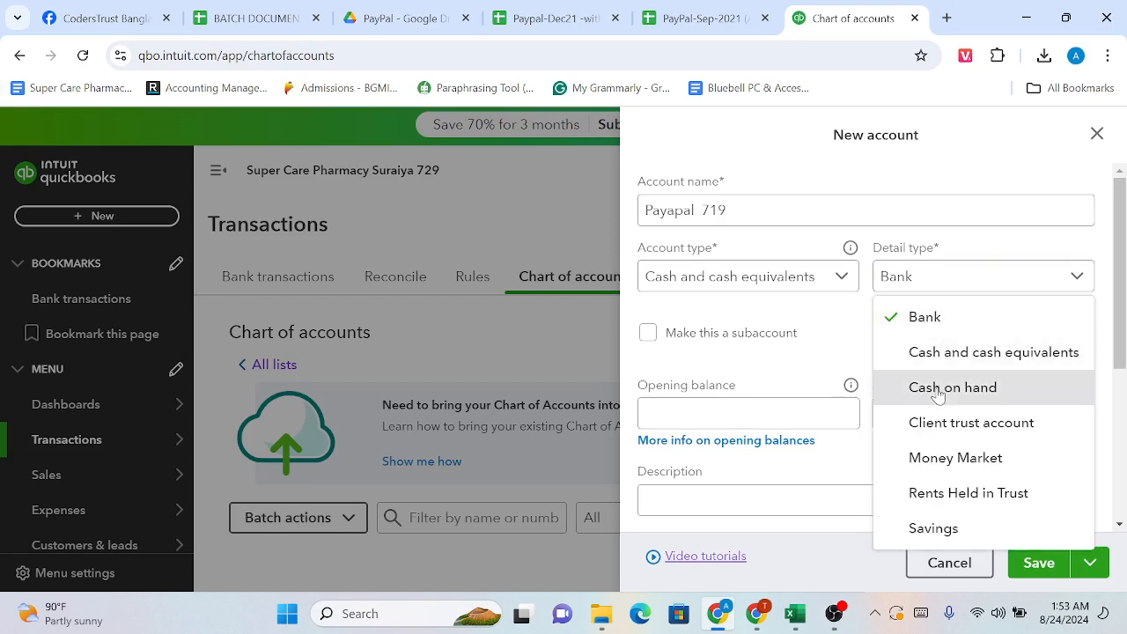
pyautogui.click(943, 391)
# Look up the opening balance on Sheet2 of the Paypal-Dec21 workbook in Excel and enter 339.99 as the new account's opening balance
pyautogui.scroll(-1, 891, 335)
pyautogui.scroll(-2, 891, 336)
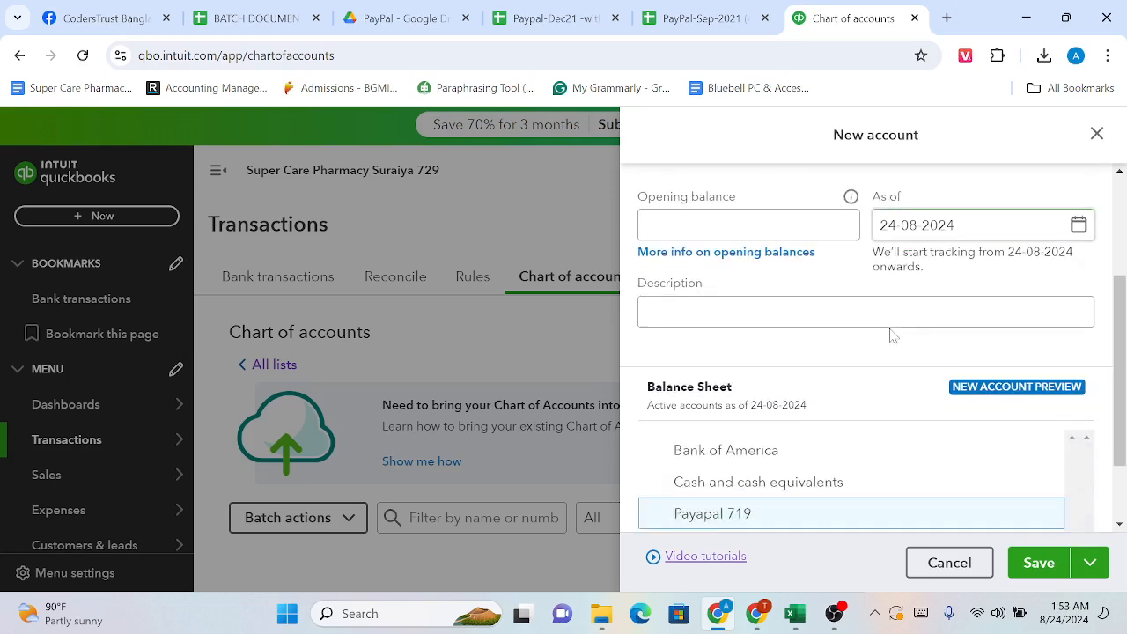
pyautogui.click(724, 220)
pyautogui.moveTo(795, 615)
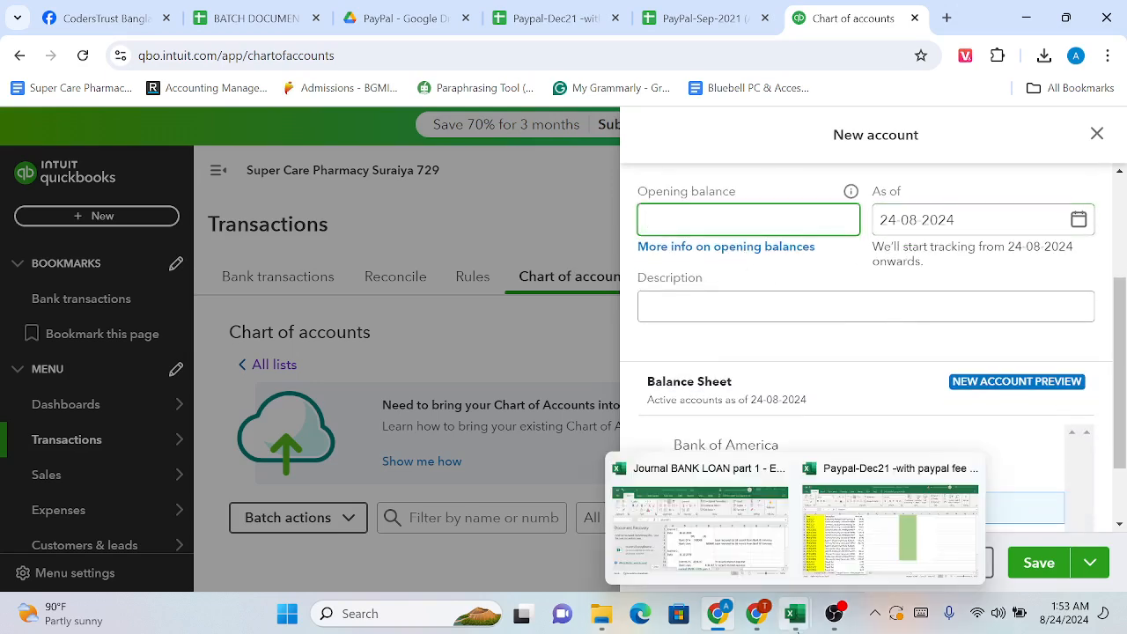
pyautogui.click(889, 528)
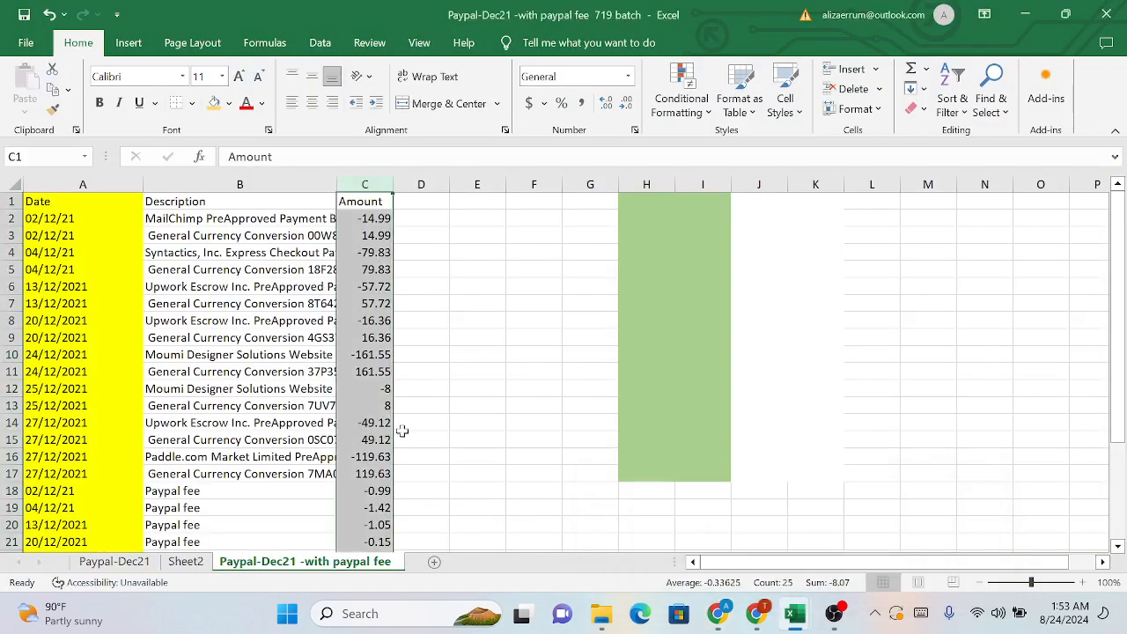
pyautogui.scroll(-1, 402, 431)
pyautogui.click(186, 561)
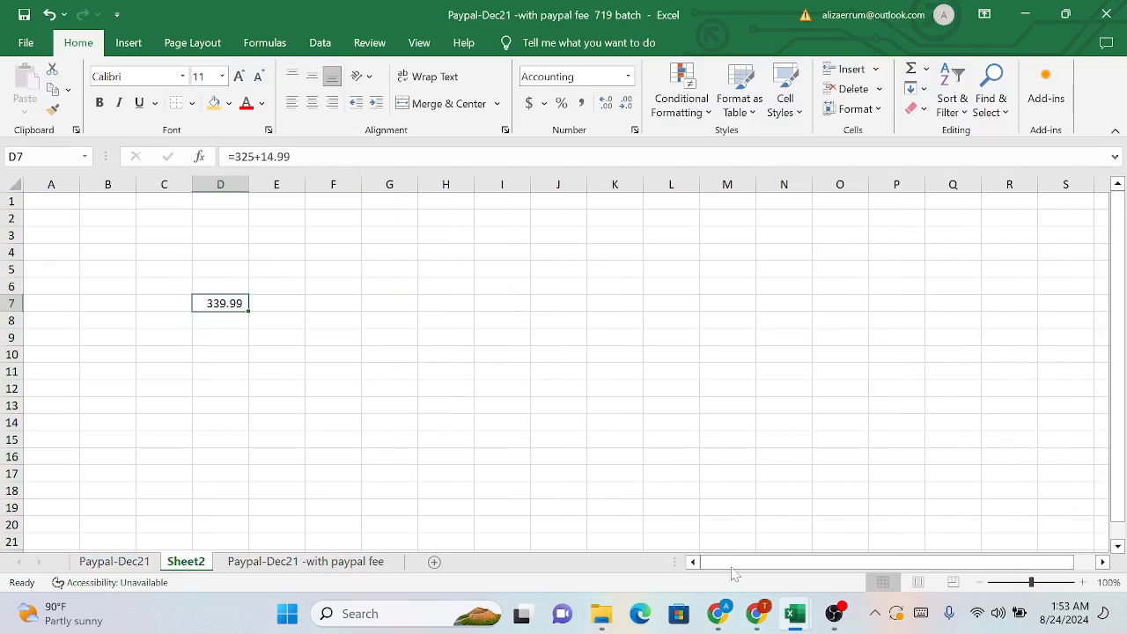
pyautogui.moveTo(795, 615)
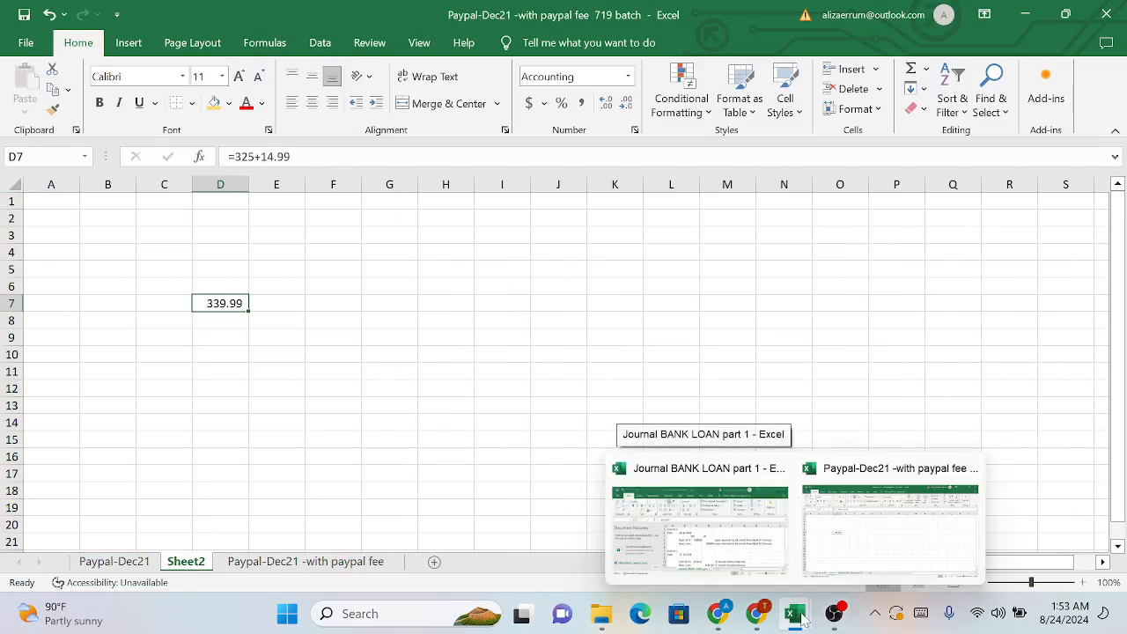
pyautogui.click(719, 620)
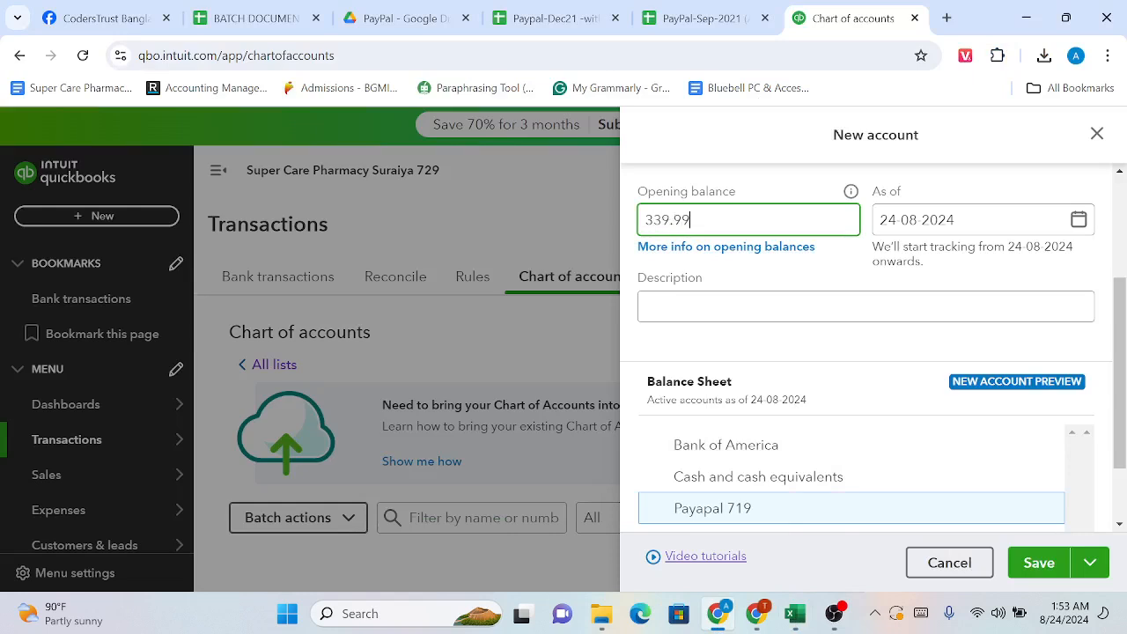
# Set the opening balance date to 02-12-2021 and save the new account
pyautogui.click(1079, 219)
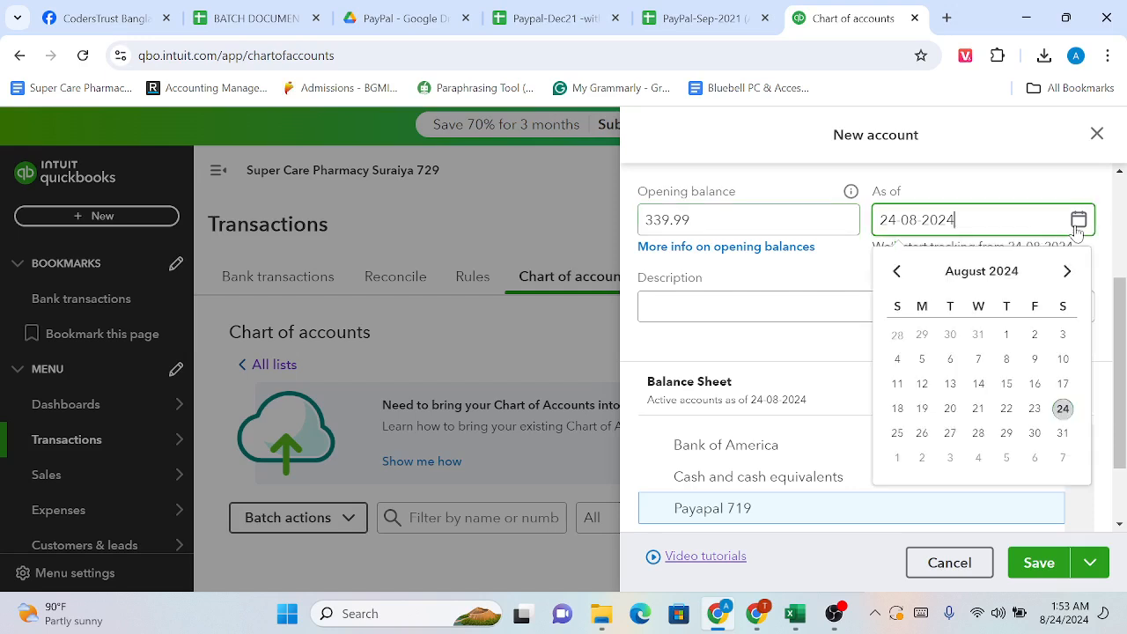
pyautogui.click(897, 271)
pyautogui.click(896, 272)
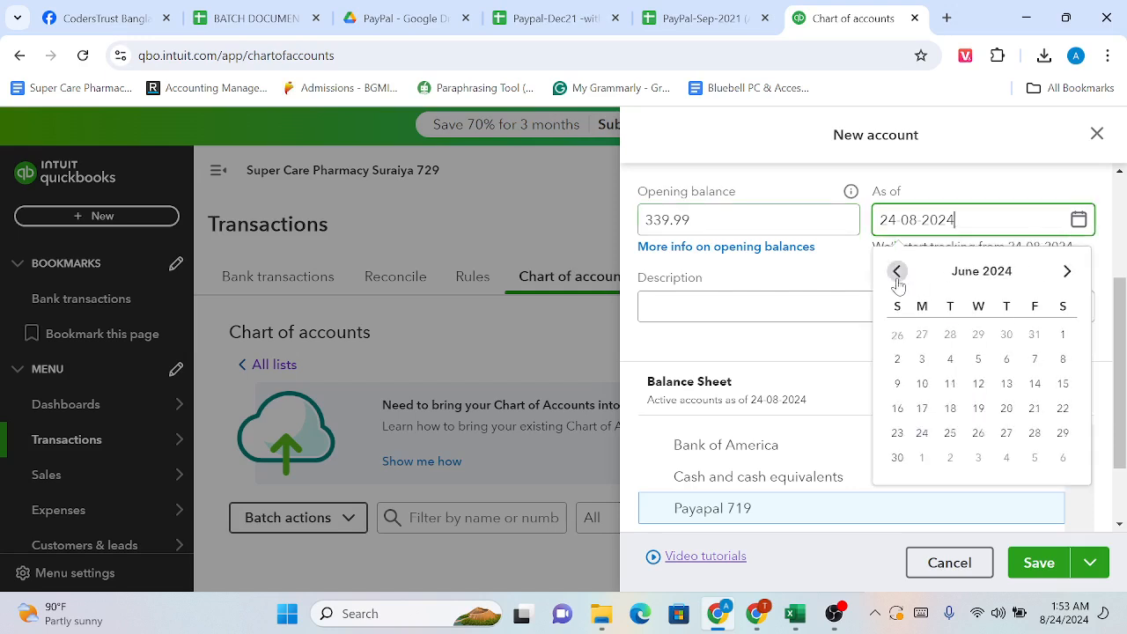
pyautogui.click(896, 271)
pyautogui.click(897, 271)
pyautogui.click(896, 271)
pyautogui.click(897, 272)
pyautogui.click(896, 271)
pyautogui.click(896, 272)
pyautogui.doubleClick(896, 271)
pyautogui.click(896, 271)
pyautogui.click(896, 272)
pyautogui.click(896, 271)
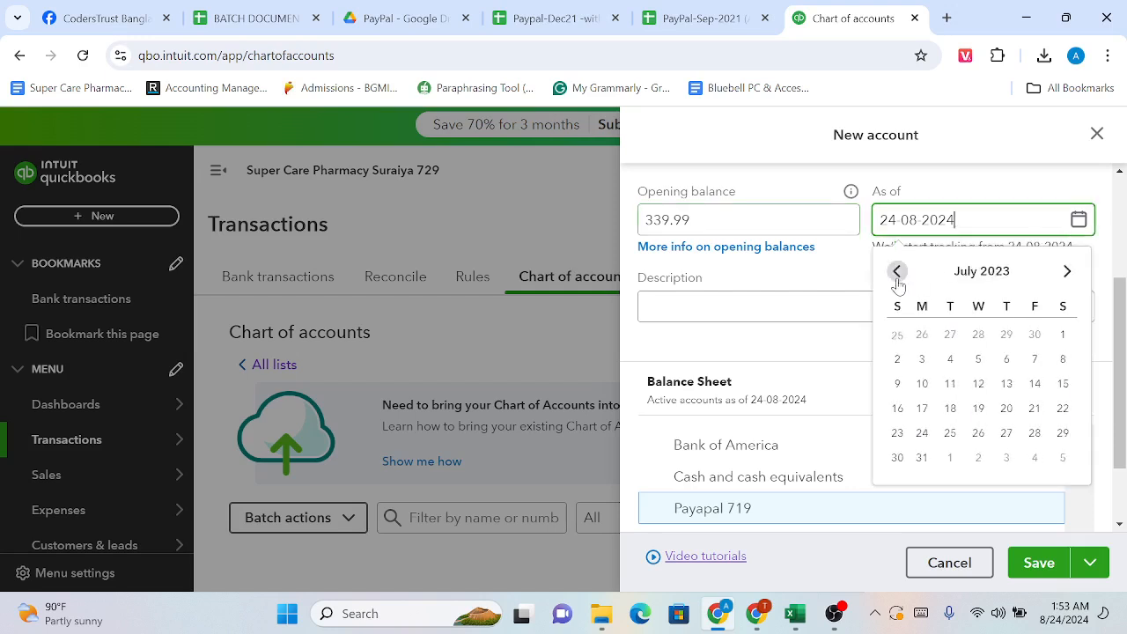
pyautogui.doubleClick(896, 271)
pyautogui.doubleClick(896, 271)
pyautogui.click(896, 271)
pyautogui.doubleClick(896, 271)
pyautogui.doubleClick(896, 271)
pyautogui.doubleClick(896, 271)
pyautogui.doubleClick(896, 271)
pyautogui.doubleClick(896, 271)
pyautogui.doubleClick(896, 271)
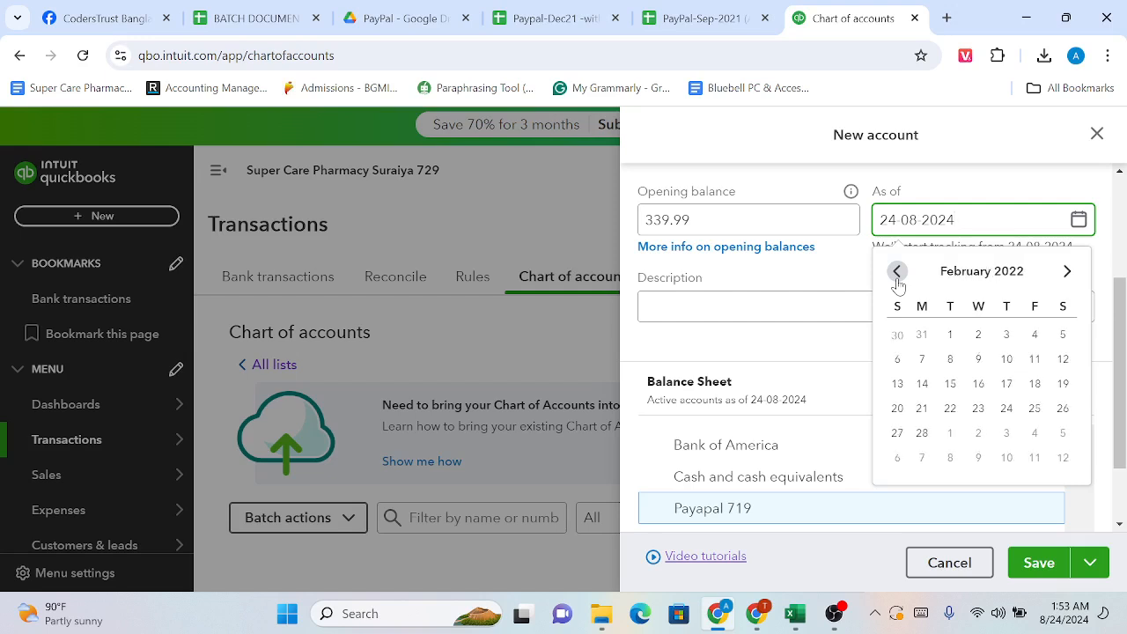
pyautogui.click(896, 271)
pyautogui.click(897, 271)
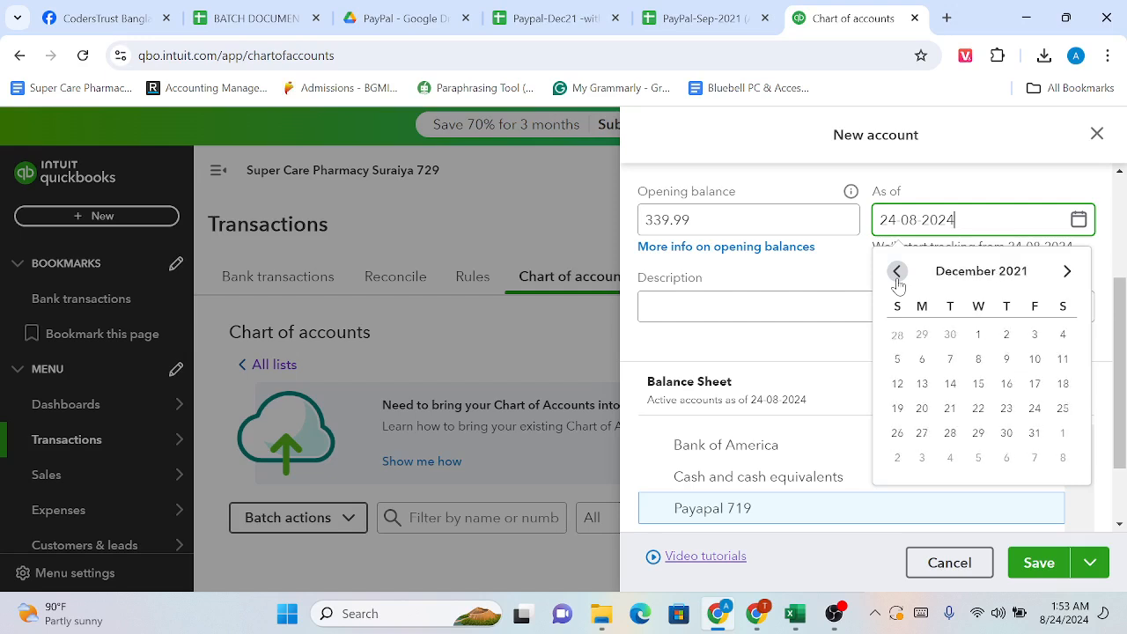
pyautogui.click(1006, 339)
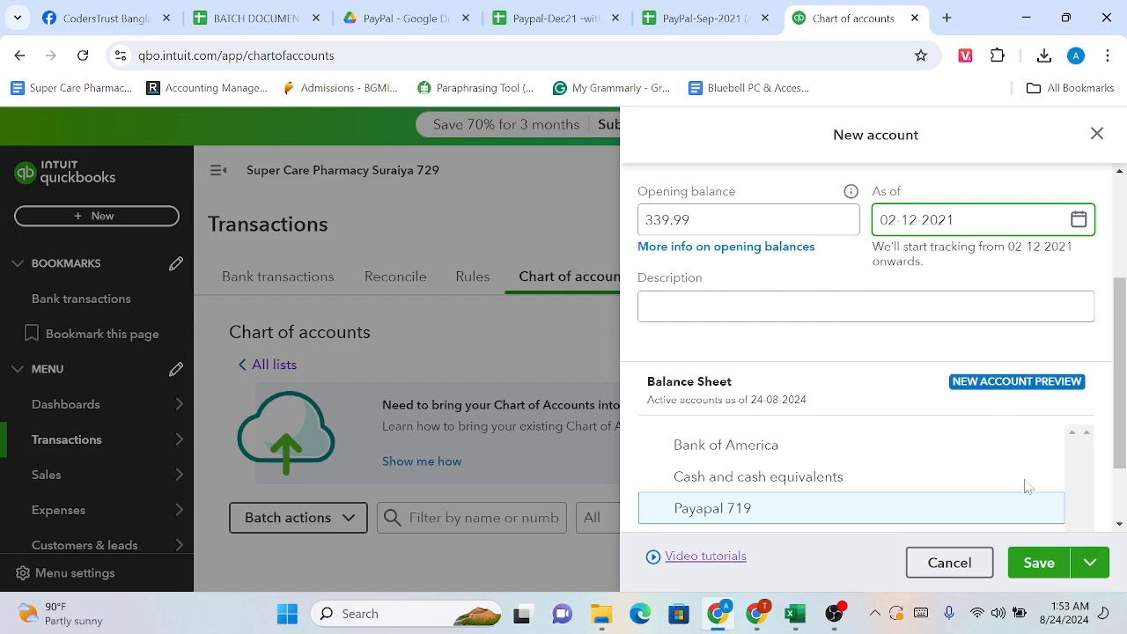
pyautogui.click(1041, 574)
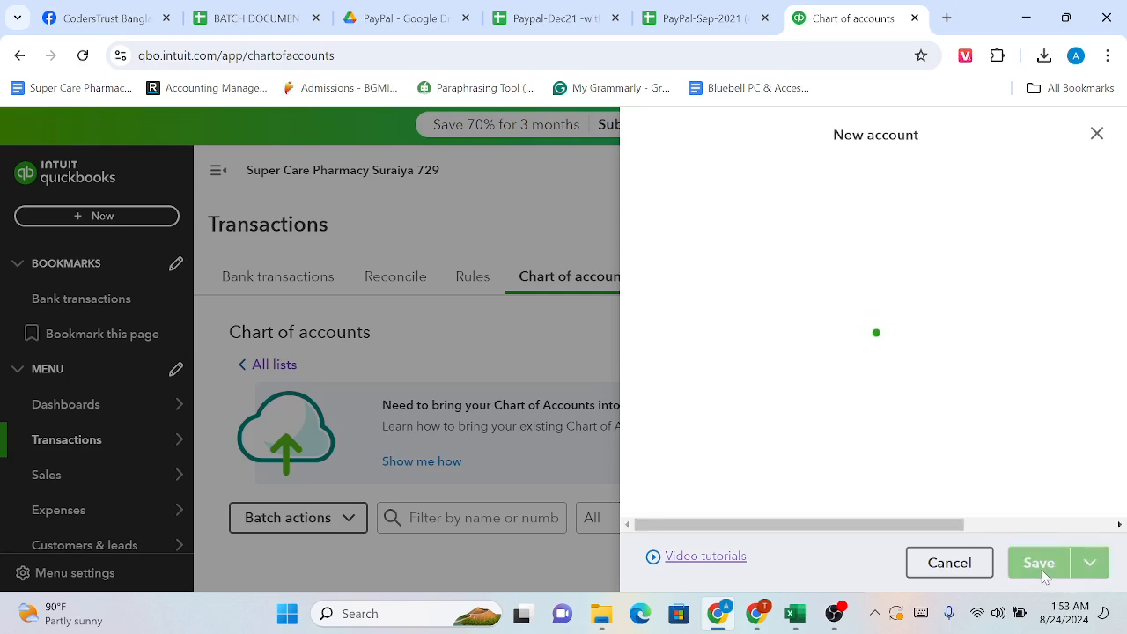
# Check the Payapal 719 account's balance in the chart of accounts and reload the page
pyautogui.scroll(-3, 820, 528)
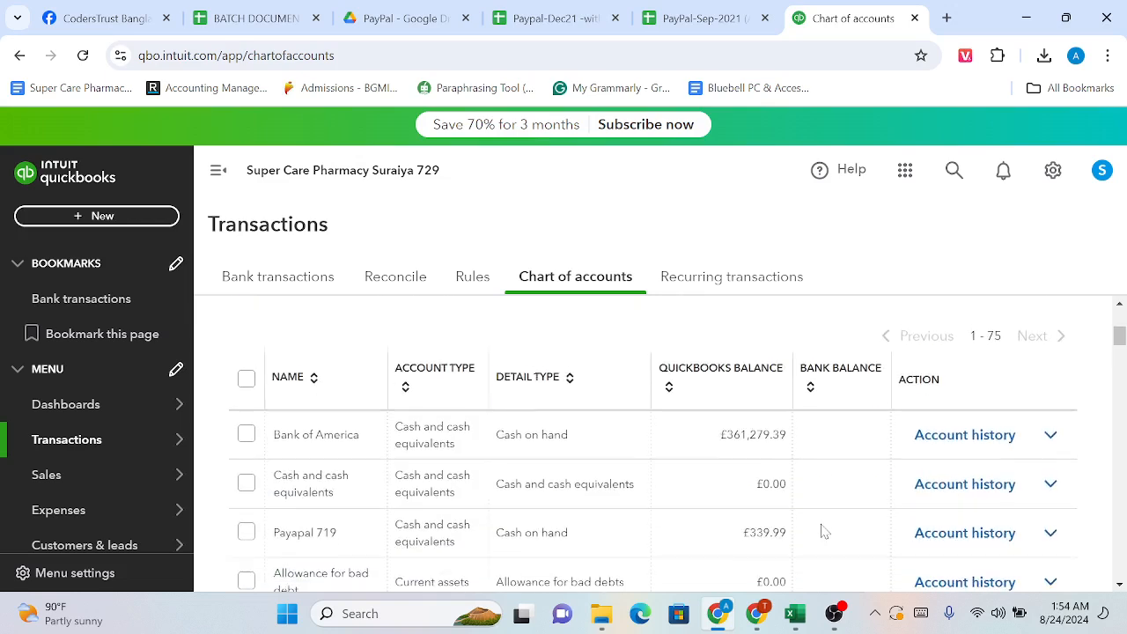
pyautogui.scroll(-1, 823, 530)
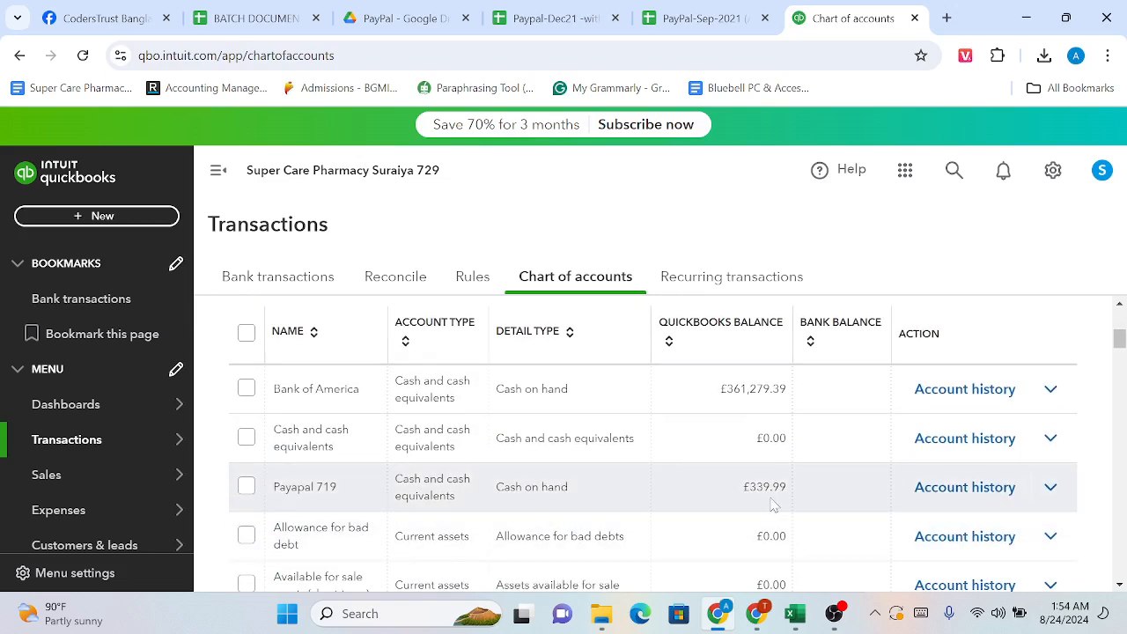
pyautogui.scroll(3, 577, 480)
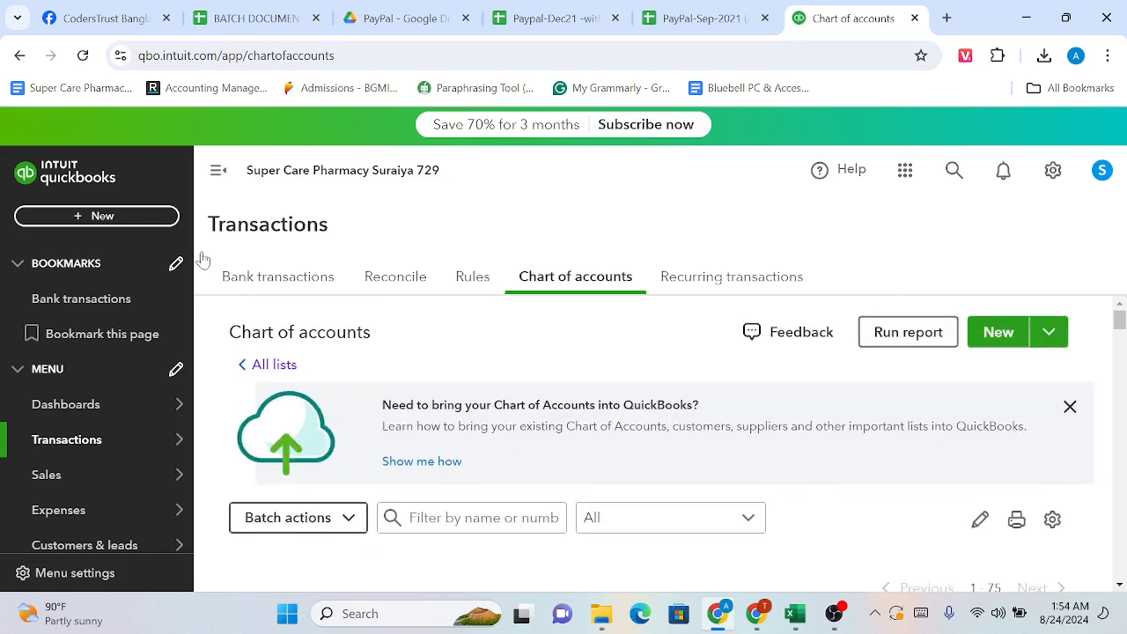
pyautogui.click(82, 57)
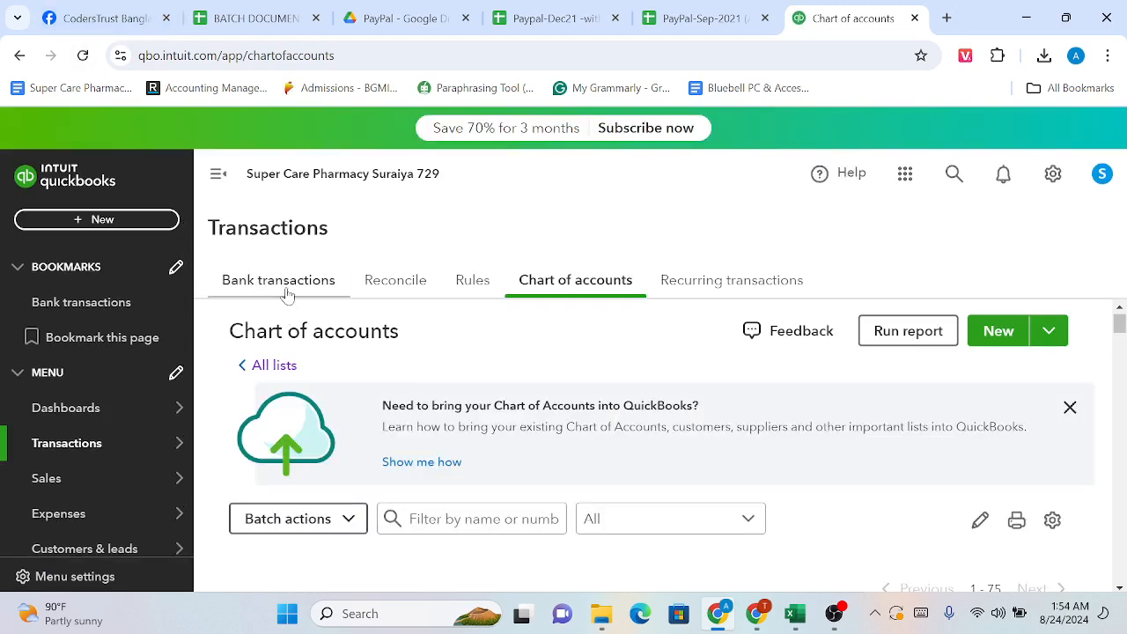
# Go to the bank transactions page and start a manual transaction upload
pyautogui.click(286, 293)
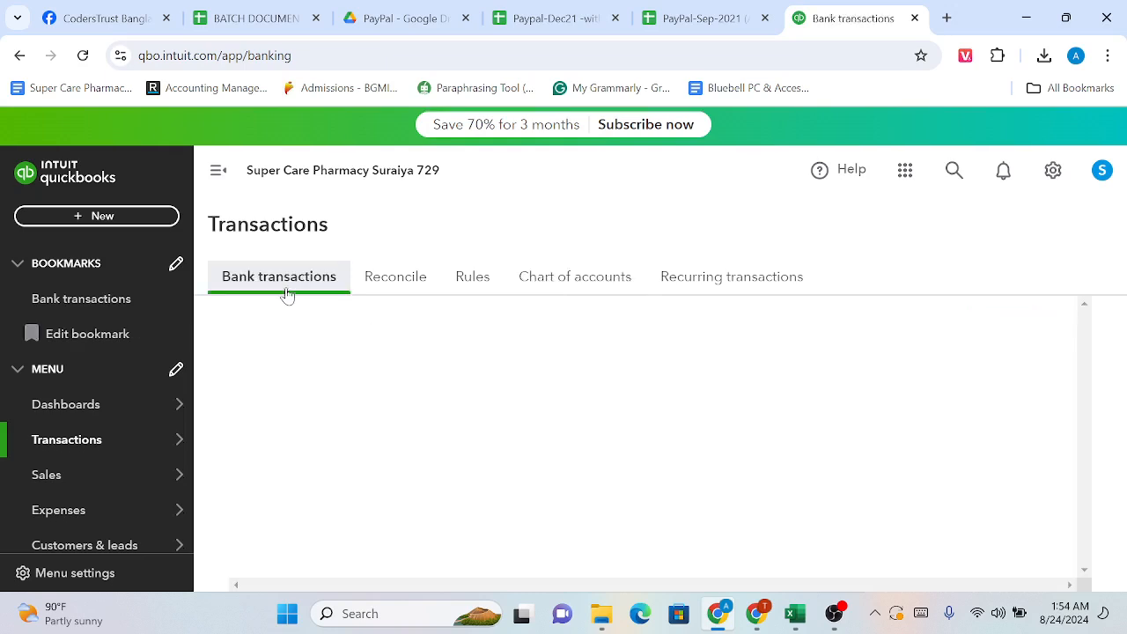
pyautogui.scroll(-5, 286, 293)
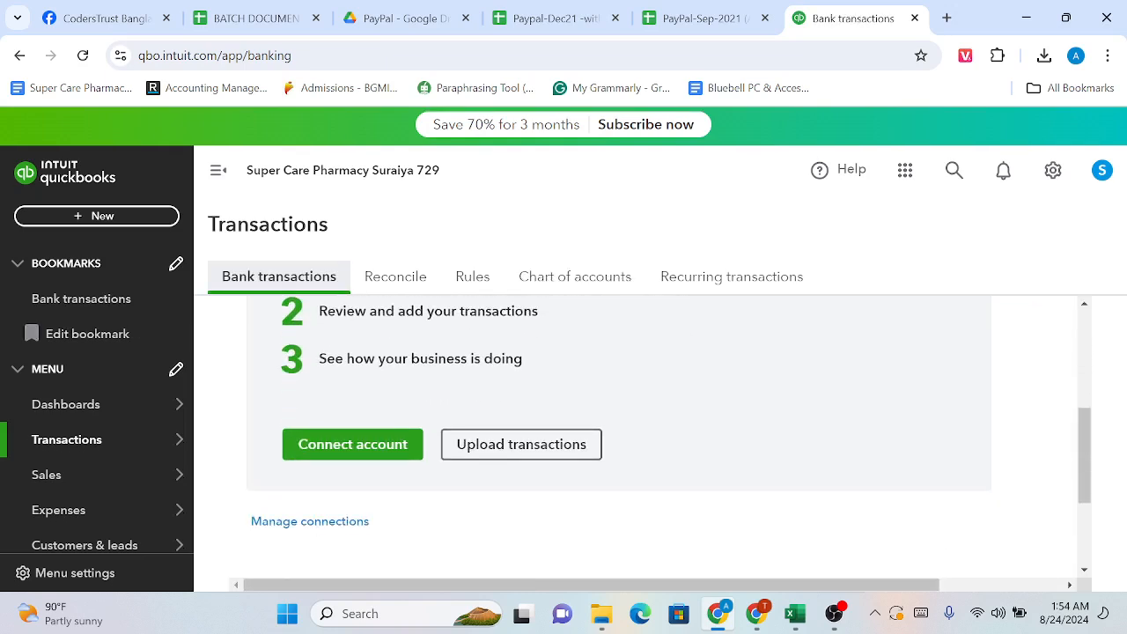
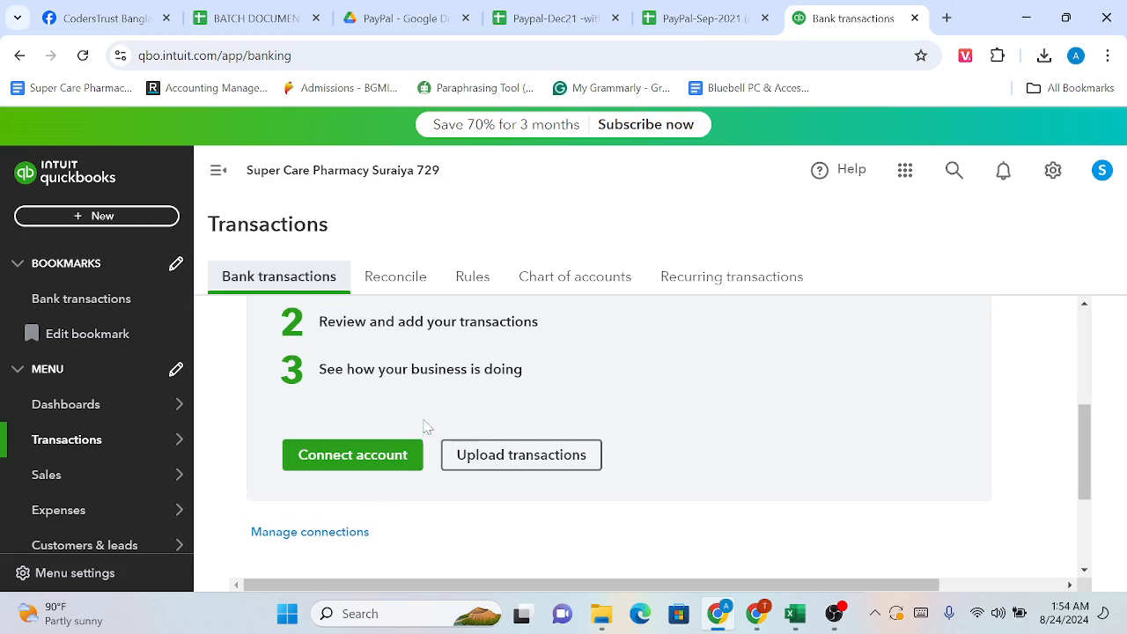
pyautogui.scroll(3, 423, 428)
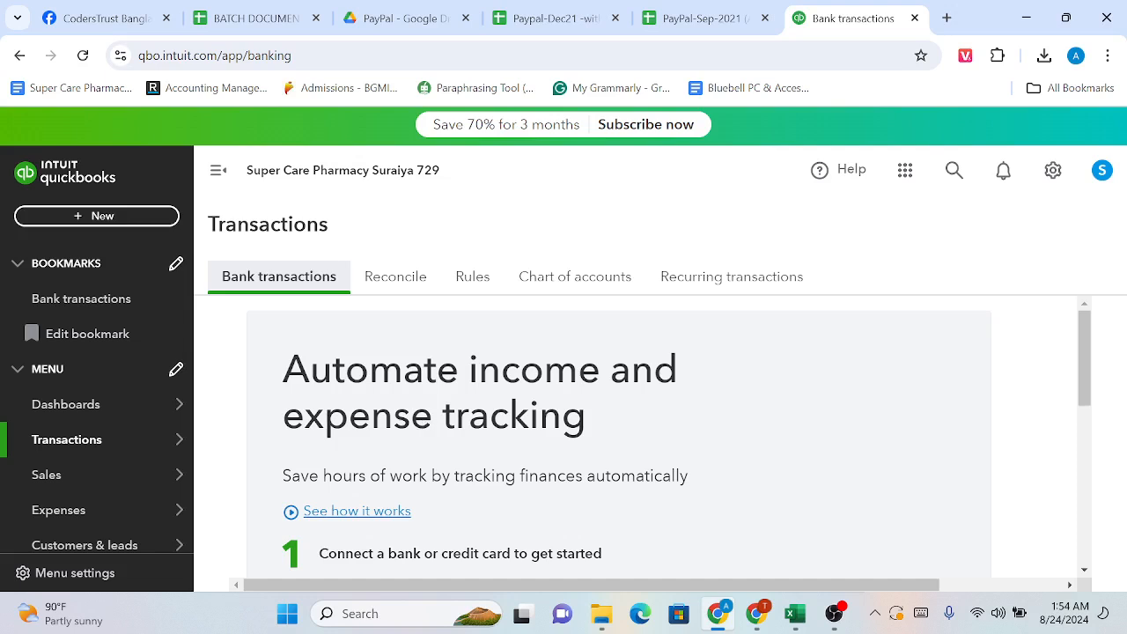
pyautogui.scroll(-3, 387, 476)
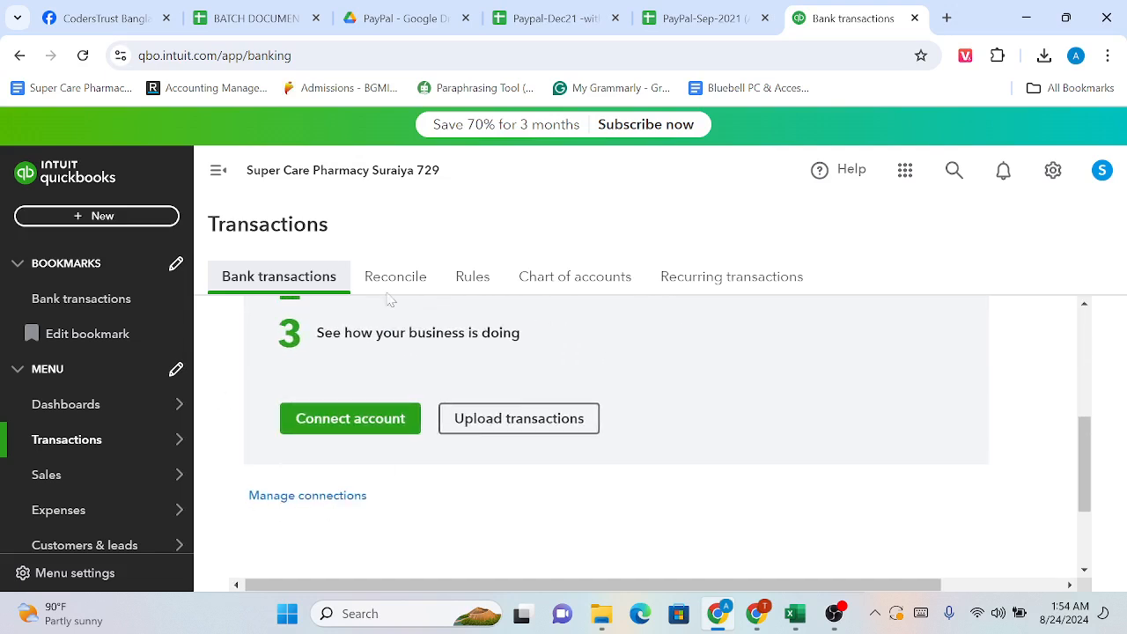
pyautogui.click(535, 423)
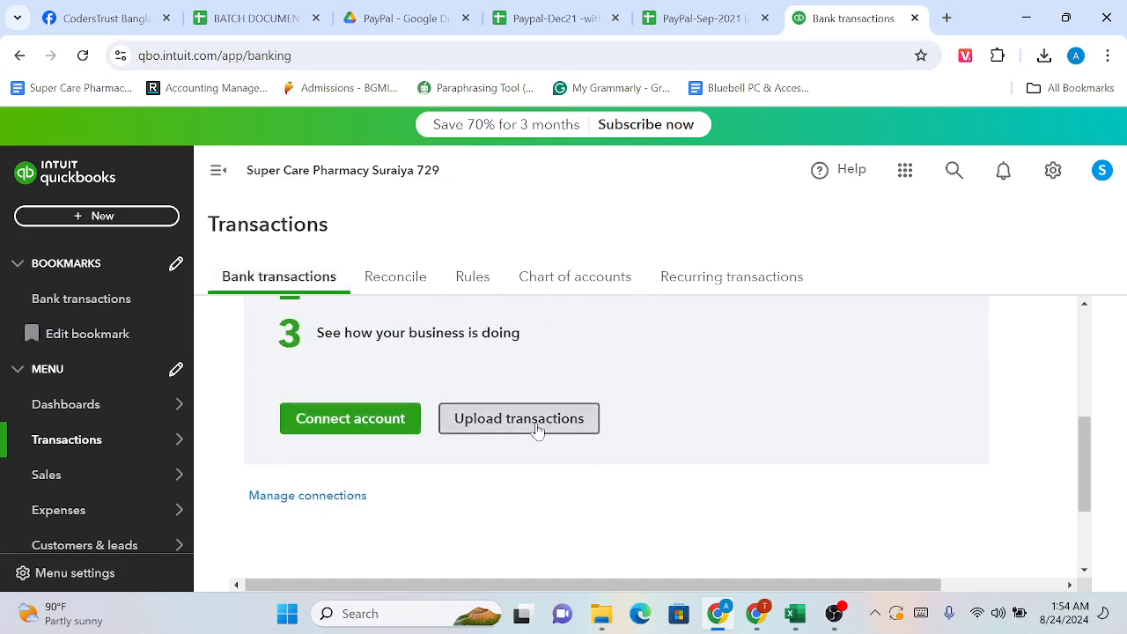
# Choose the recent file Paypal-Dec21 -with paypal fee 719 batch.csv from Documents as the bank statement to upload
pyautogui.scroll(-2, 540, 430)
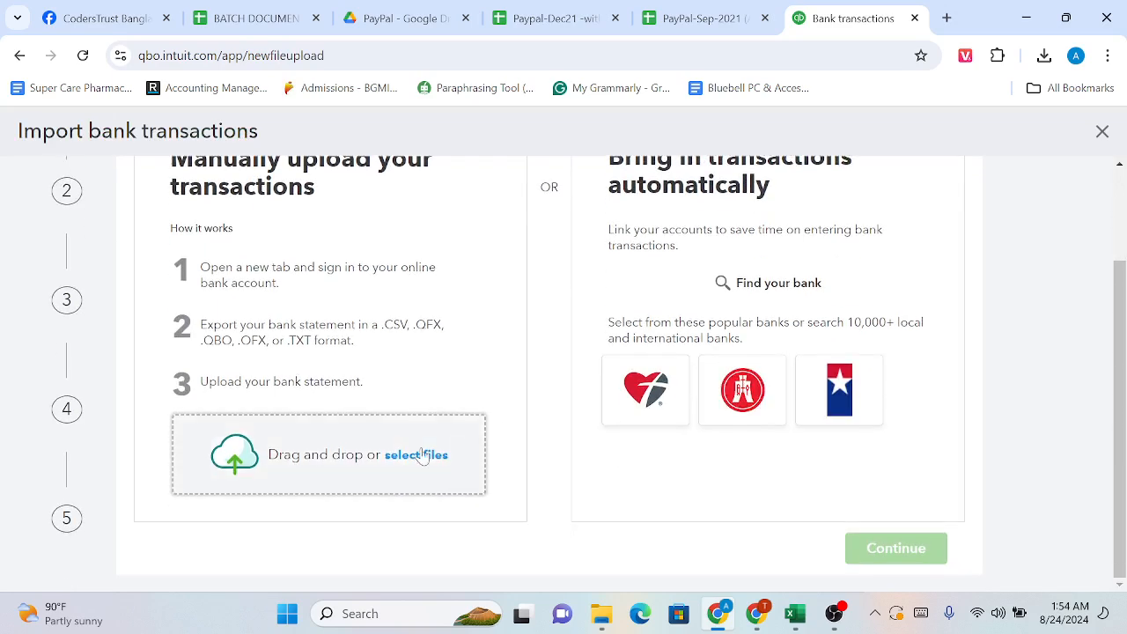
pyautogui.click(416, 456)
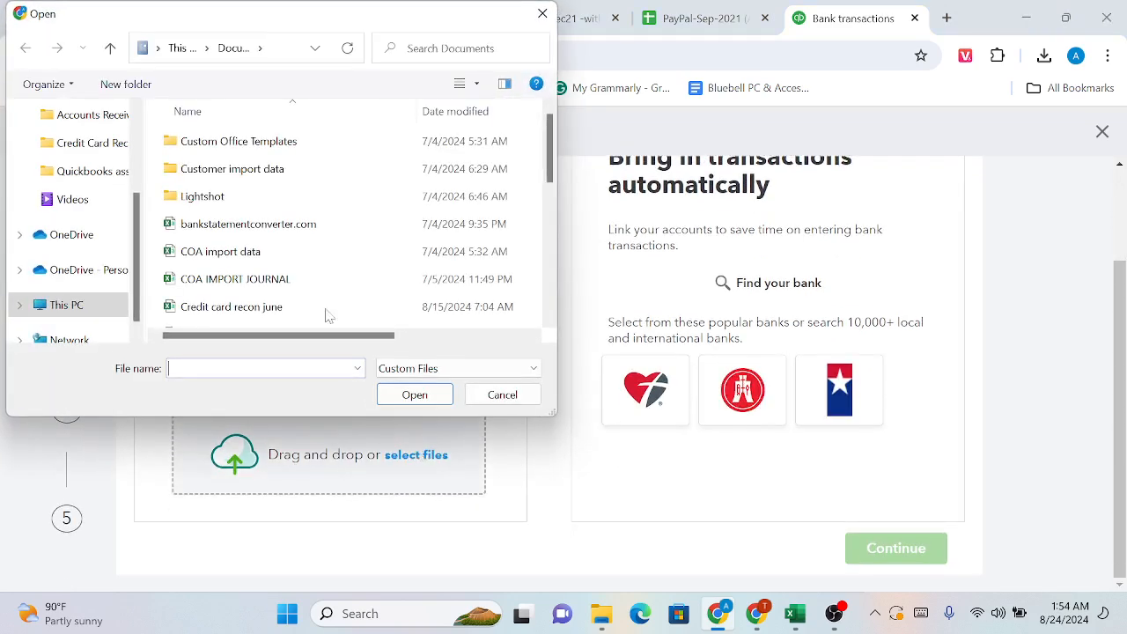
pyautogui.scroll(3, 75, 167)
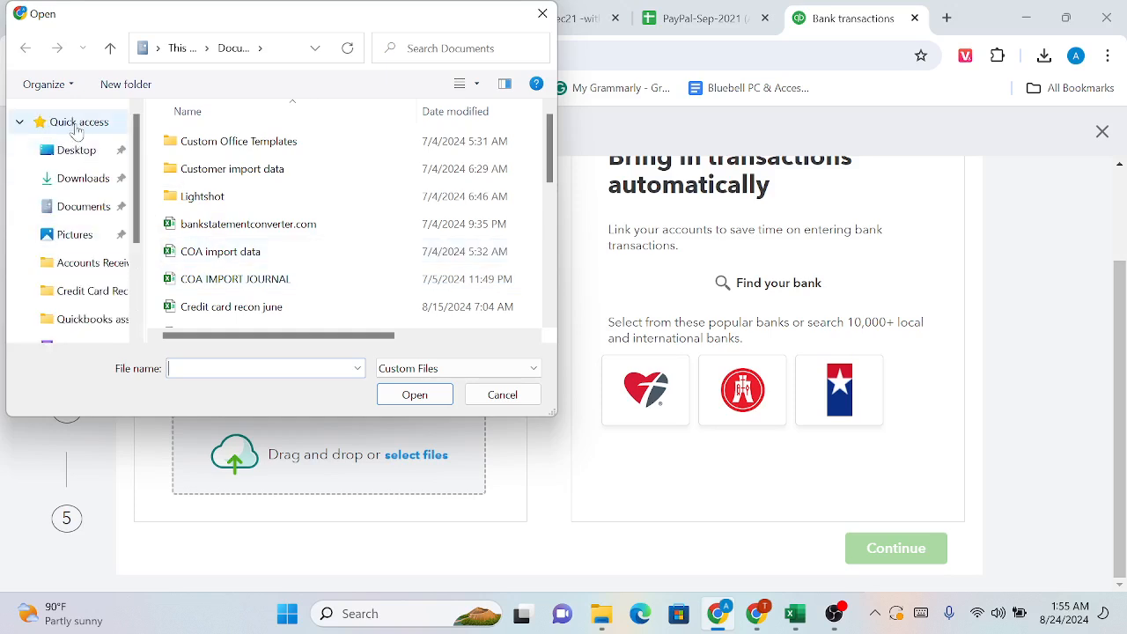
pyautogui.click(77, 125)
pyautogui.scroll(-5, 285, 267)
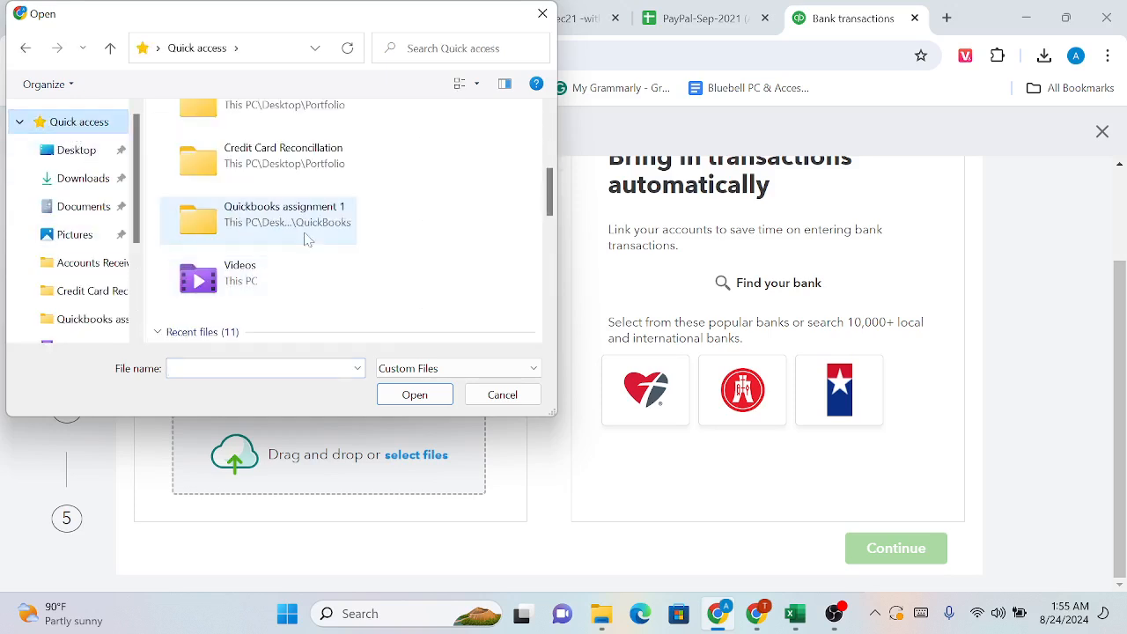
pyautogui.click(290, 263)
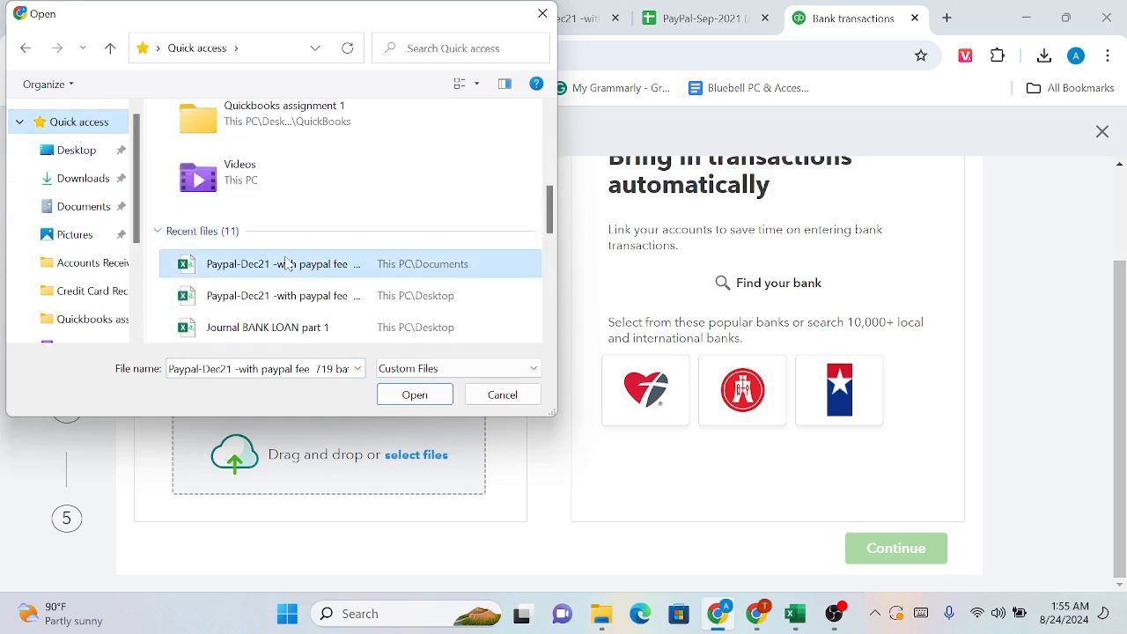
pyautogui.click(433, 395)
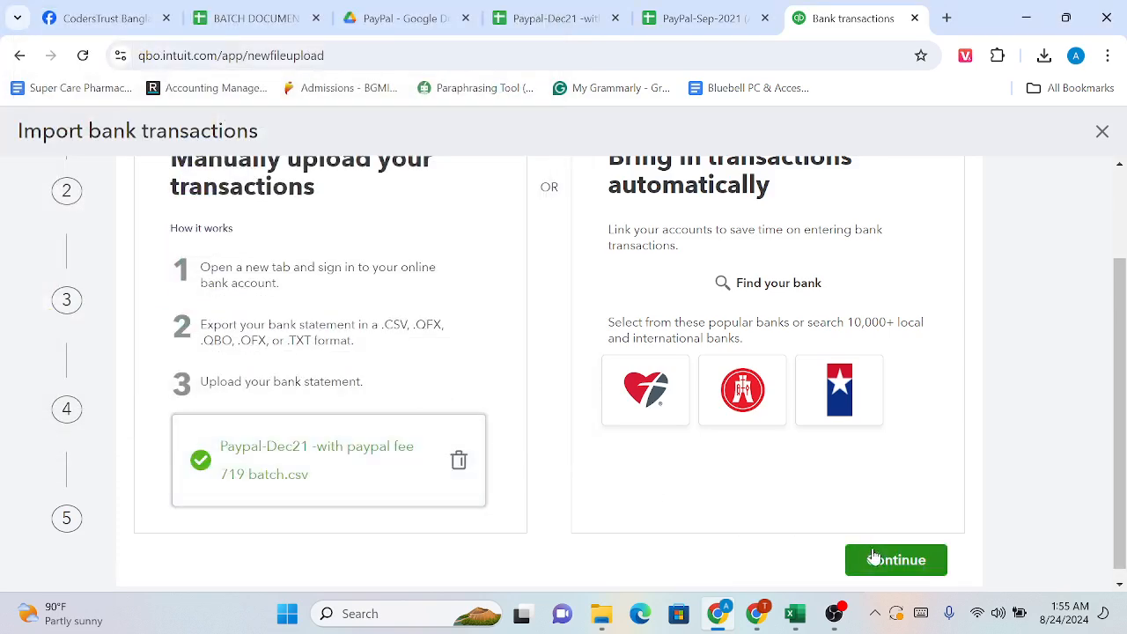
# Proceed with the uploaded CSV and assign it to the Payapal 719 account
pyautogui.click(876, 560)
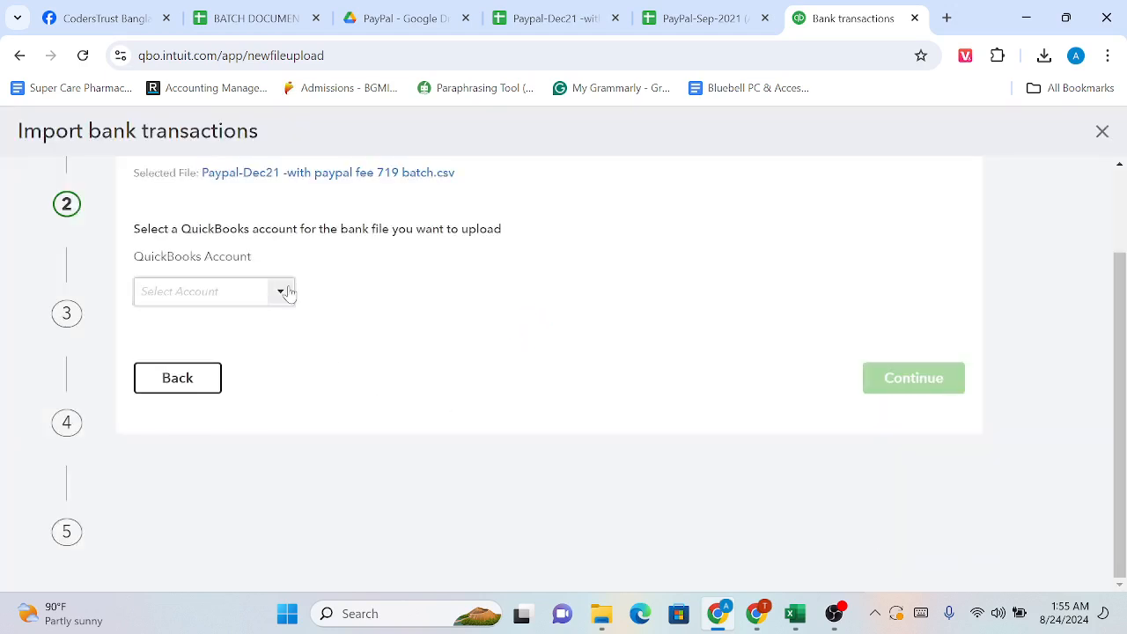
pyautogui.click(282, 292)
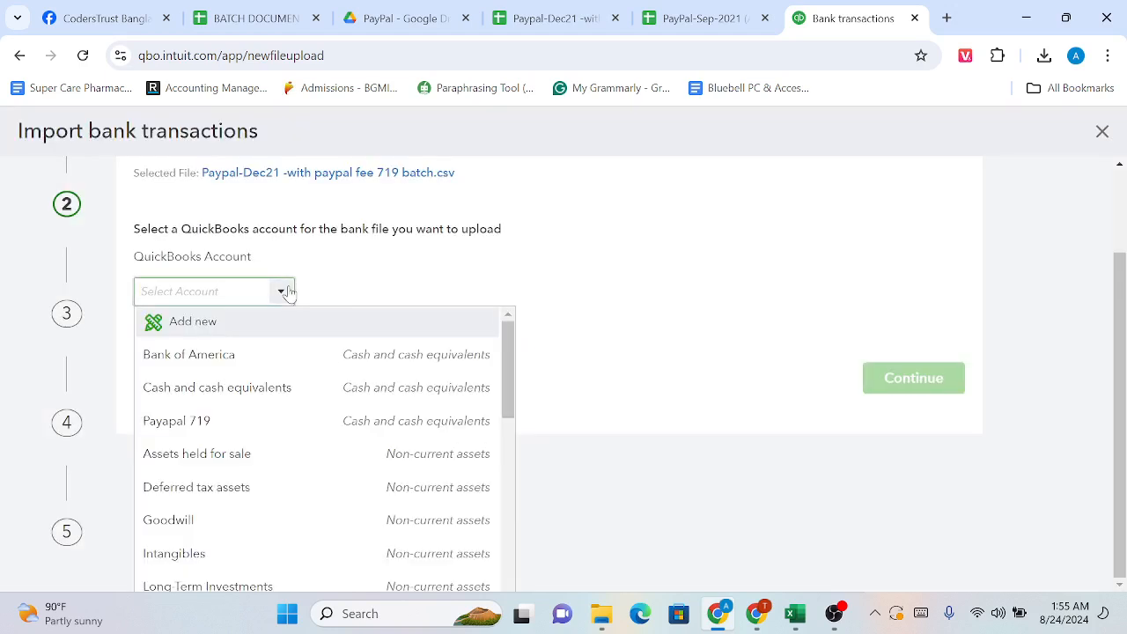
pyautogui.click(240, 424)
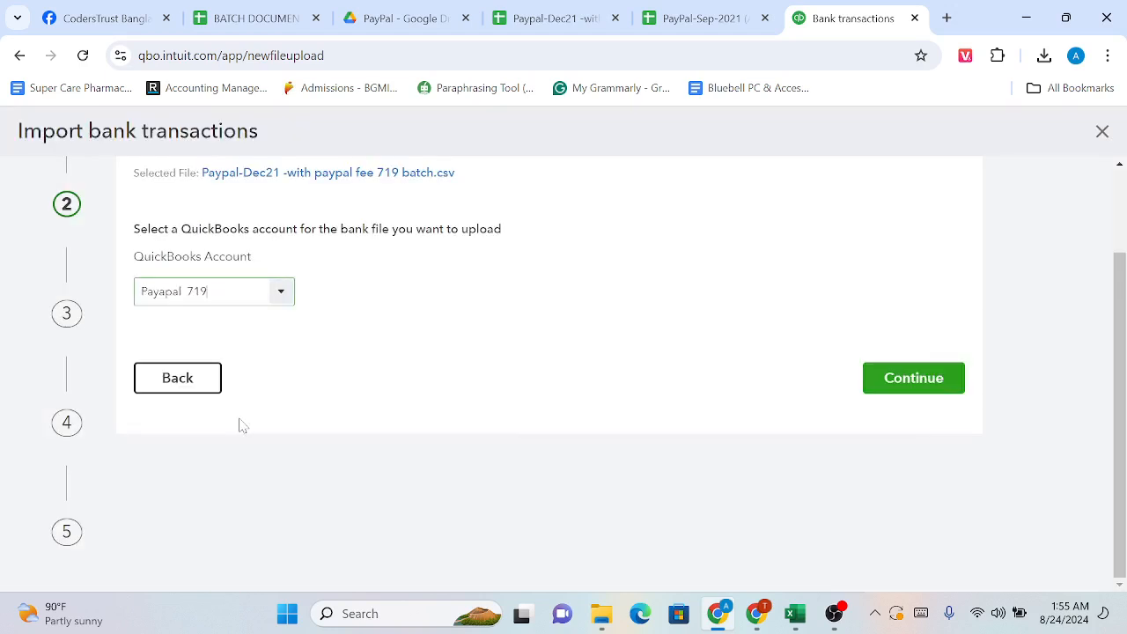
pyautogui.click(934, 388)
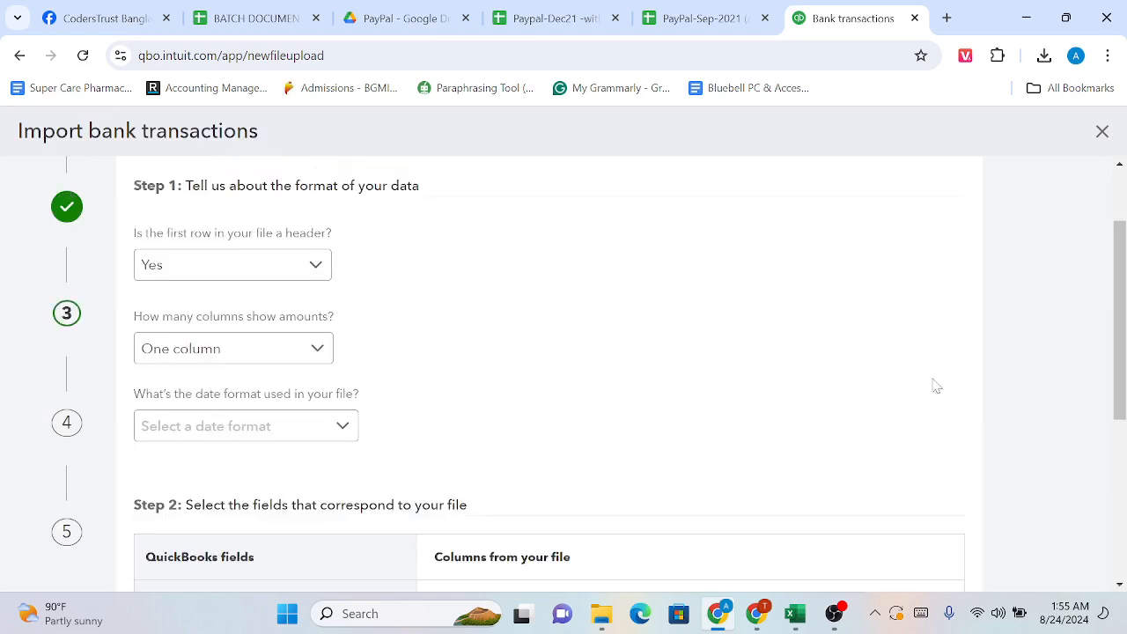
# Set the file's date format to dd/MM/yyyy and accept the Date, Description and Amount column mapping
pyautogui.click(342, 426)
pyautogui.click(252, 297)
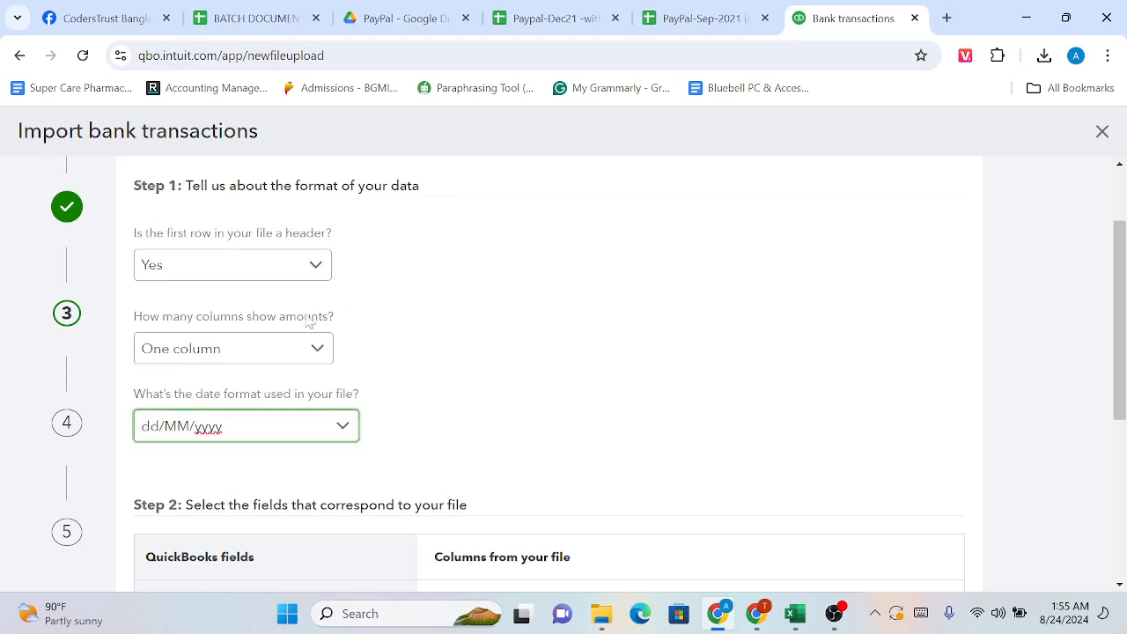
pyautogui.scroll(-3, 466, 453)
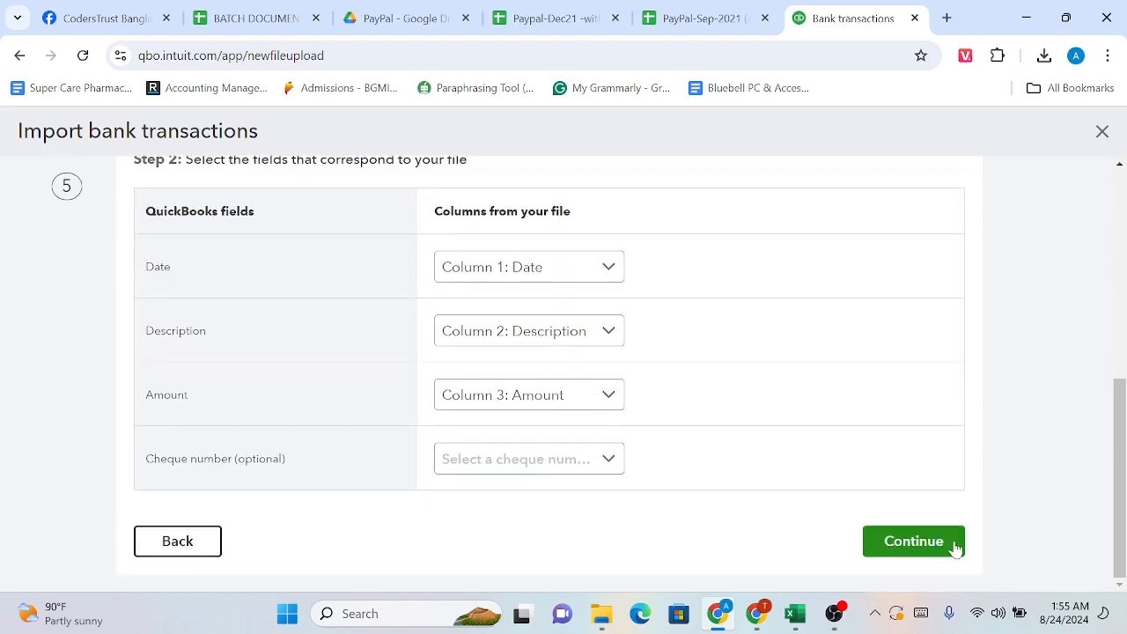
pyautogui.click(956, 548)
# Select all the listed transactions with their original values, import them and finish the import
pyautogui.scroll(5, 801, 474)
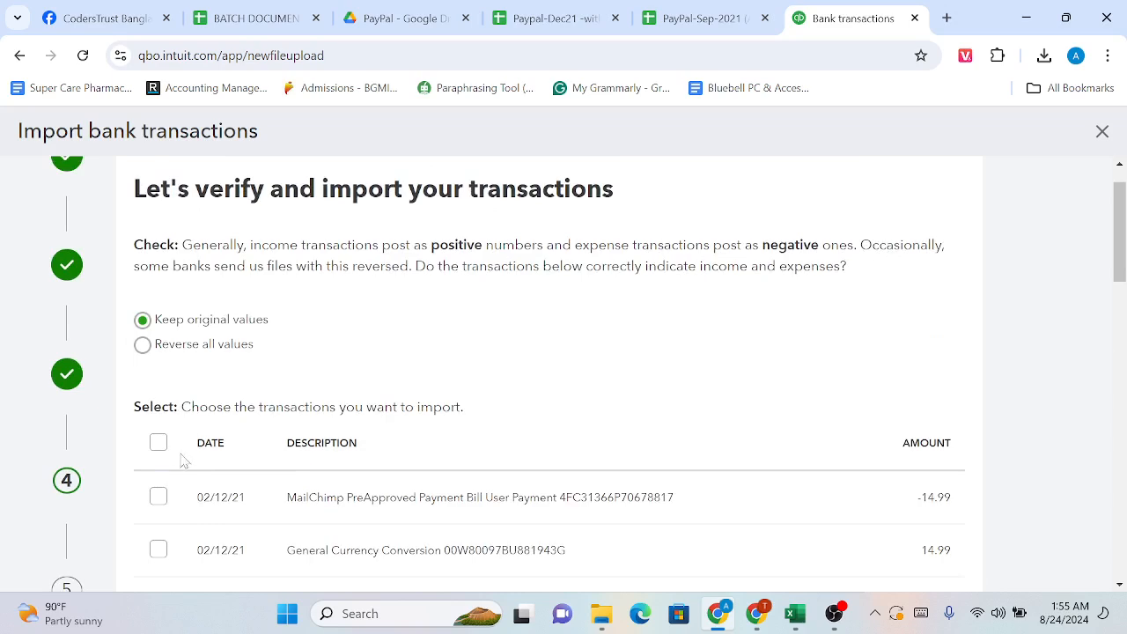
pyautogui.click(158, 445)
pyautogui.scroll(-10, 481, 438)
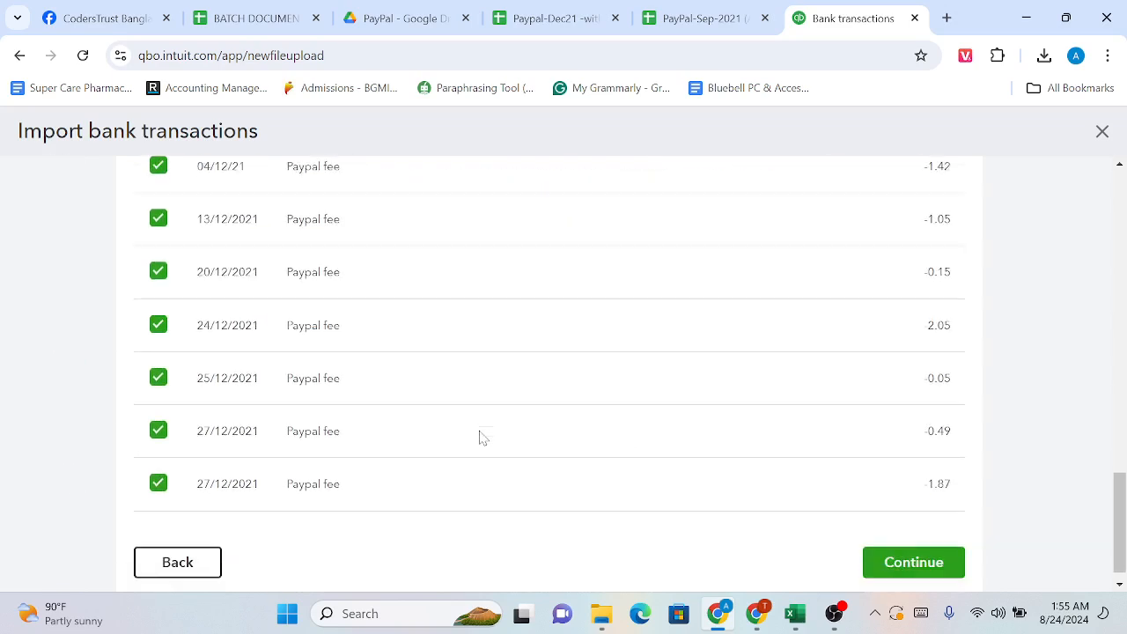
pyautogui.click(918, 540)
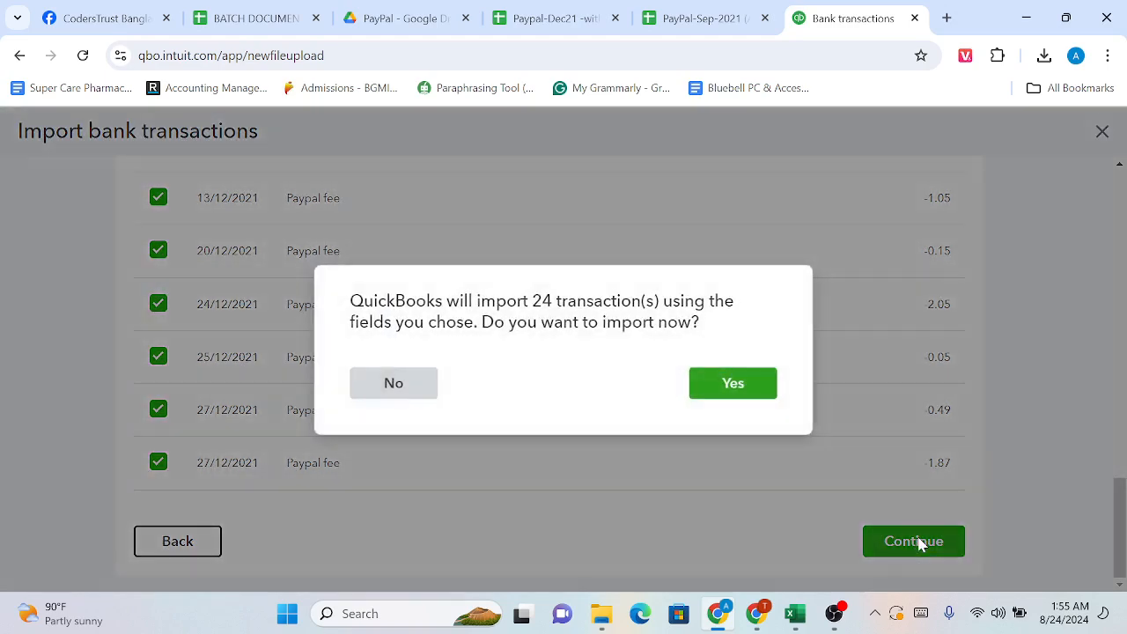
pyautogui.click(730, 383)
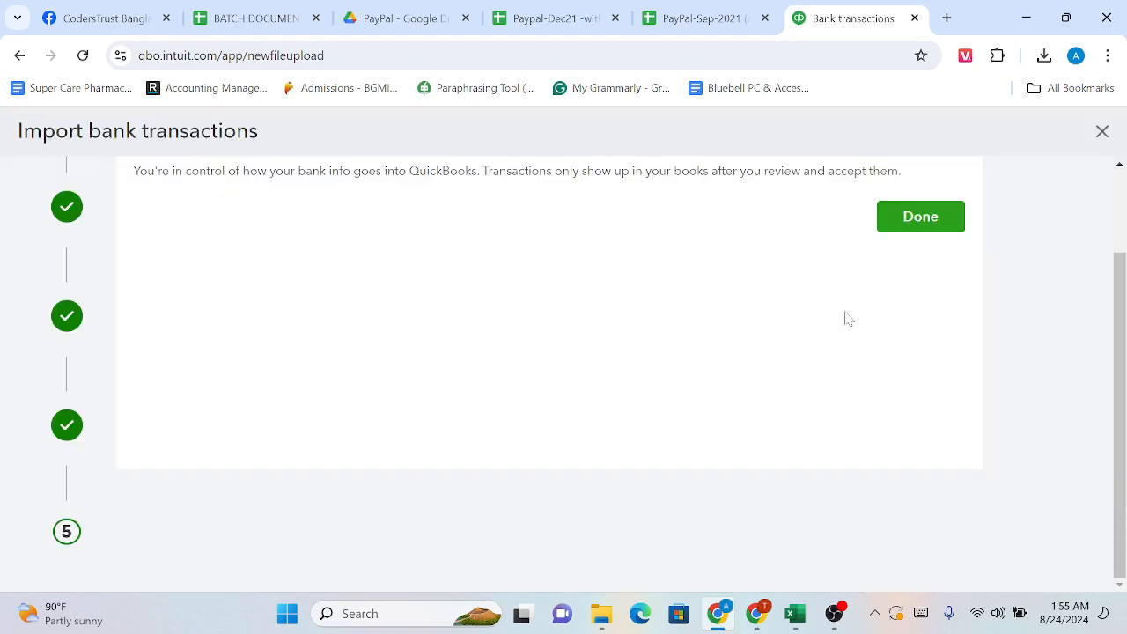
pyautogui.click(924, 219)
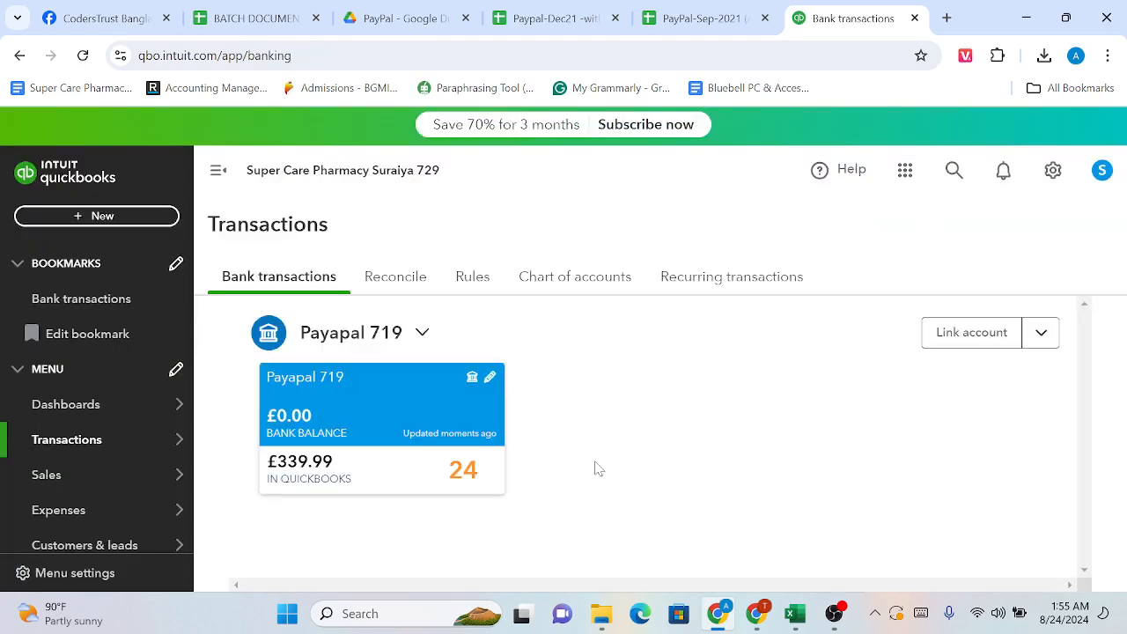
# Dismiss the bank connection message and filter the Payapal 719 transactions for review to Money out
pyautogui.scroll(-3, 599, 469)
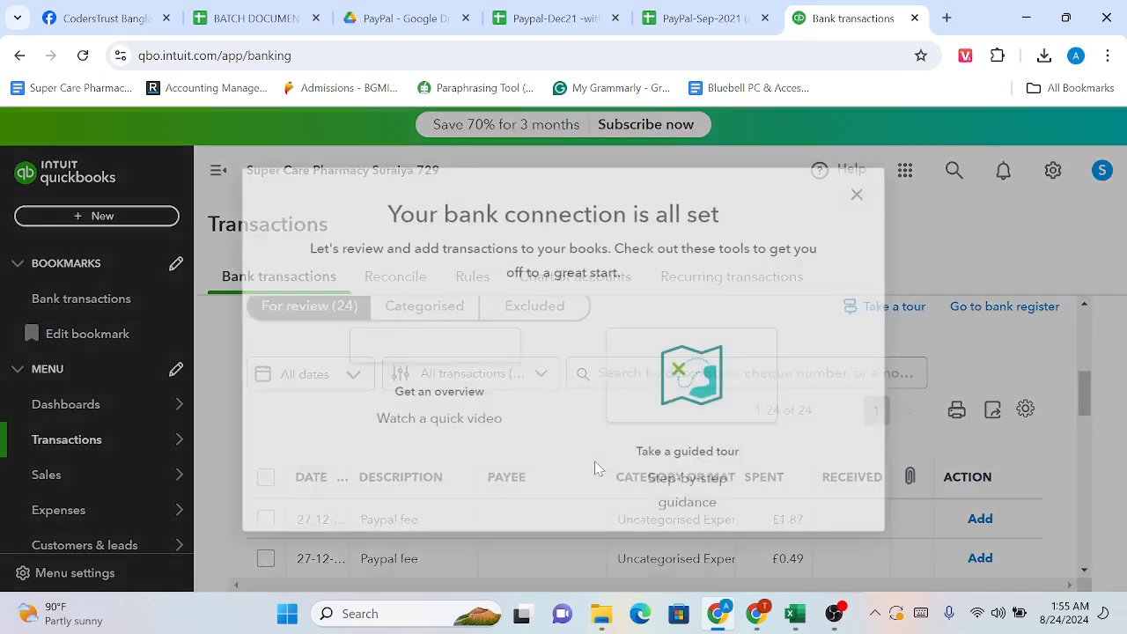
pyautogui.click(859, 194)
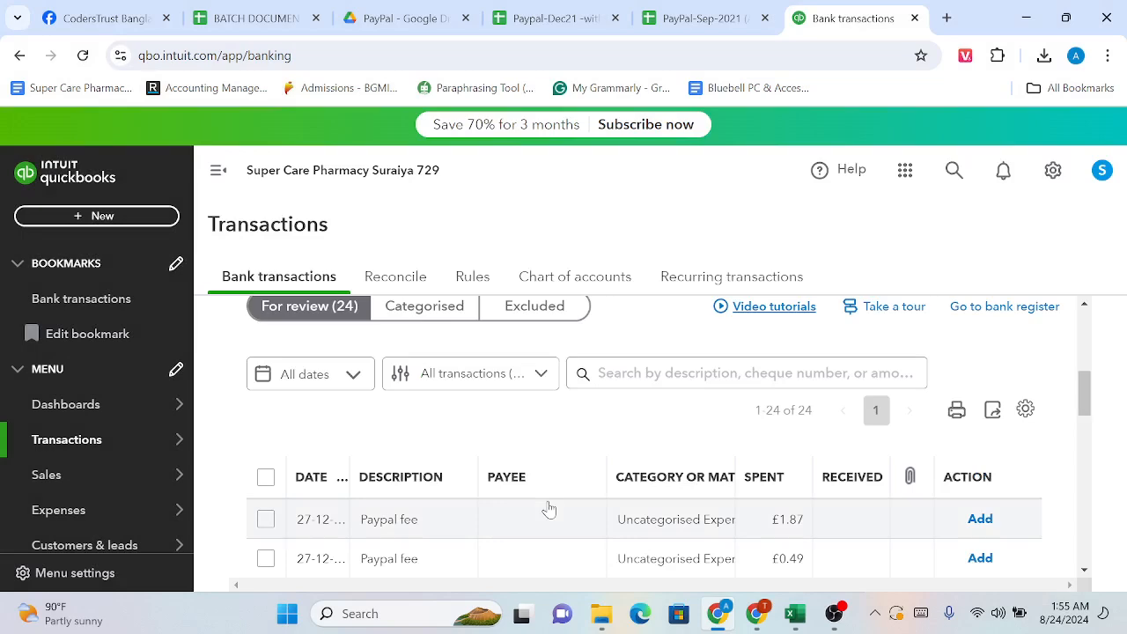
pyautogui.scroll(5, 549, 509)
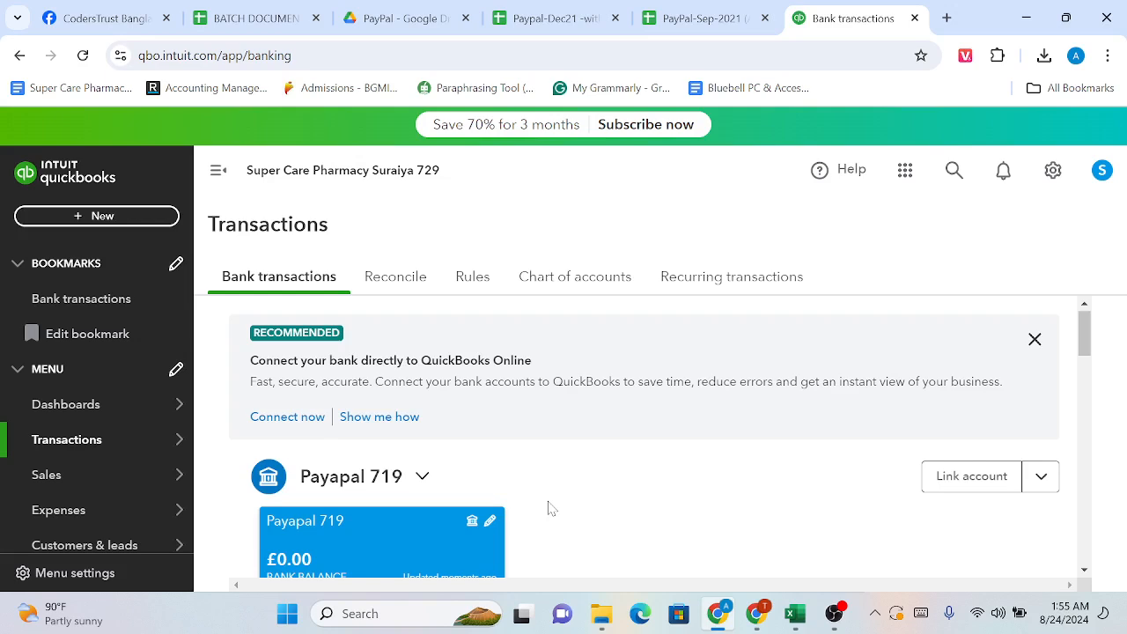
pyautogui.scroll(-5, 548, 508)
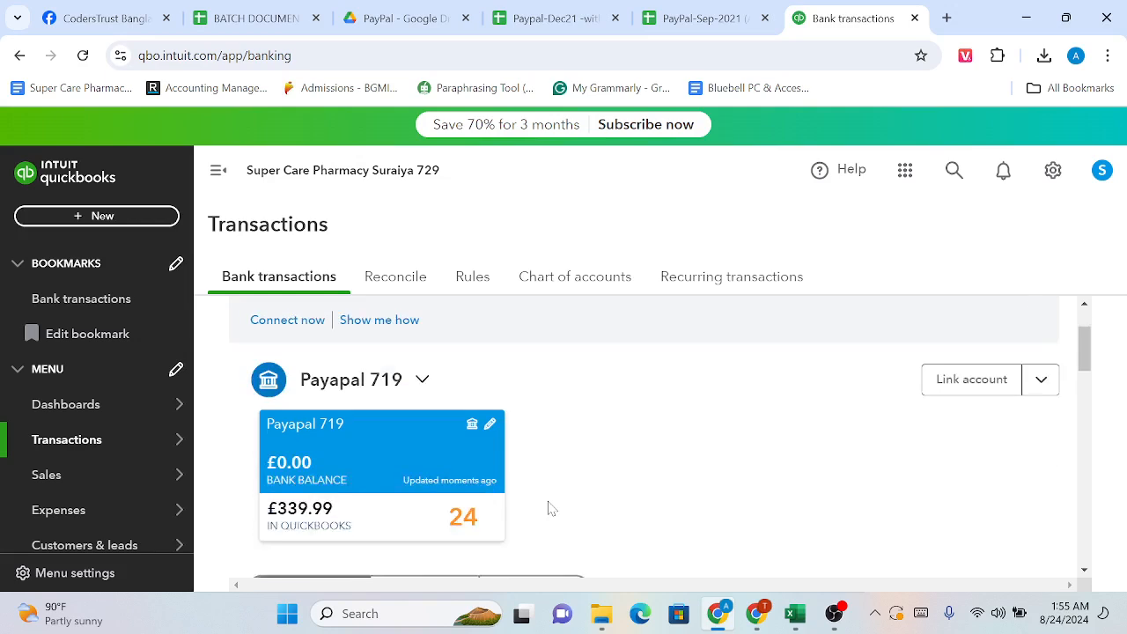
pyautogui.scroll(2, 549, 509)
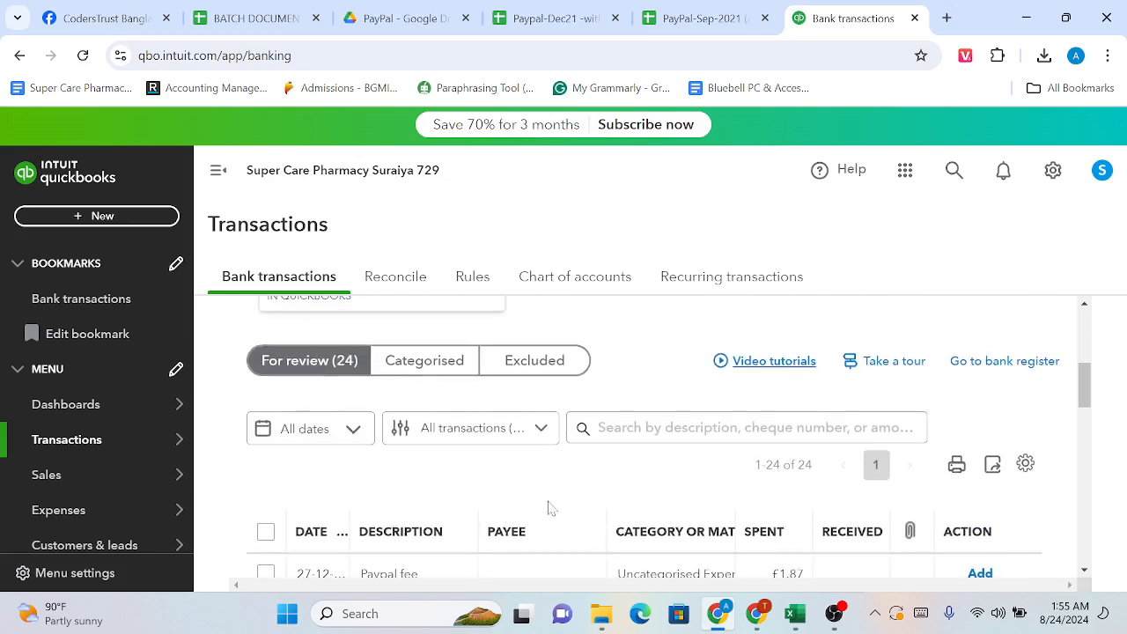
pyautogui.click(538, 428)
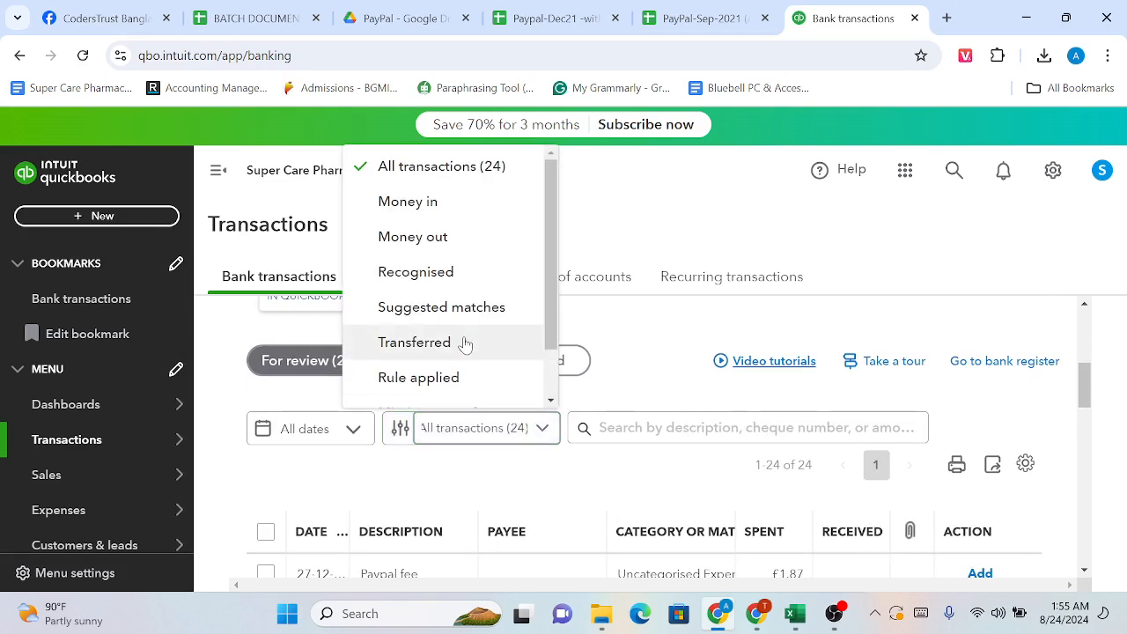
pyautogui.click(427, 241)
# Select every Paypal fee transaction in the filtered list, from 27-12 back to 02-12
pyautogui.scroll(-3, 528, 483)
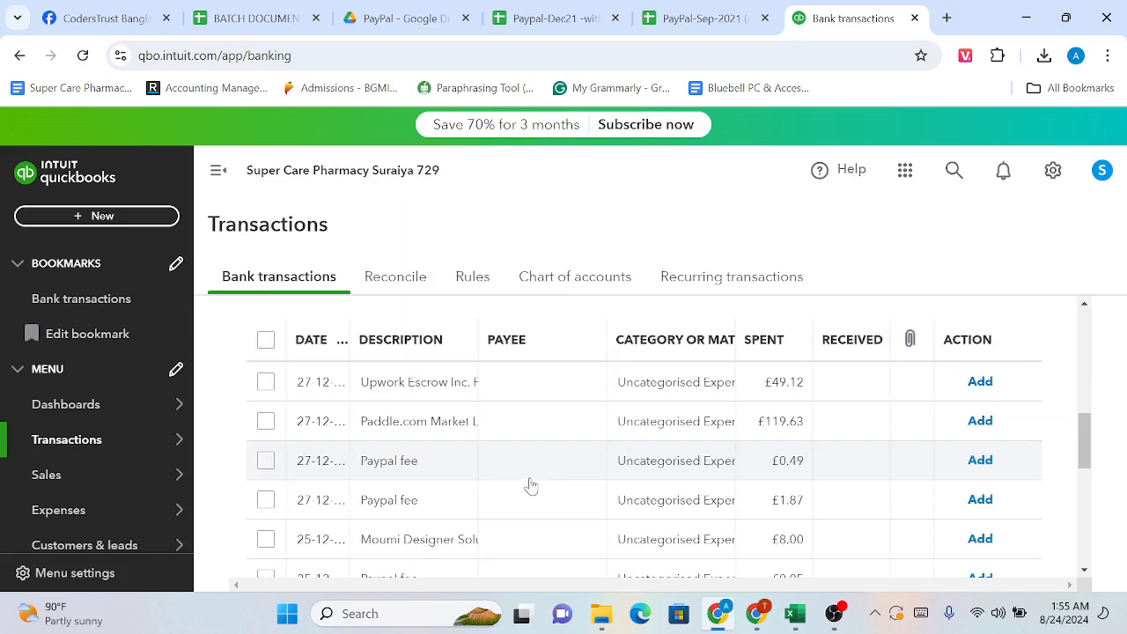
pyautogui.scroll(-3, 531, 485)
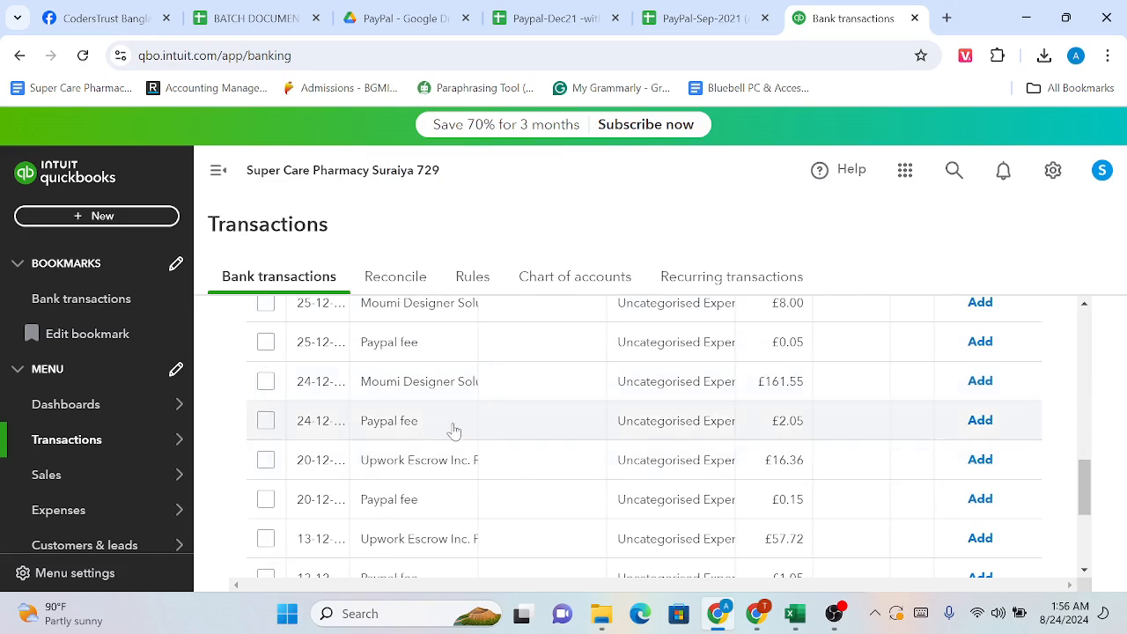
pyautogui.scroll(1, 455, 428)
pyautogui.scroll(3, 458, 429)
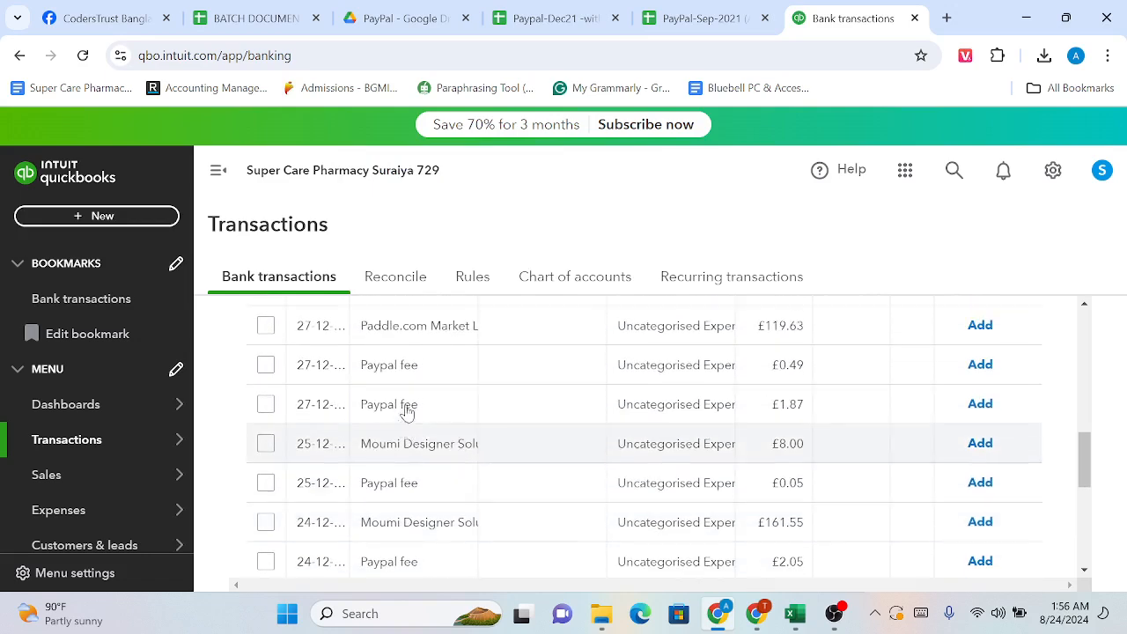
pyautogui.click(266, 421)
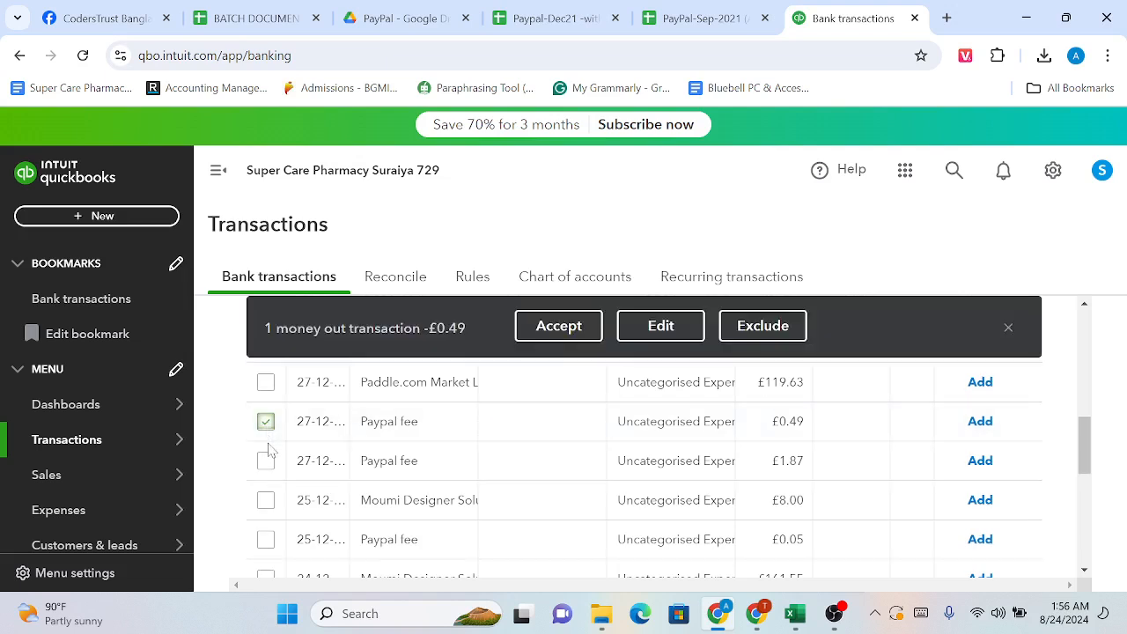
pyautogui.click(266, 461)
pyautogui.scroll(-2, 268, 464)
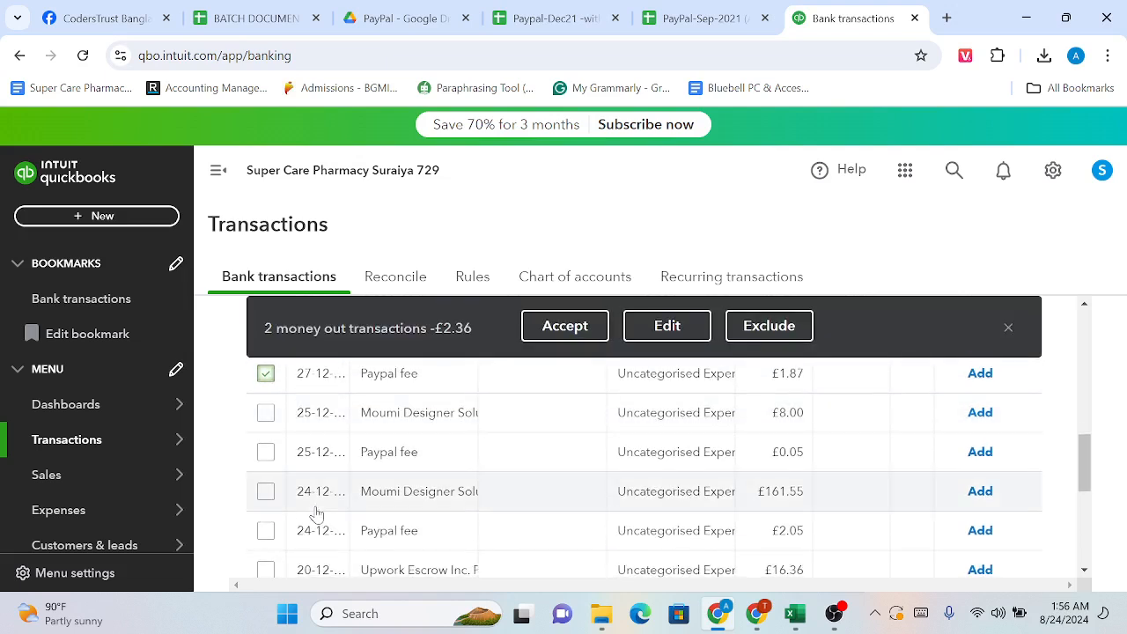
pyautogui.click(266, 452)
pyautogui.scroll(-2, 266, 464)
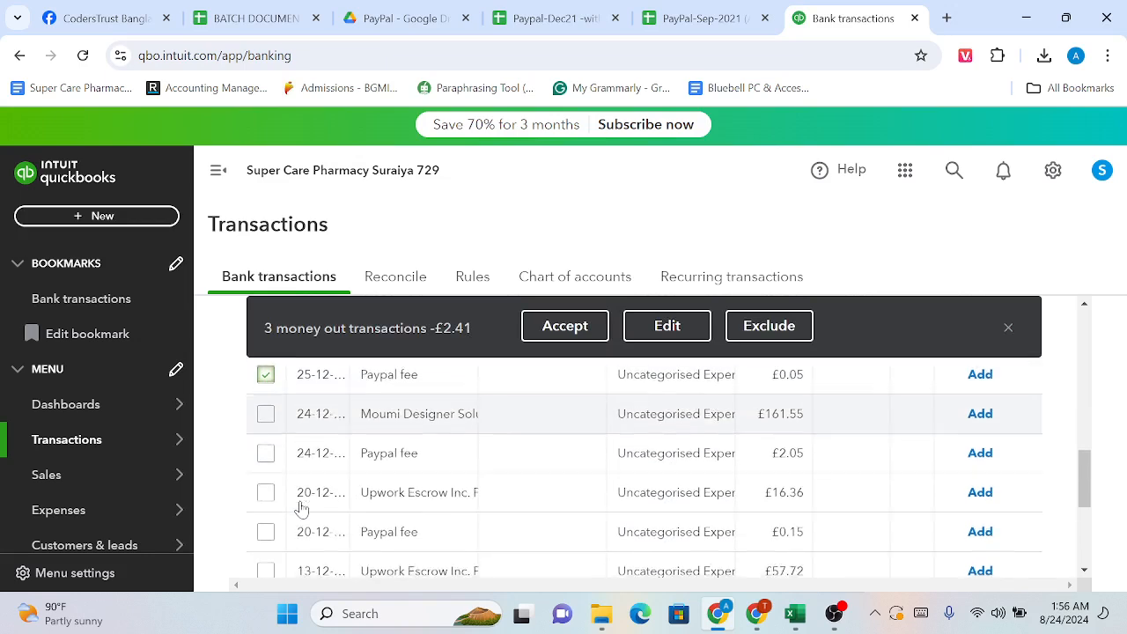
pyautogui.click(266, 452)
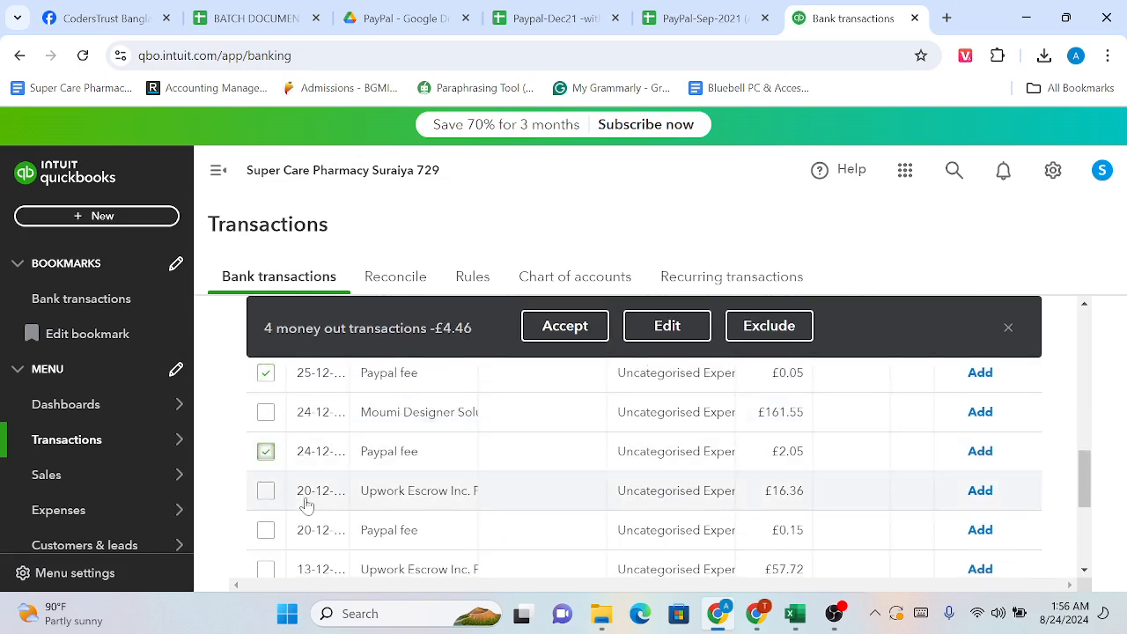
pyautogui.scroll(-2, 266, 497)
pyautogui.click(266, 465)
pyautogui.scroll(-2, 268, 469)
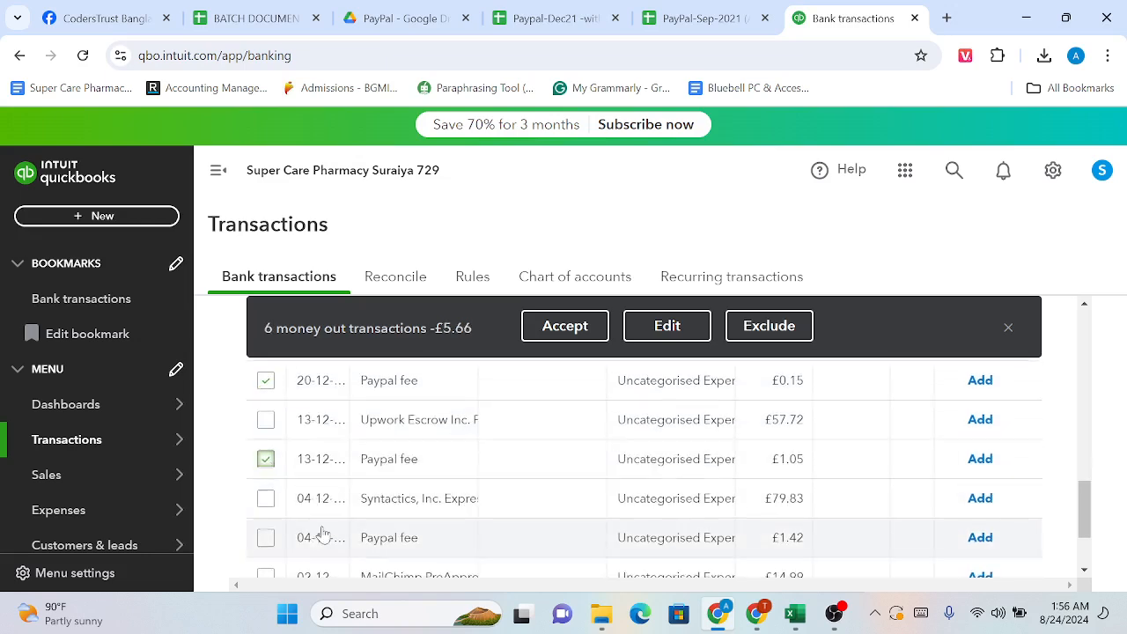
pyautogui.scroll(-1, 317, 529)
pyautogui.click(266, 490)
pyautogui.scroll(-2, 268, 497)
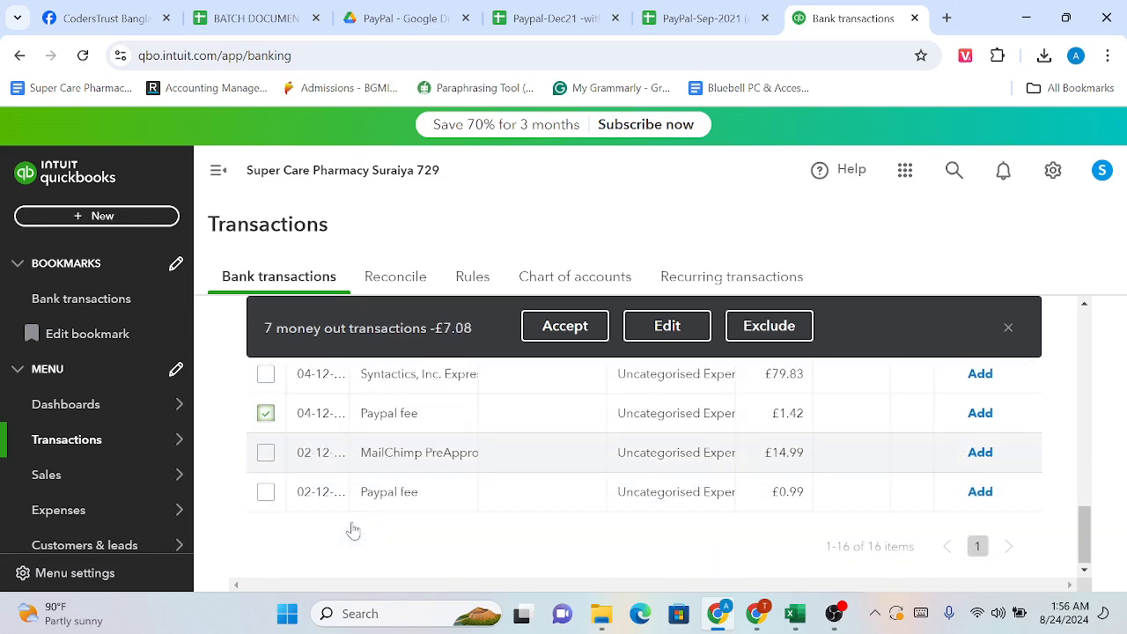
pyautogui.click(268, 493)
pyautogui.scroll(10, 403, 485)
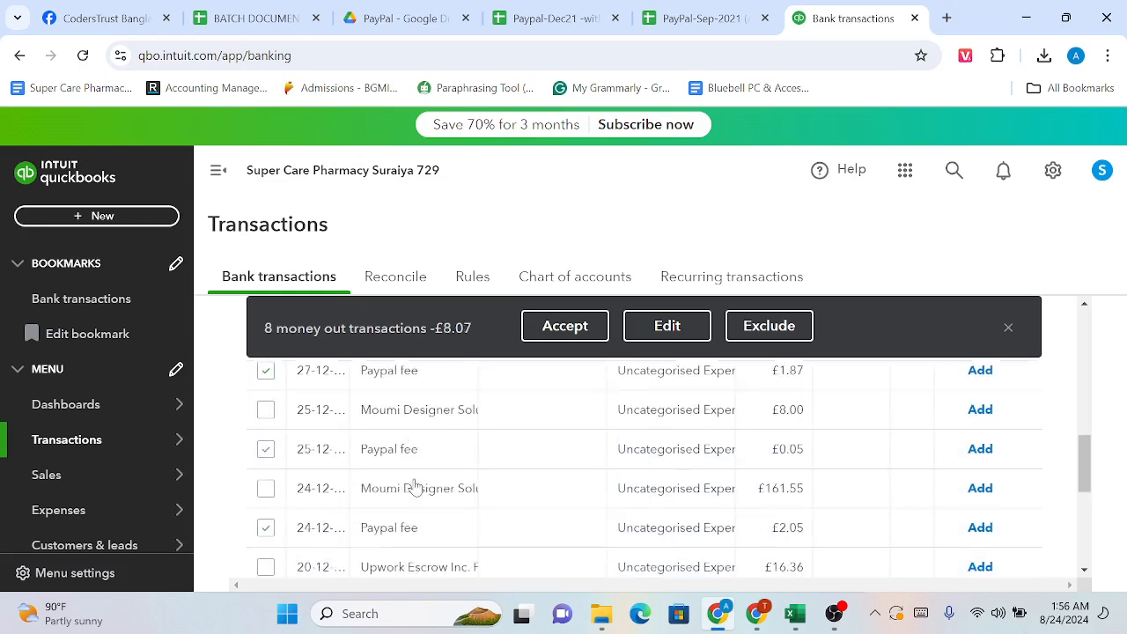
pyautogui.scroll(-5, 414, 487)
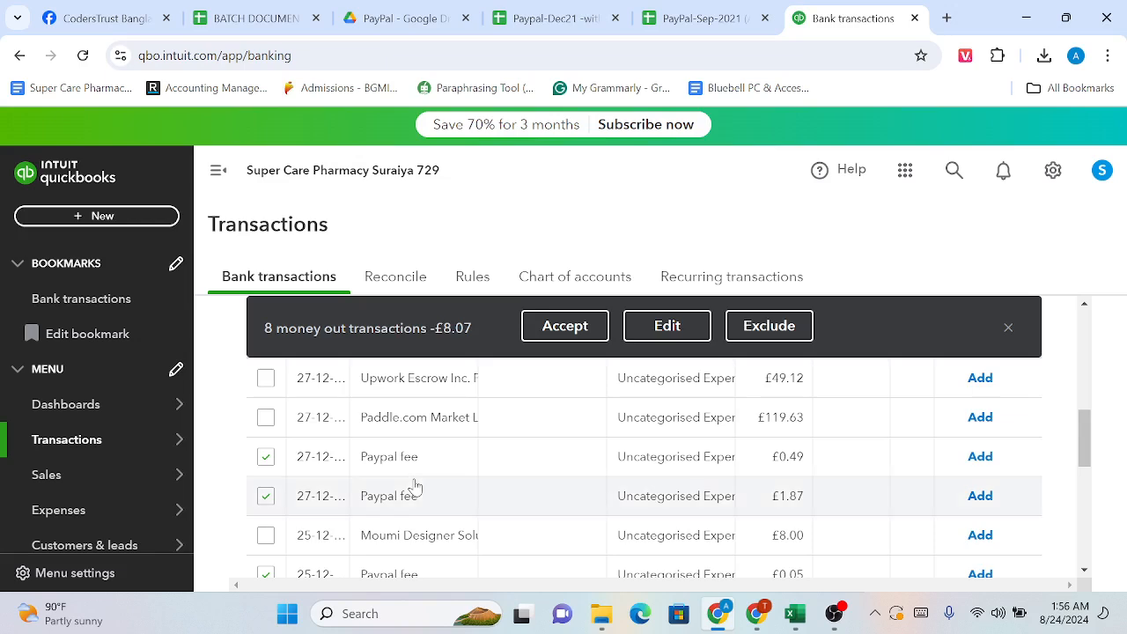
# Bulk edit the selected Paypal fee transactions and set their transaction type to Expense
pyautogui.click(662, 336)
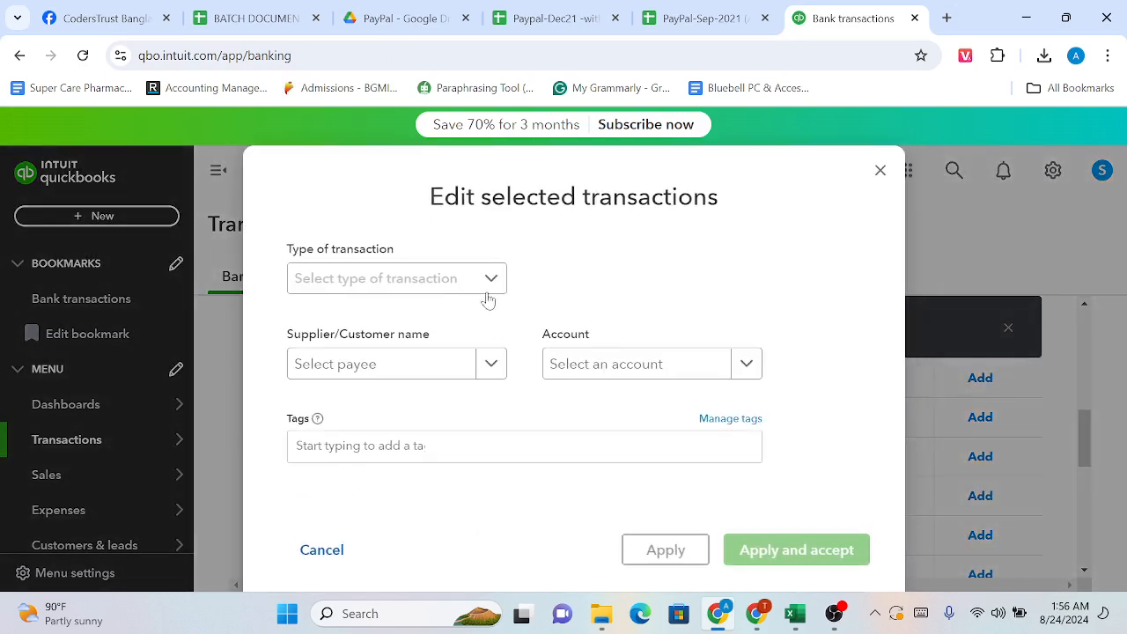
pyautogui.click(495, 280)
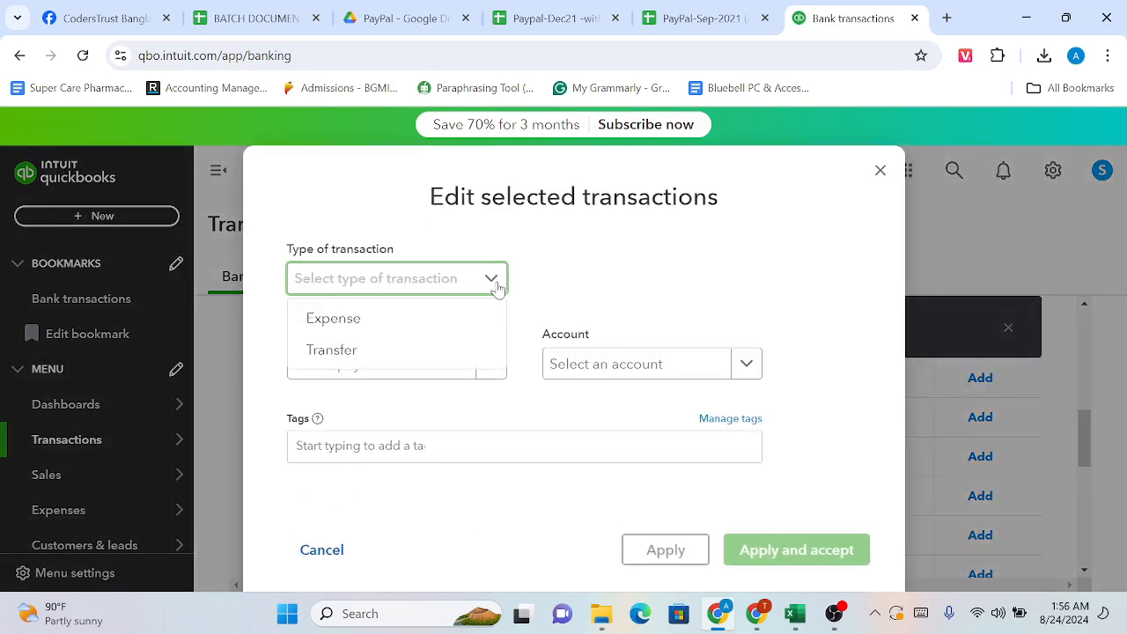
pyautogui.click(407, 326)
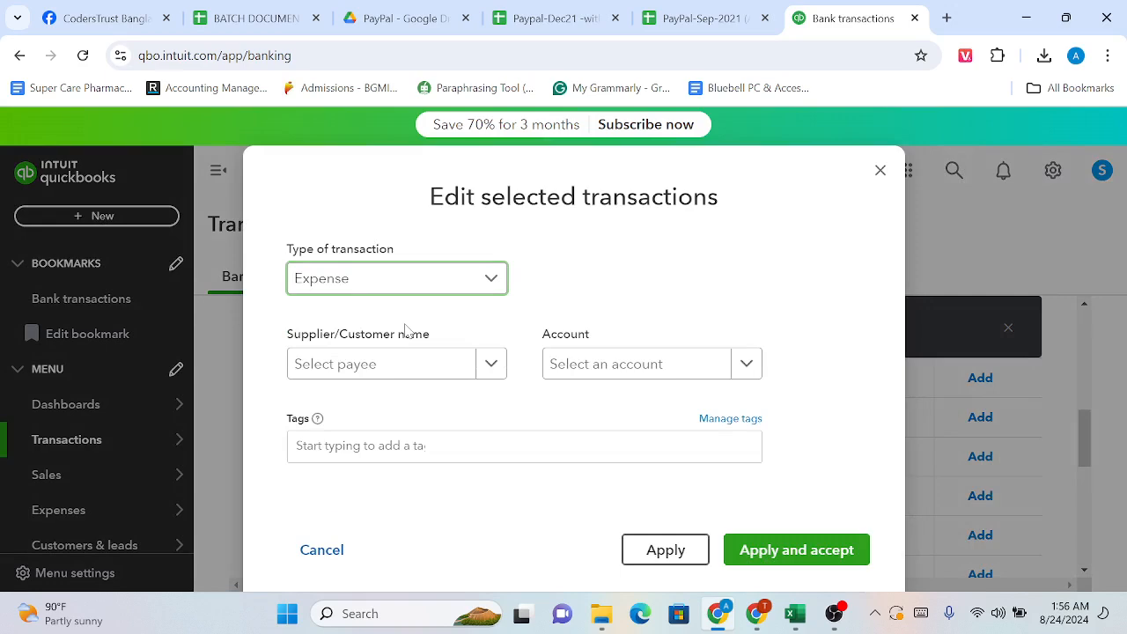
# Start adding a new account for the selected transactions and name it Paypal fee
pyautogui.click(746, 368)
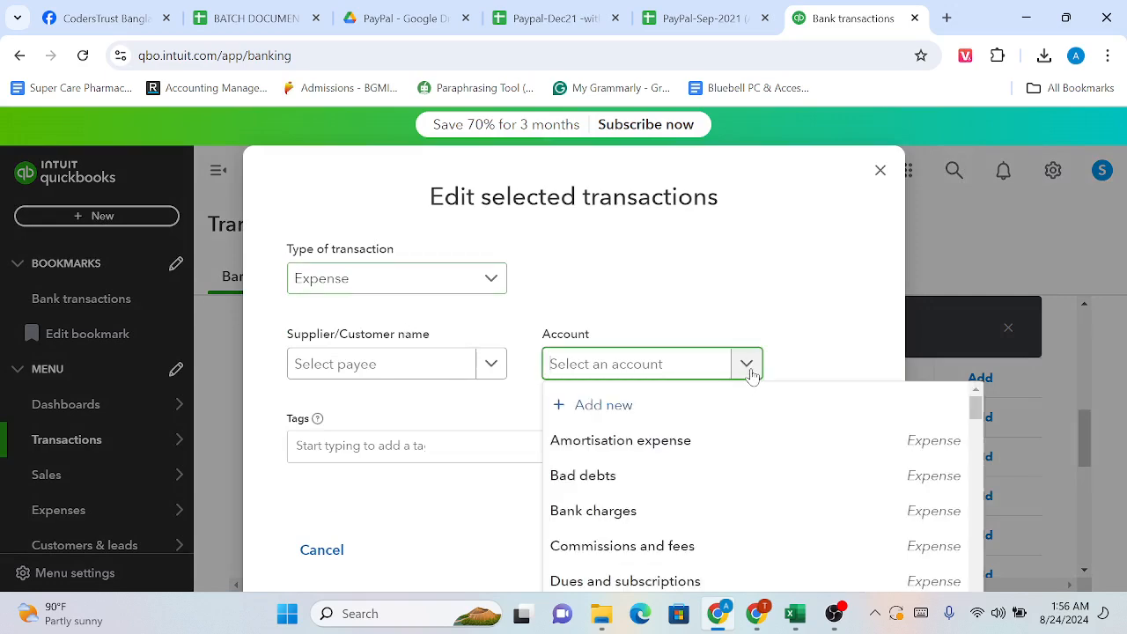
pyautogui.click(604, 405)
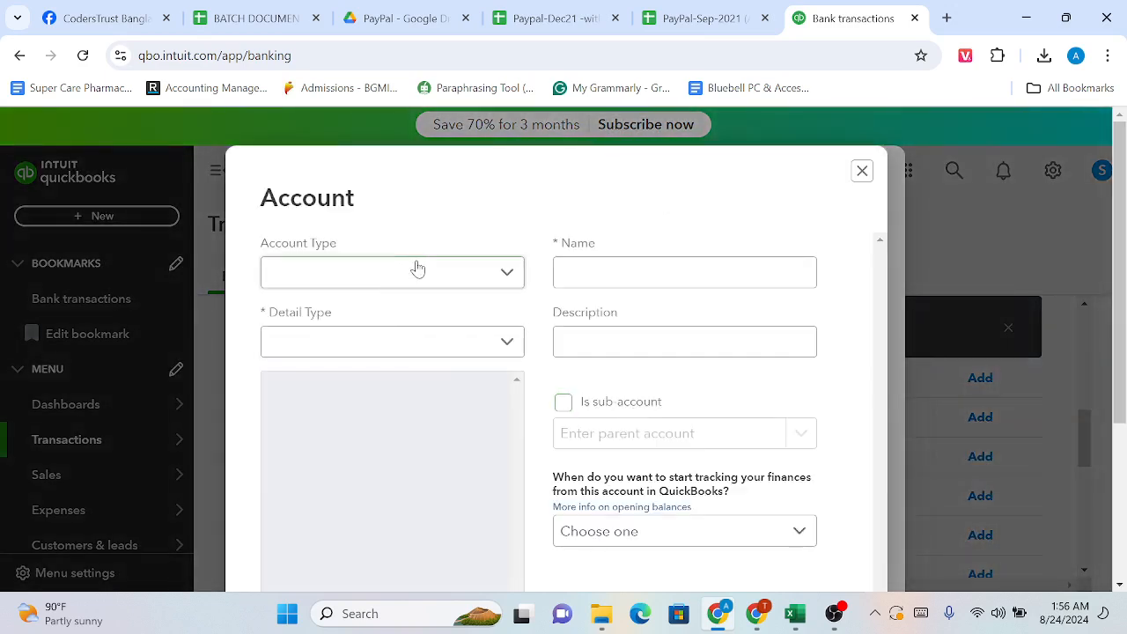
pyautogui.click(418, 268)
pyautogui.click(586, 275)
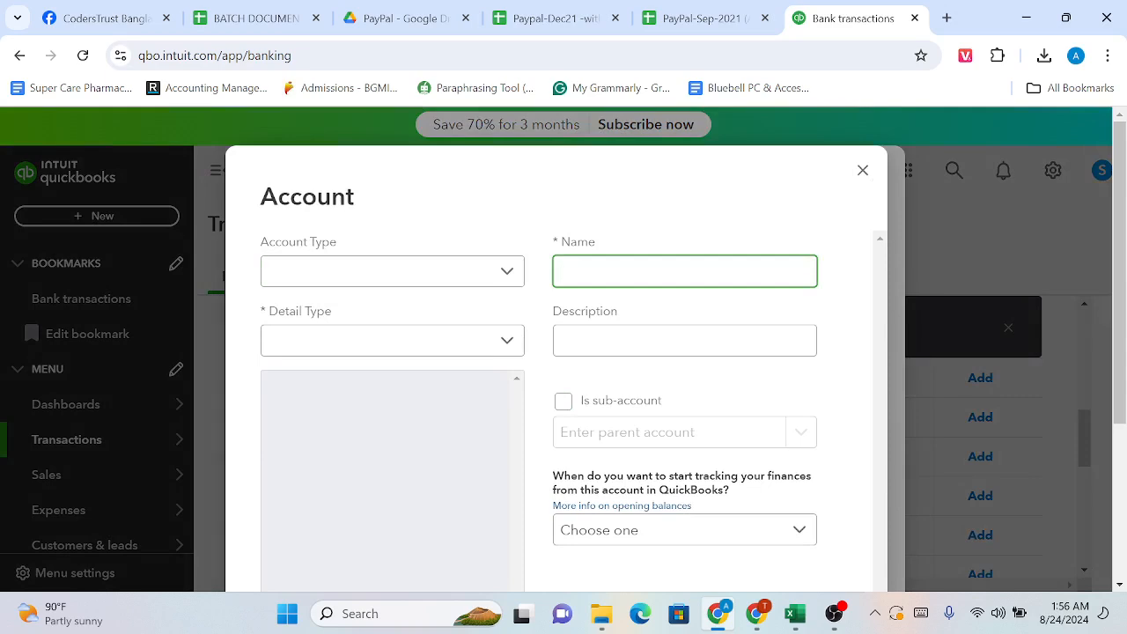
pyautogui.write('Paypal fee')
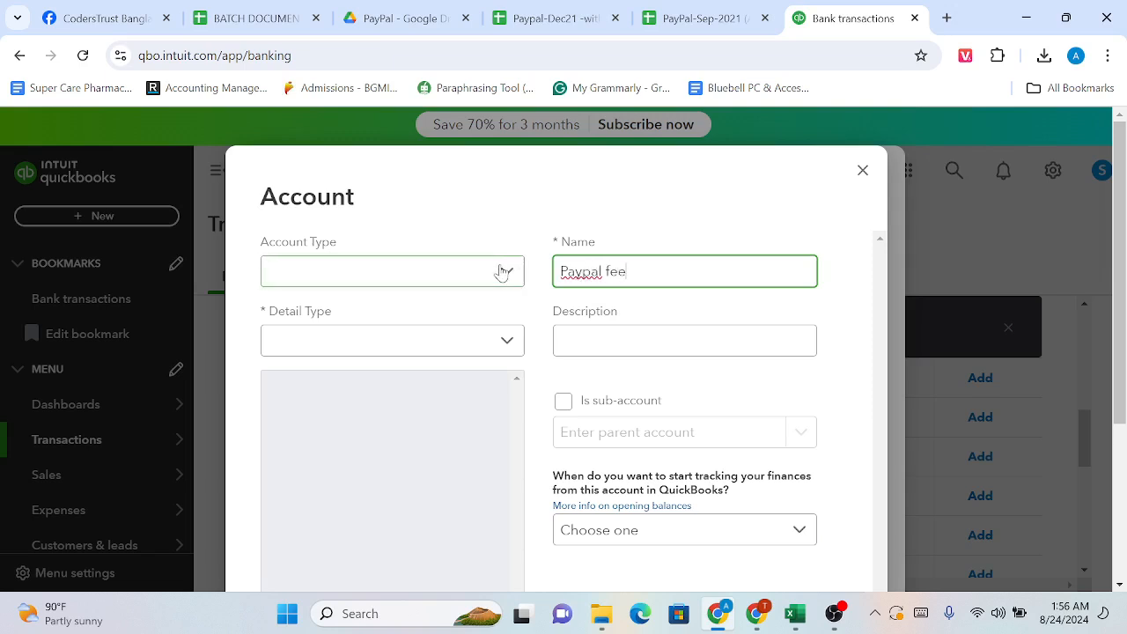
pyautogui.click(502, 271)
pyautogui.click(468, 280)
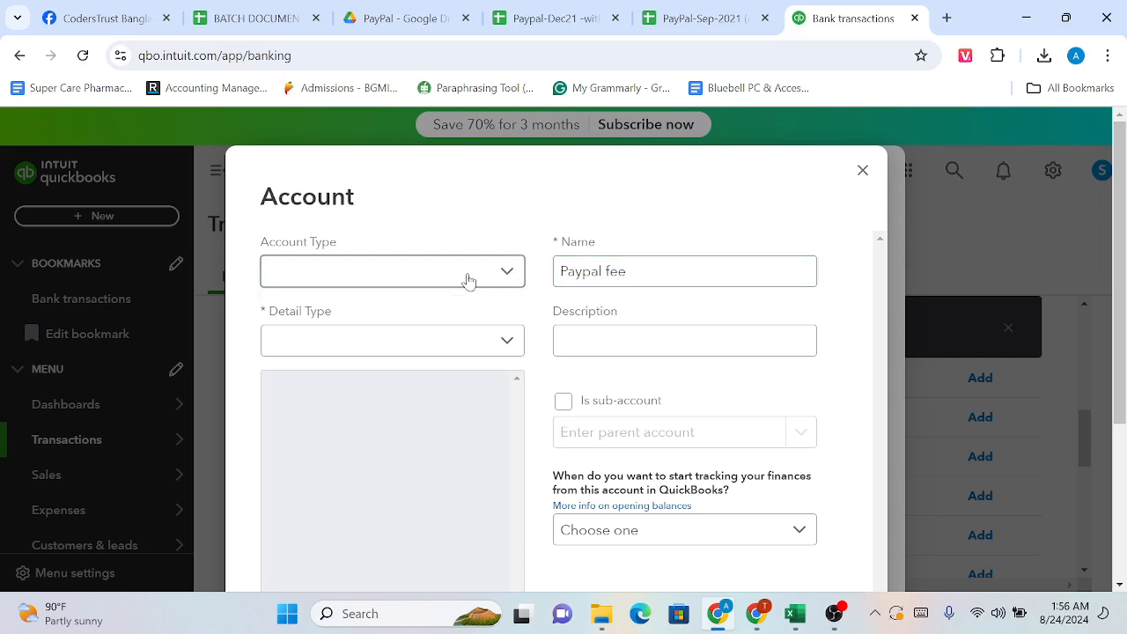
pyautogui.click(507, 280)
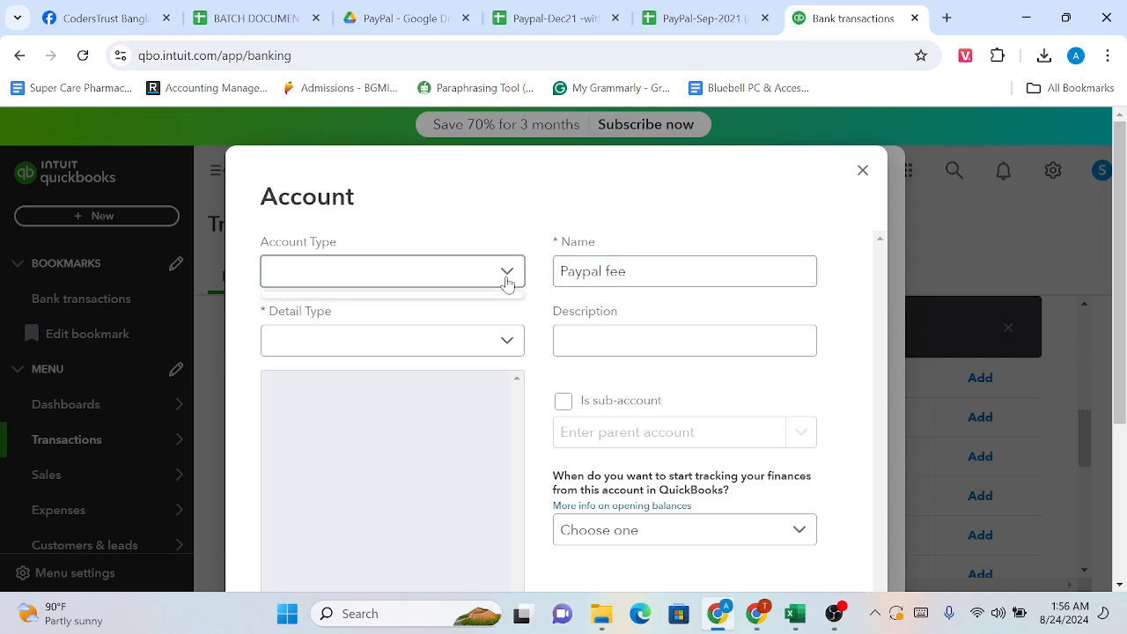
pyautogui.doubleClick(390, 285)
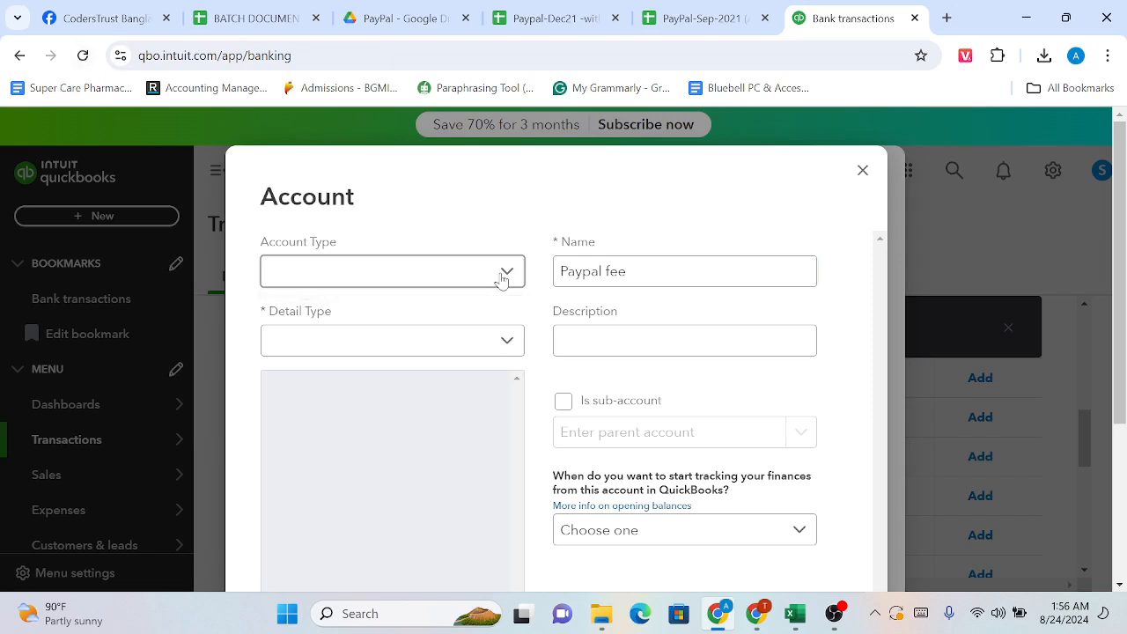
# Reload the bank transactions page and dismiss the bank connection message
pyautogui.click(84, 55)
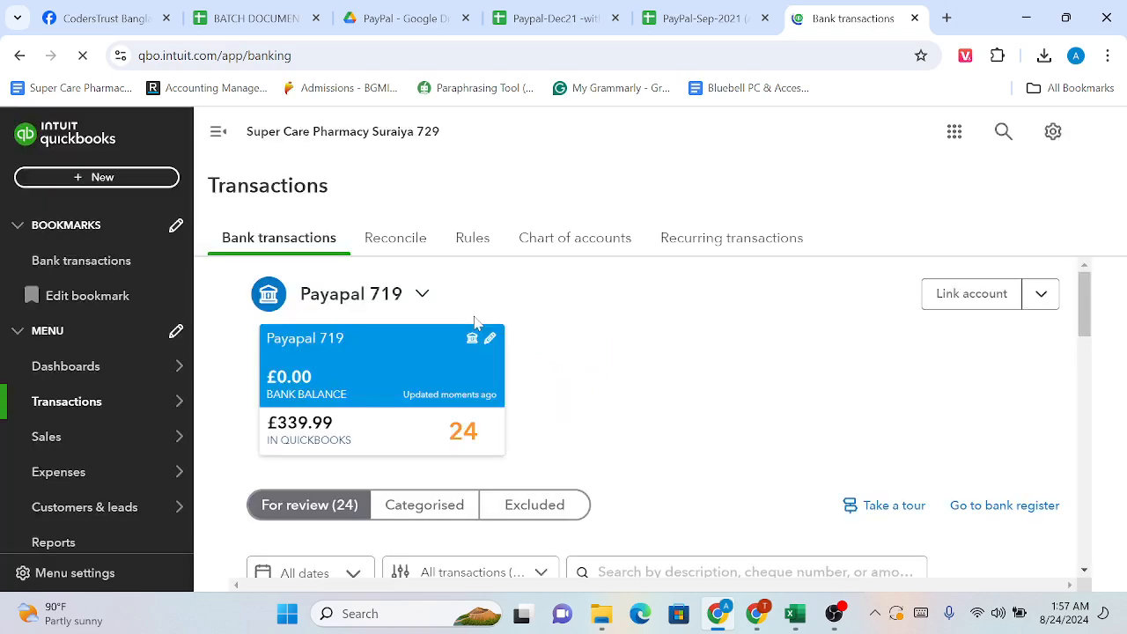
pyautogui.scroll(-3, 474, 322)
pyautogui.scroll(-1, 474, 322)
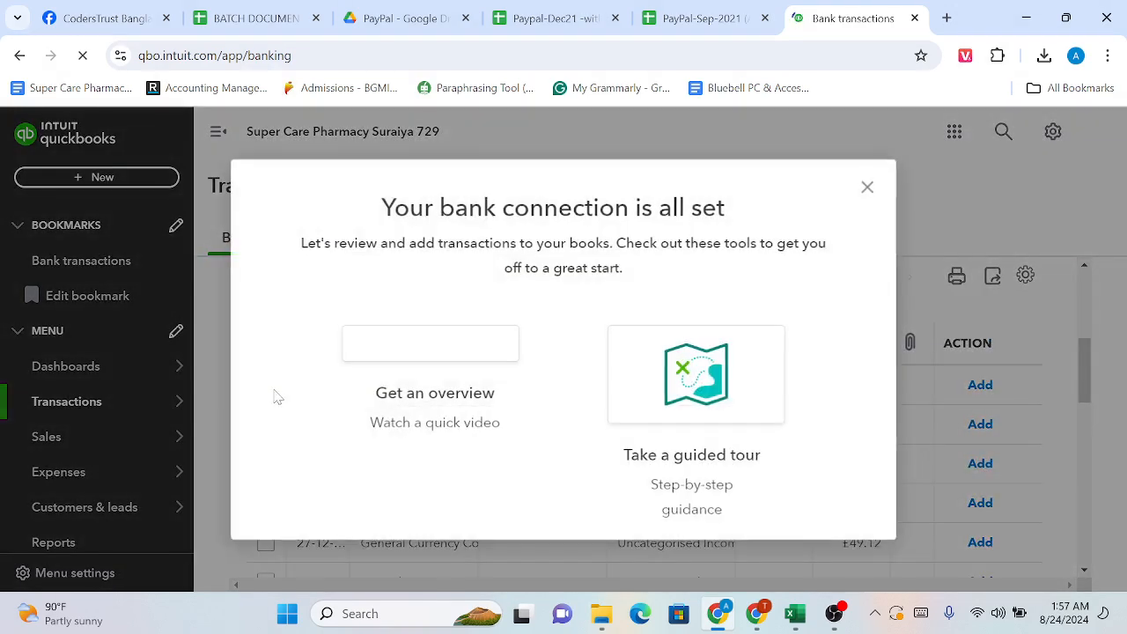
pyautogui.click(867, 189)
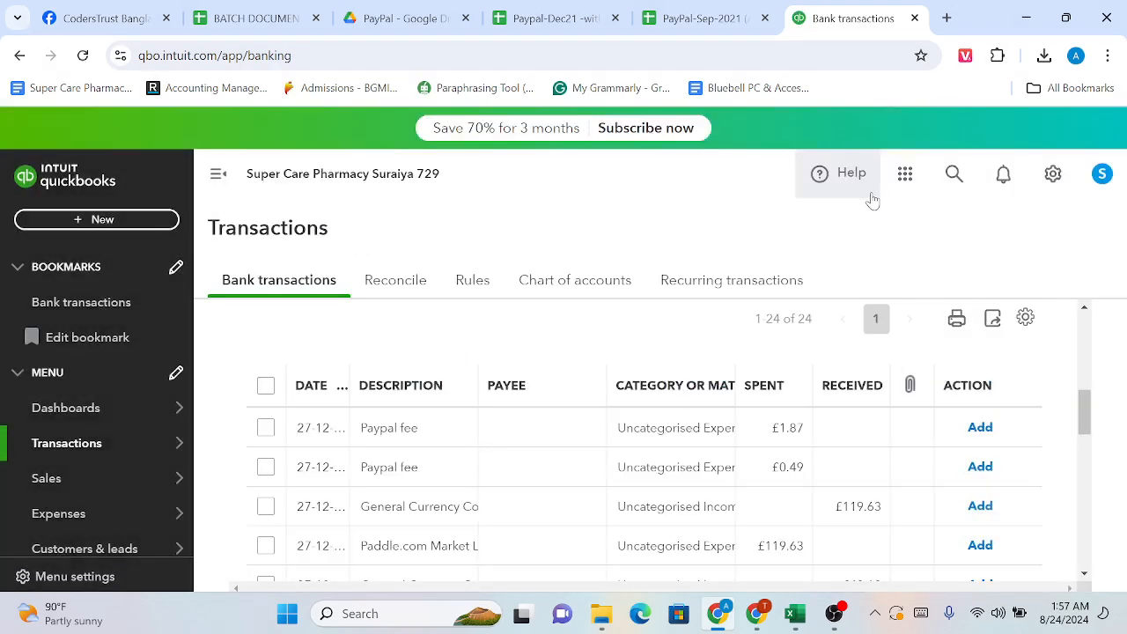
# Select every Paypal fee transaction in the Payapal 719 review list, from 27-12 back to 02-12
pyautogui.scroll(-1, 350, 377)
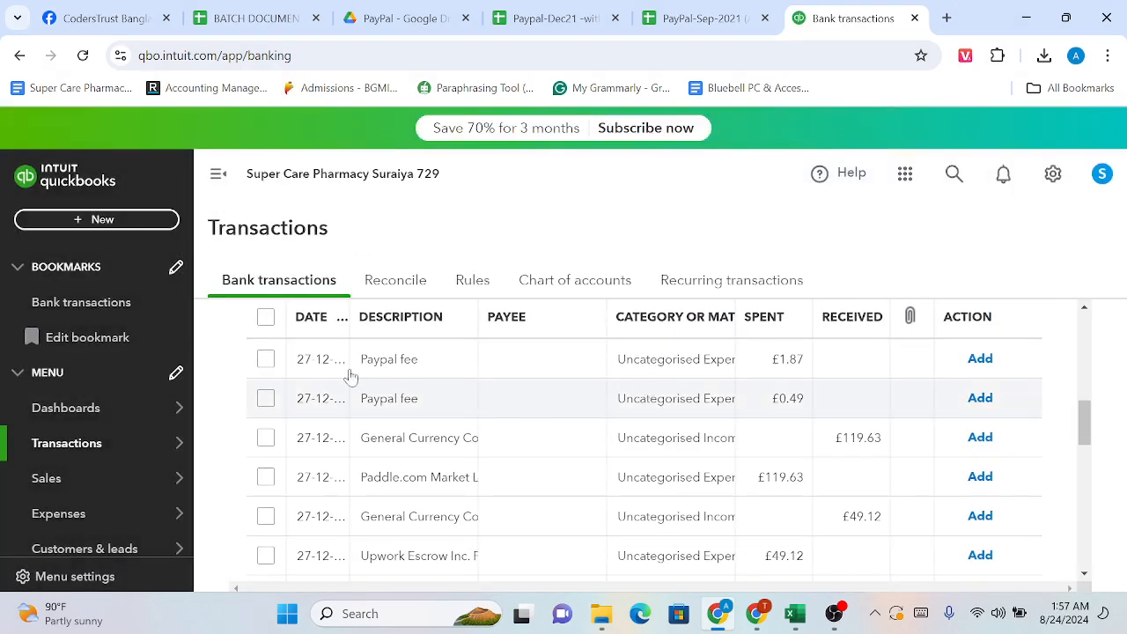
pyautogui.click(266, 360)
pyautogui.click(266, 399)
pyautogui.scroll(-3, 267, 481)
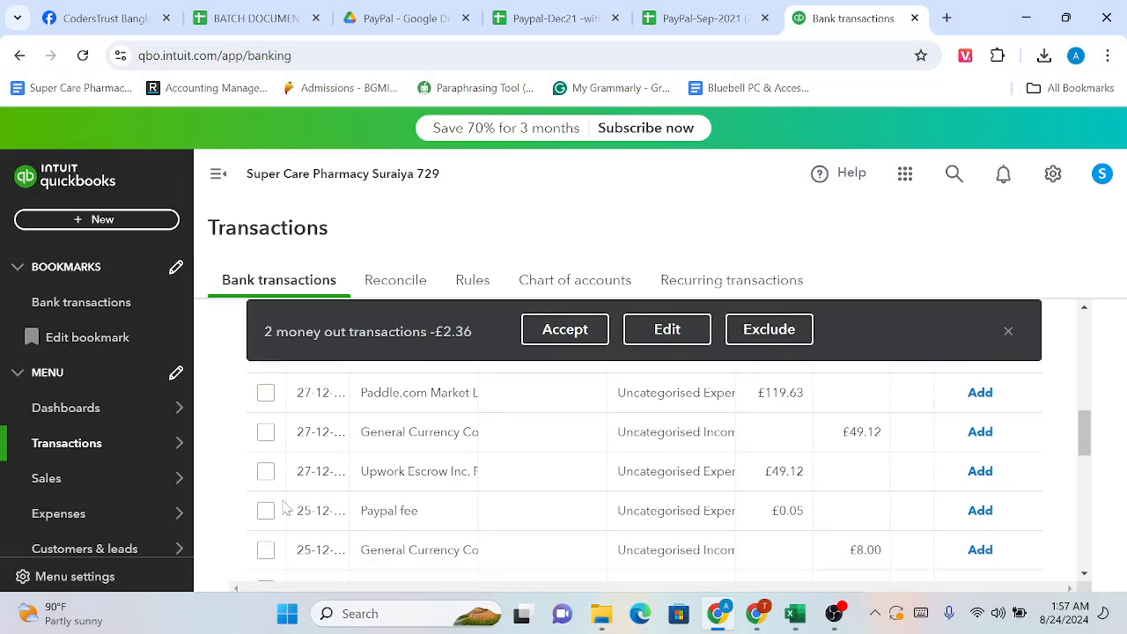
pyautogui.click(265, 467)
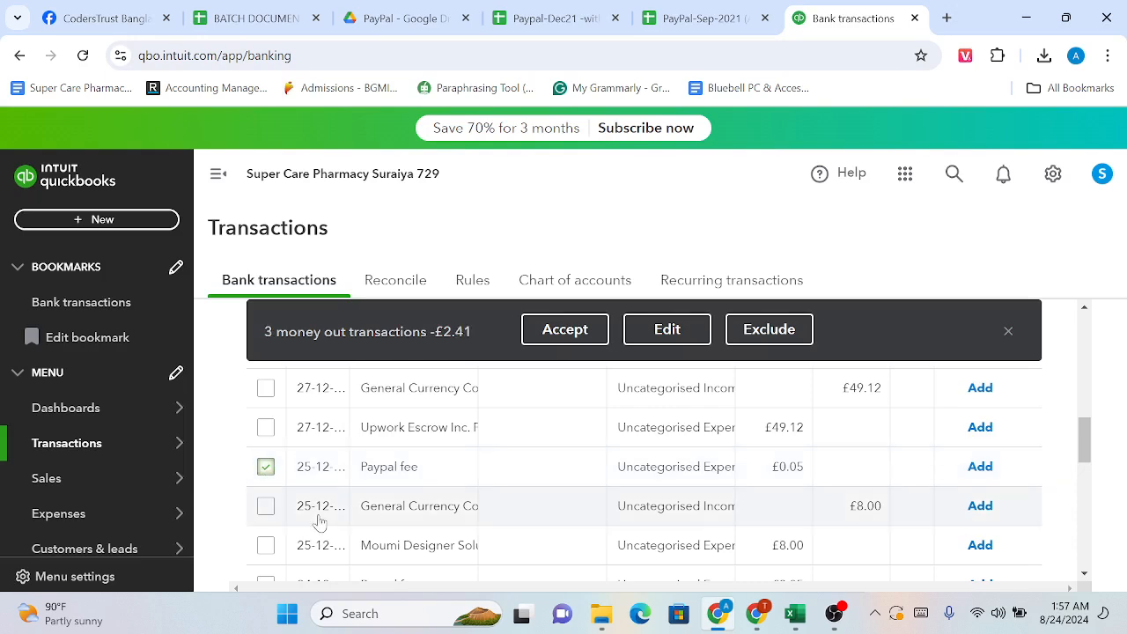
pyautogui.scroll(-3, 269, 484)
pyautogui.click(266, 481)
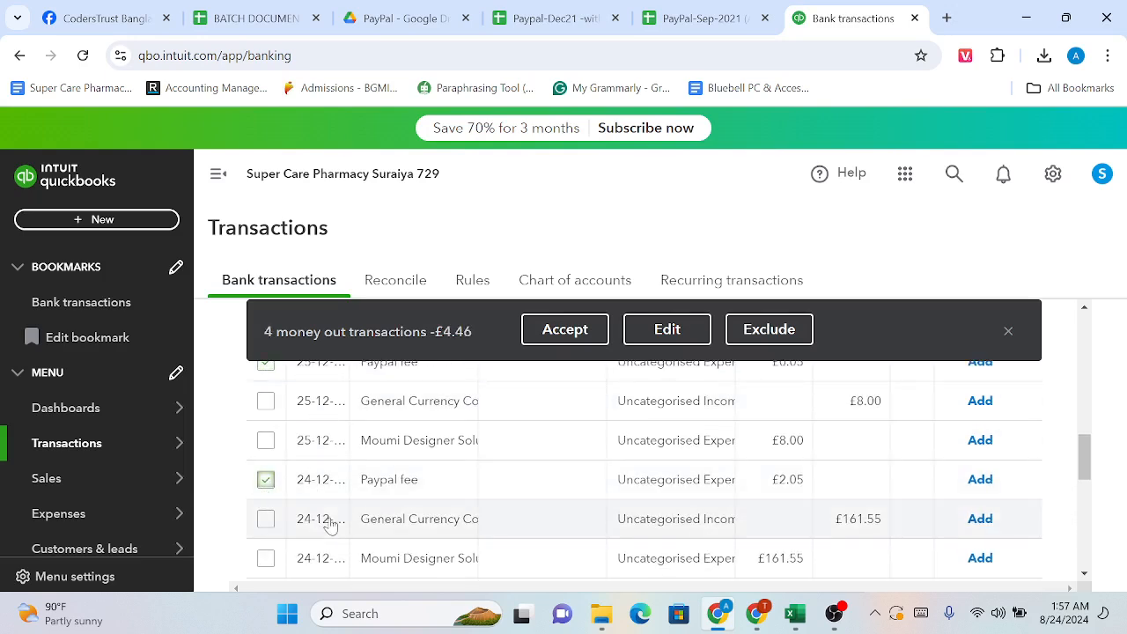
pyautogui.scroll(-3, 328, 524)
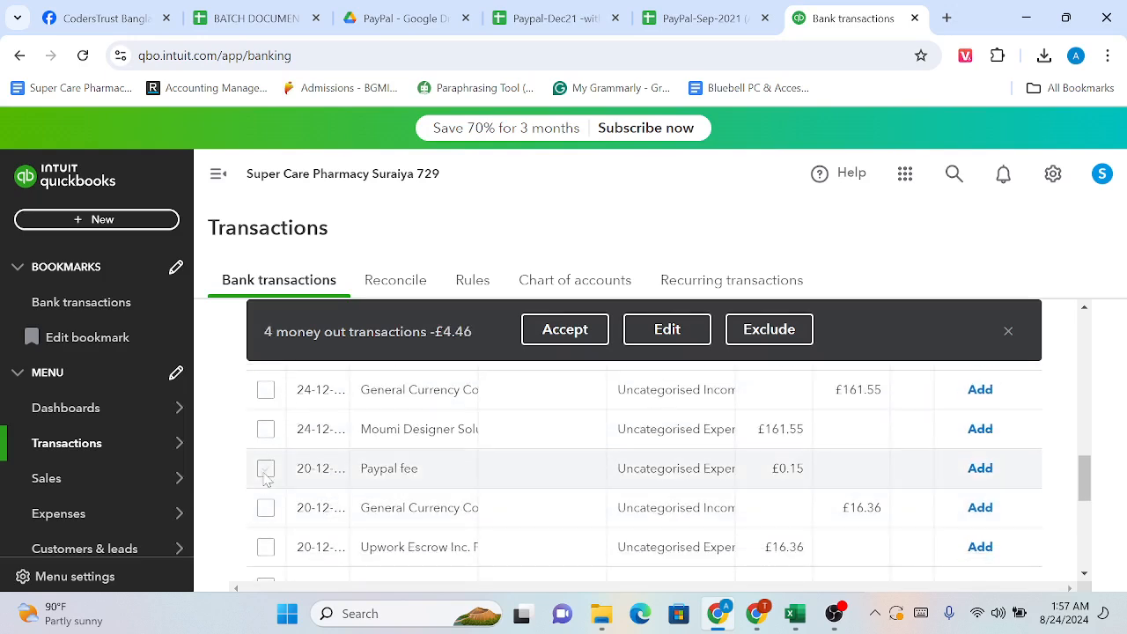
pyautogui.click(266, 468)
pyautogui.scroll(-3, 268, 458)
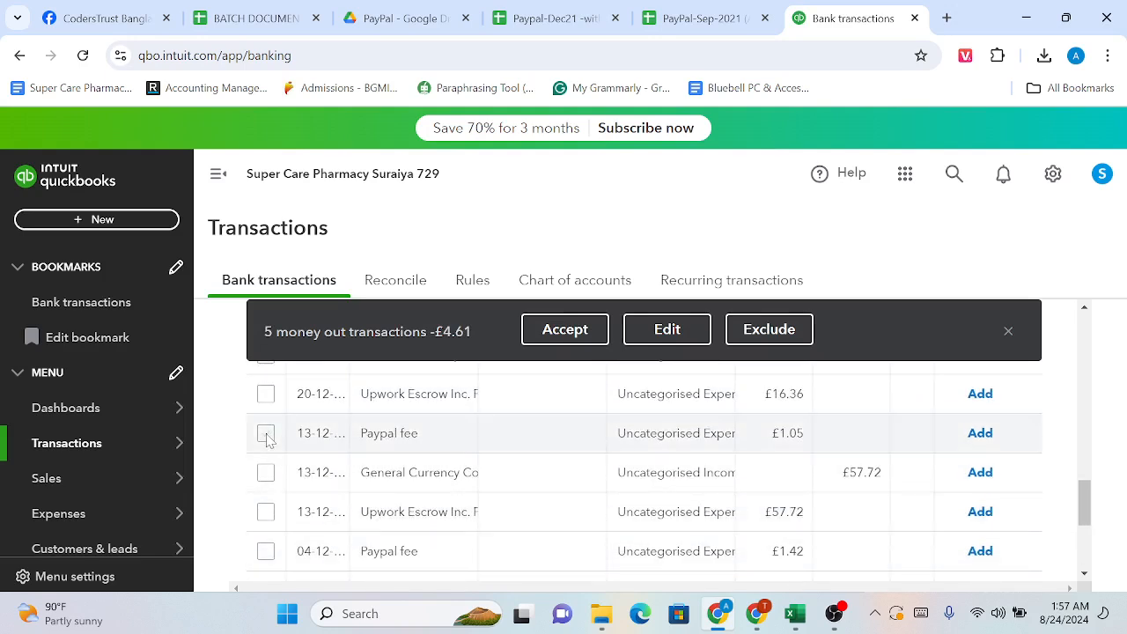
pyautogui.click(267, 436)
pyautogui.scroll(-2, 308, 485)
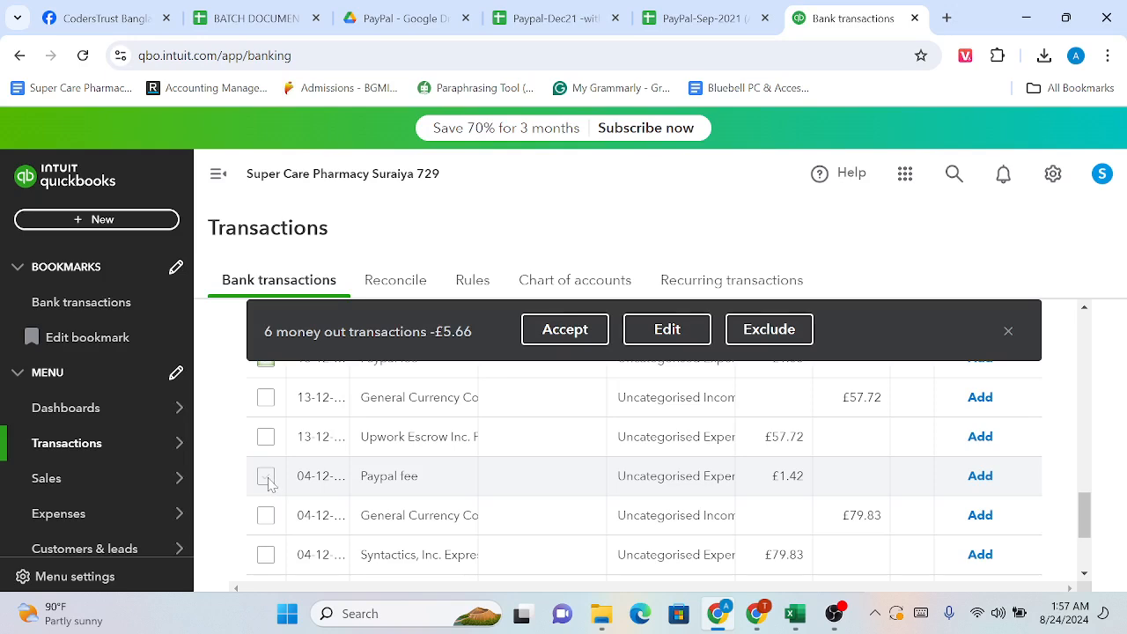
pyautogui.click(266, 476)
pyautogui.scroll(-3, 352, 511)
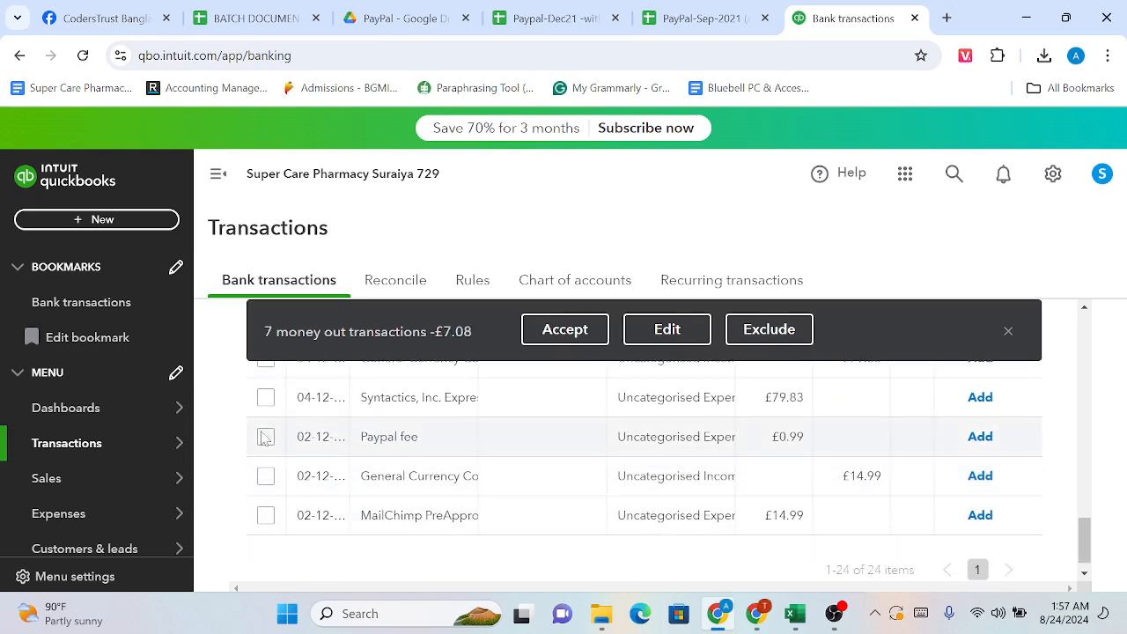
pyautogui.click(266, 437)
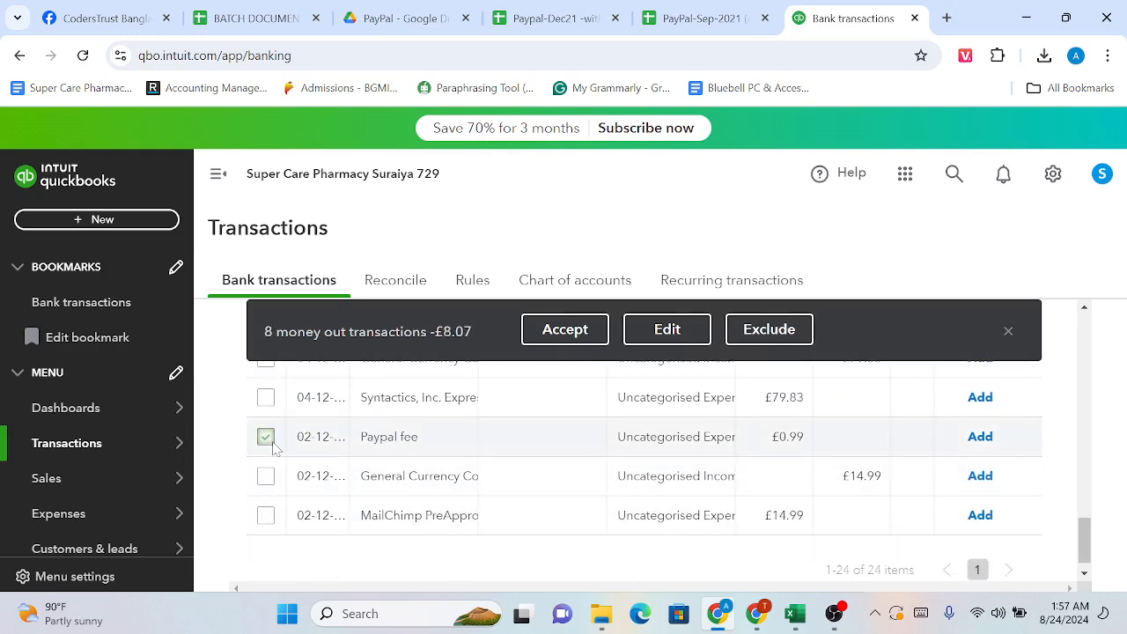
# Open the selected Paypal fee transactions for bulk editing and set their transaction type to Expense
pyautogui.click(660, 340)
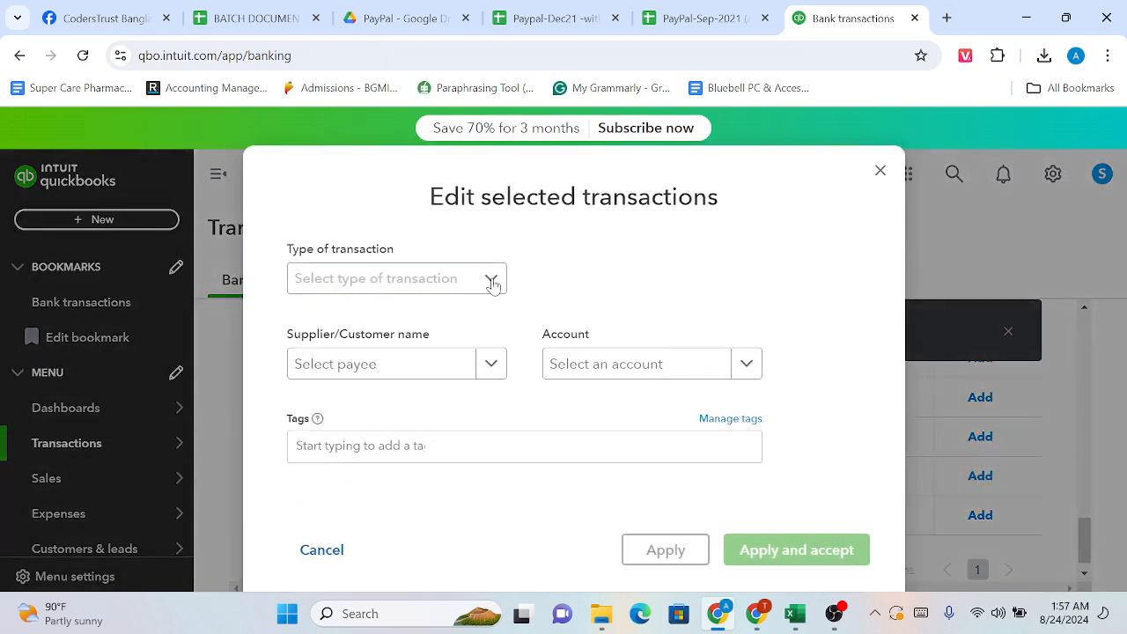
pyautogui.click(491, 279)
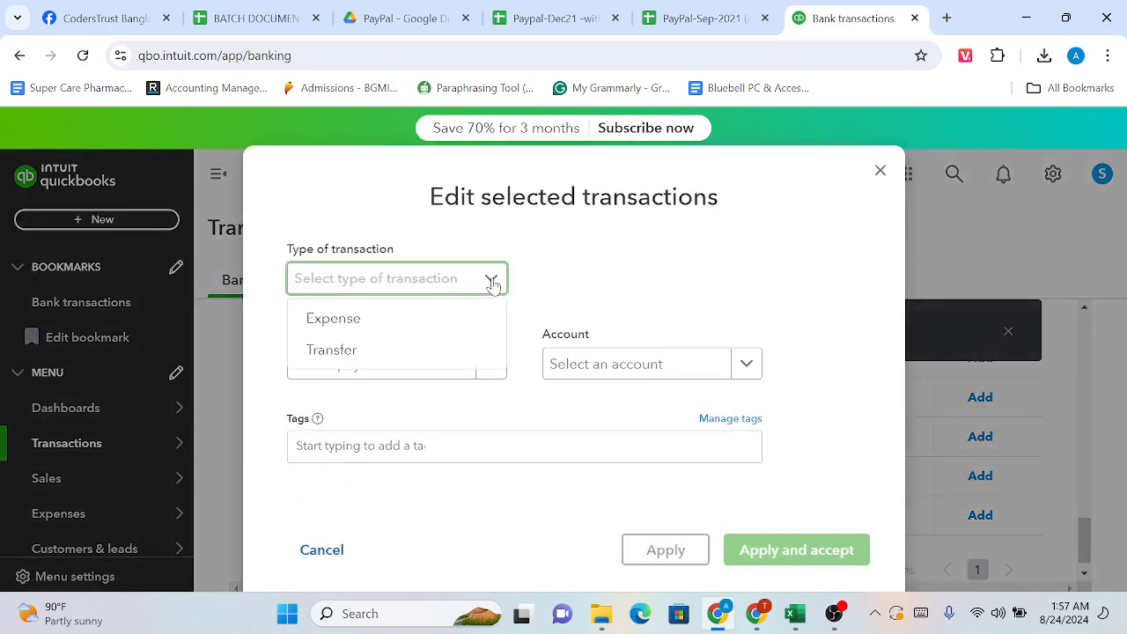
pyautogui.click(416, 318)
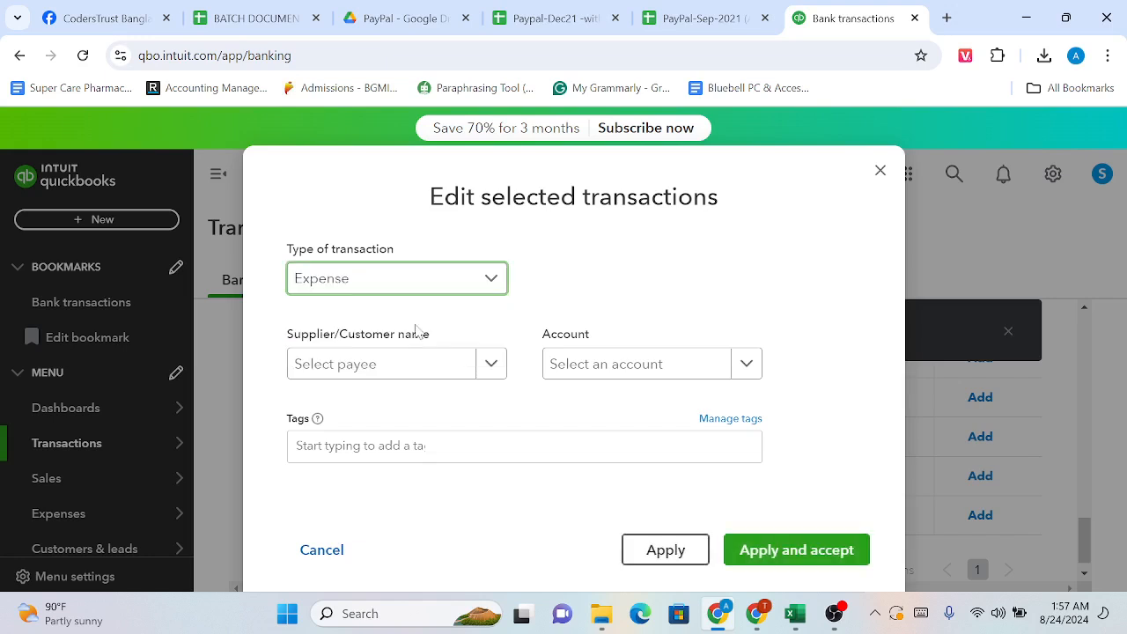
# Start creating a new account for the selected transactions, entering Paypal fee as its name
pyautogui.click(744, 364)
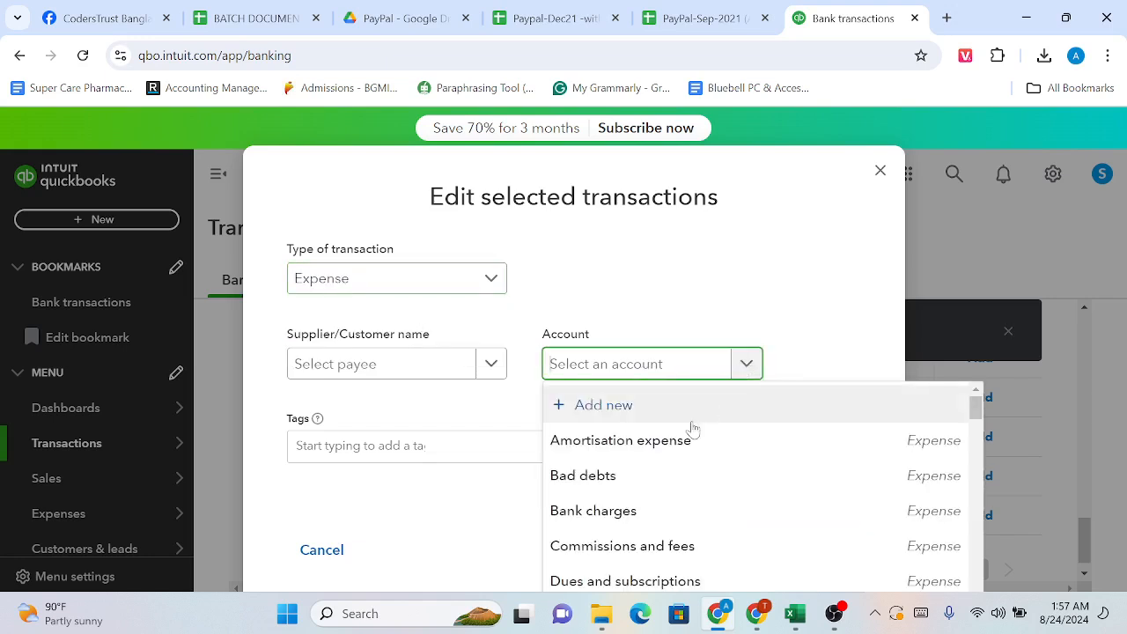
pyautogui.click(573, 364)
pyautogui.write('P')
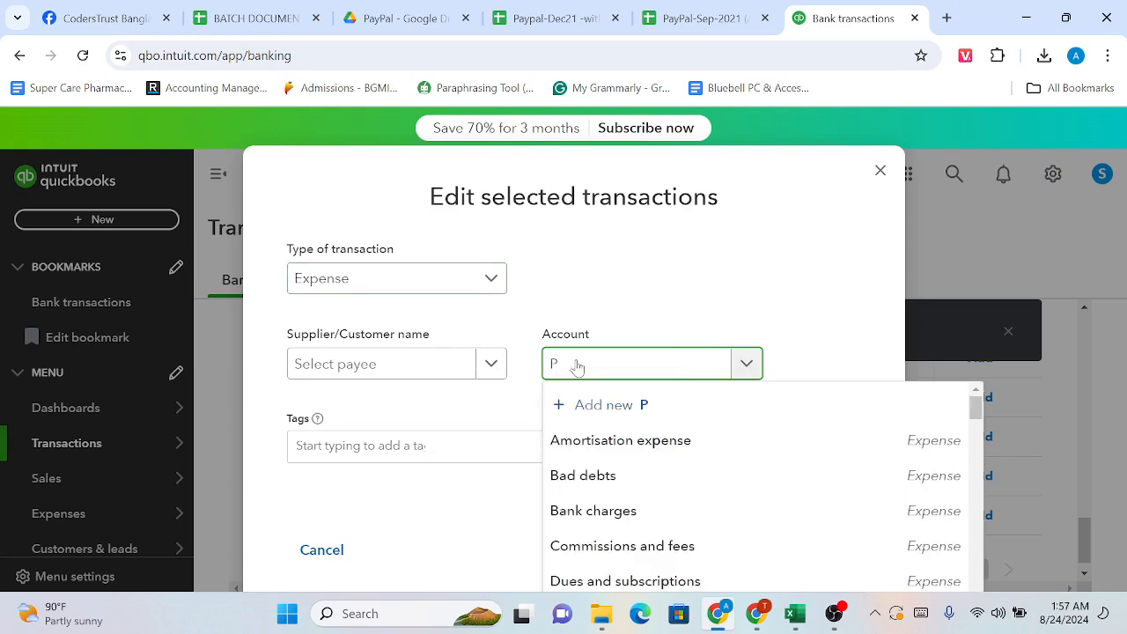
pyautogui.write('ay')
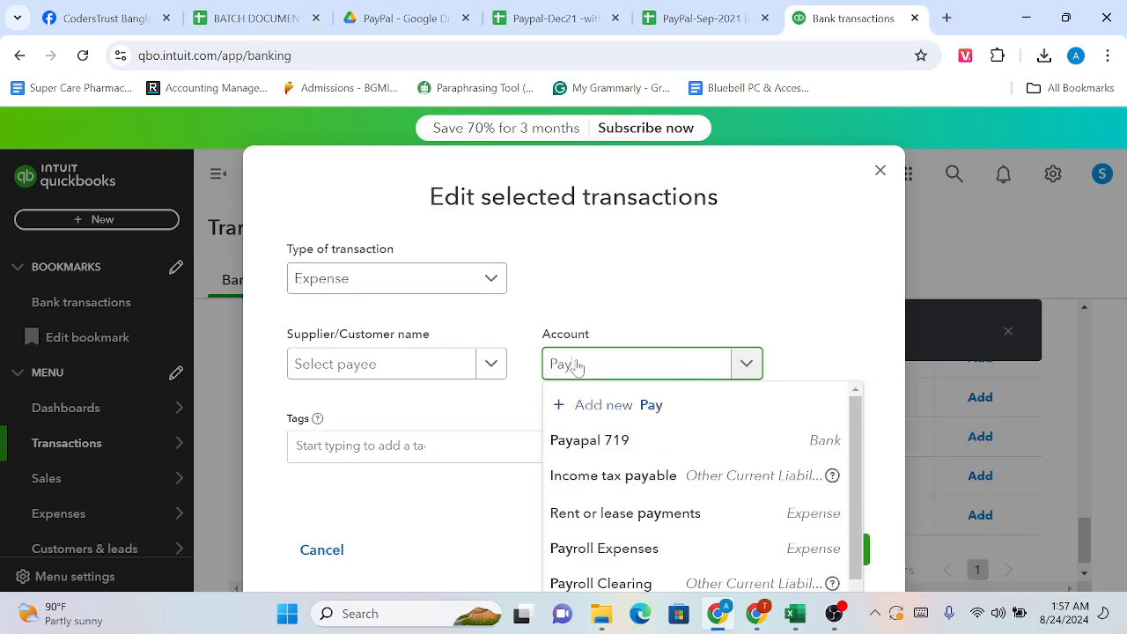
pyautogui.write('pal')
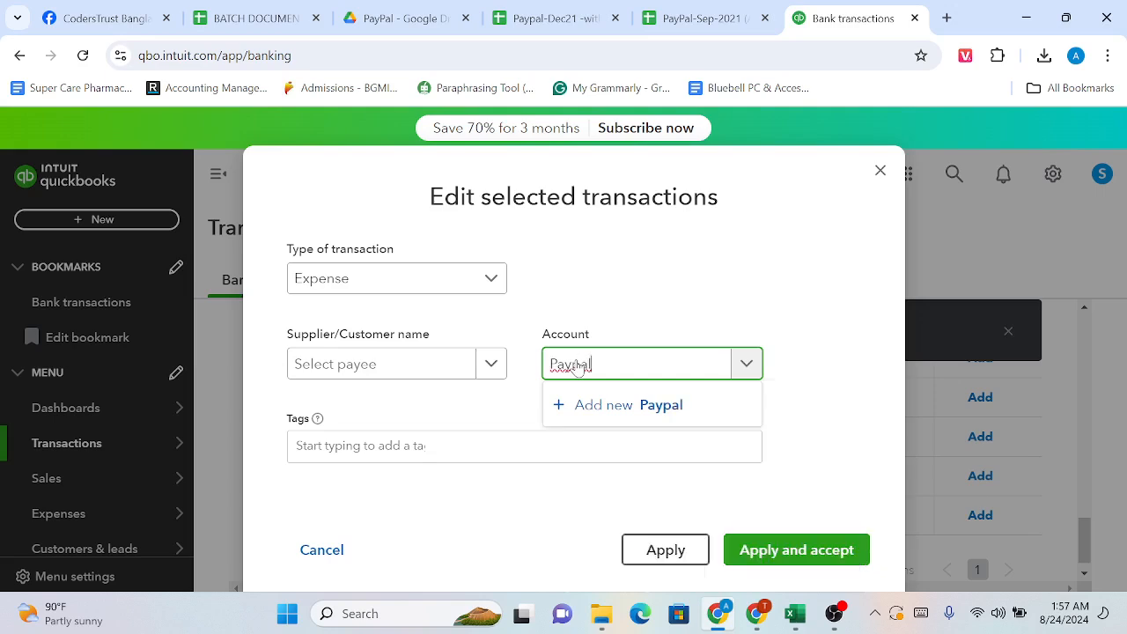
pyautogui.click(605, 410)
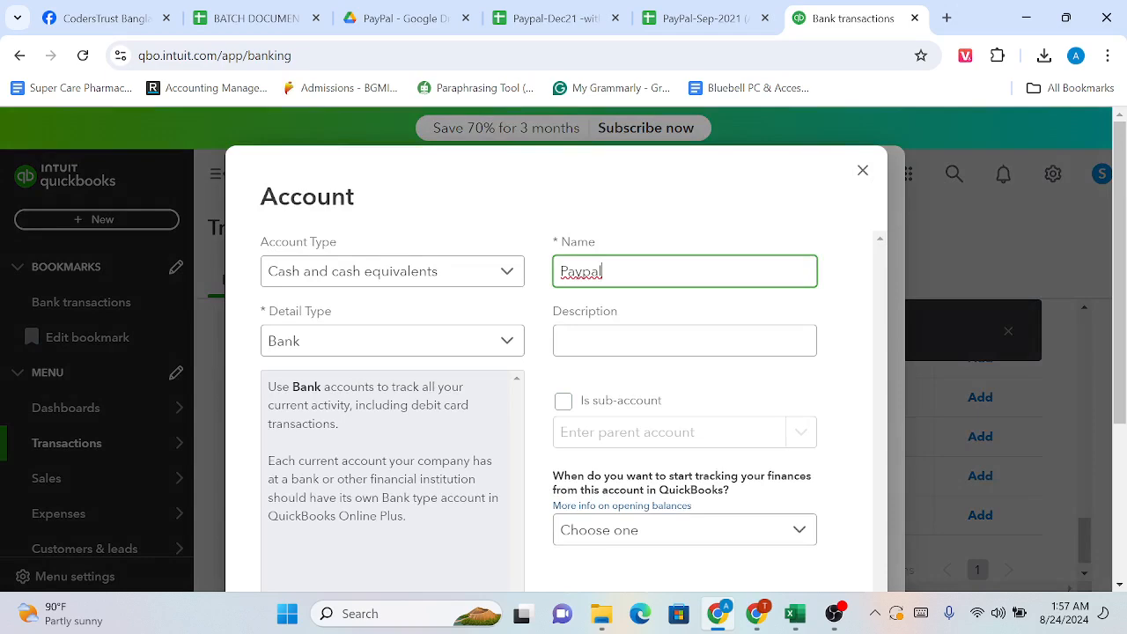
pyautogui.write('fee')
# Set the new account's type to Expenses and look through the available detail types
pyautogui.click(505, 282)
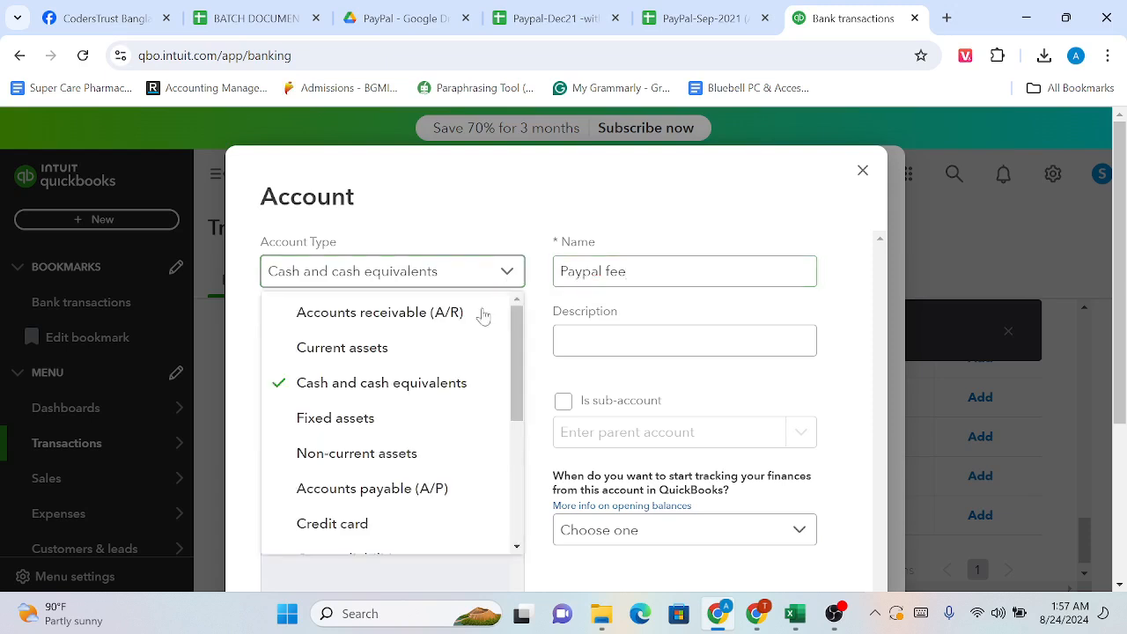
pyautogui.scroll(-5, 398, 514)
pyautogui.click(381, 509)
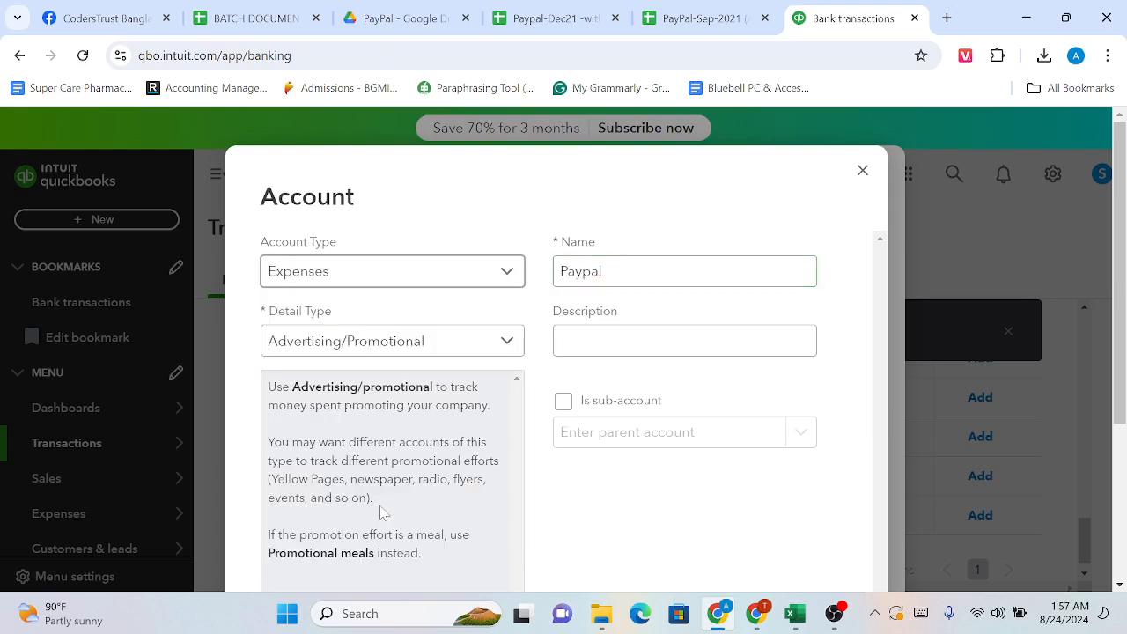
pyautogui.click(459, 340)
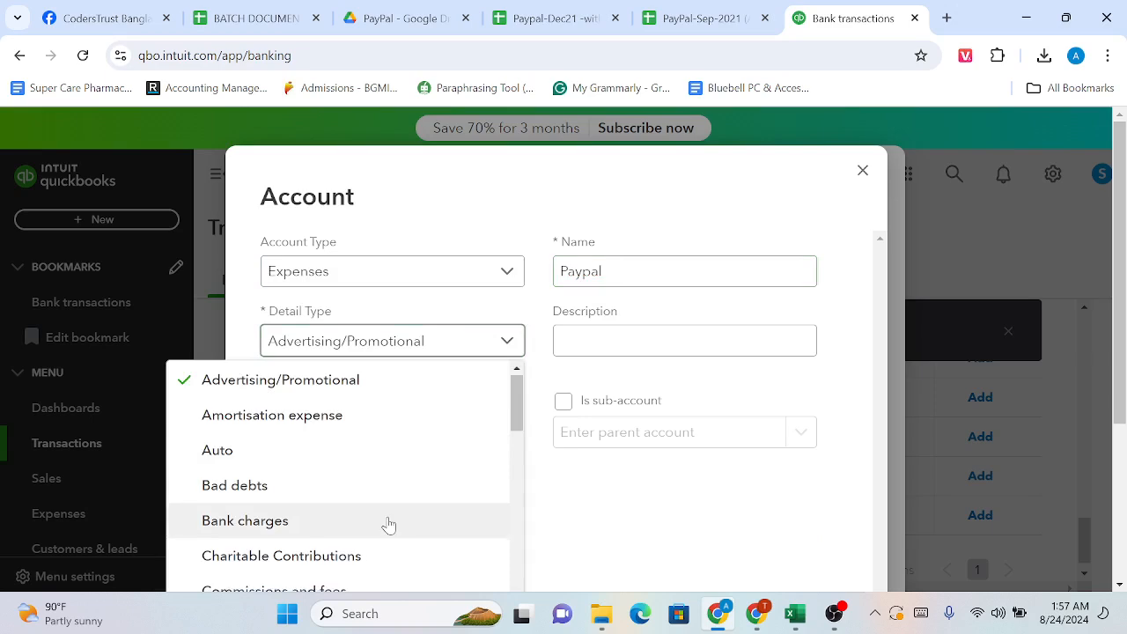
pyautogui.scroll(-8, 390, 523)
pyautogui.scroll(-4, 390, 525)
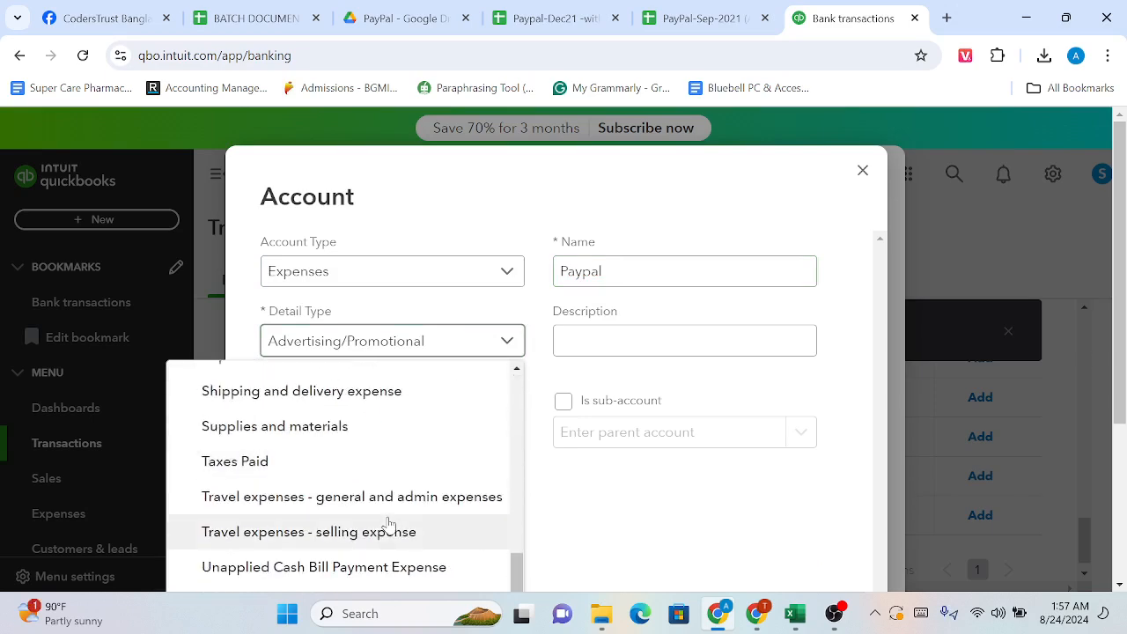
# Set the new account's type to Other expense and its detail type to Other Expense
pyautogui.click(429, 279)
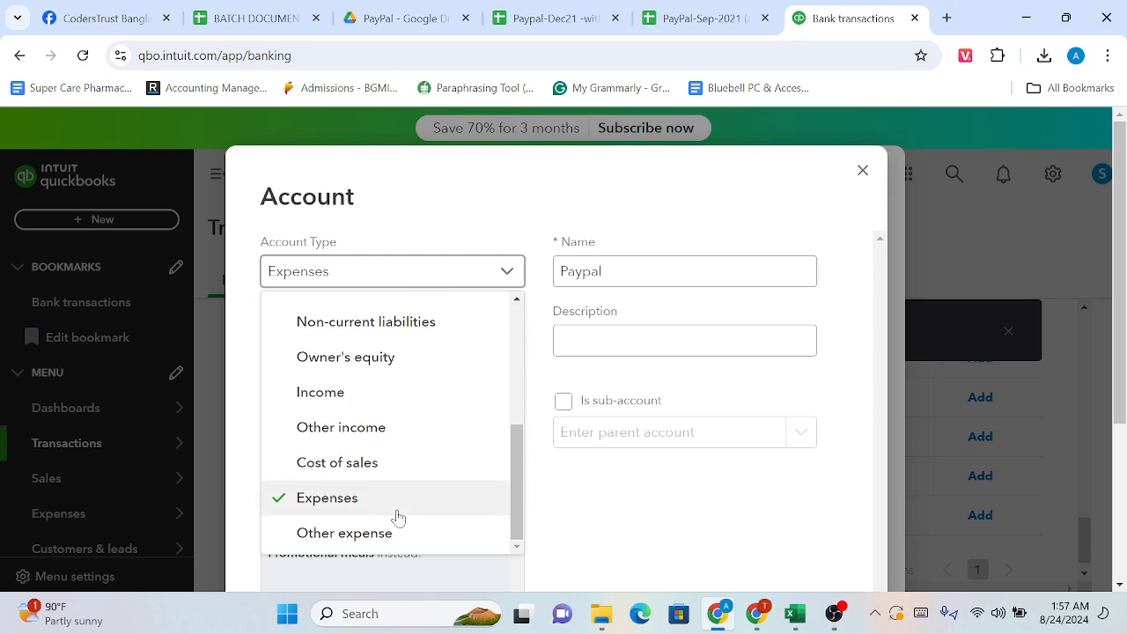
pyautogui.click(384, 534)
pyautogui.click(429, 344)
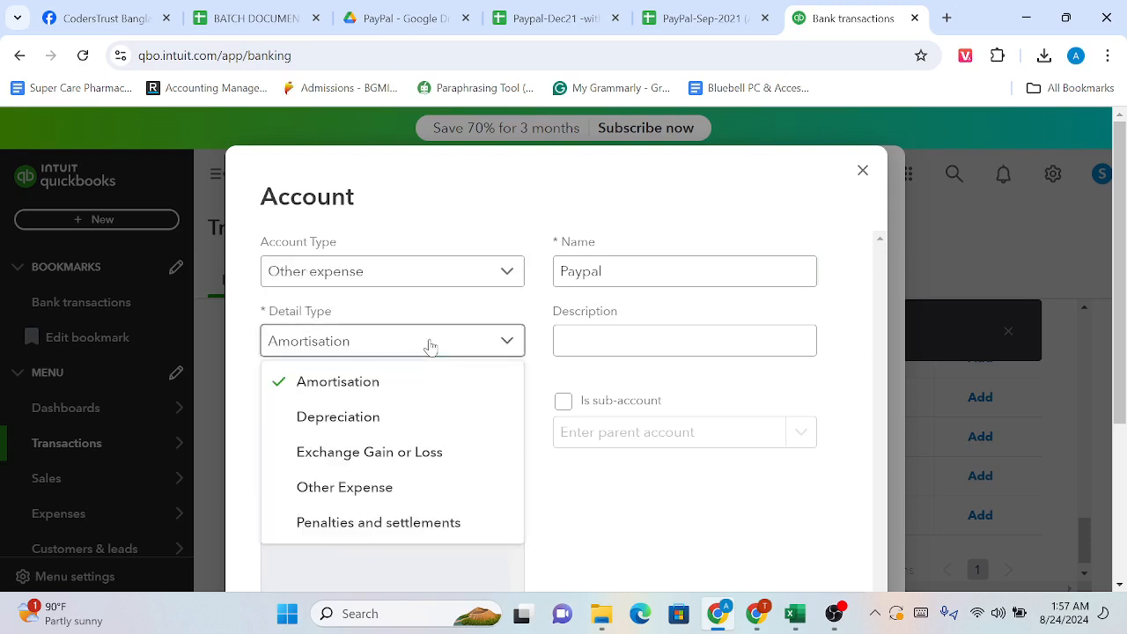
pyautogui.click(410, 503)
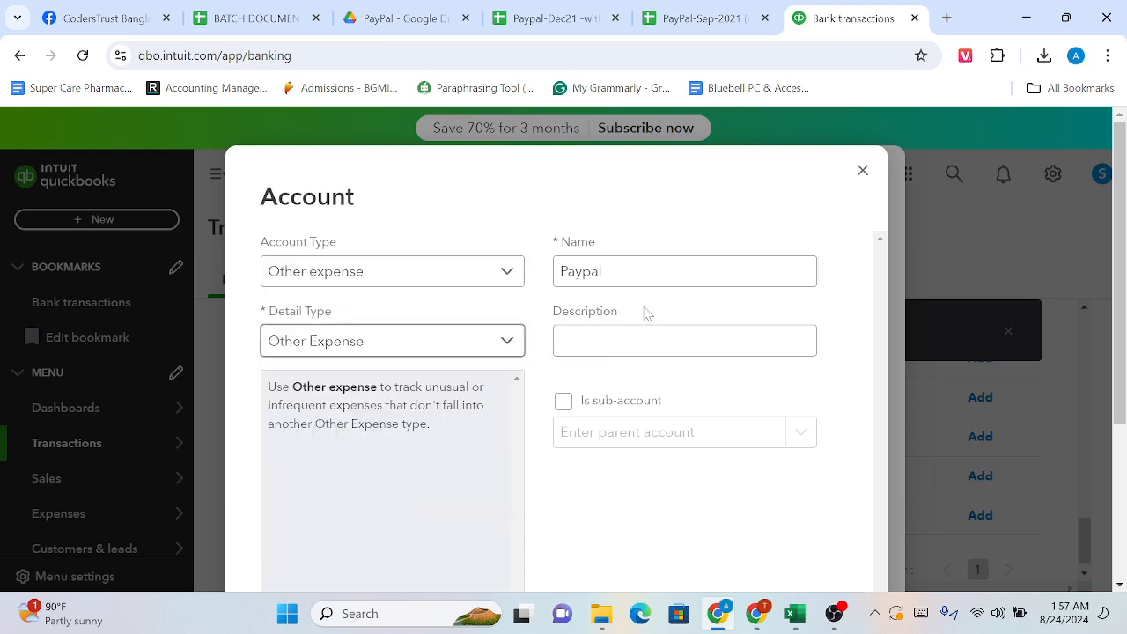
# Complete the new account's name as Paypal fee and save it as the account for the selected transactions
pyautogui.click(649, 273)
pyautogui.write('fee')
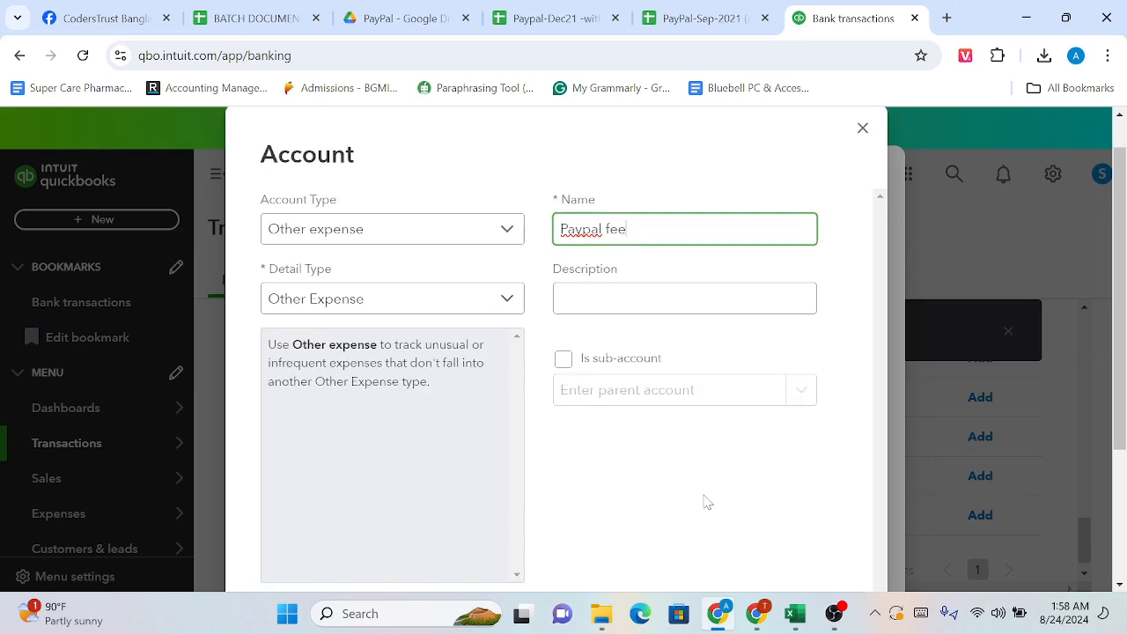
pyautogui.scroll(-5, 705, 502)
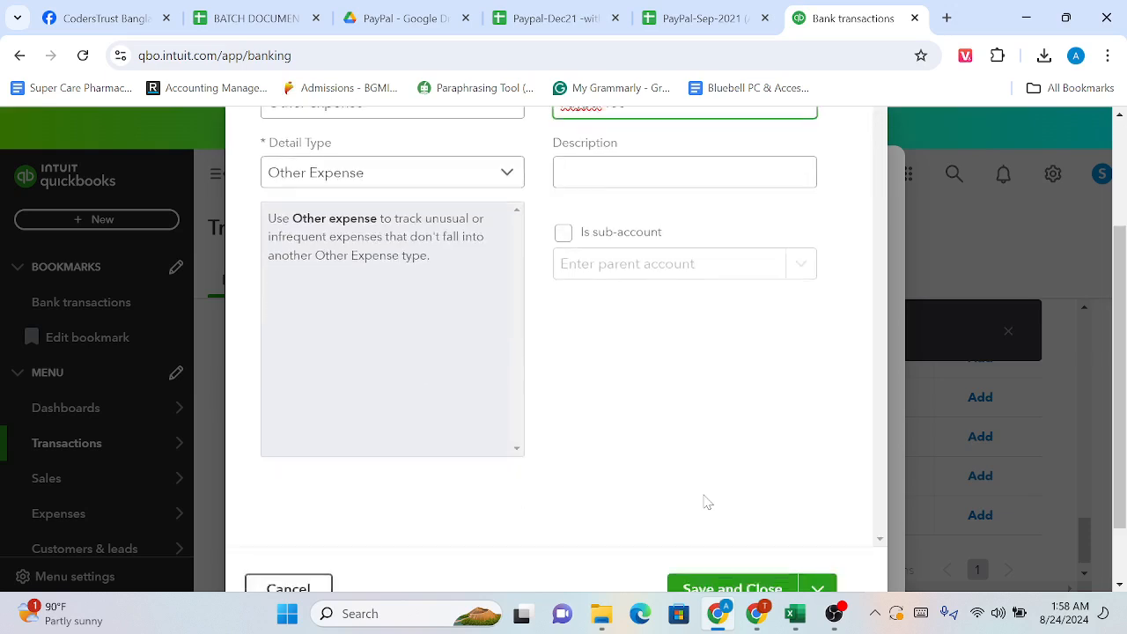
pyautogui.click(718, 512)
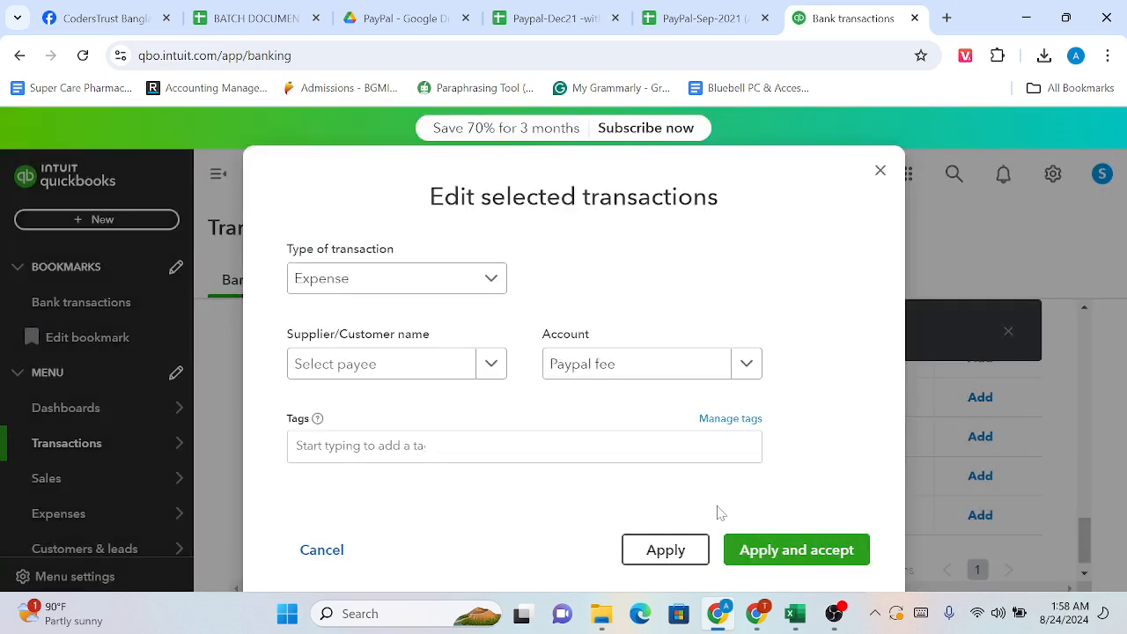
pyautogui.scroll(-2, 609, 490)
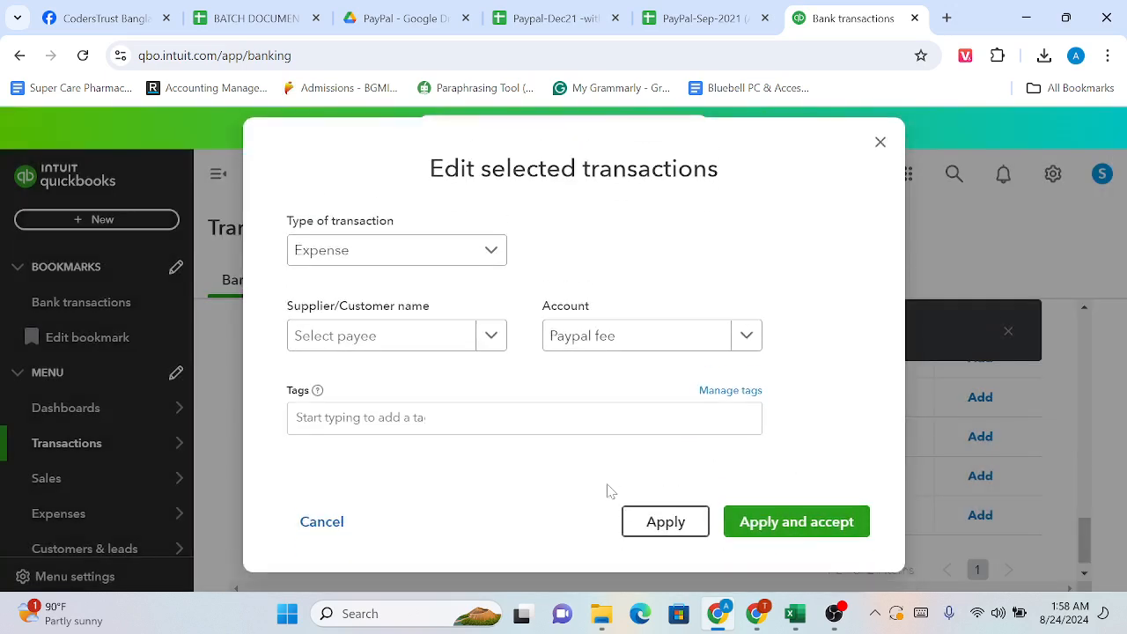
pyautogui.scroll(1, 611, 491)
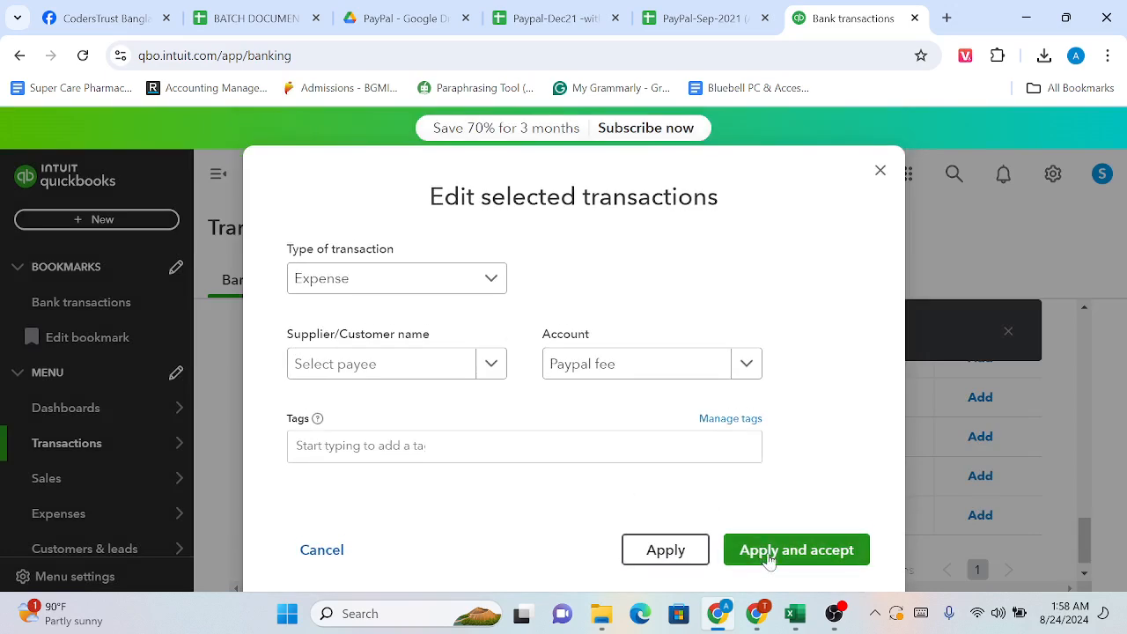
# Apply and accept the Paypal fee account for the selected transactions, and create the suggested Paypal fee rule with auto-add off and no payee
pyautogui.click(768, 558)
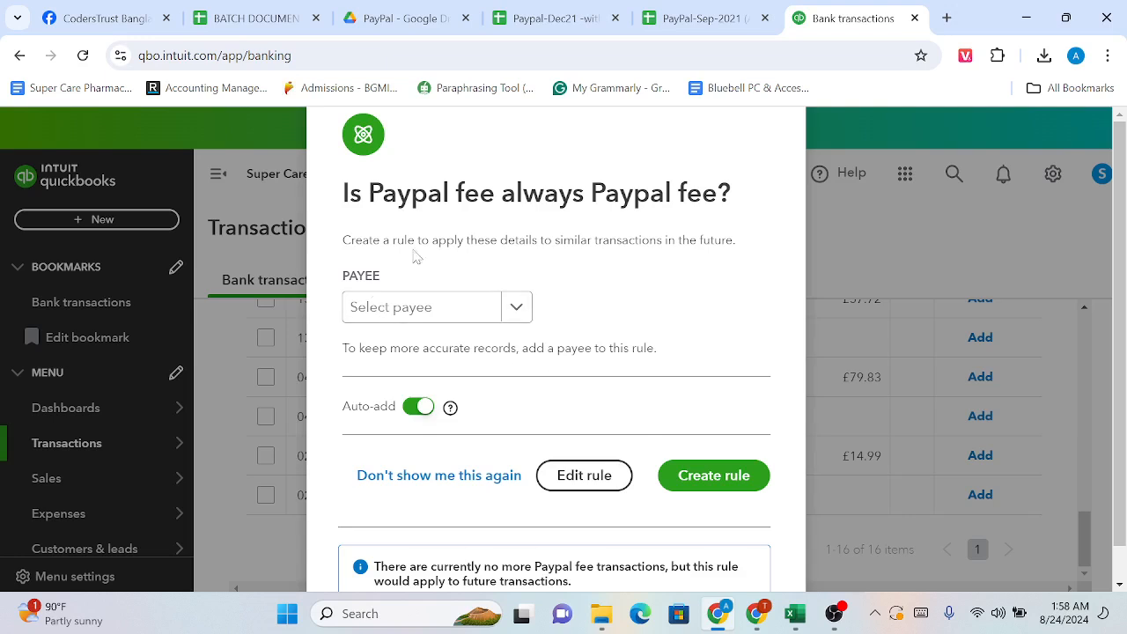
pyautogui.scroll(-1, 580, 308)
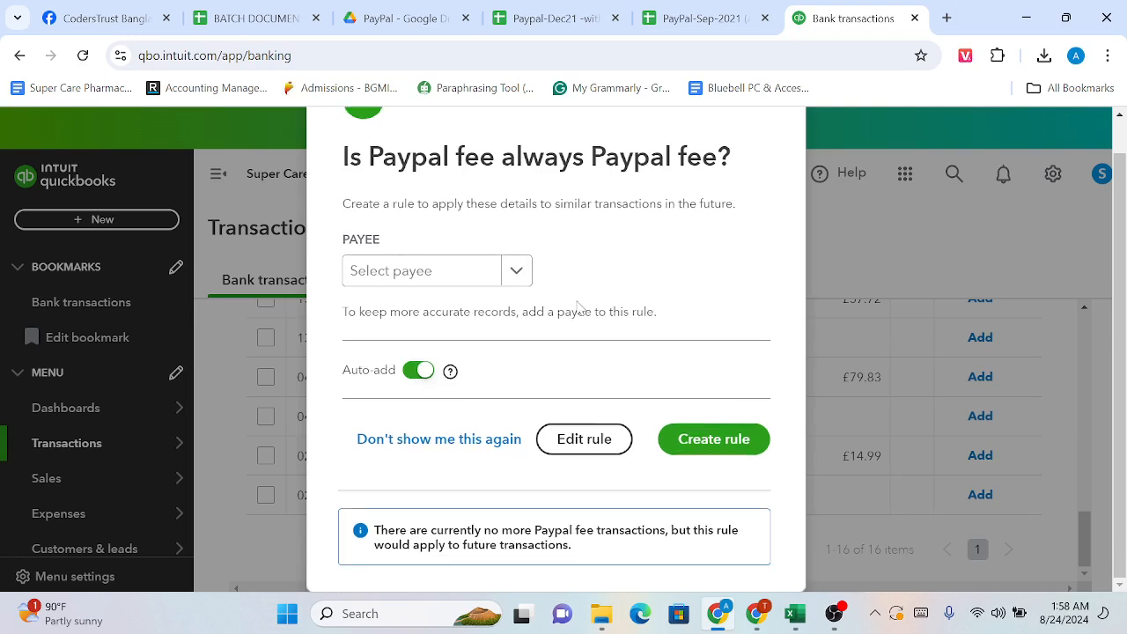
pyautogui.click(523, 277)
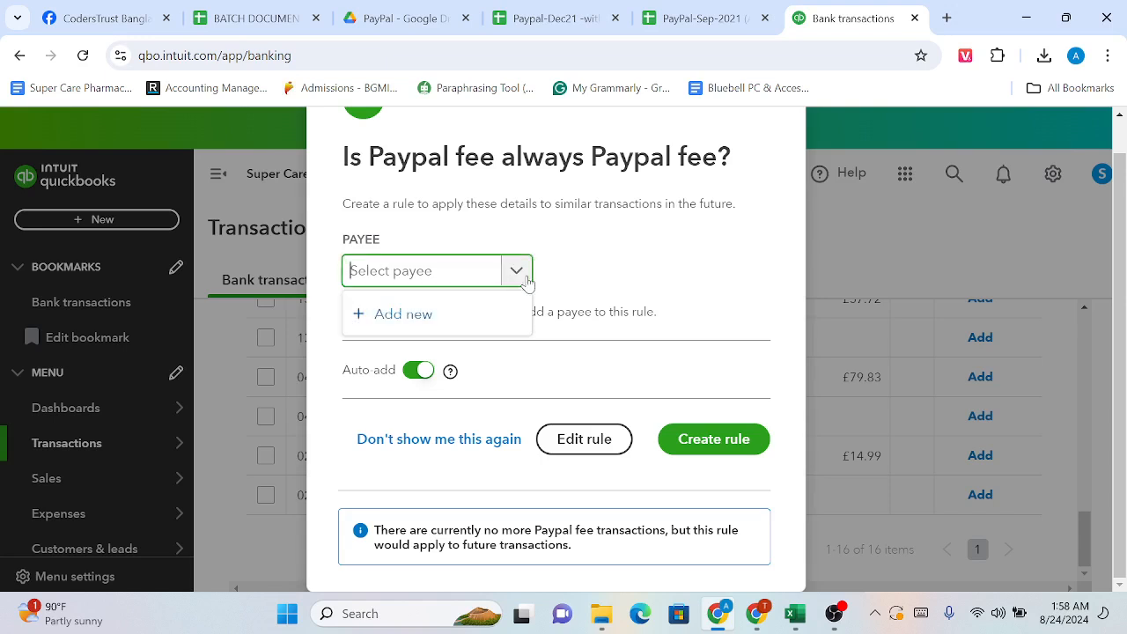
pyautogui.click(614, 280)
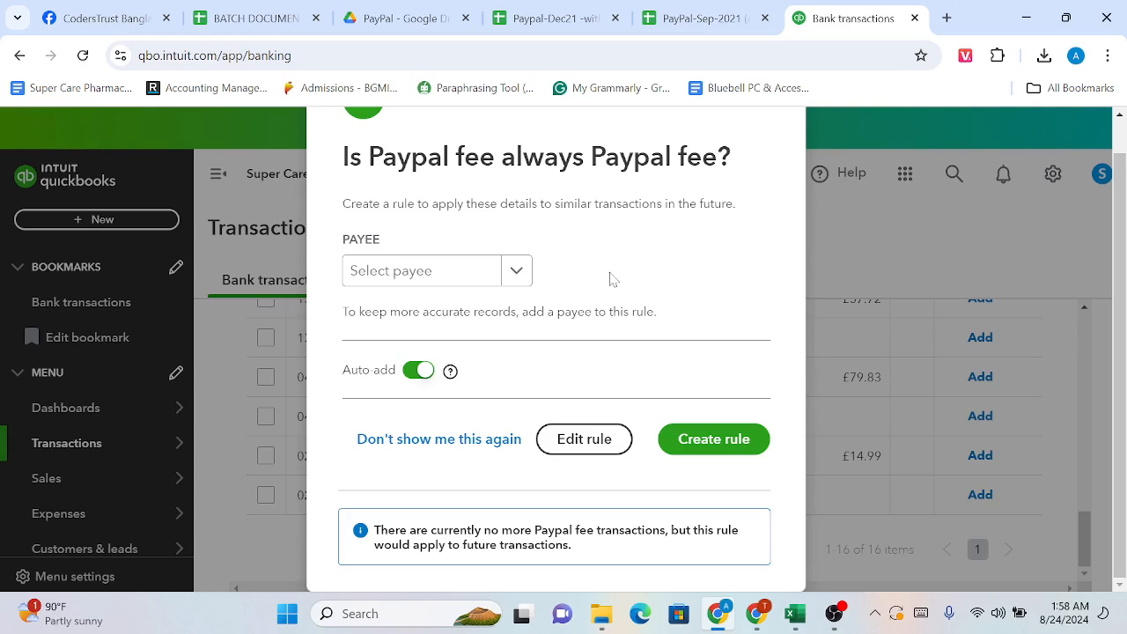
pyautogui.click(516, 270)
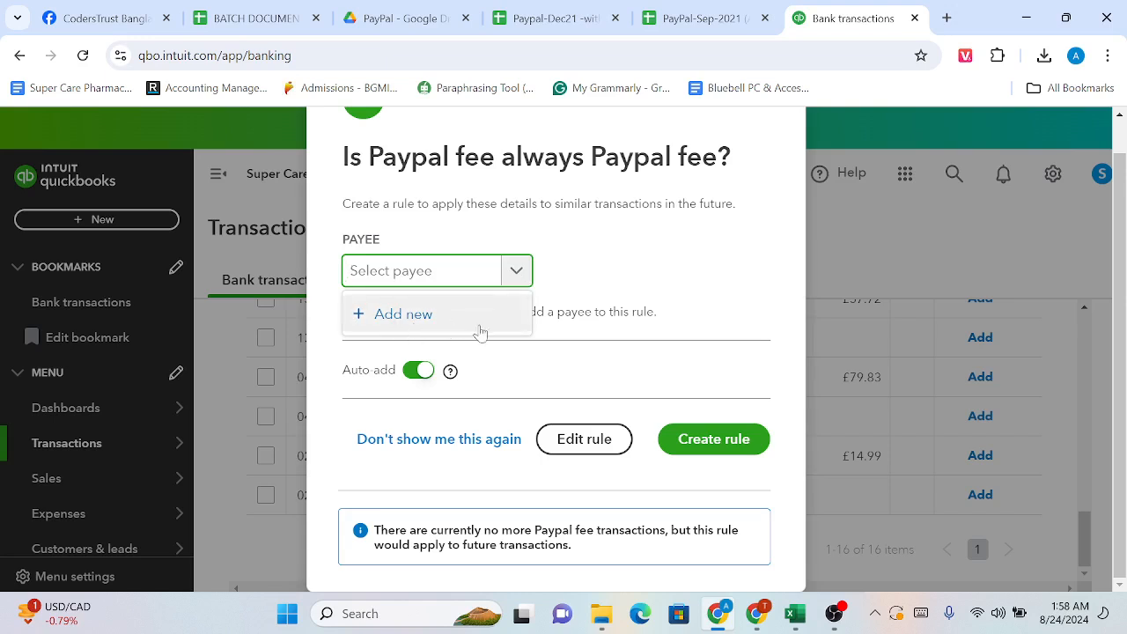
pyautogui.click(588, 341)
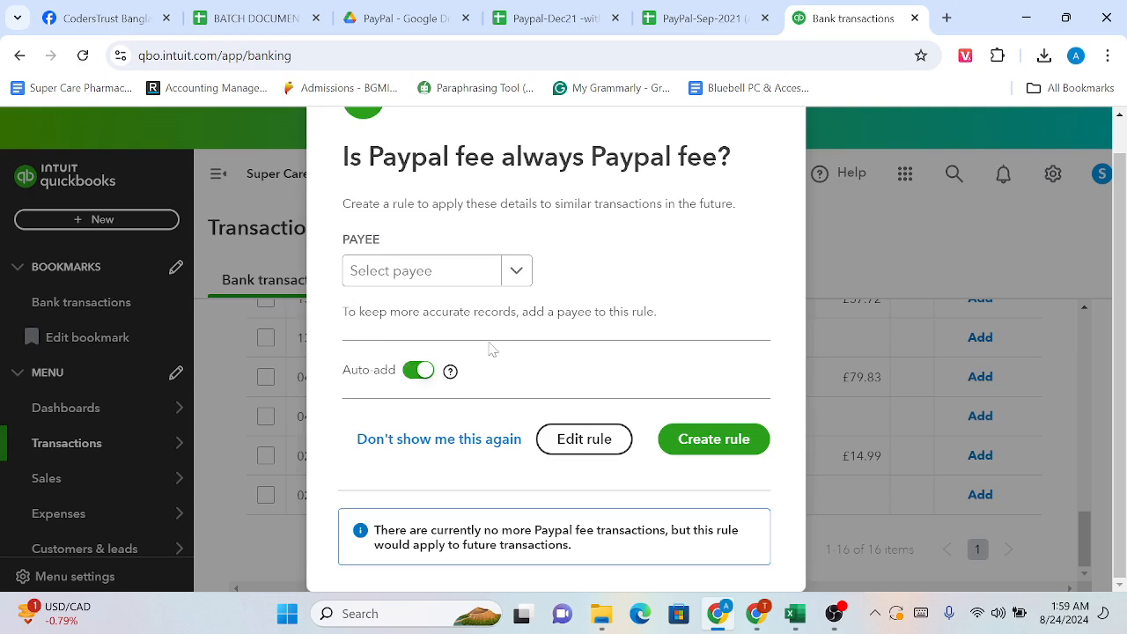
pyautogui.click(423, 370)
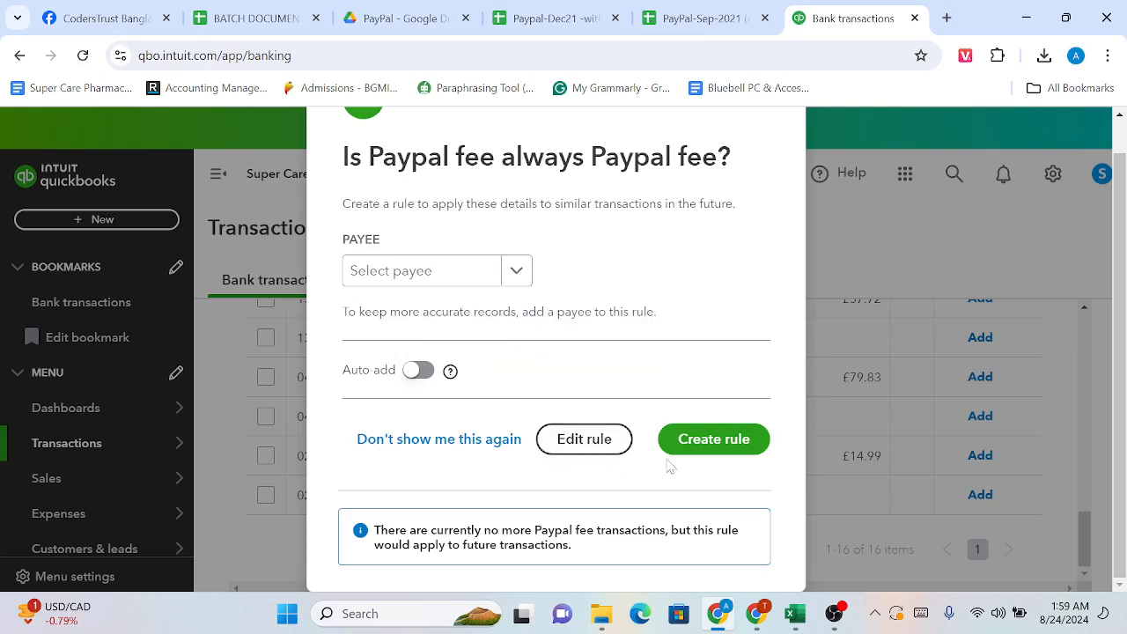
pyautogui.click(709, 444)
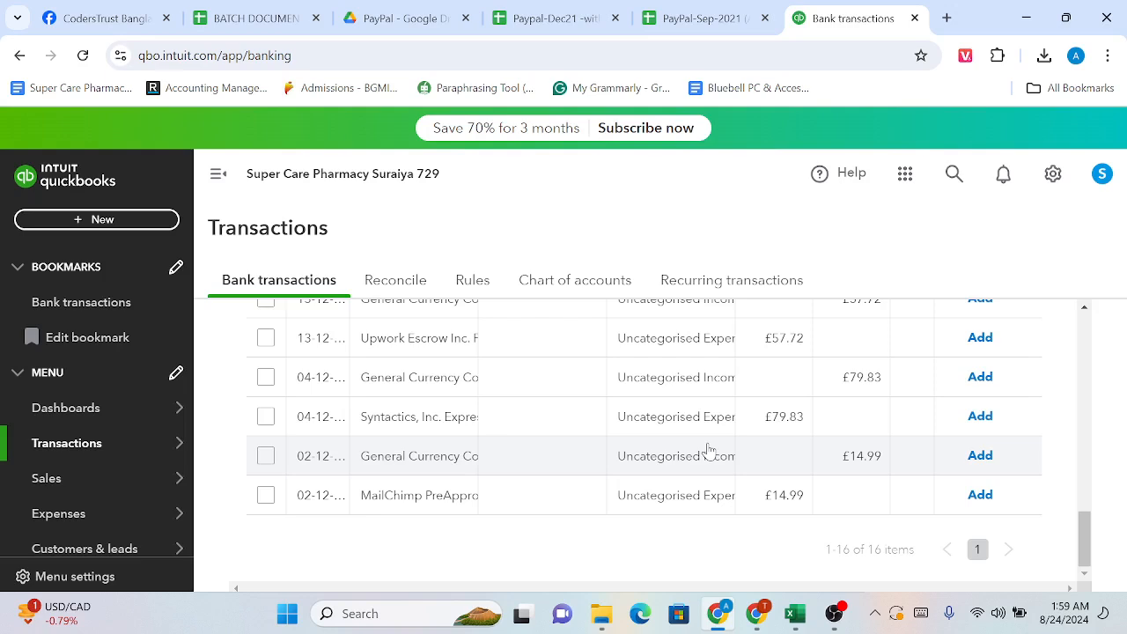
# Filter the transactions awaiting review to show only Money out
pyautogui.scroll(4, 709, 449)
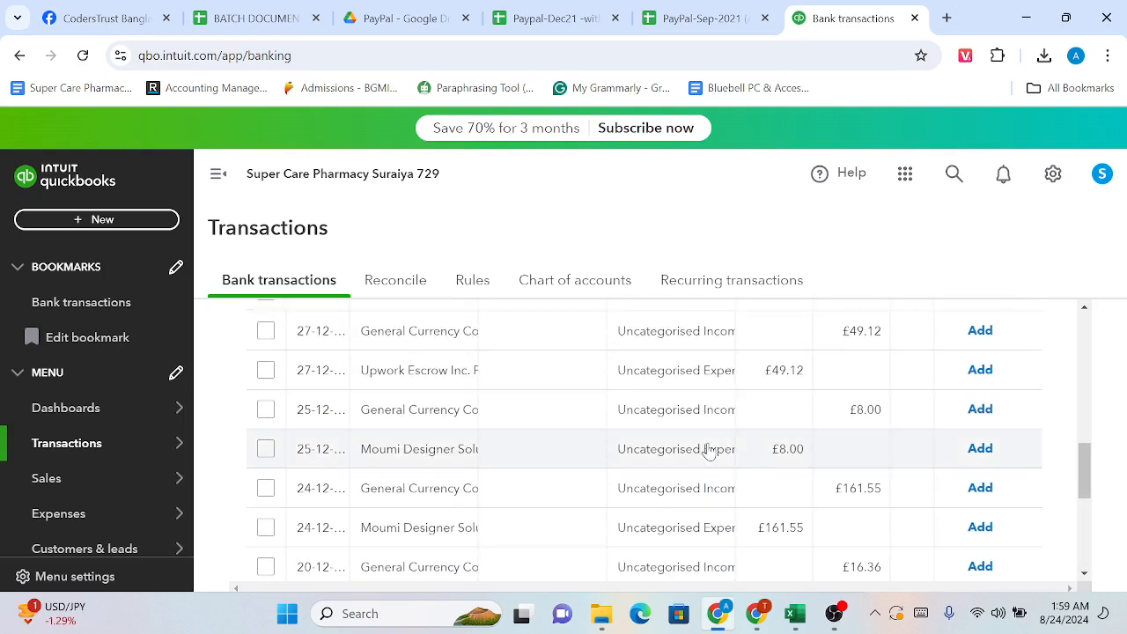
pyautogui.scroll(5, 708, 451)
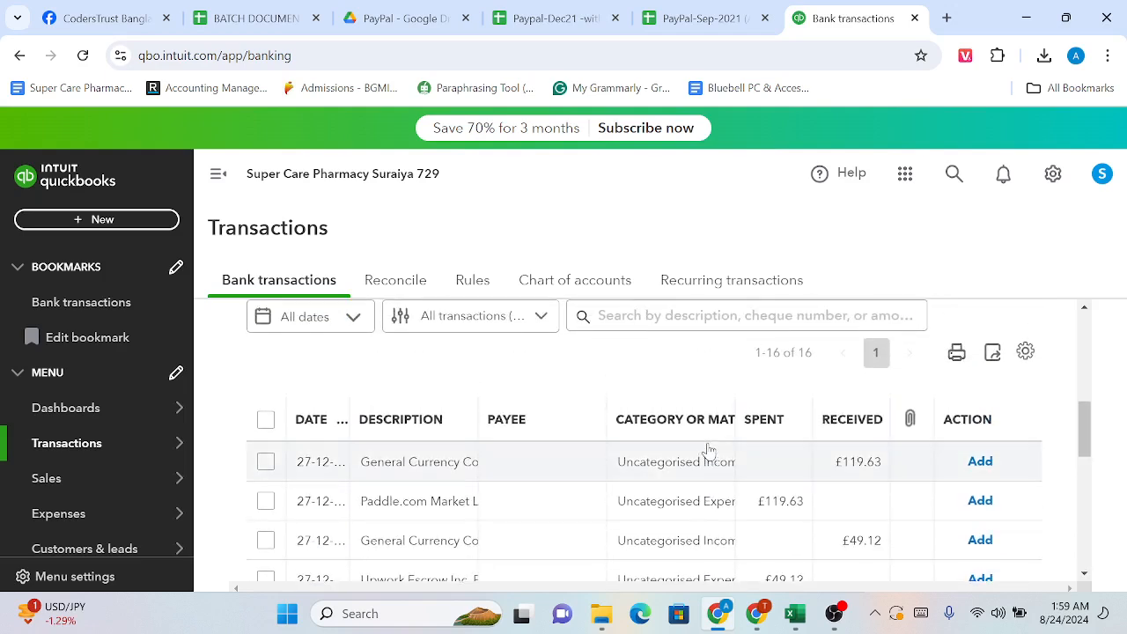
pyautogui.scroll(2, 709, 451)
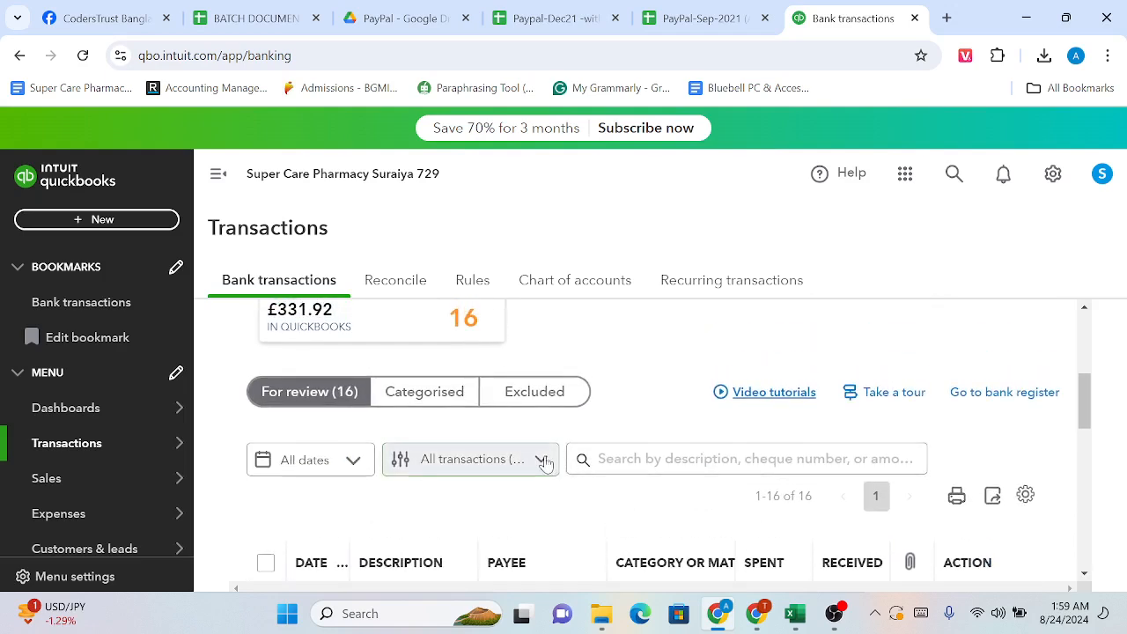
pyautogui.click(545, 464)
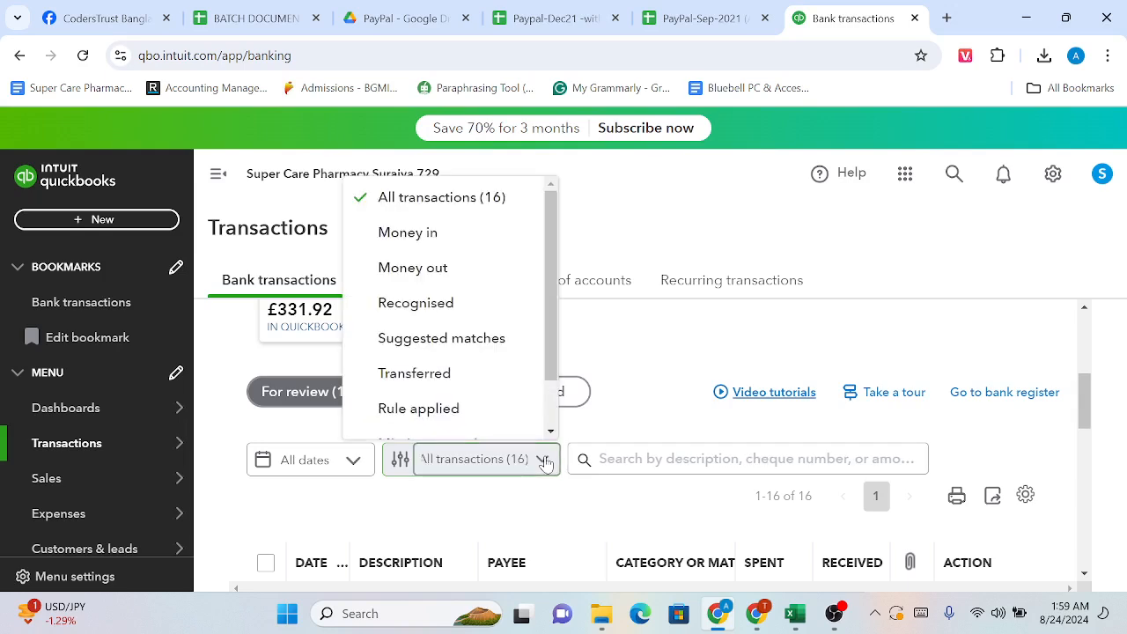
pyautogui.click(413, 268)
# Examine the descriptions, categories and spent amounts of the money-out transactions
pyautogui.scroll(-5, 549, 485)
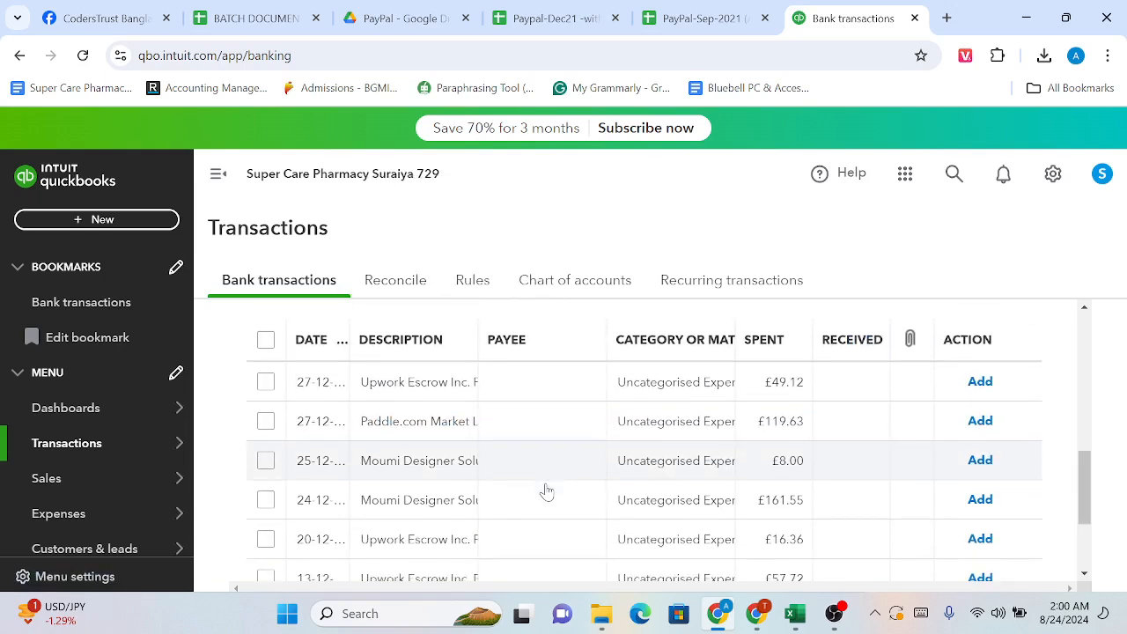
pyautogui.scroll(-2, 472, 422)
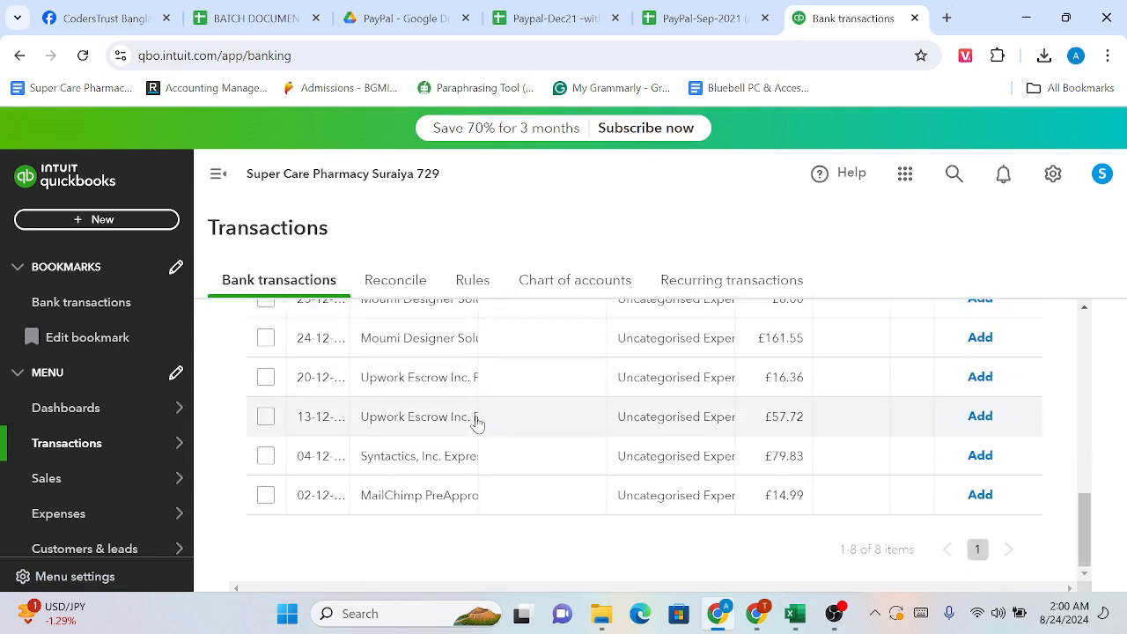
pyautogui.scroll(3, 477, 424)
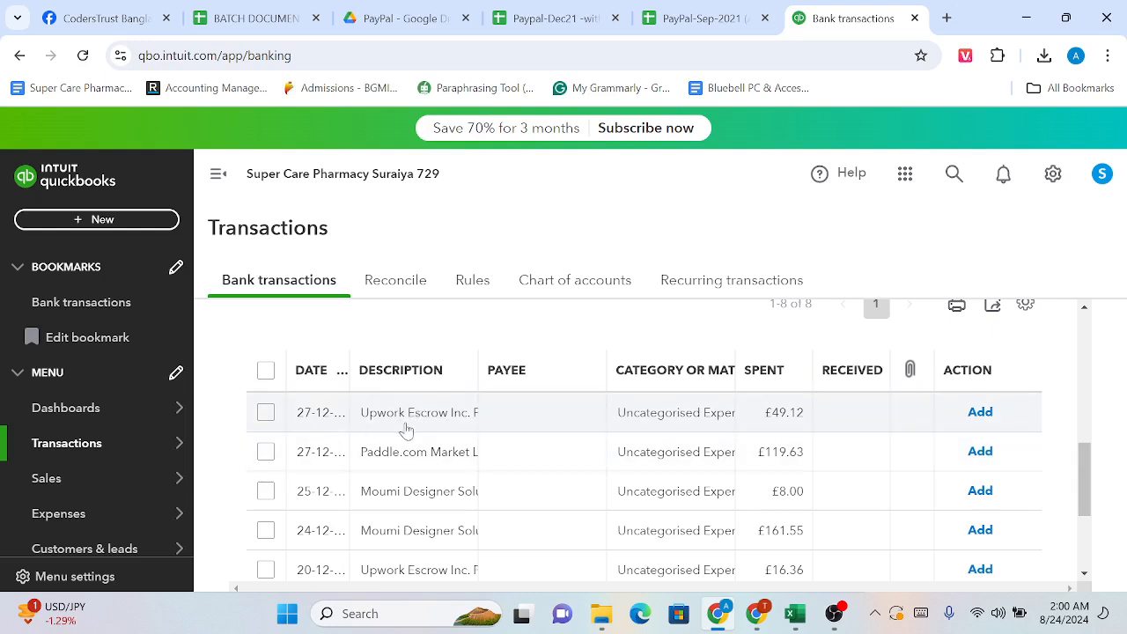
pyautogui.scroll(-3, 413, 495)
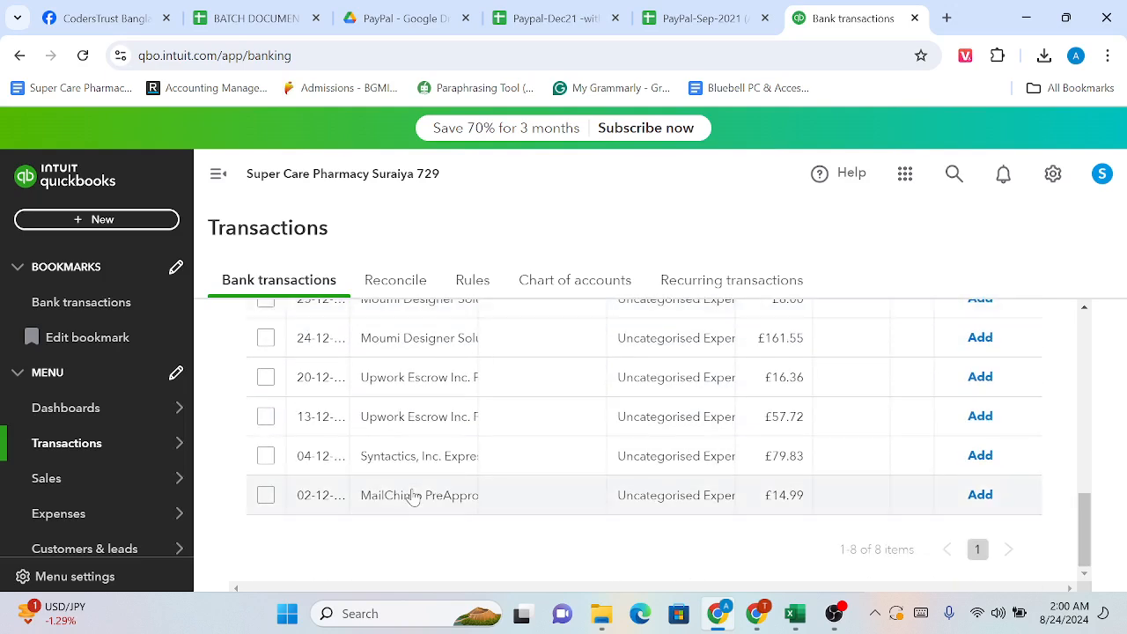
pyautogui.scroll(3, 413, 496)
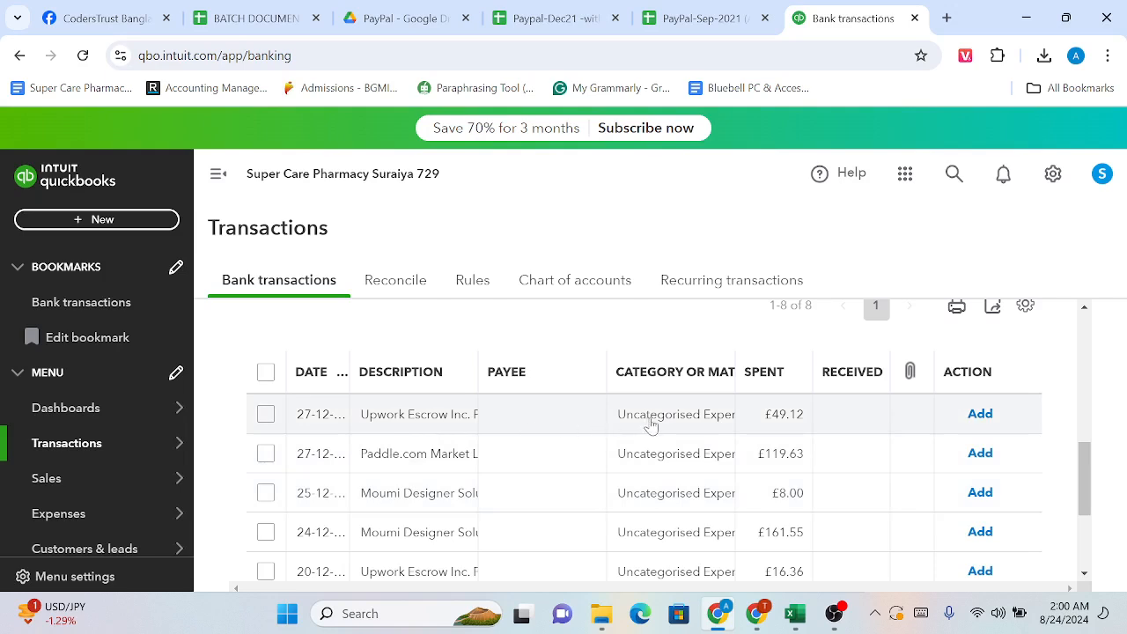
pyautogui.scroll(-1, 657, 514)
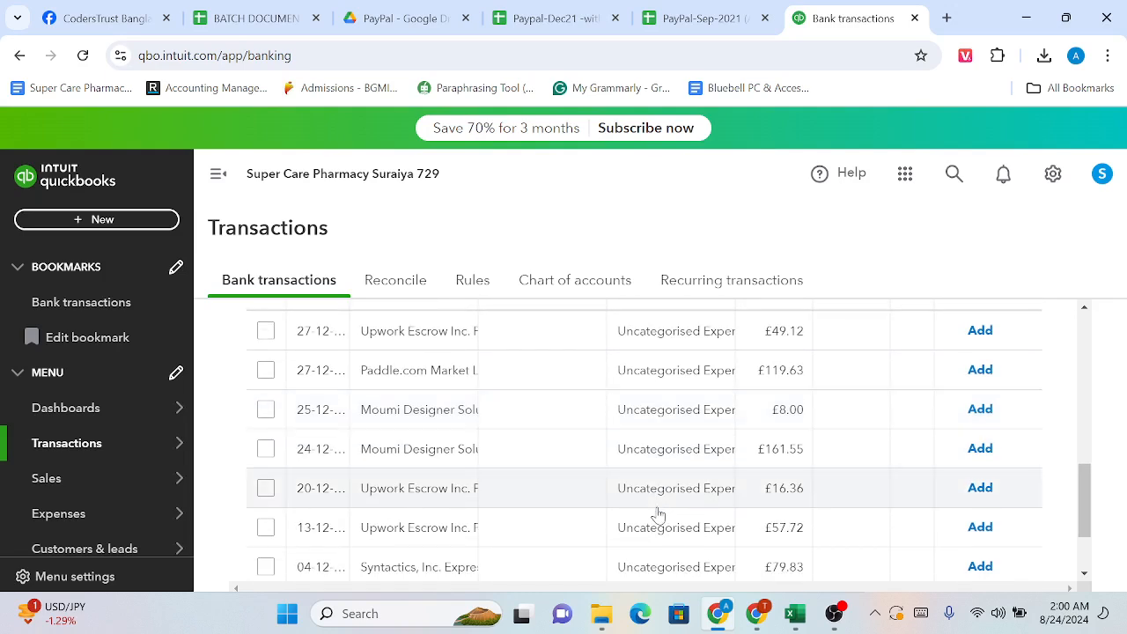
pyautogui.scroll(3, 658, 515)
pyautogui.scroll(-2, 658, 514)
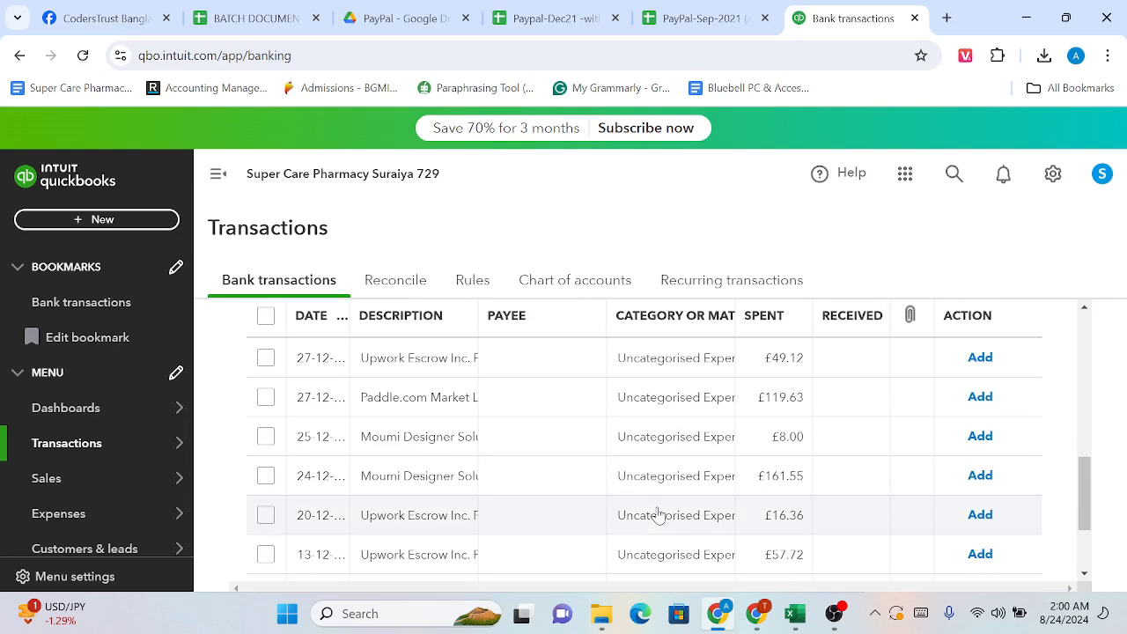
pyautogui.scroll(-1, 658, 514)
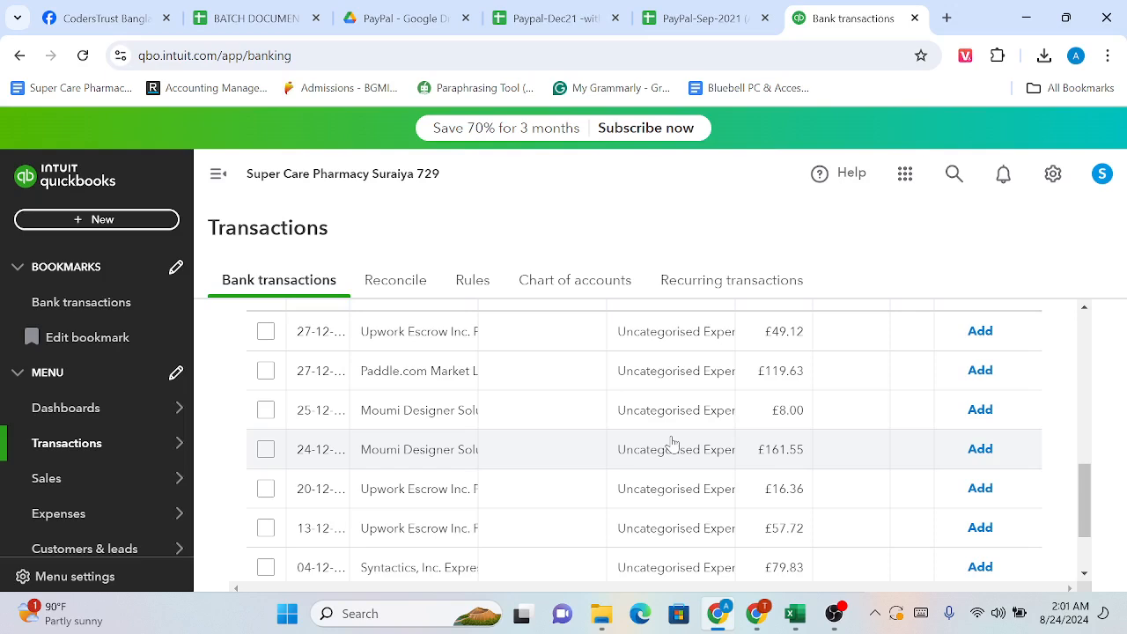
pyautogui.scroll(3, 672, 443)
pyautogui.scroll(-2, 672, 443)
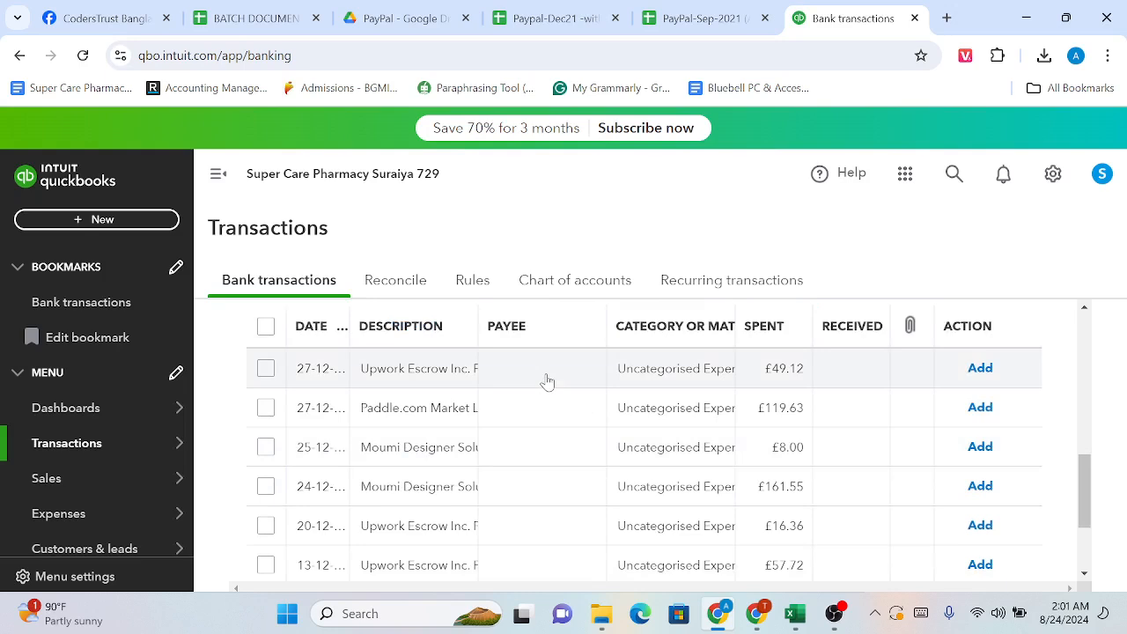
# Switch to the Paypal-Dec21 workbook in Excel, open the sheet with the PayPal fees and select cells E2:E25 beside the transactions
pyautogui.moveTo(795, 614)
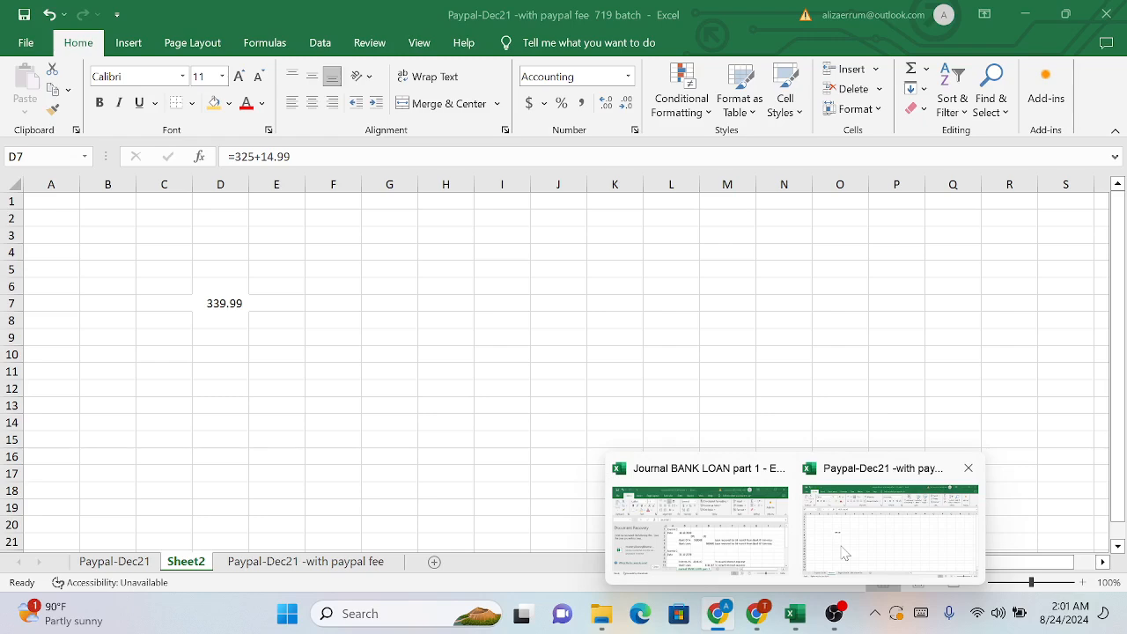
pyautogui.click(843, 552)
pyautogui.click(305, 561)
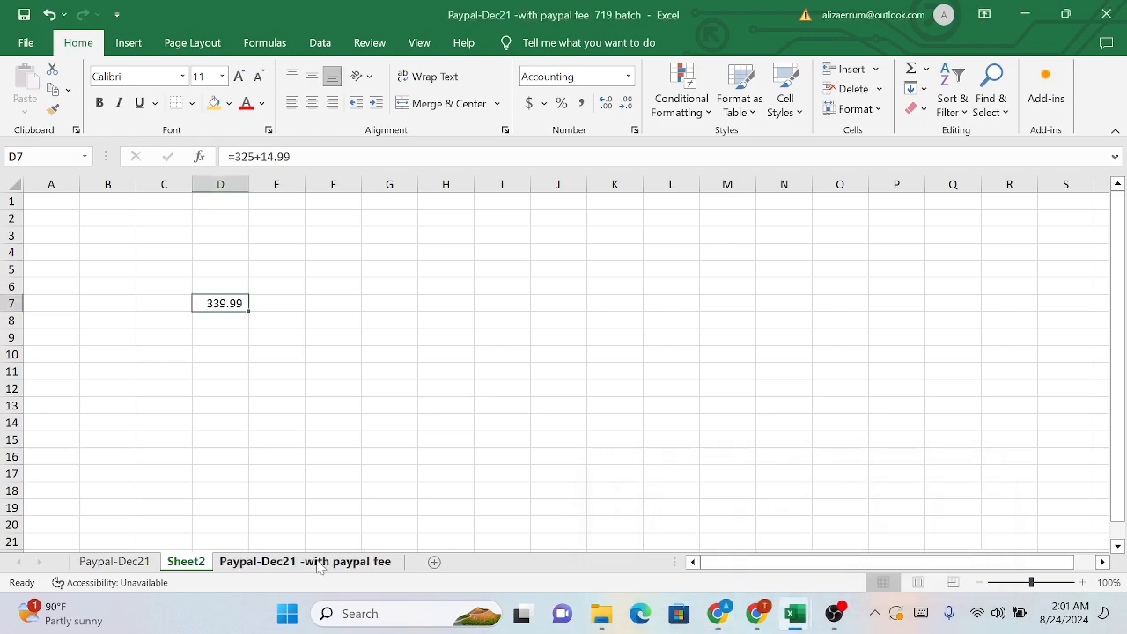
pyautogui.scroll(1, 408, 345)
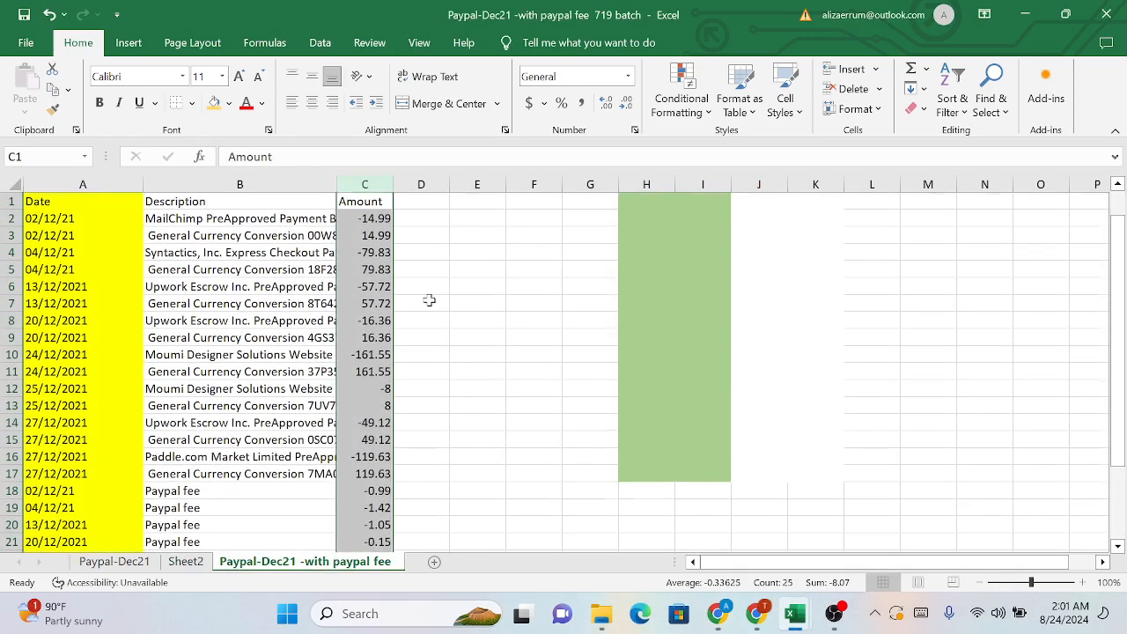
pyautogui.click(460, 203)
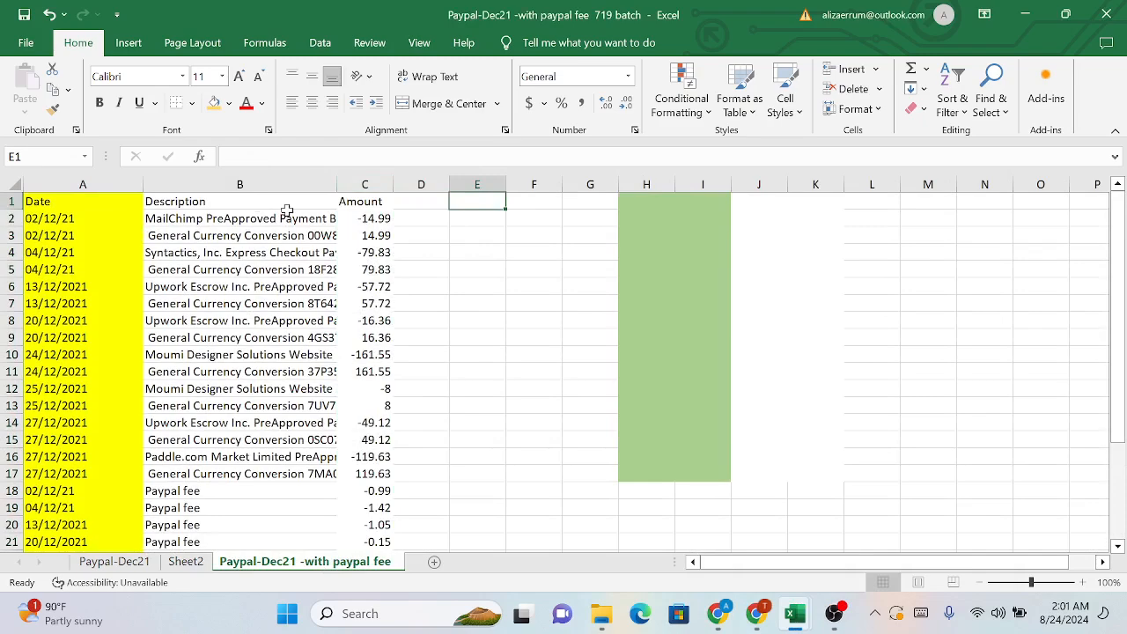
pyautogui.moveTo(478, 214); pyautogui.dragTo(470, 456)
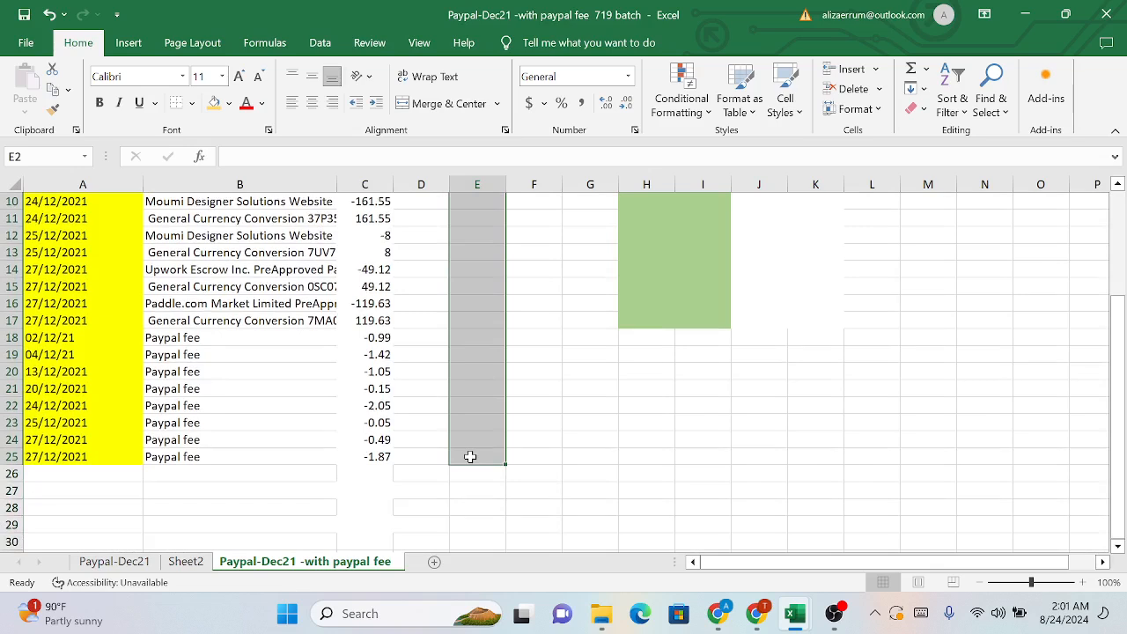
# Switch back to QuickBooks in Chrome and examine the details of the £49.12 Upwork Escrow transaction, including its account, payee and memo fields
pyautogui.moveTo(717, 613)
pyautogui.click(718, 520)
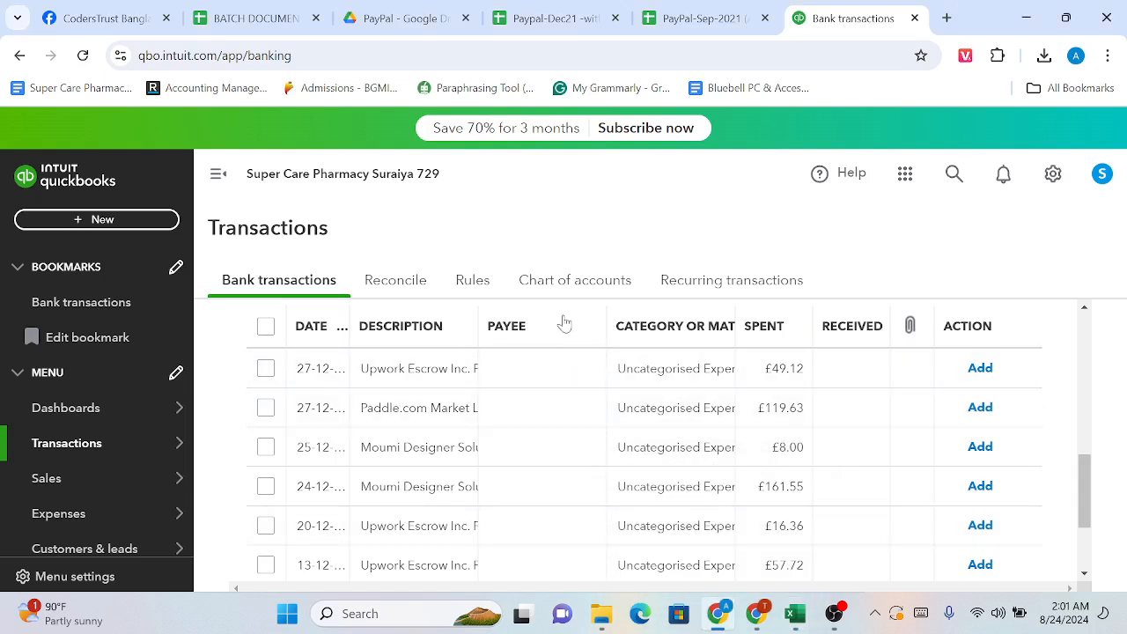
pyautogui.click(406, 382)
pyautogui.scroll(-2, 484, 500)
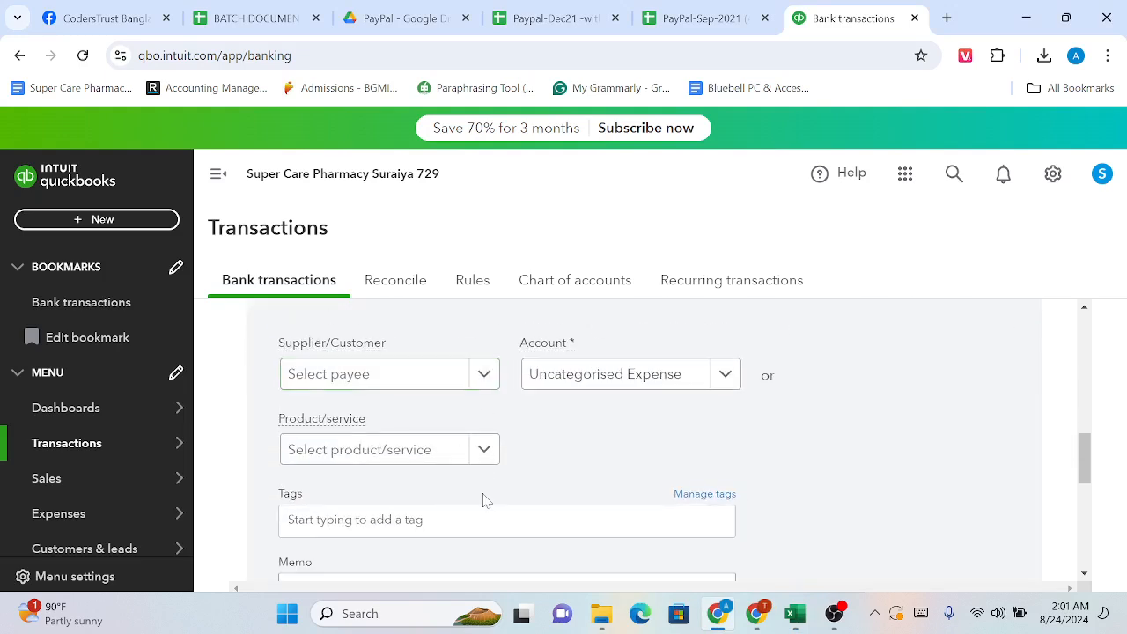
pyautogui.scroll(-2, 482, 501)
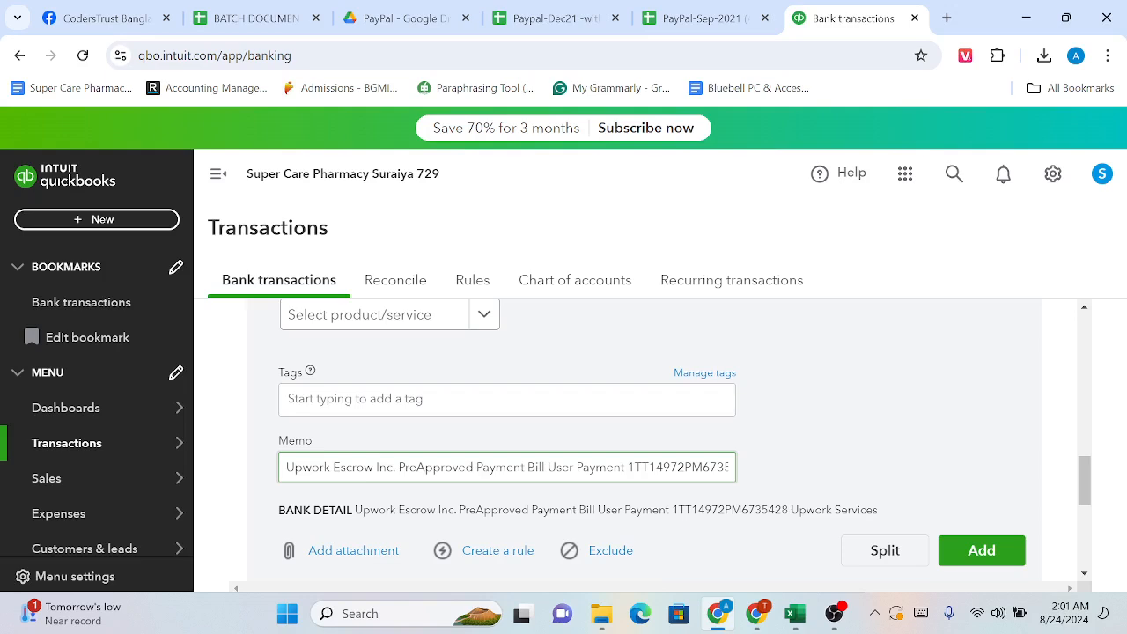
pyautogui.scroll(5, 414, 483)
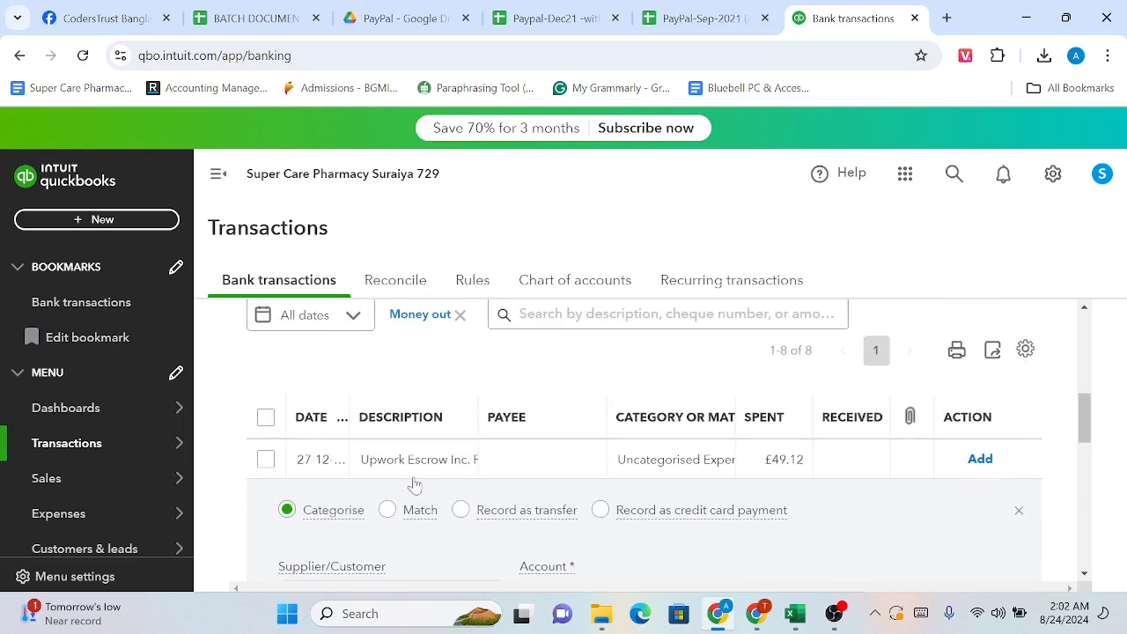
pyautogui.scroll(-2, 414, 483)
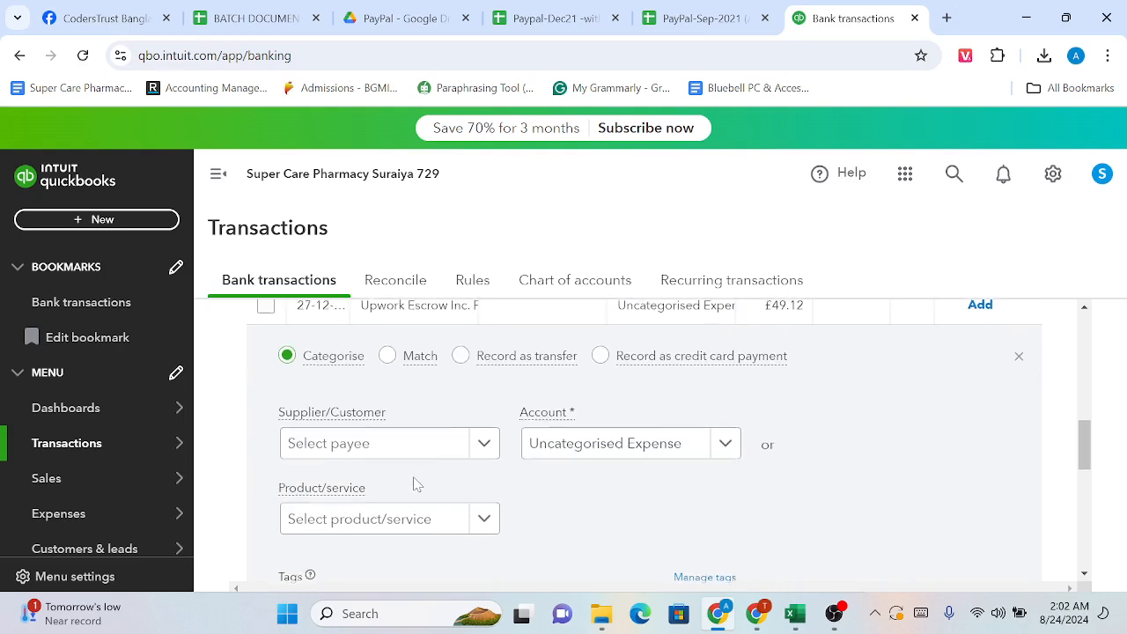
pyautogui.scroll(1, 394, 388)
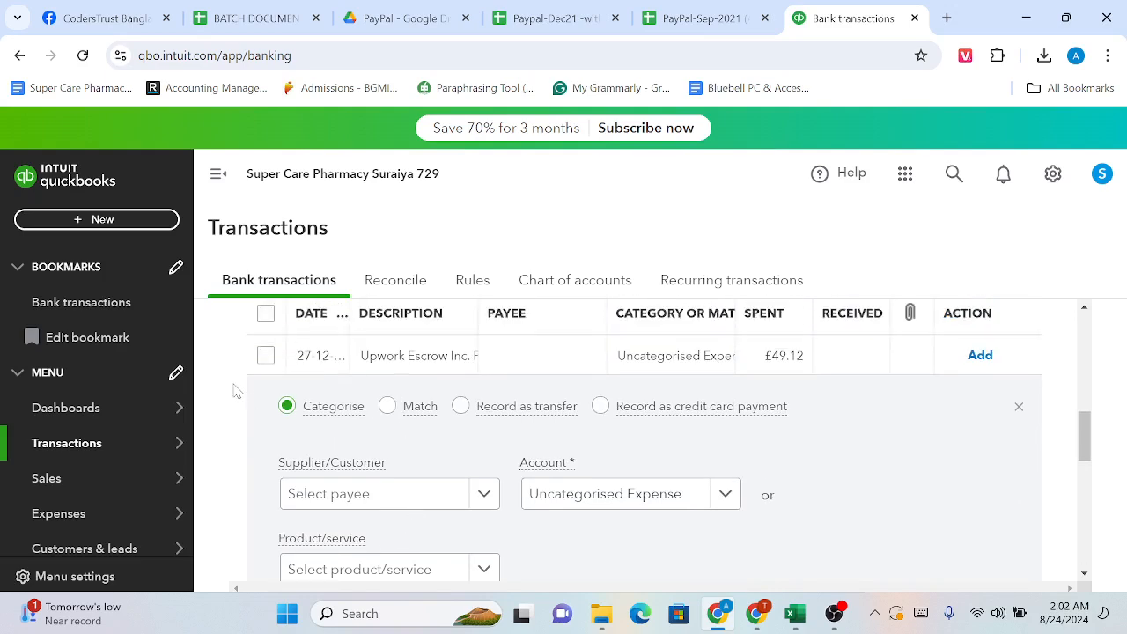
pyautogui.scroll(2, 264, 374)
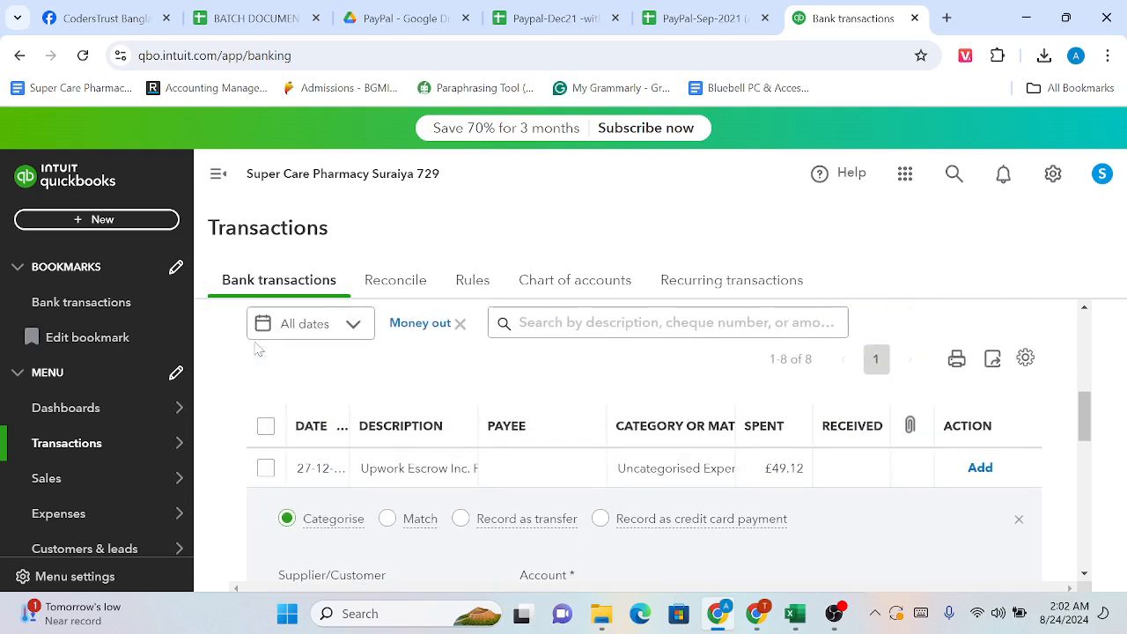
# Select the three Upwork Escrow transactions of £49.12, £16.36 and £57.72 in the money-out list
pyautogui.scroll(-1, 271, 392)
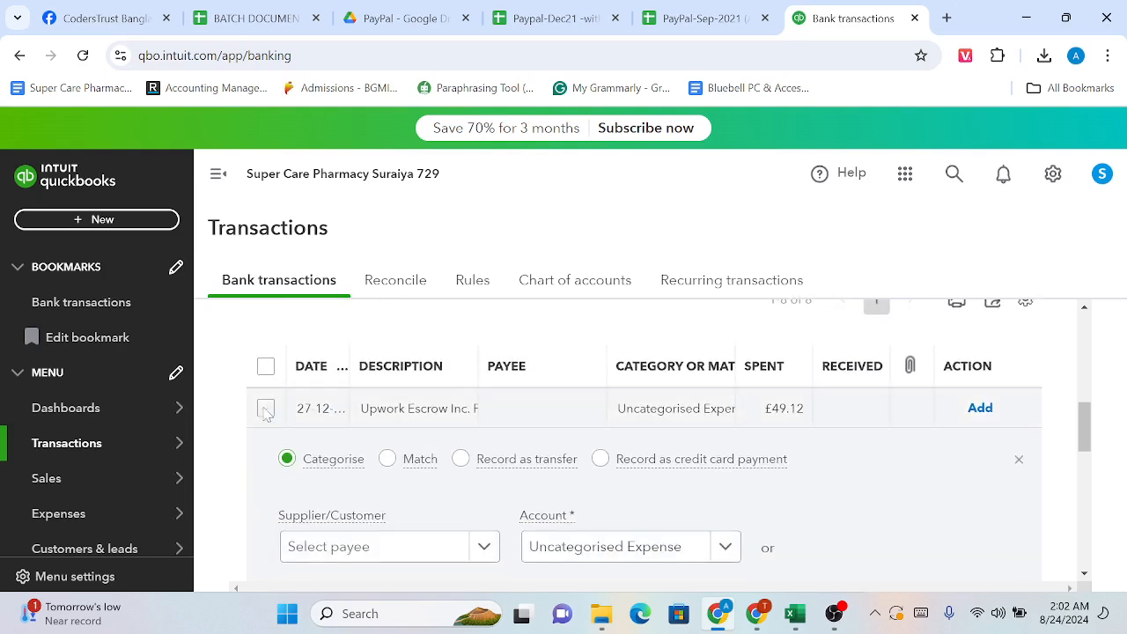
pyautogui.click(266, 408)
pyautogui.scroll(-2, 337, 496)
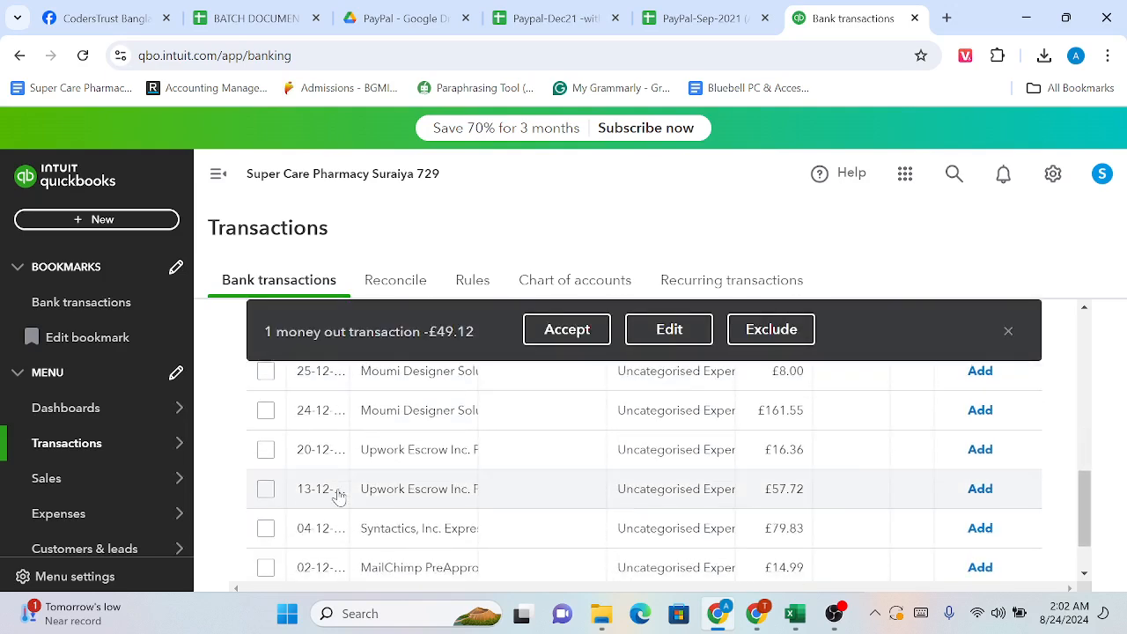
pyautogui.click(266, 450)
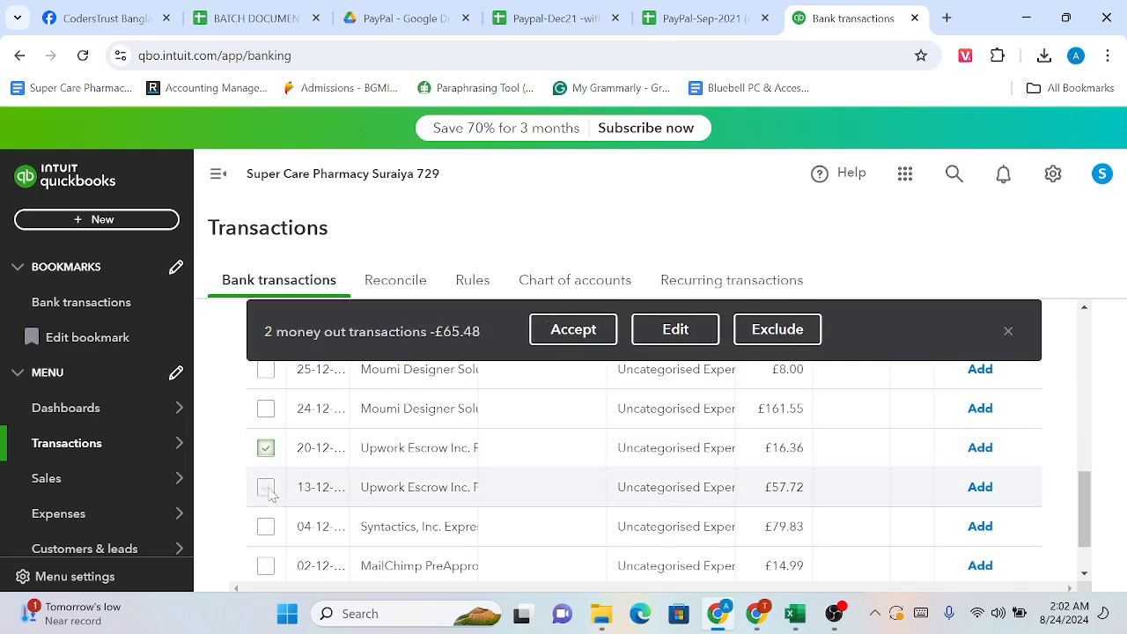
pyautogui.click(266, 488)
pyautogui.scroll(-1, 356, 490)
pyautogui.scroll(3, 356, 490)
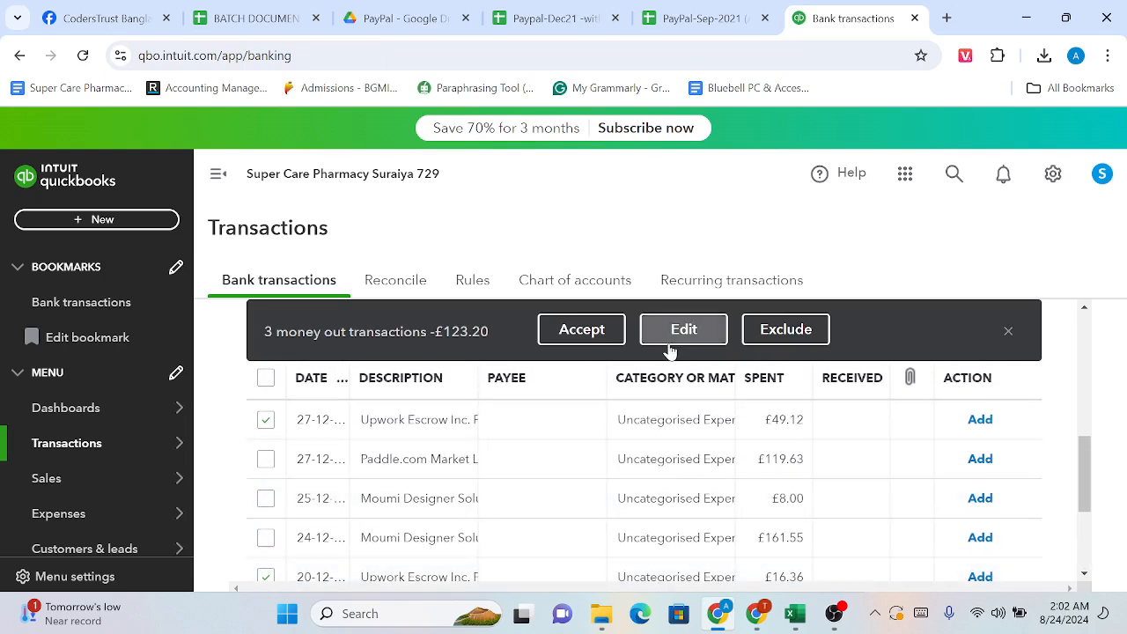
# Open the selected Upwork Escrow transactions for bulk editing and set their transaction type to Expense
pyautogui.click(673, 339)
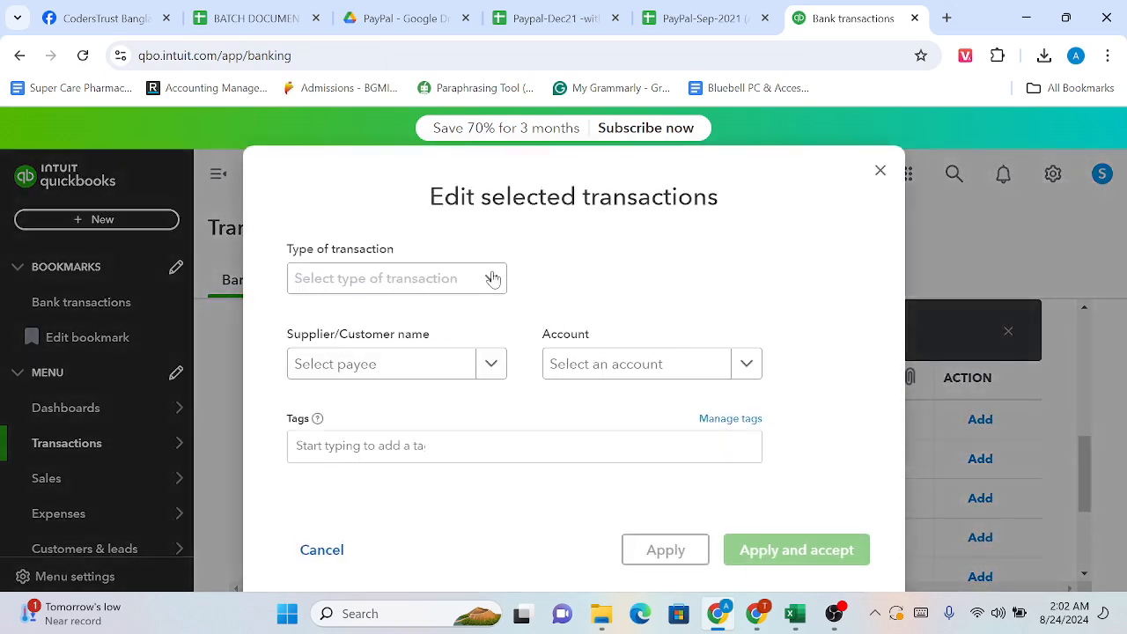
pyautogui.click(493, 278)
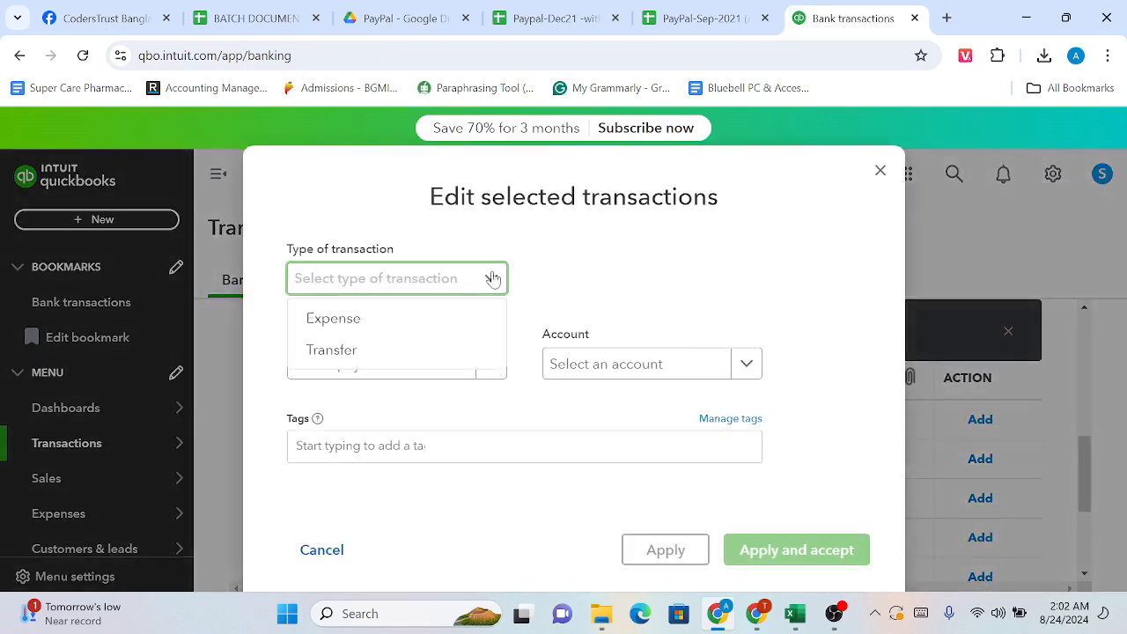
pyautogui.click(416, 318)
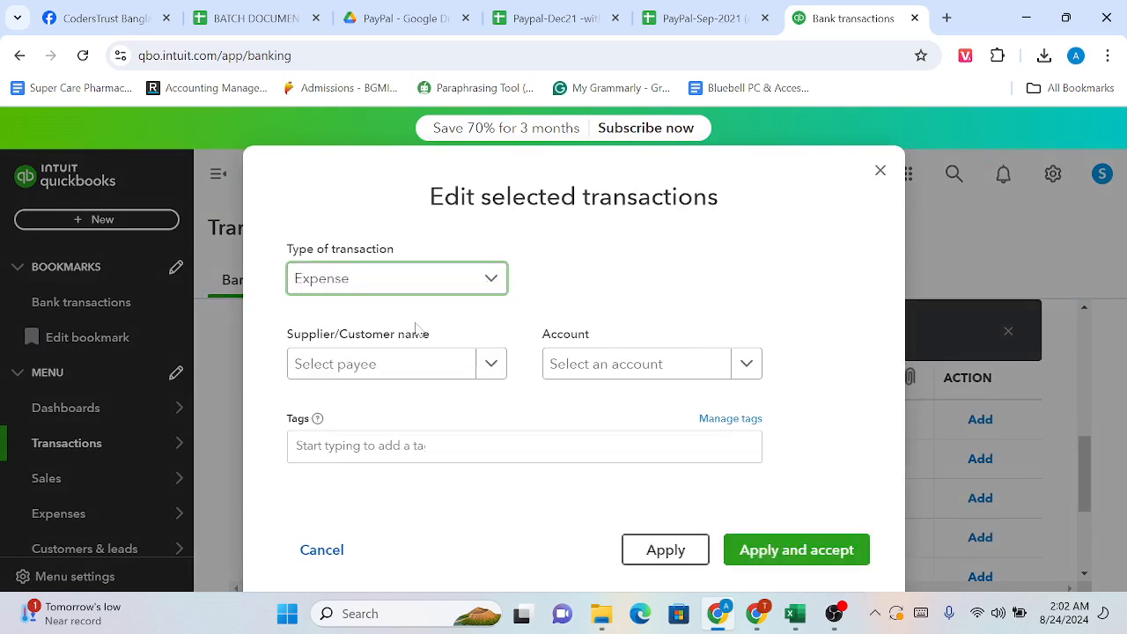
# Look through the available expense accounts for one that suits the selected Upwork Escrow payments
pyautogui.click(753, 375)
pyautogui.scroll(-2, 678, 506)
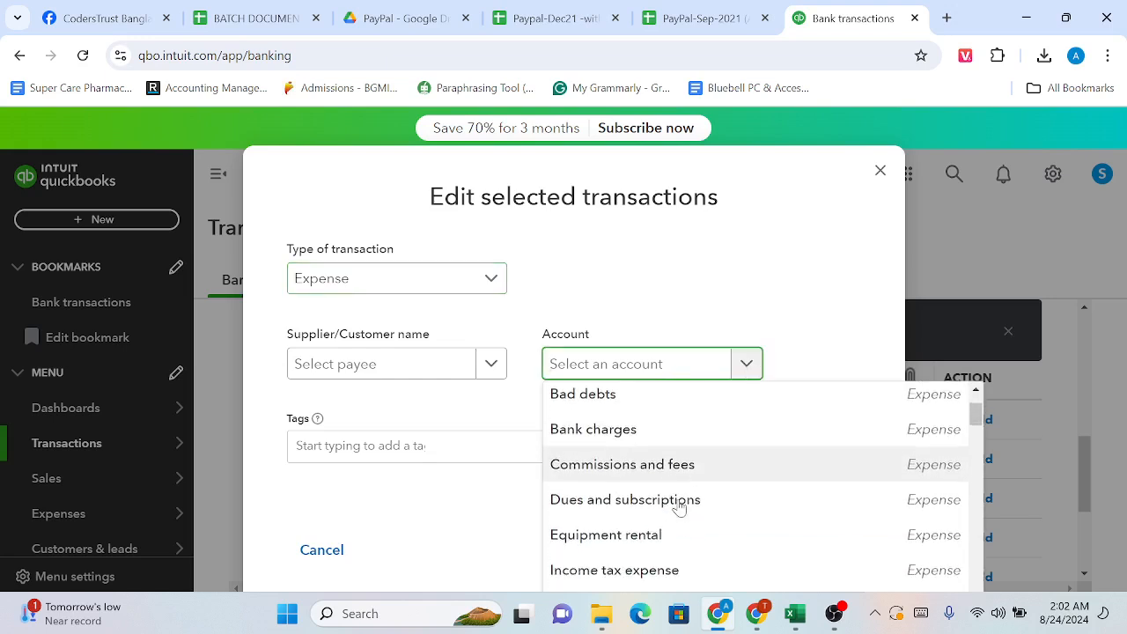
pyautogui.scroll(-4, 678, 506)
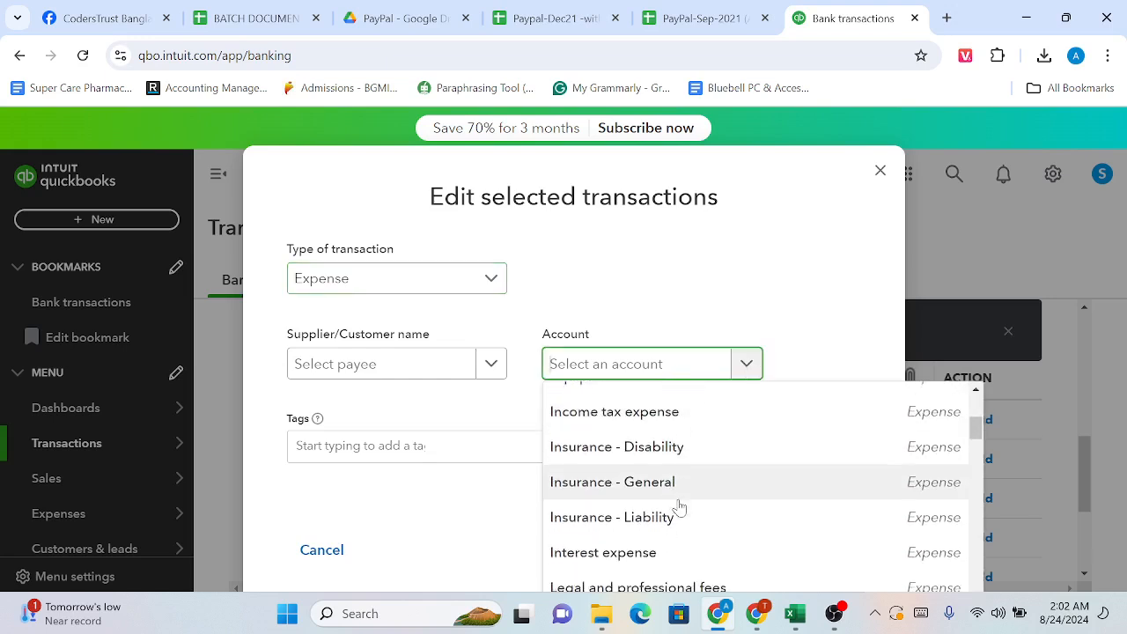
pyautogui.scroll(-3, 678, 506)
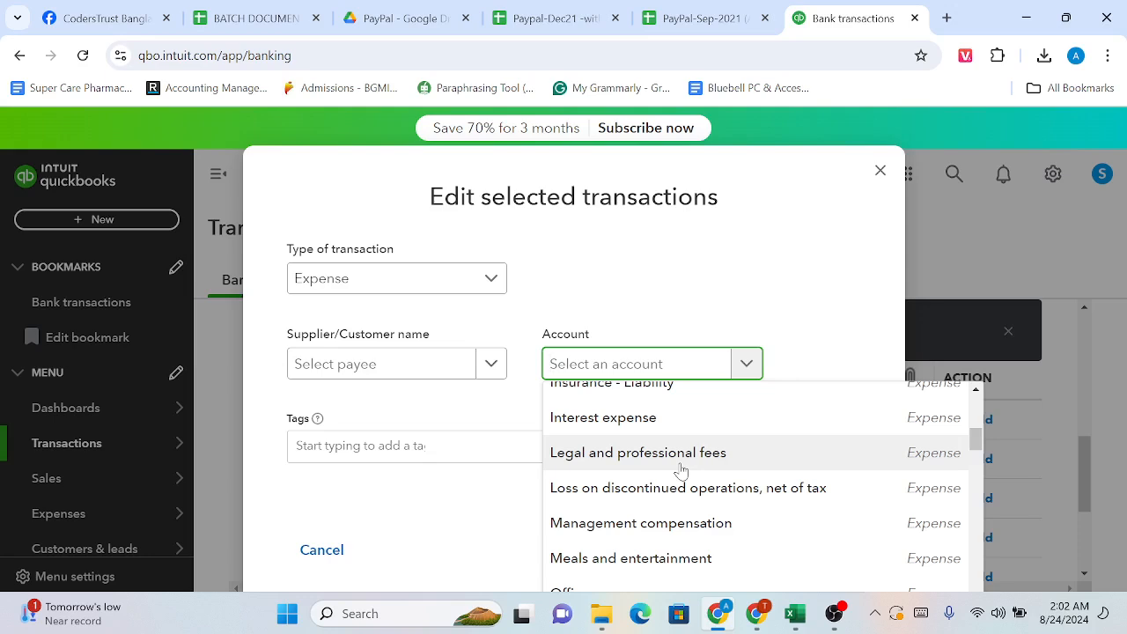
# Assign the selected expense transactions to the Legal and professional fees account, then apply and accept them
pyautogui.click(680, 452)
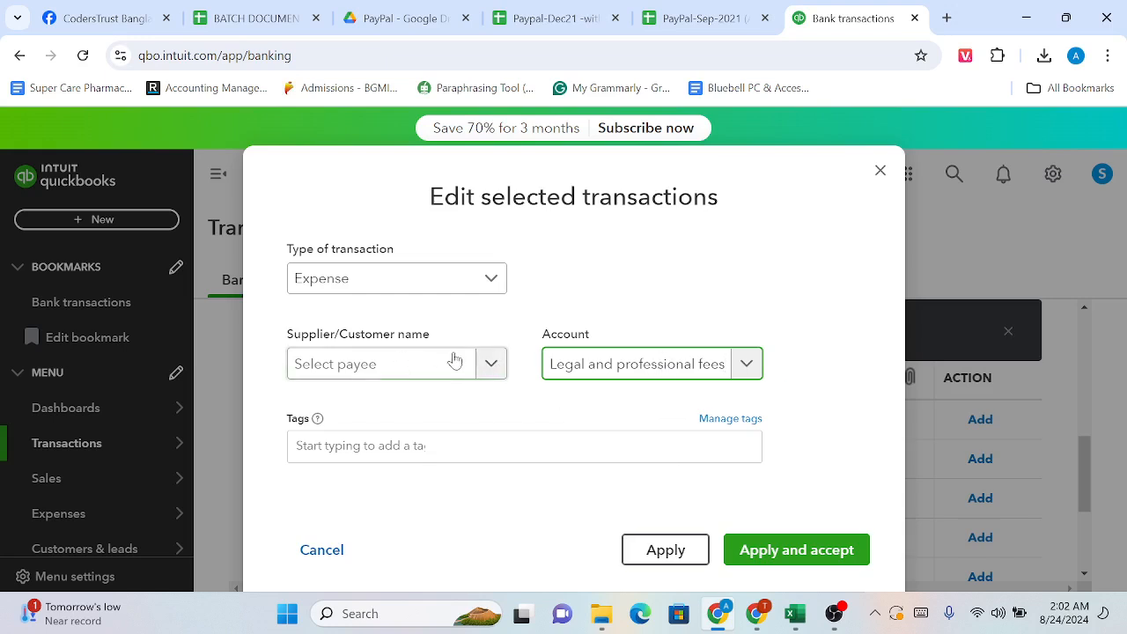
pyautogui.scroll(-1, 518, 408)
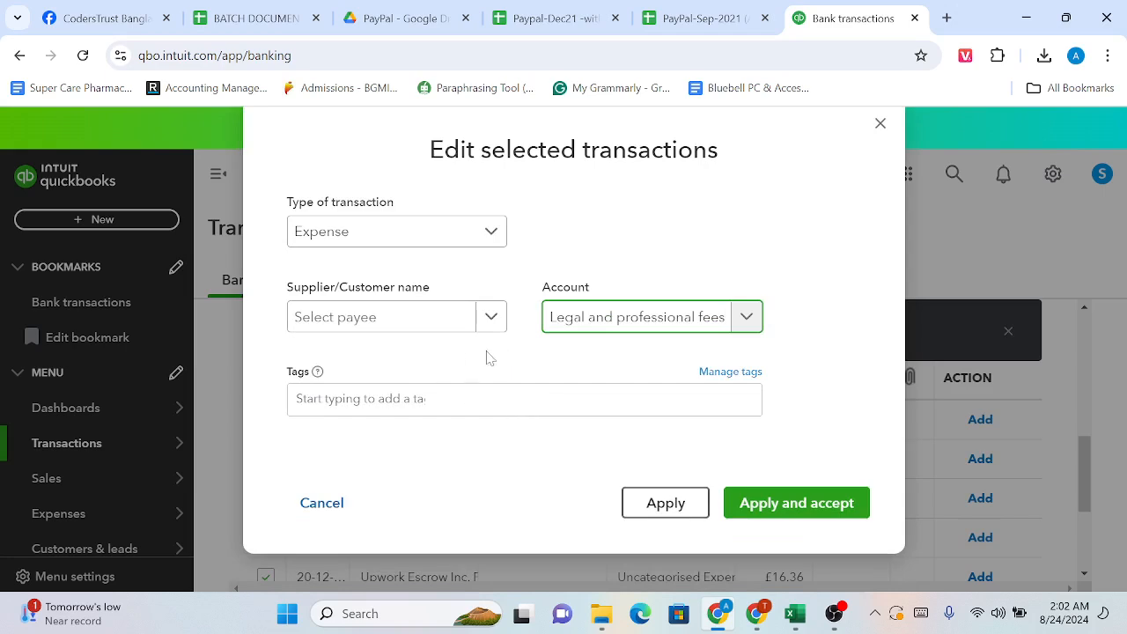
pyautogui.click(773, 509)
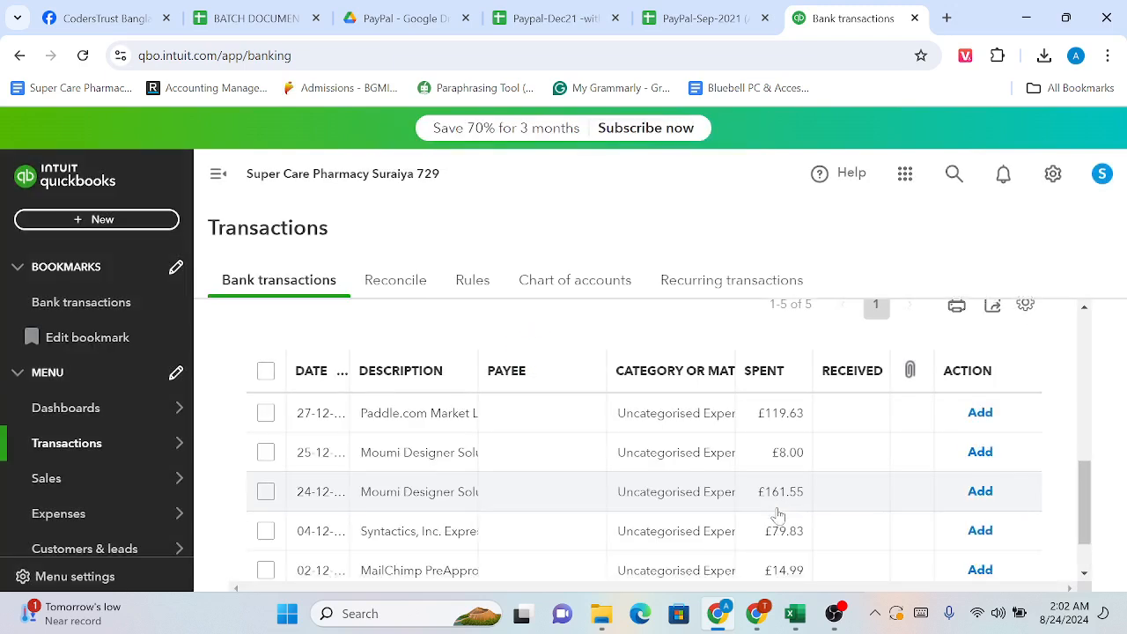
# Categorise the MailChimp and both Moumi Designer transactions as Expense under the Stationery and printing account, and accept them
pyautogui.scroll(-1, 777, 515)
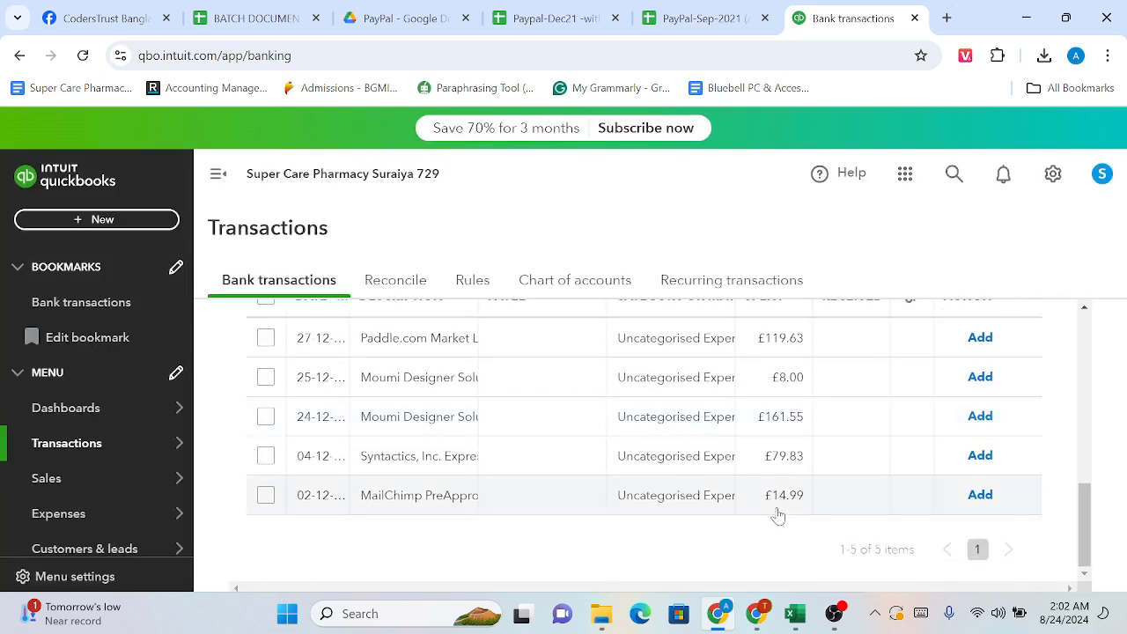
pyautogui.click(266, 499)
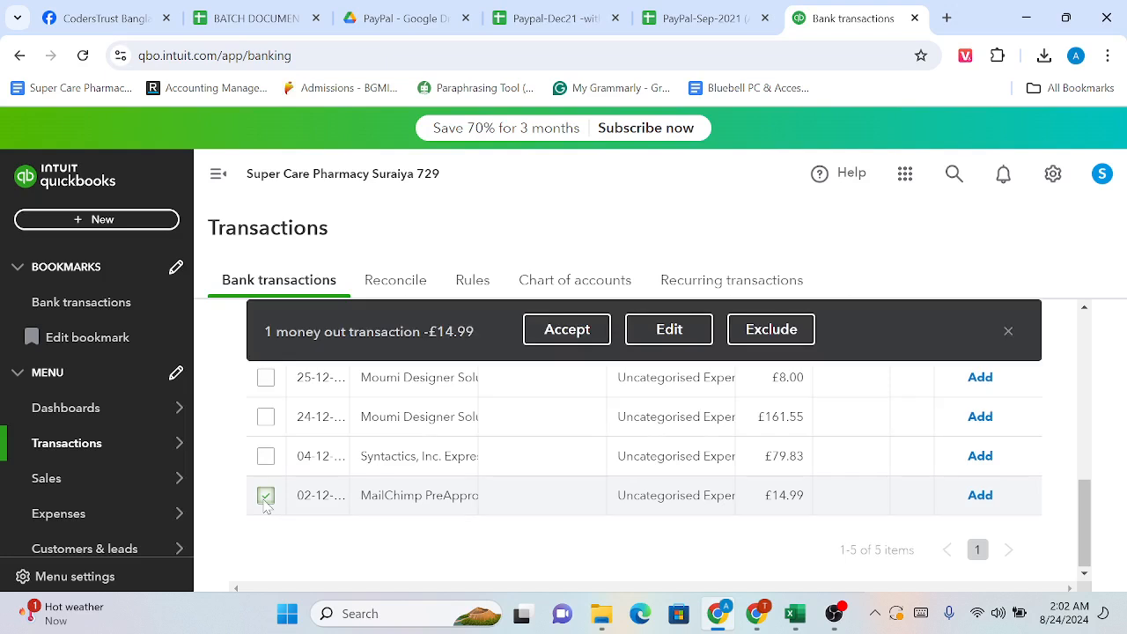
pyautogui.click(266, 419)
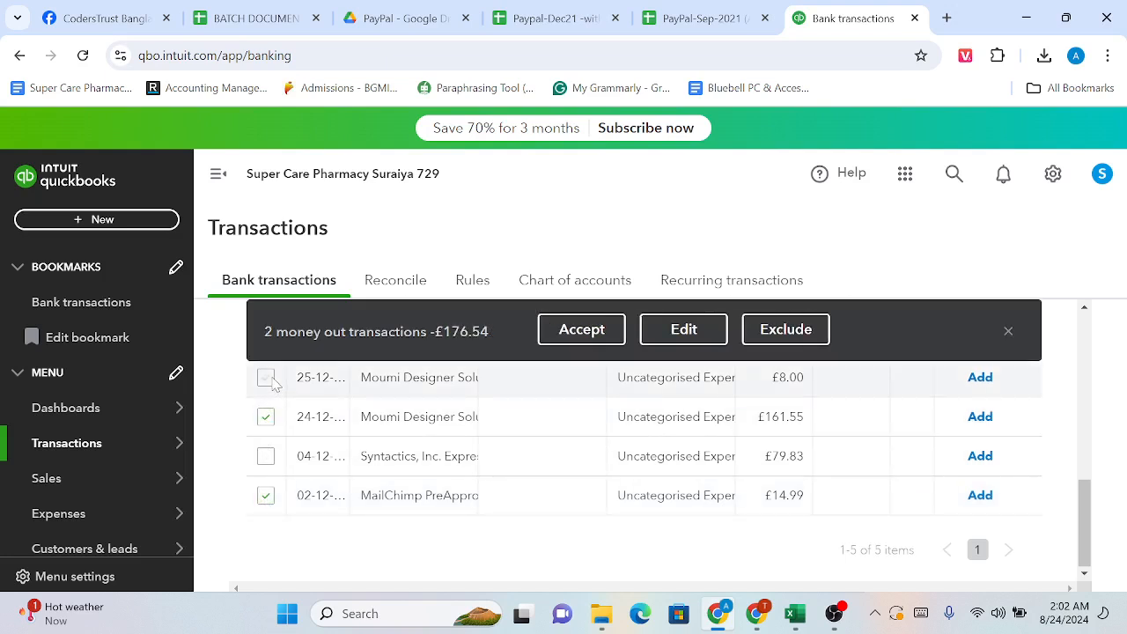
pyautogui.click(266, 377)
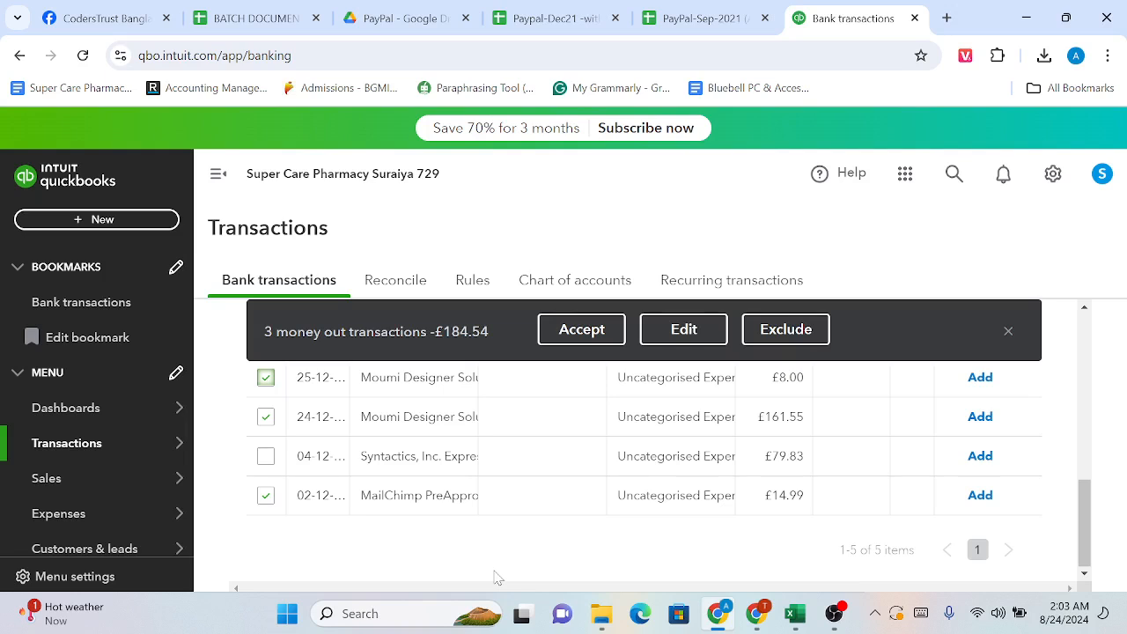
pyautogui.click(680, 342)
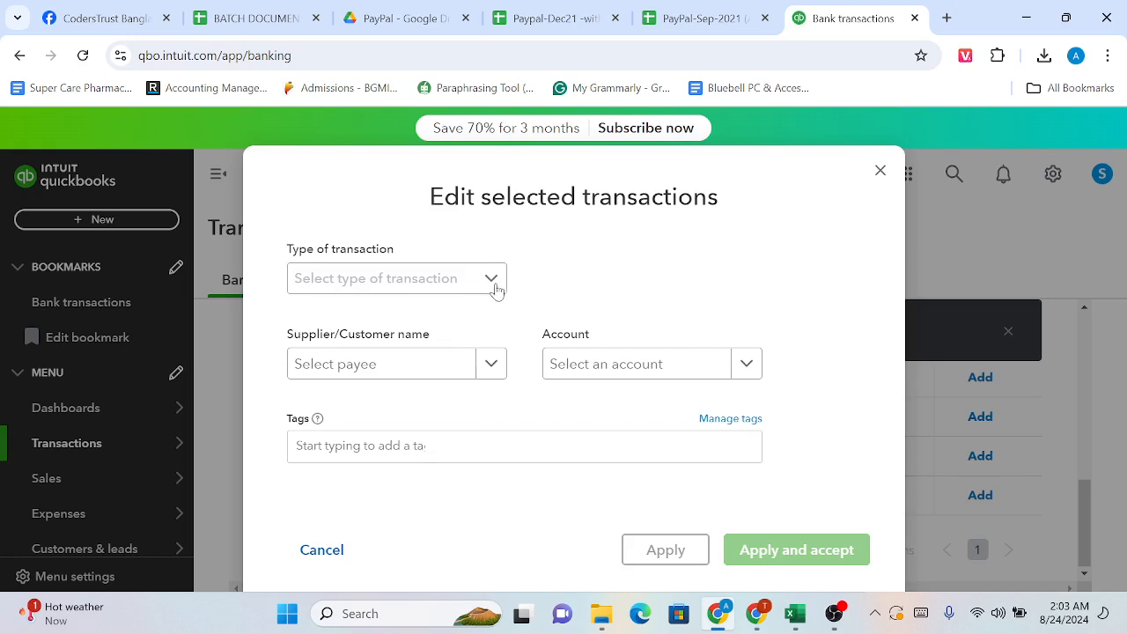
pyautogui.click(496, 280)
pyautogui.click(419, 321)
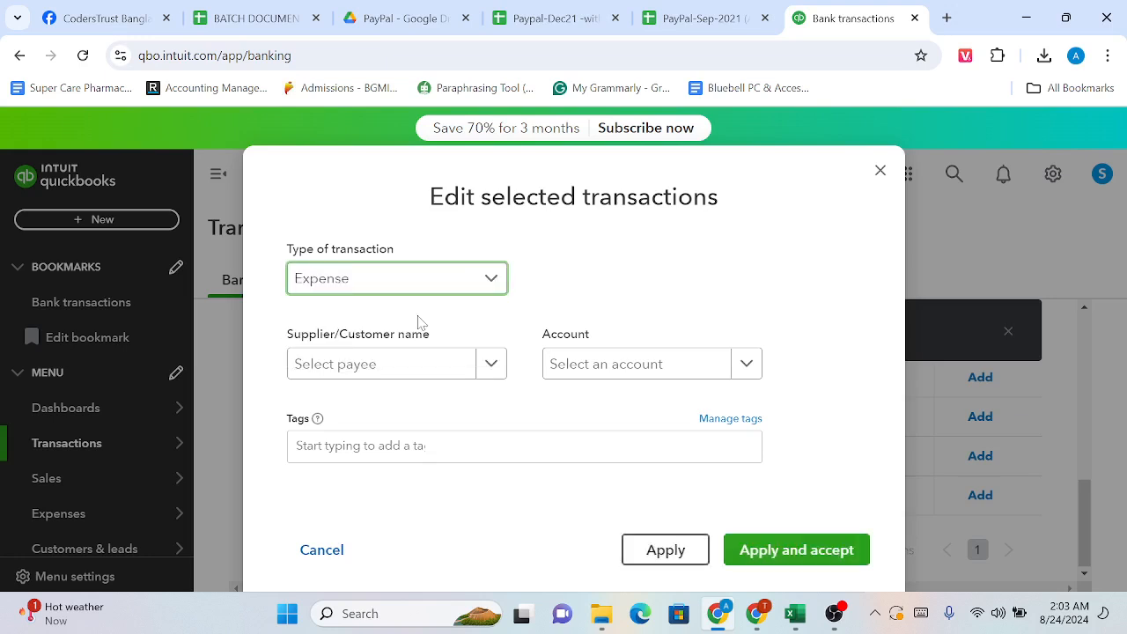
pyautogui.click(745, 365)
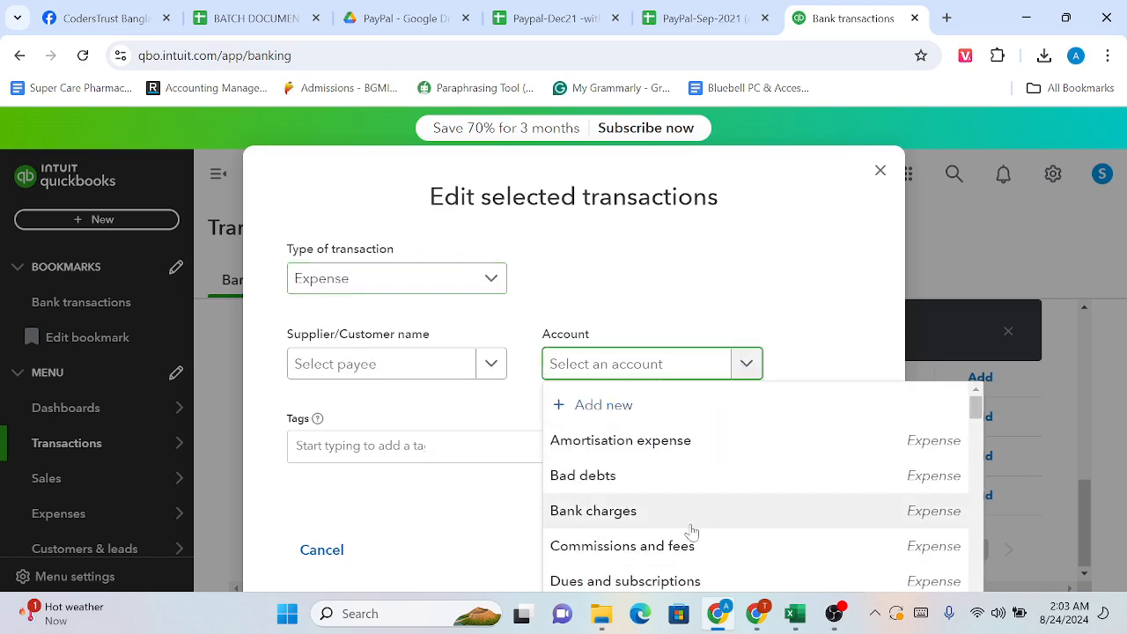
pyautogui.scroll(-3, 690, 531)
pyautogui.scroll(-2, 691, 531)
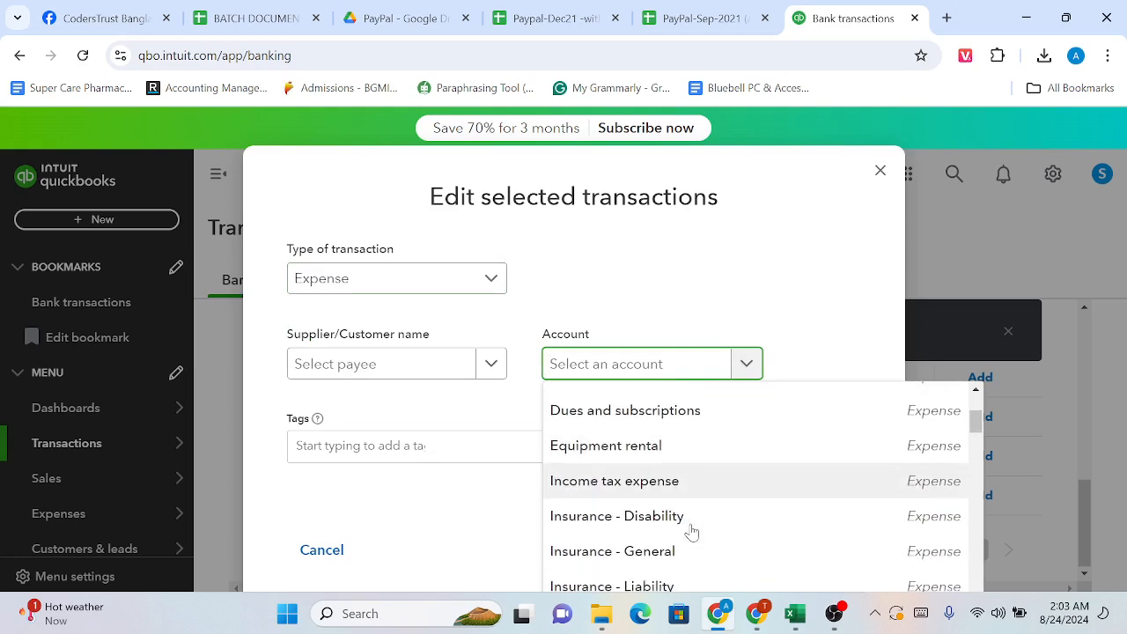
pyautogui.scroll(-3, 692, 531)
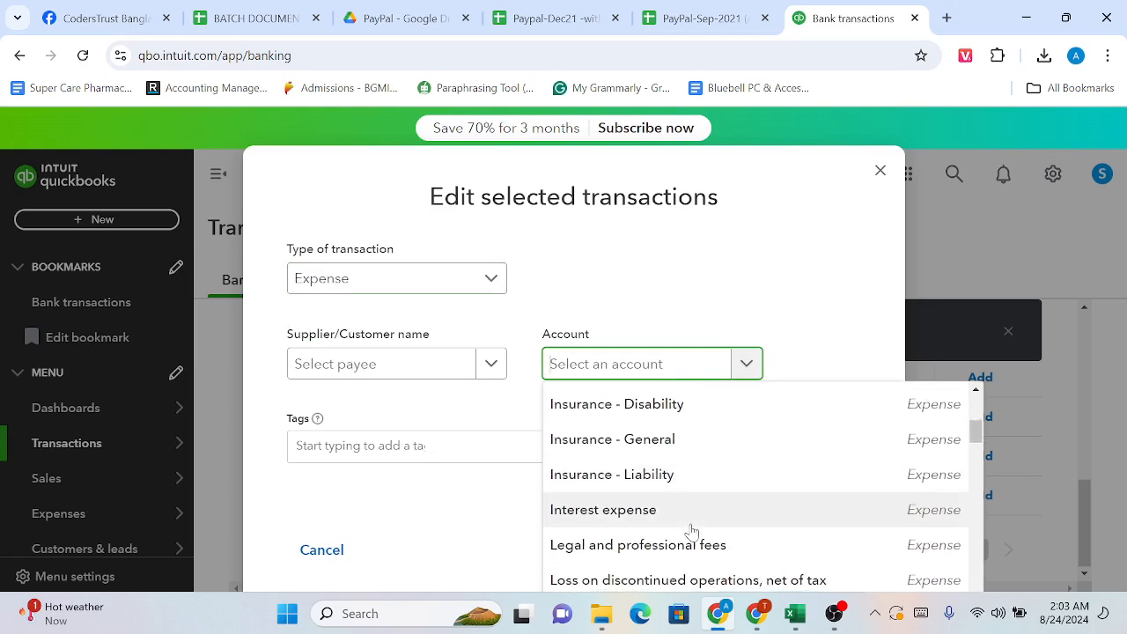
pyautogui.scroll(-4, 692, 531)
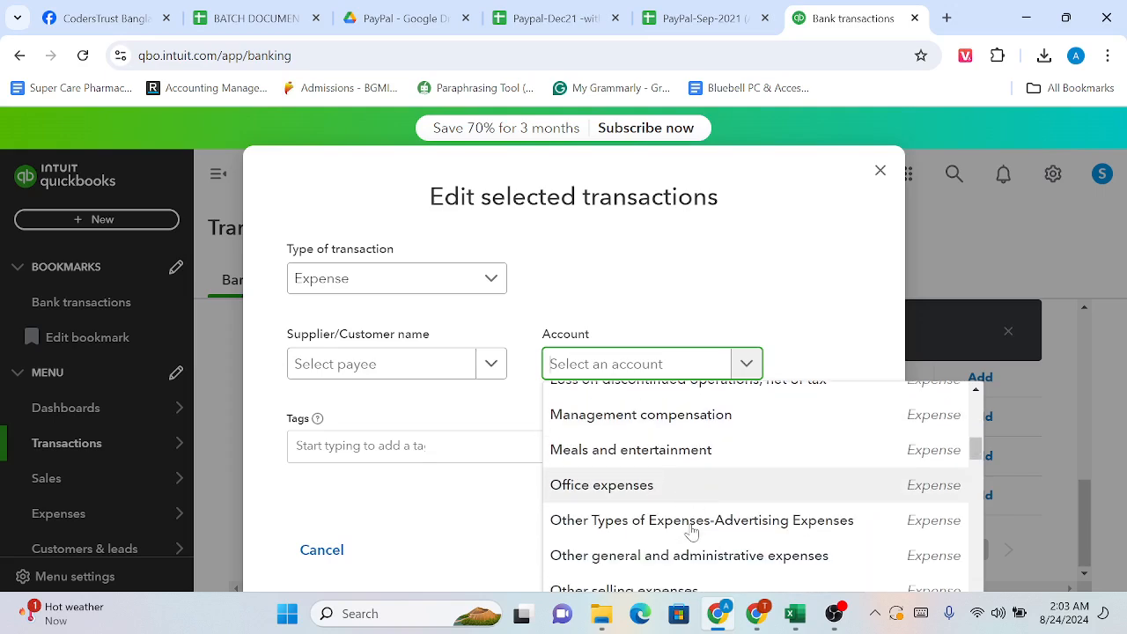
pyautogui.scroll(-1, 692, 531)
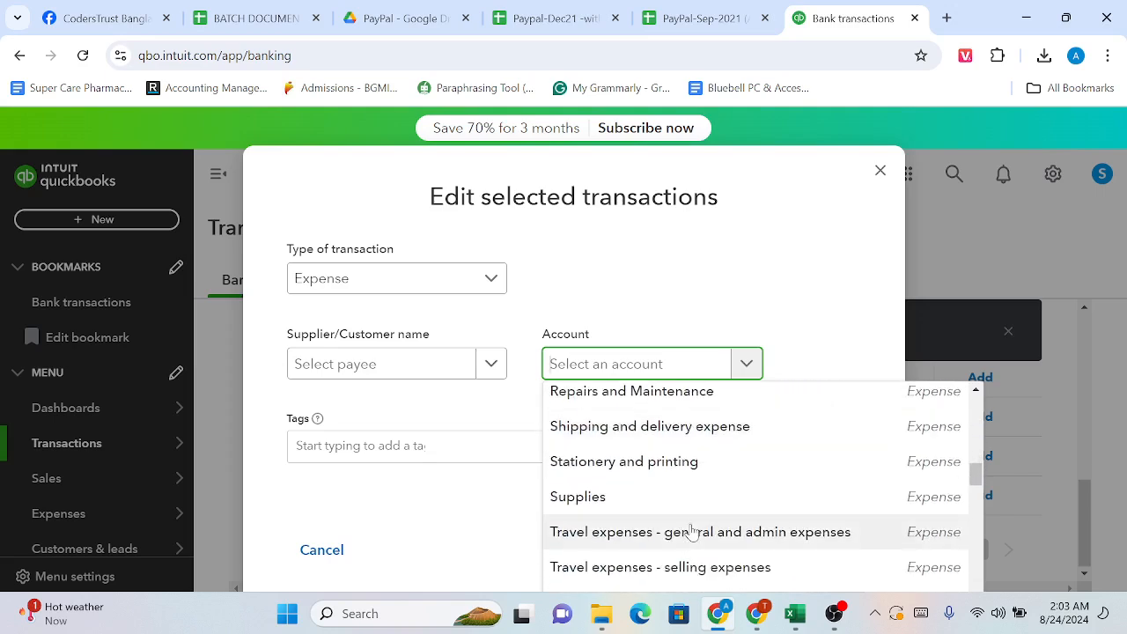
pyautogui.click(647, 474)
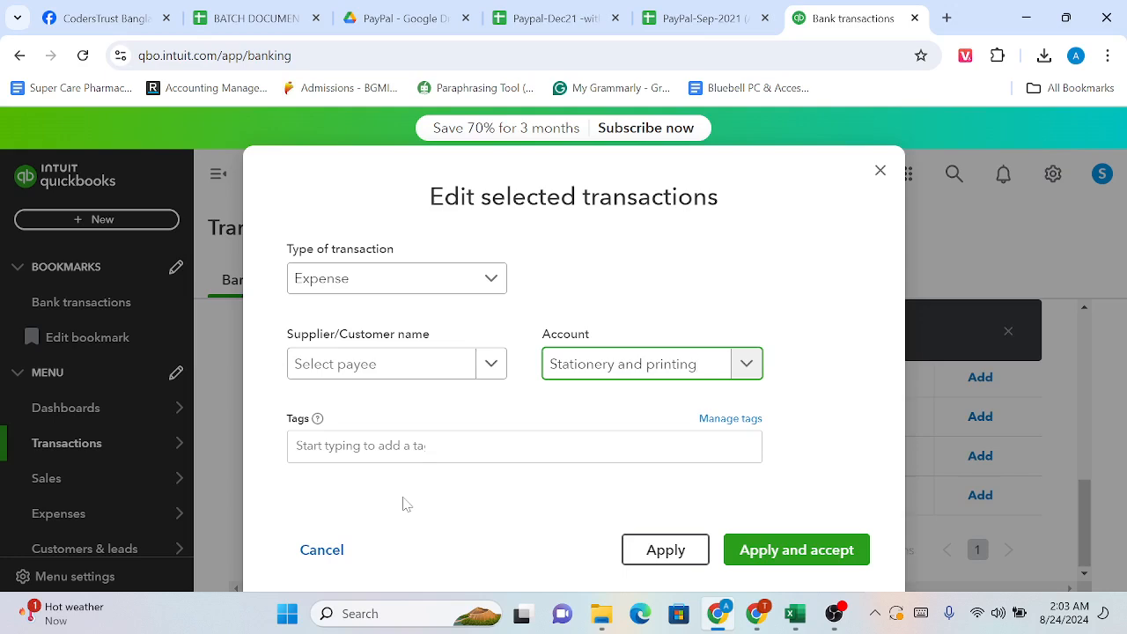
pyautogui.click(768, 548)
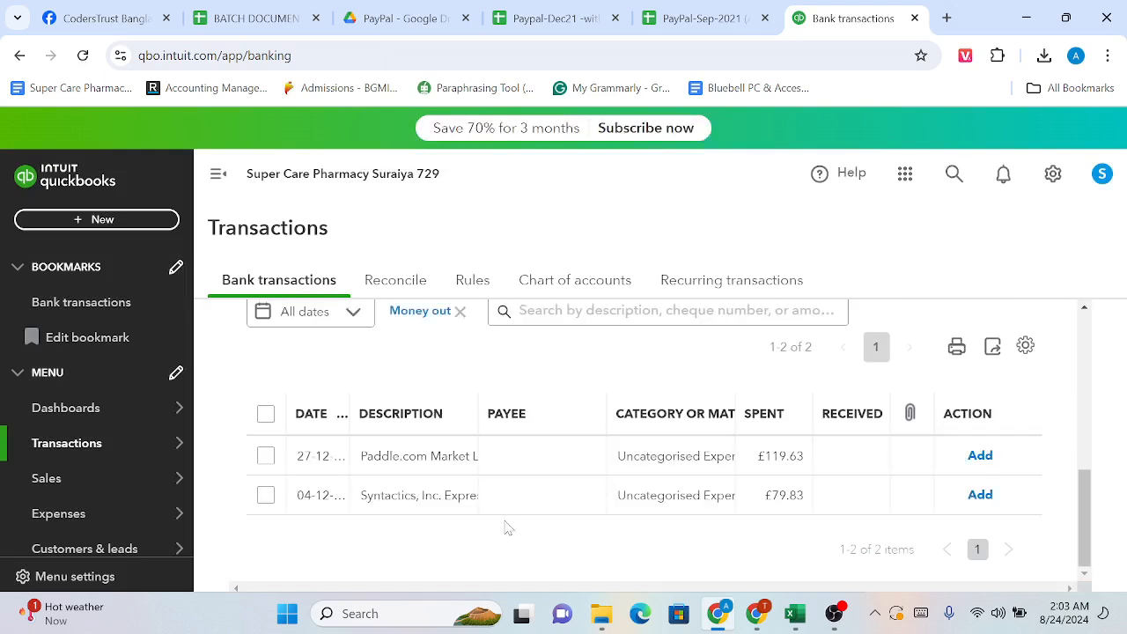
# Expand the Paddle.com Market transaction and read its memo and bank detail
pyautogui.click(440, 470)
pyautogui.scroll(-5, 442, 470)
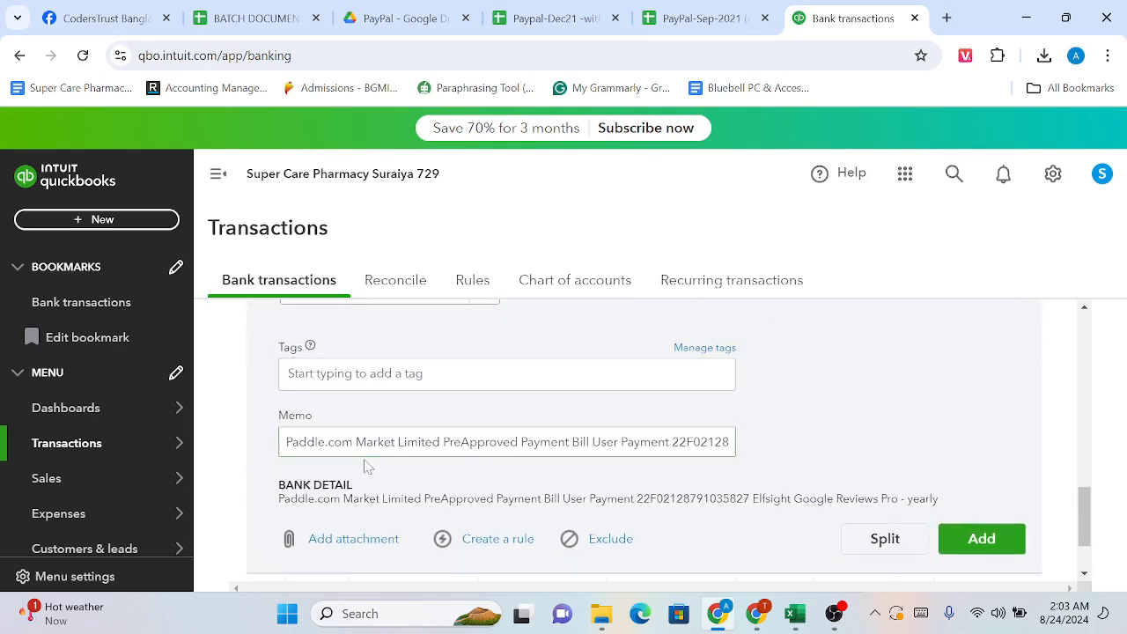
pyautogui.scroll(-1, 368, 467)
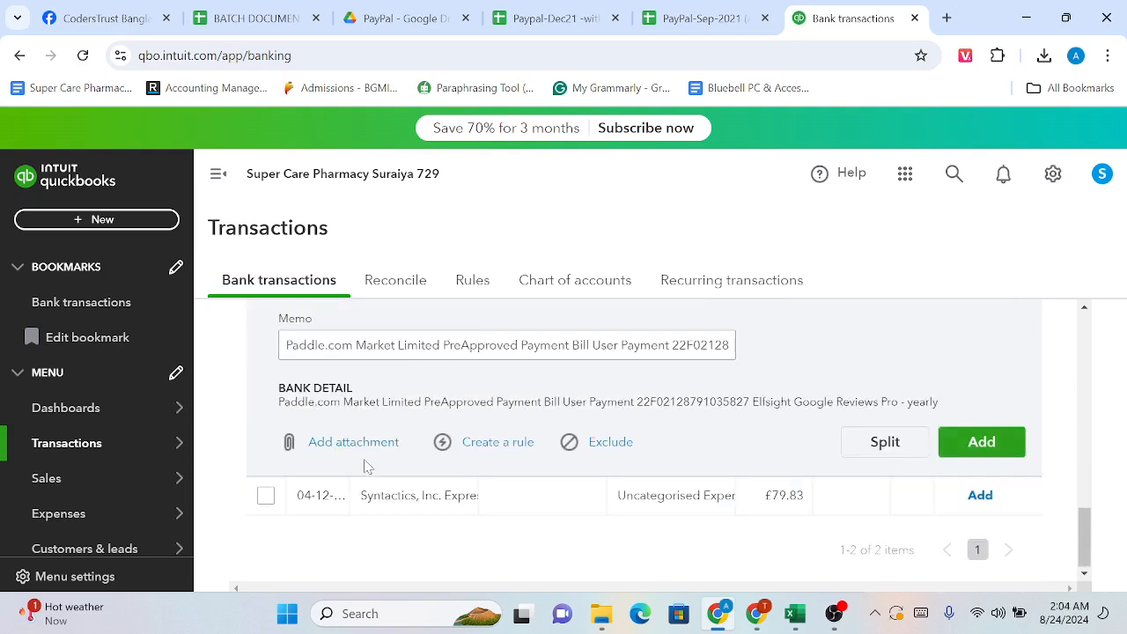
# Expand the Syntactics, Inc. transaction and copy the word "Syntactics" from its memo
pyautogui.click(387, 495)
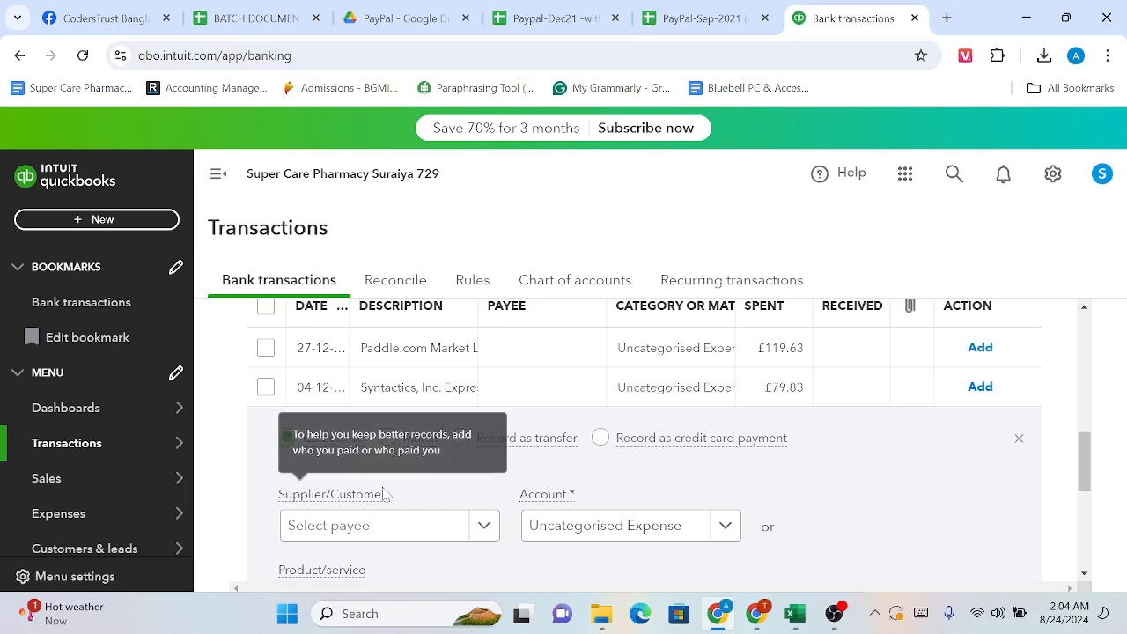
pyautogui.scroll(-5, 430, 464)
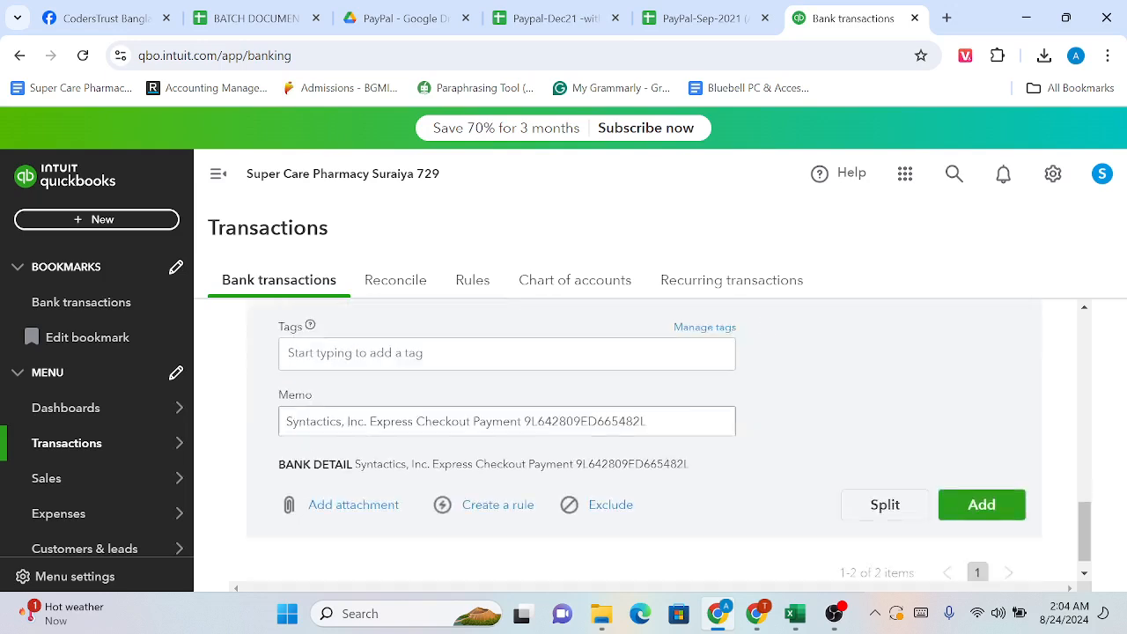
pyautogui.click(287, 411)
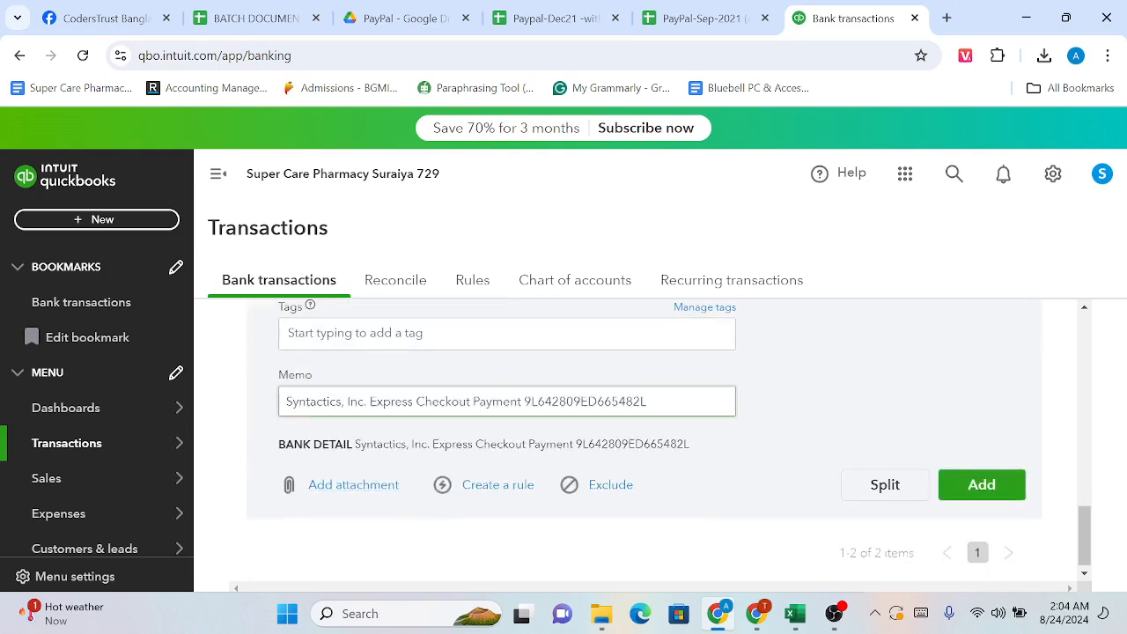
pyautogui.moveTo(342, 402); pyautogui.dragTo(293, 402)
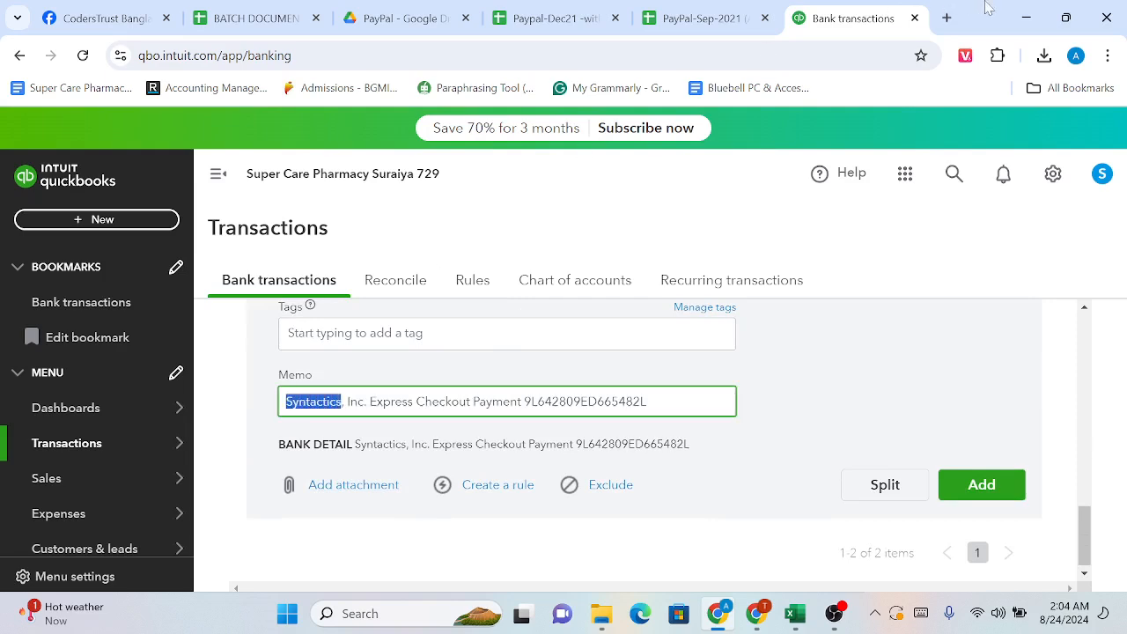
# Search Google for "Syntactics" in a new browser tab and review the results, expanding "What is the meaning of syntactics?"
pyautogui.click(946, 17)
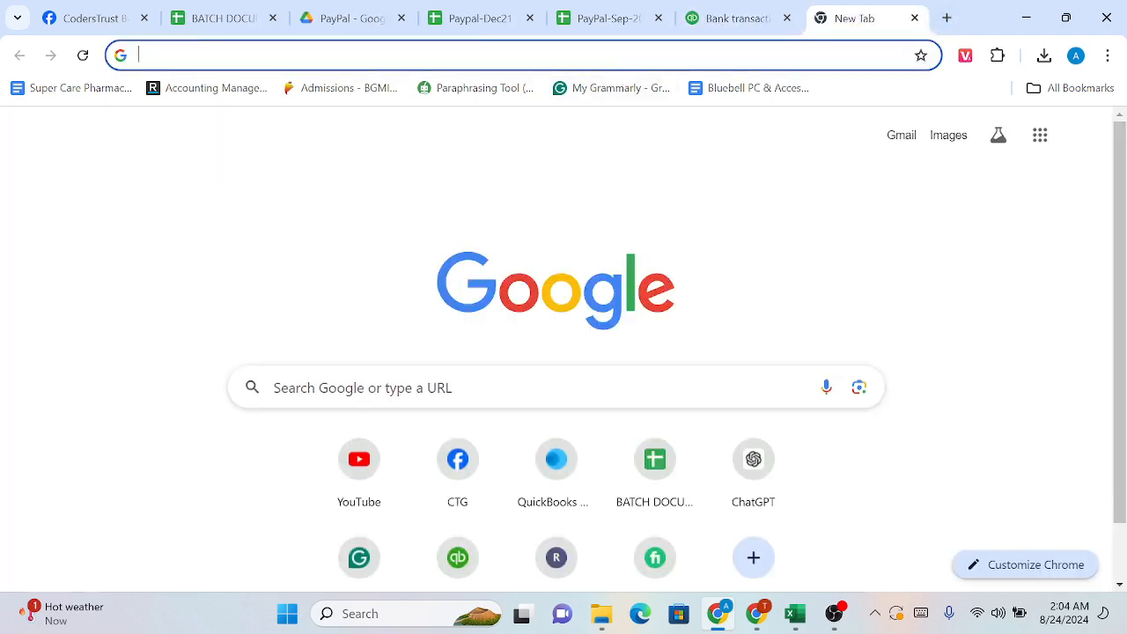
pyautogui.write('Syntactics')
pyautogui.press('Return')
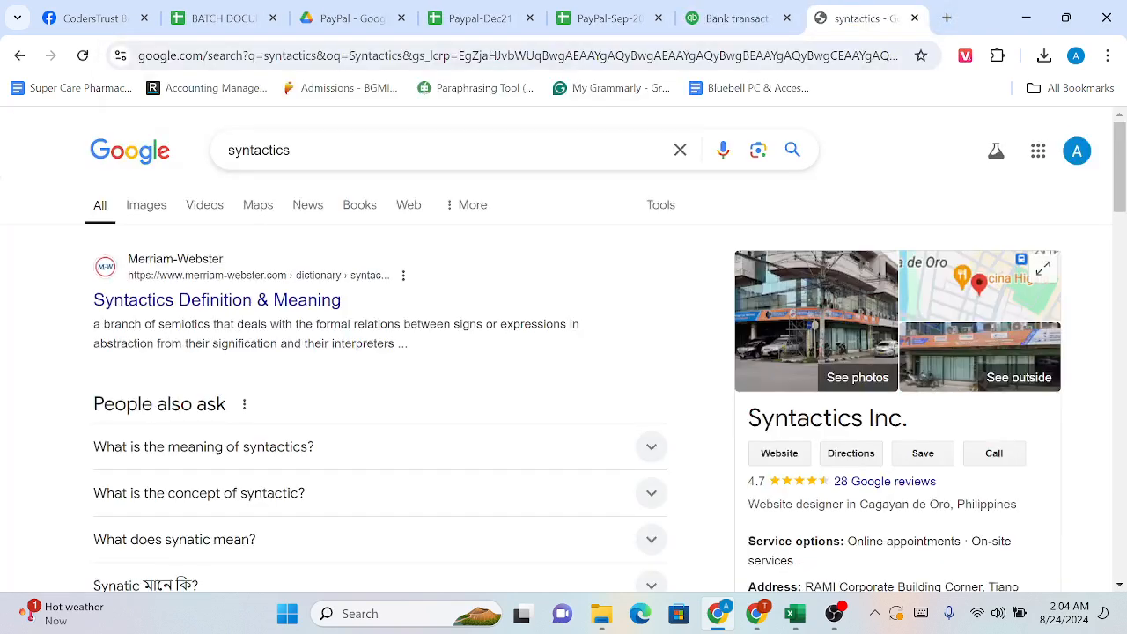
pyautogui.scroll(-2, 511, 328)
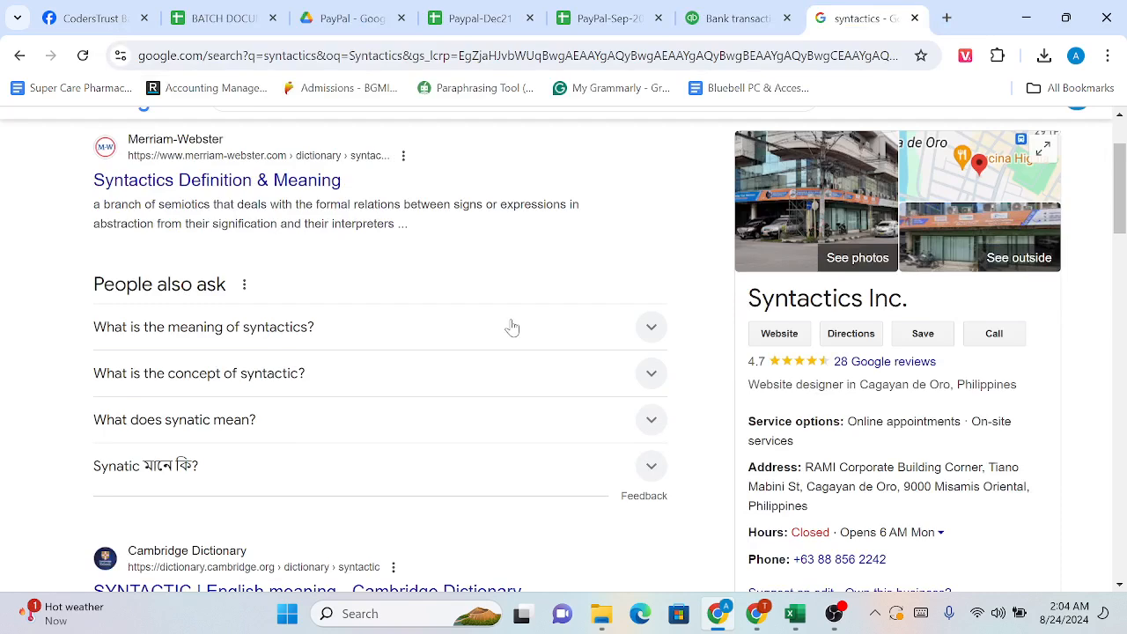
pyautogui.scroll(1, 511, 327)
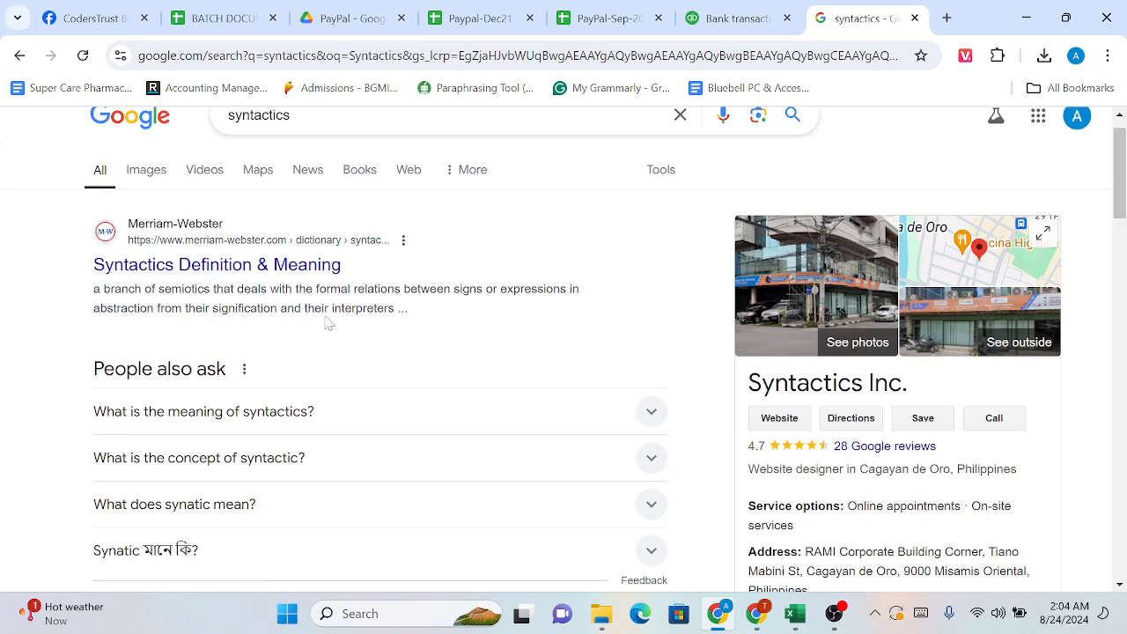
pyautogui.click(341, 413)
pyautogui.scroll(-5, 341, 415)
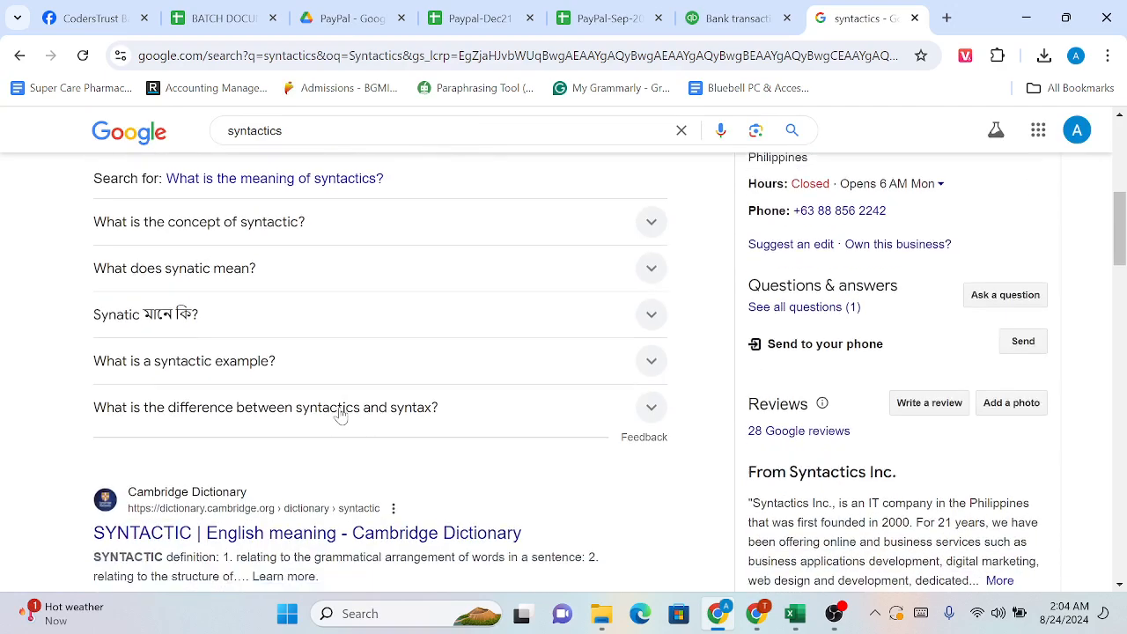
pyautogui.scroll(-1, 340, 415)
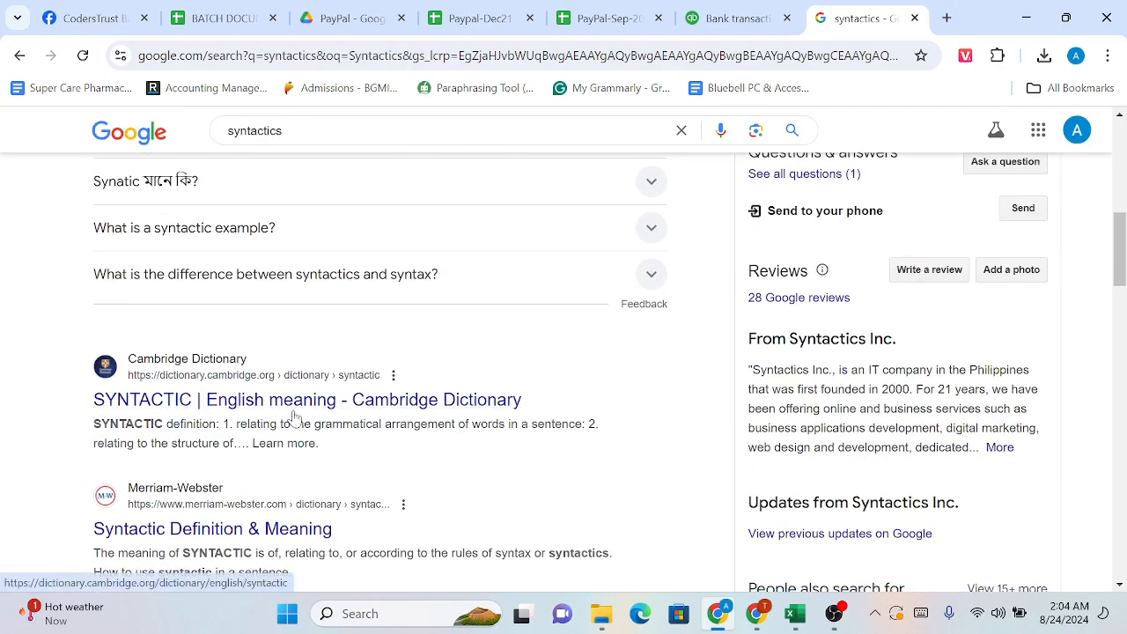
pyautogui.scroll(6, 305, 399)
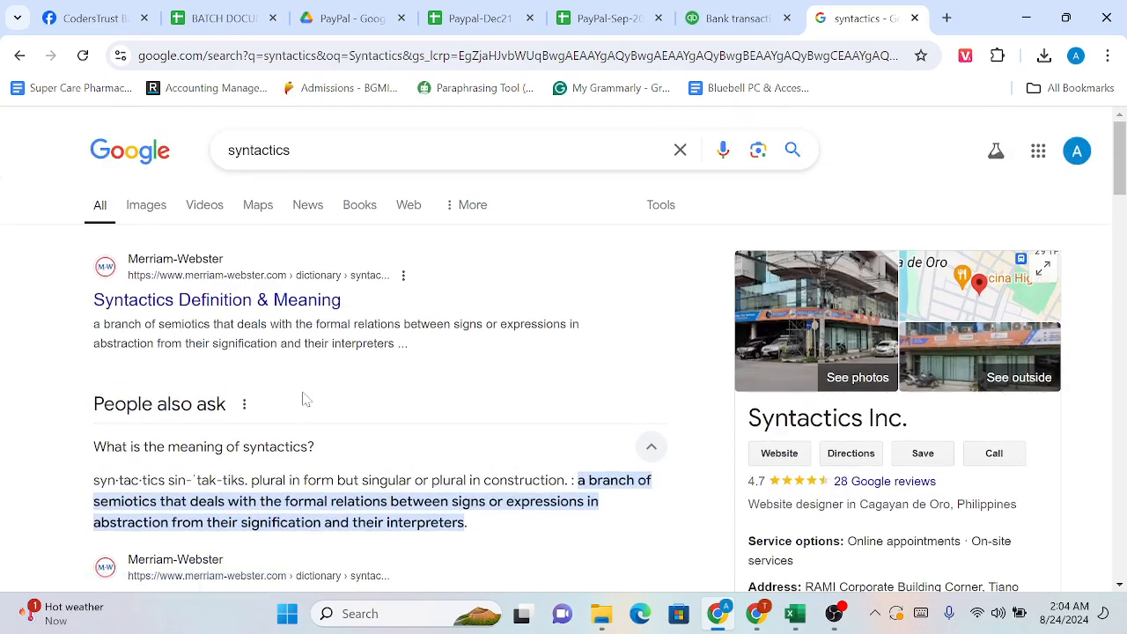
# Examine the Google image results for "syntactics" to identify what kind of company the supplier is
pyautogui.click(159, 212)
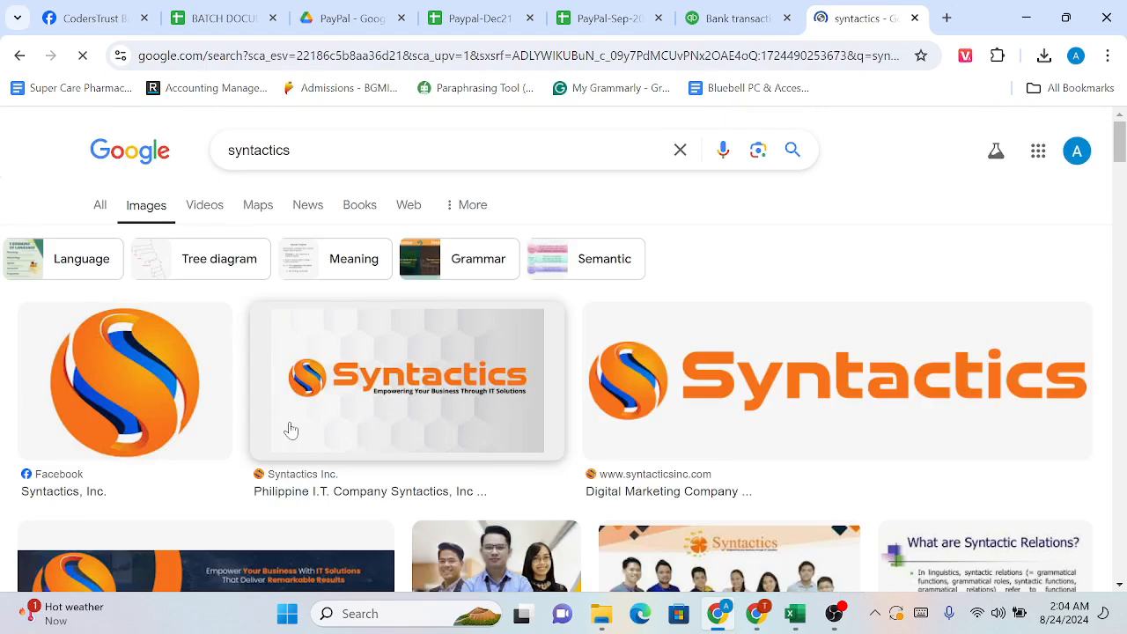
pyautogui.scroll(-2, 290, 429)
pyautogui.scroll(-2, 290, 429)
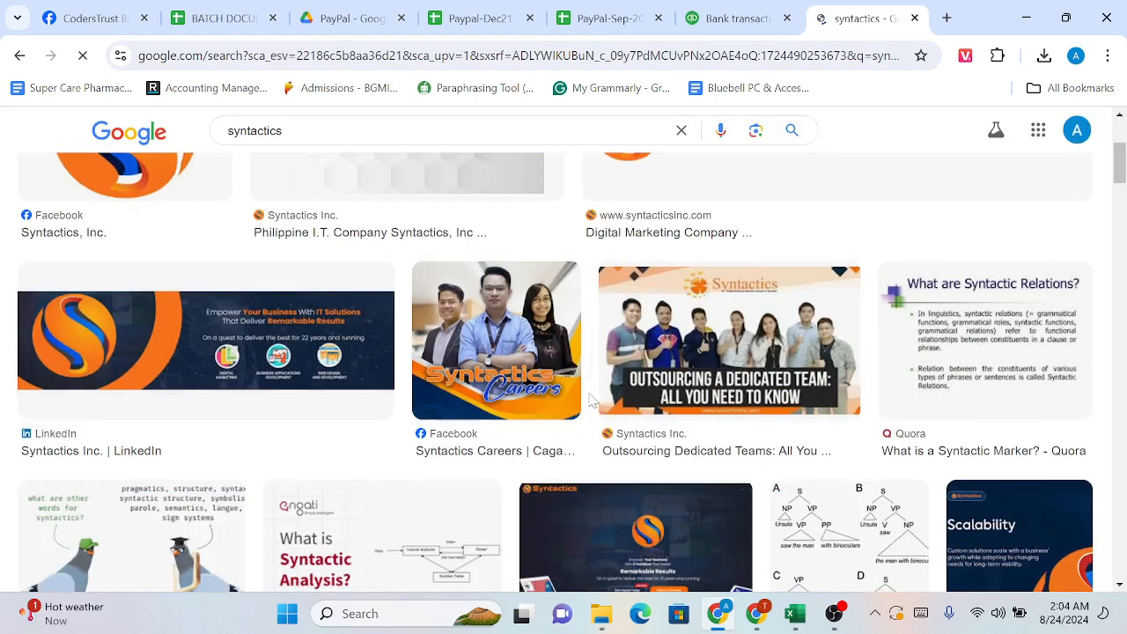
pyautogui.scroll(-1, 592, 399)
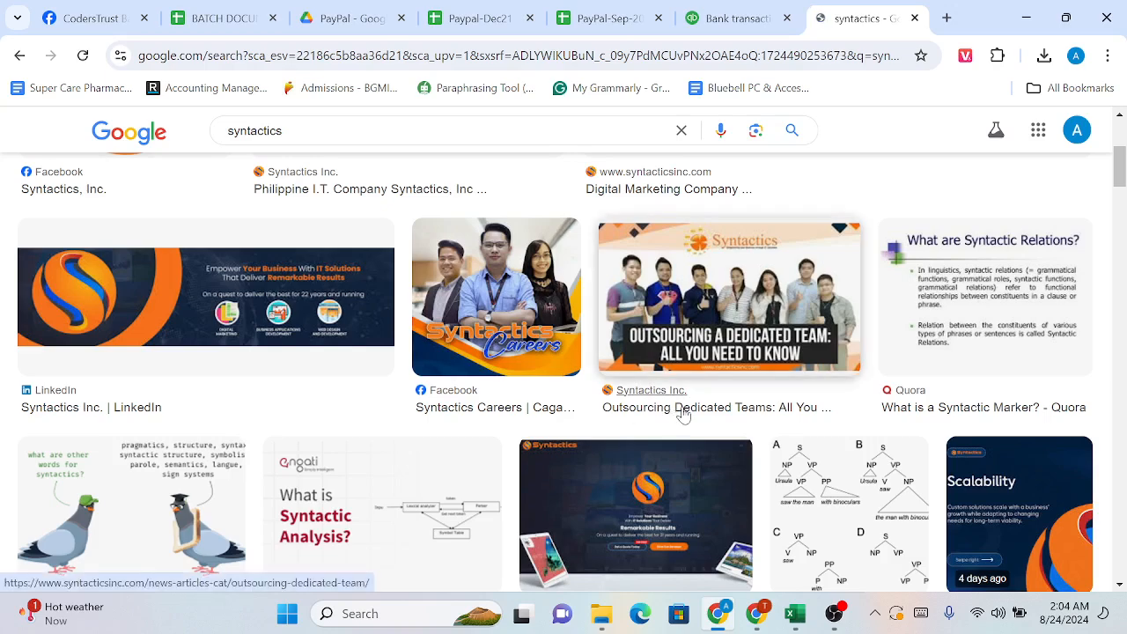
pyautogui.scroll(-1, 682, 413)
pyautogui.scroll(-2, 683, 414)
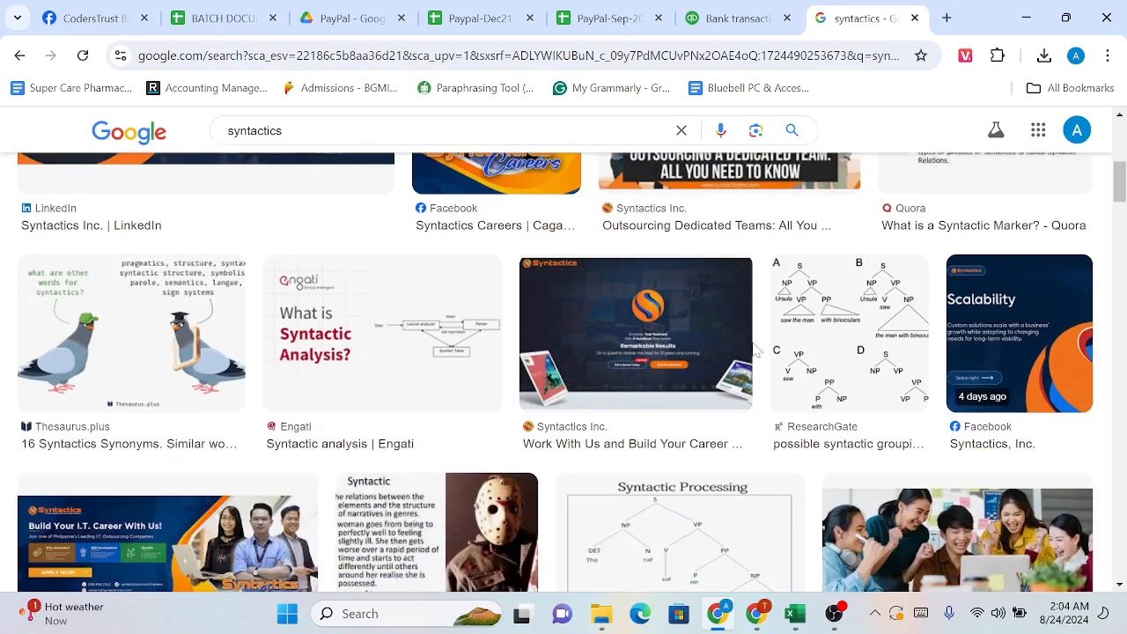
pyautogui.scroll(-1, 753, 351)
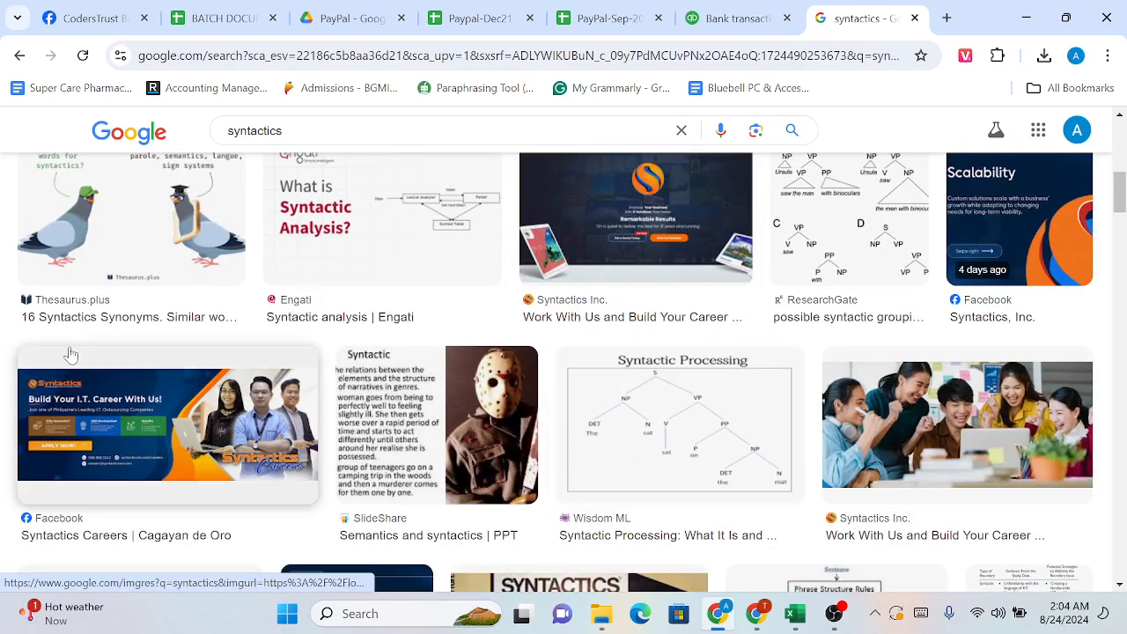
pyautogui.scroll(-2, 207, 341)
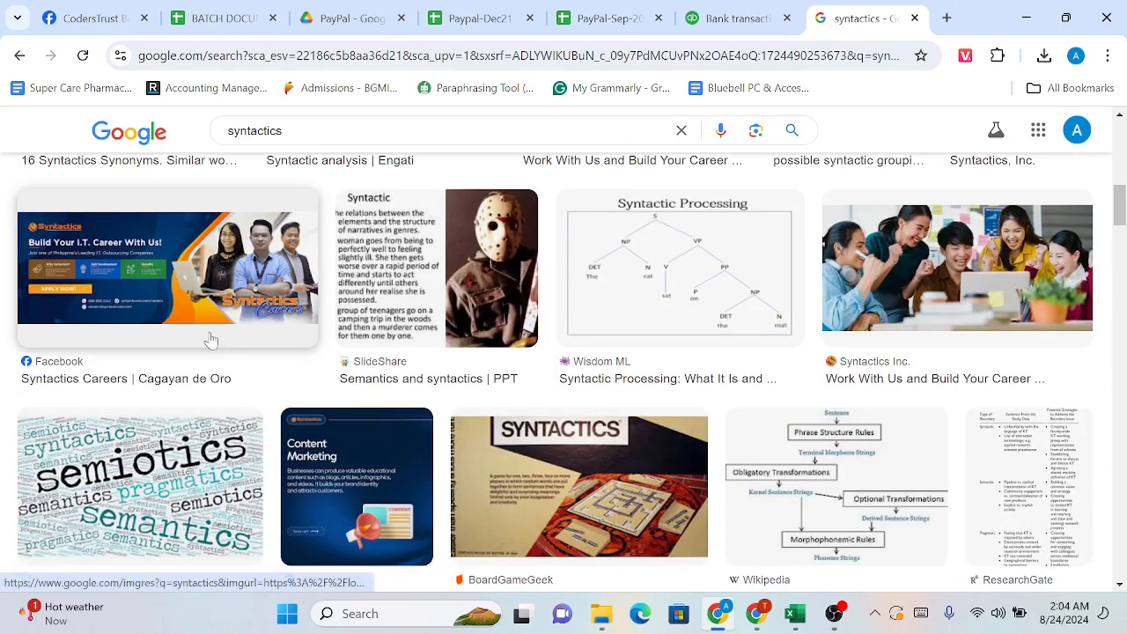
# Open the Syntactics Careers image and the related Junior Web Developer hiring image, and examine their previews and related images
pyautogui.click(162, 286)
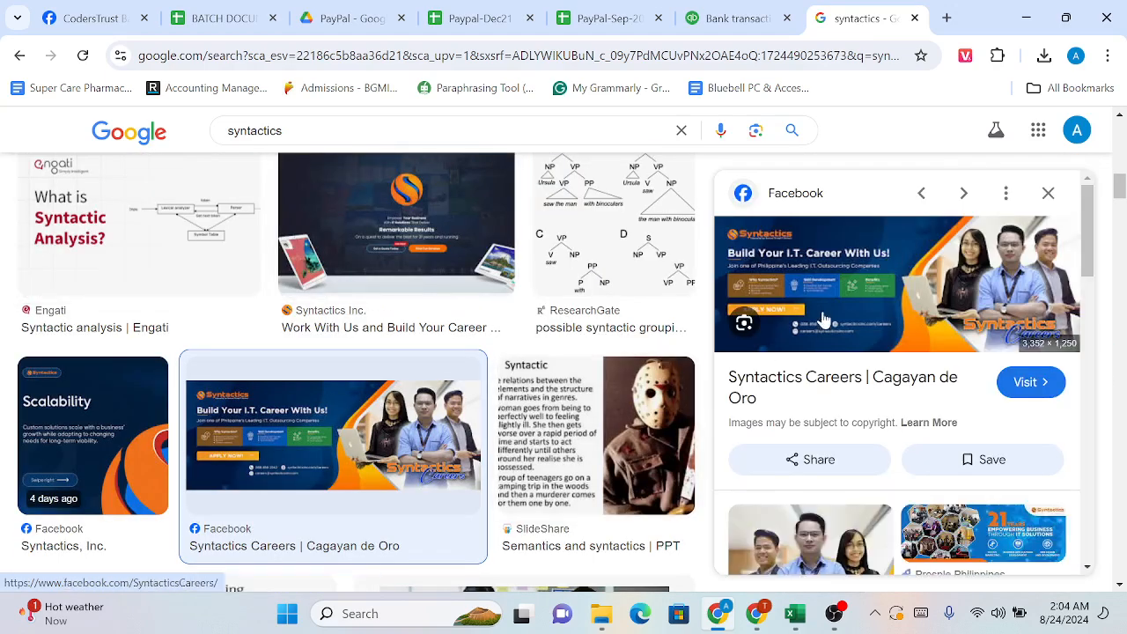
pyautogui.scroll(-3, 821, 390)
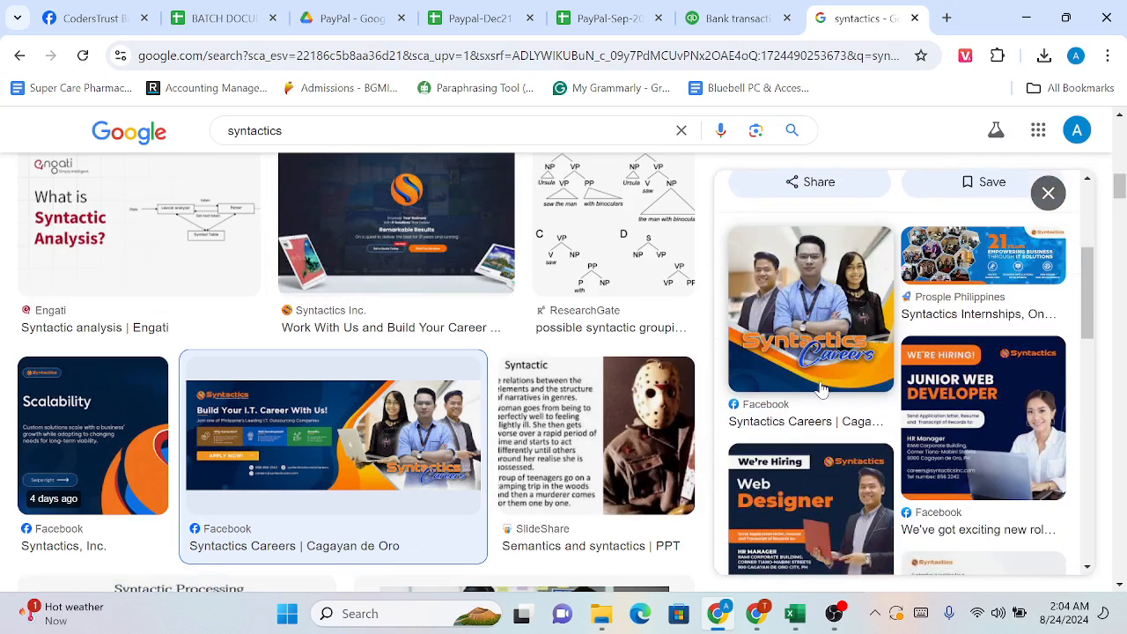
pyautogui.scroll(-1, 820, 390)
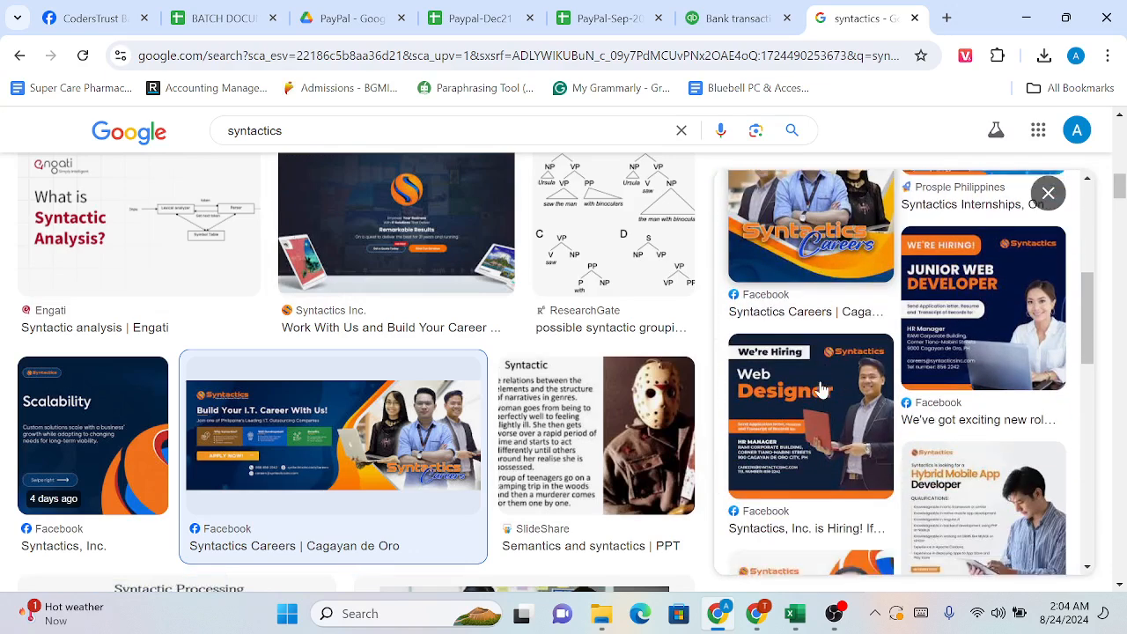
pyautogui.click(924, 300)
pyautogui.scroll(-1, 817, 320)
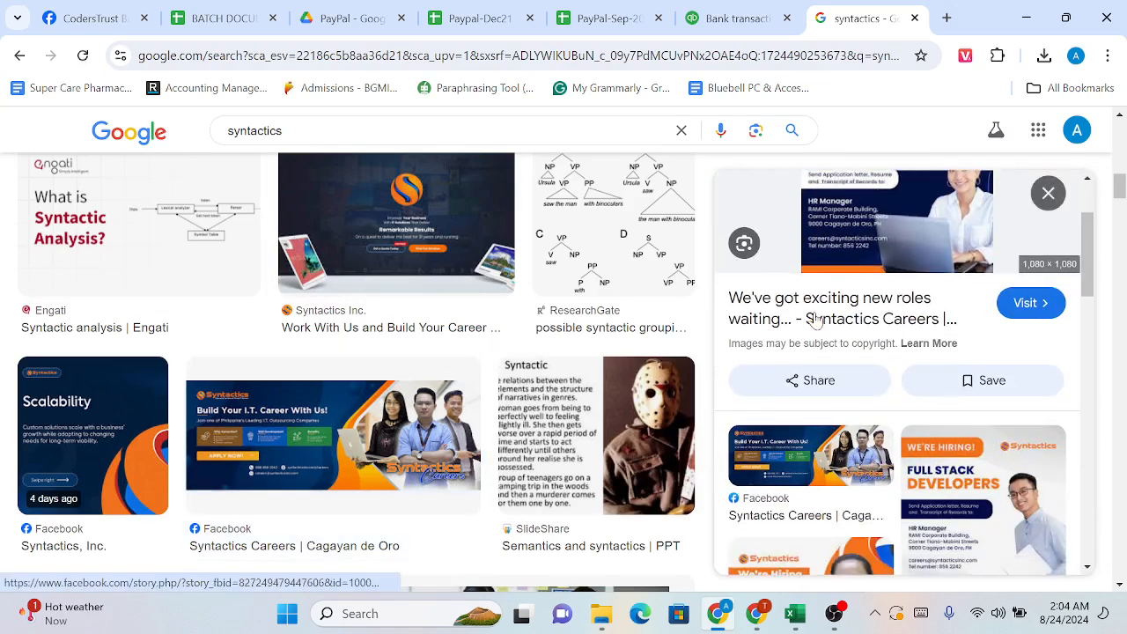
pyautogui.scroll(-3, 817, 321)
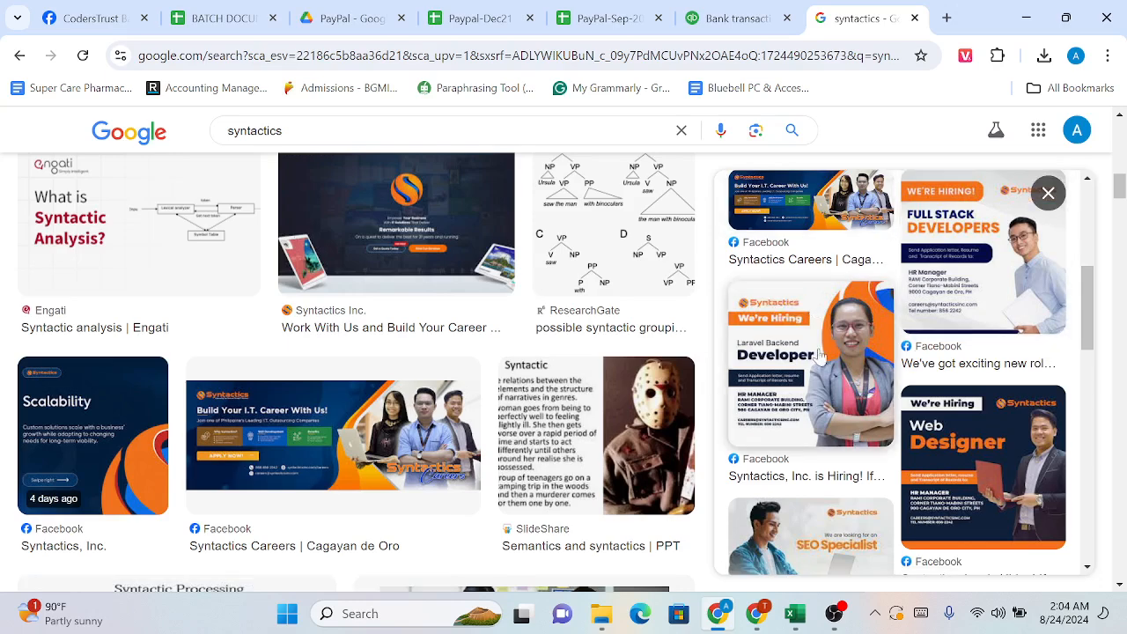
pyautogui.scroll(-4, 819, 355)
pyautogui.scroll(6, 819, 355)
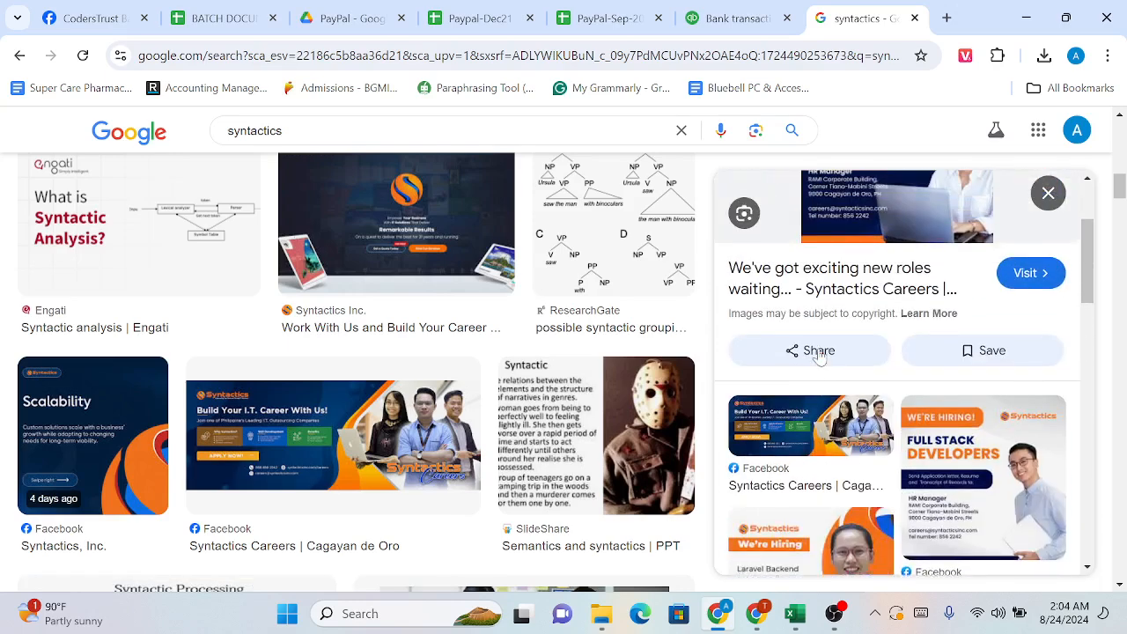
# Switch back to QuickBooks and review the categorisation fields of the expanded Syntactics, Inc. transaction
pyautogui.click(731, 18)
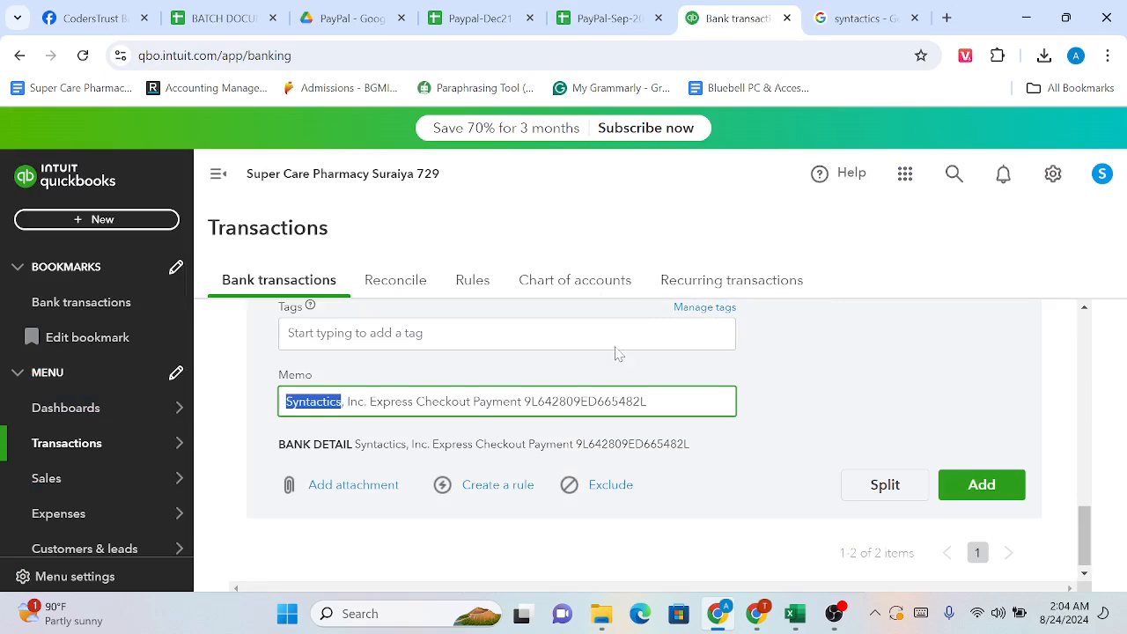
pyautogui.scroll(4, 568, 429)
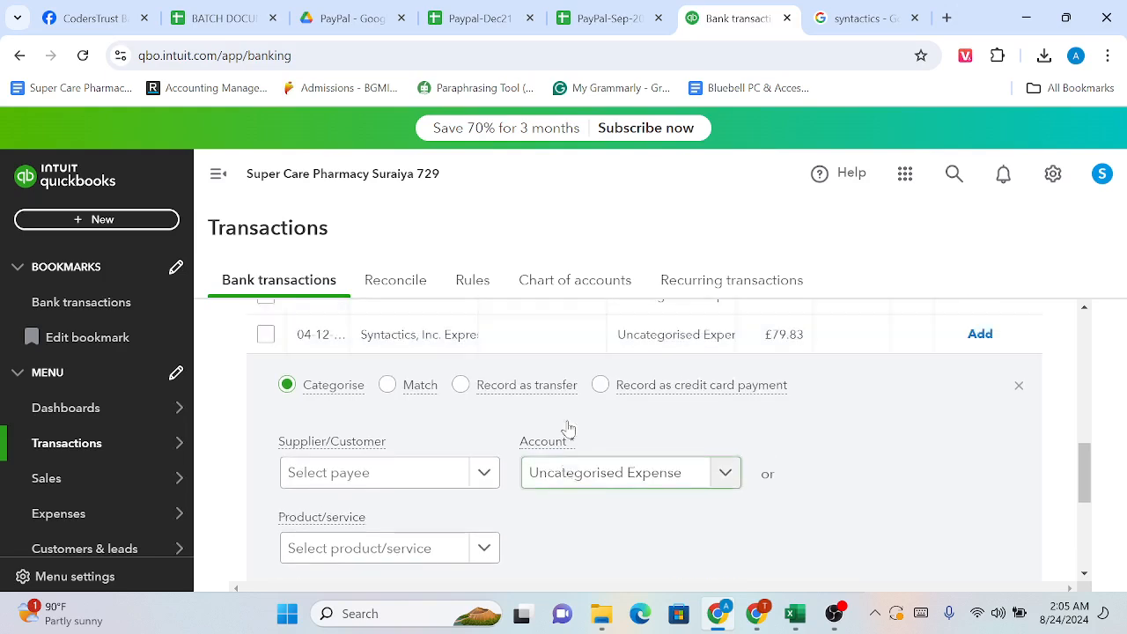
pyautogui.scroll(2, 569, 429)
pyautogui.scroll(-3, 570, 428)
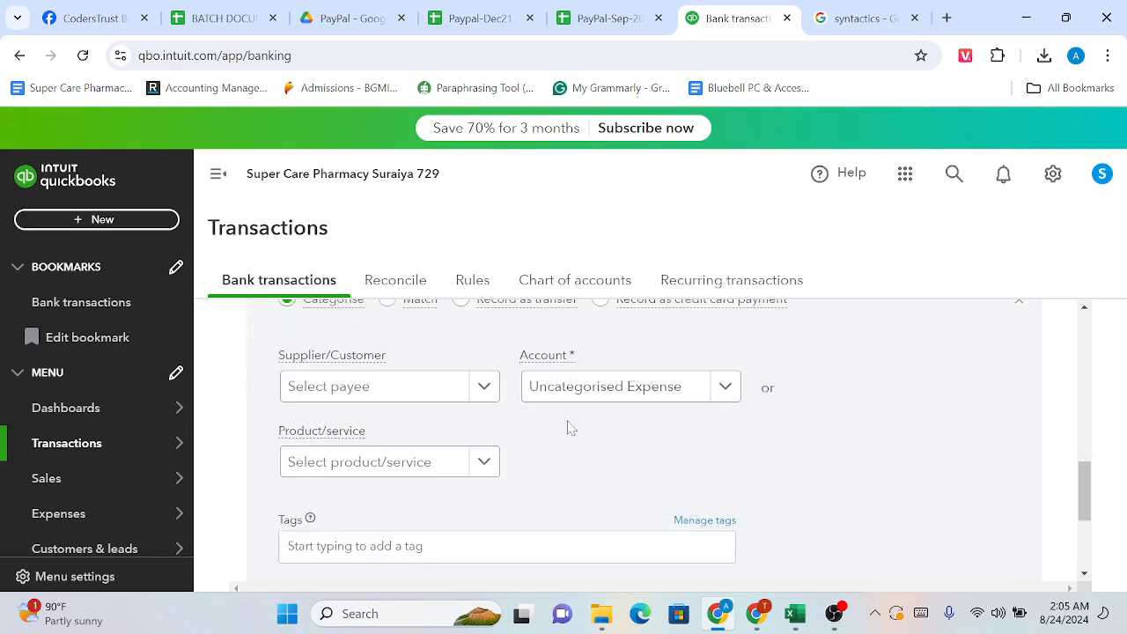
pyautogui.scroll(1, 568, 429)
pyautogui.scroll(-1, 569, 429)
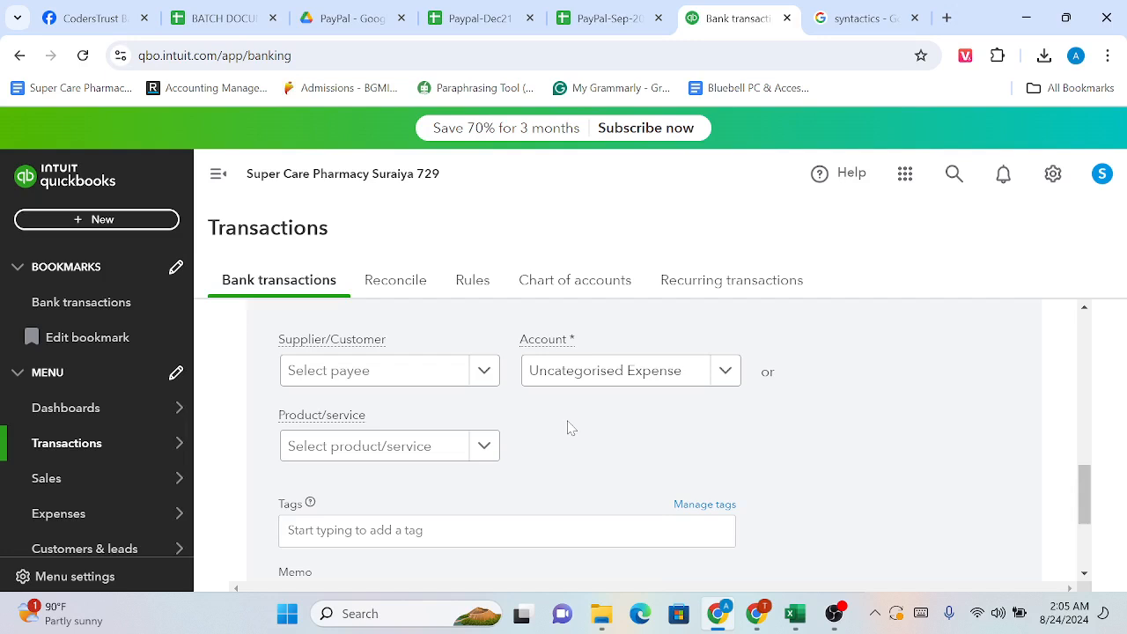
pyautogui.scroll(1, 569, 428)
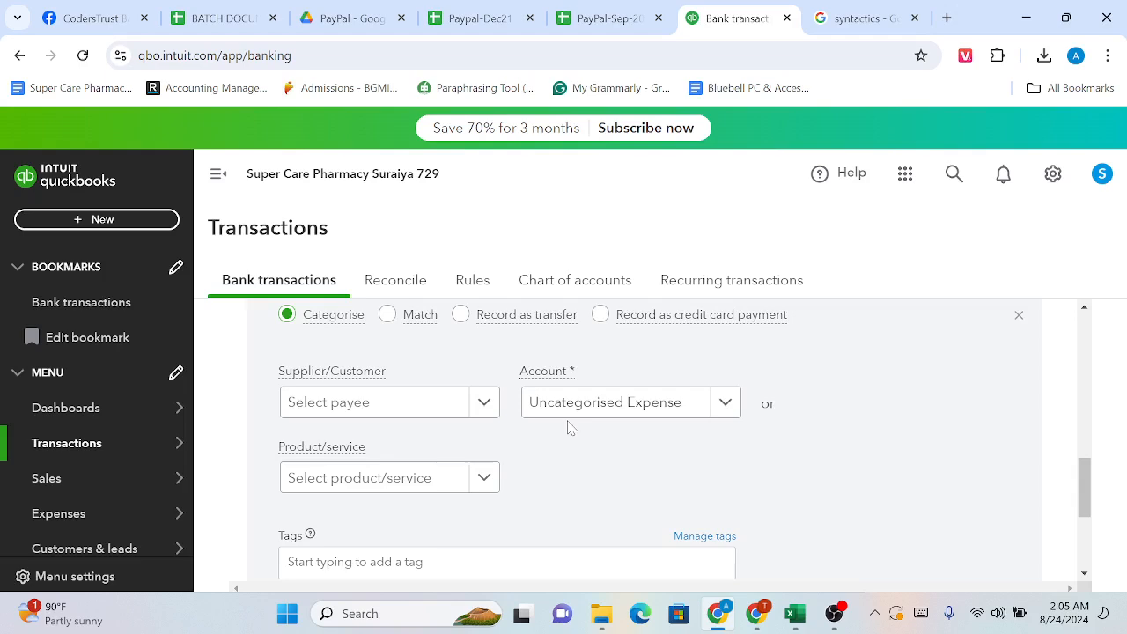
pyautogui.scroll(1, 568, 427)
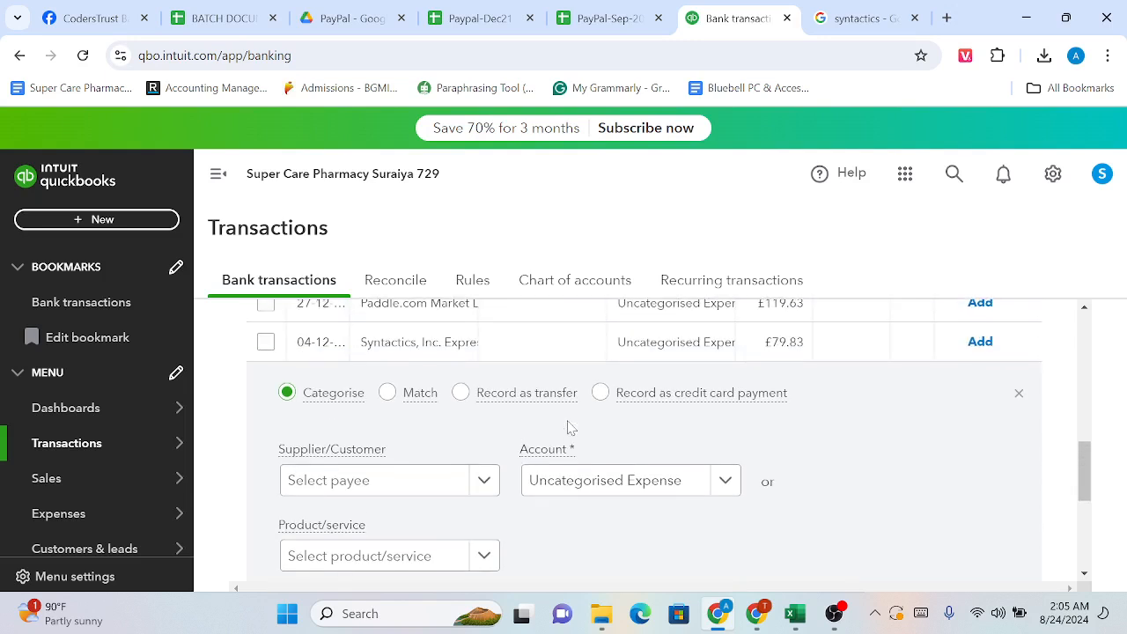
pyautogui.scroll(-1, 568, 427)
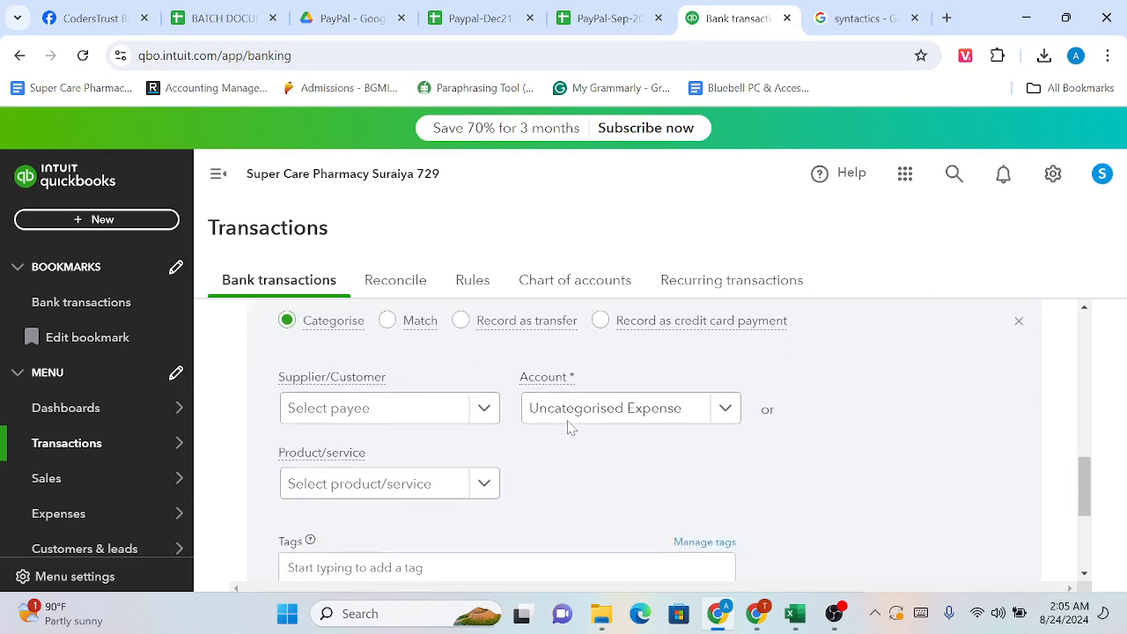
pyautogui.scroll(-1, 568, 427)
pyautogui.scroll(1, 568, 427)
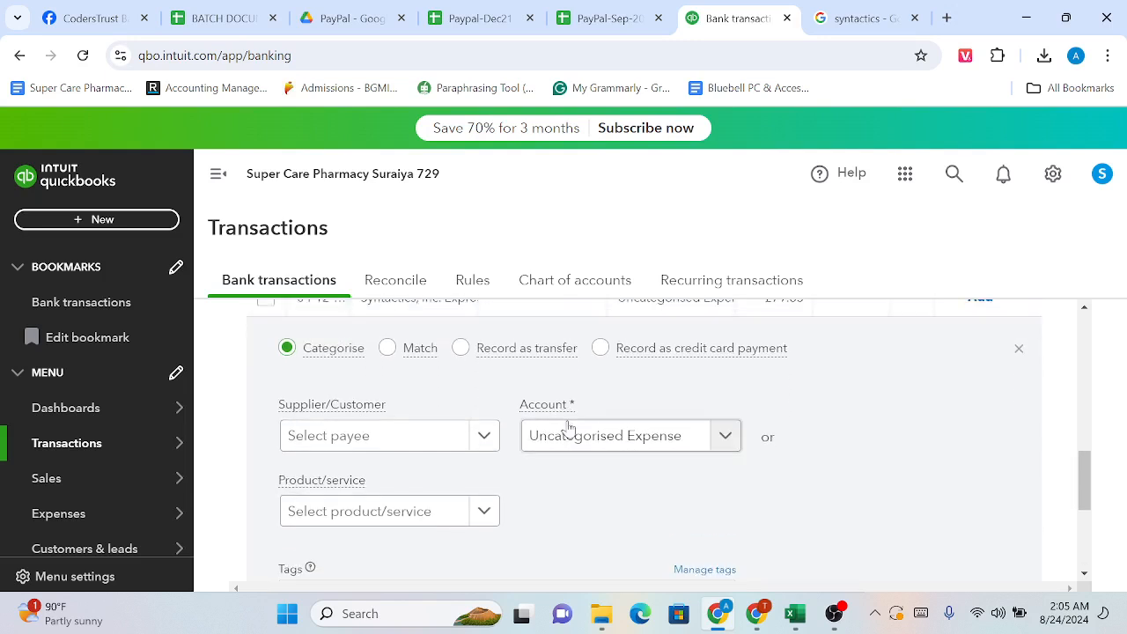
# Copy "Syntactics" from the memo, then create and save a new supplier with that display name as the transaction's payee
pyautogui.click(485, 442)
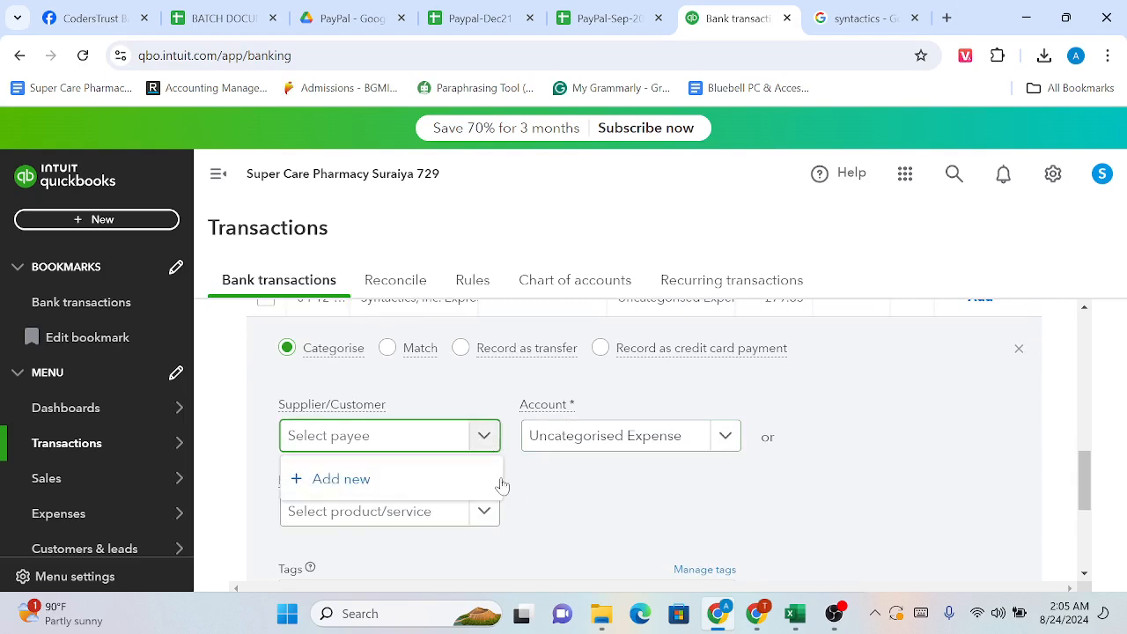
pyautogui.scroll(-3, 475, 423)
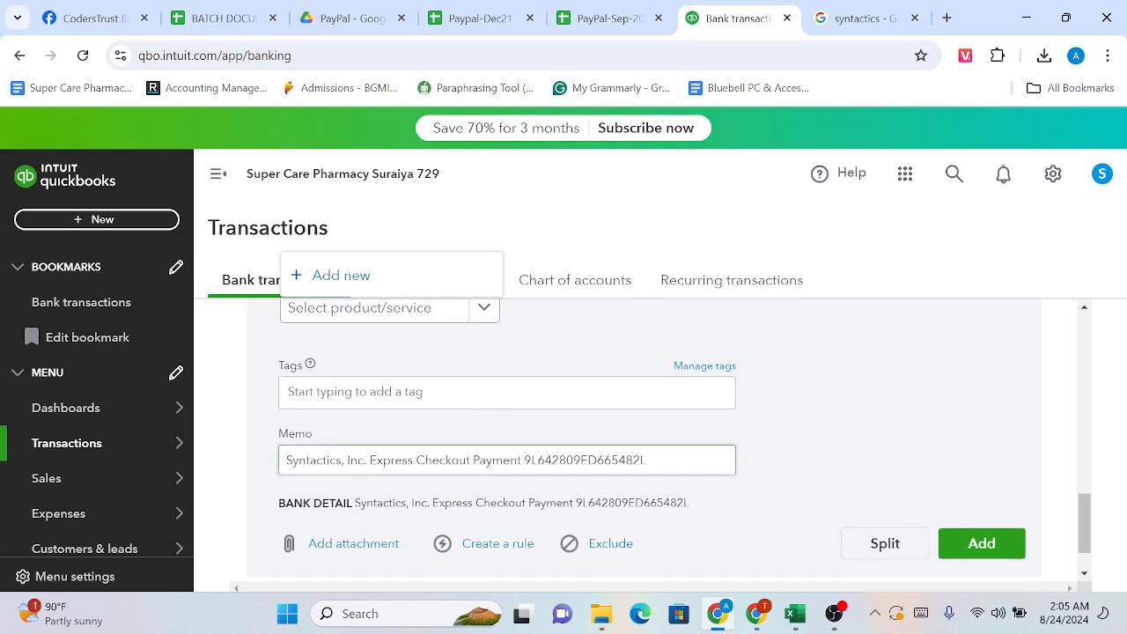
pyautogui.moveTo(342, 460); pyautogui.dragTo(293, 460)
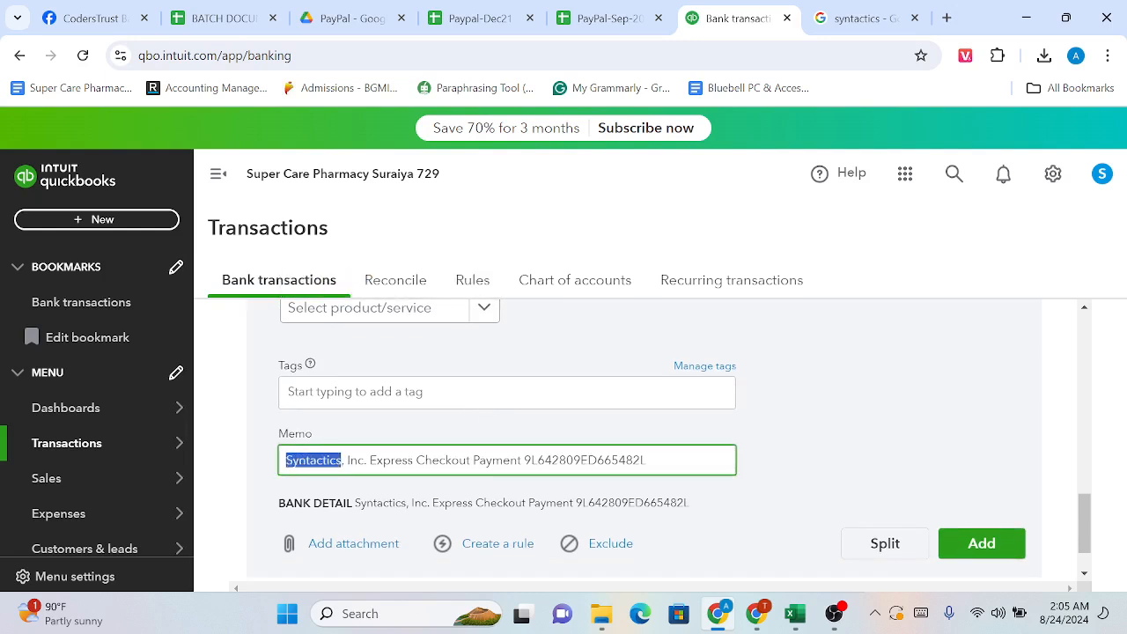
pyautogui.scroll(2, 369, 375)
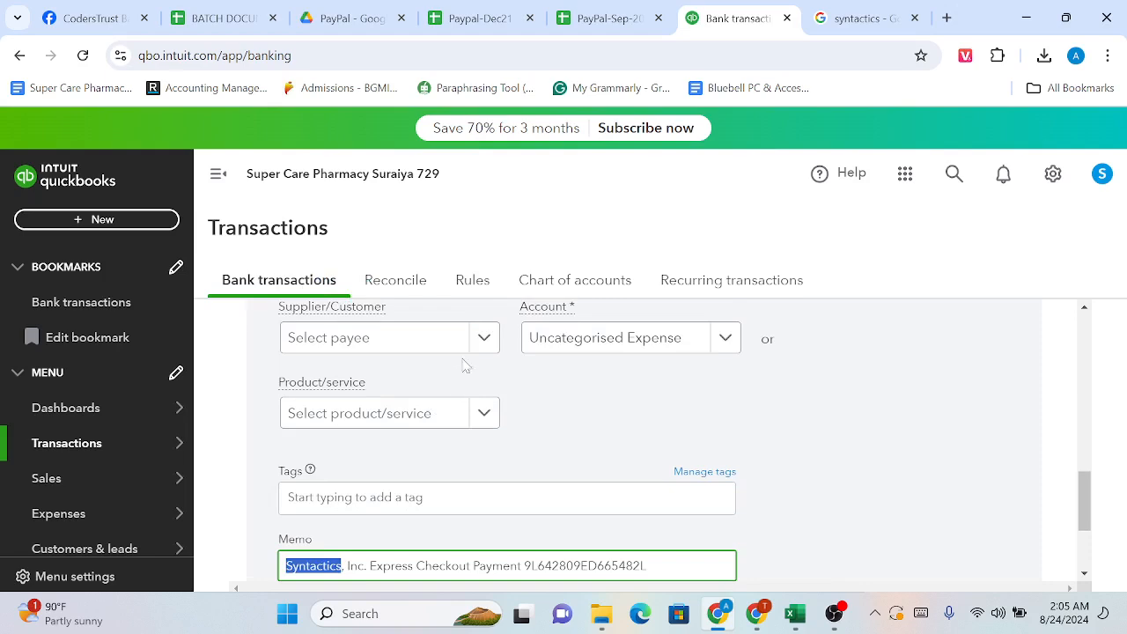
pyautogui.click(484, 343)
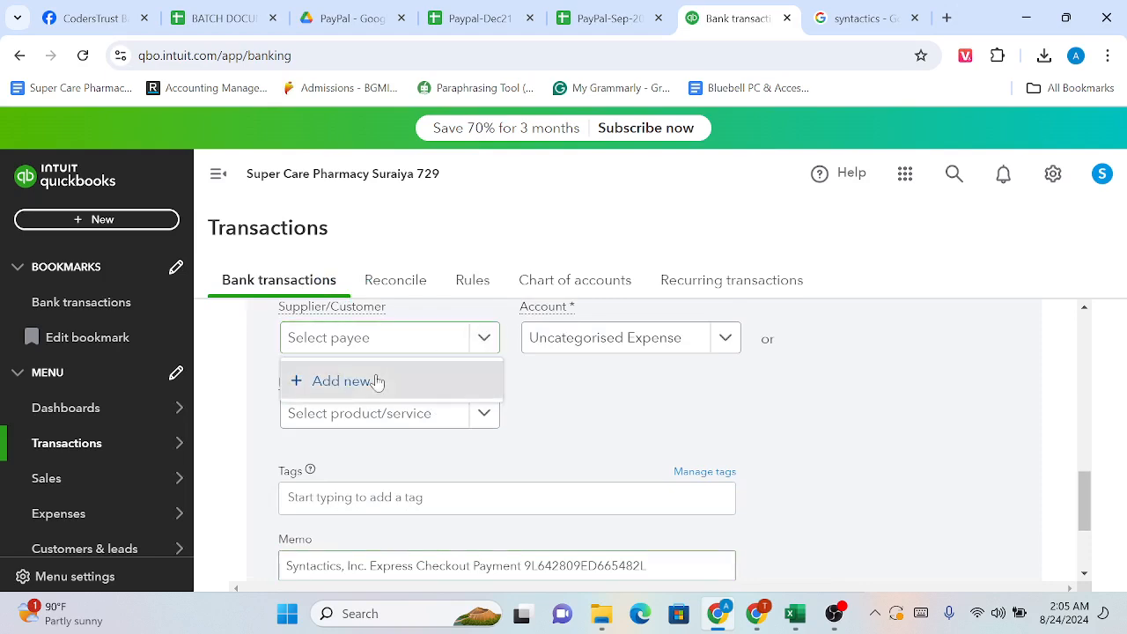
pyautogui.click(375, 381)
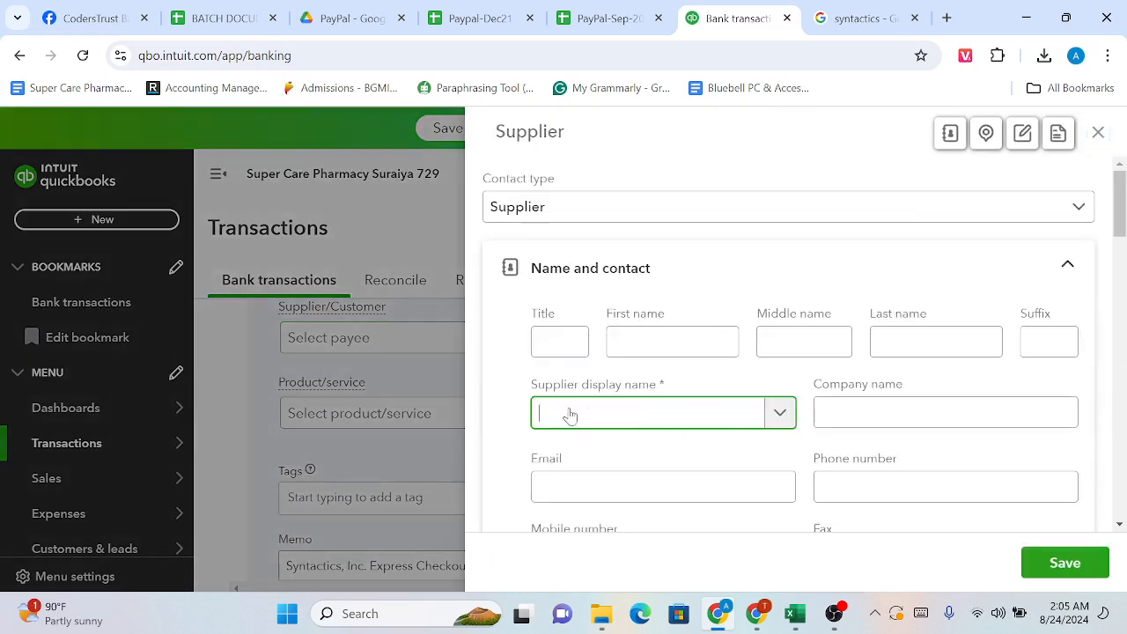
pyautogui.write('Syntactics')
pyautogui.click(1055, 561)
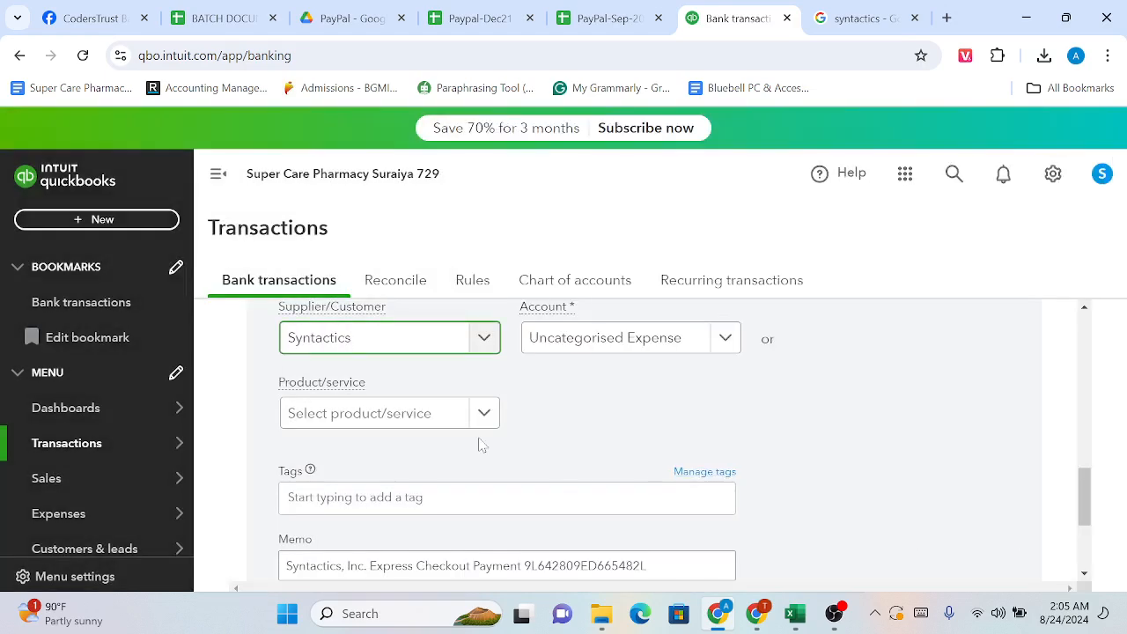
# Set the Syntactics transaction's account to the Dues and subscriptions expense account and accept the transaction
pyautogui.scroll(3, 480, 445)
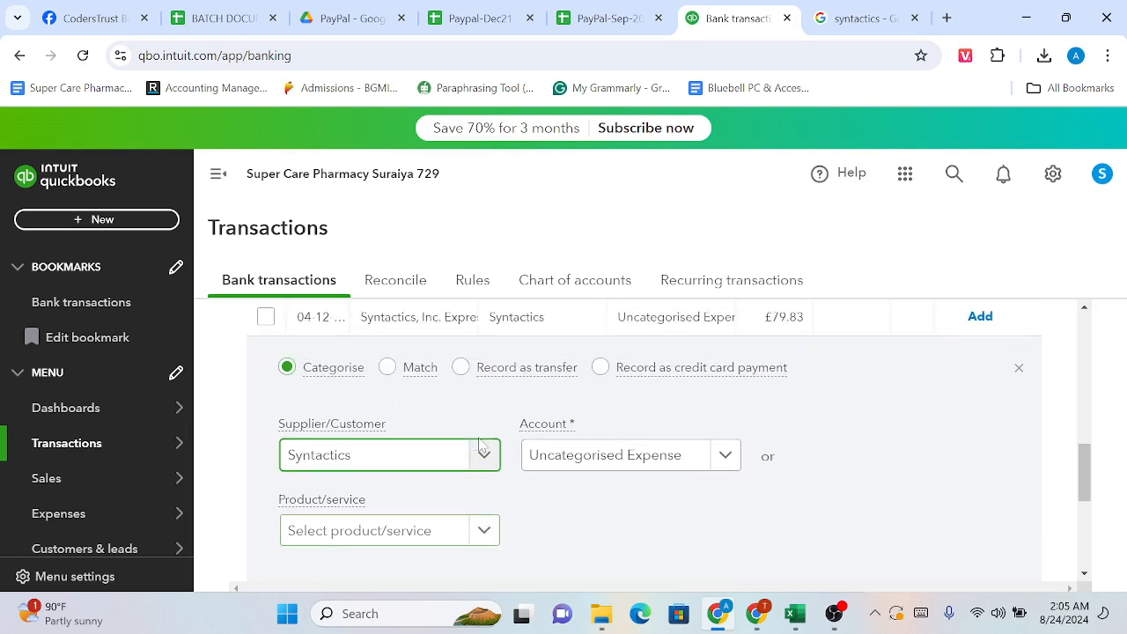
pyautogui.click(726, 457)
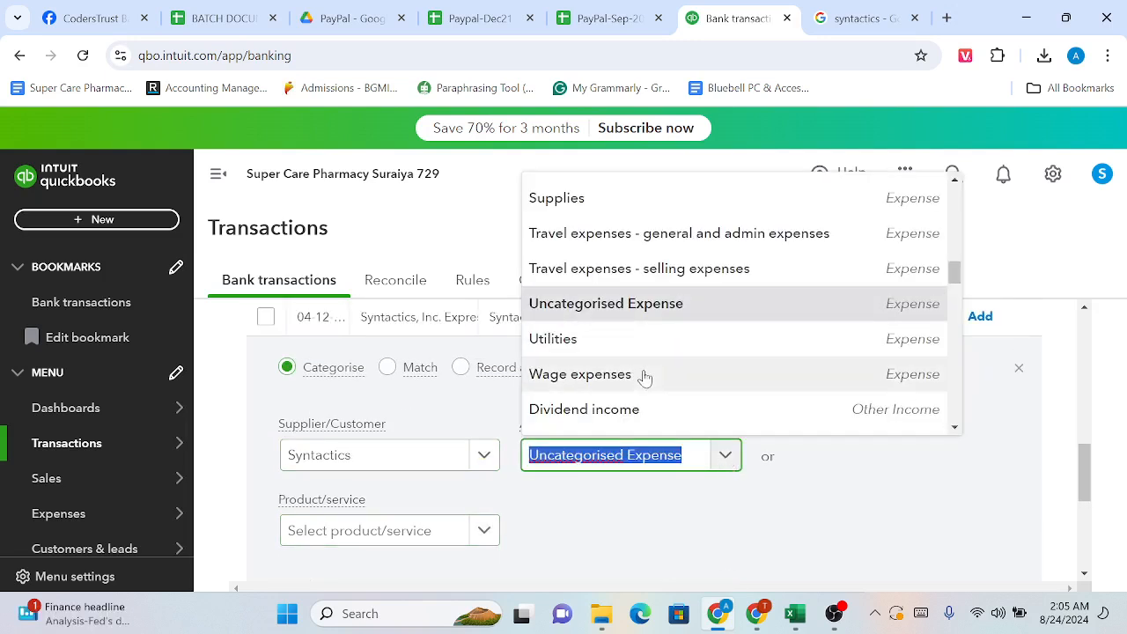
pyautogui.scroll(-1, 645, 376)
pyautogui.scroll(1, 645, 377)
pyautogui.scroll(1, 644, 376)
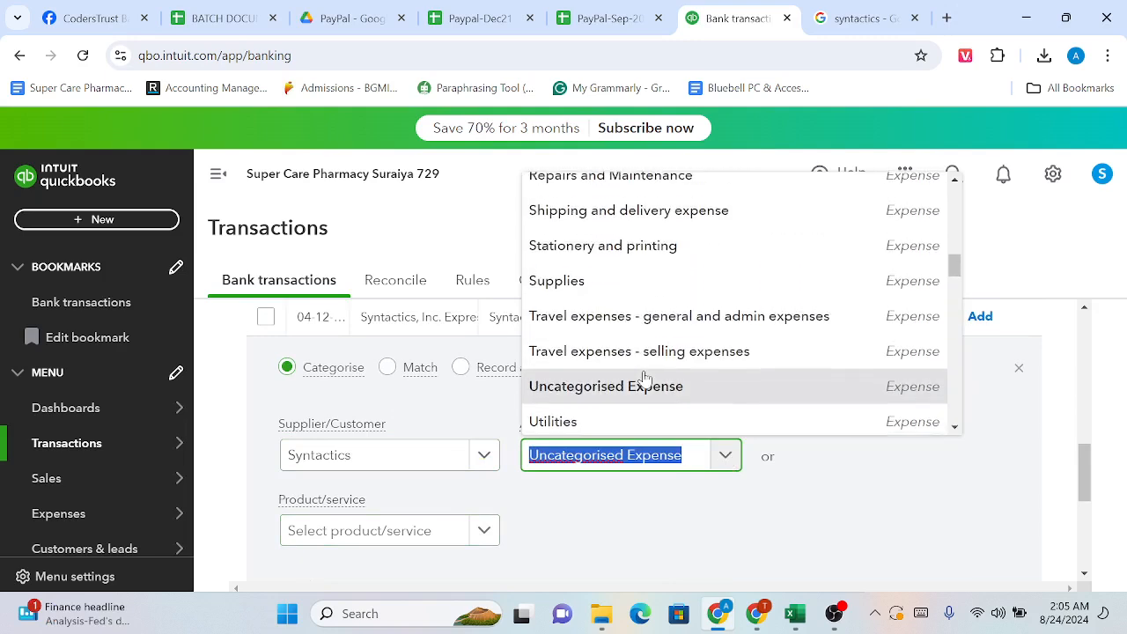
pyautogui.scroll(3, 643, 374)
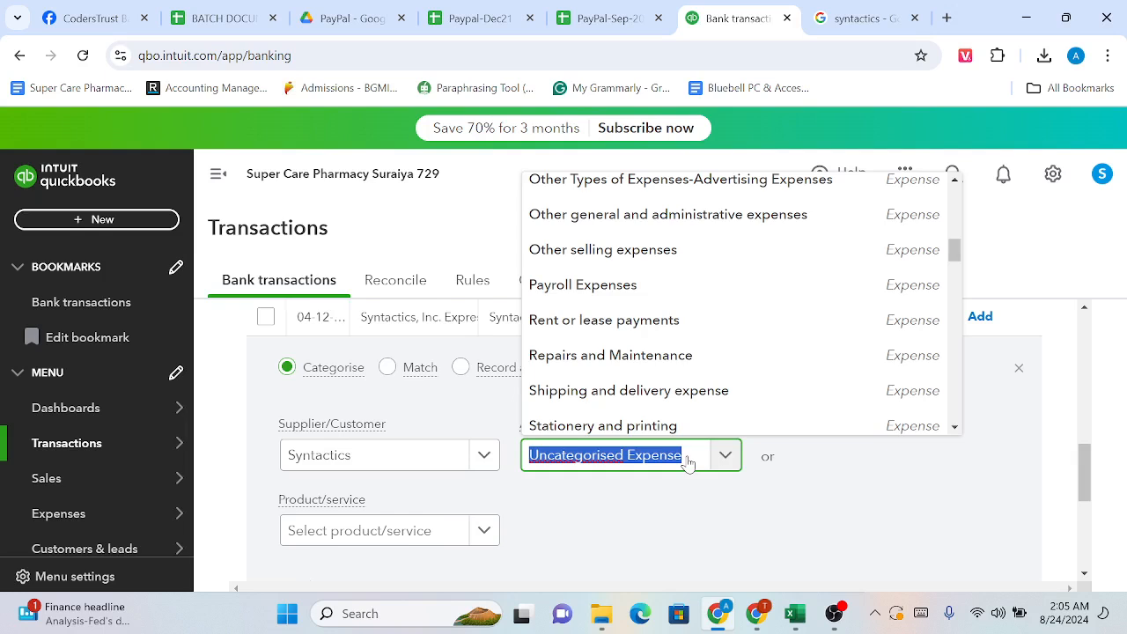
pyautogui.press('BackSpace')
pyautogui.write('sub')
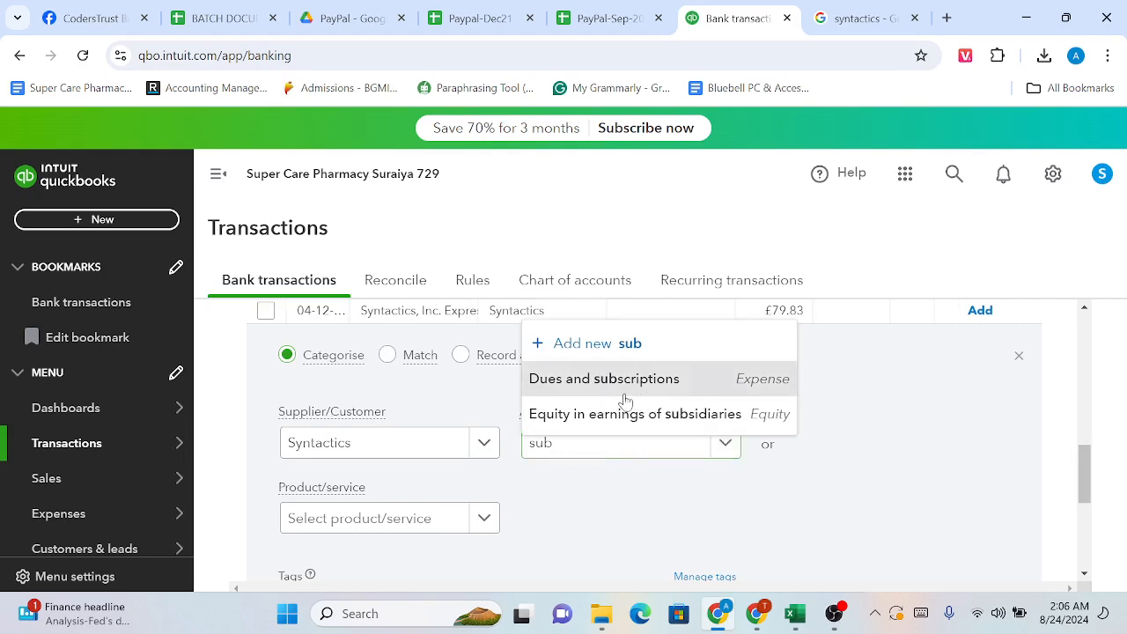
pyautogui.click(624, 398)
pyautogui.scroll(-2, 591, 511)
pyautogui.scroll(-1, 586, 527)
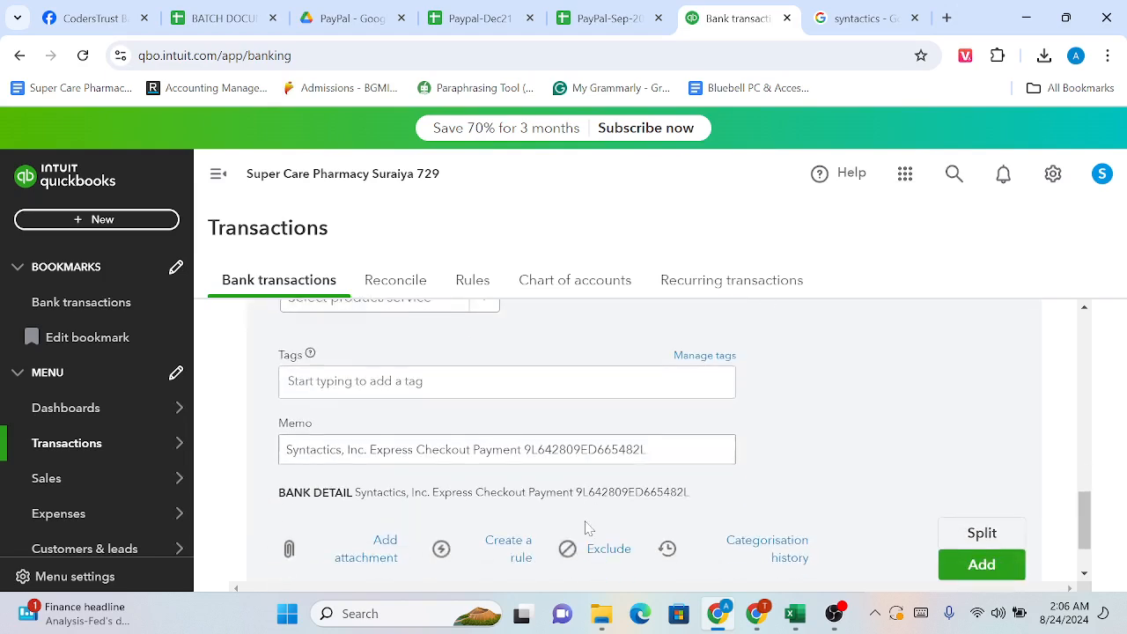
pyautogui.click(965, 533)
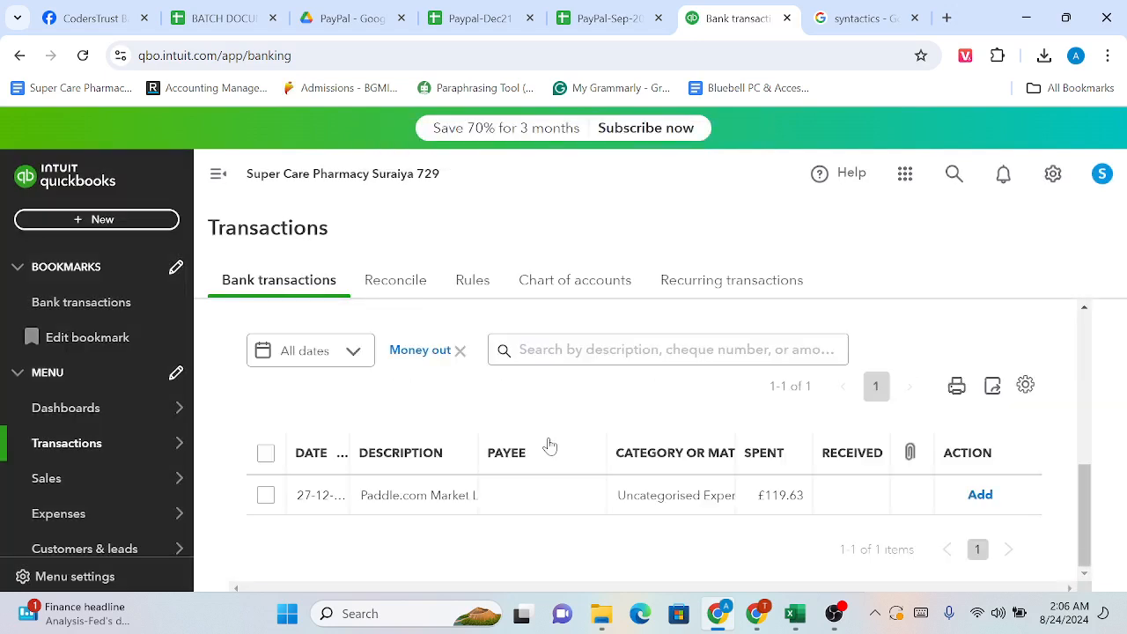
# Expand the Paddle.com Market Limited transaction and copy "Paddle.com" from its memo
pyautogui.click(426, 498)
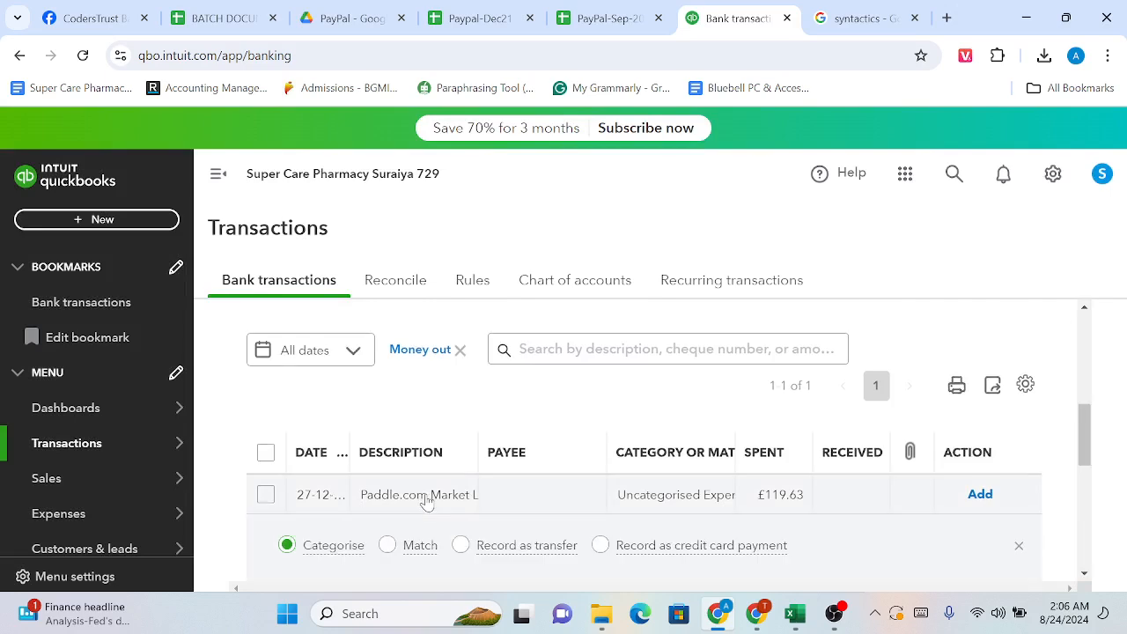
pyautogui.scroll(-5, 426, 500)
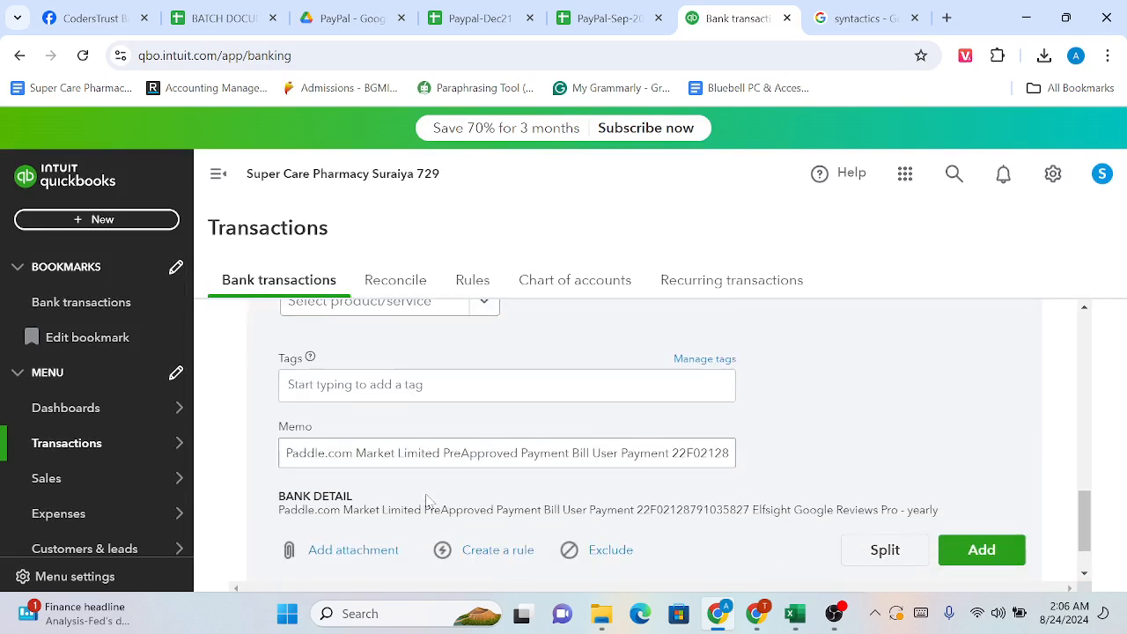
pyautogui.click(347, 453)
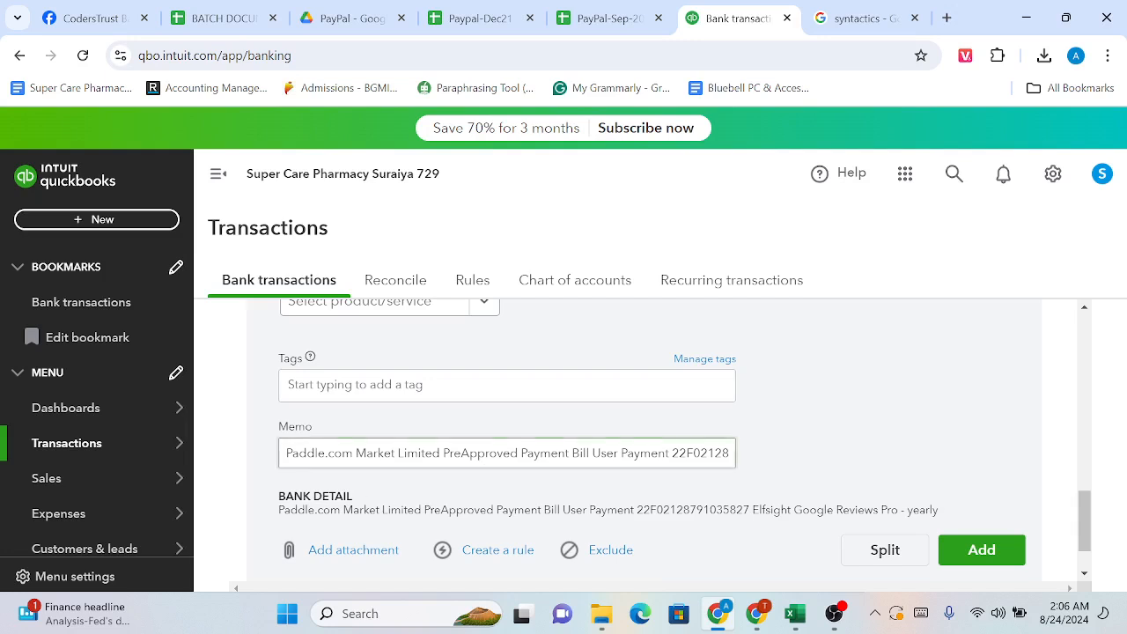
pyautogui.moveTo(354, 453); pyautogui.dragTo(285, 454)
pyautogui.hotkey('ctrl', 'c')
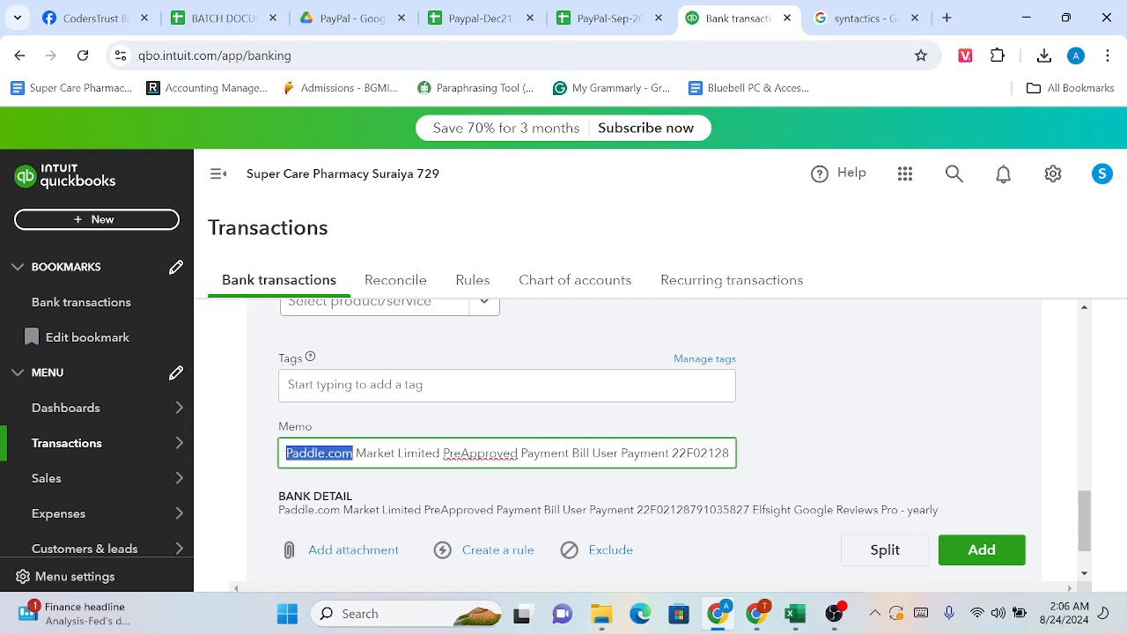
# Open the copied Paddle.com address in a new browser tab, dismiss the cookie notice and examine what the company's home page offers
pyautogui.click(946, 17)
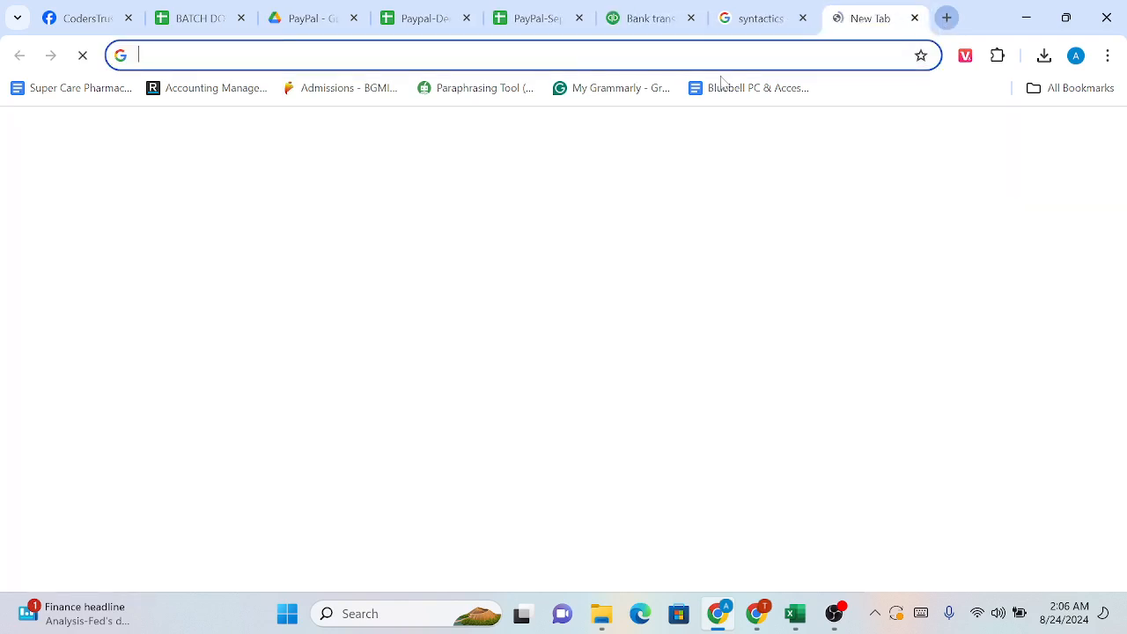
pyautogui.hotkey('ctrl', 'v')
pyautogui.press('Return')
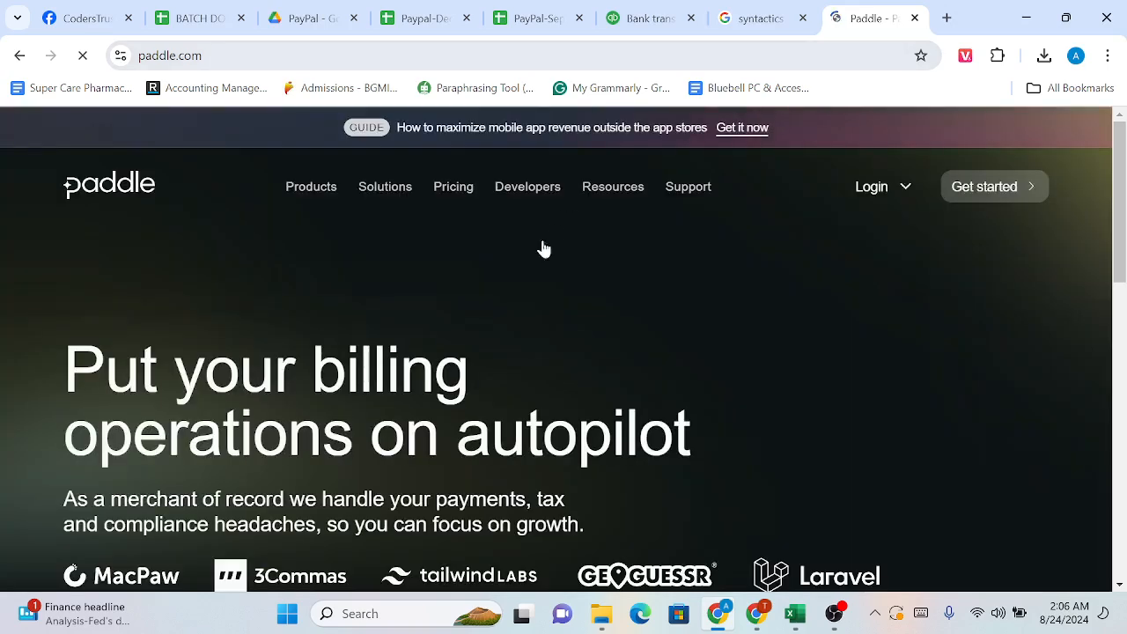
pyautogui.scroll(-1, 511, 368)
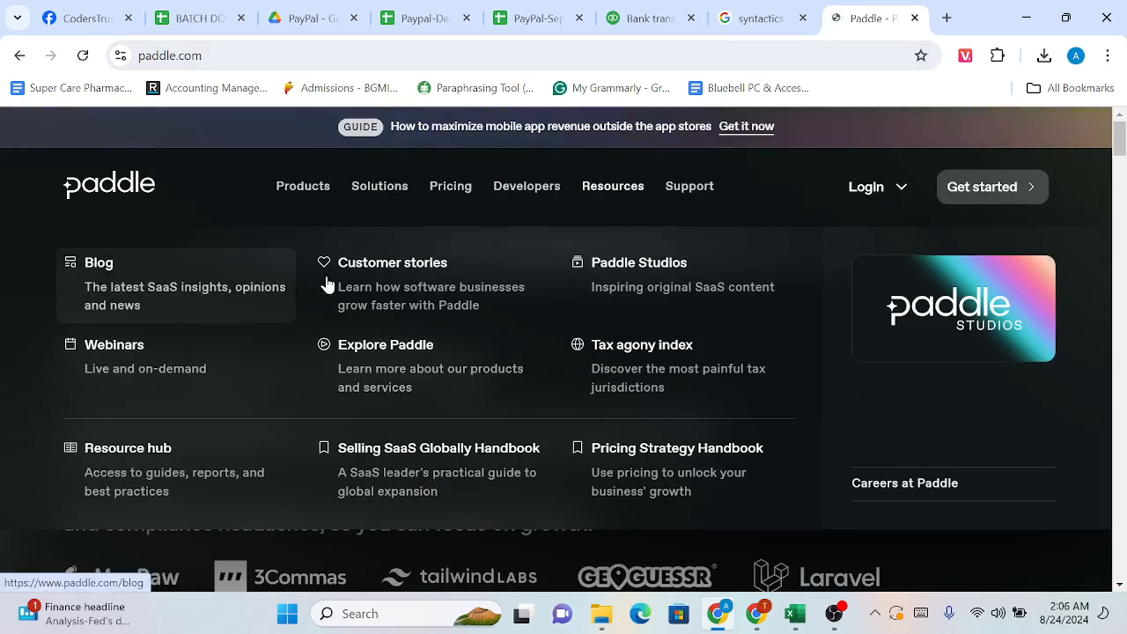
pyautogui.scroll(-3, 464, 335)
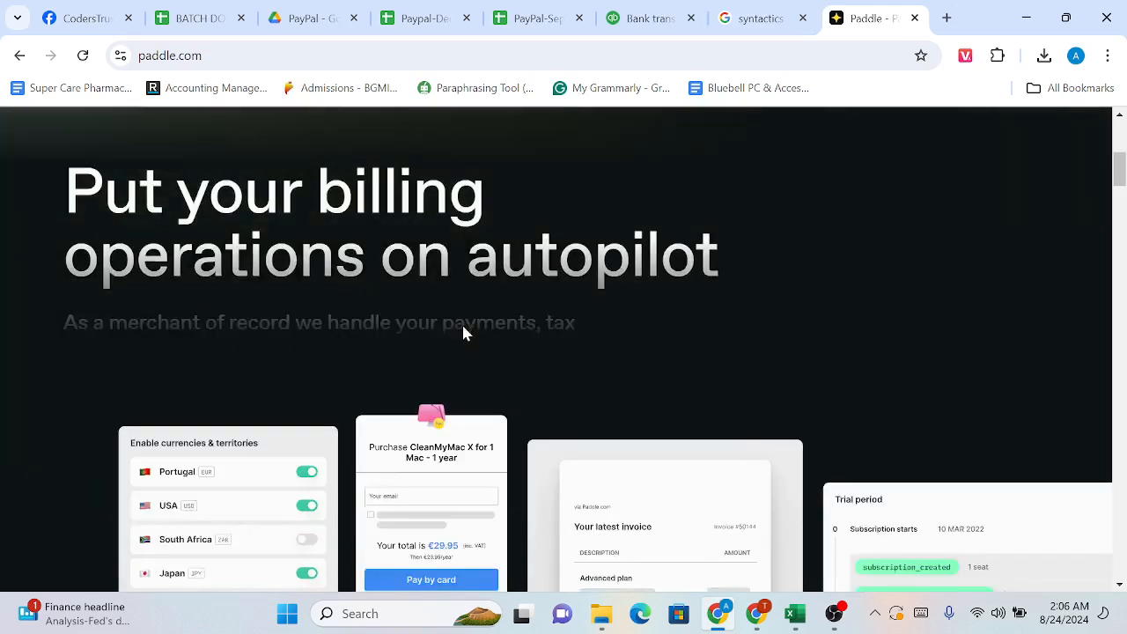
pyautogui.scroll(2, 466, 334)
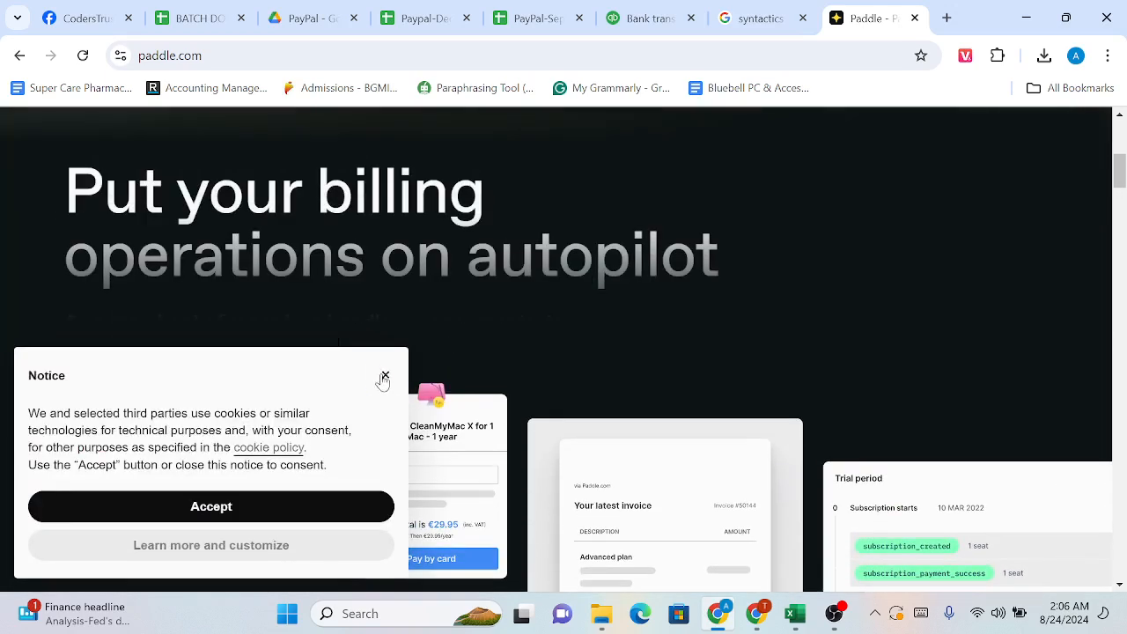
pyautogui.click(385, 377)
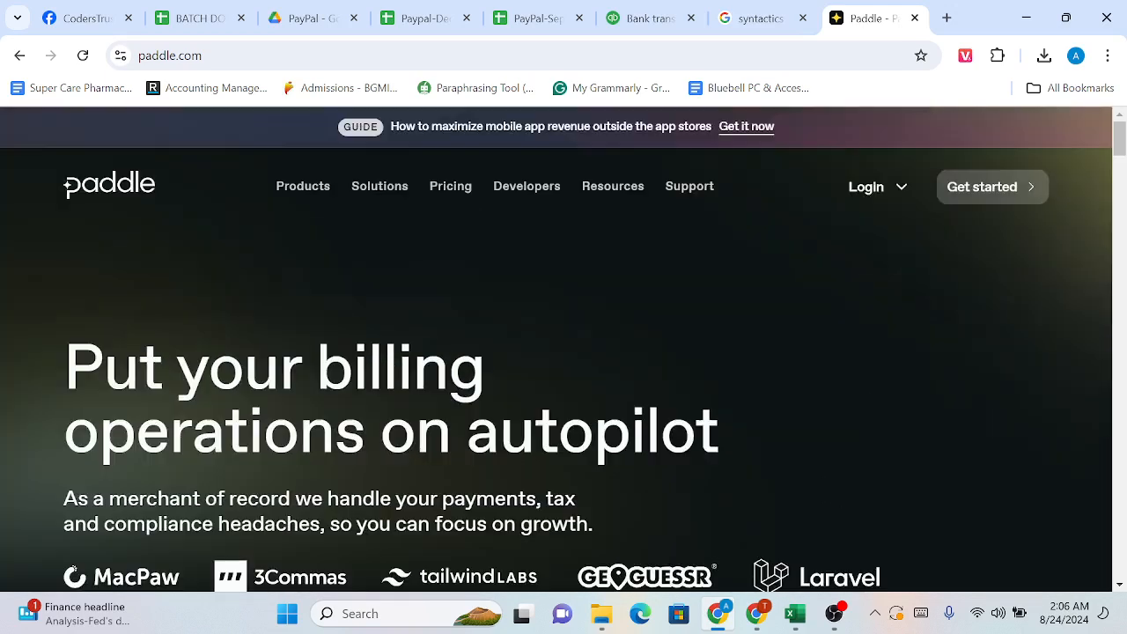
pyautogui.scroll(-2, 456, 336)
pyautogui.scroll(-5, 525, 431)
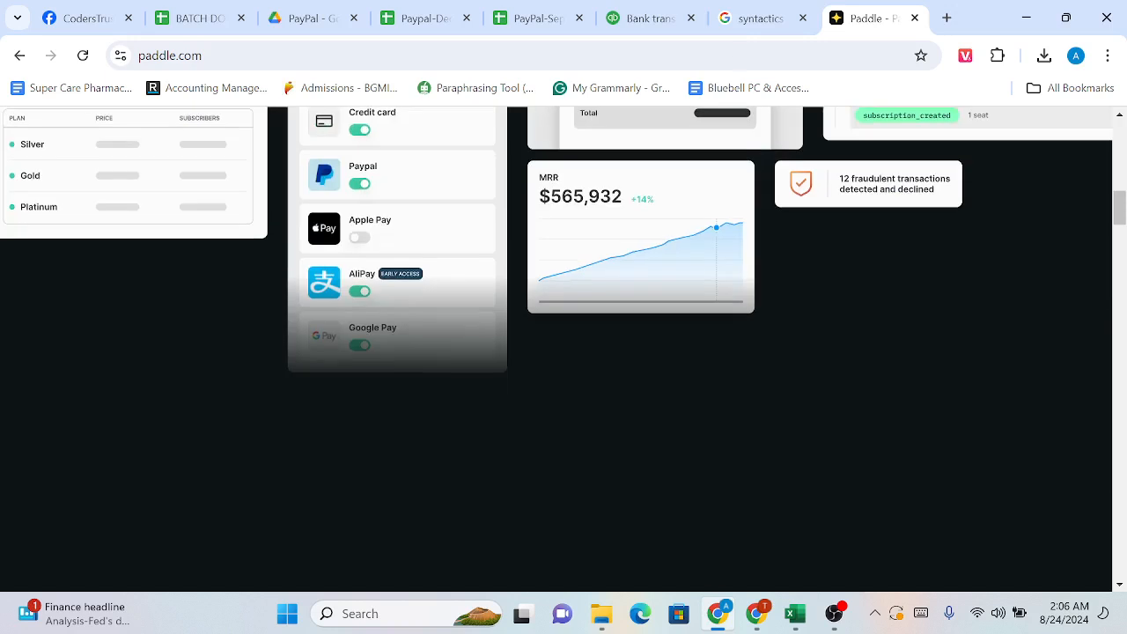
# Switch back to QuickBooks, review the Paddle.com transaction's categorisation fields and copy "Paddle.com" from the memo again
pyautogui.click(665, 11)
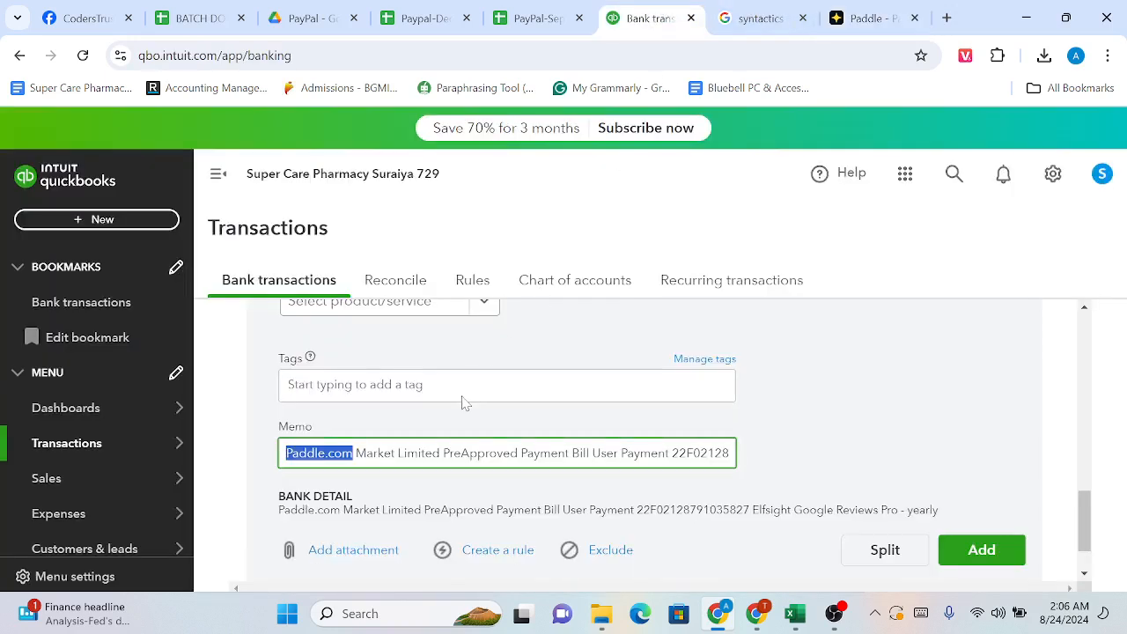
pyautogui.scroll(2, 463, 403)
pyautogui.scroll(2, 463, 404)
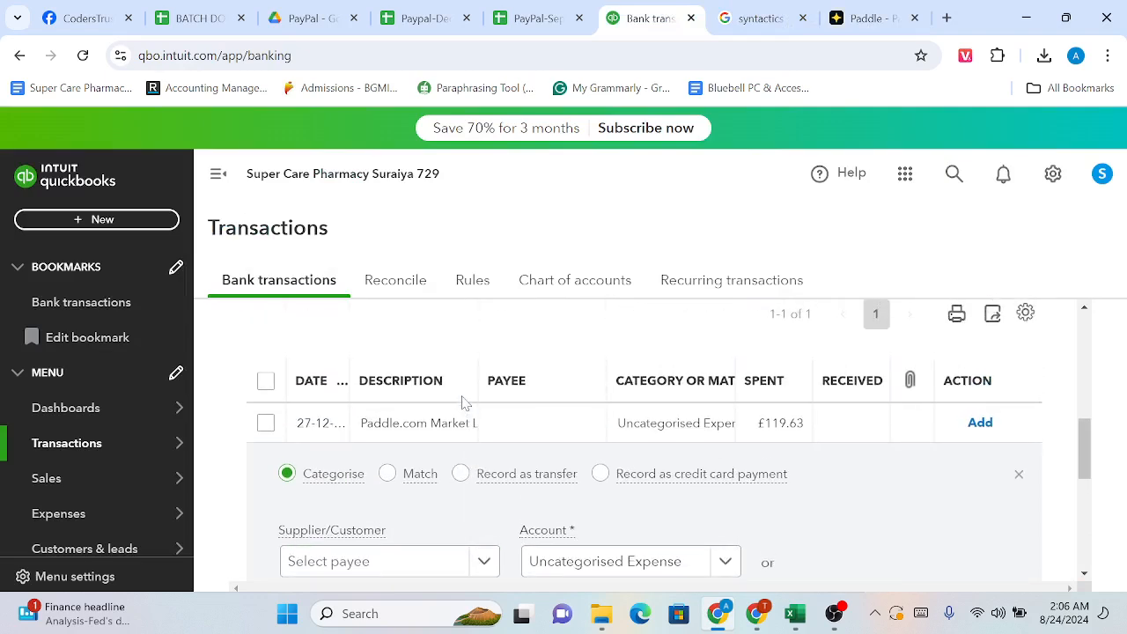
pyautogui.scroll(-2, 460, 398)
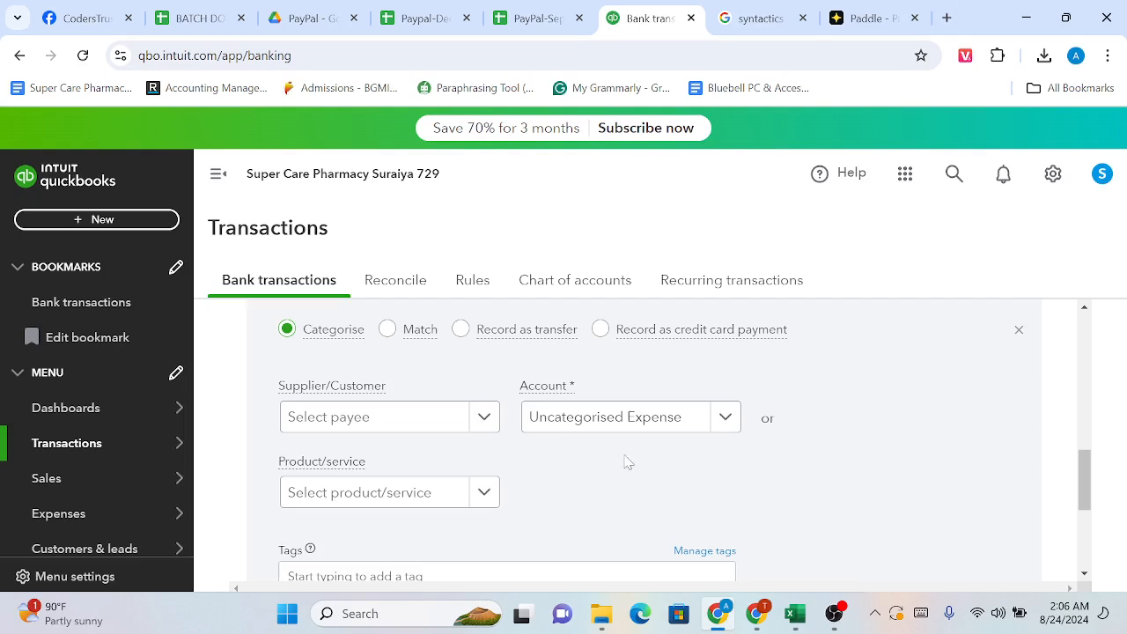
pyautogui.click(485, 416)
pyautogui.scroll(-2, 617, 485)
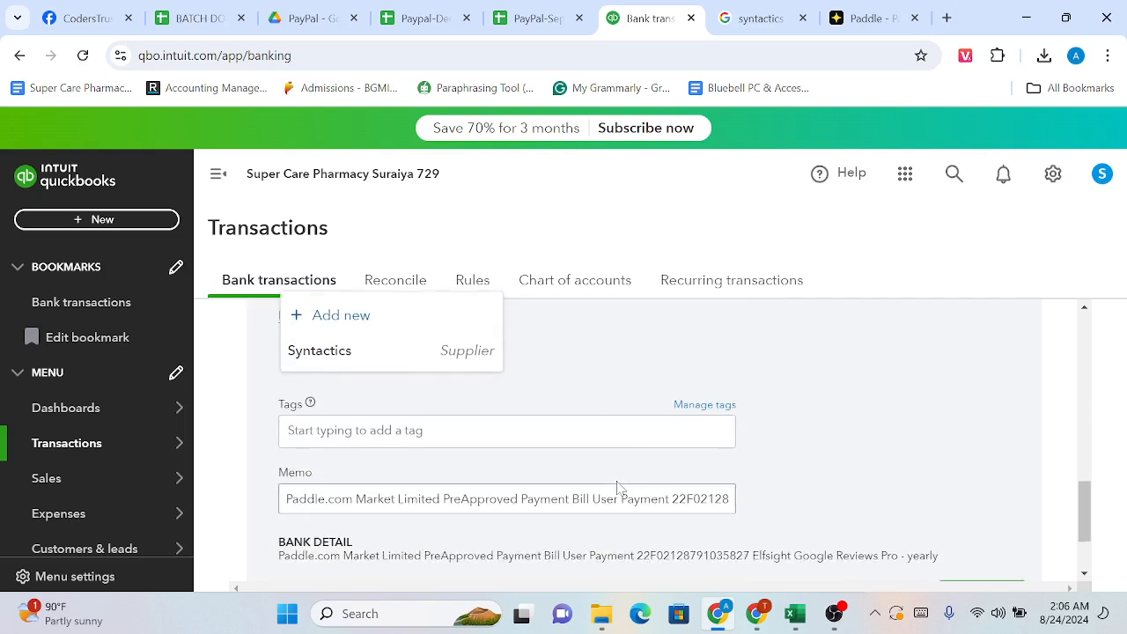
pyautogui.click(352, 498)
pyautogui.moveTo(355, 498); pyautogui.dragTo(285, 498)
pyautogui.hotkey('ctrl', 'c')
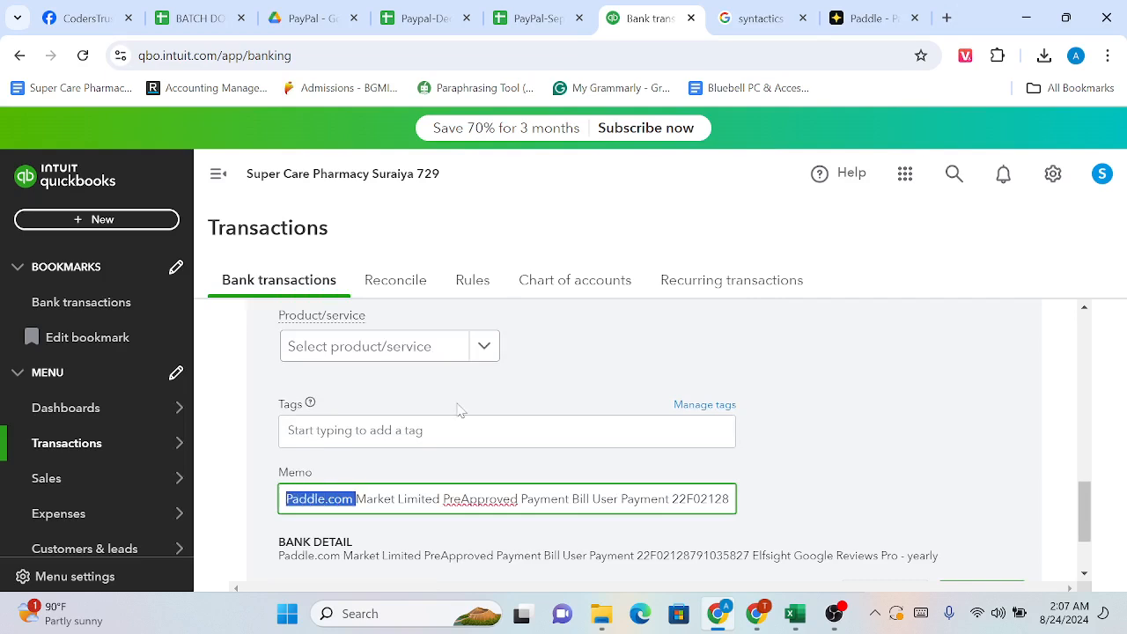
# Create and save a new supplier with the display name Paddle.com as the transaction's payee
pyautogui.click(484, 345)
pyautogui.click(576, 362)
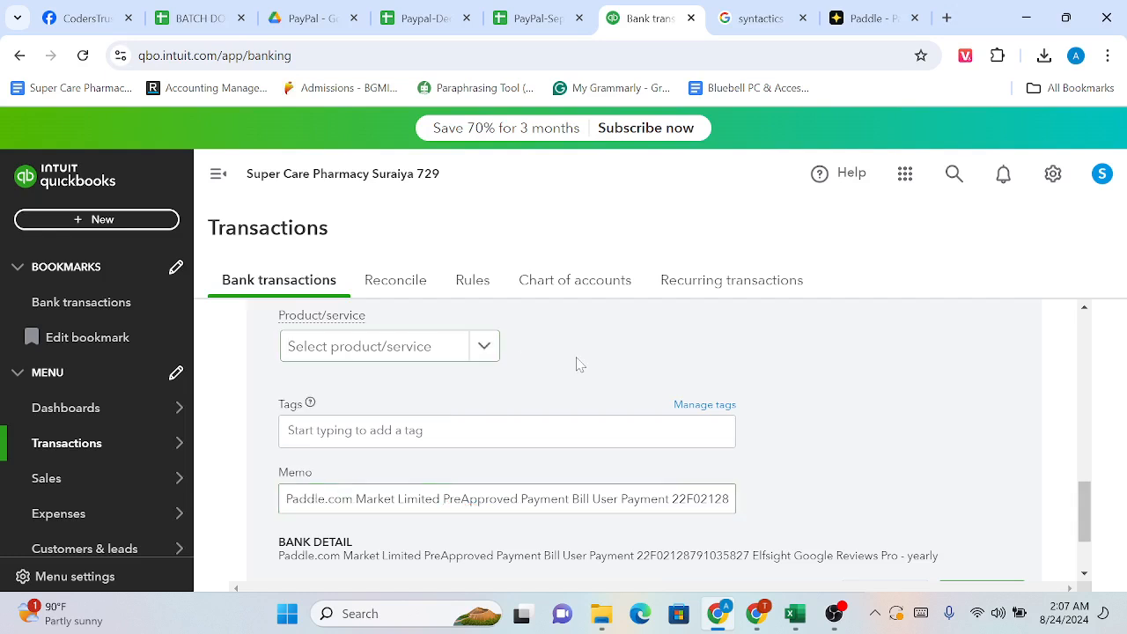
pyautogui.scroll(1, 576, 365)
pyautogui.scroll(1, 493, 385)
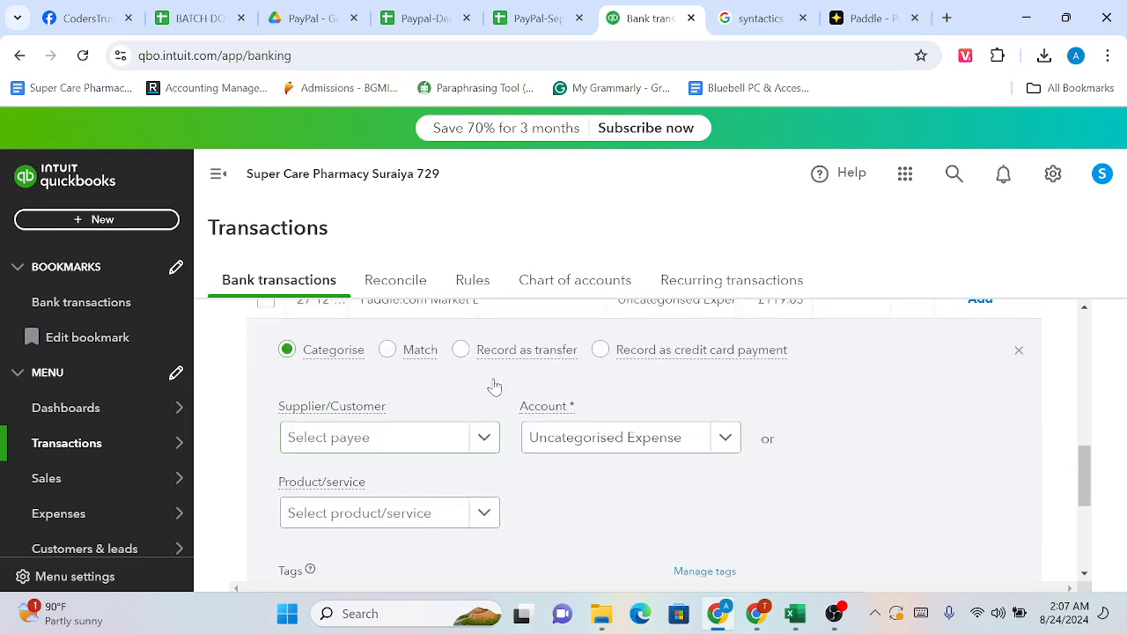
pyautogui.click(483, 440)
pyautogui.click(402, 481)
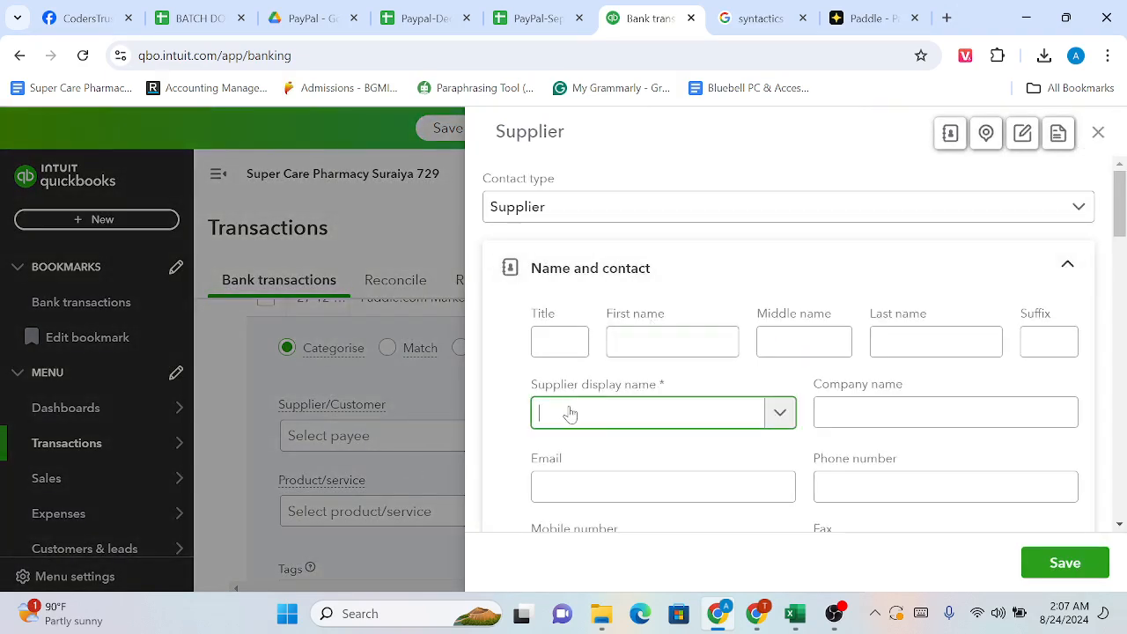
pyautogui.hotkey('ctrl', 'v')
pyautogui.click(1051, 570)
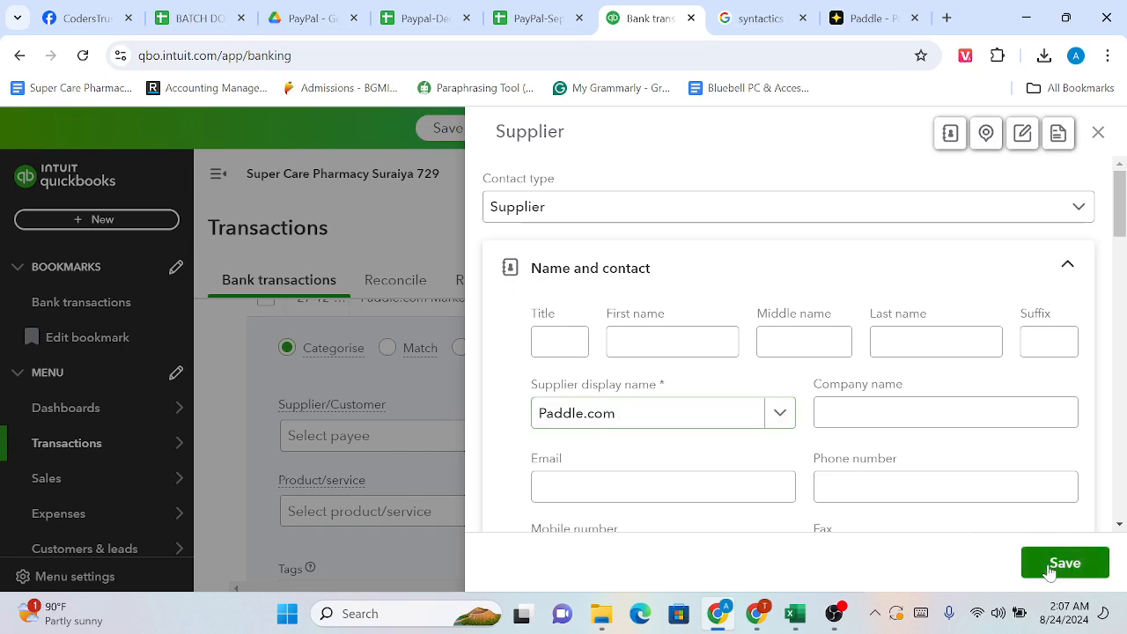
# Set the Paddle.com transaction's account to the Legal and professional fees expense account and accept the transaction
pyautogui.scroll(-1, 628, 475)
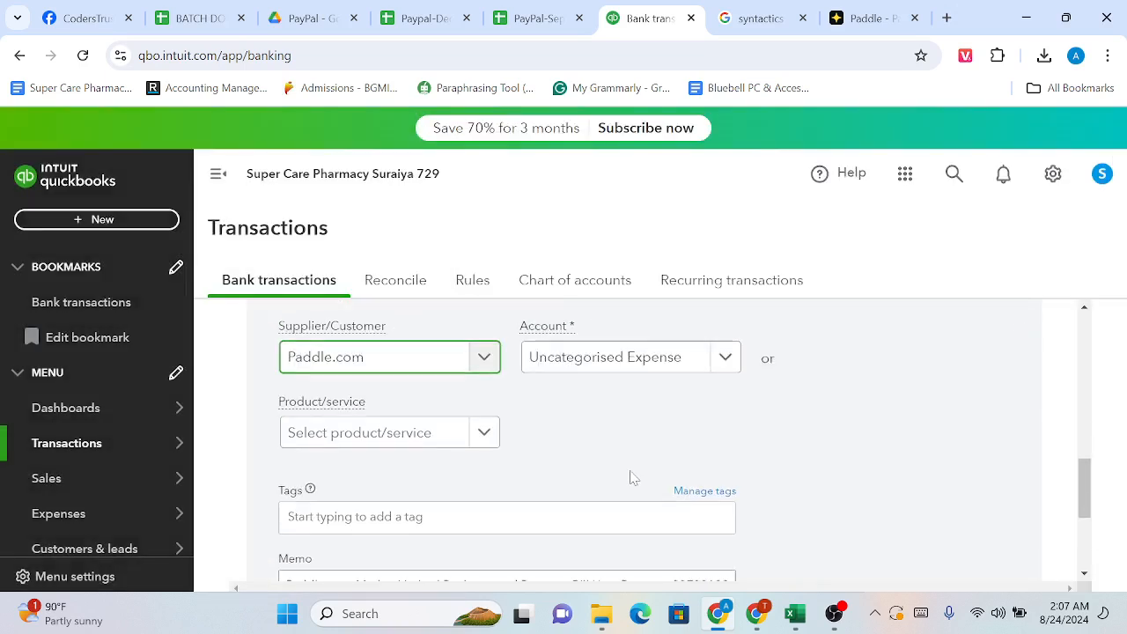
pyautogui.click(737, 357)
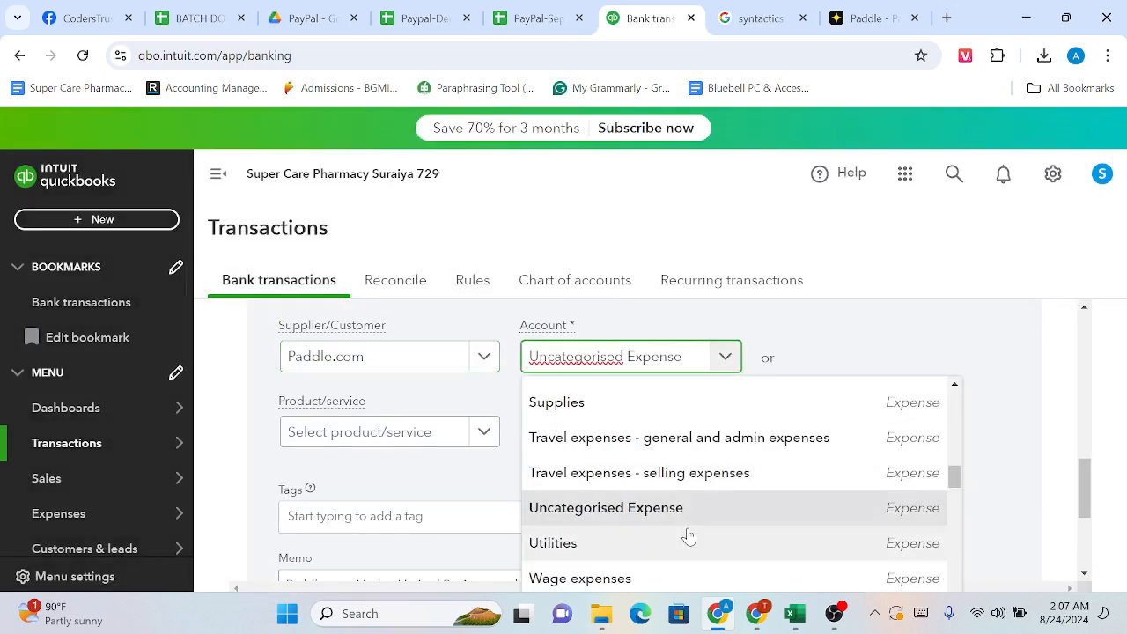
pyautogui.scroll(-5, 701, 464)
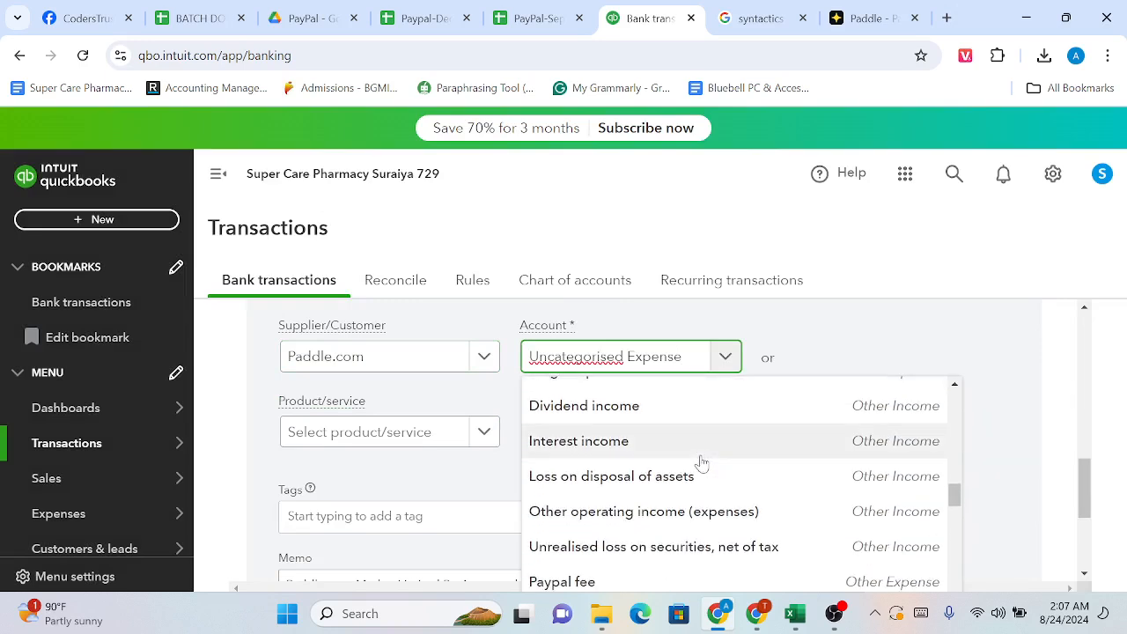
pyautogui.scroll(-1, 667, 482)
pyautogui.scroll(10, 666, 482)
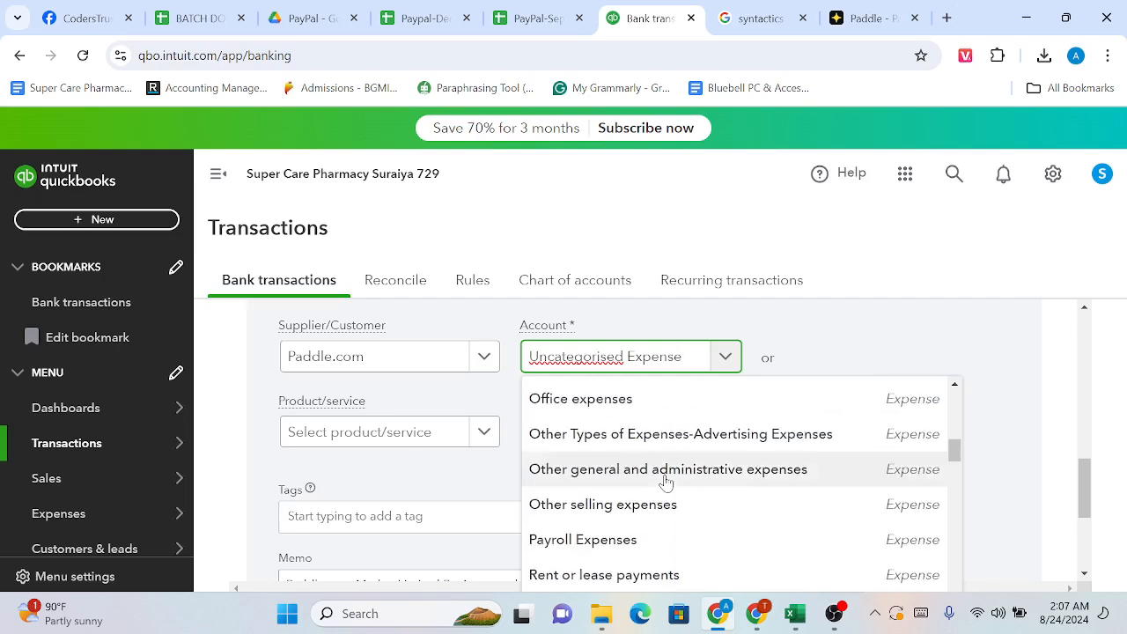
pyautogui.scroll(4, 666, 482)
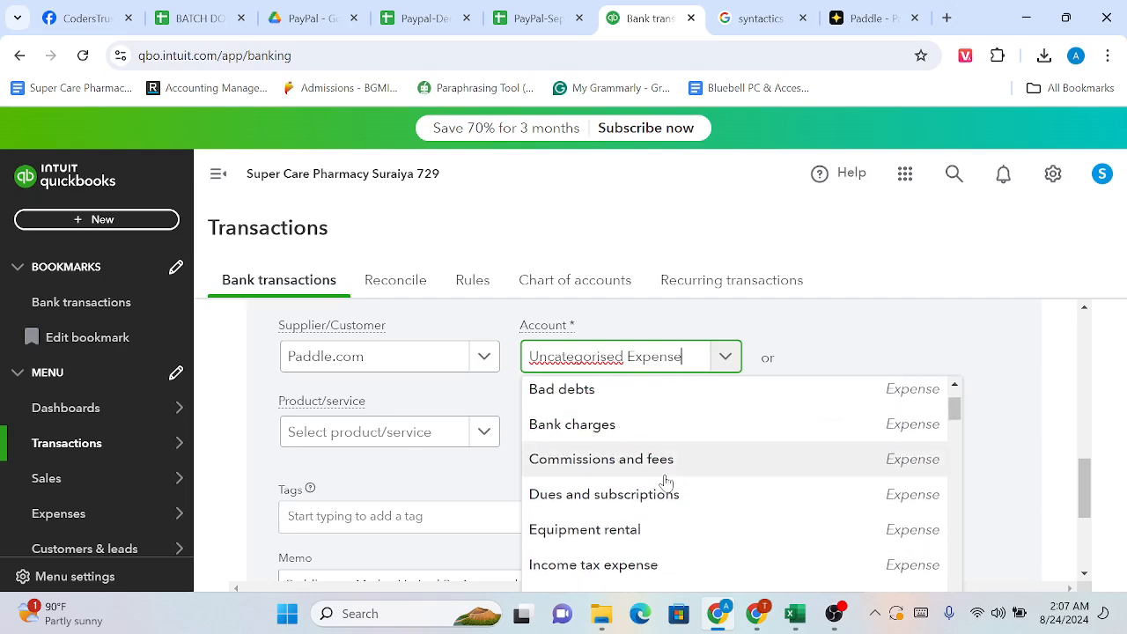
pyautogui.scroll(1, 665, 483)
pyautogui.scroll(-2, 663, 481)
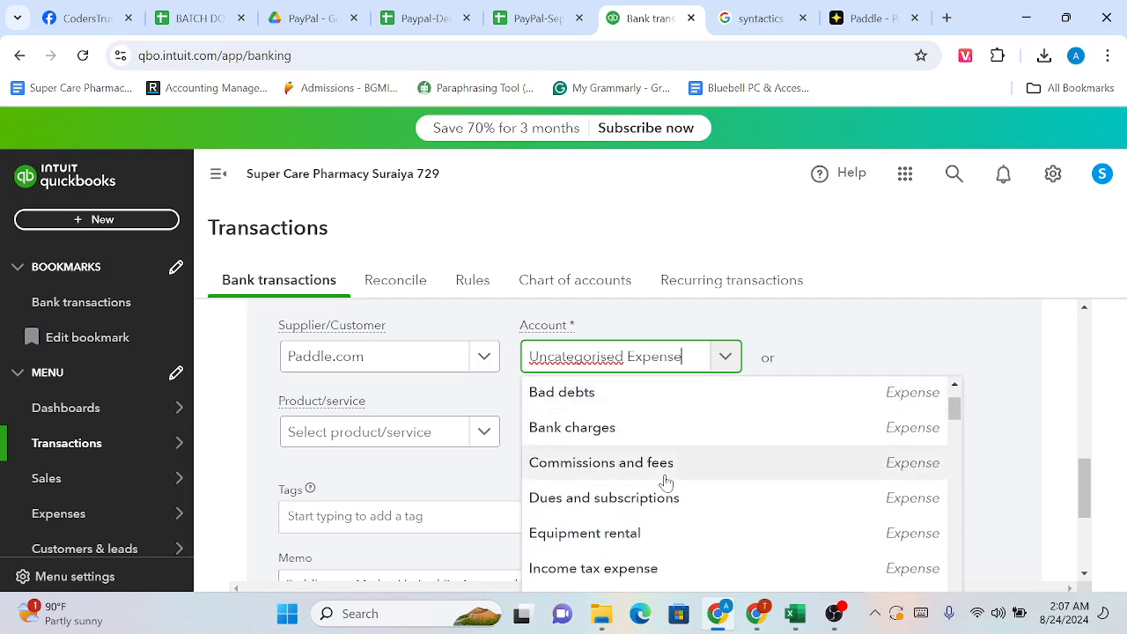
pyautogui.click(694, 366)
pyautogui.press('BackSpace')
pyautogui.press('BackSpace')
pyautogui.press('BackSpace')
pyautogui.press('BackSpace')
pyautogui.press('BackSpace')
pyautogui.press('BackSpace')
pyautogui.press('BackSpace')
pyautogui.press('BackSpace')
pyautogui.press('BackSpace')
pyautogui.press('BackSpace')
pyautogui.press('BackSpace')
pyautogui.press('BackSpace')
pyautogui.press('BackSpace')
pyautogui.press('BackSpace')
pyautogui.press('BackSpace')
pyautogui.press('BackSpace')
pyautogui.press('BackSpace')
pyautogui.press('BackSpace')
pyautogui.press('BackSpace')
pyautogui.press('BackSpace')
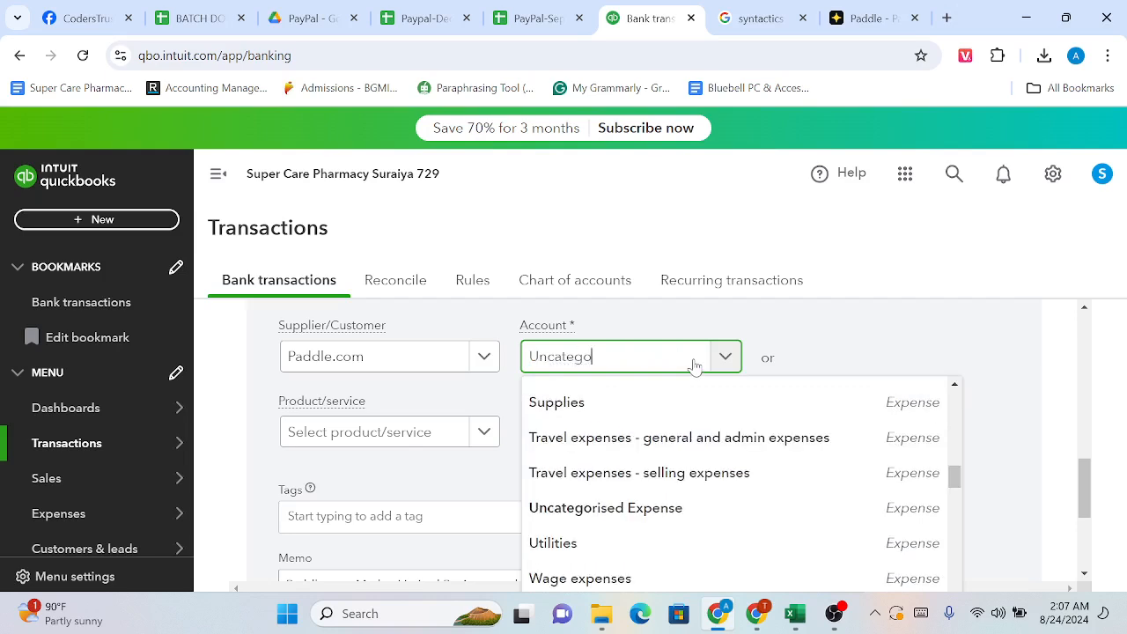
pyautogui.write('L')
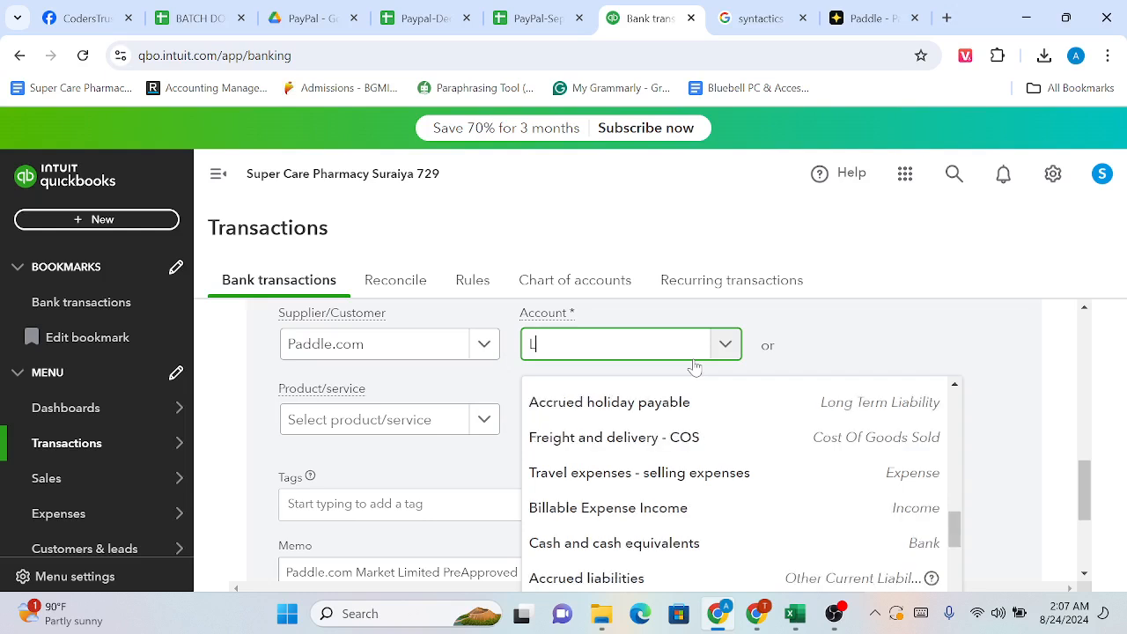
pyautogui.write('e')
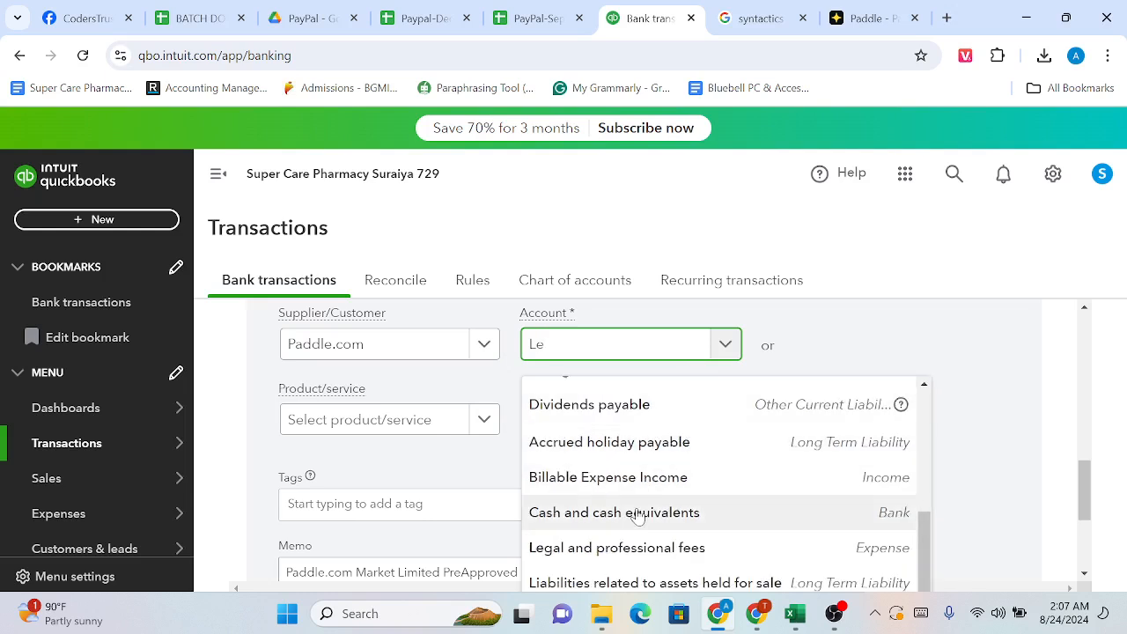
pyautogui.click(625, 546)
pyautogui.scroll(-2, 695, 447)
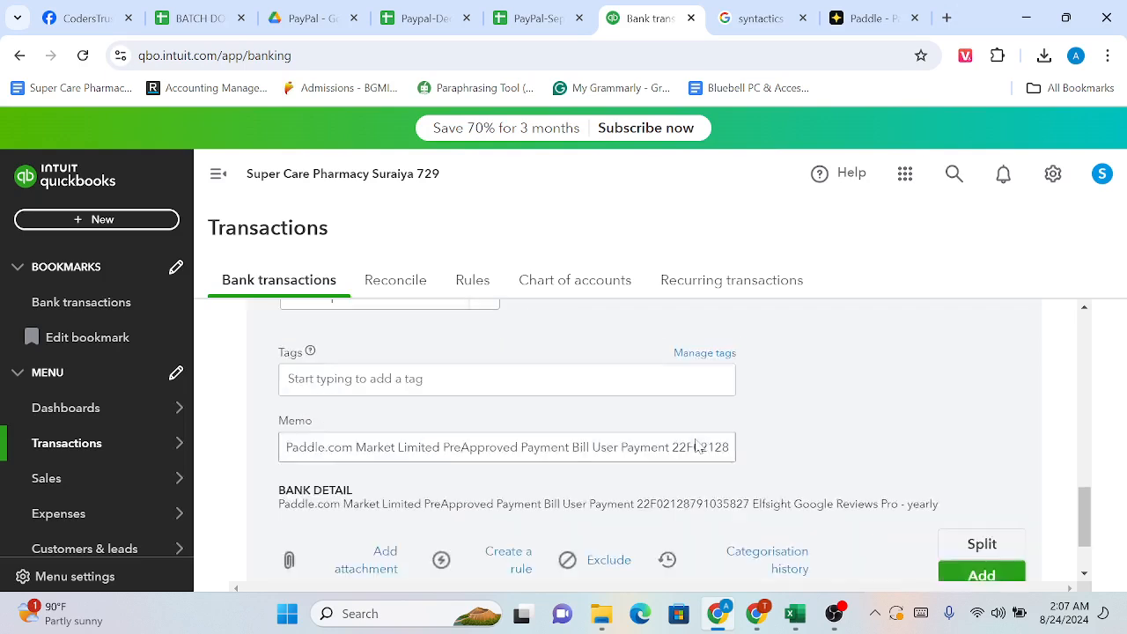
pyautogui.scroll(-1, 696, 447)
pyautogui.click(981, 482)
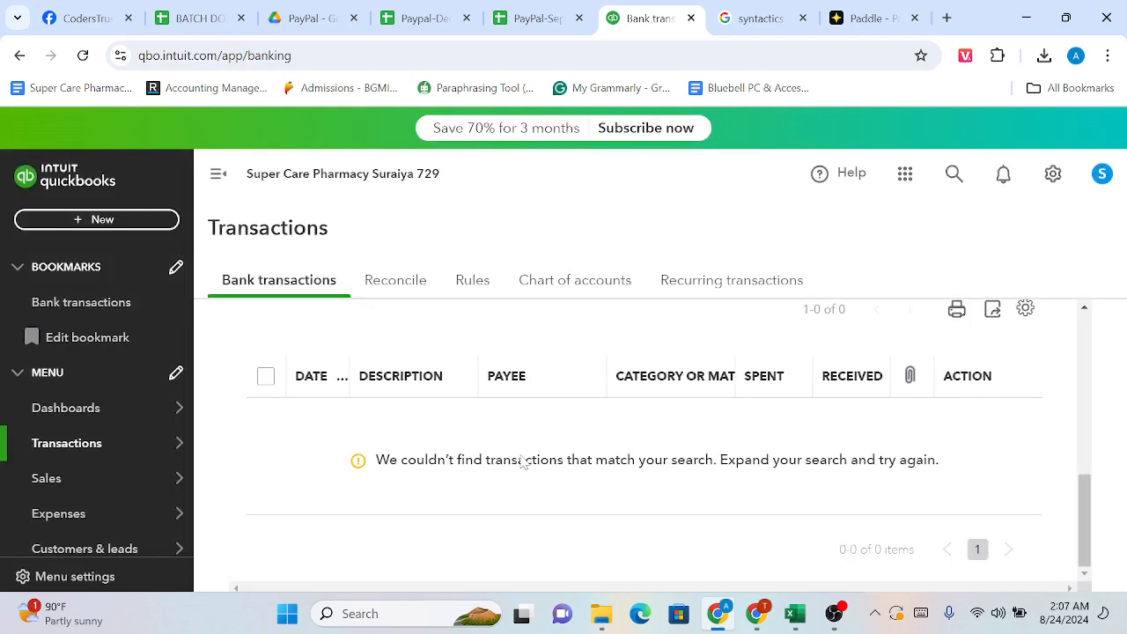
# Replace the Money out filter on the transactions for review with Money in and look through the filtered transactions
pyautogui.scroll(4, 437, 405)
pyautogui.scroll(-2, 427, 395)
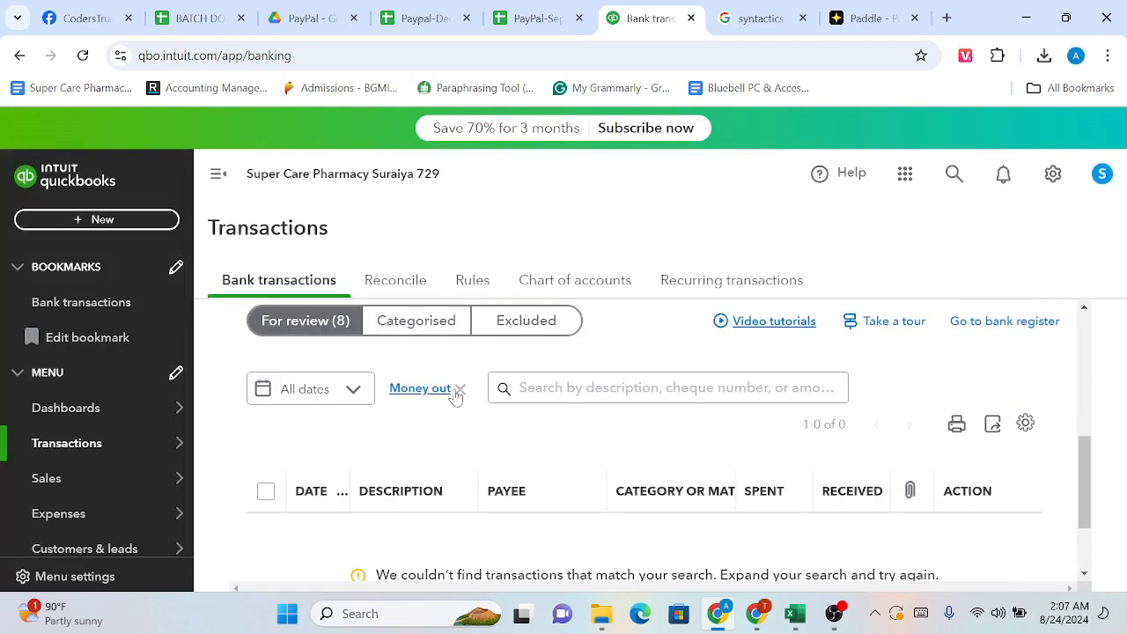
pyautogui.click(460, 389)
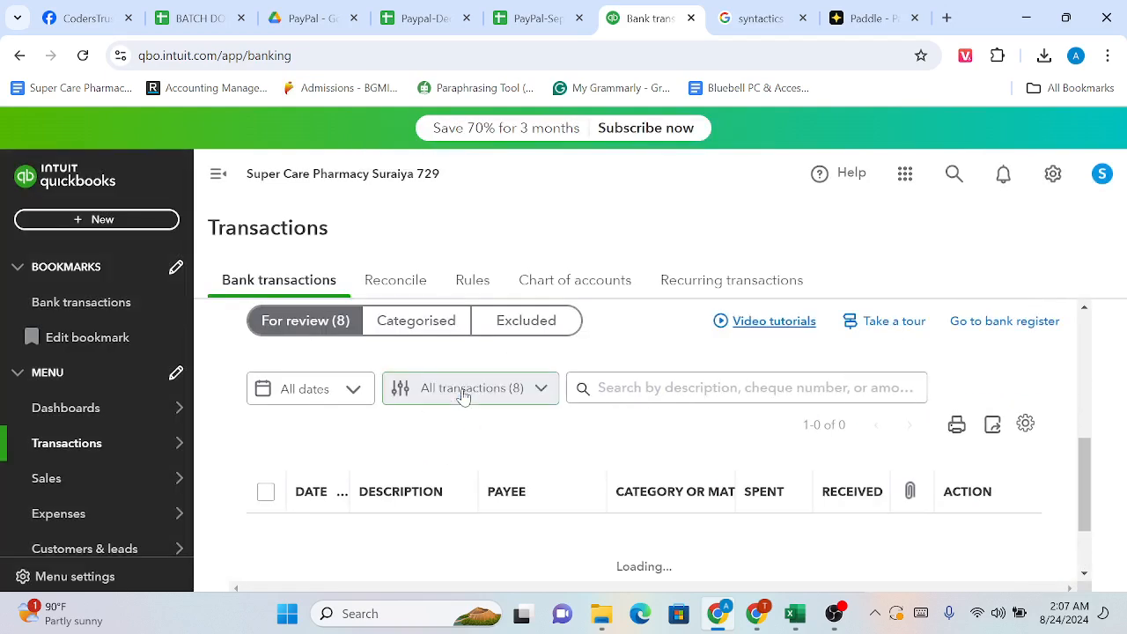
pyautogui.click(539, 395)
pyautogui.click(426, 466)
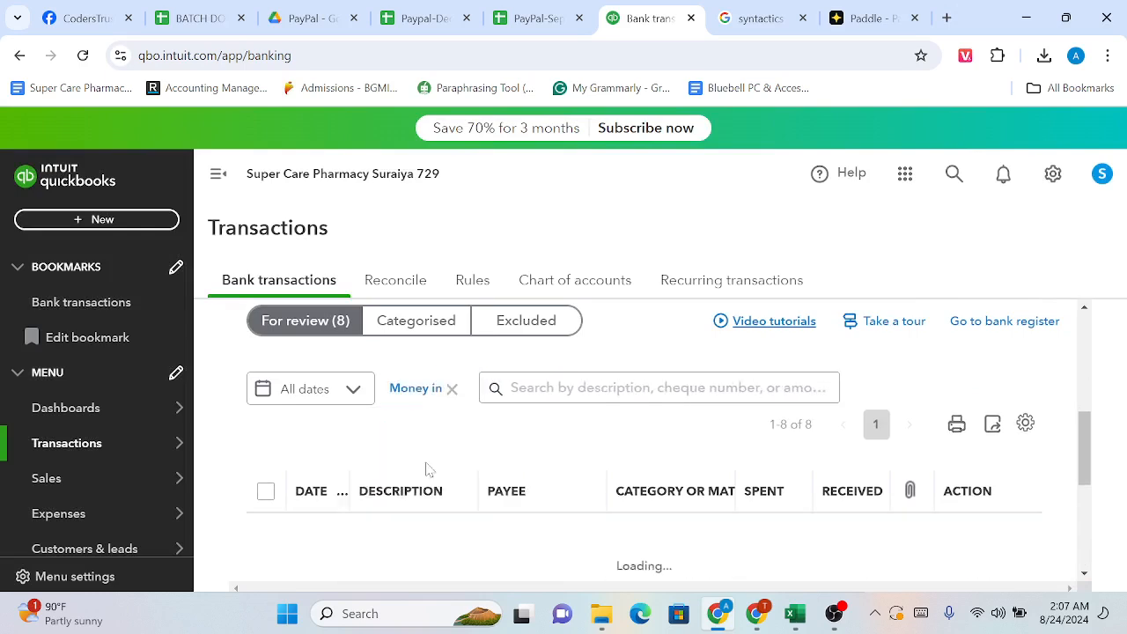
pyautogui.scroll(-4, 426, 469)
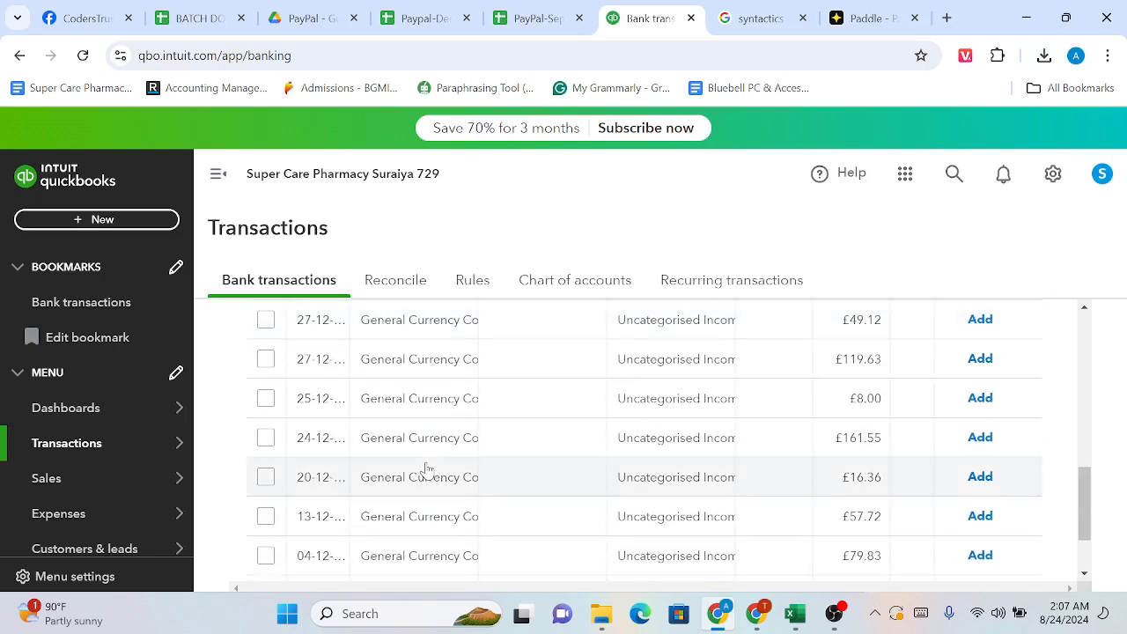
# Open the 27-12 £49.12 money-in transaction, dismiss the transaction type tip, and examine its categorisation fields and bank detail
pyautogui.scroll(4, 426, 468)
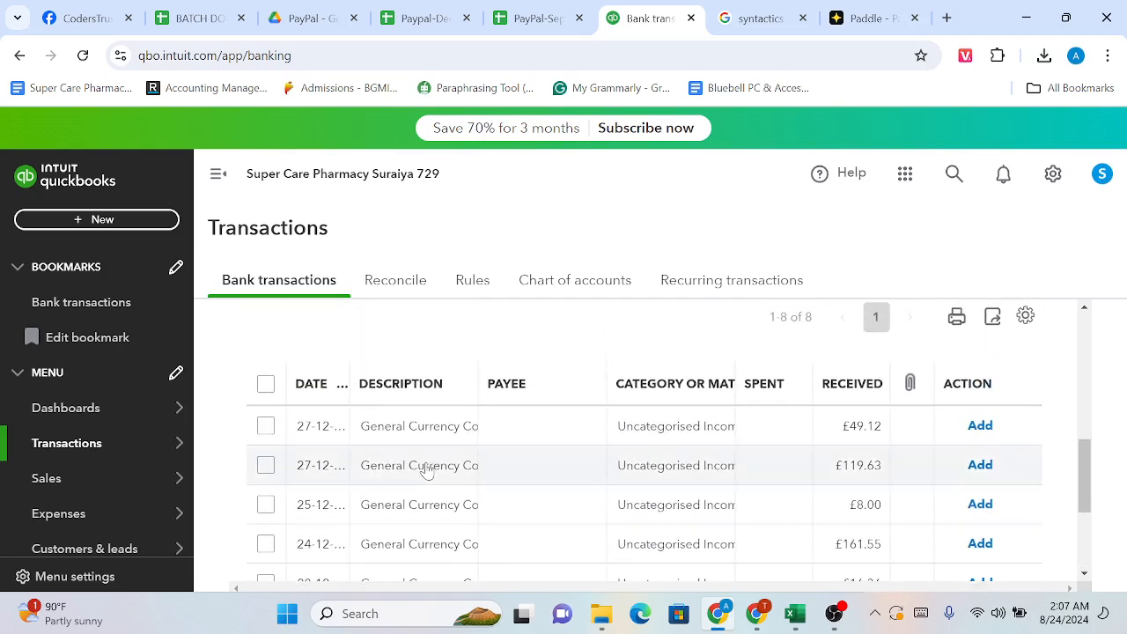
pyautogui.click(434, 433)
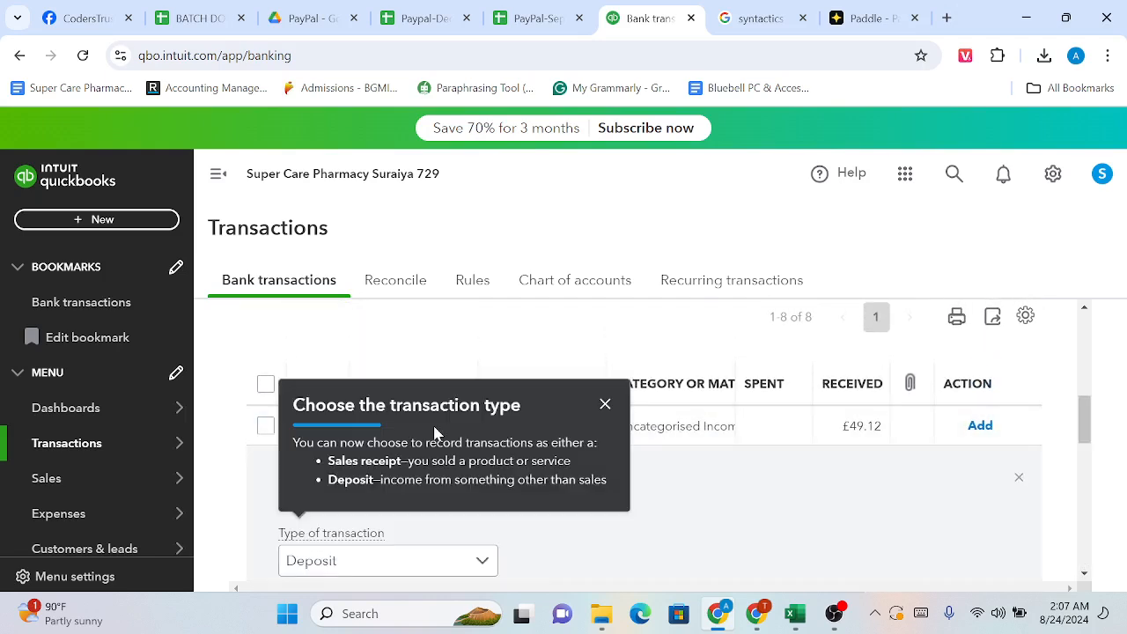
pyautogui.click(605, 405)
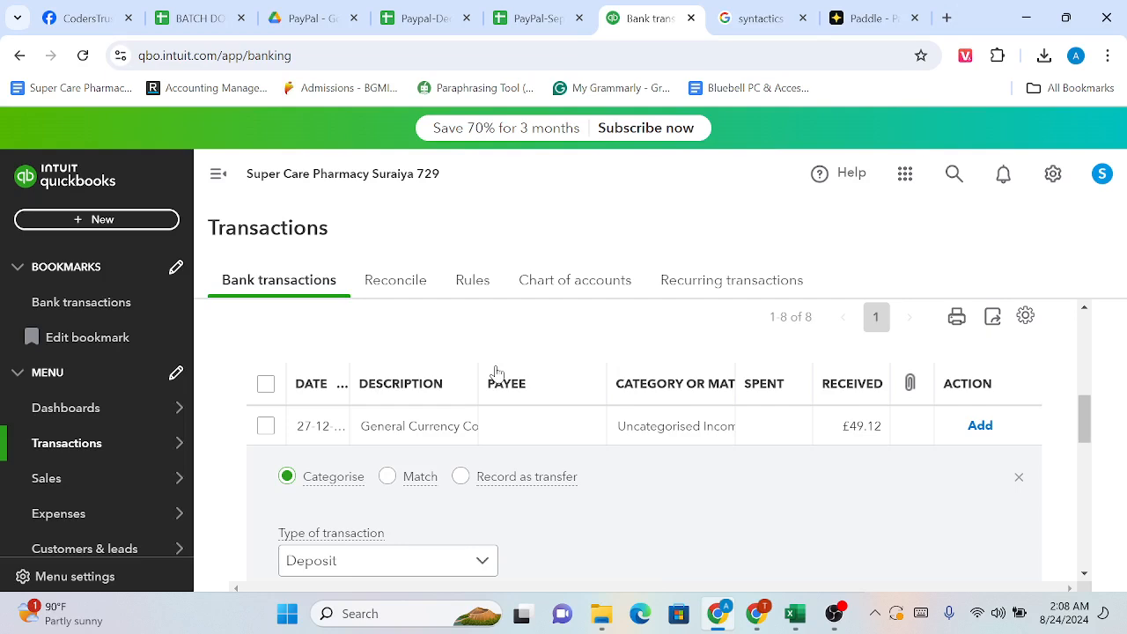
pyautogui.scroll(1, 496, 372)
pyautogui.scroll(-4, 493, 371)
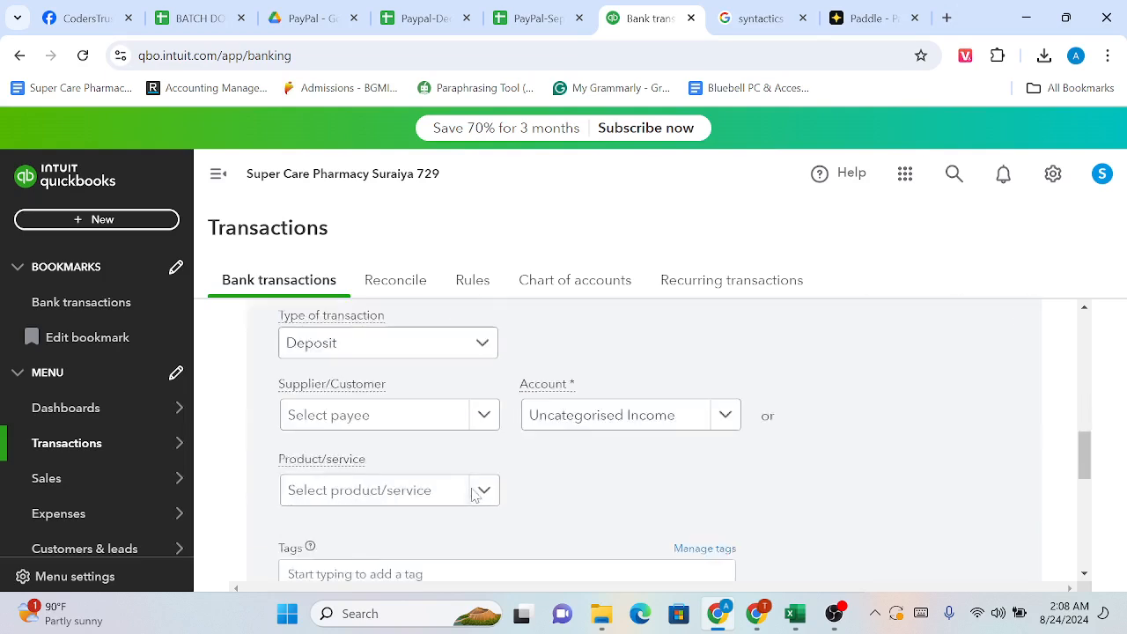
pyautogui.scroll(-5, 472, 495)
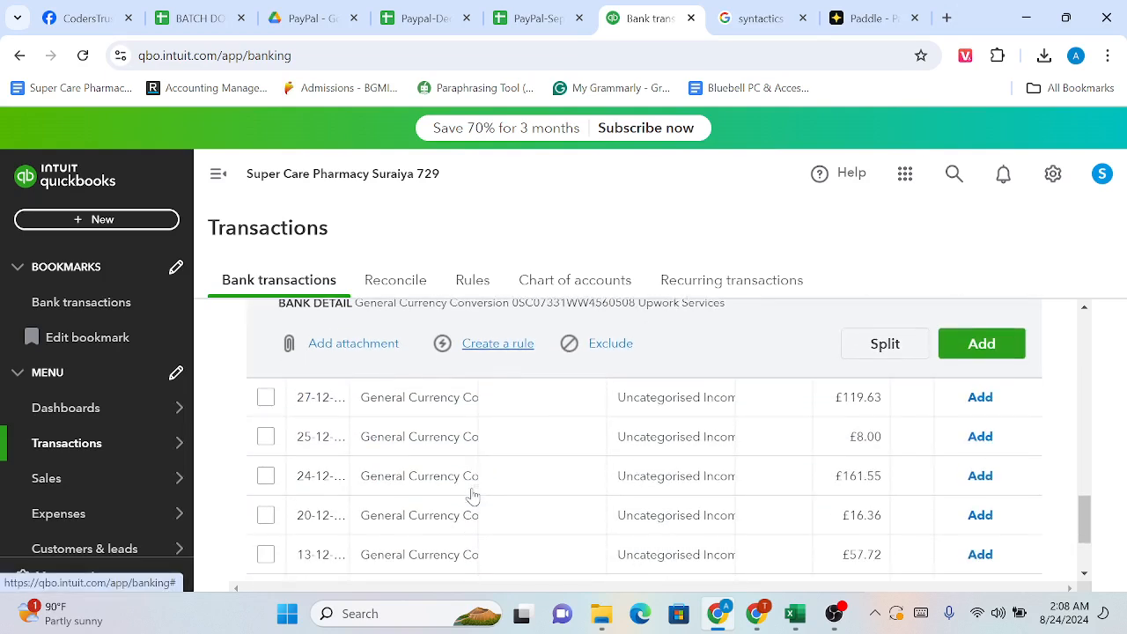
pyautogui.scroll(-2, 472, 496)
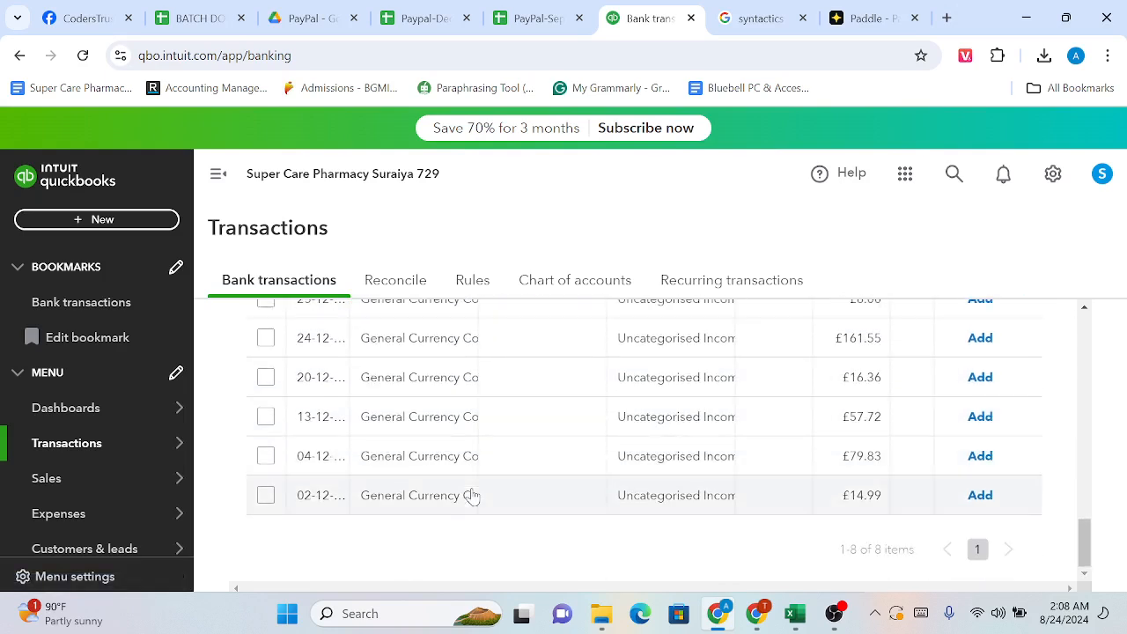
pyautogui.scroll(6, 472, 496)
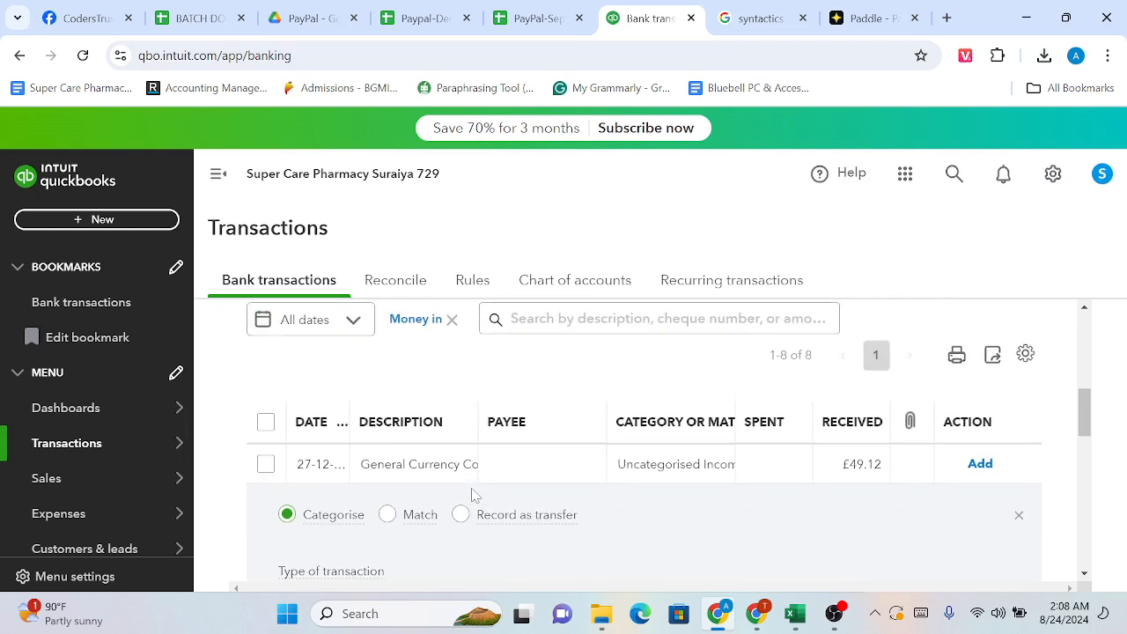
pyautogui.scroll(-1, 472, 496)
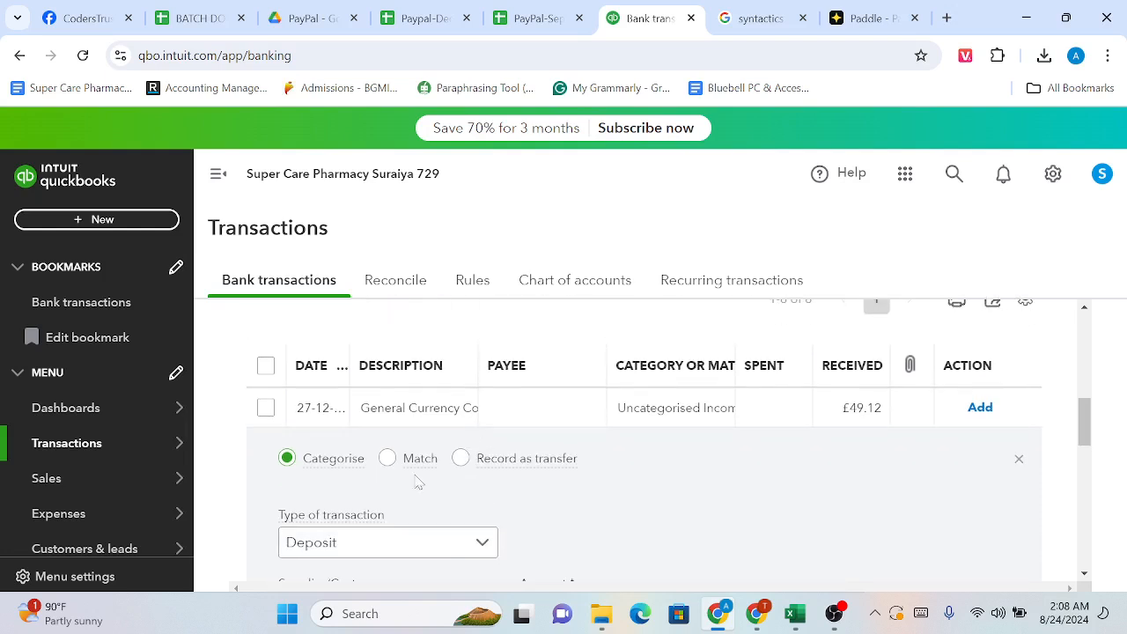
# Select all eight money-in transactions awaiting review, from the 27-12 £49.12 entry to the 02-12 £14.99 entry
pyautogui.click(266, 406)
pyautogui.click(266, 447)
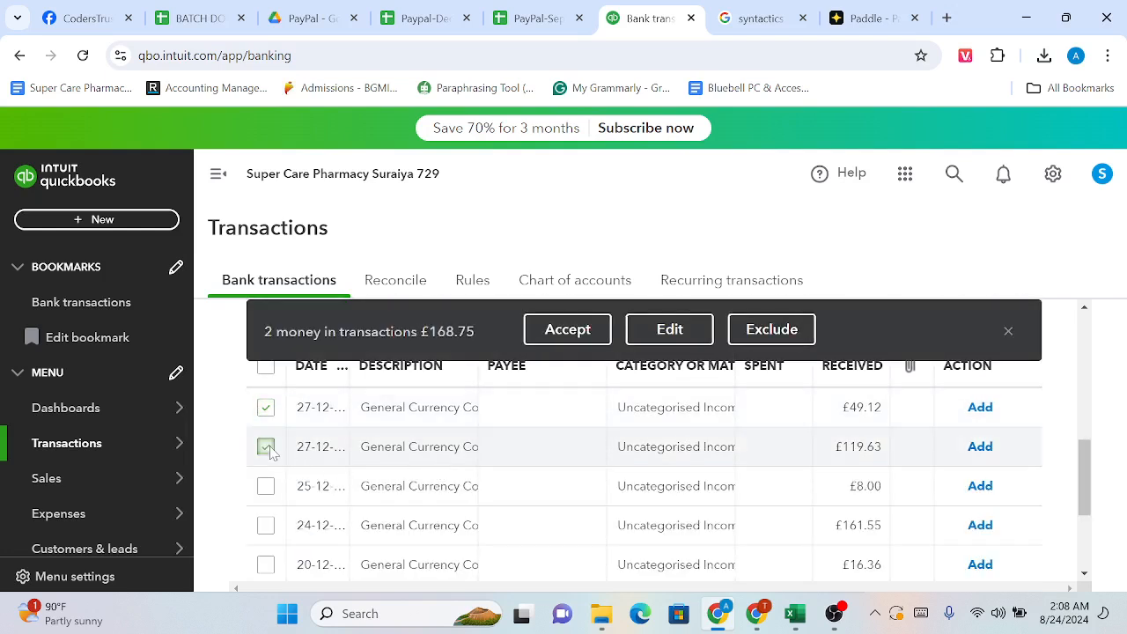
pyautogui.click(266, 486)
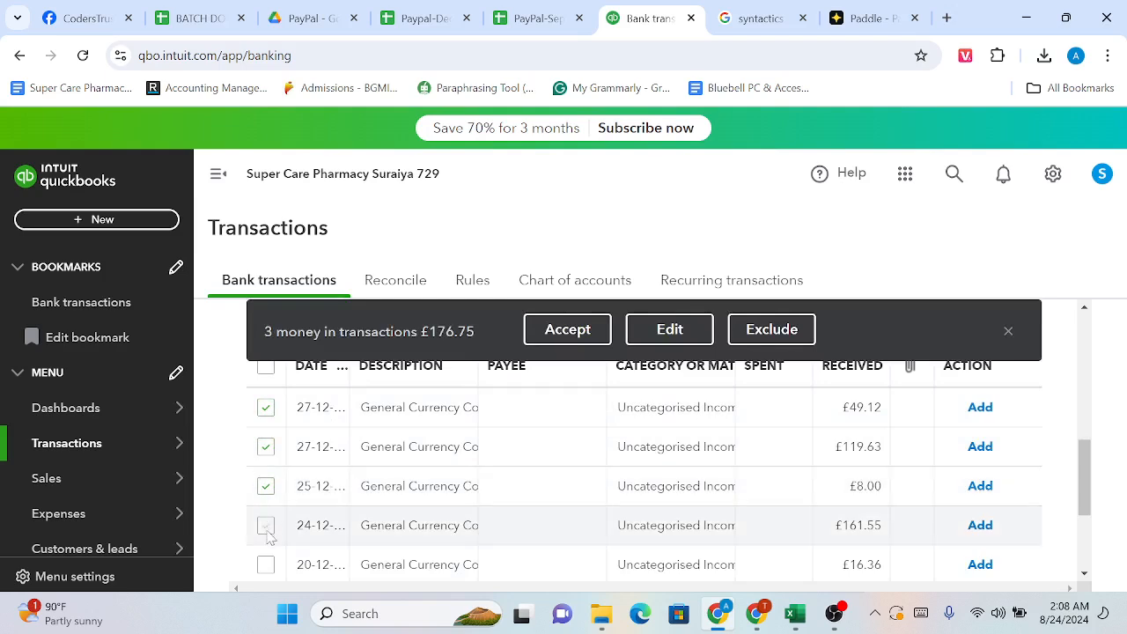
pyautogui.click(266, 525)
pyautogui.scroll(-2, 270, 537)
pyautogui.click(266, 466)
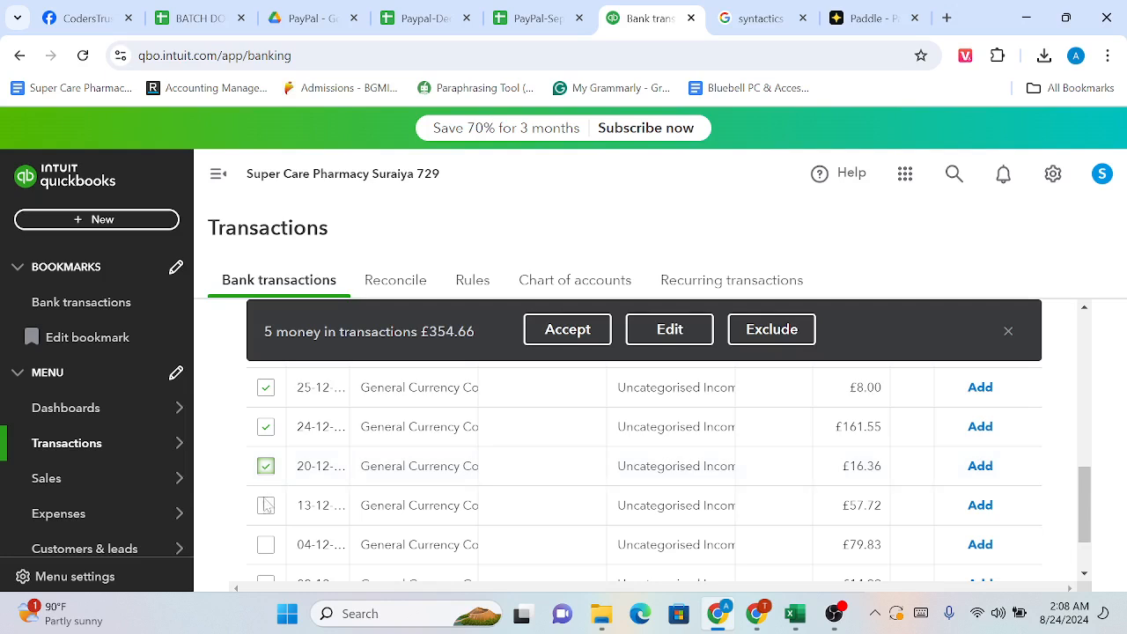
pyautogui.click(266, 507)
pyautogui.scroll(-1, 268, 511)
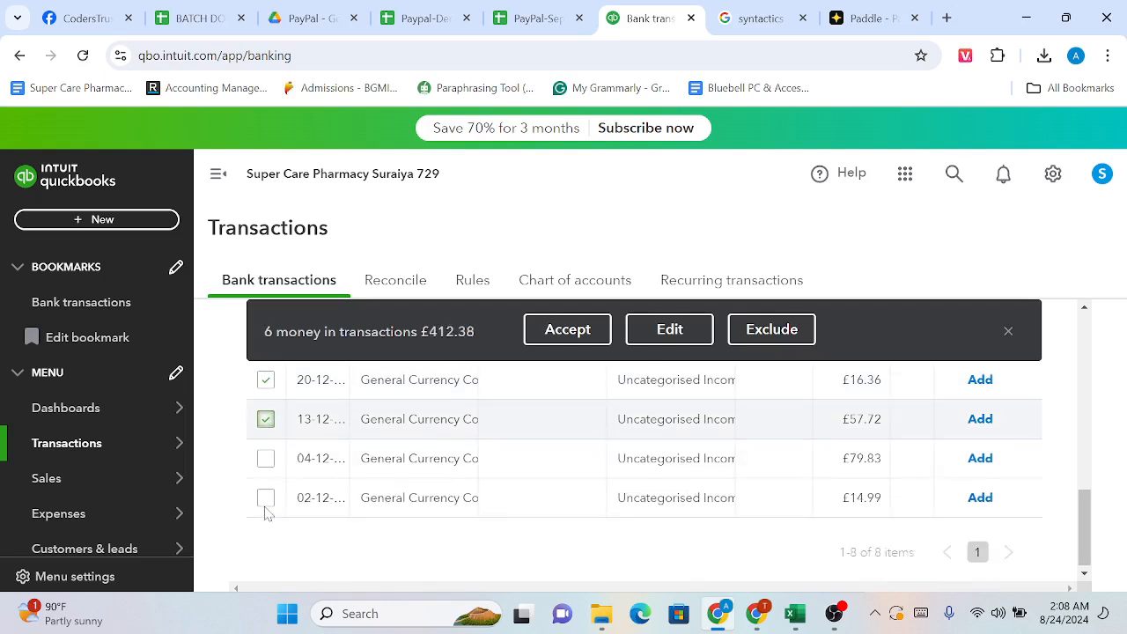
pyautogui.click(266, 456)
pyautogui.click(266, 496)
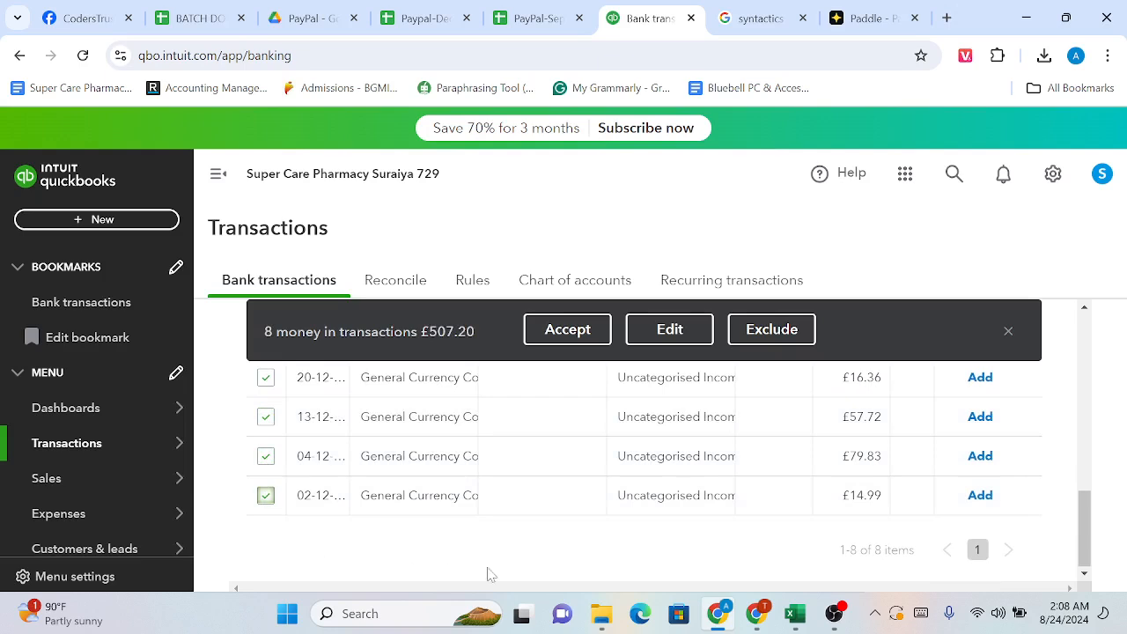
# Remove the 02-12 £14.99 and 04-12 £79.83 transactions from the selection and check the remaining selected entries
pyautogui.scroll(3, 488, 572)
pyautogui.scroll(3, 431, 452)
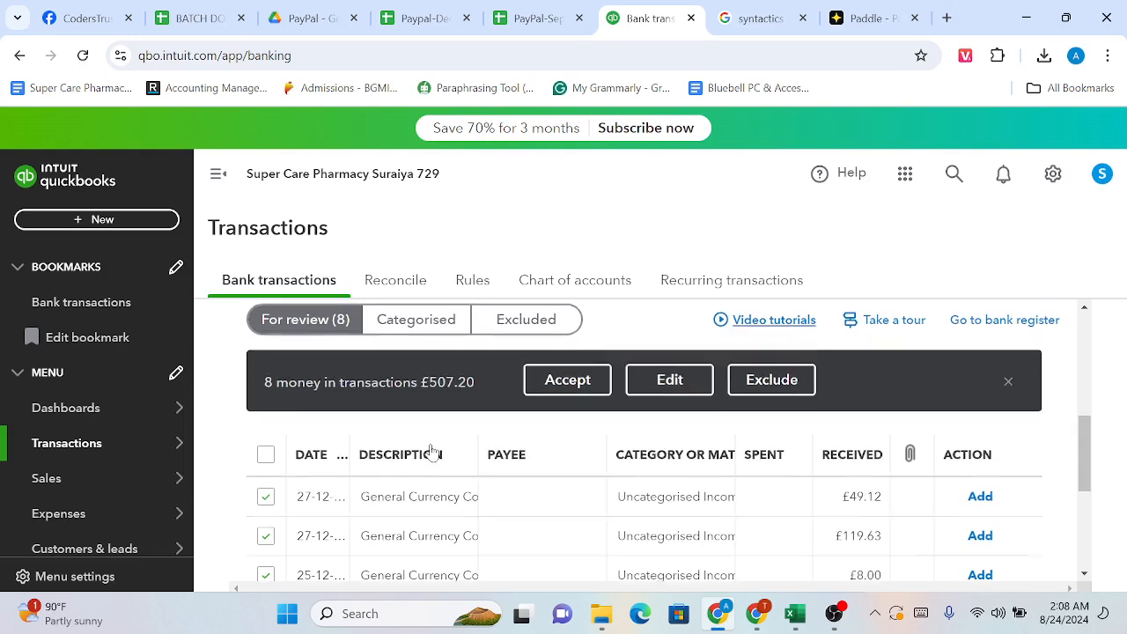
pyautogui.scroll(-5, 431, 453)
pyautogui.click(265, 497)
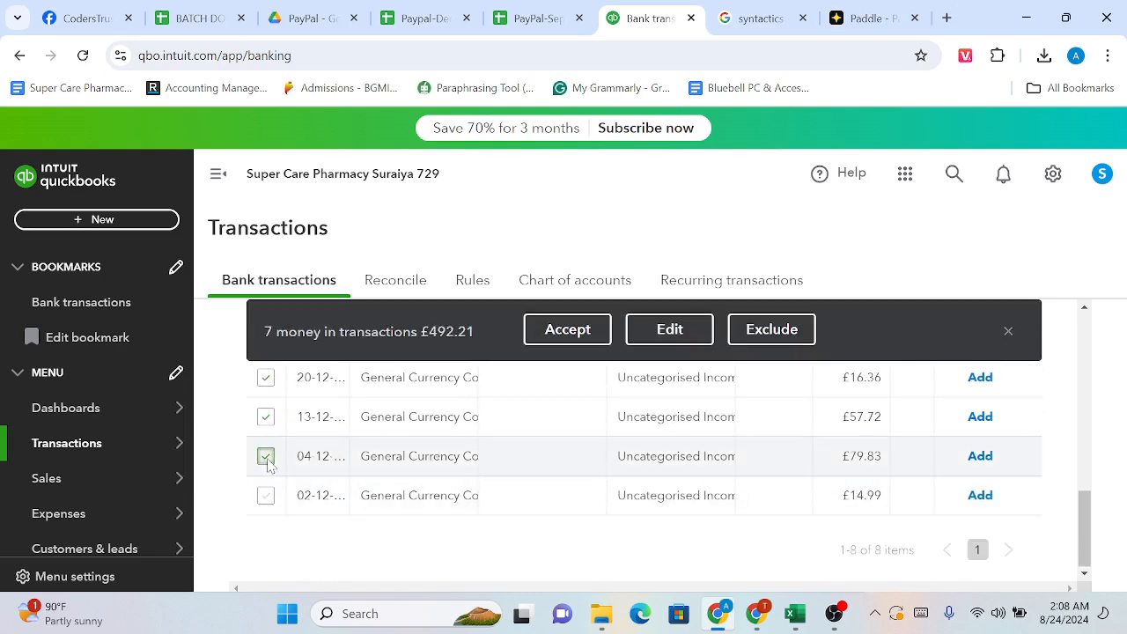
pyautogui.click(267, 456)
pyautogui.scroll(3, 268, 456)
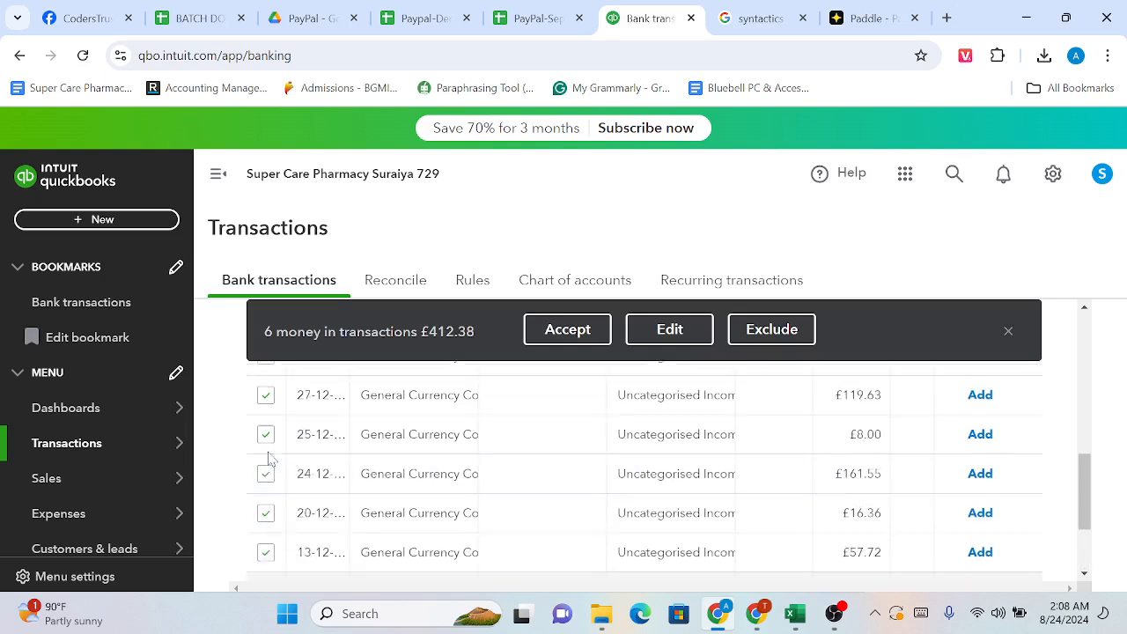
pyautogui.scroll(-2, 269, 455)
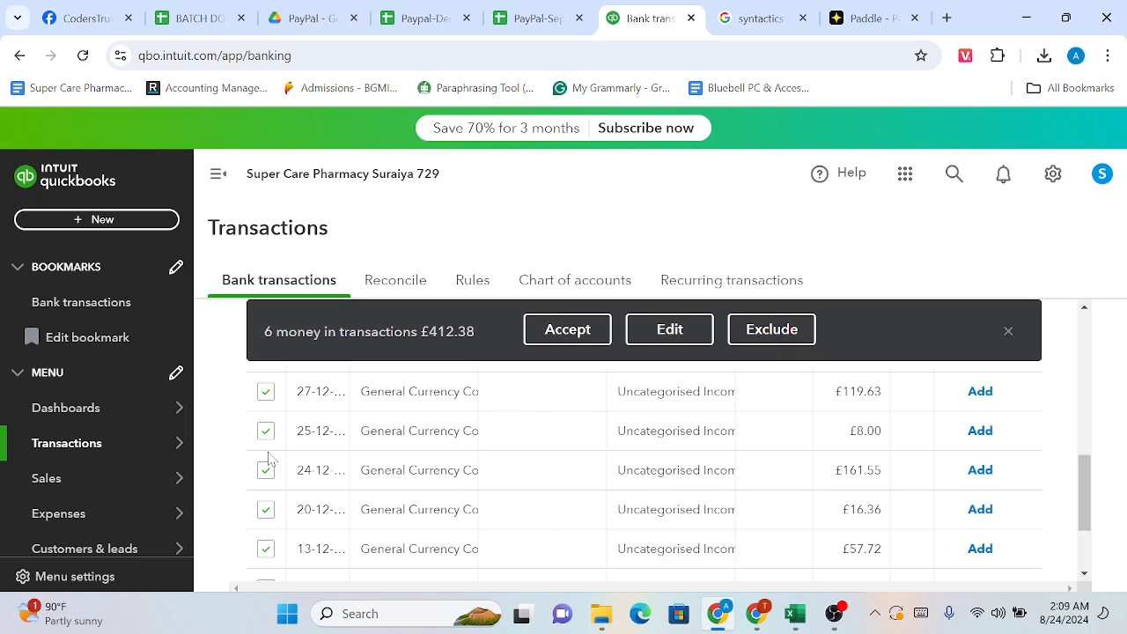
pyautogui.scroll(-2, 344, 534)
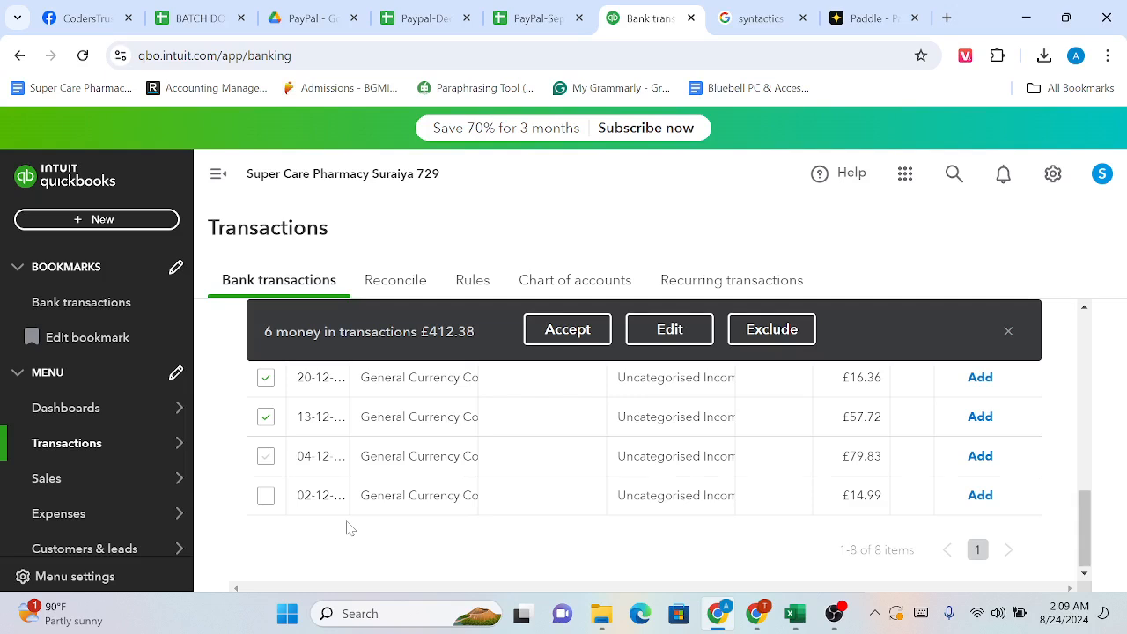
pyautogui.click(686, 340)
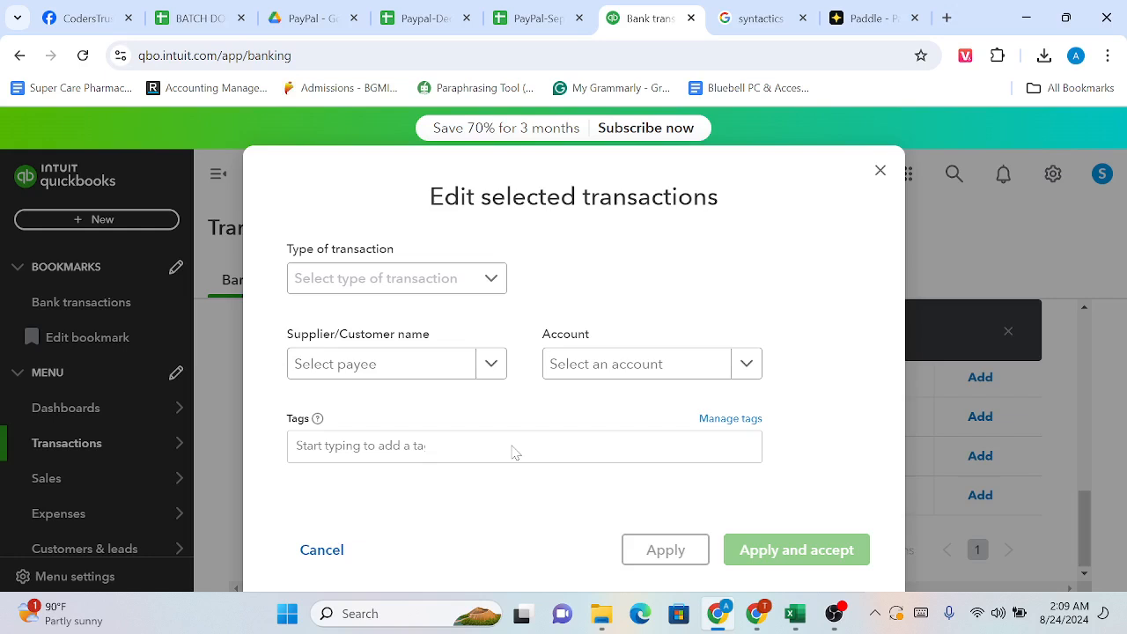
pyautogui.click(498, 279)
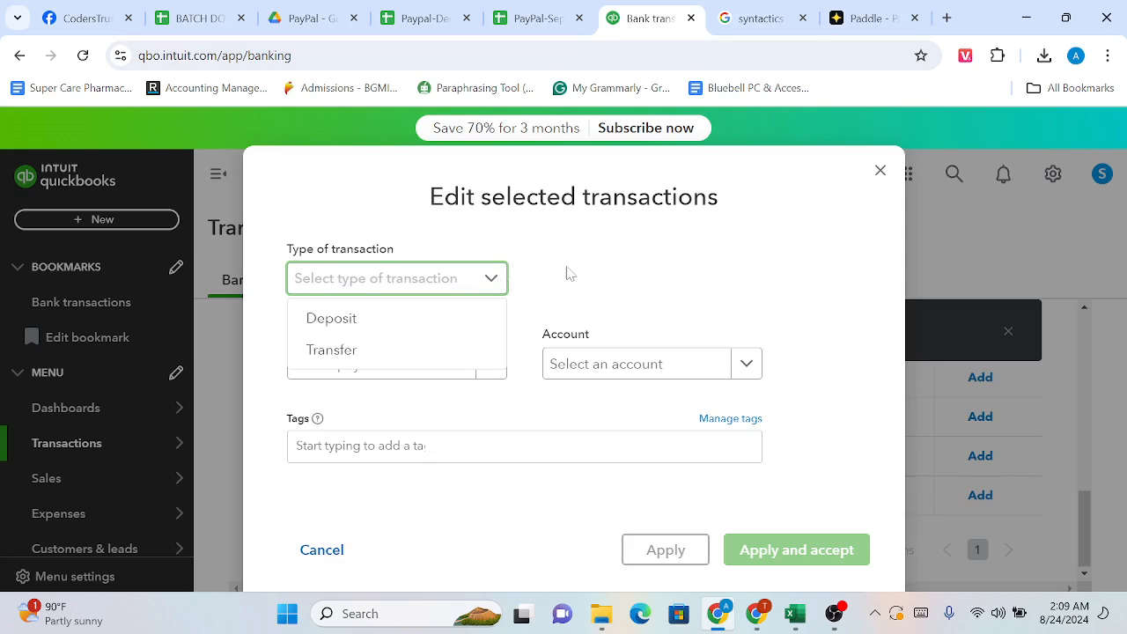
pyautogui.click(880, 170)
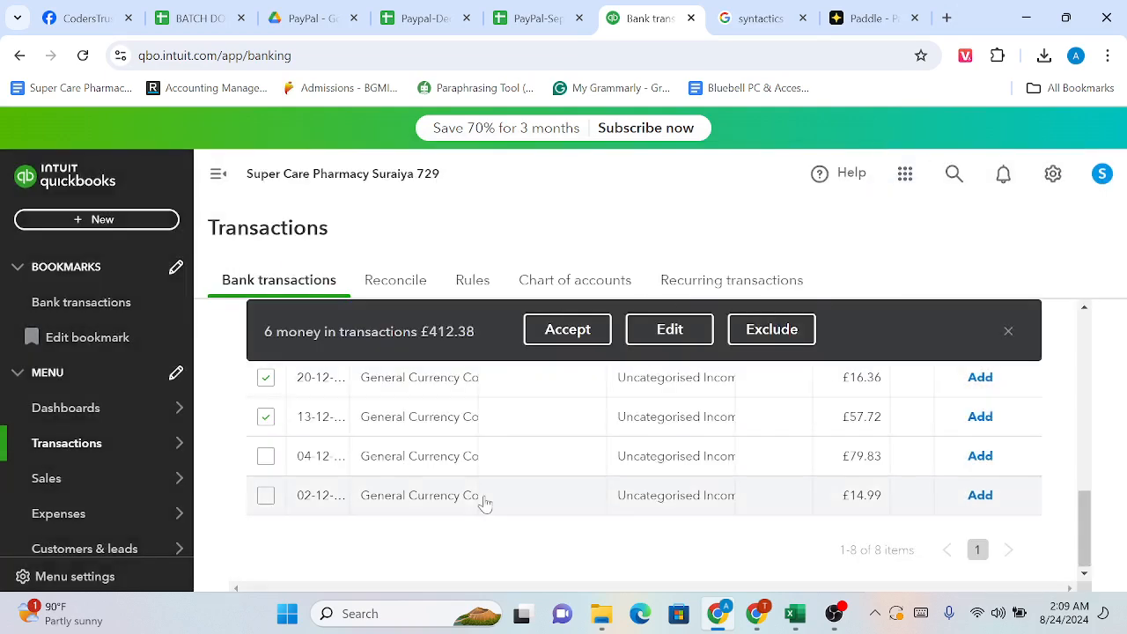
# Bulk edit the six selected transactions as Deposit with the Sales - retail income account, and apply and accept the changes
pyautogui.scroll(1, 484, 502)
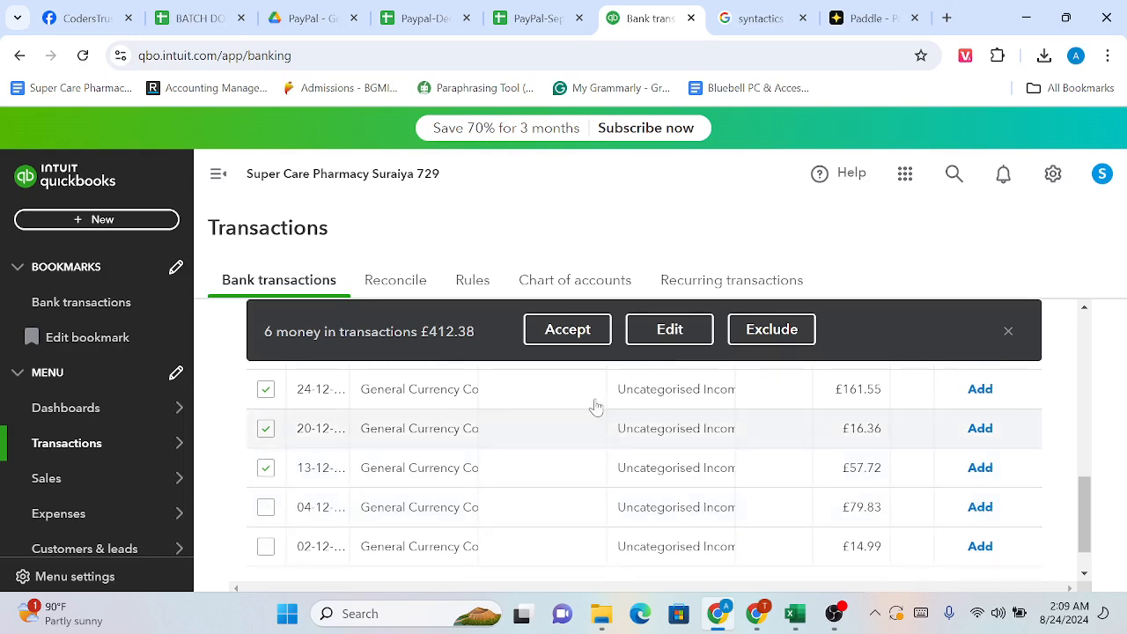
pyautogui.click(660, 344)
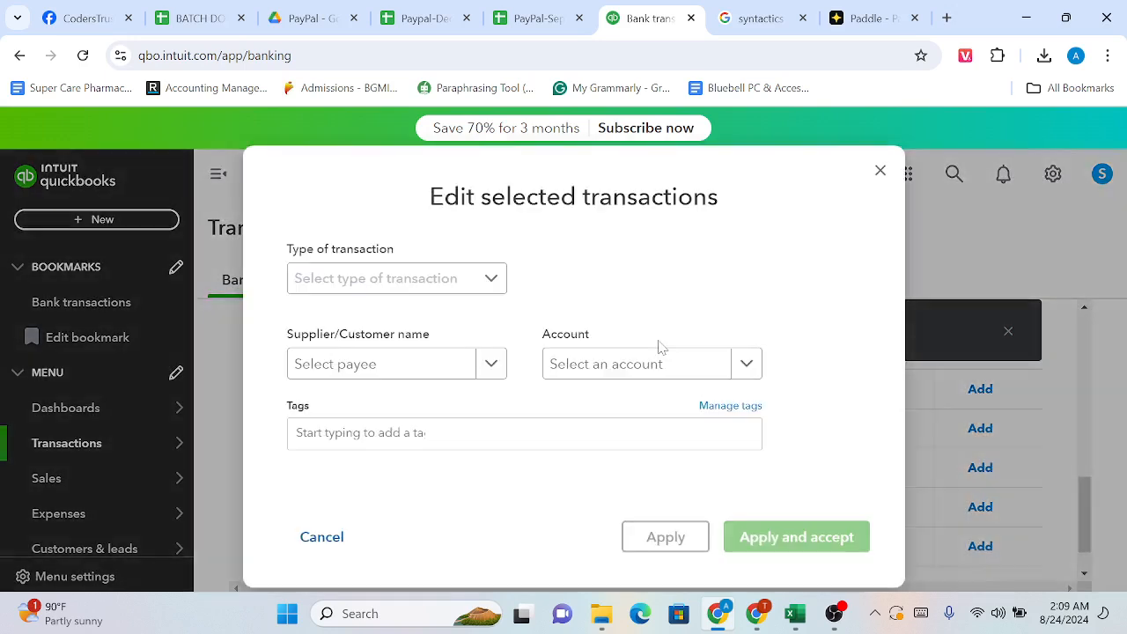
pyautogui.click(490, 280)
pyautogui.click(463, 332)
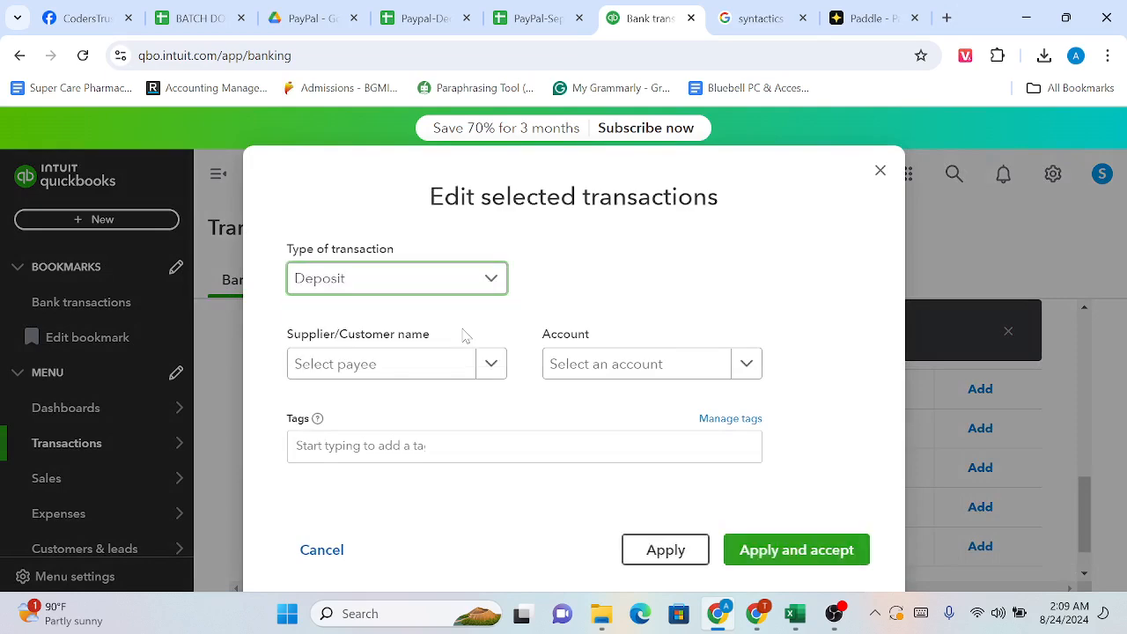
pyautogui.click(748, 366)
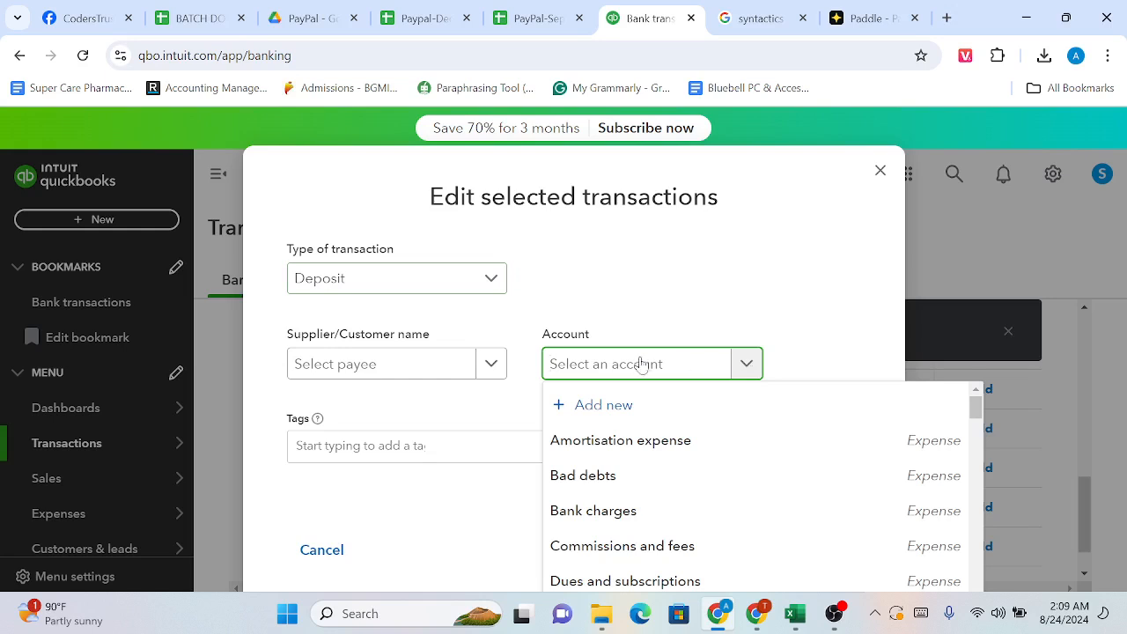
pyautogui.write('sa')
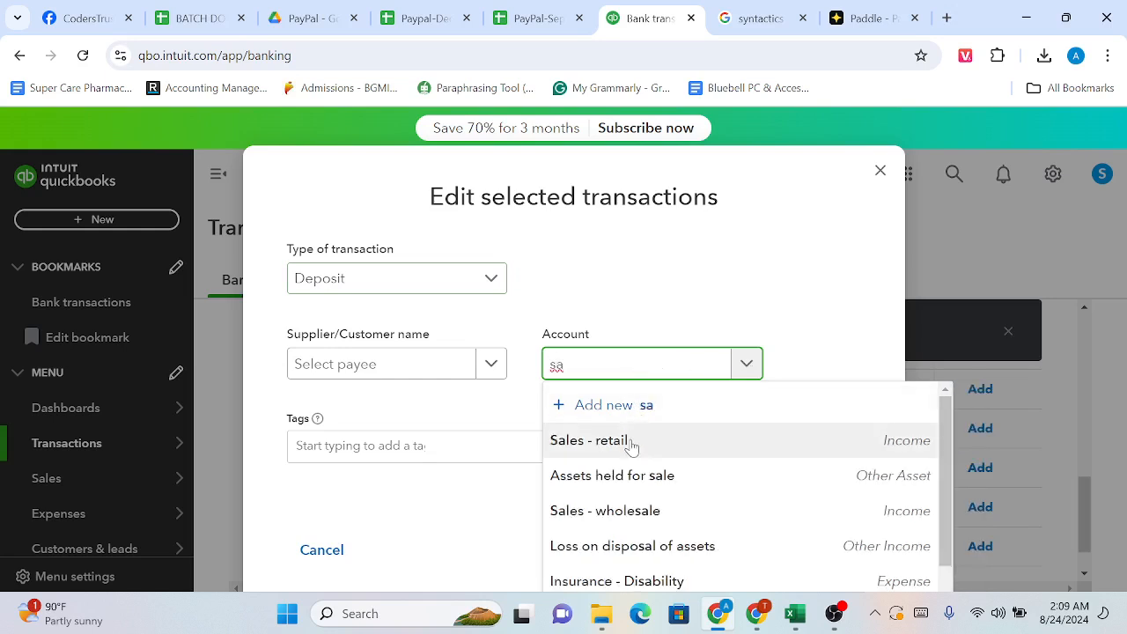
pyautogui.click(630, 445)
pyautogui.scroll(-1, 521, 440)
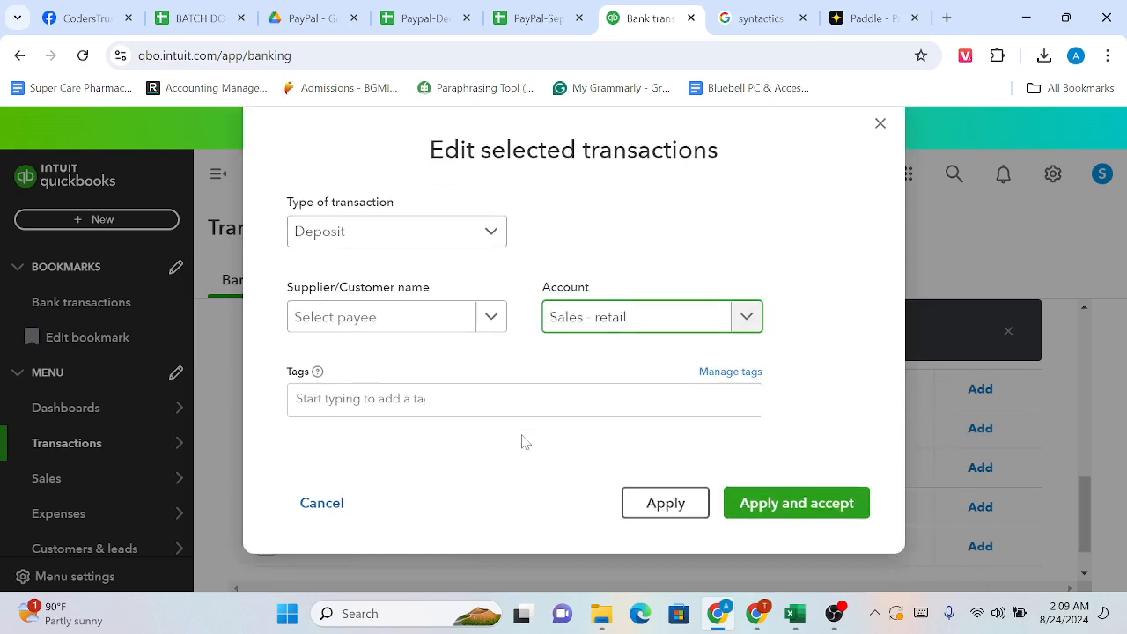
pyautogui.click(804, 507)
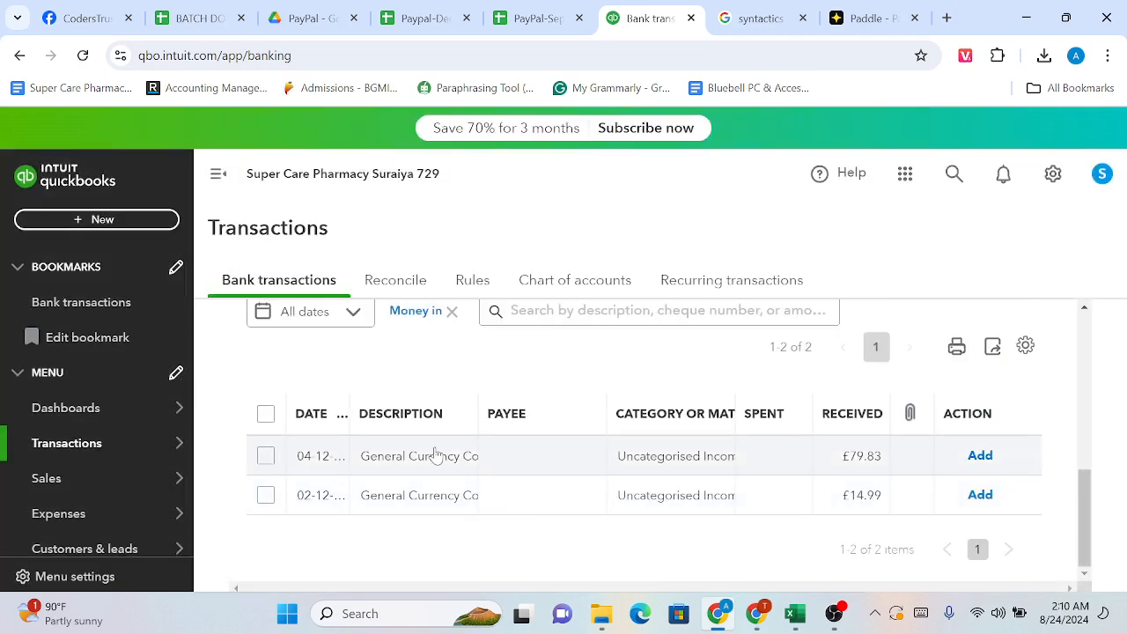
# Select the two remaining money-in transactions, 04-12 £79.83 and 02-12 £14.99, and check the account's review summary
pyautogui.click(435, 455)
pyautogui.click(433, 455)
pyautogui.click(267, 458)
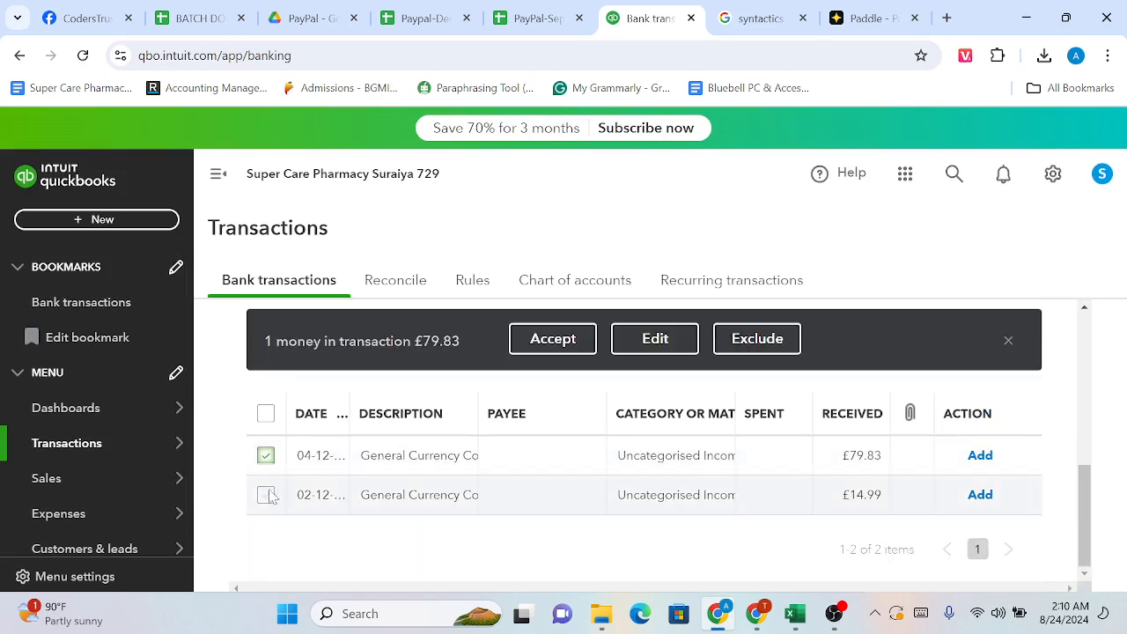
pyautogui.click(267, 496)
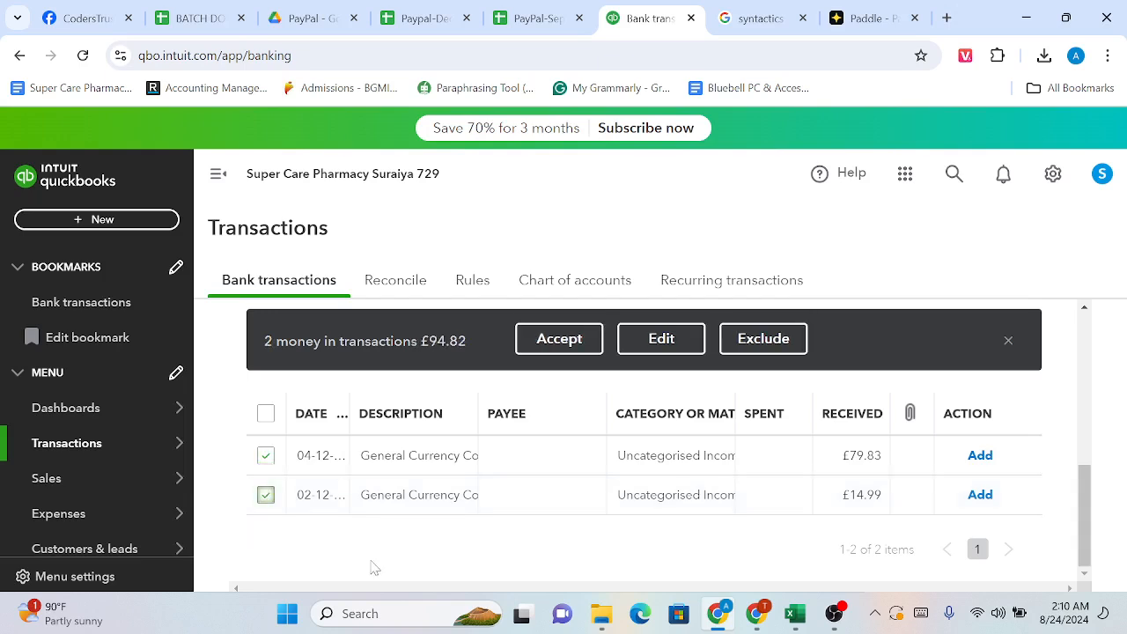
pyautogui.scroll(5, 479, 528)
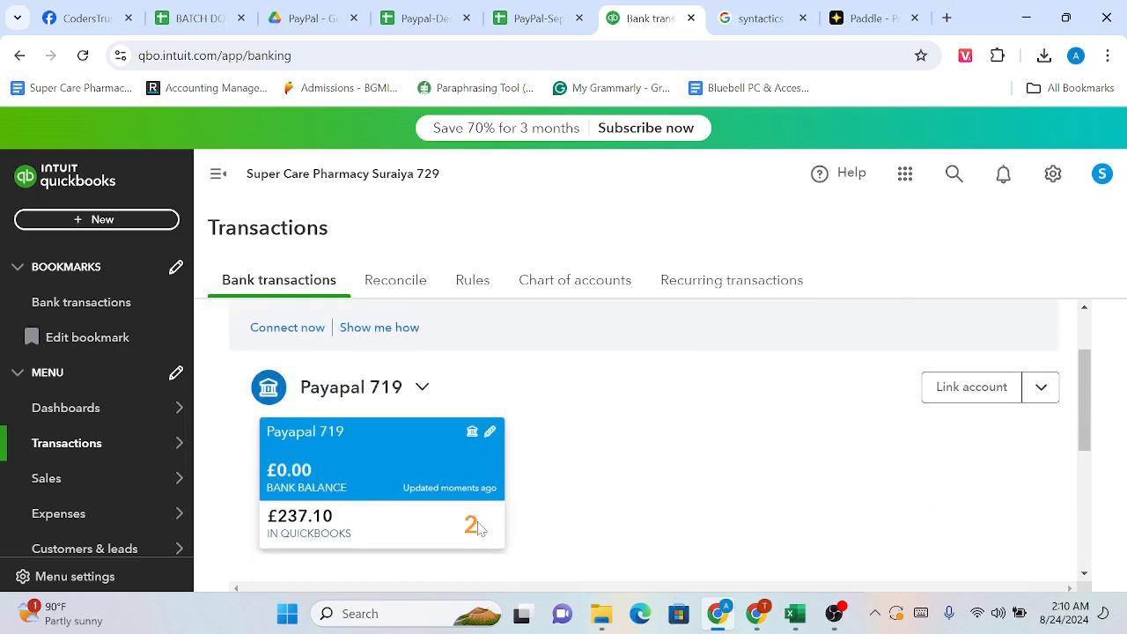
pyautogui.scroll(-5, 478, 529)
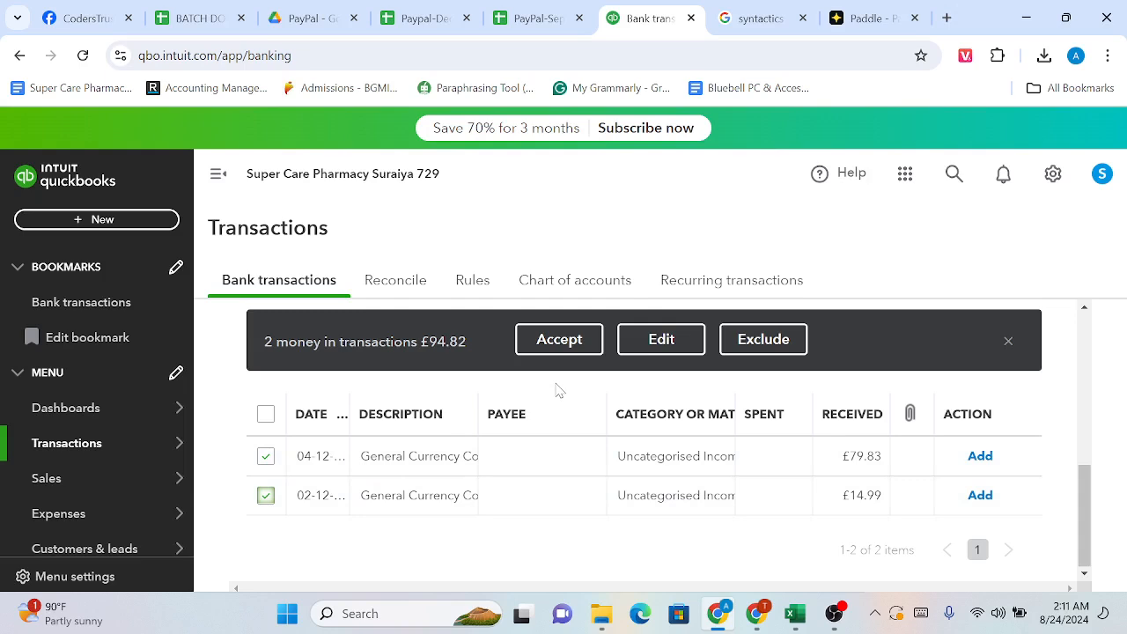
# Bulk edit the two selected transactions as Transfer and begin adding a new account for their Account field
pyautogui.click(637, 348)
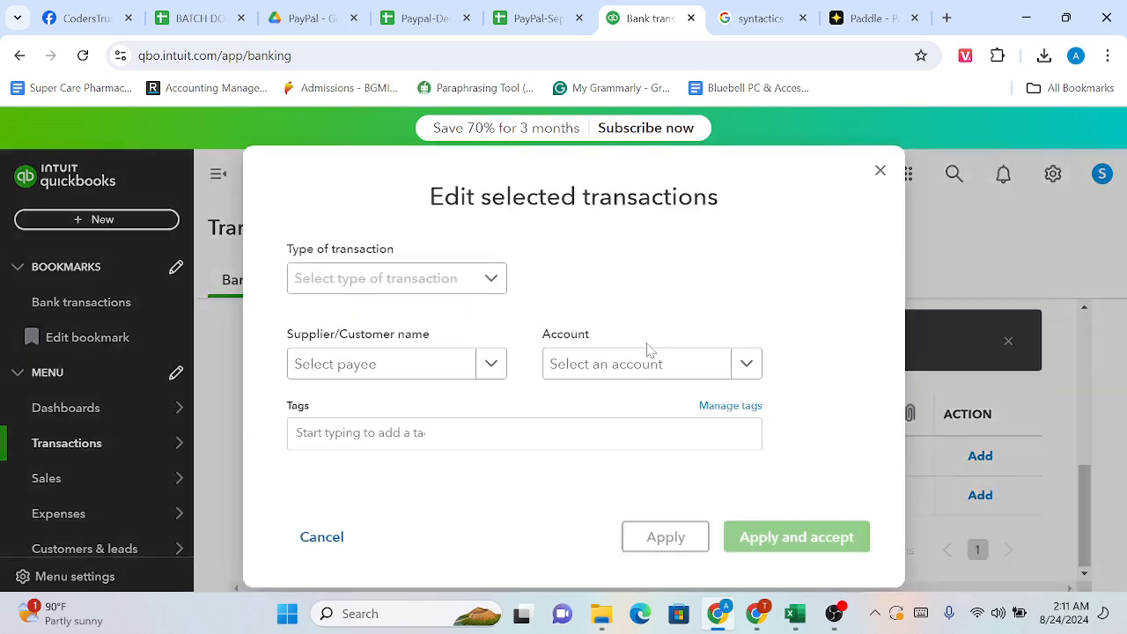
pyautogui.click(485, 280)
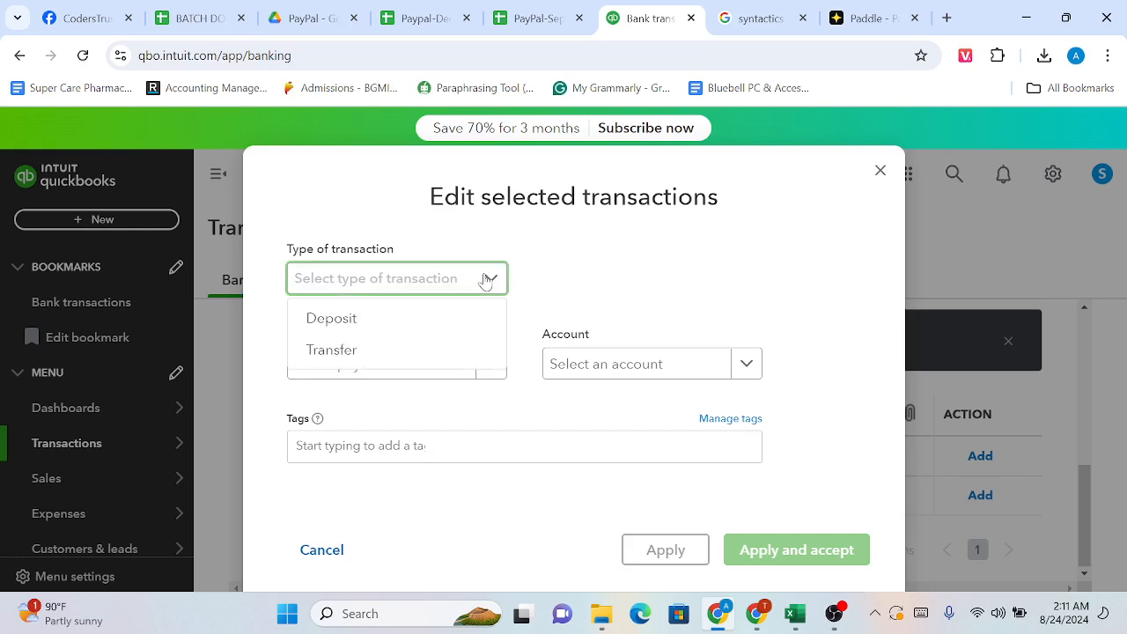
pyautogui.click(358, 351)
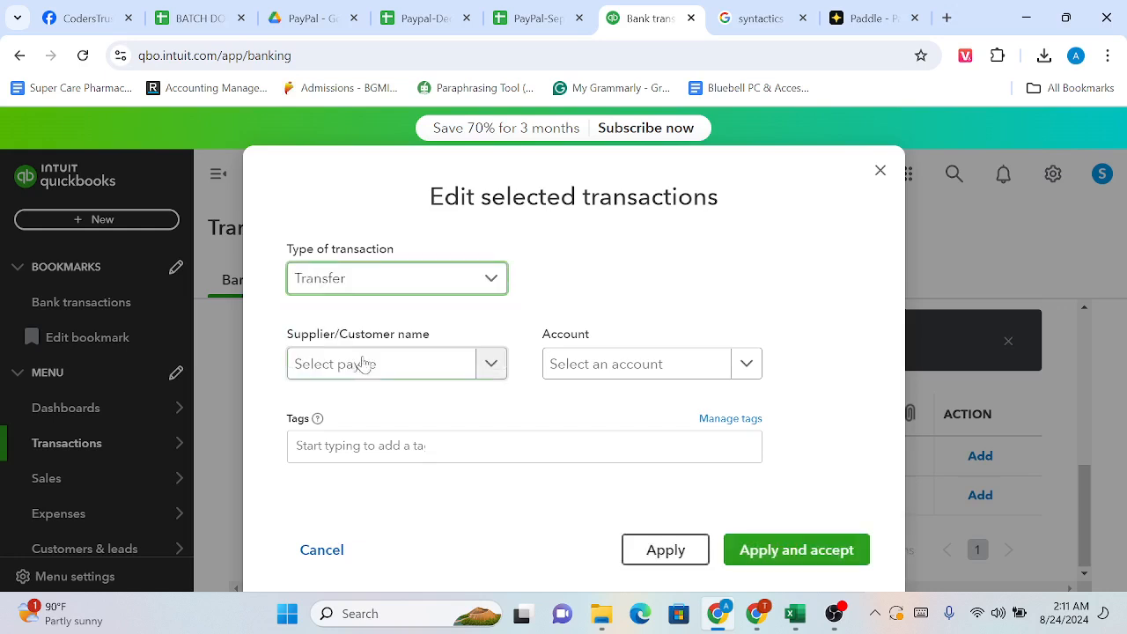
pyautogui.click(740, 372)
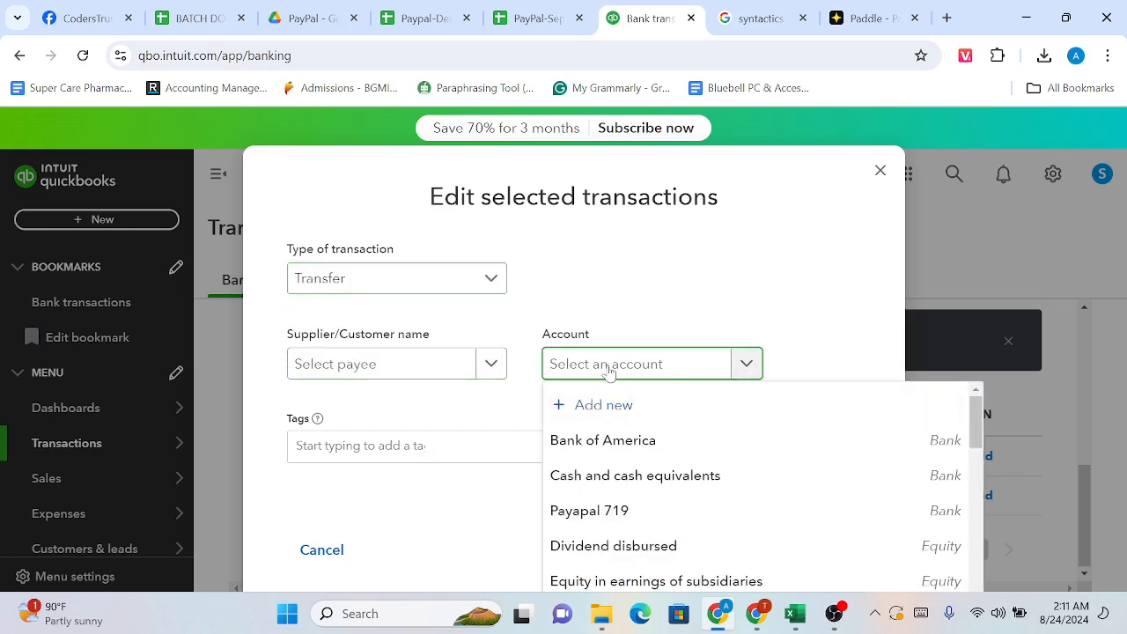
pyautogui.write('pe')
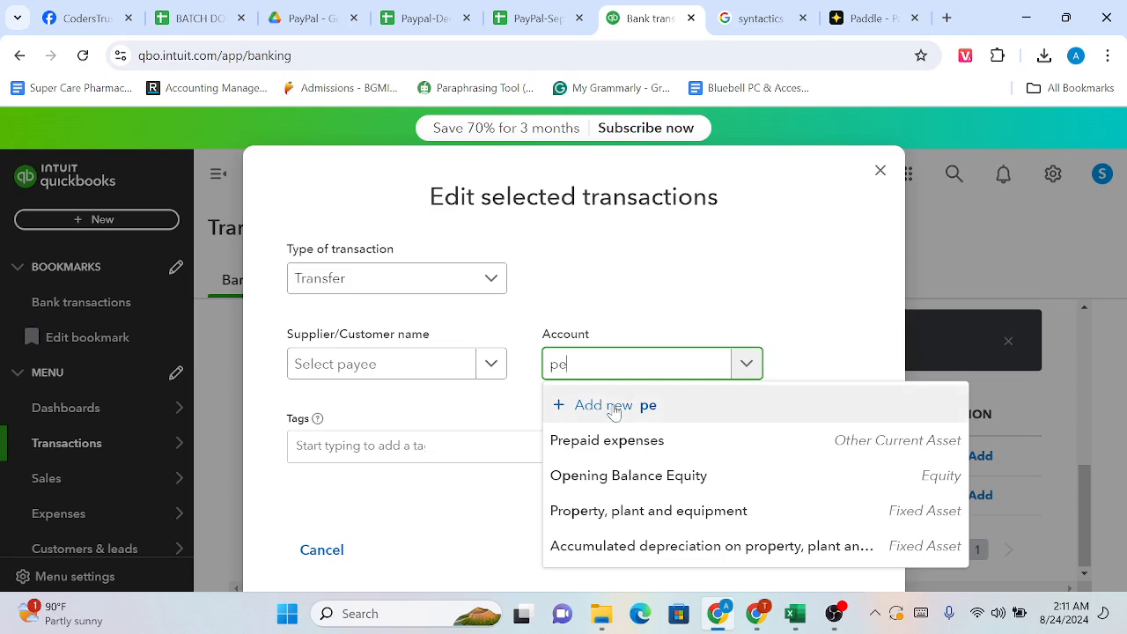
pyautogui.click(608, 405)
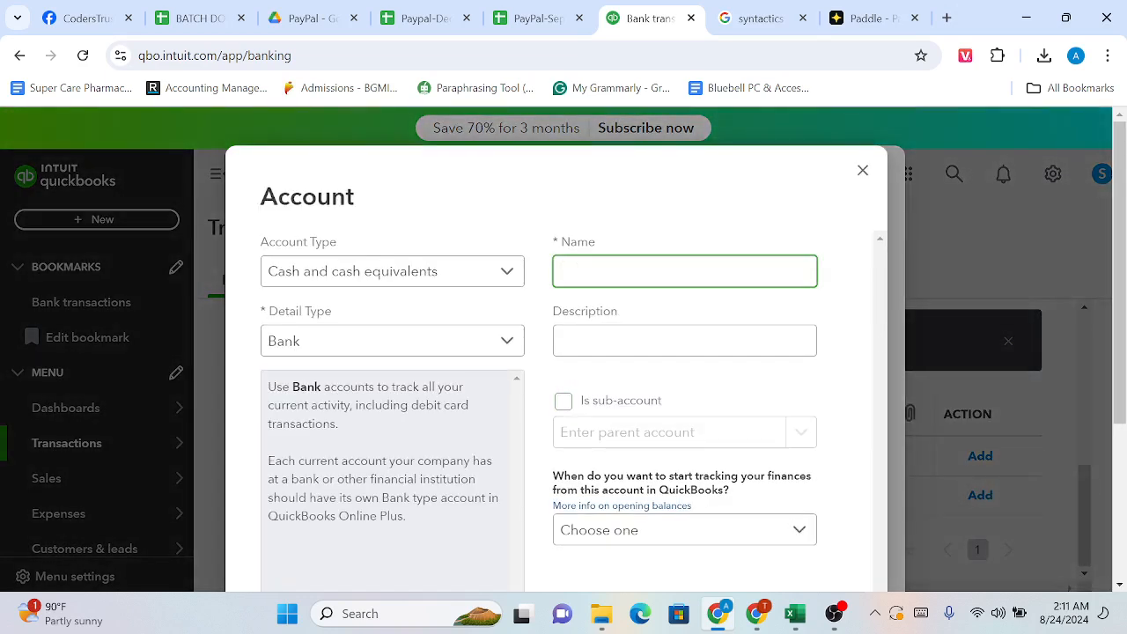
# Name the new cash and cash equivalents account Petty cash, set its detail type to Cash on hand, and save it
pyautogui.write('Petty cash')
pyautogui.click(503, 345)
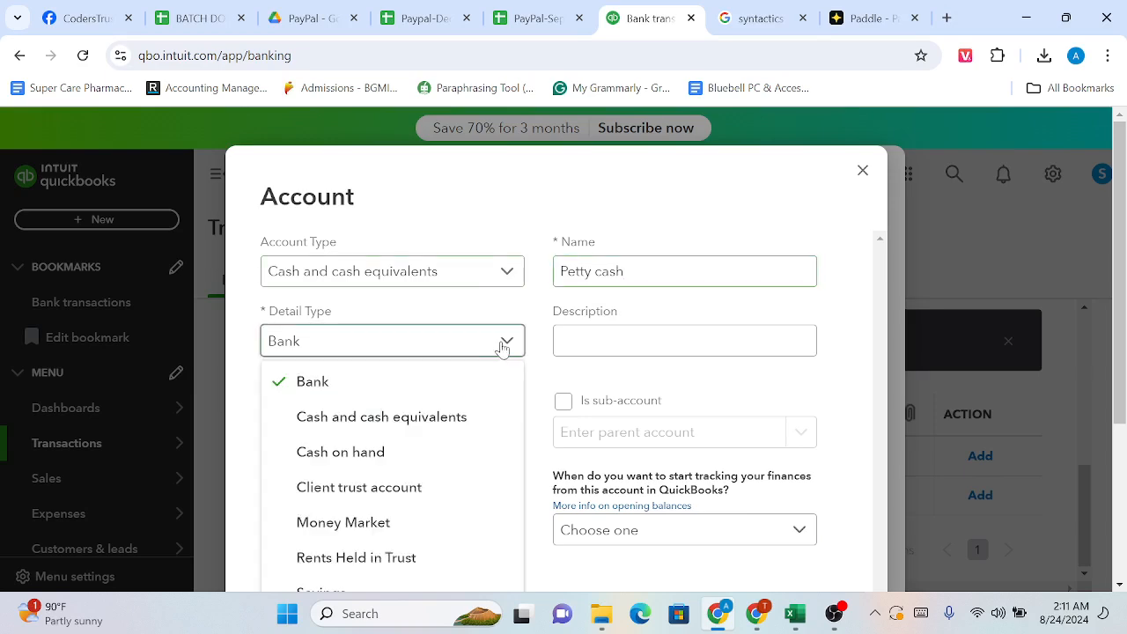
pyautogui.click(402, 453)
pyautogui.scroll(-3, 560, 433)
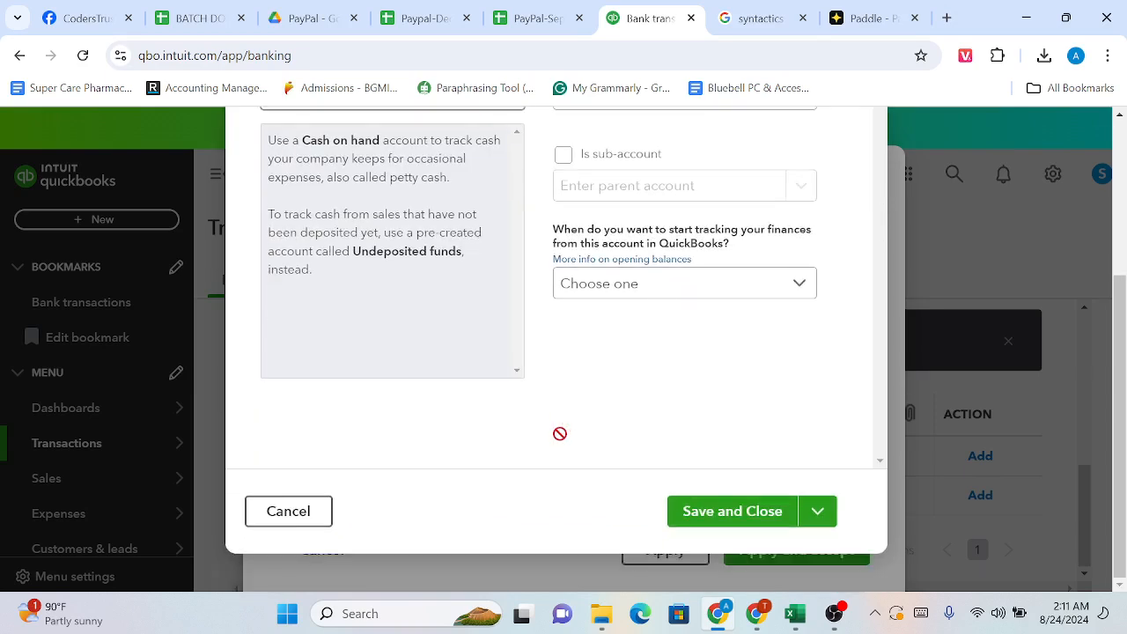
pyautogui.scroll(3, 560, 433)
pyautogui.click(585, 241)
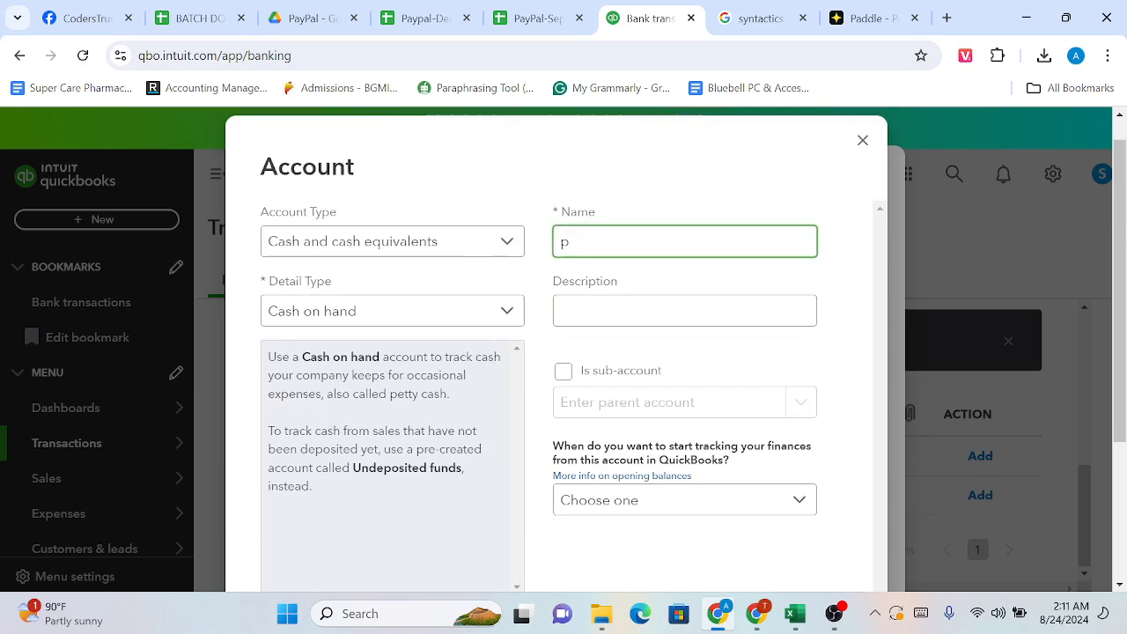
pyautogui.write('Petty cash')
pyautogui.scroll(-3, 560, 401)
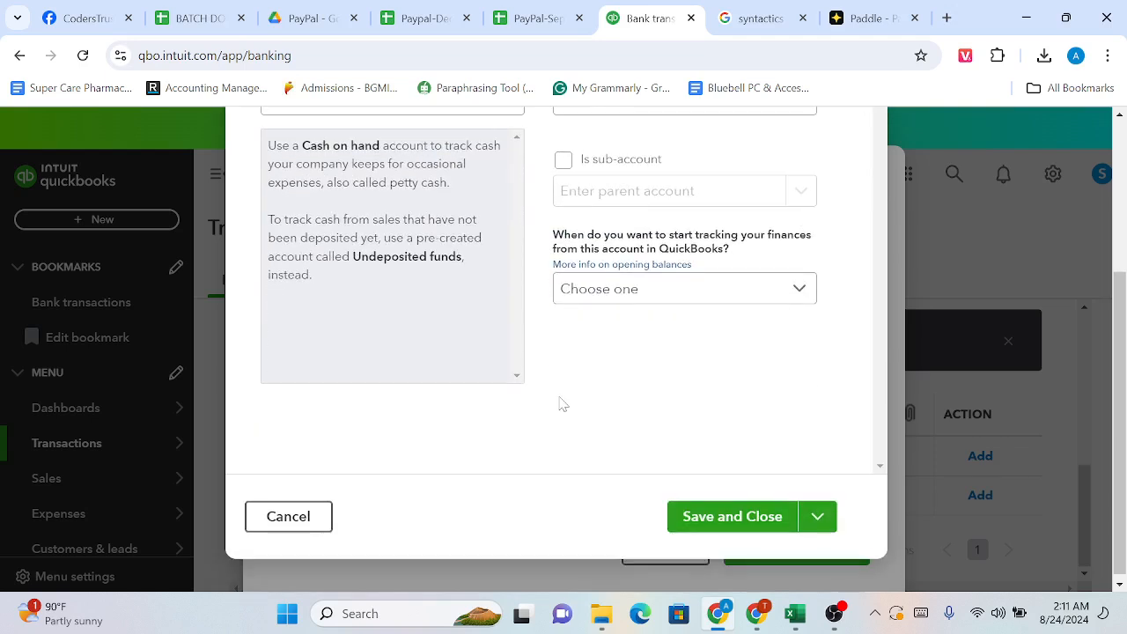
pyautogui.click(710, 510)
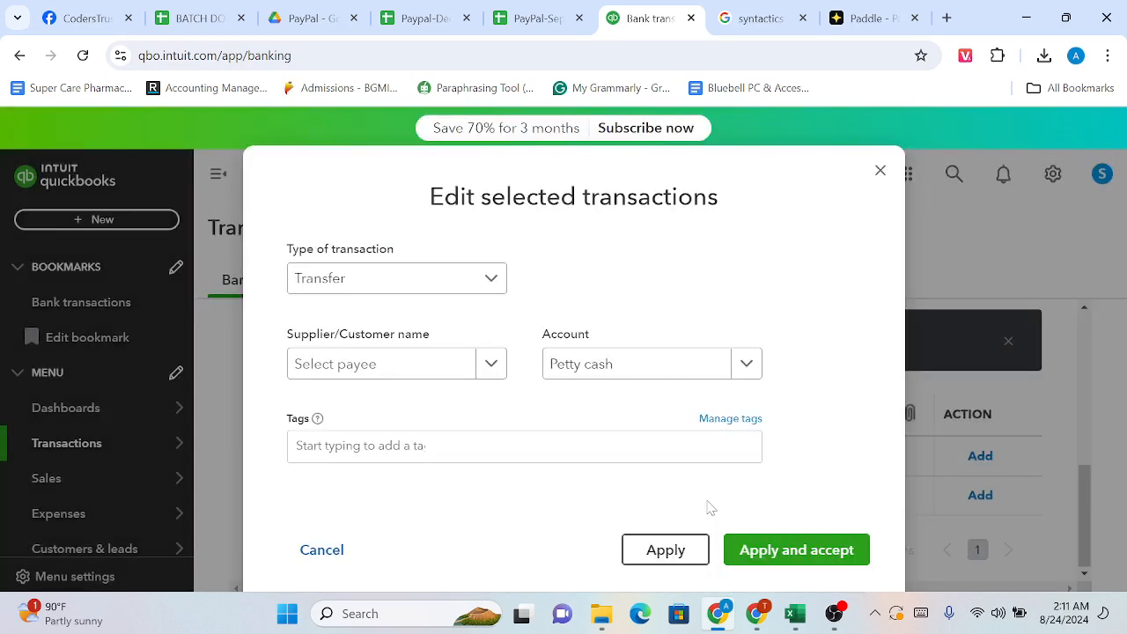
# Try to apply and accept the Petty cash transfer for both selected transactions
pyautogui.scroll(-1, 578, 490)
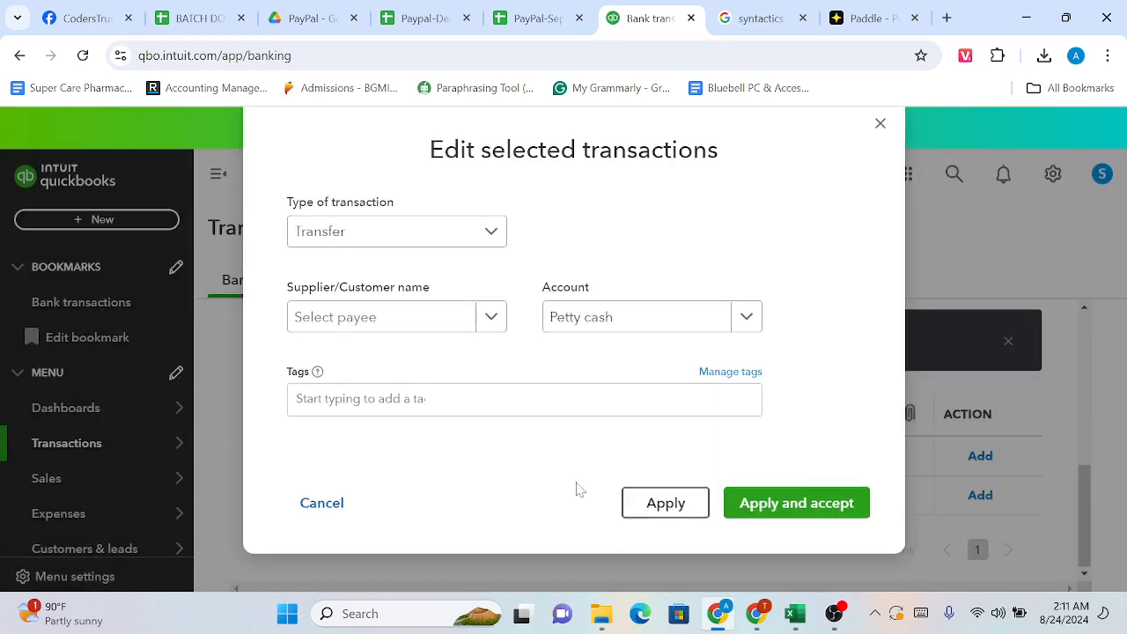
pyautogui.click(765, 503)
pyautogui.scroll(-2, 765, 506)
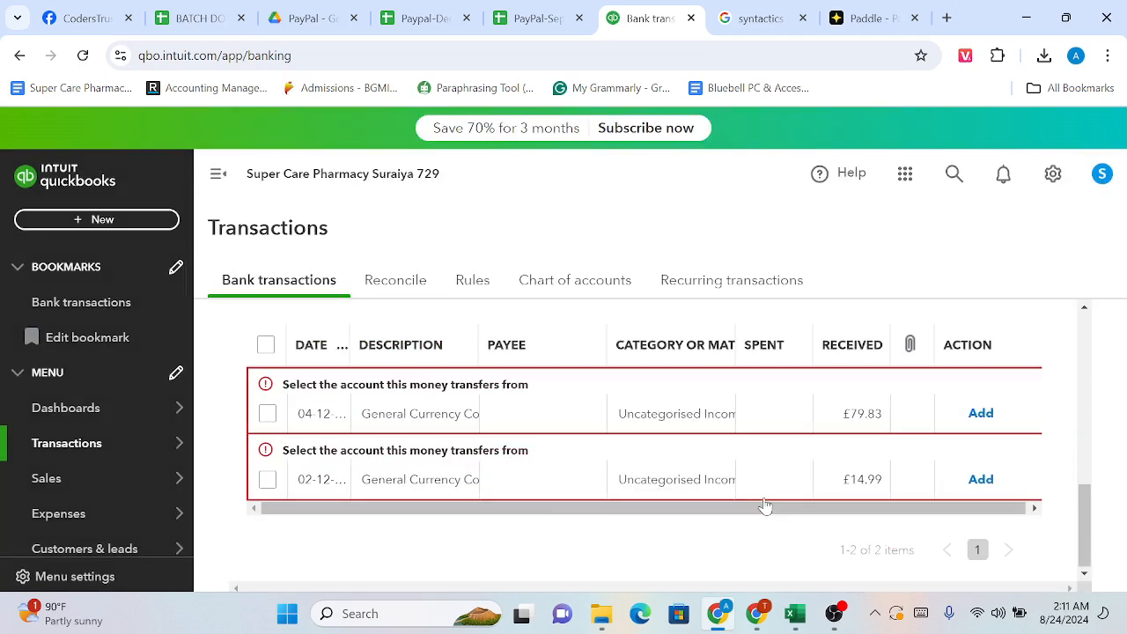
# Reselect the £79.83 and £14.99 transactions and try to bulk edit and accept them as Transfer with the Petty cash account
pyautogui.click(267, 414)
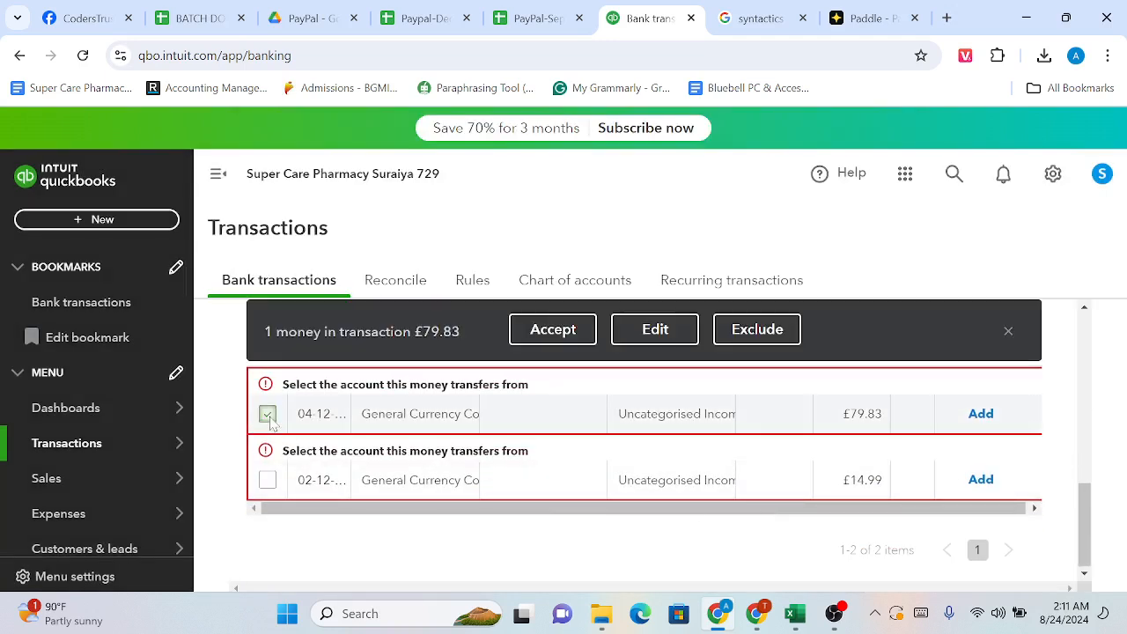
pyautogui.click(268, 480)
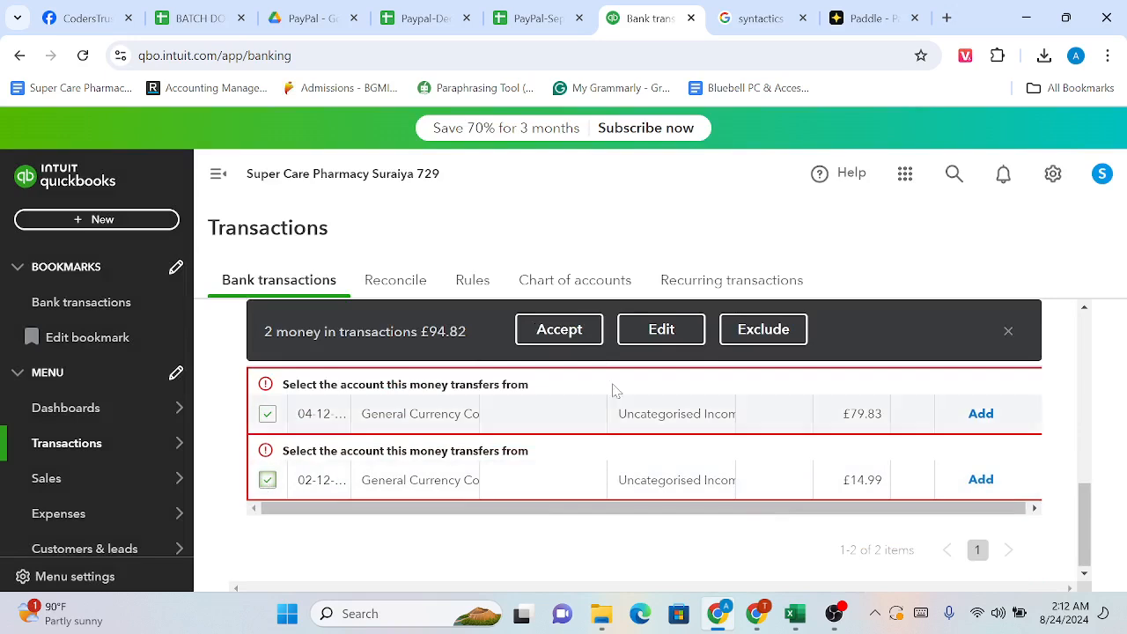
pyautogui.click(661, 329)
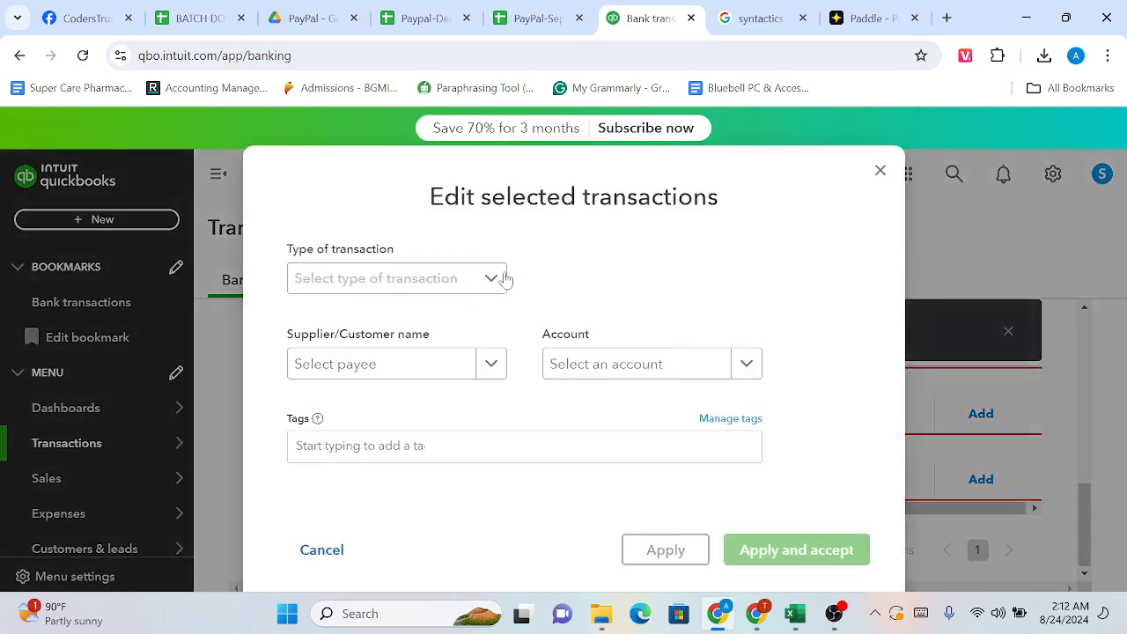
pyautogui.click(493, 284)
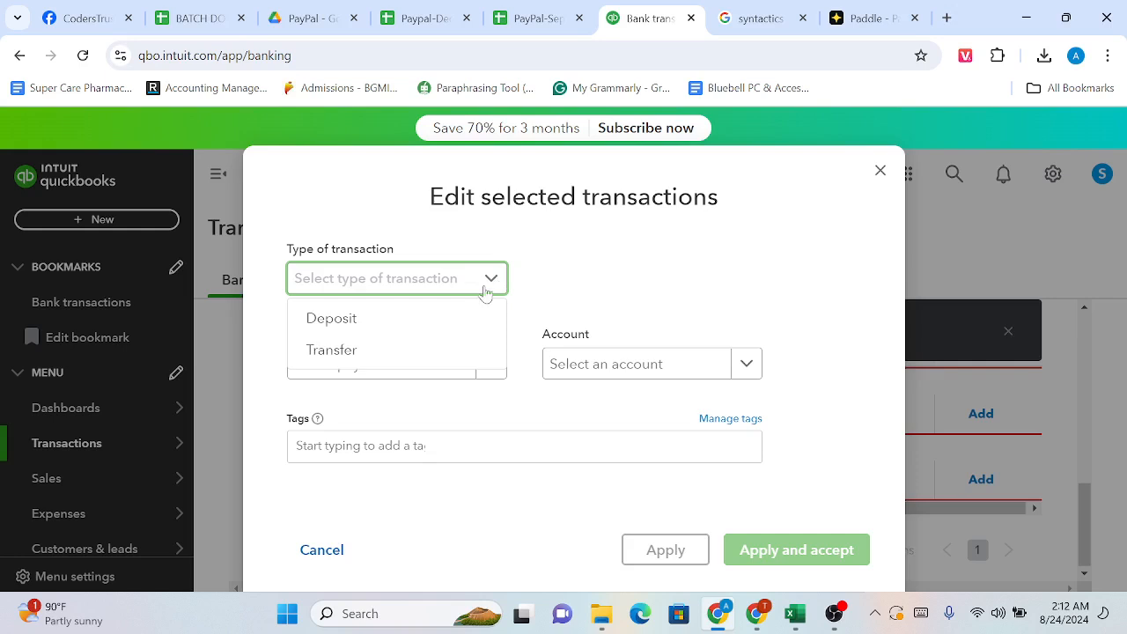
pyautogui.click(396, 351)
pyautogui.click(744, 365)
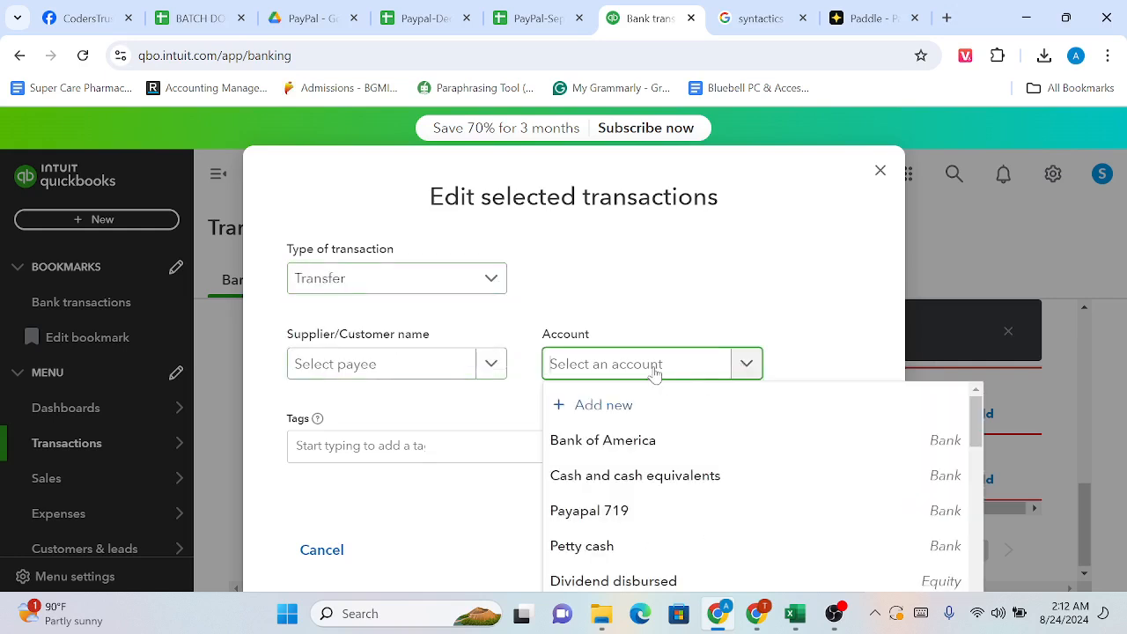
pyautogui.click(621, 546)
pyautogui.click(775, 556)
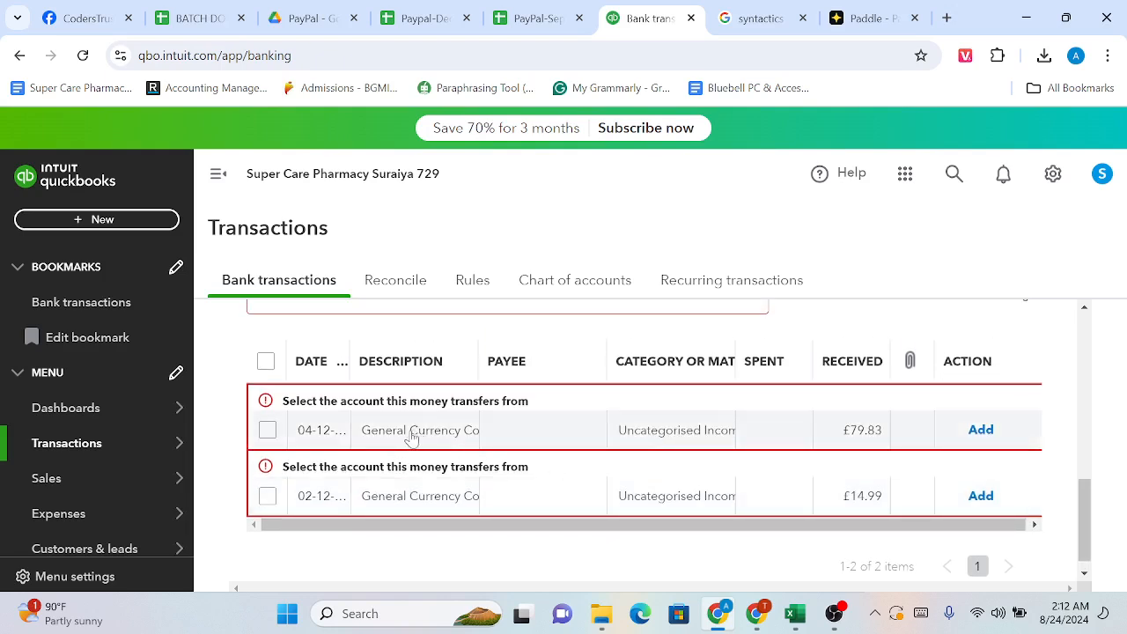
# Open the 04-12 £79.83 transaction and try to record it as a transfer from Petty cash
pyautogui.click(373, 446)
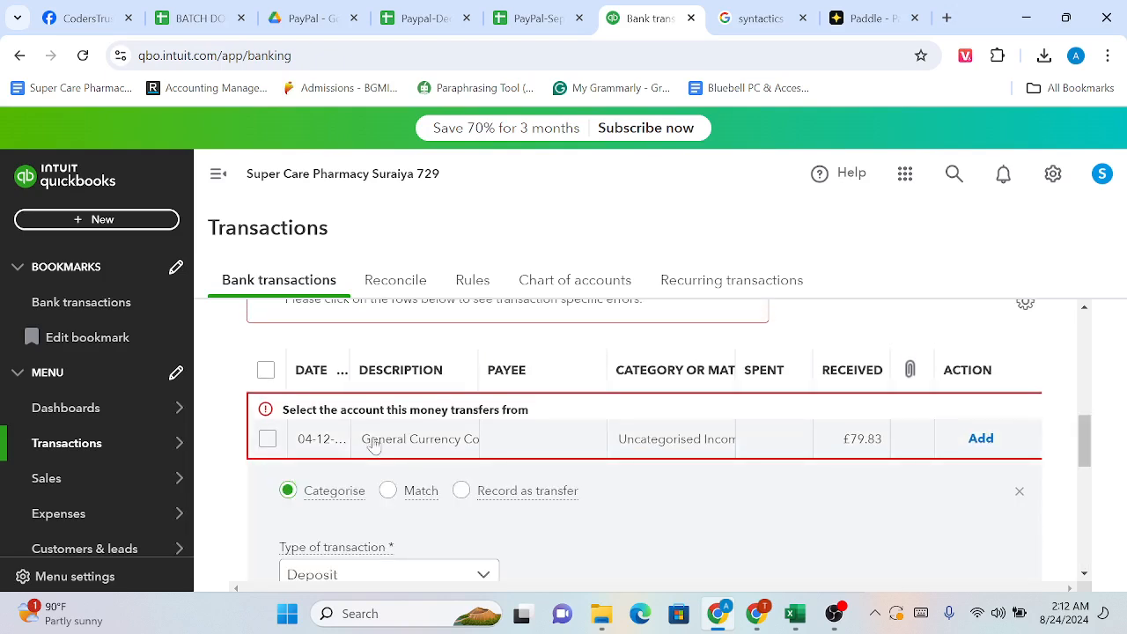
pyautogui.scroll(-3, 372, 442)
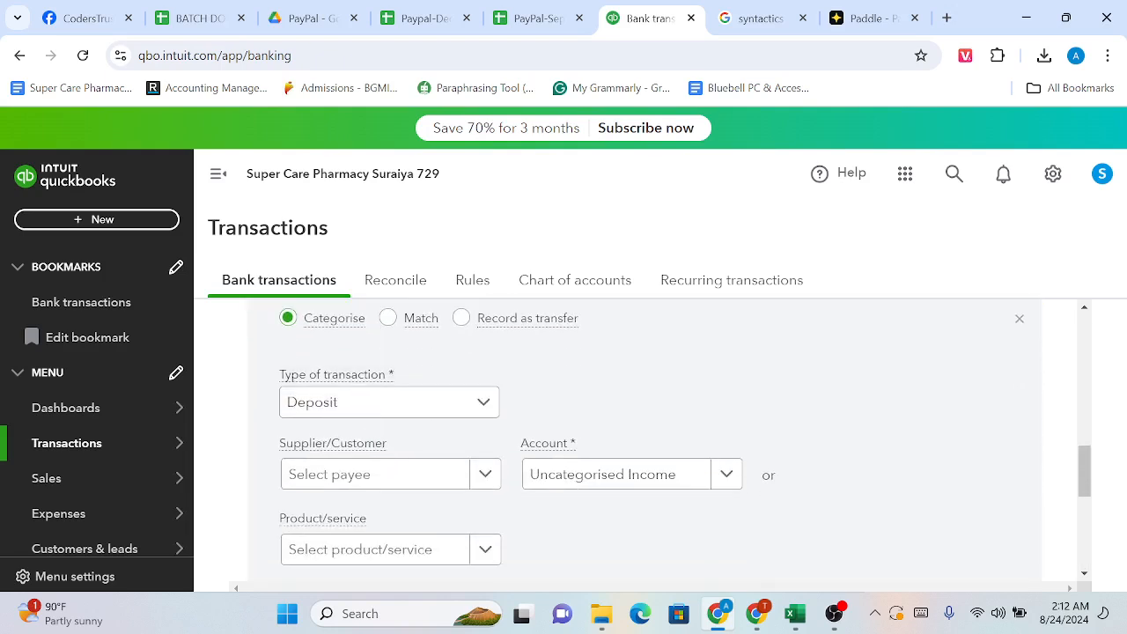
pyautogui.click(461, 318)
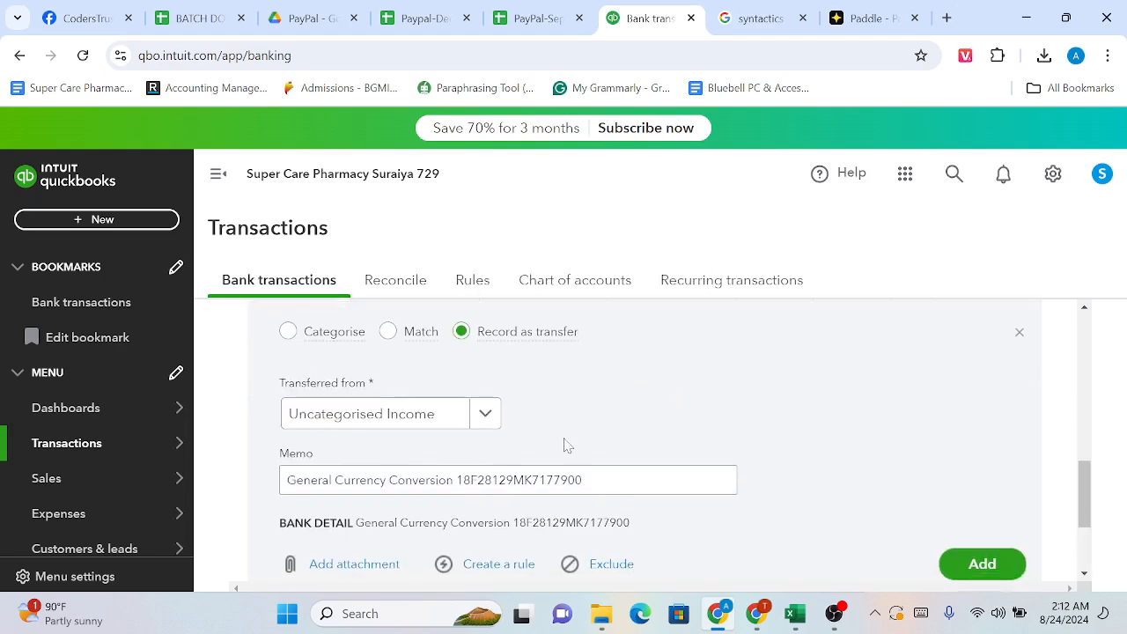
pyautogui.click(476, 424)
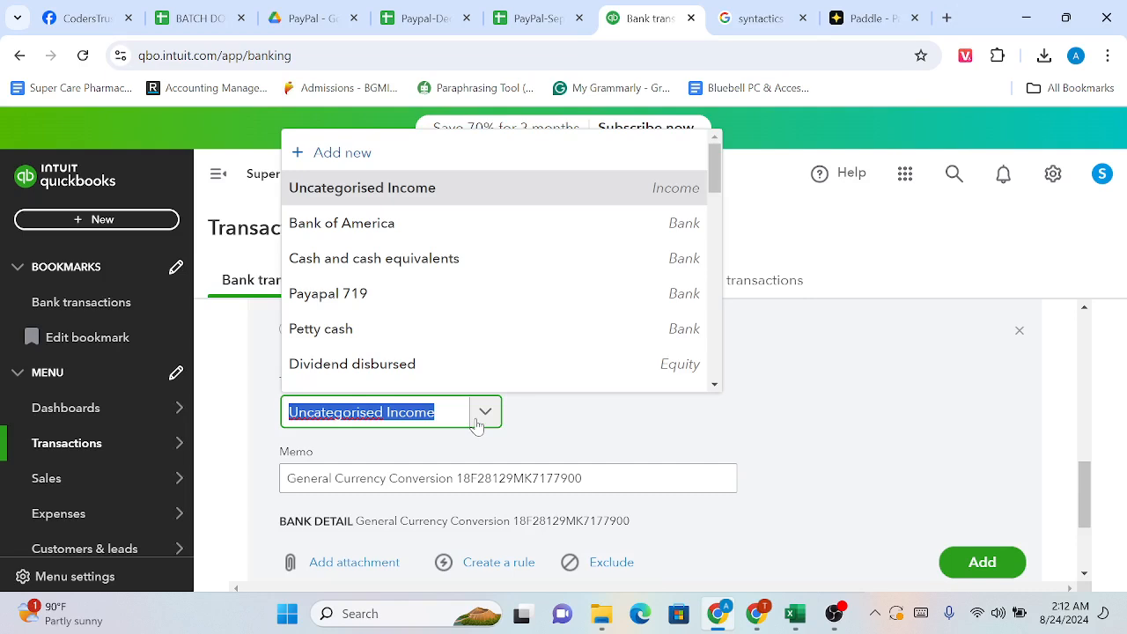
pyautogui.click(405, 337)
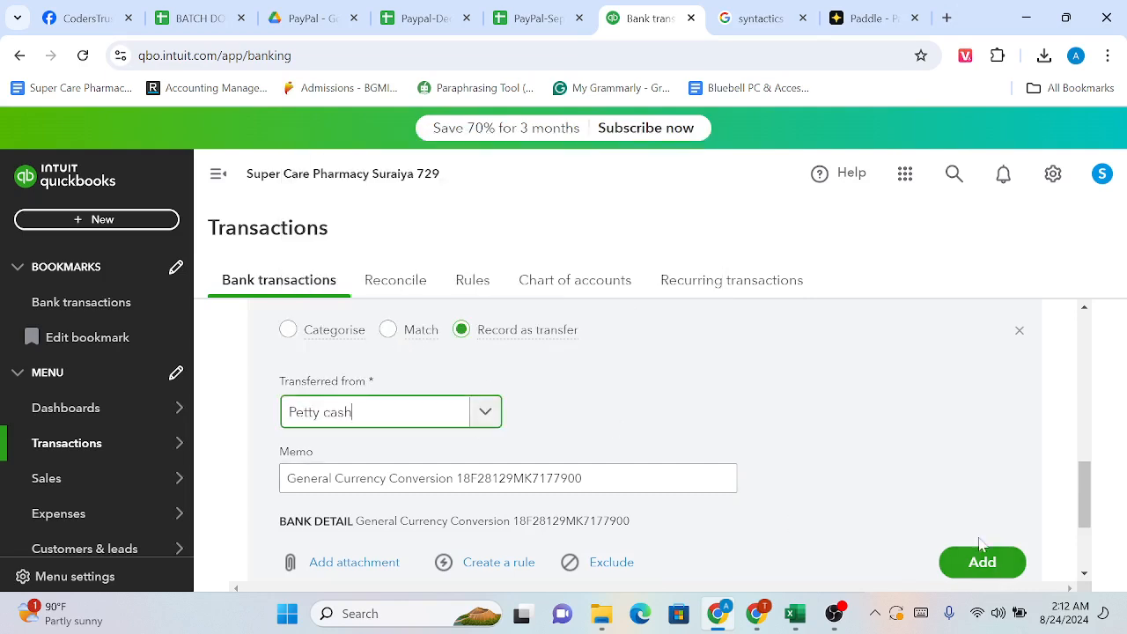
pyautogui.click(973, 573)
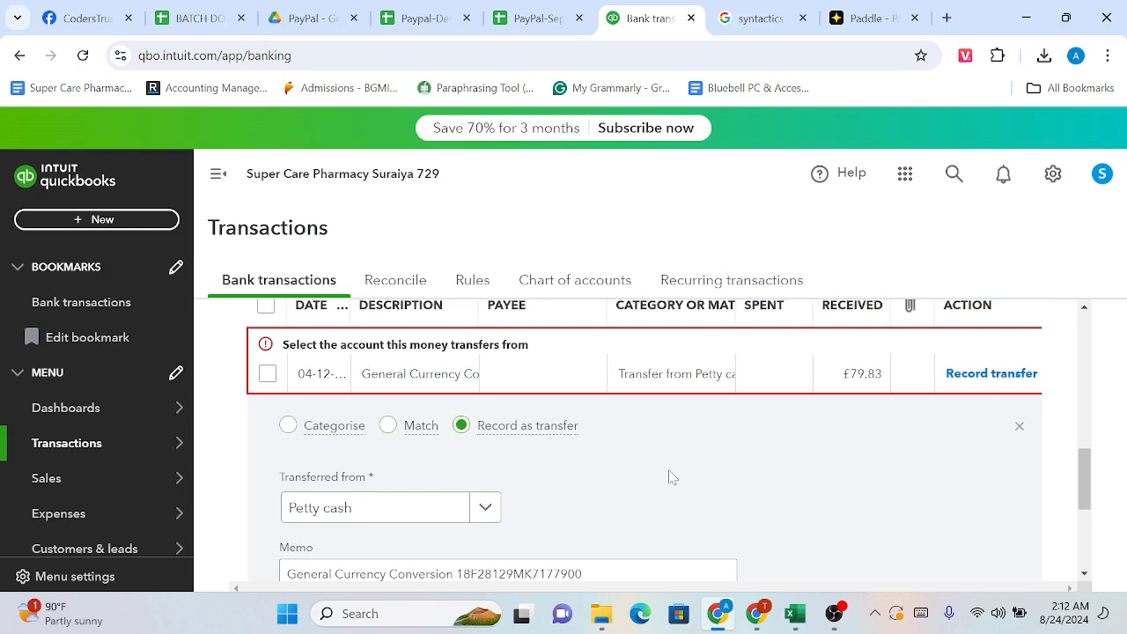
pyautogui.scroll(-2, 526, 476)
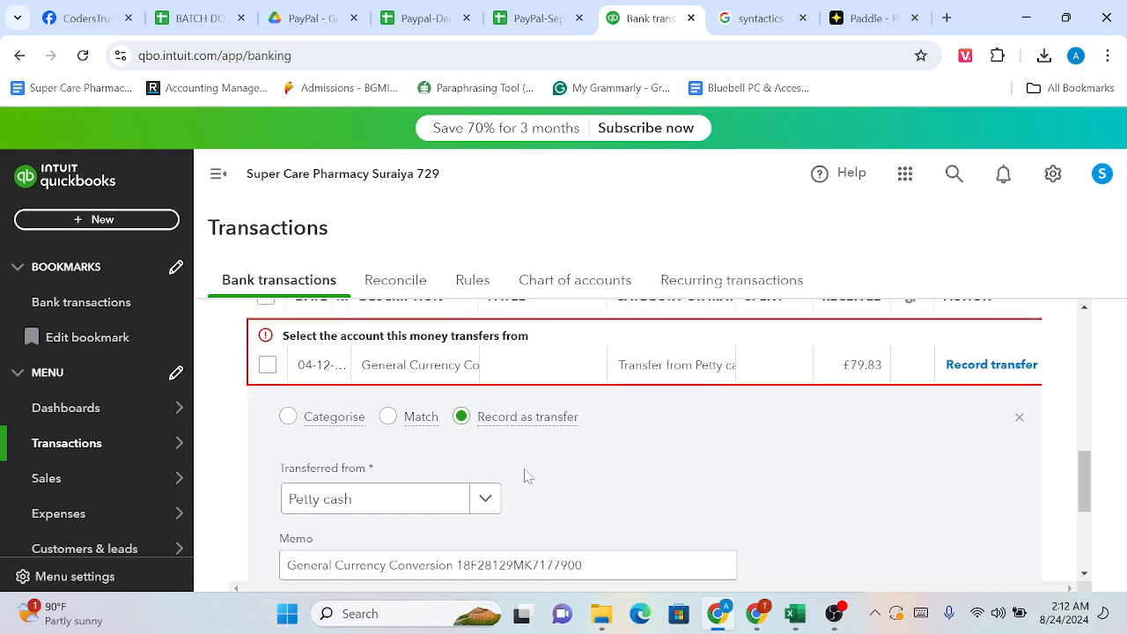
# Reload the bank transactions page and select the 04-12 £79.83 and 02-12 £14.99 transactions again
pyautogui.click(96, 56)
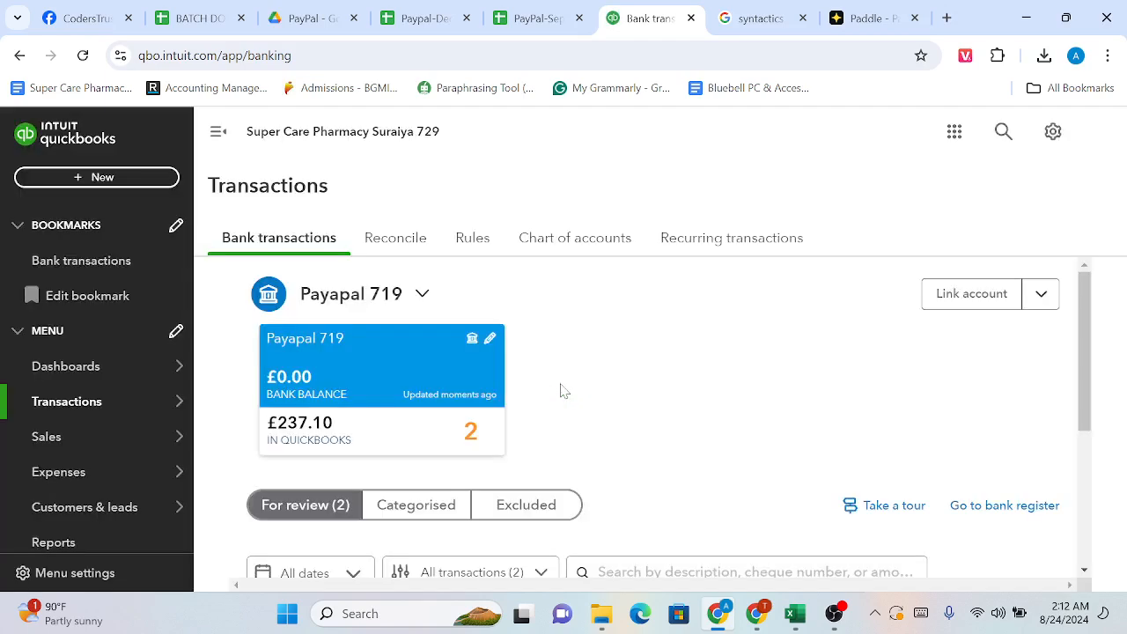
pyautogui.scroll(-4, 730, 554)
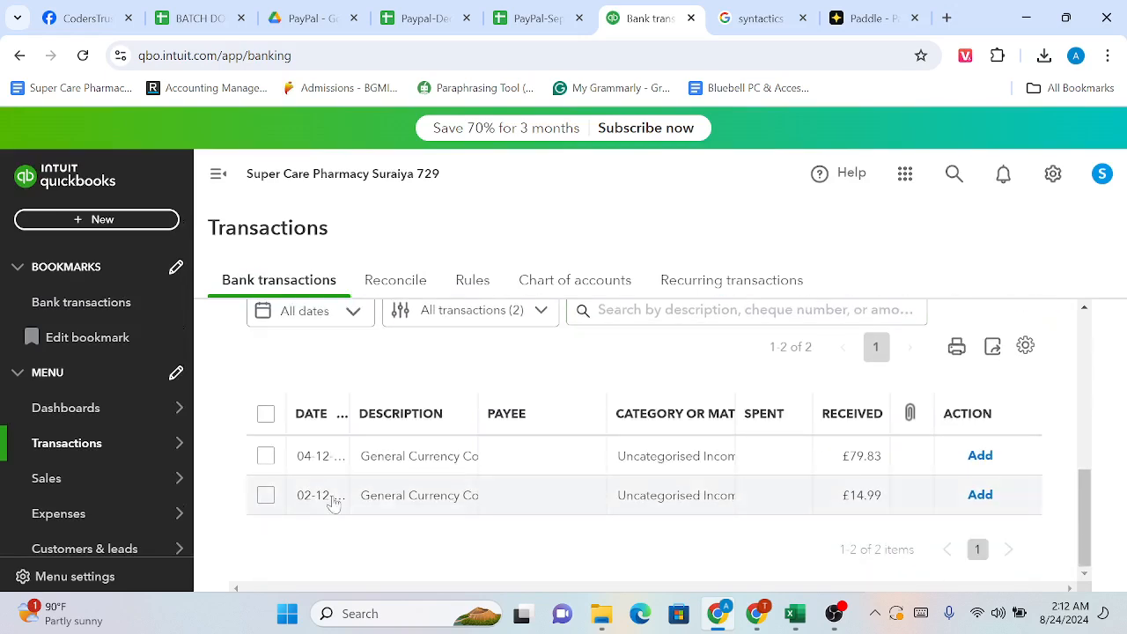
pyautogui.click(265, 457)
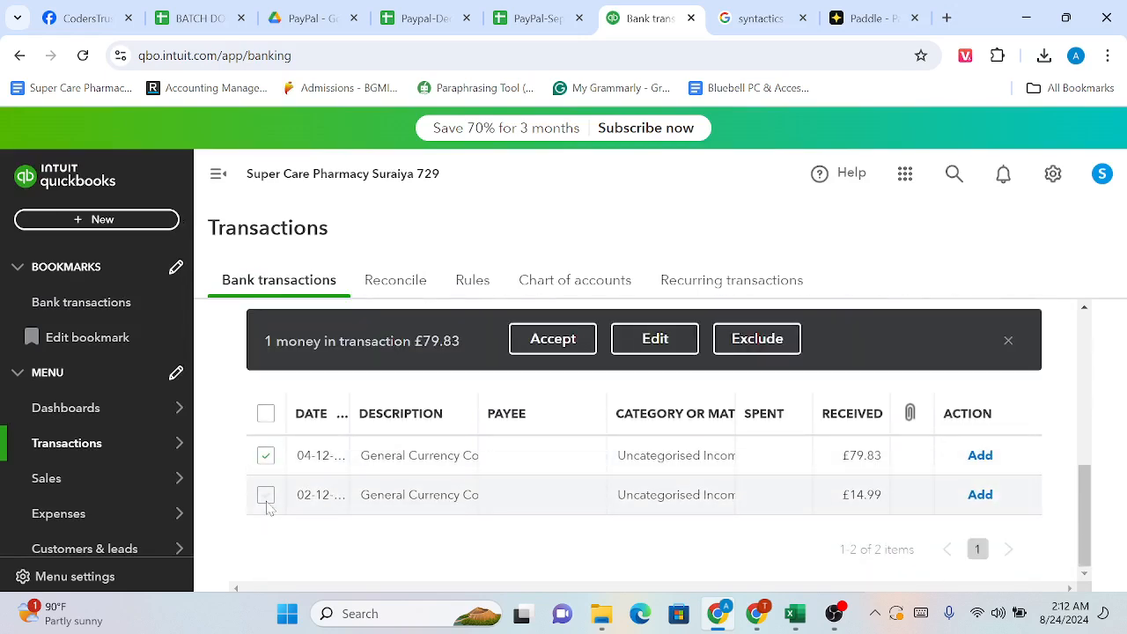
pyautogui.click(266, 495)
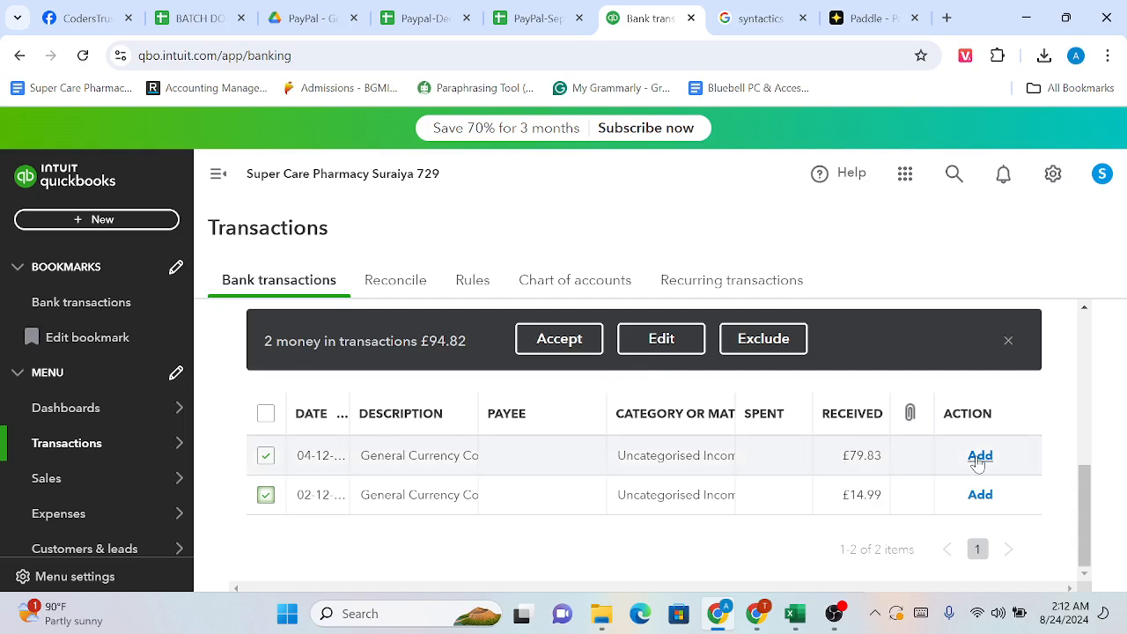
# Add the 04-12 £79.83 and 02-12 £14.99 money-in transactions individually as Uncategorised Income
pyautogui.click(651, 456)
pyautogui.scroll(-3, 546, 387)
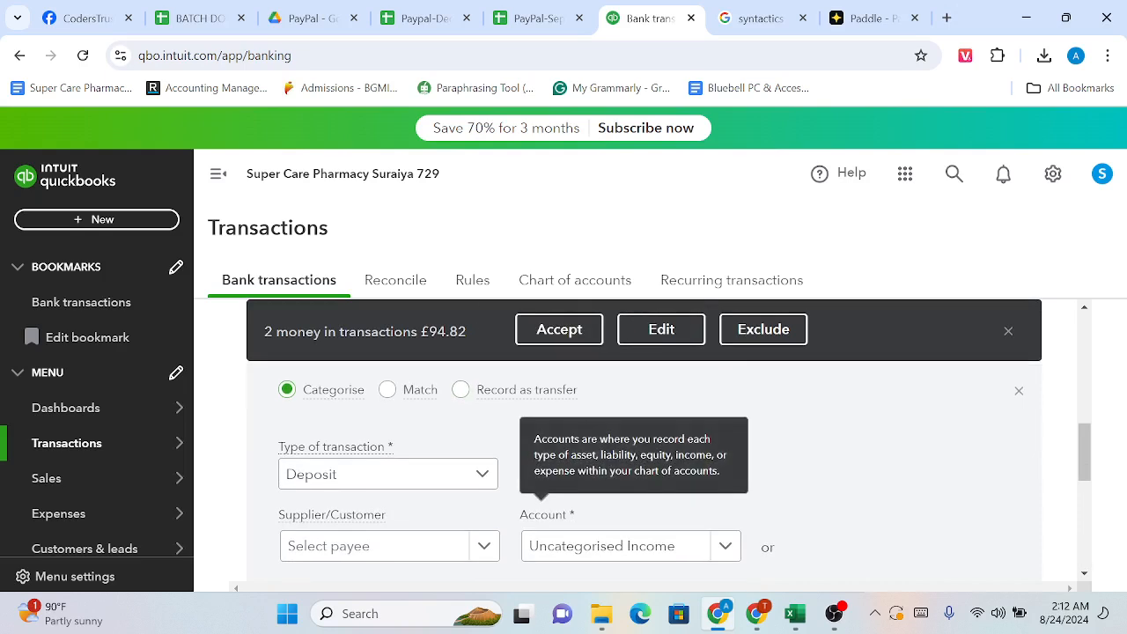
pyautogui.scroll(3, 553, 521)
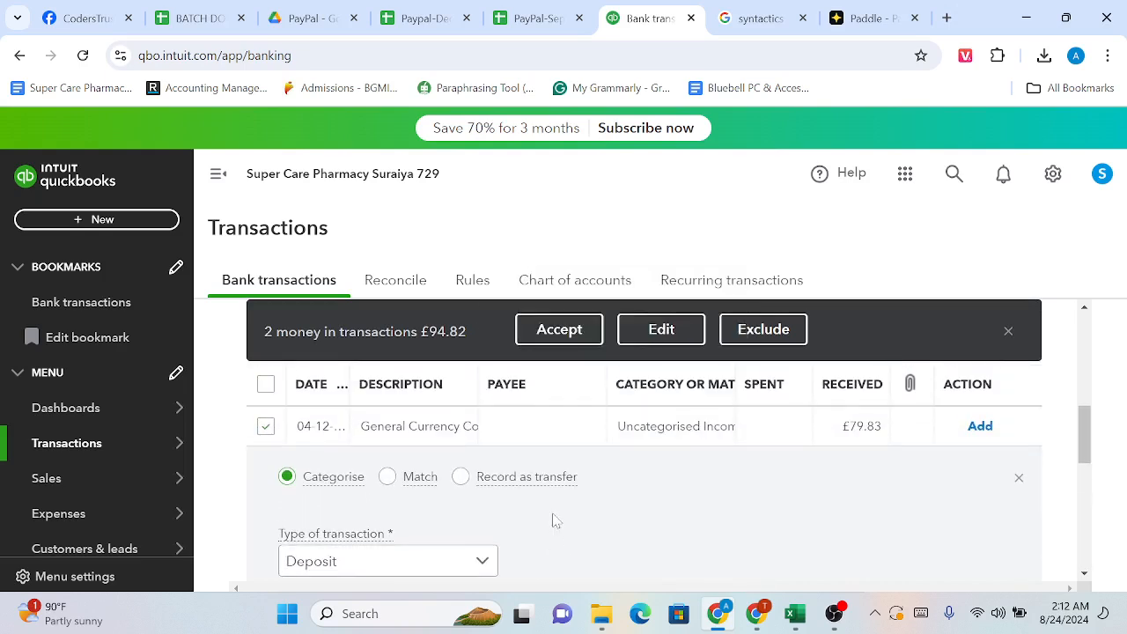
pyautogui.click(980, 431)
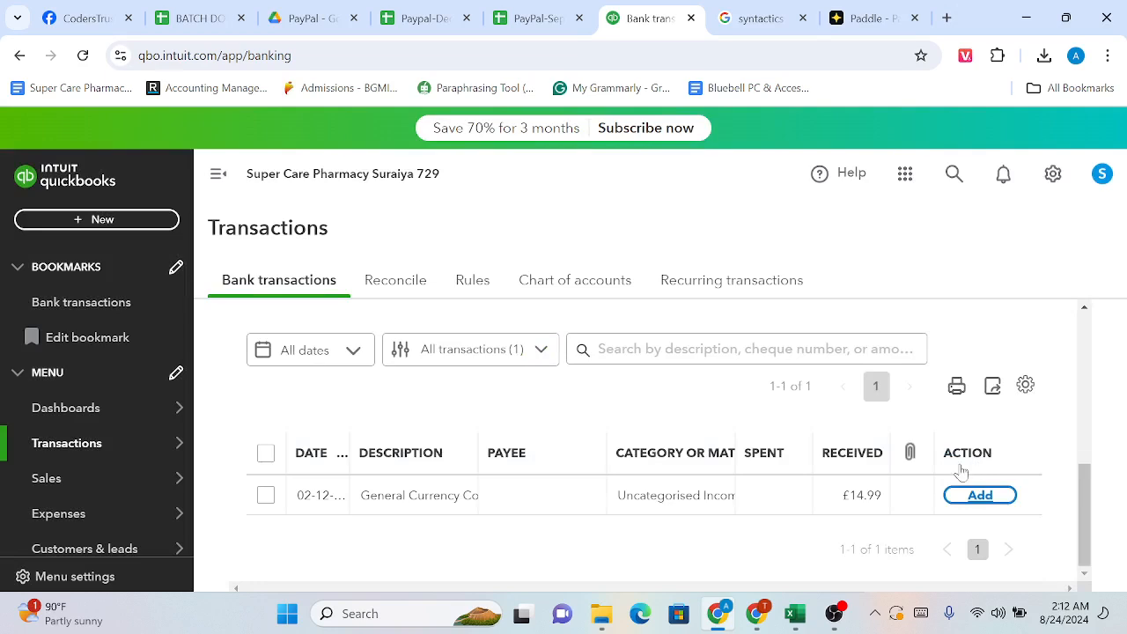
pyautogui.click(981, 497)
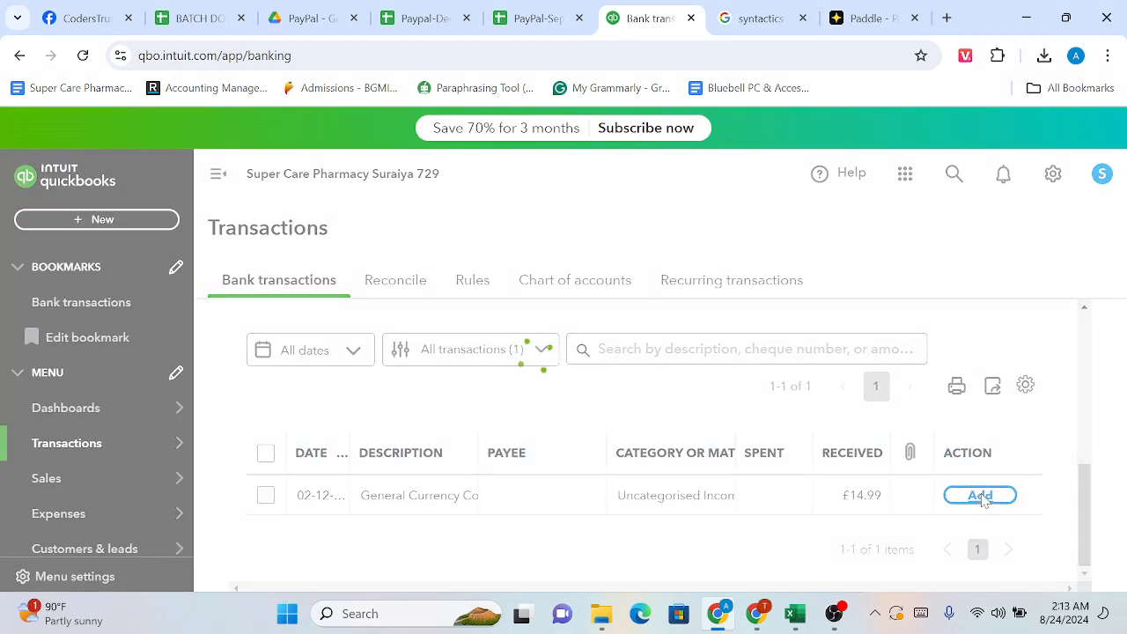
# Open the bank reconciliation page and choose Payapal 719 as the account to reconcile
pyautogui.click(401, 284)
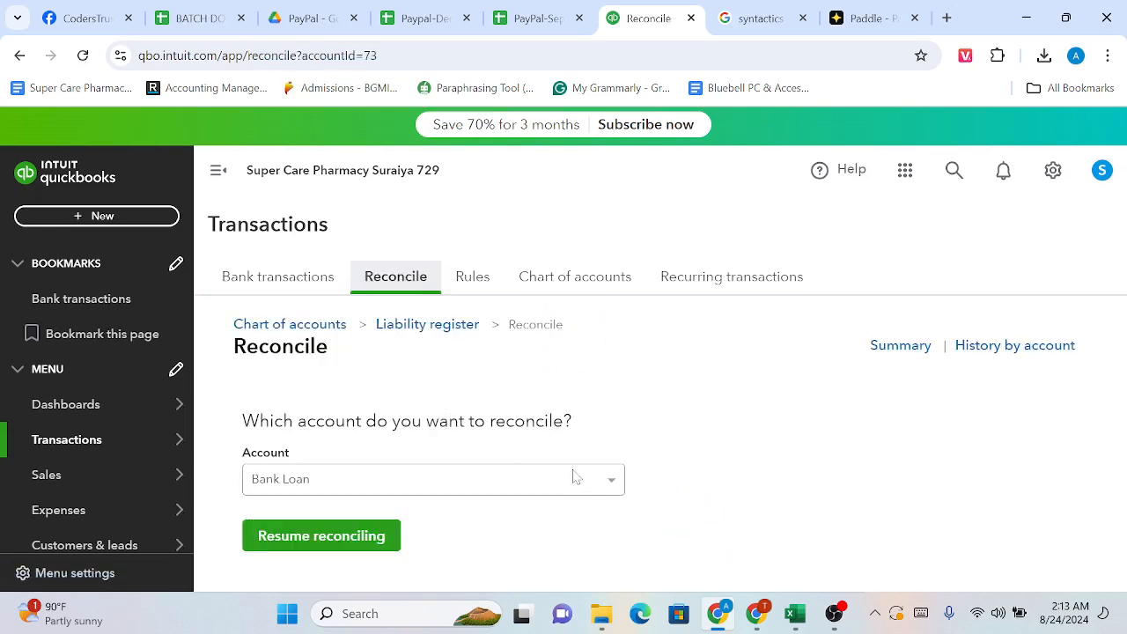
pyautogui.click(604, 486)
pyautogui.scroll(-1, 420, 505)
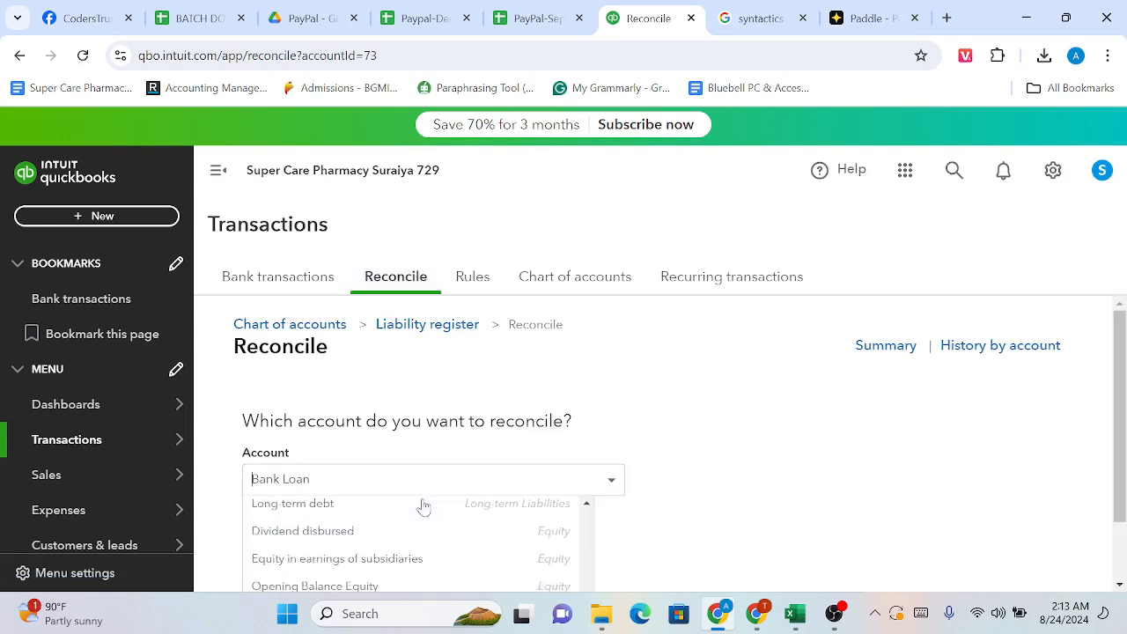
pyautogui.scroll(-1, 675, 407)
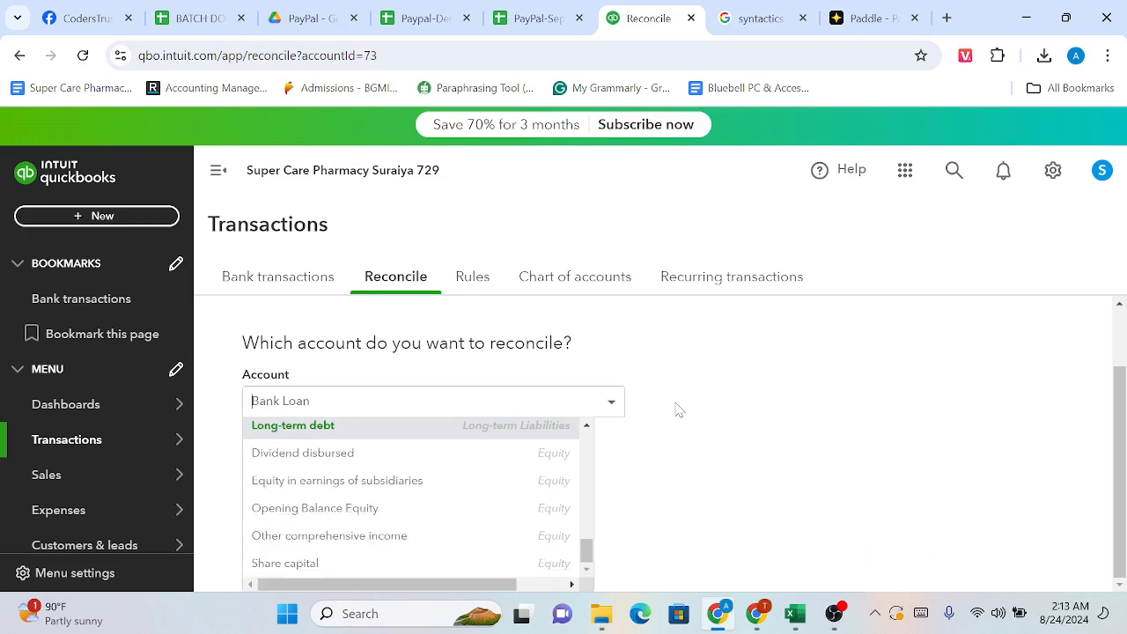
pyautogui.scroll(5, 433, 516)
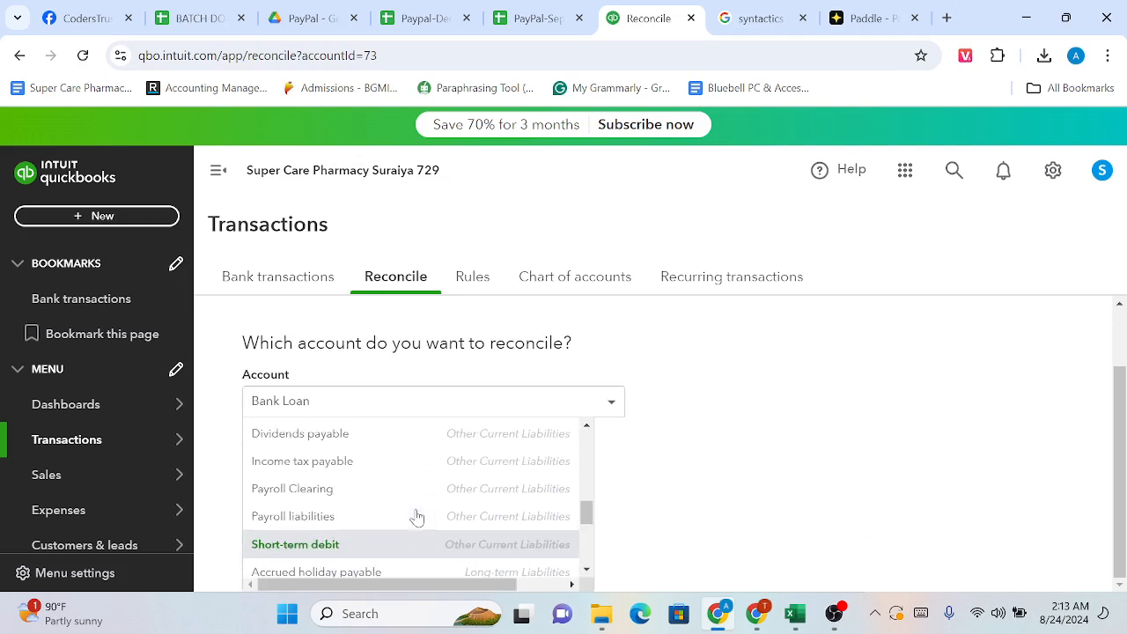
pyautogui.scroll(1, 418, 518)
pyautogui.scroll(5, 417, 517)
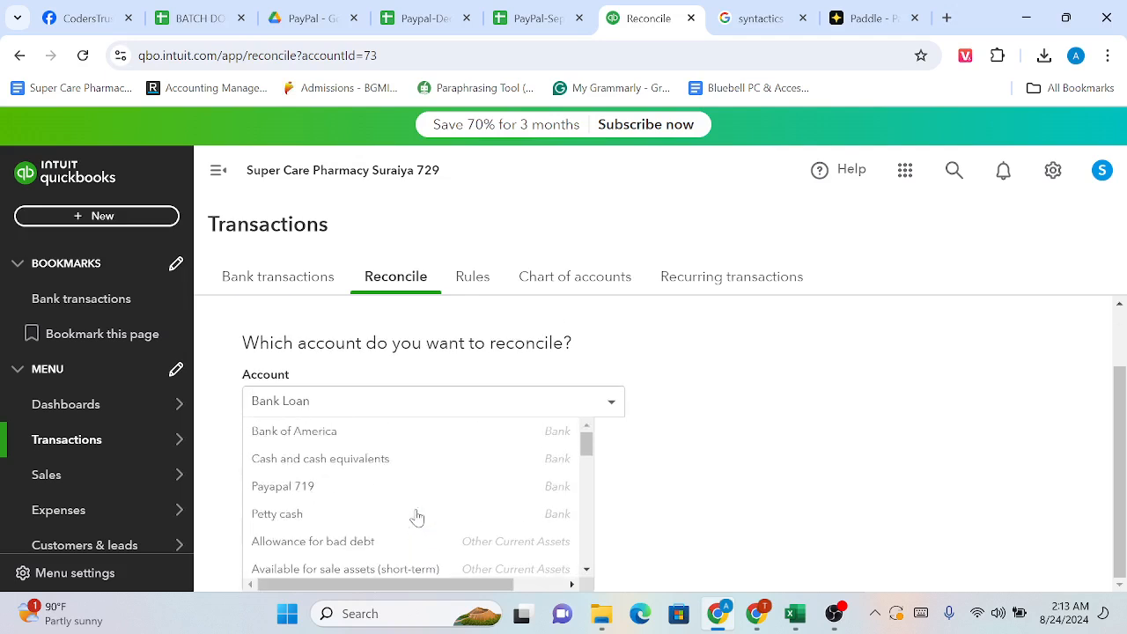
pyautogui.click(340, 487)
pyautogui.scroll(-2, 445, 417)
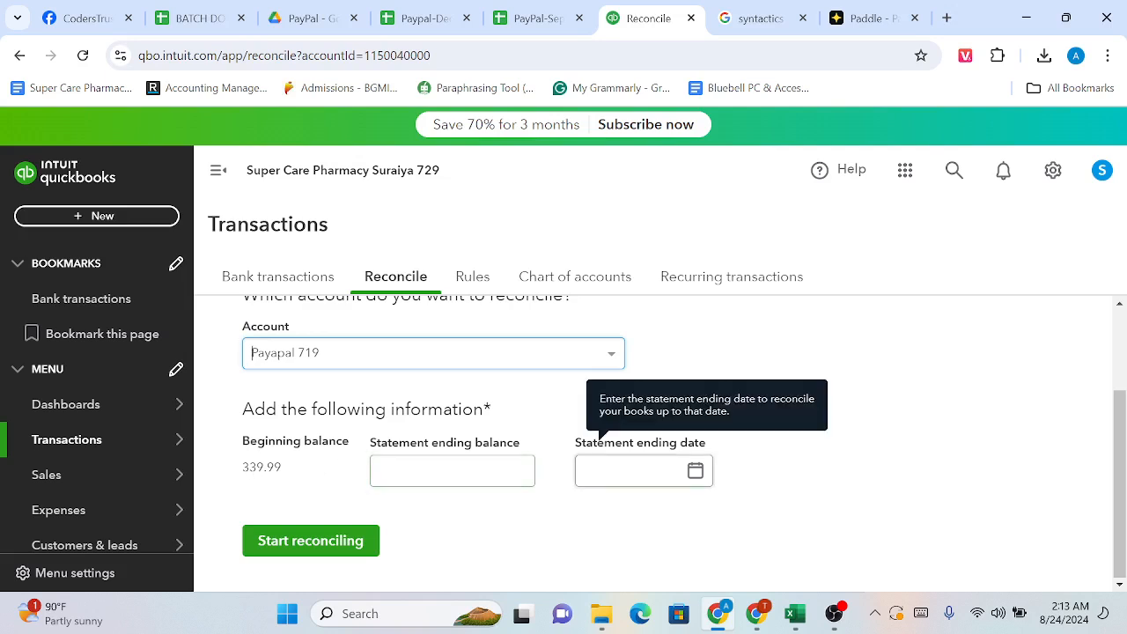
# Switch to the Paypal-Dec21 Excel workbook and examine the Balance column on the Paypal-Dec21 sheet
pyautogui.moveTo(792, 612)
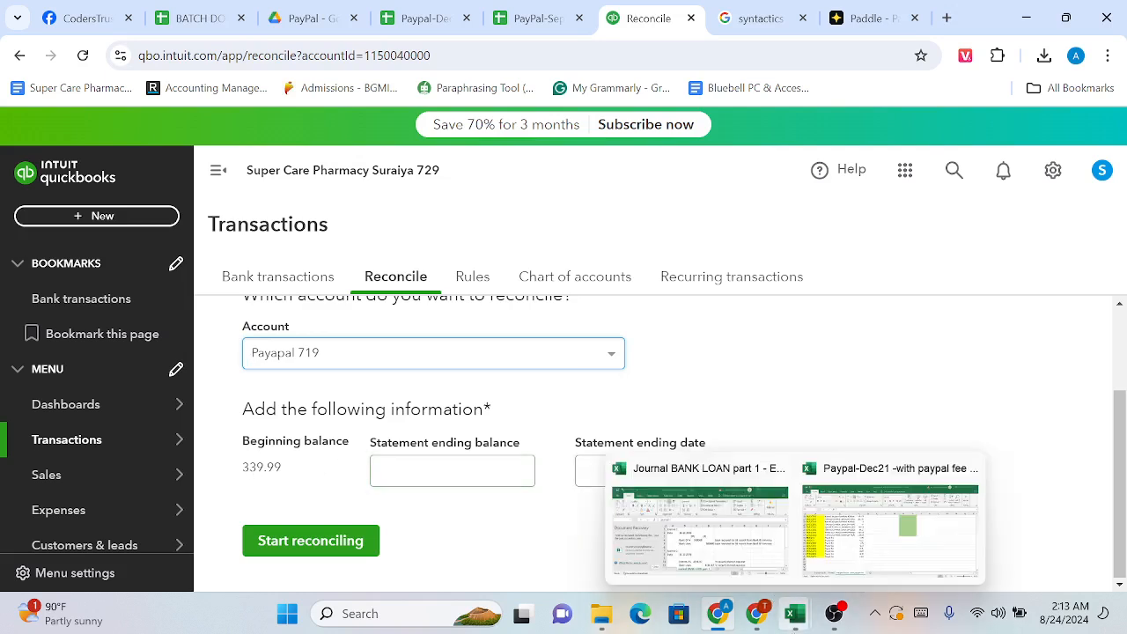
pyautogui.click(828, 546)
pyautogui.click(114, 562)
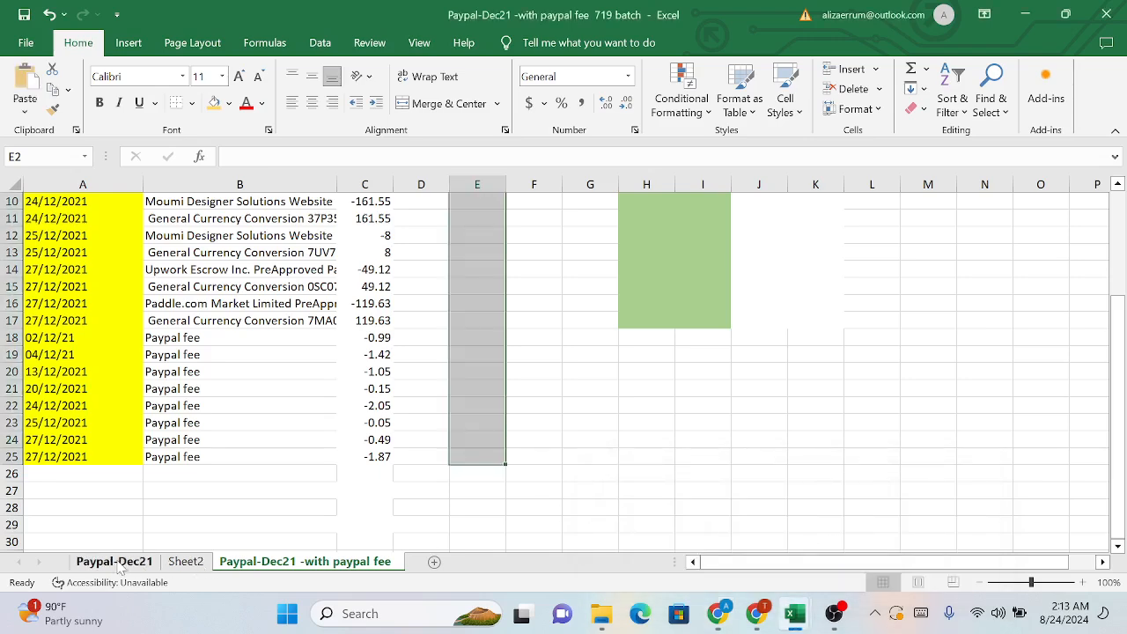
pyautogui.hscroll(10, 662, 433)
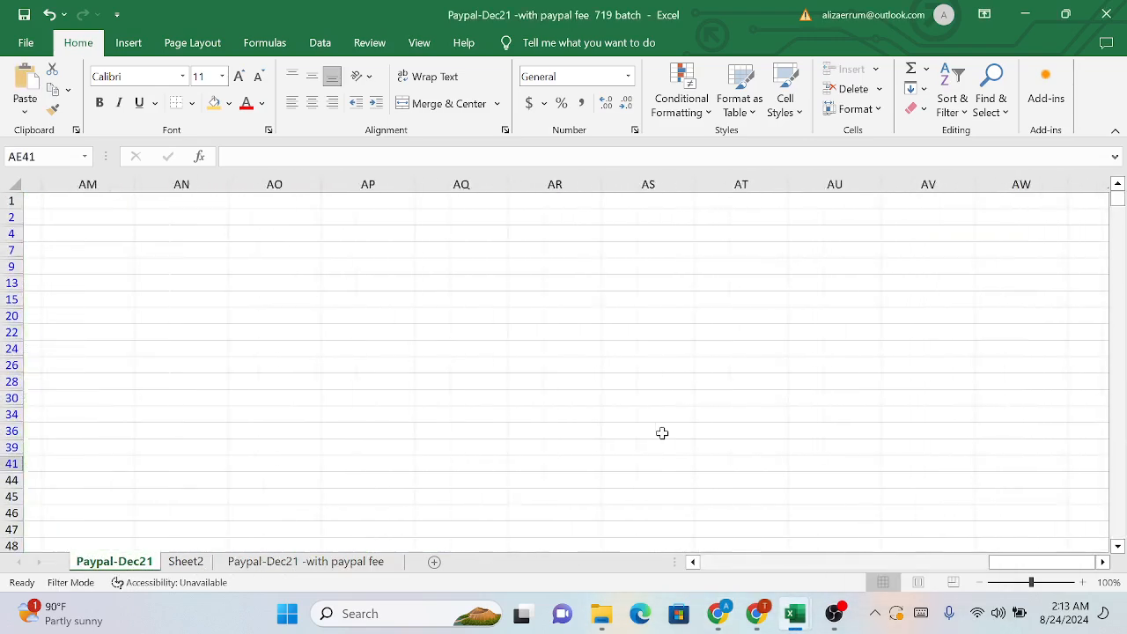
pyautogui.hscroll(6, 662, 433)
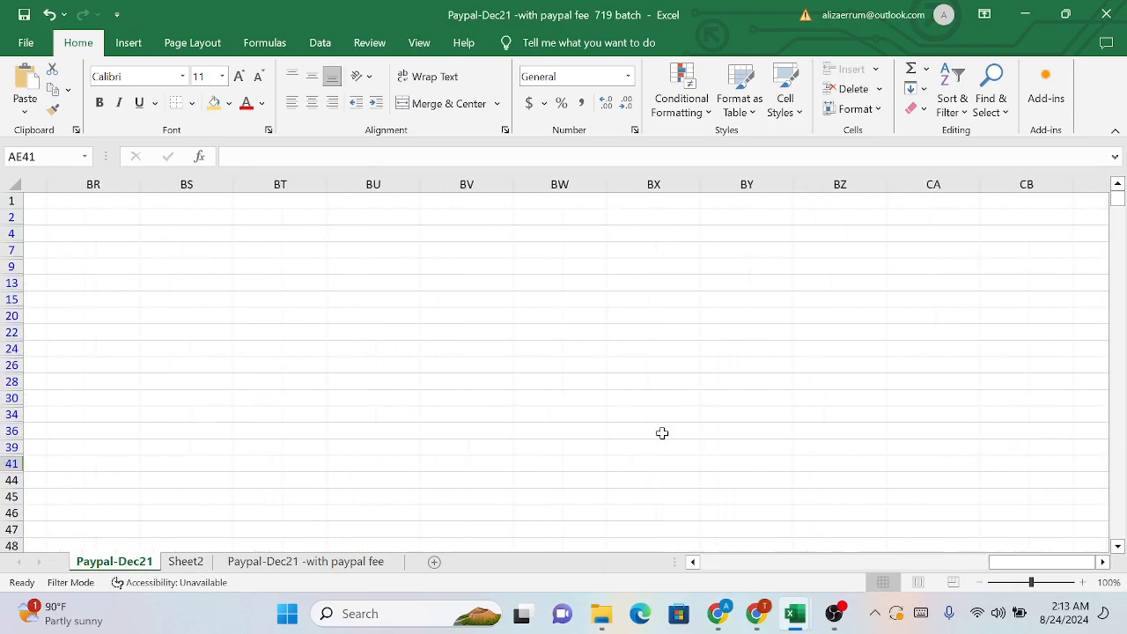
pyautogui.hscroll(-10, 662, 433)
pyautogui.hscroll(-12, 662, 434)
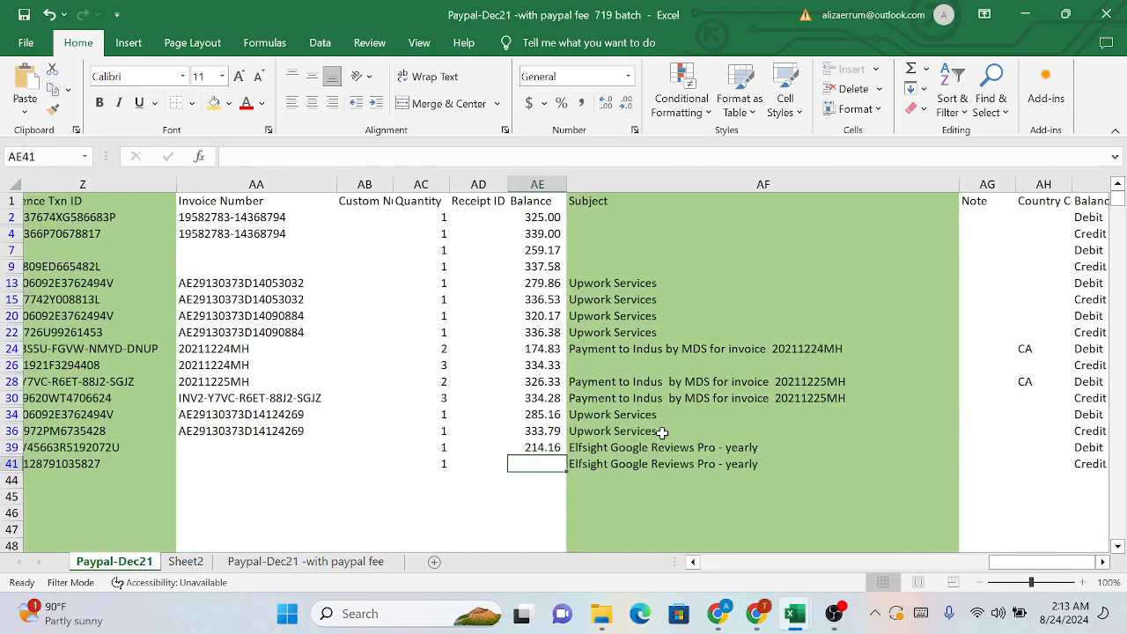
pyautogui.scroll(-1, 578, 444)
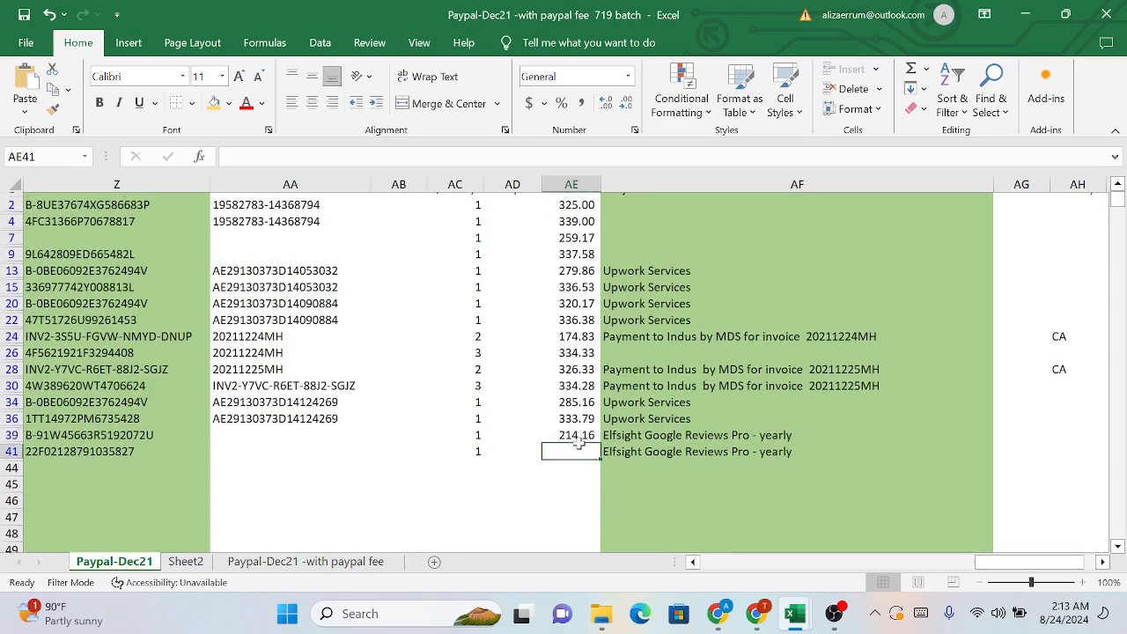
pyautogui.scroll(1, 578, 444)
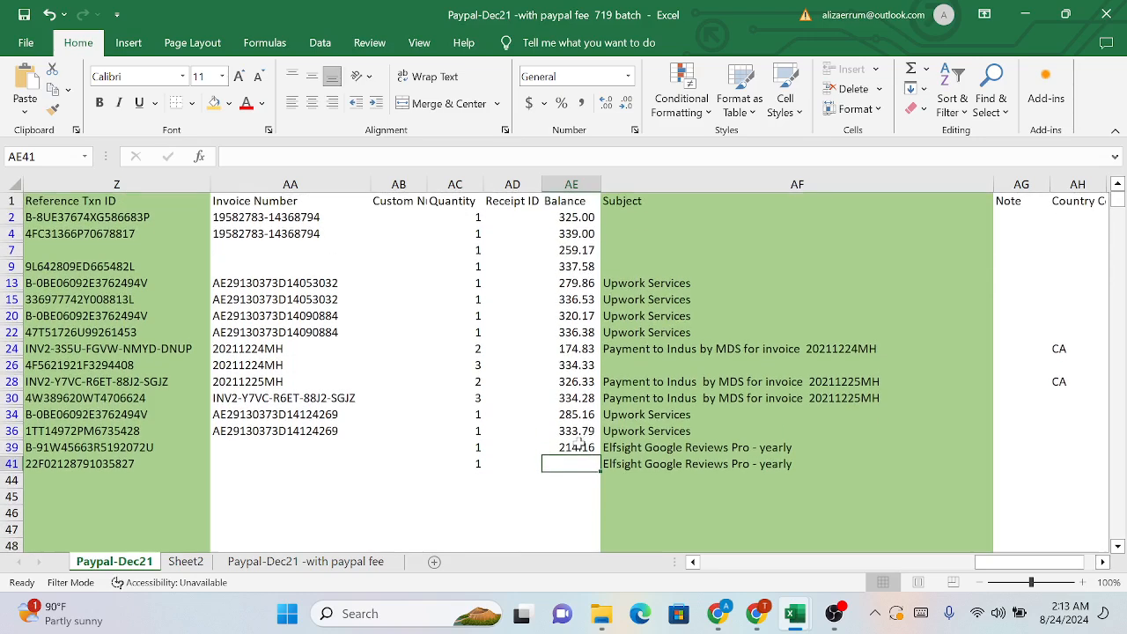
pyautogui.click(505, 433)
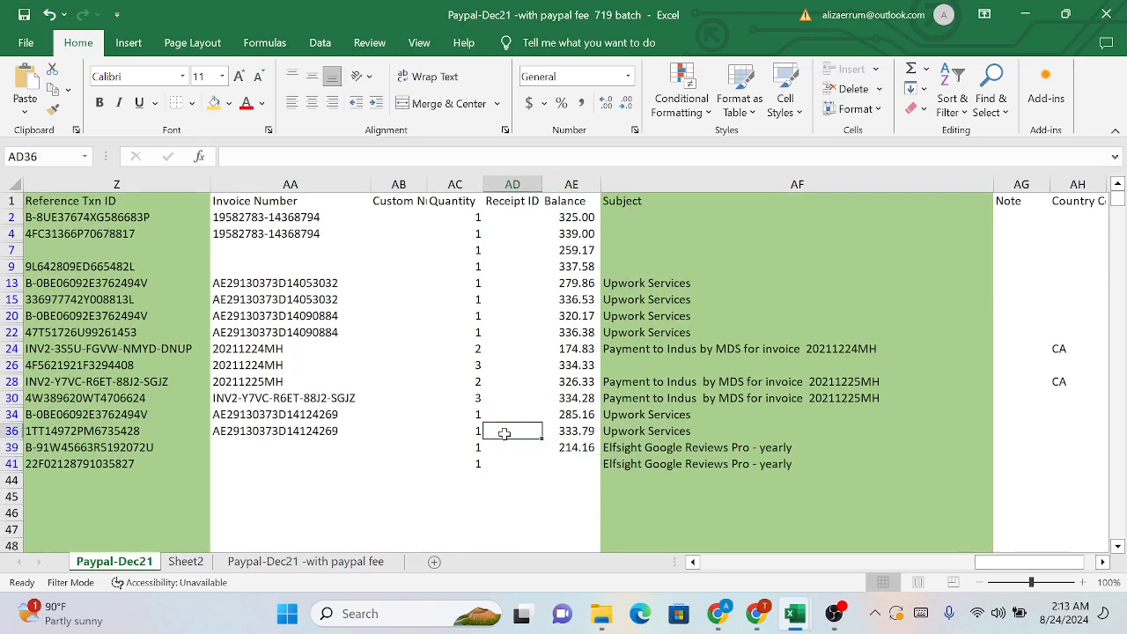
# Check the balance calculation on Sheet2 and the last Balance entries on the Paypal-Dec21 sheet
pyautogui.click(189, 564)
pyautogui.moveTo(792, 621)
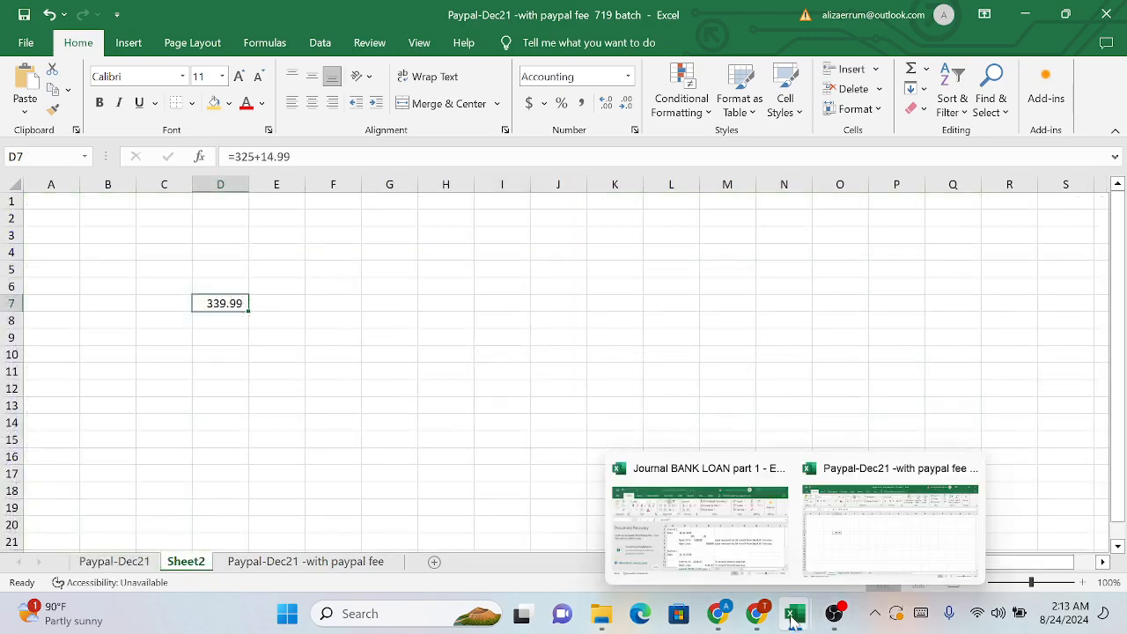
pyautogui.click(300, 563)
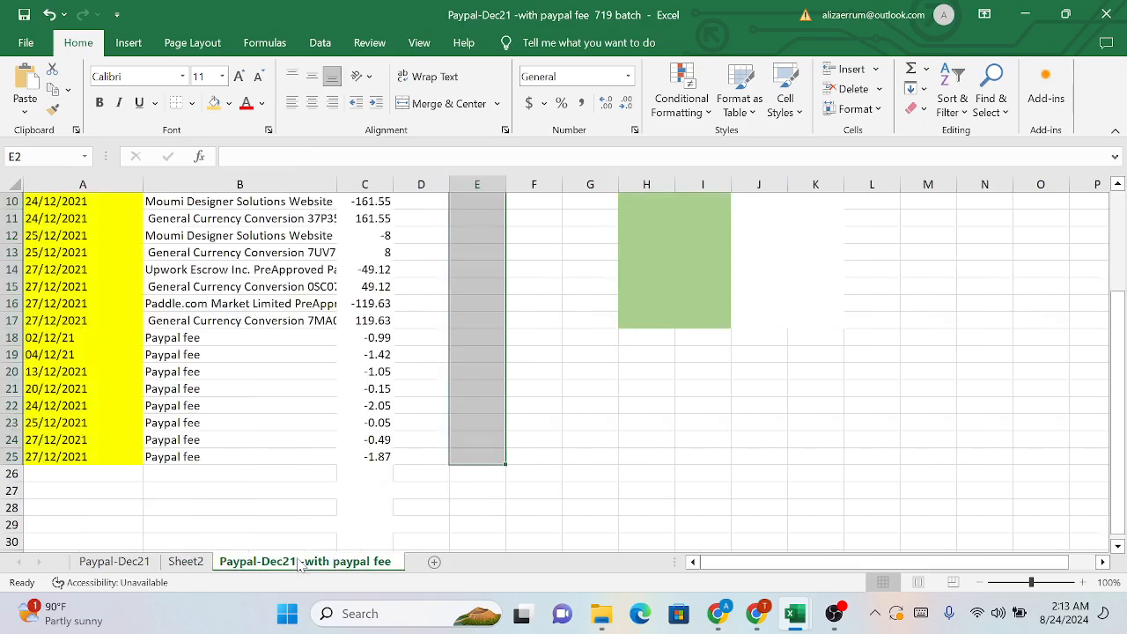
pyautogui.click(115, 562)
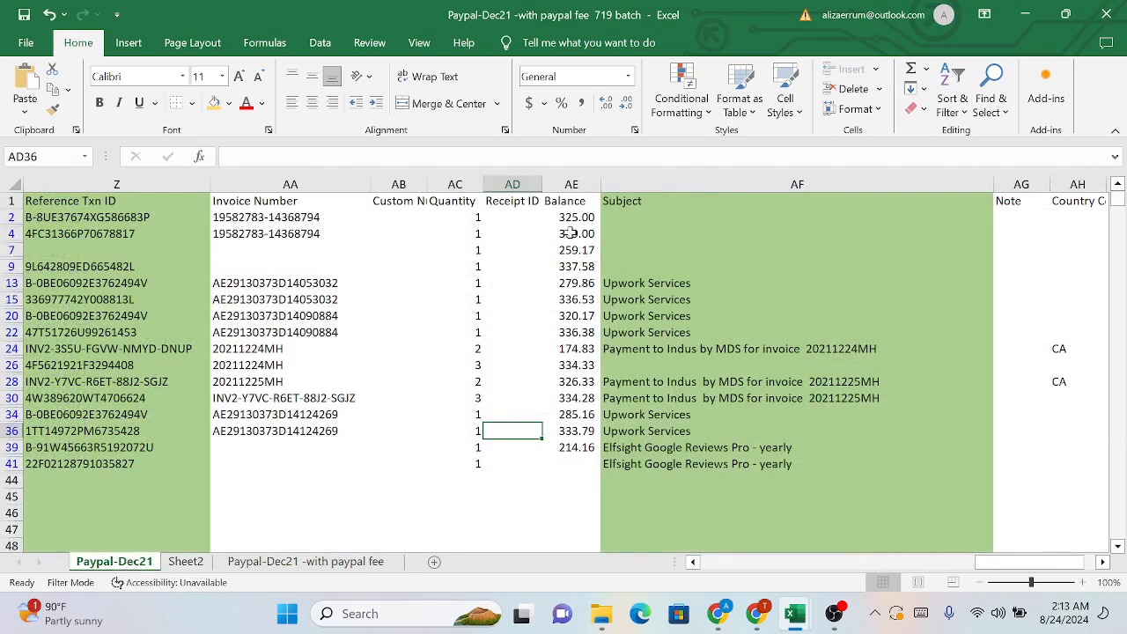
pyautogui.click(576, 431)
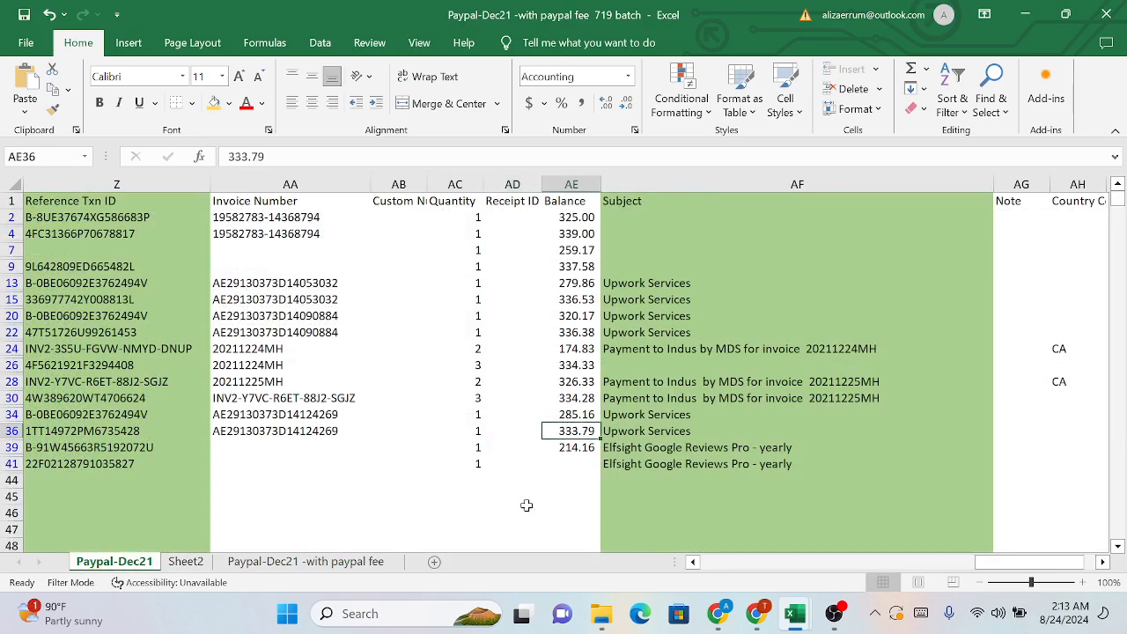
pyautogui.press('Down')
pyautogui.press('Down')
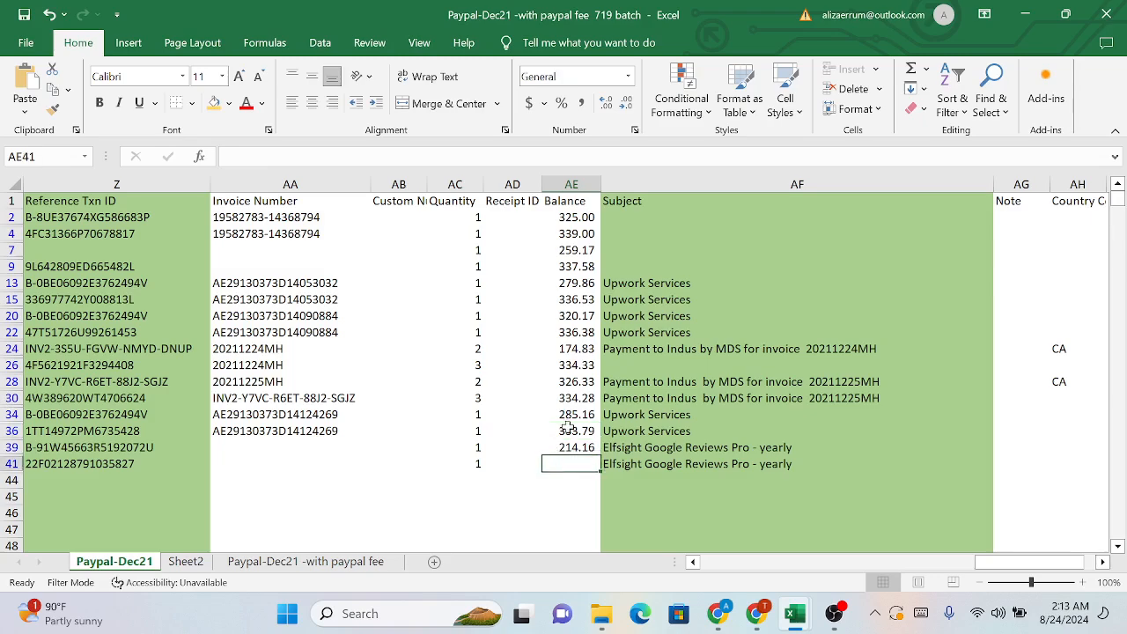
pyautogui.scroll(-1, 570, 285)
pyautogui.scroll(1, 570, 285)
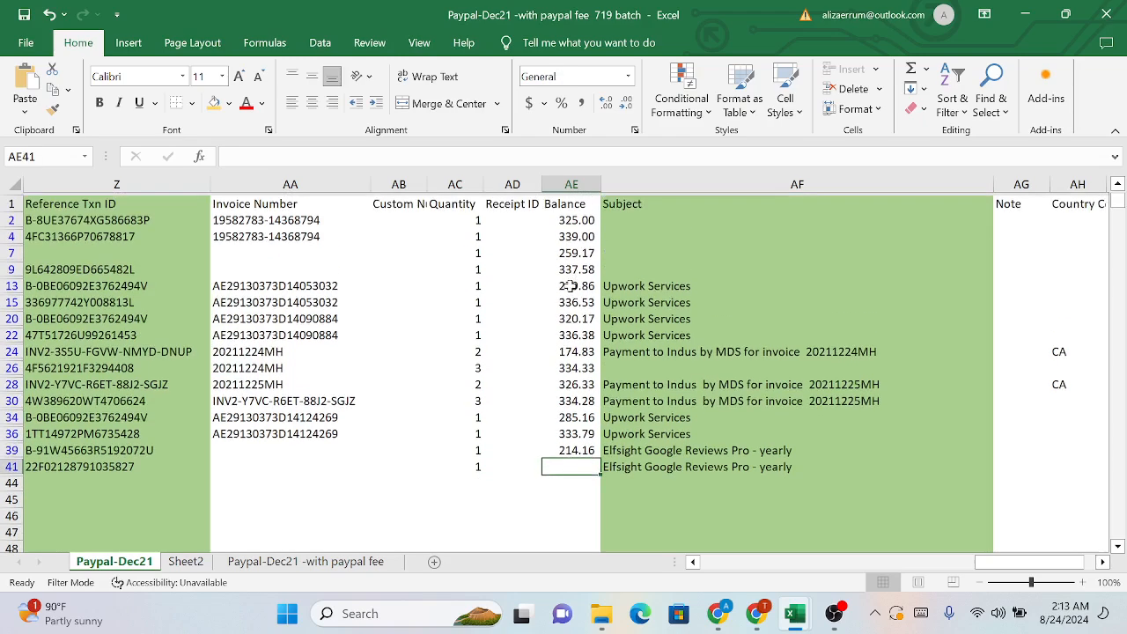
pyautogui.hscroll(1, 570, 286)
pyautogui.hscroll(-1, 570, 285)
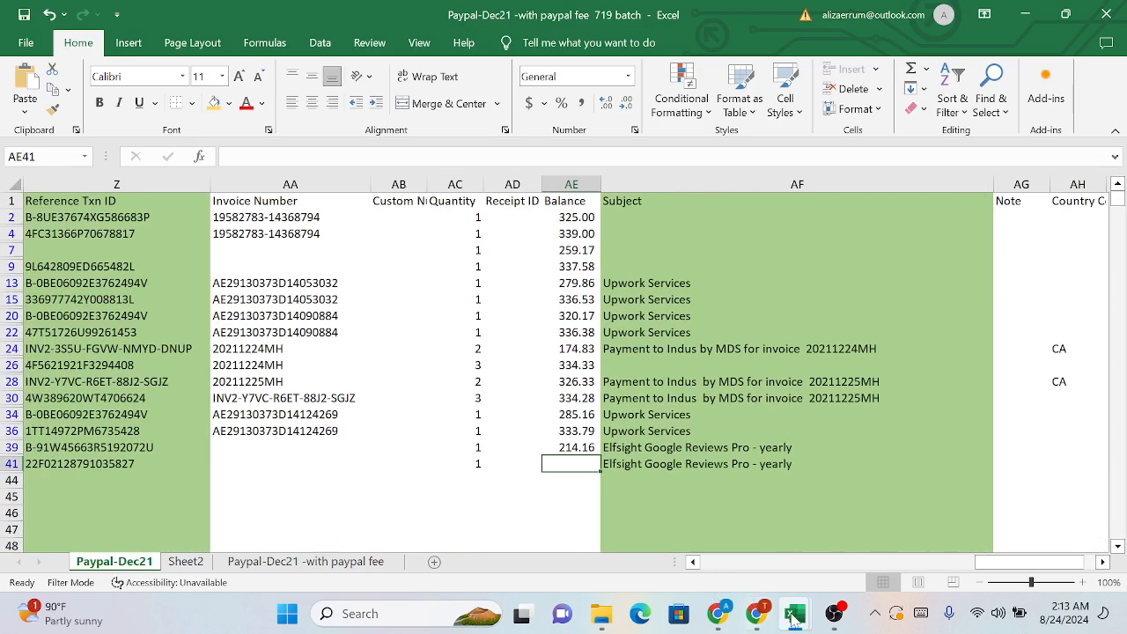
# Enter the beginning balance 339.99 in cell C27 below the amounts on the Paypal-Dec21 -with paypal fee sheet
pyautogui.moveTo(797, 615)
pyautogui.click(350, 562)
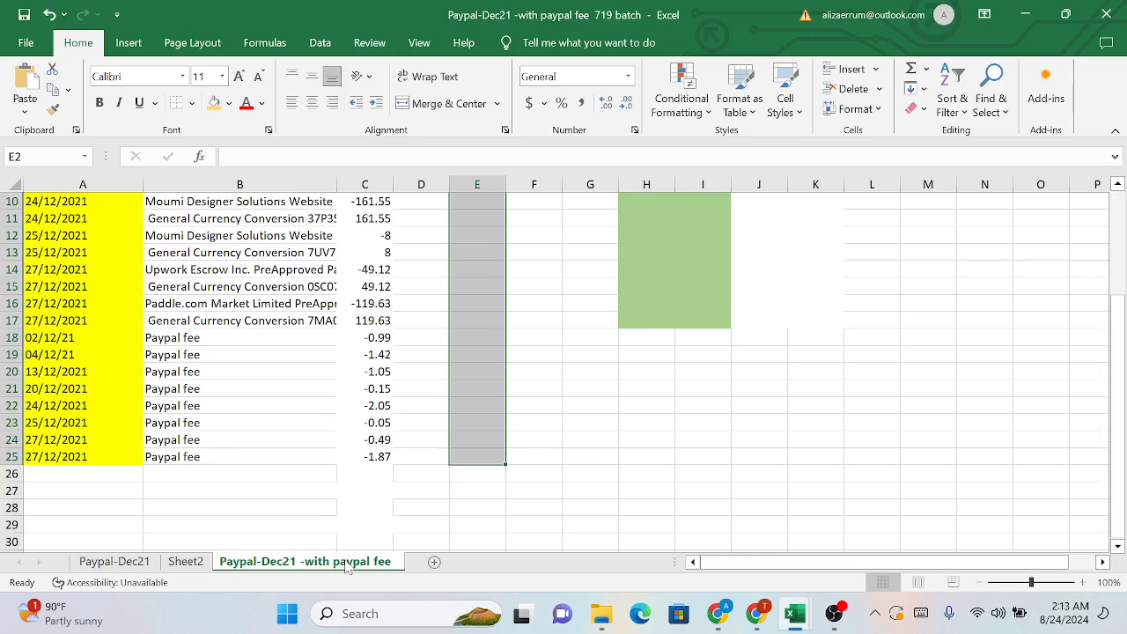
pyautogui.scroll(3, 501, 499)
pyautogui.scroll(-3, 501, 500)
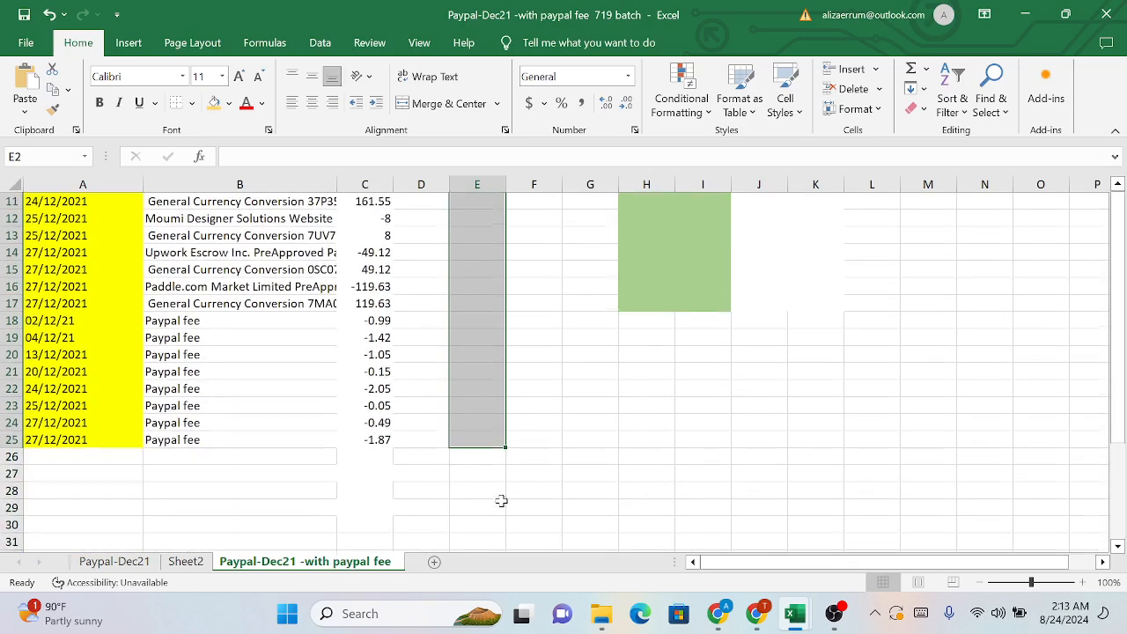
pyautogui.click(364, 471)
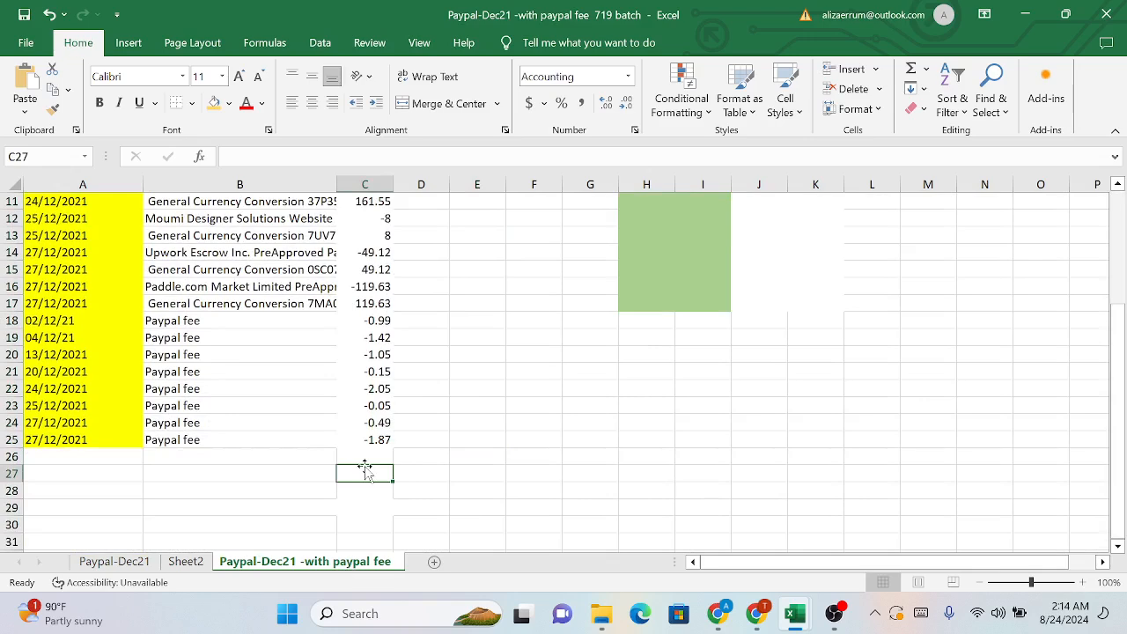
pyautogui.write('339')
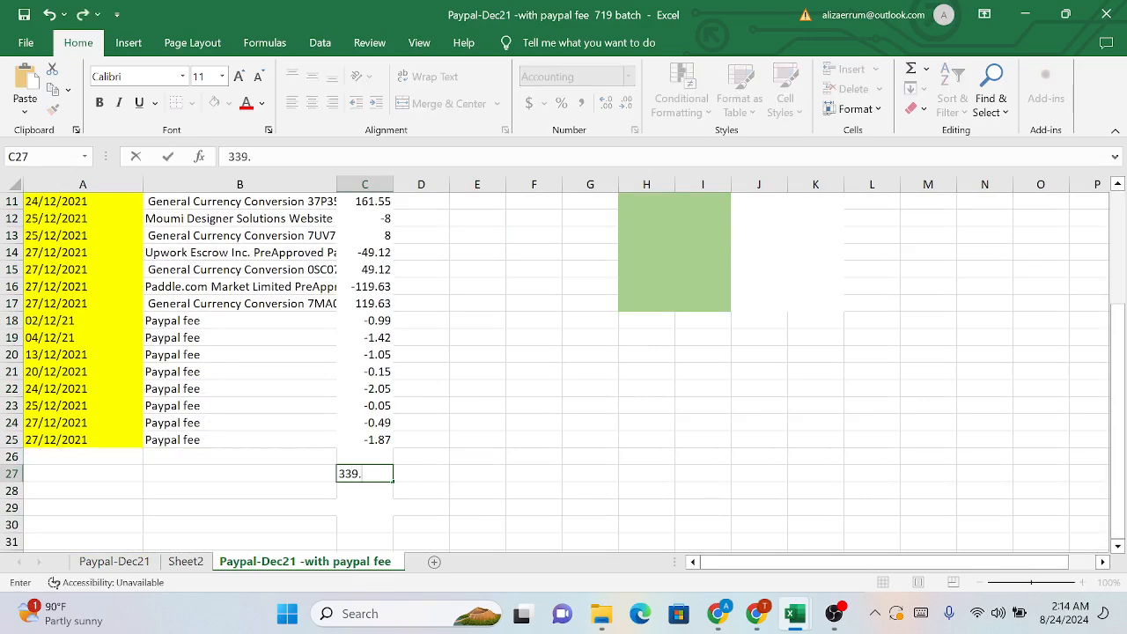
pyautogui.write('.99')
pyautogui.click(488, 461)
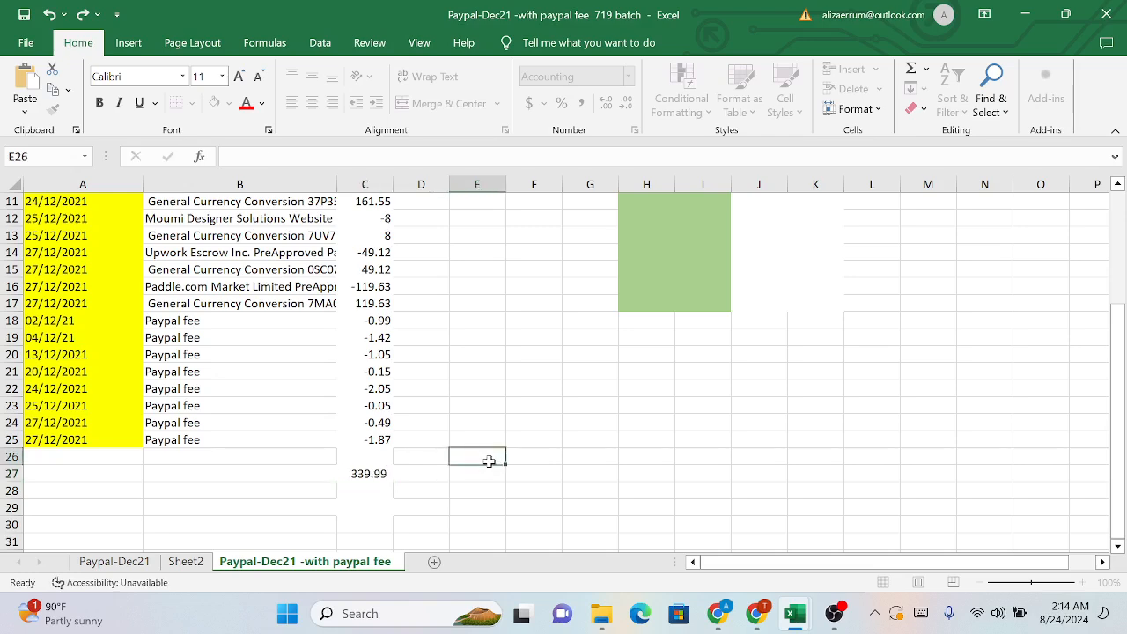
# Total the Amount column from C2 to C27 in cell C28 using AutoSum and copy the result
pyautogui.scroll(4, 436, 372)
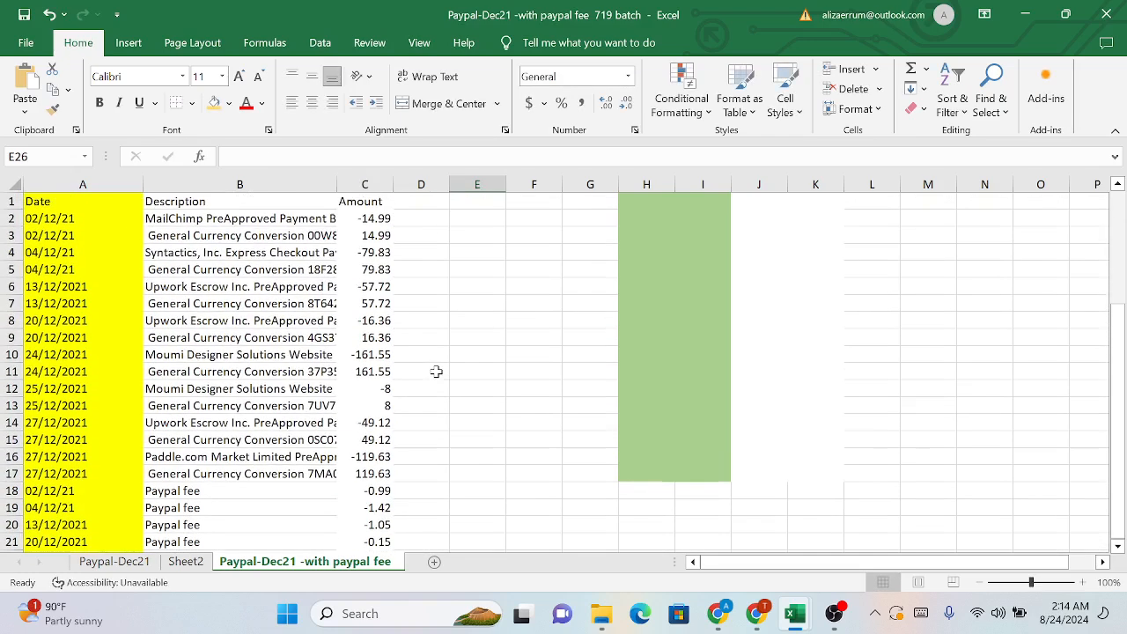
pyautogui.moveTo(373, 219); pyautogui.dragTo(363, 519)
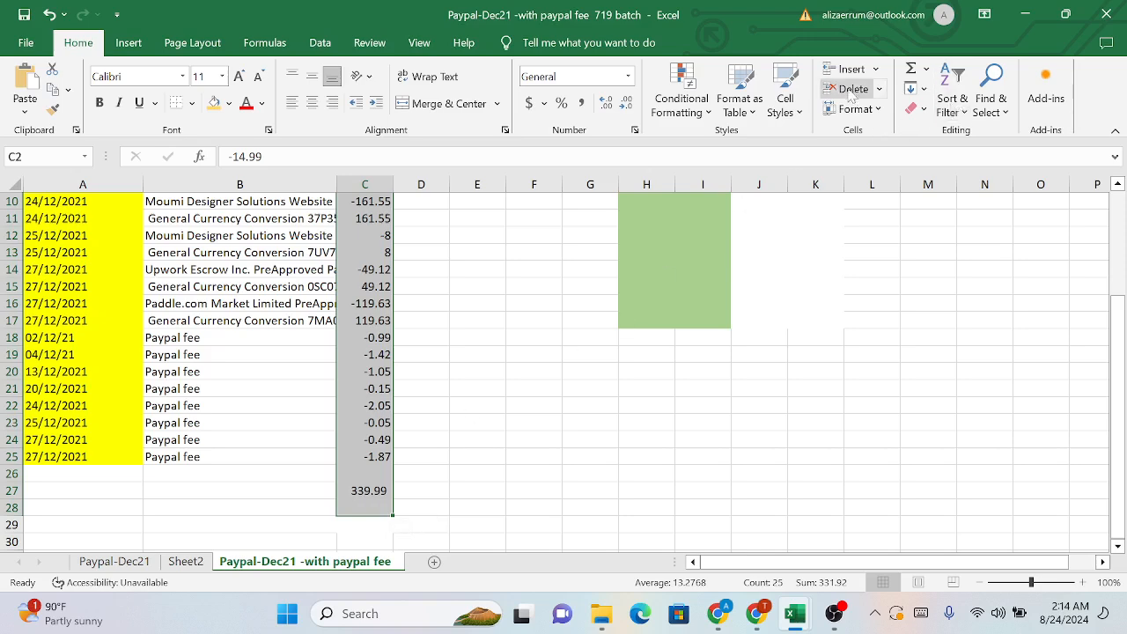
pyautogui.click(911, 71)
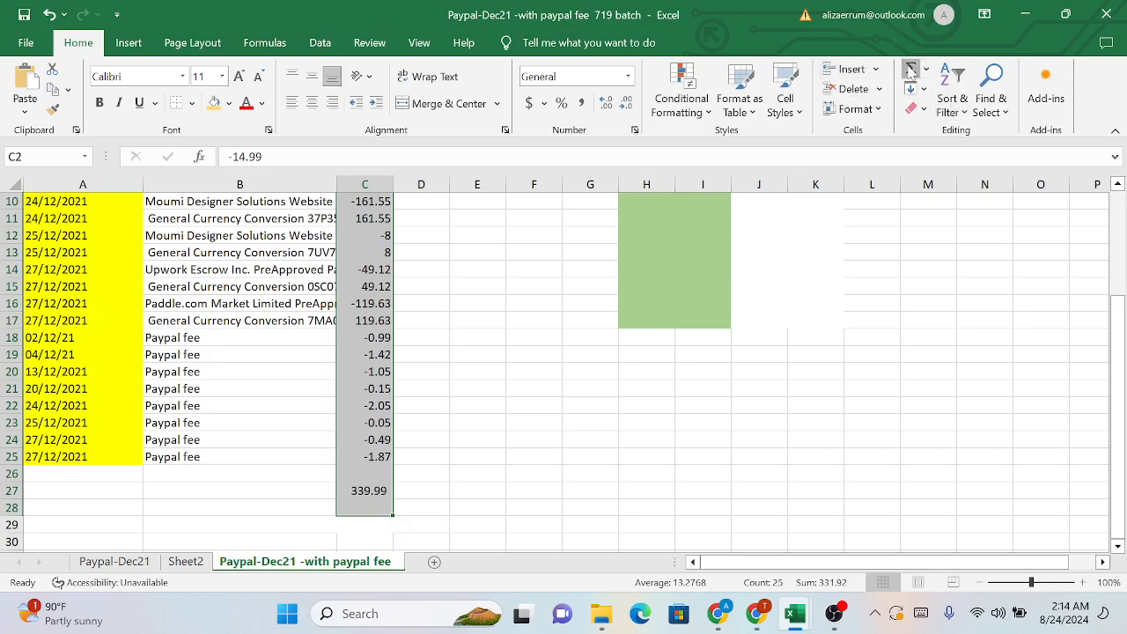
pyautogui.scroll(-5, 529, 380)
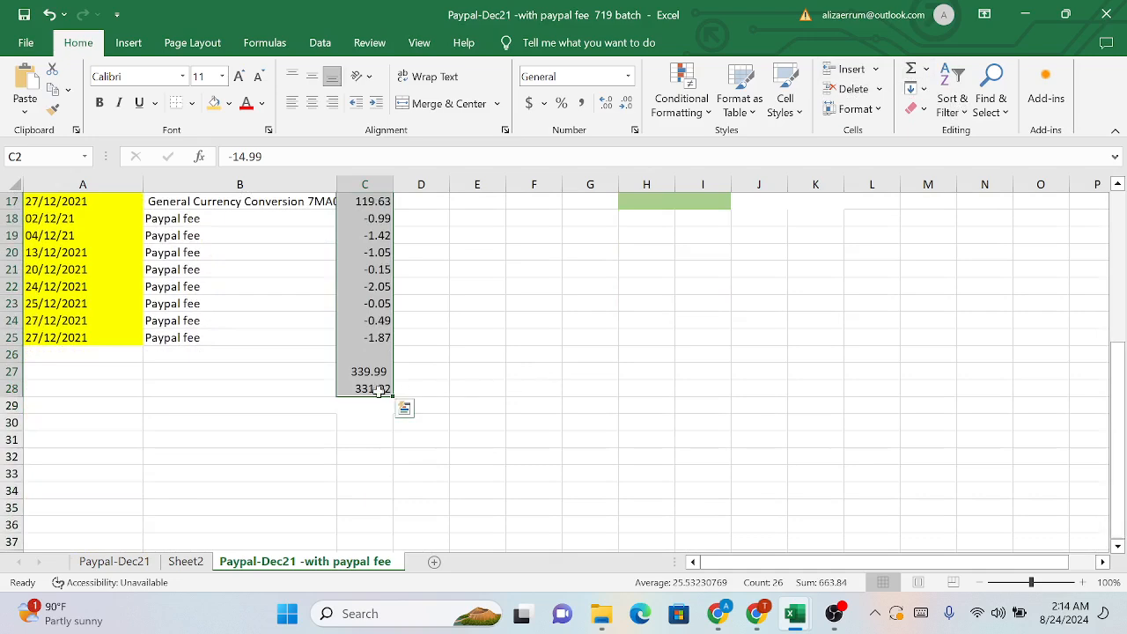
pyautogui.click(375, 390)
pyautogui.hotkey('ctrl', 'c')
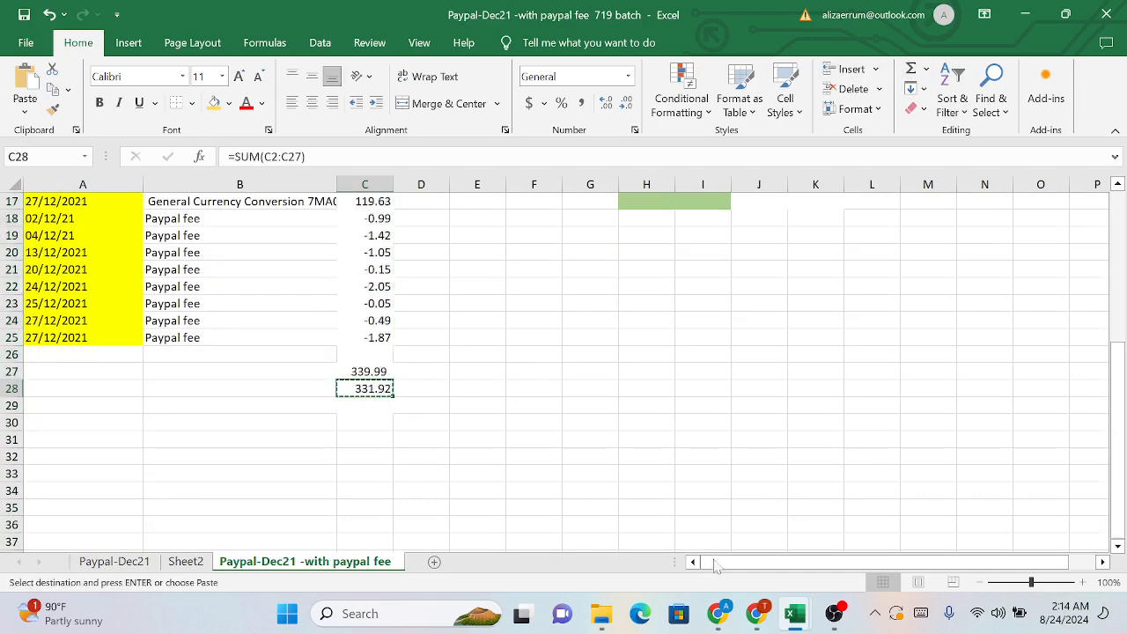
# Switch to QuickBooks Online in Chrome and paste the copied 331.92 as the statement ending balance for Payapal 719
pyautogui.moveTo(728, 619)
pyautogui.click(678, 539)
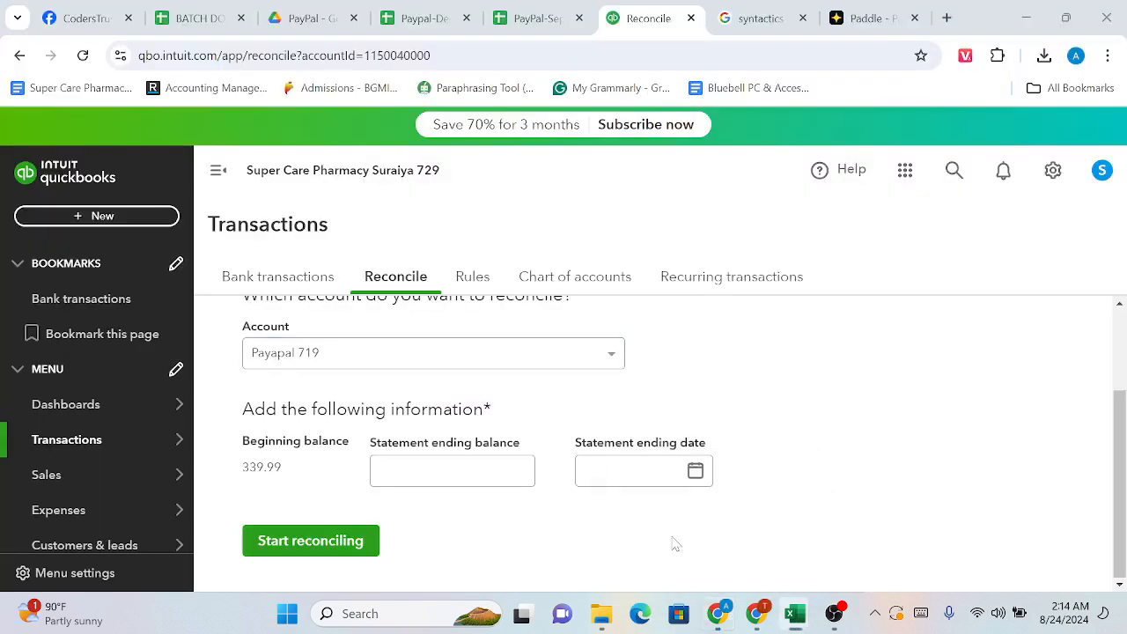
pyautogui.click(452, 471)
pyautogui.hotkey('ctrl', 'v')
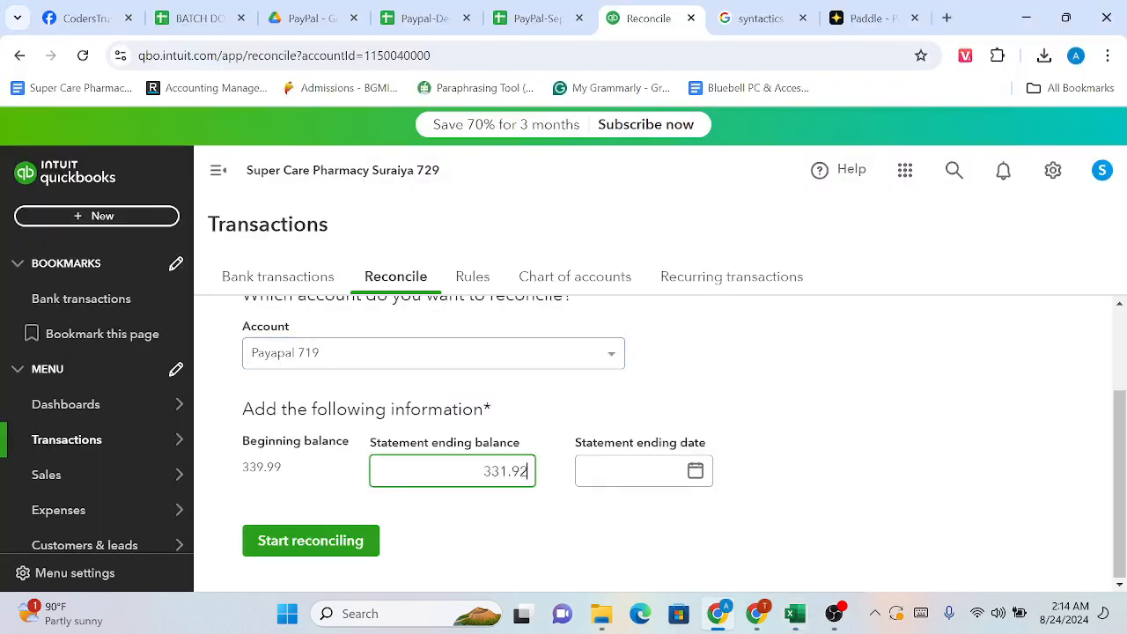
# Switch to the Excel workbook and check the last transaction date in cell A25 for the statement ending date
pyautogui.click(616, 471)
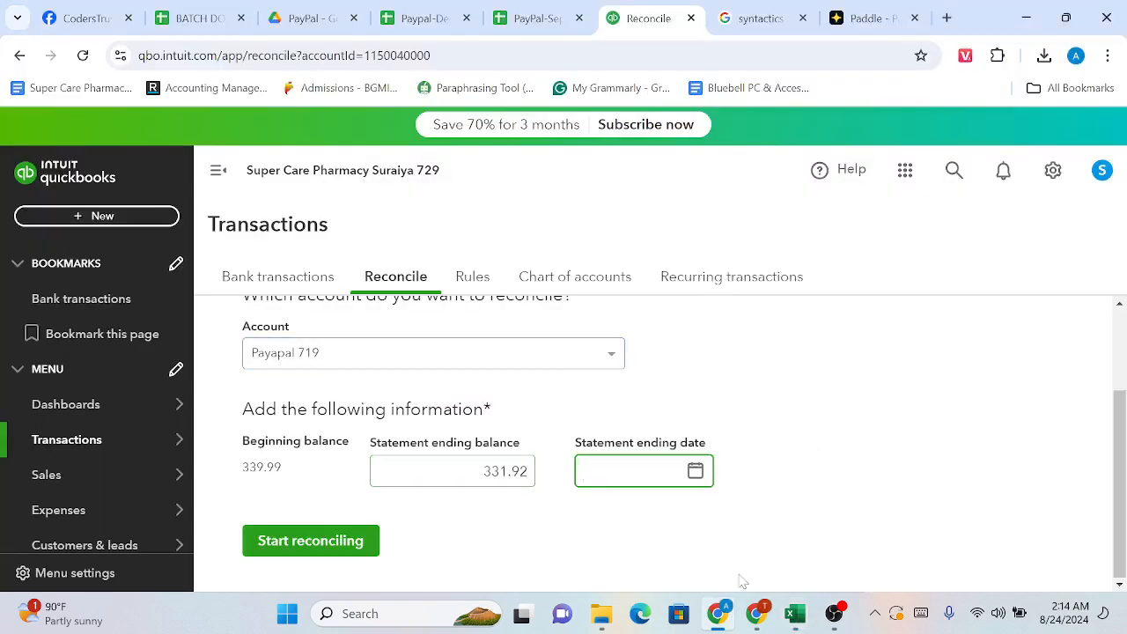
pyautogui.click(889, 528)
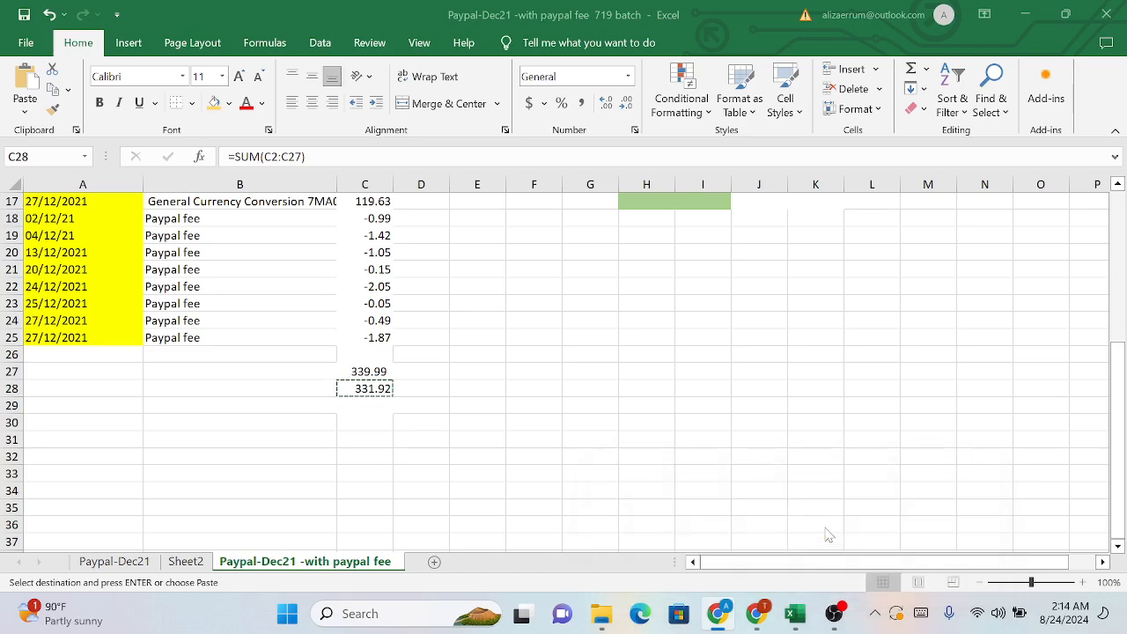
pyautogui.click(88, 336)
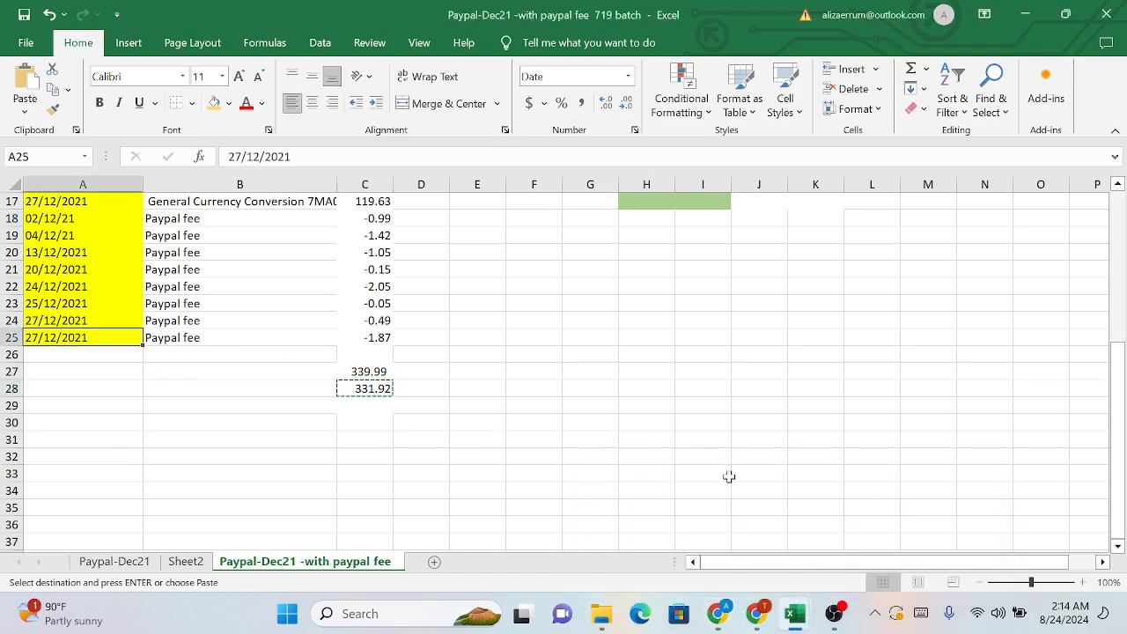
# Return to QuickBooks Online, set the statement ending date to 27-12-2021 and start reconciling
pyautogui.click(711, 554)
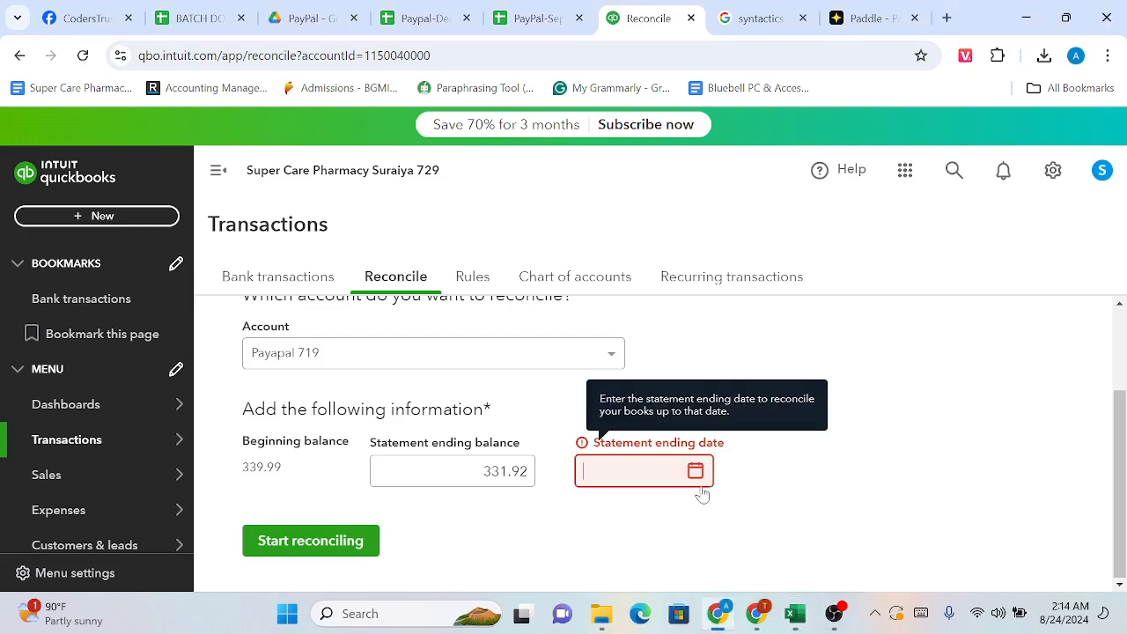
pyautogui.click(696, 474)
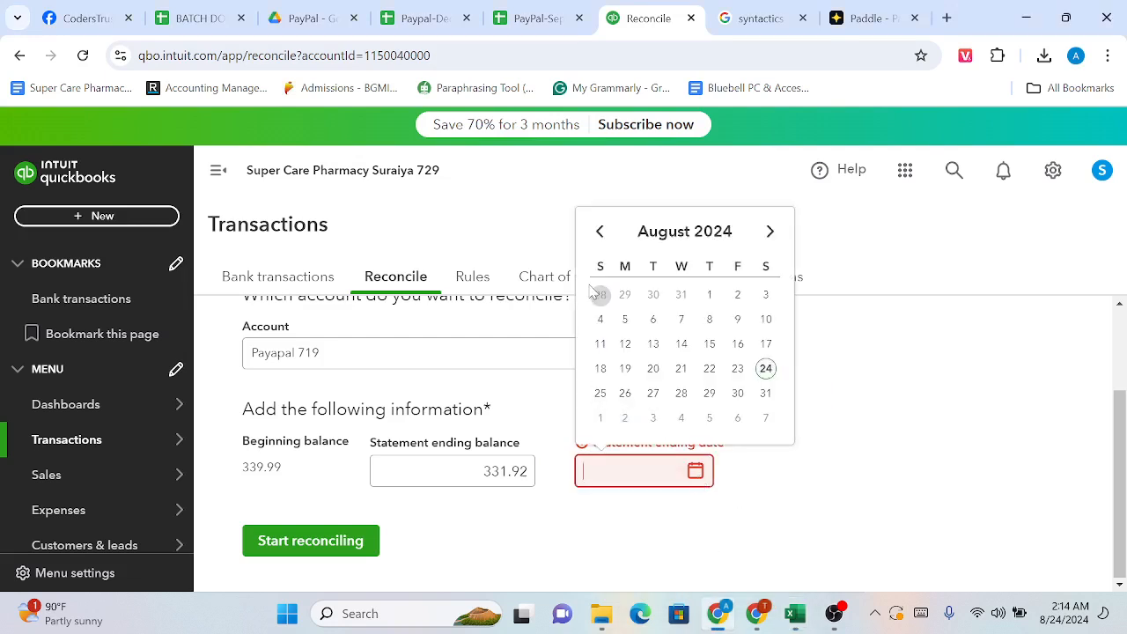
pyautogui.click(599, 232)
pyautogui.click(600, 232)
pyautogui.click(600, 232)
pyautogui.click(599, 232)
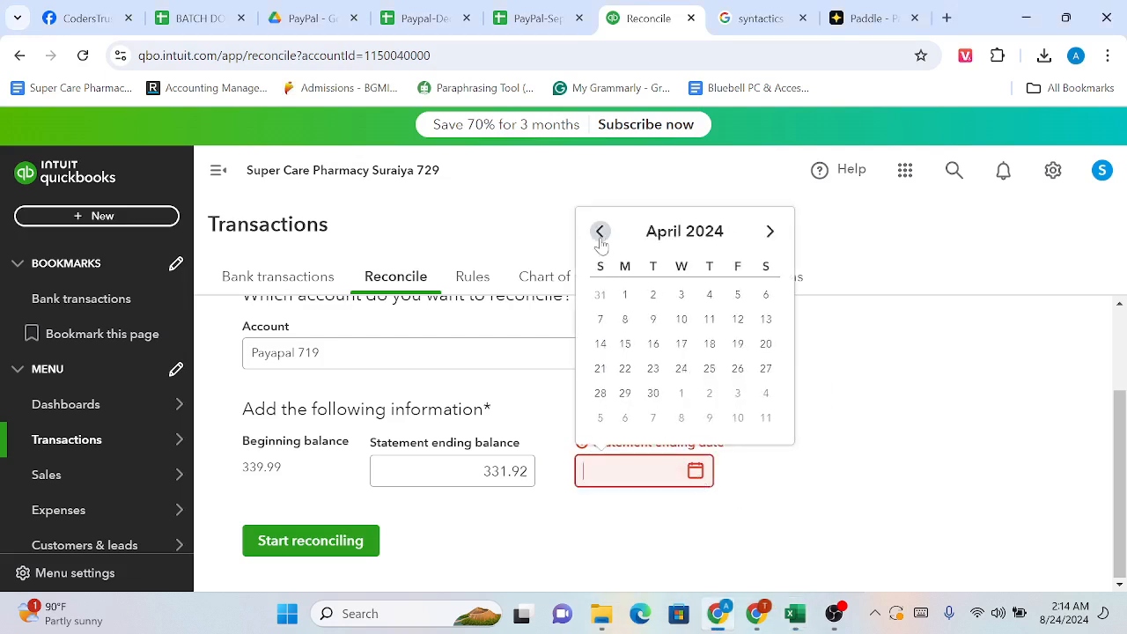
pyautogui.click(600, 232)
pyautogui.click(599, 231)
pyautogui.click(599, 231)
pyautogui.click(600, 232)
pyautogui.click(600, 233)
pyautogui.click(600, 232)
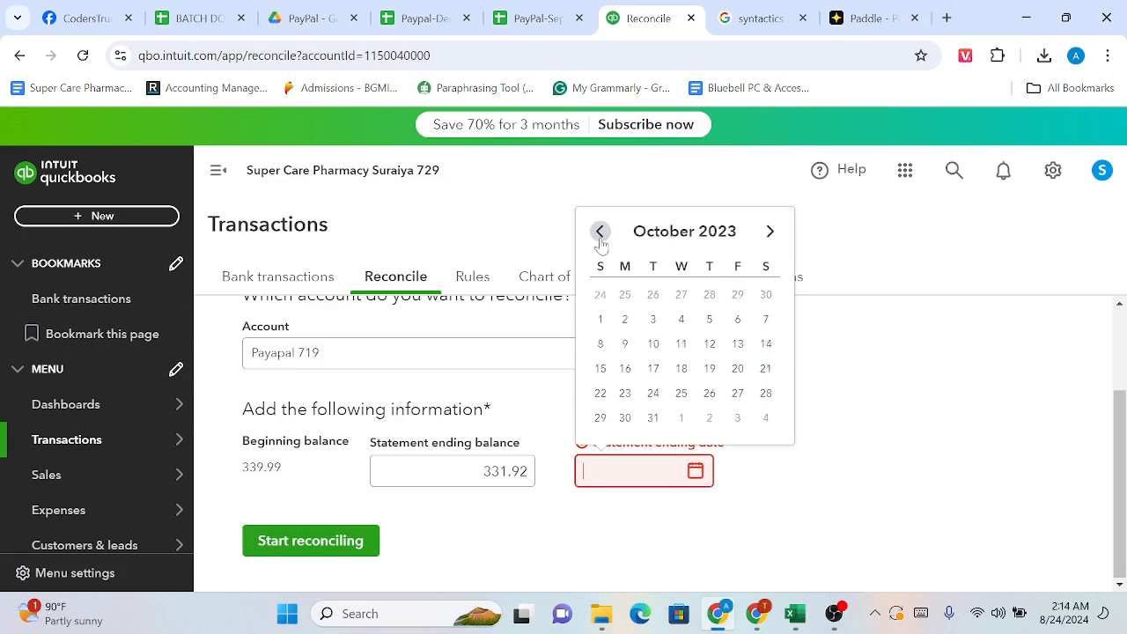
pyautogui.click(599, 232)
pyautogui.click(600, 231)
pyautogui.click(599, 231)
pyautogui.click(600, 231)
pyautogui.click(600, 231)
pyautogui.click(600, 231)
pyautogui.click(599, 231)
pyautogui.doubleClick(600, 231)
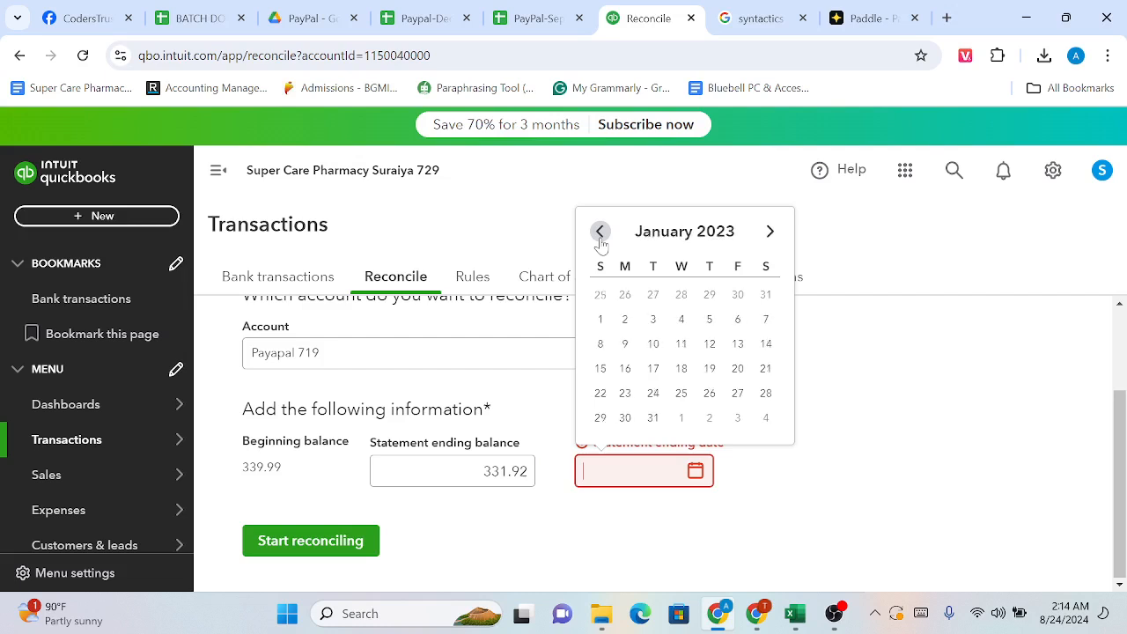
pyautogui.doubleClick(599, 231)
pyautogui.doubleClick(600, 232)
pyautogui.click(599, 231)
pyautogui.doubleClick(600, 232)
pyautogui.click(600, 232)
pyautogui.doubleClick(599, 232)
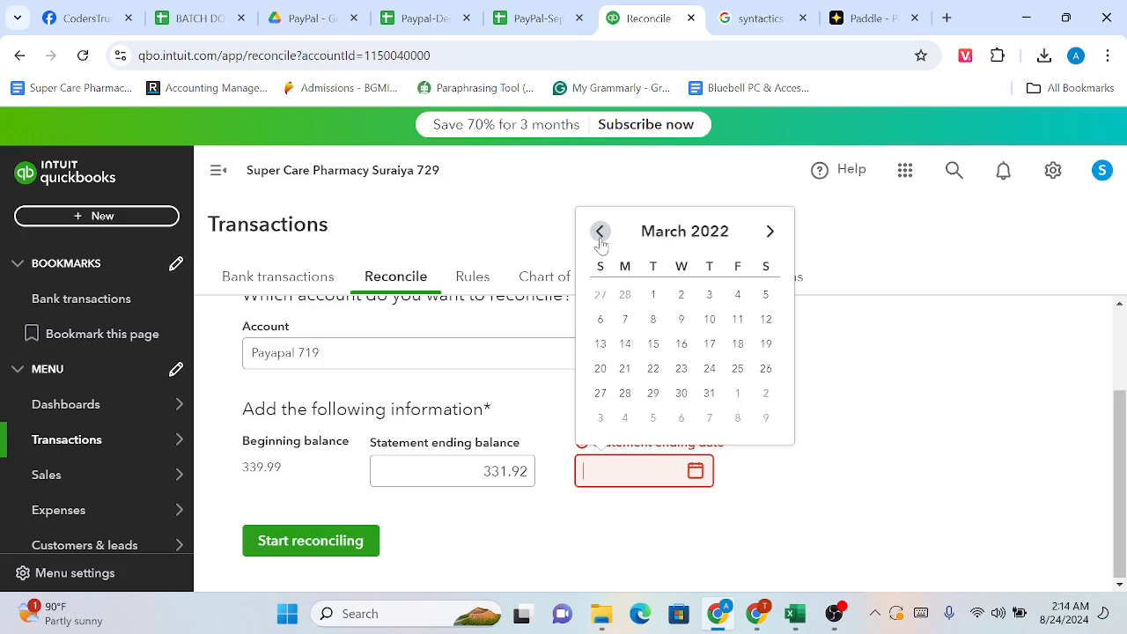
pyautogui.doubleClick(600, 231)
pyautogui.doubleClick(600, 231)
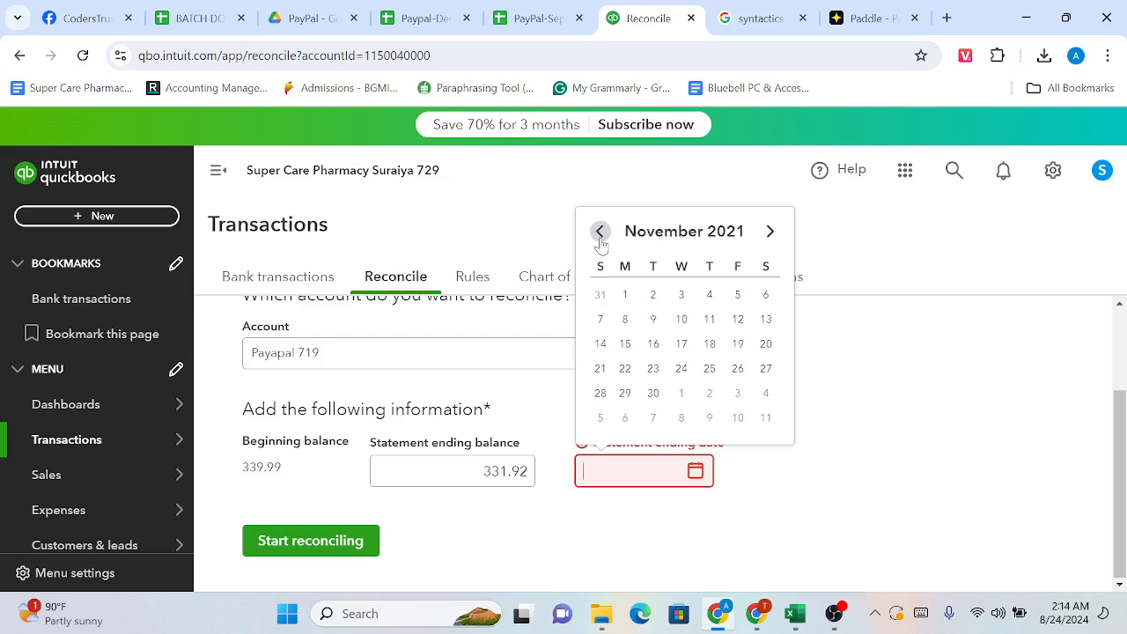
pyautogui.click(599, 231)
pyautogui.click(770, 231)
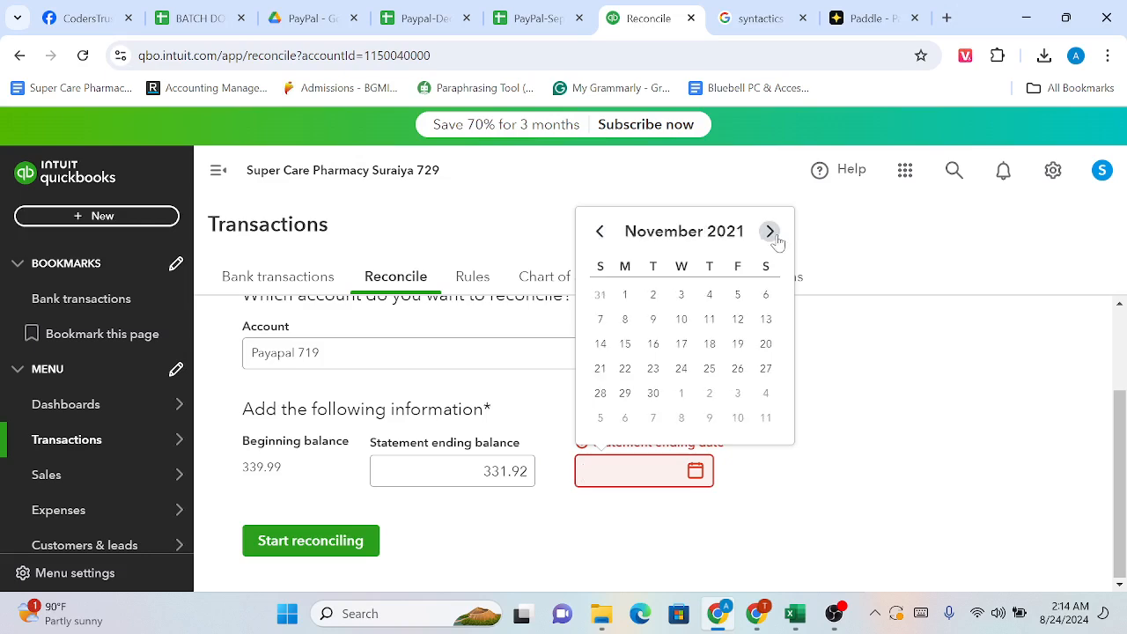
pyautogui.click(771, 232)
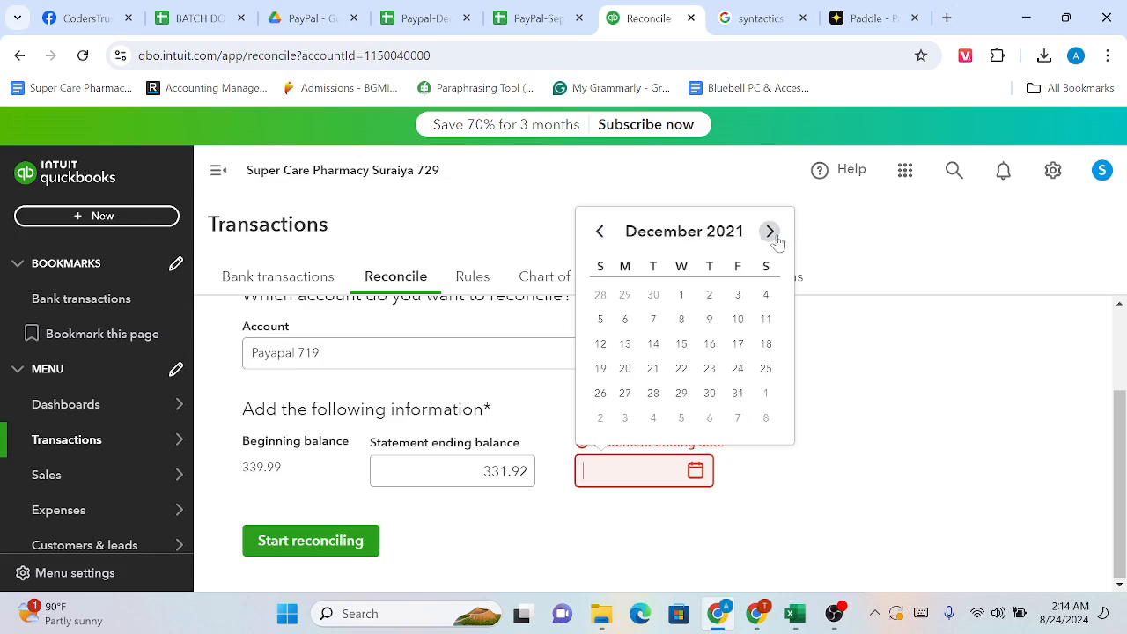
pyautogui.click(625, 393)
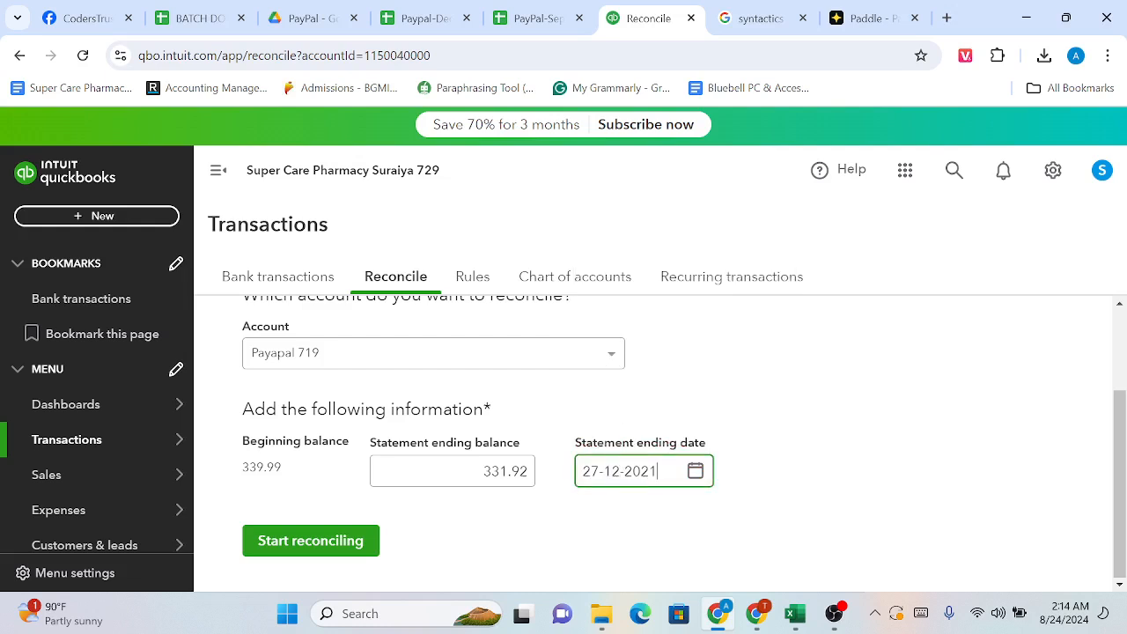
pyautogui.click(344, 553)
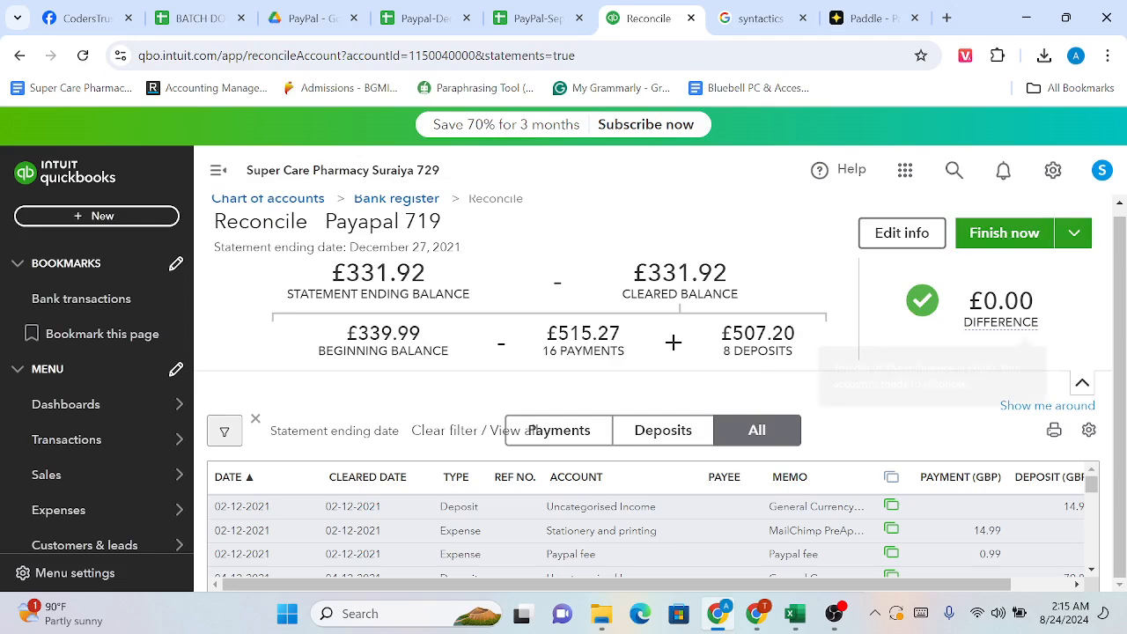
# Review the statement information and the marked transactions, and finish the Payapal 719 reconciliation
pyautogui.click(887, 234)
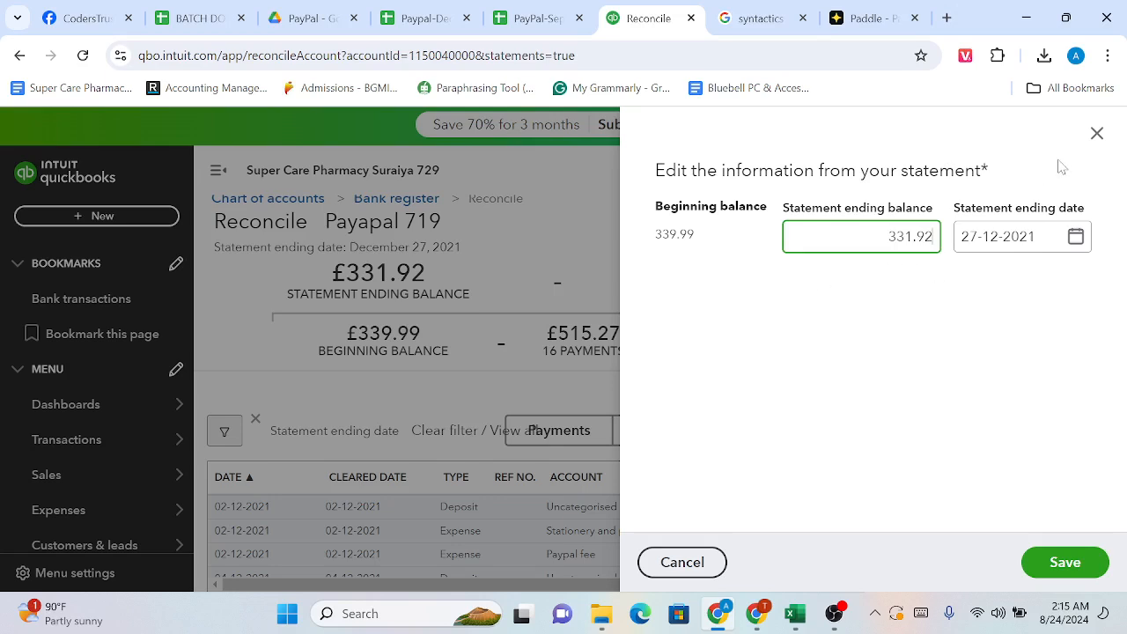
pyautogui.click(1096, 133)
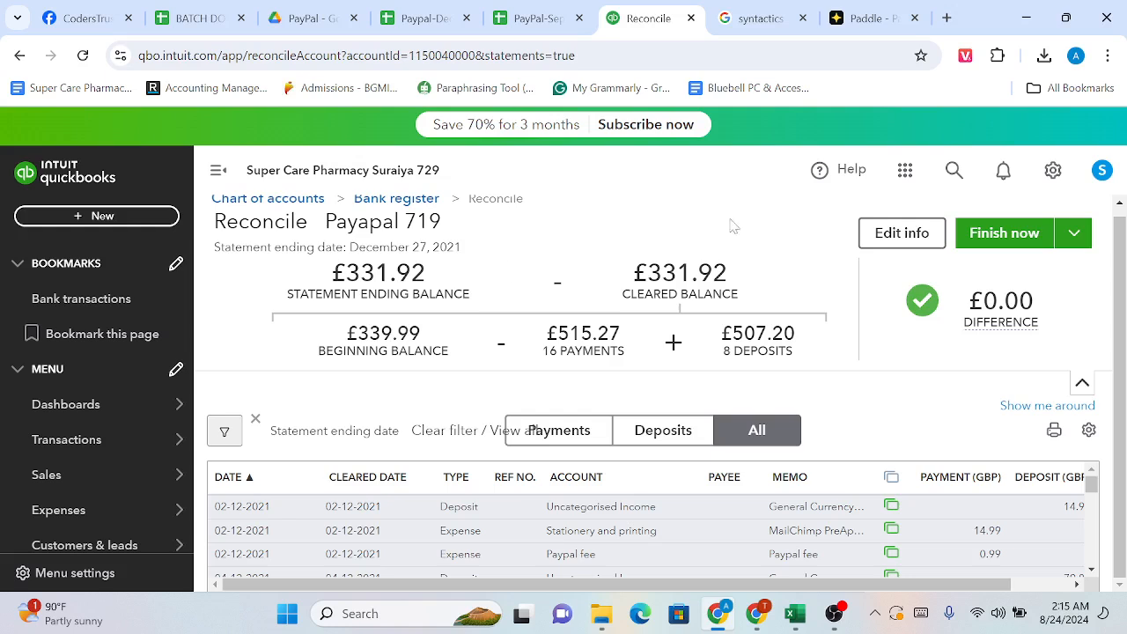
pyautogui.scroll(-5, 779, 568)
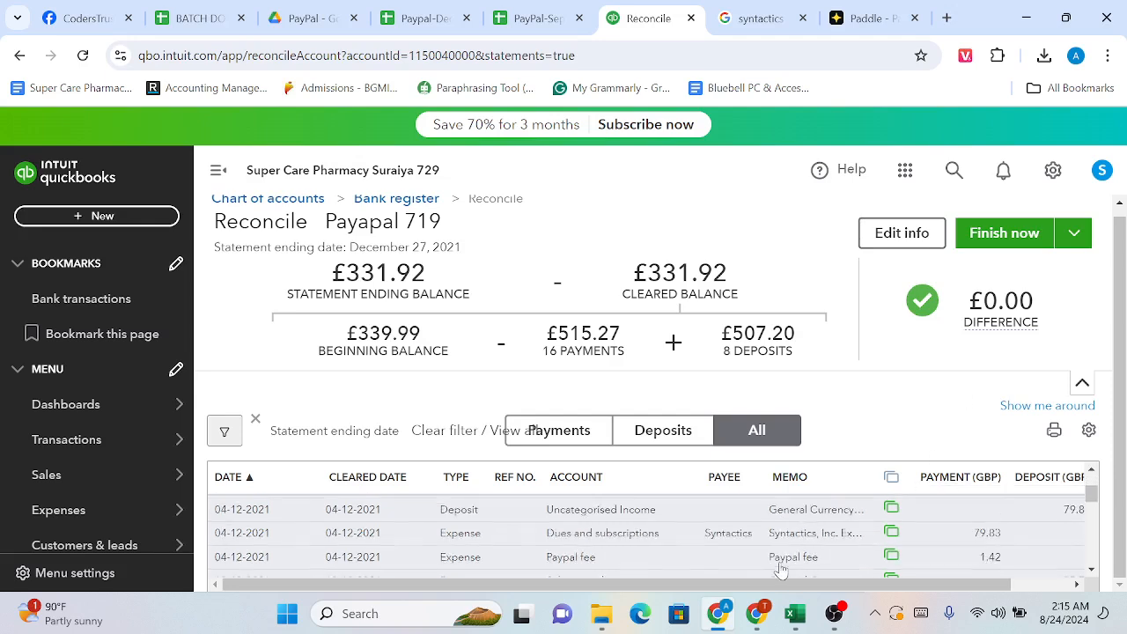
pyautogui.hscroll(2, 780, 568)
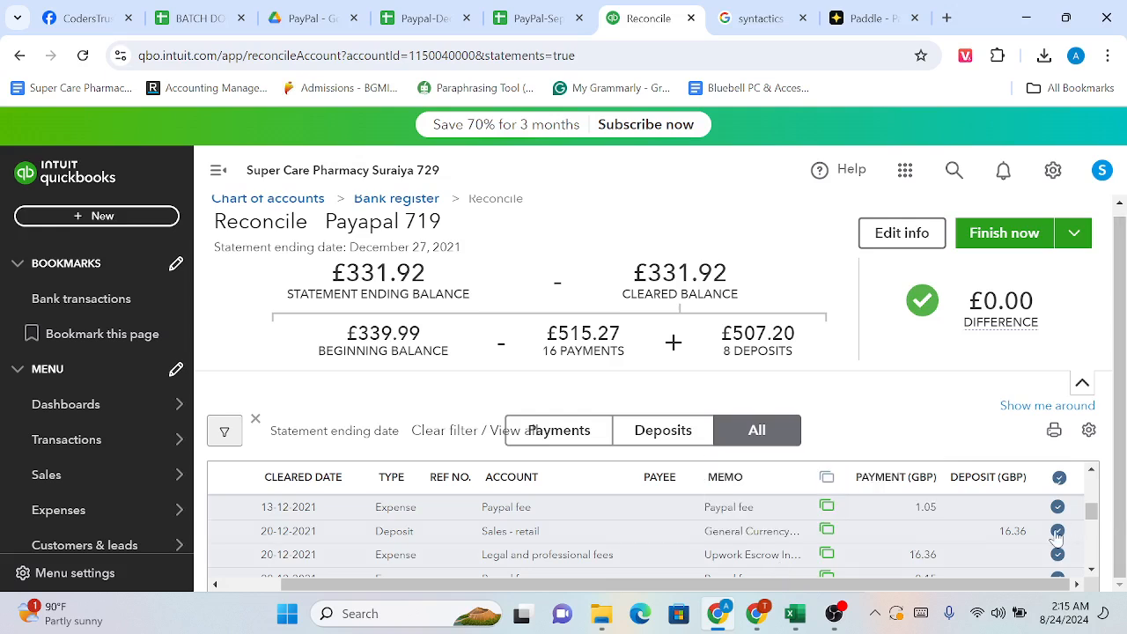
pyautogui.click(1013, 250)
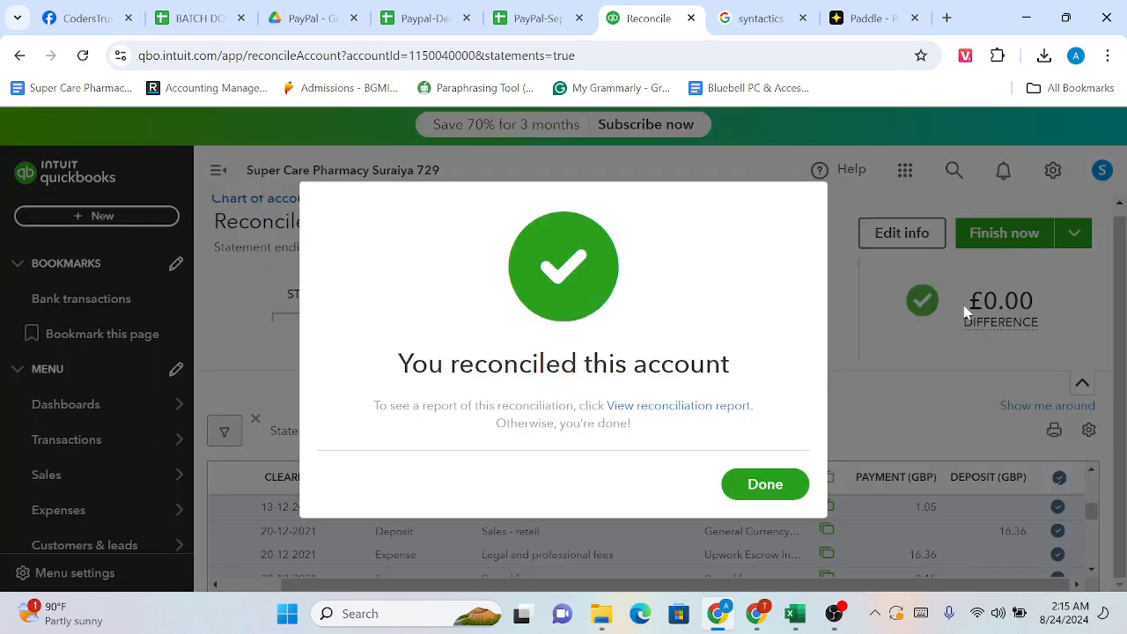
pyautogui.click(781, 484)
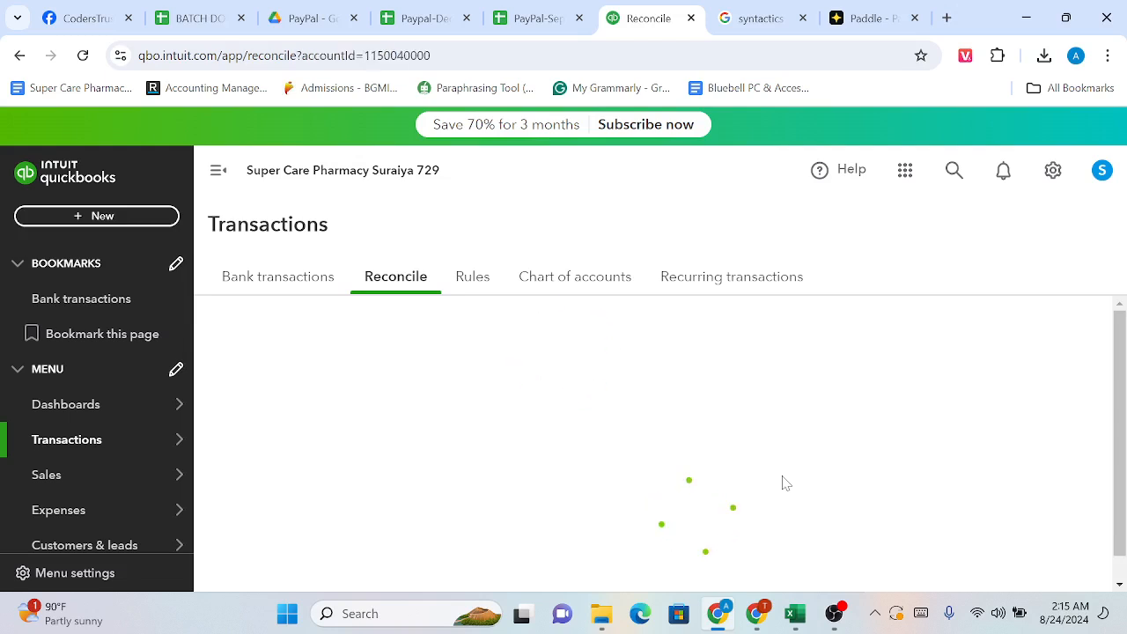
# Open the Payapal 719 reconciliation report for 27-12-2021 and examine its summary and cleared payments
pyautogui.scroll(-2, 629, 437)
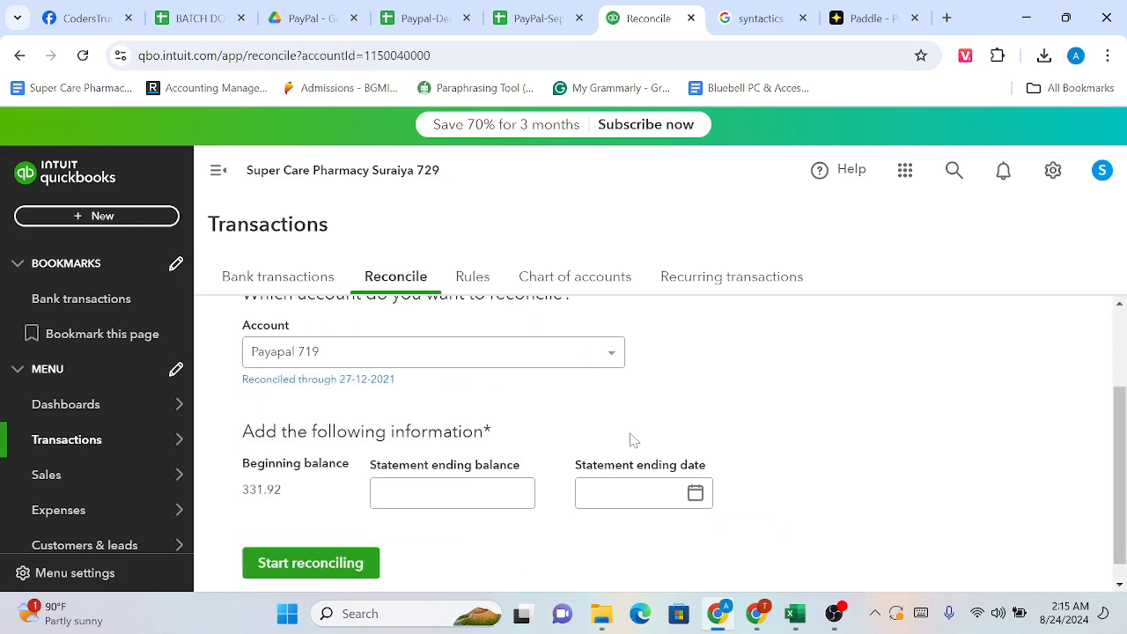
pyautogui.click(317, 379)
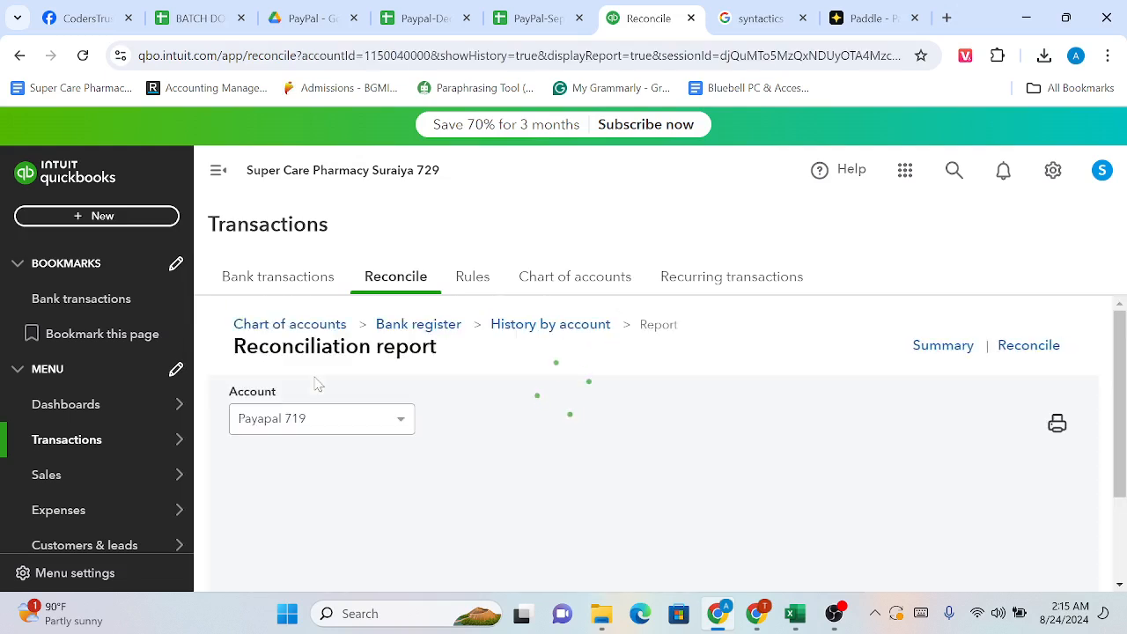
pyautogui.scroll(-5, 476, 440)
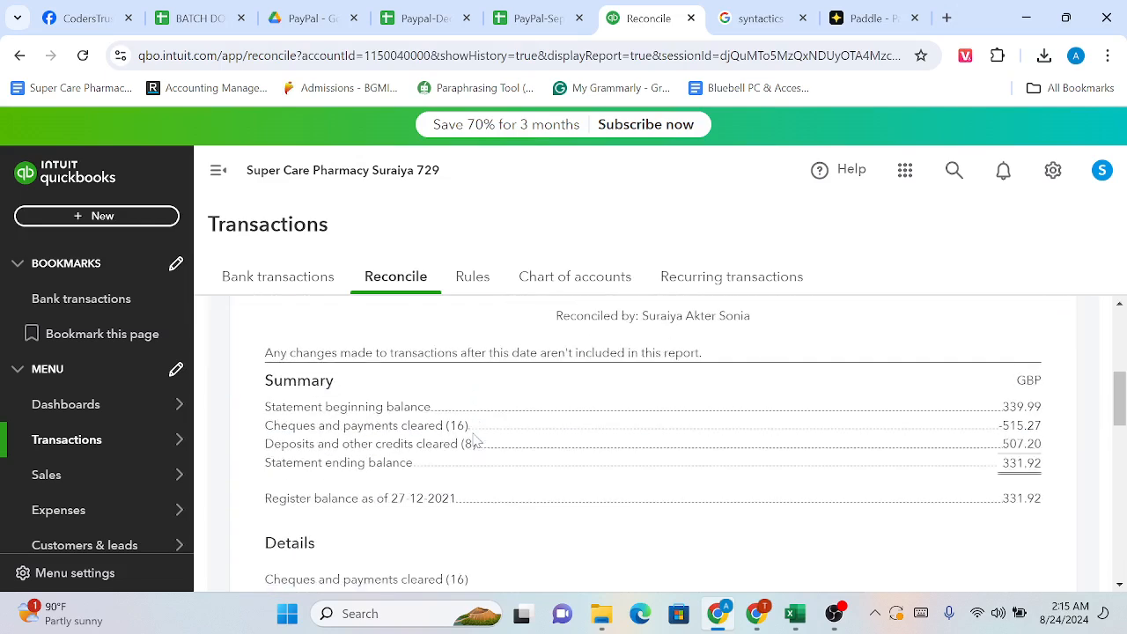
pyautogui.scroll(-12, 476, 441)
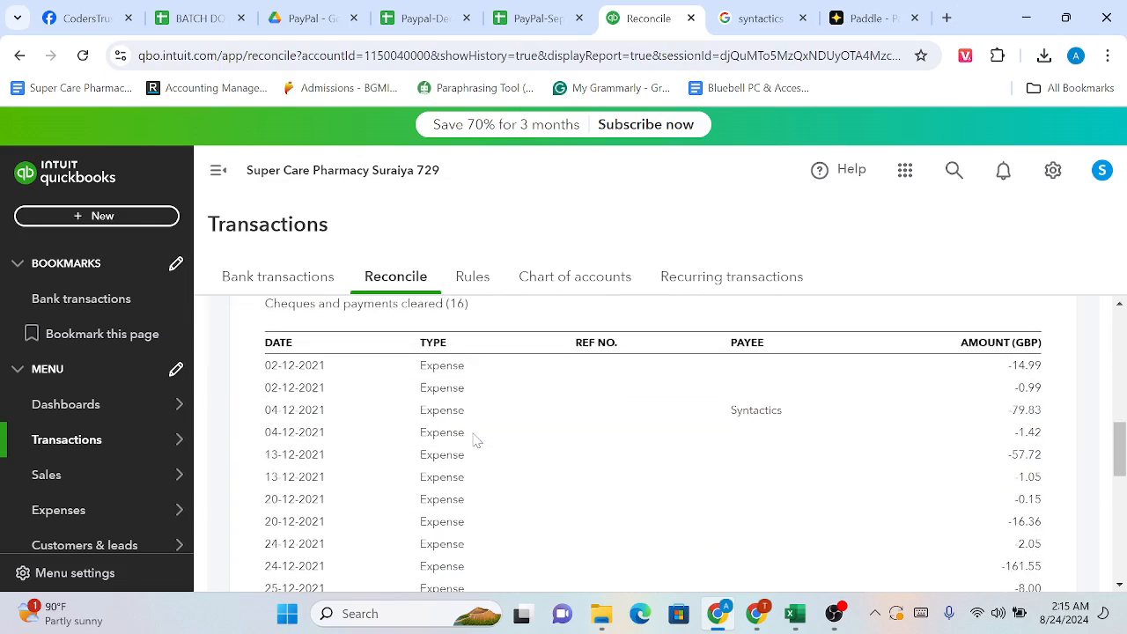
pyautogui.scroll(17, 473, 440)
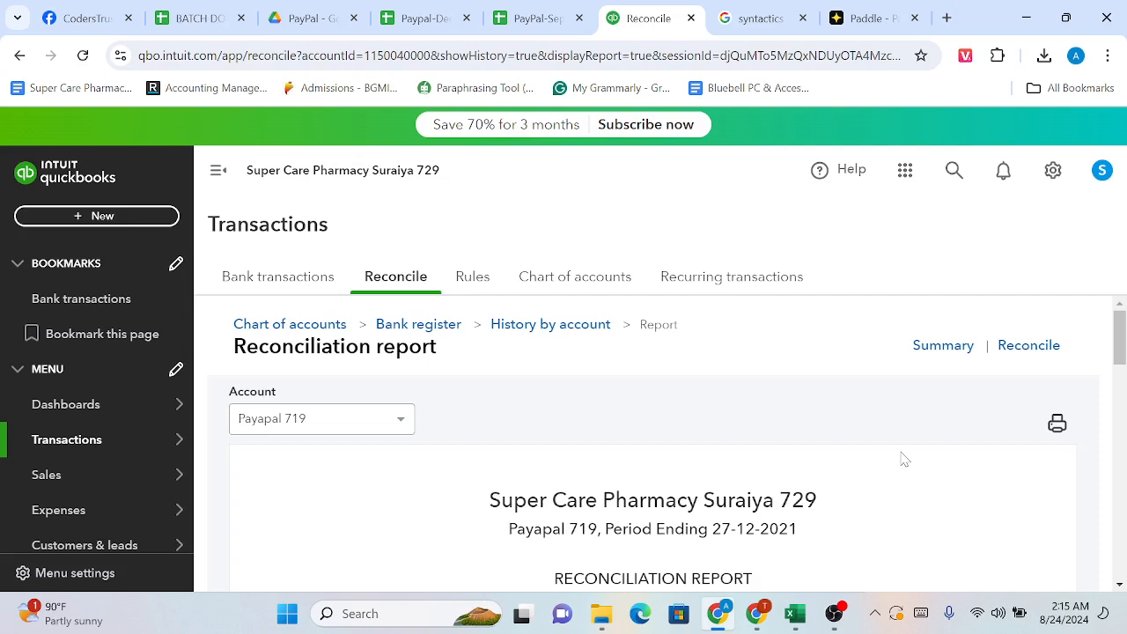
# Look through the columns of the PayPal-Sep-2021 spreadsheet and close both PayPal spreadsheet tabs
pyautogui.click(535, 18)
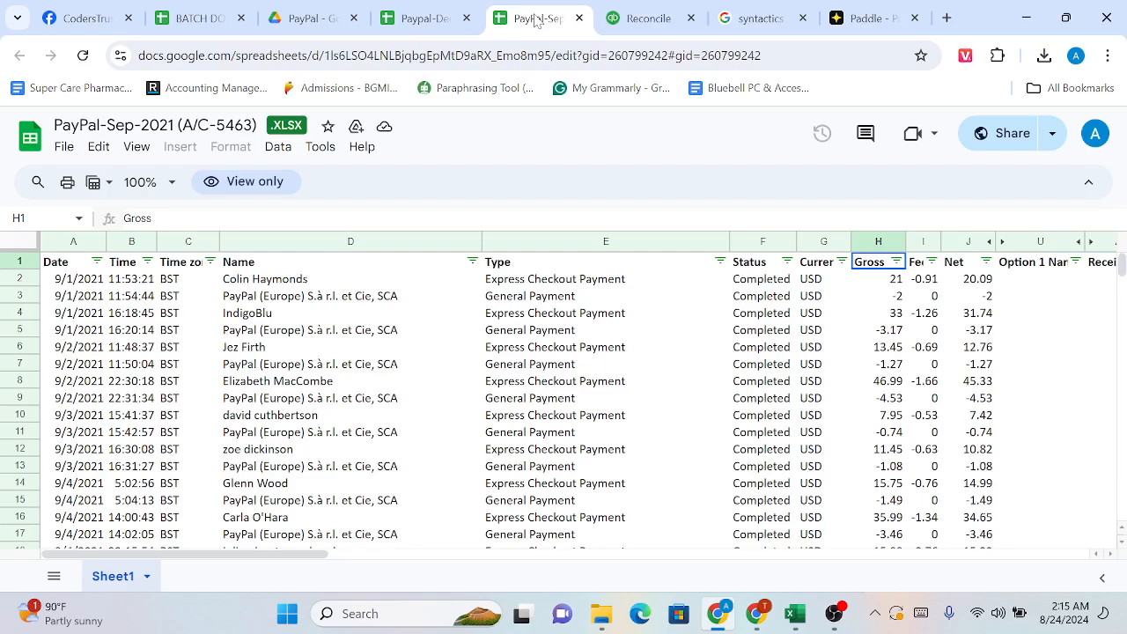
pyautogui.hscroll(15, 397, 325)
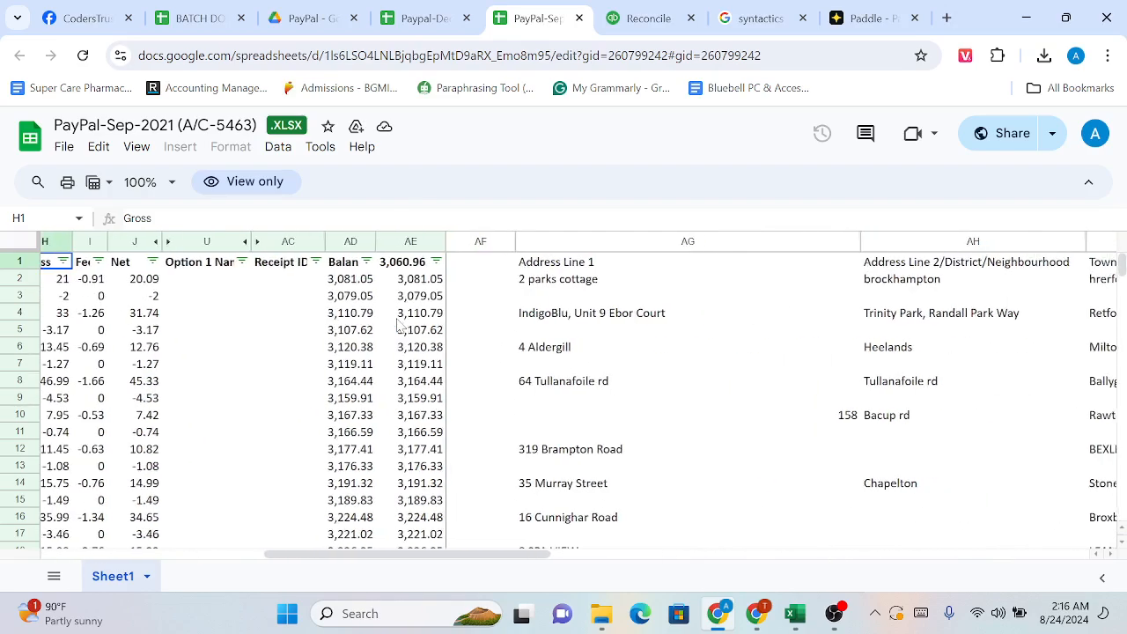
pyautogui.hscroll(5, 397, 325)
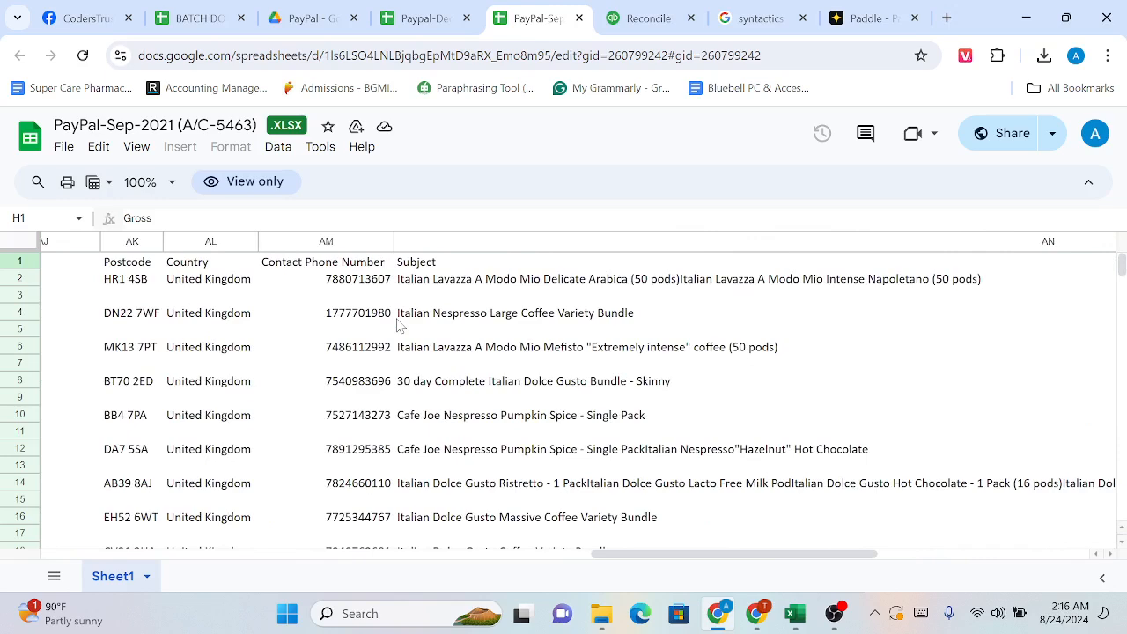
pyautogui.hscroll(-20, 397, 326)
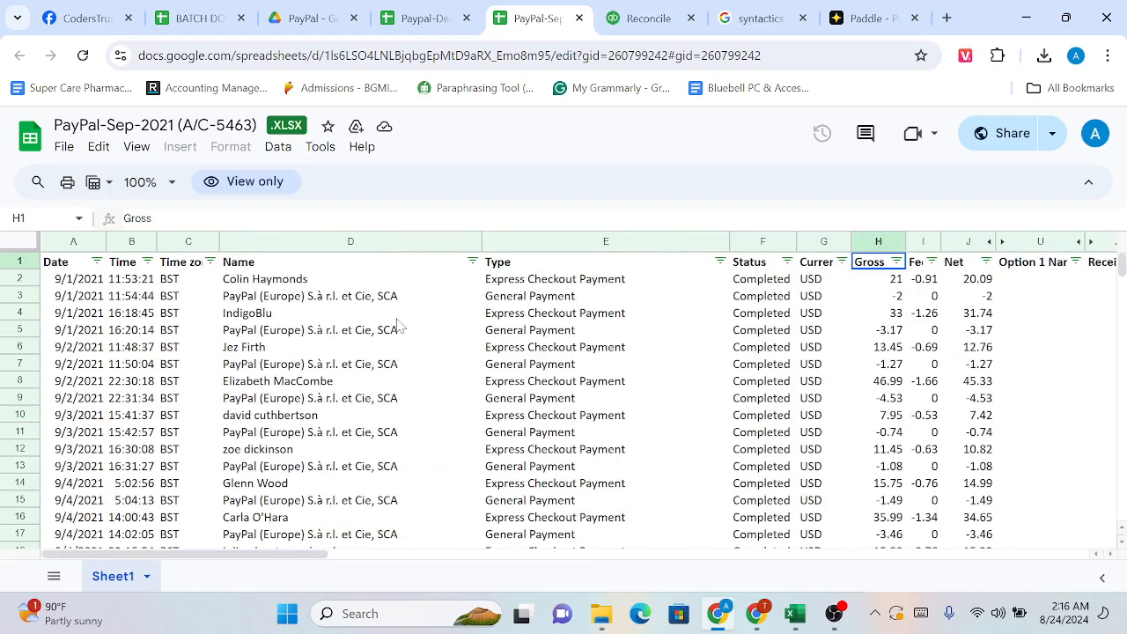
pyautogui.click(579, 19)
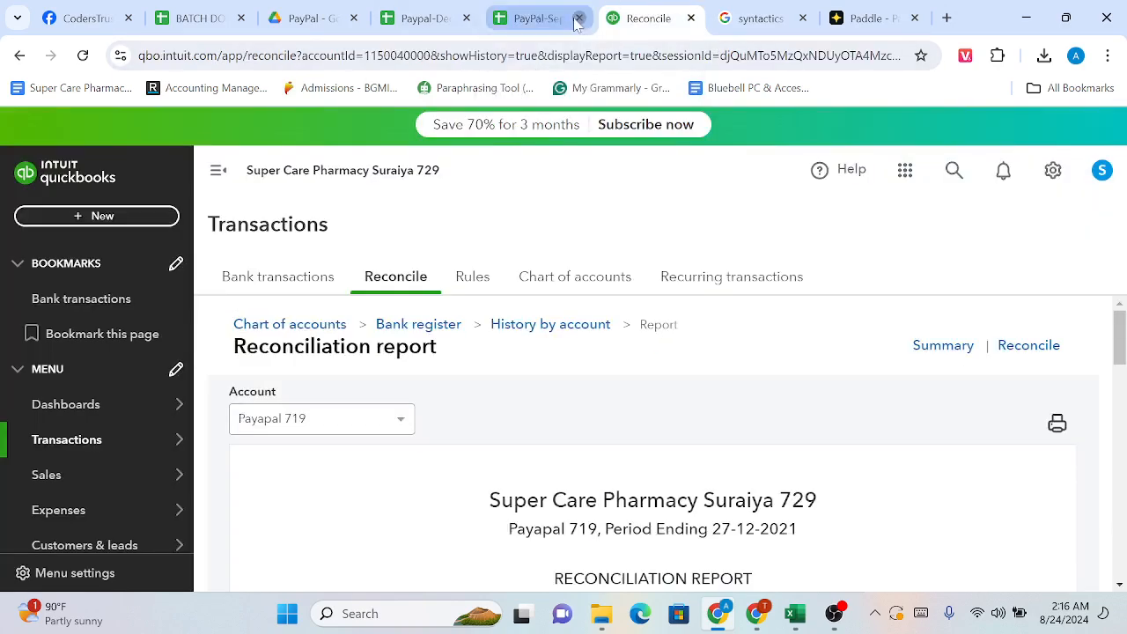
pyautogui.click(467, 18)
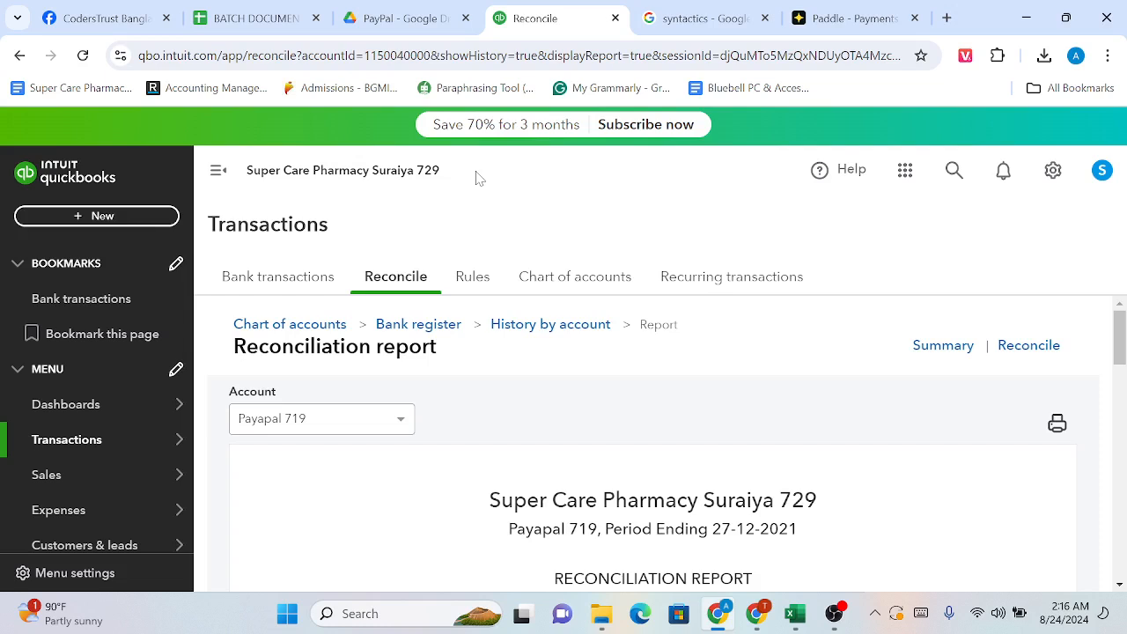
# Open the Paypal - CSV Drive folder from its link in the BATCH DOCUMENT -AMS spreadsheet
pyautogui.click(246, 13)
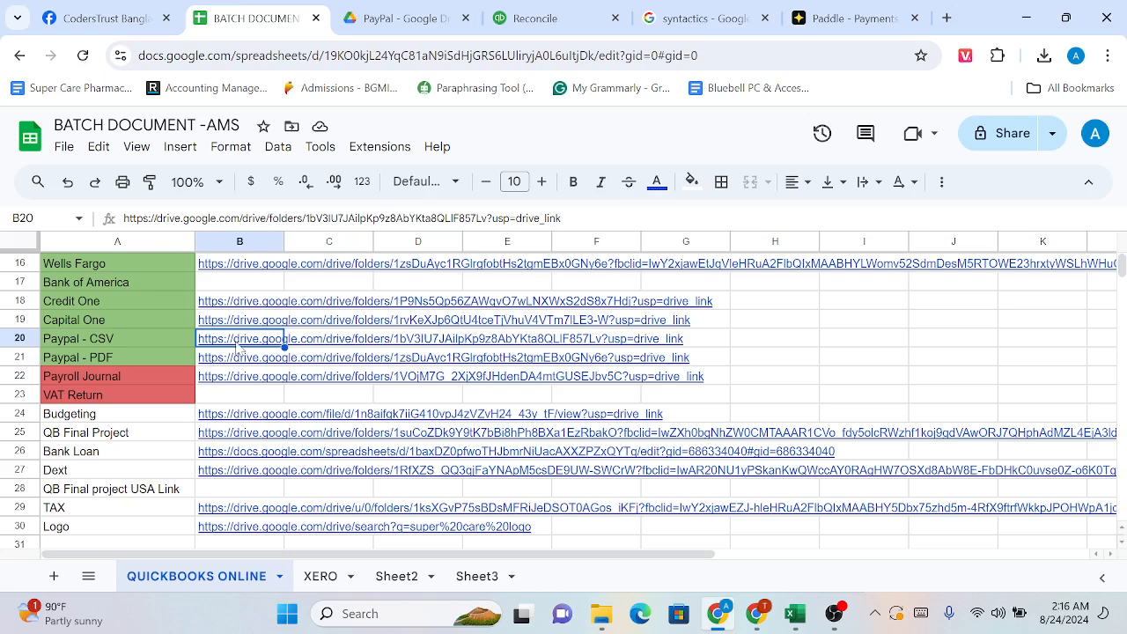
pyautogui.click(284, 375)
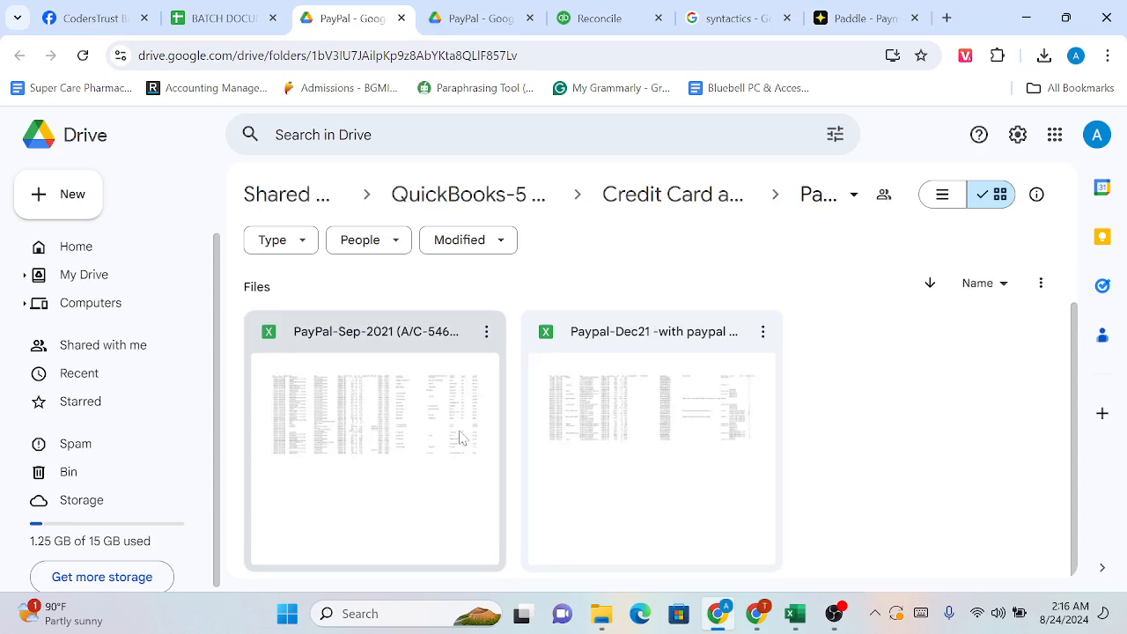
# Open the PayPal-Sep-2021 spreadsheet from the Drive folder and download it as a Microsoft Excel (.xlsx) file
pyautogui.scroll(1, 459, 438)
pyautogui.doubleClick(406, 438)
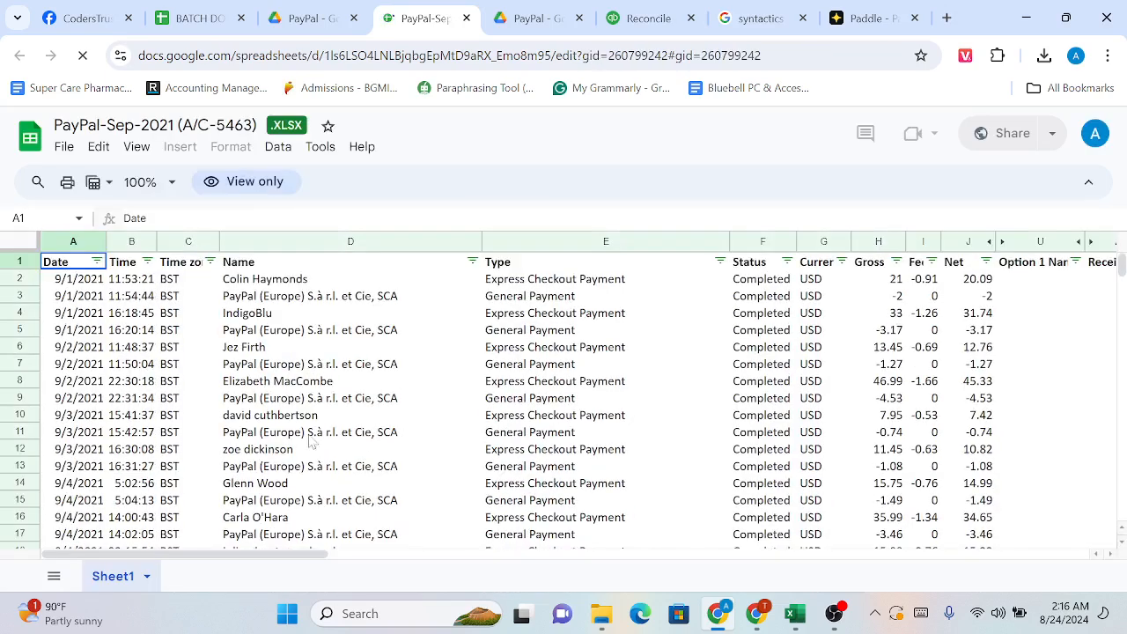
pyautogui.click(64, 149)
pyautogui.moveTo(112, 407)
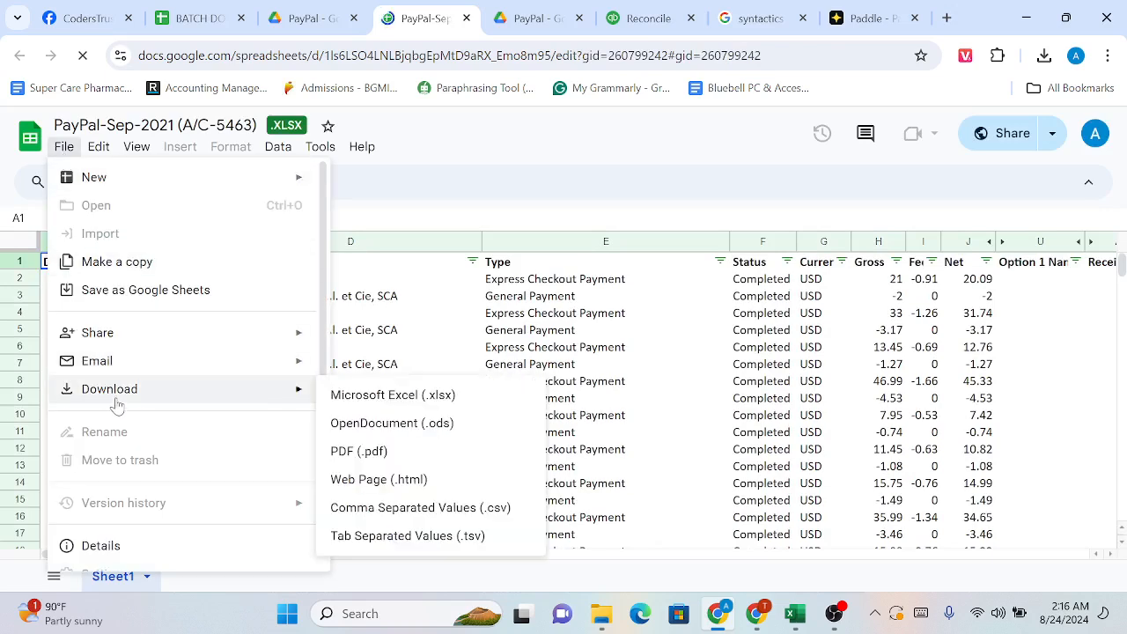
pyautogui.click(385, 398)
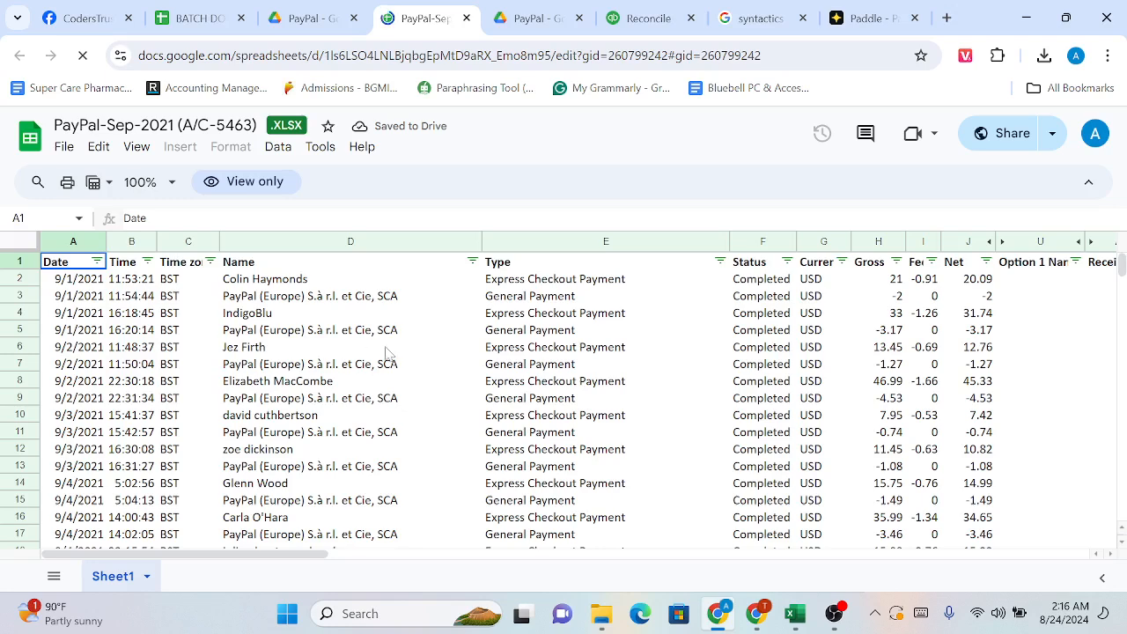
# Open the downloaded PayPal-Sep-2021 workbook in Excel and enable editing
pyautogui.click(1044, 63)
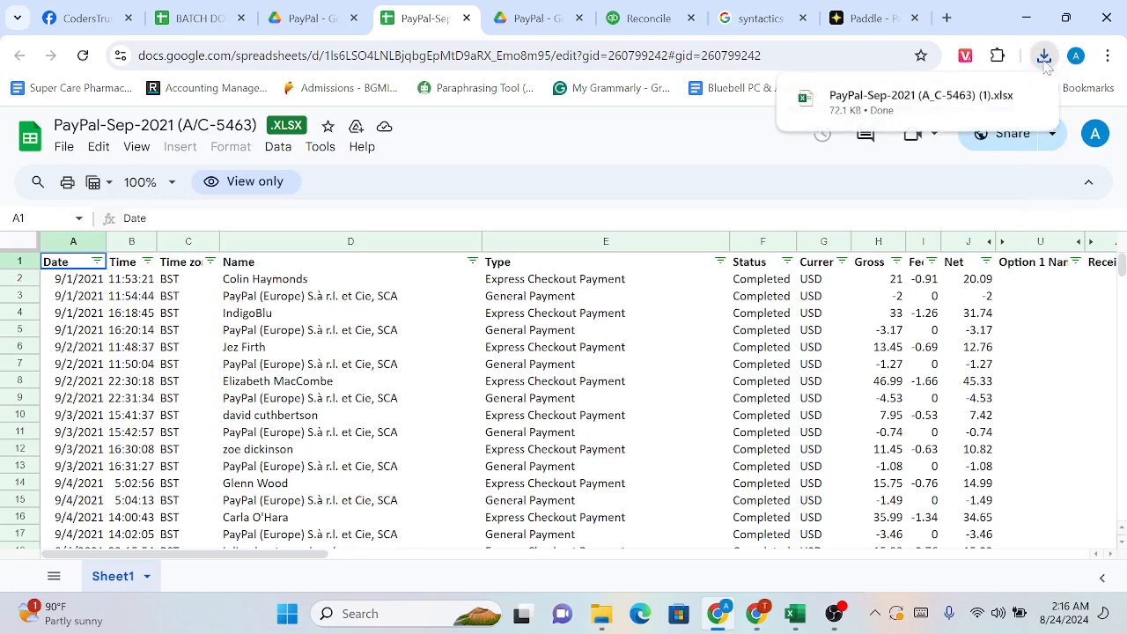
pyautogui.click(944, 120)
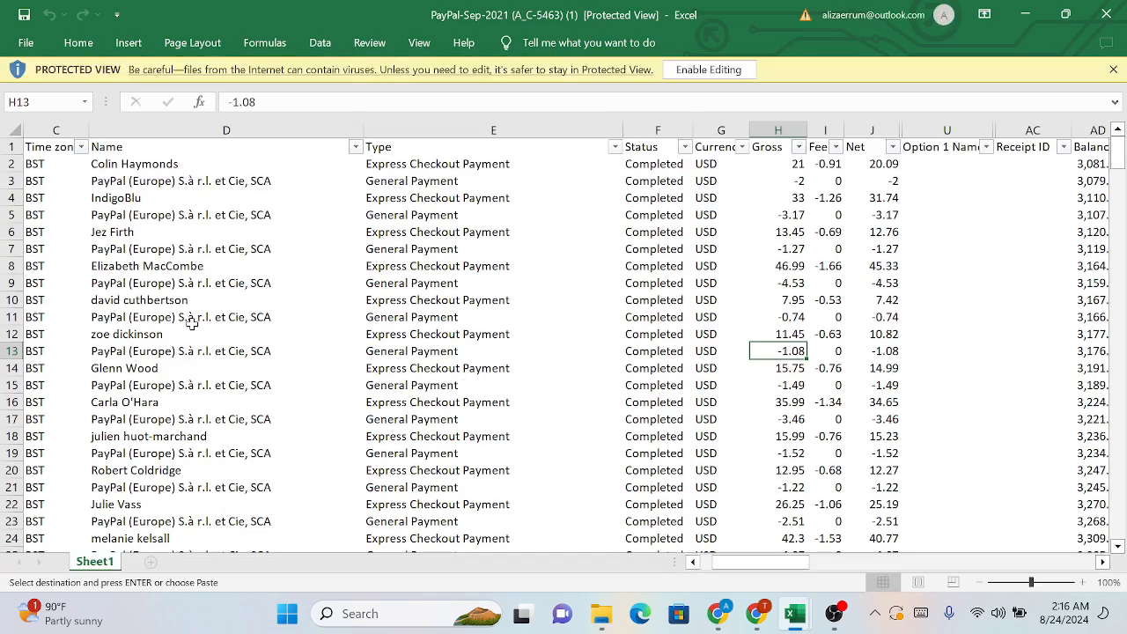
pyautogui.click(697, 70)
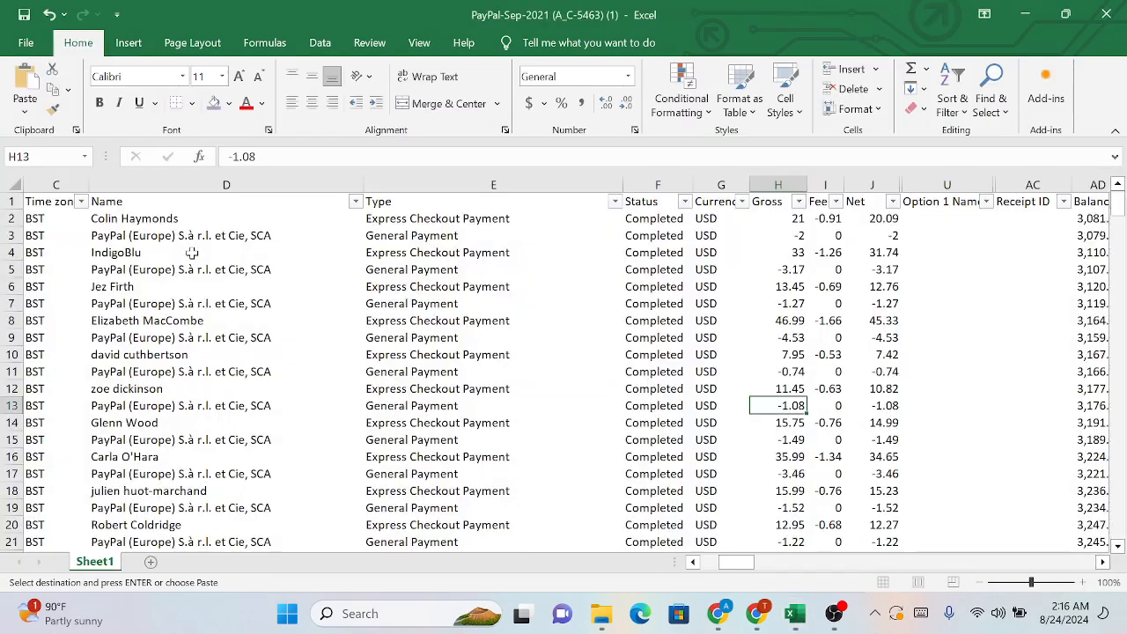
# Look through the transaction columns and check which currencies occur in the Currency column
pyautogui.scroll(-2, 192, 254)
pyautogui.scroll(-1, 192, 255)
pyautogui.scroll(4, 185, 253)
pyautogui.hscroll(-2, 176, 253)
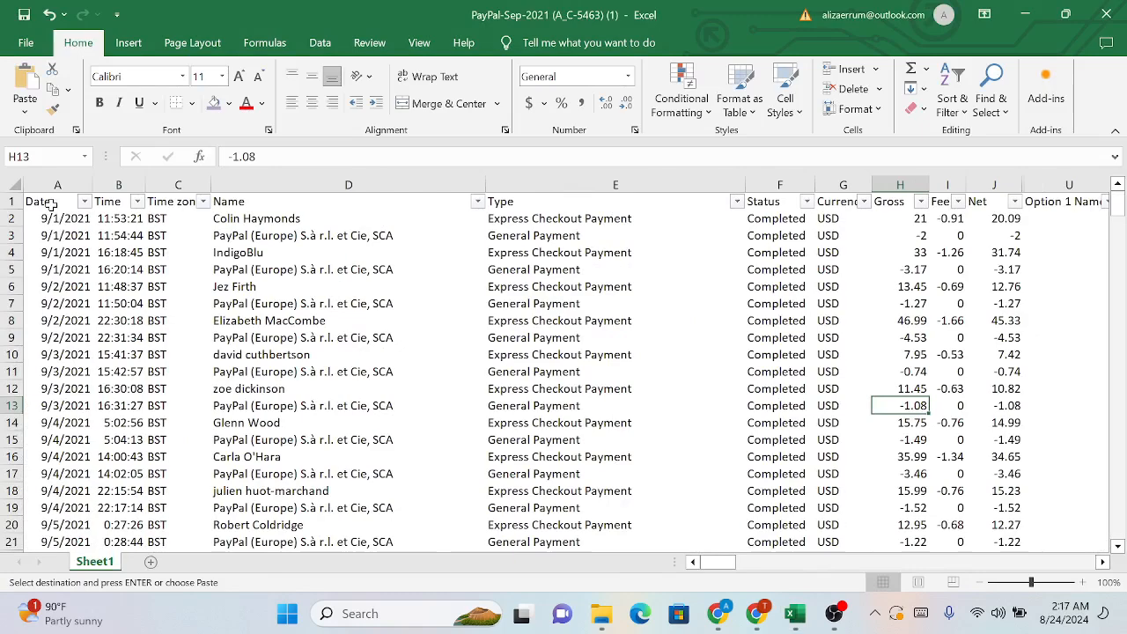
pyautogui.hscroll(3, 514, 257)
pyautogui.hscroll(-1, 559, 253)
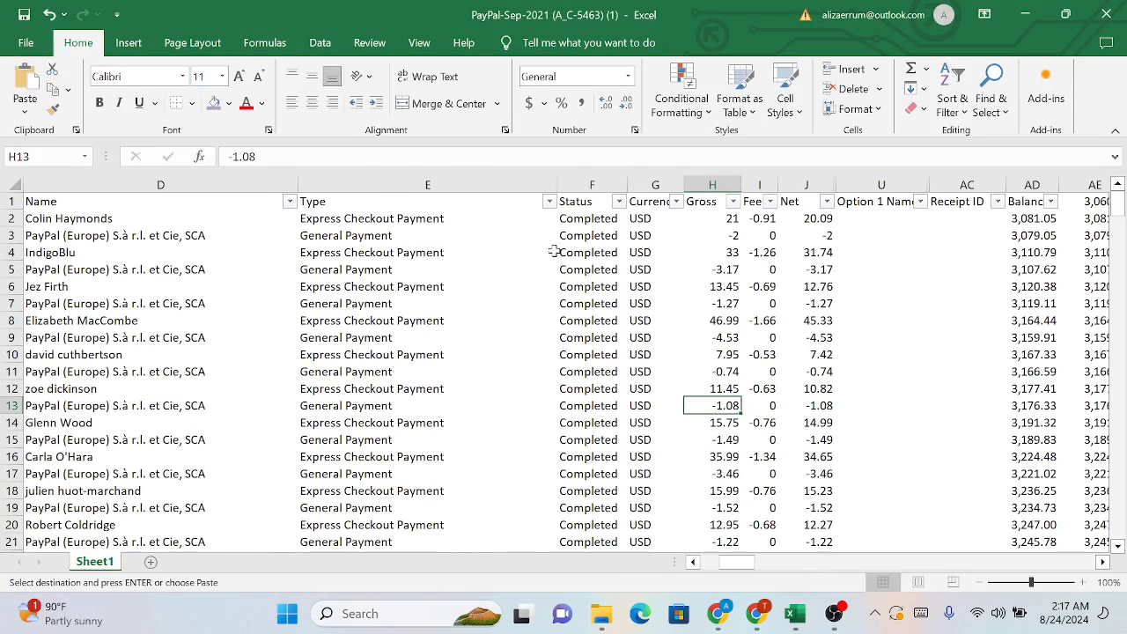
pyautogui.click(676, 202)
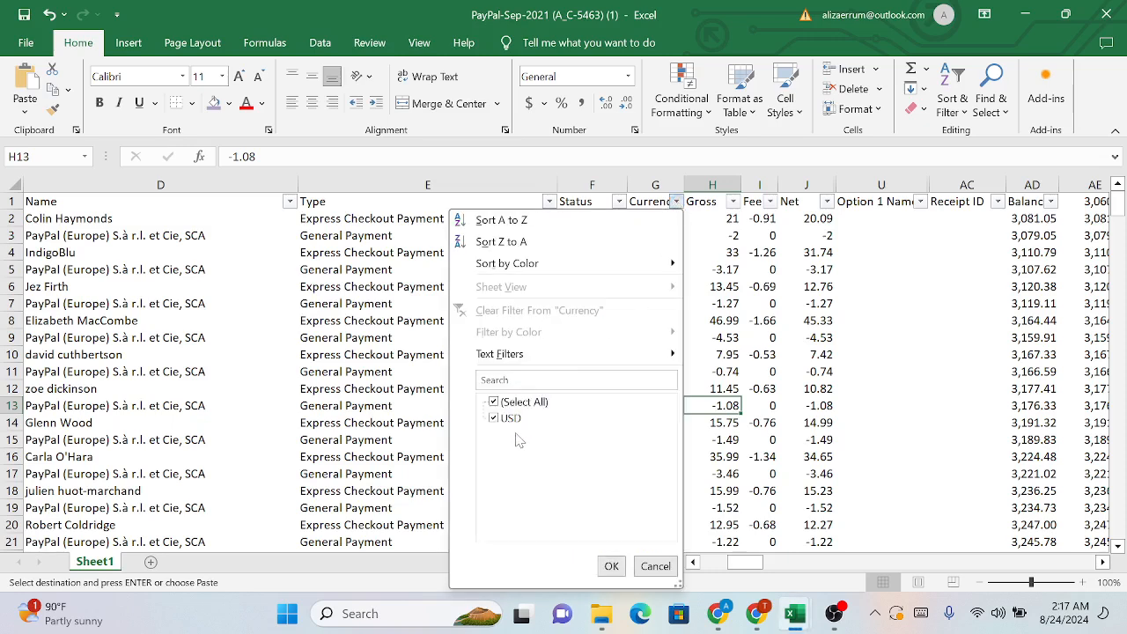
pyautogui.click(612, 566)
# Remove the existing header filters and reapply the filter from the Balance Impact heading so that column is included
pyautogui.hscroll(2, 770, 457)
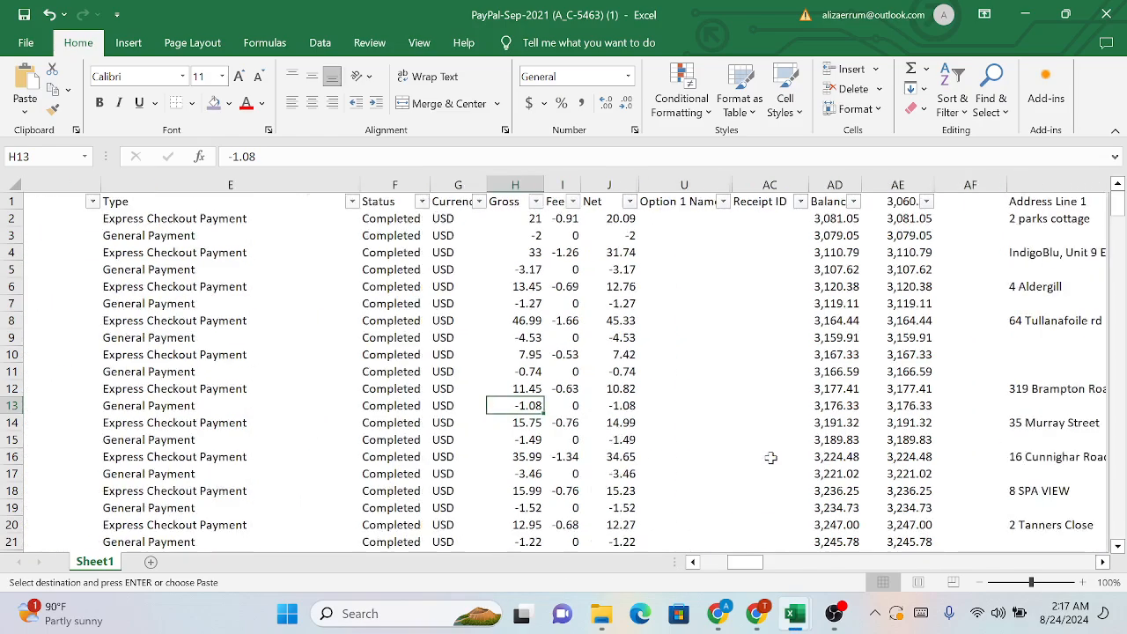
pyautogui.hscroll(15, 771, 458)
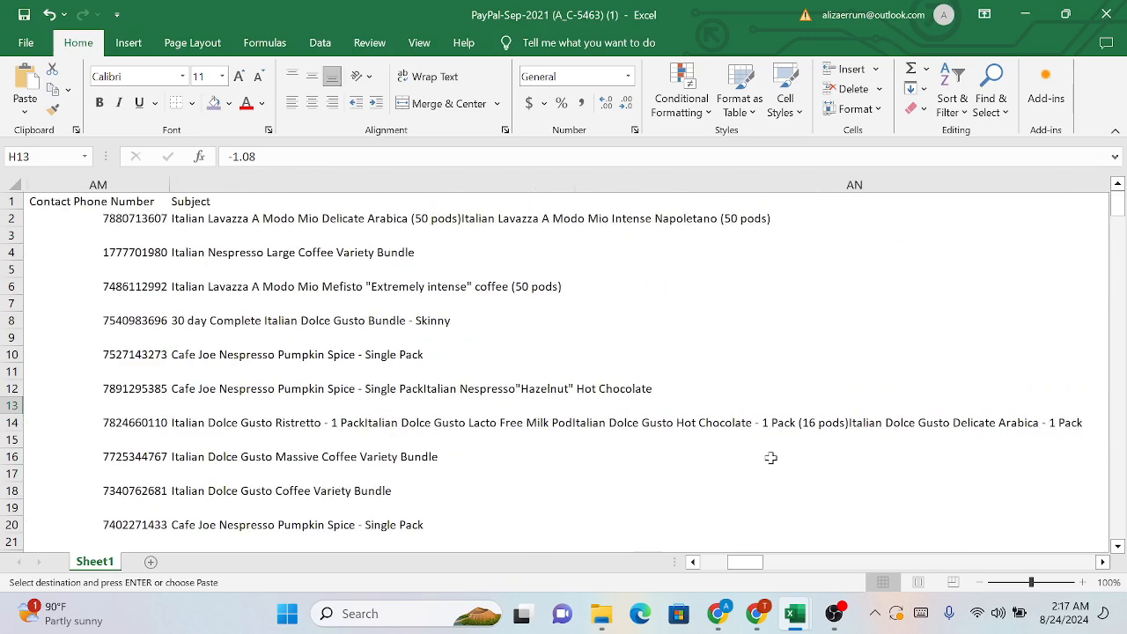
pyautogui.hscroll(4, 770, 457)
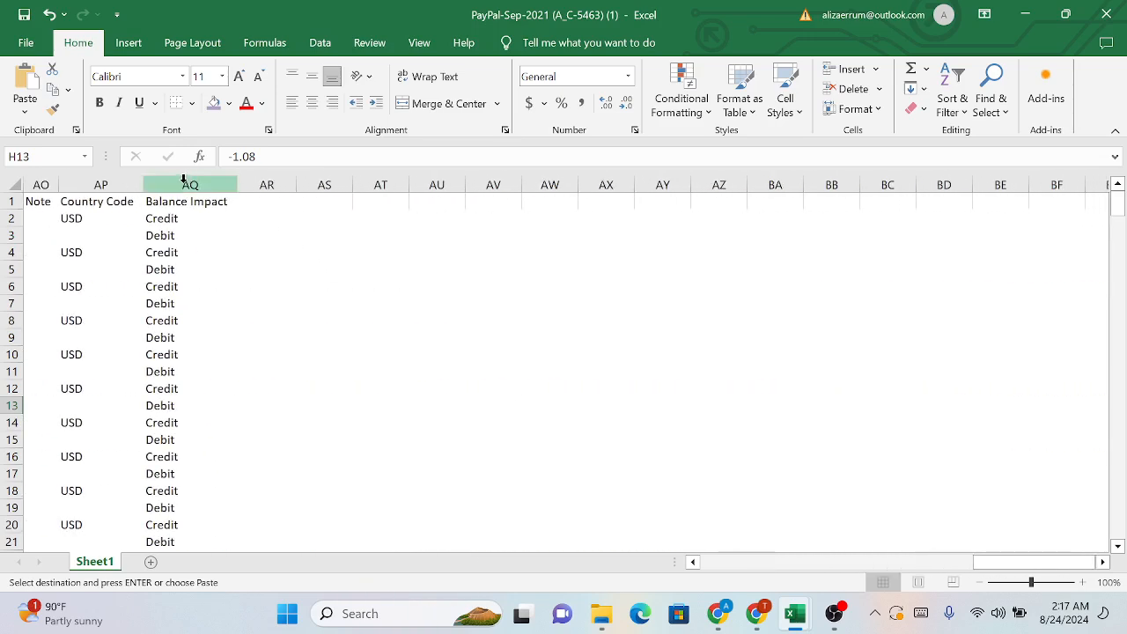
pyautogui.click(184, 180)
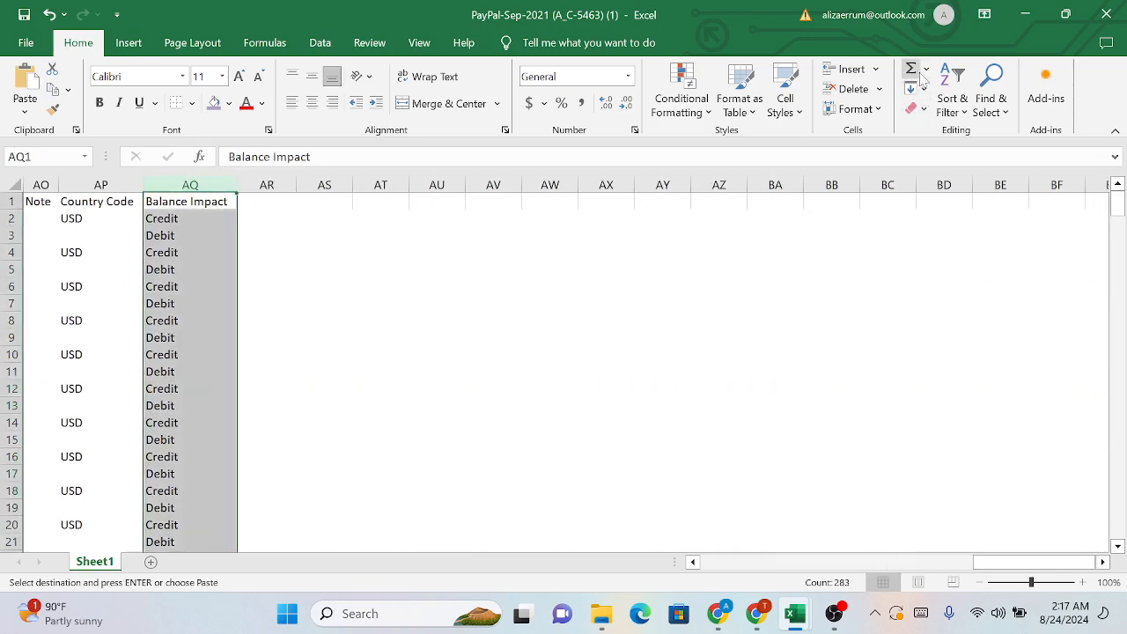
pyautogui.click(952, 104)
pyautogui.click(965, 193)
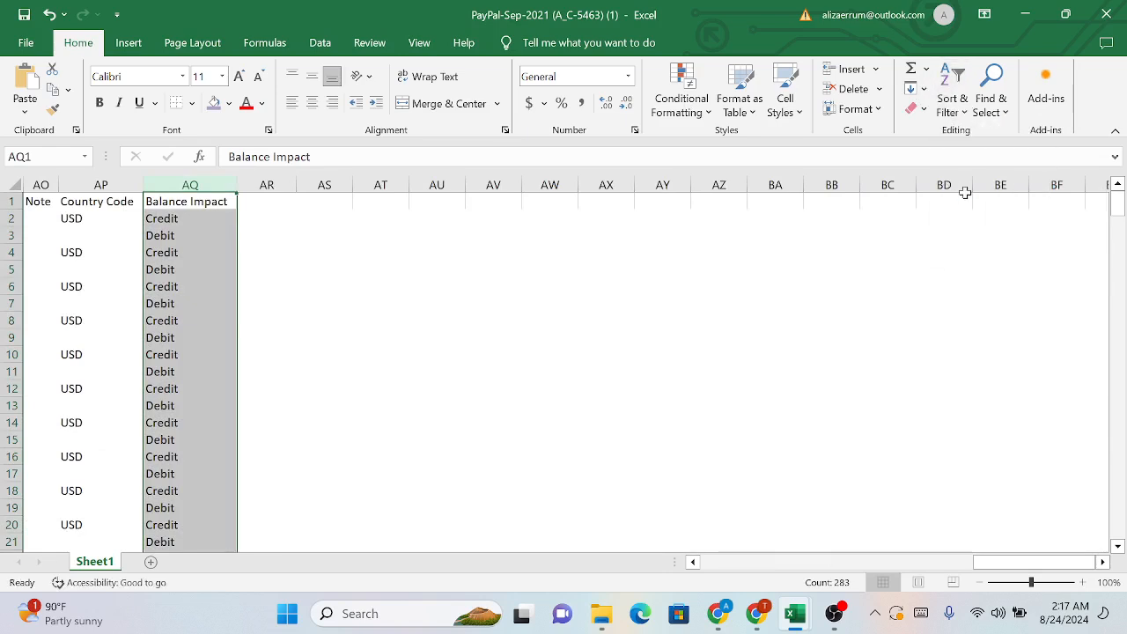
pyautogui.click(202, 206)
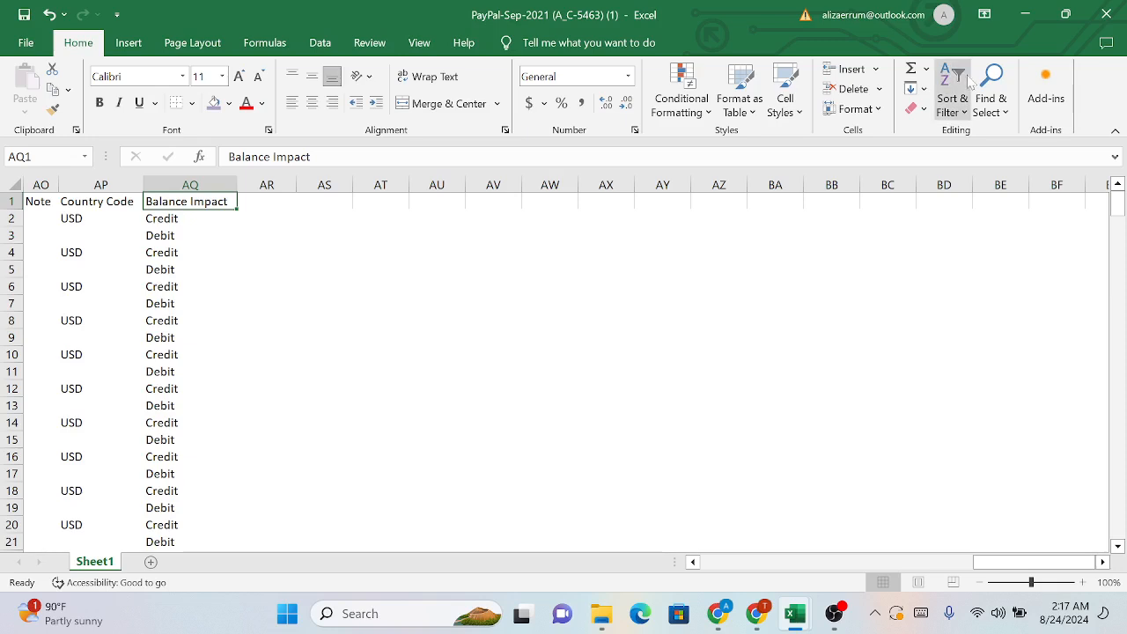
pyautogui.click(963, 111)
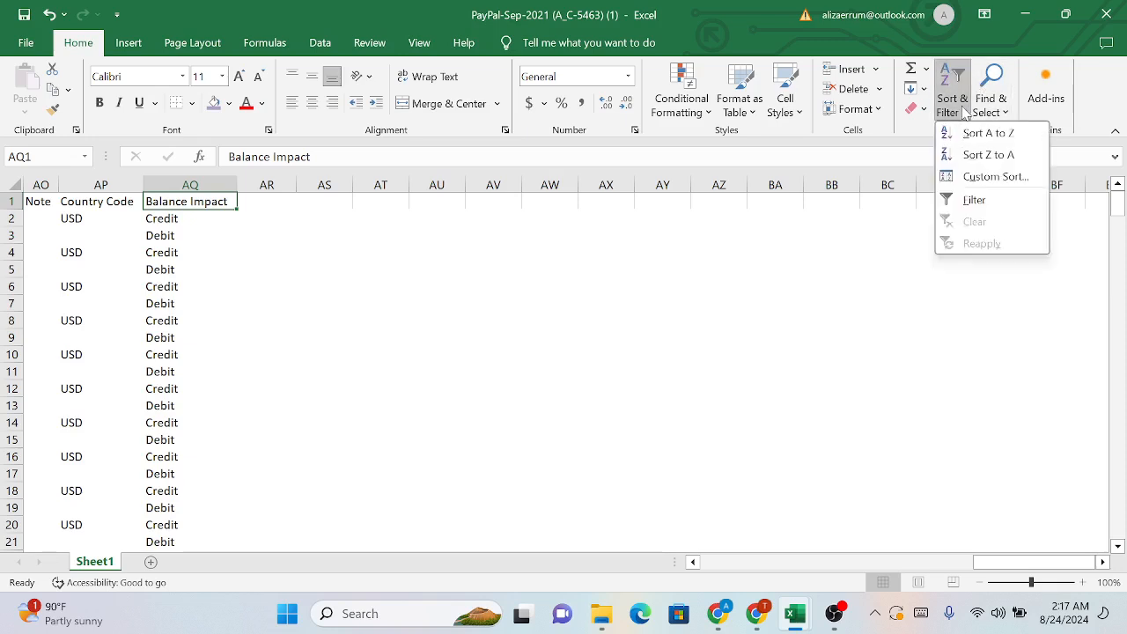
pyautogui.click(966, 202)
# Filter the Balance Impact column to Credit and Debit entries, leaving out Memo
pyautogui.click(228, 202)
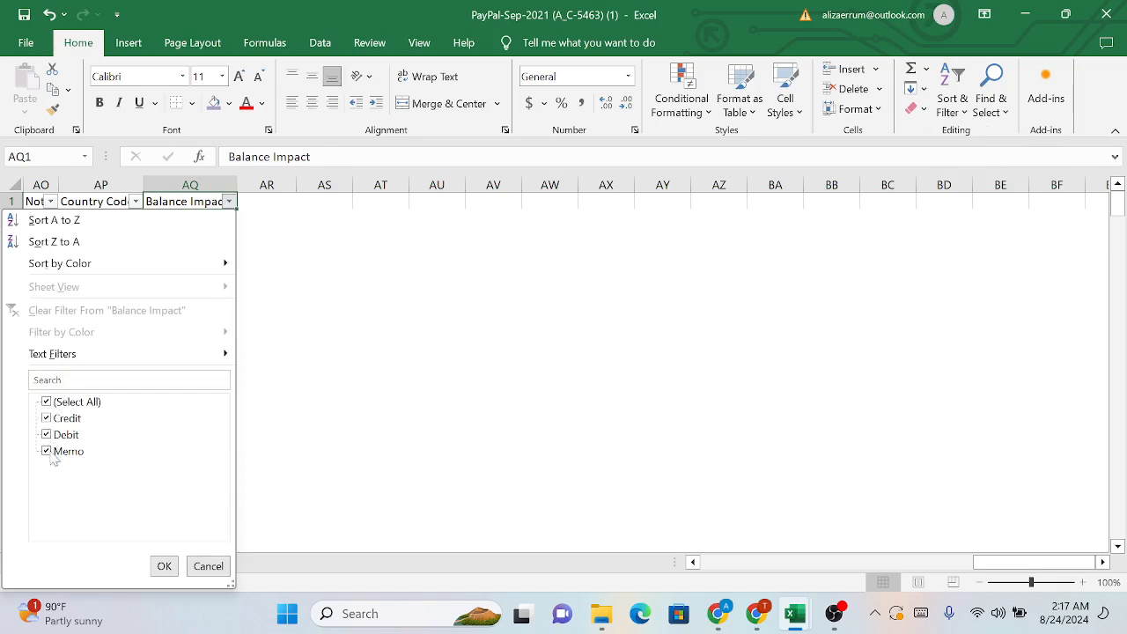
pyautogui.click(51, 405)
pyautogui.click(46, 419)
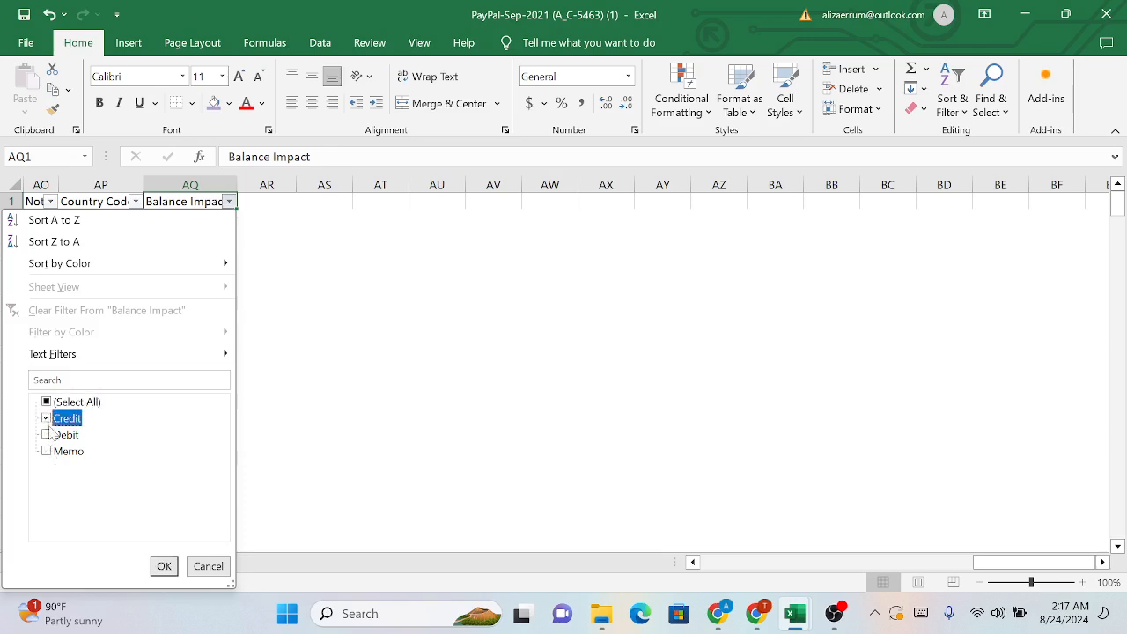
pyautogui.click(47, 435)
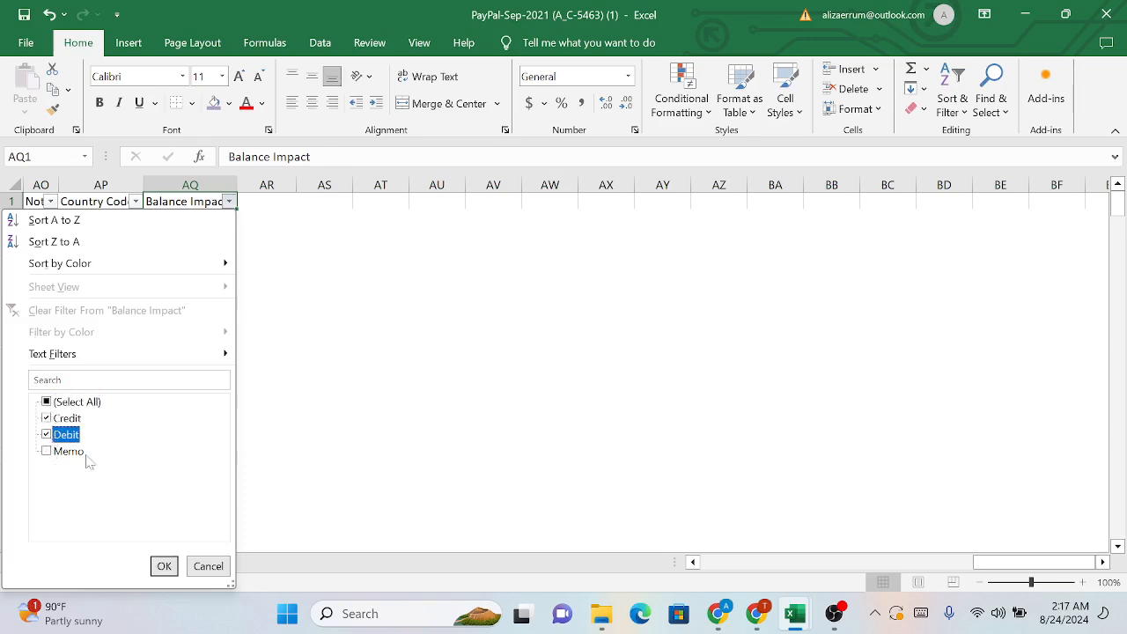
pyautogui.click(164, 566)
# Copy the filtered Date column with its heading and paste it at A1 of a new worksheet
pyautogui.hscroll(-15, 271, 338)
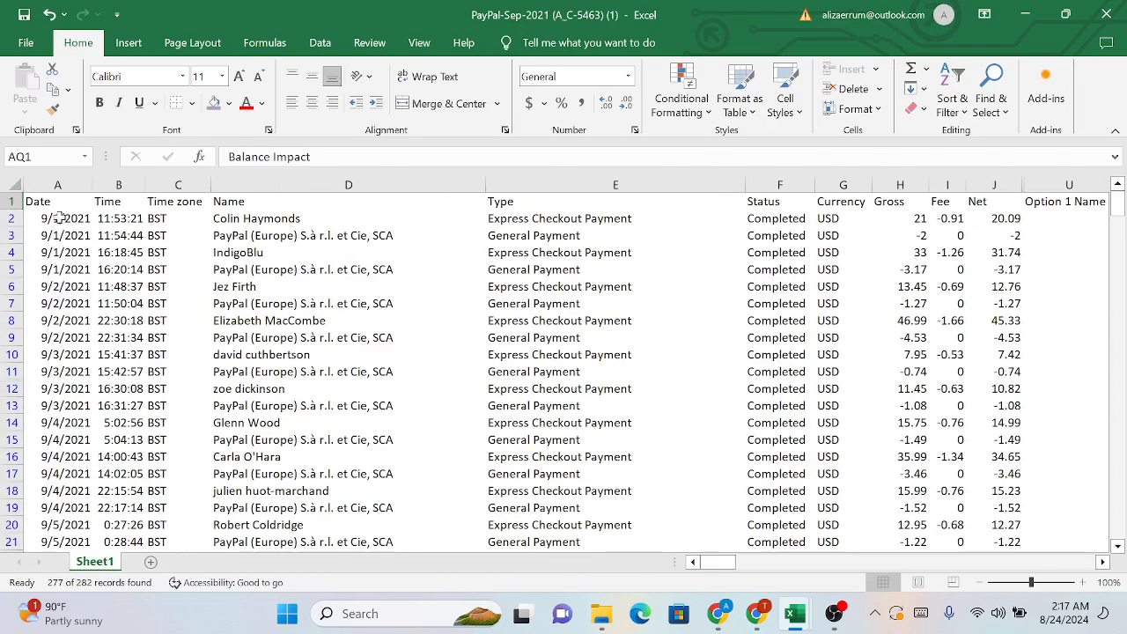
pyautogui.moveTo(66, 201); pyautogui.dragTo(43, 507)
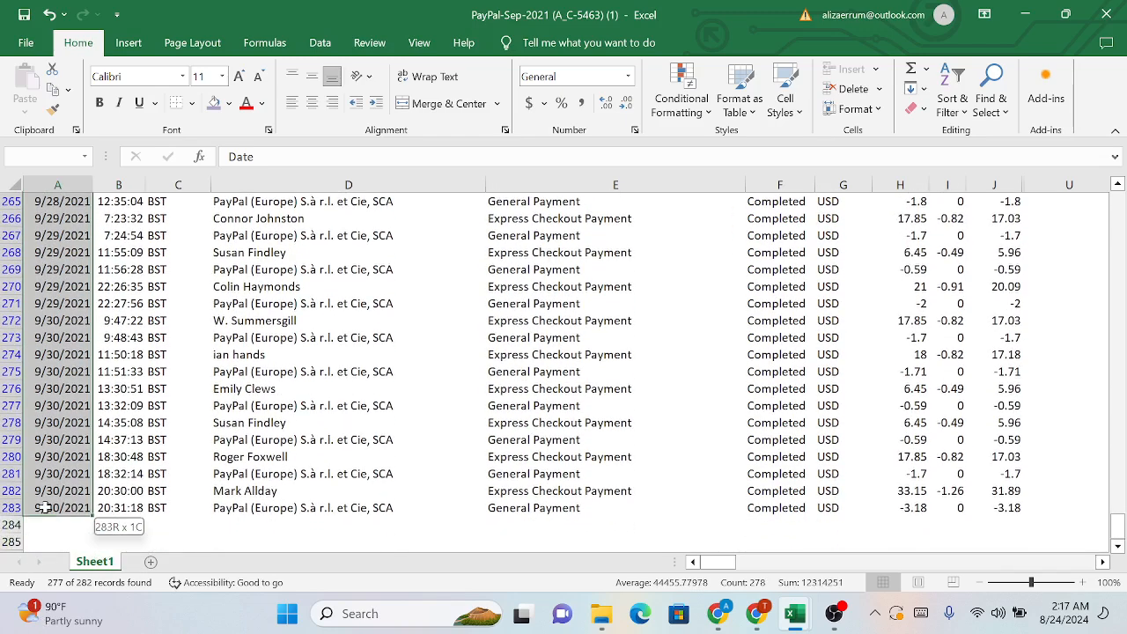
pyautogui.hotkey('ctrl', 'c')
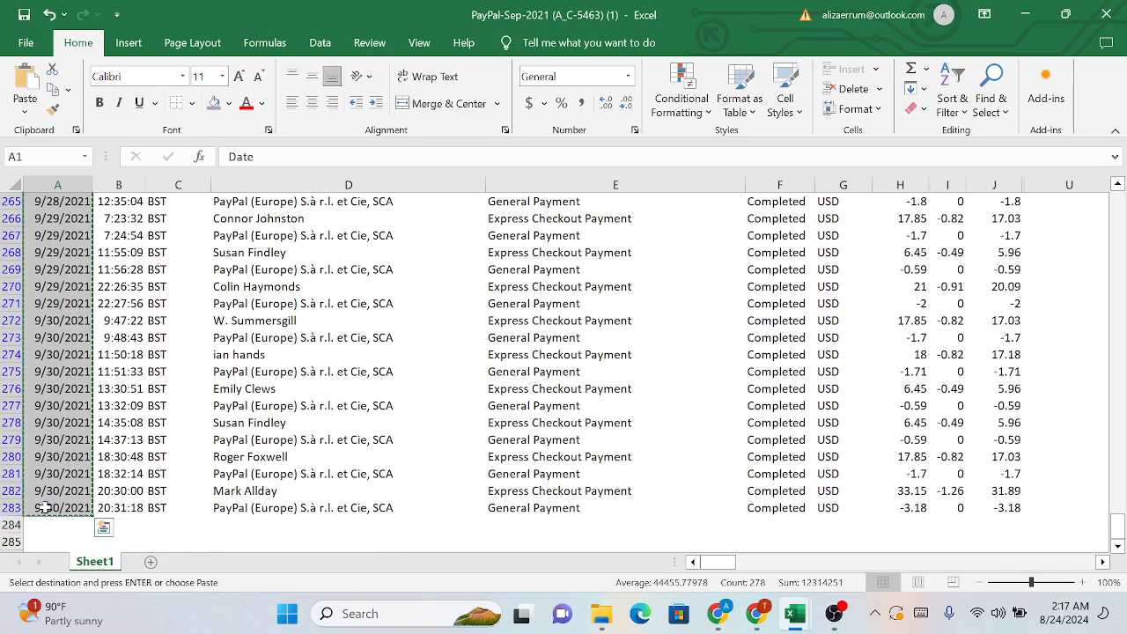
pyautogui.click(151, 562)
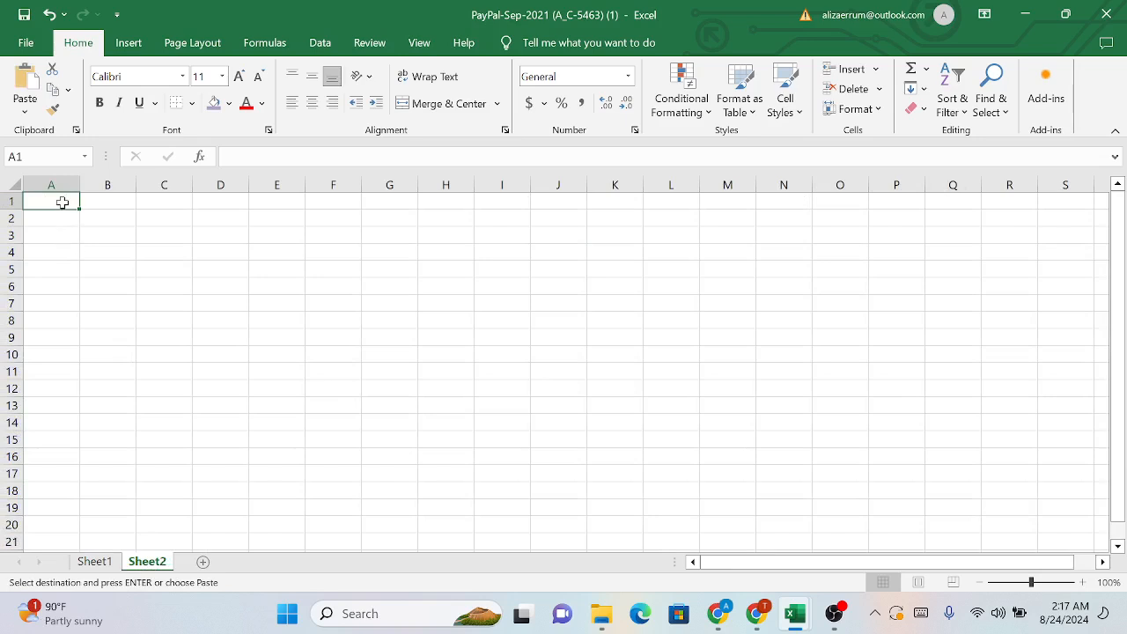
pyautogui.hotkey('ctrl', 'v')
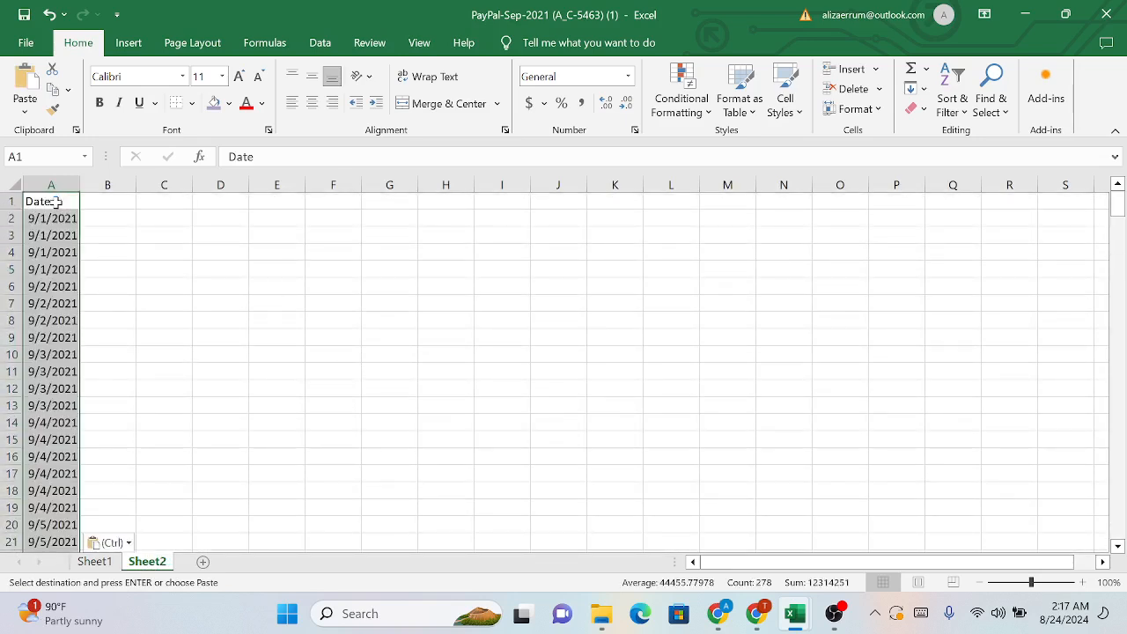
# Copy the filtered Gross column with its heading from Sheet1 and paste it at C1 of Sheet2
pyautogui.click(95, 563)
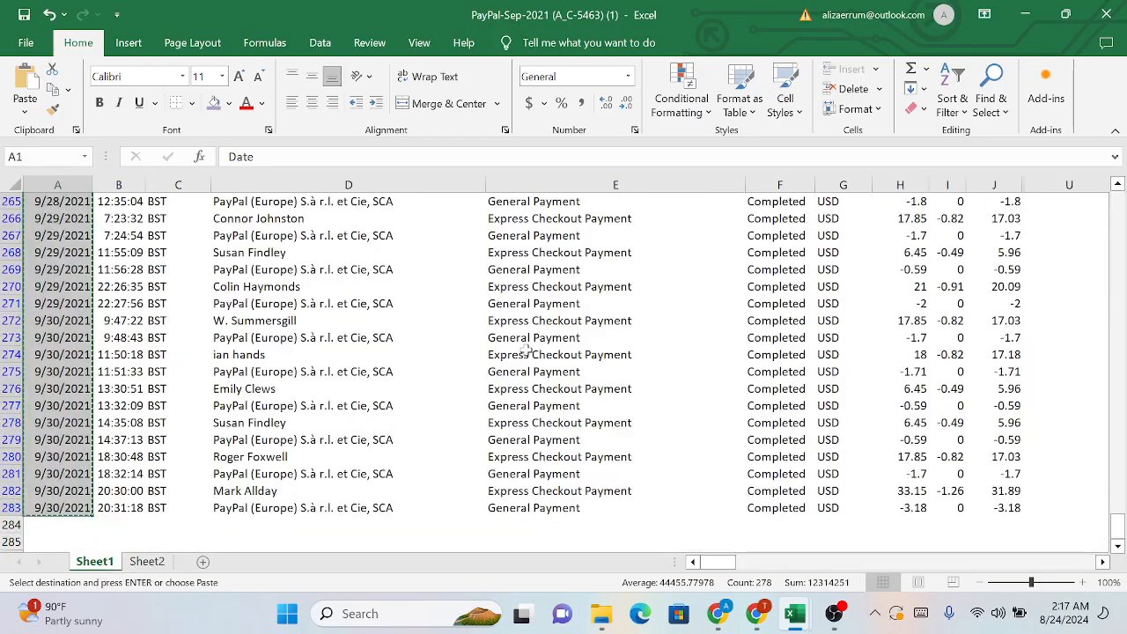
pyautogui.scroll(20, 527, 349)
pyautogui.scroll(20, 527, 349)
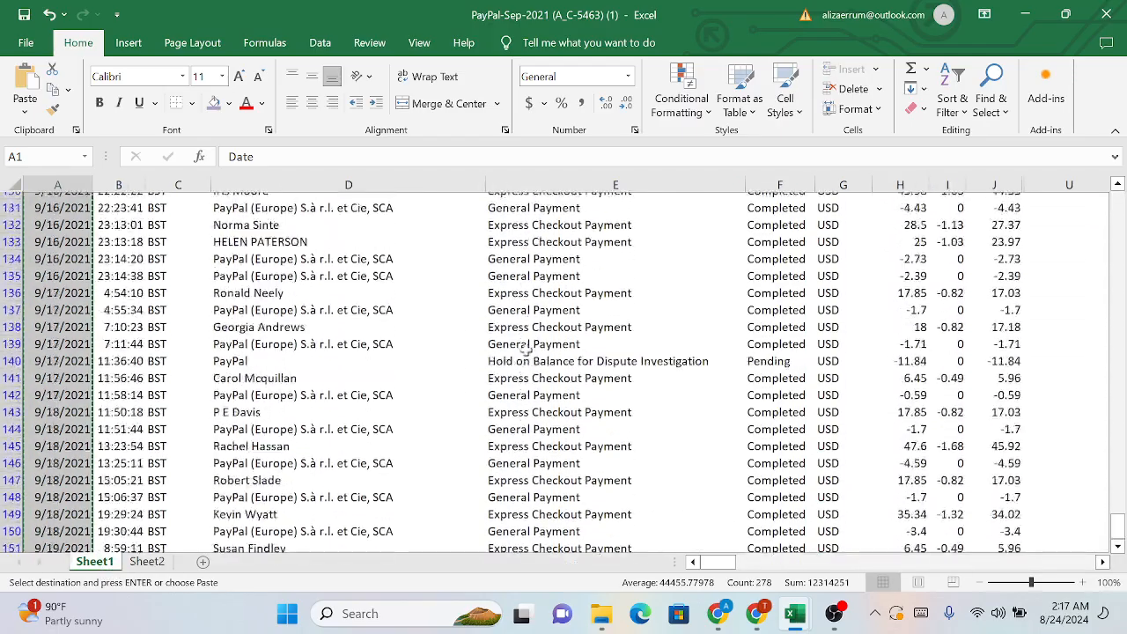
pyautogui.hscroll(3, 526, 350)
pyautogui.scroll(15, 527, 350)
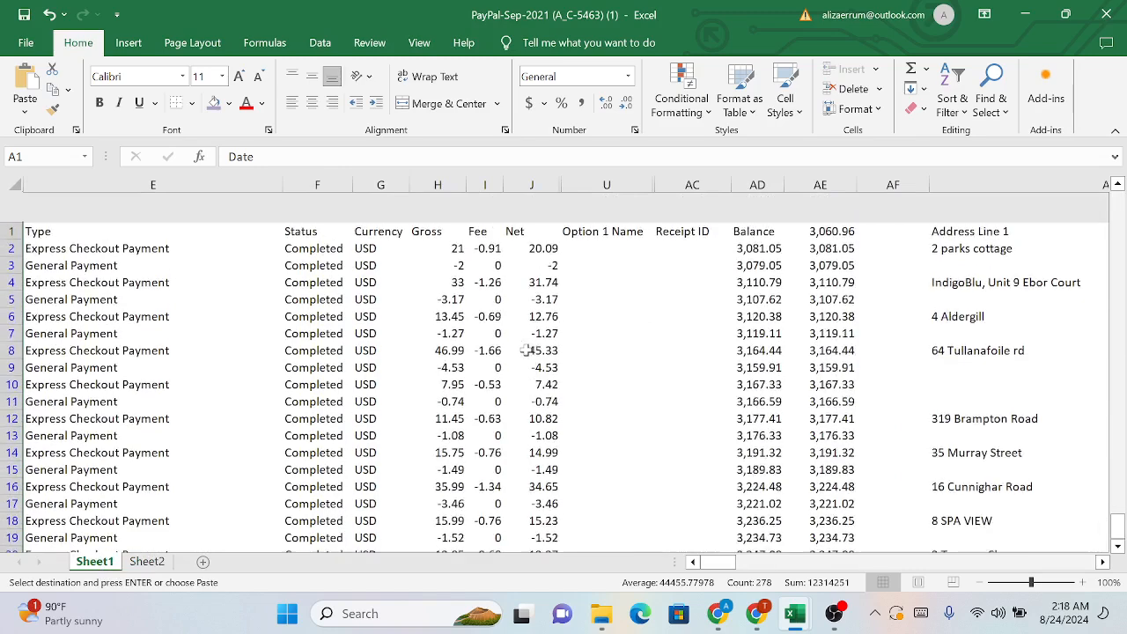
pyautogui.moveTo(442, 202); pyautogui.dragTo(438, 510)
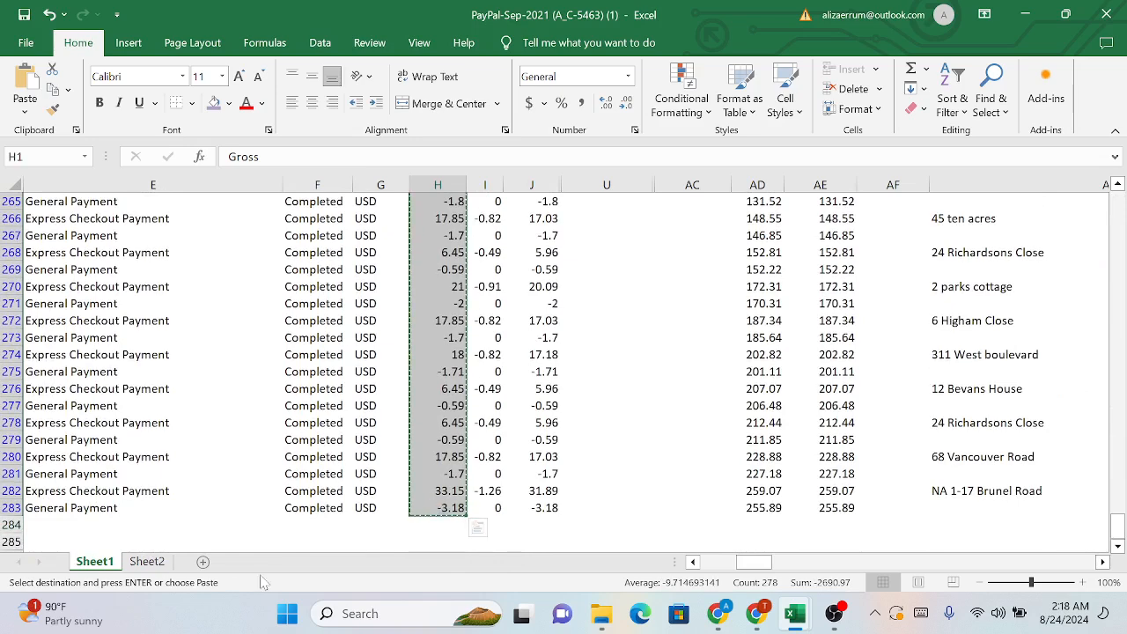
pyautogui.click(147, 561)
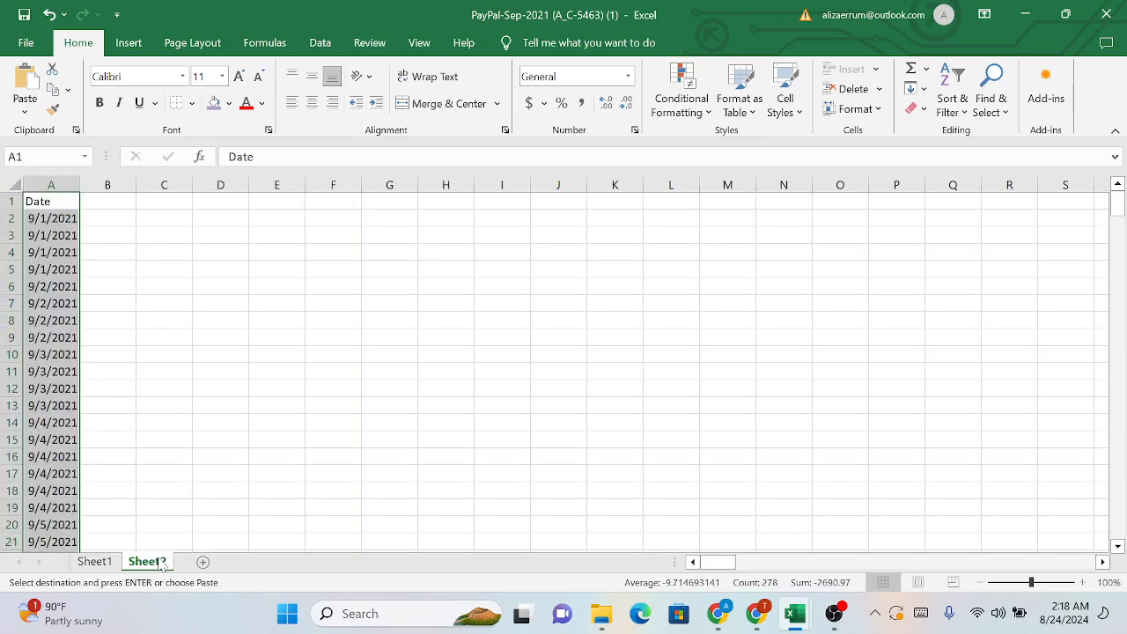
pyautogui.click(175, 206)
pyautogui.hotkey('ctrl', 'v')
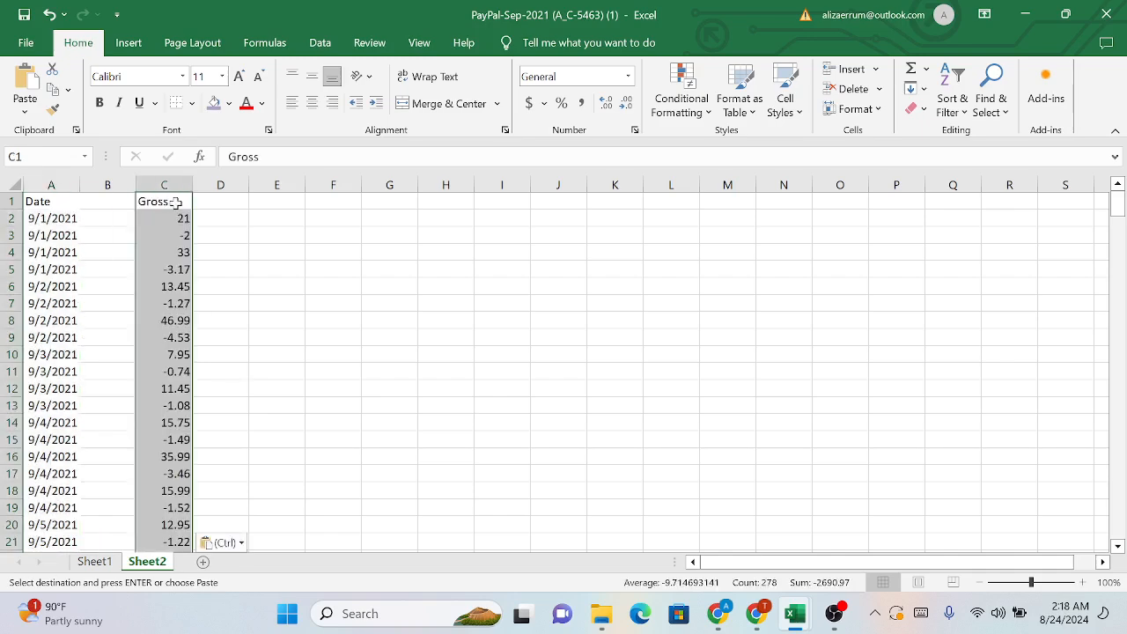
# Copy the filtered Fee values without their heading from Sheet1 and paste them below the Gross values at C279 of Sheet2
pyautogui.click(94, 561)
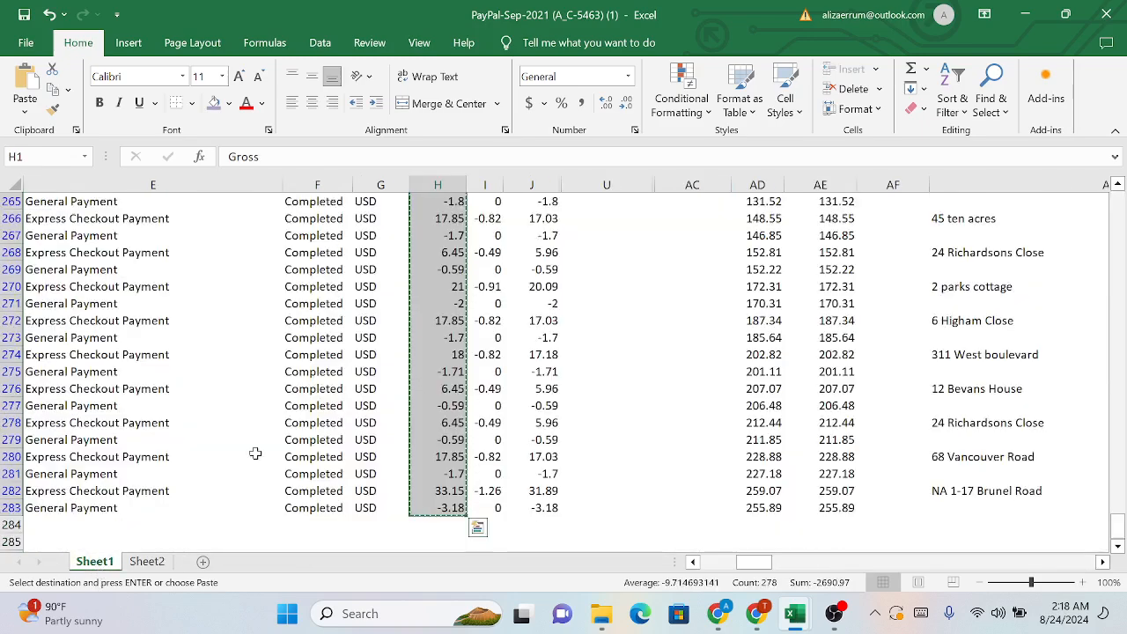
pyautogui.scroll(20, 479, 310)
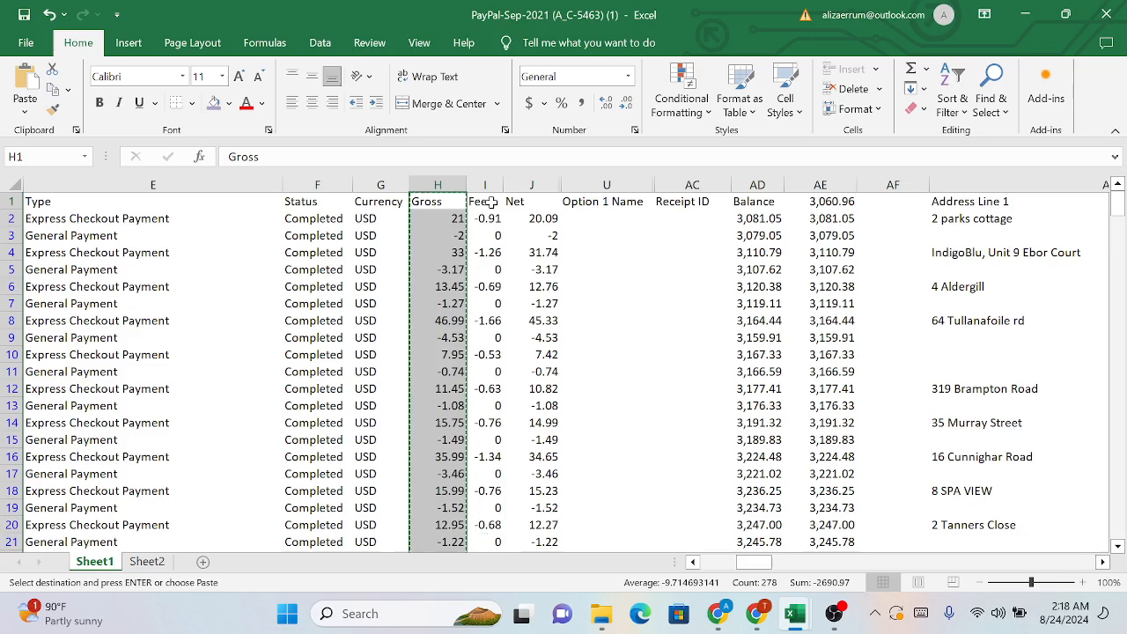
pyautogui.moveTo(487, 218); pyautogui.dragTo(480, 507)
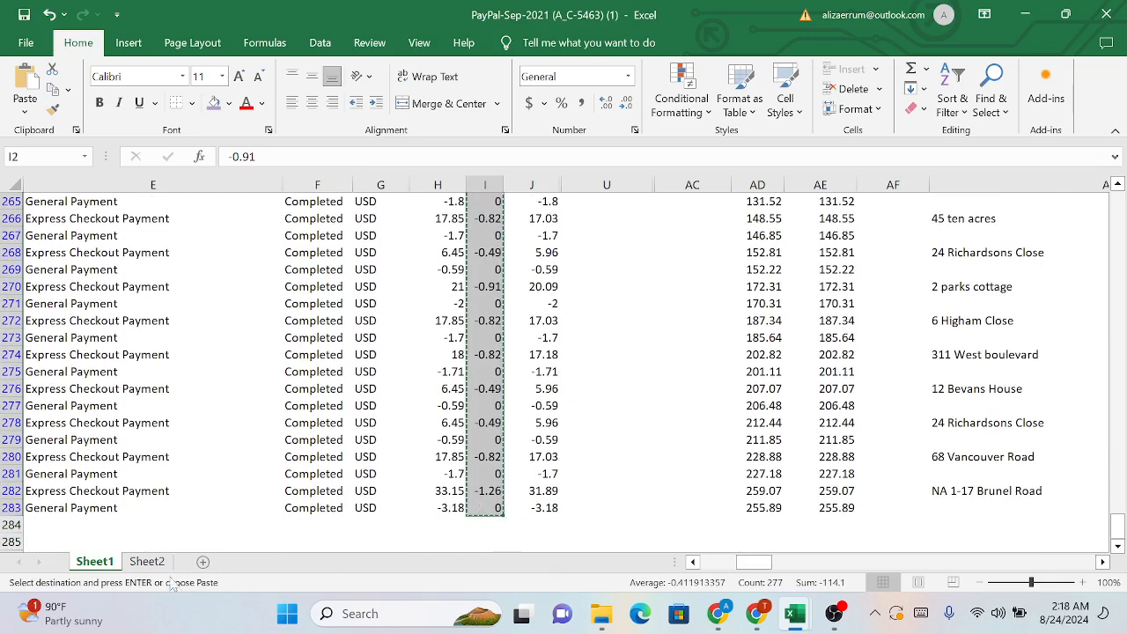
pyautogui.click(147, 560)
pyautogui.scroll(-11, 206, 436)
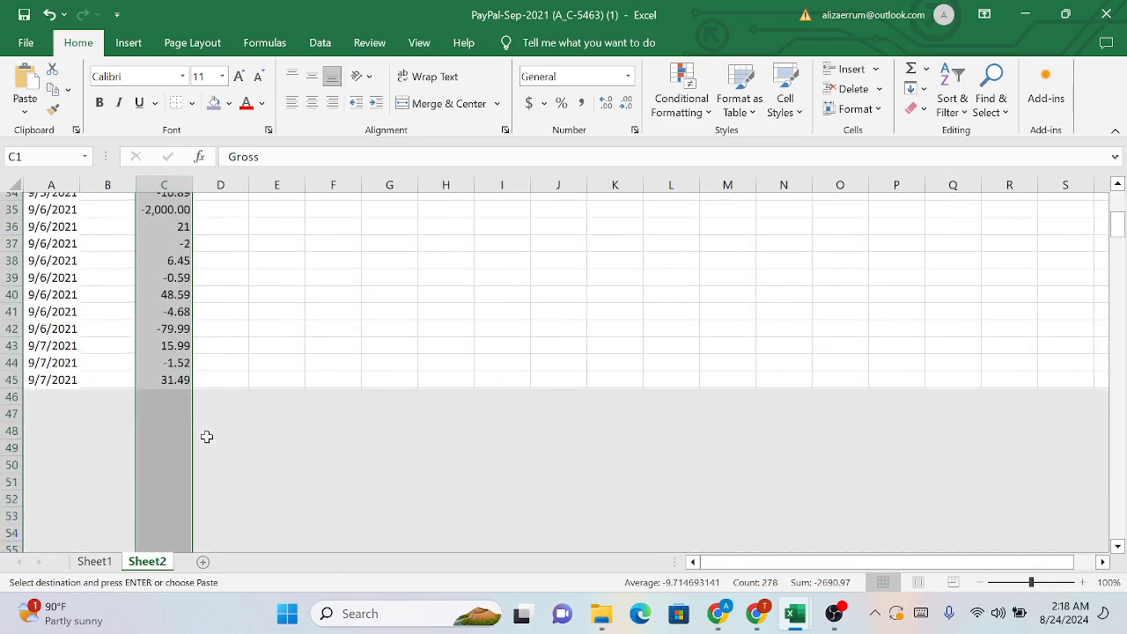
pyautogui.scroll(-20, 206, 436)
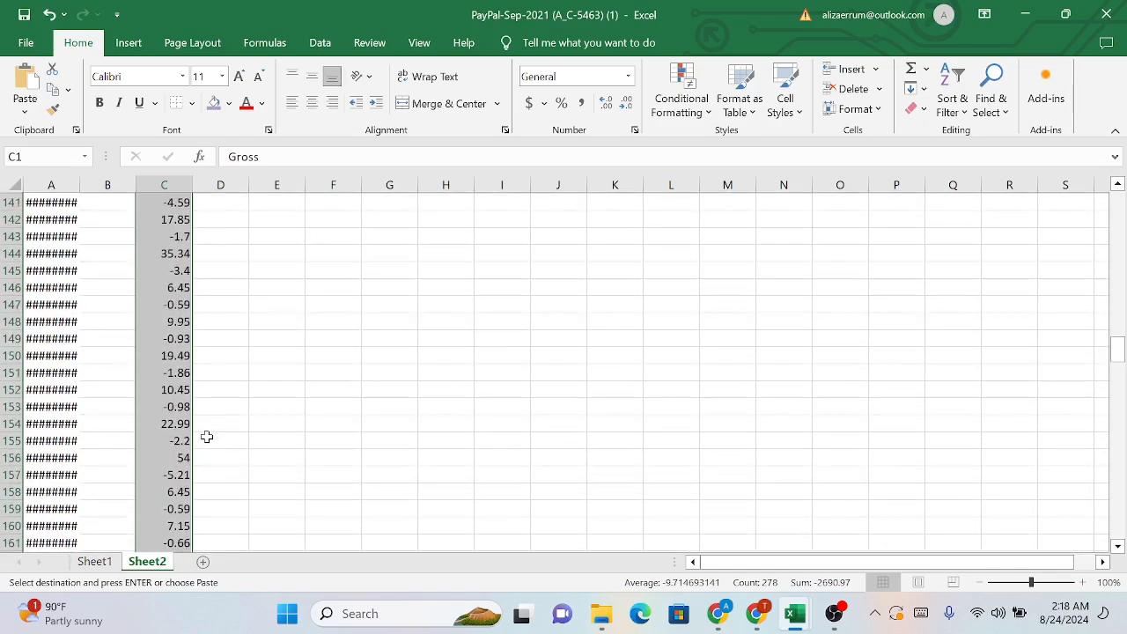
pyautogui.scroll(-20, 206, 436)
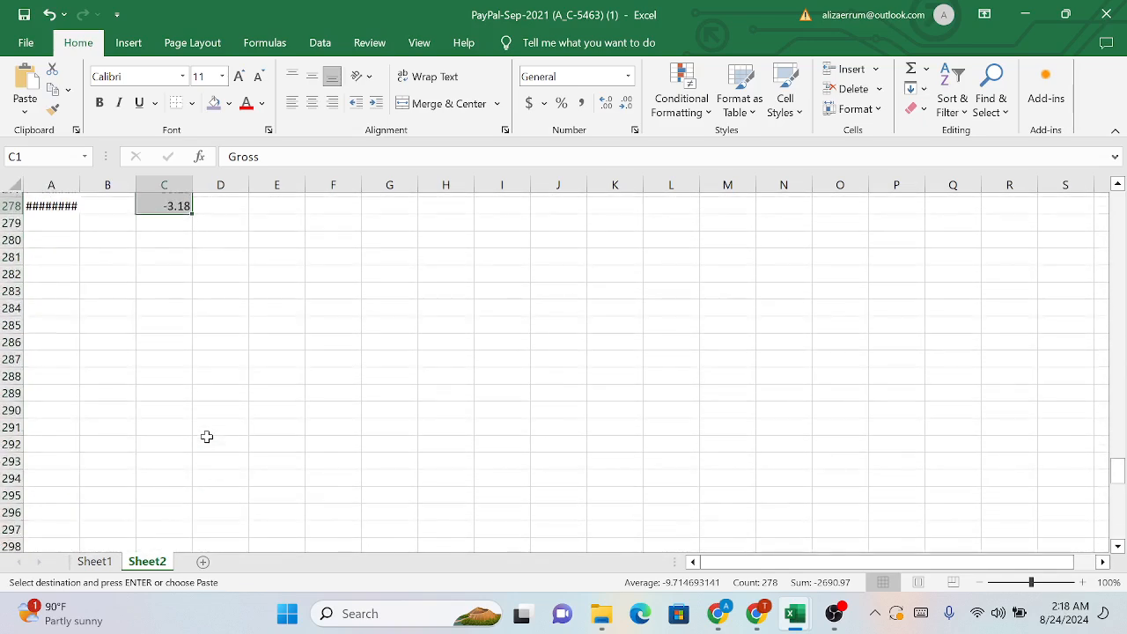
pyautogui.scroll(2, 206, 436)
pyautogui.click(159, 325)
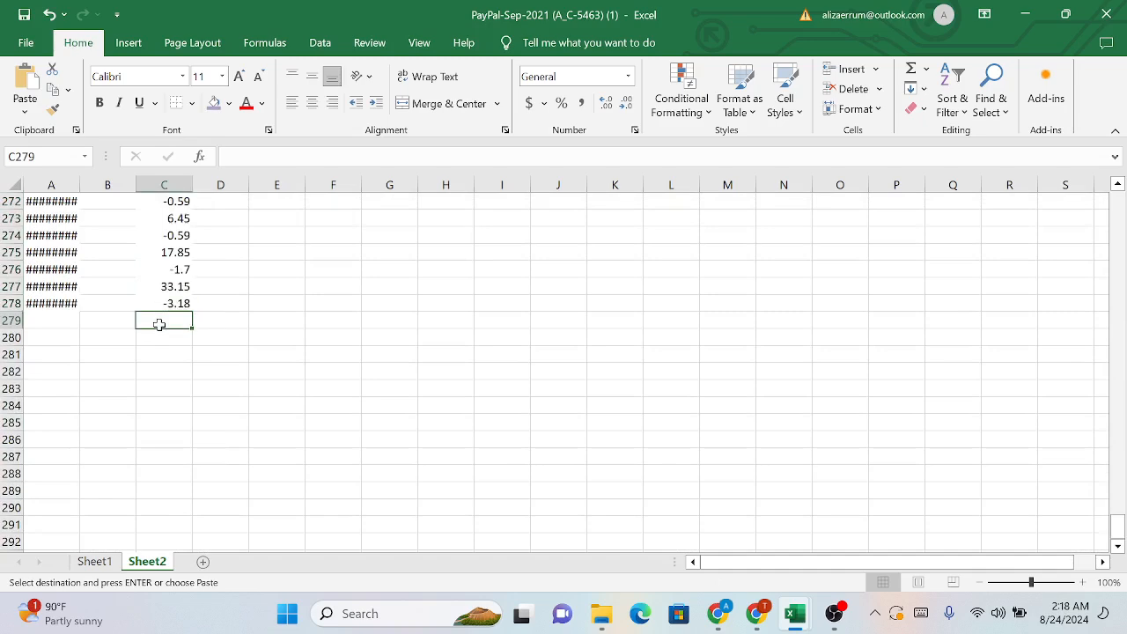
pyautogui.hotkey('ctrl', 'v')
pyautogui.click(299, 352)
# Copy the dates in A2:A278 of Sheet2 and paste them at A279 alongside the fee values
pyautogui.scroll(1, 299, 351)
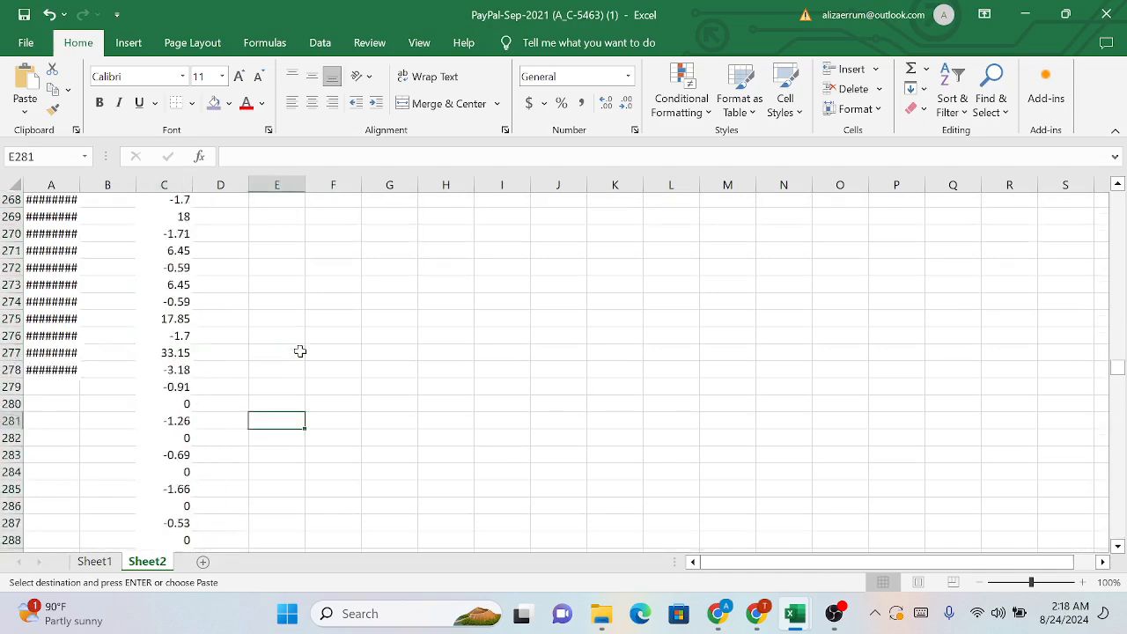
pyautogui.scroll(20, 299, 351)
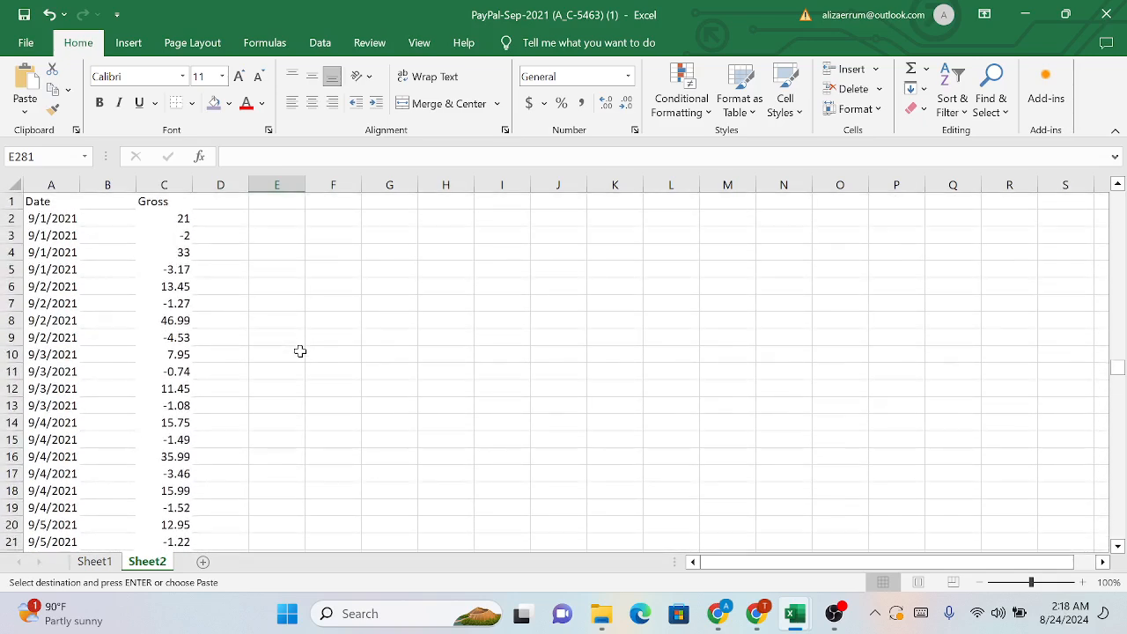
pyautogui.moveTo(51, 219); pyautogui.dragTo(46, 504)
pyautogui.scroll(-3, 128, 463)
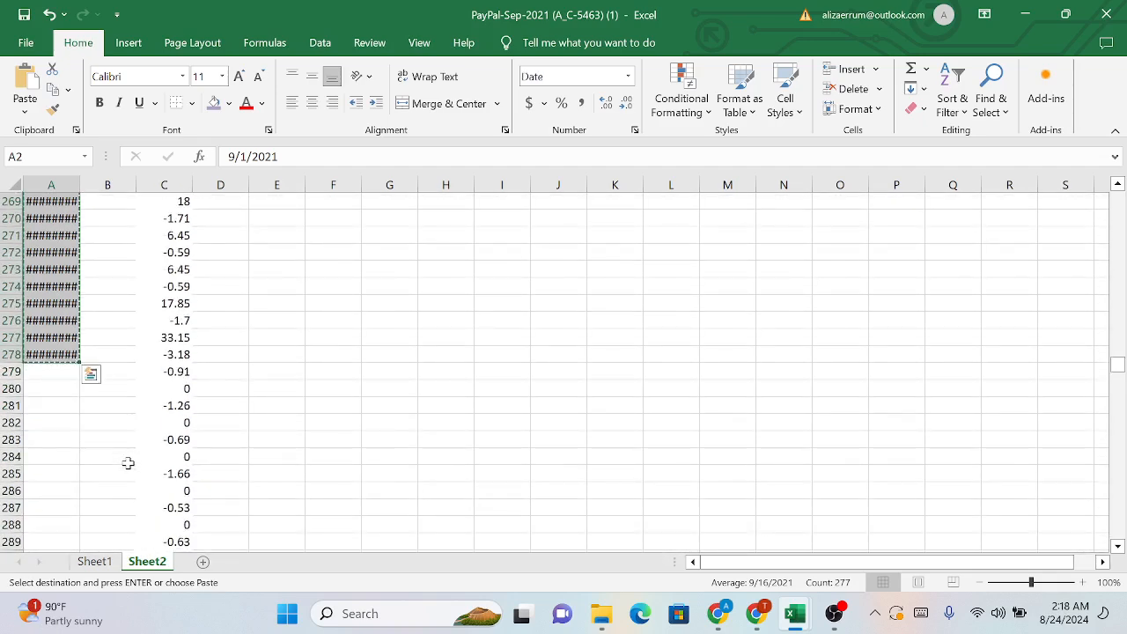
pyautogui.click(45, 372)
pyautogui.hotkey('ctrl', 'v')
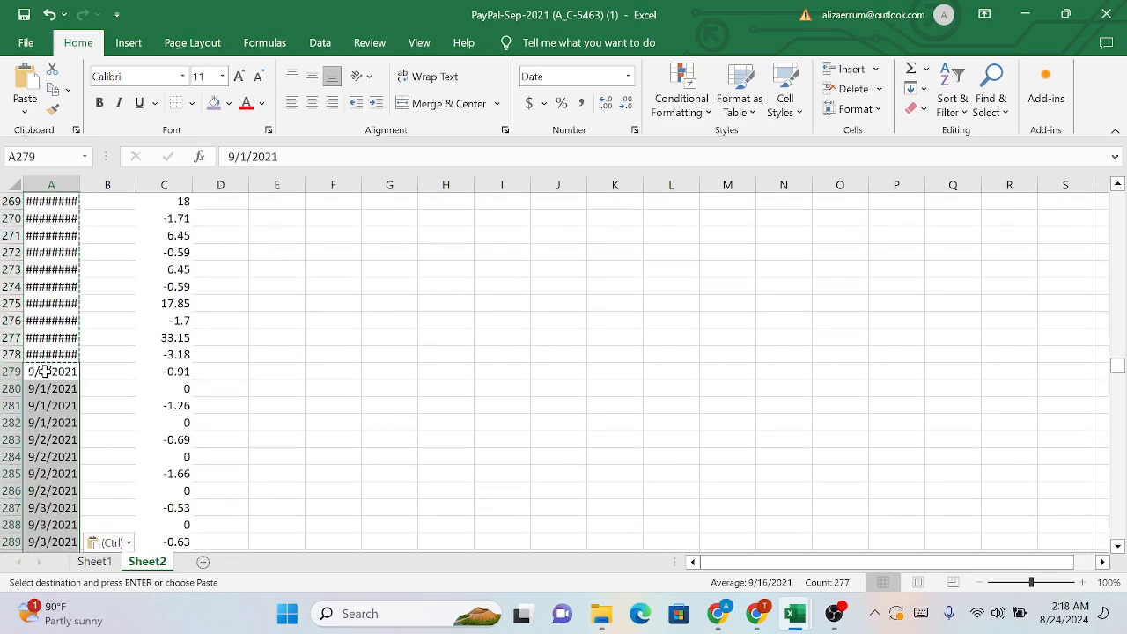
pyautogui.click(138, 356)
# Copy the first Balance amount from AD2 of Sheet1 and paste it at E7 of a new worksheet
pyautogui.scroll(20, 138, 361)
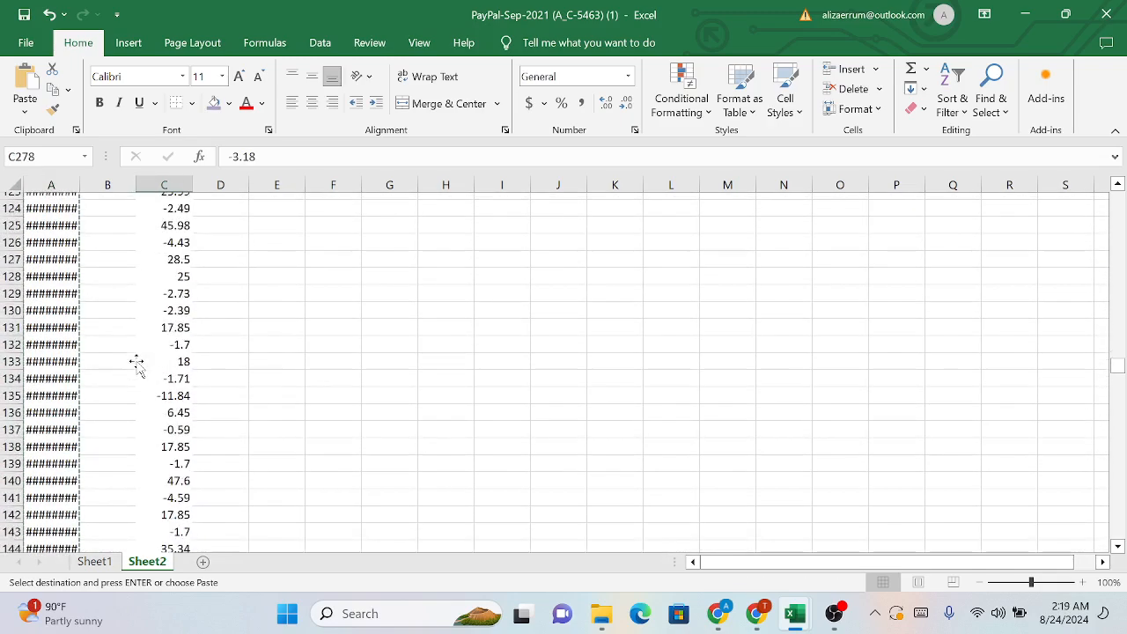
pyautogui.scroll(12, 138, 363)
pyautogui.click(94, 561)
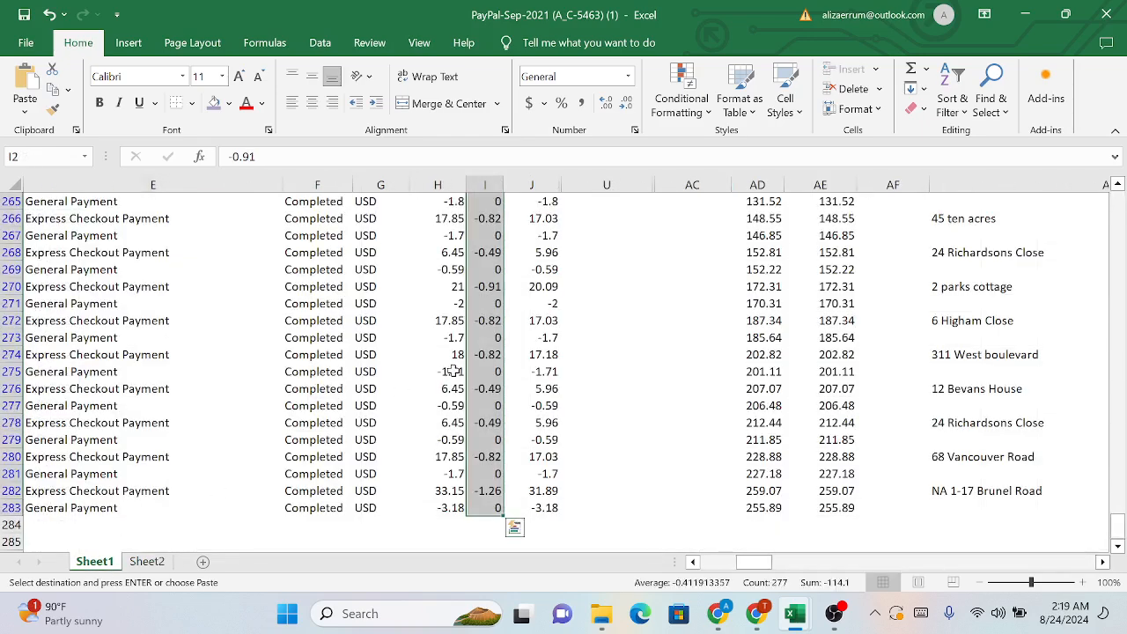
pyautogui.scroll(20, 454, 371)
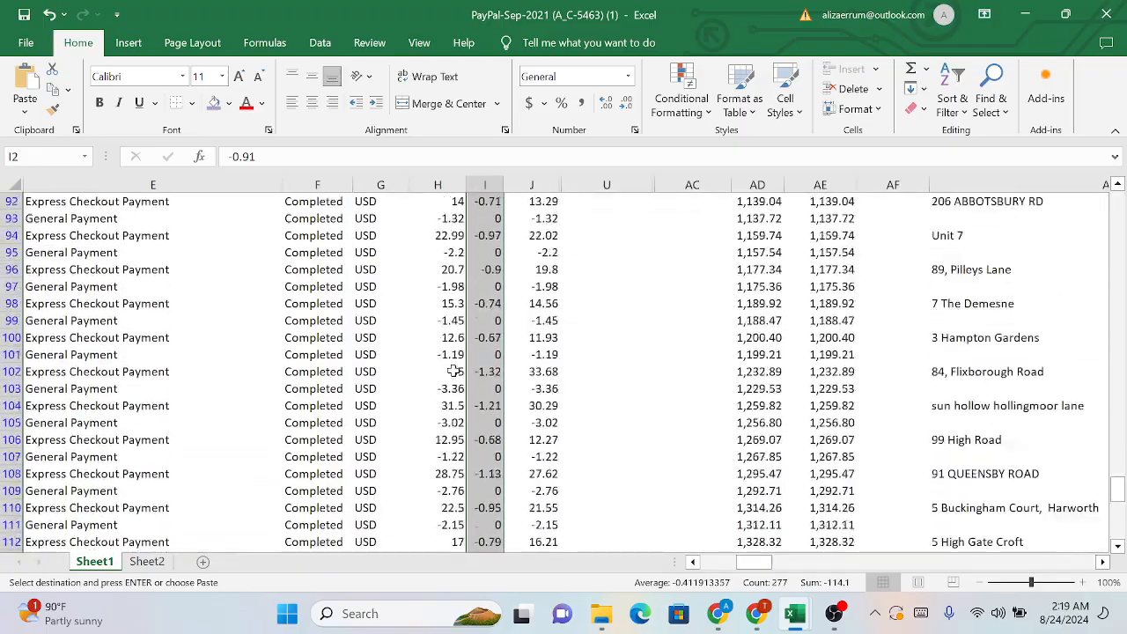
pyautogui.scroll(20, 453, 371)
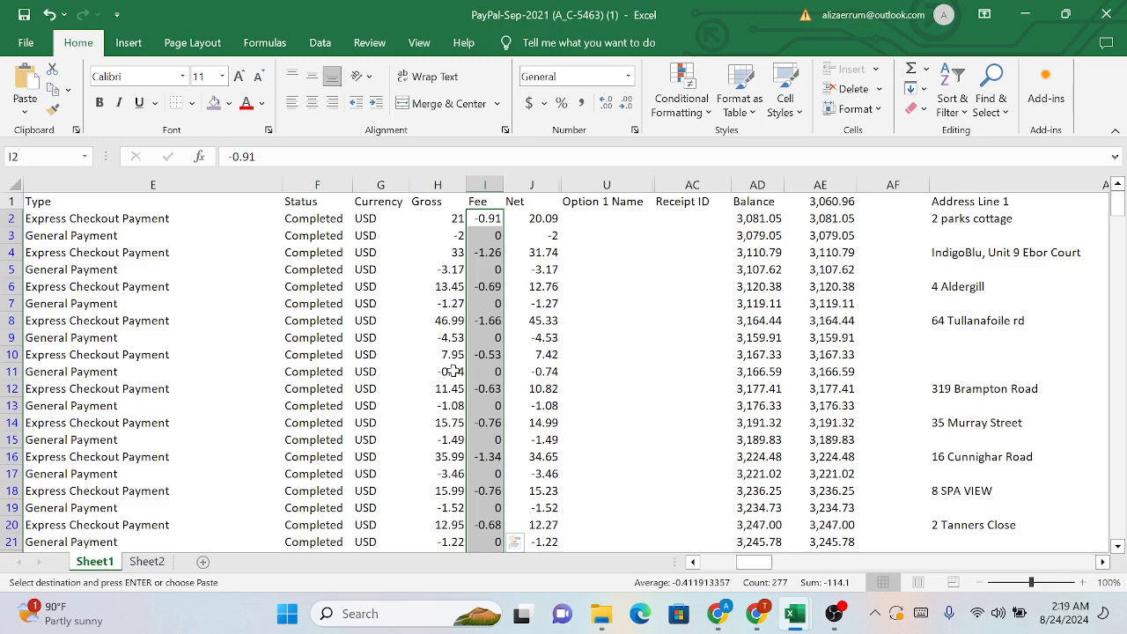
pyautogui.hscroll(2, 691, 339)
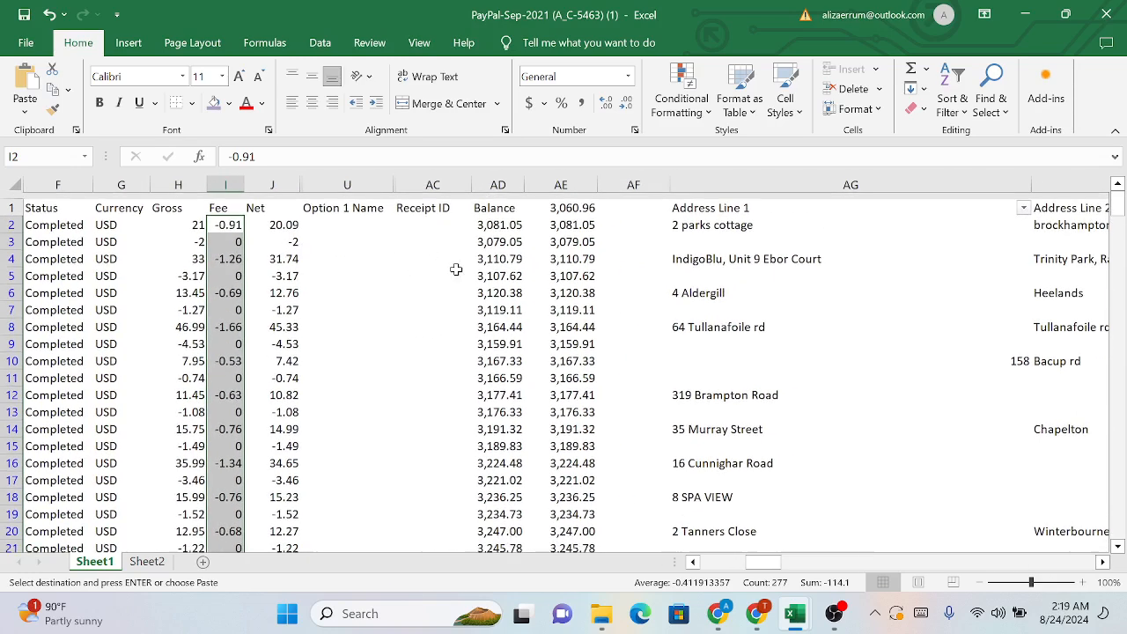
pyautogui.click(285, 219)
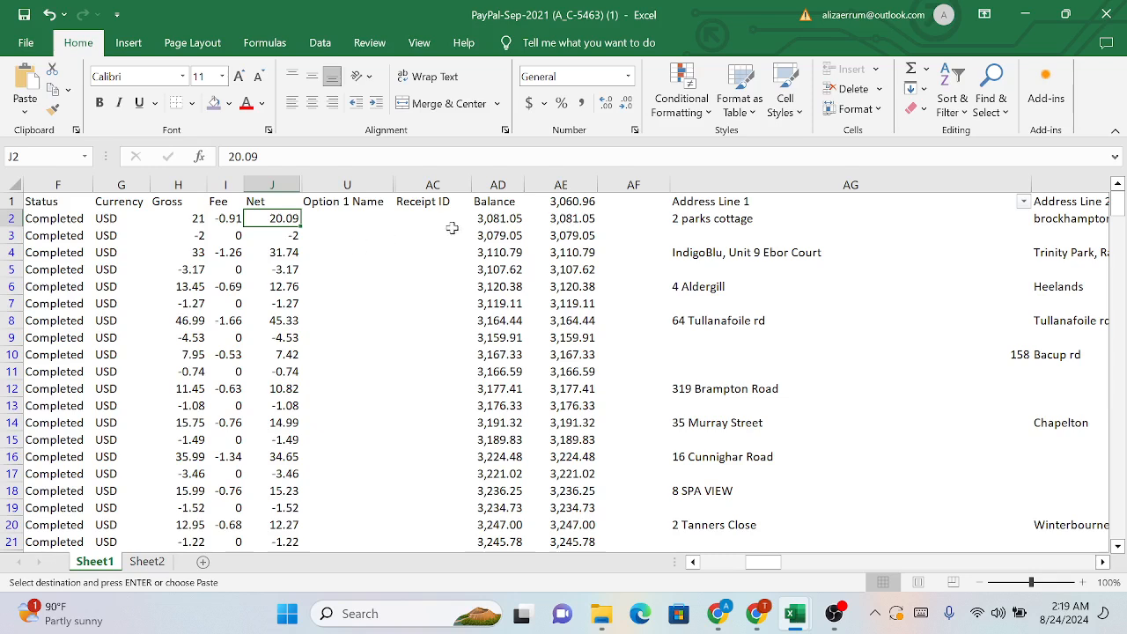
pyautogui.click(495, 218)
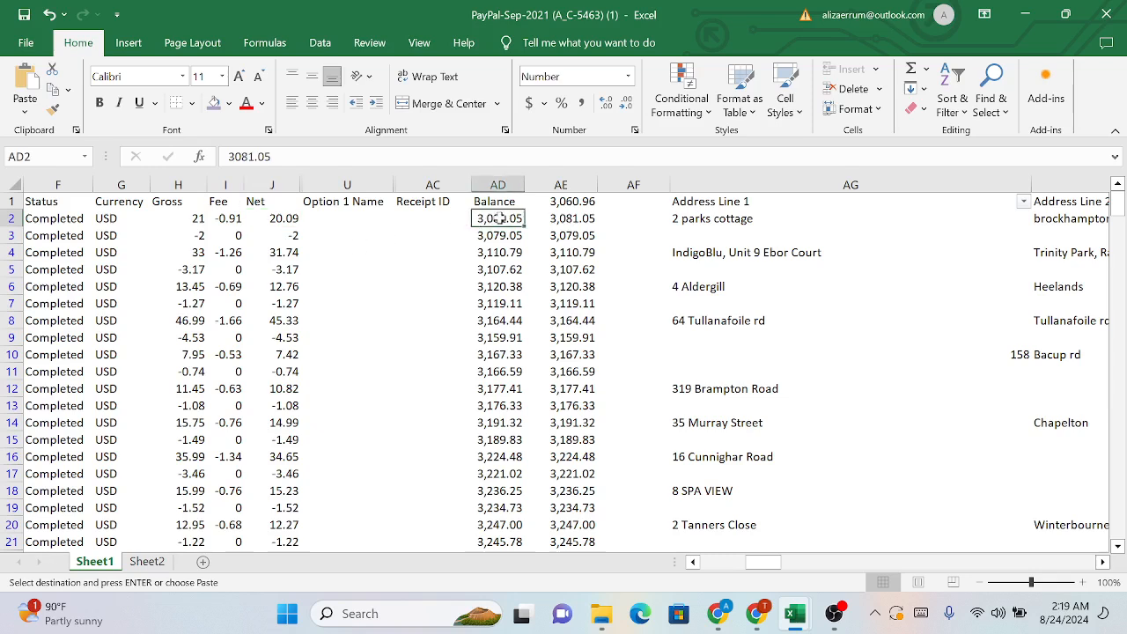
pyautogui.click(159, 564)
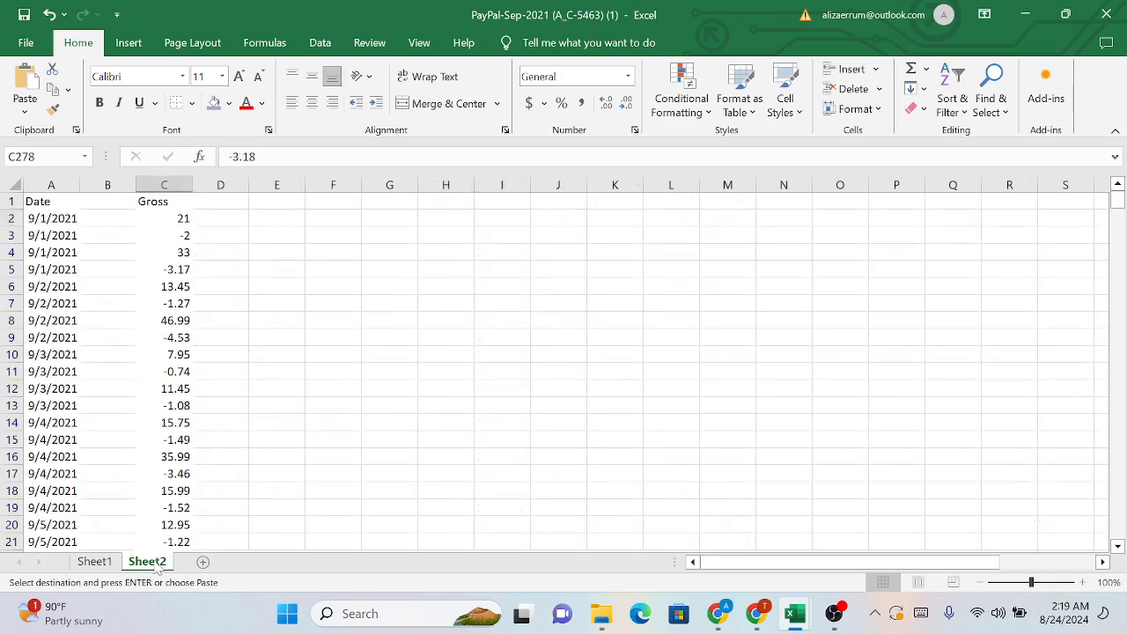
pyautogui.click(203, 563)
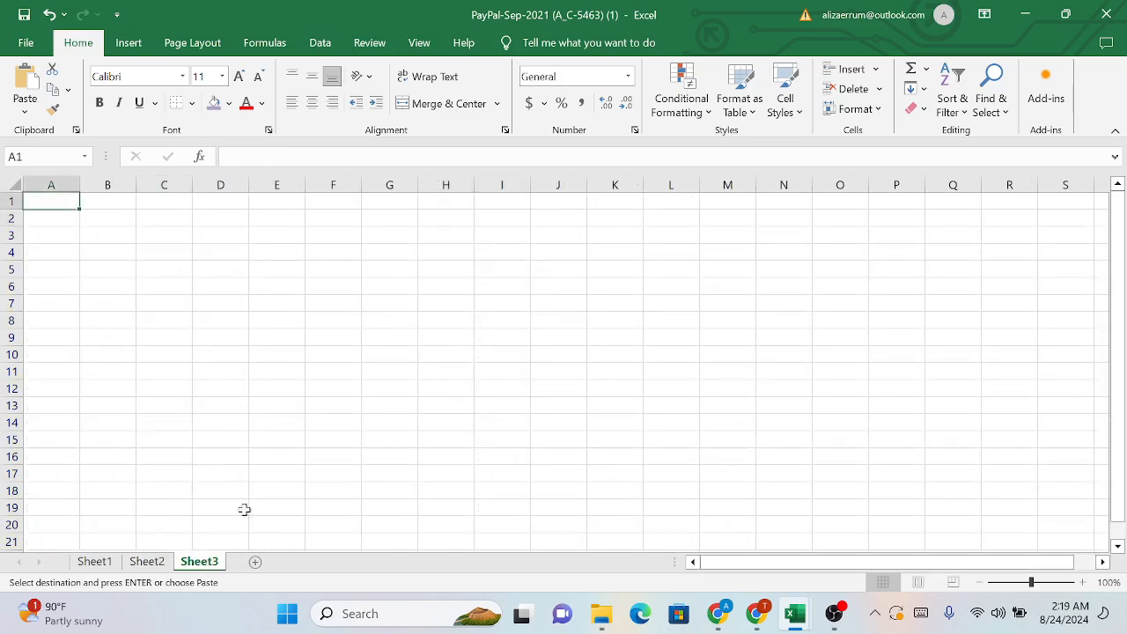
pyautogui.click(281, 310)
pyautogui.write('3,081.05')
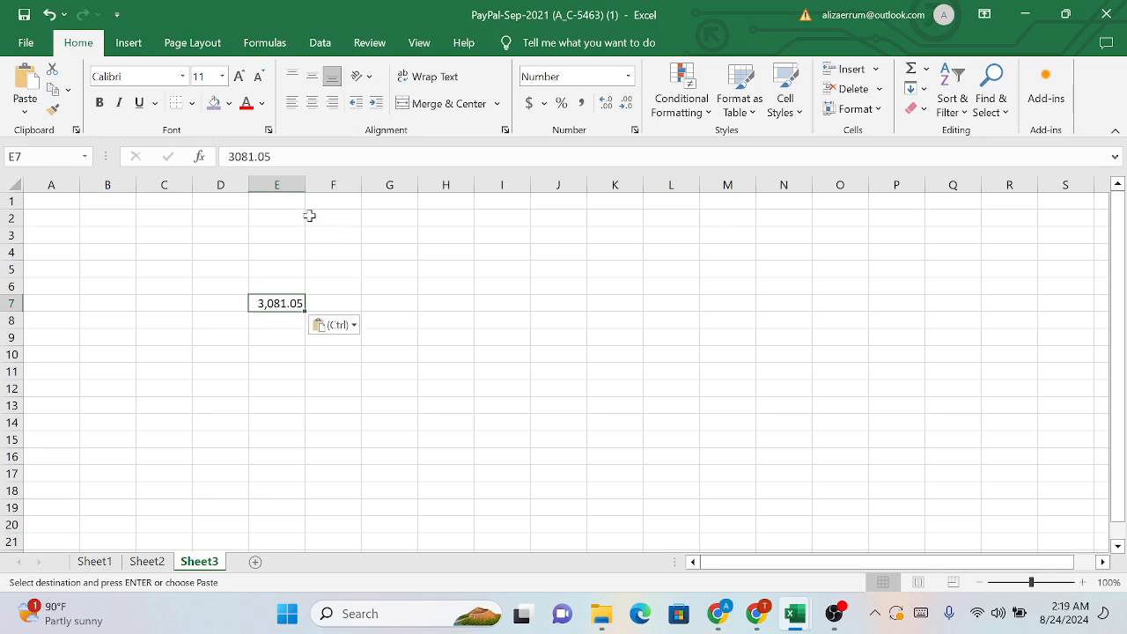
# Copy the first Net amount from J2 of Sheet1 and paste it at G7 of Sheet3
pyautogui.click(95, 562)
pyautogui.click(284, 218)
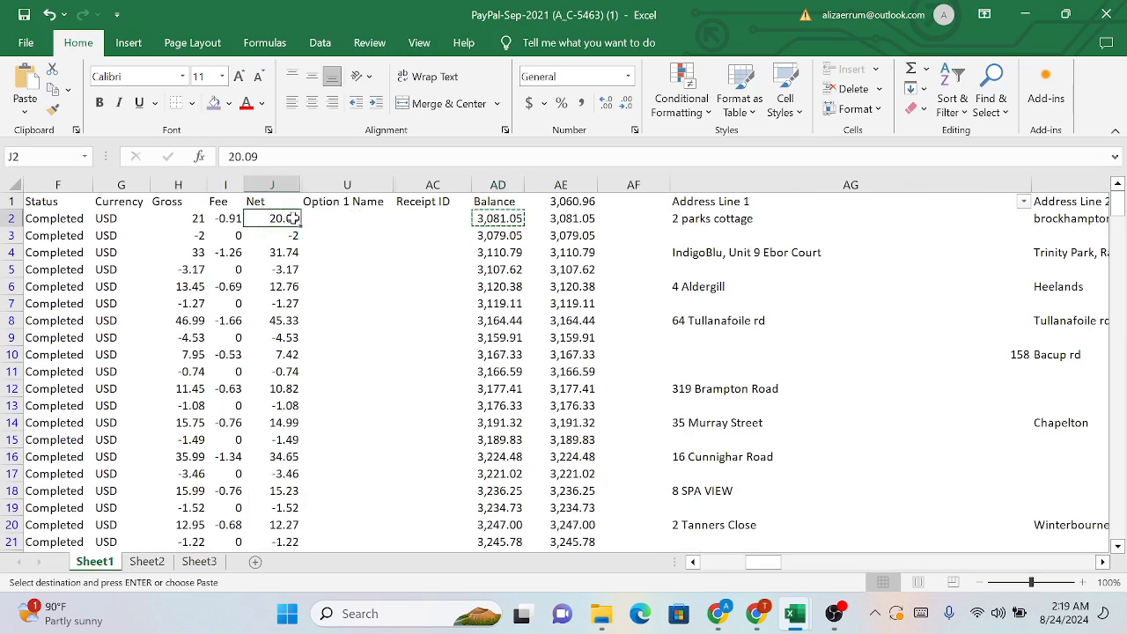
pyautogui.hotkey('ctrl', 'c')
pyautogui.click(199, 562)
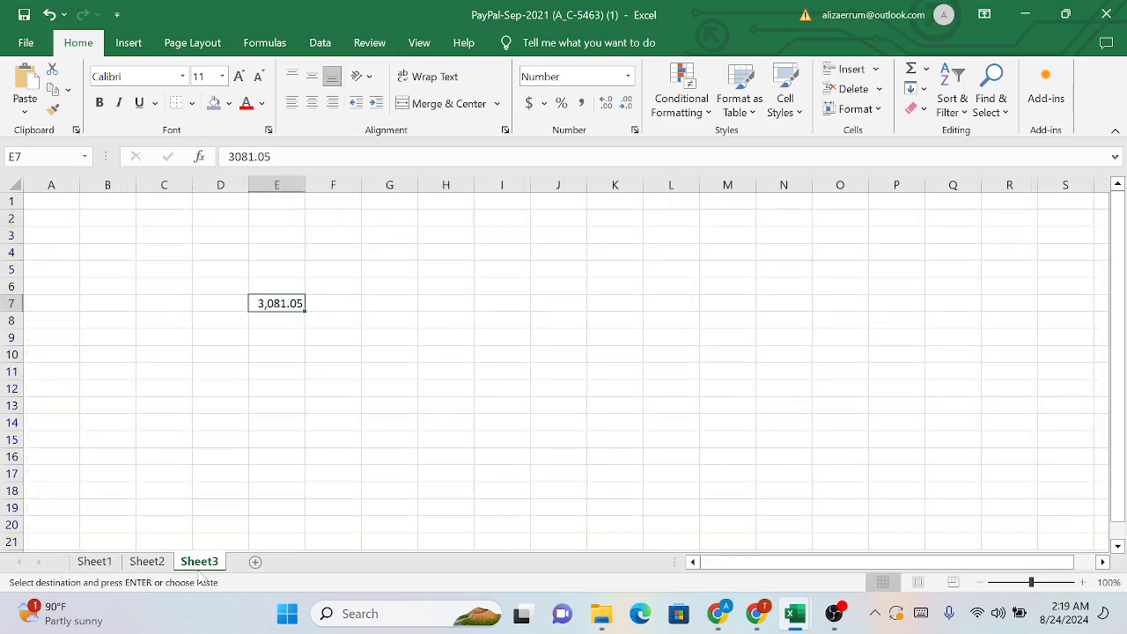
pyautogui.click(373, 302)
pyautogui.hotkey('ctrl', 'v')
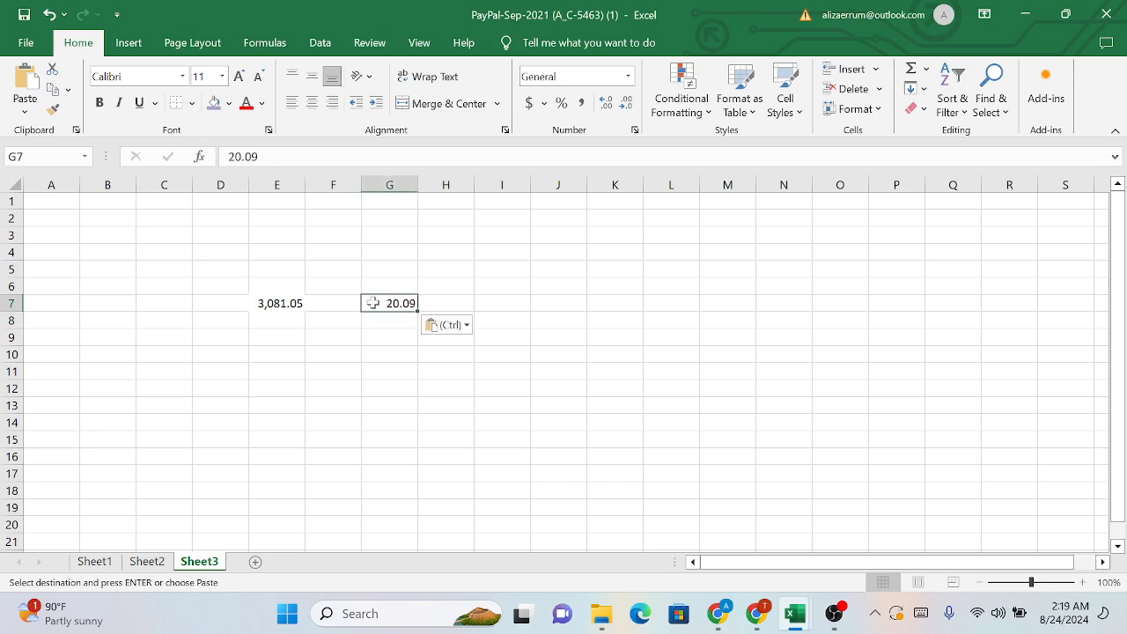
# Calculate the opening balance in E10 of Sheet3 with the formula =E7-G7
pyautogui.click(277, 355)
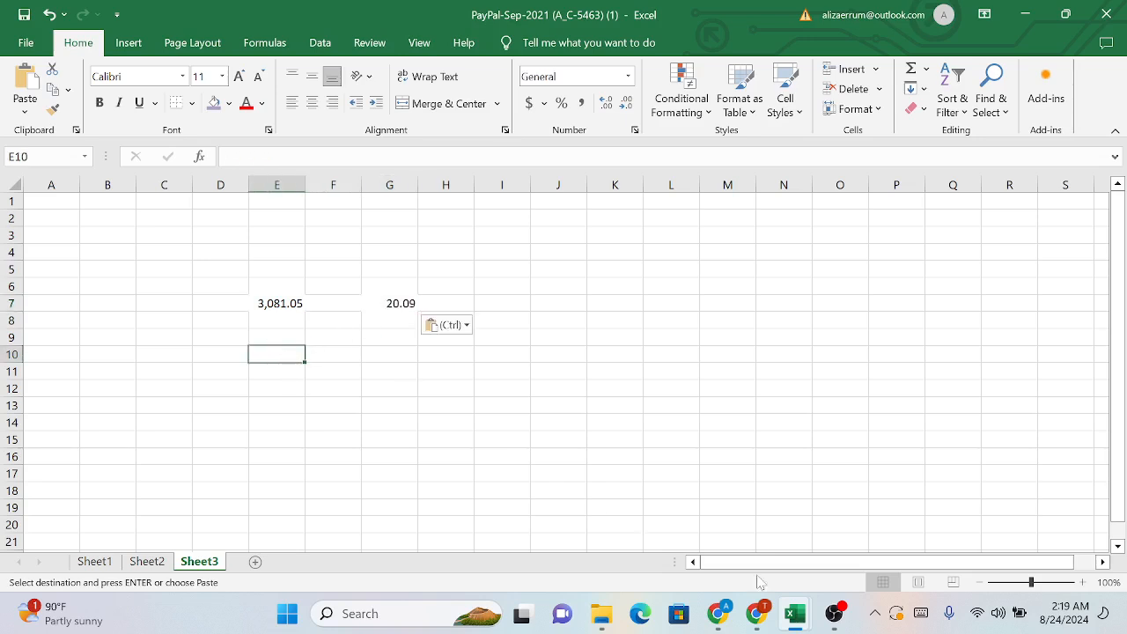
pyautogui.click(921, 613)
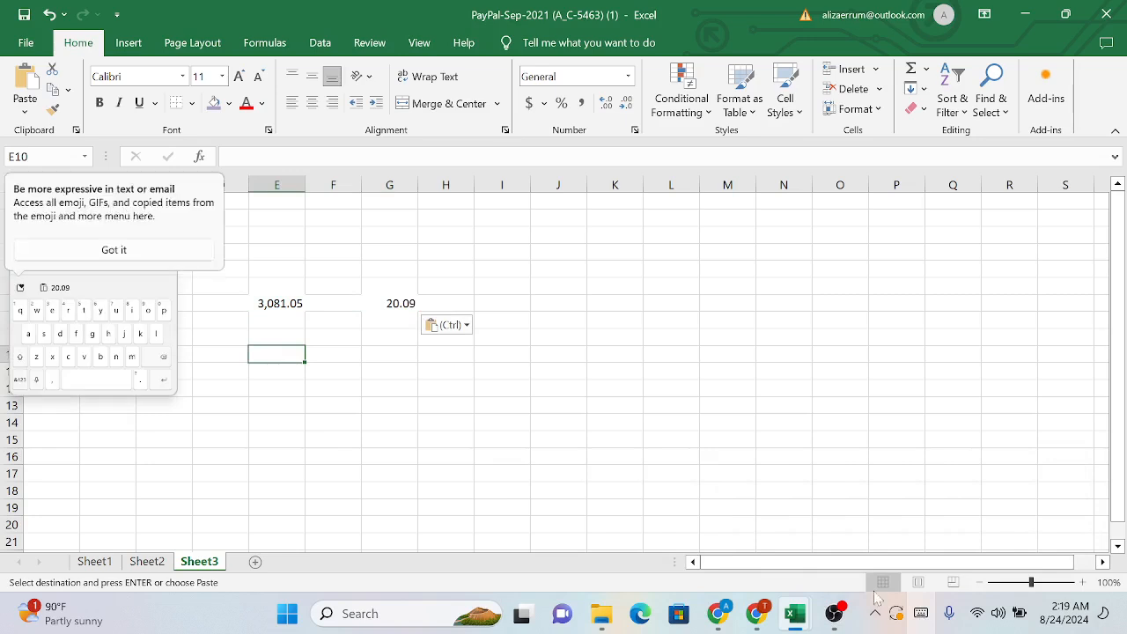
pyautogui.click(21, 380)
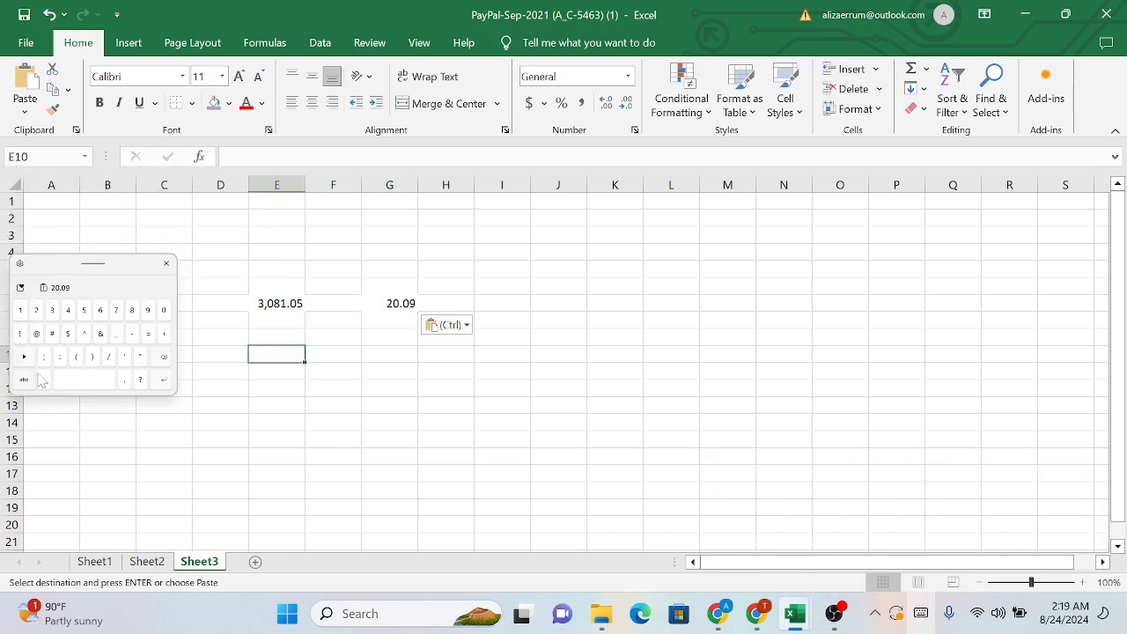
pyautogui.click(154, 336)
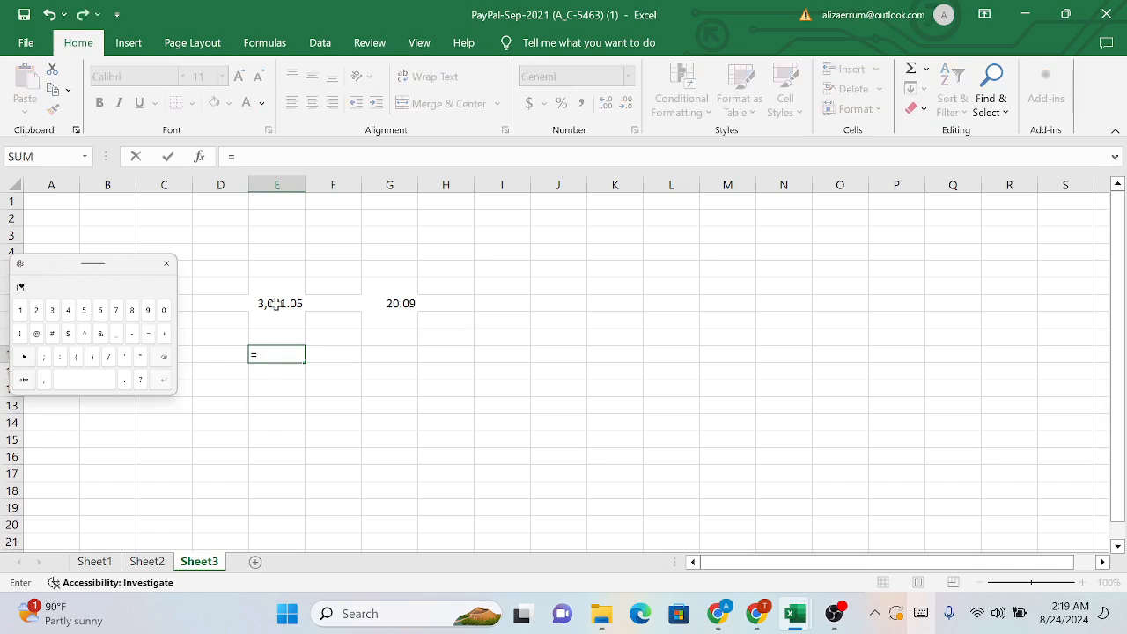
pyautogui.click(277, 303)
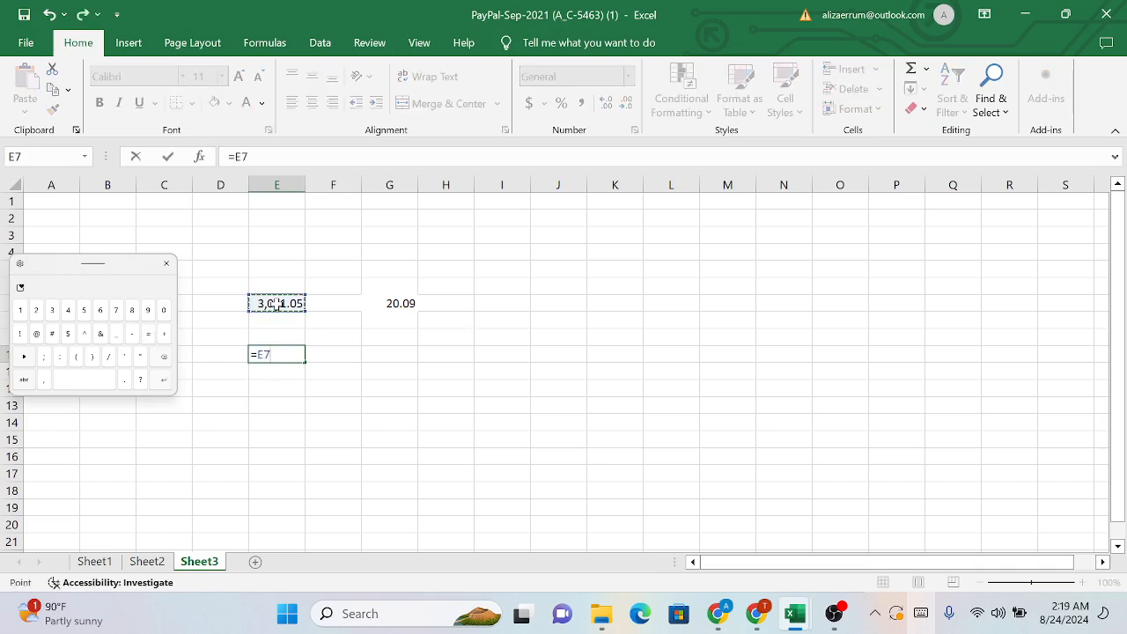
pyautogui.click(132, 334)
pyautogui.click(389, 307)
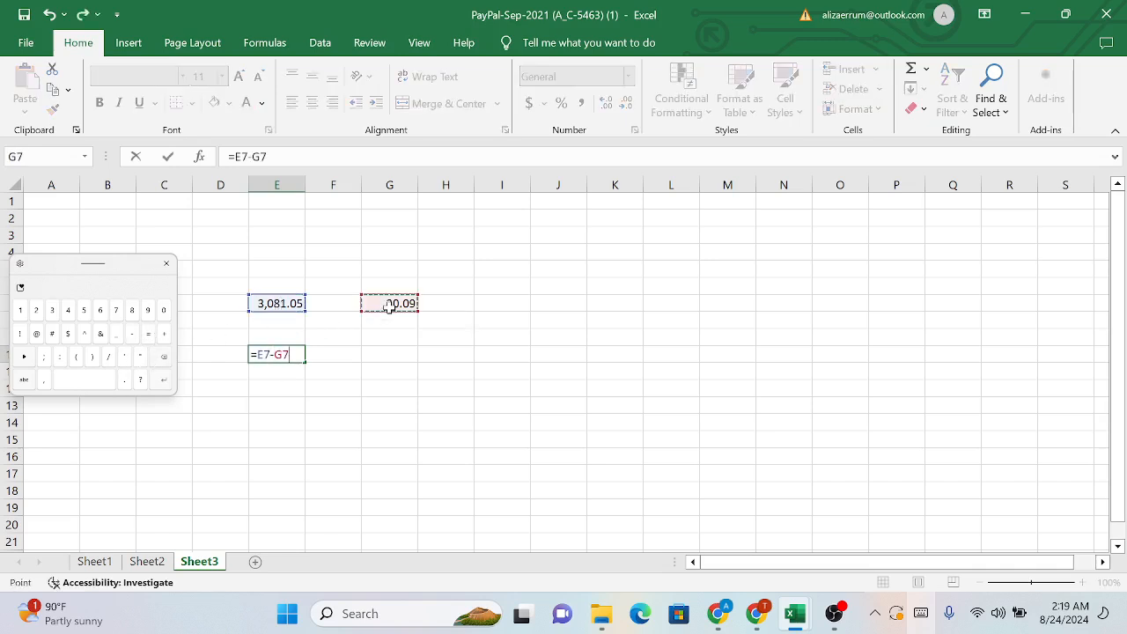
pyautogui.press('Return')
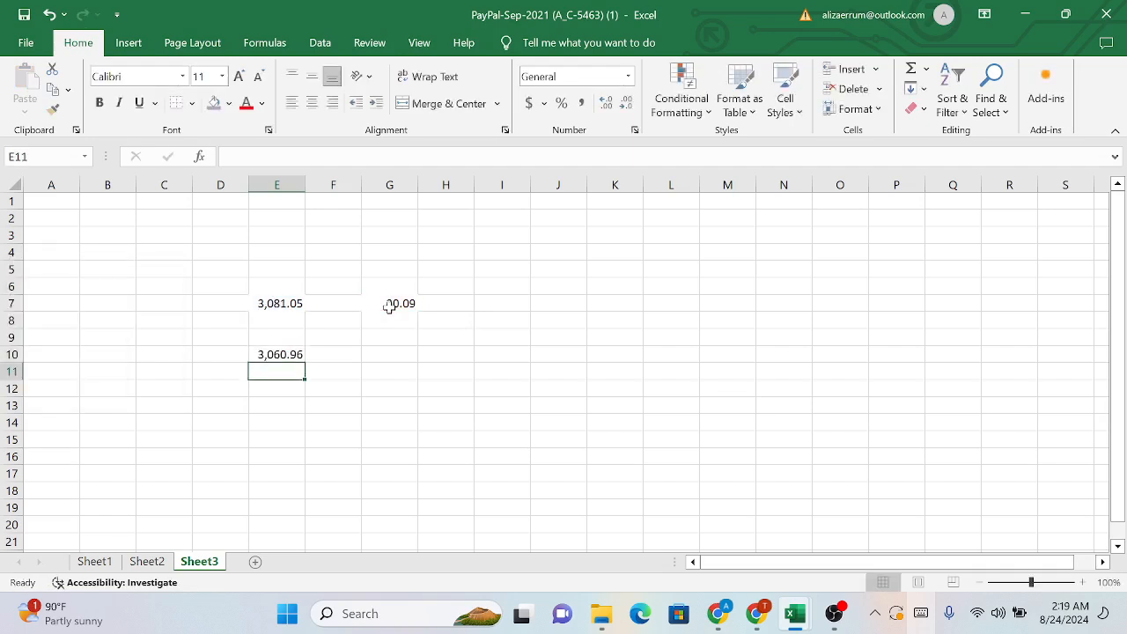
pyautogui.click(275, 358)
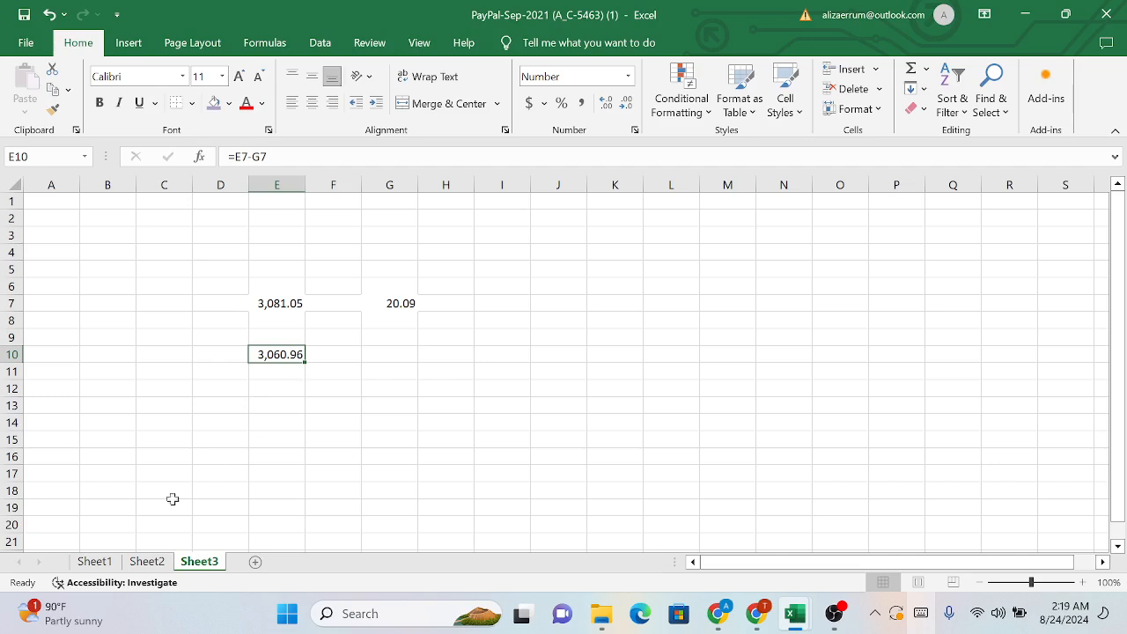
# Return to Sheet1 and examine the filtered Balance Impact column at the end of the transaction data
pyautogui.click(97, 561)
pyautogui.hscroll(10, 549, 289)
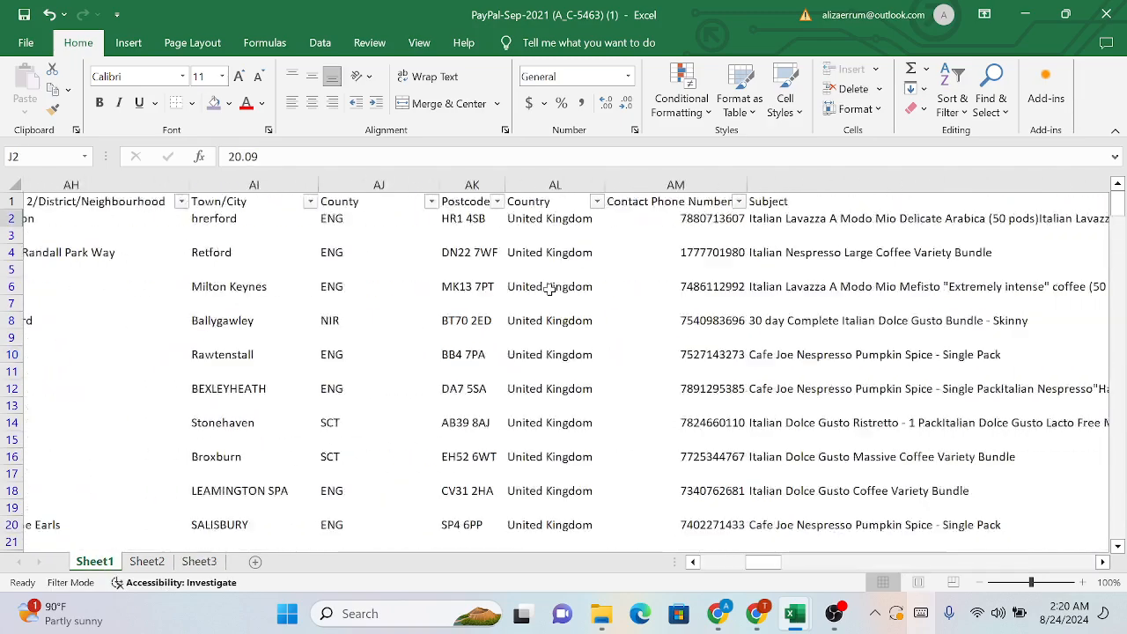
pyautogui.hscroll(8, 549, 289)
pyautogui.hscroll(-2, 550, 289)
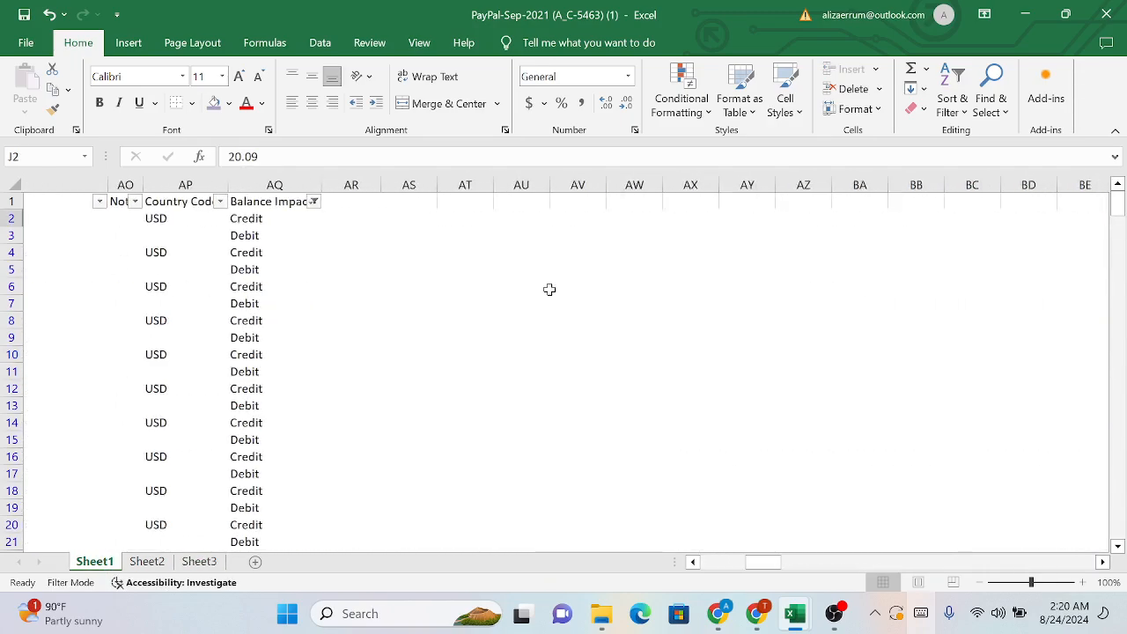
pyautogui.hscroll(2, 549, 289)
pyautogui.hscroll(-5, 550, 289)
pyautogui.hscroll(5, 529, 264)
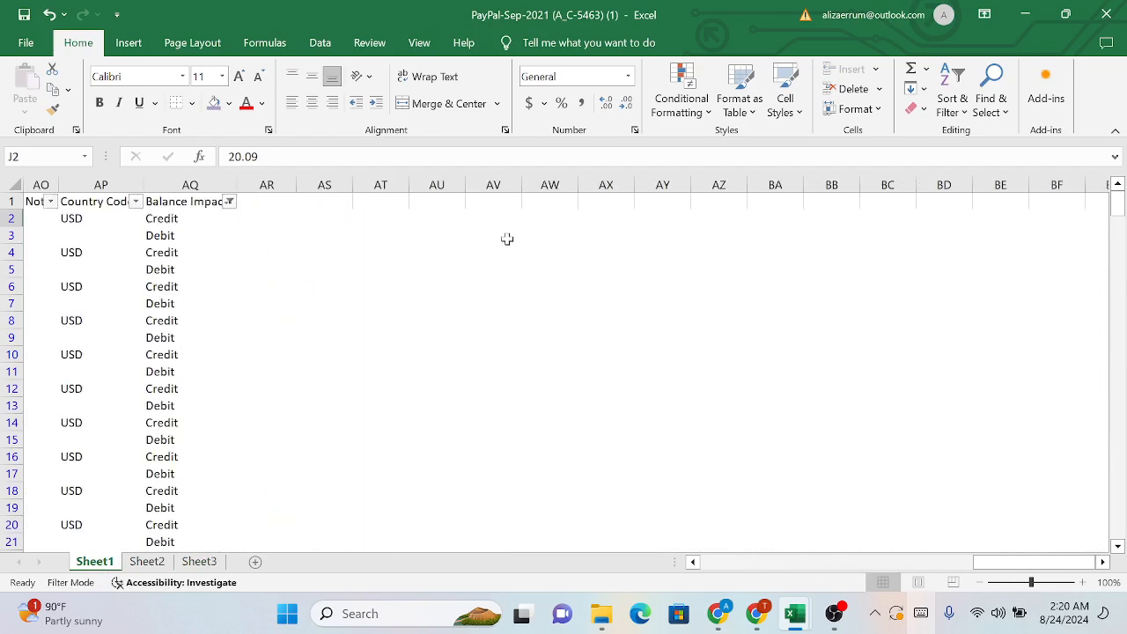
# Return to the start of the Sheet1 data and inspect the first transaction's Type and Gross cells
pyautogui.hscroll(-15, 290, 303)
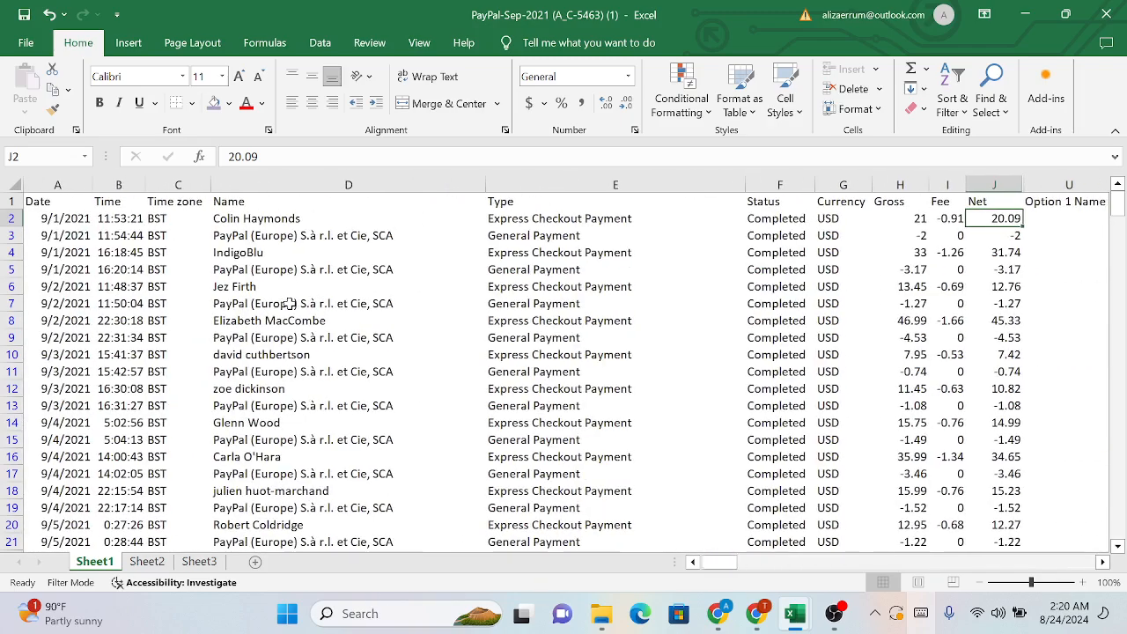
pyautogui.click(525, 218)
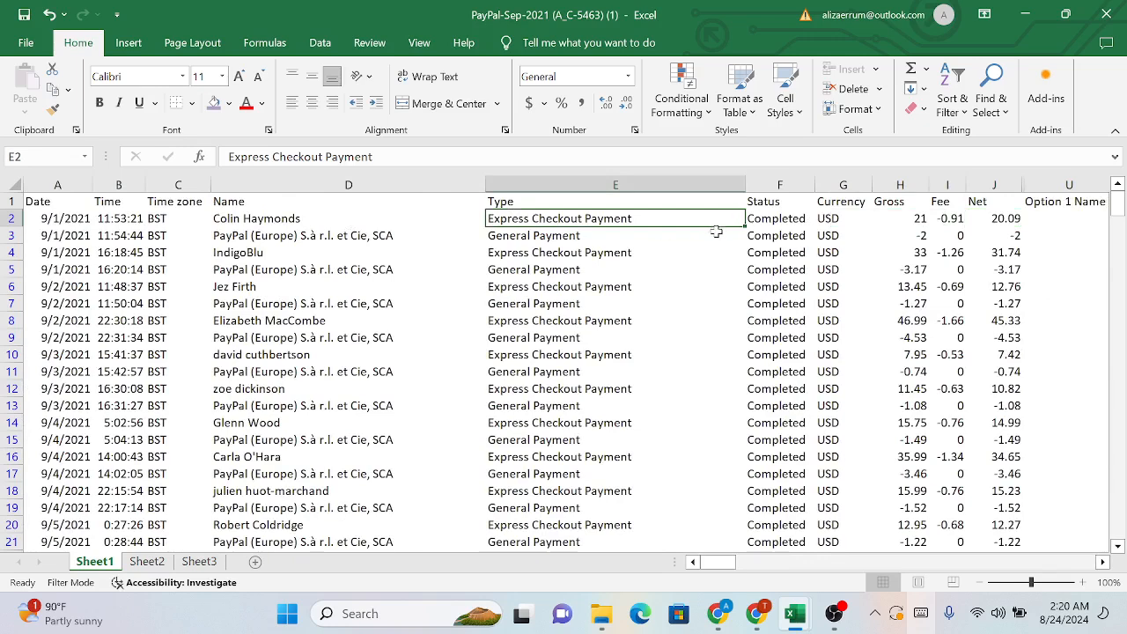
pyautogui.click(912, 218)
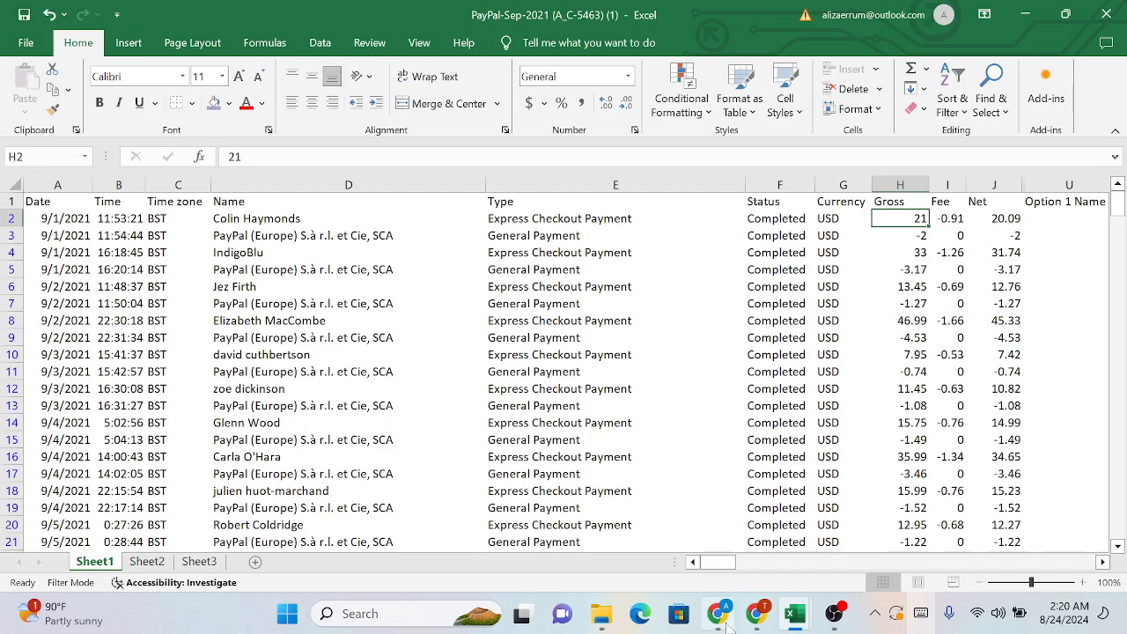
# Switch to Chrome and look over the PayPal-Sep-2021 transactions in the Google Sheets file
pyautogui.moveTo(718, 614)
pyautogui.click(694, 548)
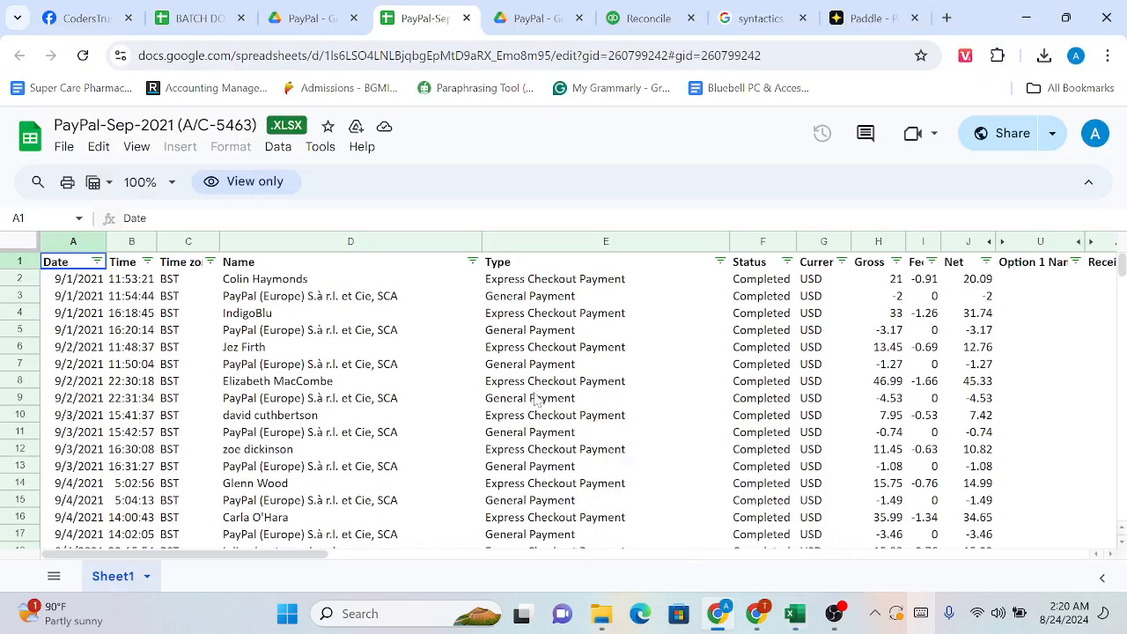
pyautogui.scroll(-3, 536, 401)
pyautogui.scroll(3, 535, 398)
# Open bankstatementconverter.com in a new browser tab and look over its home page
pyautogui.click(946, 17)
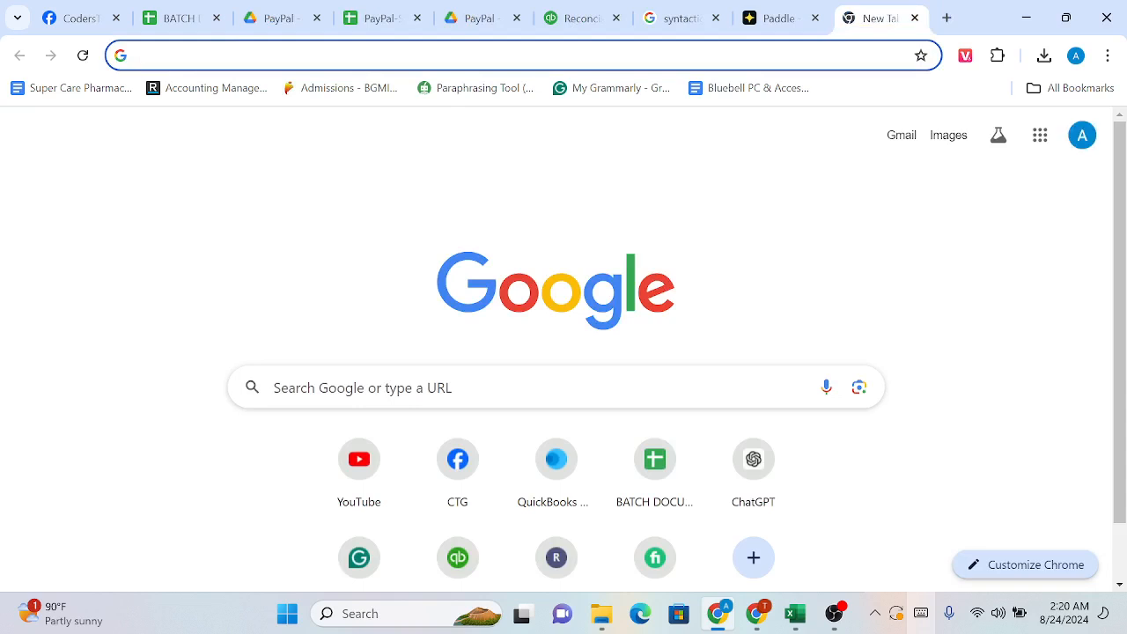
pyautogui.write('bankstatementconverter.com')
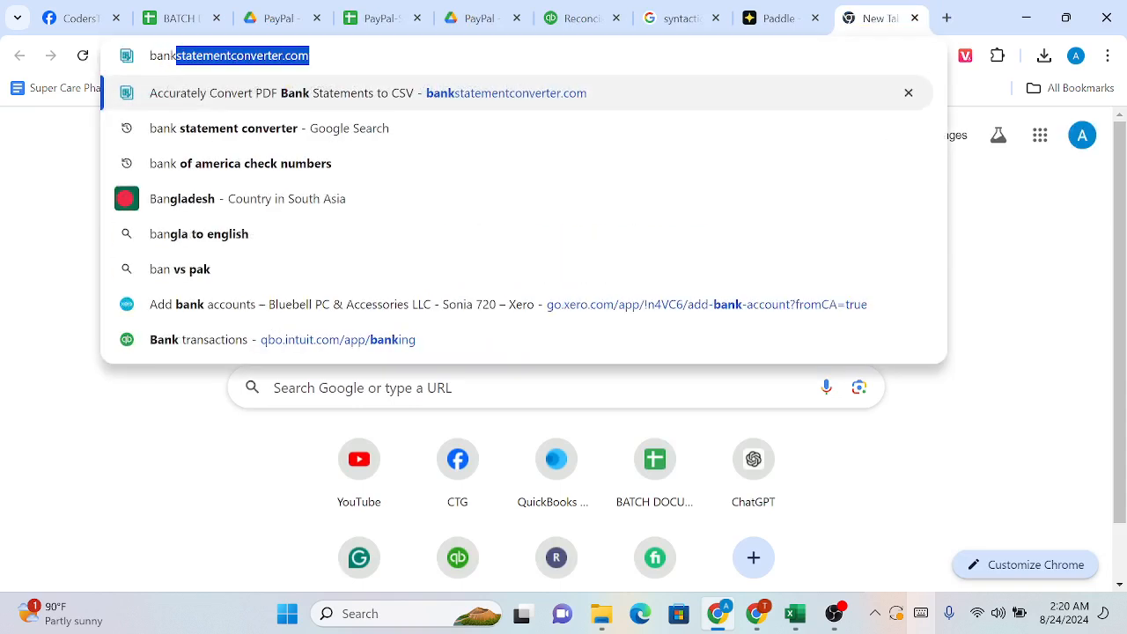
pyautogui.click(356, 95)
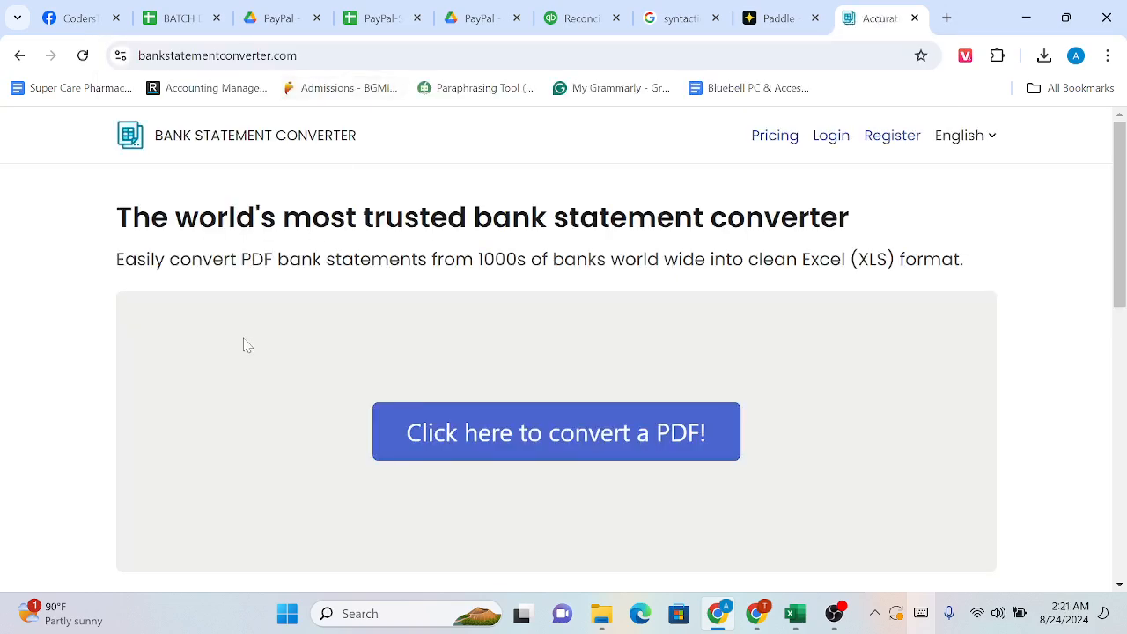
pyautogui.scroll(-2, 243, 344)
pyautogui.scroll(2, 244, 345)
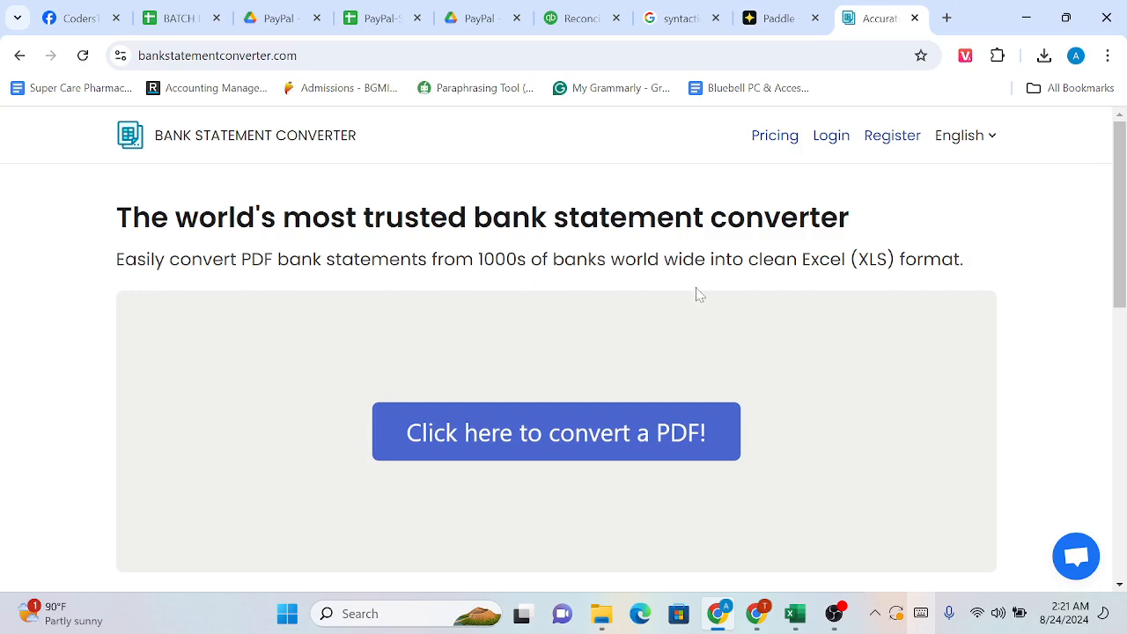
# Open a new Incognito window, and switch back to the regular Chrome window with the bank statement converter
pyautogui.click(1107, 56)
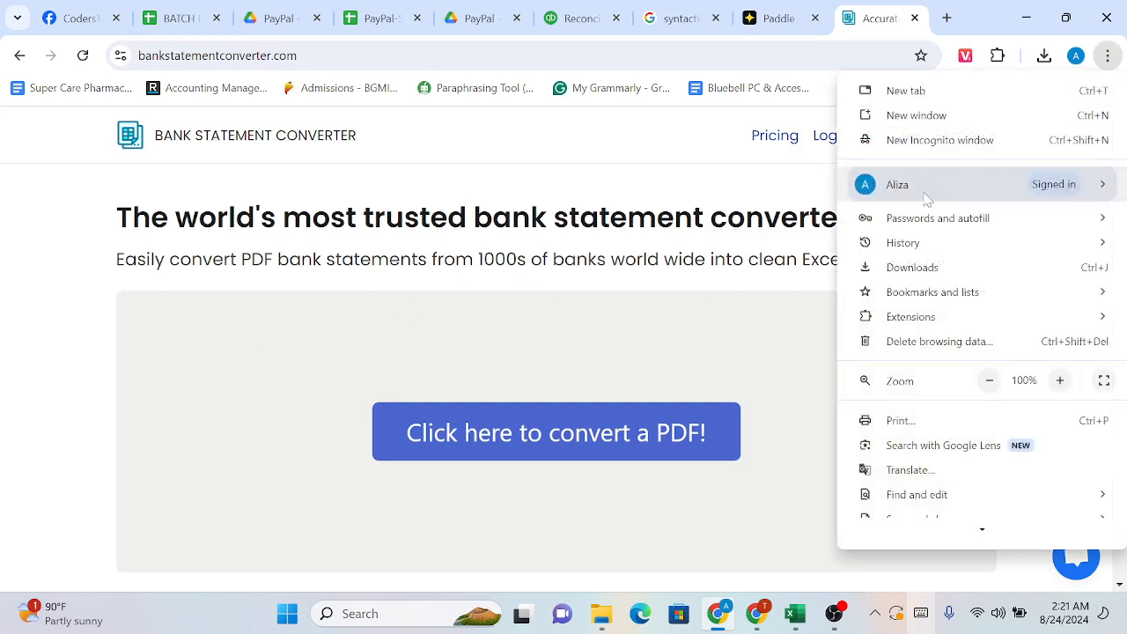
pyautogui.click(962, 148)
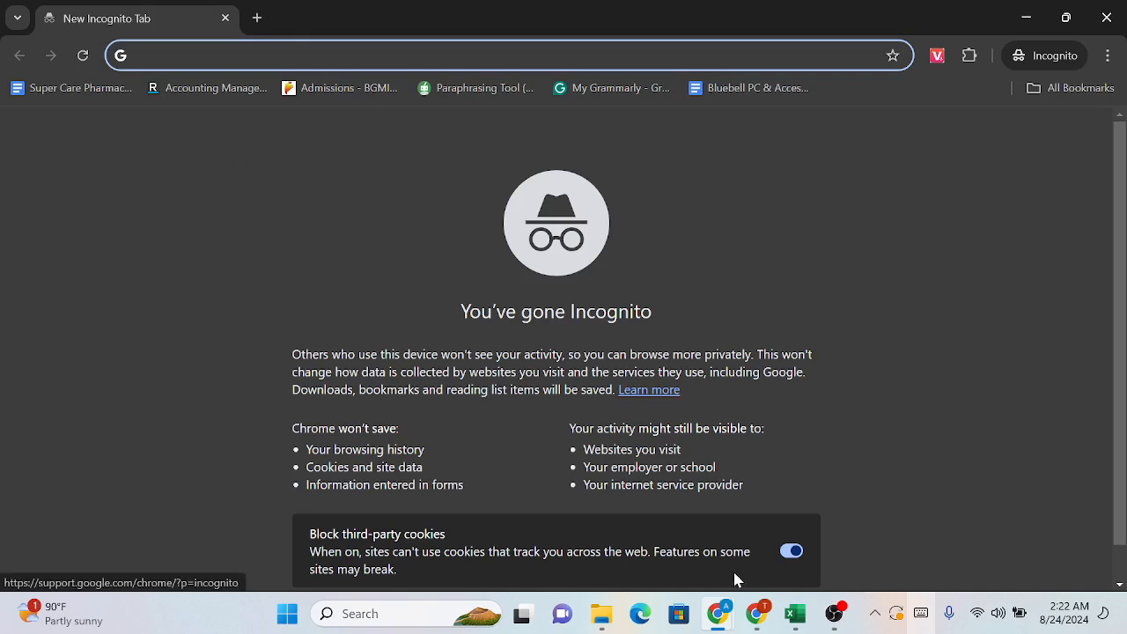
pyautogui.moveTo(756, 620)
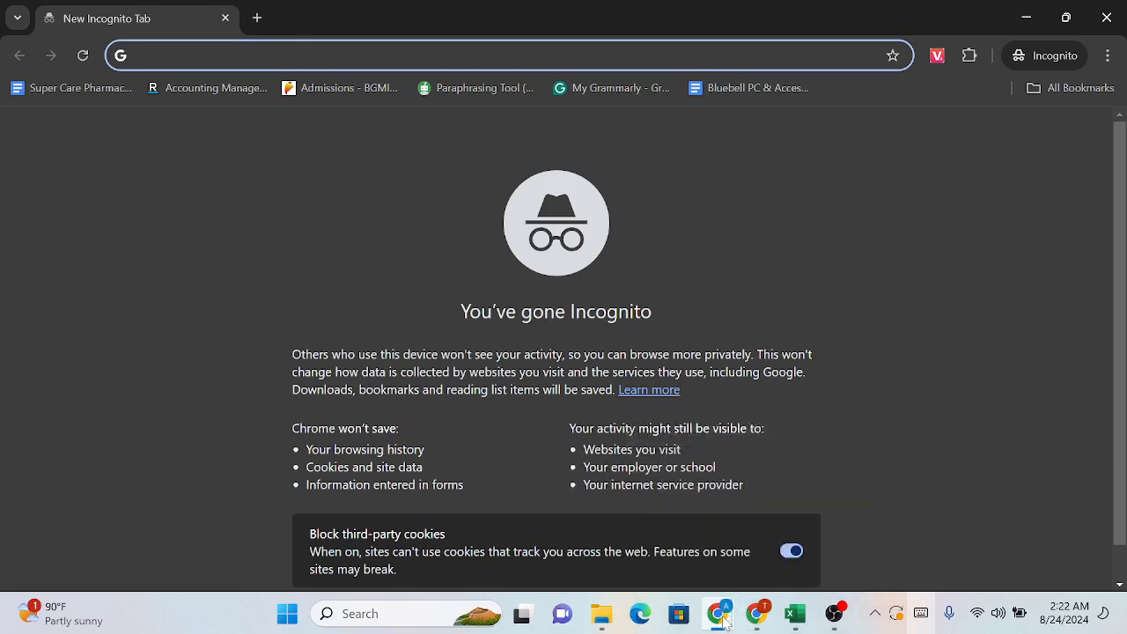
pyautogui.moveTo(719, 617)
pyautogui.click(684, 574)
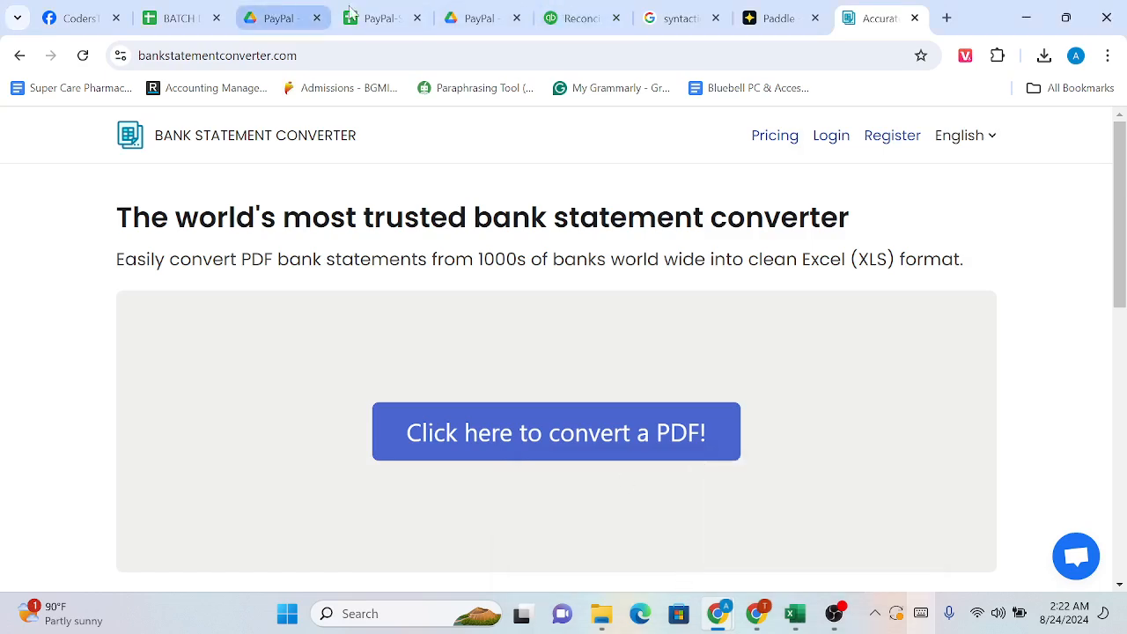
# View the PayPal-Sep-2021 spreadsheet tab, and switch to the Chrome window holding the Attendance Sheet CTG-719 (AMS)
pyautogui.click(392, 19)
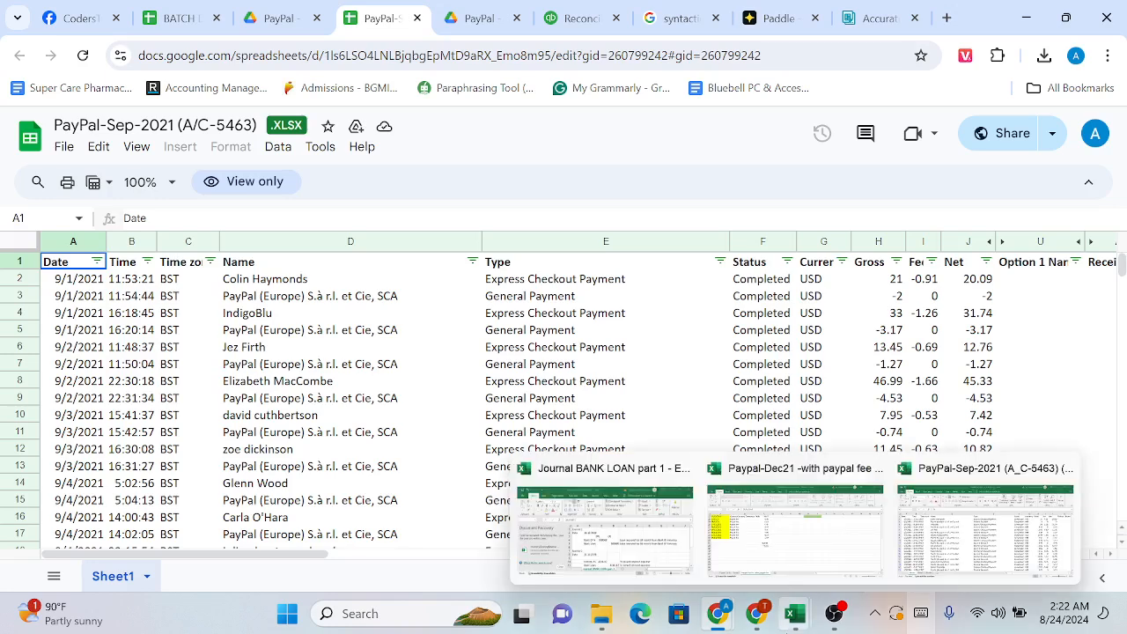
pyautogui.moveTo(756, 613)
pyautogui.click(763, 568)
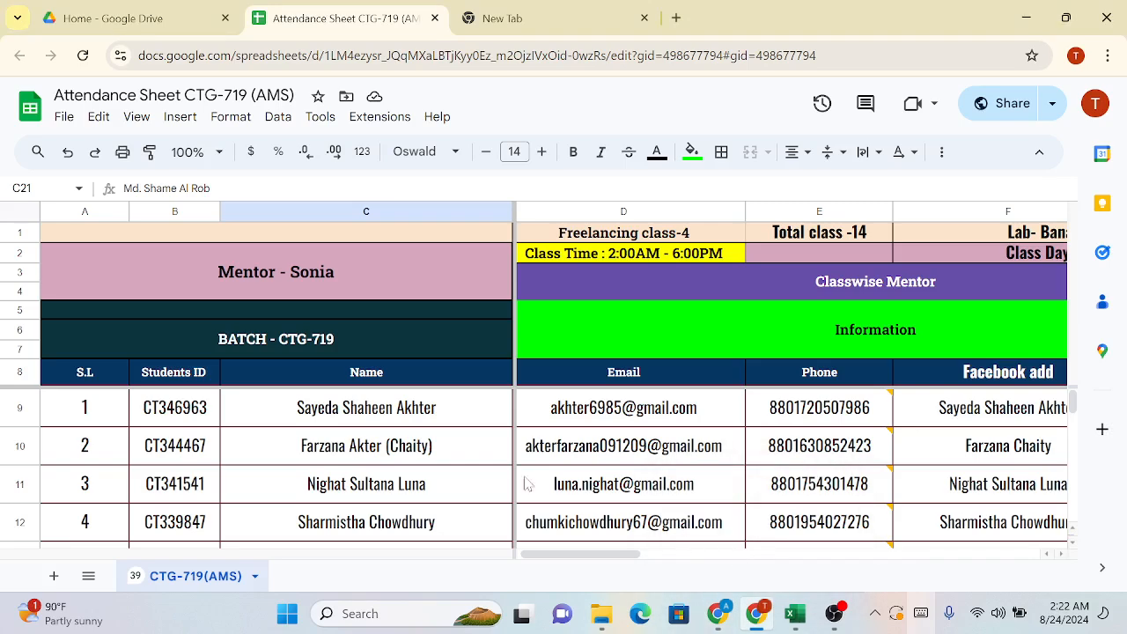
# Switch to the browser window with the QuickBooks reconciliation report and close the three PayPal document tabs
pyautogui.moveTo(717, 614)
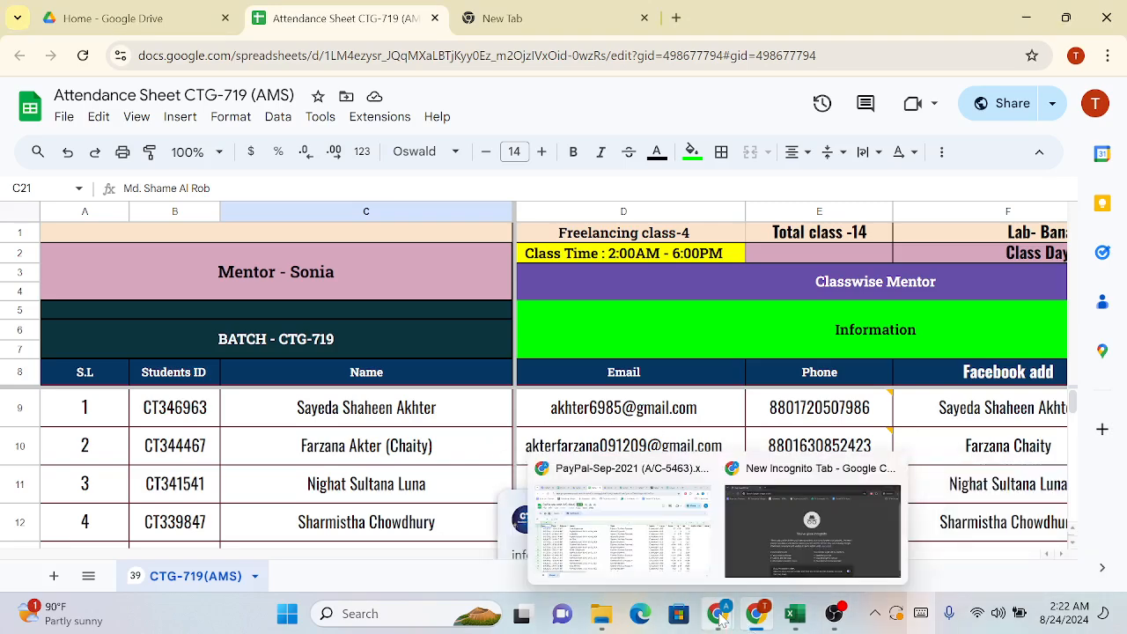
pyautogui.click(641, 546)
pyautogui.click(581, 7)
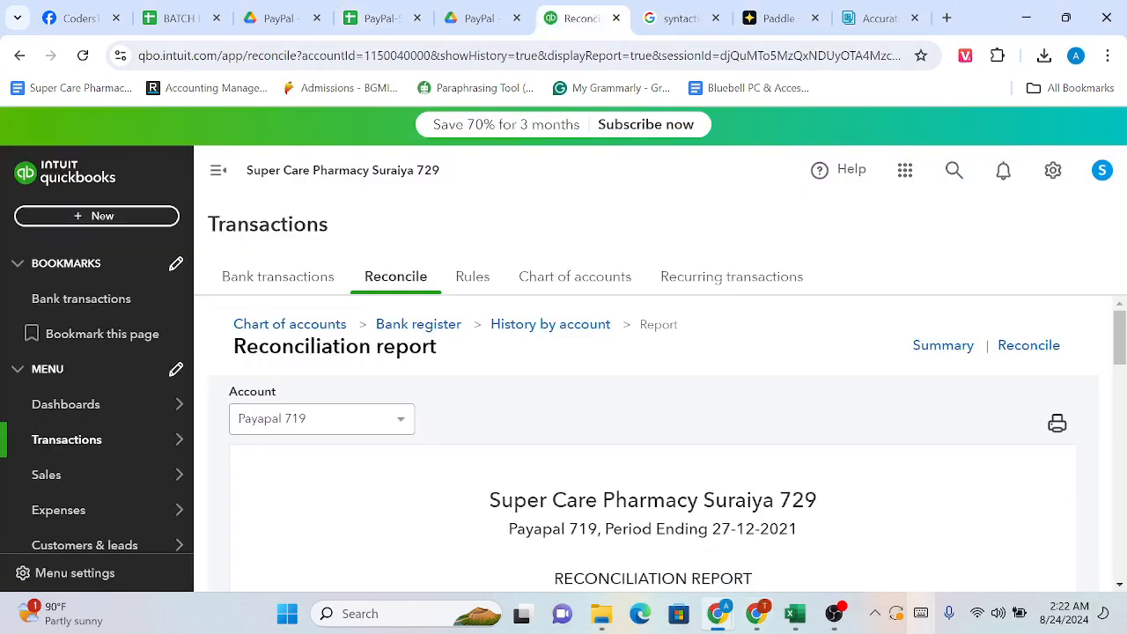
pyautogui.click(517, 18)
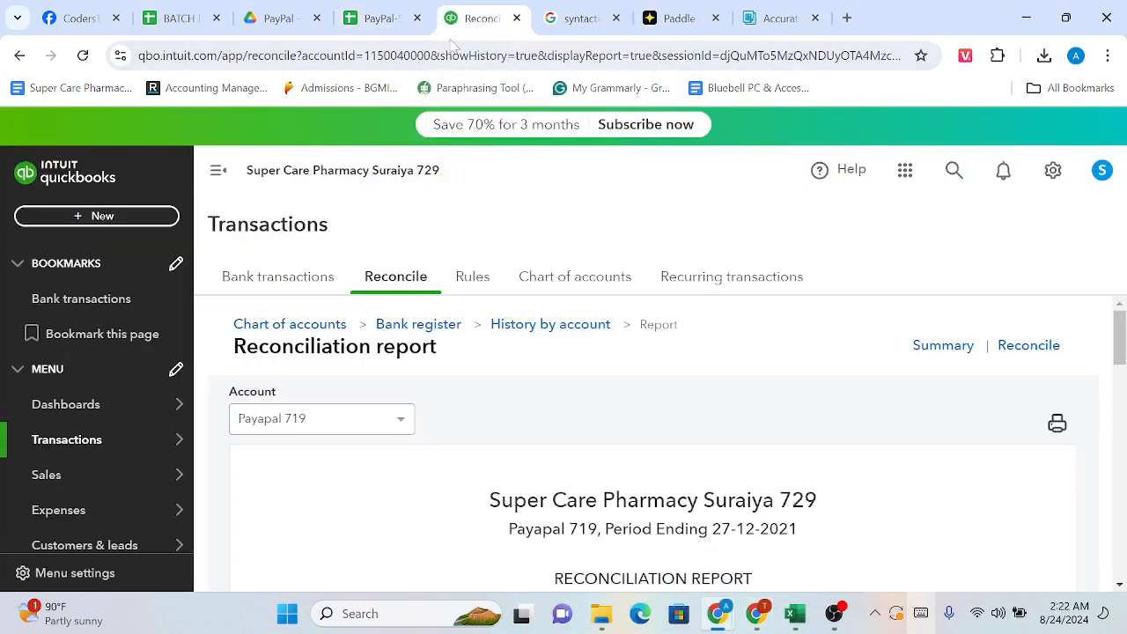
pyautogui.click(418, 18)
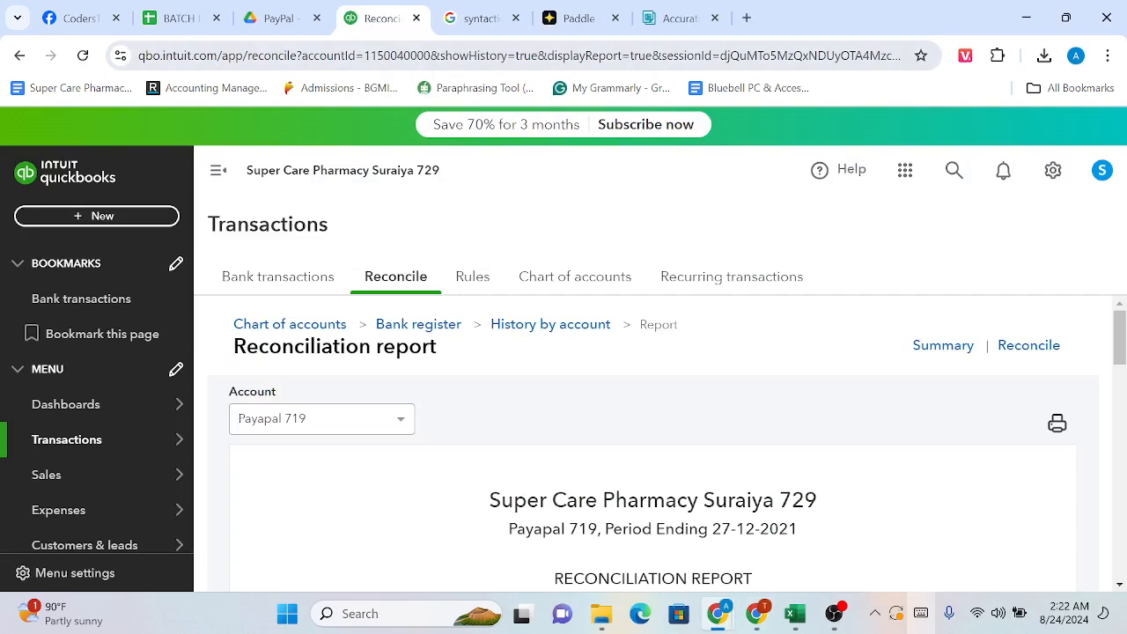
pyautogui.click(316, 18)
# Open the Taxes page in QuickBooks and start the sales tax setup
pyautogui.scroll(-2, 178, 334)
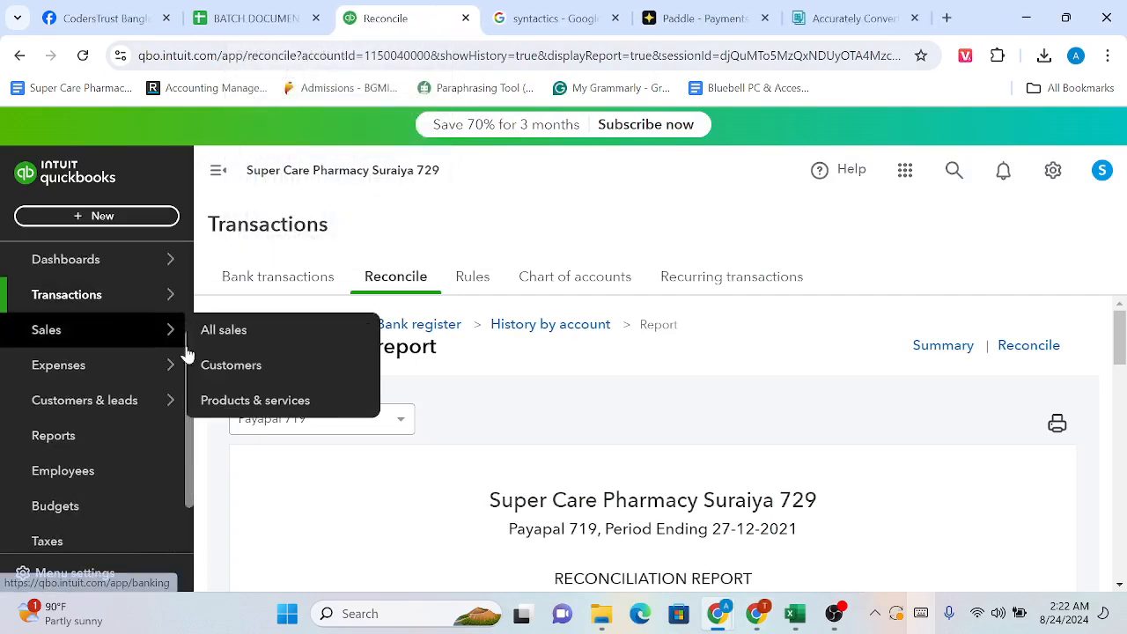
pyautogui.scroll(-5, 580, 335)
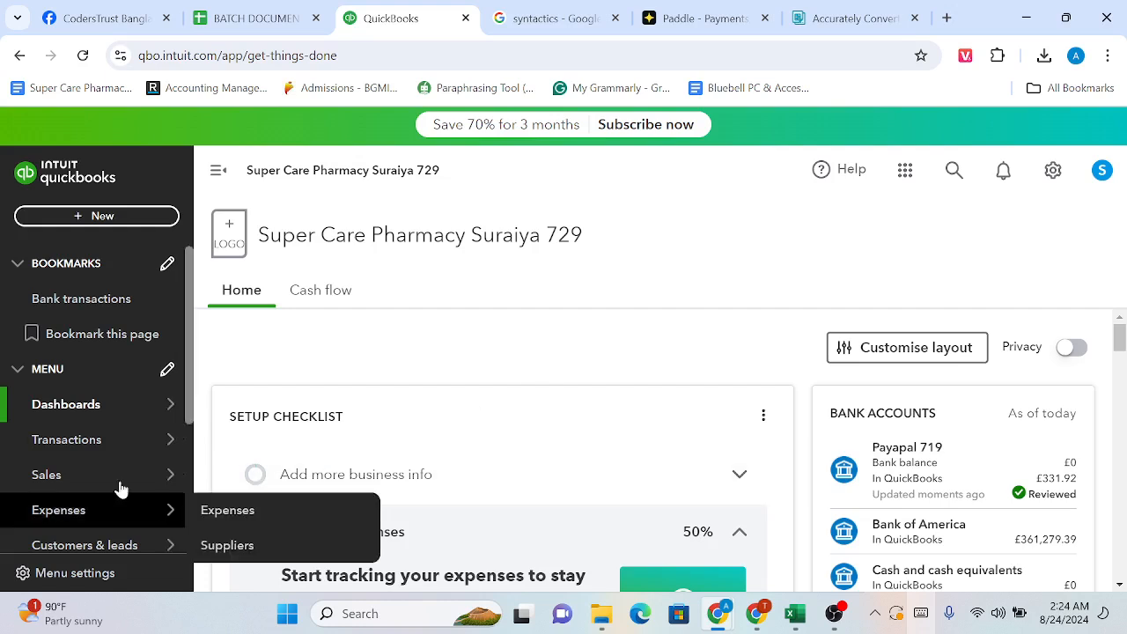
pyautogui.scroll(-3, 93, 479)
pyautogui.click(65, 489)
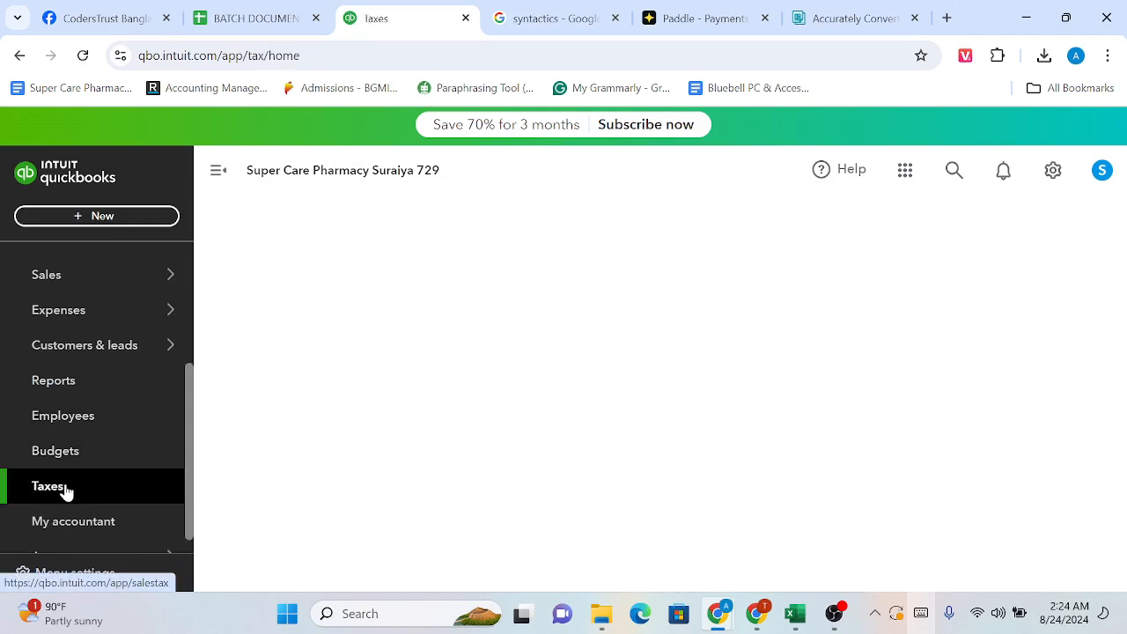
pyautogui.scroll(-3, 285, 486)
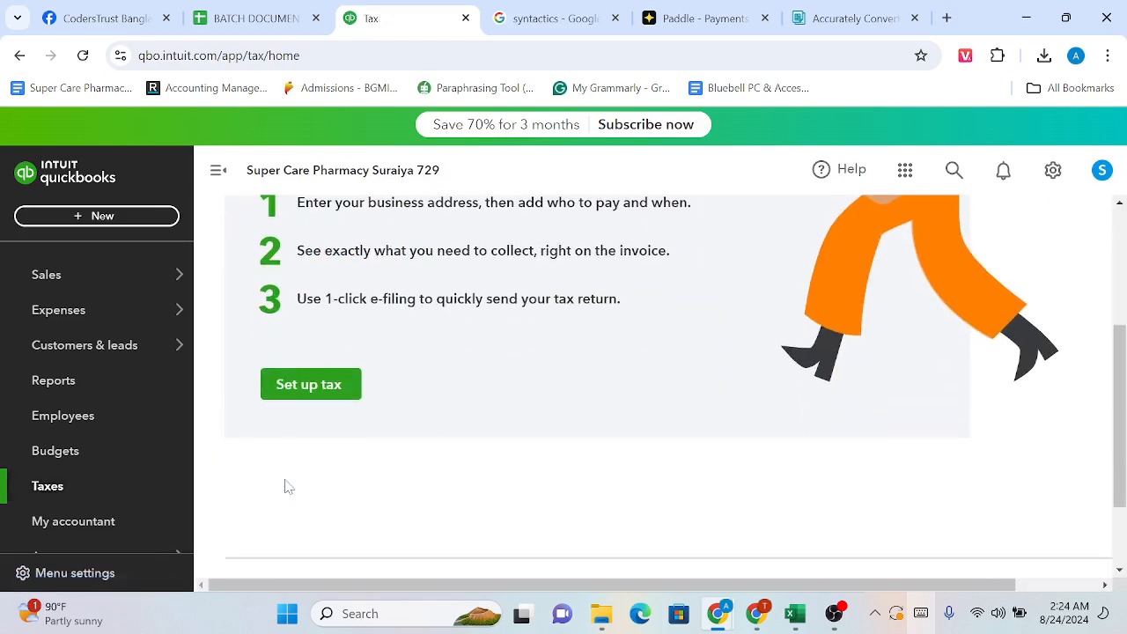
pyautogui.click(313, 403)
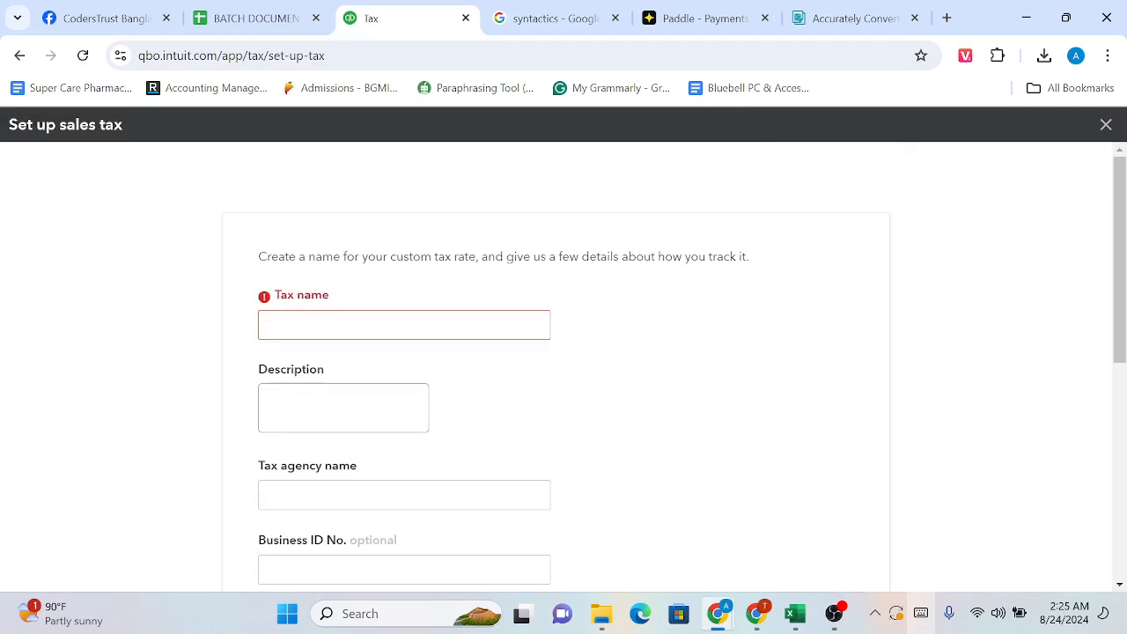
pyautogui.scroll(-1, 563, 366)
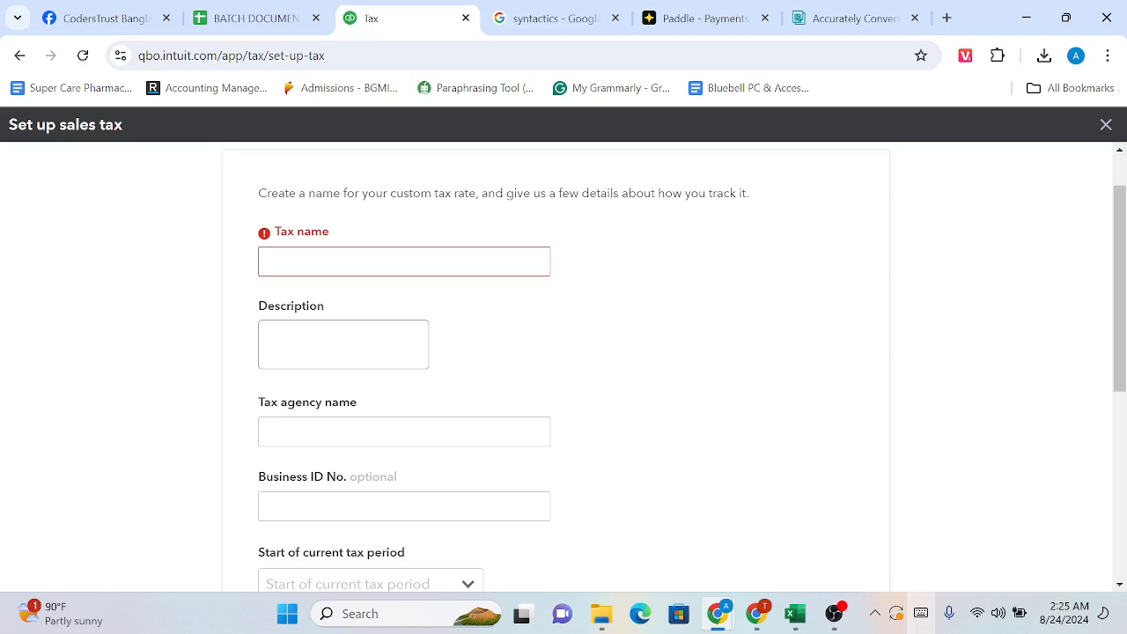
pyautogui.doubleClick(309, 415)
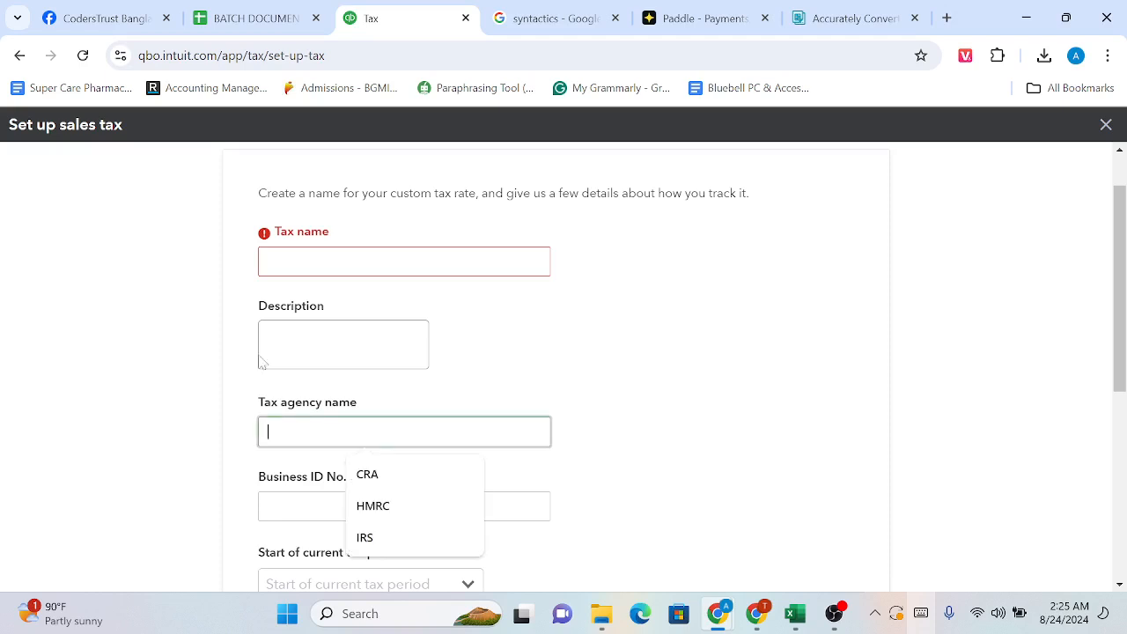
pyautogui.click(83, 55)
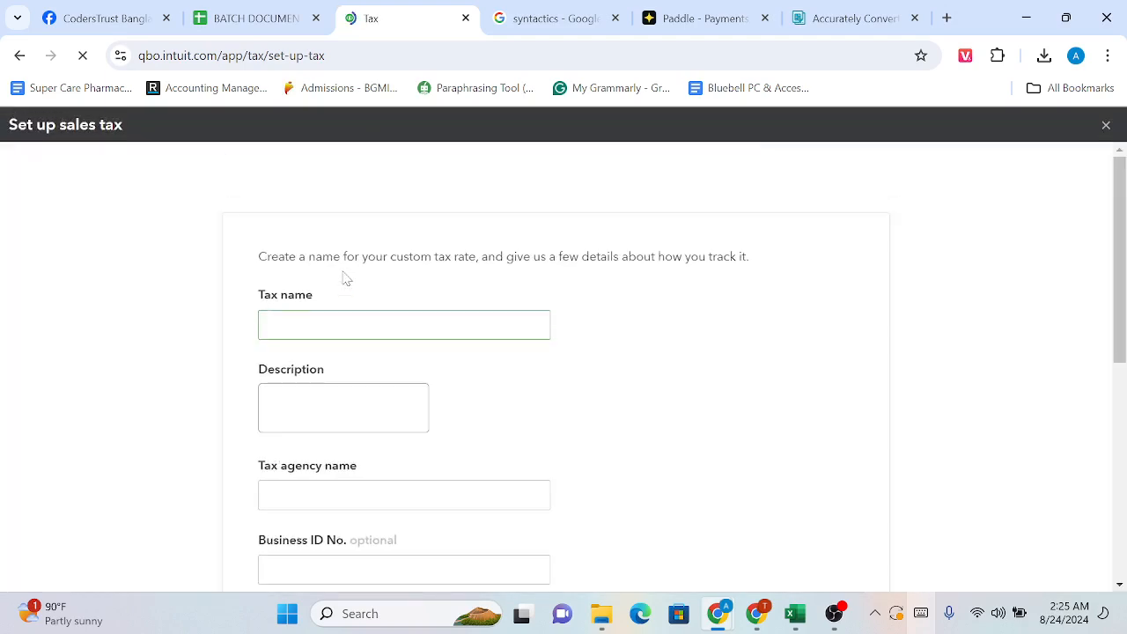
# Name the tax "Tax rate 10%" and enter the description "This tax is collected on sales"
pyautogui.click(348, 325)
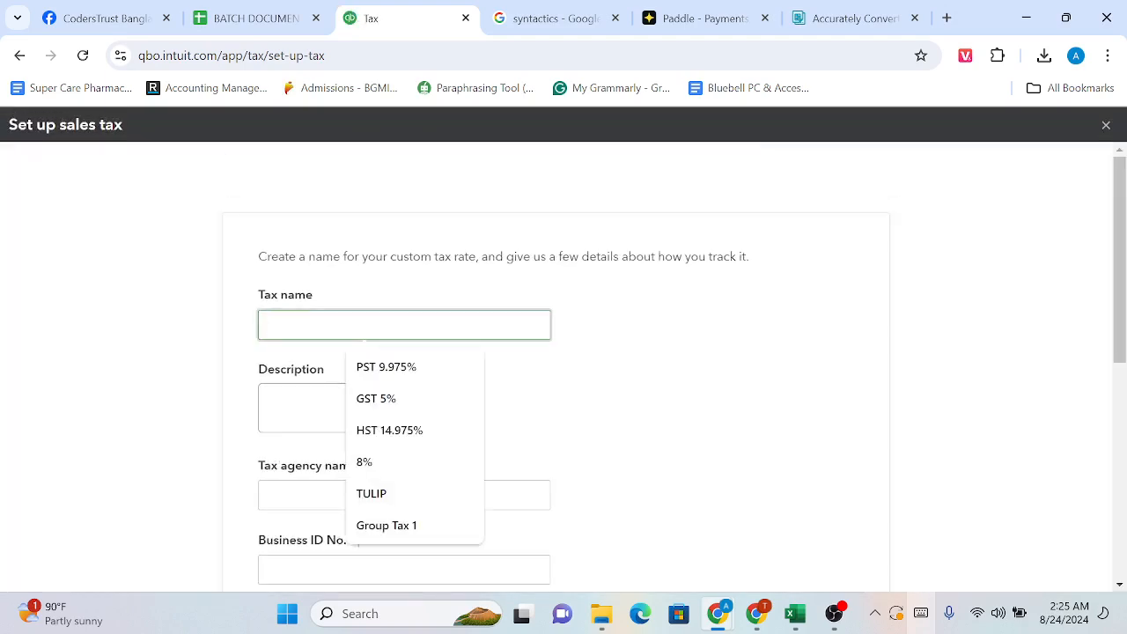
pyautogui.write('T')
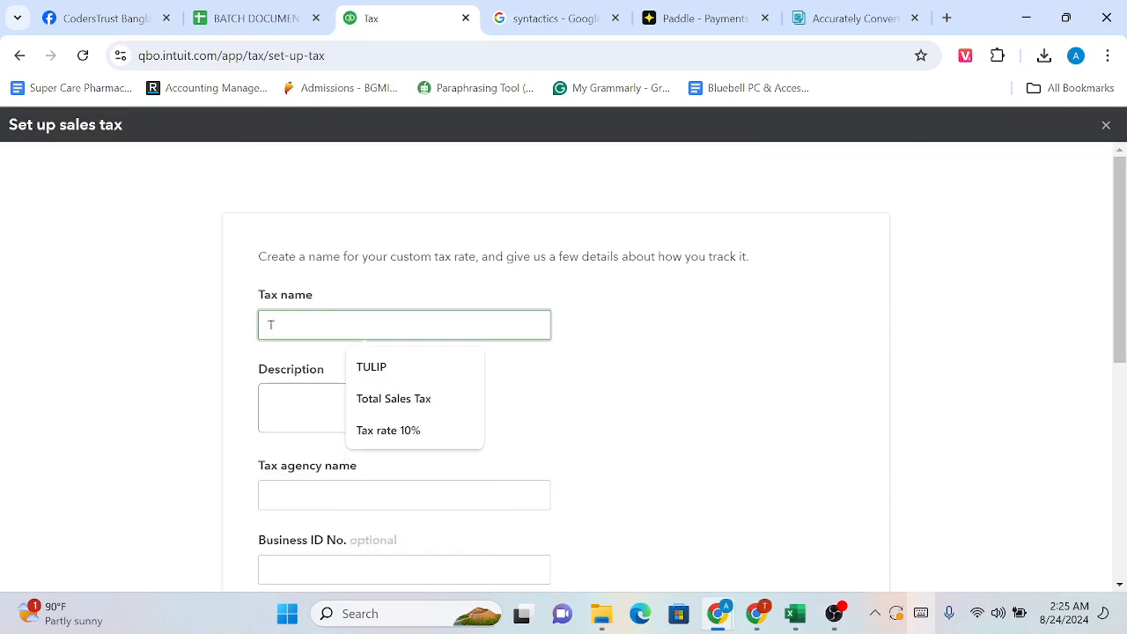
pyautogui.click(398, 428)
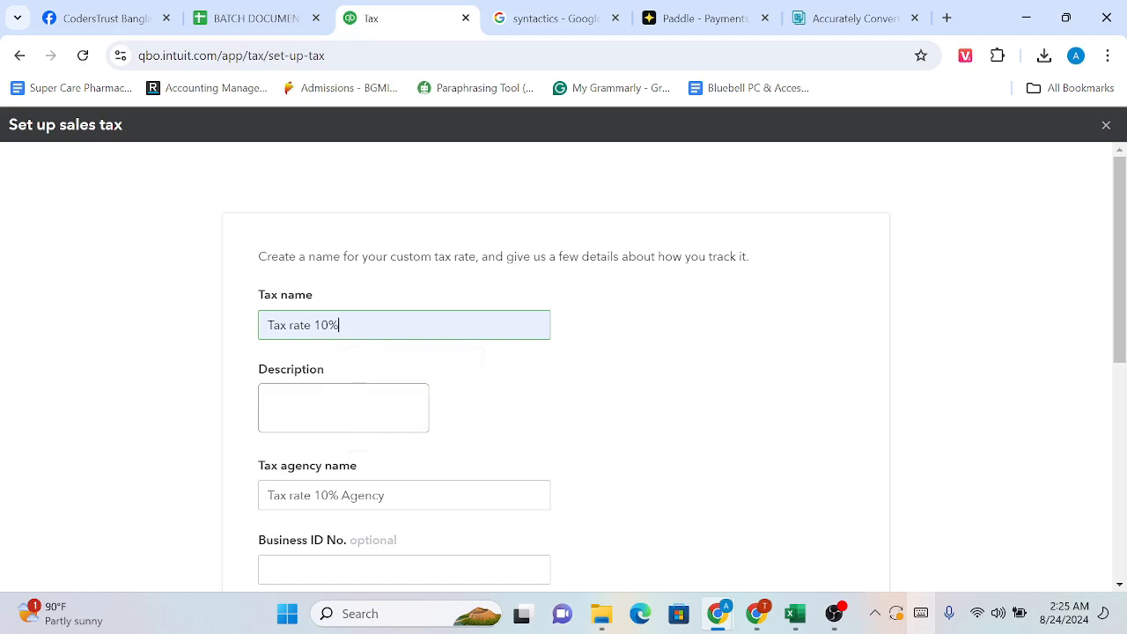
pyautogui.scroll(-1, 332, 407)
pyautogui.press('Tab')
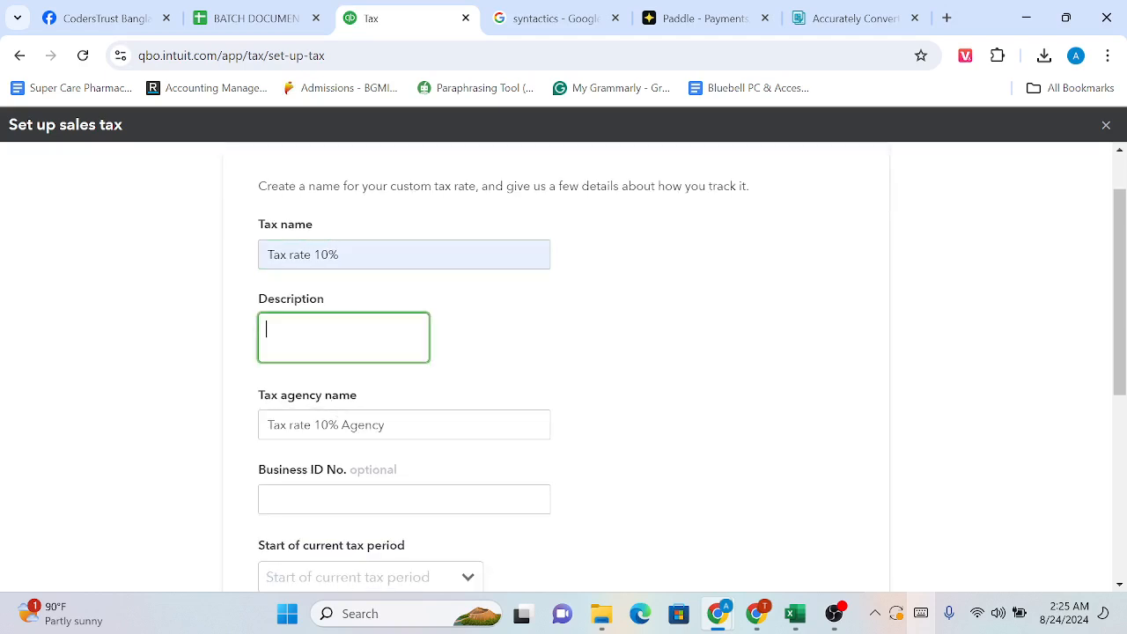
pyautogui.write('This tax is collected on sales')
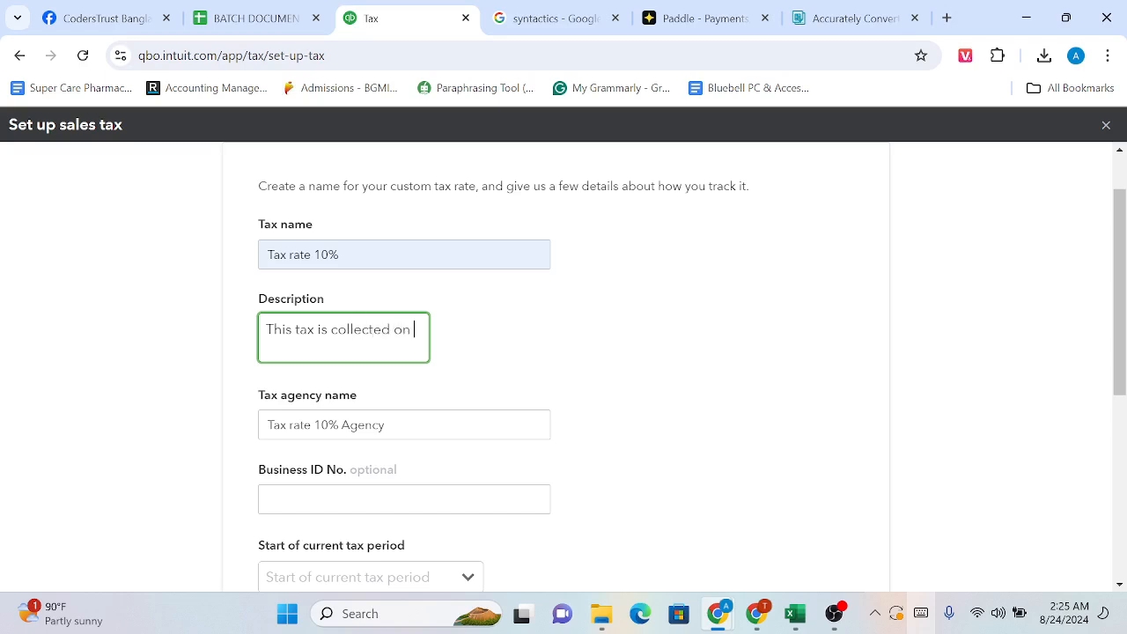
# Replace the suggested tax agency name with HMRC
pyautogui.press('Tab')
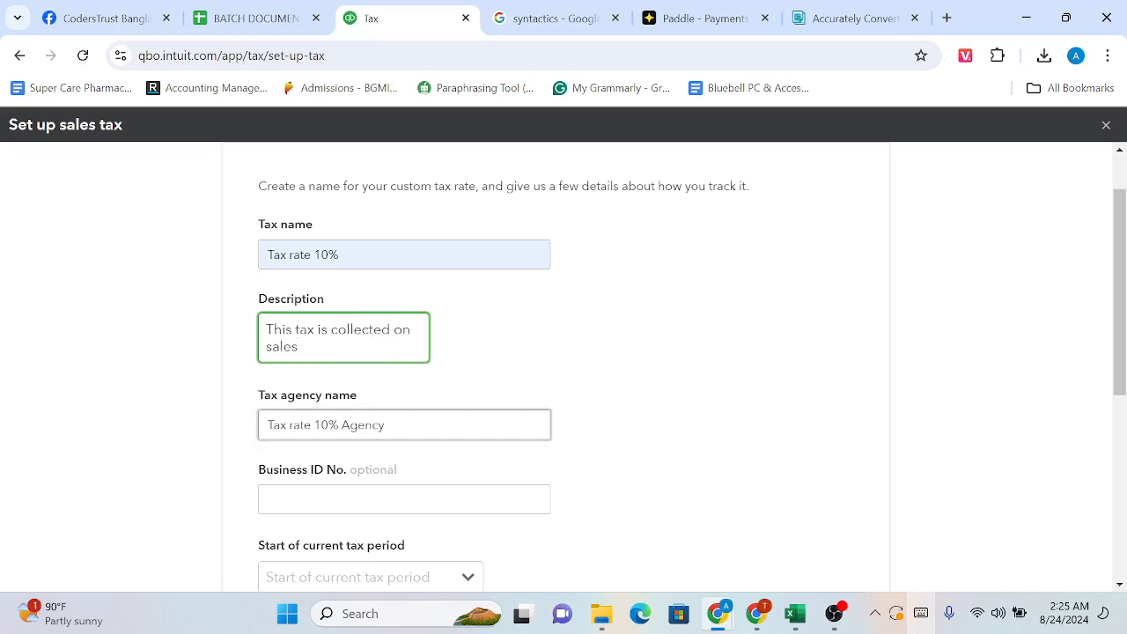
pyautogui.press('BackSpace')
pyautogui.press('BackSpace')
pyautogui.press('BackSpace')
pyautogui.press('BackSpace')
pyautogui.press('BackSpace')
pyautogui.press('BackSpace')
pyautogui.press('BackSpace')
pyautogui.press('BackSpace')
pyautogui.press('BackSpace')
pyautogui.press('BackSpace')
pyautogui.press('BackSpace')
pyautogui.press('BackSpace')
pyautogui.press('BackSpace')
pyautogui.press('BackSpace')
pyautogui.press('BackSpace')
pyautogui.press('BackSpace')
pyautogui.press('BackSpace')
pyautogui.press('BackSpace')
pyautogui.press('BackSpace')
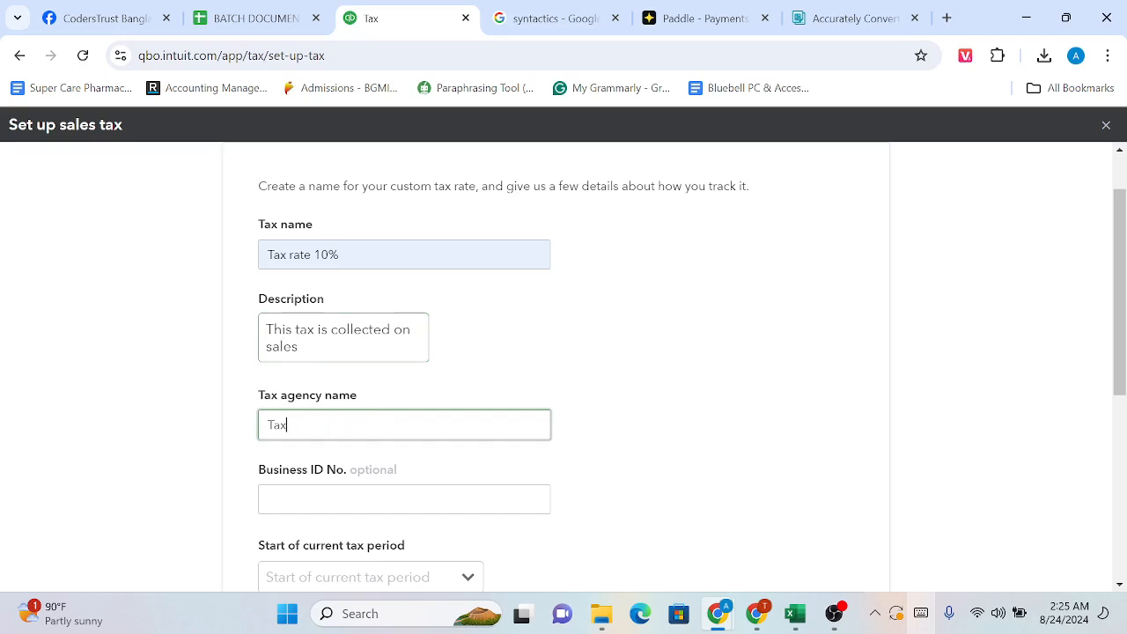
pyautogui.write('HMRC')
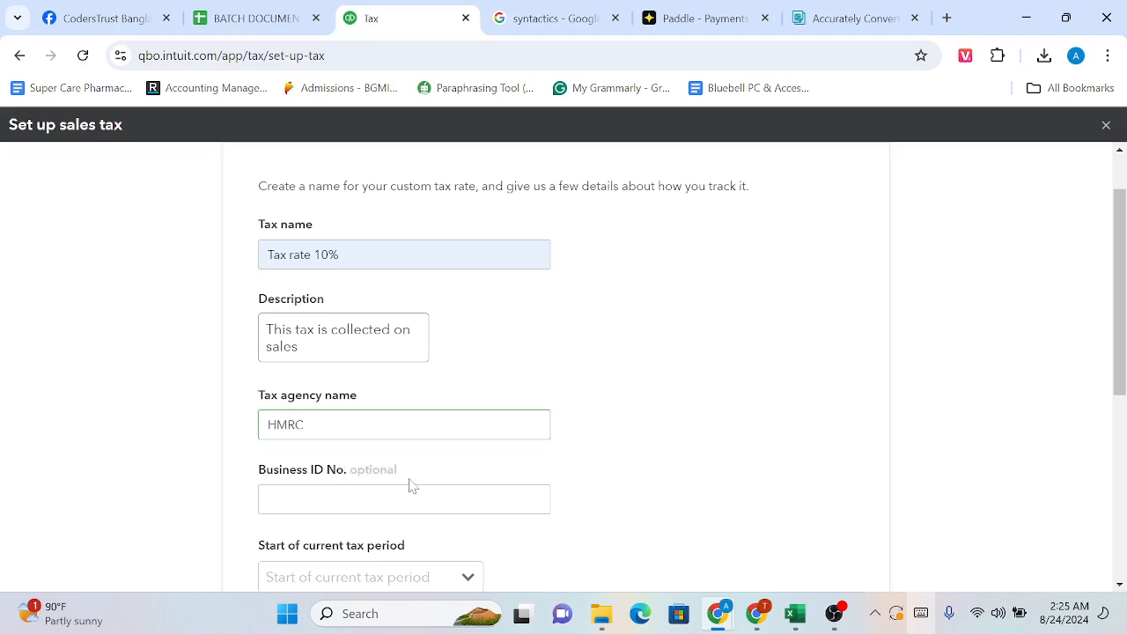
# Set the start of the current tax period to January and the filing frequency to Quarterly
pyautogui.scroll(-2, 411, 483)
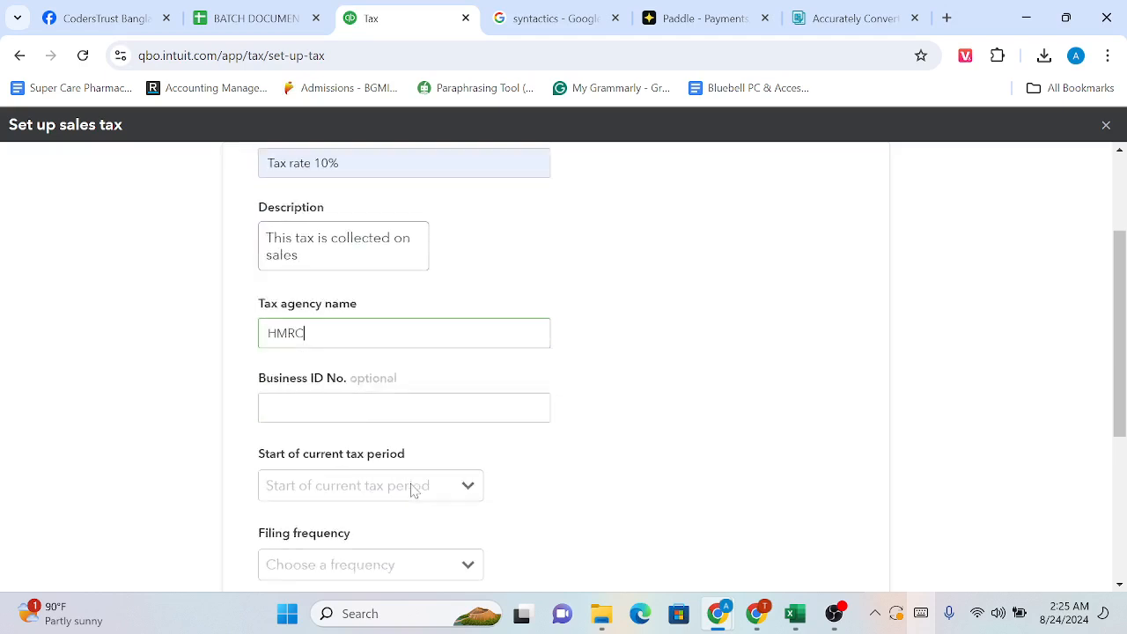
pyautogui.click(457, 417)
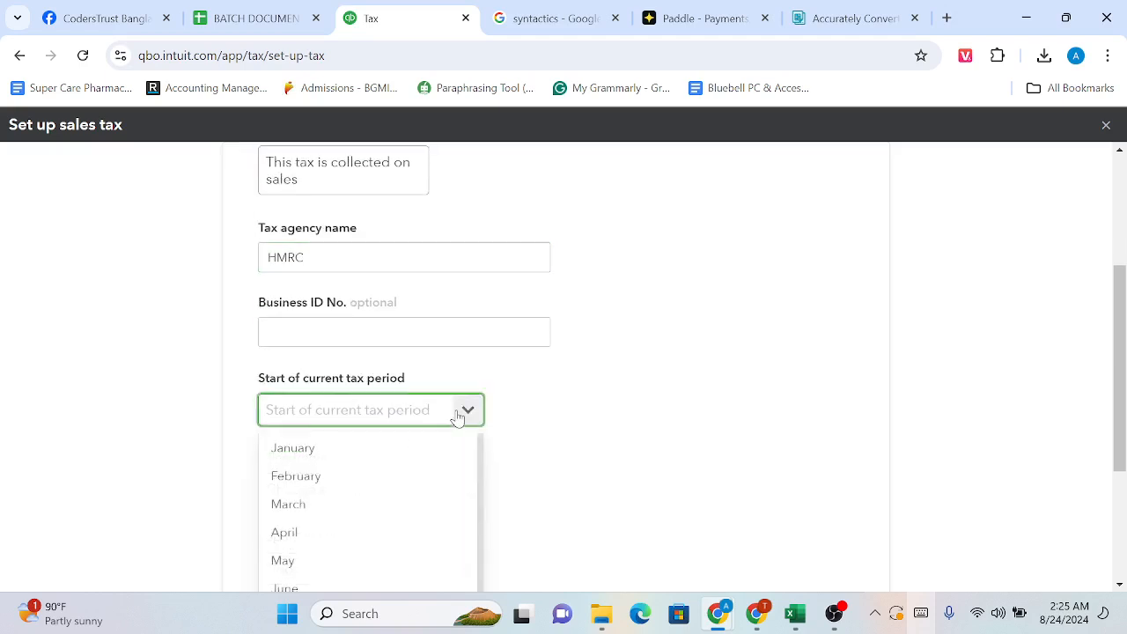
pyautogui.click(378, 449)
pyautogui.scroll(-2, 383, 450)
pyautogui.click(464, 336)
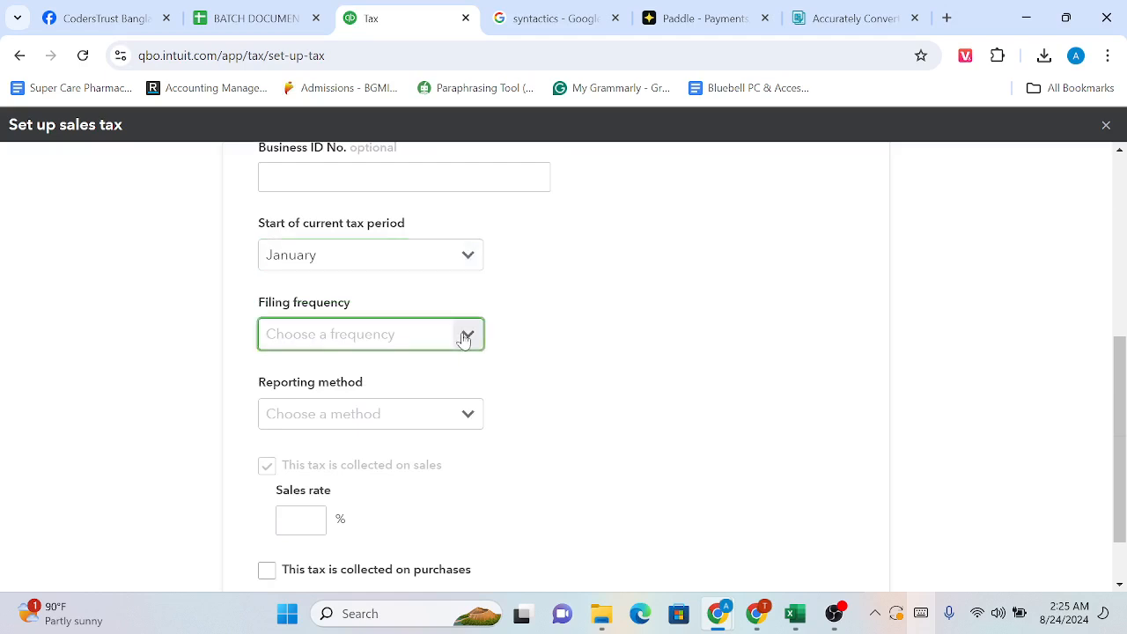
pyautogui.click(352, 411)
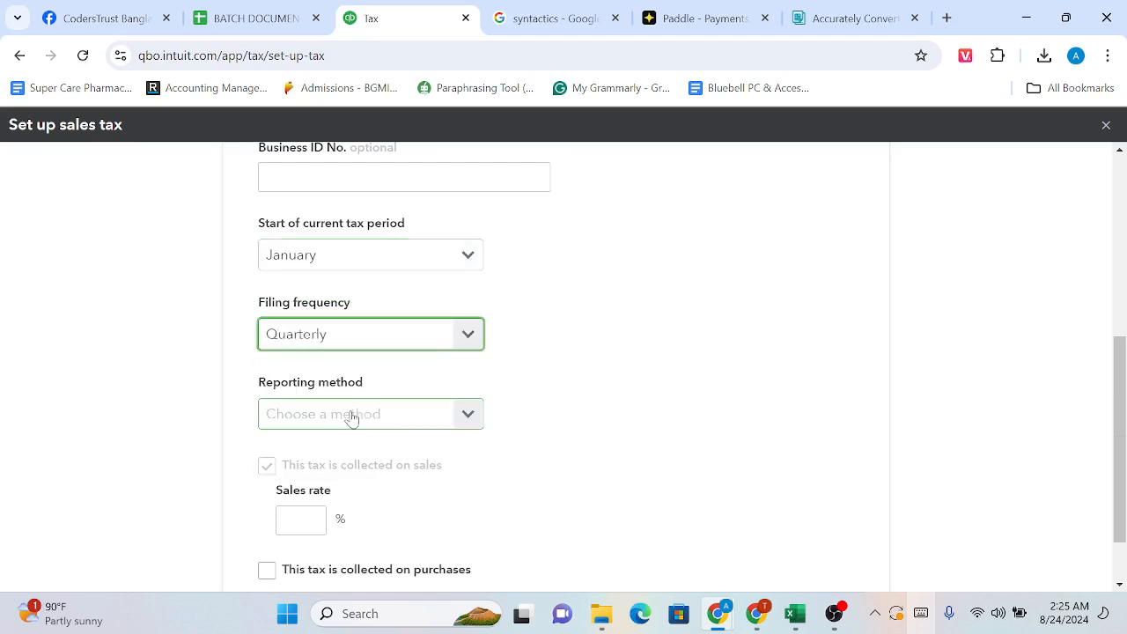
# Choose Cash as the reporting method for the sales tax
pyautogui.scroll(-1, 353, 415)
pyautogui.click(460, 338)
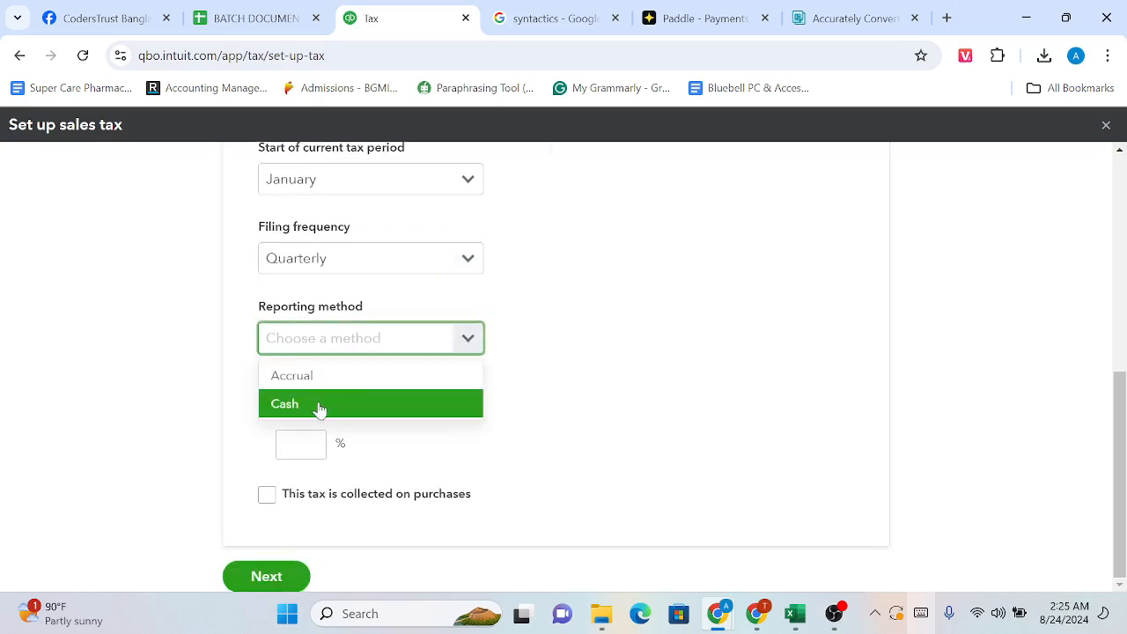
pyautogui.click(319, 406)
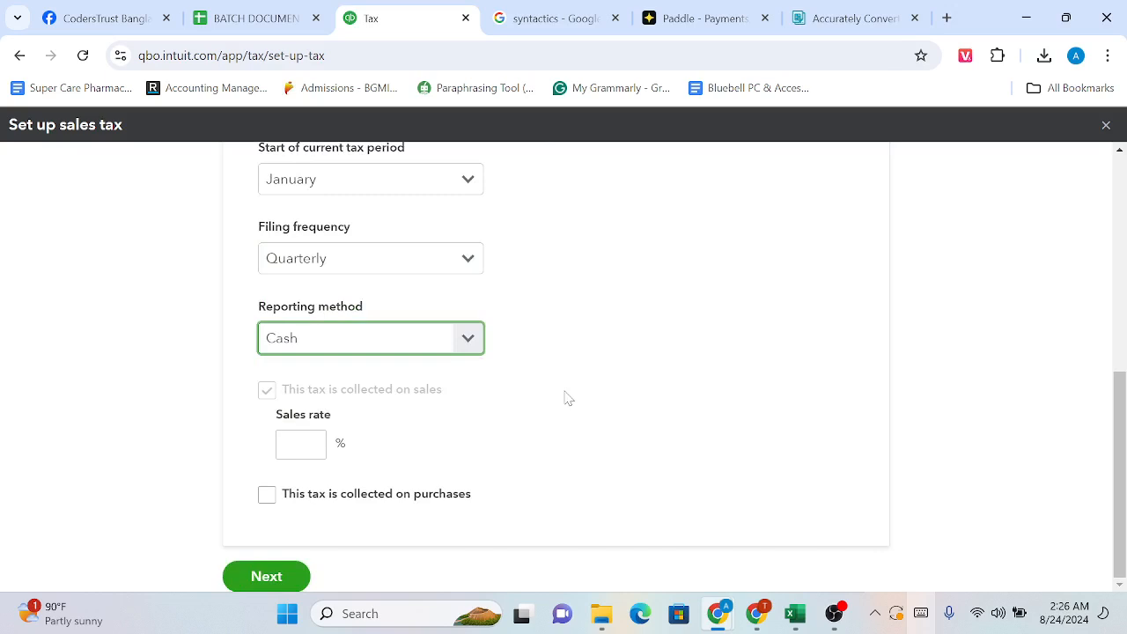
# Review the entered sales tax details and the available reporting methods, then reselect Cash as the reporting method
pyautogui.scroll(1, 563, 401)
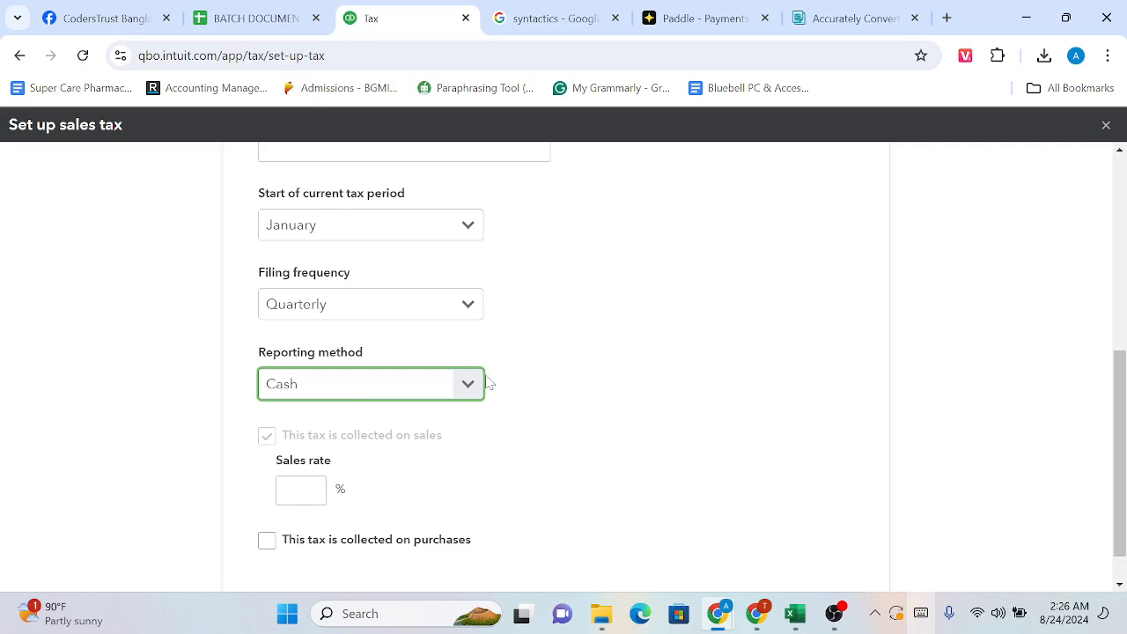
pyautogui.scroll(4, 489, 383)
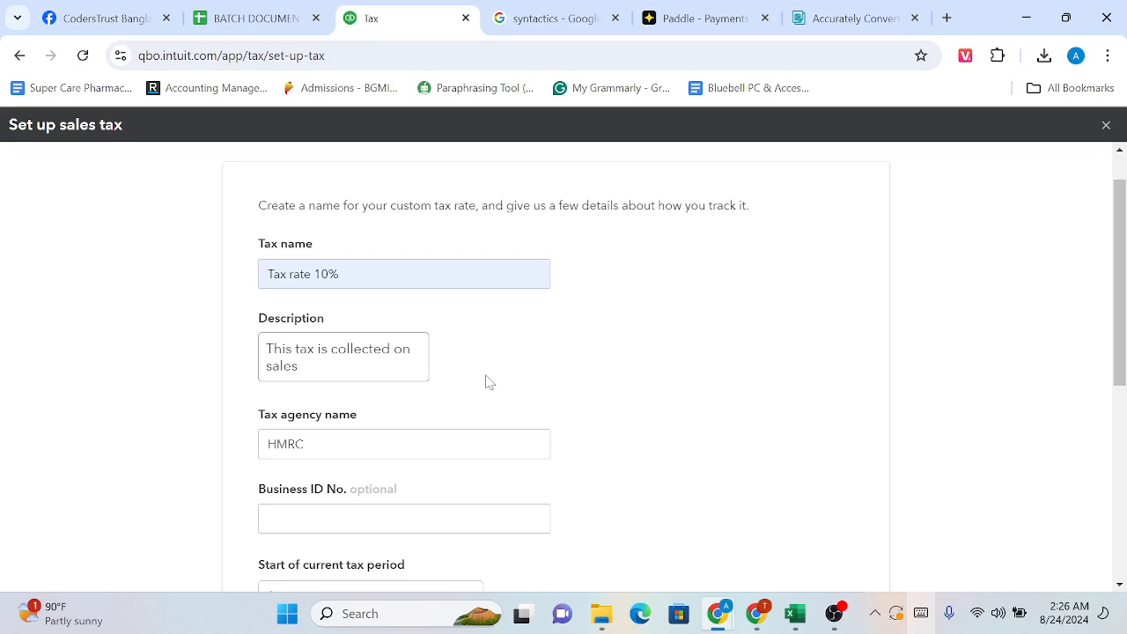
pyautogui.scroll(-5, 485, 380)
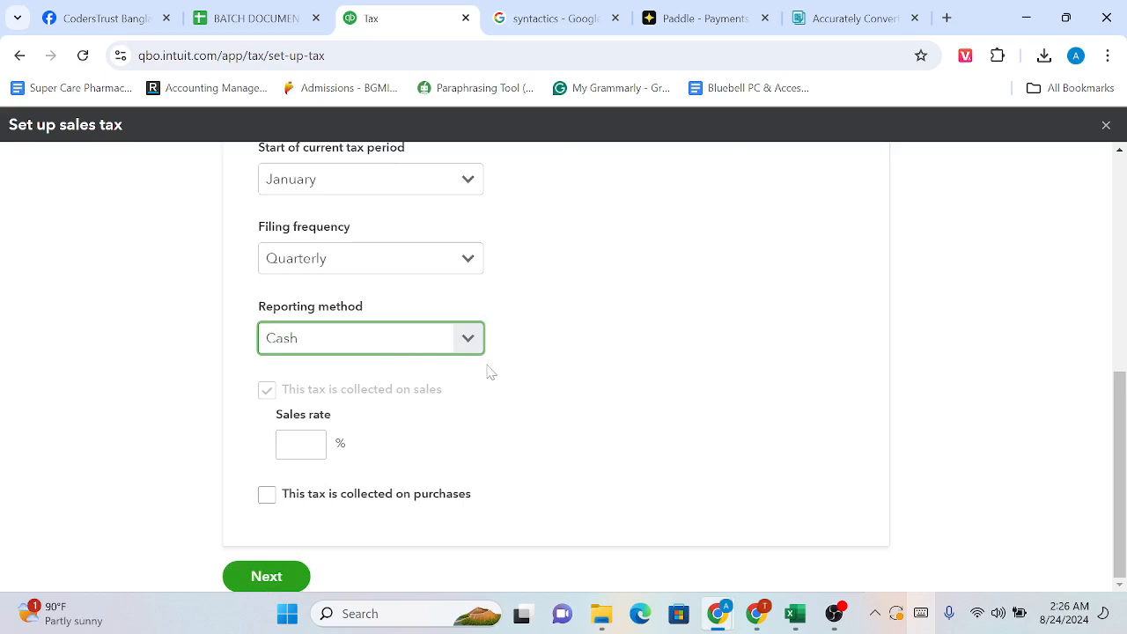
pyautogui.click(465, 347)
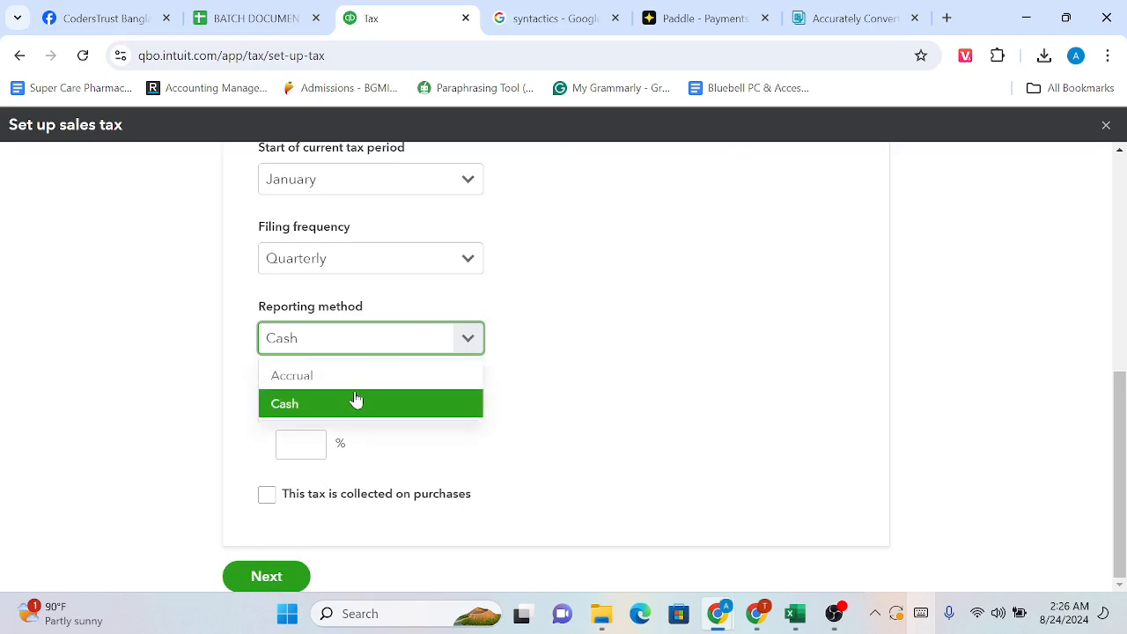
pyautogui.click(595, 373)
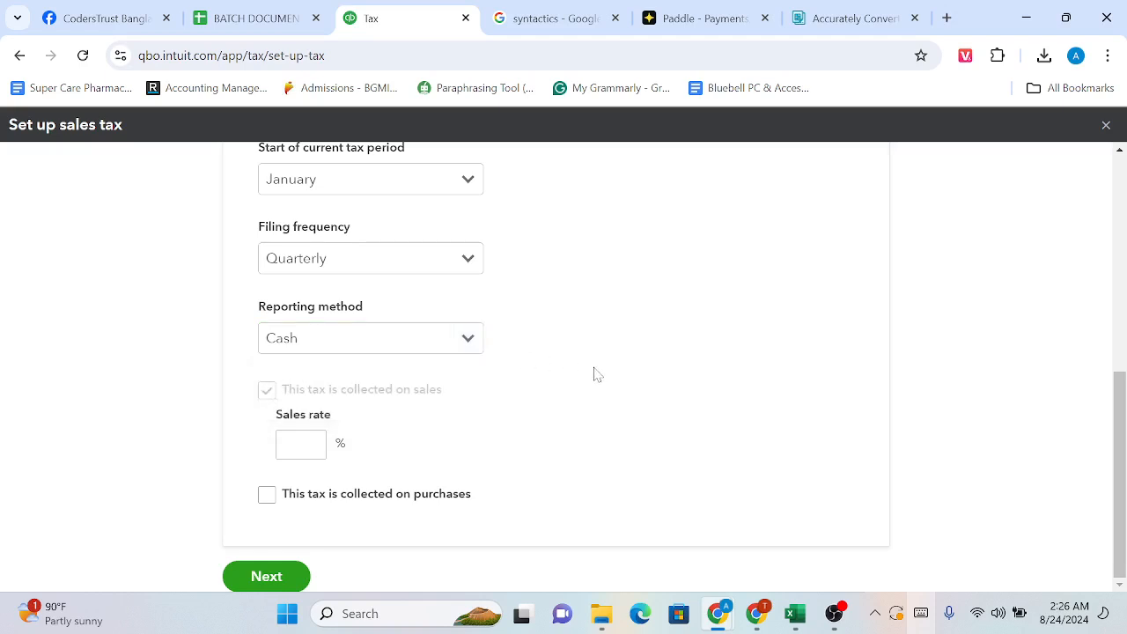
pyautogui.scroll(1, 595, 374)
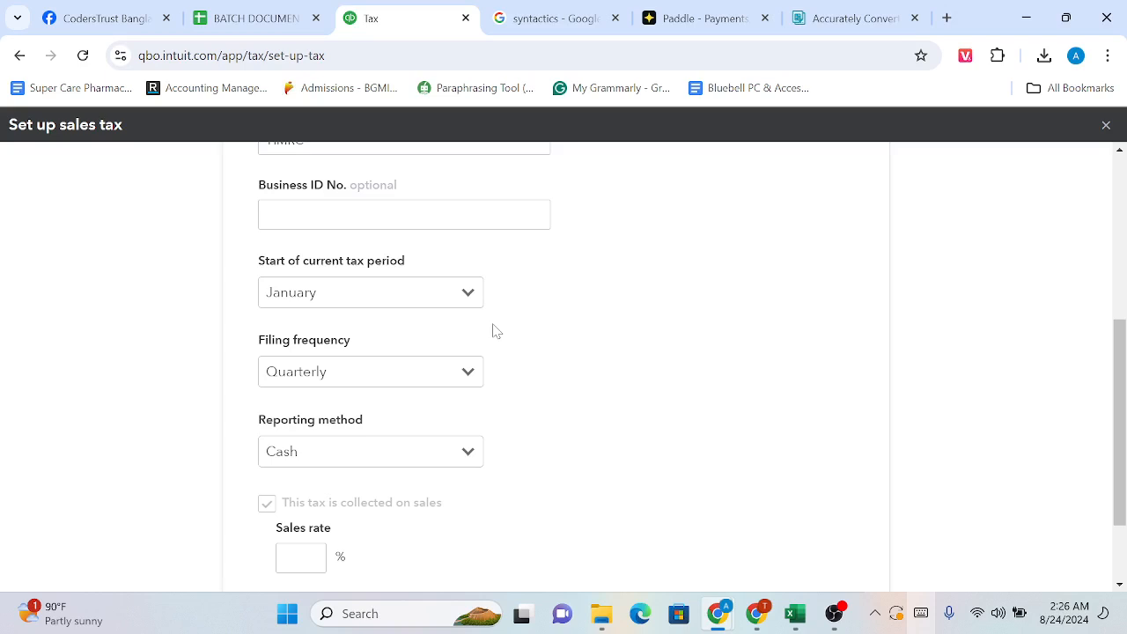
pyautogui.click(466, 451)
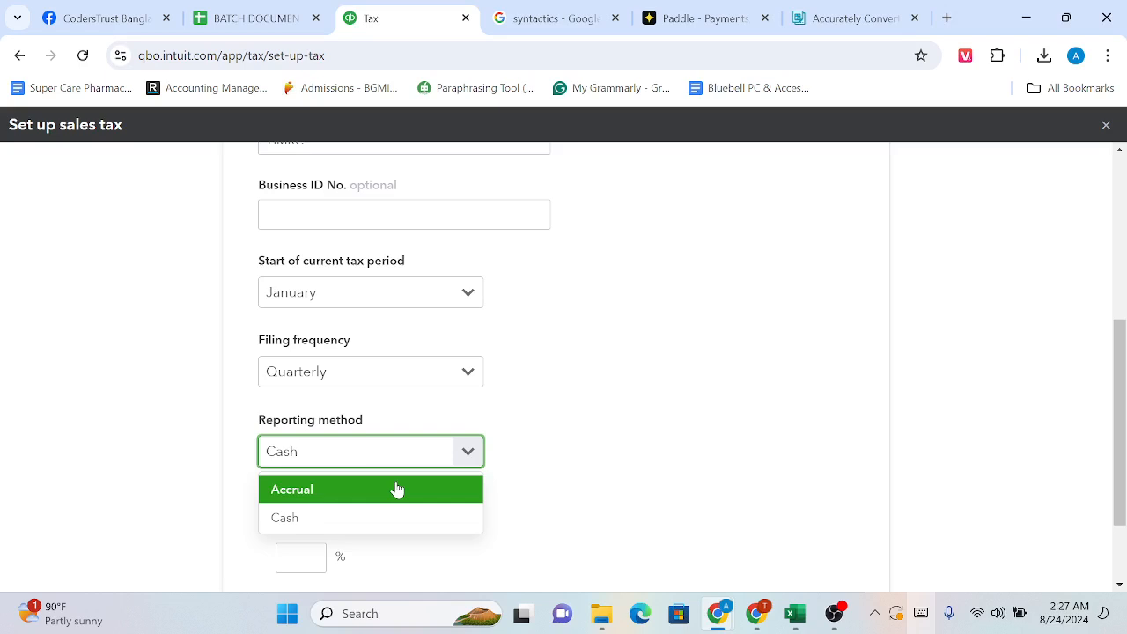
pyautogui.click(384, 521)
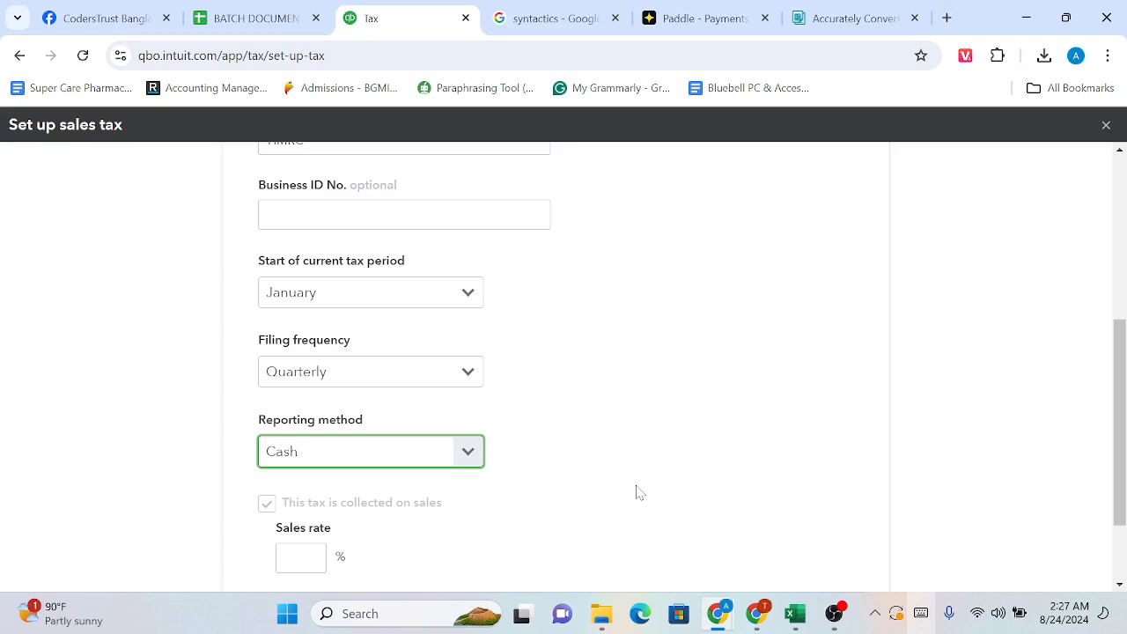
pyautogui.click(467, 459)
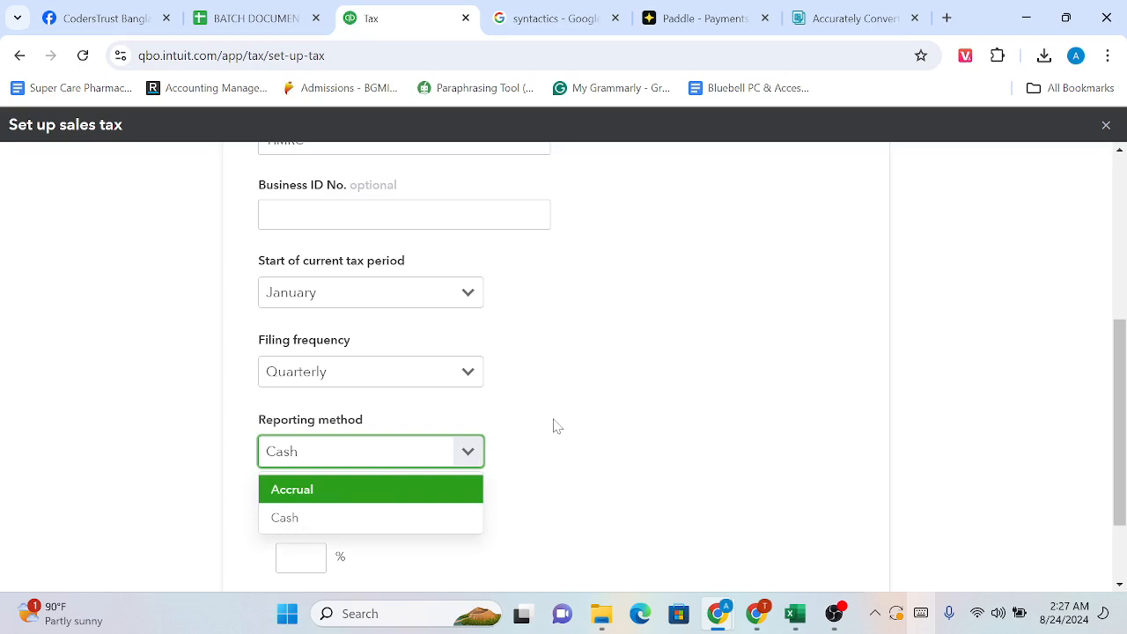
pyautogui.click(349, 527)
# Set the sales rate of the custom tax to 10%
pyautogui.scroll(-2, 415, 520)
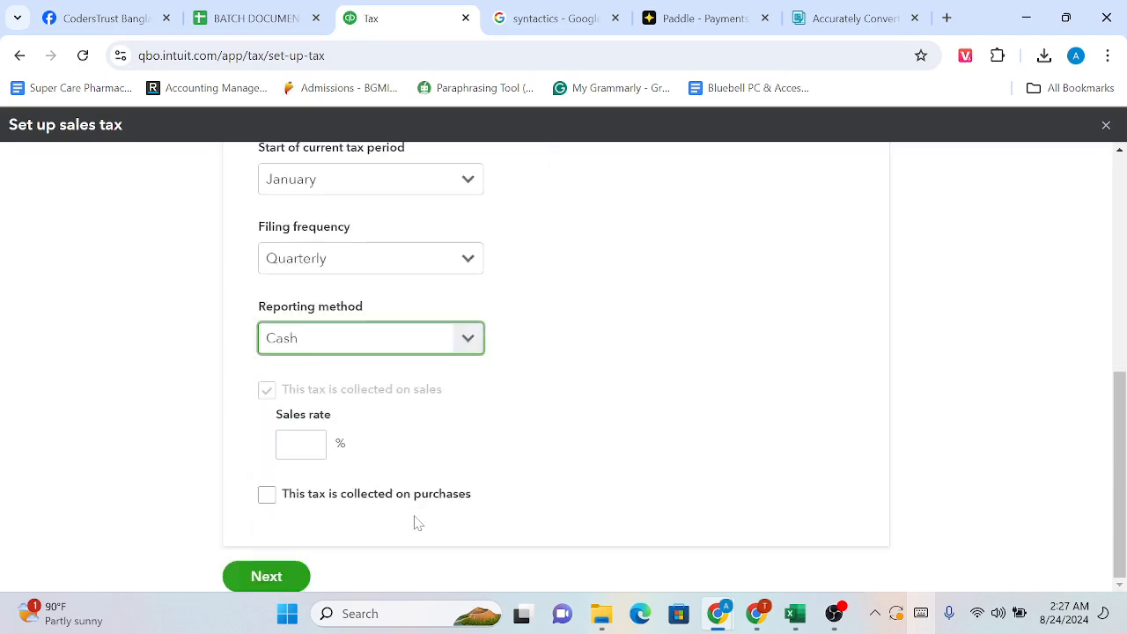
pyautogui.click(300, 444)
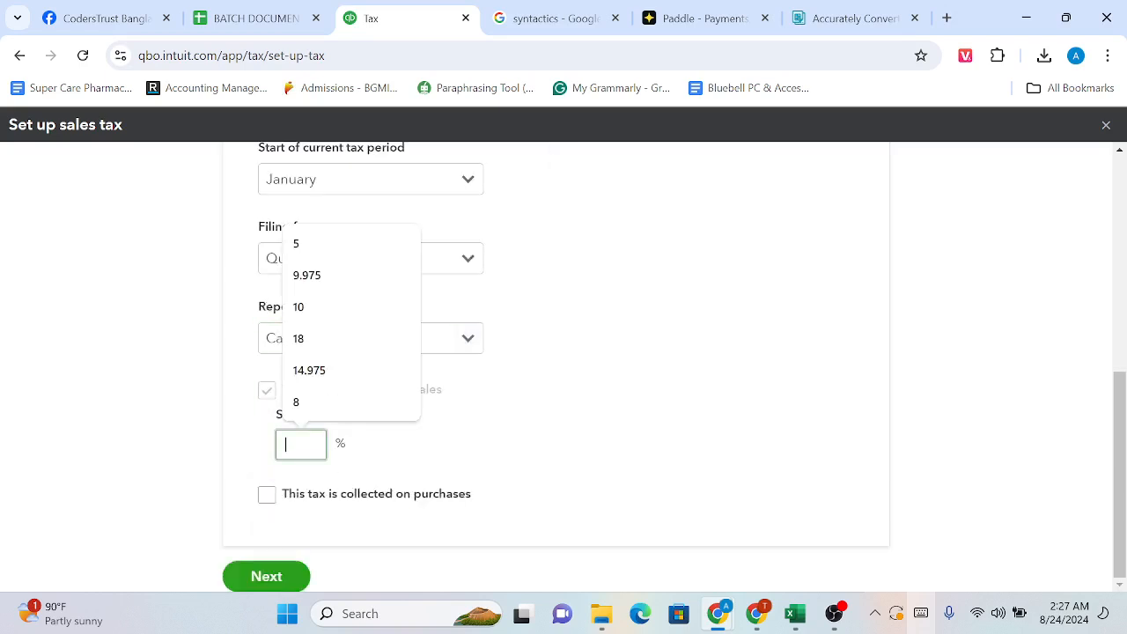
pyautogui.click(326, 310)
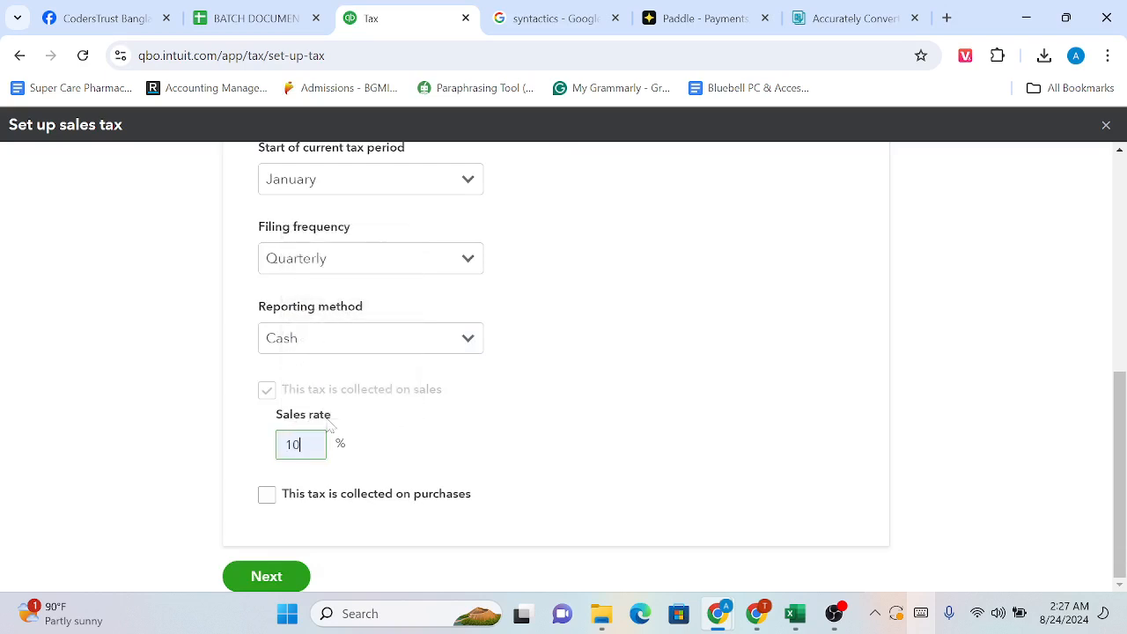
# Also collect the tax on purchases at a 10% rate, mark it as reclaimable, and submit the tax setup
pyautogui.click(267, 495)
pyautogui.scroll(-1, 265, 496)
pyautogui.click(300, 471)
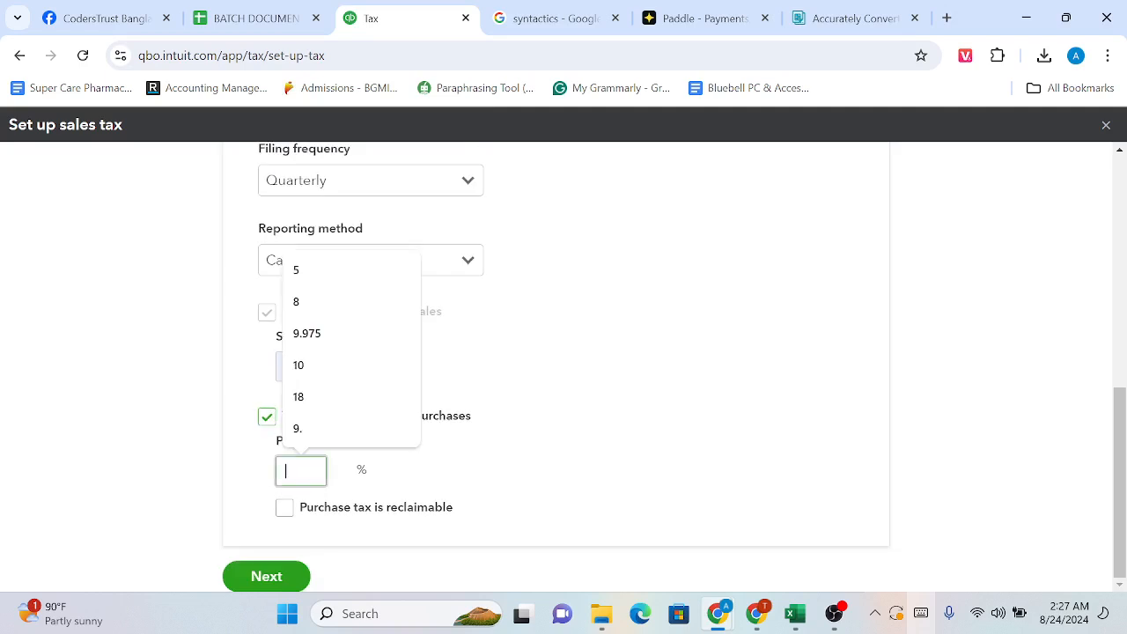
pyautogui.click(315, 367)
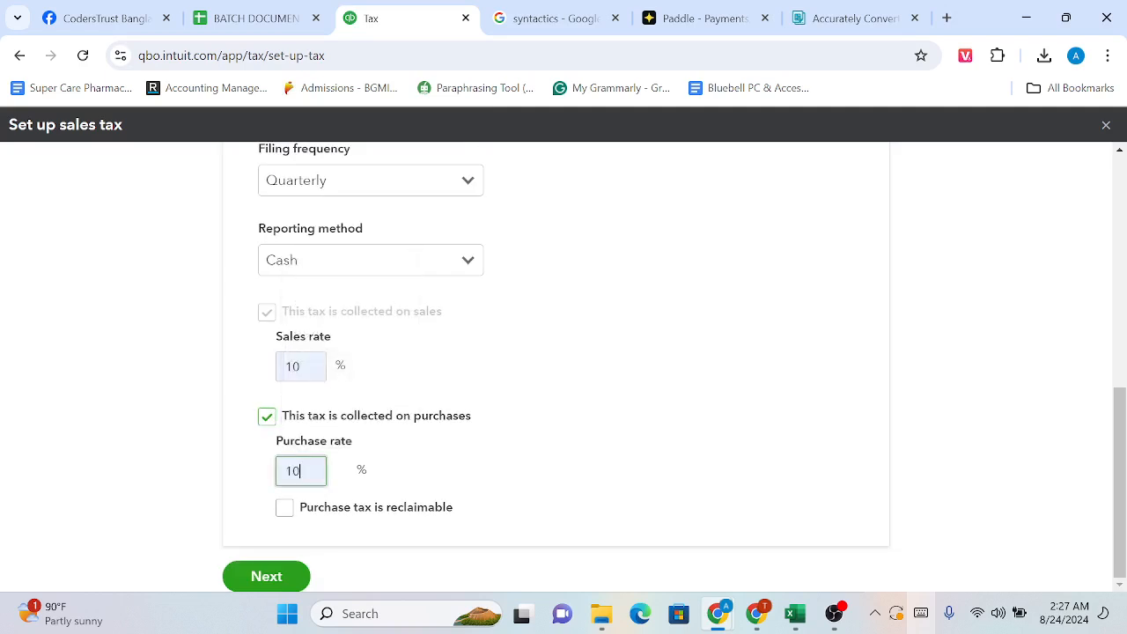
pyautogui.click(284, 507)
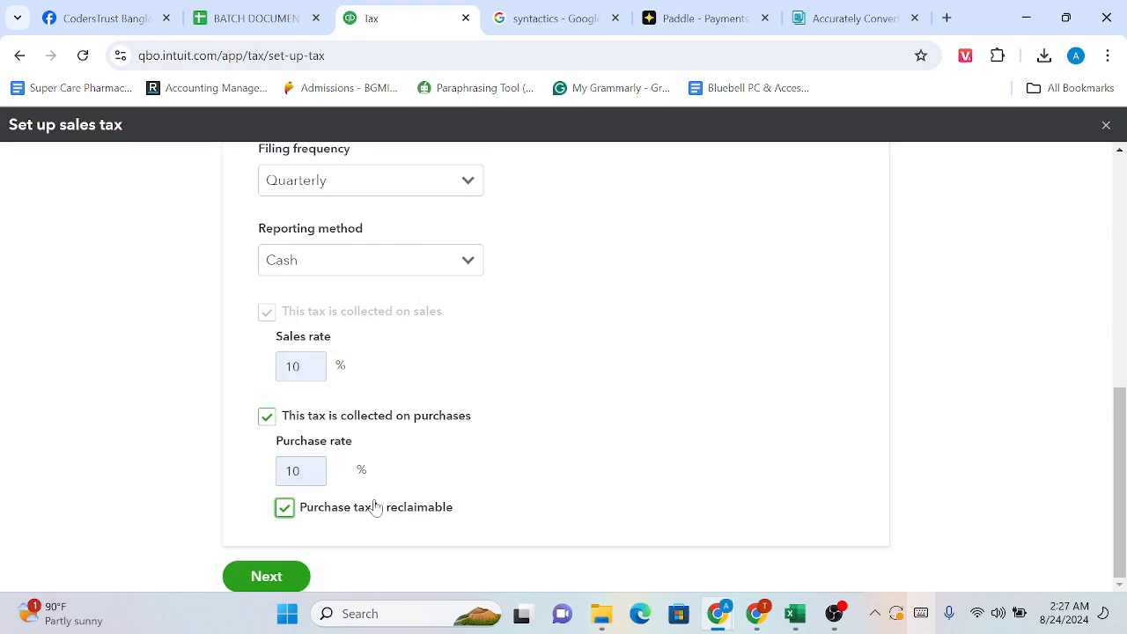
pyautogui.click(280, 574)
# Look over the tax setup completion page and close the sales tax setup
pyautogui.scroll(-3, 282, 572)
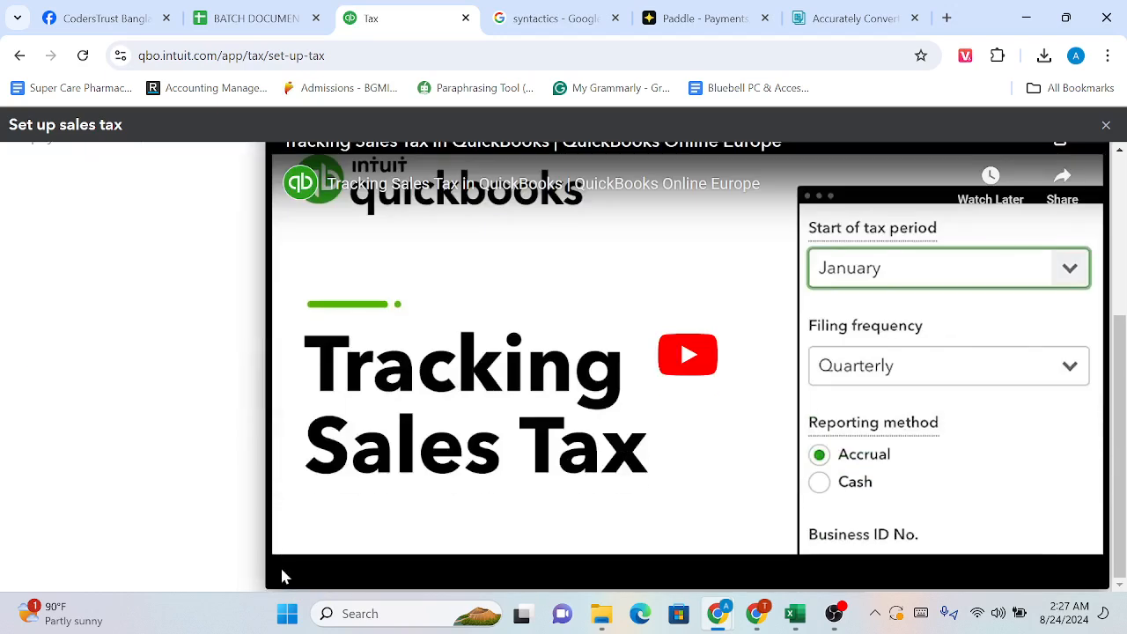
pyautogui.scroll(3, 281, 569)
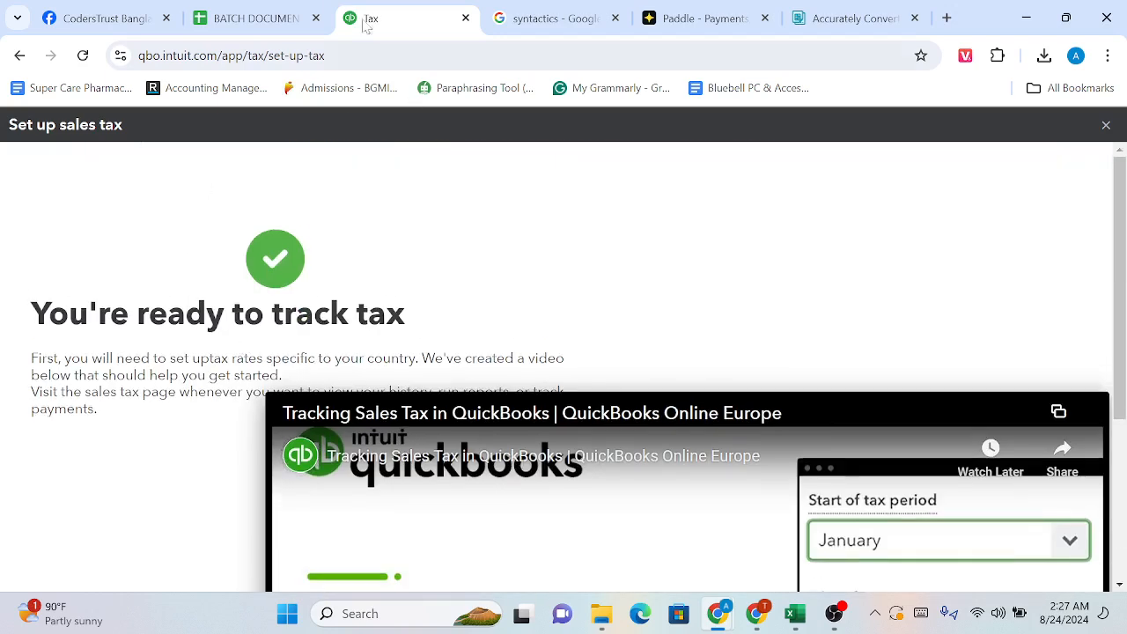
pyautogui.click(295, 8)
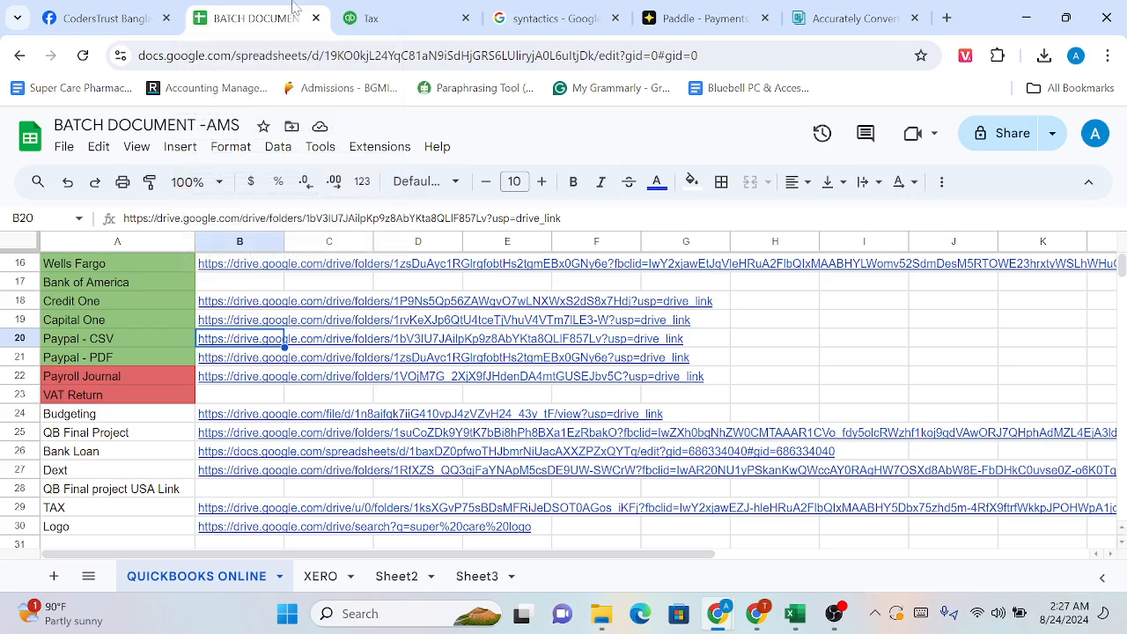
pyautogui.click(385, 17)
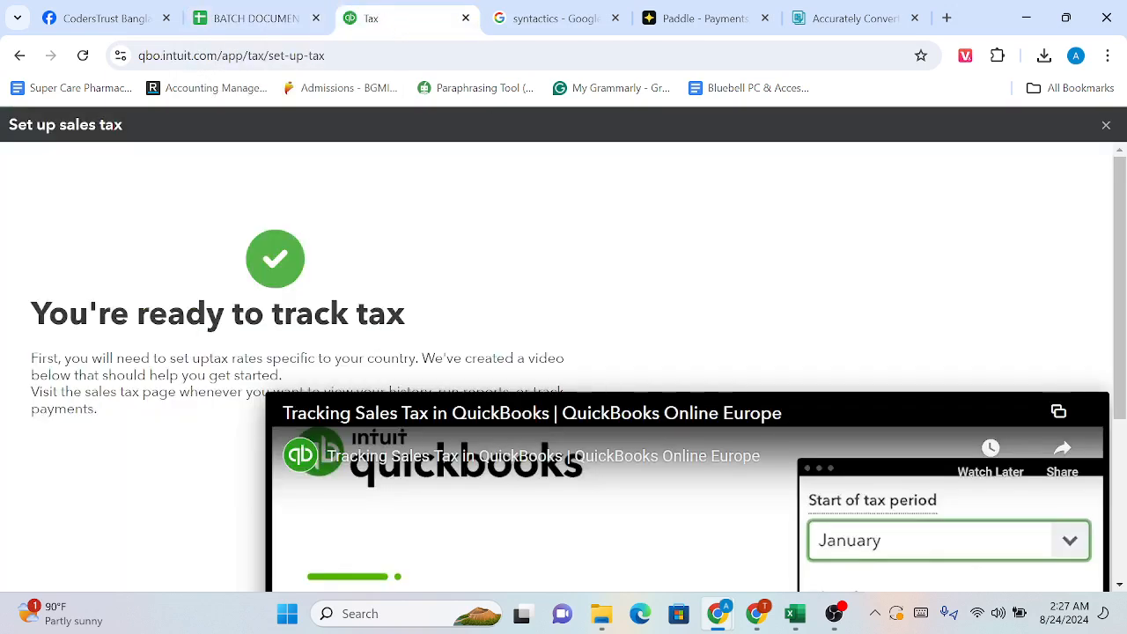
pyautogui.click(1106, 125)
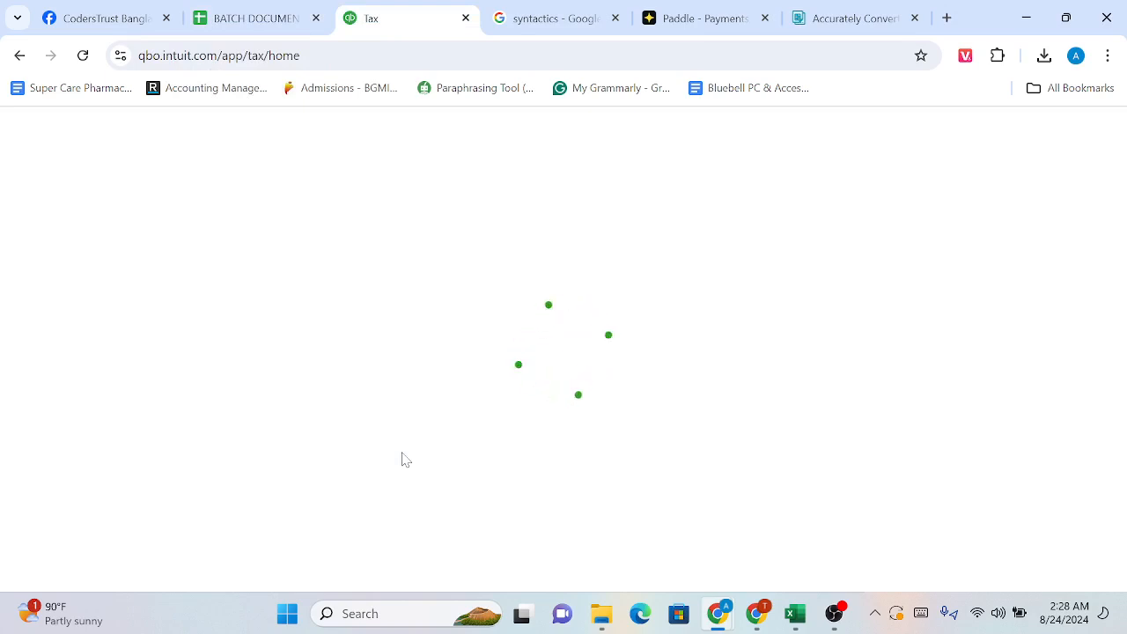
# Reload the tax home page and start a new sales tax setup
pyautogui.scroll(-3, 403, 457)
pyautogui.scroll(2, 403, 458)
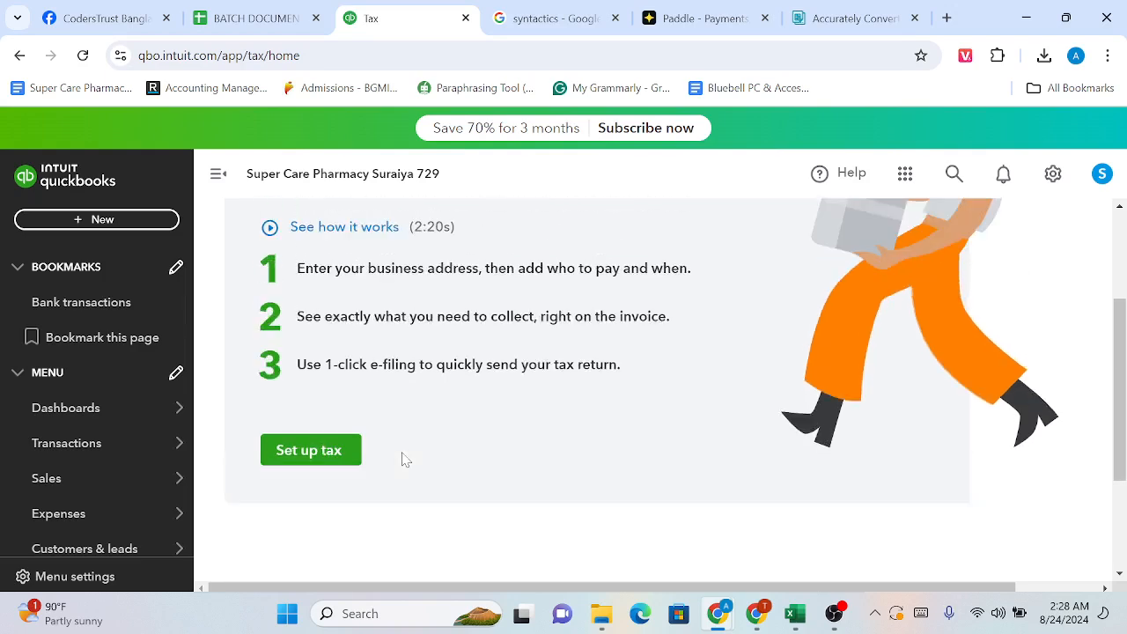
pyautogui.click(85, 56)
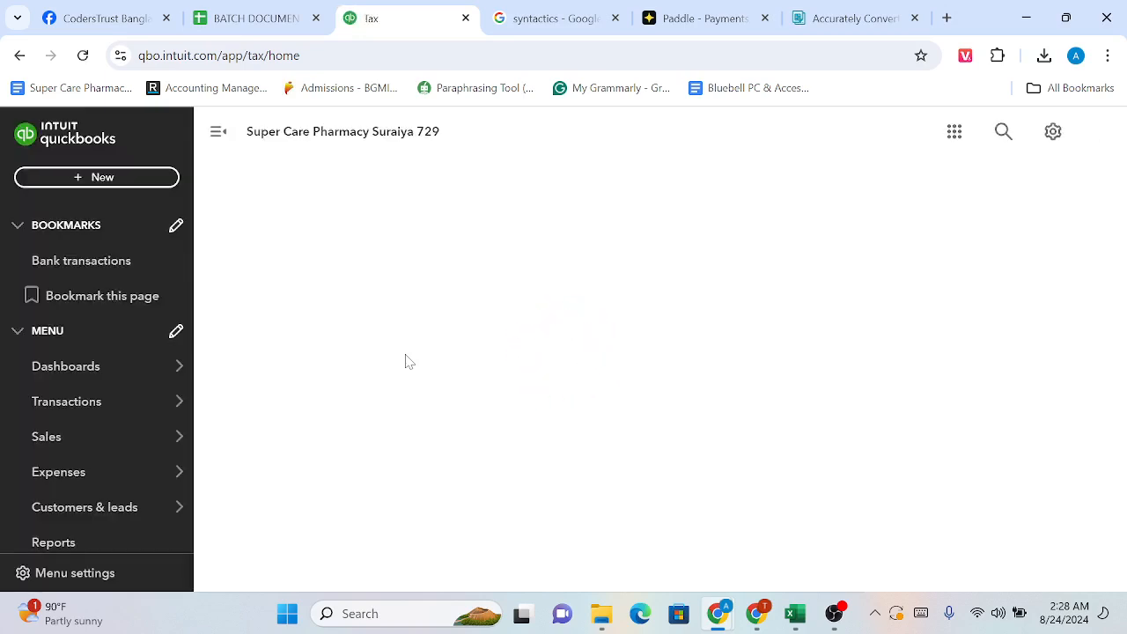
pyautogui.scroll(-3, 405, 361)
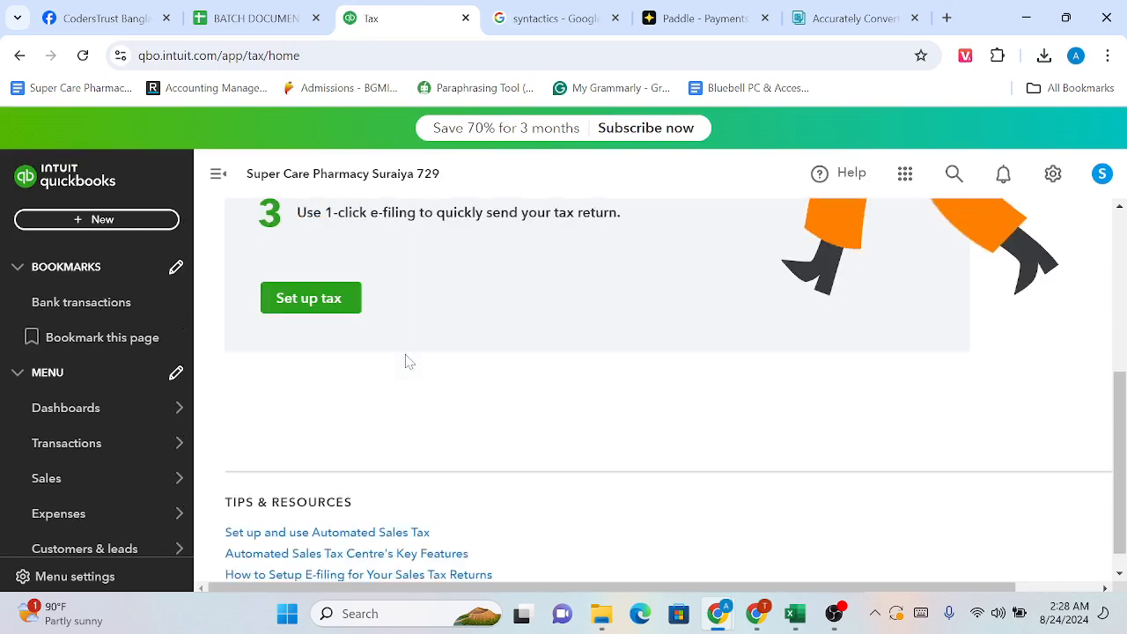
pyautogui.click(320, 308)
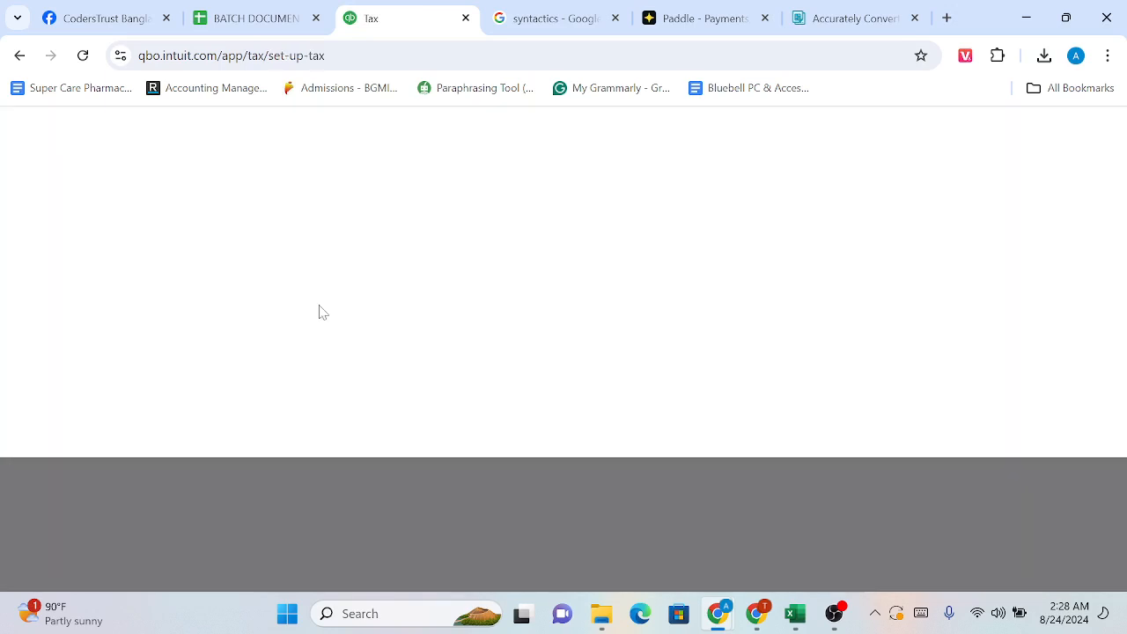
# Name the new custom tax "Tax rate 20%"
pyautogui.click(315, 336)
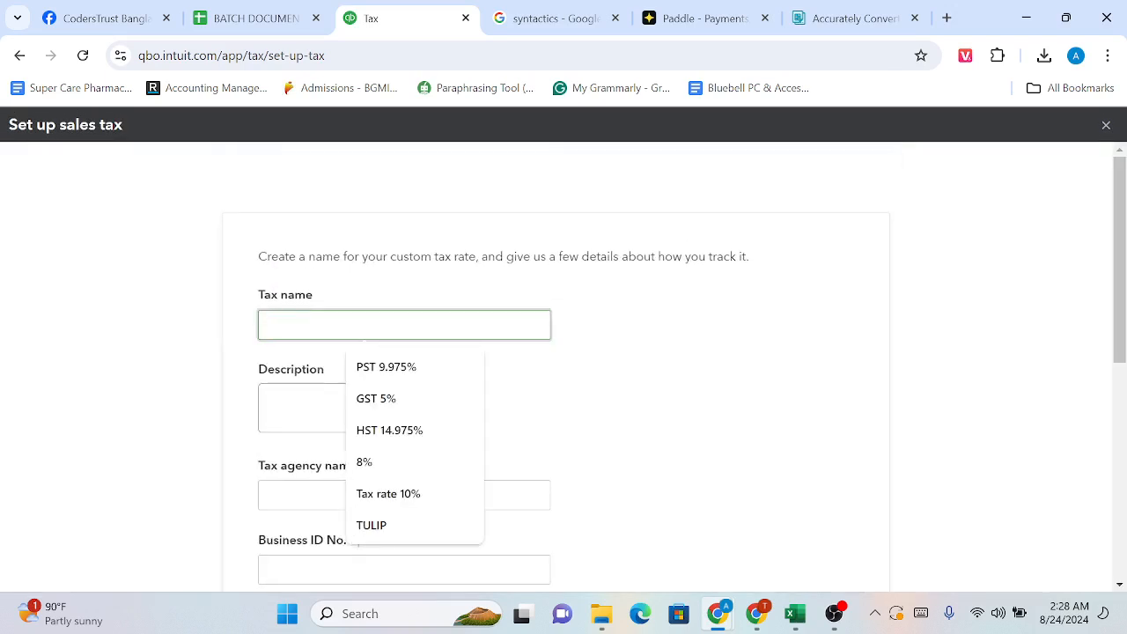
pyautogui.write('Tax')
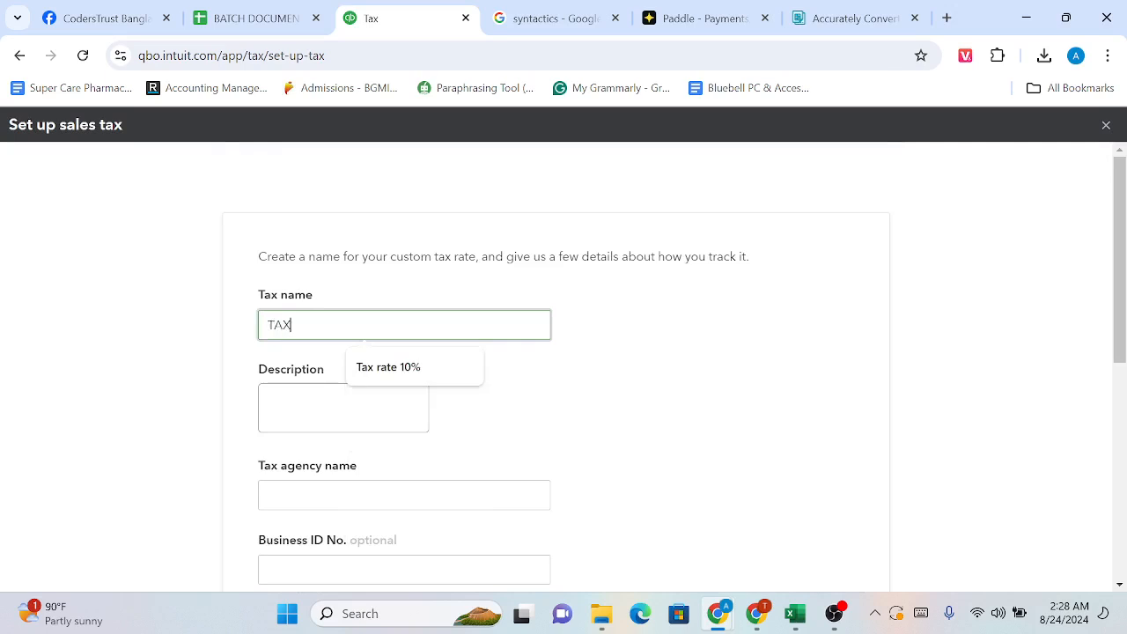
pyautogui.click(395, 368)
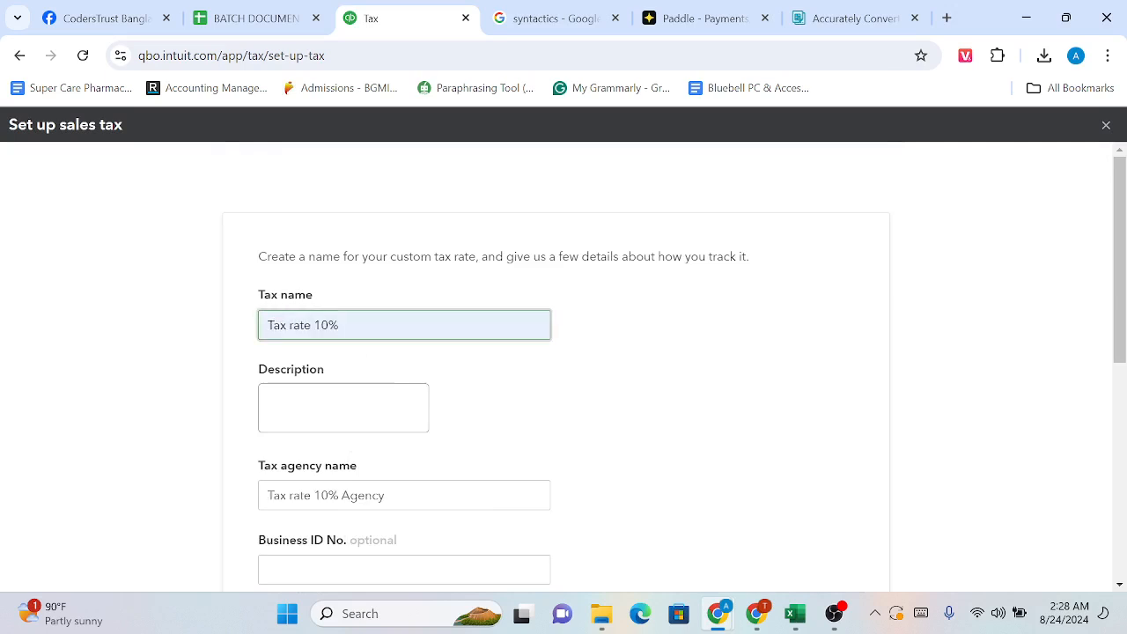
pyautogui.press('BackSpace')
pyautogui.press('BackSpace')
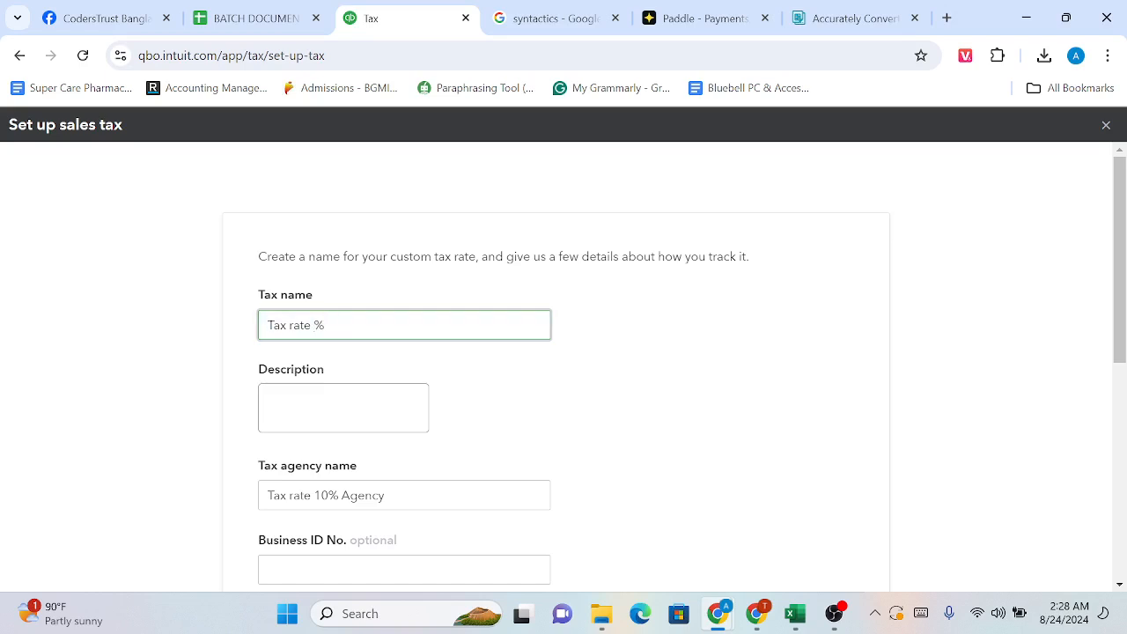
pyautogui.write('20')
pyautogui.press('Tab')
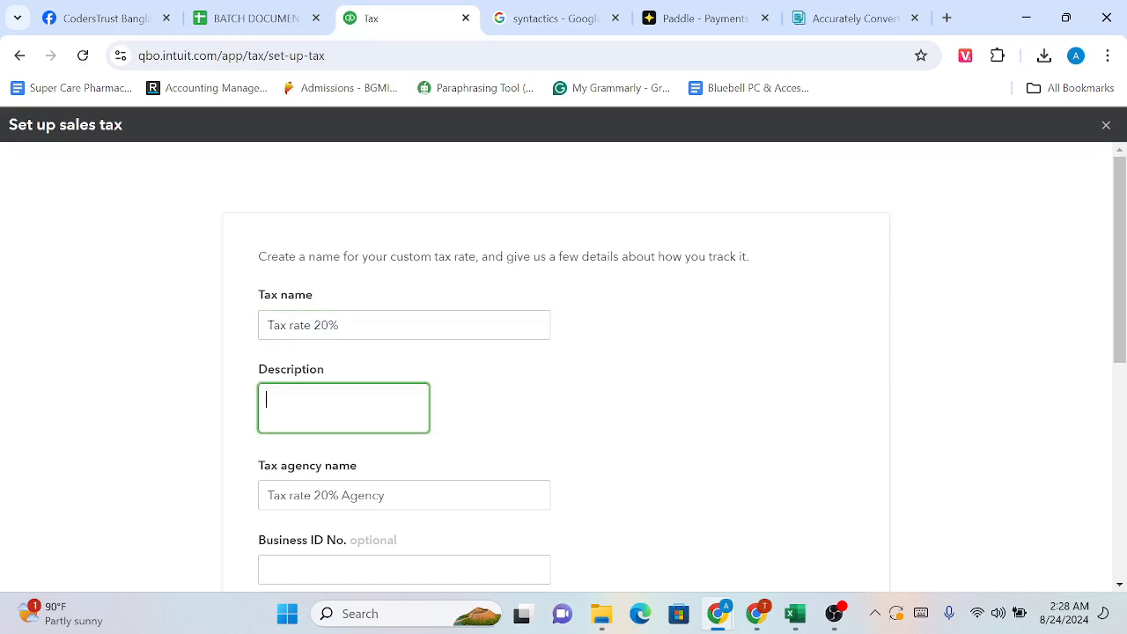
# Enter the description "This tax is collected on sales" for the 20% tax
pyautogui.write('This ta')
pyautogui.write('c')
pyautogui.press('BackSpace')
pyautogui.press('BackSpace')
pyautogui.write('x is collected on sales')
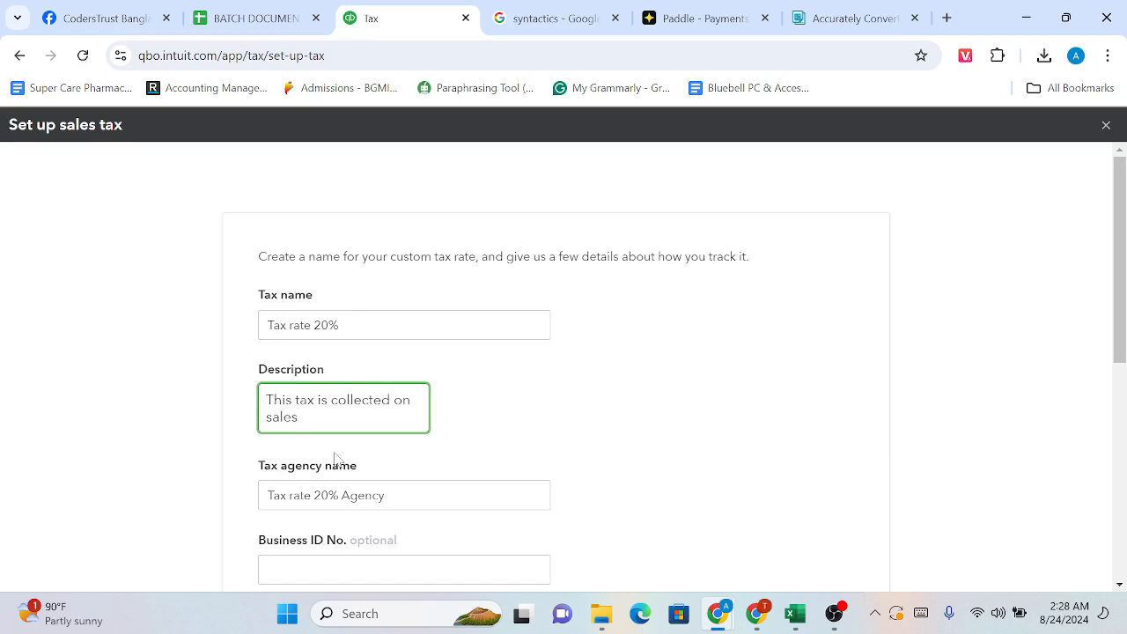
# Replace the suggested tax agency name of the 20% tax with HMRC
pyautogui.scroll(-2, 337, 459)
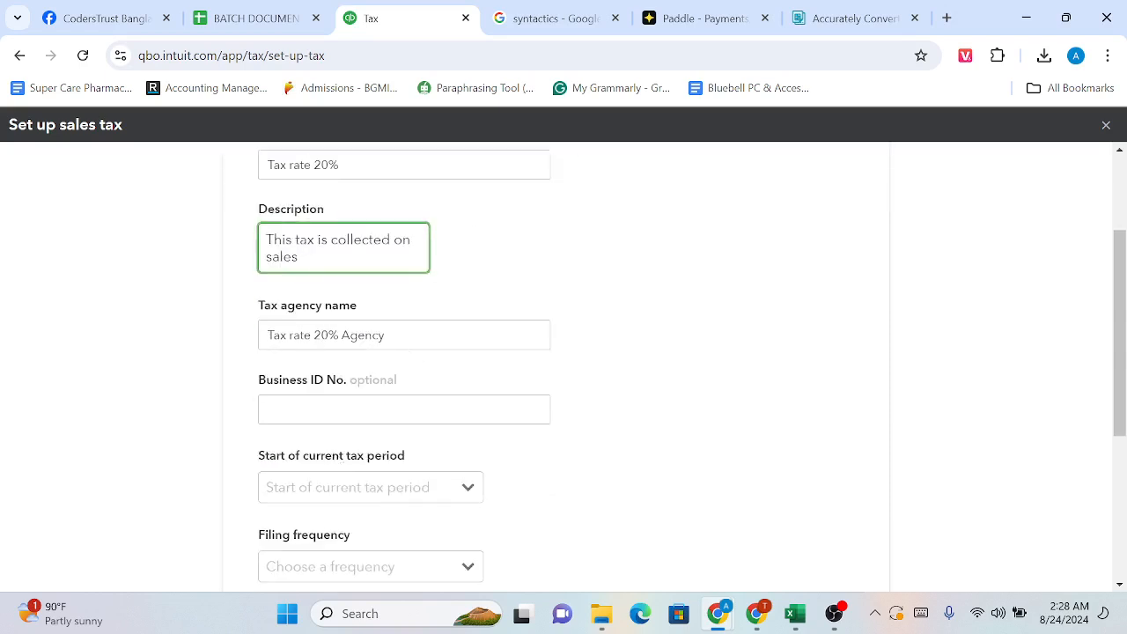
pyautogui.click(384, 336)
pyautogui.press('BackSpace')
pyautogui.press('BackSpace')
pyautogui.press('BackSpace')
pyautogui.press('BackSpace')
pyautogui.press('BackSpace')
pyautogui.press('BackSpace')
pyautogui.press('BackSpace')
pyautogui.press('BackSpace')
pyautogui.press('BackSpace')
pyautogui.press('BackSpace')
pyautogui.press('BackSpace')
pyautogui.press('BackSpace')
pyautogui.press('BackSpace')
pyautogui.press('BackSpace')
pyautogui.press('BackSpace')
pyautogui.press('BackSpace')
pyautogui.press('BackSpace')
pyautogui.press('BackSpace')
pyautogui.press('BackSpace')
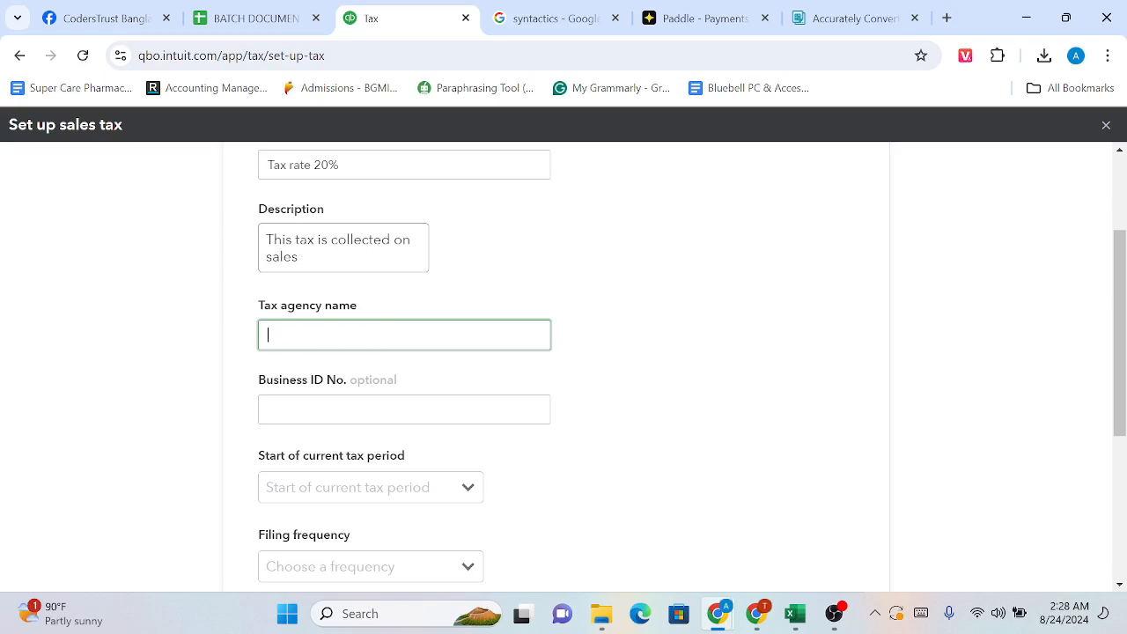
pyautogui.write('HMRC')
# Set the 20% tax's current period start to January, filing frequency to Quarterly and reporting method to Cash
pyautogui.scroll(-3, 385, 440)
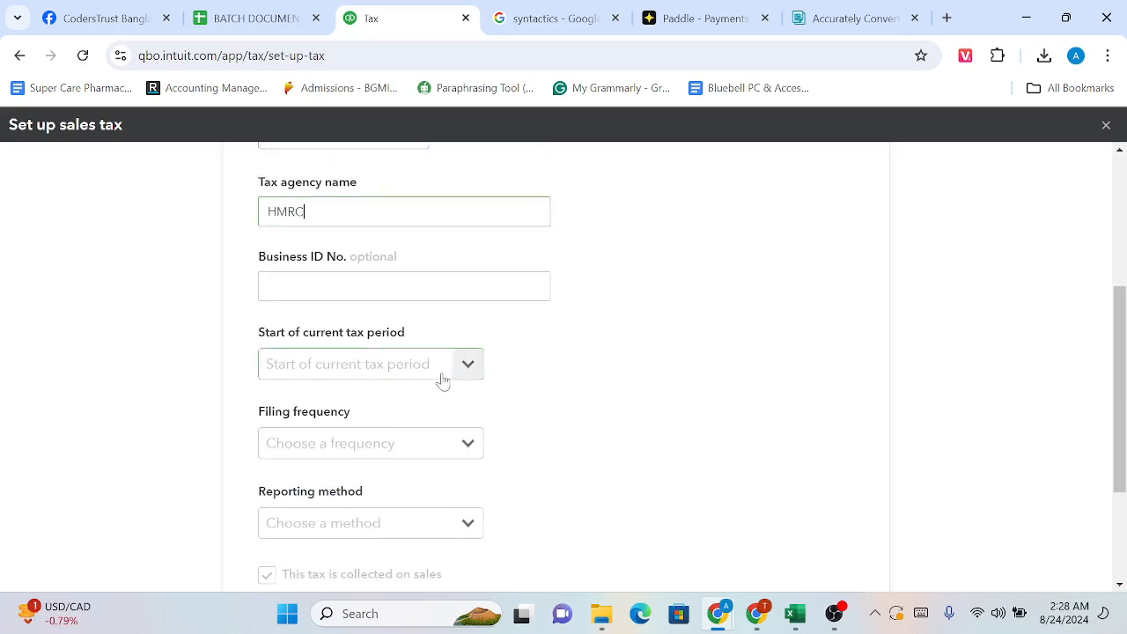
pyautogui.click(455, 363)
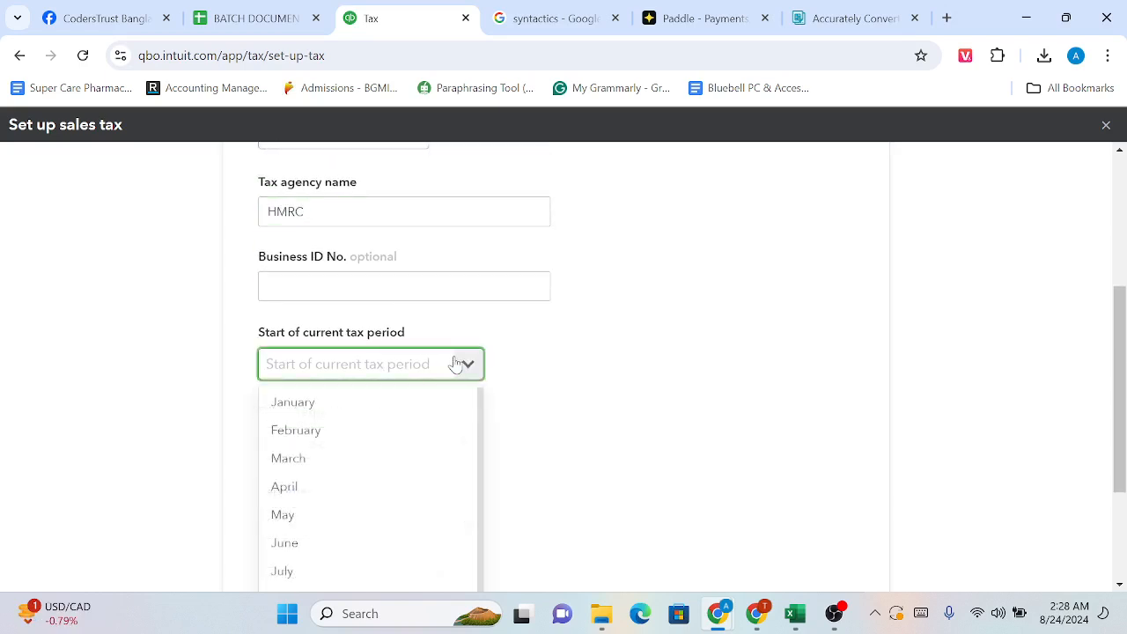
pyautogui.click(336, 410)
pyautogui.scroll(-3, 335, 411)
pyautogui.click(465, 292)
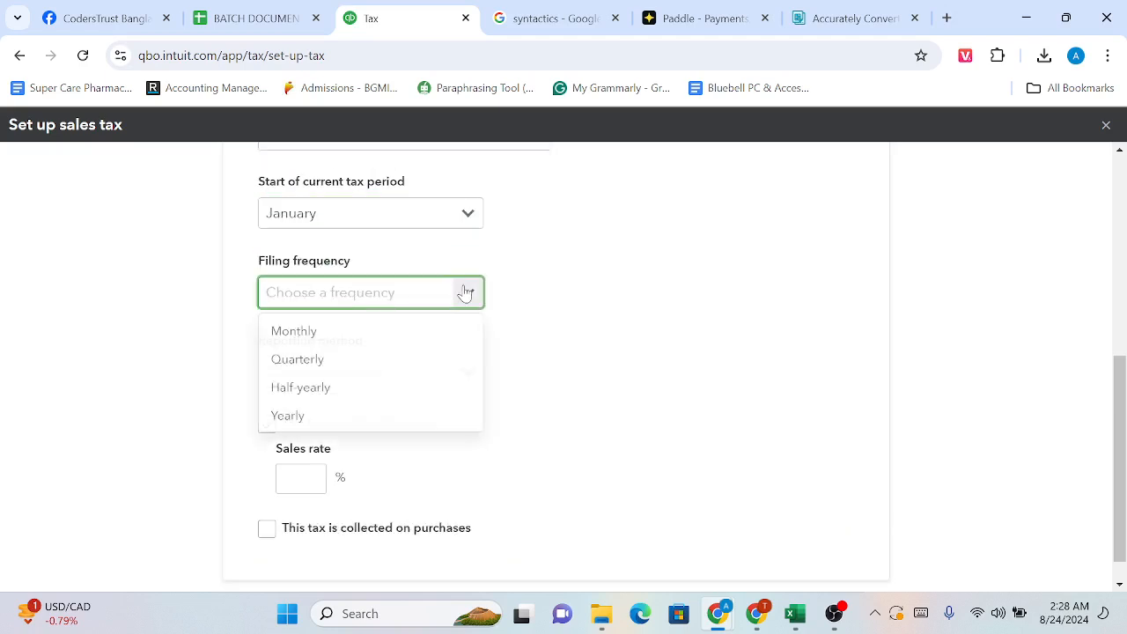
pyautogui.click(362, 361)
pyautogui.scroll(-1, 362, 364)
pyautogui.click(460, 343)
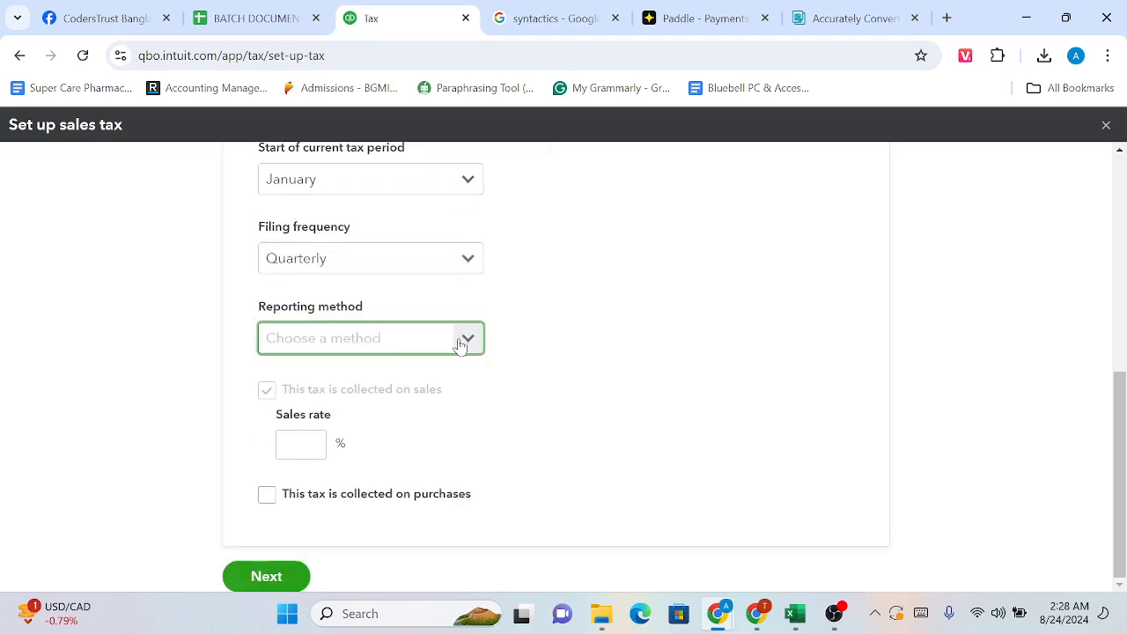
pyautogui.click(353, 406)
# Set the sales rate of the 20% tax to 20%
pyautogui.click(300, 444)
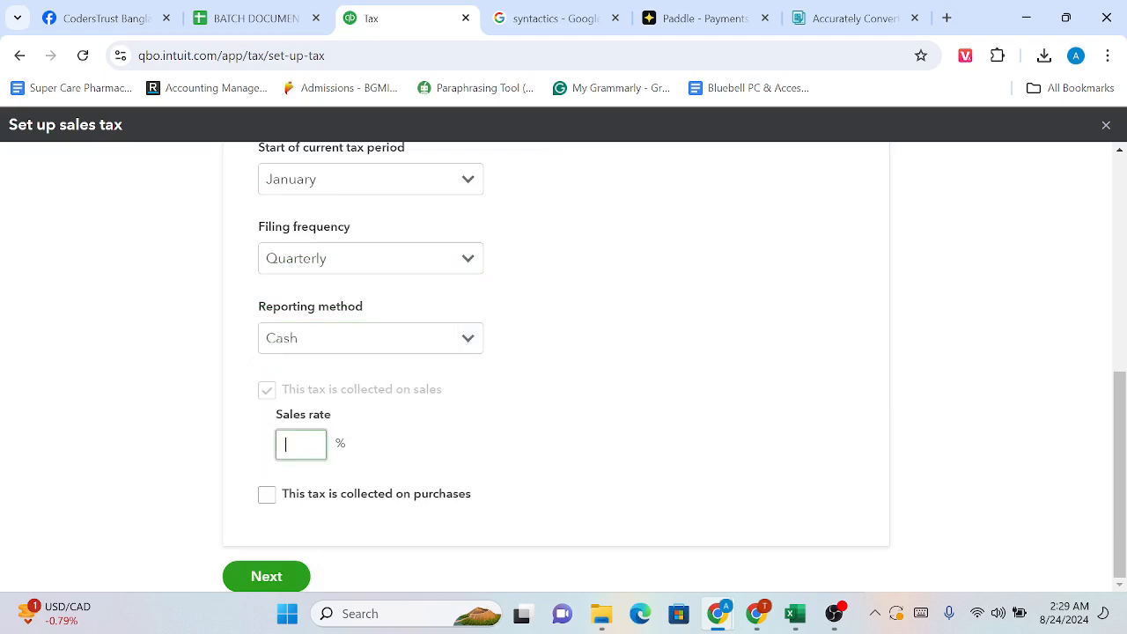
pyautogui.scroll(1, 563, 352)
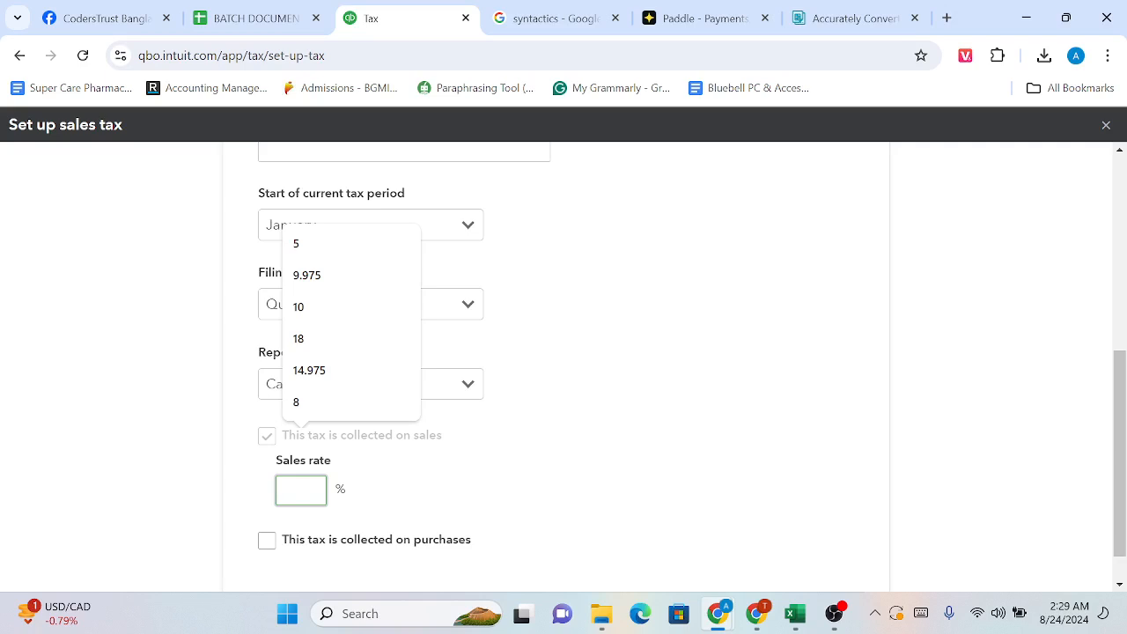
pyautogui.write('20')
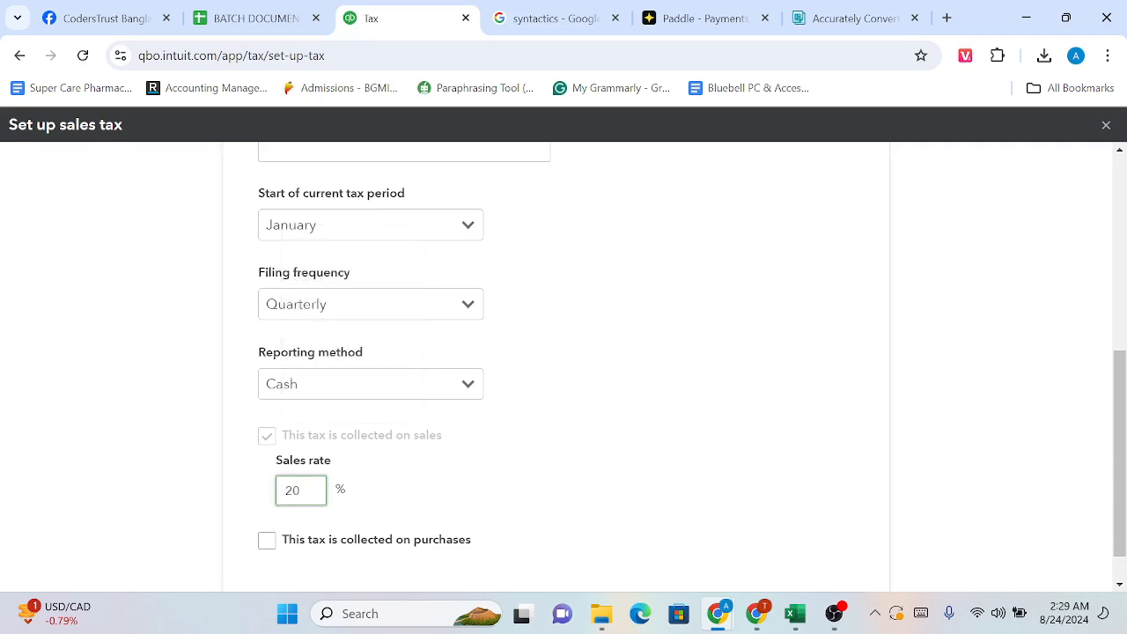
# Apply the tax to purchases at a reclaimable rate of 20% and submit the setup
pyautogui.scroll(-1, 297, 496)
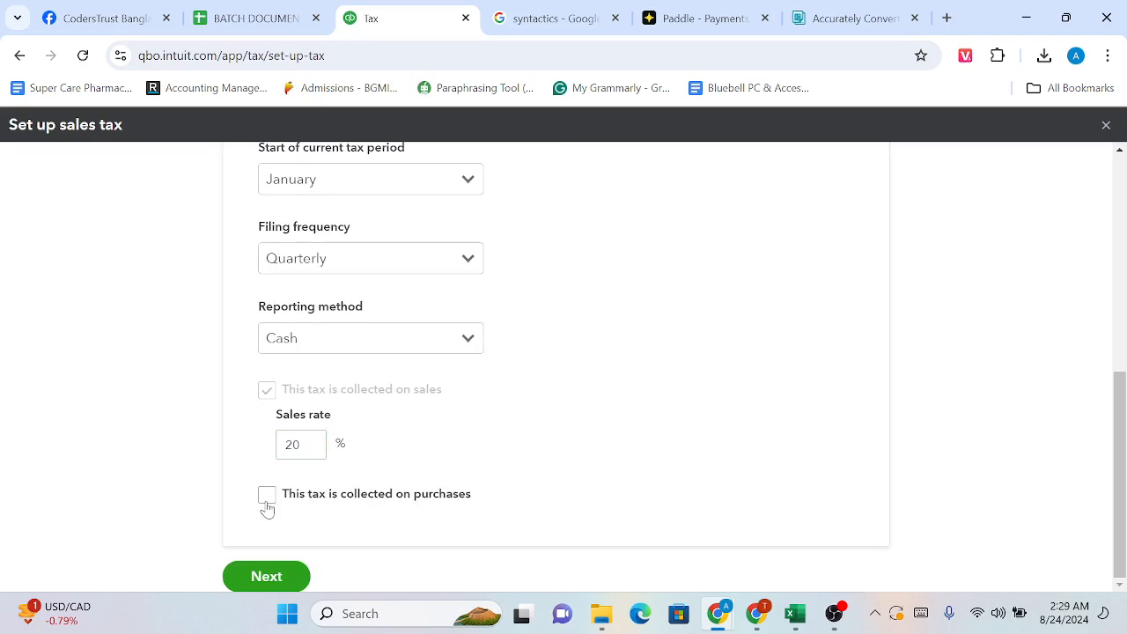
pyautogui.click(266, 494)
pyautogui.click(300, 470)
pyautogui.write('20')
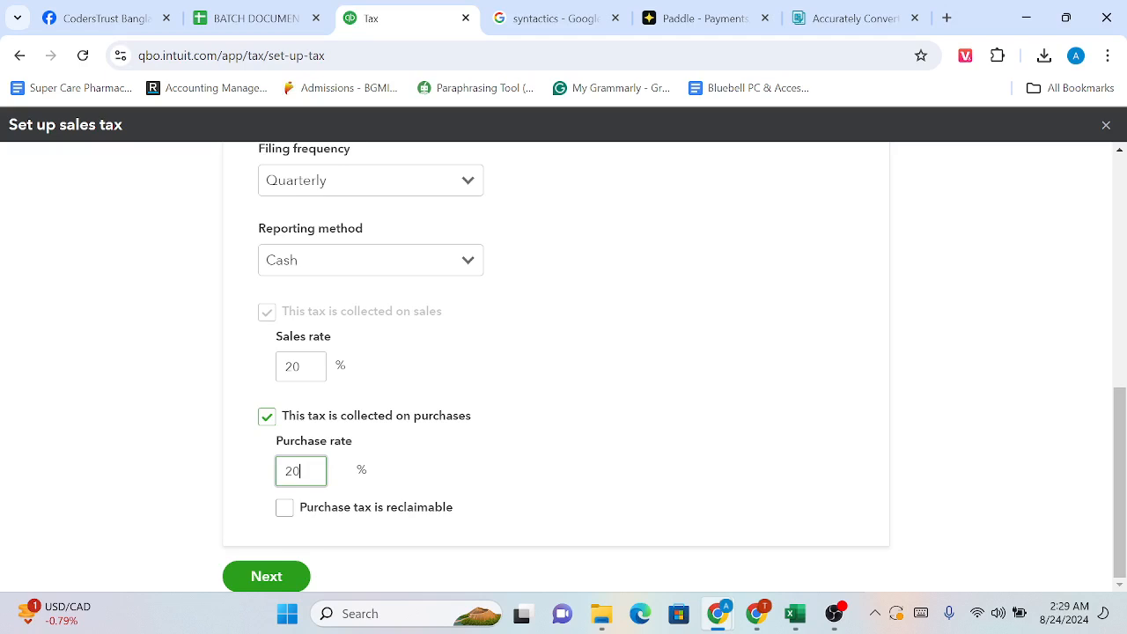
pyautogui.click(285, 509)
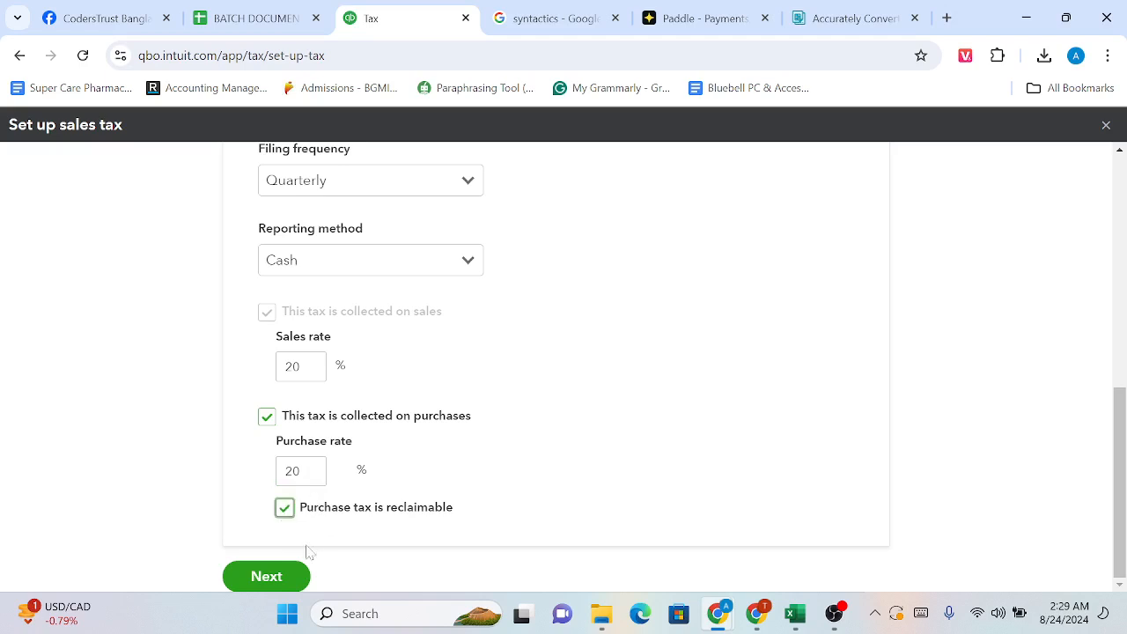
pyautogui.click(283, 576)
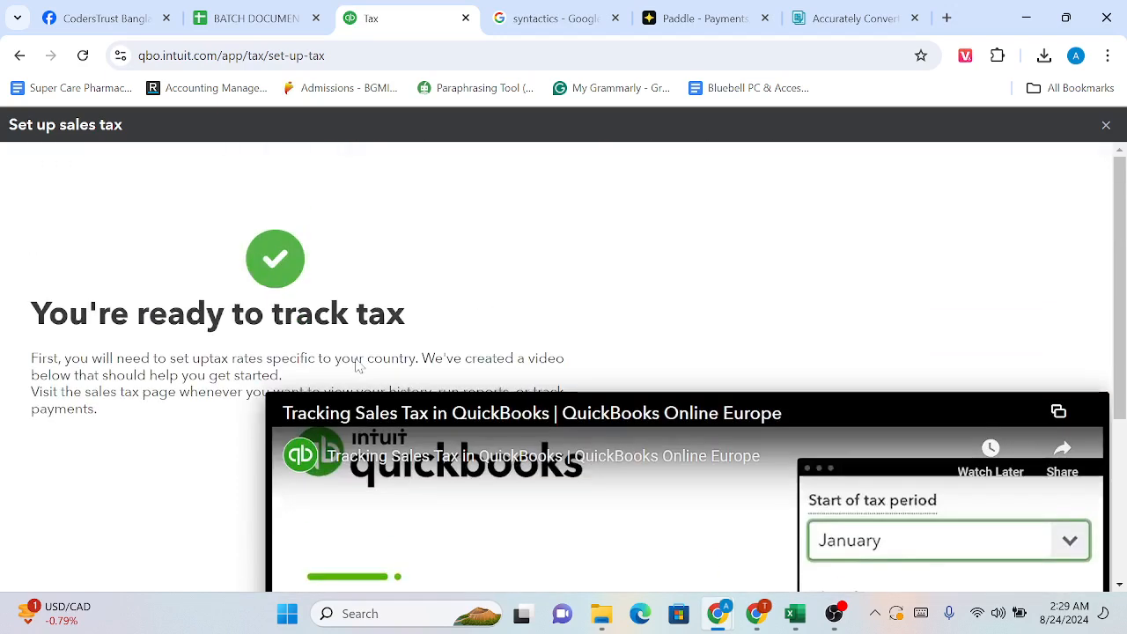
# Duplicate the sales tax setup page in a second browser tab and return the original tab to the tax home page
pyautogui.rightClick(390, 27)
pyautogui.click(488, 181)
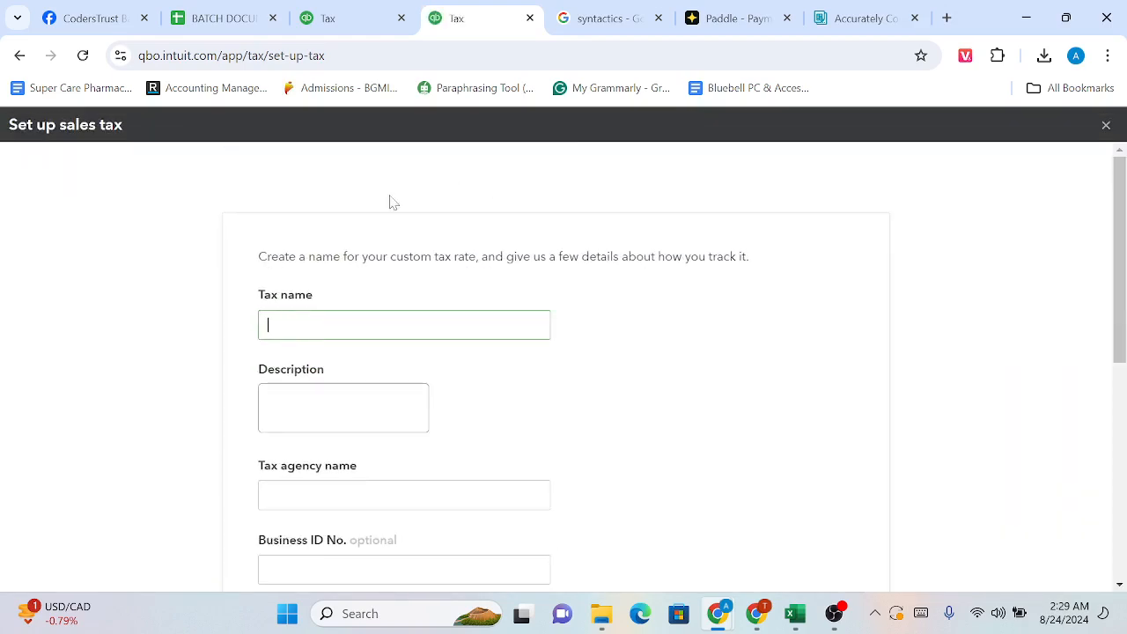
pyautogui.click(390, 21)
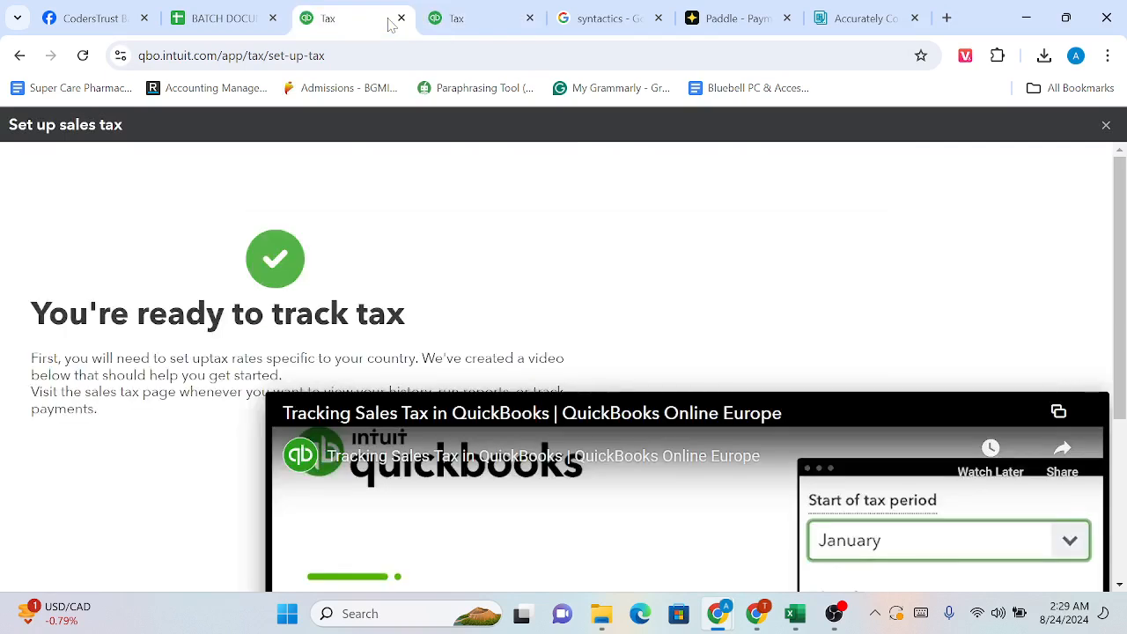
pyautogui.click(19, 55)
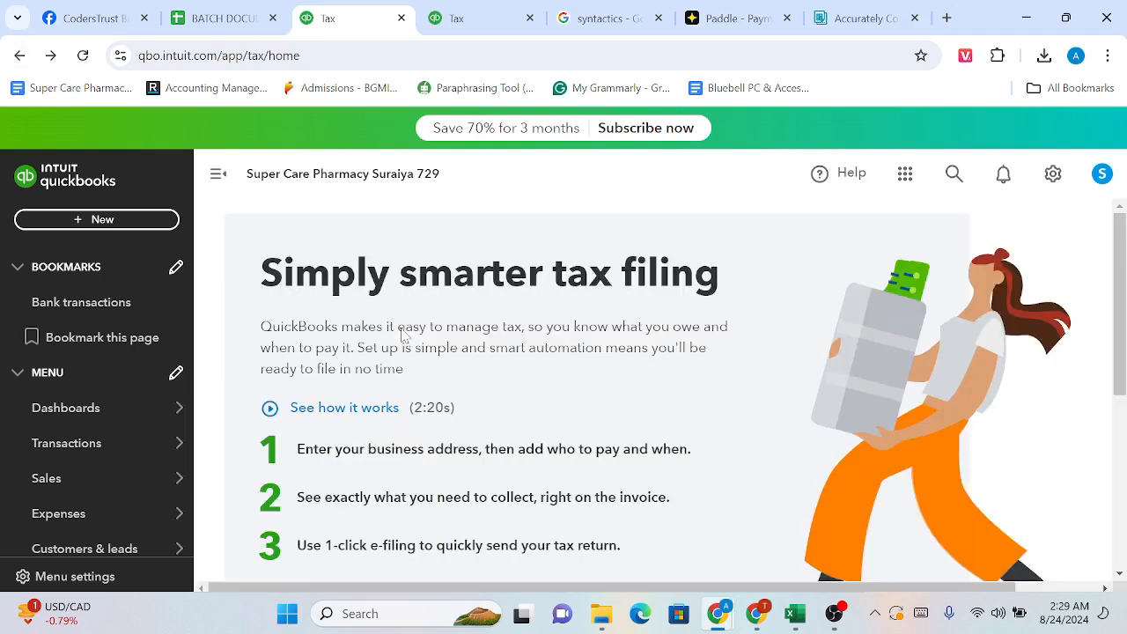
pyautogui.scroll(-1, 403, 334)
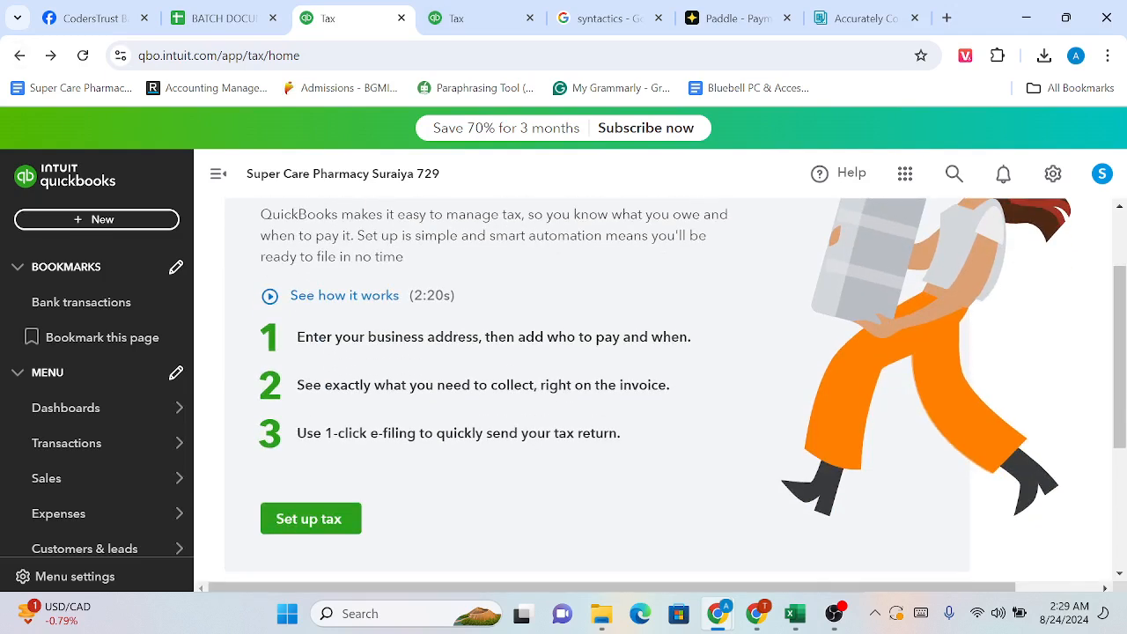
# Review the blank sales tax setup form in the duplicate tab and return to the tax home page
pyautogui.click(475, 17)
pyautogui.scroll(-10, 395, 370)
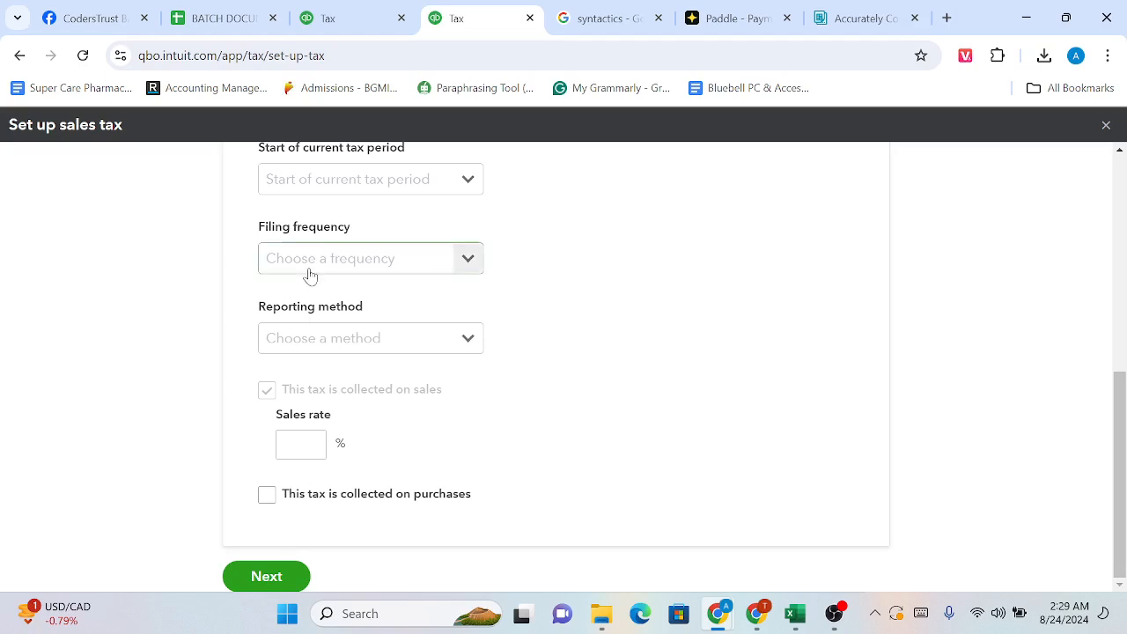
pyautogui.click(352, 18)
pyautogui.scroll(2, 356, 377)
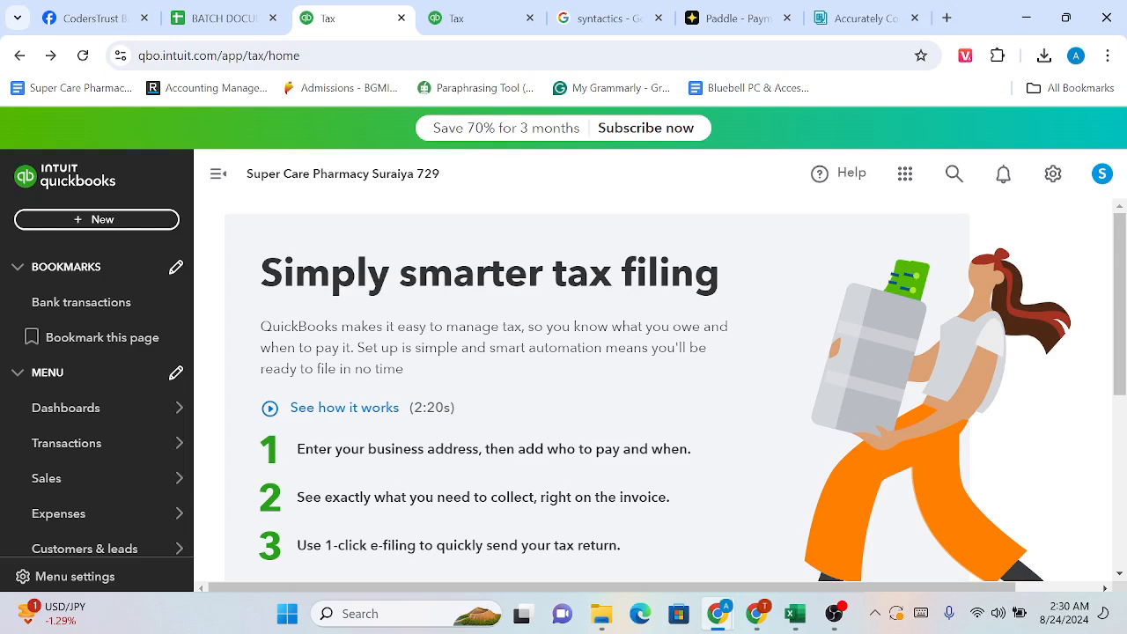
# Open a new invoice form from the tax home page
pyautogui.scroll(-2, 652, 389)
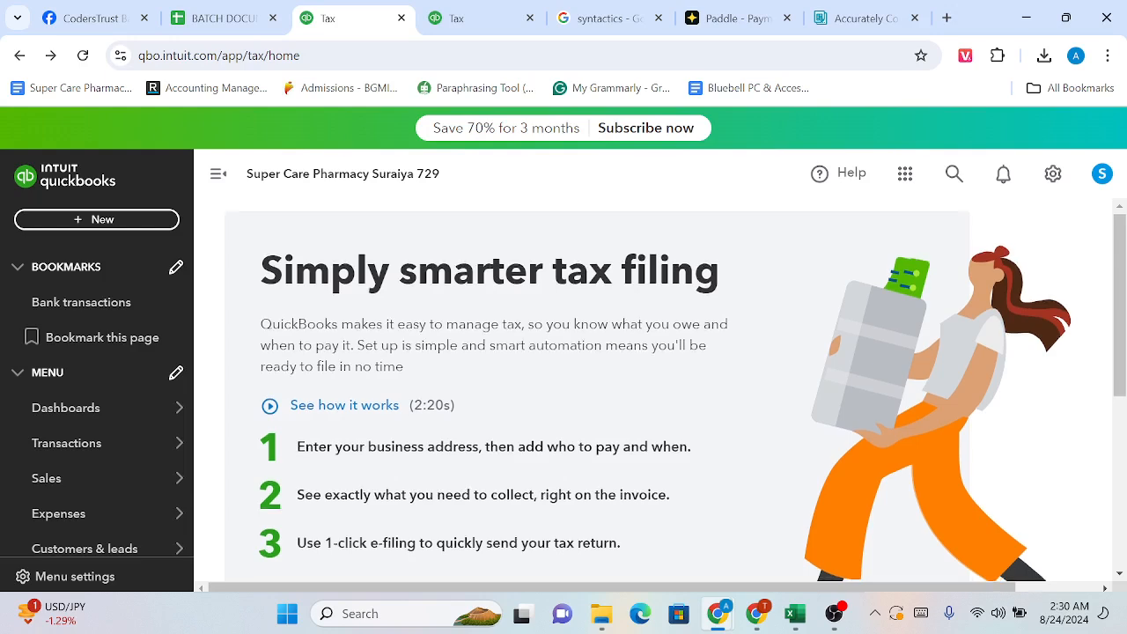
pyautogui.scroll(-1, 72, 496)
pyautogui.scroll(-2, 59, 510)
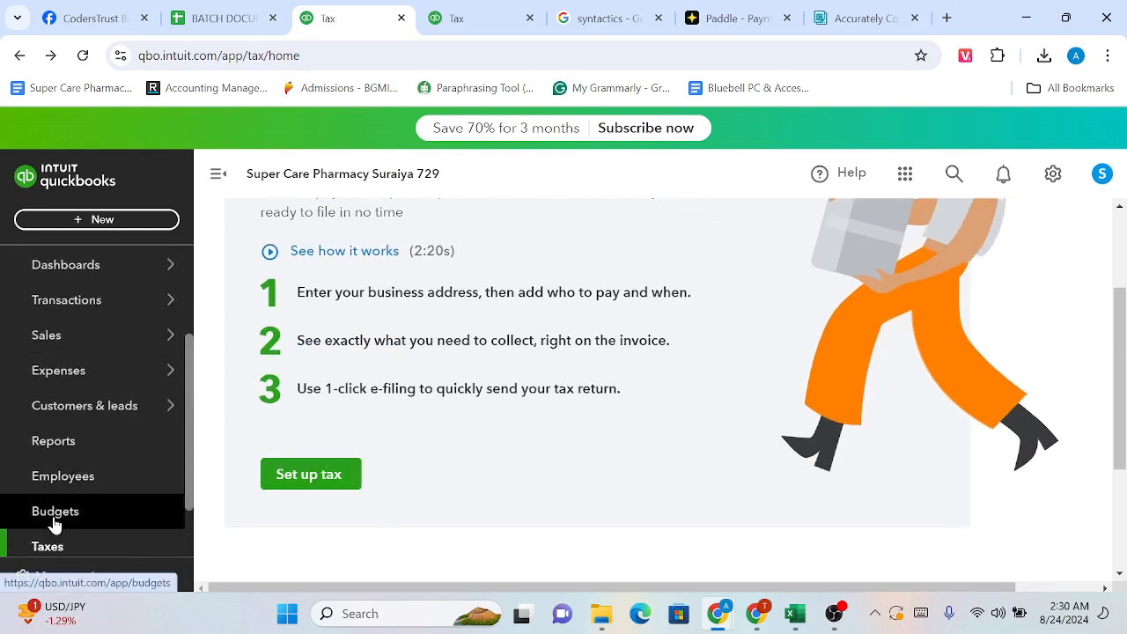
pyautogui.click(62, 476)
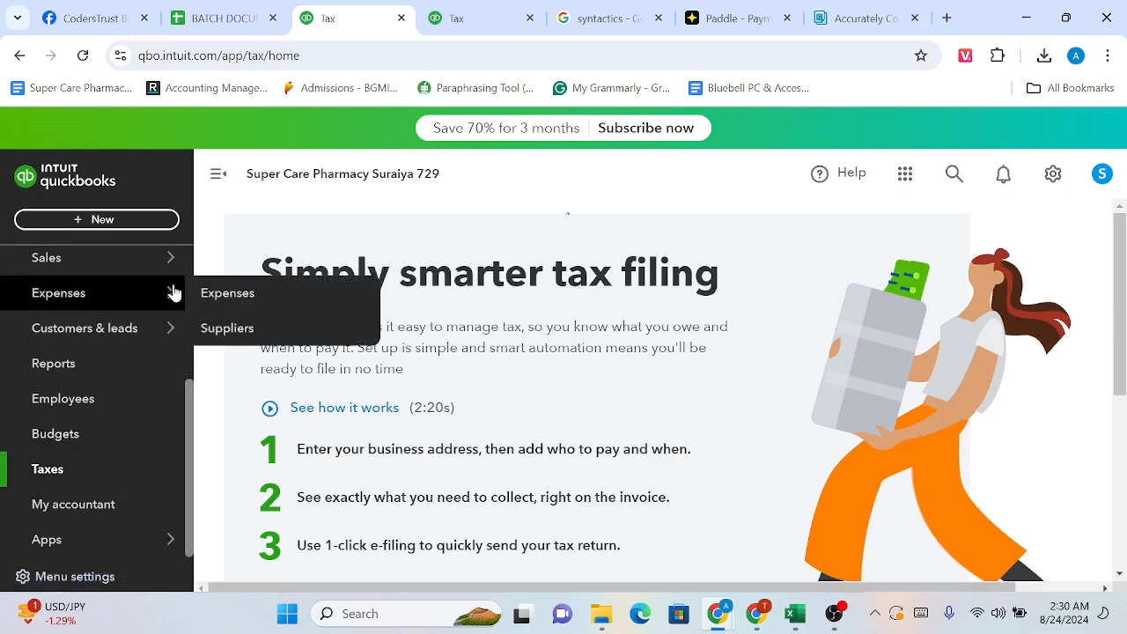
pyautogui.click(108, 227)
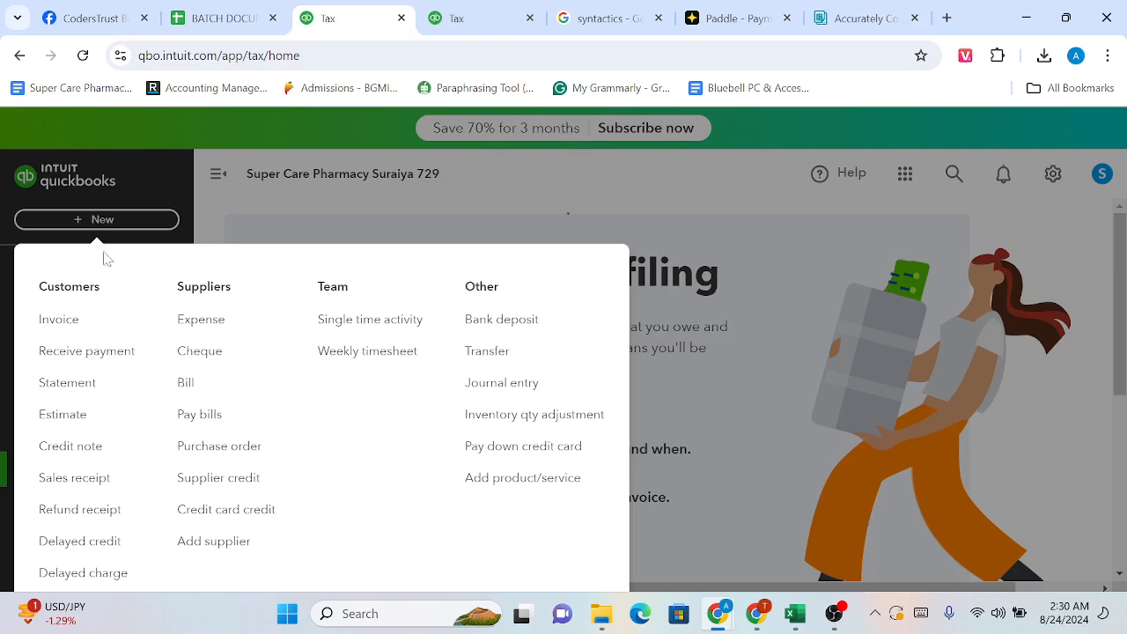
pyautogui.click(88, 322)
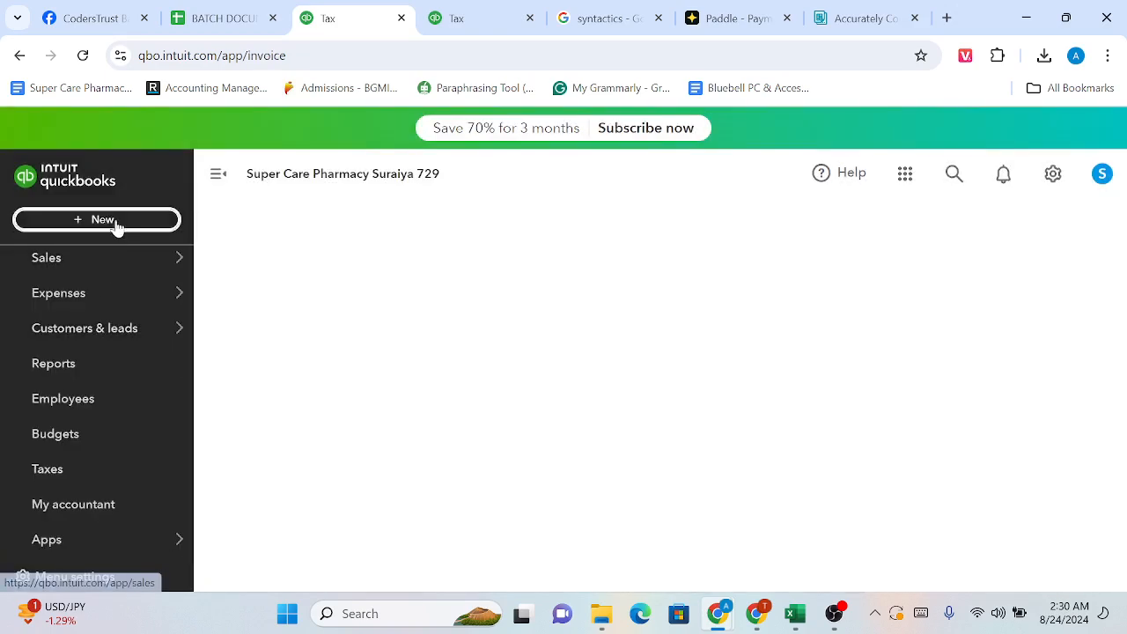
# Start a new expense and set its payment date to 01-01-2024
pyautogui.click(115, 226)
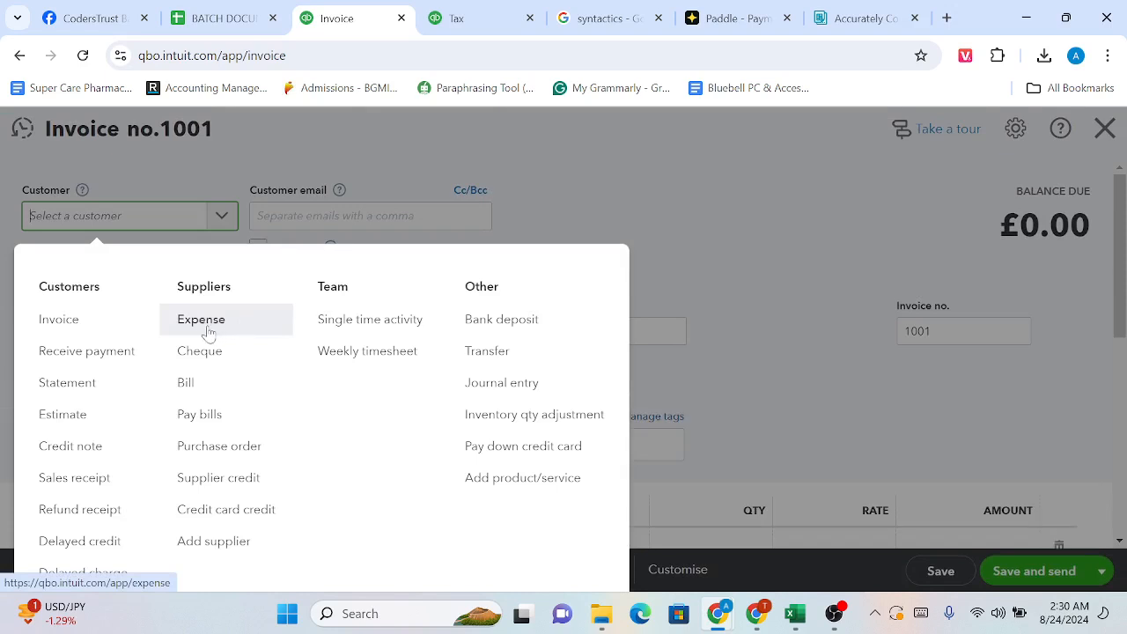
pyautogui.click(208, 331)
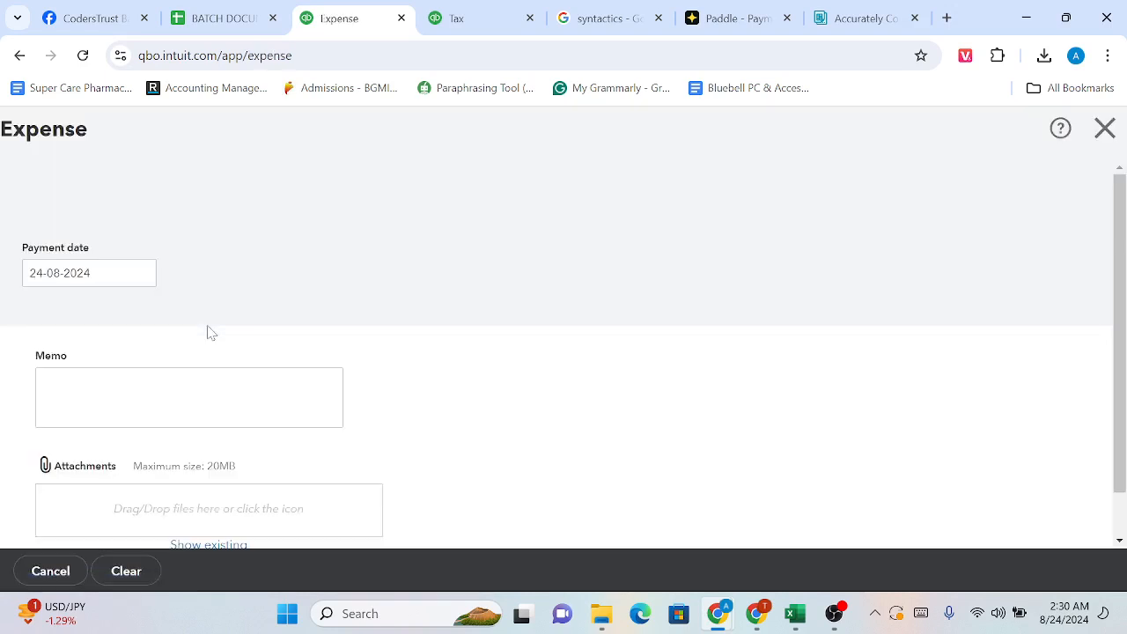
pyautogui.click(141, 233)
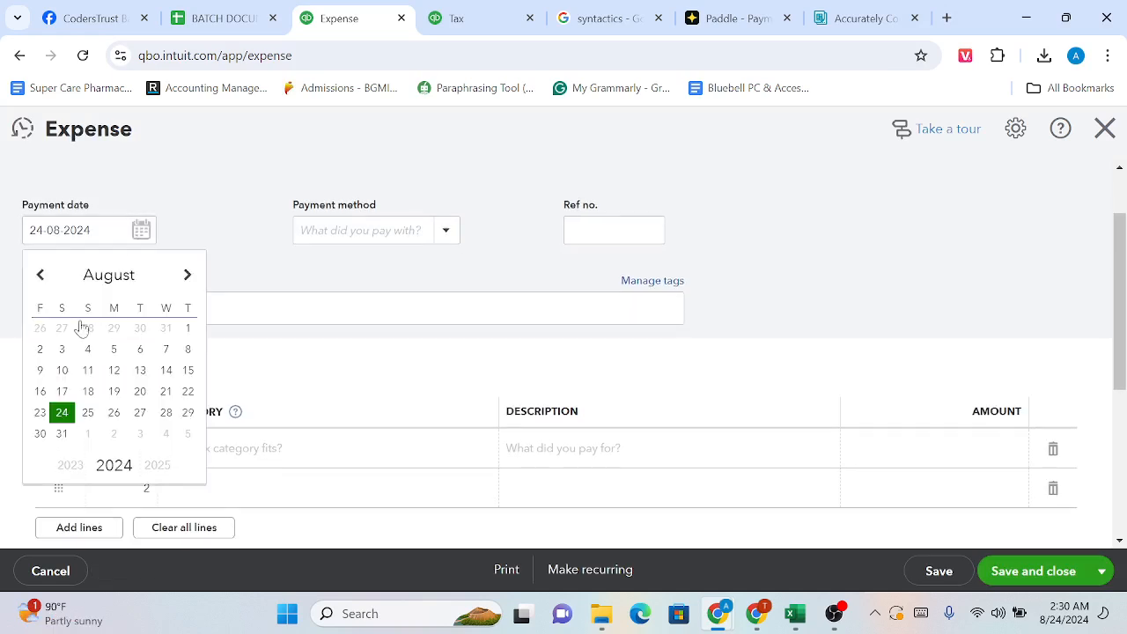
pyautogui.click(40, 275)
pyautogui.click(40, 275)
pyautogui.click(40, 276)
pyautogui.click(40, 276)
pyautogui.click(41, 276)
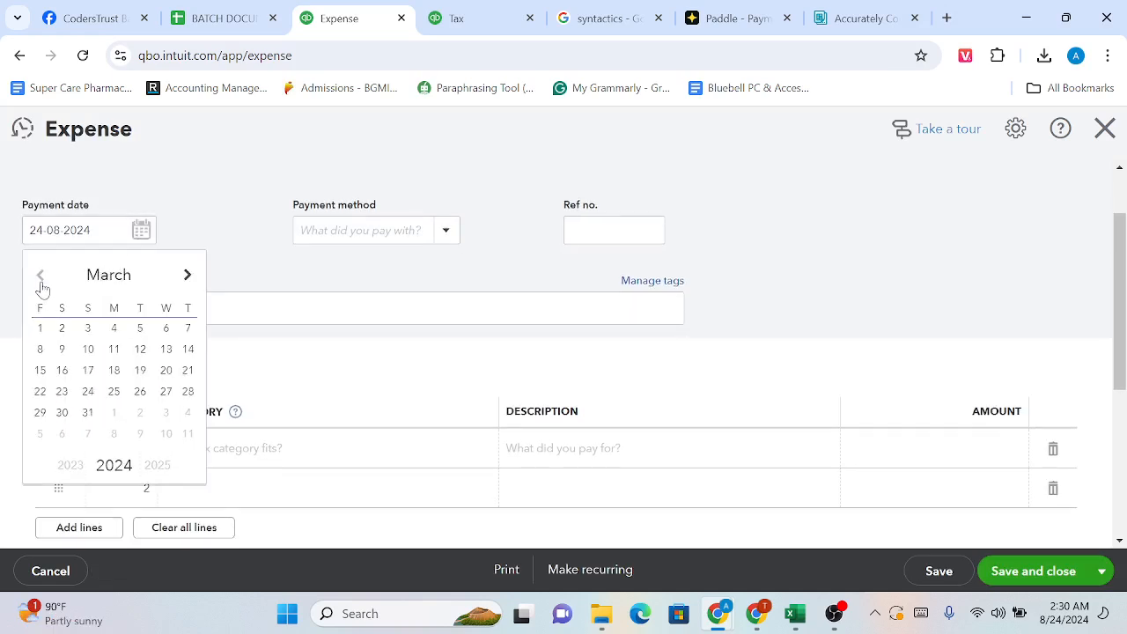
pyautogui.click(40, 275)
pyautogui.click(40, 275)
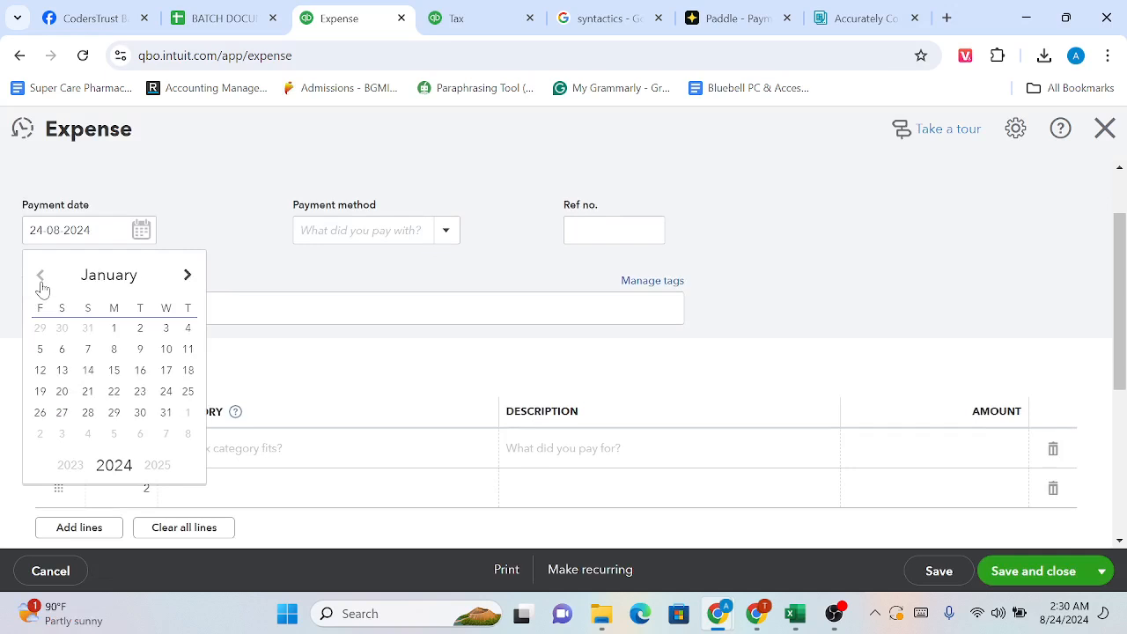
pyautogui.click(113, 331)
pyautogui.scroll(1, 378, 252)
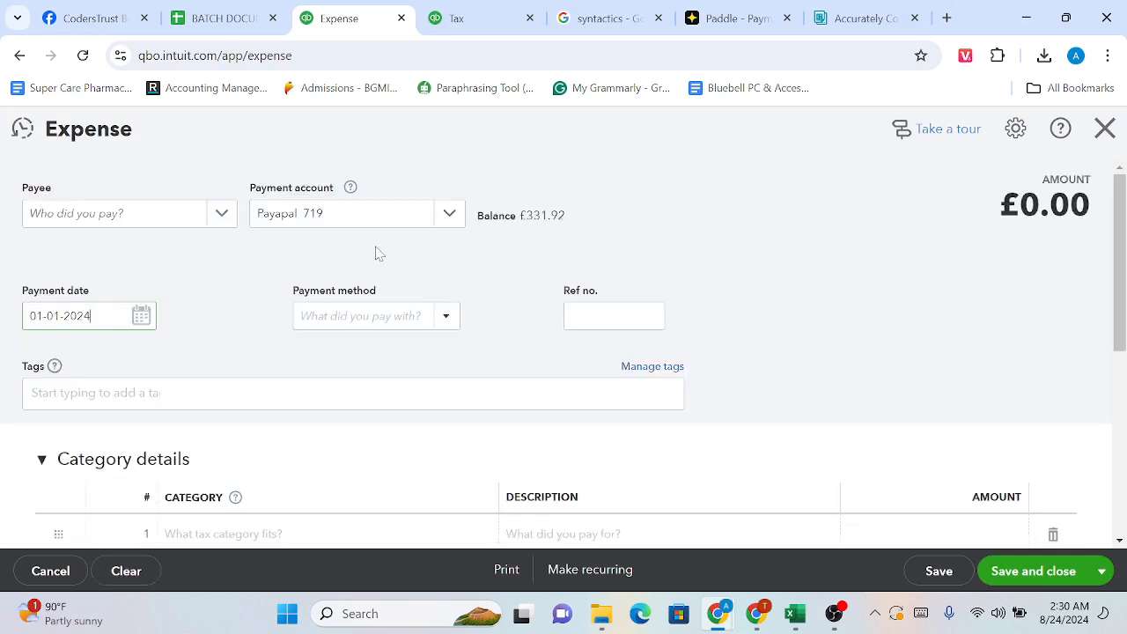
# Choose Bank of America as the expense's payment account and Direct Debit as its payment method
pyautogui.click(450, 222)
pyautogui.click(410, 296)
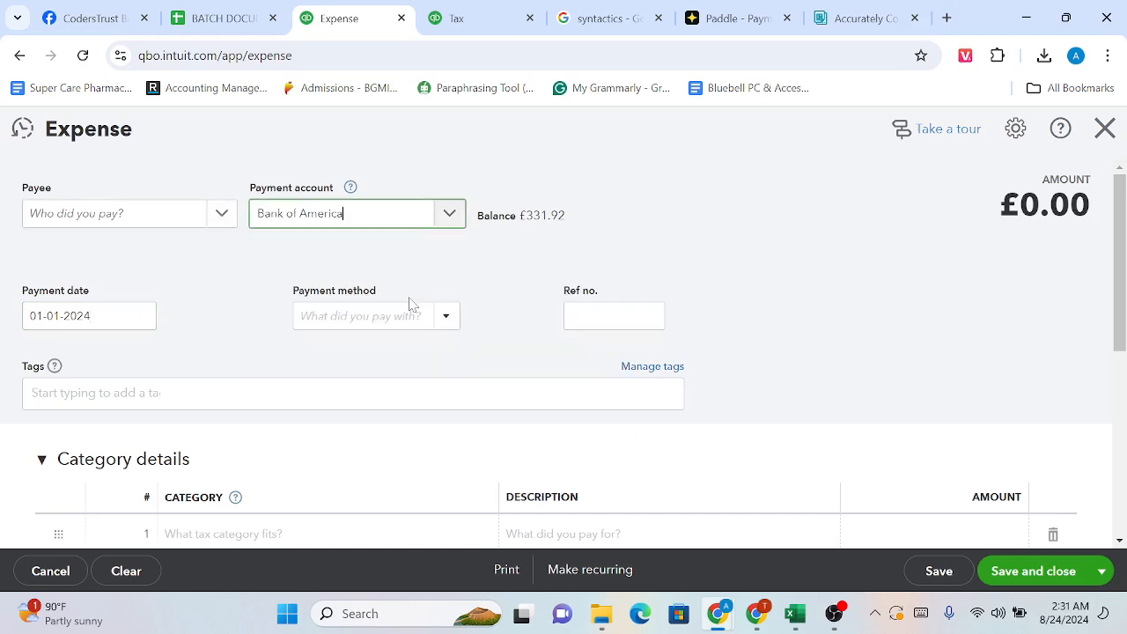
pyautogui.scroll(-1, 432, 256)
pyautogui.click(447, 210)
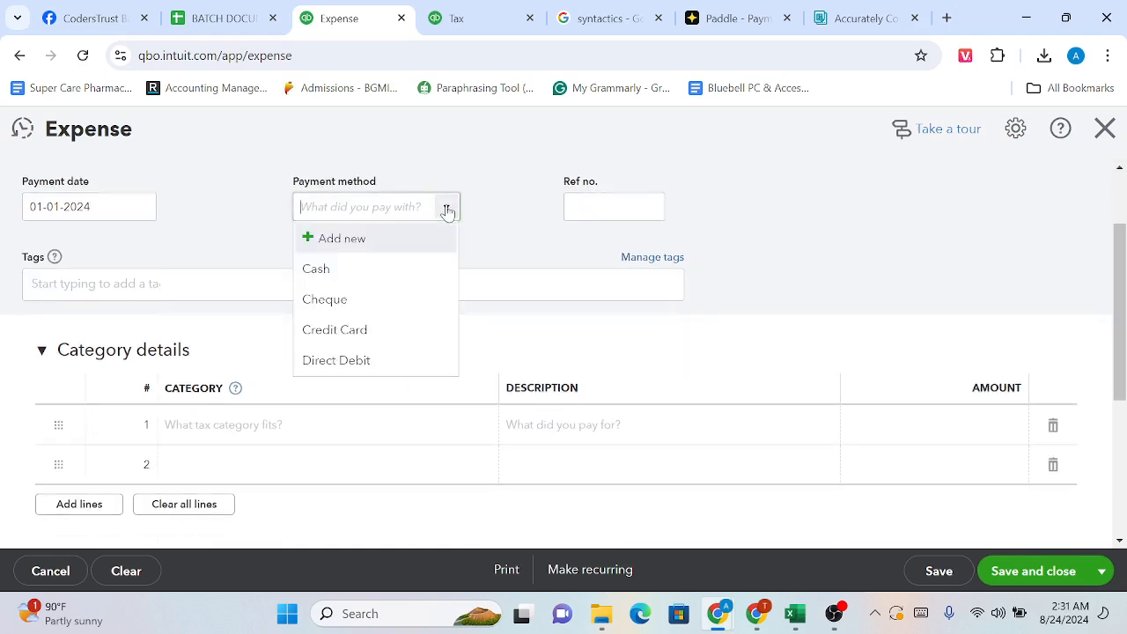
pyautogui.click(352, 361)
# Assign the first expense line to the Meals and entertainment category
pyautogui.scroll(-1, 353, 368)
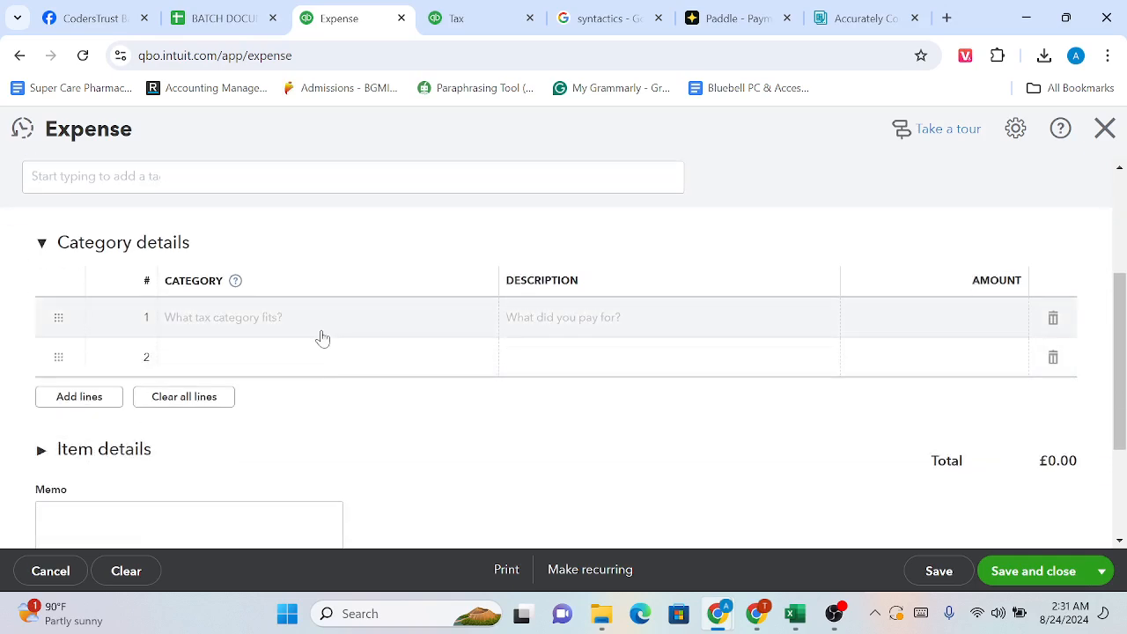
pyautogui.click(319, 335)
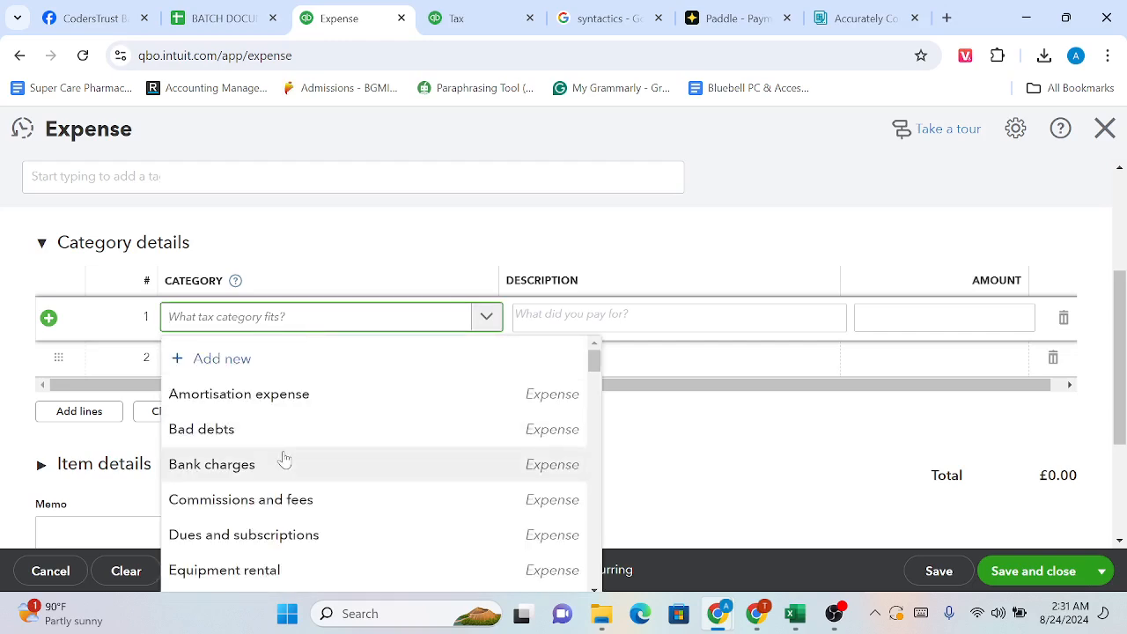
pyautogui.scroll(-2, 282, 458)
pyautogui.scroll(-5, 283, 458)
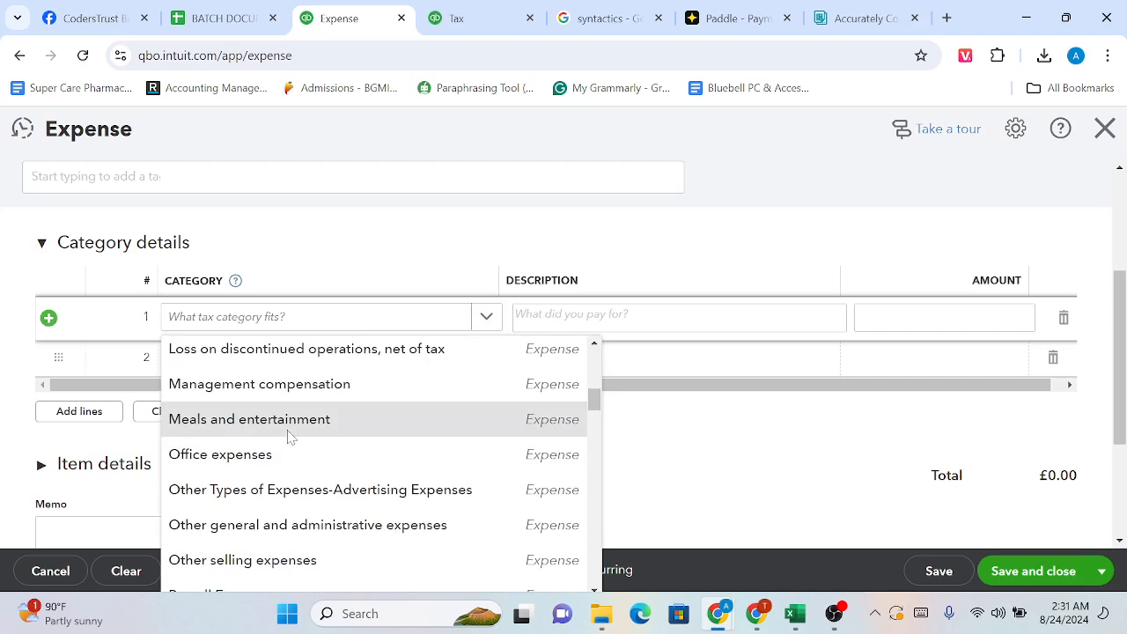
pyautogui.click(288, 430)
pyautogui.click(945, 317)
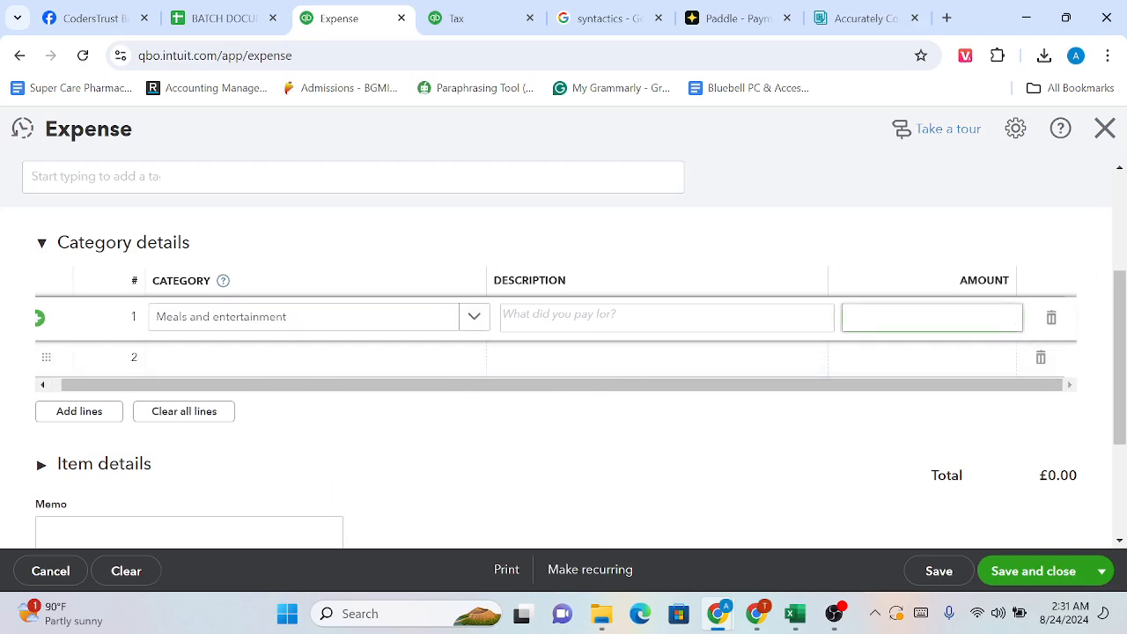
pyautogui.scroll(3, 906, 319)
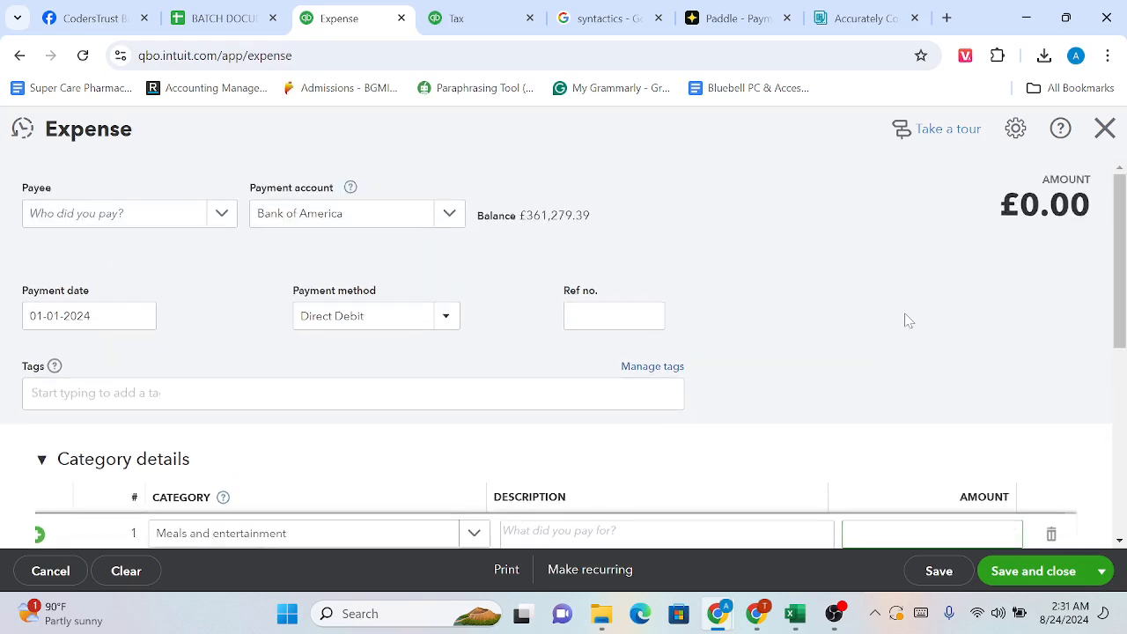
# Close the expense form without saving the entry
pyautogui.scroll(-3, 906, 320)
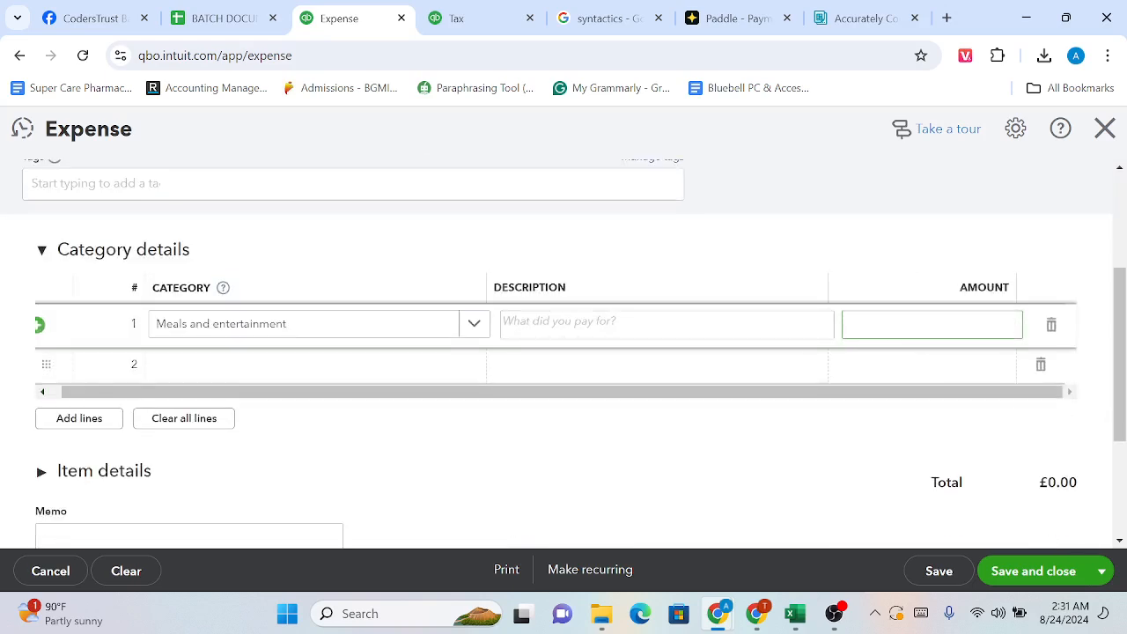
pyautogui.scroll(3, 1048, 227)
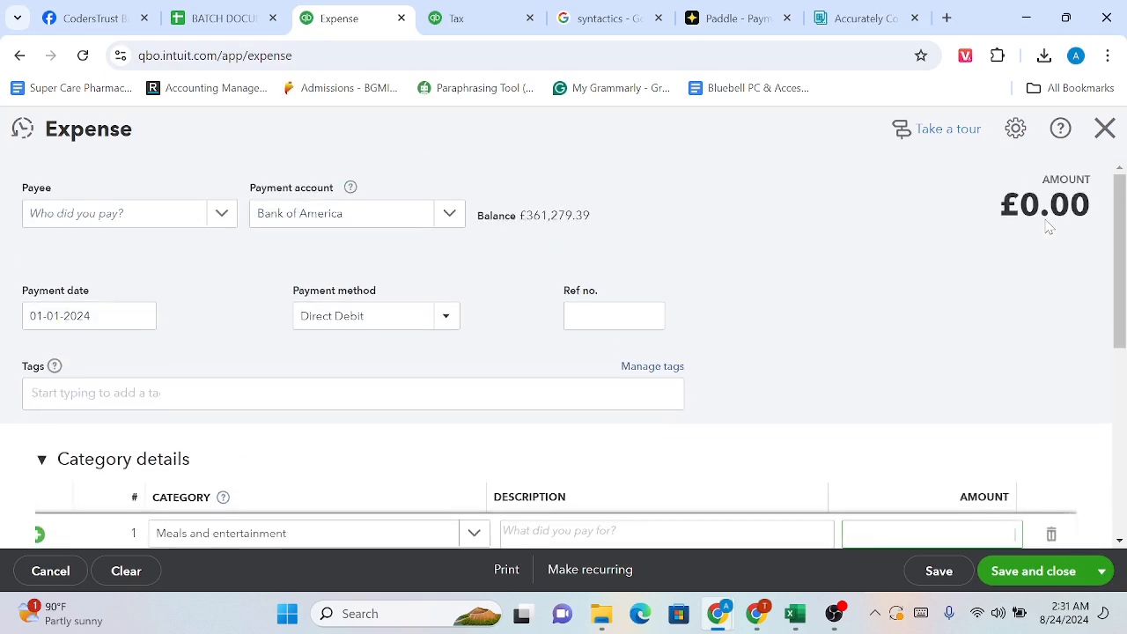
pyautogui.click(1105, 130)
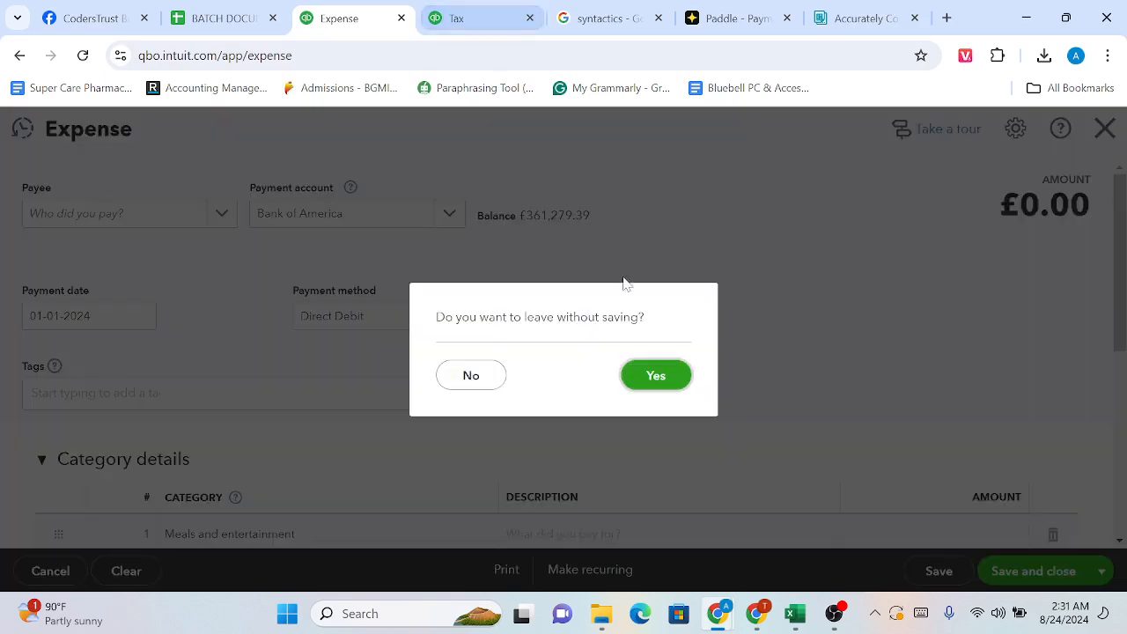
pyautogui.click(646, 375)
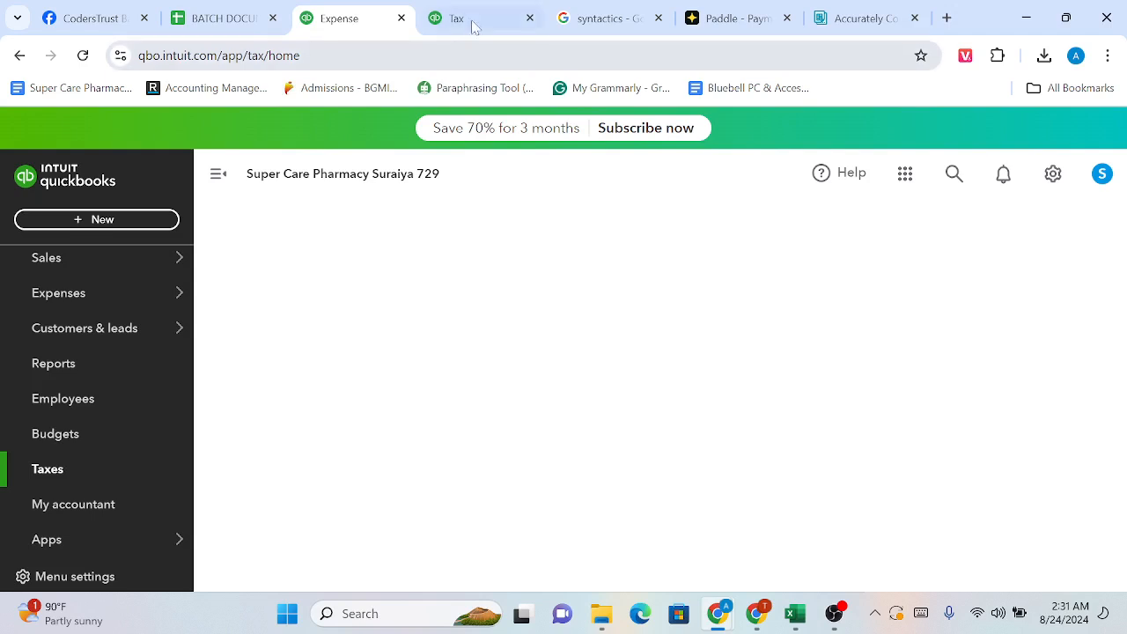
# Check the sales tax setup form in the other browser tab, then return to the tax home page and look over its setup overview
pyautogui.click(472, 23)
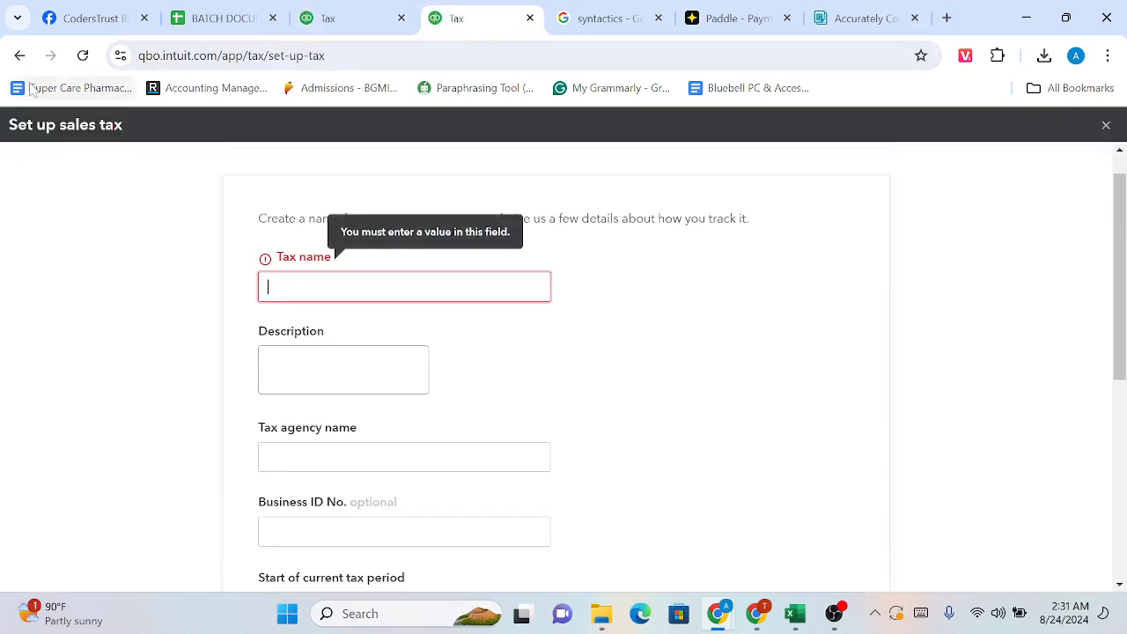
pyautogui.click(19, 56)
pyautogui.click(388, 18)
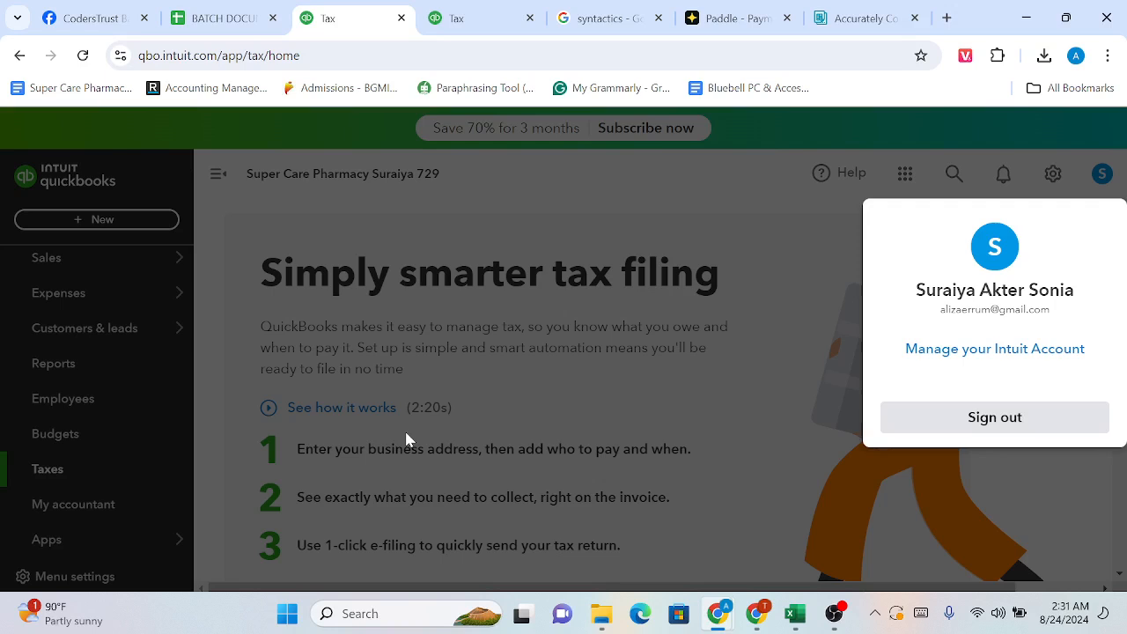
pyautogui.click(739, 285)
pyautogui.scroll(-3, 740, 284)
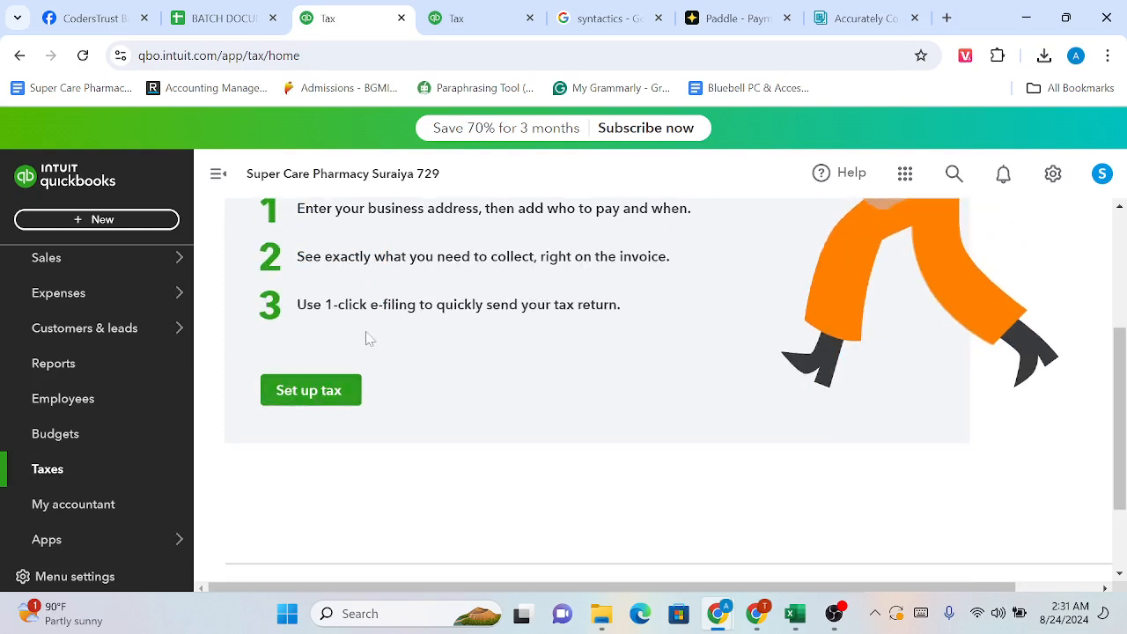
pyautogui.scroll(3, 412, 361)
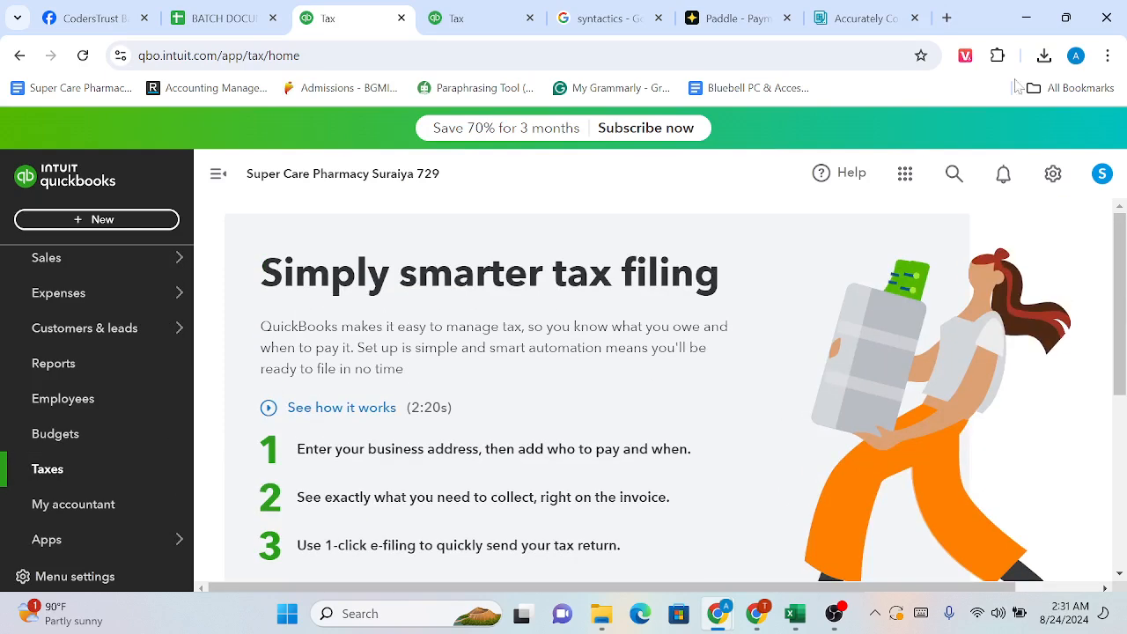
# Sign out of QuickBooks and sign back in with the third saved user ID, entering the account password
pyautogui.click(1100, 173)
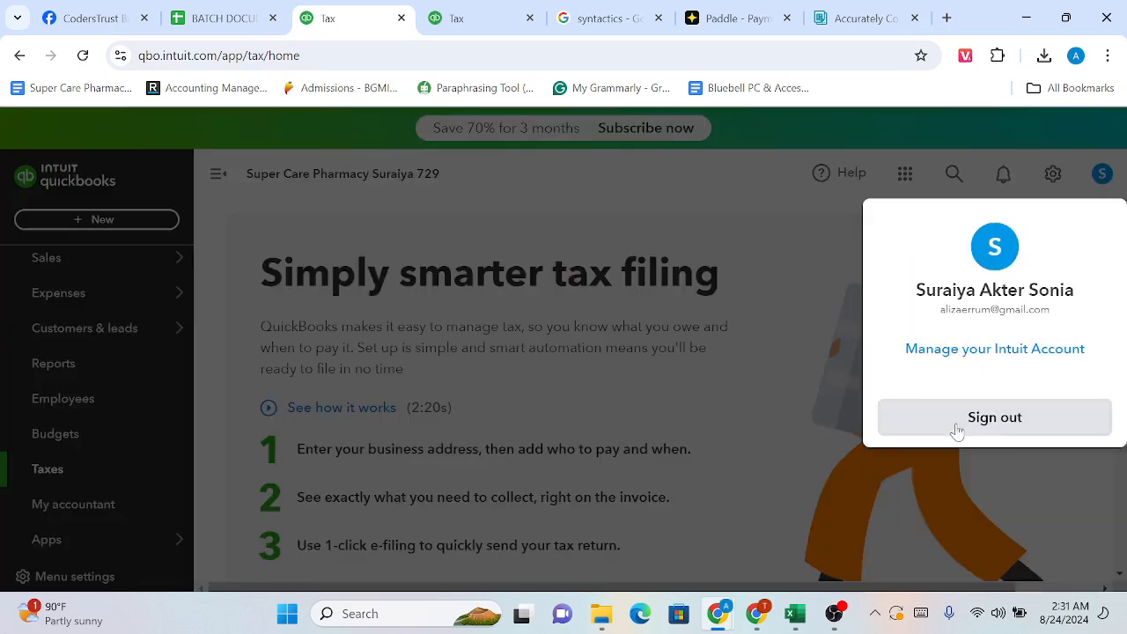
pyautogui.click(957, 432)
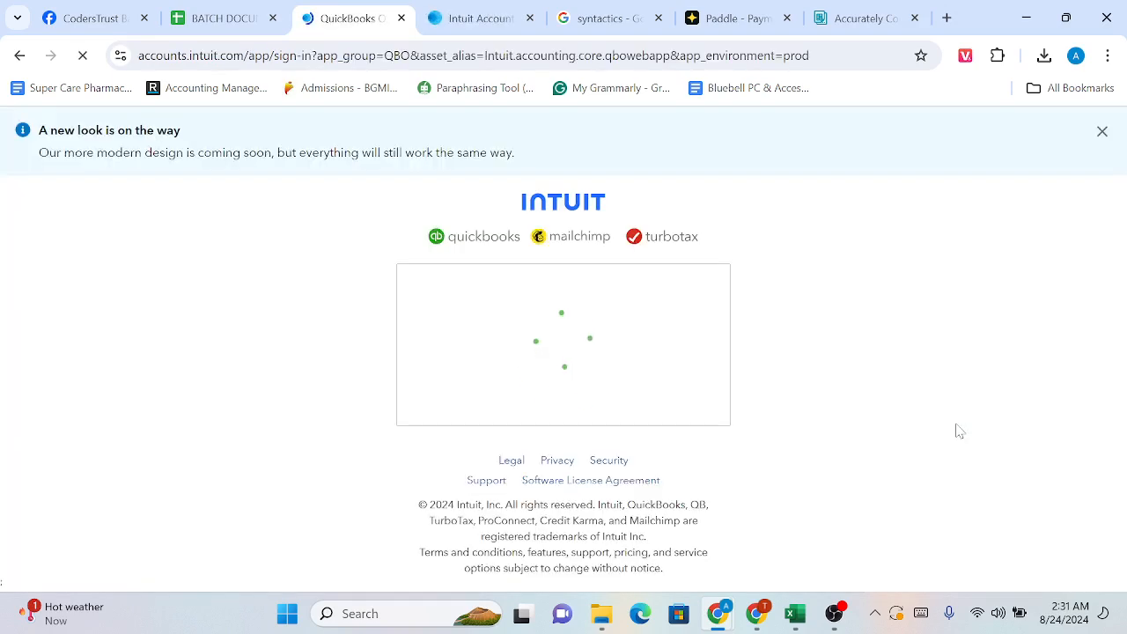
pyautogui.scroll(-3, 597, 493)
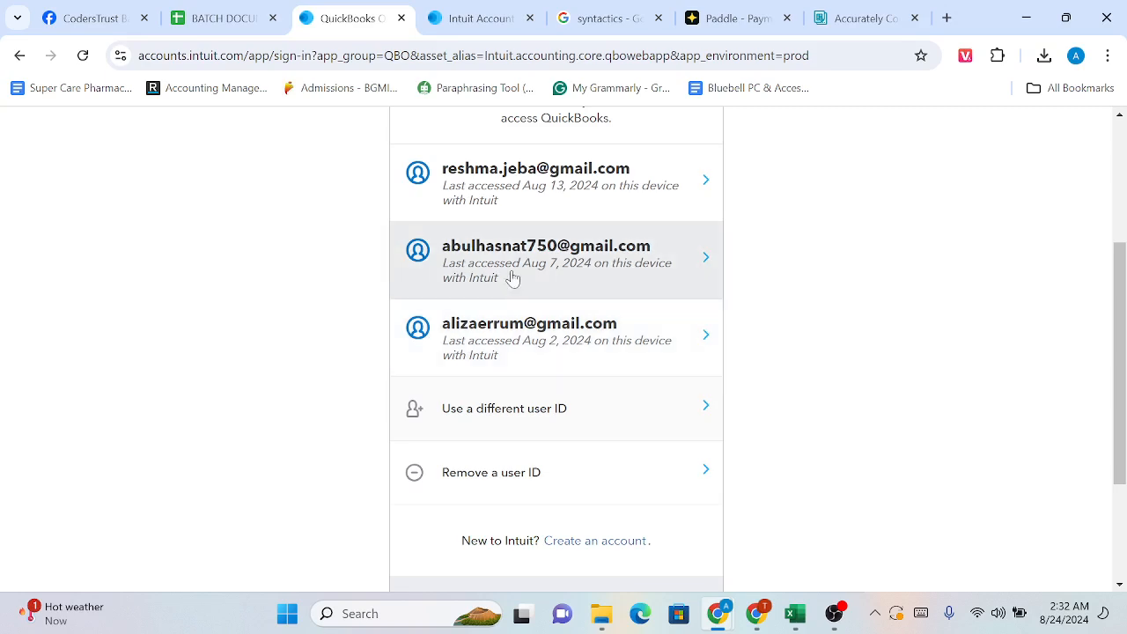
pyautogui.click(512, 347)
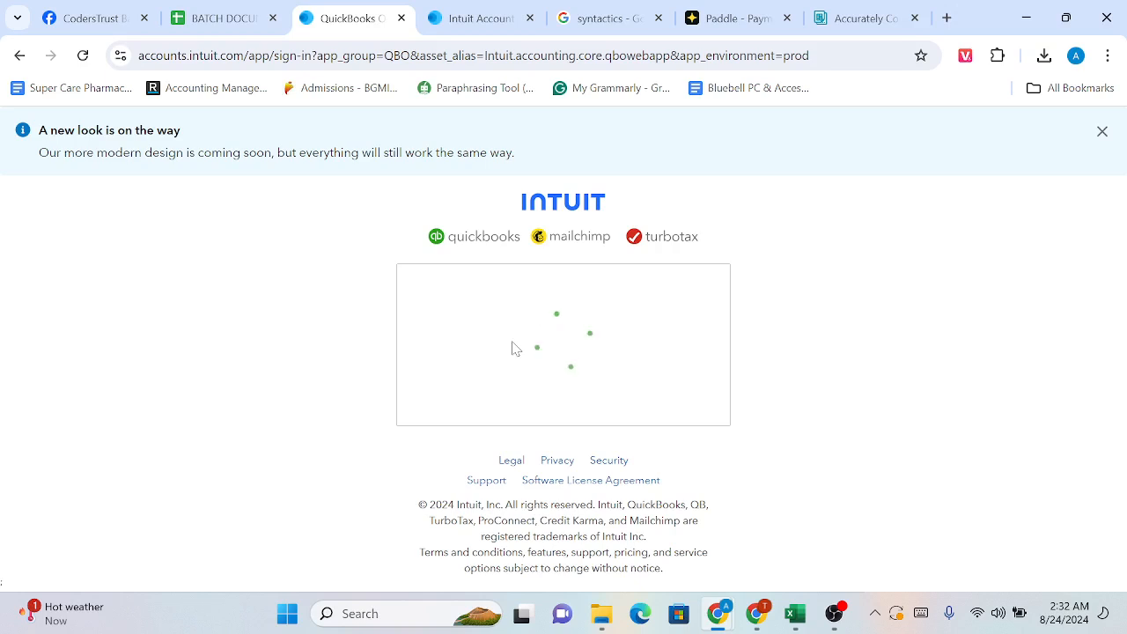
pyautogui.scroll(-2, 493, 339)
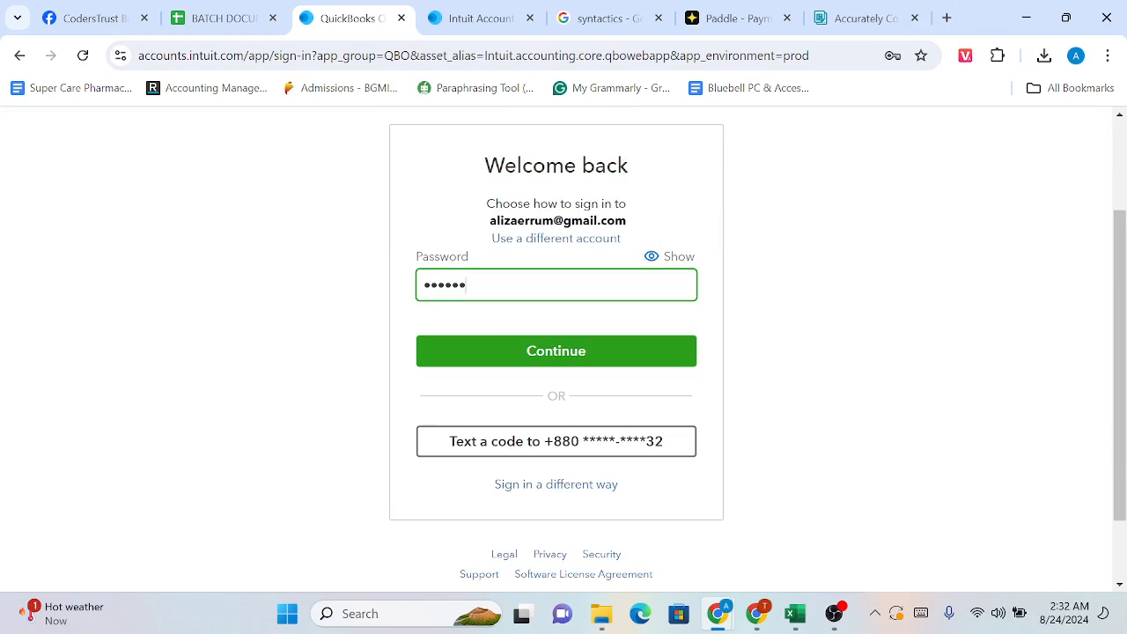
pyautogui.click(465, 349)
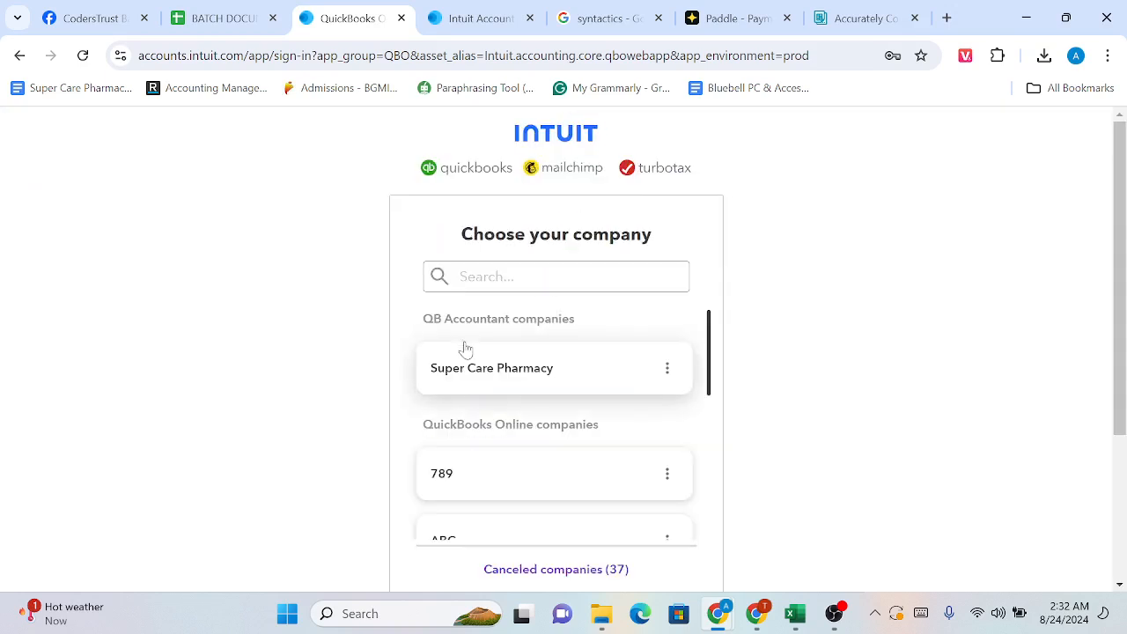
# Open the Super Care Pharmacy company ending in 719 and go to its Taxes page
pyautogui.scroll(-10, 483, 463)
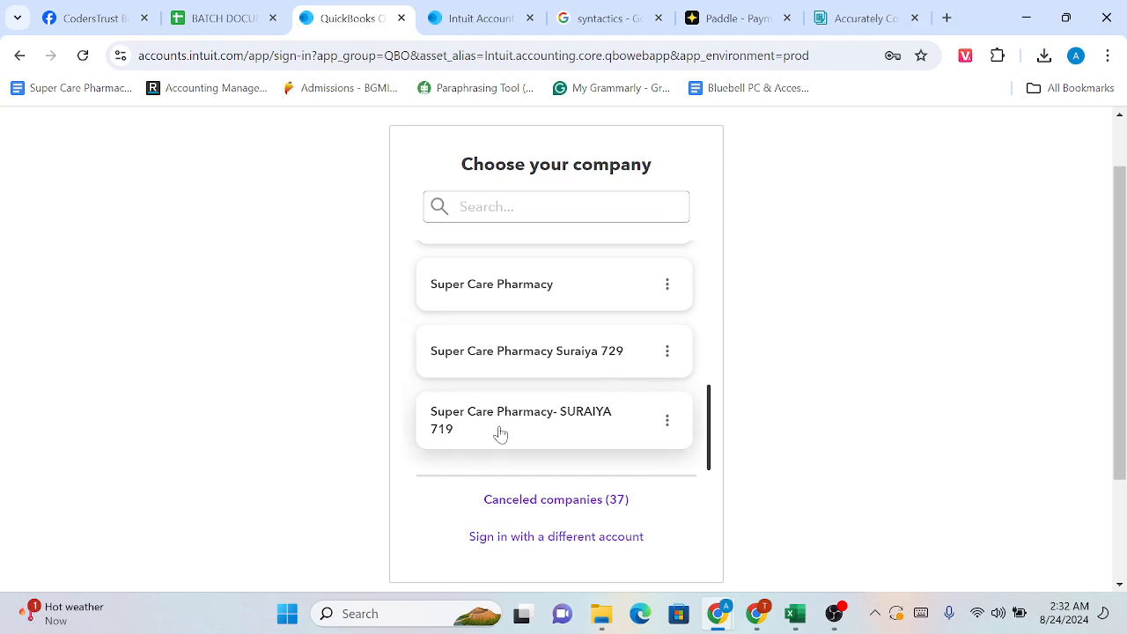
pyautogui.click(498, 432)
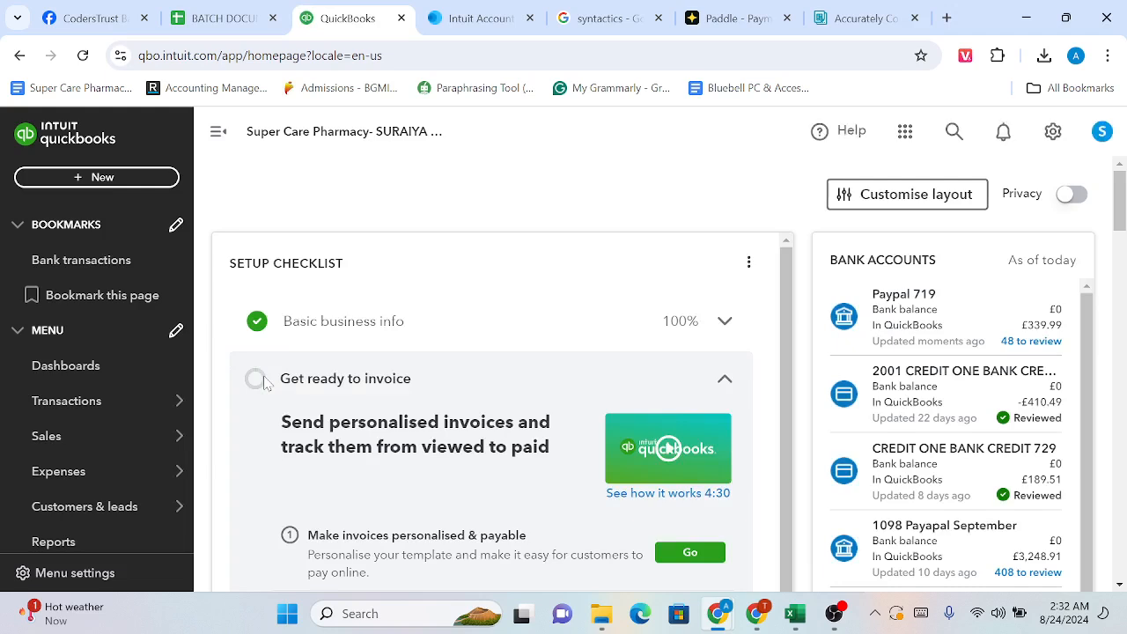
pyautogui.scroll(-2, 264, 380)
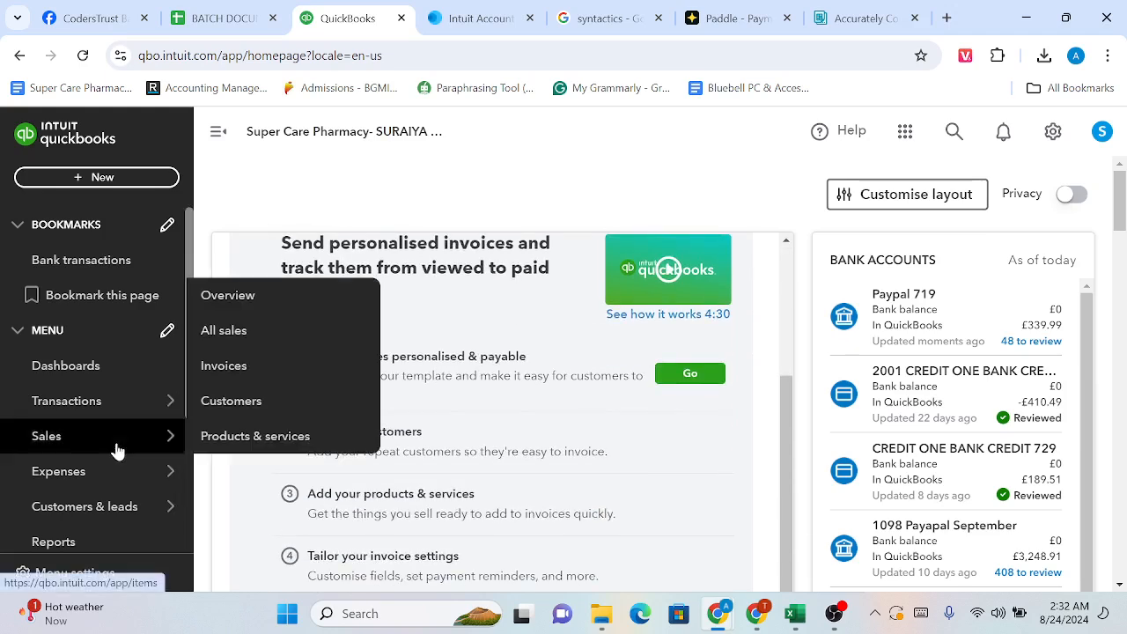
pyautogui.scroll(-2, 116, 450)
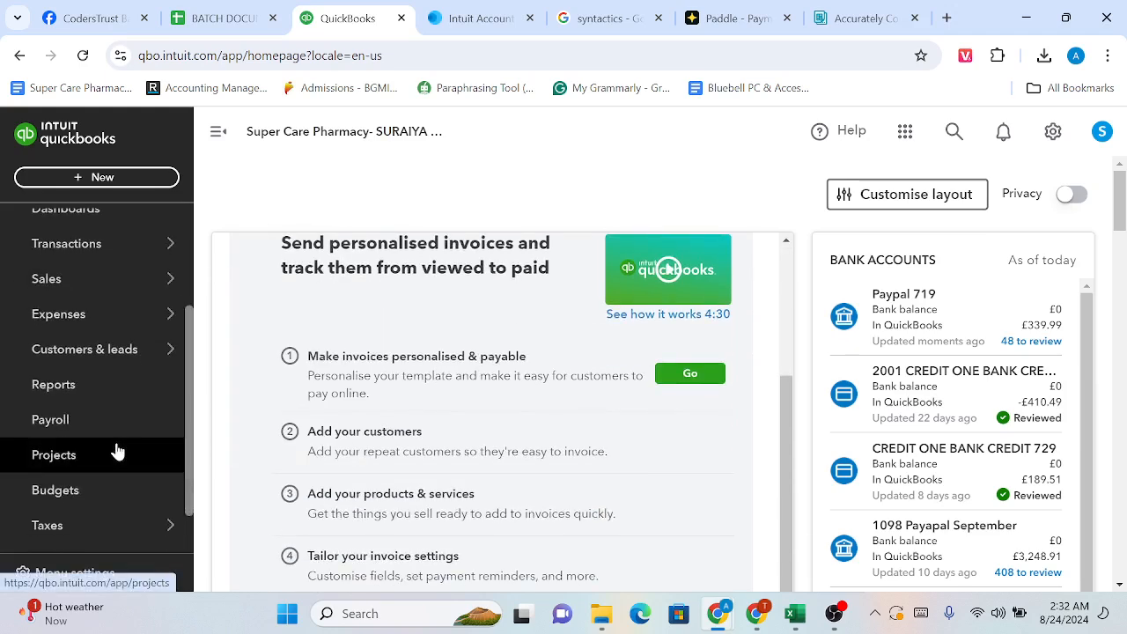
pyautogui.click(92, 539)
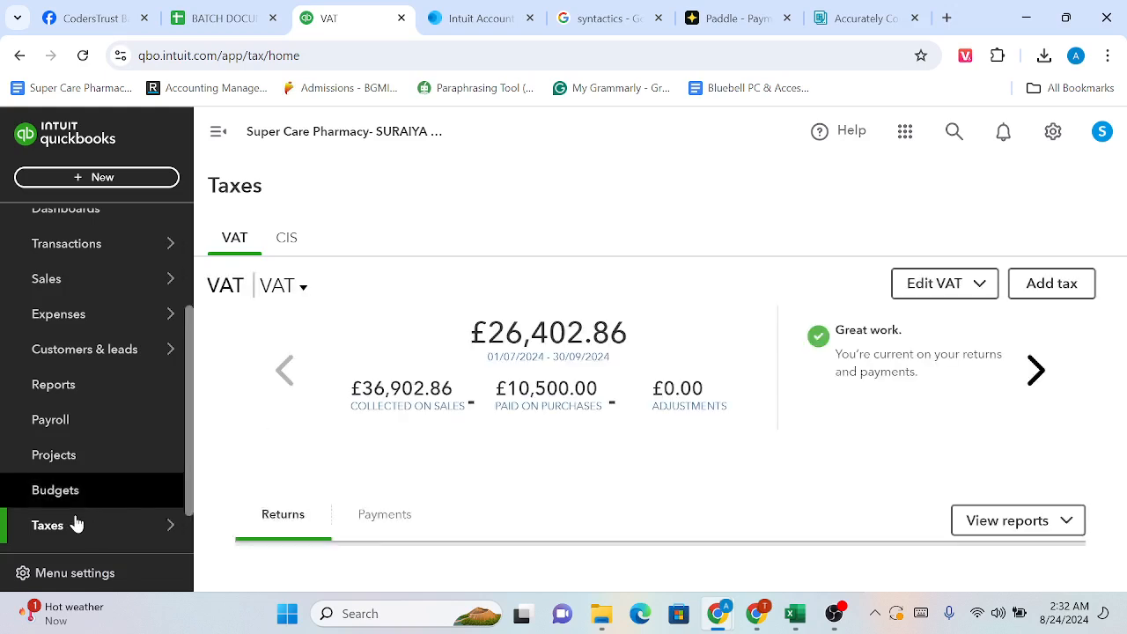
# Examine the VAT amounts collected on sales and paid on purchases, along with the open and paid VAT returns
pyautogui.scroll(-1, 387, 402)
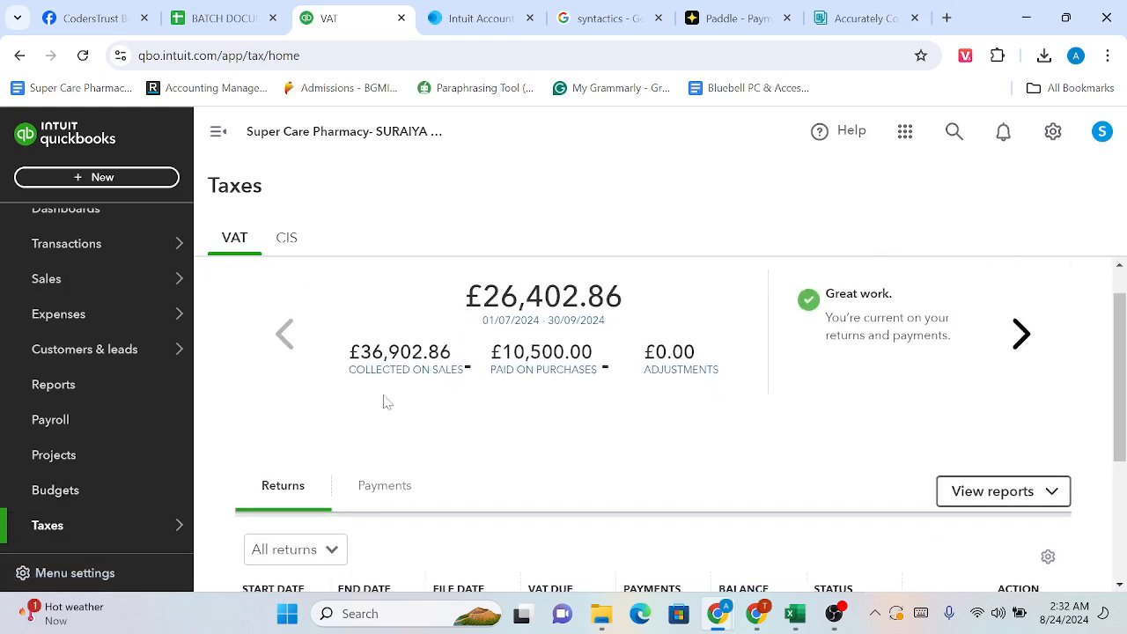
pyautogui.scroll(-2, 384, 399)
pyautogui.scroll(3, 385, 403)
pyautogui.scroll(-4, 384, 403)
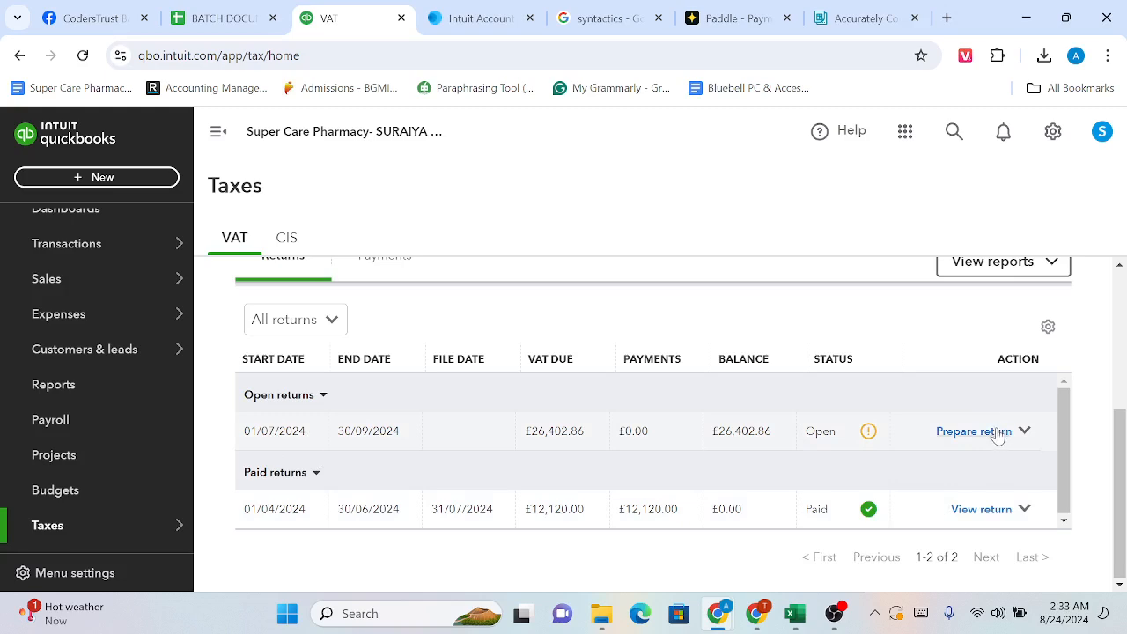
pyautogui.scroll(3, 783, 402)
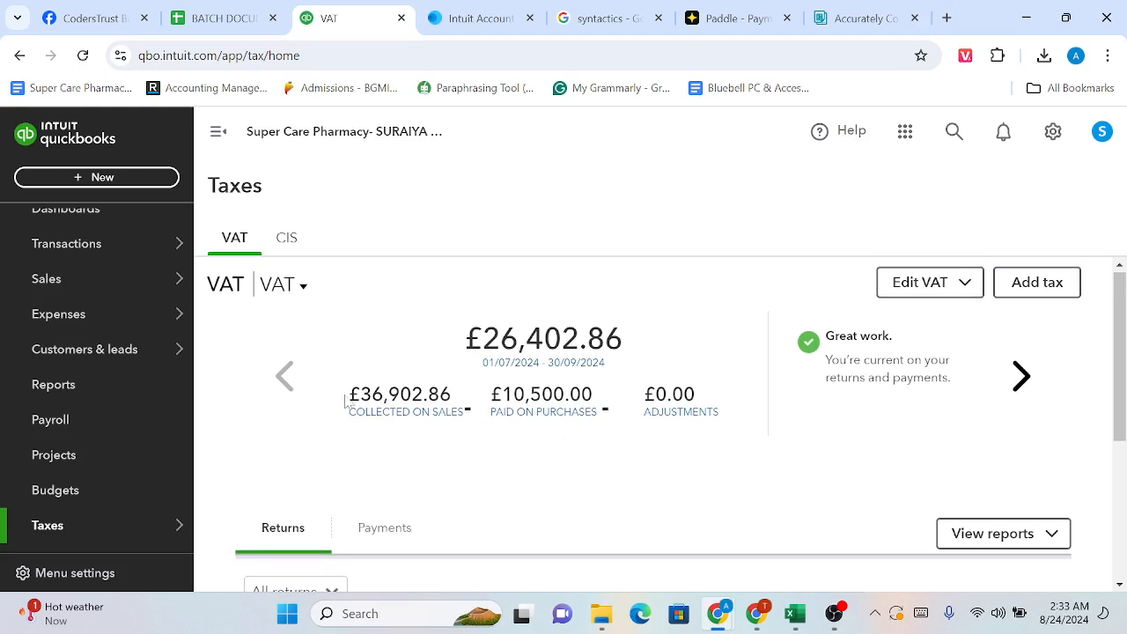
pyautogui.scroll(-3, 456, 398)
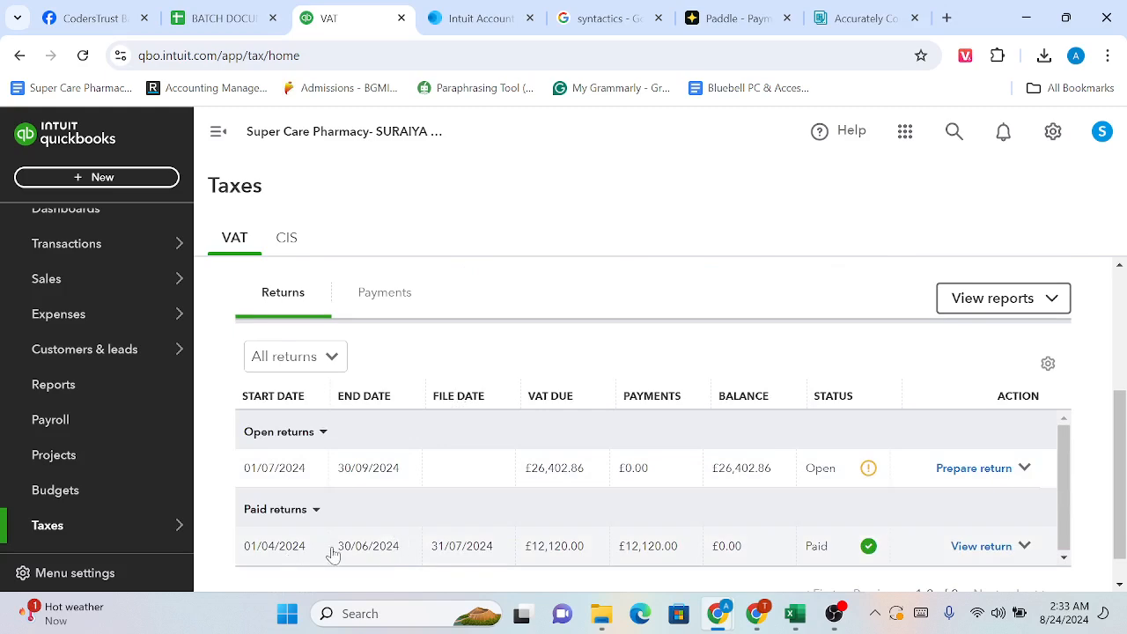
pyautogui.scroll(3, 264, 512)
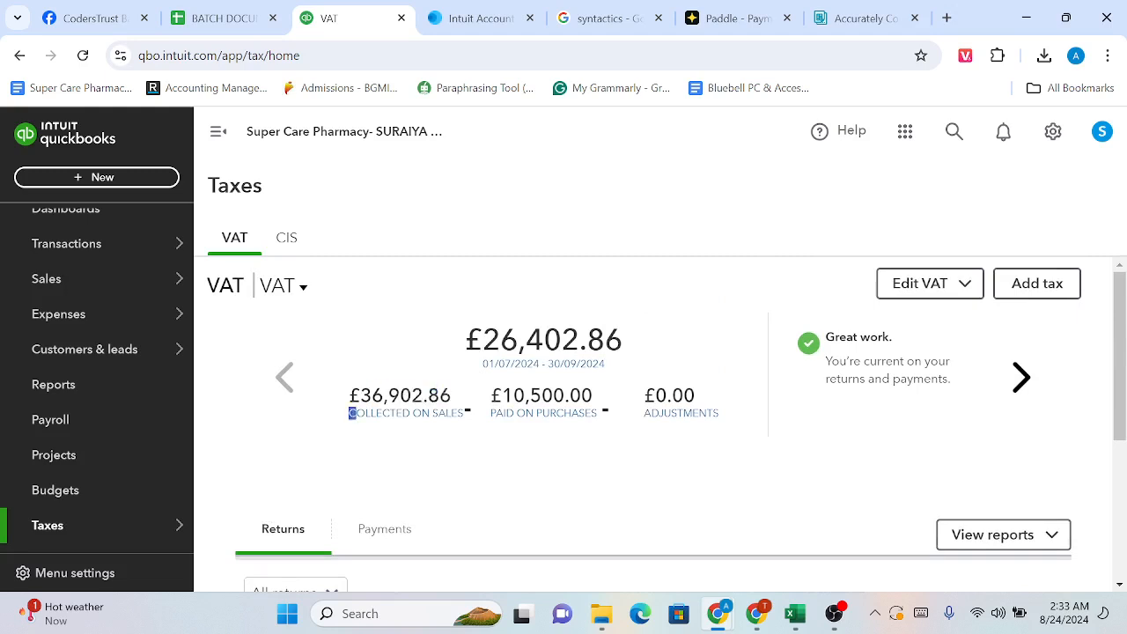
pyautogui.moveTo(352, 413); pyautogui.dragTo(332, 416)
pyautogui.moveTo(489, 395); pyautogui.dragTo(594, 396)
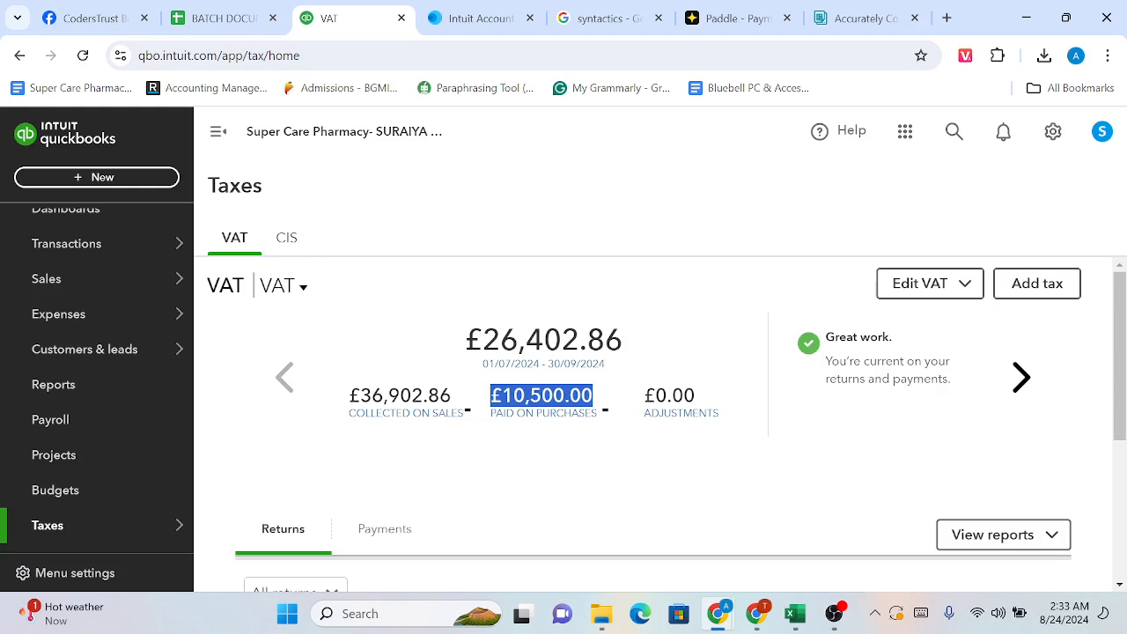
# Browse the tax summaries for VAT, Tax rate 7.5%, GST 5%, PST 9.975% and 10%, ending on the VAT overview
pyautogui.click(301, 290)
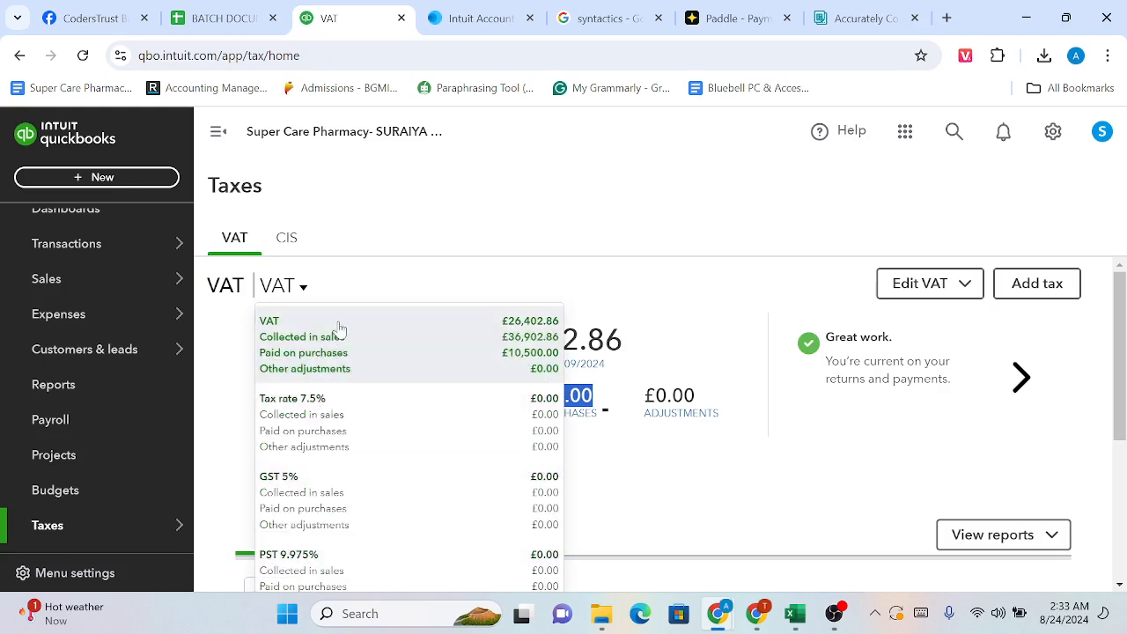
pyautogui.click(601, 504)
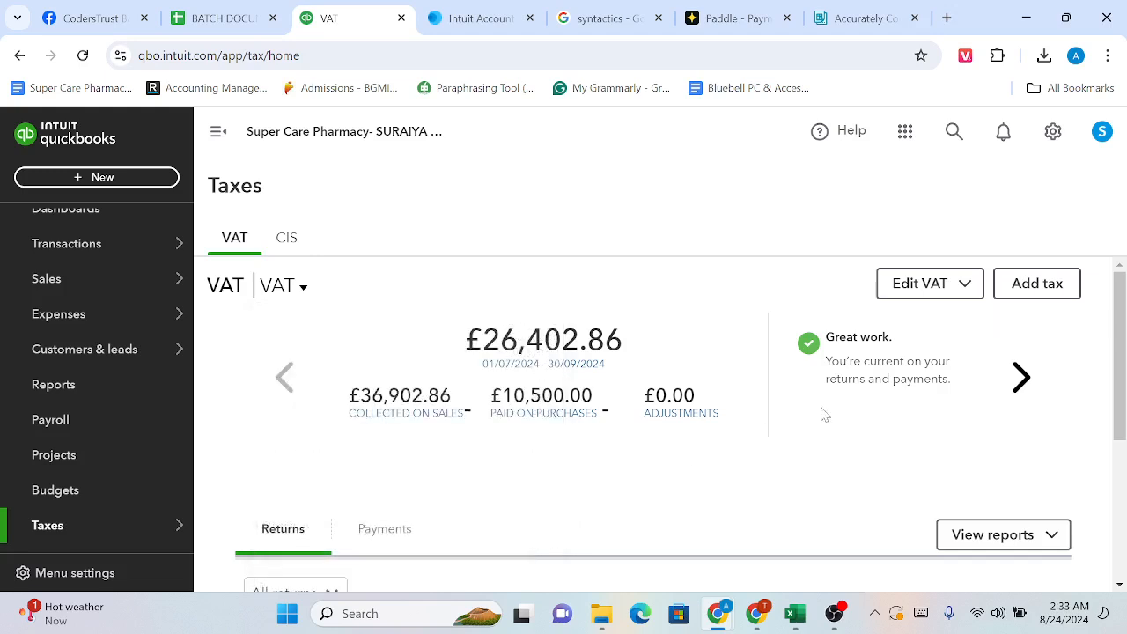
pyautogui.click(1013, 388)
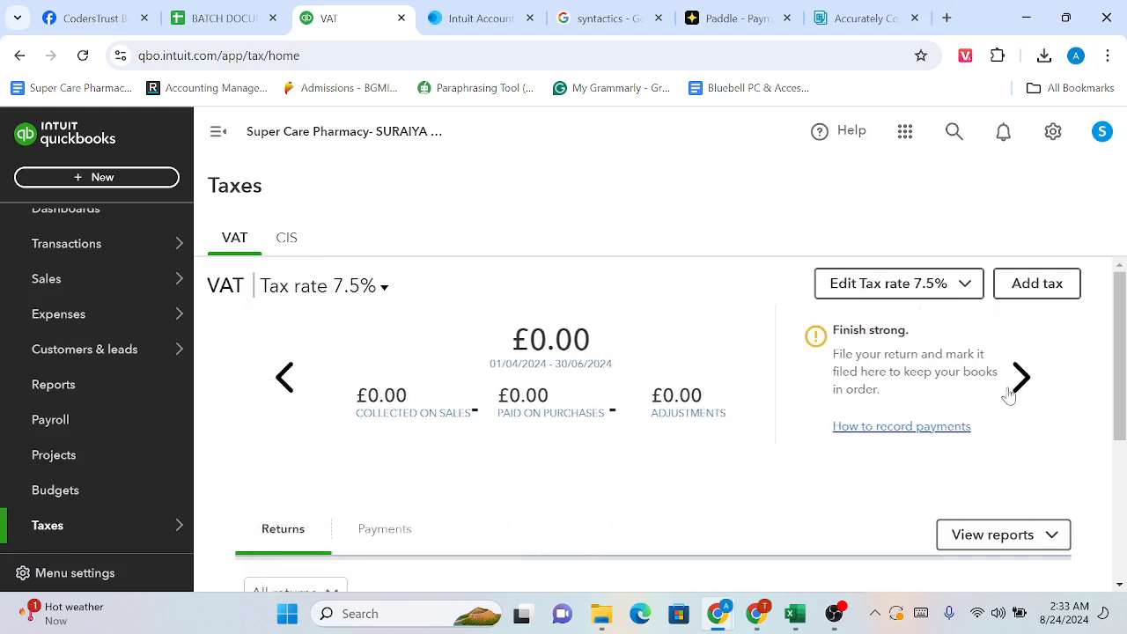
pyautogui.click(1010, 393)
pyautogui.click(1010, 393)
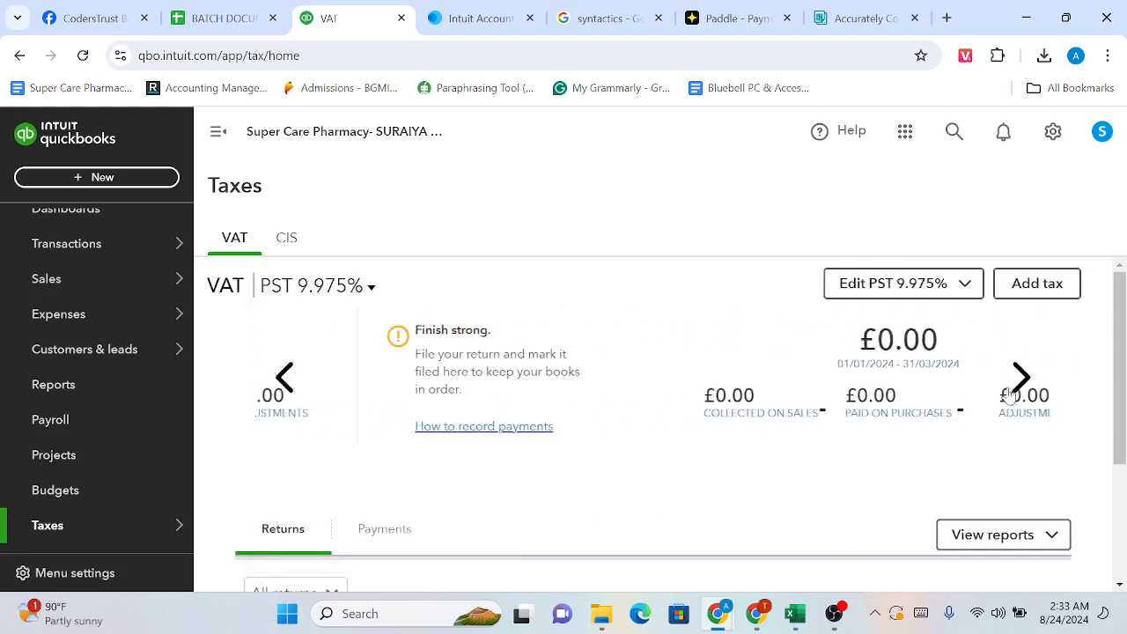
pyautogui.click(1010, 393)
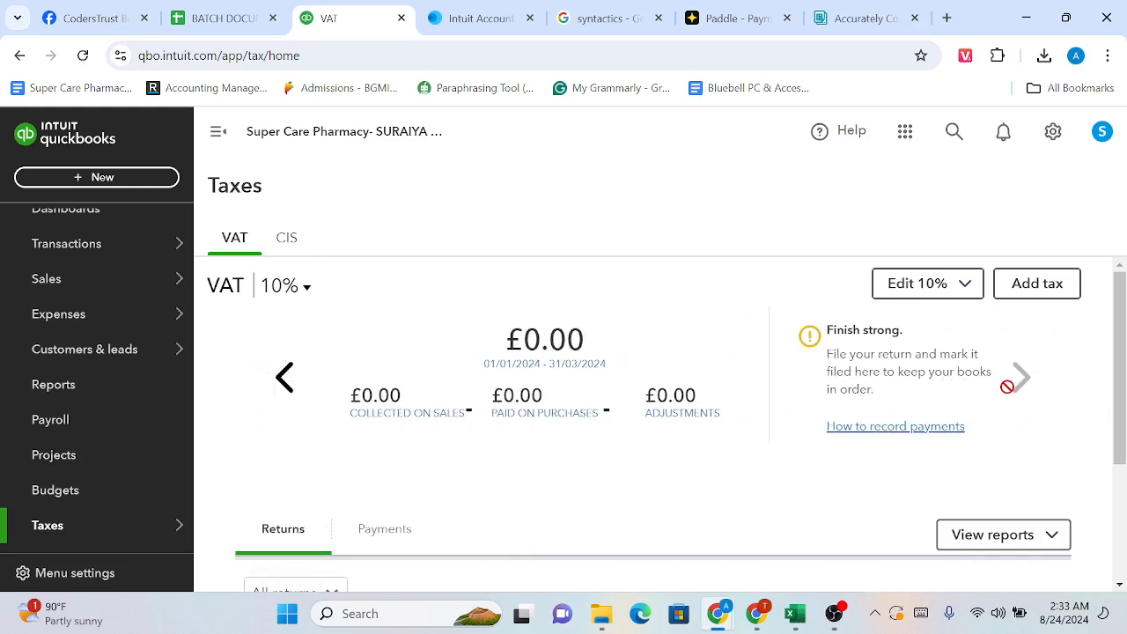
pyautogui.click(291, 400)
pyautogui.click(285, 379)
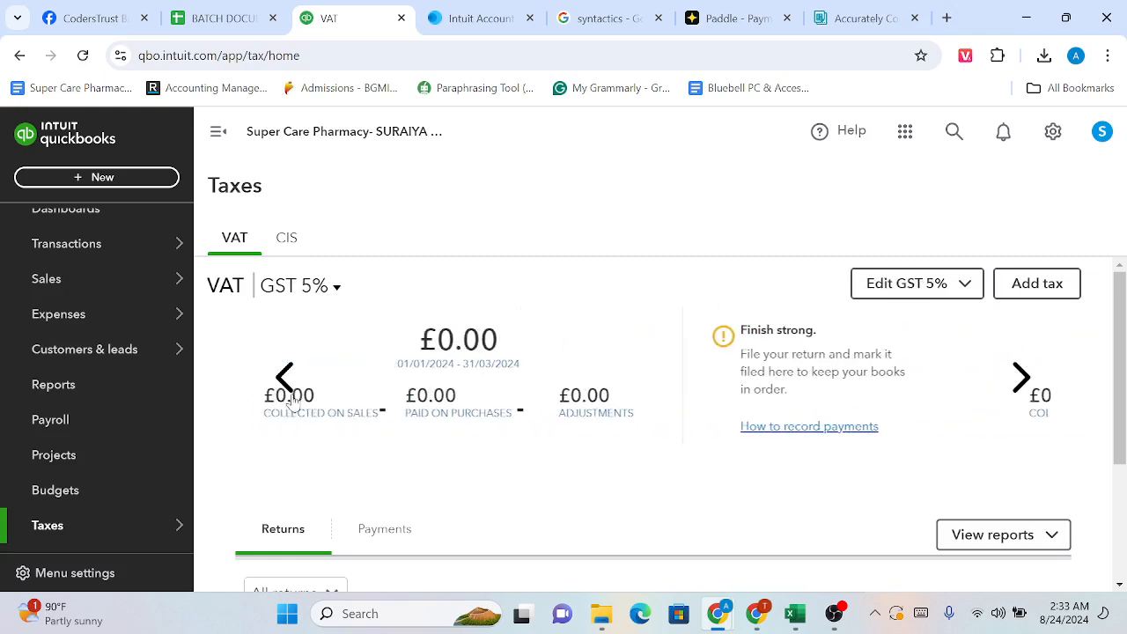
pyautogui.click(285, 379)
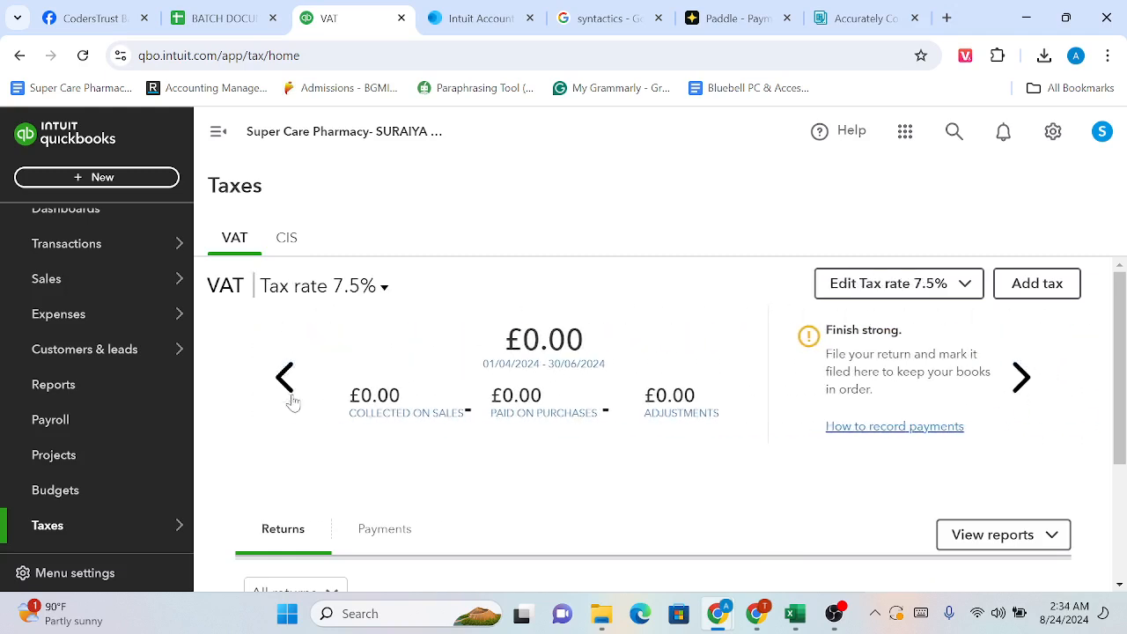
pyautogui.click(290, 396)
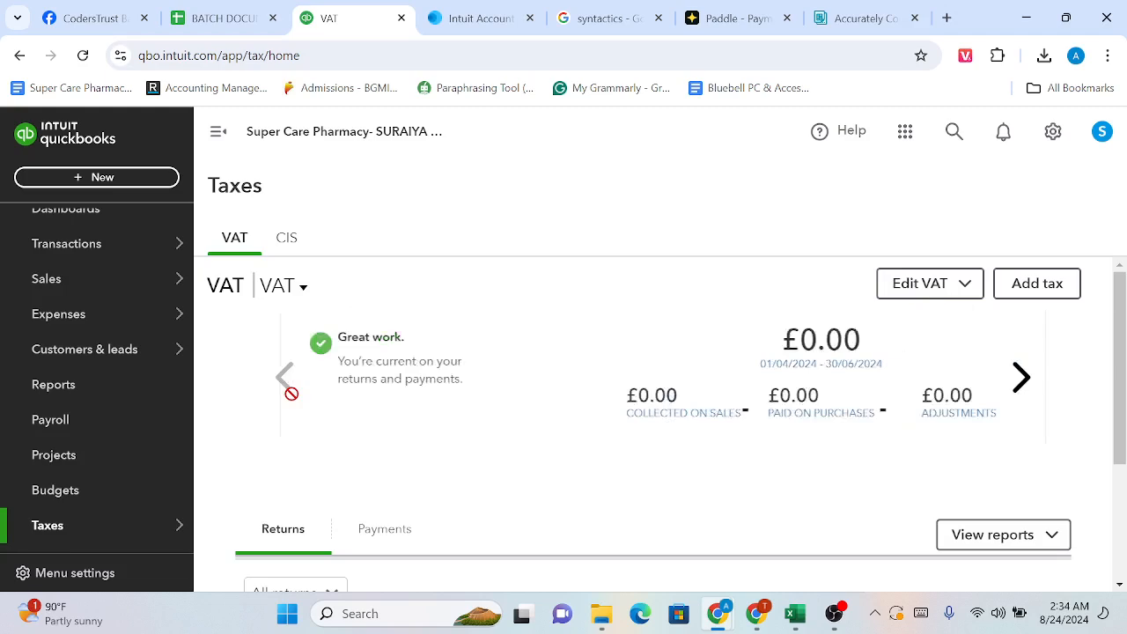
pyautogui.click(300, 286)
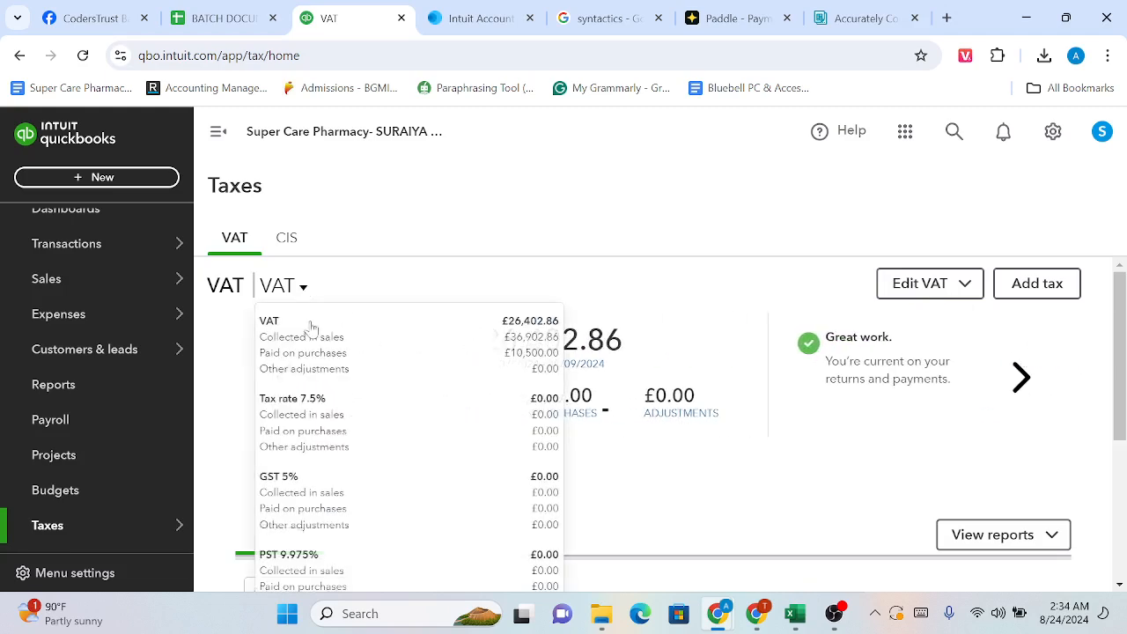
pyautogui.click(435, 288)
pyautogui.scroll(-3, 435, 287)
pyautogui.scroll(3, 435, 287)
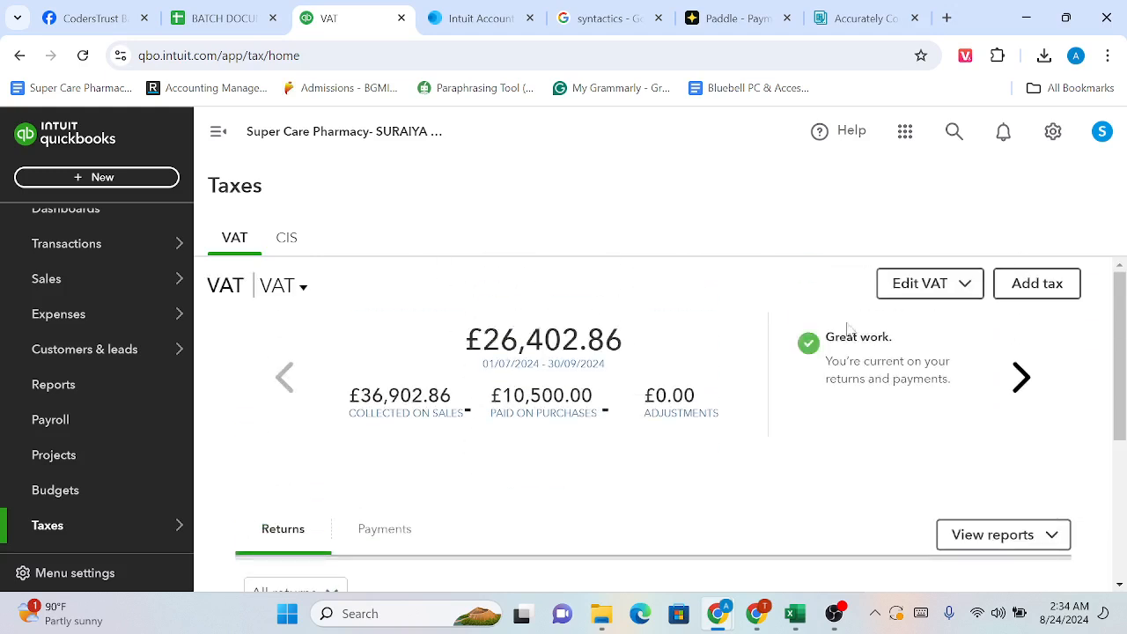
# Review the tax summaries and open returns for Tax rate 7.5% and GST 5%, and return to the VAT overview
pyautogui.click(1014, 379)
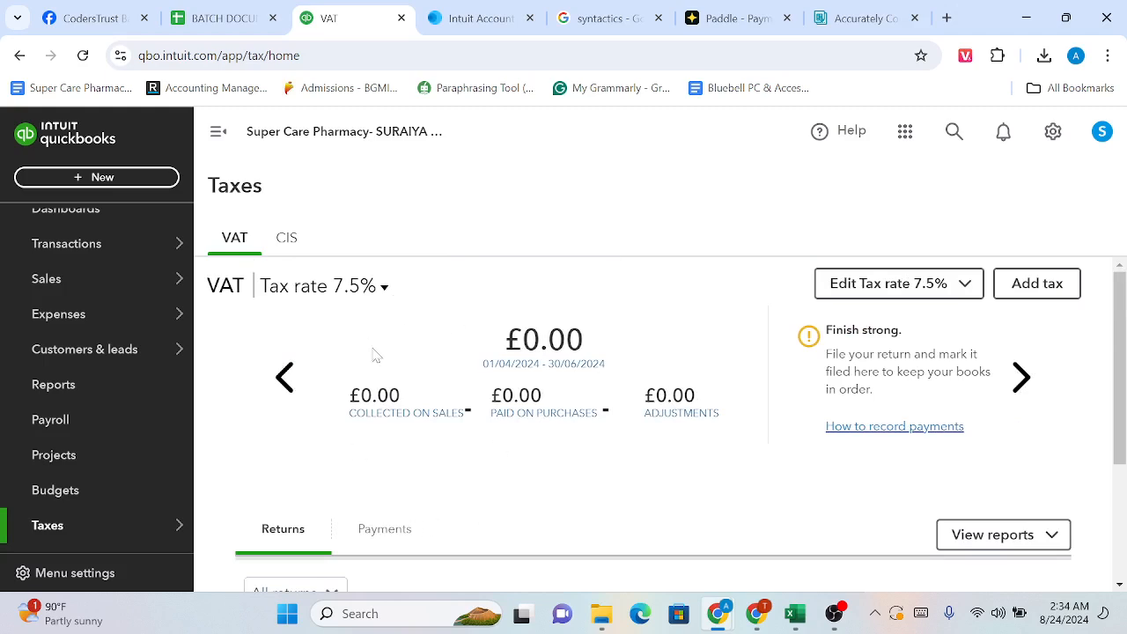
pyautogui.scroll(-2, 428, 460)
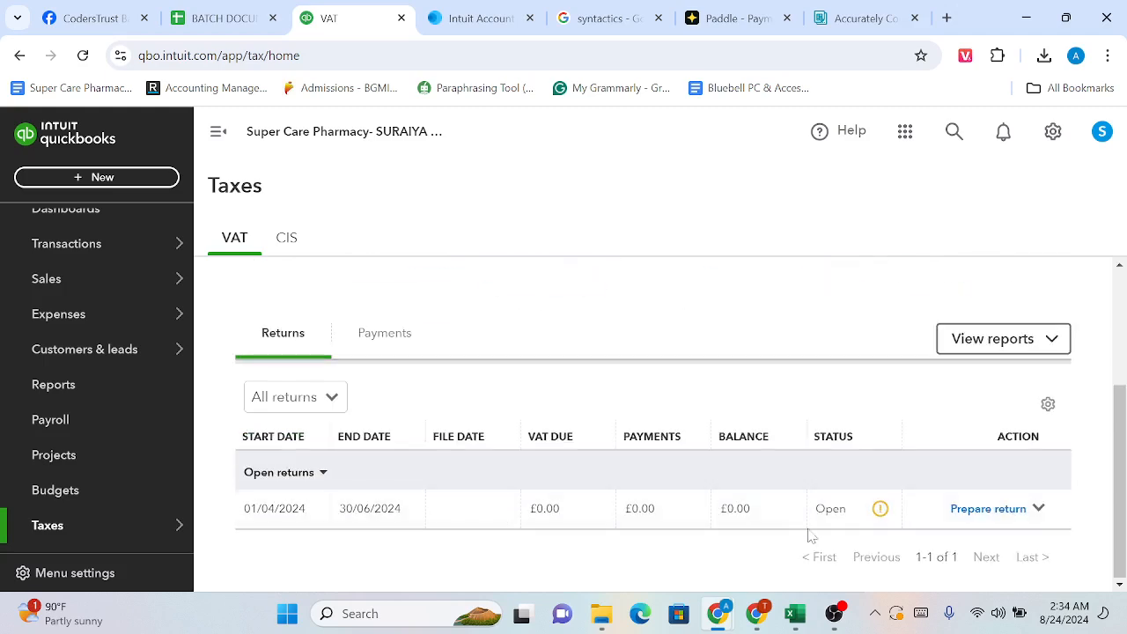
pyautogui.scroll(1, 774, 467)
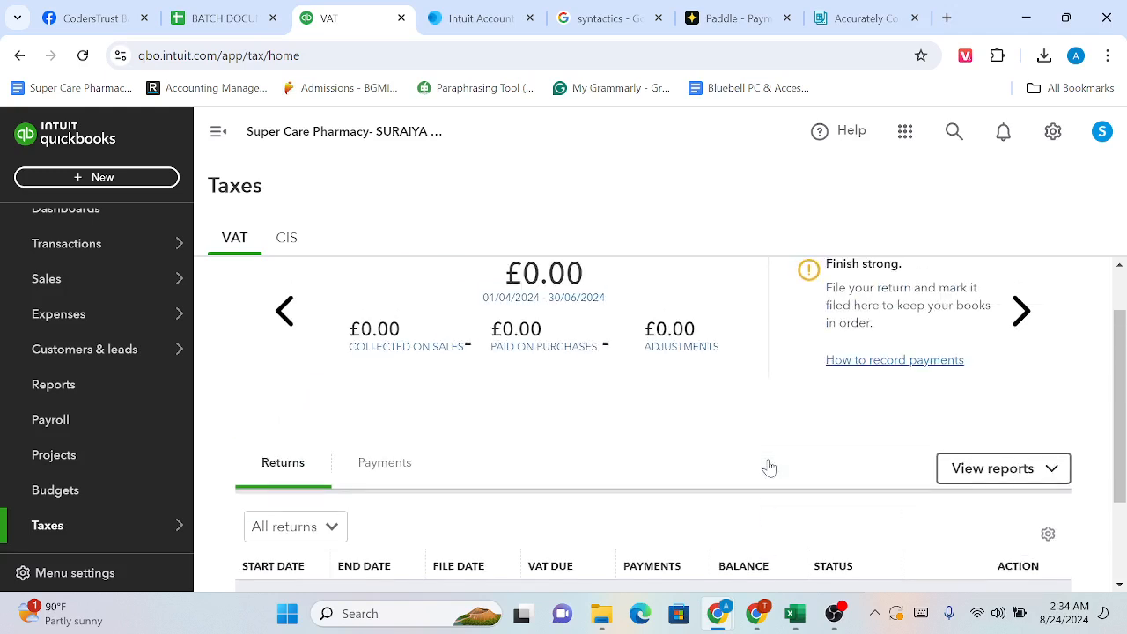
pyautogui.click(1017, 317)
pyautogui.scroll(1, 704, 396)
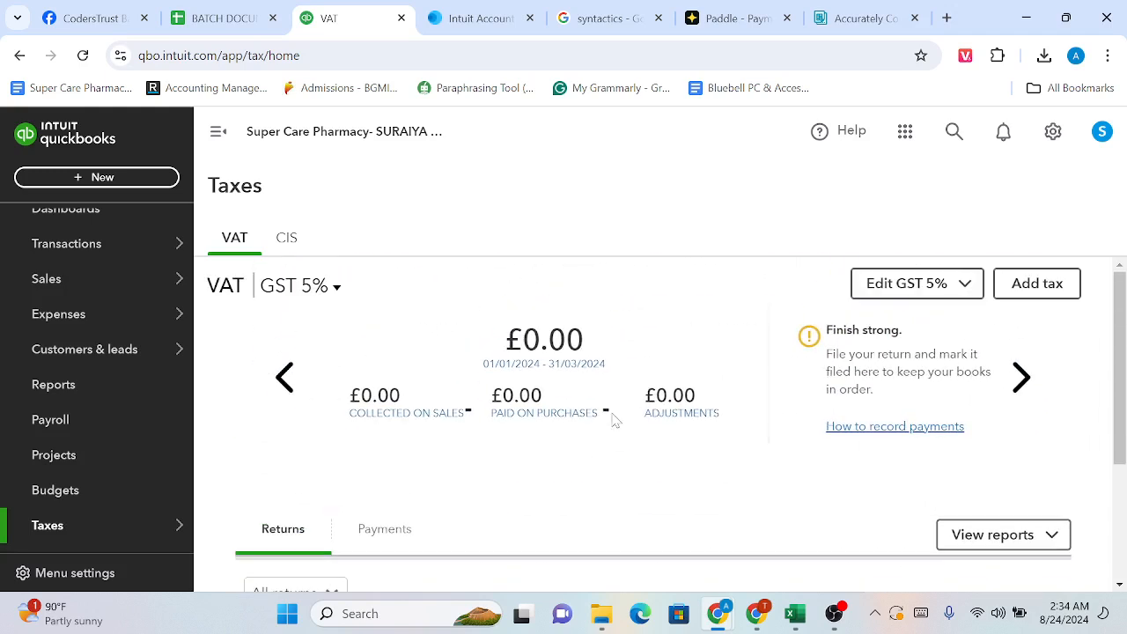
pyautogui.scroll(-2, 446, 456)
pyautogui.scroll(2, 446, 456)
pyautogui.scroll(-2, 446, 457)
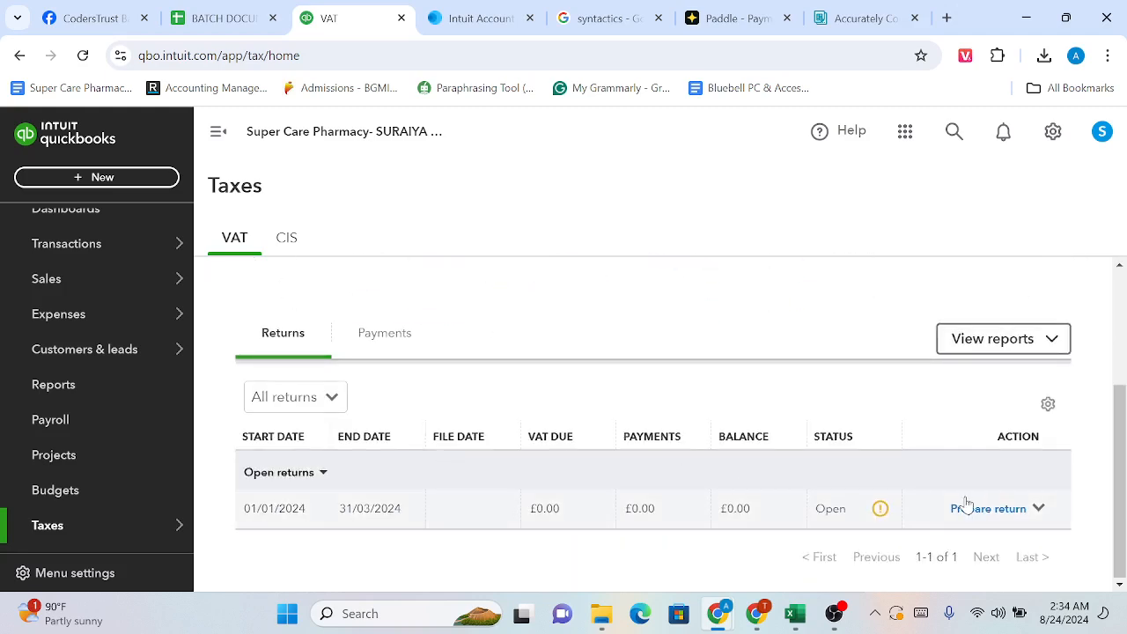
pyautogui.scroll(1, 641, 399)
pyautogui.scroll(1, 641, 399)
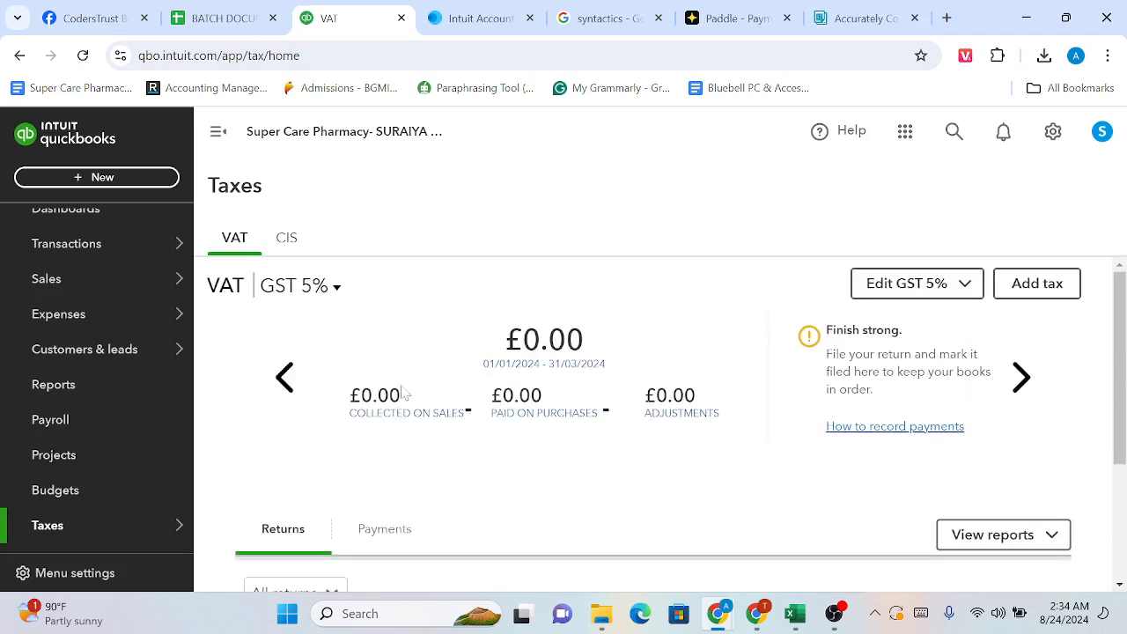
pyautogui.click(285, 379)
pyautogui.click(285, 379)
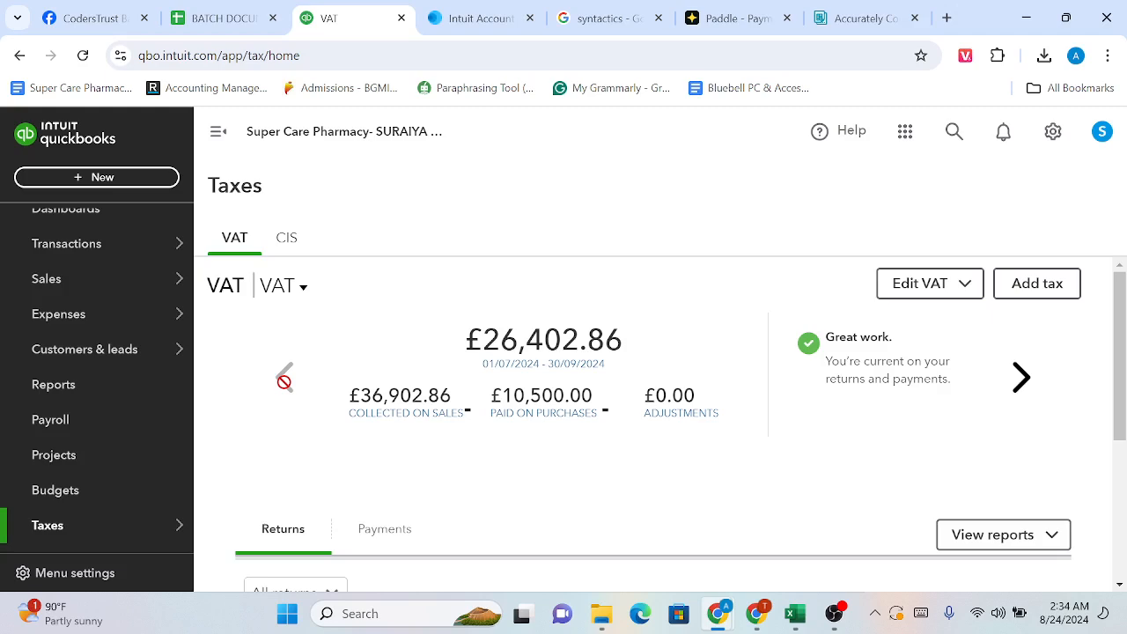
# Open the VAT 100 report from the VAT returns section and look through its box amounts
pyautogui.scroll(-1, 285, 386)
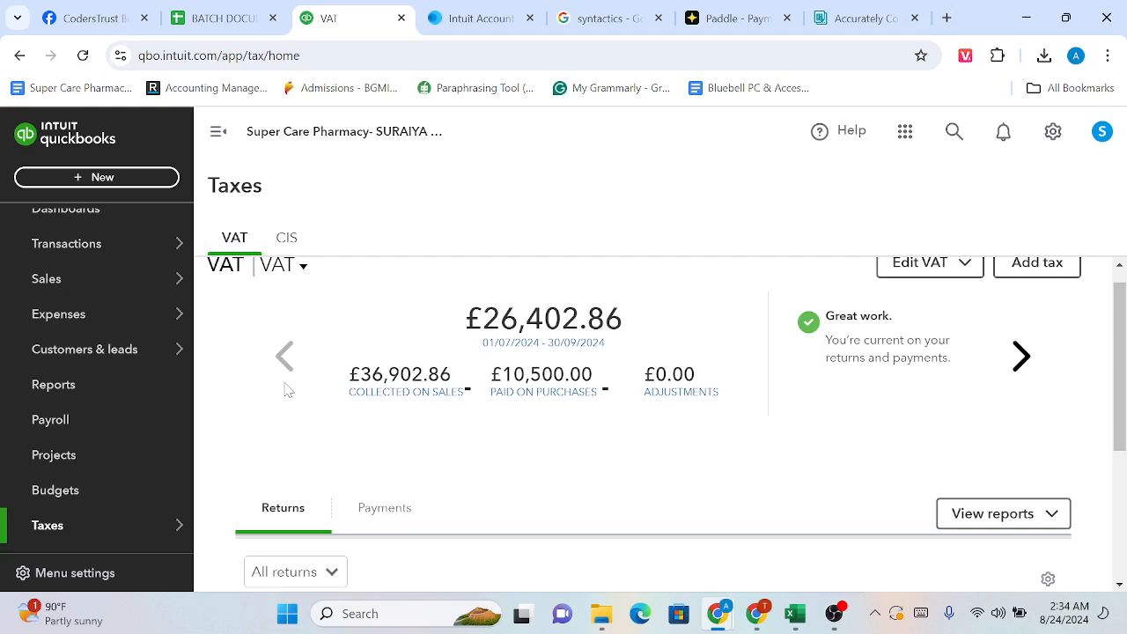
pyautogui.scroll(-1, 286, 389)
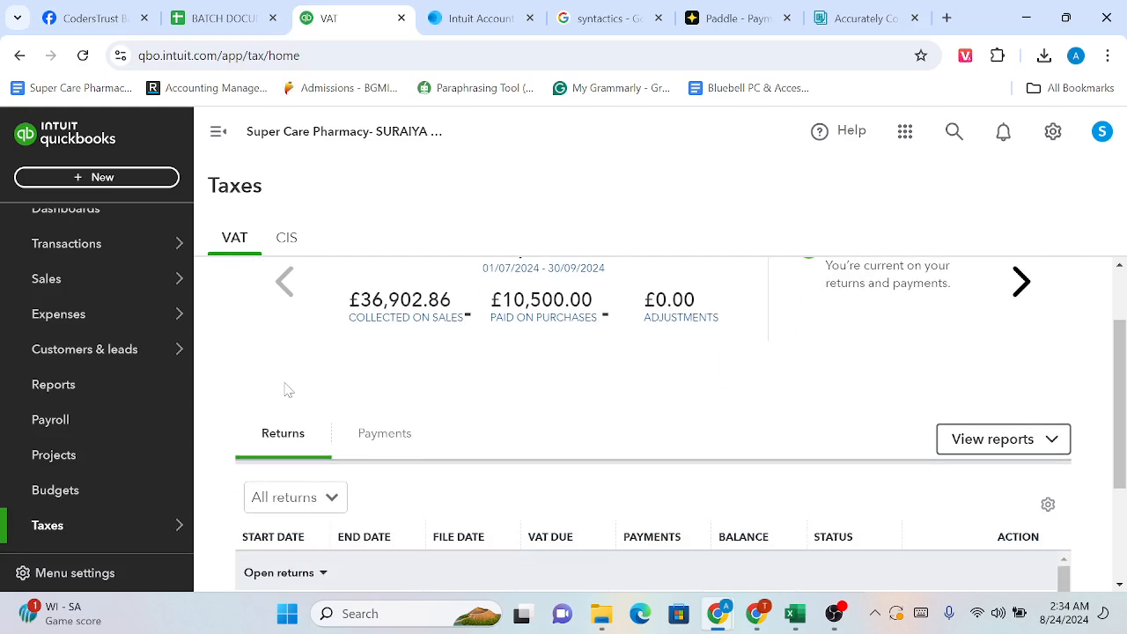
pyautogui.scroll(1, 285, 389)
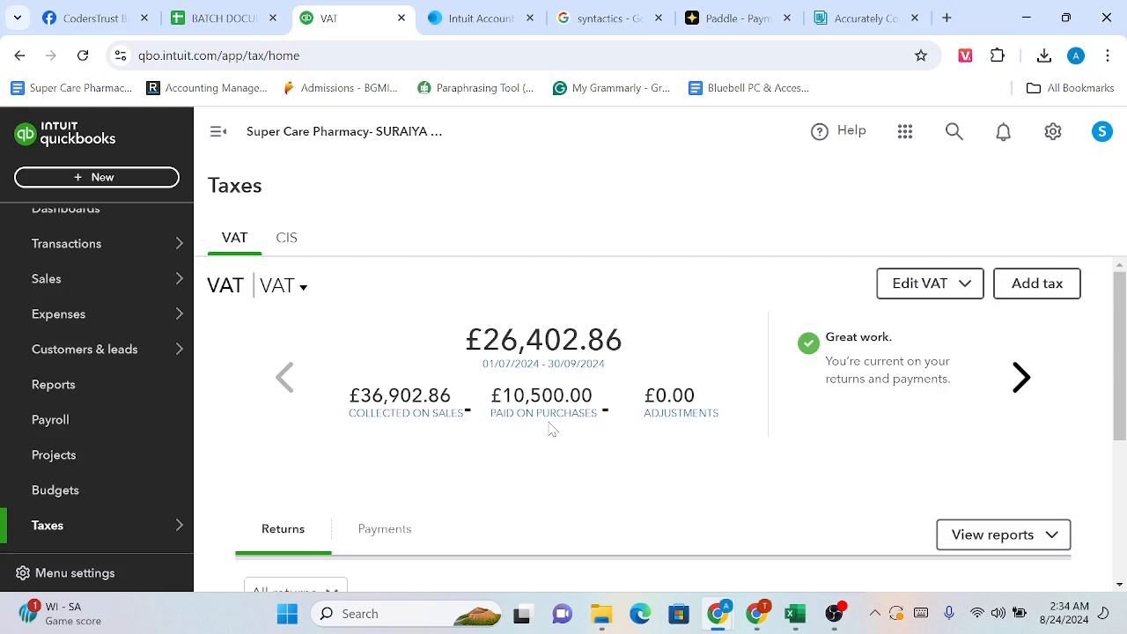
pyautogui.scroll(-2, 550, 428)
pyautogui.scroll(-1, 550, 427)
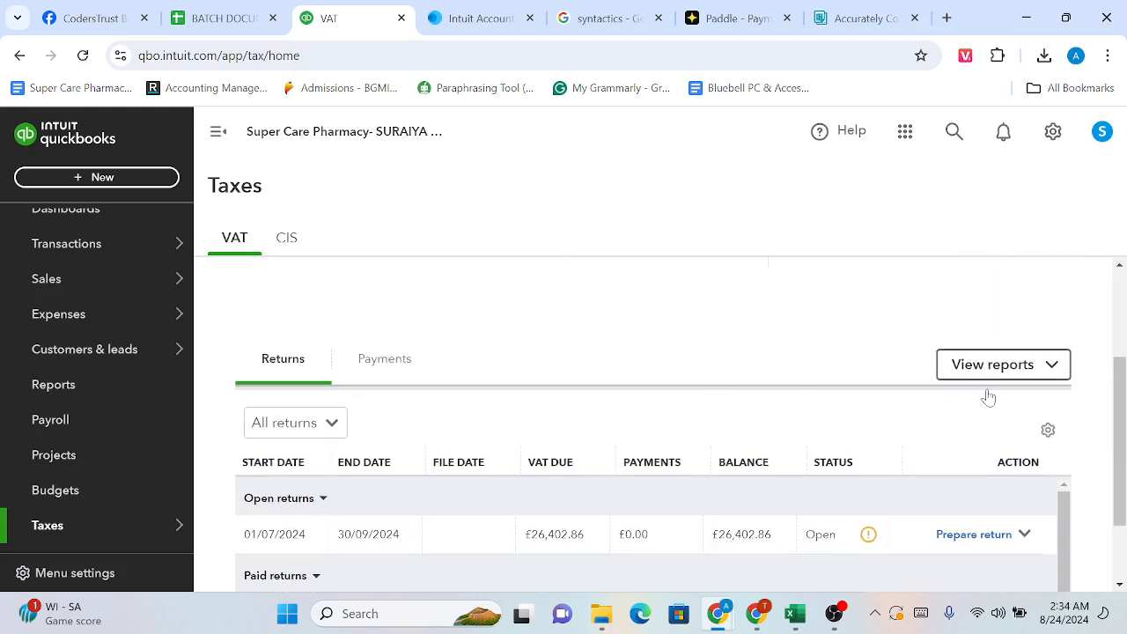
pyautogui.click(1051, 368)
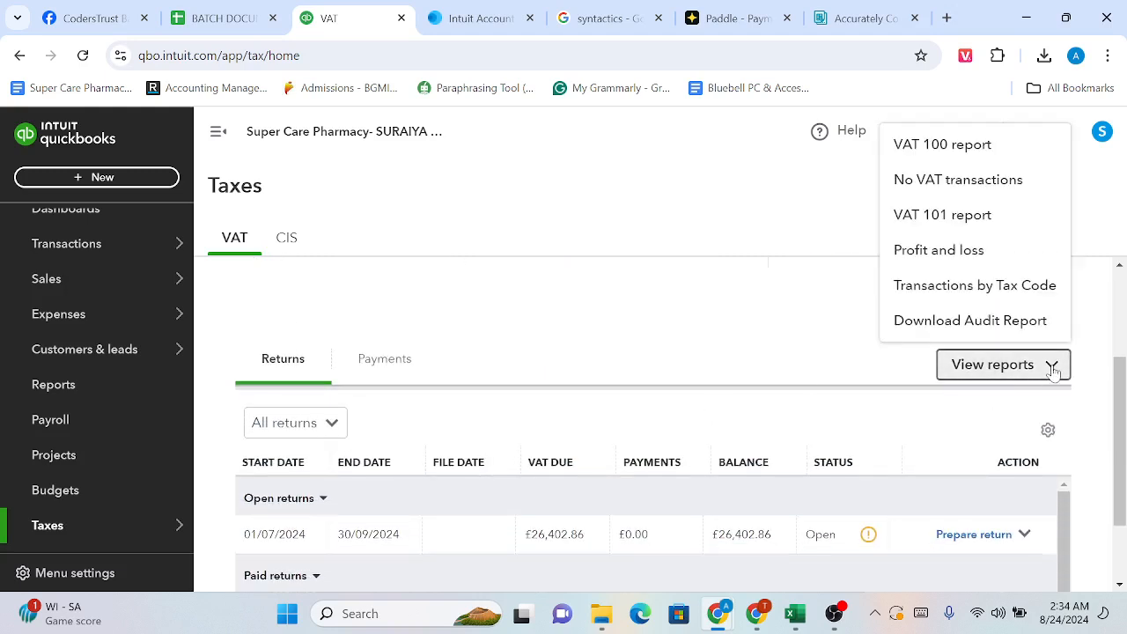
pyautogui.click(926, 159)
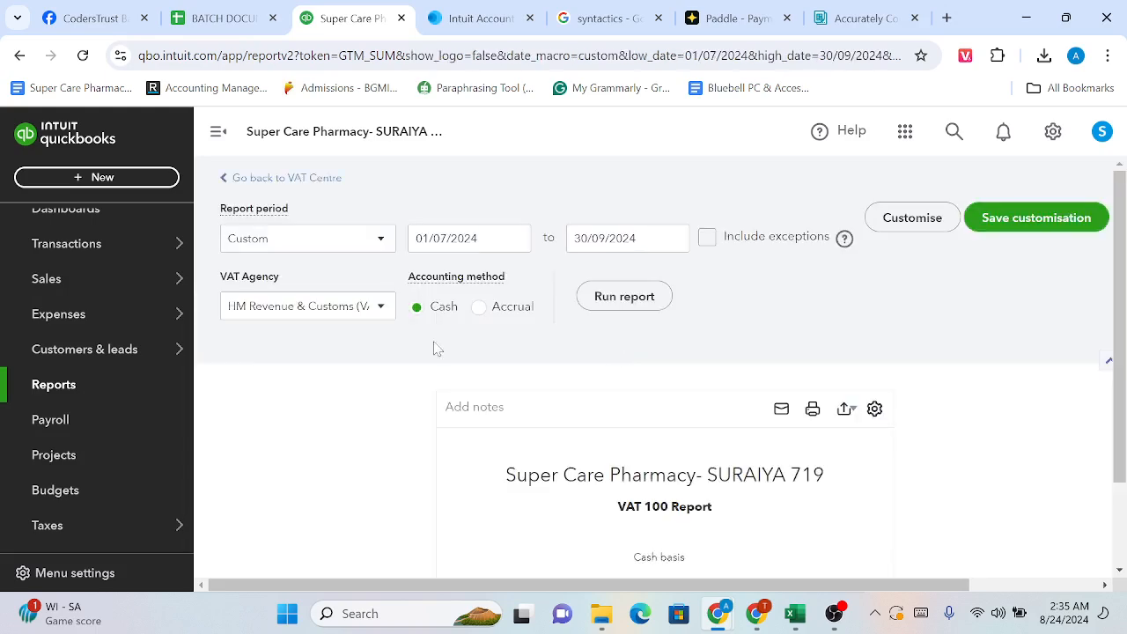
pyautogui.scroll(-3, 432, 347)
pyautogui.scroll(-2, 429, 293)
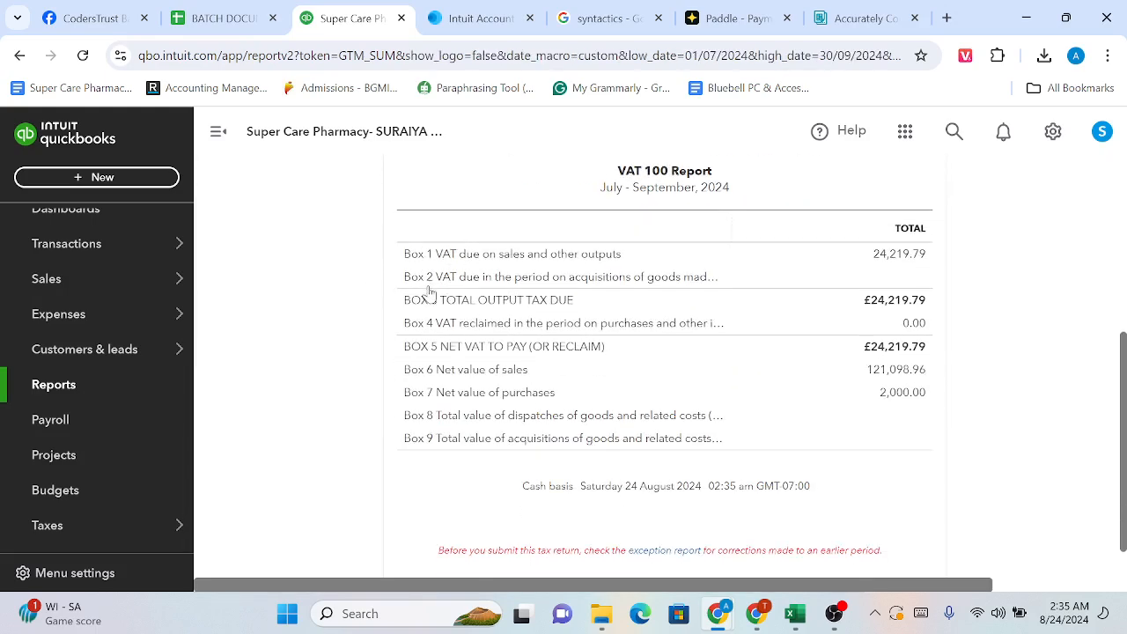
pyautogui.scroll(2, 422, 297)
pyautogui.scroll(2, 493, 374)
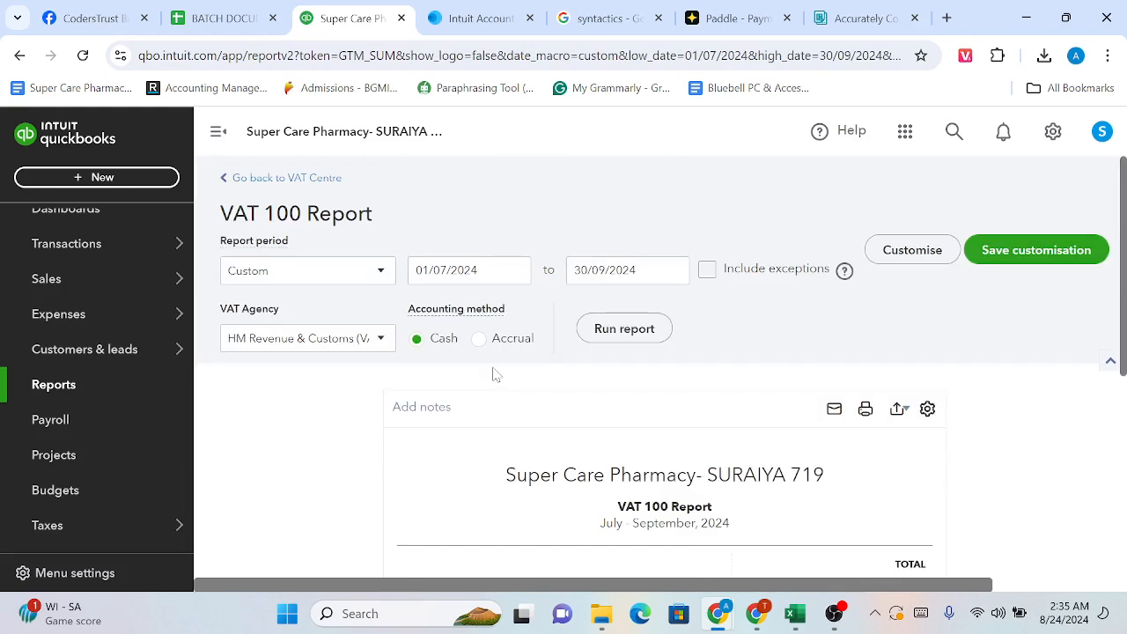
# Run the VAT 100 report for All Dates with the Accrual accounting method and review its box amounts
pyautogui.click(382, 272)
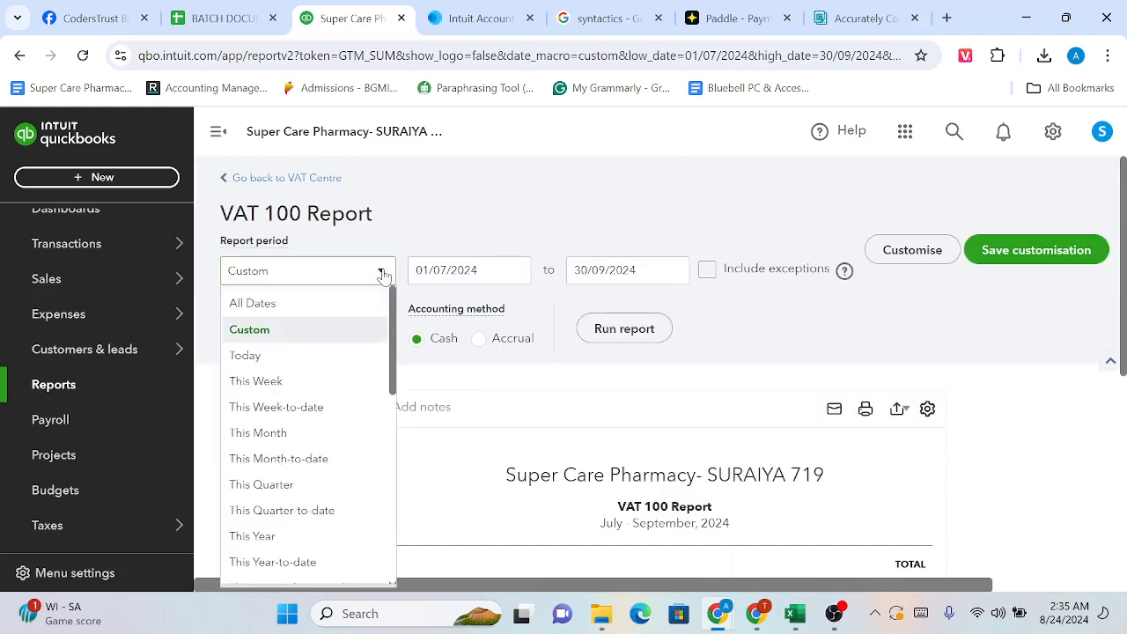
pyautogui.click(341, 303)
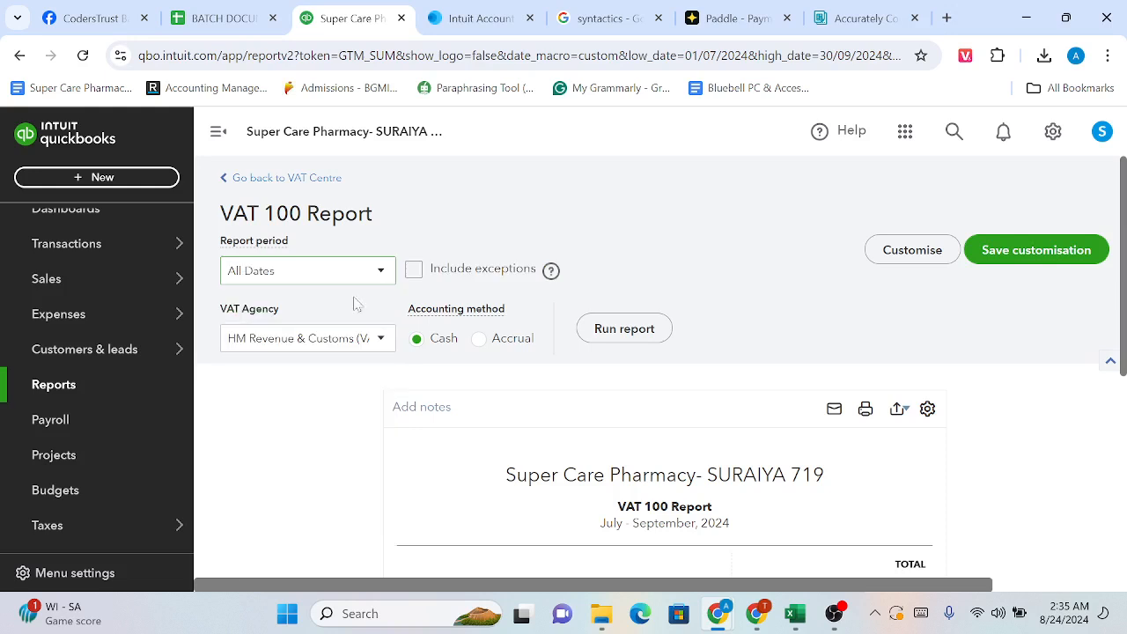
pyautogui.click(479, 338)
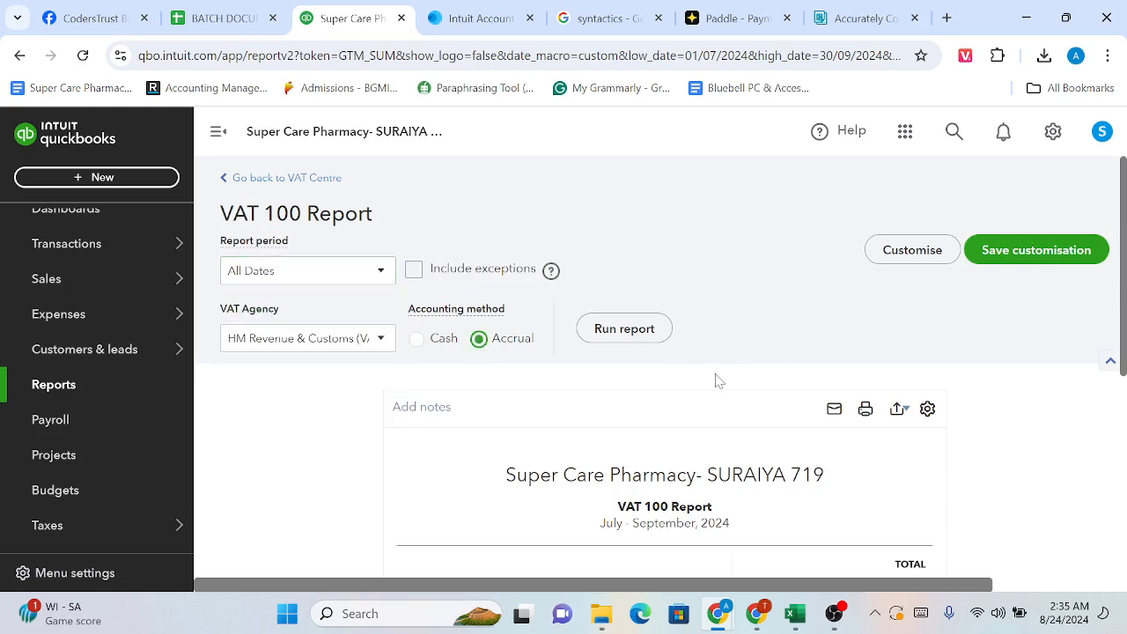
pyautogui.scroll(-1, 715, 380)
pyautogui.click(642, 314)
pyautogui.scroll(-5, 576, 420)
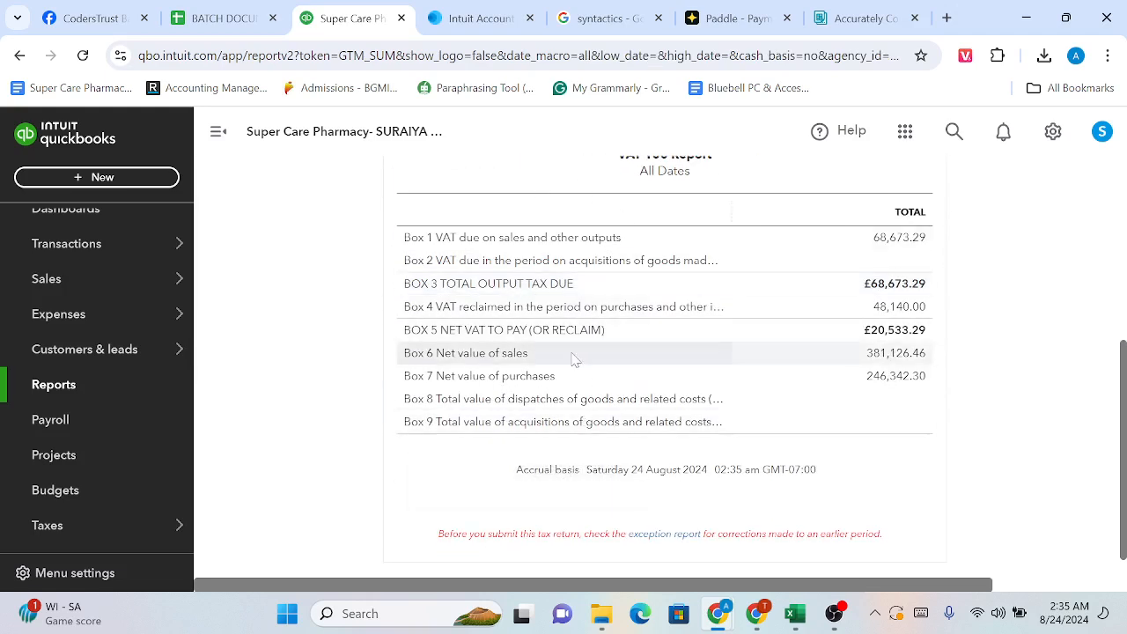
pyautogui.scroll(5, 572, 356)
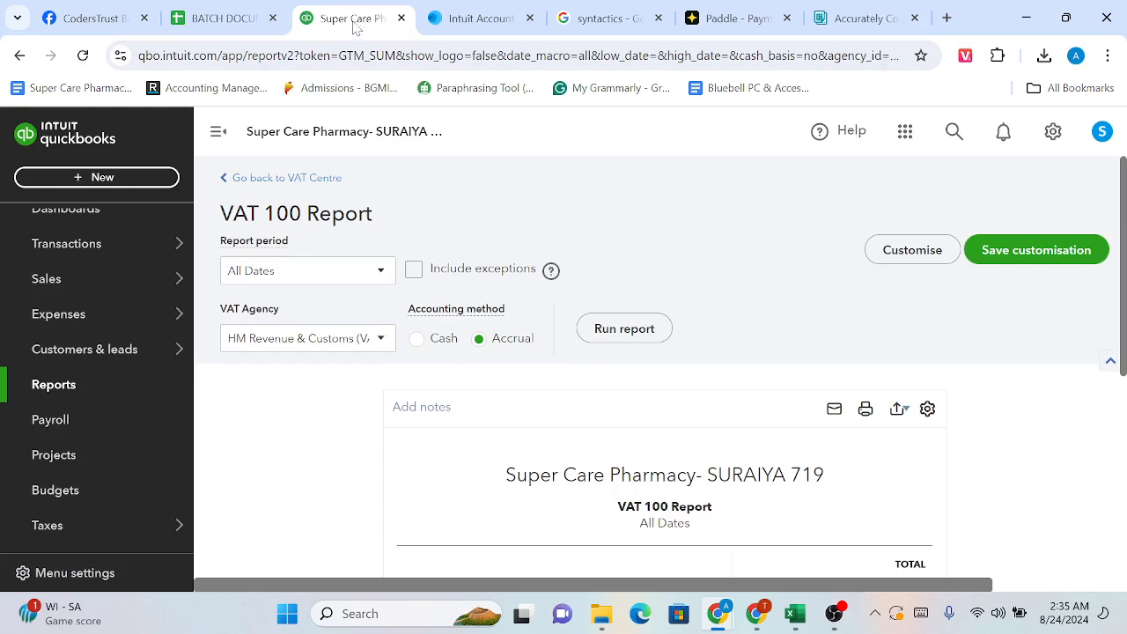
# Duplicate the browser tab holding the VAT 100 report and return to the original tab
pyautogui.rightClick(353, 25)
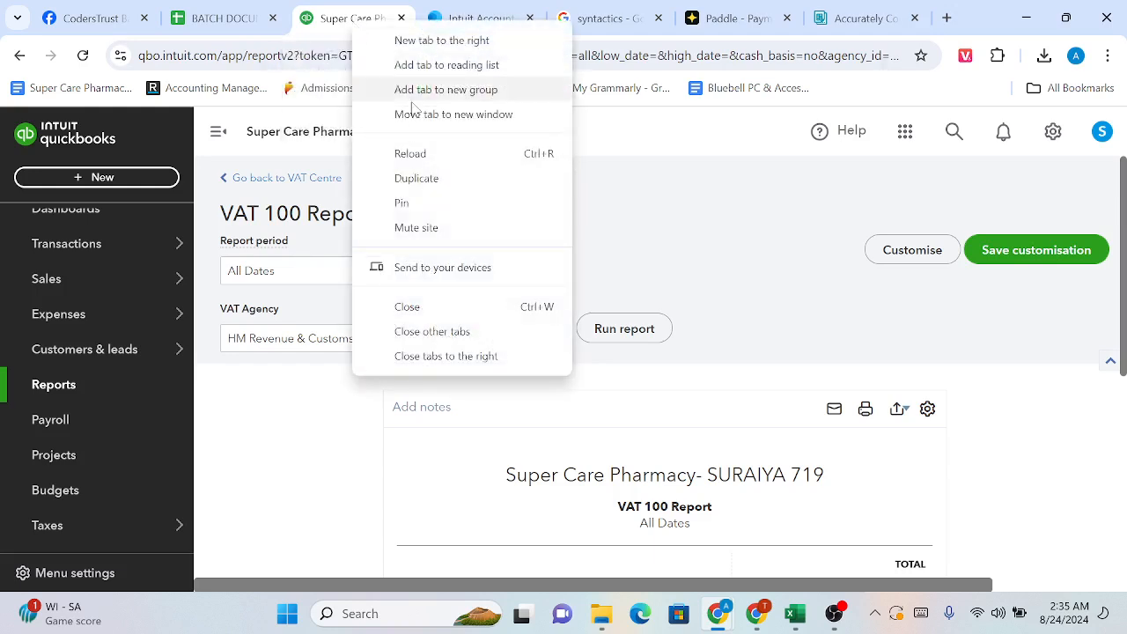
pyautogui.click(415, 178)
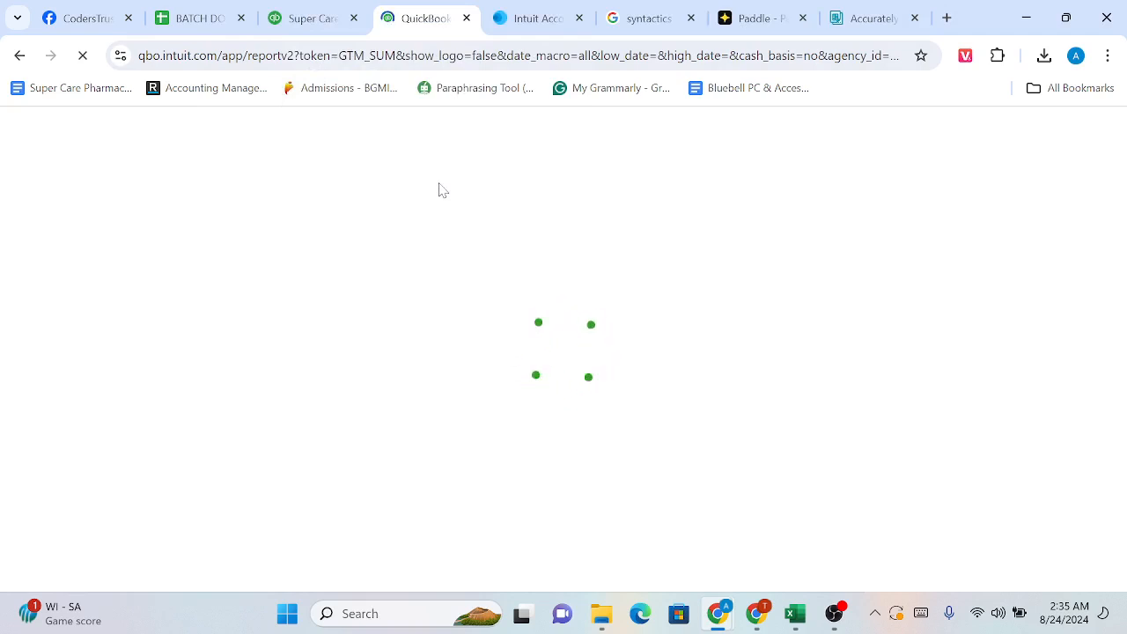
pyautogui.click(267, 10)
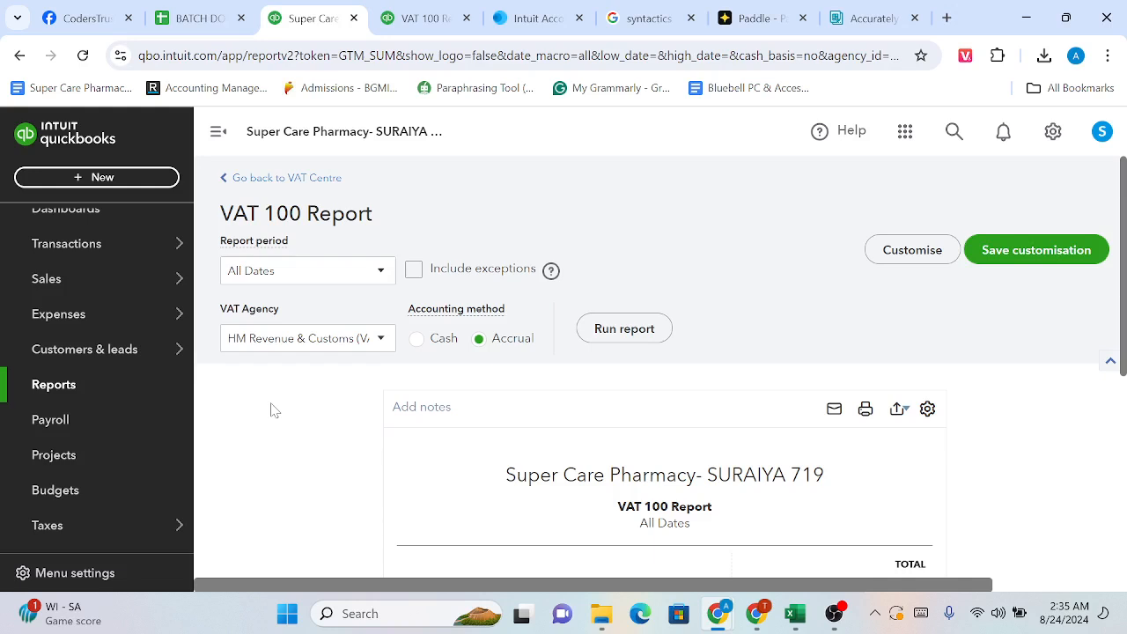
# Go from the VAT 100 report to the company's Reports page
pyautogui.scroll(-1, 271, 409)
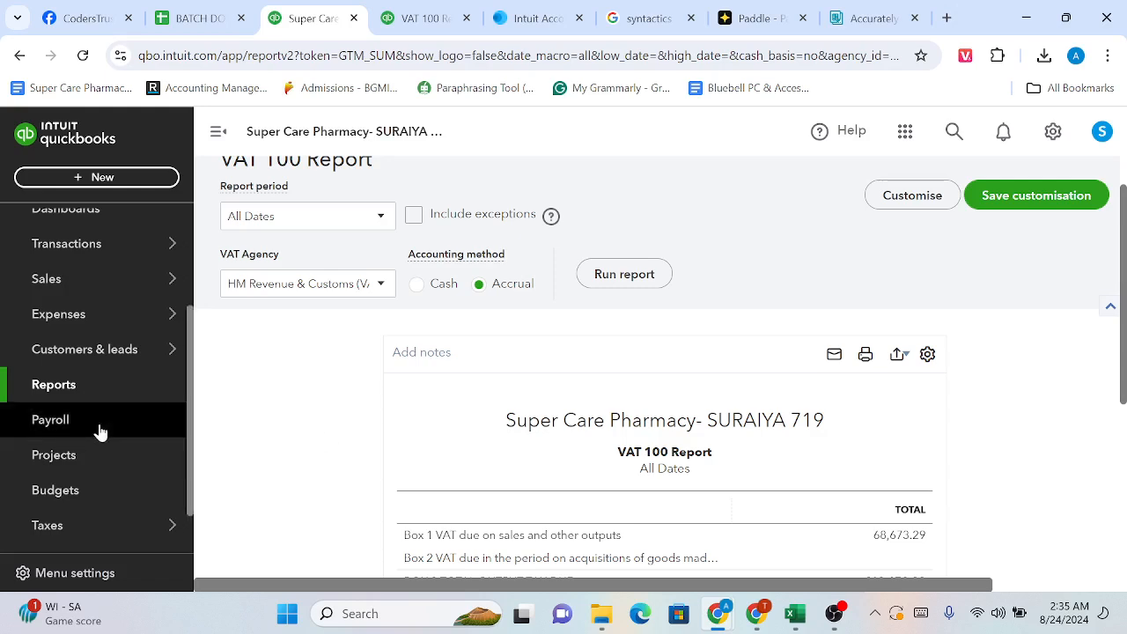
pyautogui.scroll(-1, 75, 445)
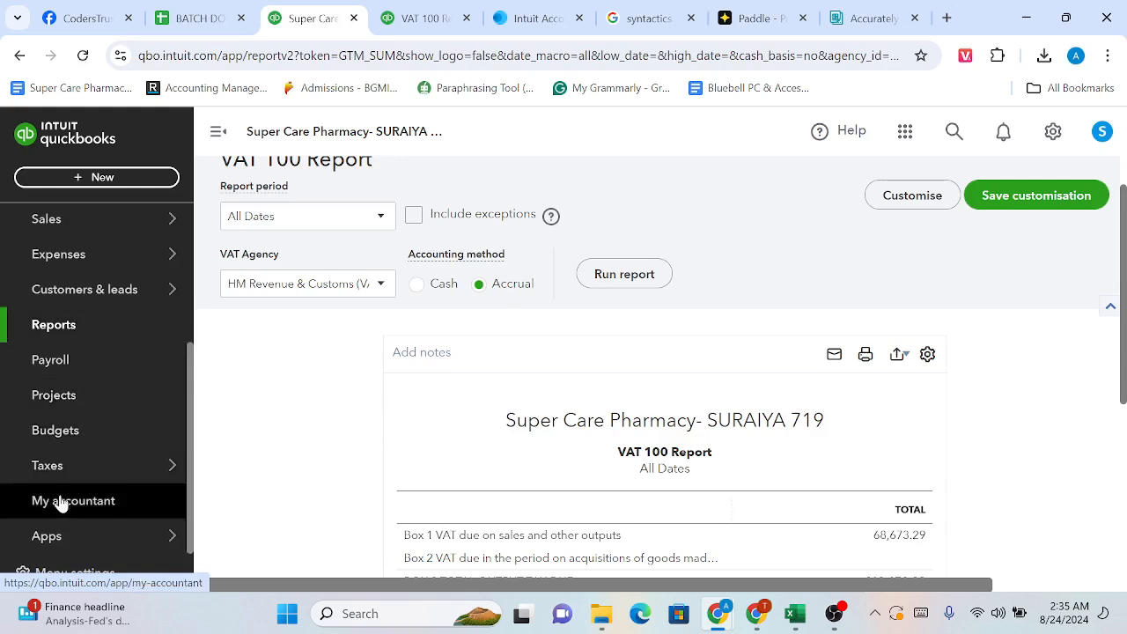
pyautogui.moveTo(70, 458)
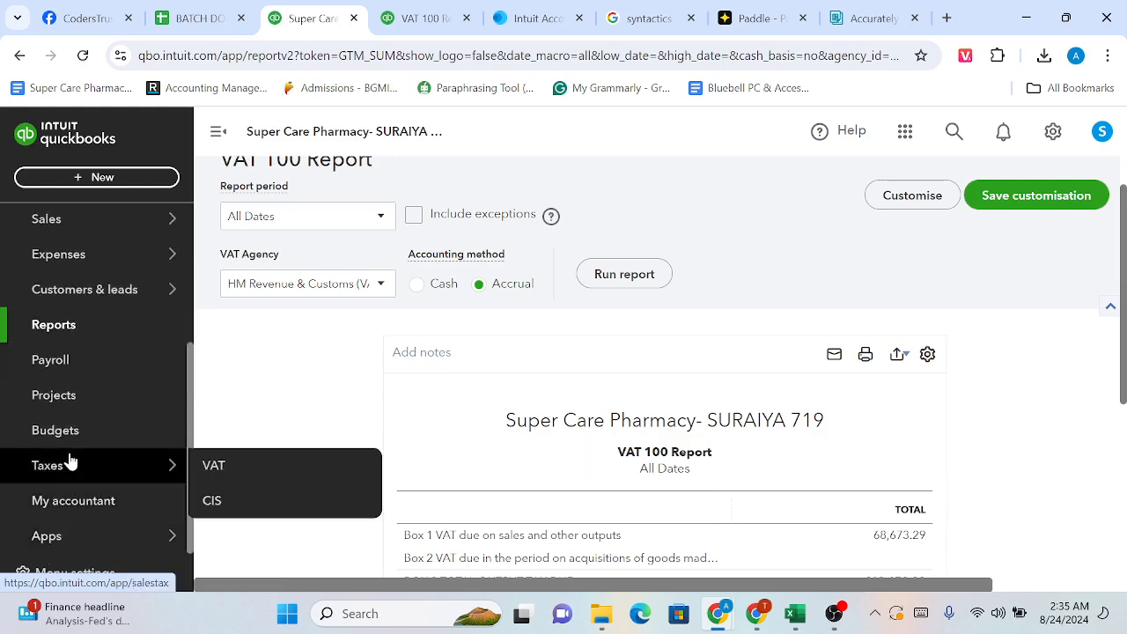
pyautogui.scroll(1, 70, 458)
pyautogui.scroll(3, 70, 458)
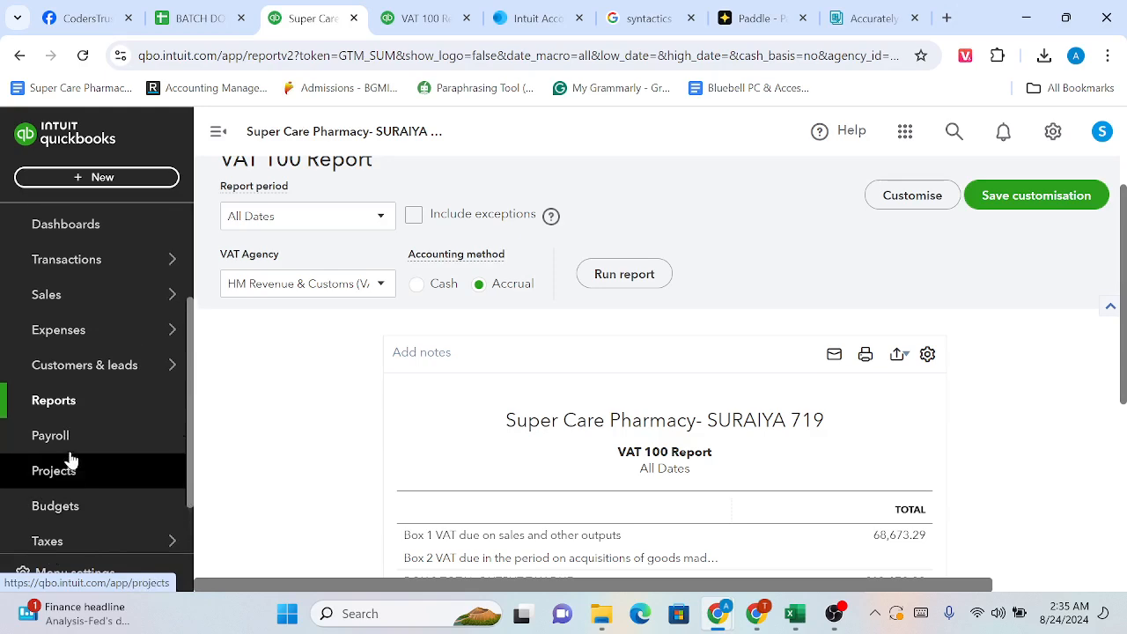
pyautogui.scroll(-4, 70, 458)
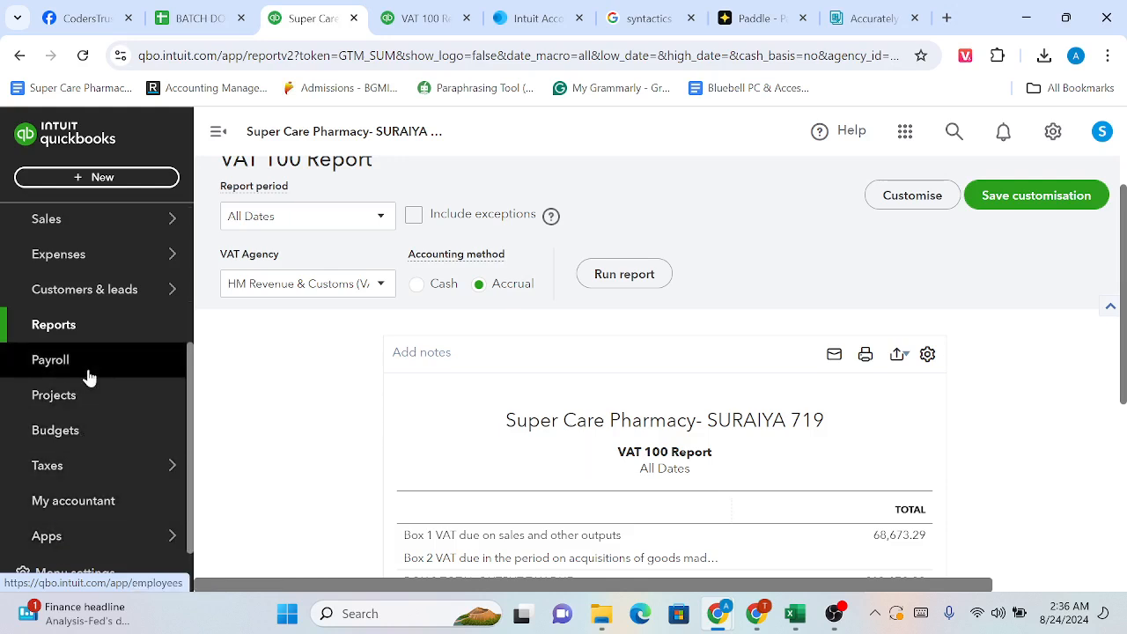
pyautogui.scroll(2, 88, 377)
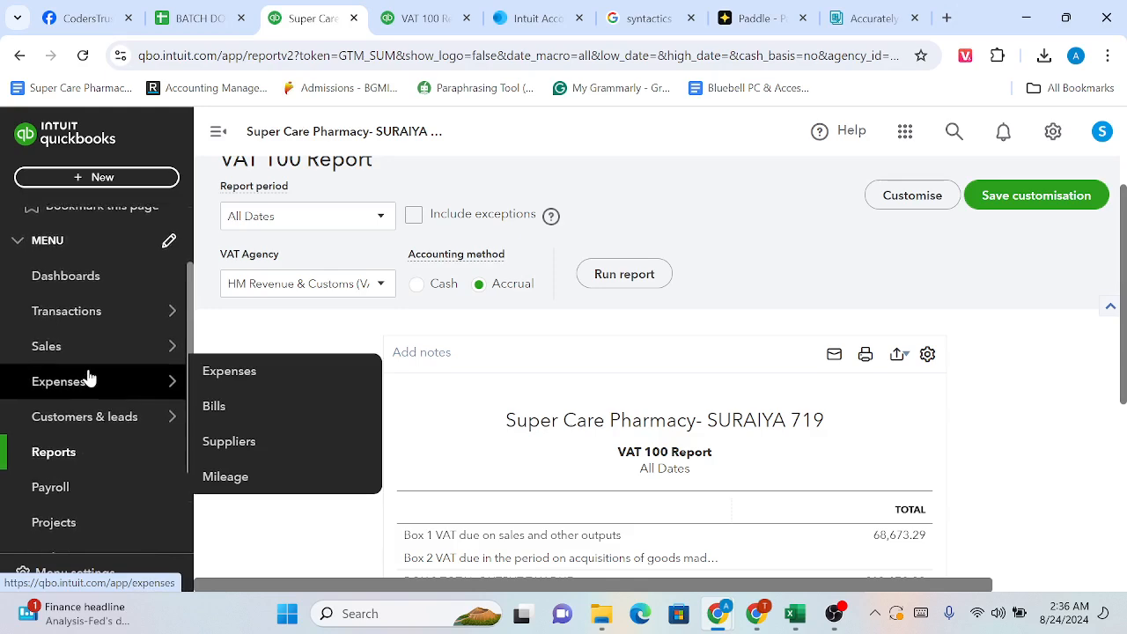
pyautogui.scroll(-2, 86, 405)
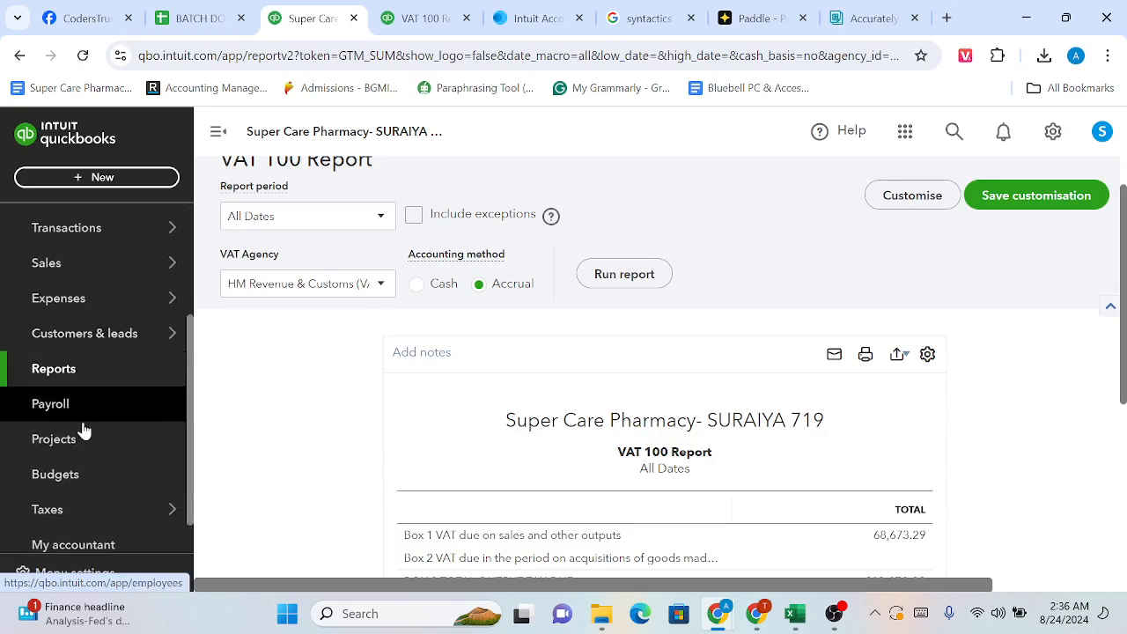
pyautogui.click(89, 368)
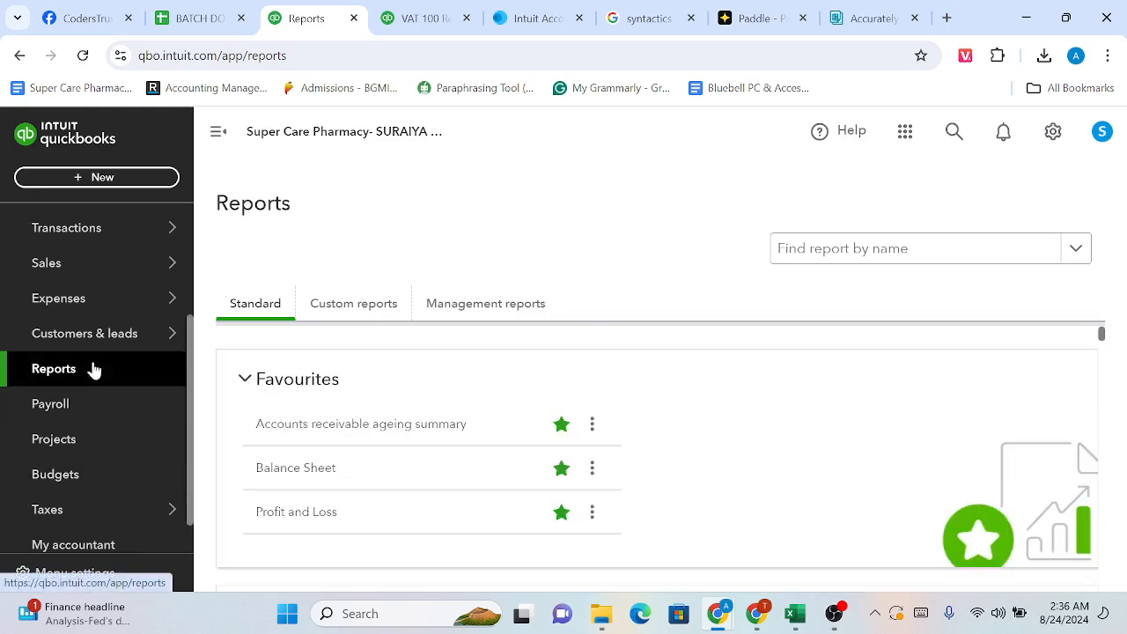
# Look through the standard reports list for the Manage VAT group
pyautogui.click(954, 131)
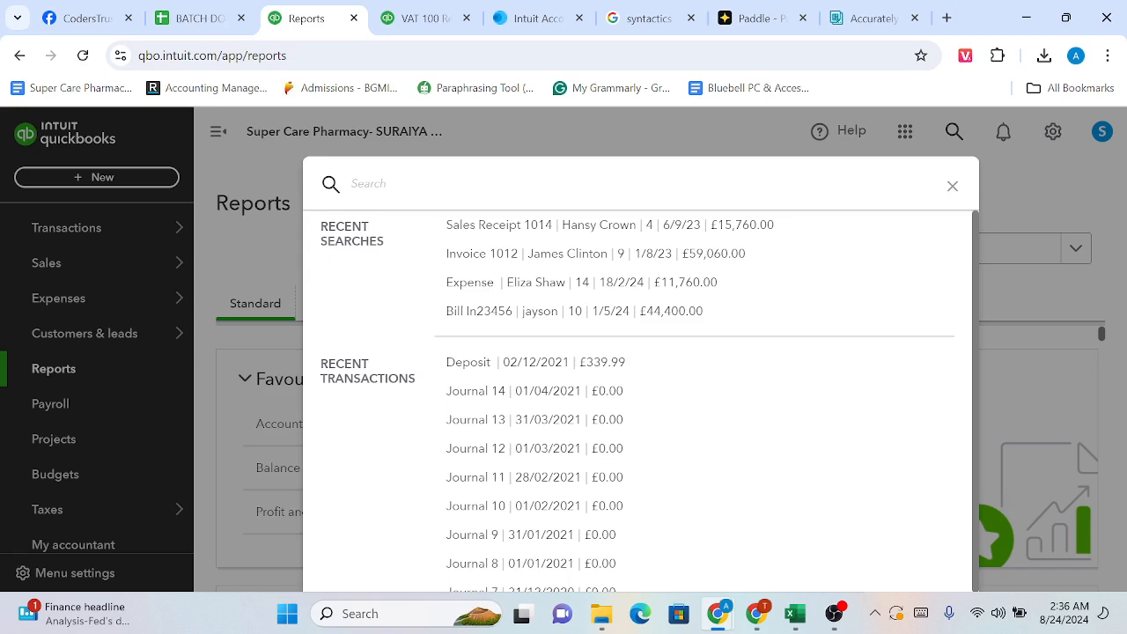
pyautogui.click(952, 186)
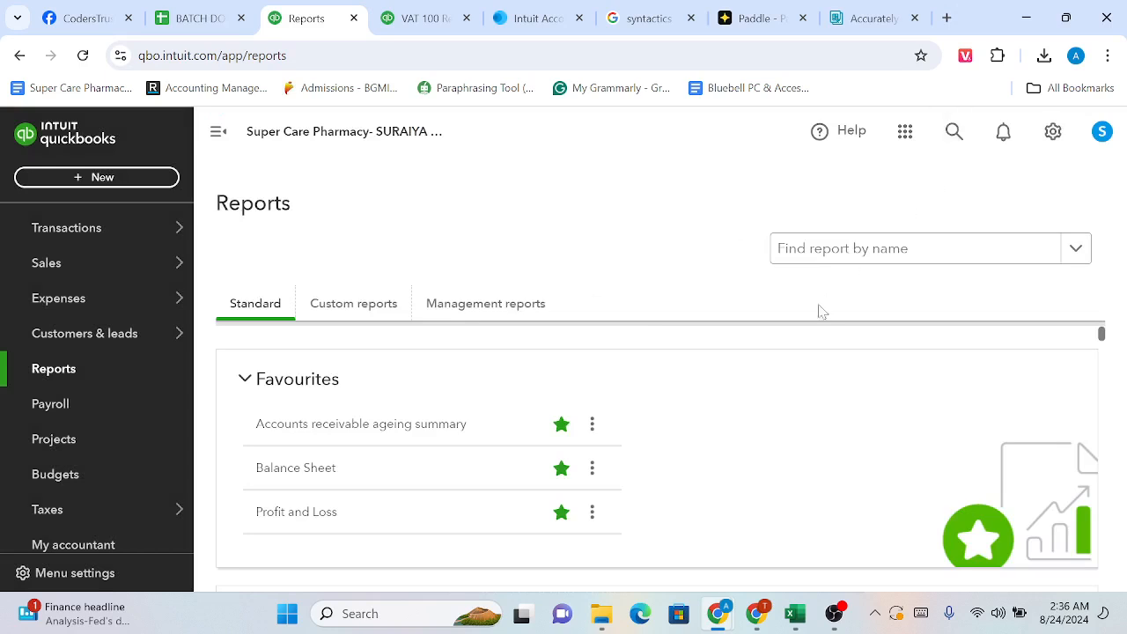
pyautogui.scroll(-3, 647, 392)
pyautogui.scroll(-10, 647, 392)
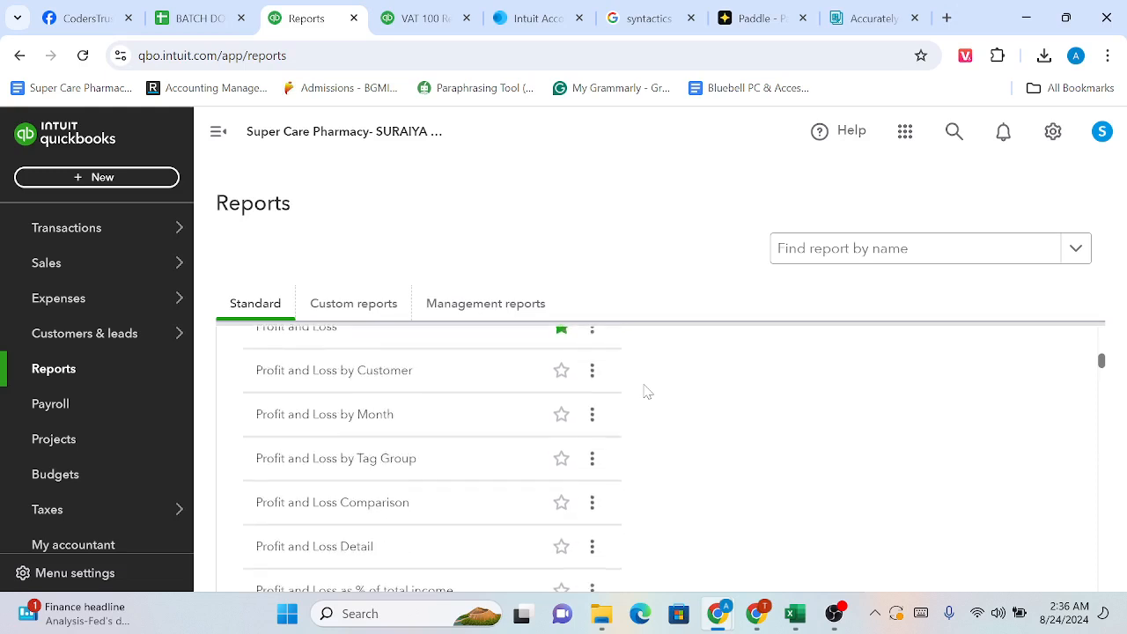
pyautogui.scroll(-10, 647, 392)
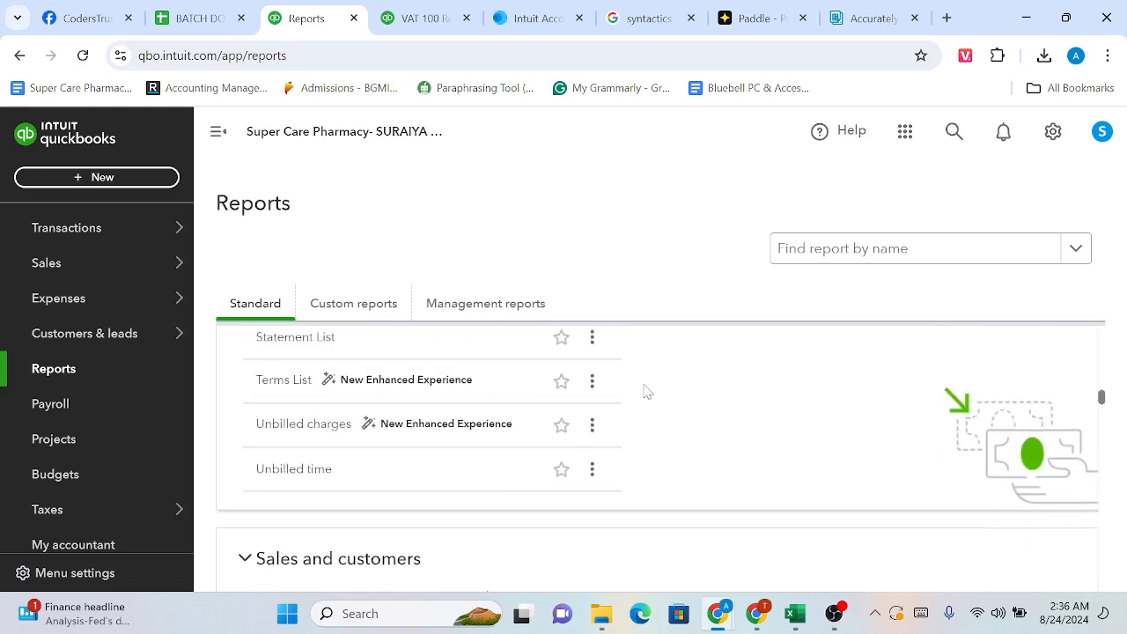
pyautogui.scroll(-10, 647, 392)
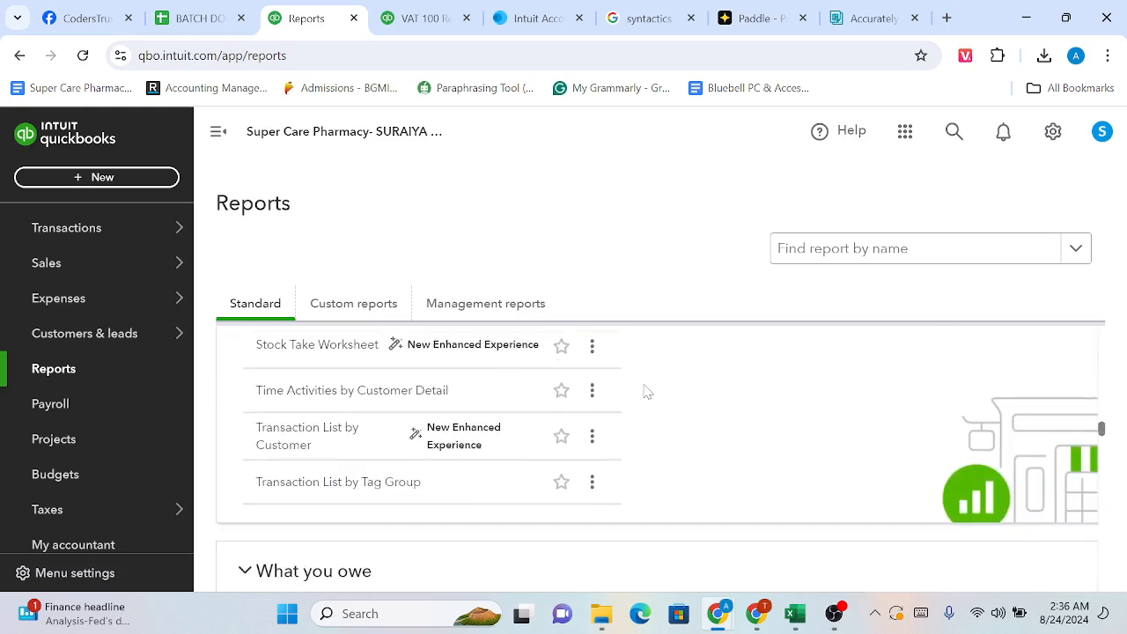
pyautogui.scroll(-8, 647, 391)
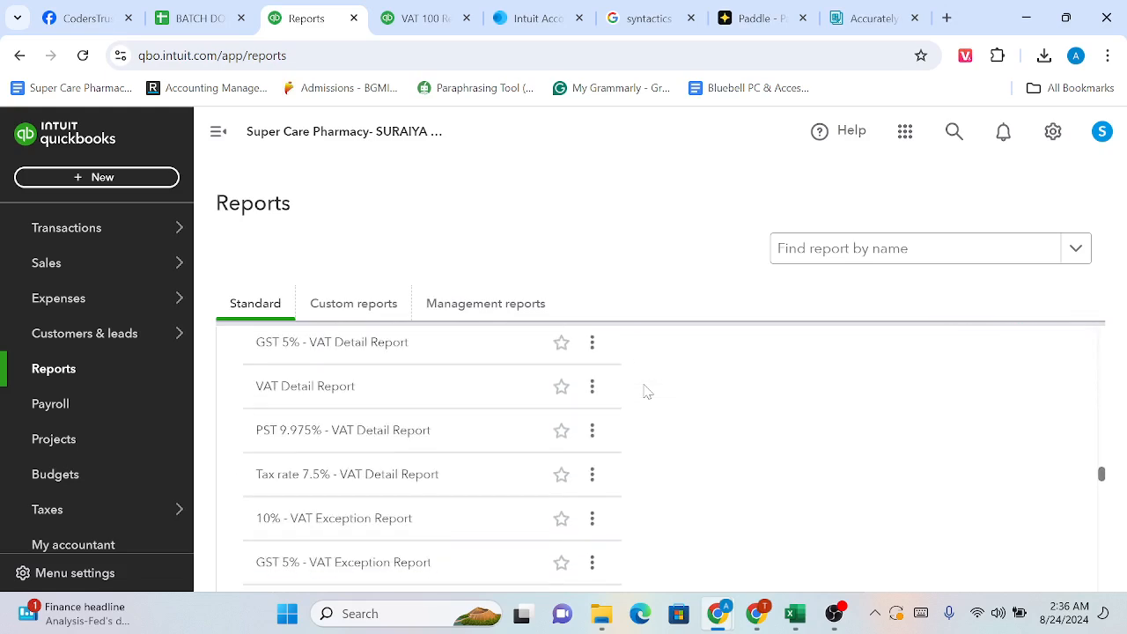
pyautogui.scroll(1, 648, 392)
pyautogui.scroll(1, 406, 442)
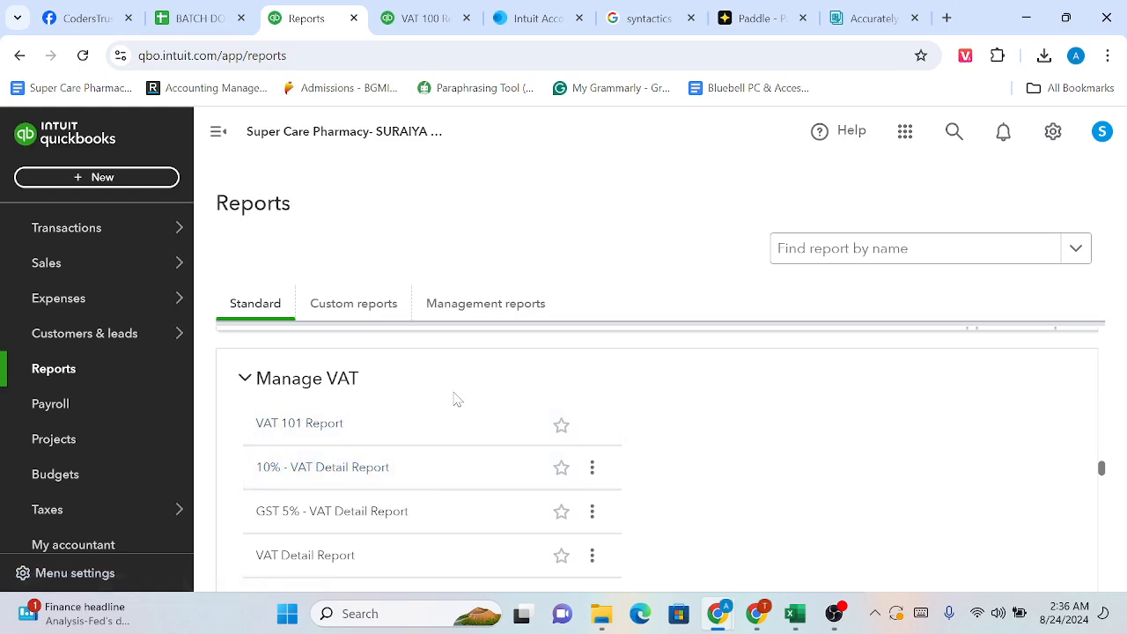
# Look through the VAT detail and VAT exception reports offered for each tax rate in the Manage VAT group
pyautogui.scroll(-1, 455, 399)
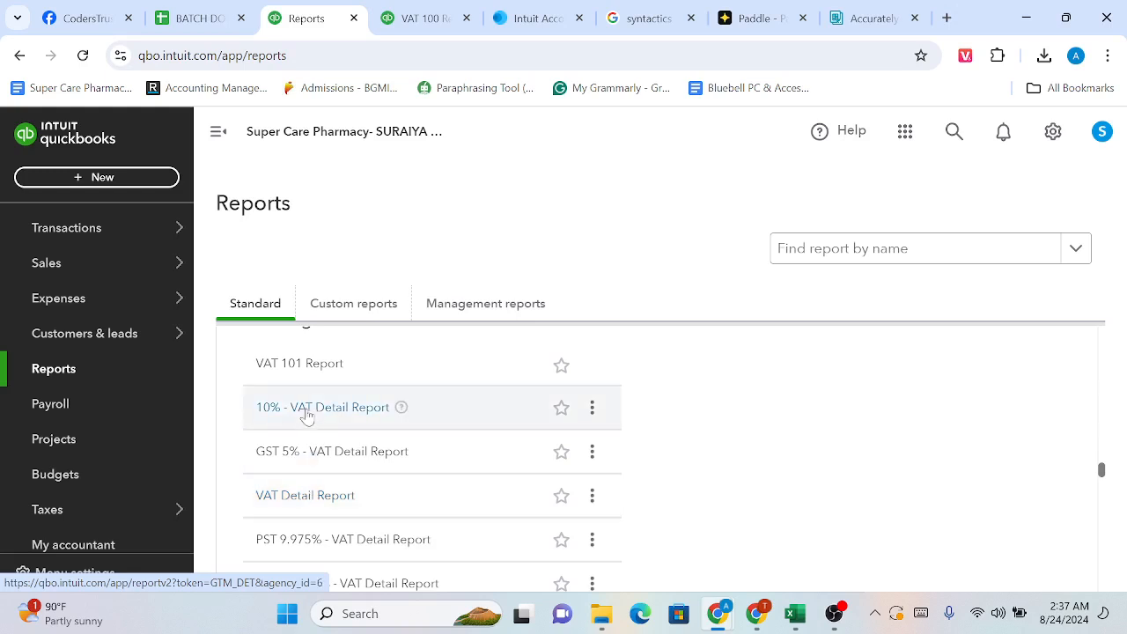
pyautogui.scroll(-2, 321, 418)
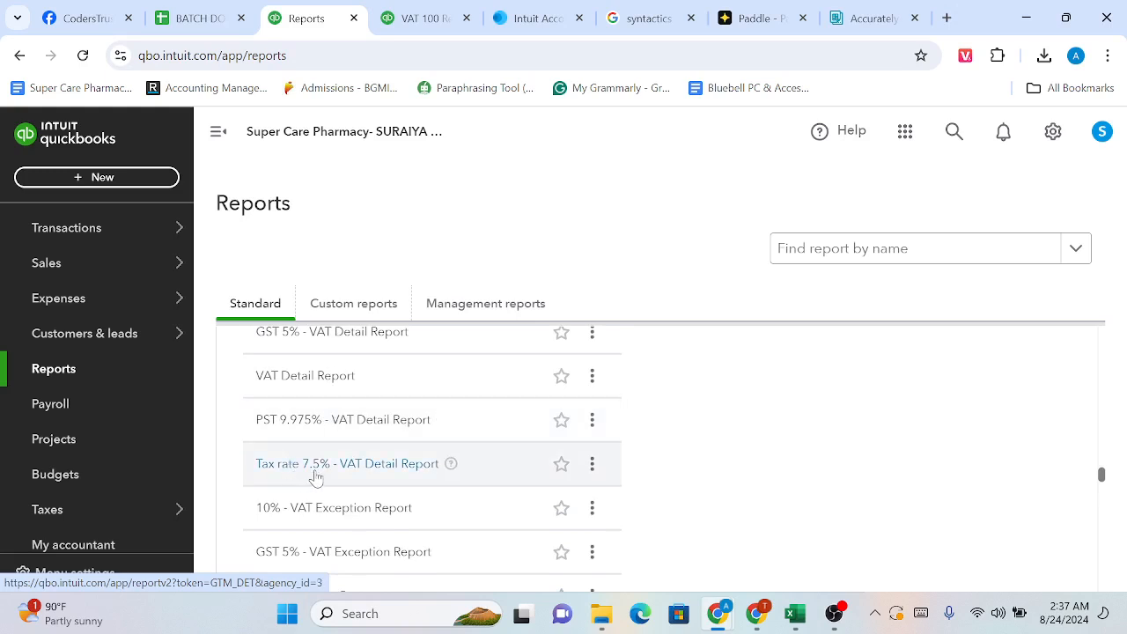
pyautogui.scroll(-1, 312, 476)
pyautogui.scroll(-1, 315, 476)
pyautogui.scroll(-1, 315, 477)
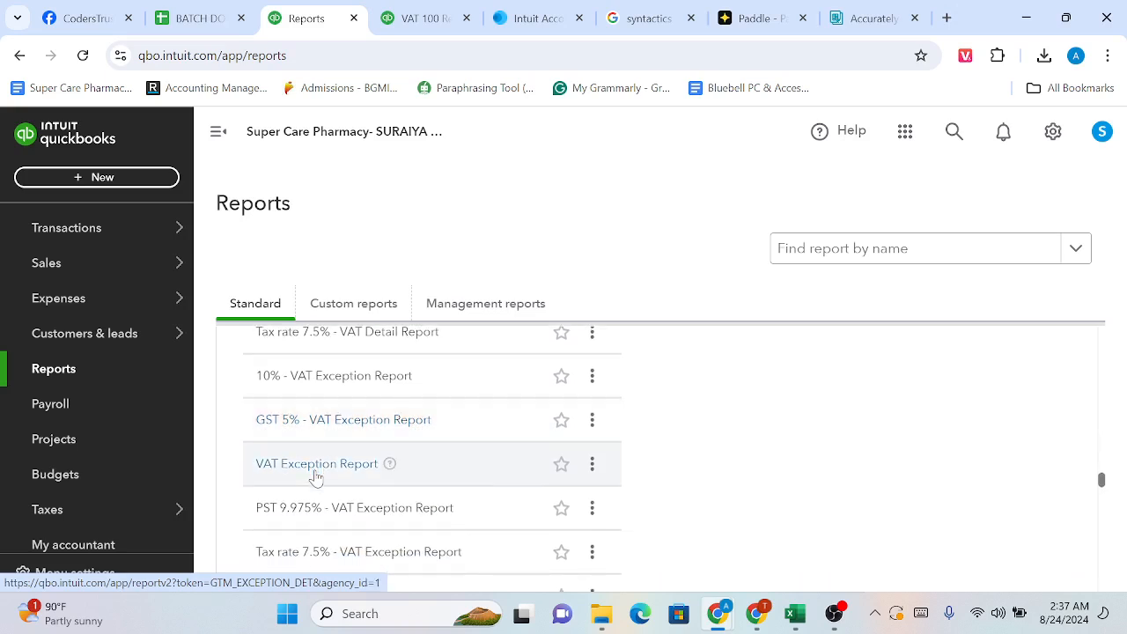
pyautogui.scroll(2, 315, 478)
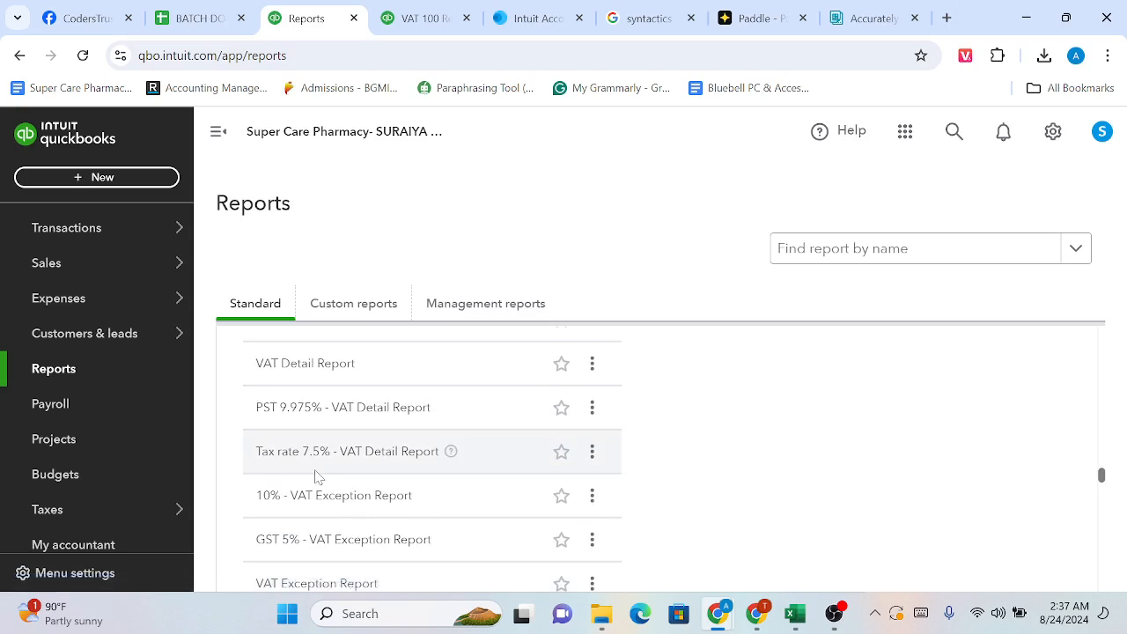
pyautogui.scroll(1, 317, 476)
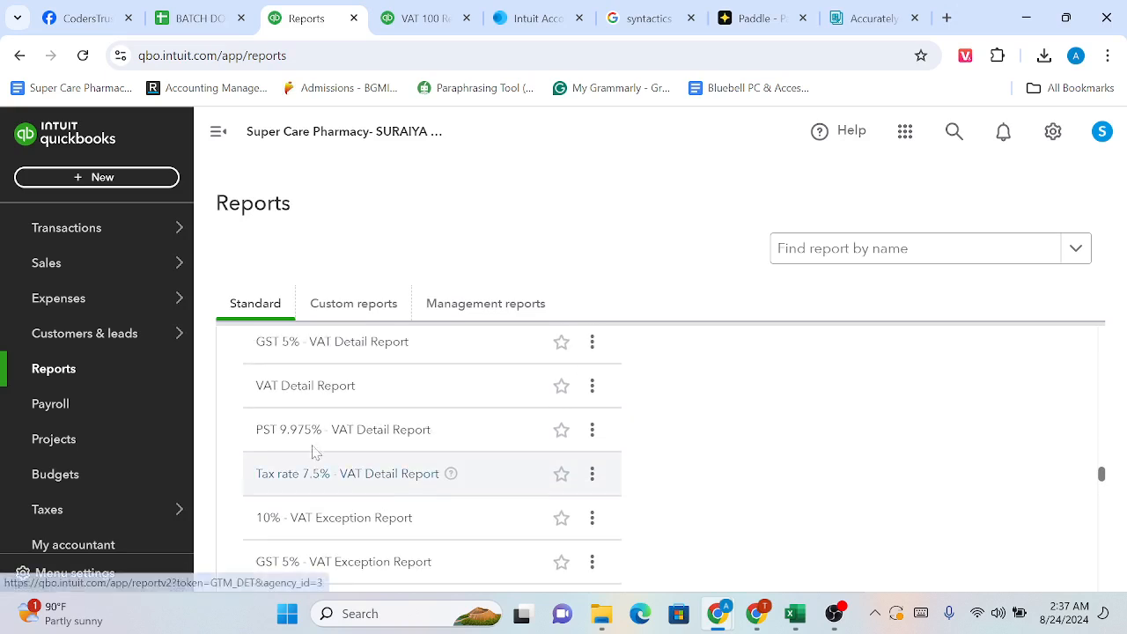
# Open the VAT Detail Report and review its box sections with their VAT rates, net amounts and balances
pyautogui.click(310, 396)
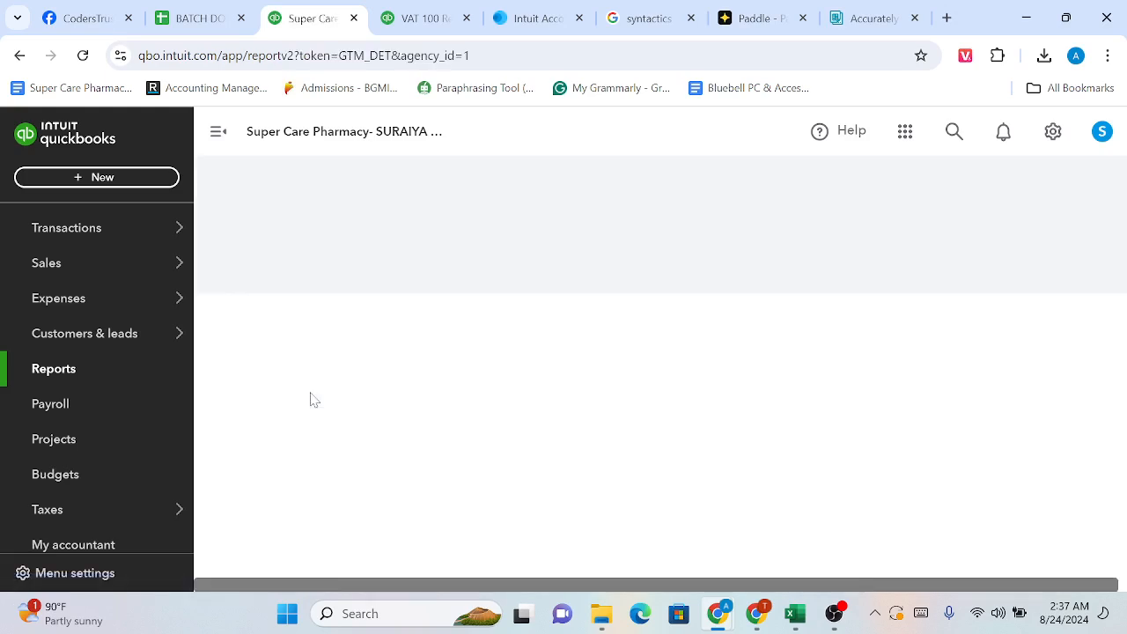
pyautogui.scroll(-3, 313, 399)
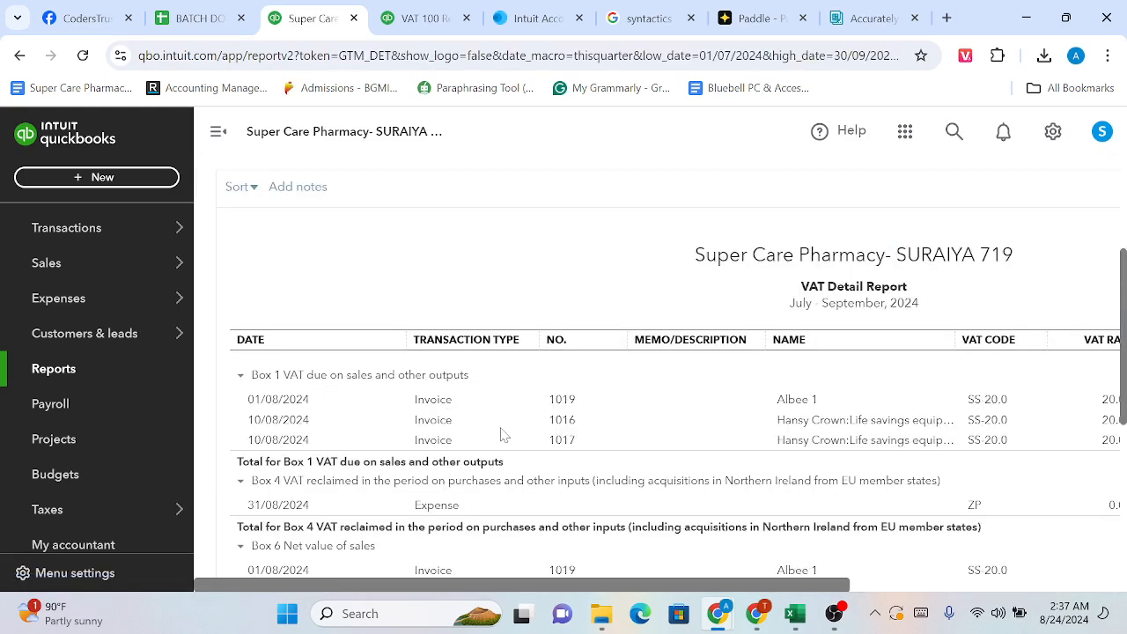
pyautogui.scroll(-4, 502, 433)
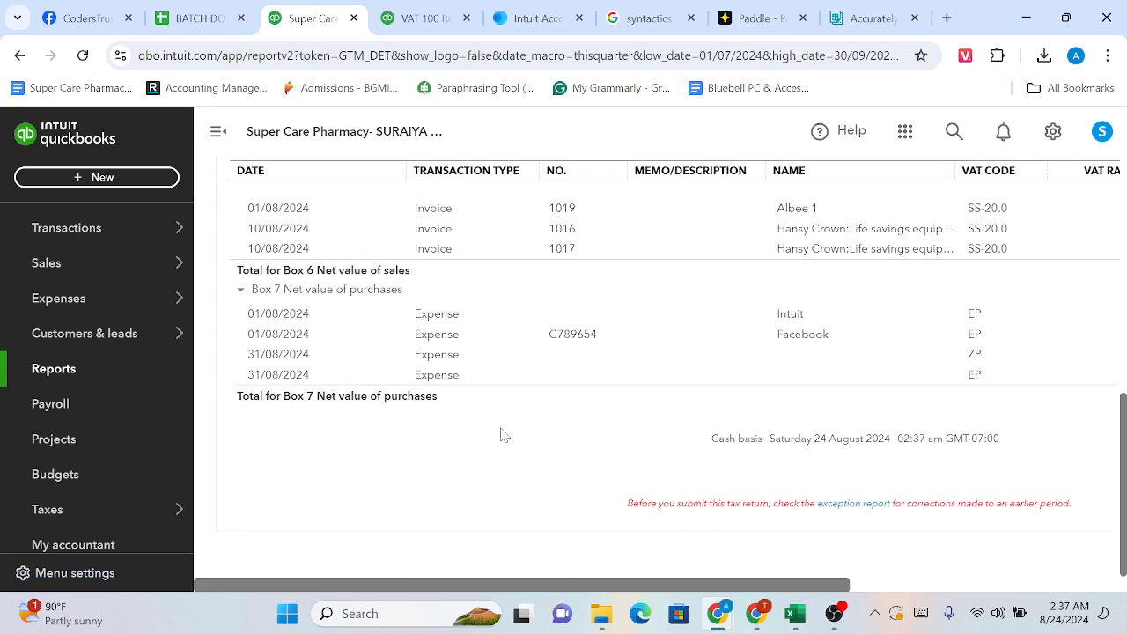
pyautogui.scroll(2, 504, 434)
pyautogui.scroll(1, 502, 435)
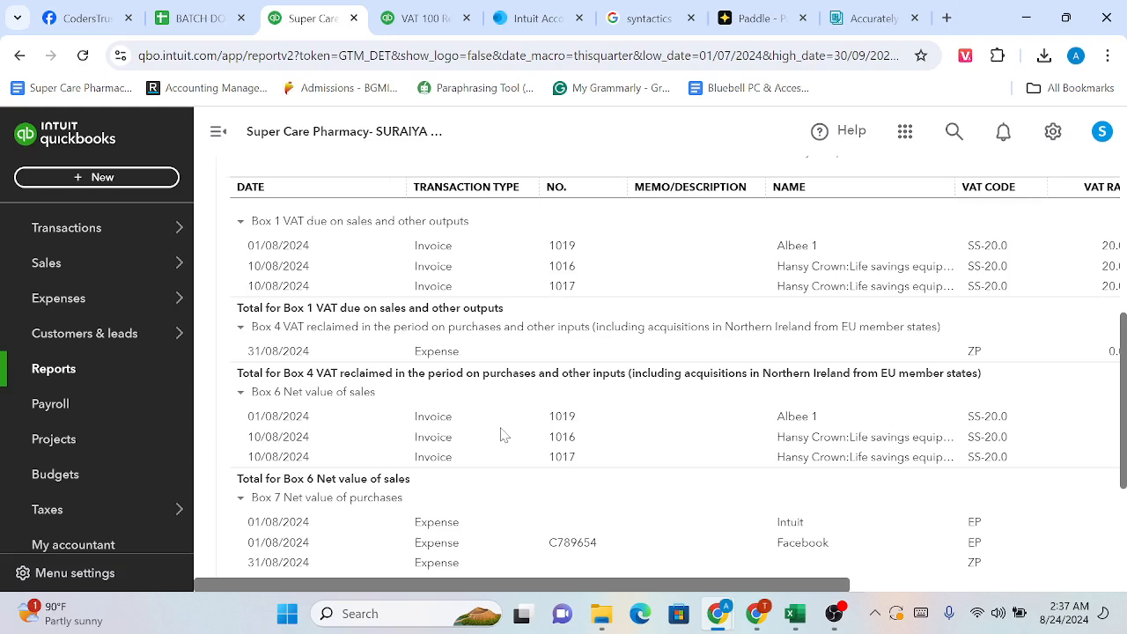
pyautogui.hscroll(10, 502, 433)
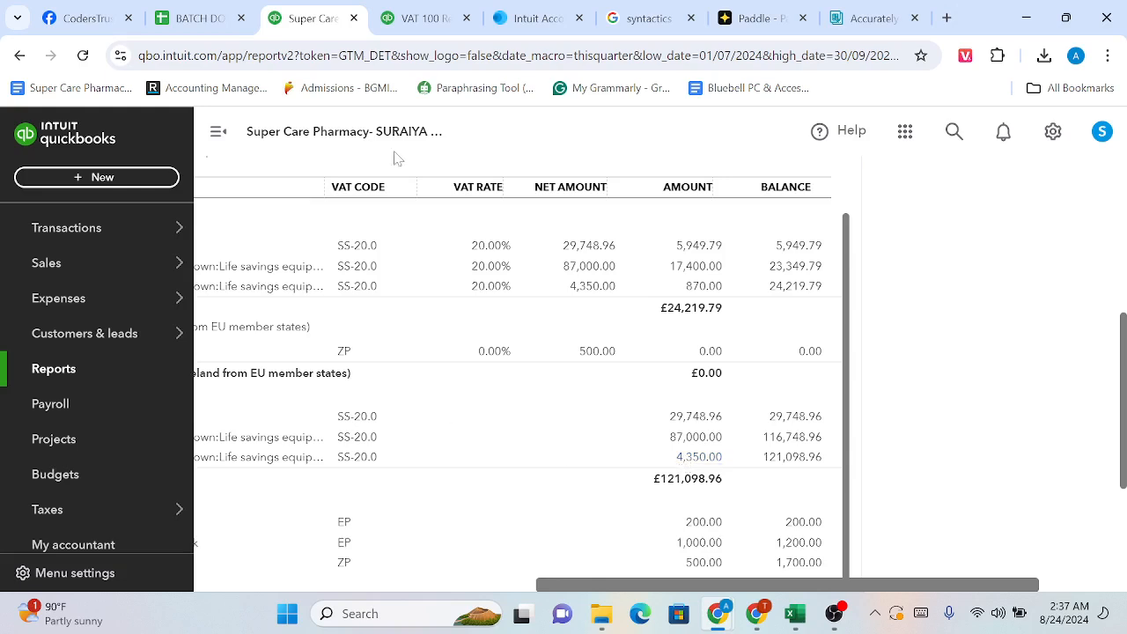
# Switch to the browser tab with the VAT 100 report and go from it to the VAT page under Taxes
pyautogui.click(419, 17)
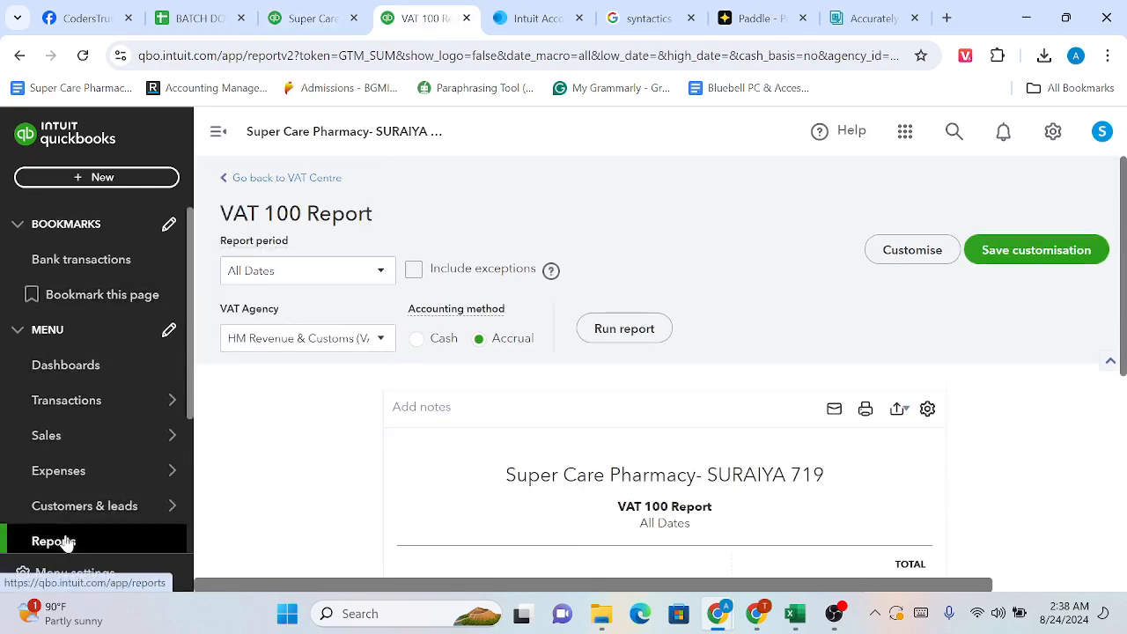
pyautogui.scroll(-3, 67, 541)
pyautogui.moveTo(67, 524)
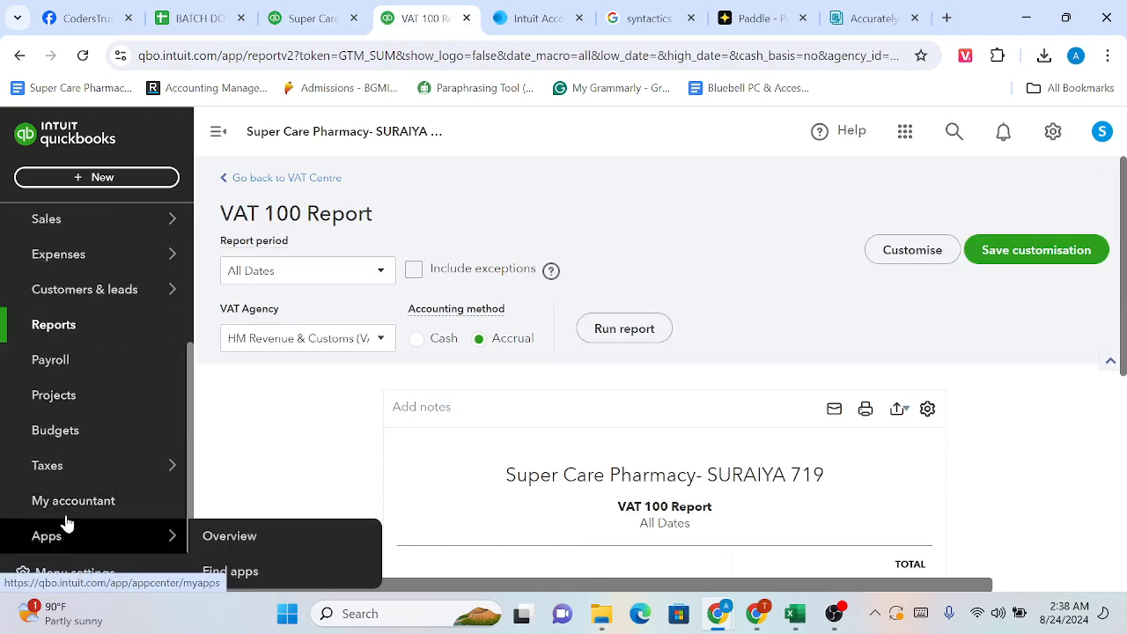
pyautogui.click(218, 470)
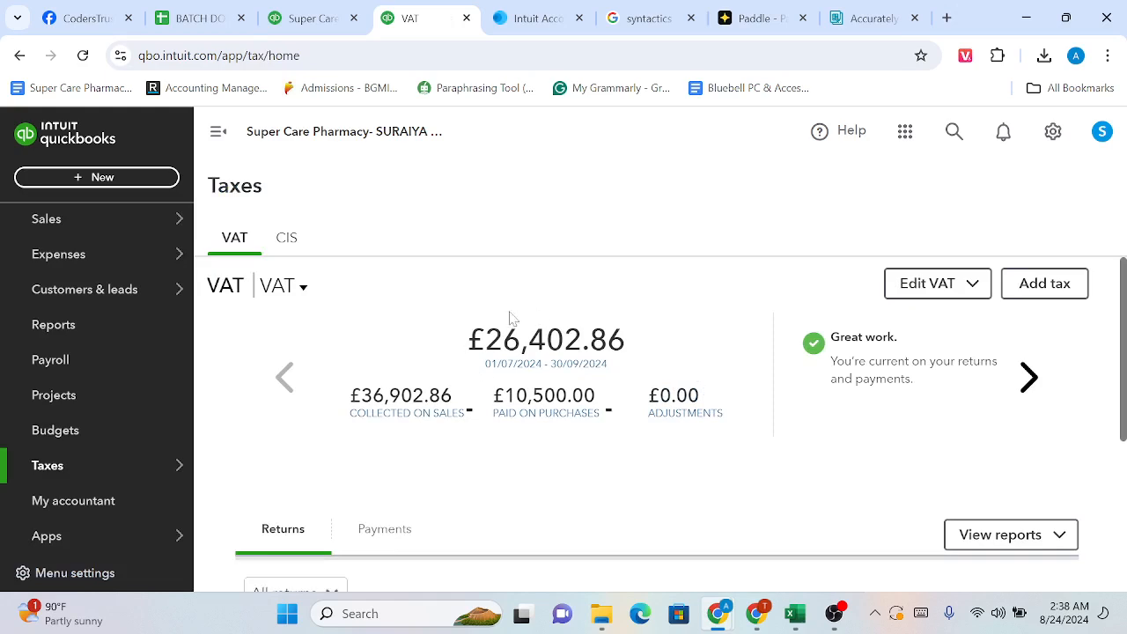
# Return to the VAT Detail Report tab and check its report period, accounting method and the invoices listed under Box 1
pyautogui.click(309, 18)
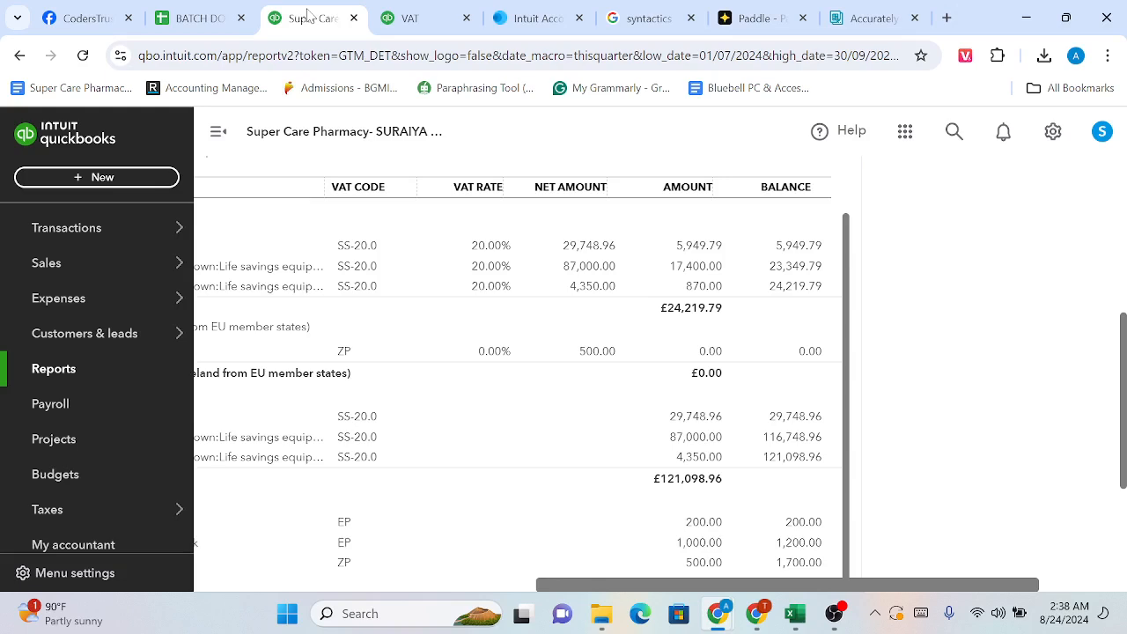
pyautogui.hscroll(-5, 466, 342)
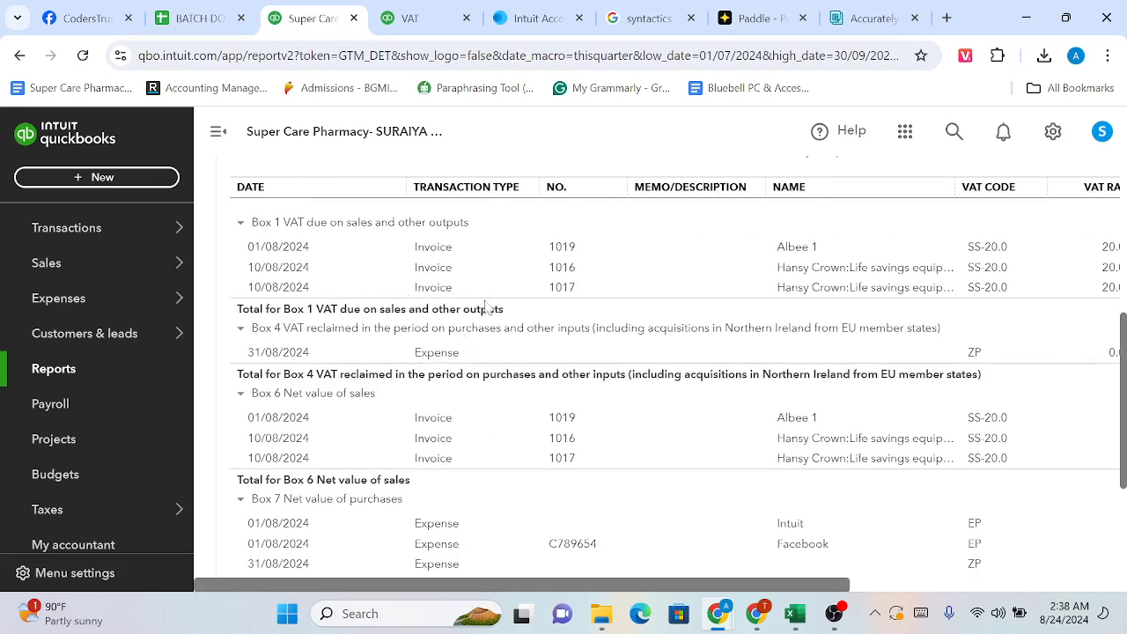
pyautogui.scroll(3, 486, 306)
pyautogui.hscroll(3, 786, 373)
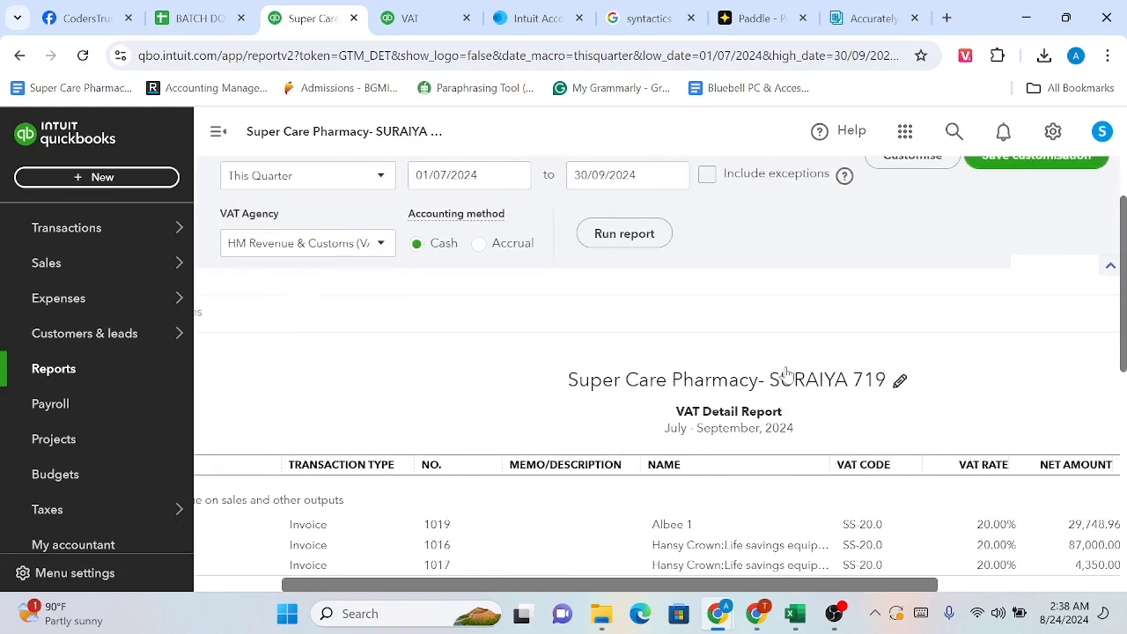
pyautogui.scroll(-3, 786, 372)
pyautogui.hscroll(3, 786, 372)
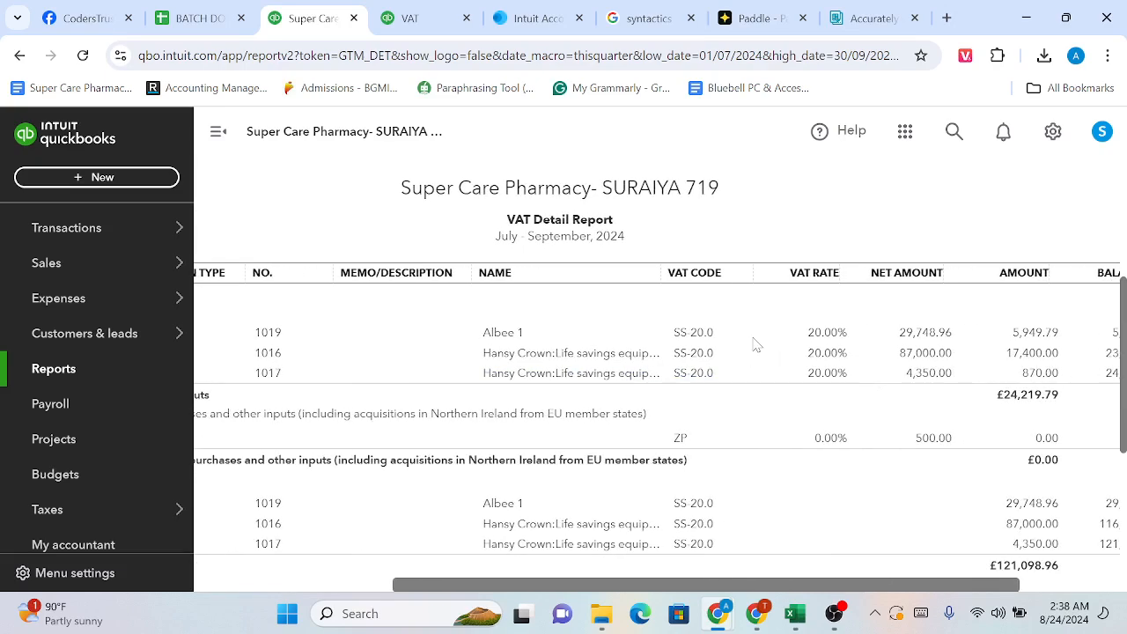
pyautogui.scroll(3, 754, 343)
pyautogui.hscroll(-2, 753, 343)
pyautogui.scroll(-1, 754, 343)
pyautogui.hscroll(-2, 753, 344)
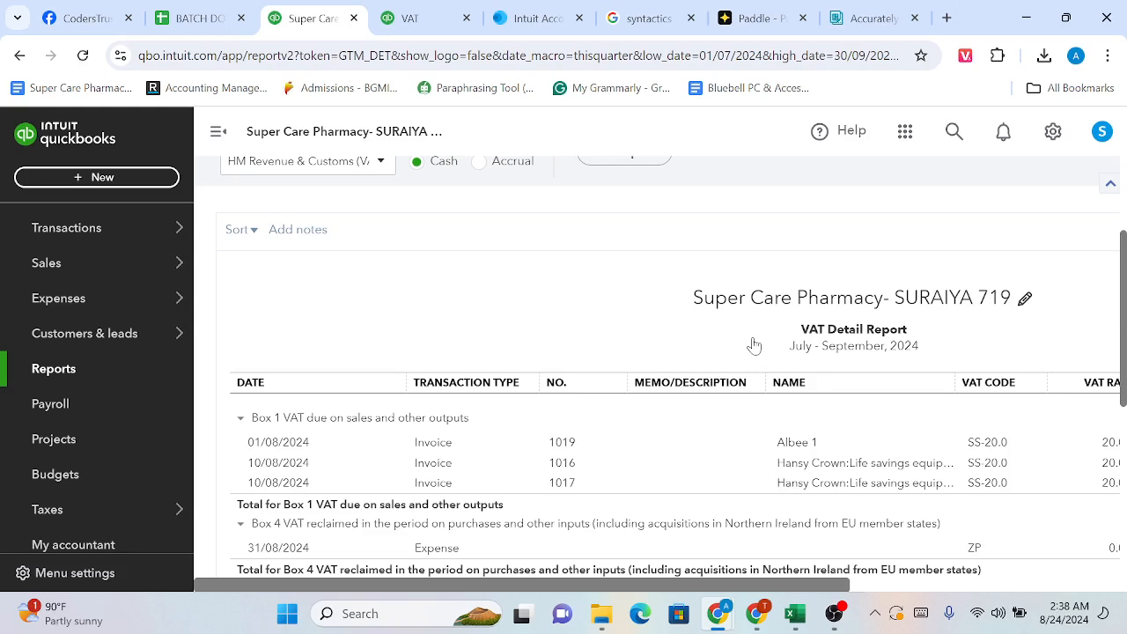
# Examine the VAT codes, rates and amounts of the transactions in Boxes 1, 4, 6 and 7 of the VAT Detail Report
pyautogui.scroll(-2, 754, 344)
pyautogui.hscroll(2, 753, 344)
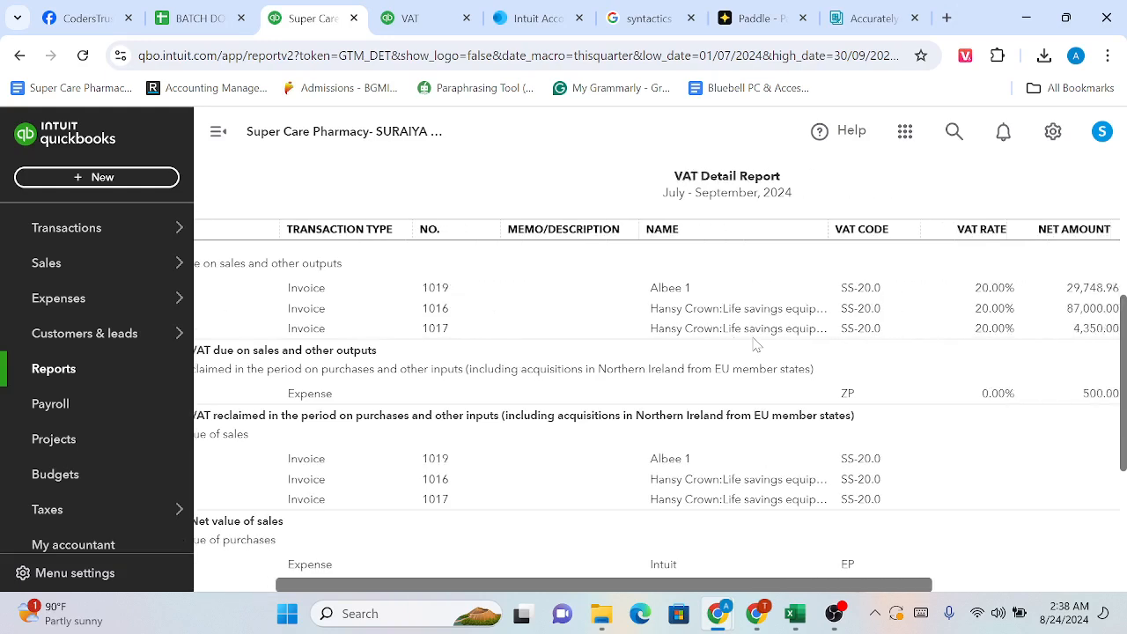
pyautogui.hscroll(-2, 754, 344)
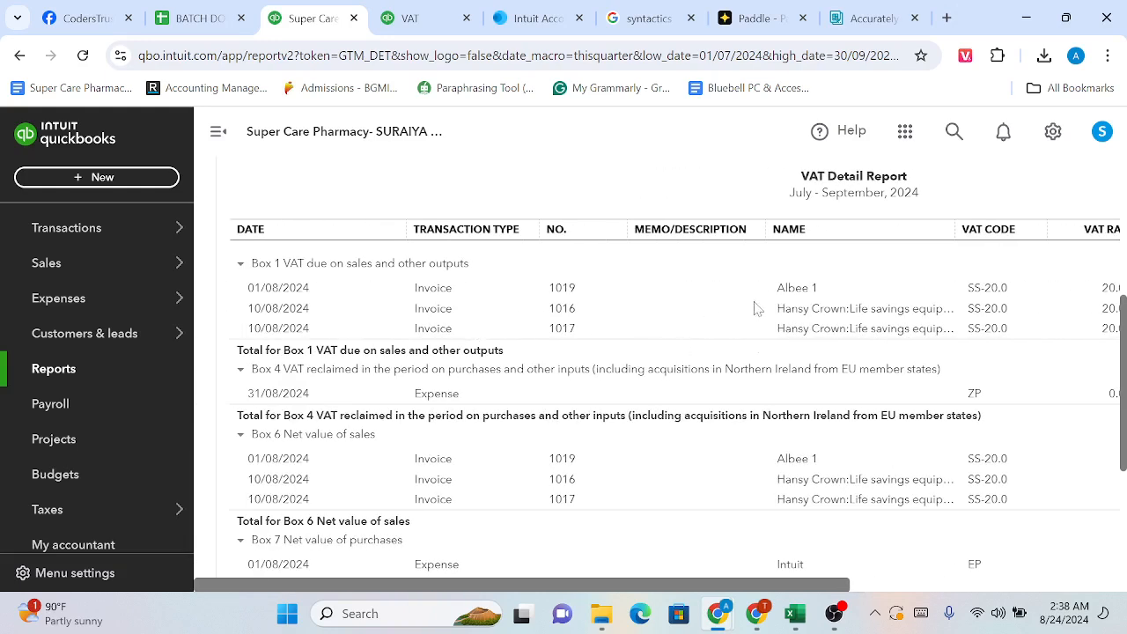
pyautogui.hscroll(4, 754, 308)
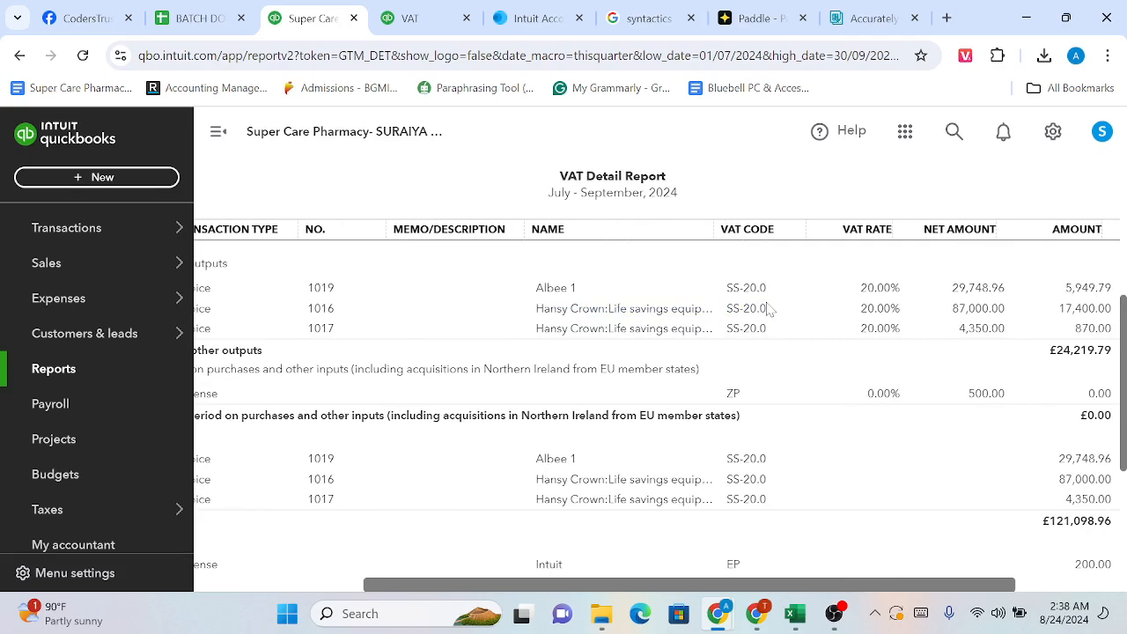
pyautogui.hscroll(-4, 767, 308)
pyautogui.scroll(-3, 447, 402)
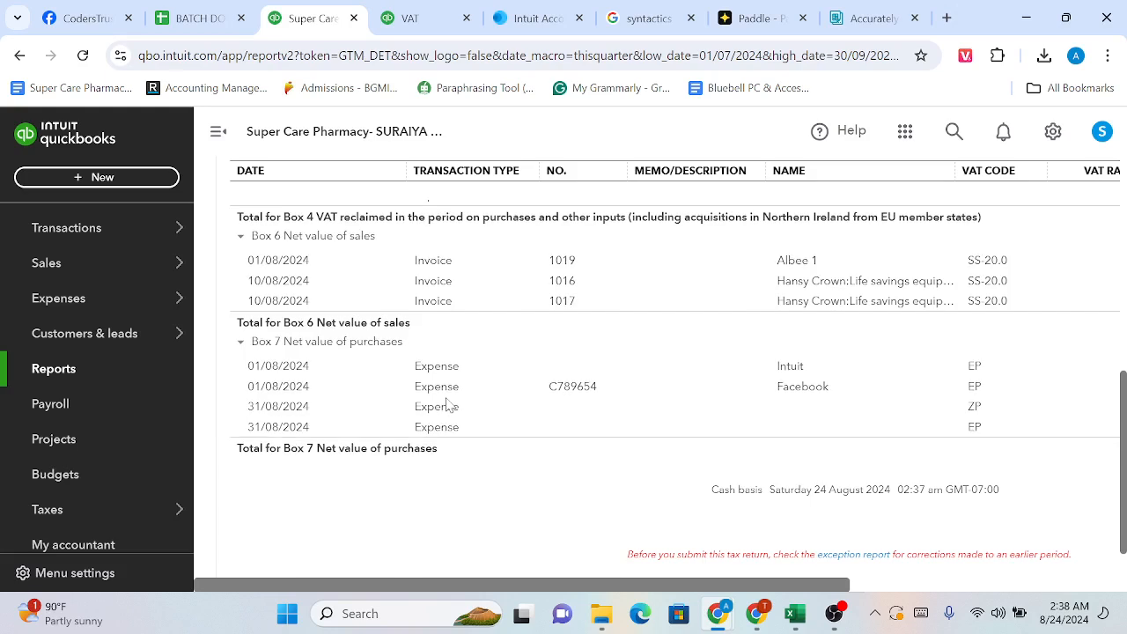
pyautogui.hscroll(3, 447, 403)
pyautogui.scroll(5, 616, 401)
pyautogui.scroll(2, 616, 397)
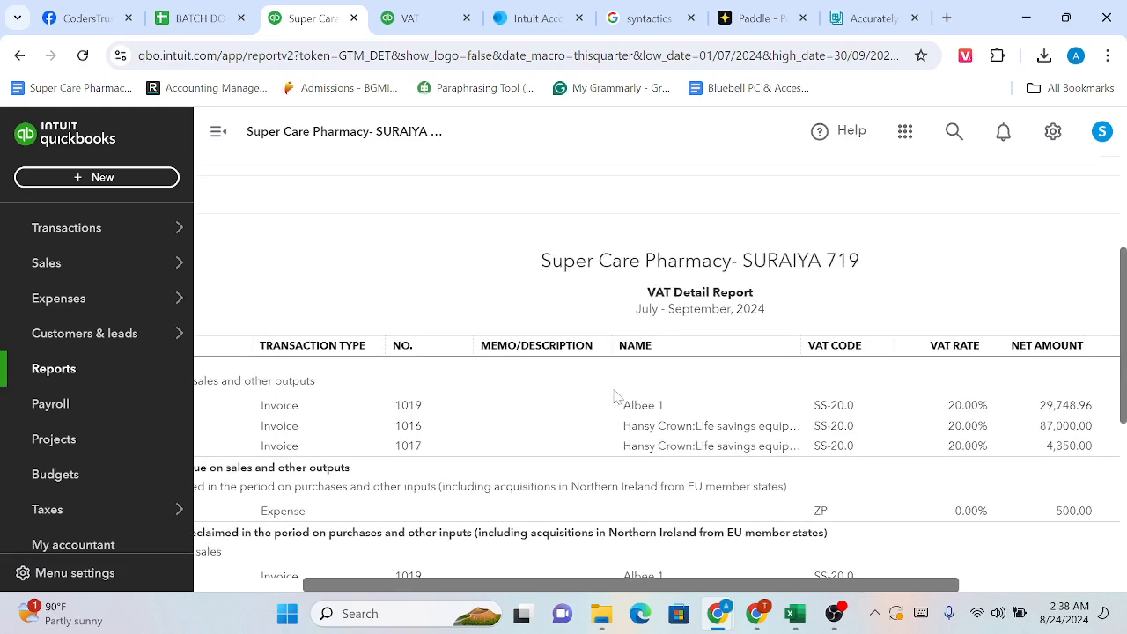
pyautogui.hscroll(3, 840, 414)
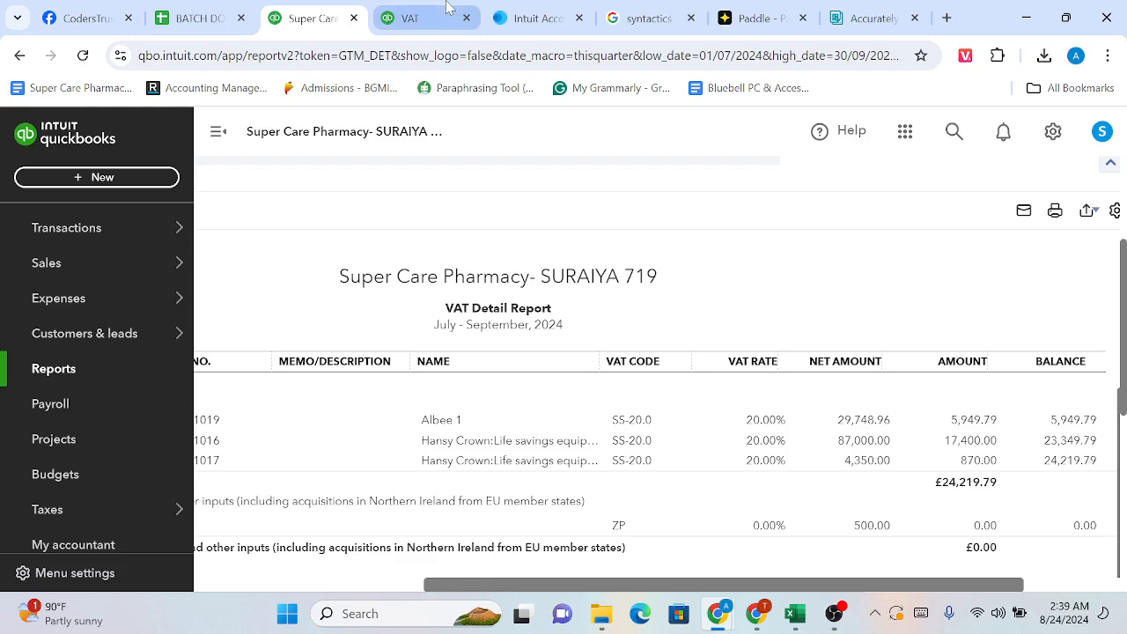
# Compare the open VAT return on the Taxes page with the sales and purchase amounts in the VAT Detail Report
pyautogui.click(419, 17)
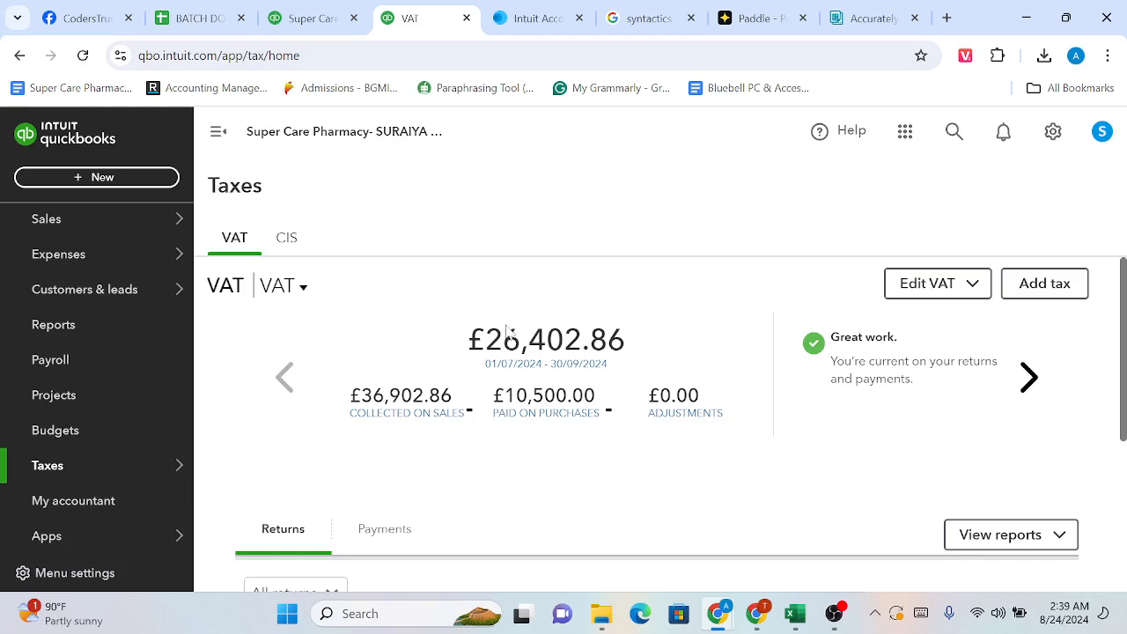
pyautogui.scroll(-2, 520, 379)
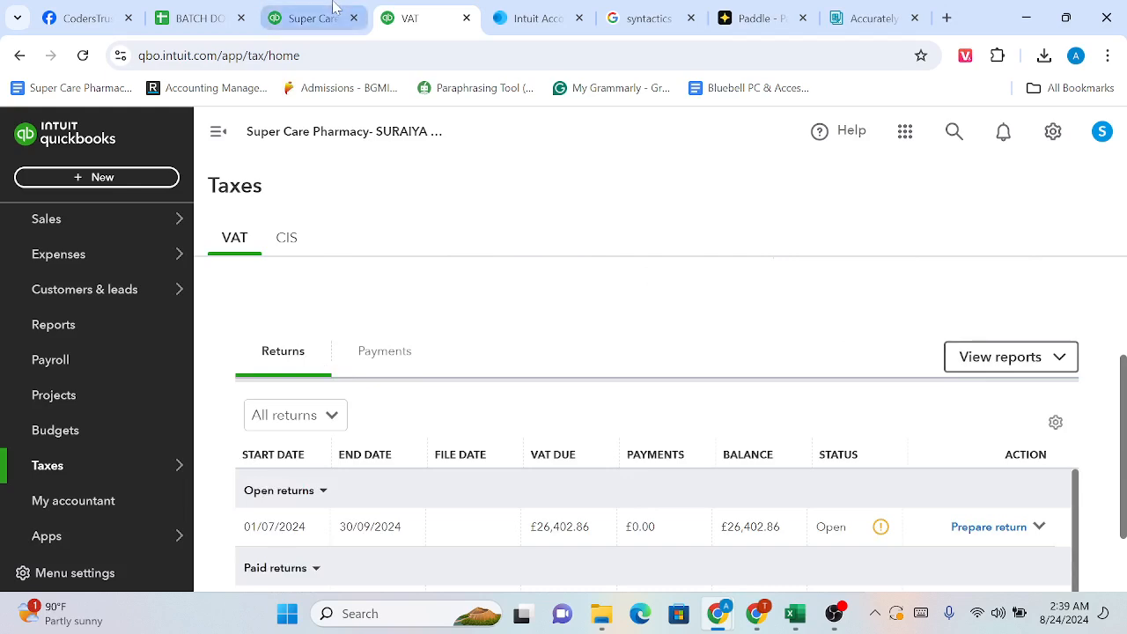
pyautogui.click(308, 18)
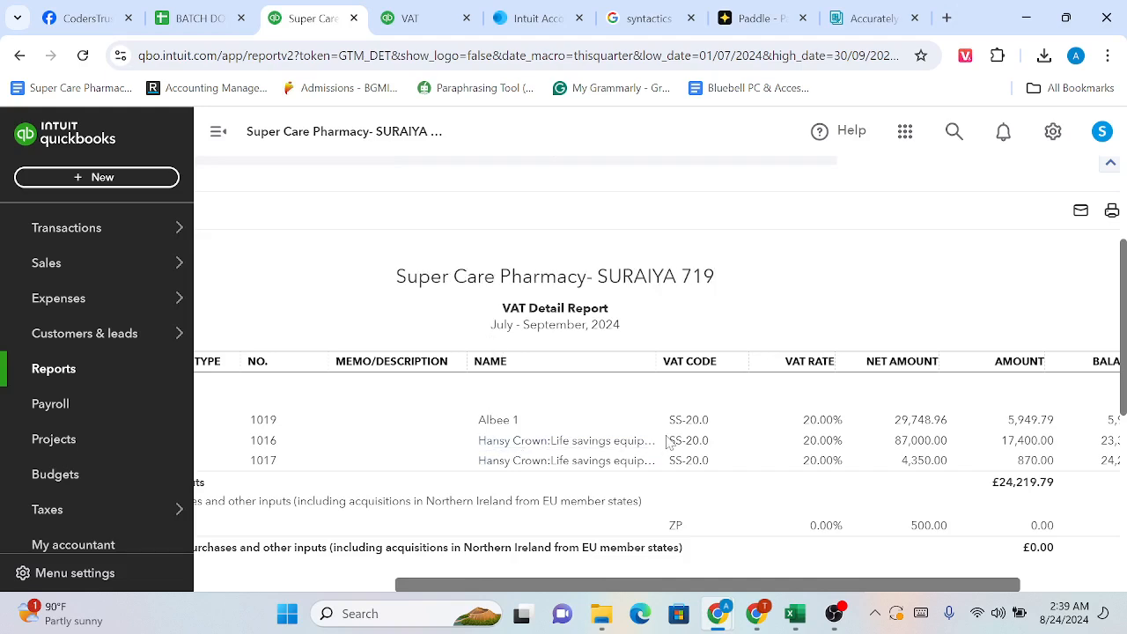
pyautogui.hscroll(2, 616, 444)
pyautogui.scroll(-4, 639, 475)
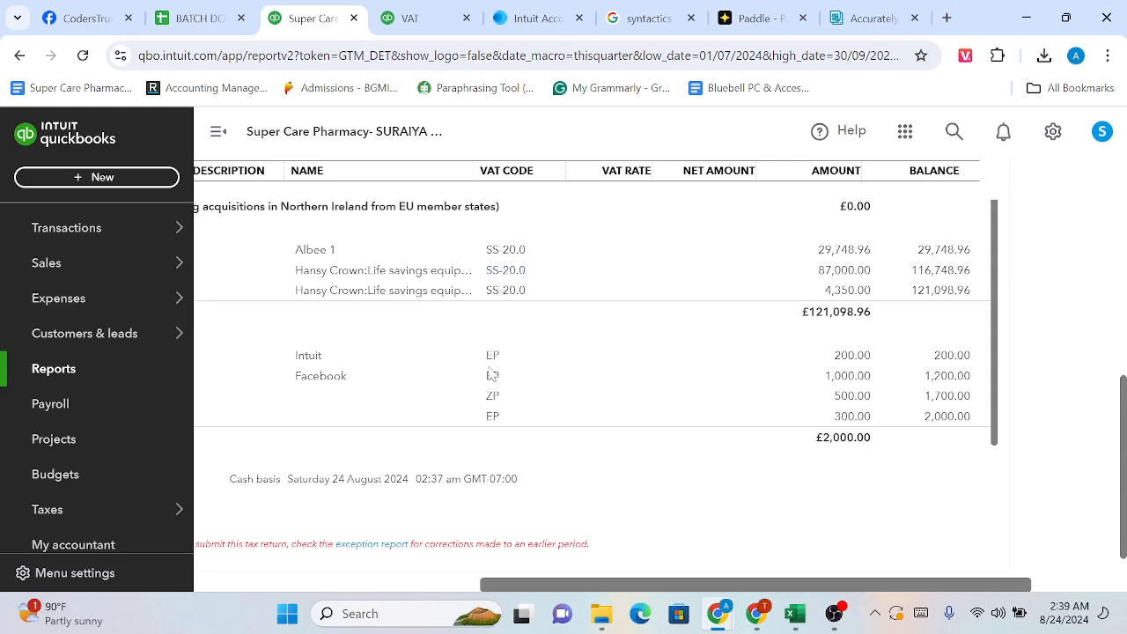
# Return from the VAT Detail Report to the report list and look through the reports under Manage VAT
pyautogui.scroll(10, 516, 353)
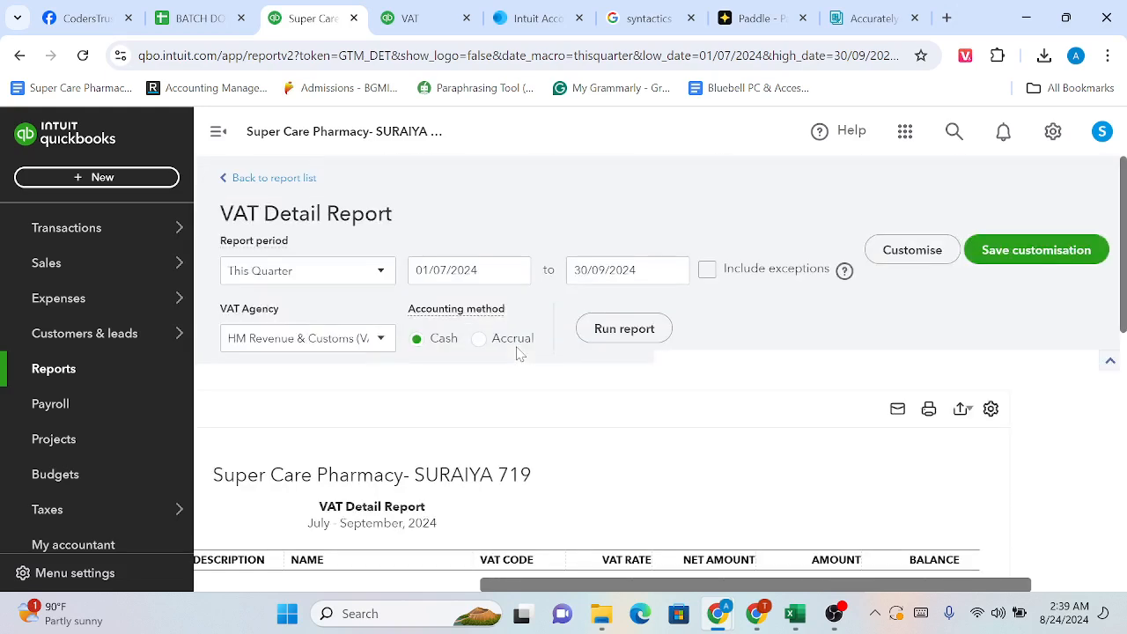
pyautogui.click(271, 178)
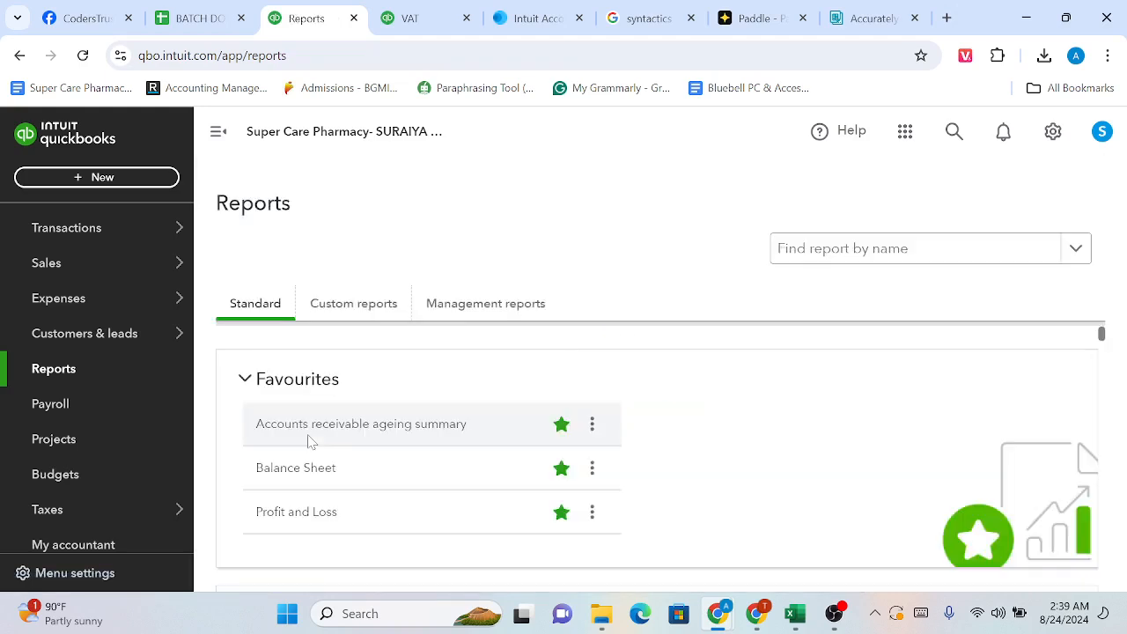
pyautogui.scroll(-3, 310, 440)
pyautogui.scroll(-15, 309, 440)
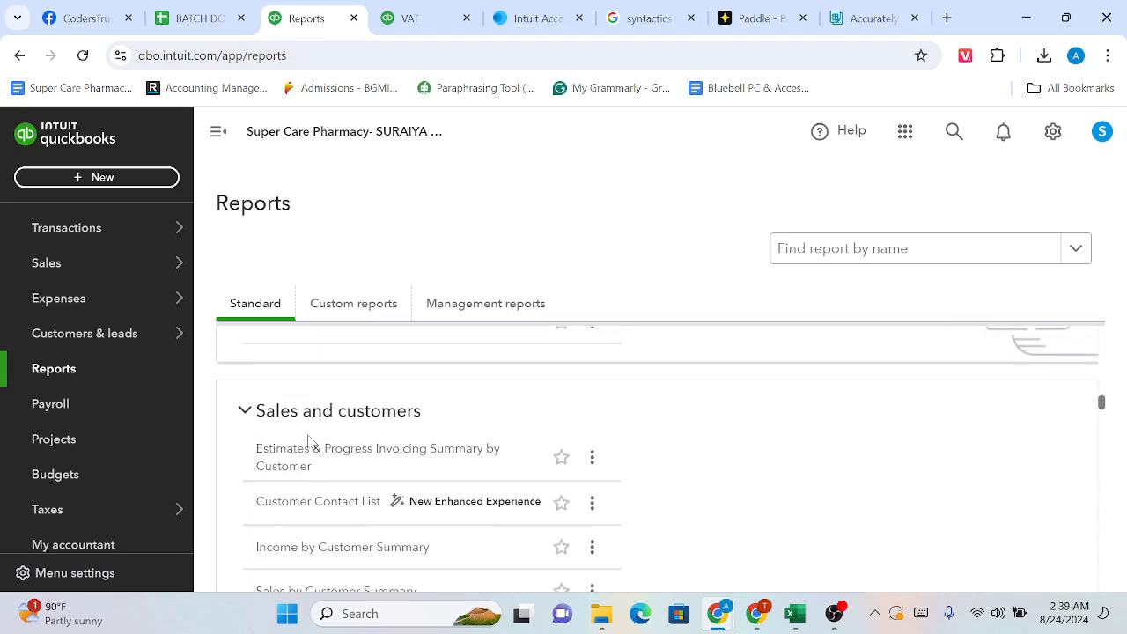
pyautogui.scroll(-15, 309, 440)
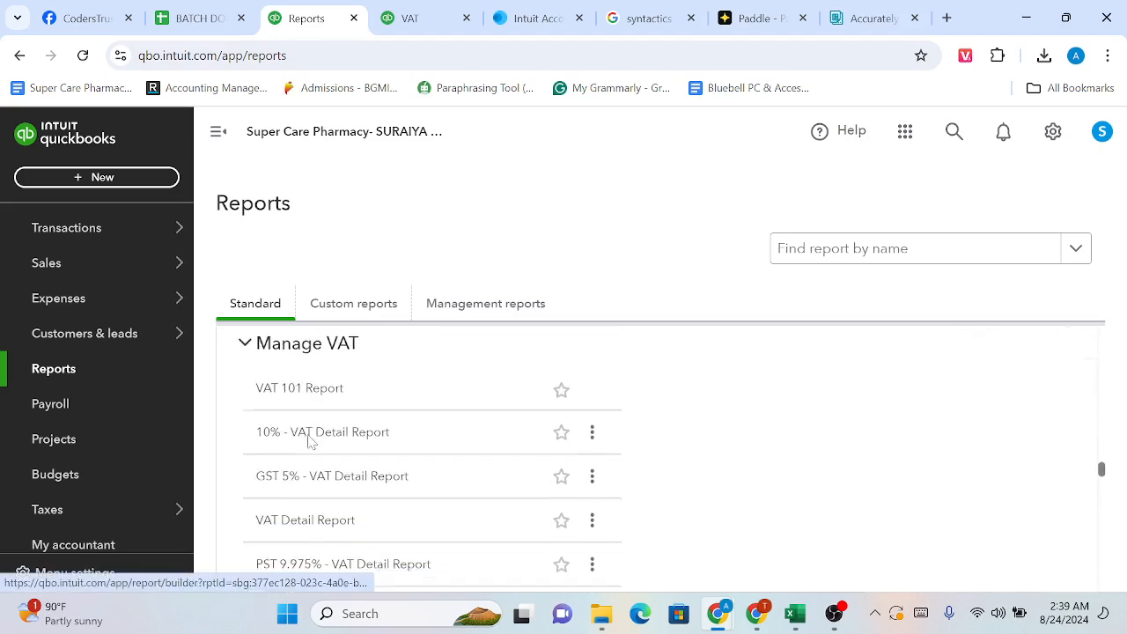
pyautogui.scroll(-3, 309, 440)
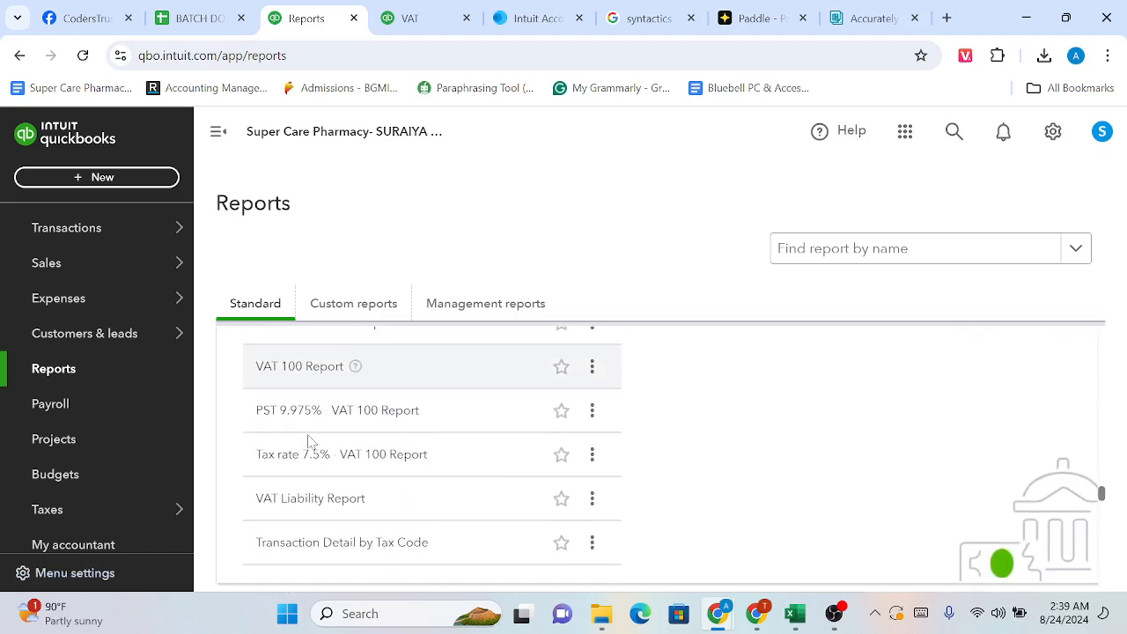
pyautogui.scroll(-1, 309, 440)
pyautogui.scroll(2, 308, 431)
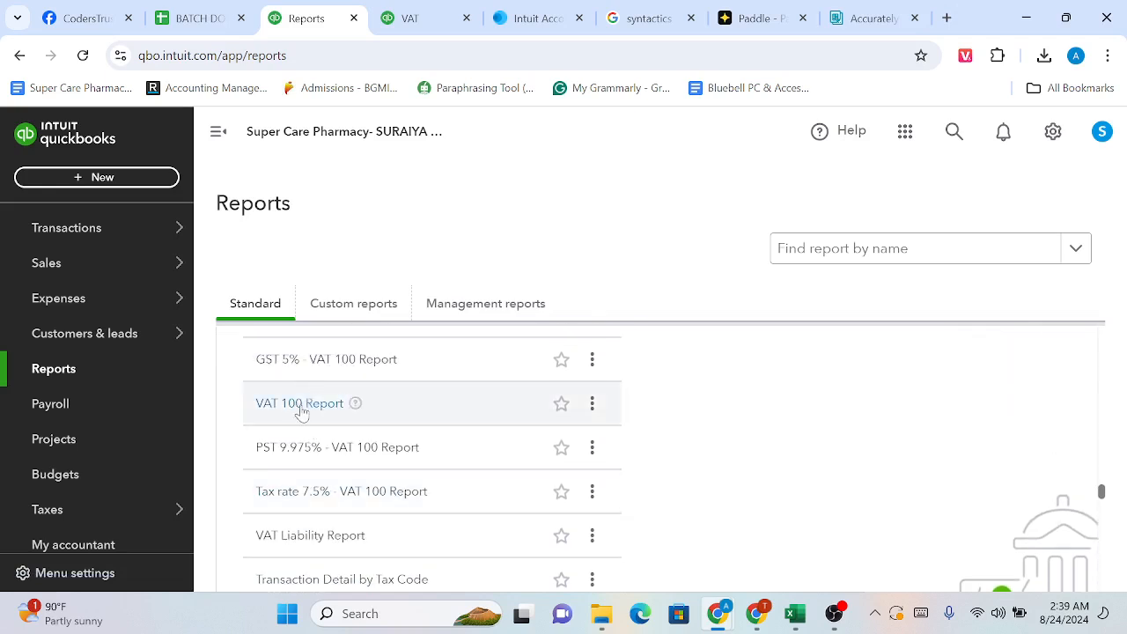
pyautogui.scroll(-1, 306, 420)
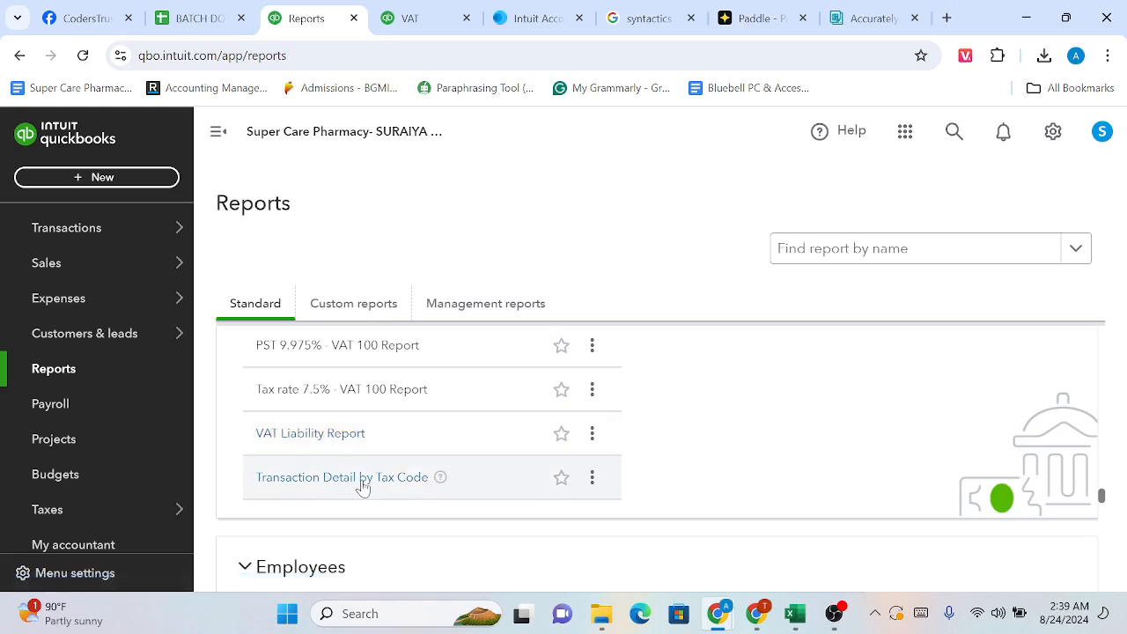
pyautogui.scroll(3, 329, 451)
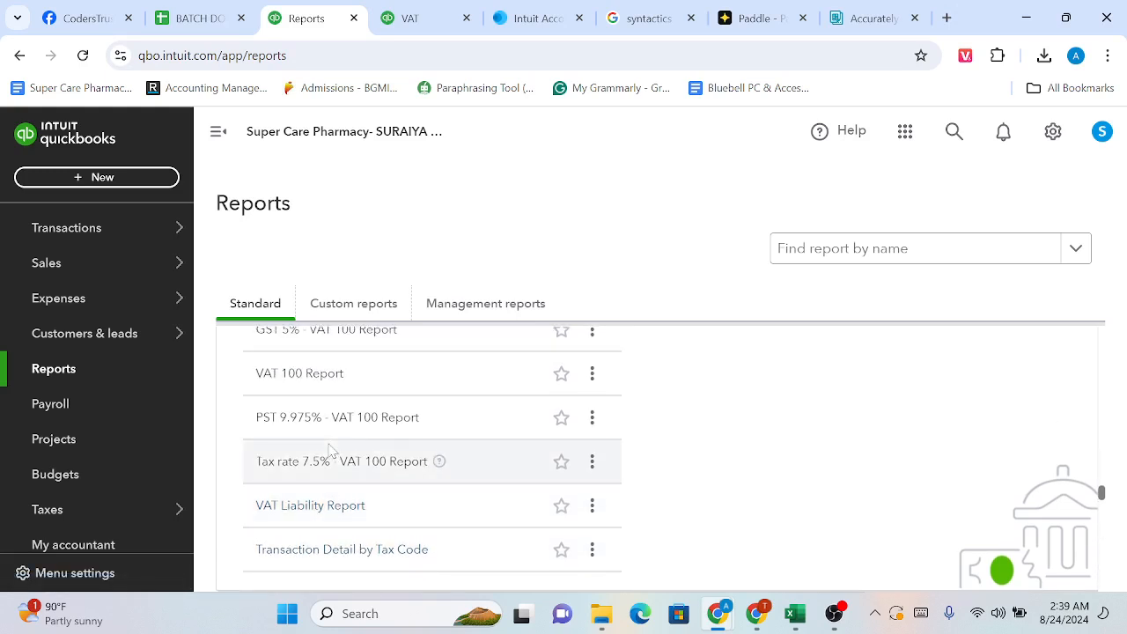
pyautogui.scroll(5, 329, 451)
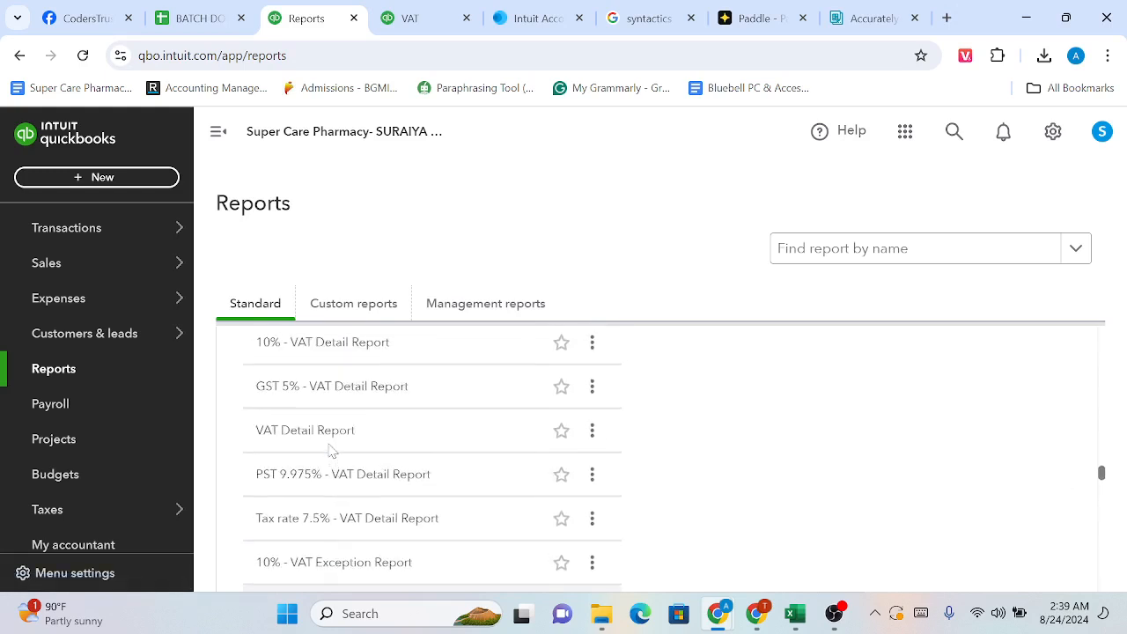
# Switch to the VAT browser tab and examine the VAT summary with its open and paid returns
pyautogui.click(405, 11)
pyautogui.scroll(-1, 506, 412)
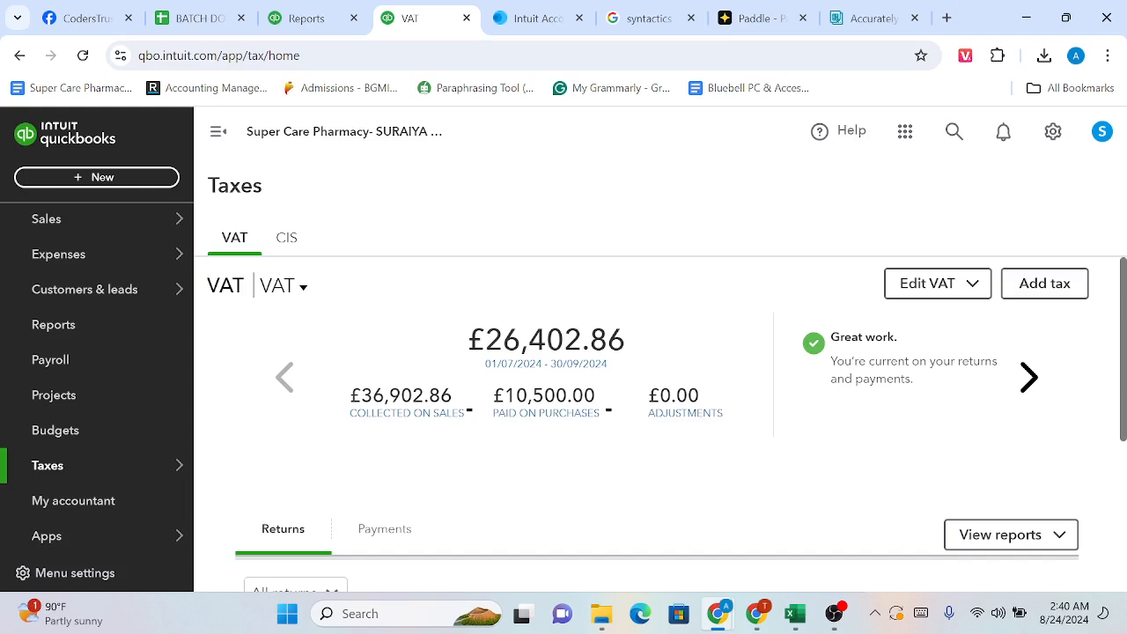
pyautogui.scroll(-1, 506, 427)
pyautogui.scroll(1, 506, 426)
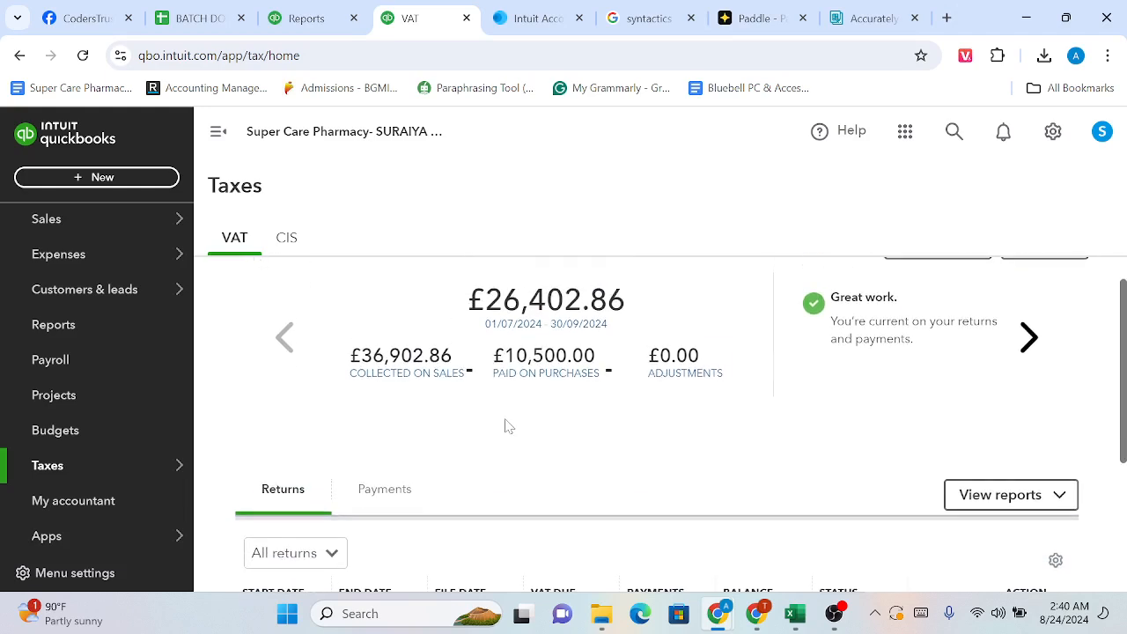
pyautogui.scroll(-3, 506, 427)
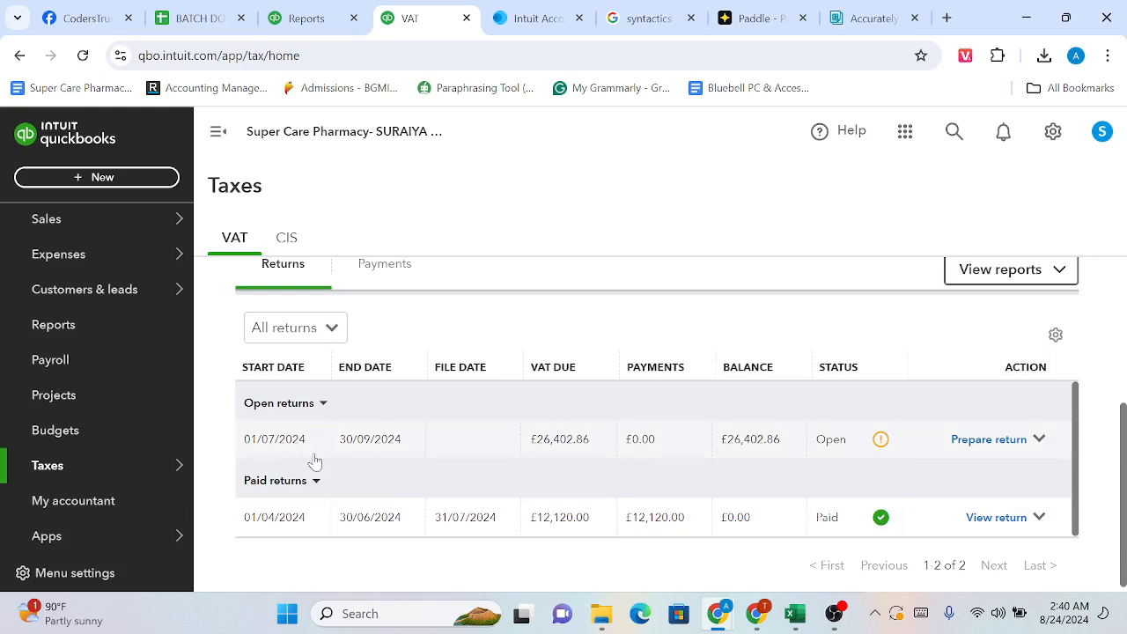
pyautogui.scroll(2, 315, 462)
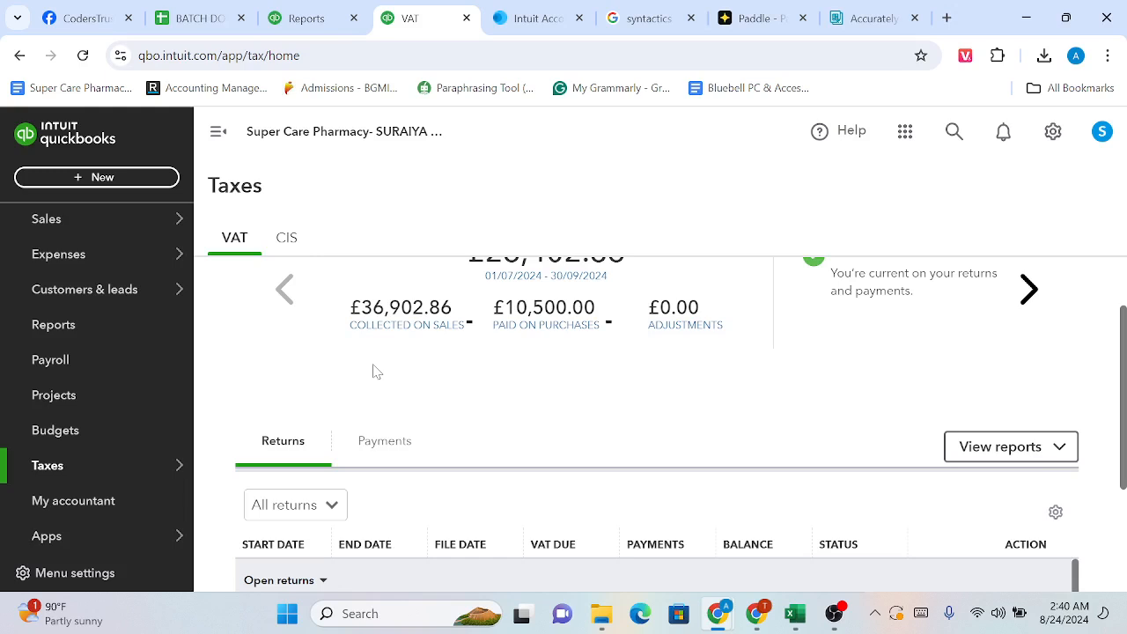
pyautogui.scroll(1, 373, 370)
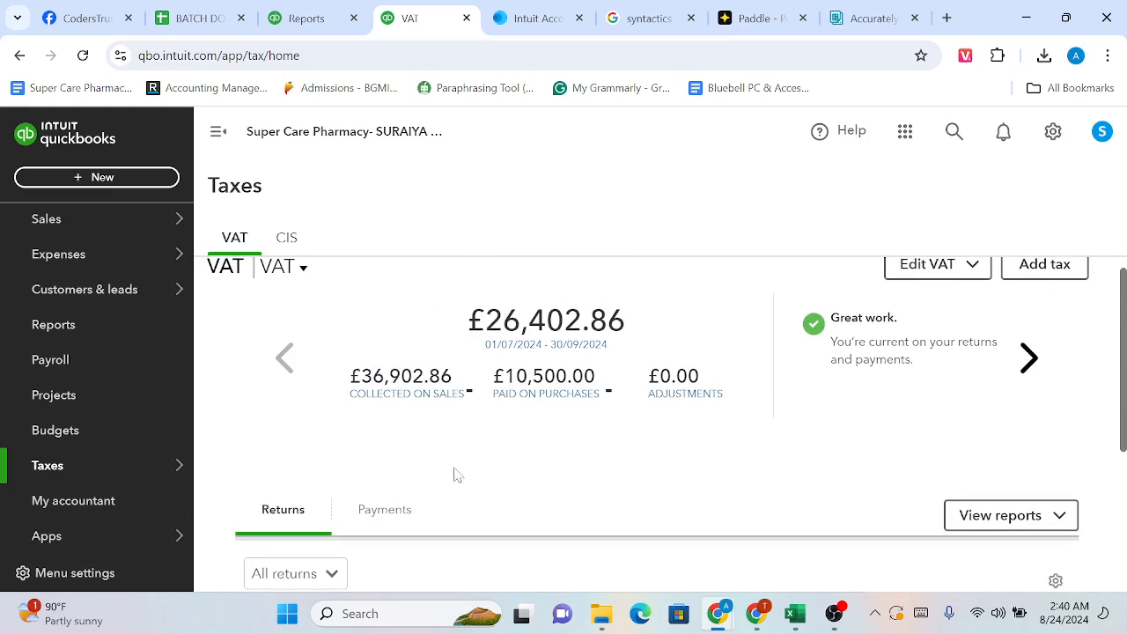
pyautogui.scroll(-2, 455, 475)
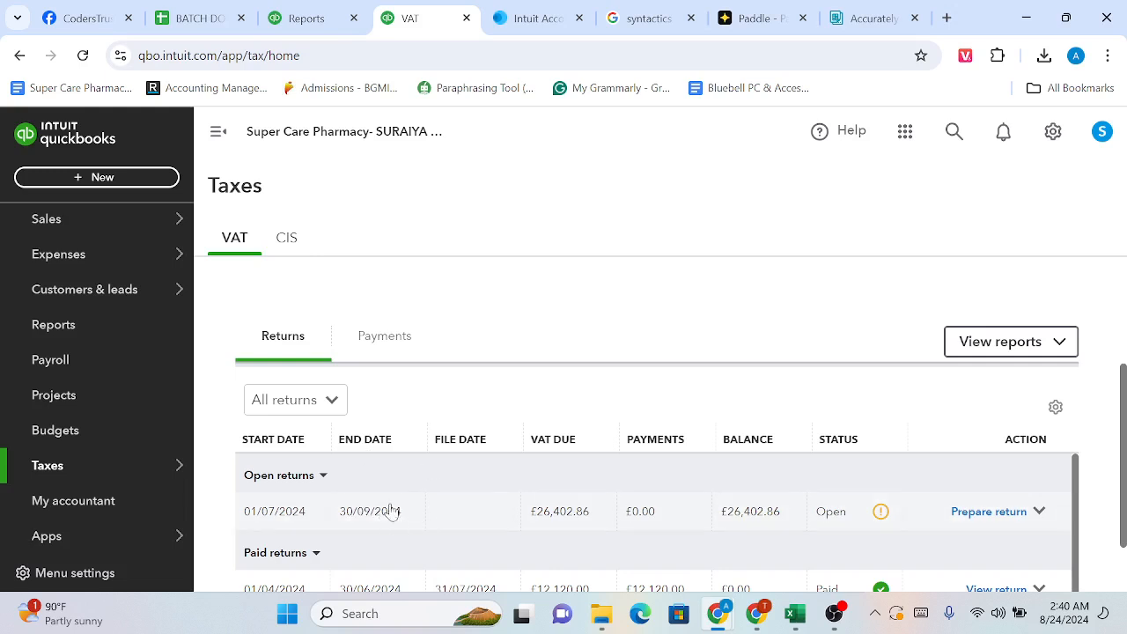
pyautogui.scroll(-1, 405, 518)
pyautogui.scroll(3, 405, 517)
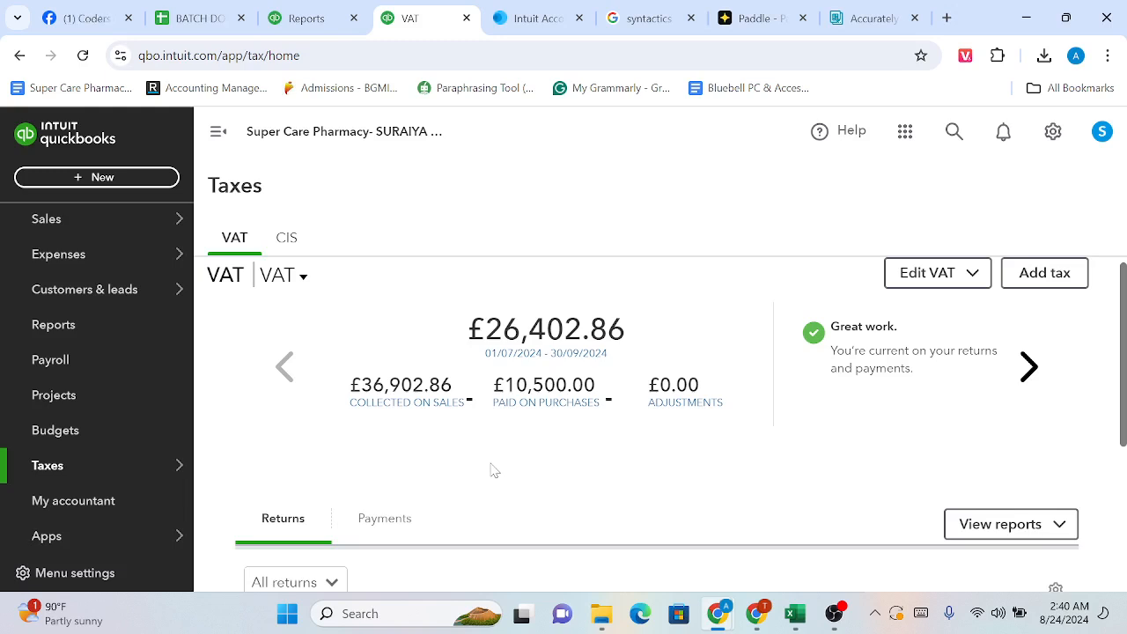
pyautogui.scroll(-3, 494, 471)
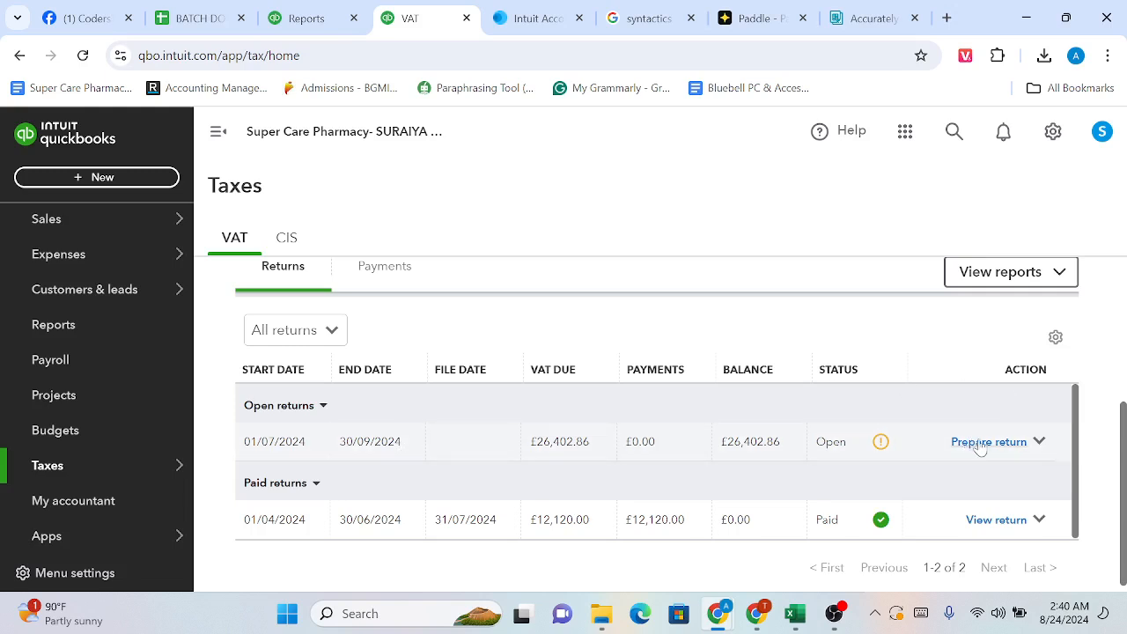
# Check which reports can be viewed from the VAT returns list, without opening any
pyautogui.scroll(1, 842, 368)
pyautogui.click(1038, 310)
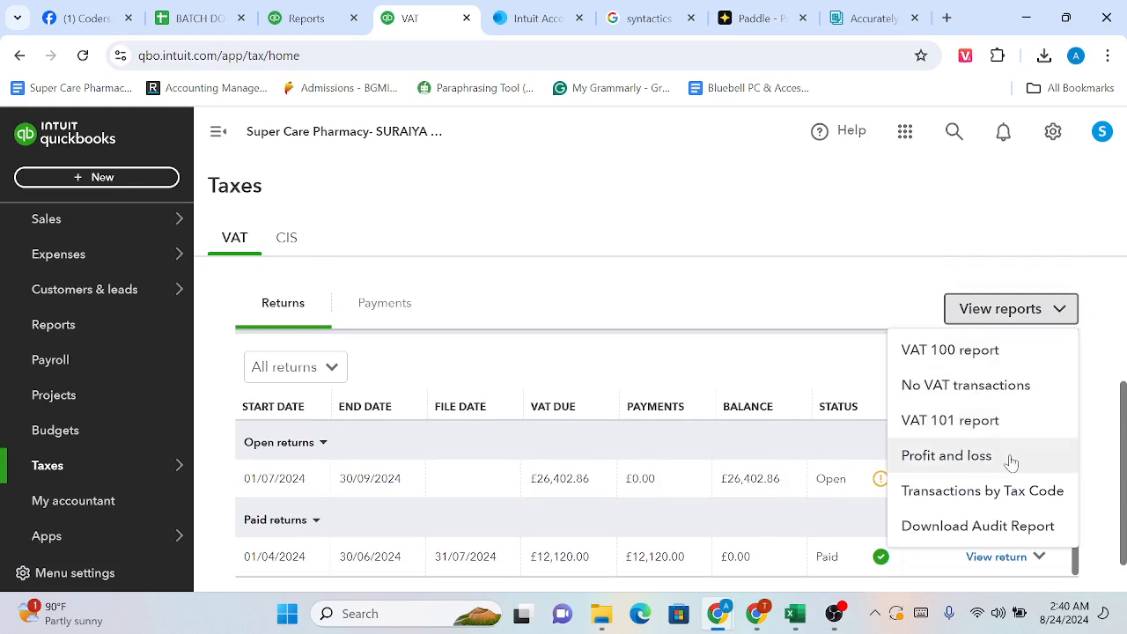
pyautogui.click(750, 356)
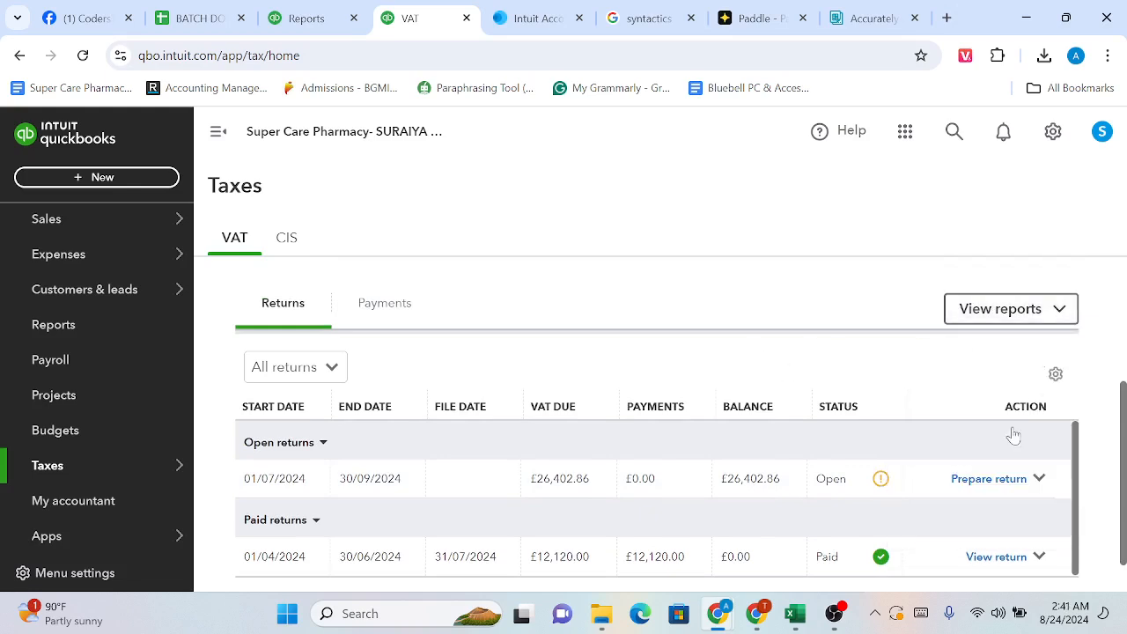
# Start preparing the open VAT return for 01/07/2024 to 30/09/2024 and set its submission date to 25/10/2024
pyautogui.scroll(2, 936, 470)
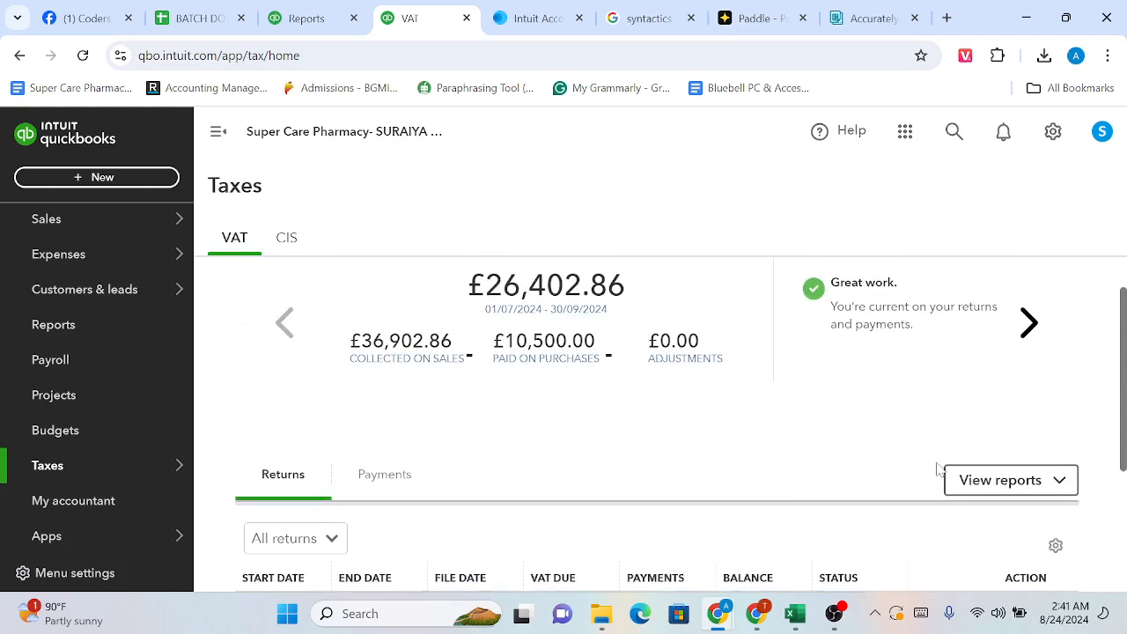
pyautogui.scroll(1, 432, 407)
pyautogui.scroll(-4, 432, 407)
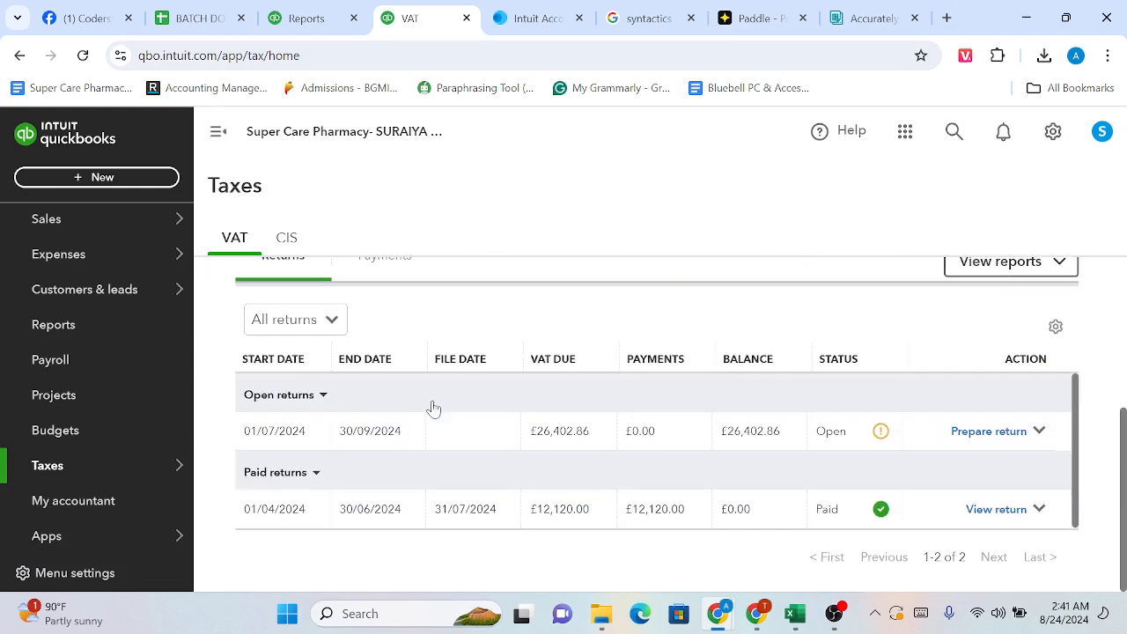
pyautogui.click(998, 430)
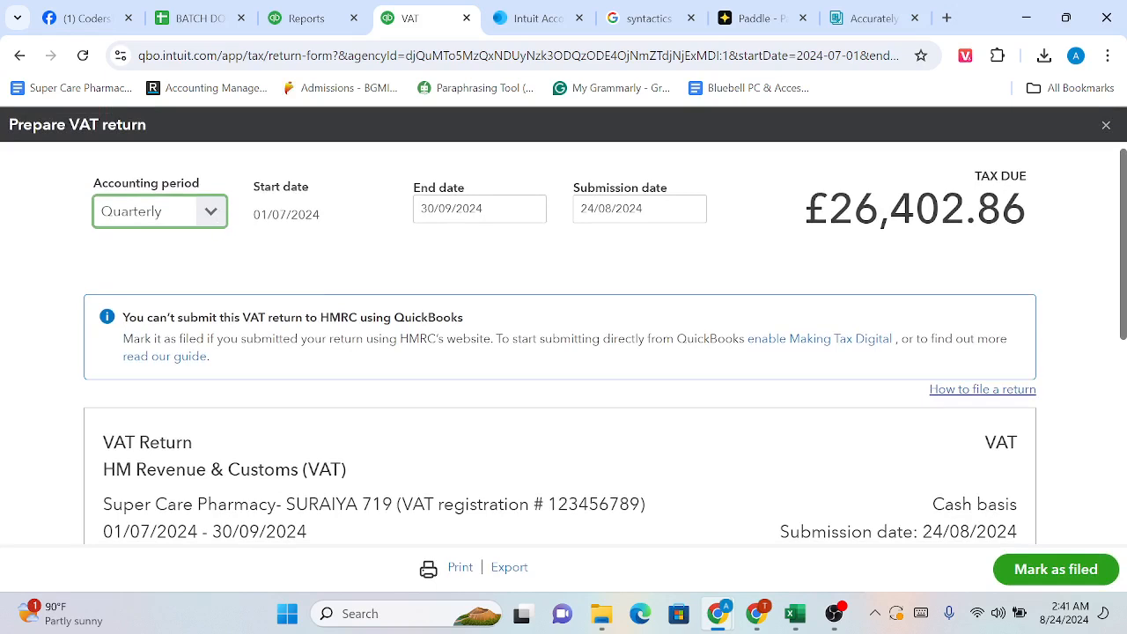
pyautogui.click(691, 210)
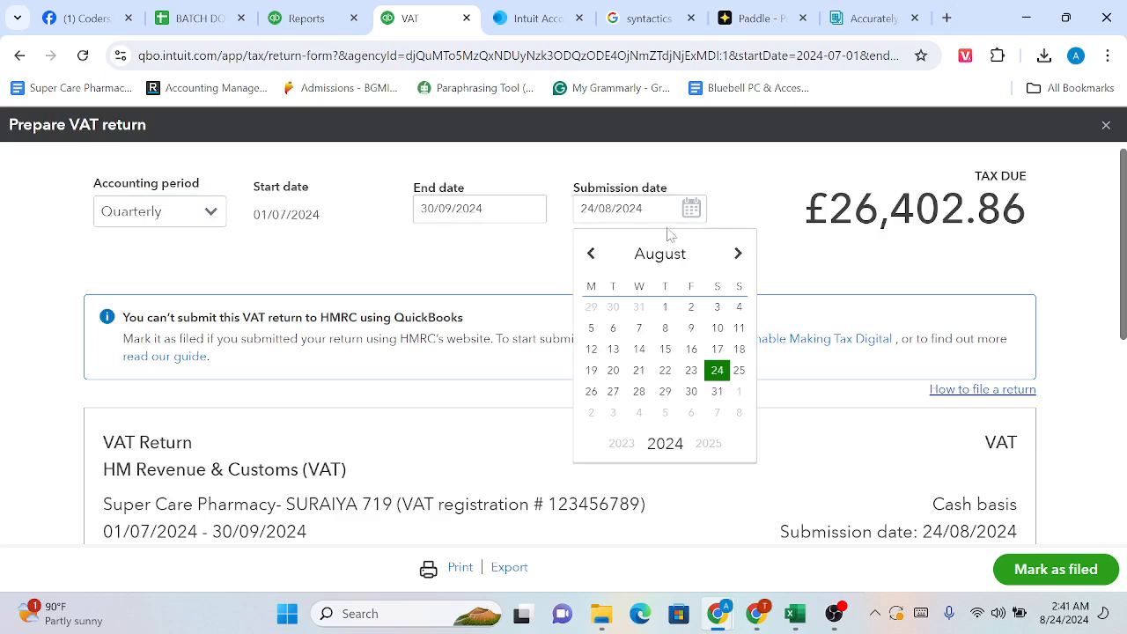
pyautogui.click(737, 254)
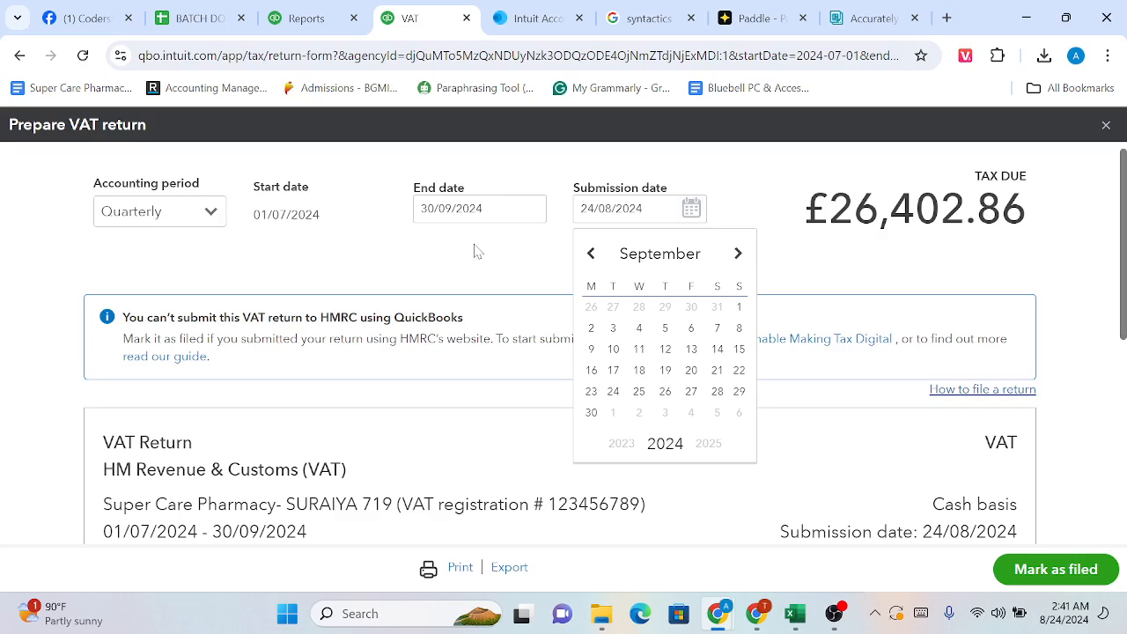
pyautogui.click(737, 255)
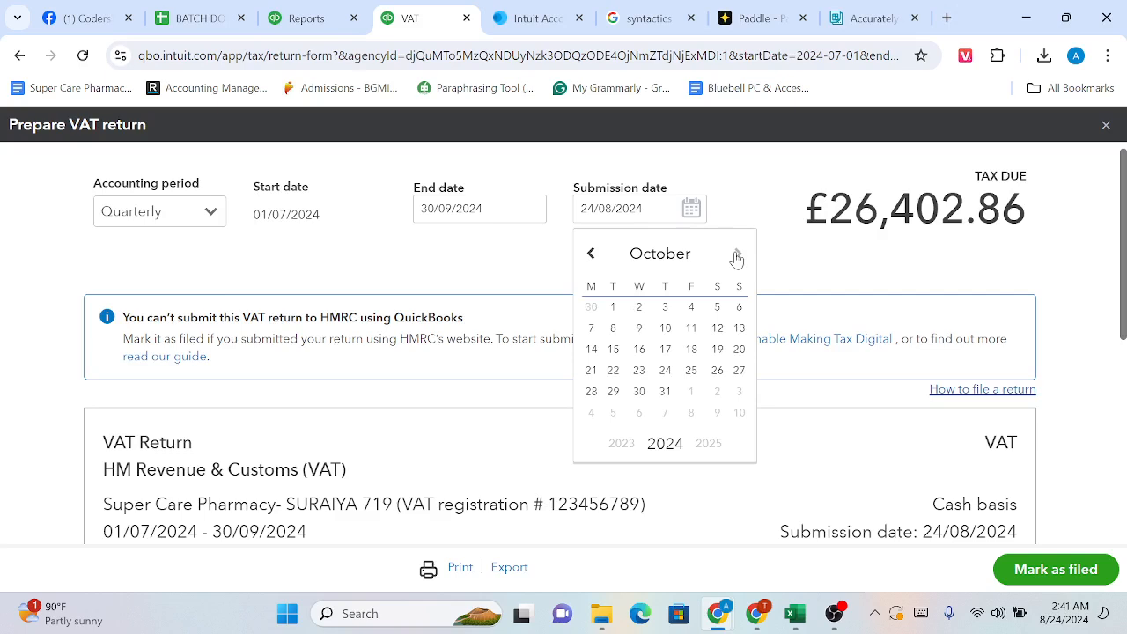
pyautogui.click(691, 371)
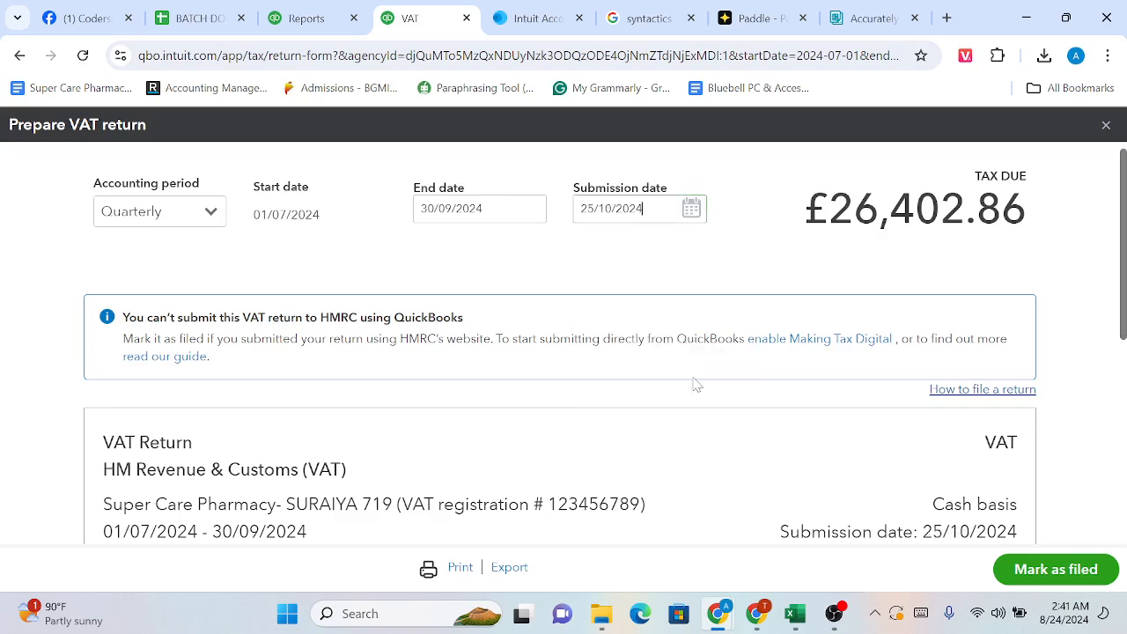
# Examine the amounts and exceptions in Boxes 1 to 9 of the VAT return, highlighting Box 1, its description and Box 5
pyautogui.scroll(-3, 636, 338)
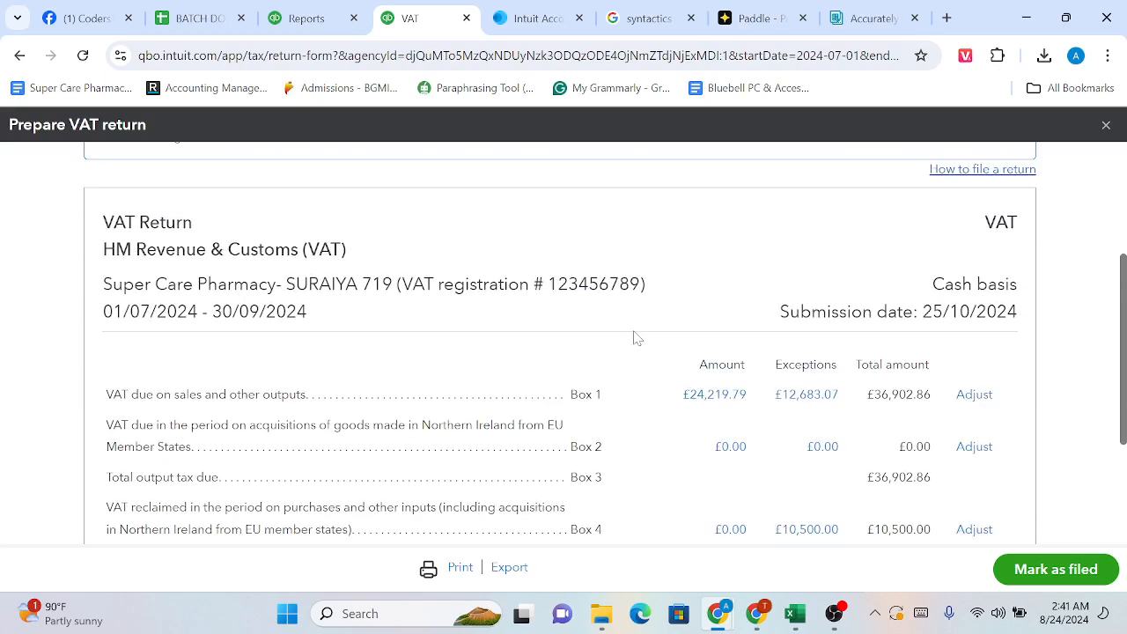
pyautogui.scroll(-1, 636, 338)
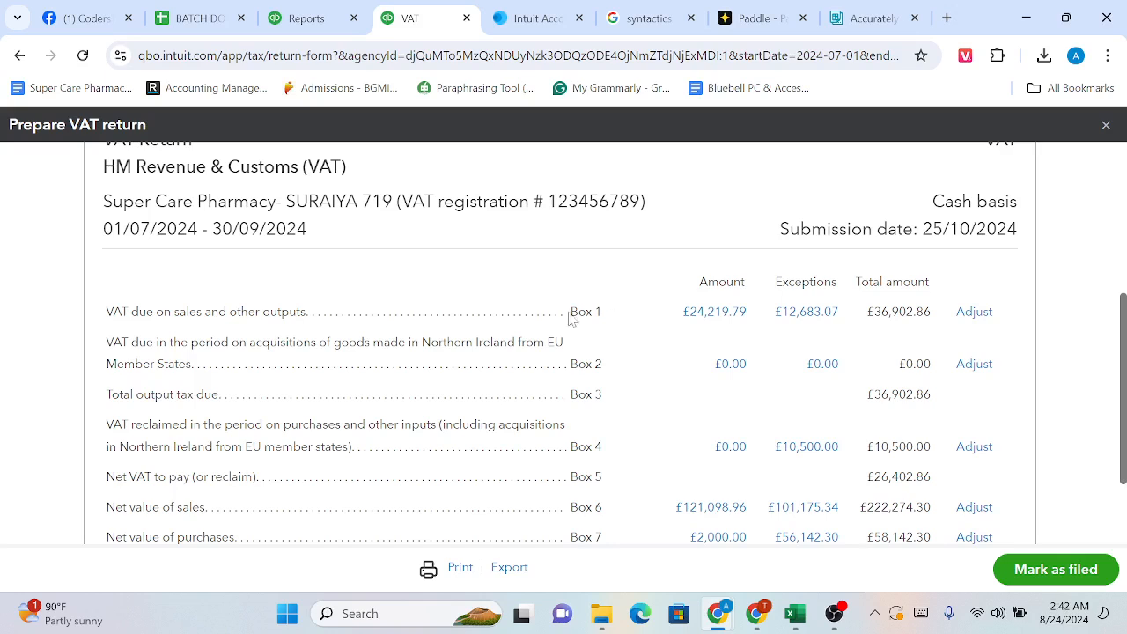
pyautogui.moveTo(612, 317); pyautogui.dragTo(572, 315)
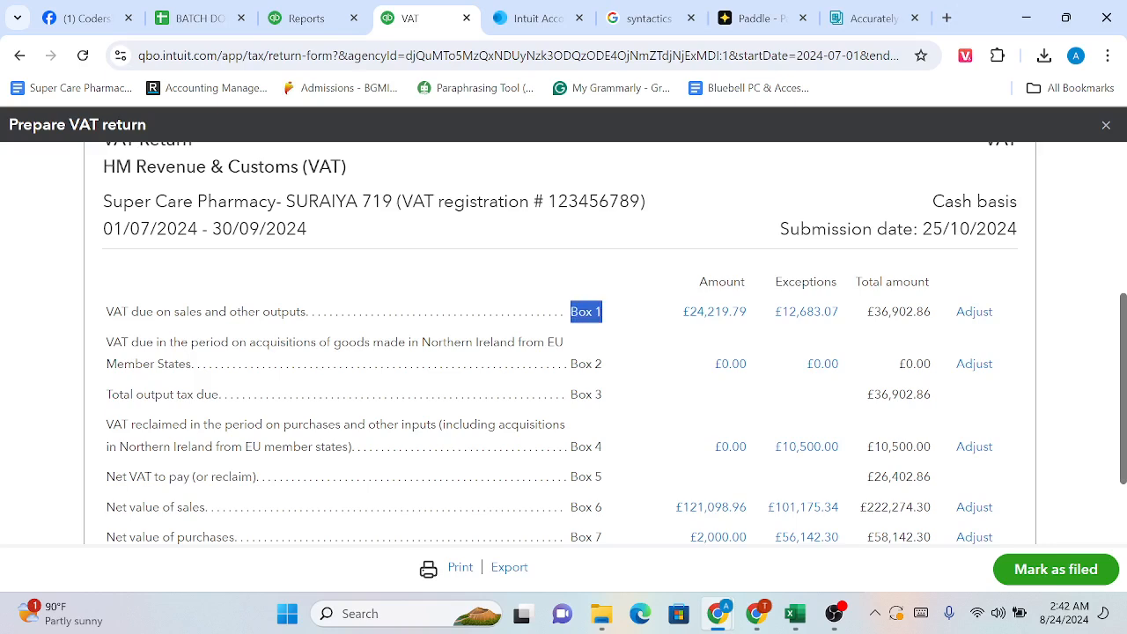
pyautogui.moveTo(106, 316); pyautogui.dragTo(310, 320)
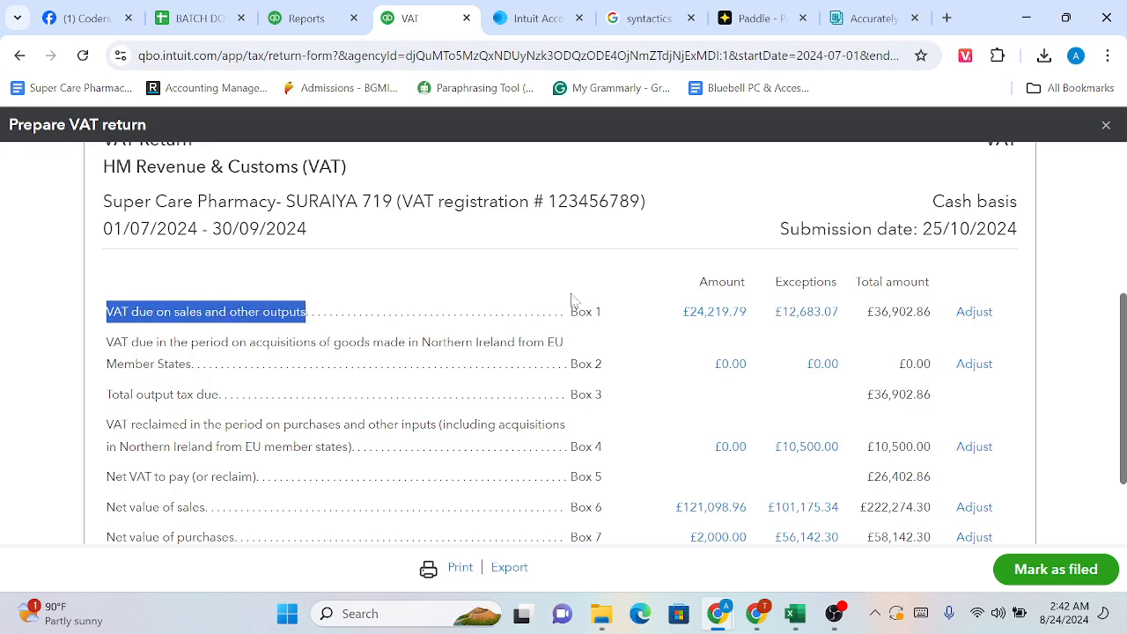
pyautogui.moveTo(619, 313); pyautogui.dragTo(569, 312)
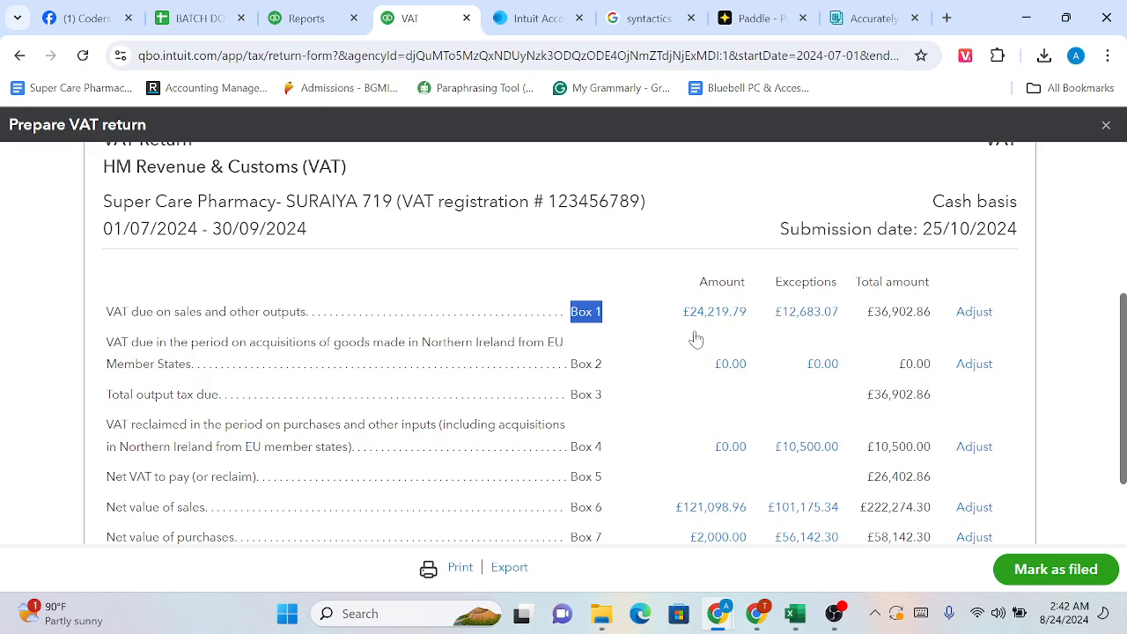
pyautogui.scroll(-1, 671, 332)
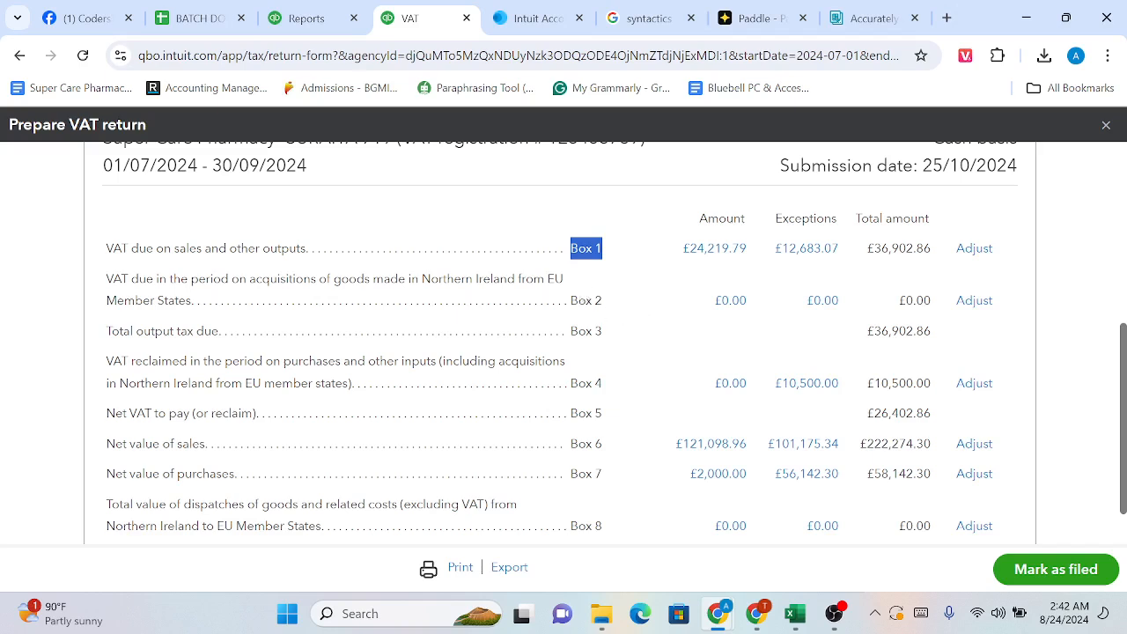
pyautogui.scroll(-1, 612, 308)
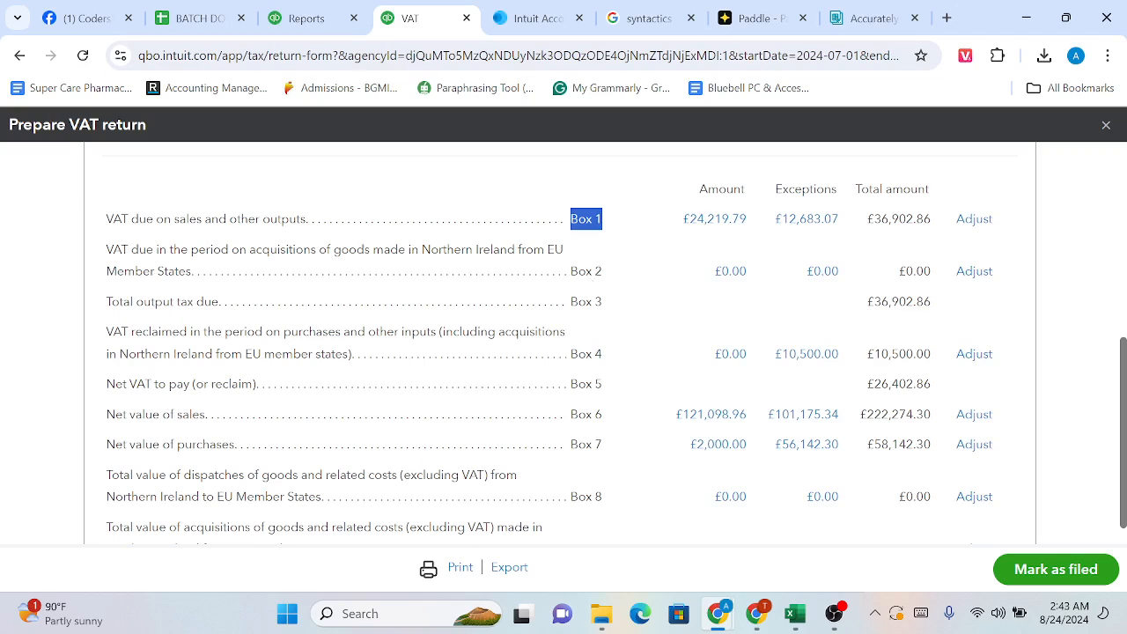
pyautogui.scroll(-1, 595, 310)
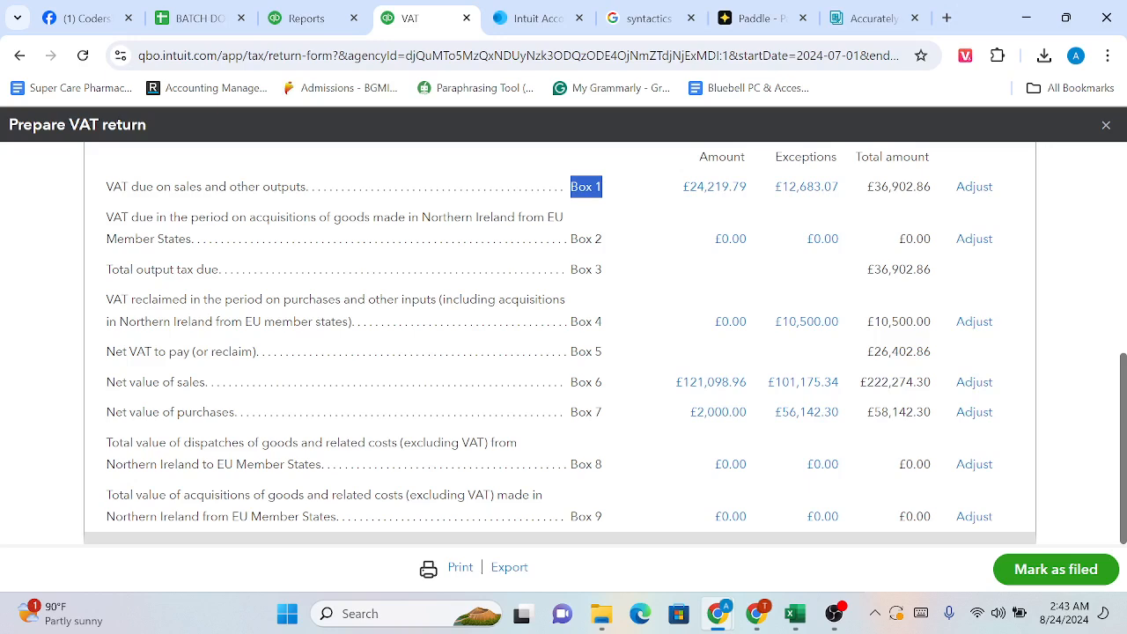
pyautogui.moveTo(606, 360); pyautogui.dragTo(560, 365)
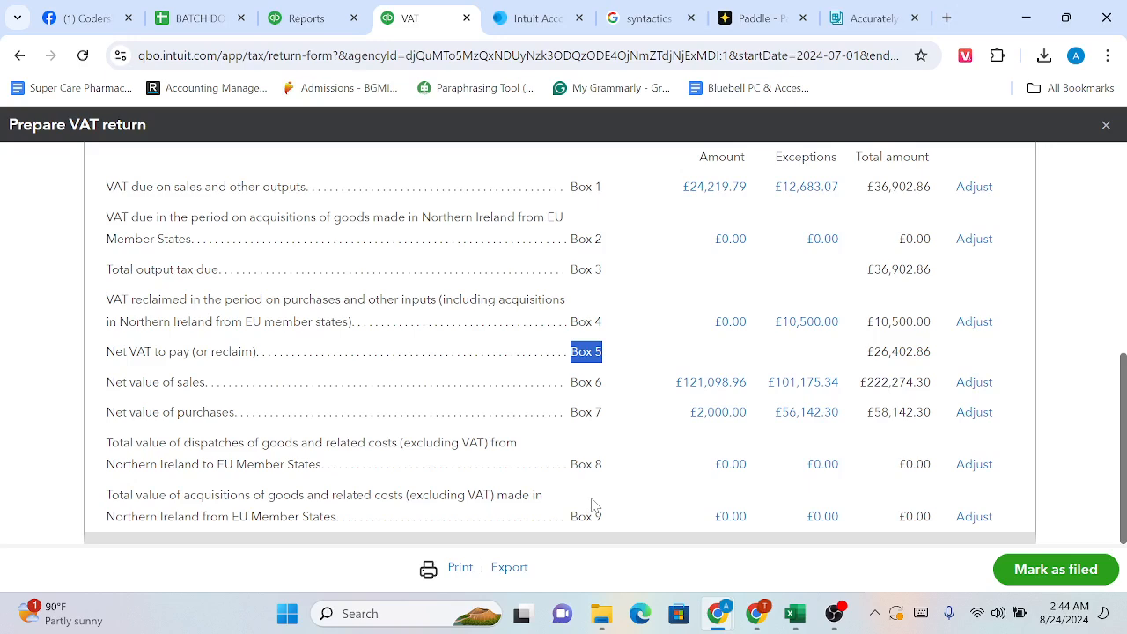
# Try to mark the quarterly VAT return with the 25/10/2024 submission date as filed
pyautogui.scroll(2, 593, 507)
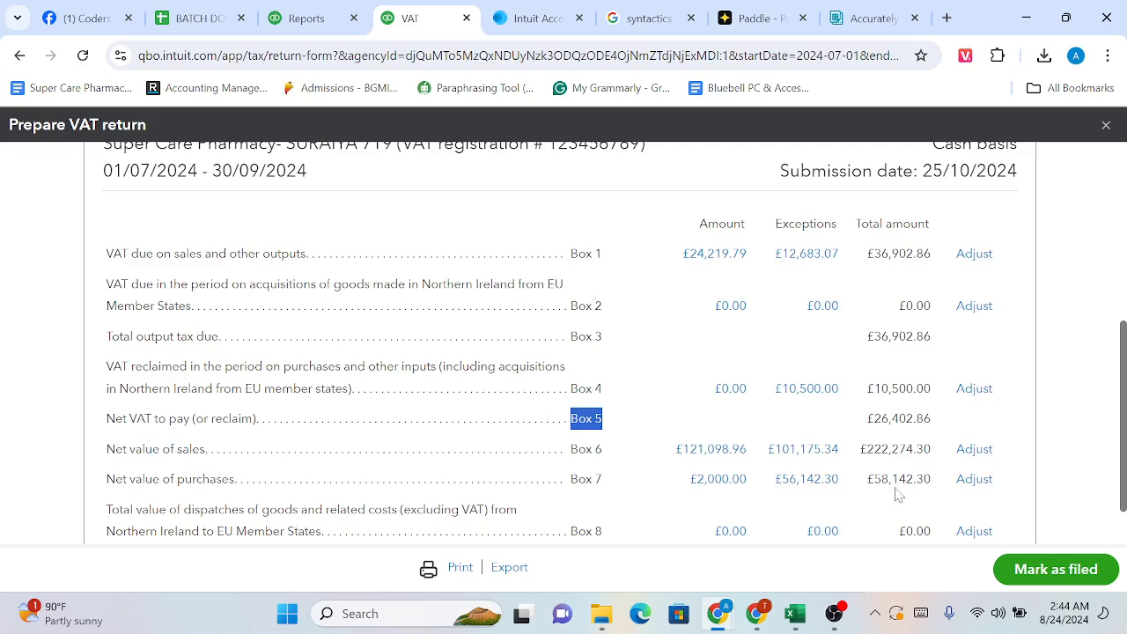
pyautogui.click(1041, 571)
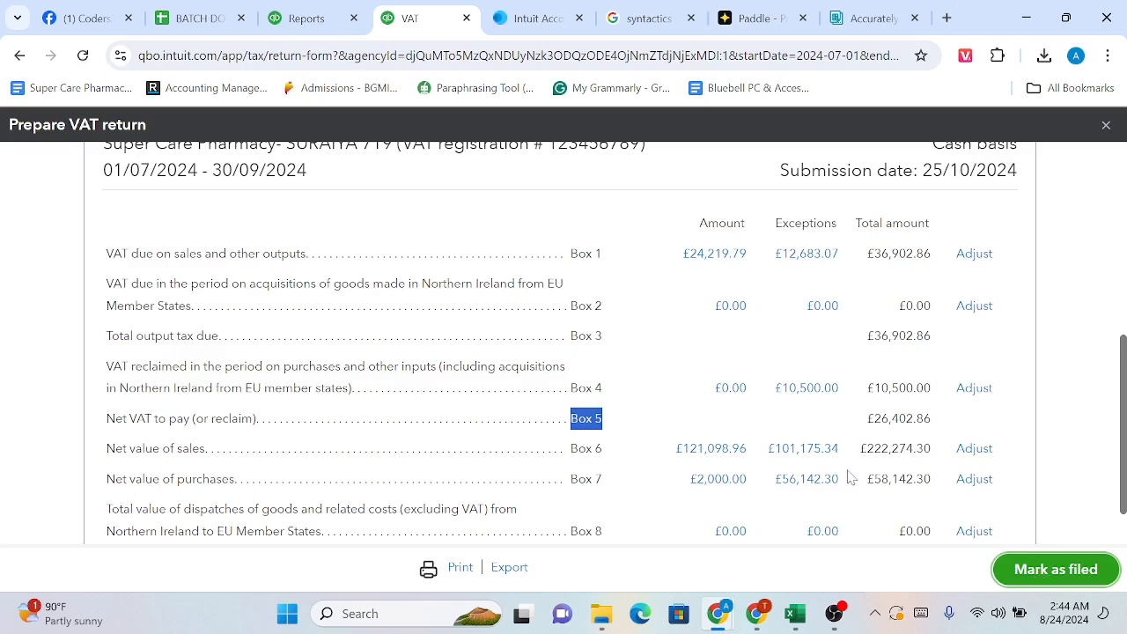
pyautogui.scroll(3, 850, 476)
pyautogui.scroll(3, 849, 475)
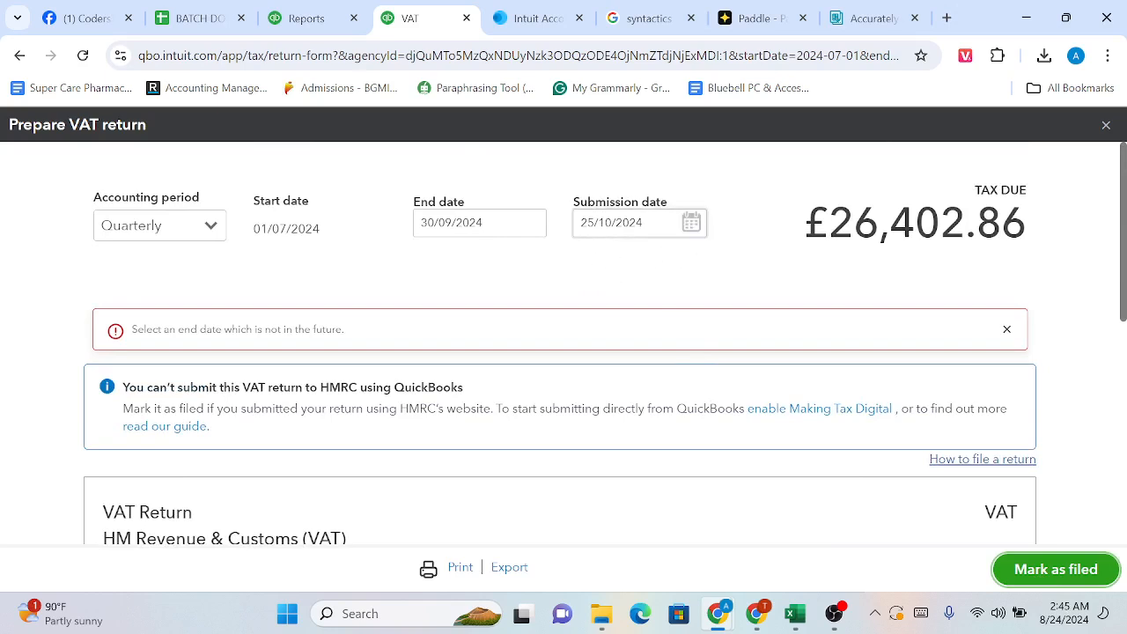
# Set the VAT return's submission date to 24/09/2024, check the box amounts and try to mark the return as filed
pyautogui.click(690, 224)
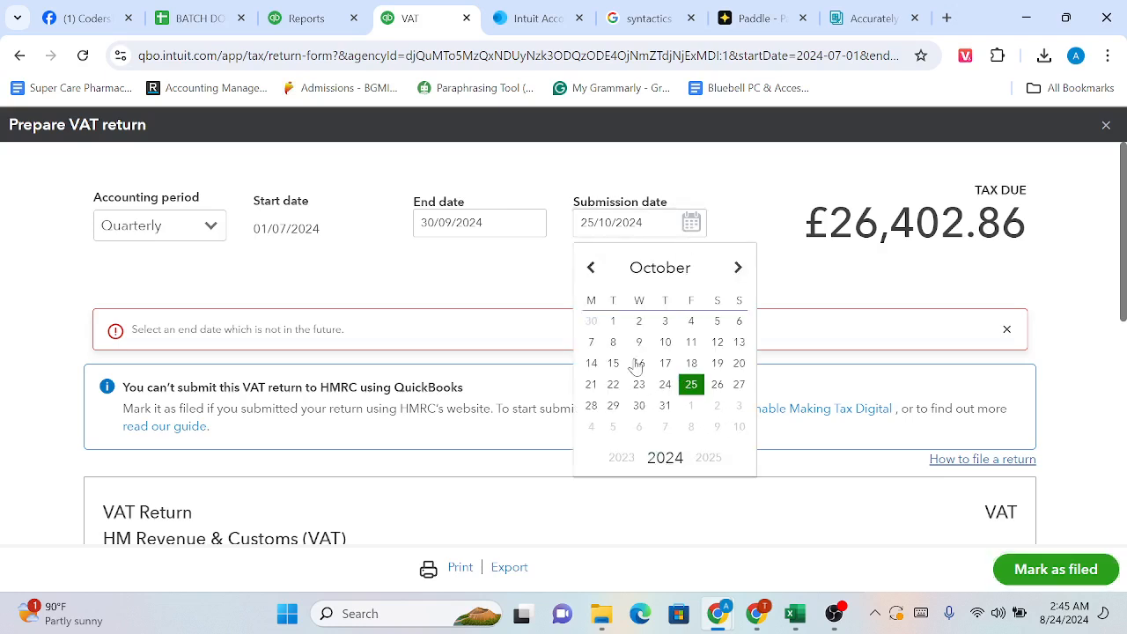
pyautogui.click(591, 269)
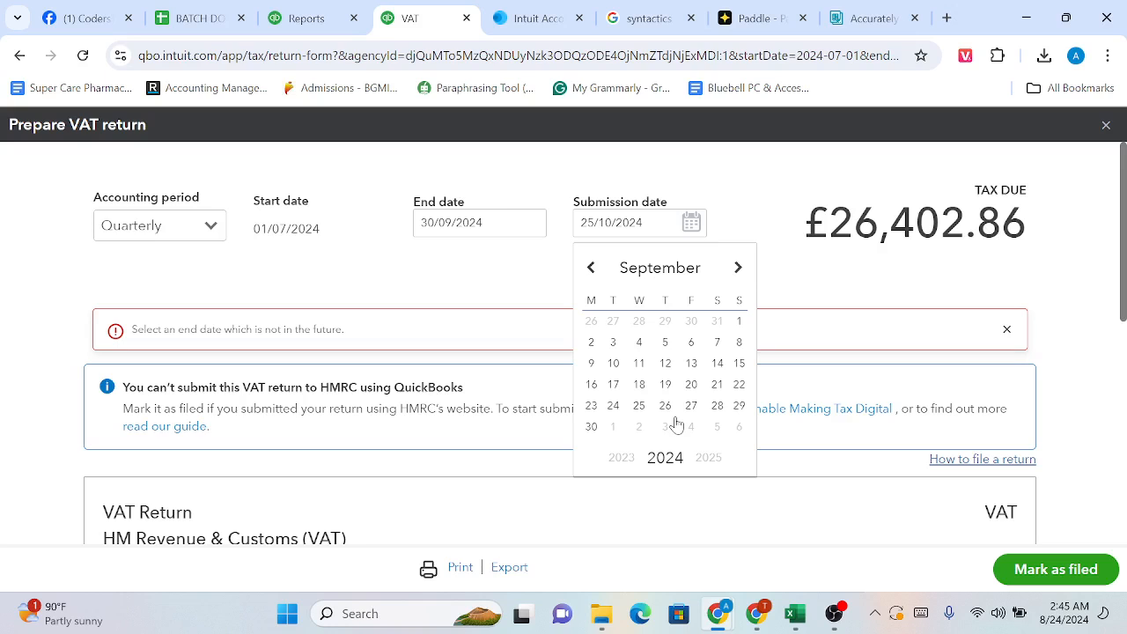
pyautogui.click(612, 406)
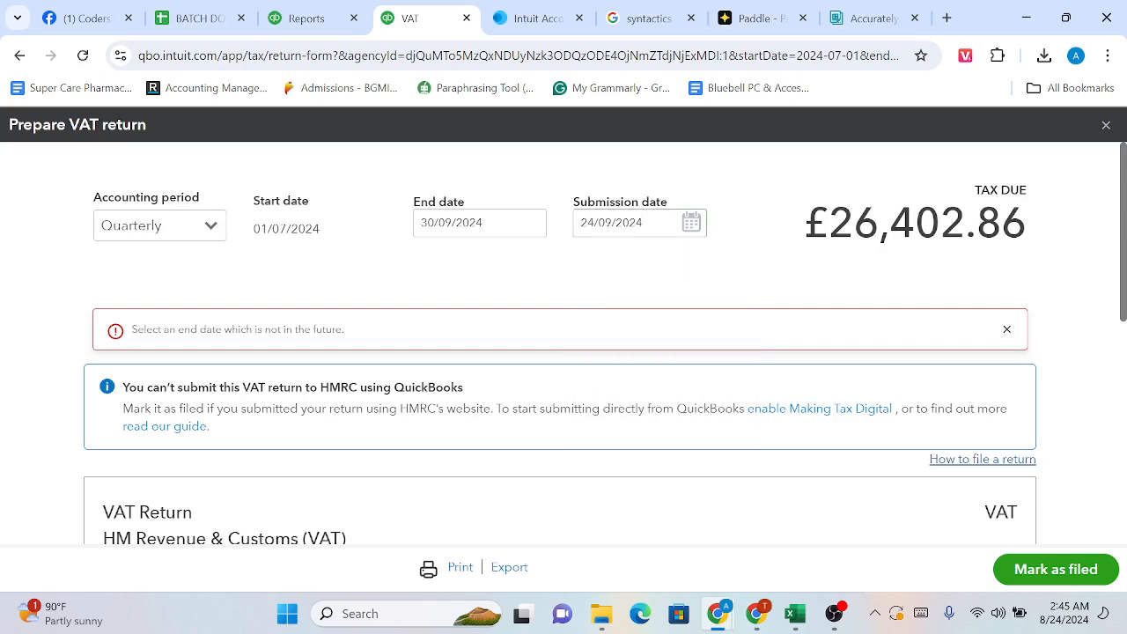
pyautogui.scroll(-2, 621, 385)
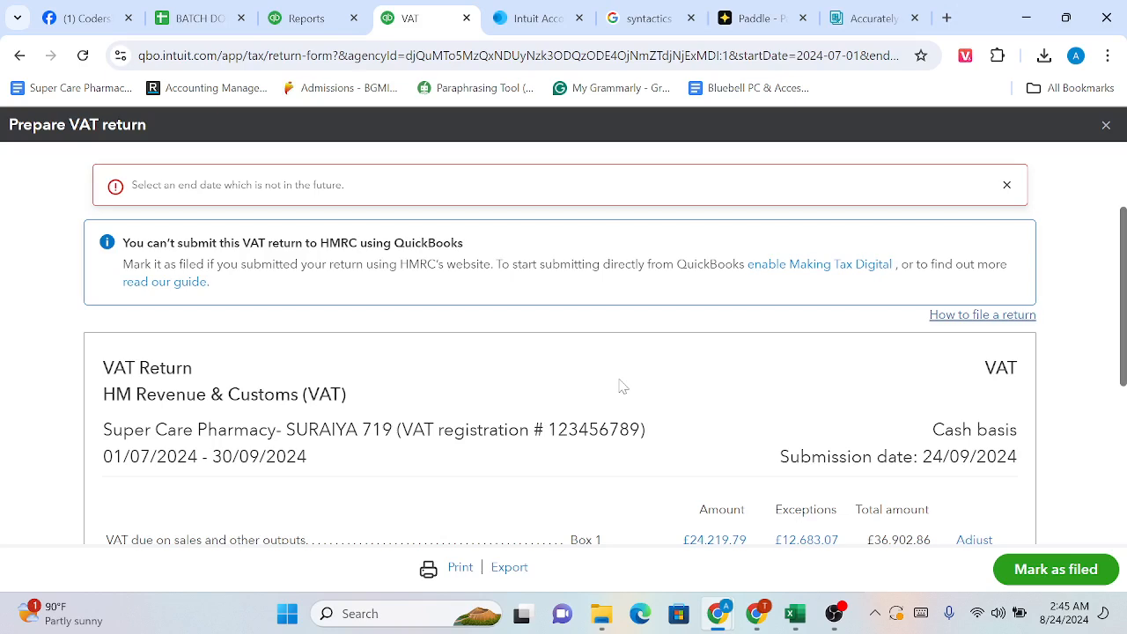
pyautogui.scroll(-2, 620, 385)
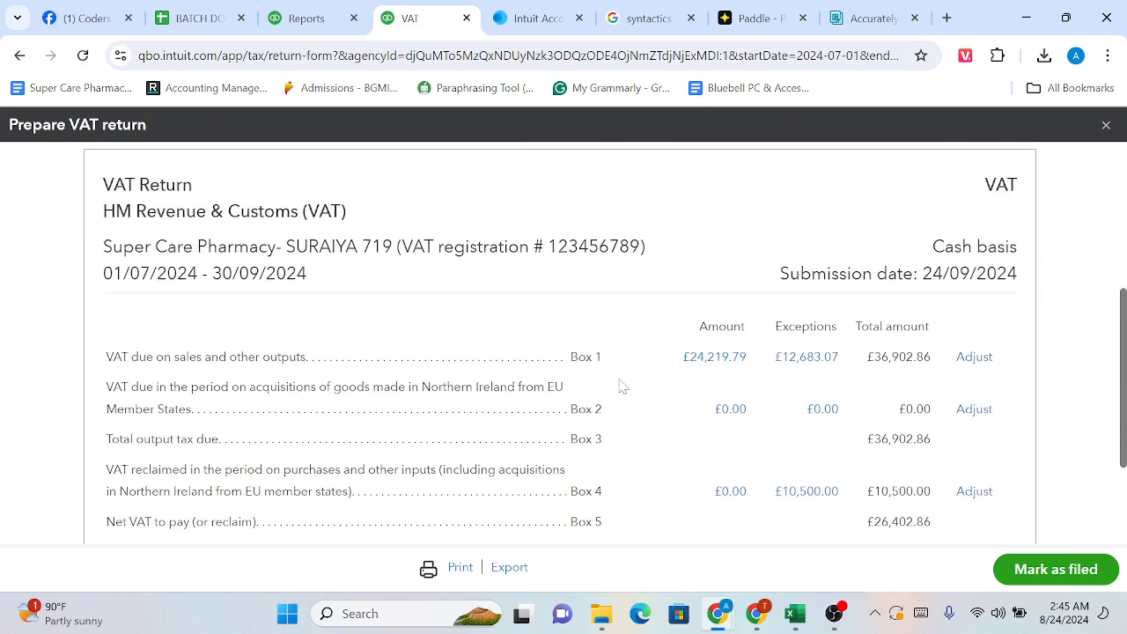
pyautogui.scroll(-2, 678, 453)
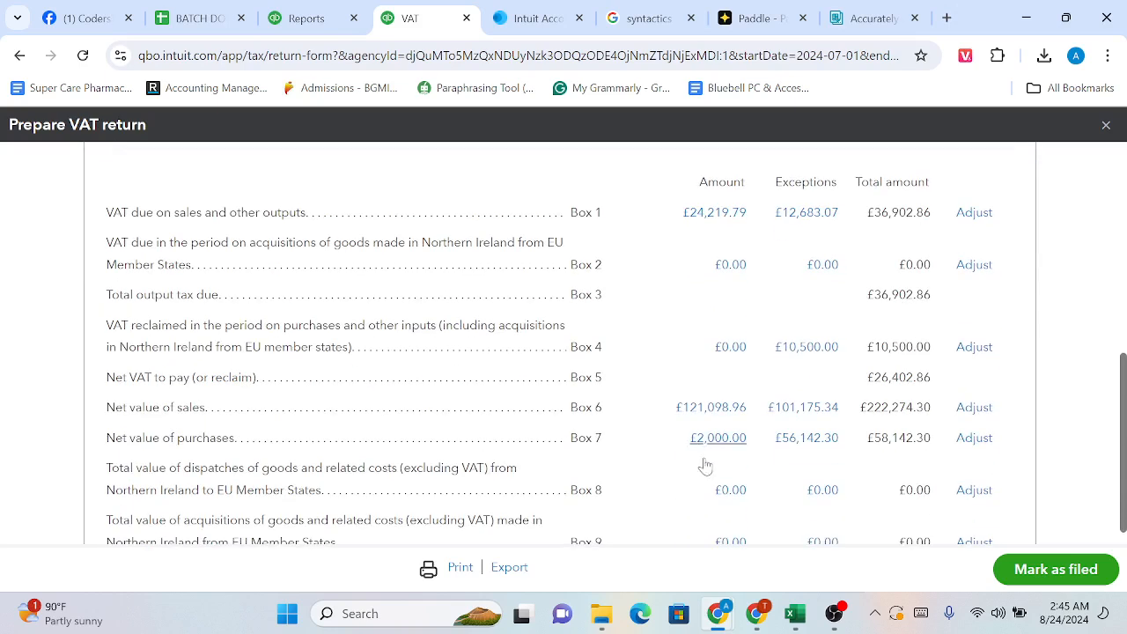
pyautogui.click(1075, 568)
pyautogui.scroll(-1, 818, 510)
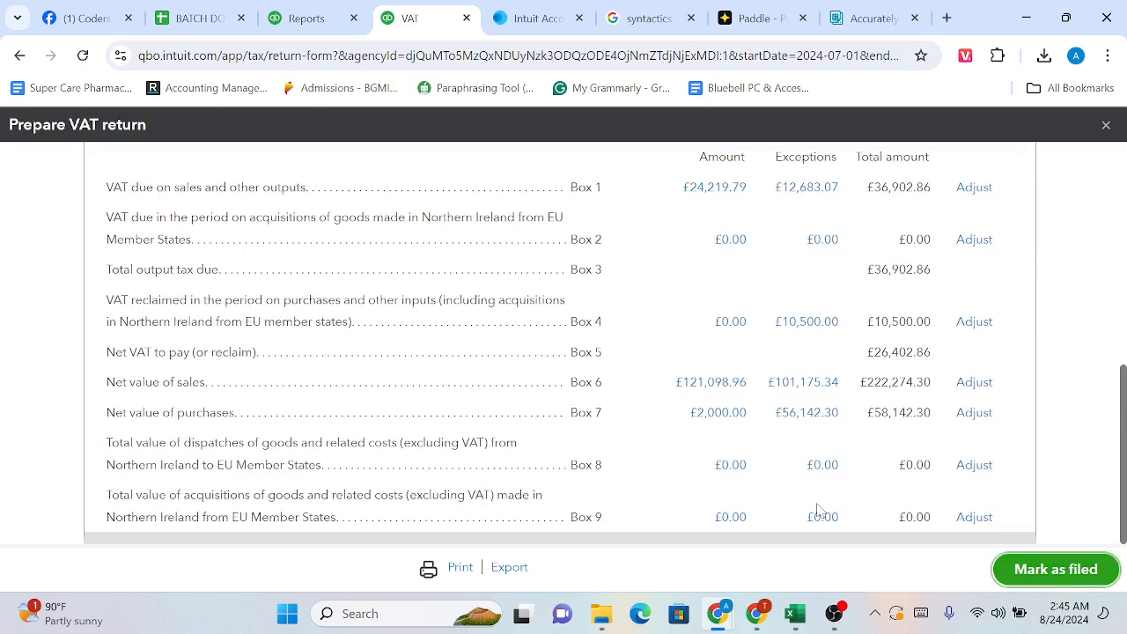
pyautogui.scroll(5, 817, 510)
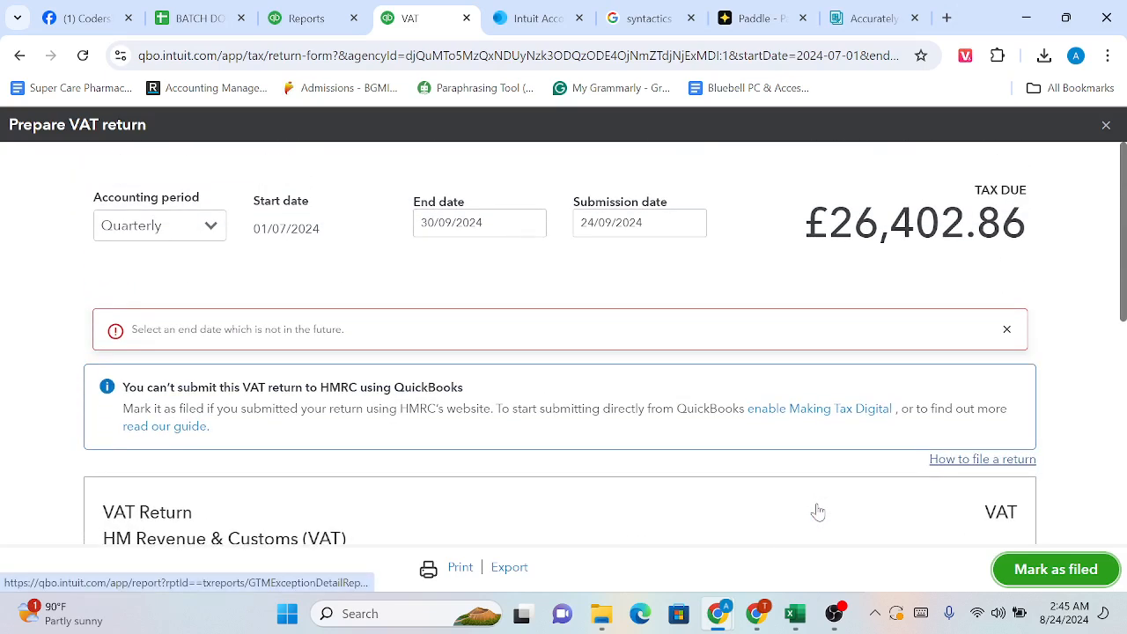
pyautogui.scroll(-5, 817, 510)
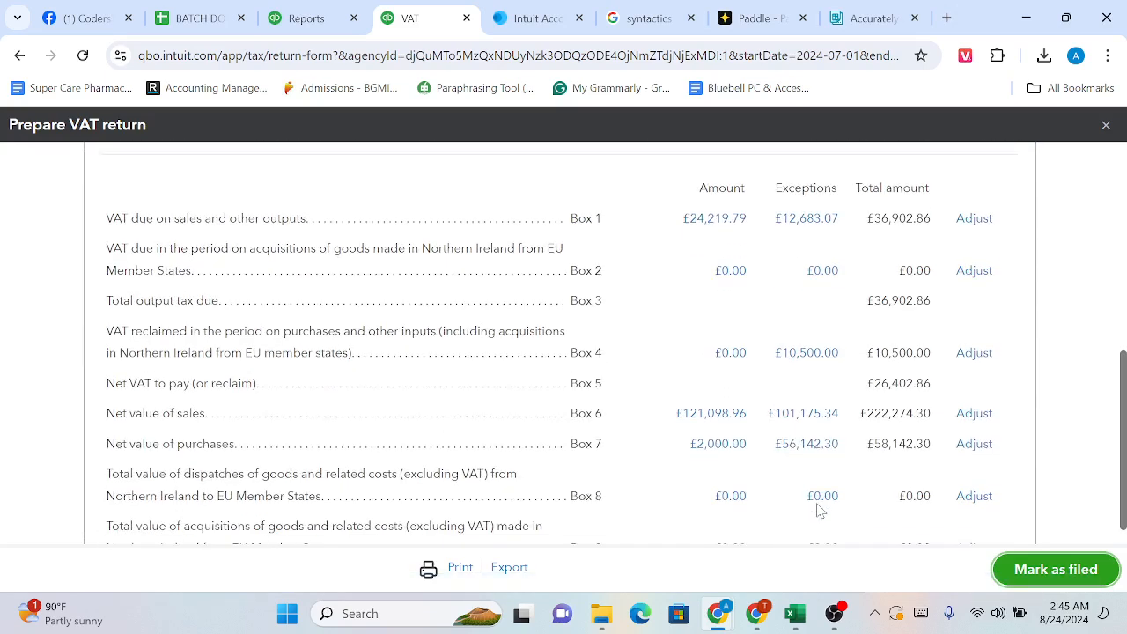
pyautogui.click(1046, 568)
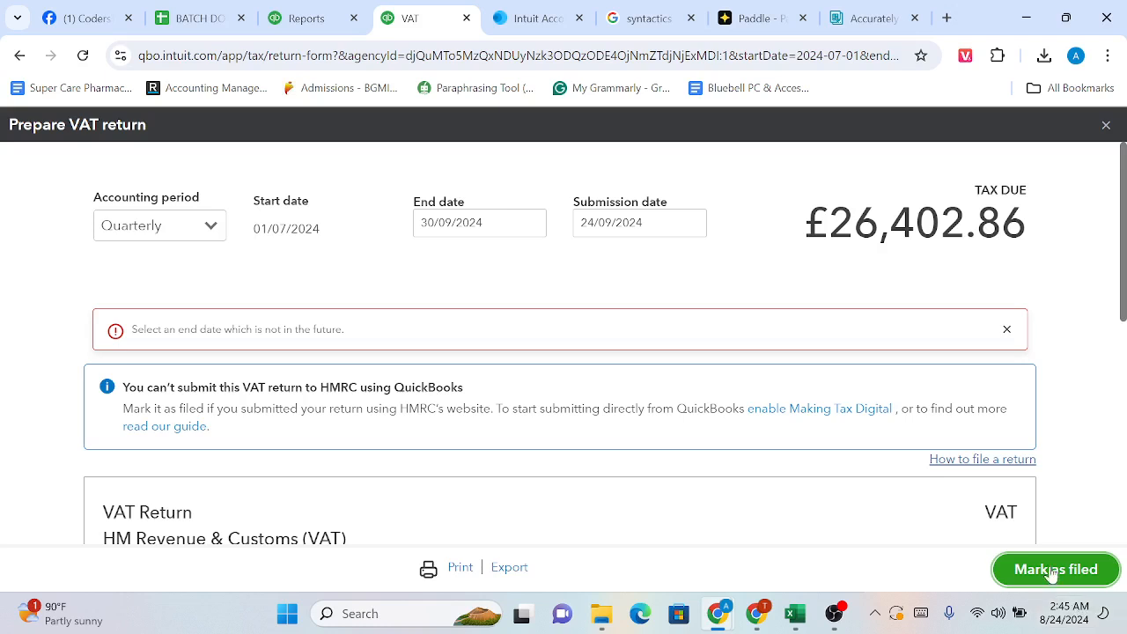
# Dismiss the end date error, set the submission date to 23/09/2024 and try to mark the return as filed
pyautogui.click(1007, 331)
pyautogui.click(691, 223)
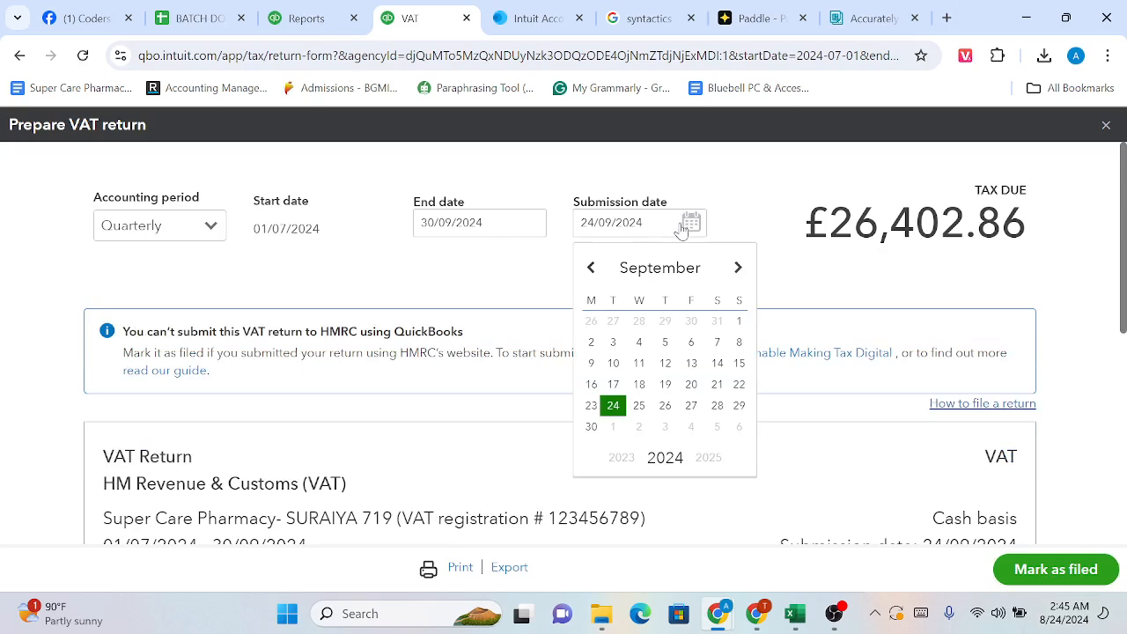
pyautogui.click(592, 407)
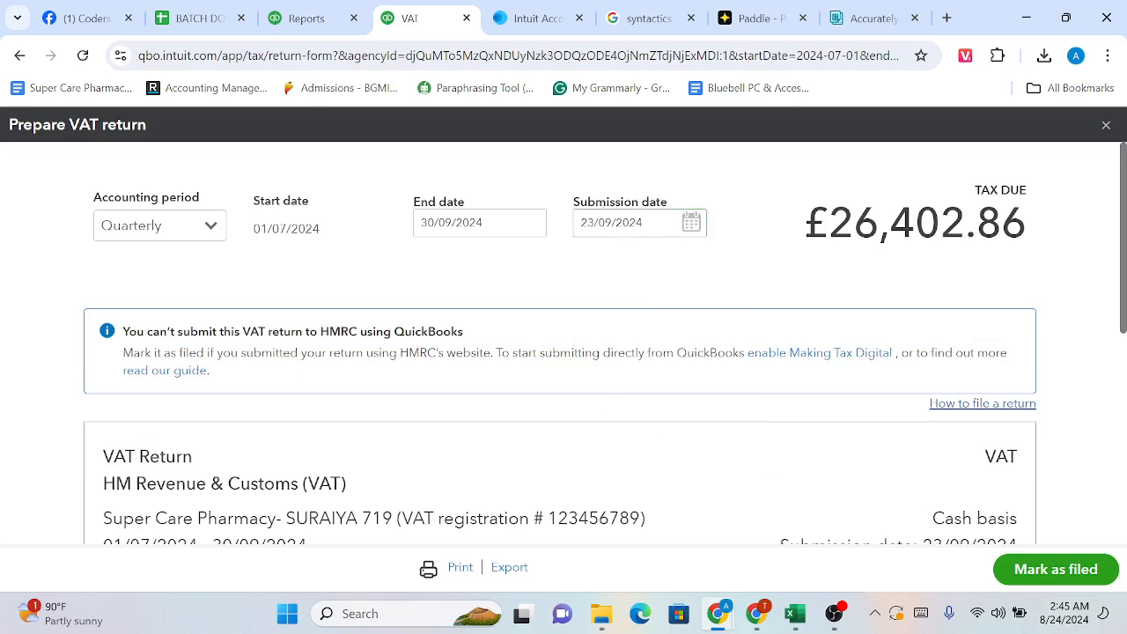
pyautogui.click(1068, 577)
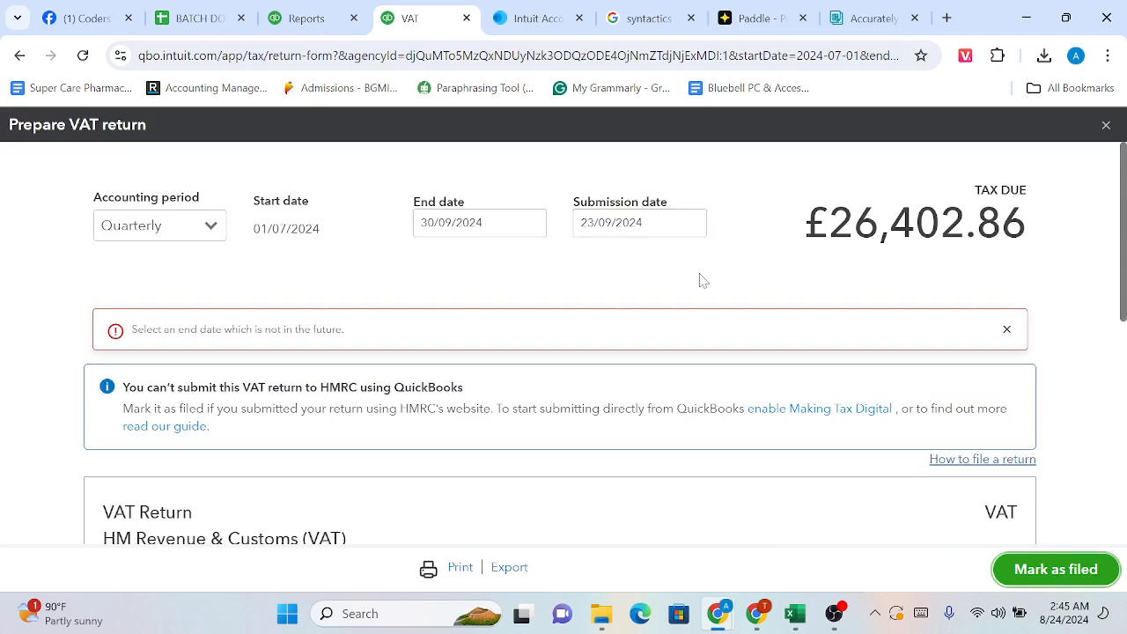
pyautogui.scroll(-5, 704, 266)
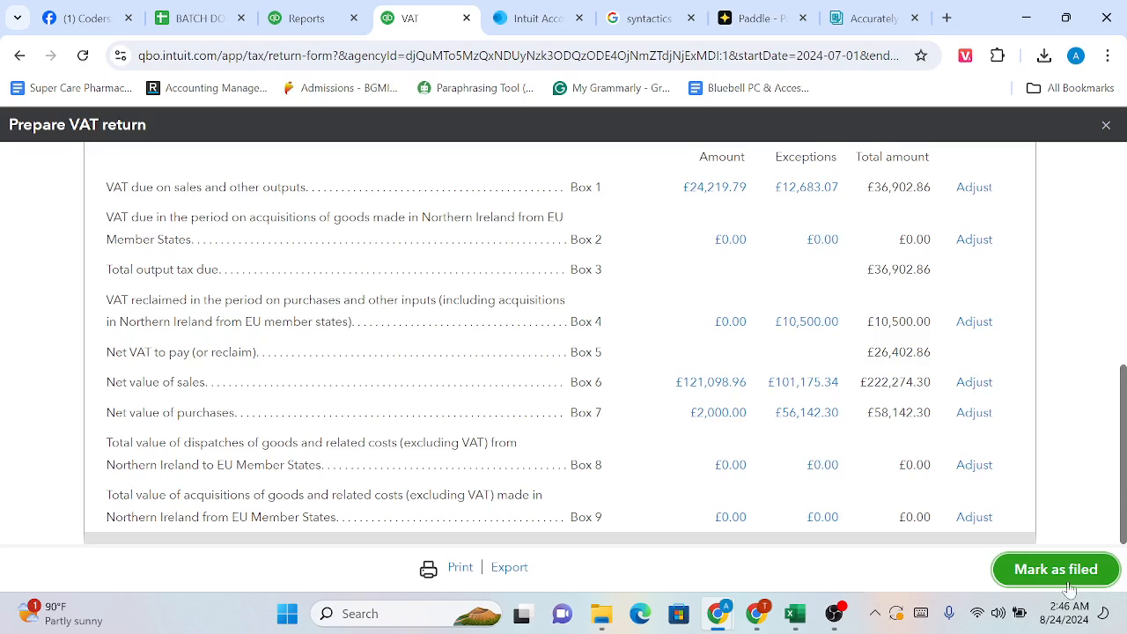
# Try the submission date 01/10/2024, replace it with 18/10/2024 and try to mark the quarterly return as filed
pyautogui.scroll(5, 830, 444)
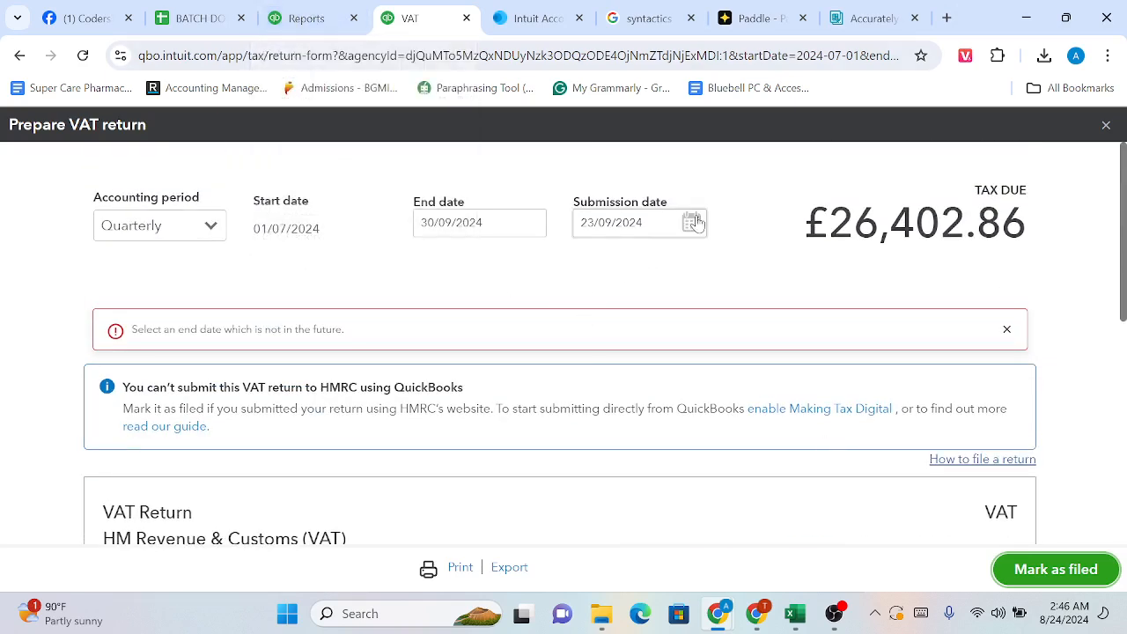
pyautogui.click(621, 224)
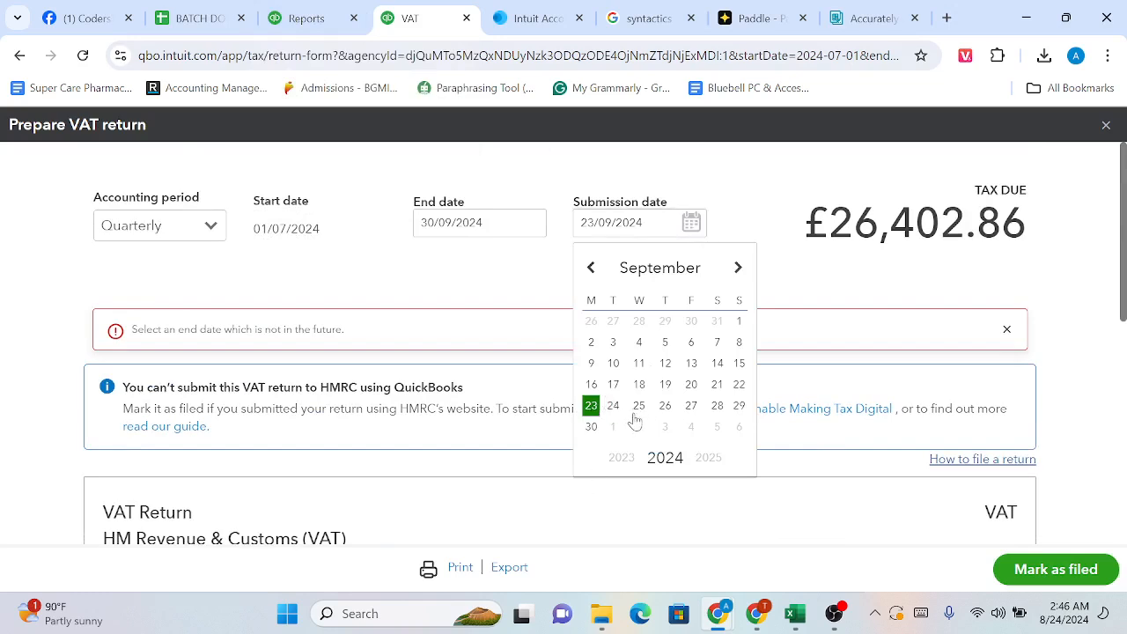
pyautogui.click(737, 269)
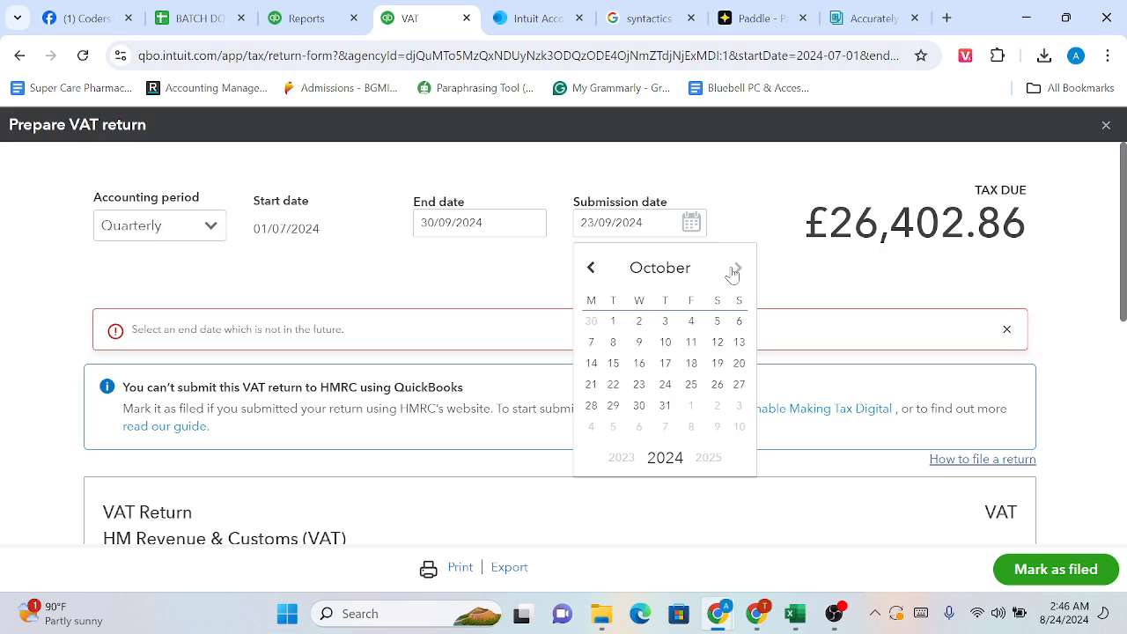
pyautogui.click(614, 322)
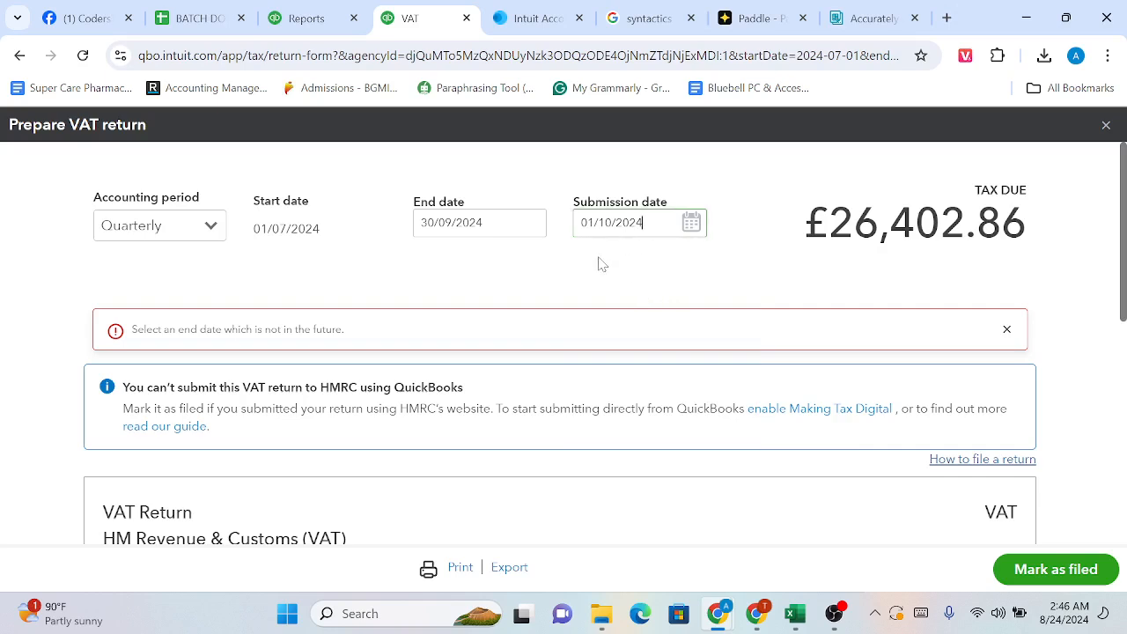
pyautogui.click(688, 227)
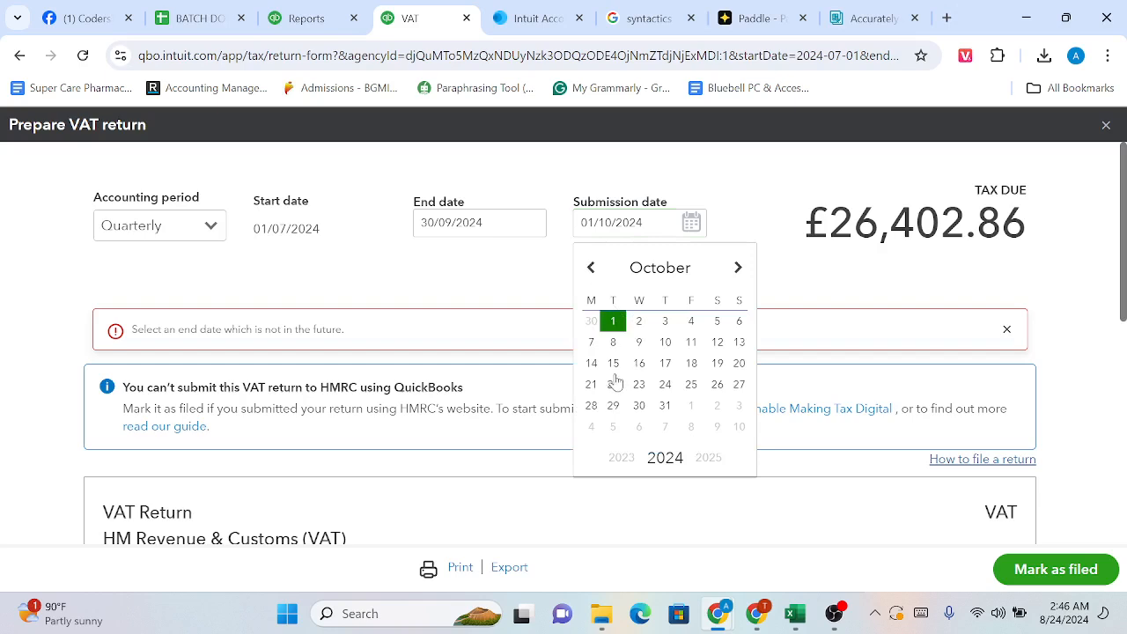
pyautogui.click(692, 365)
pyautogui.click(1024, 564)
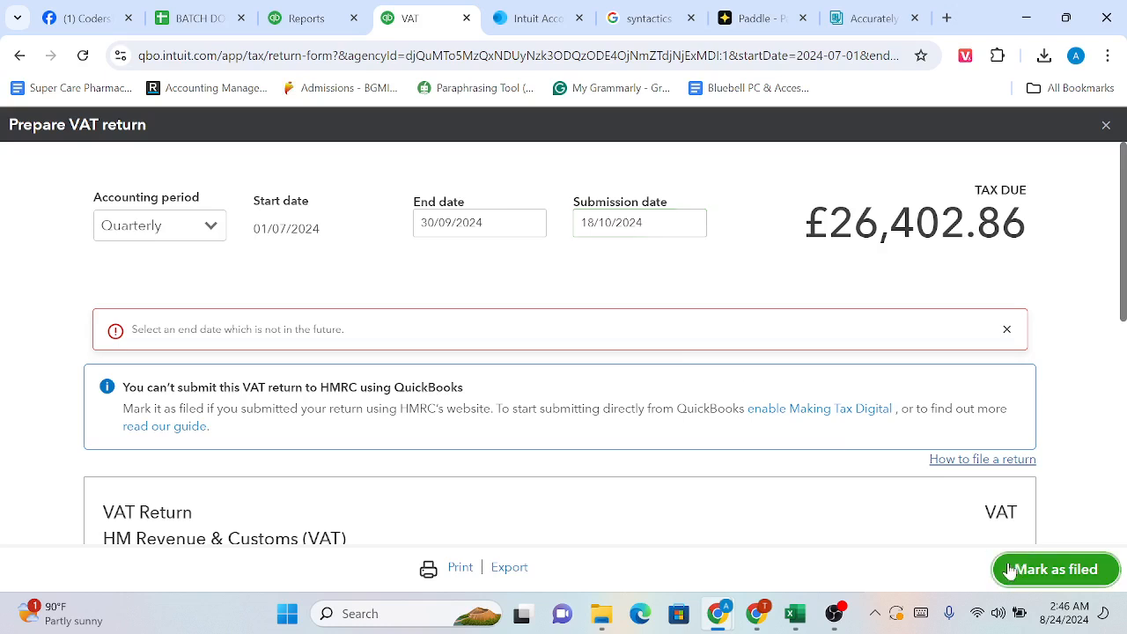
# Change the VAT return's accounting period to Monthly and set its submission date to 24/08/2024
pyautogui.click(219, 230)
pyautogui.click(219, 229)
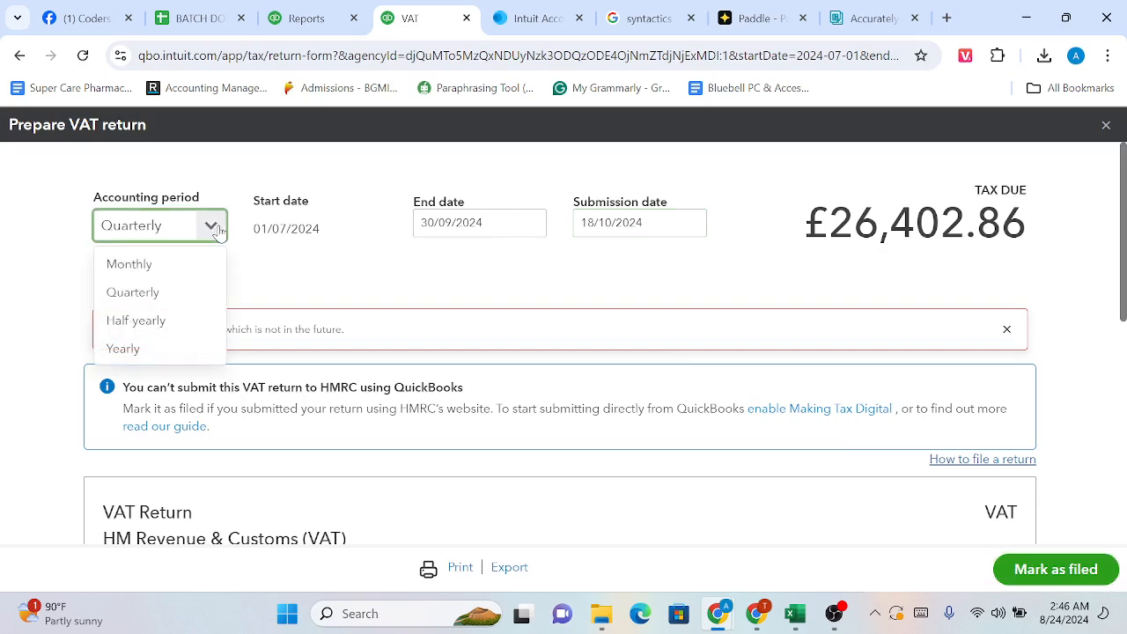
pyautogui.click(176, 269)
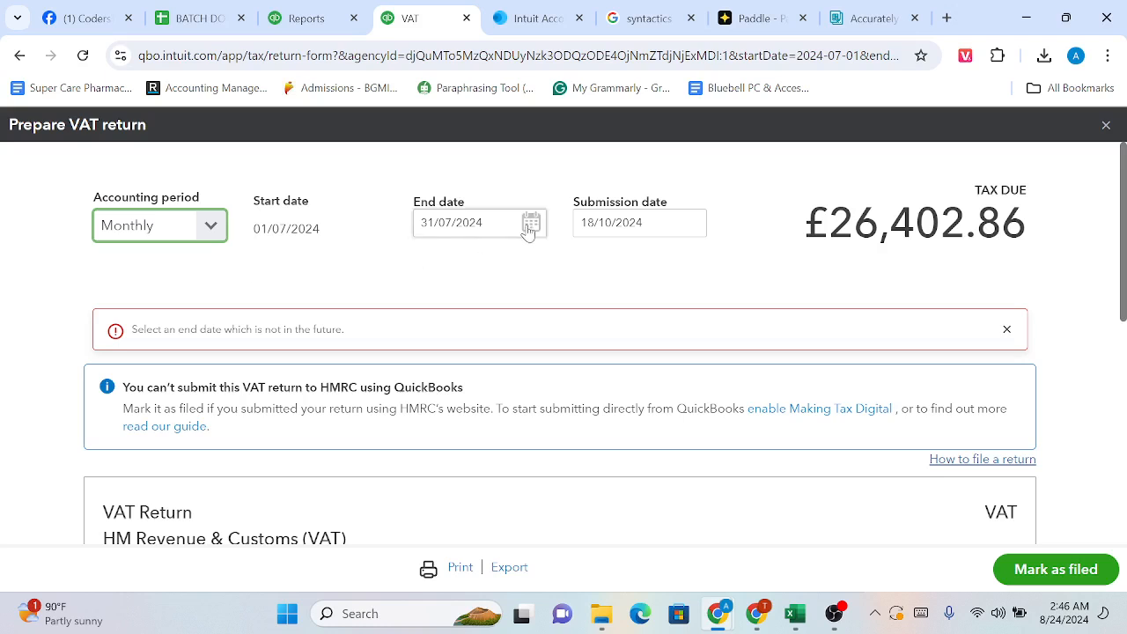
pyautogui.click(691, 231)
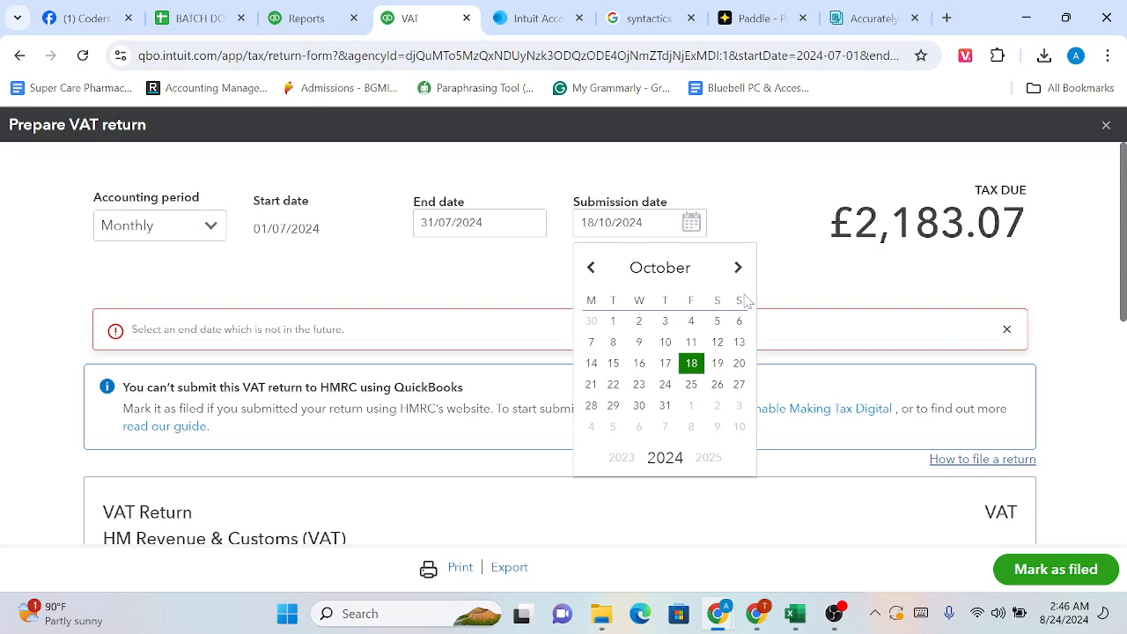
pyautogui.click(599, 278)
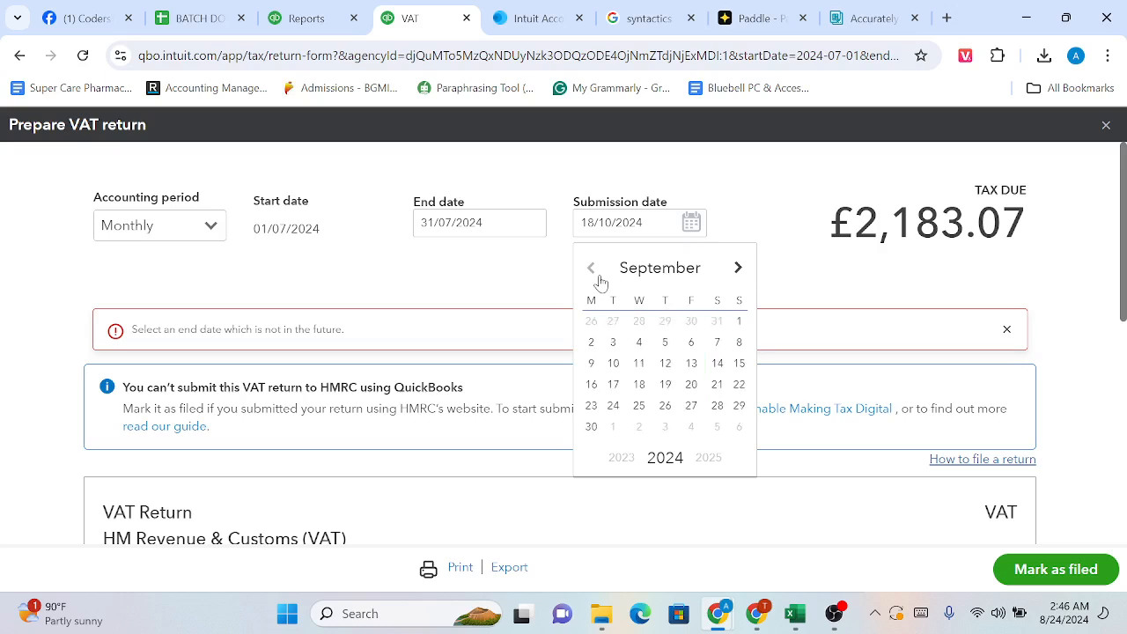
pyautogui.click(598, 278)
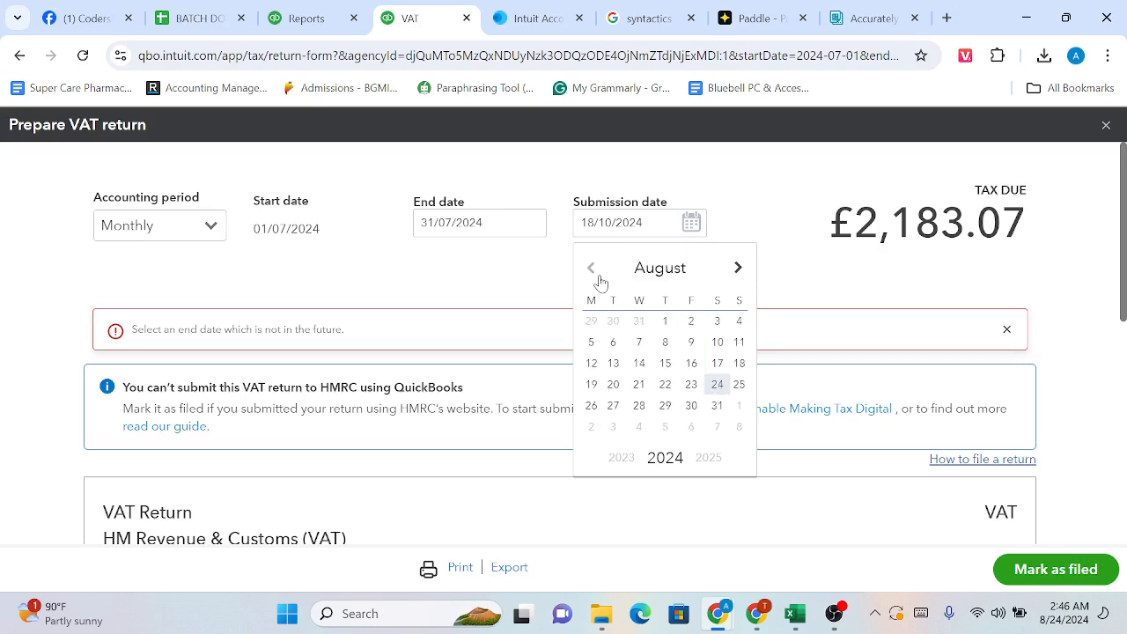
pyautogui.click(718, 386)
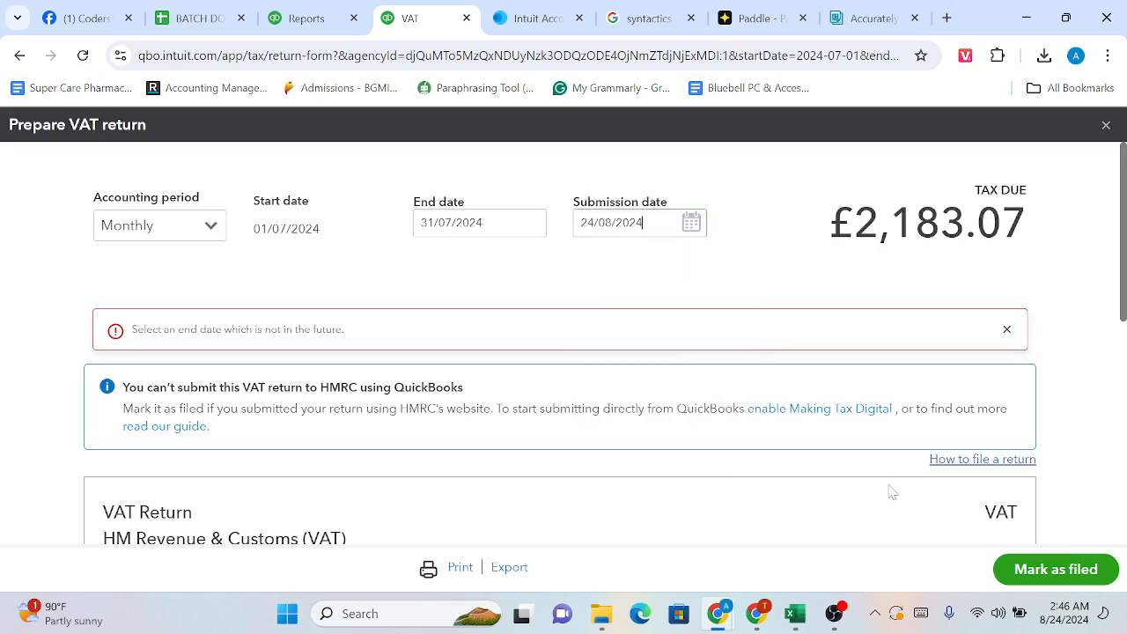
# Mark the July 2024 VAT return as filed, confirm closing the period and start recording its payment
pyautogui.click(1053, 570)
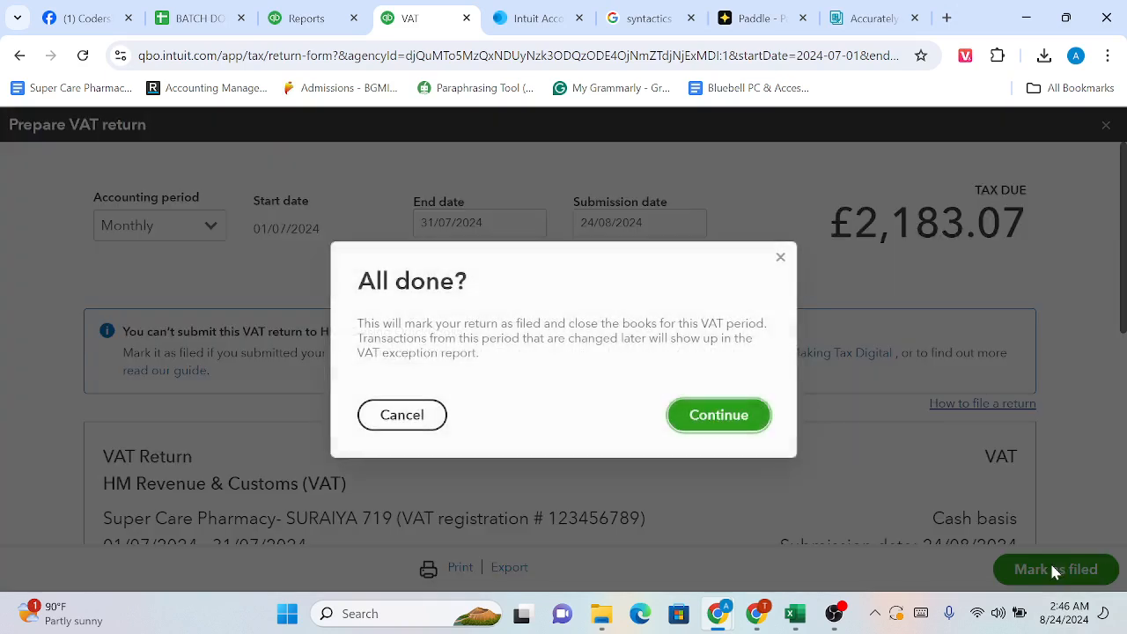
pyautogui.click(725, 416)
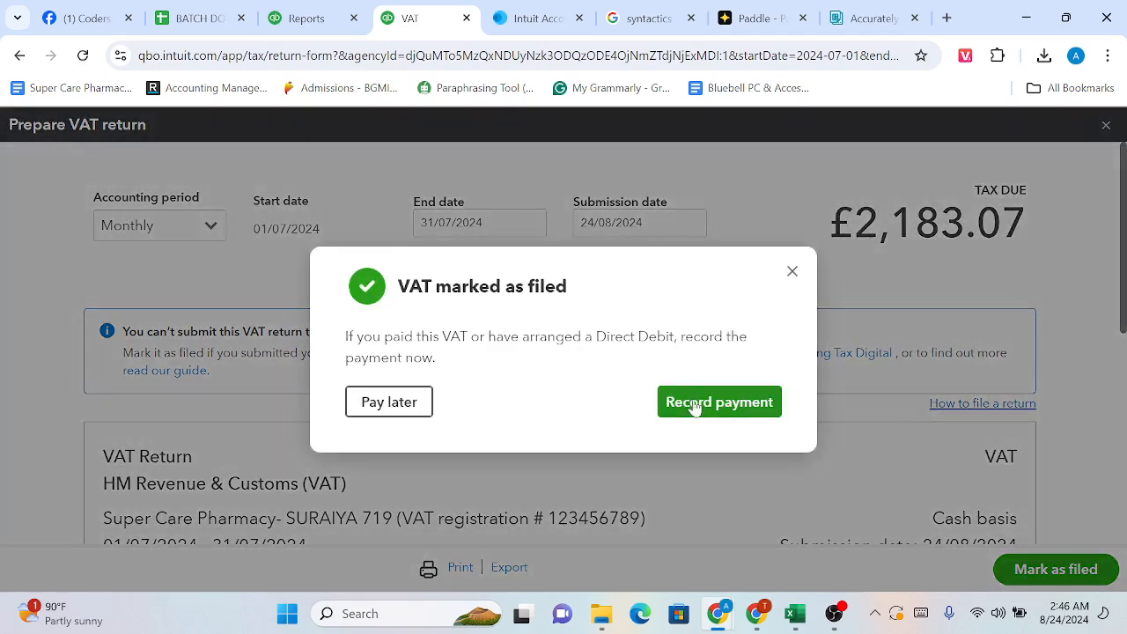
pyautogui.click(695, 404)
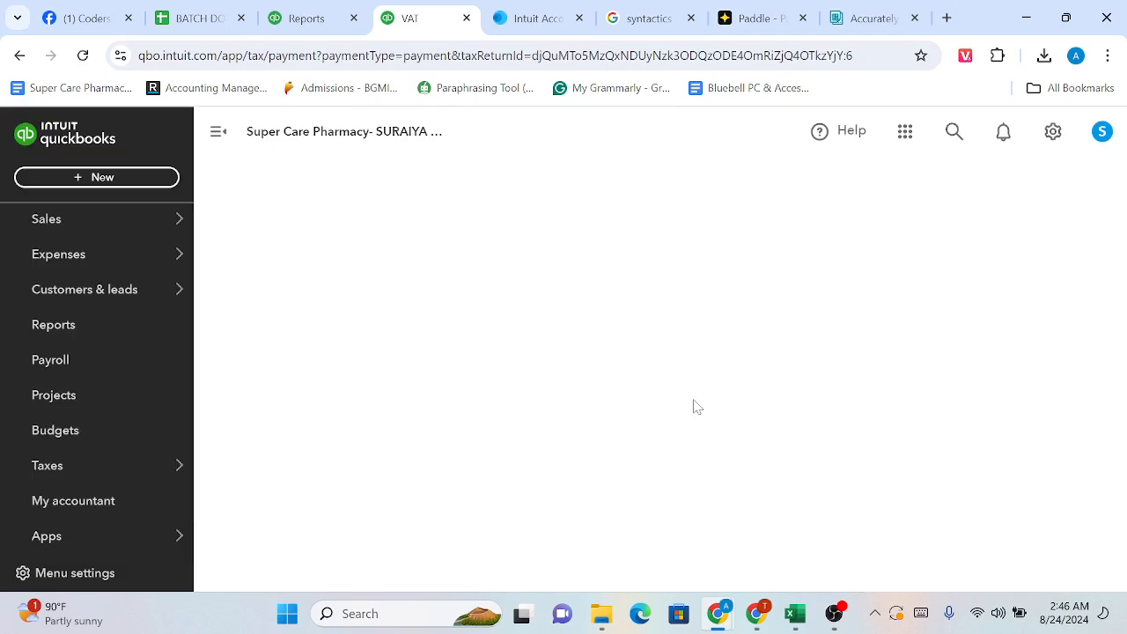
# Set the VAT payment date to 24/08/2024
pyautogui.scroll(-1, 695, 405)
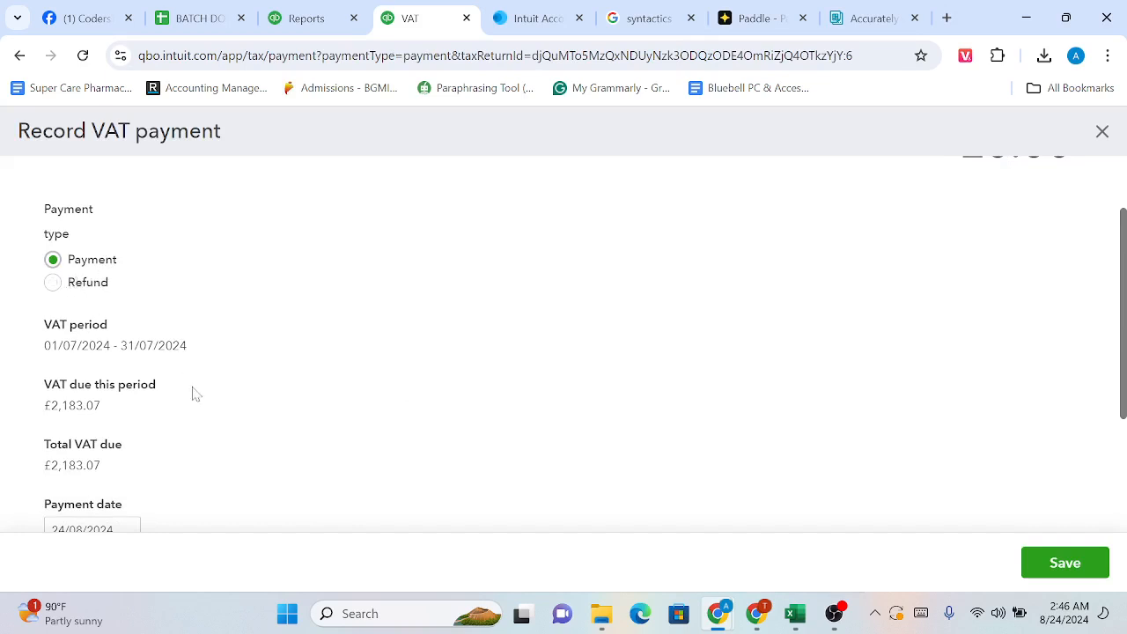
pyautogui.scroll(-1, 121, 343)
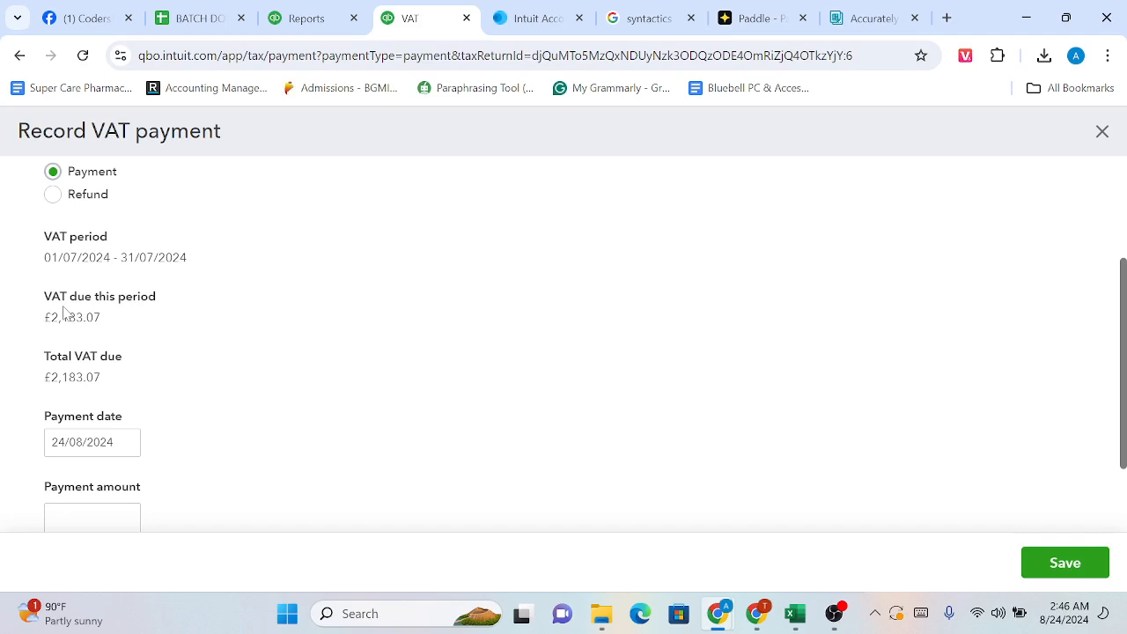
pyautogui.scroll(-1, 123, 326)
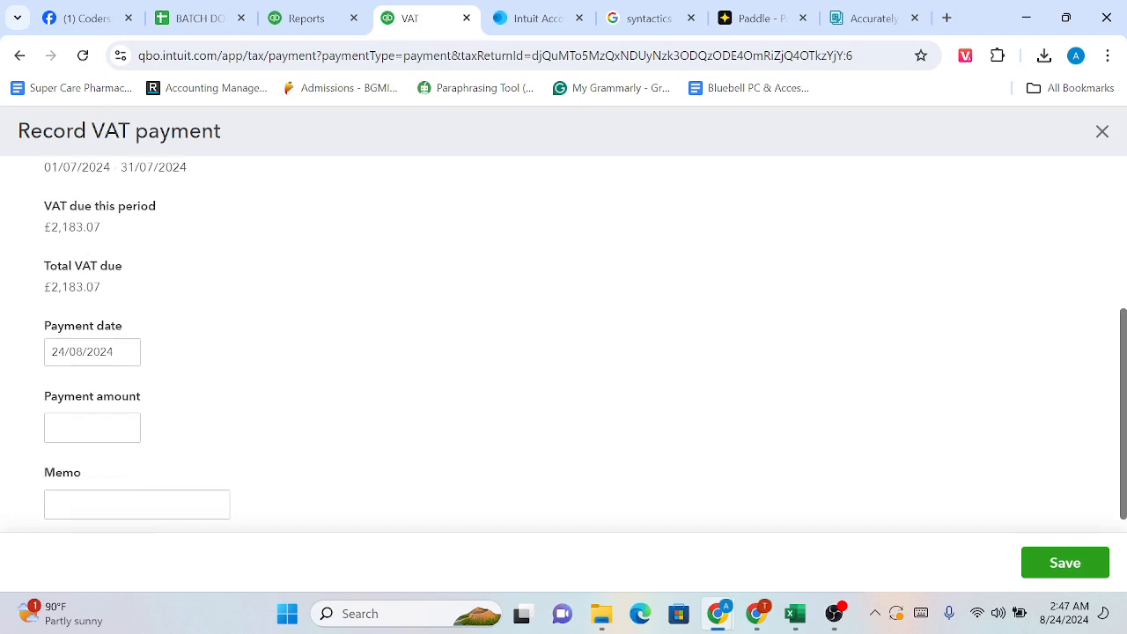
pyautogui.scroll(-1, 106, 299)
pyautogui.click(124, 330)
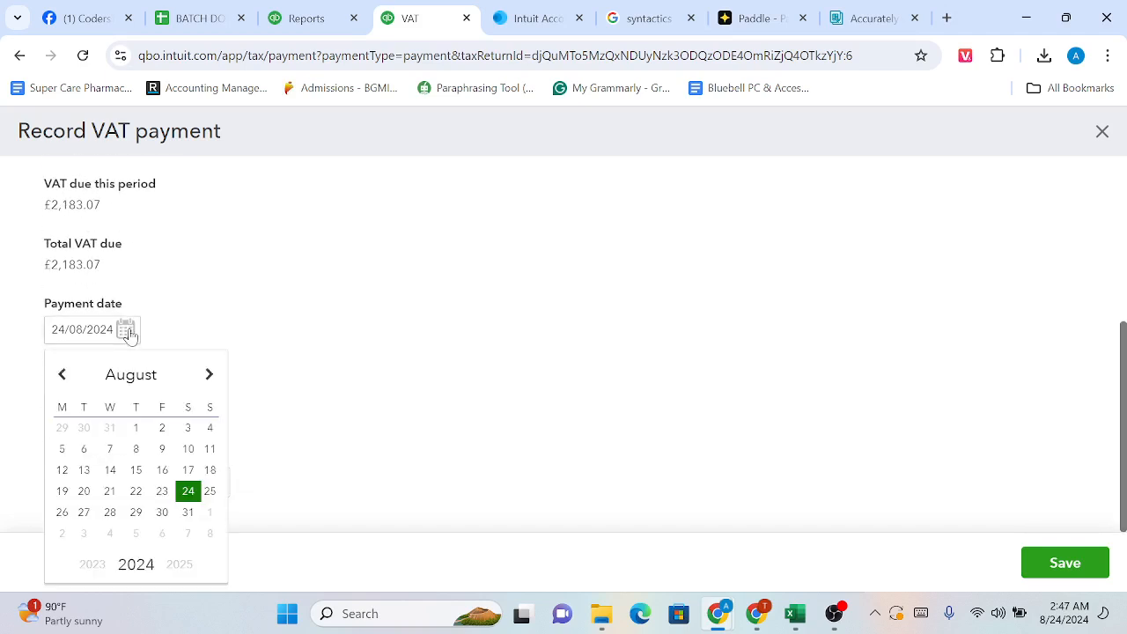
pyautogui.click(185, 498)
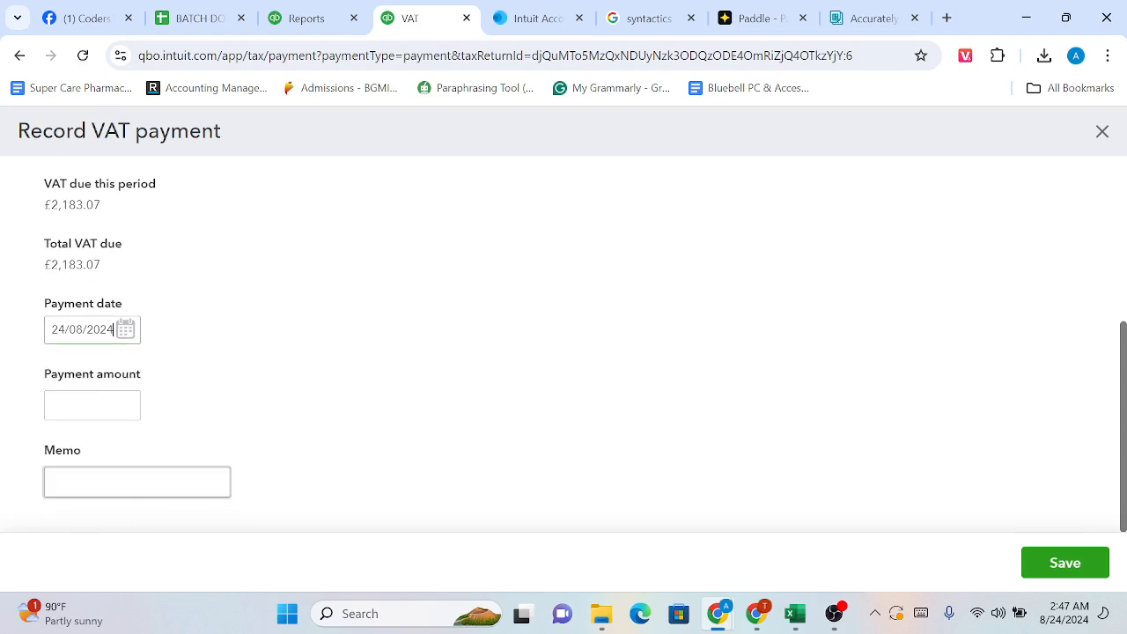
# Copy the total VAT due, 2,183.07, into the payment amount
pyautogui.click(123, 407)
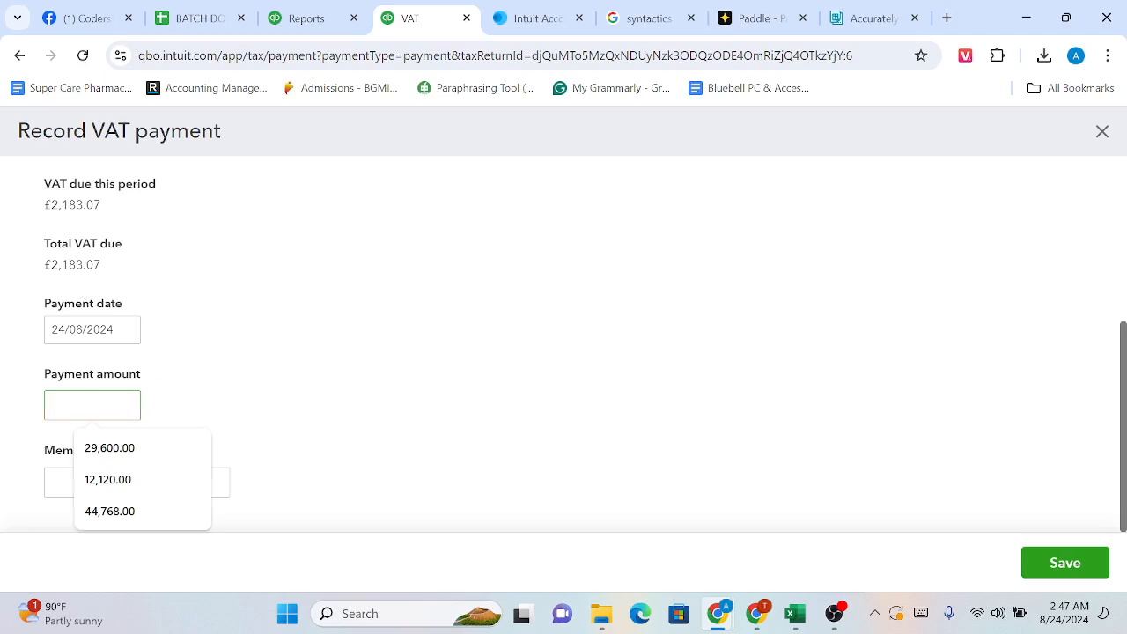
pyautogui.moveTo(101, 265); pyautogui.dragTo(51, 265)
pyautogui.hotkey('ctrl', 'c')
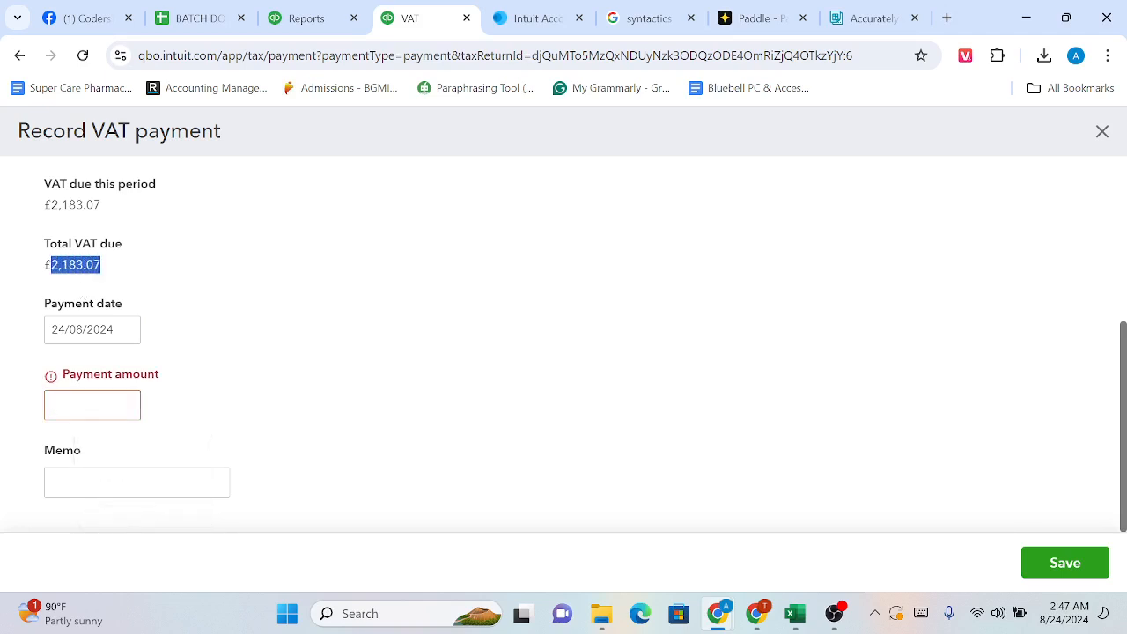
pyautogui.click(93, 406)
pyautogui.hotkey('ctrl', 'v')
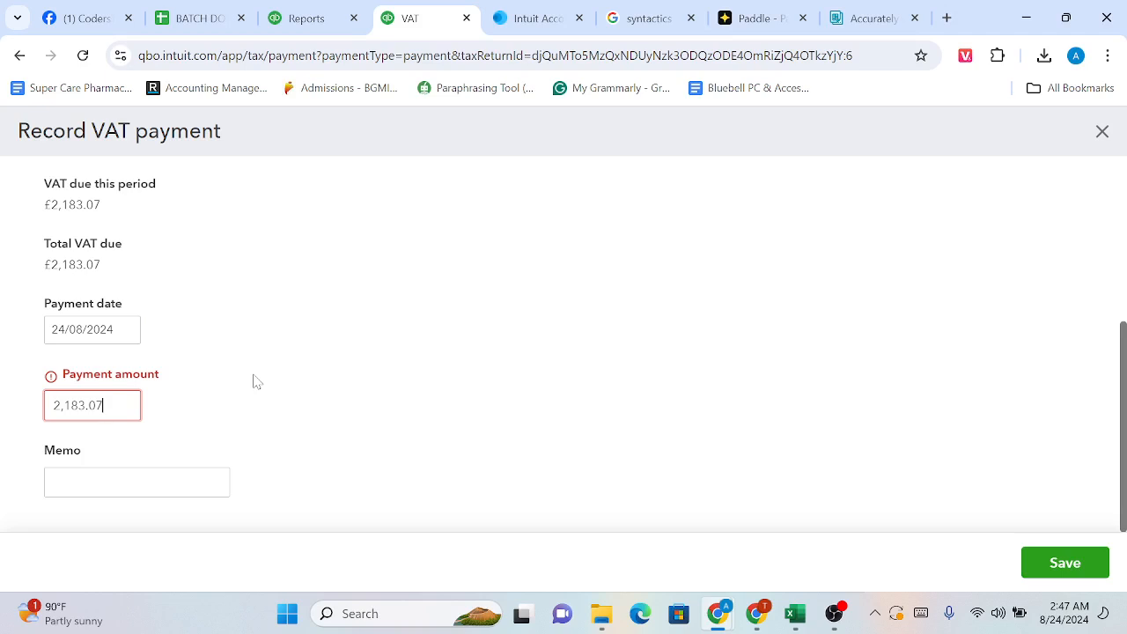
# Check the payment details and select the Wells Fargo bank account as the account the VAT is paid from
pyautogui.scroll(3, 255, 380)
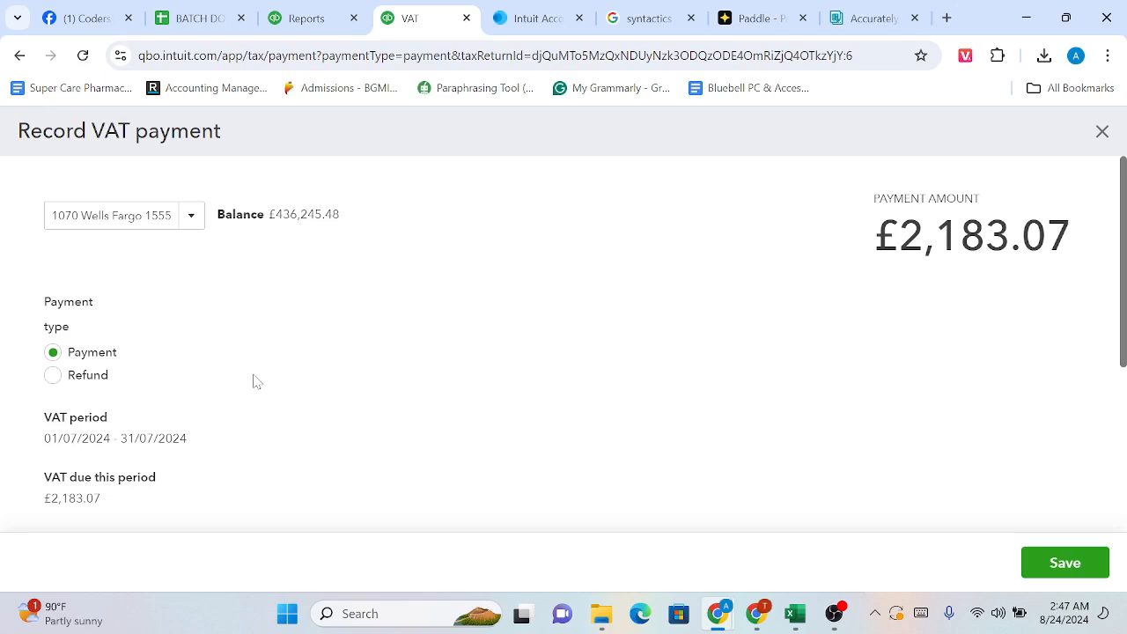
pyautogui.scroll(-3, 256, 380)
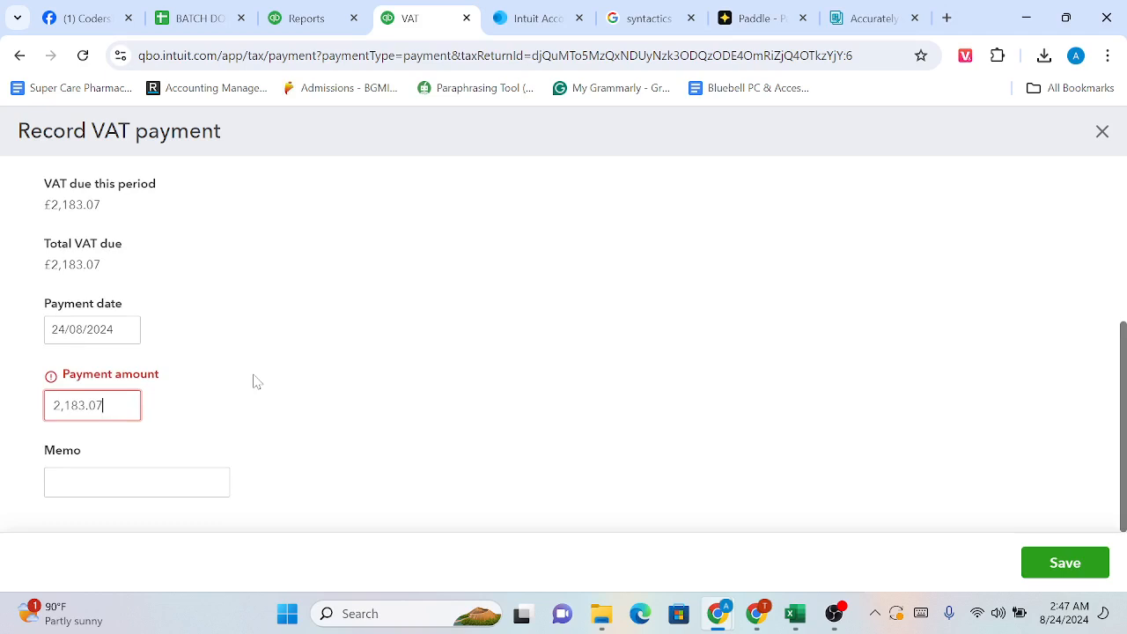
pyautogui.click(181, 482)
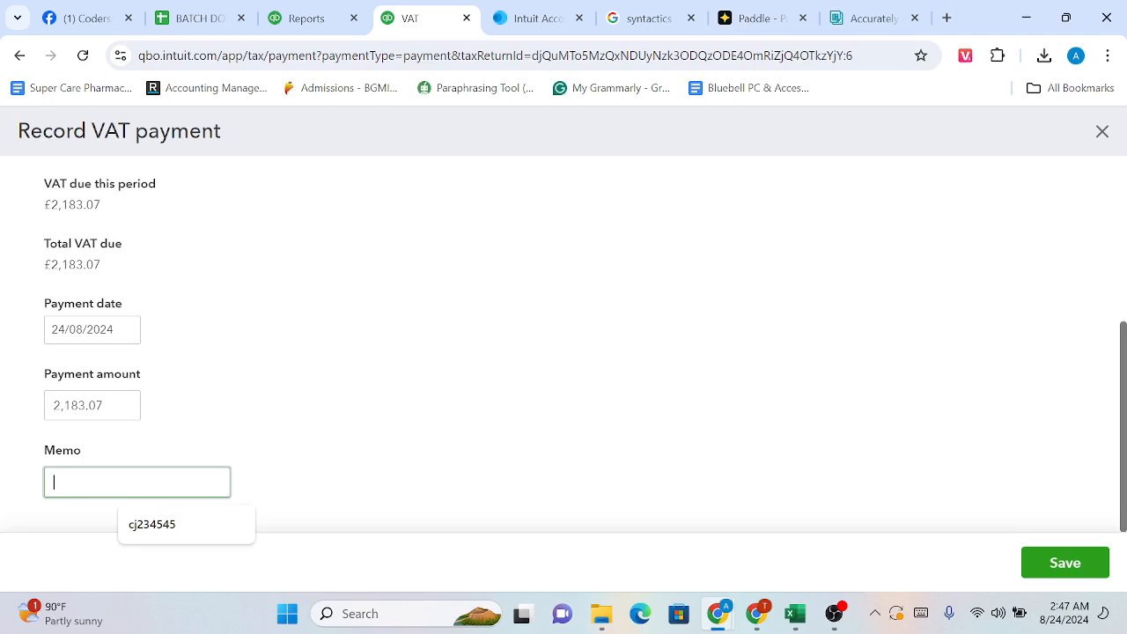
pyautogui.scroll(3, 185, 418)
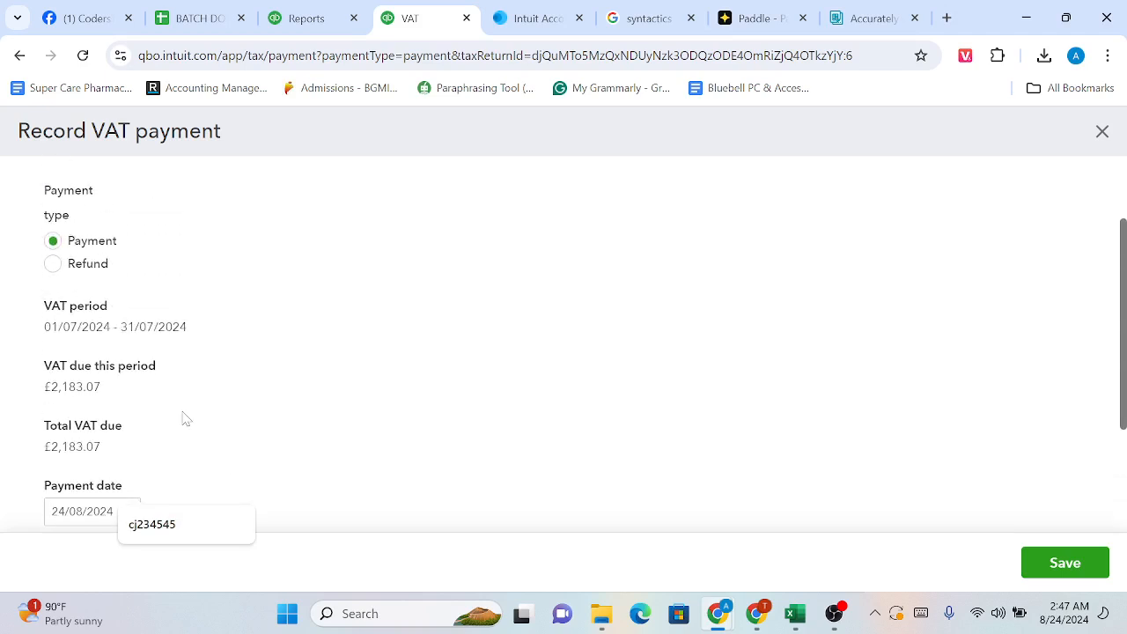
pyautogui.click(193, 218)
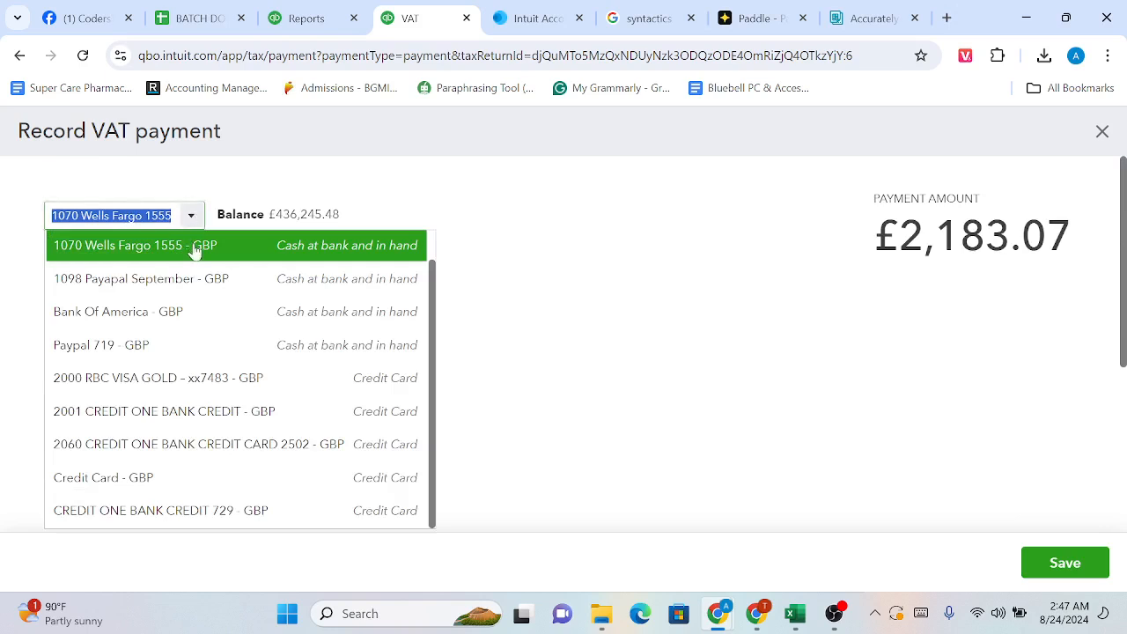
pyautogui.click(195, 249)
# Enter cj234545 as the payment's memo, check the form and save the VAT payment
pyautogui.scroll(-3, 252, 352)
pyautogui.click(161, 474)
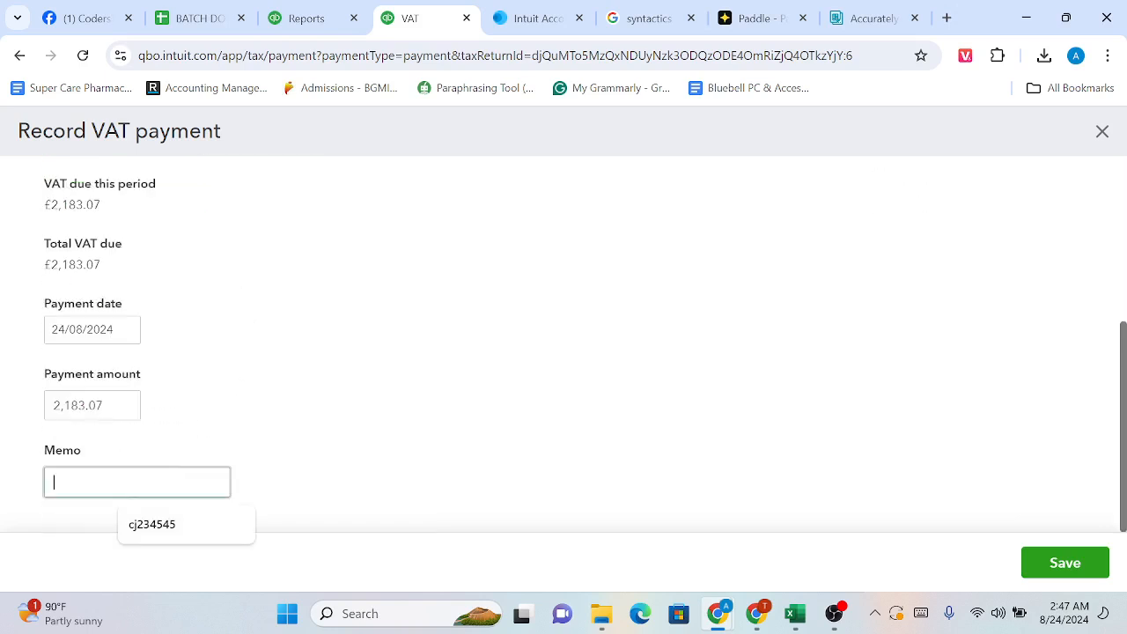
pyautogui.click(164, 533)
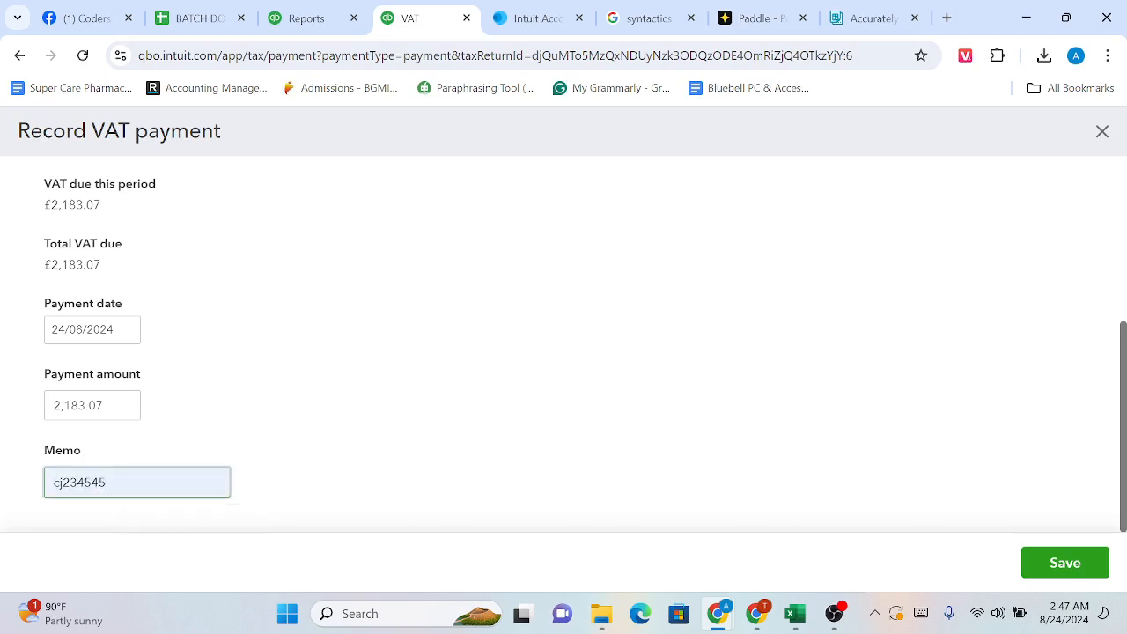
pyautogui.scroll(3, 234, 361)
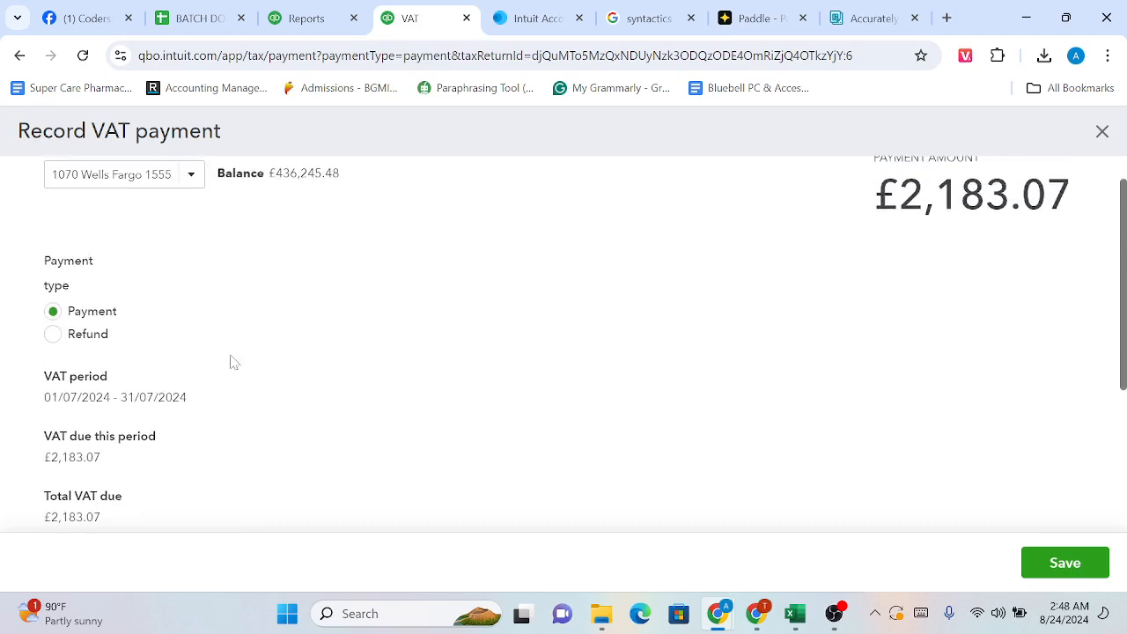
pyautogui.scroll(-3, 233, 361)
pyautogui.click(1065, 563)
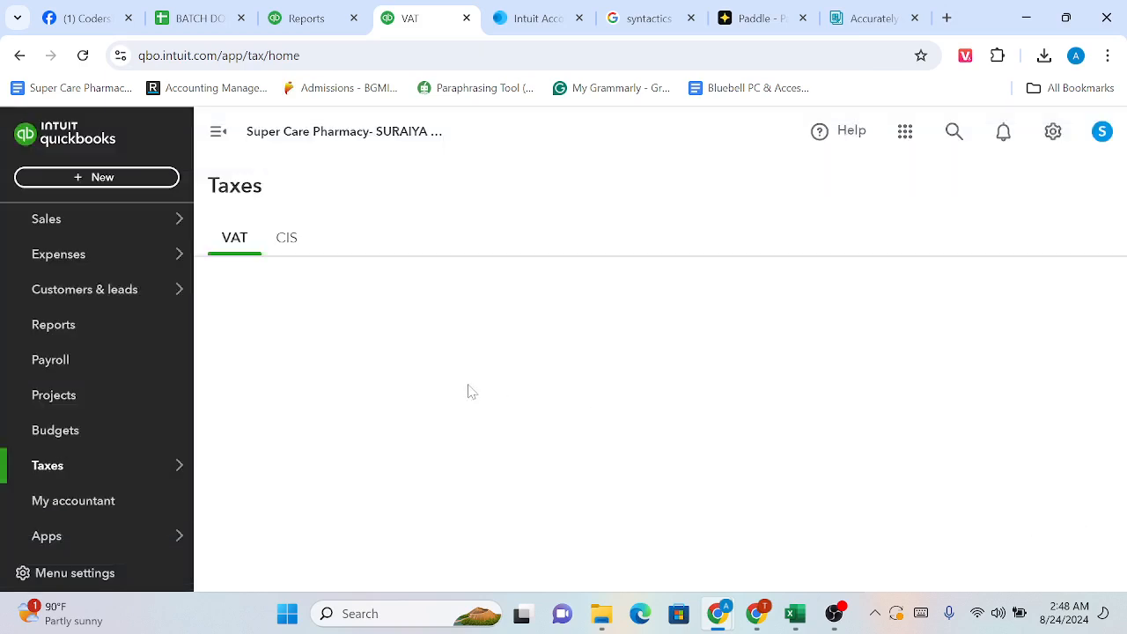
# Check the open and paid VAT returns, examine the 01/08/2024 to 30/09/2024 return's box amounts and go back to the Taxes page
pyautogui.scroll(-2, 469, 392)
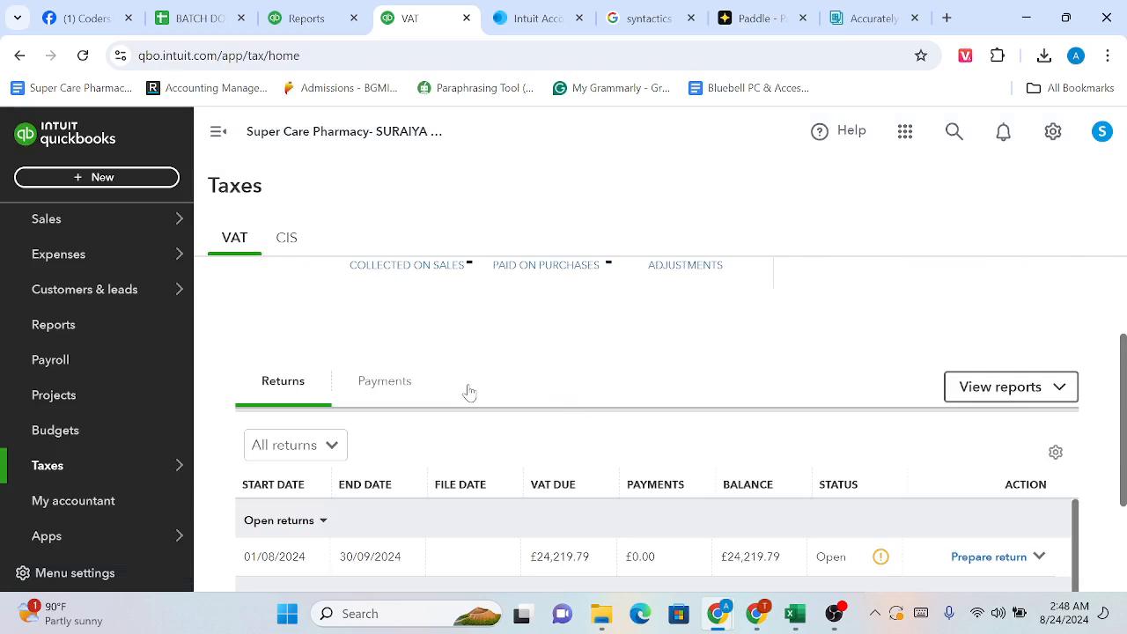
pyautogui.scroll(-2, 469, 391)
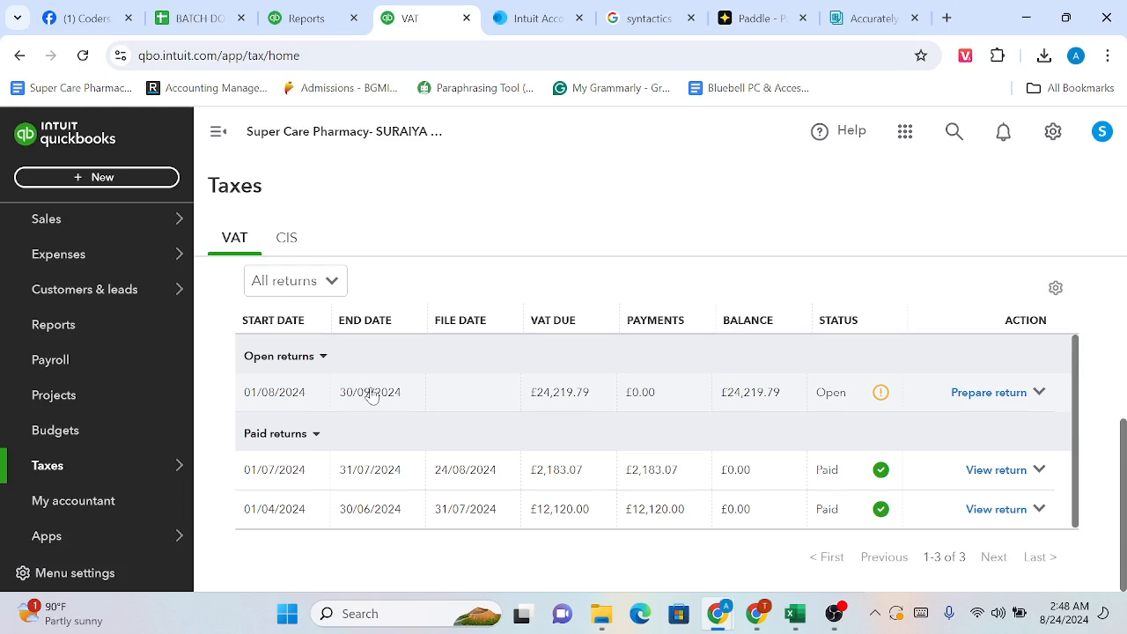
pyautogui.scroll(1, 373, 395)
pyautogui.scroll(-1, 372, 396)
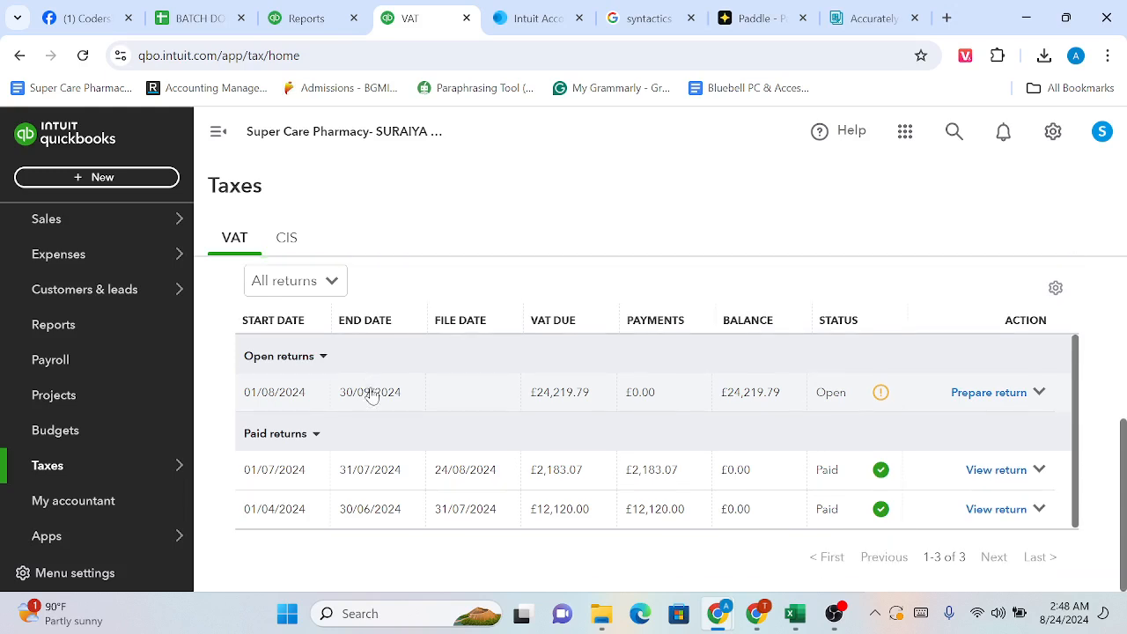
pyautogui.click(989, 392)
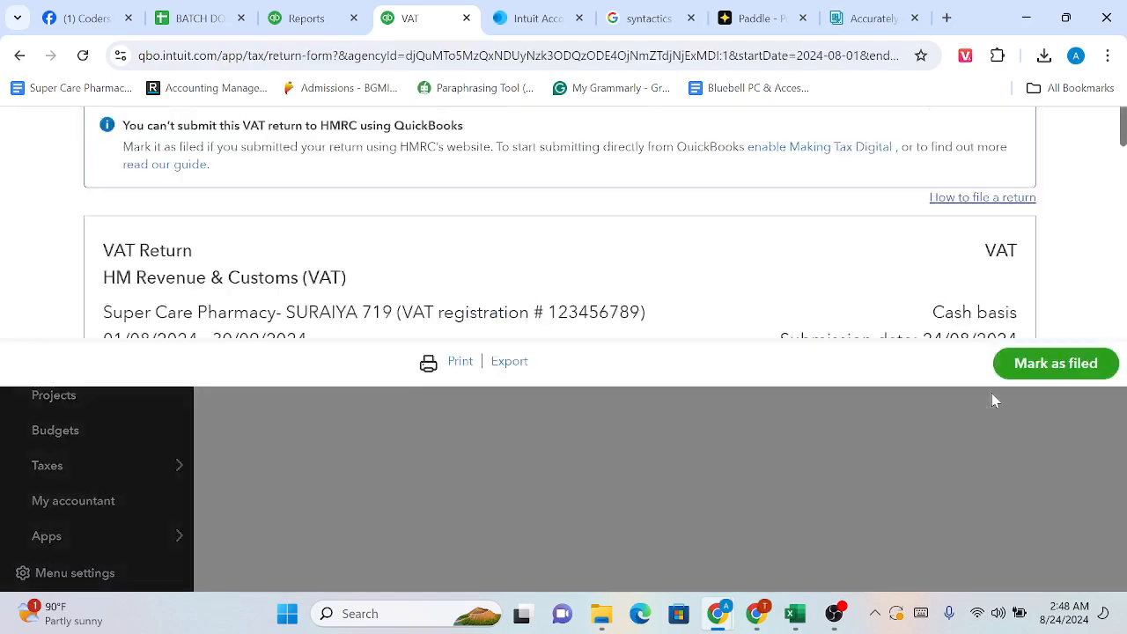
pyautogui.scroll(-4, 659, 414)
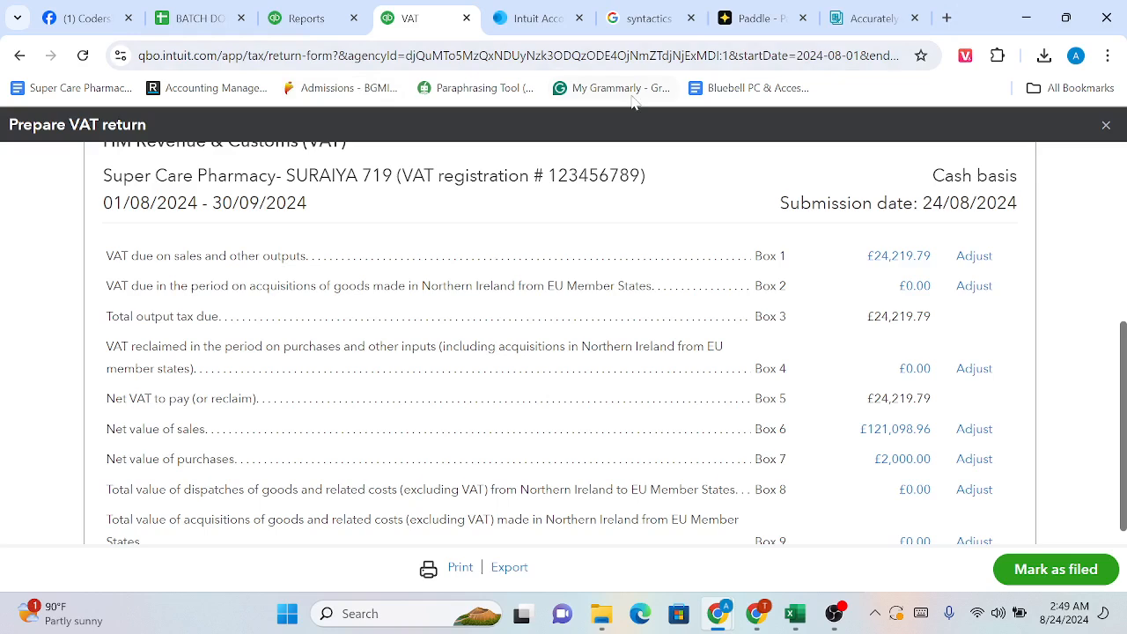
pyautogui.scroll(4, 445, 235)
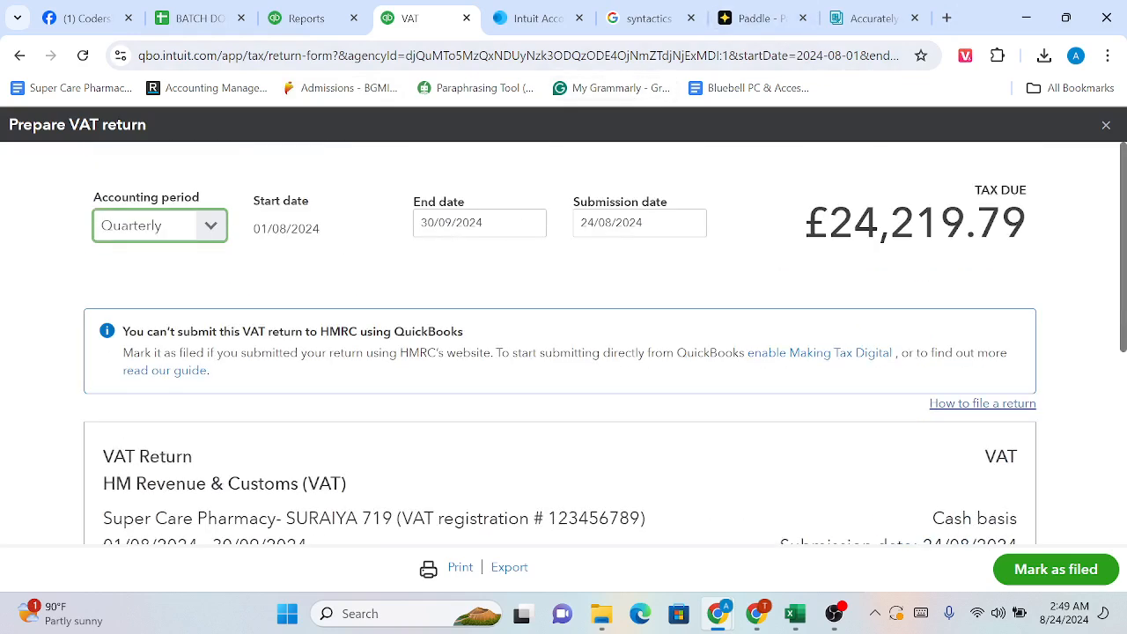
pyautogui.click(20, 55)
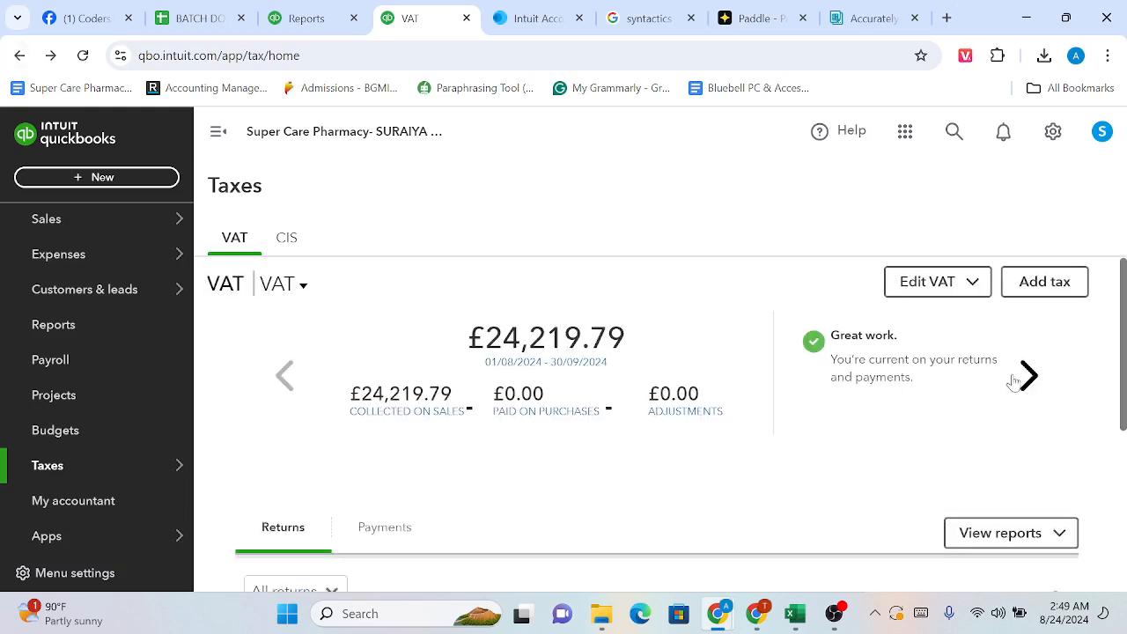
# Show the Tax rate 7.5% on the Taxes page and examine its return summary and open returns
pyautogui.click(1023, 383)
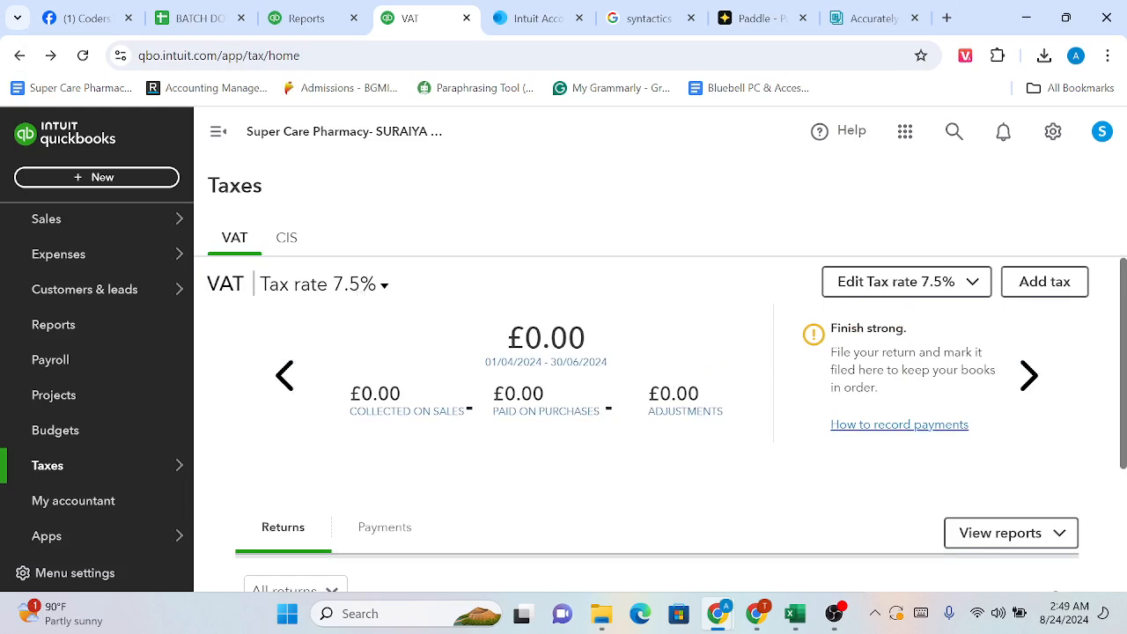
pyautogui.scroll(-2, 508, 428)
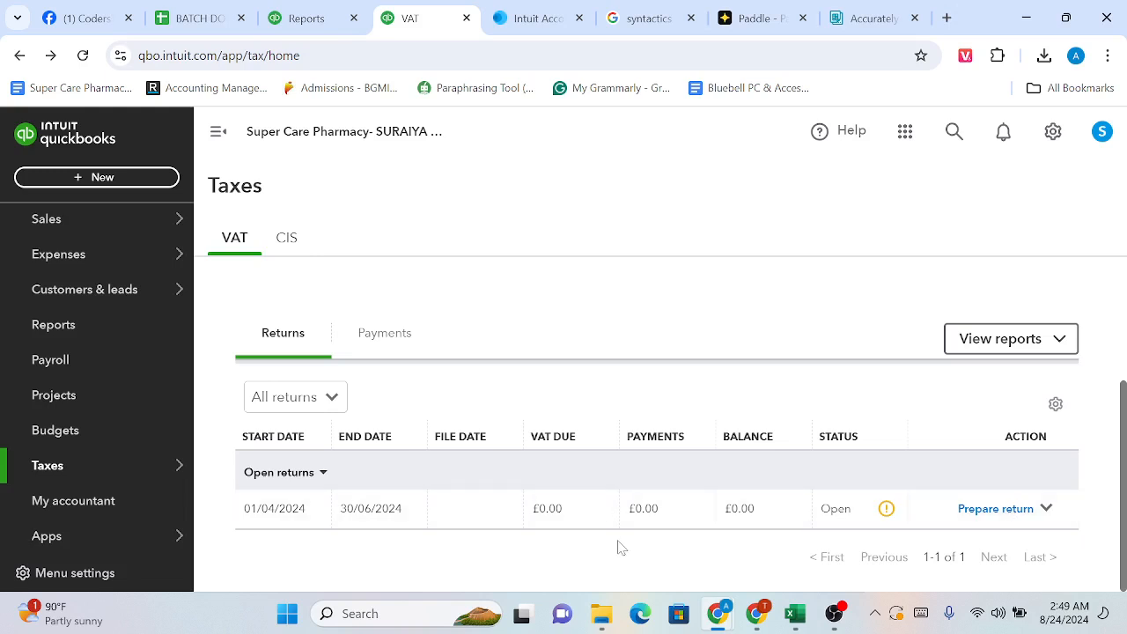
pyautogui.scroll(1, 620, 548)
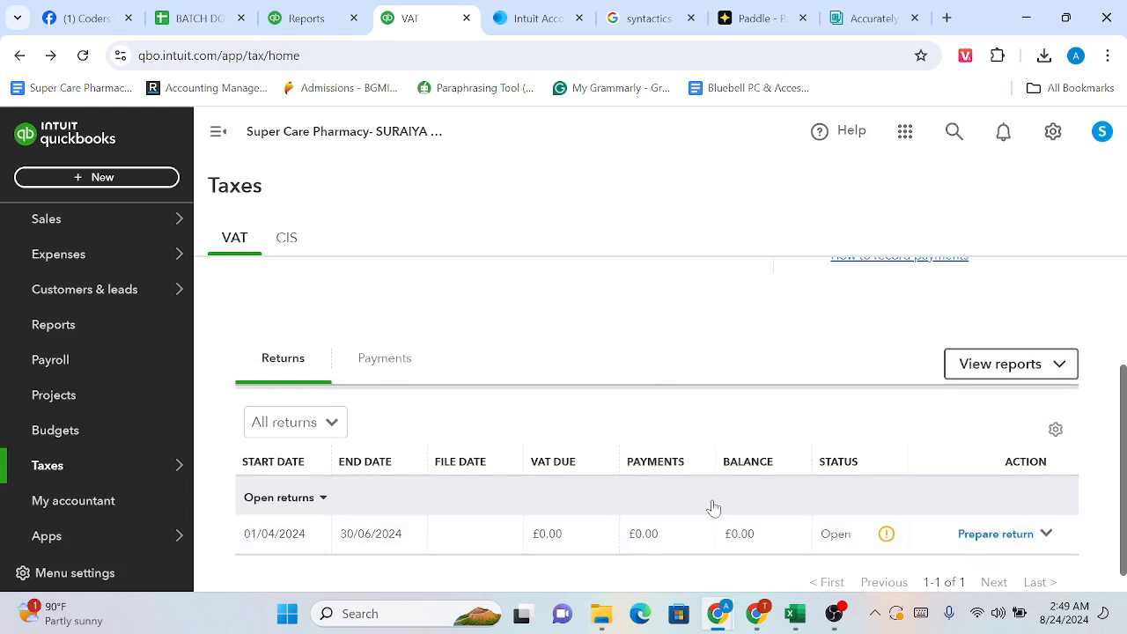
pyautogui.scroll(2, 713, 509)
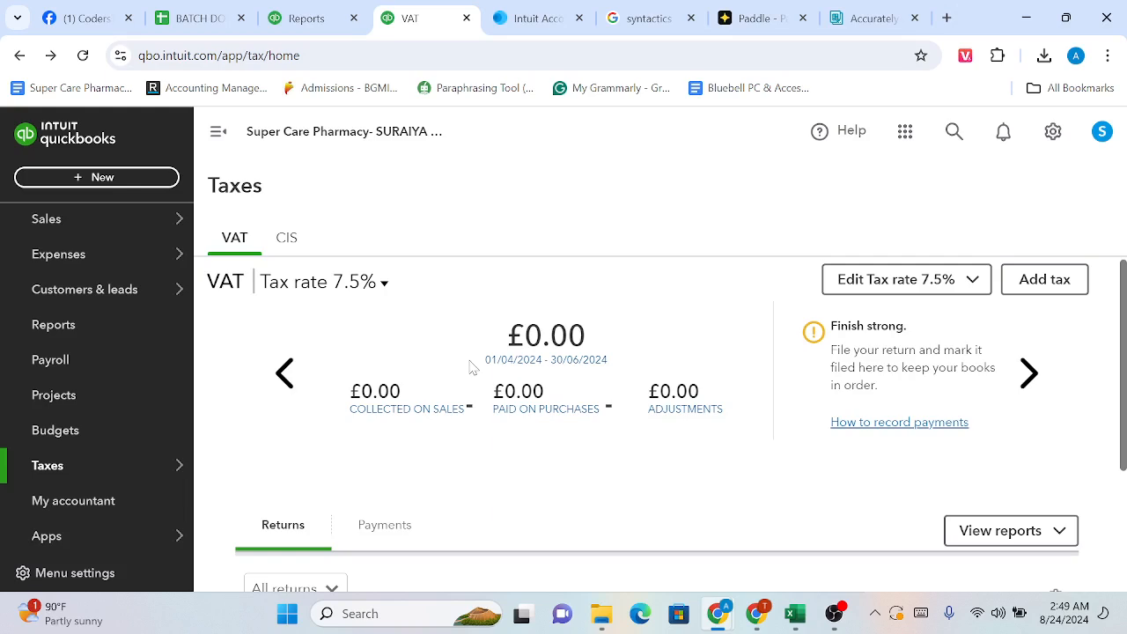
pyautogui.scroll(-2, 471, 366)
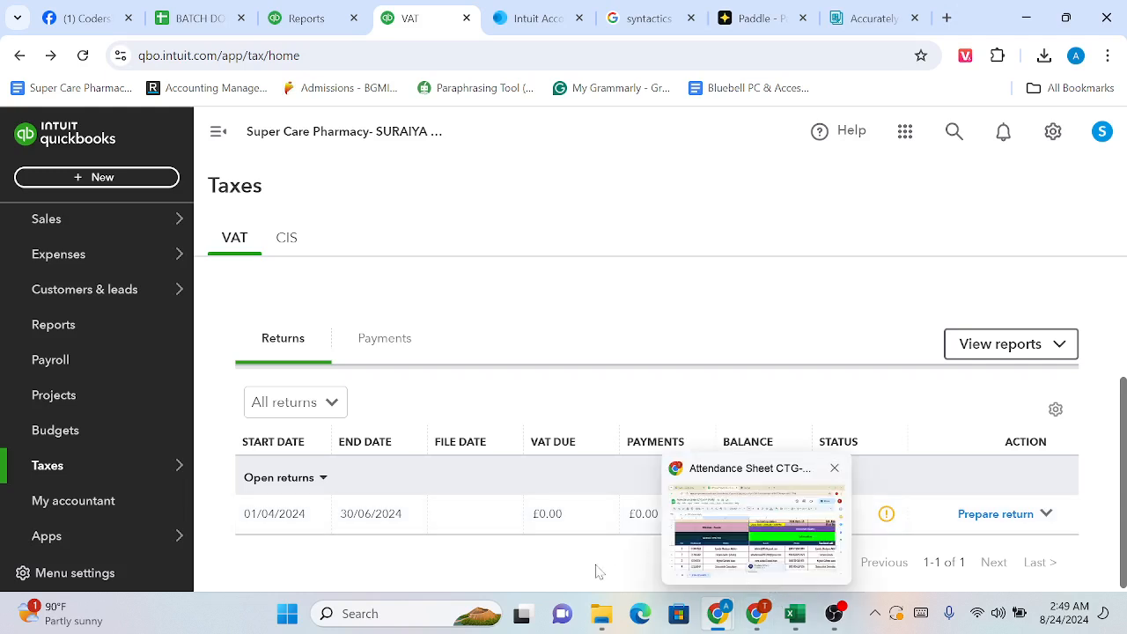
pyautogui.scroll(2, 606, 429)
# Switch to the open Reports page and look through the standard reports list
pyautogui.click(324, 9)
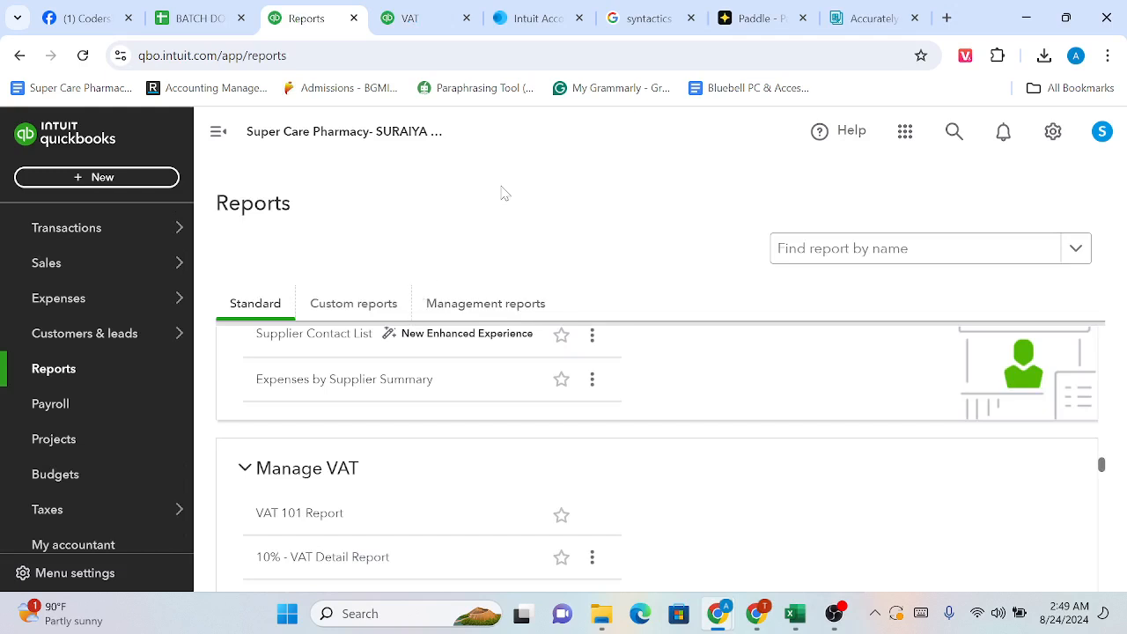
pyautogui.scroll(4, 522, 453)
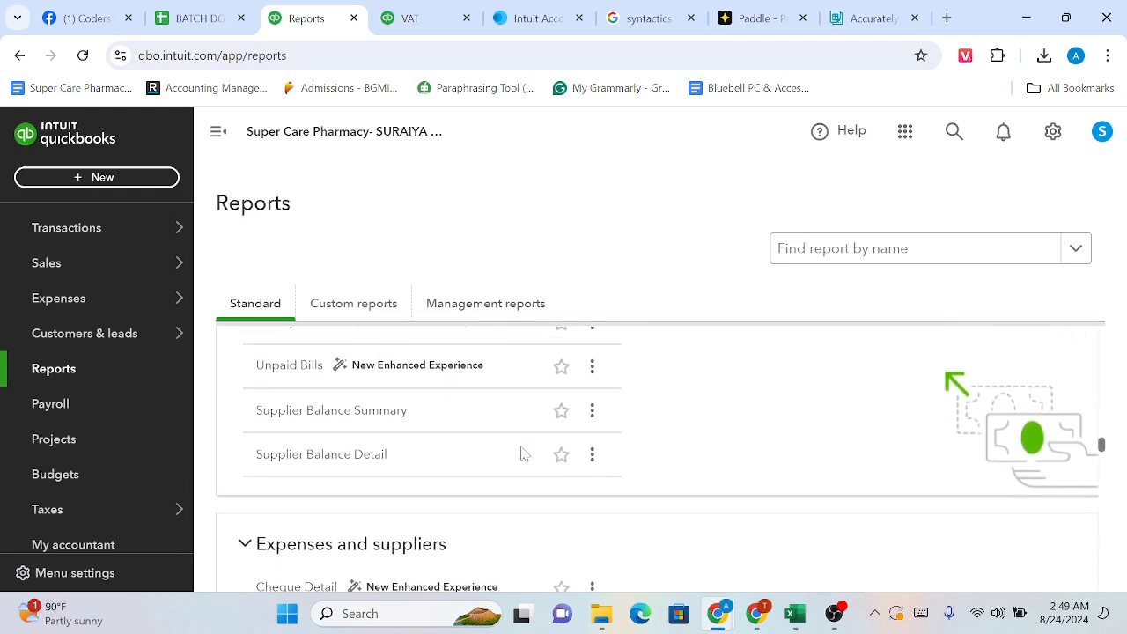
pyautogui.scroll(5, 521, 453)
pyautogui.moveTo(853, 622)
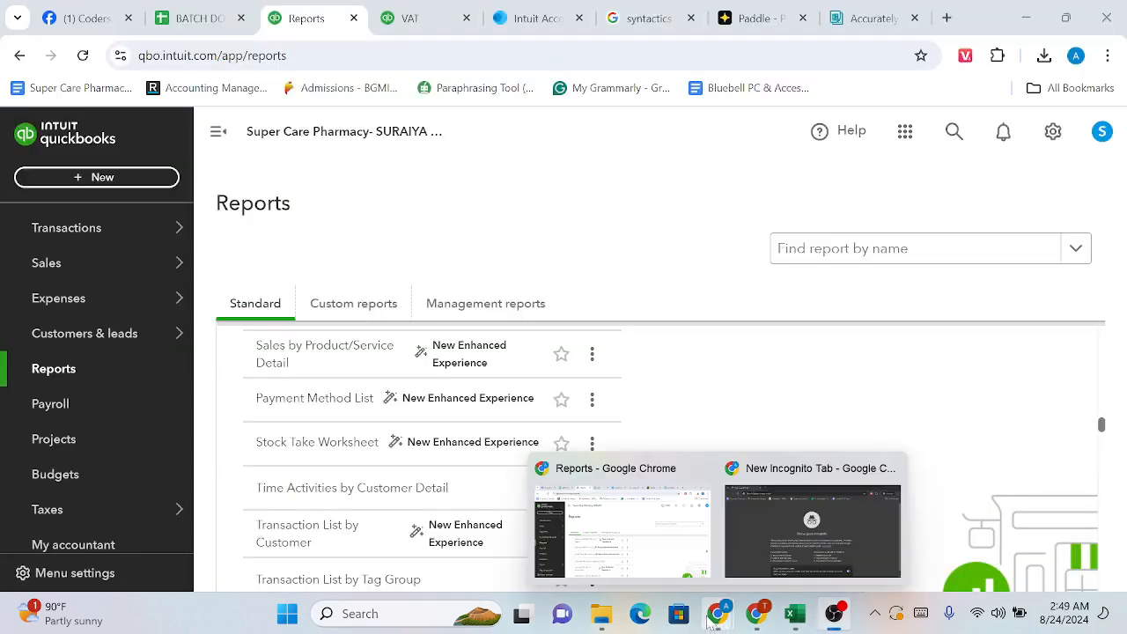
# Look back through the standard reports list up to the Profit and Loss reports and open the Taxes page
pyautogui.scroll(10, 639, 362)
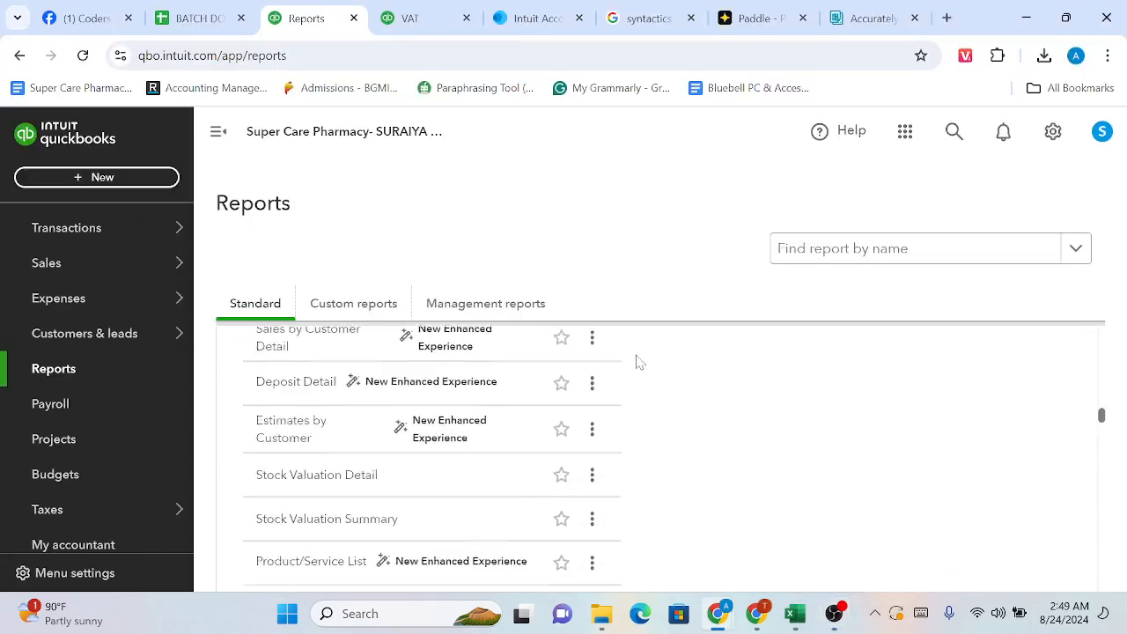
pyautogui.scroll(1, 639, 362)
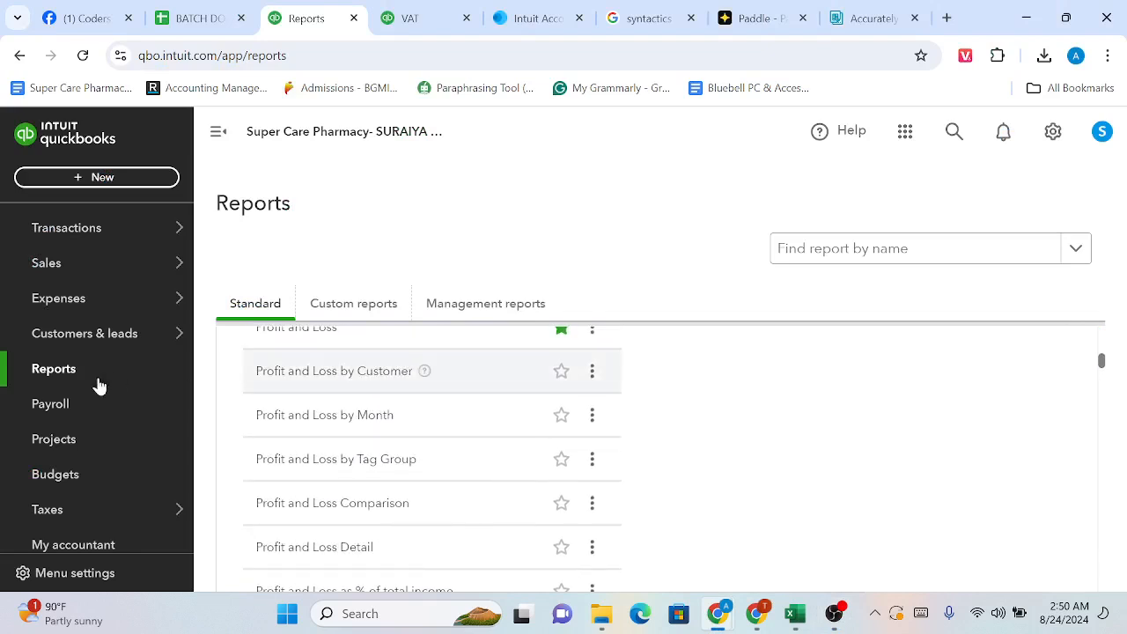
pyautogui.scroll(-1, 96, 385)
pyautogui.moveTo(88, 530)
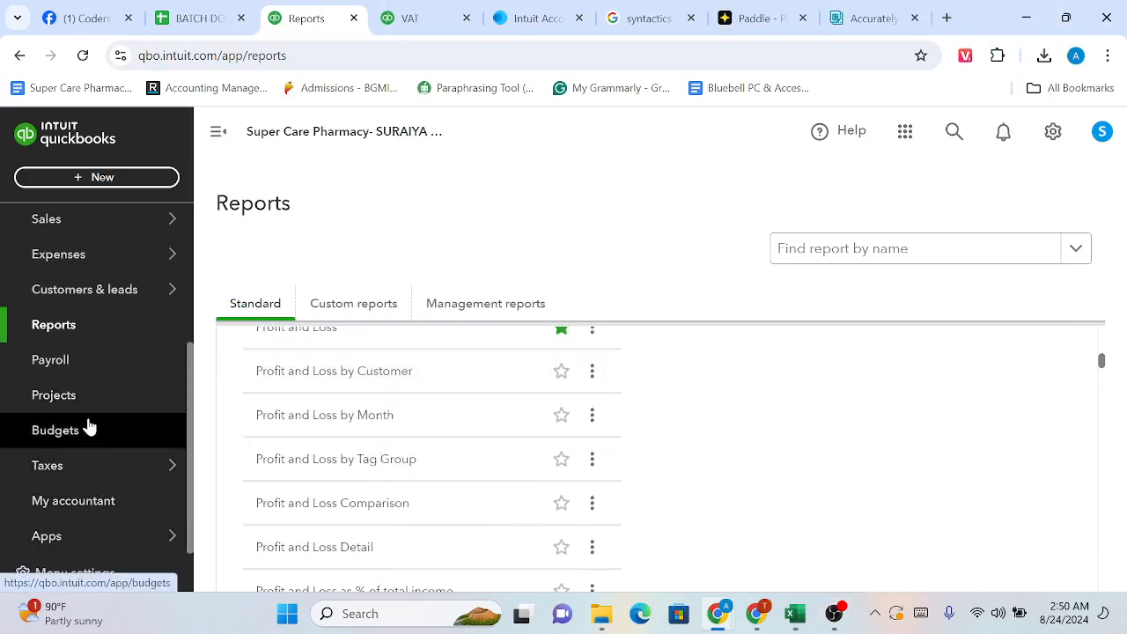
pyautogui.click(84, 469)
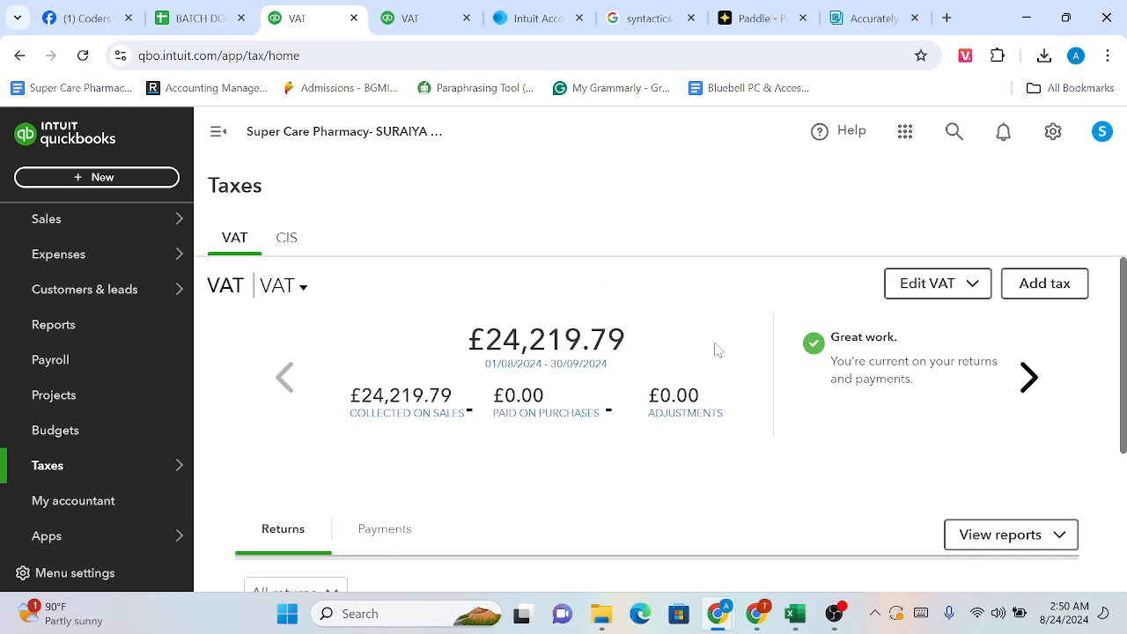
# Examine the Tax rate 7.5% summary and the GST 5% summary and open returns, and go back to the VAT summary
pyautogui.click(1027, 378)
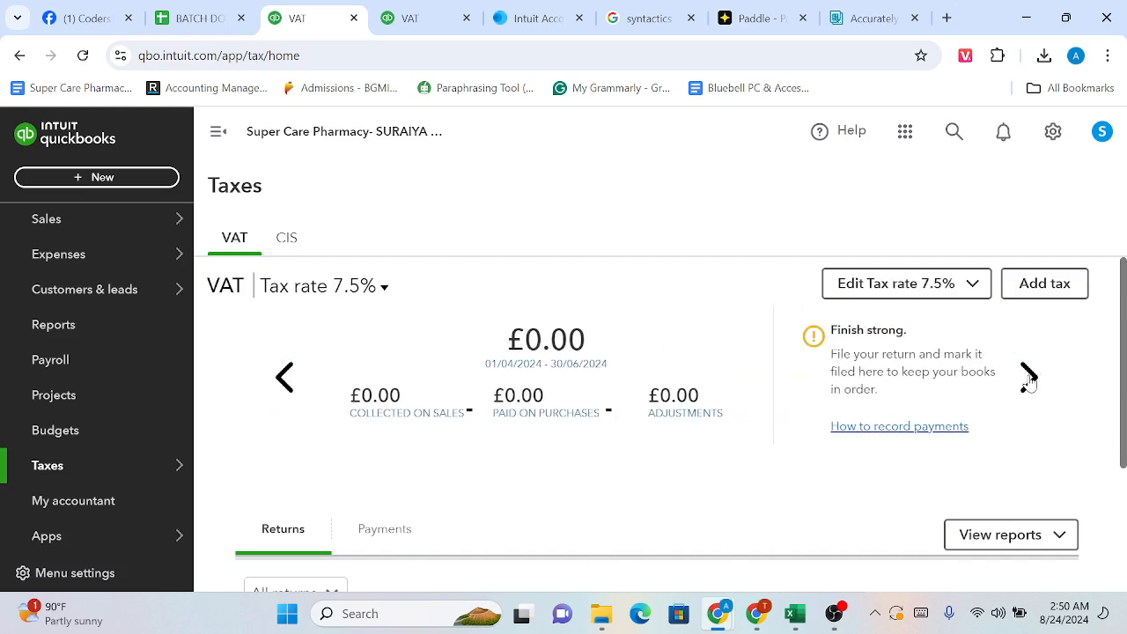
pyautogui.click(1029, 378)
pyautogui.scroll(-2, 622, 423)
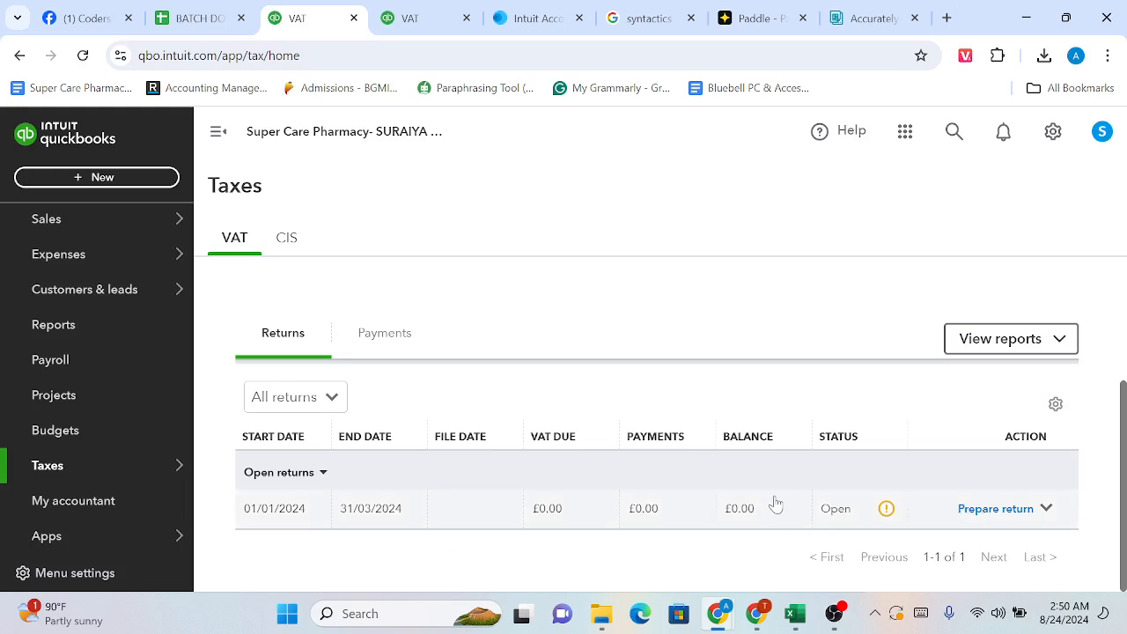
pyautogui.scroll(2, 775, 503)
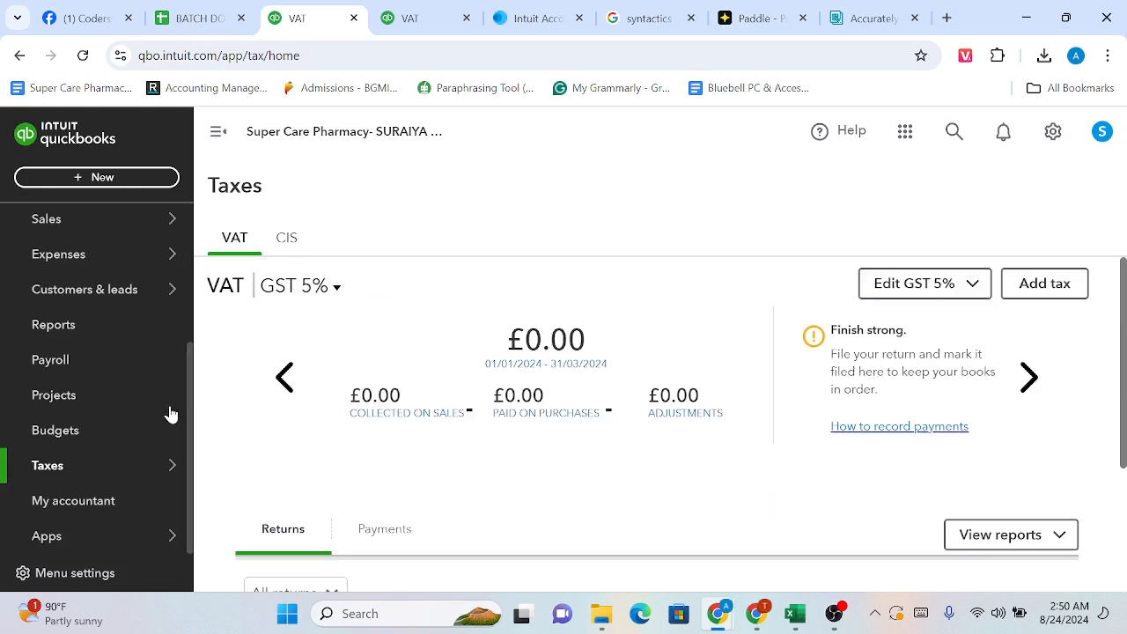
pyautogui.click(284, 377)
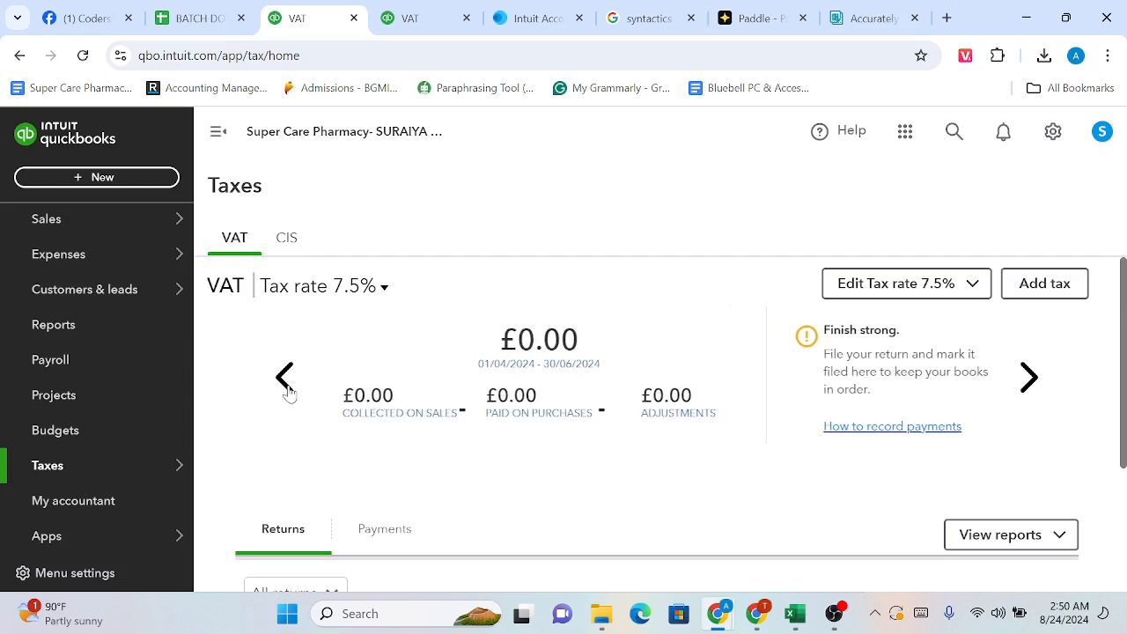
pyautogui.click(287, 379)
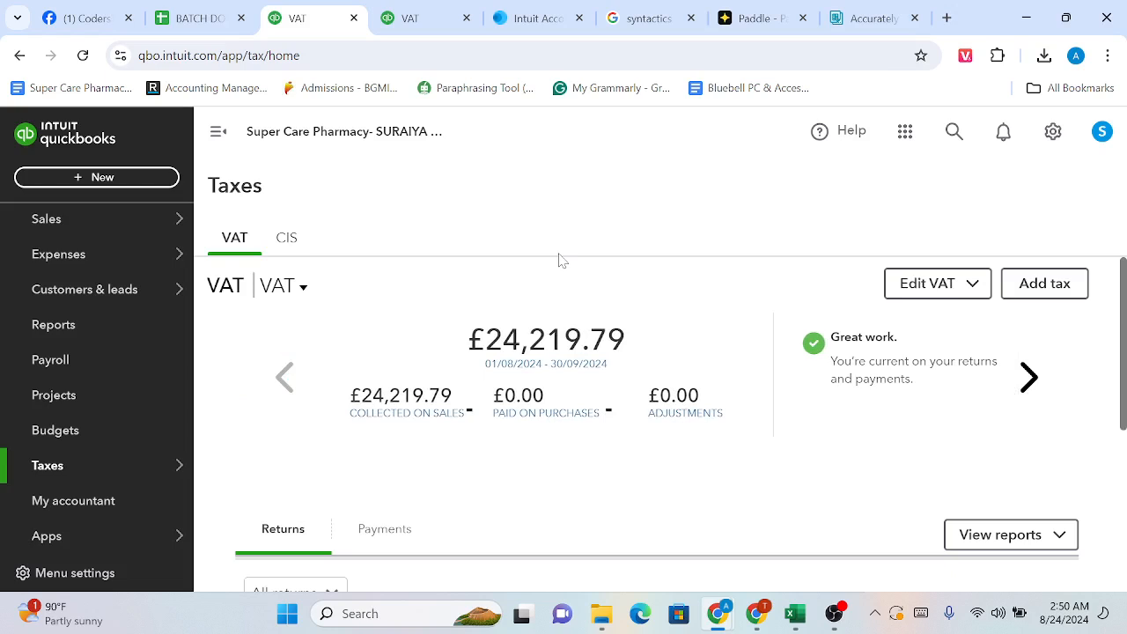
# Open the rates of the VAT agency and look through the list of tax names and their on/off settings
pyautogui.click(937, 286)
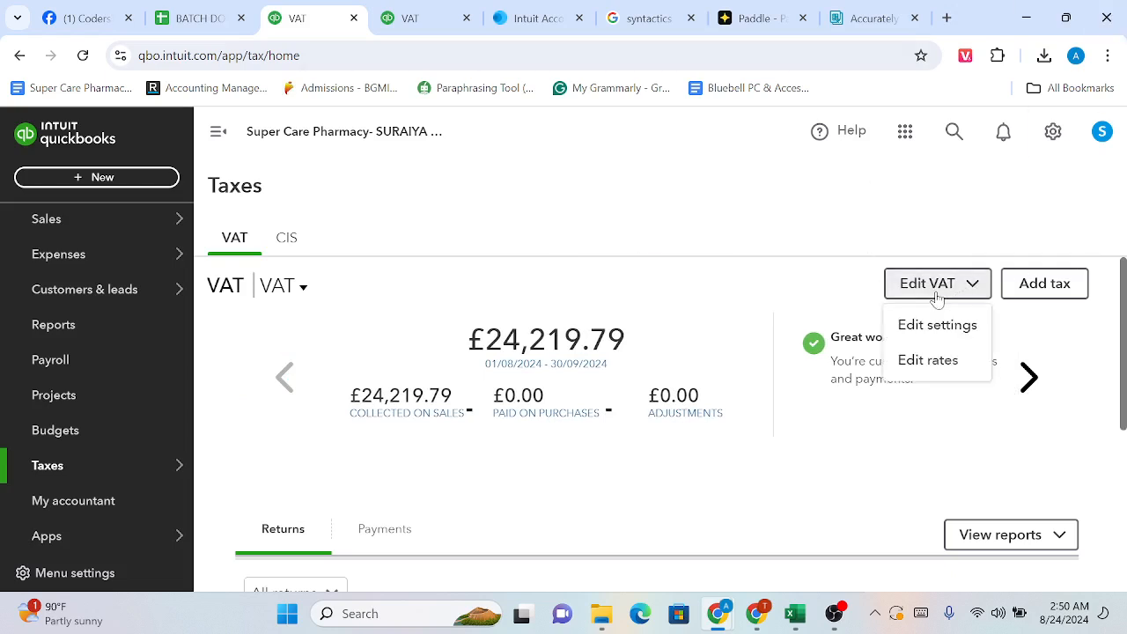
pyautogui.click(931, 377)
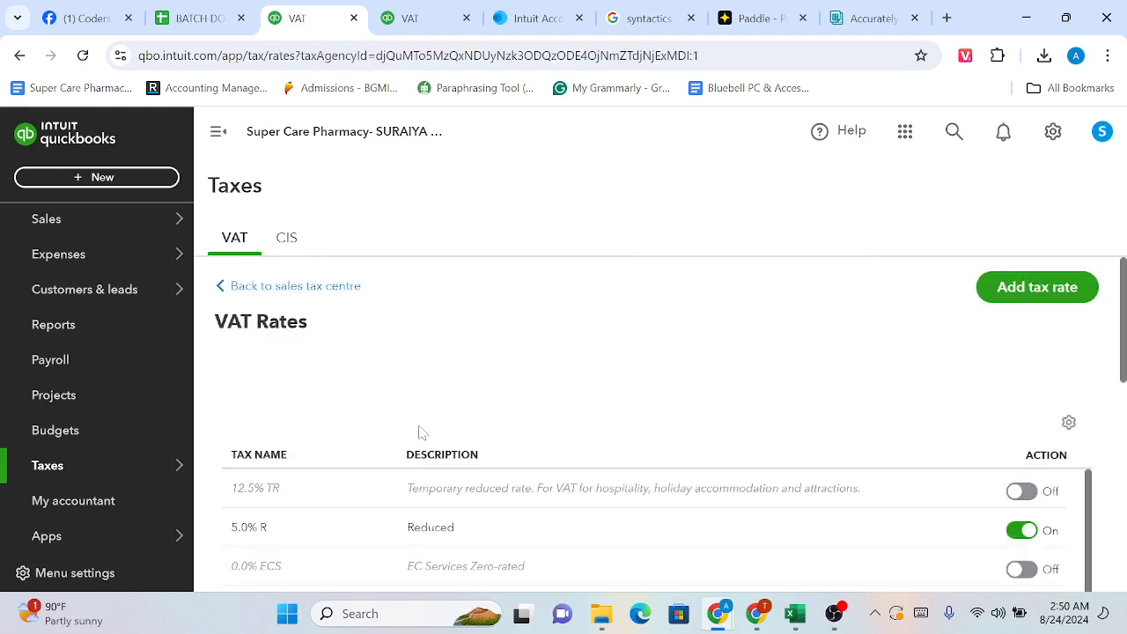
pyautogui.scroll(-2, 420, 432)
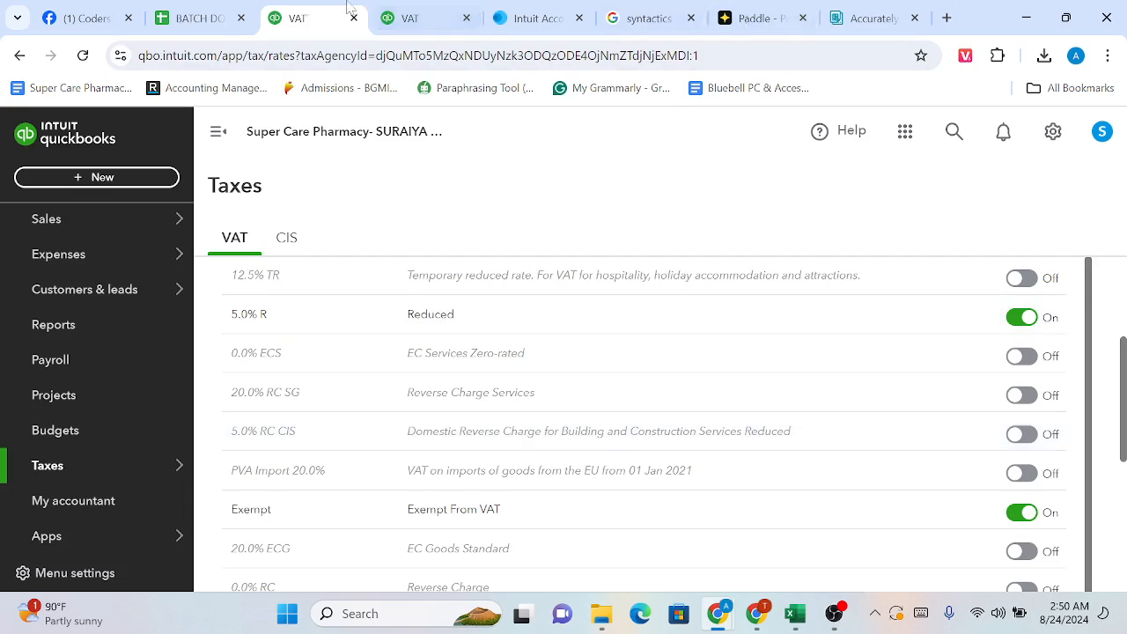
# Switch to the other open Taxes page and open a new blank browser tab
pyautogui.click(413, 16)
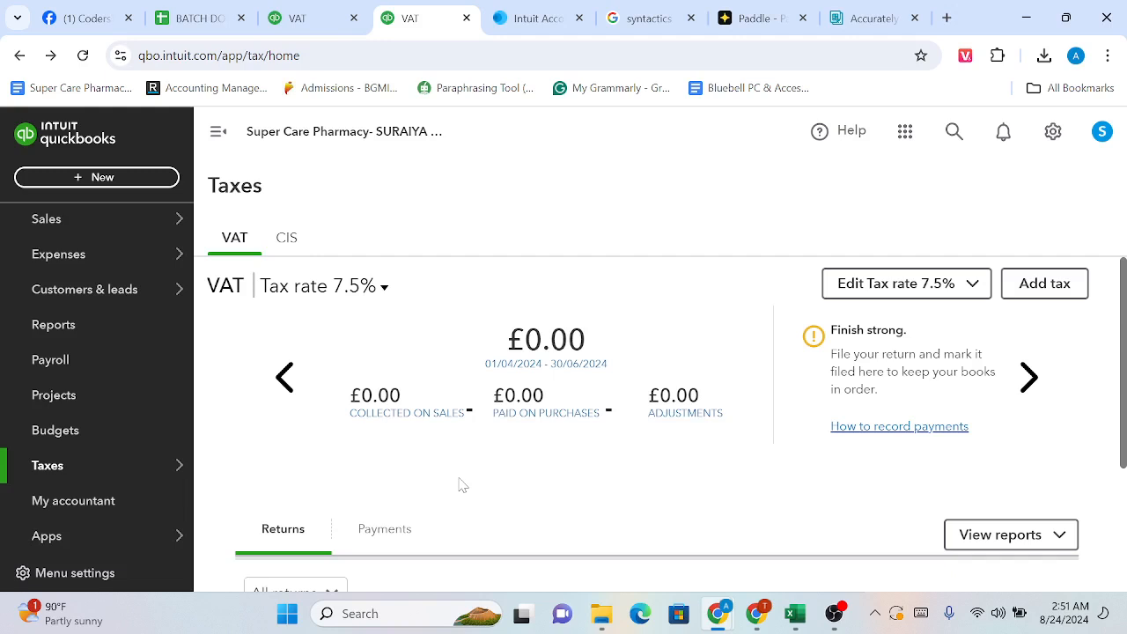
pyautogui.click(947, 18)
pyautogui.click(440, 55)
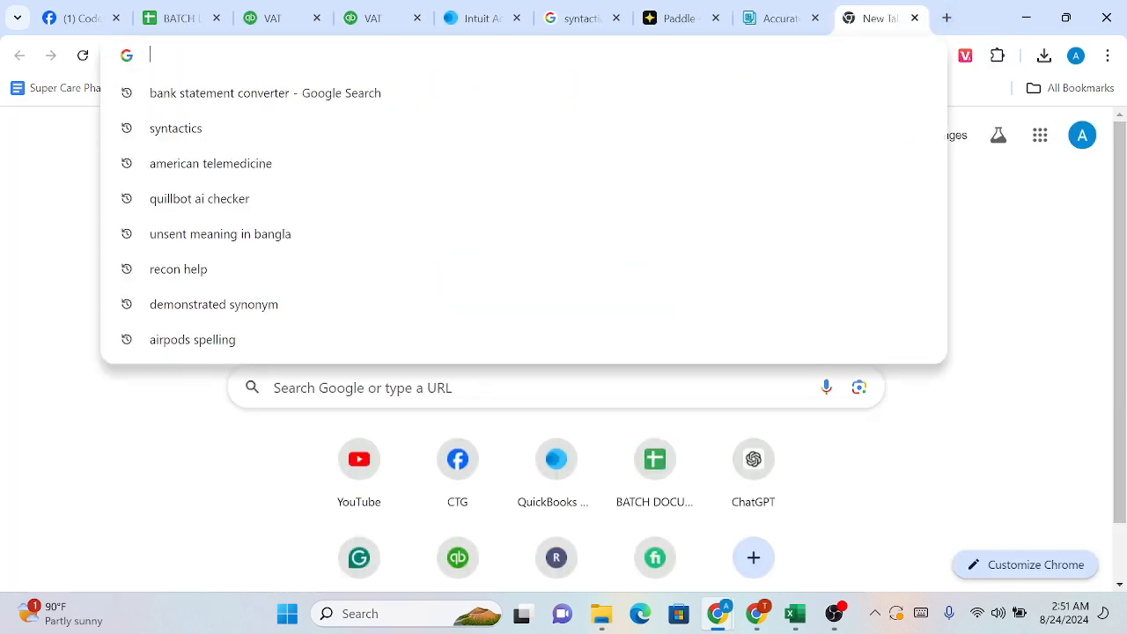
pyautogui.moveTo(835, 613)
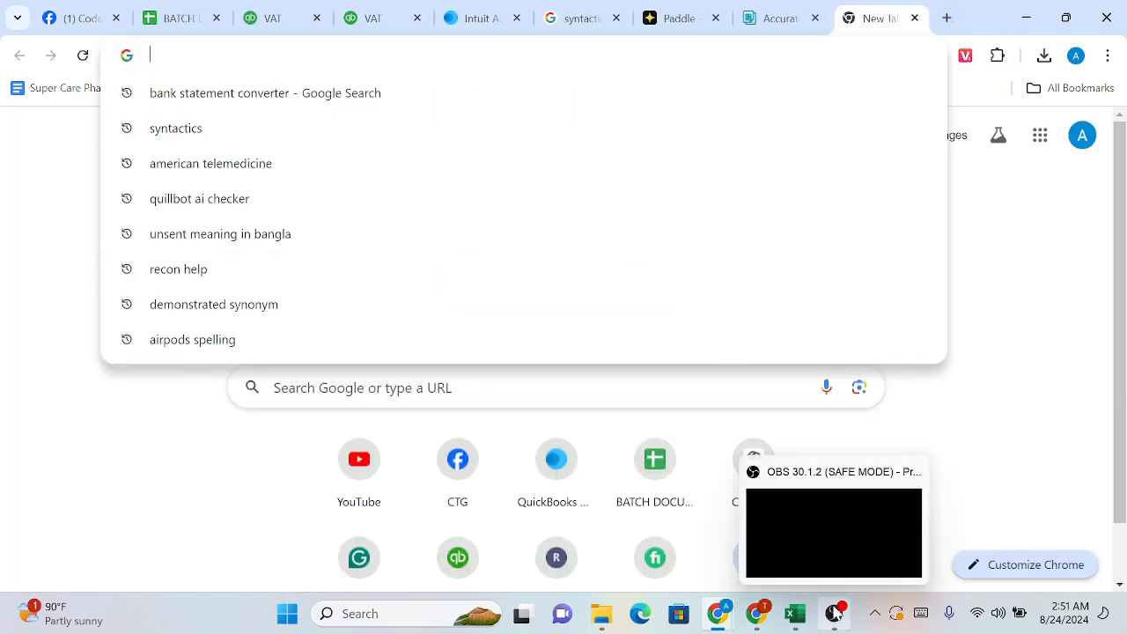